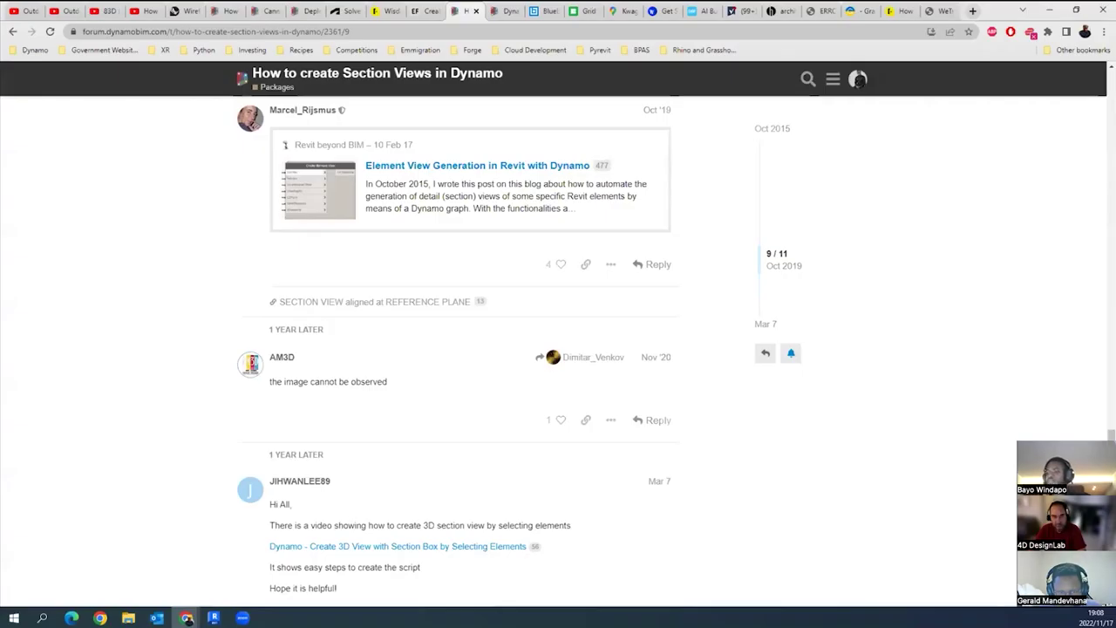
# - Switch to the browser window holding the Dynamo Primer and open its Introduction page
pyautogui.click(186, 617)
pyautogui.click(251, 568)
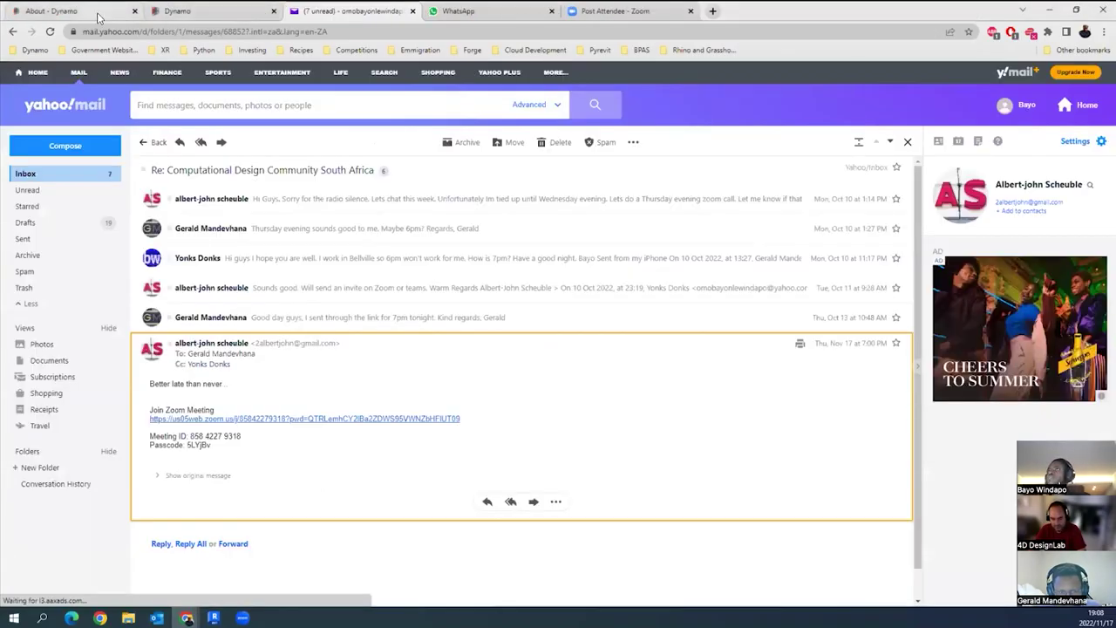
pyautogui.click(69, 11)
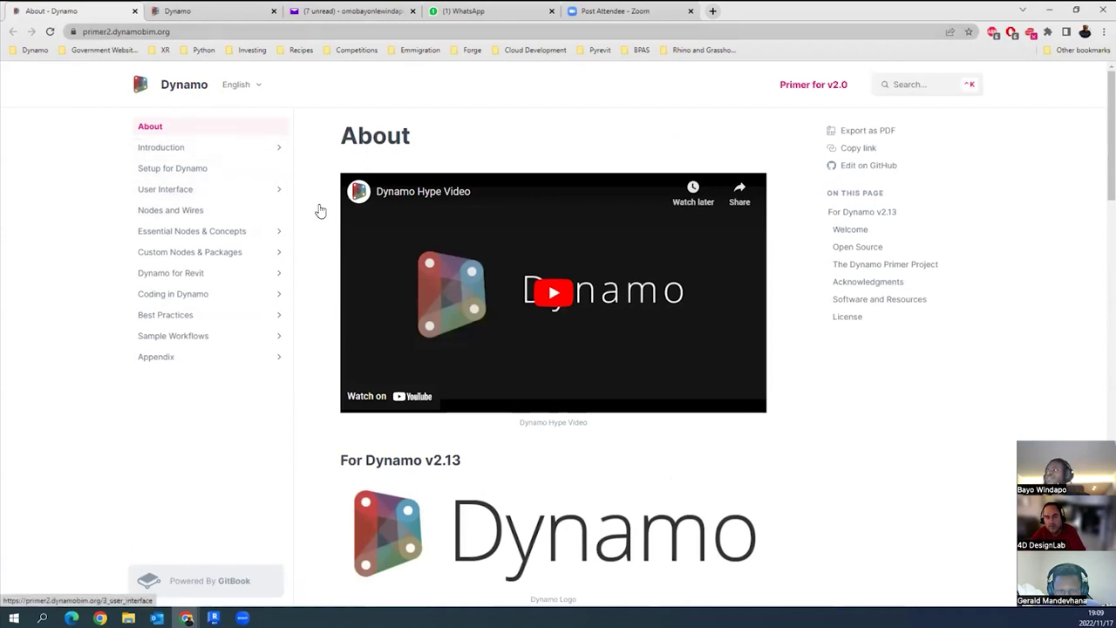
pyautogui.click(194, 152)
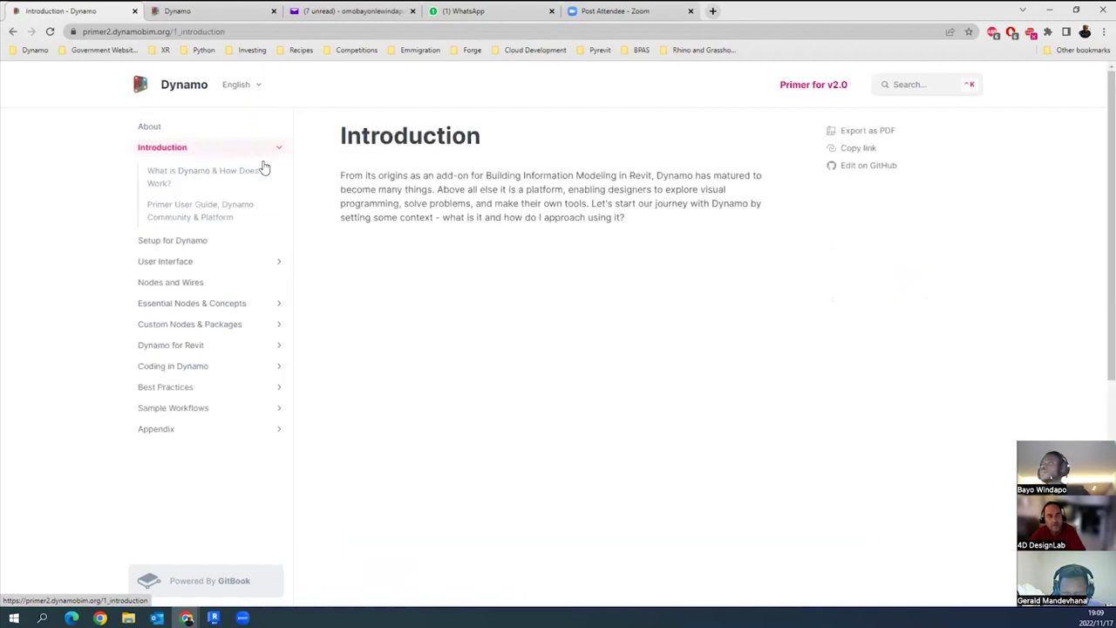
pyautogui.scroll(-1, 454, 214)
pyautogui.scroll(1, 513, 240)
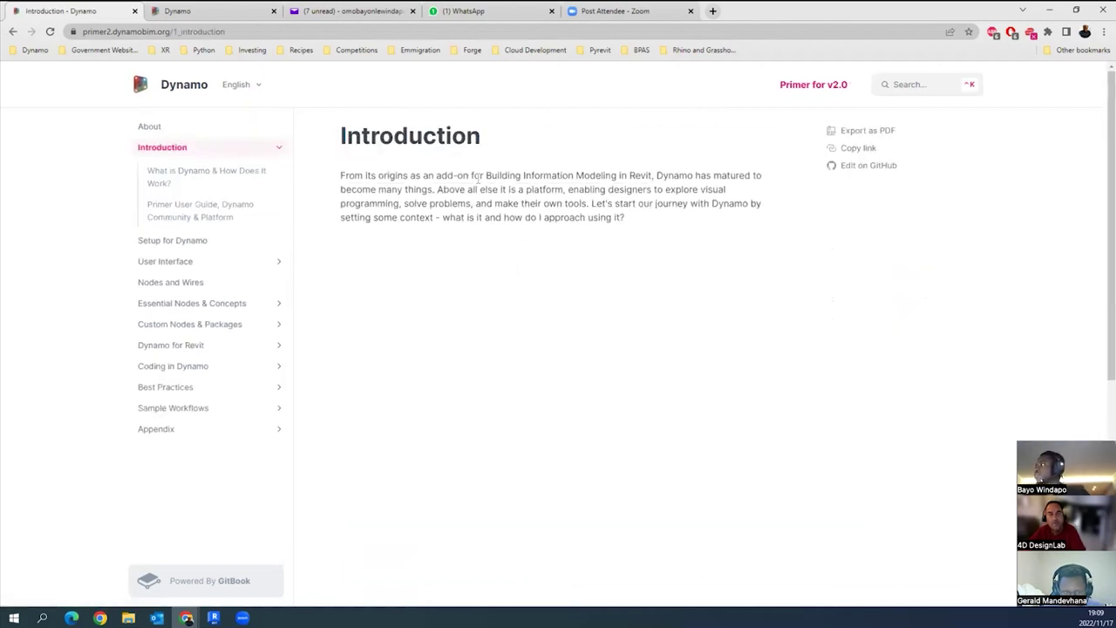
# - Open the primer's Nodes and Wires page and review the Anatomy of a Node section
pyautogui.scroll(-1, 205, 255)
pyautogui.click(179, 282)
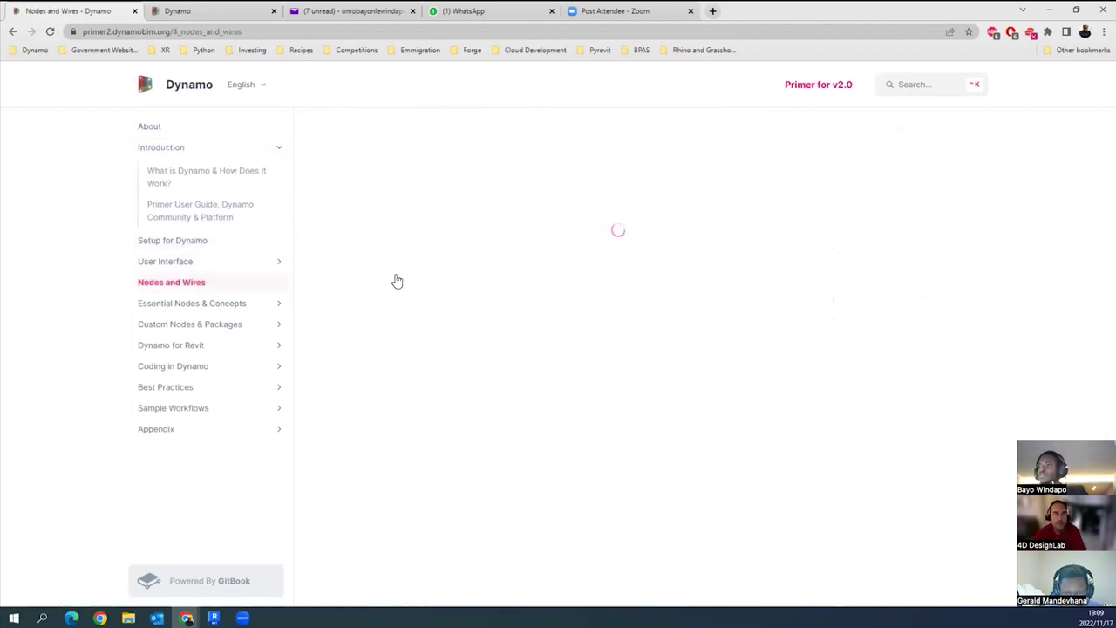
pyautogui.scroll(-2, 438, 274)
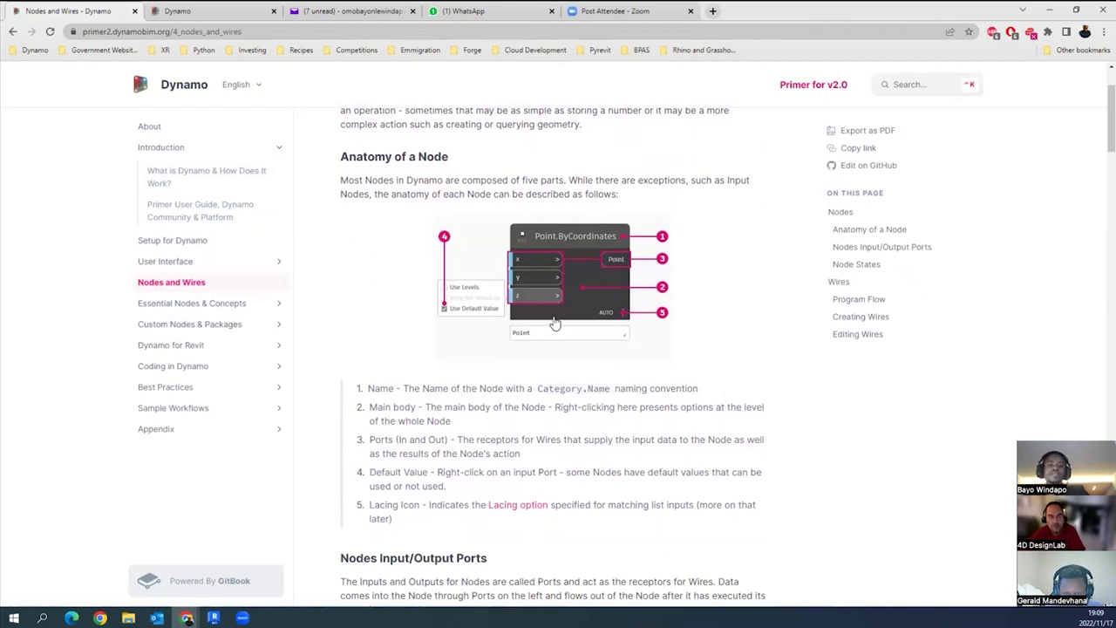
pyautogui.scroll(2, 516, 309)
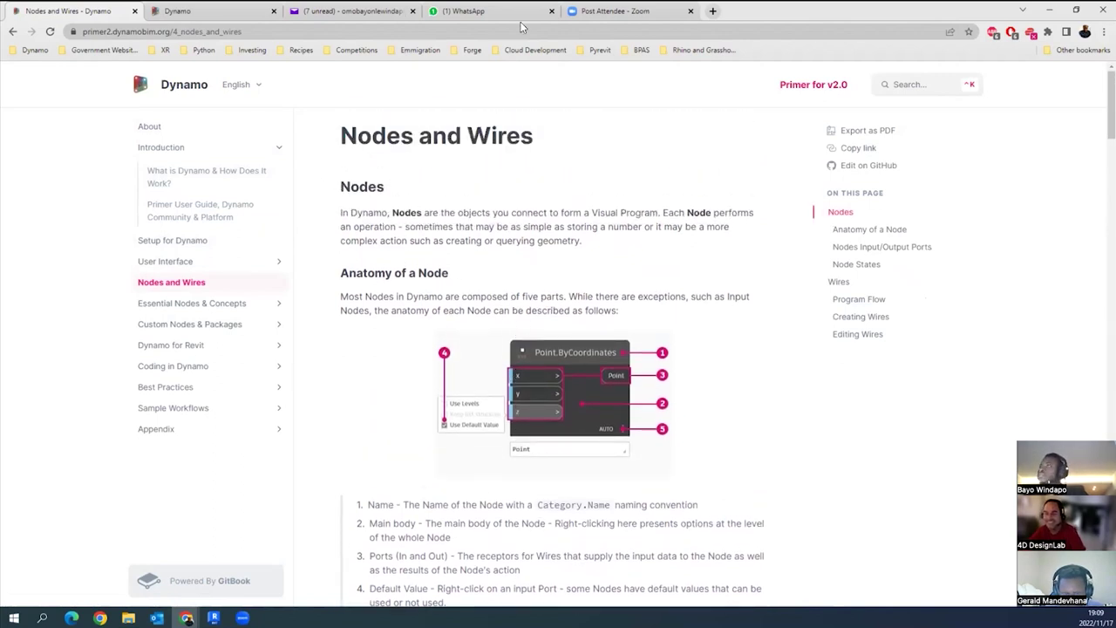
# - Browse the latest topics on the Dynamo forum, and minimize that browser window
pyautogui.click(202, 11)
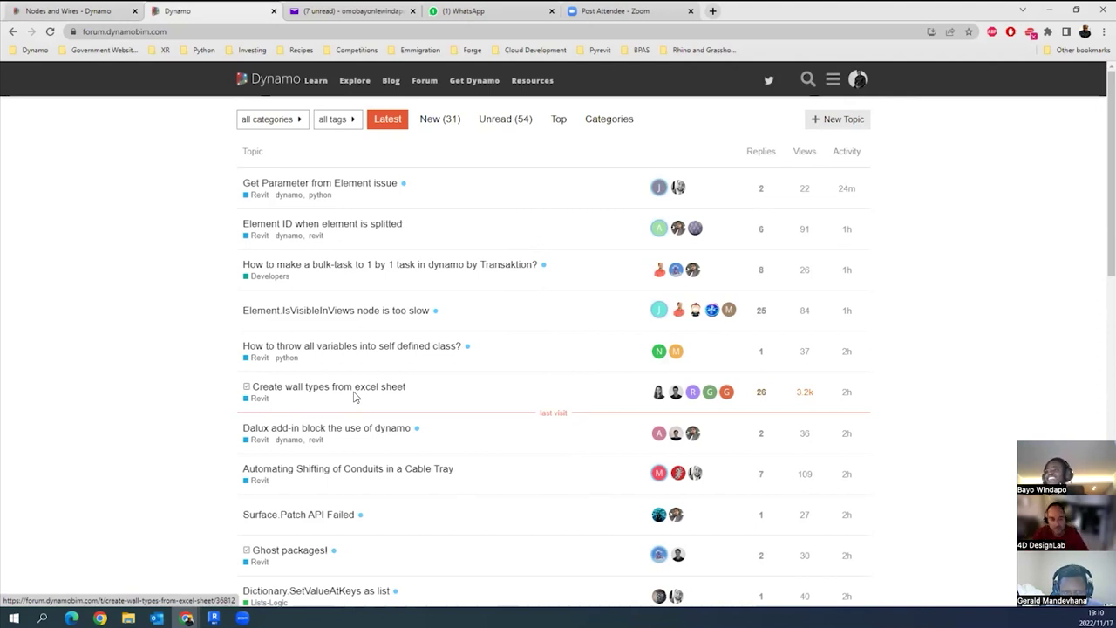
pyautogui.scroll(-1, 354, 397)
pyautogui.scroll(-1, 354, 397)
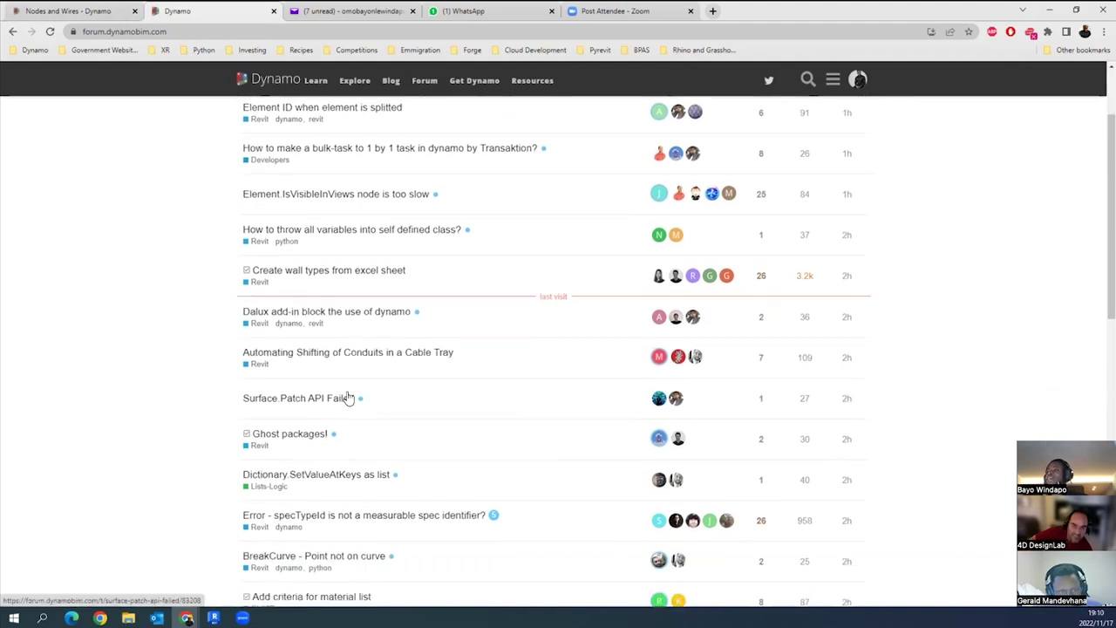
pyautogui.scroll(-2, 351, 398)
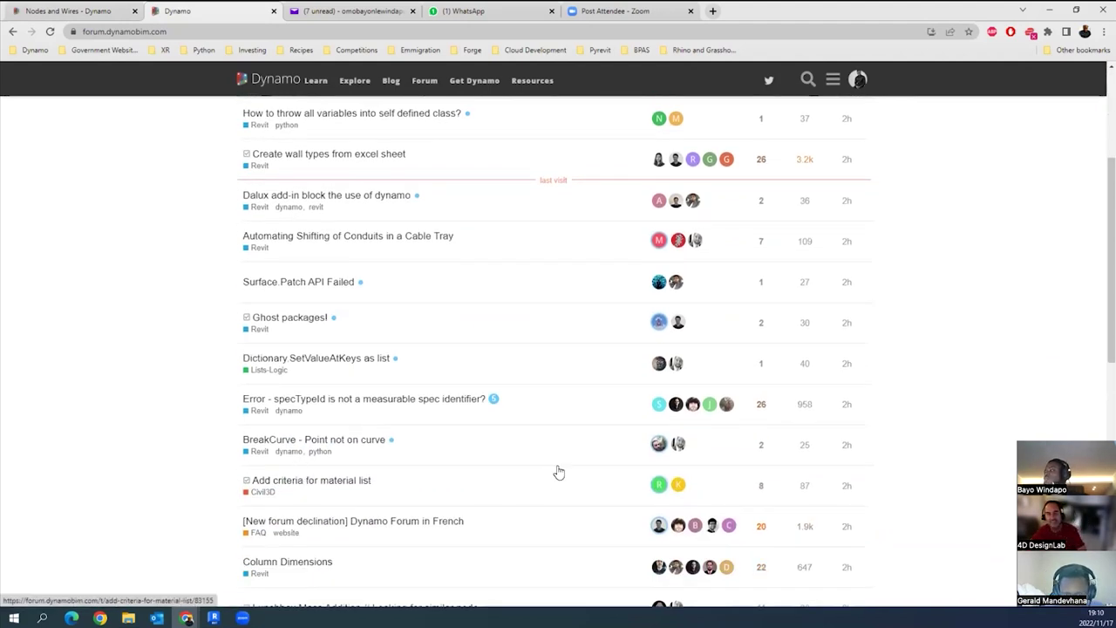
pyautogui.scroll(-1, 382, 465)
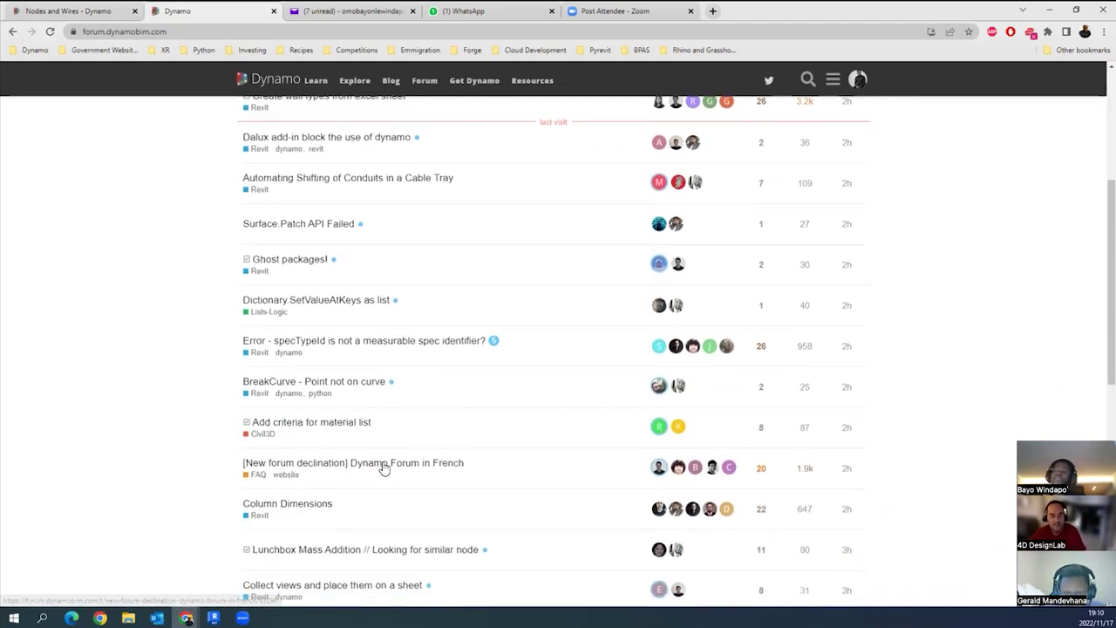
pyautogui.scroll(-1, 384, 467)
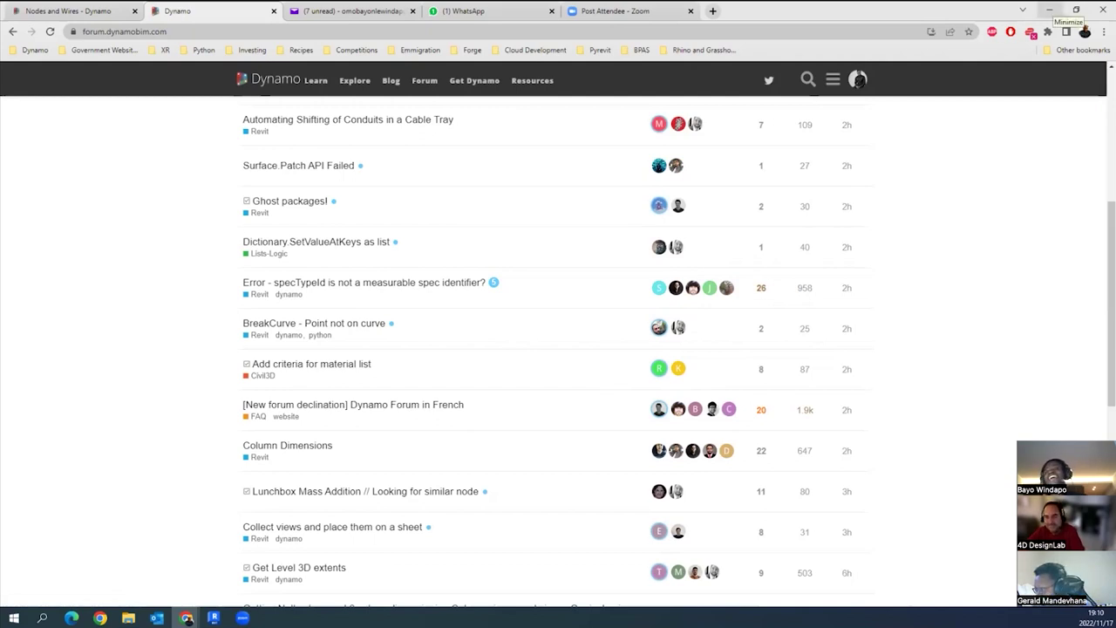
pyautogui.click(1050, 10)
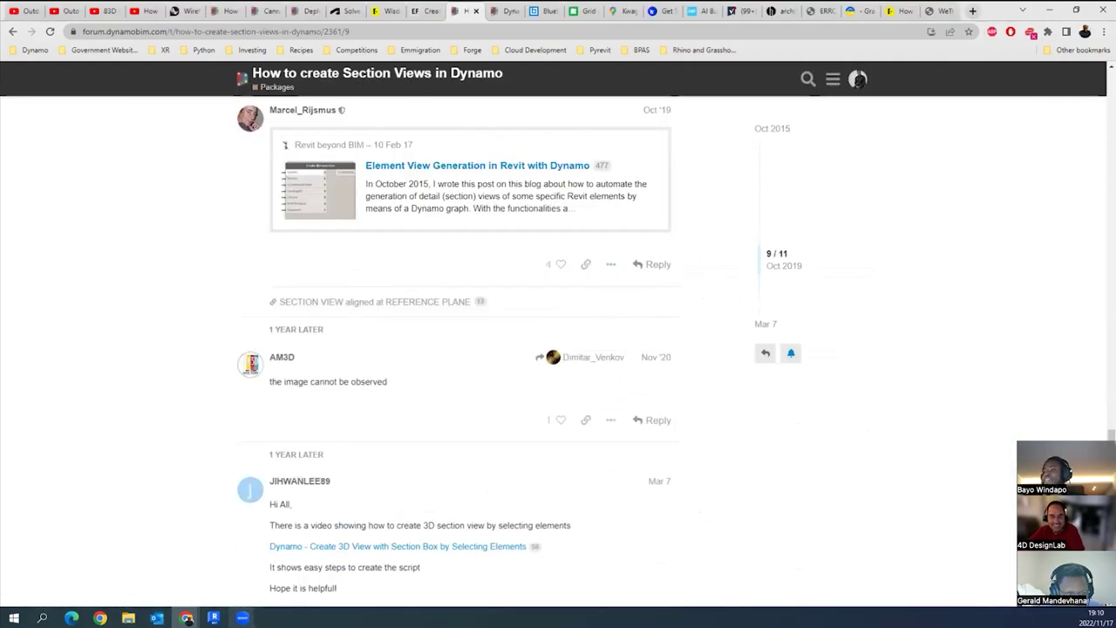
# - Switch to Dynamo, search the library for "point.by", and place a Point.ByCoordinates (x, y) node in the empty area left of the existing sliders
pyautogui.moveTo(214, 617)
pyautogui.click(281, 565)
pyautogui.scroll(10, 161, 216)
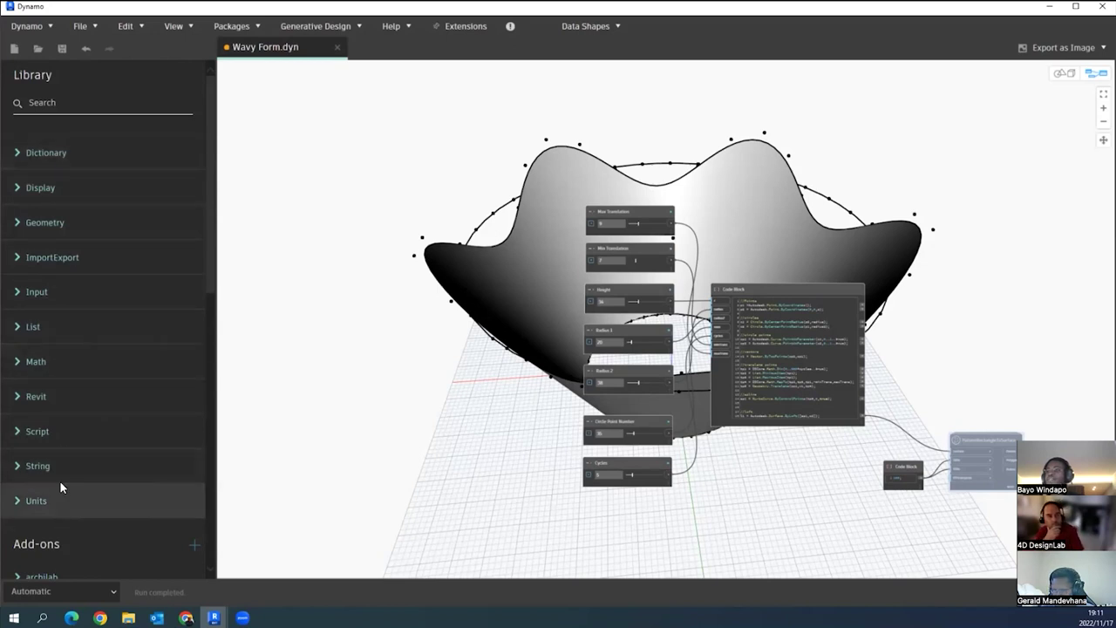
pyautogui.click(54, 102)
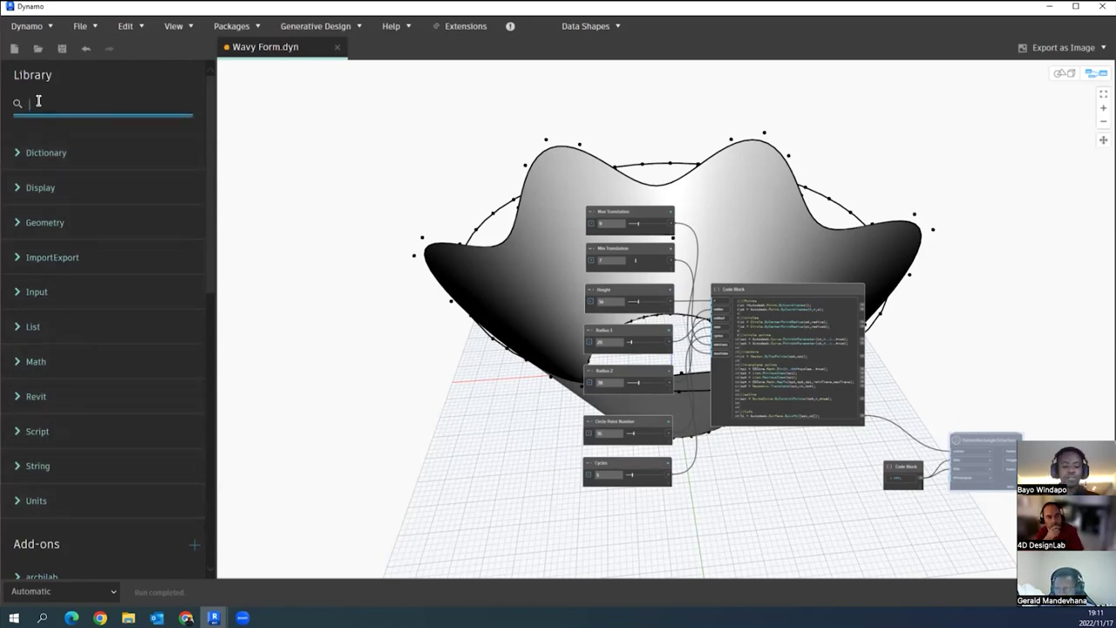
pyautogui.write('point.by')
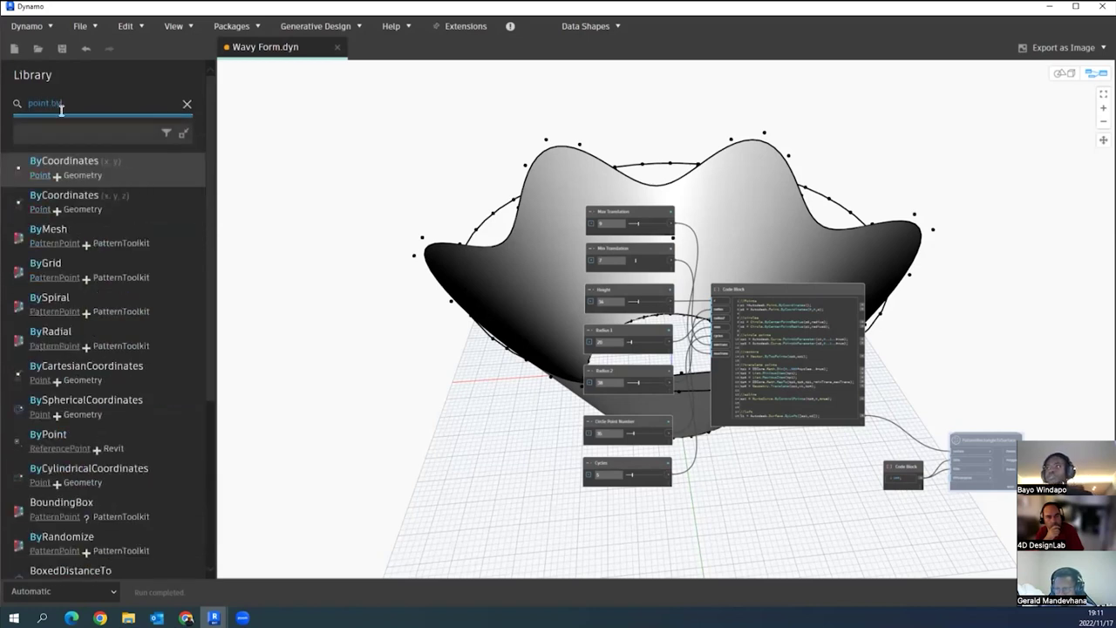
pyautogui.press('Return')
pyautogui.moveTo(682, 315); pyautogui.dragTo(305, 359)
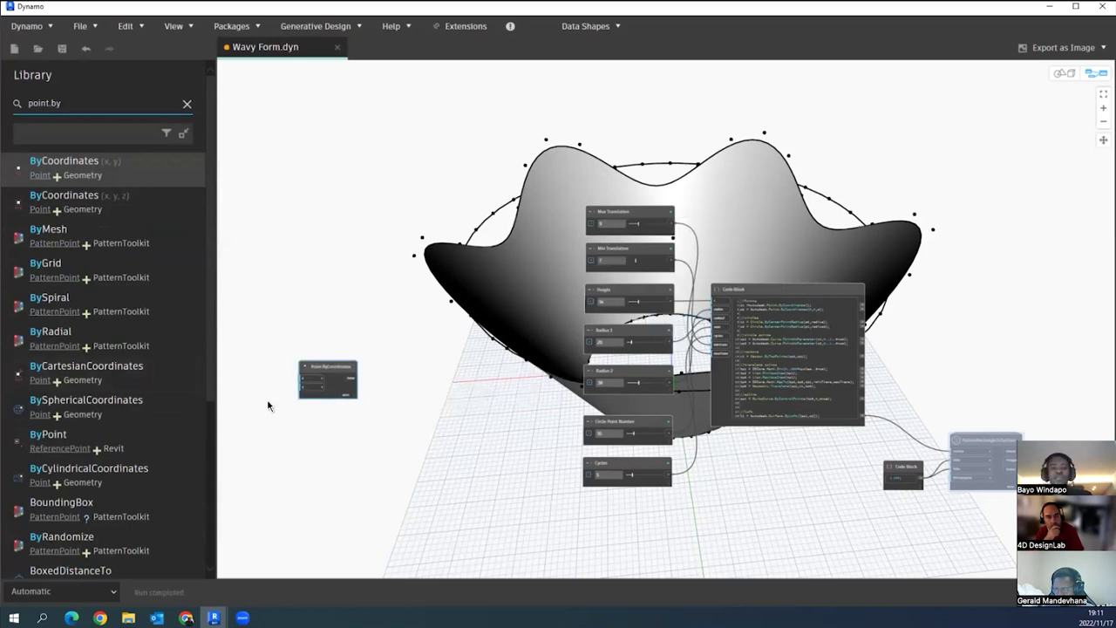
pyautogui.scroll(2, 299, 334)
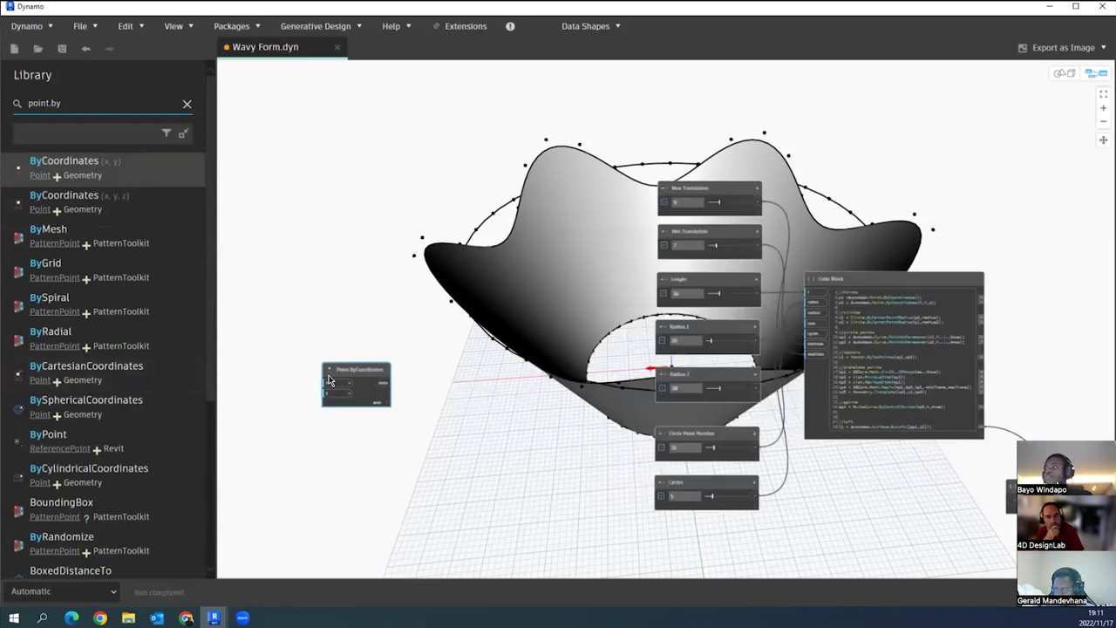
pyautogui.click(186, 104)
pyautogui.rightClick(315, 293)
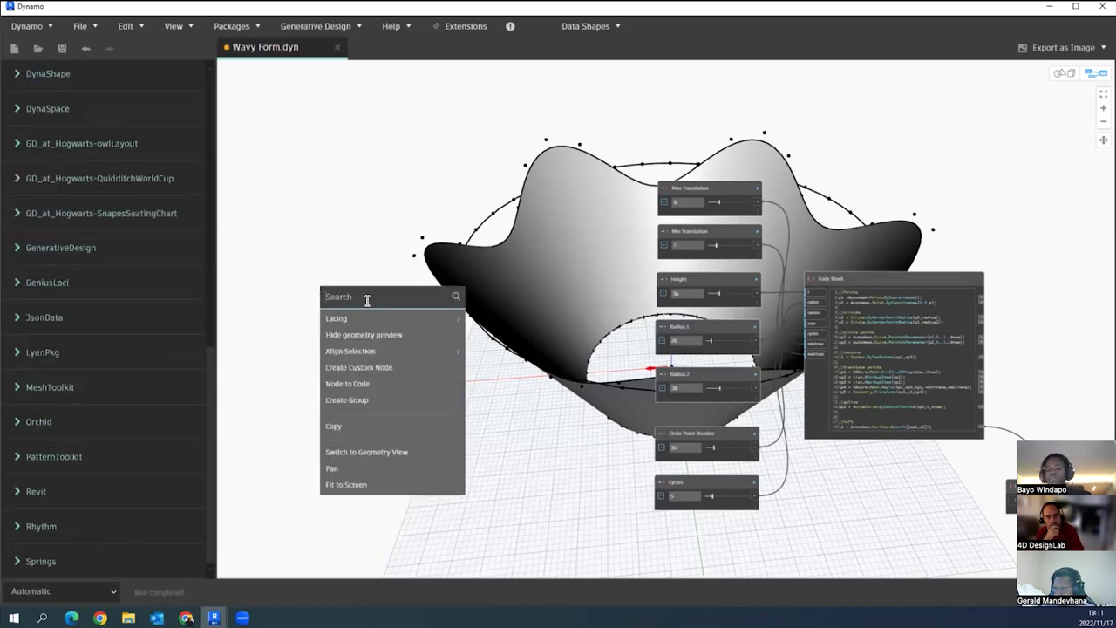
pyautogui.click(339, 218)
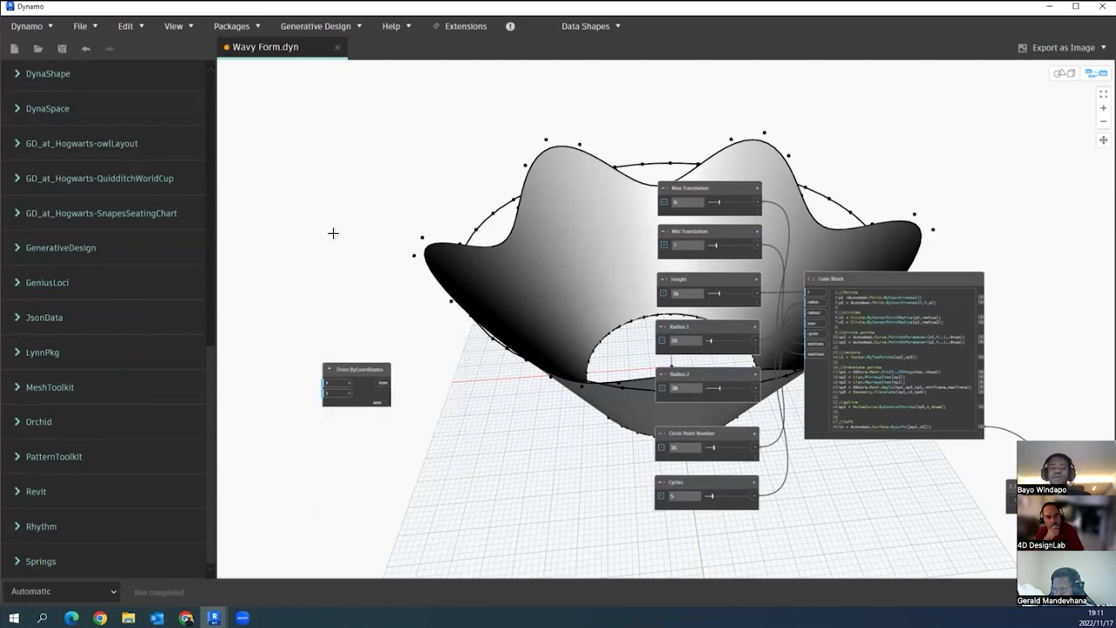
pyautogui.doubleClick(332, 236)
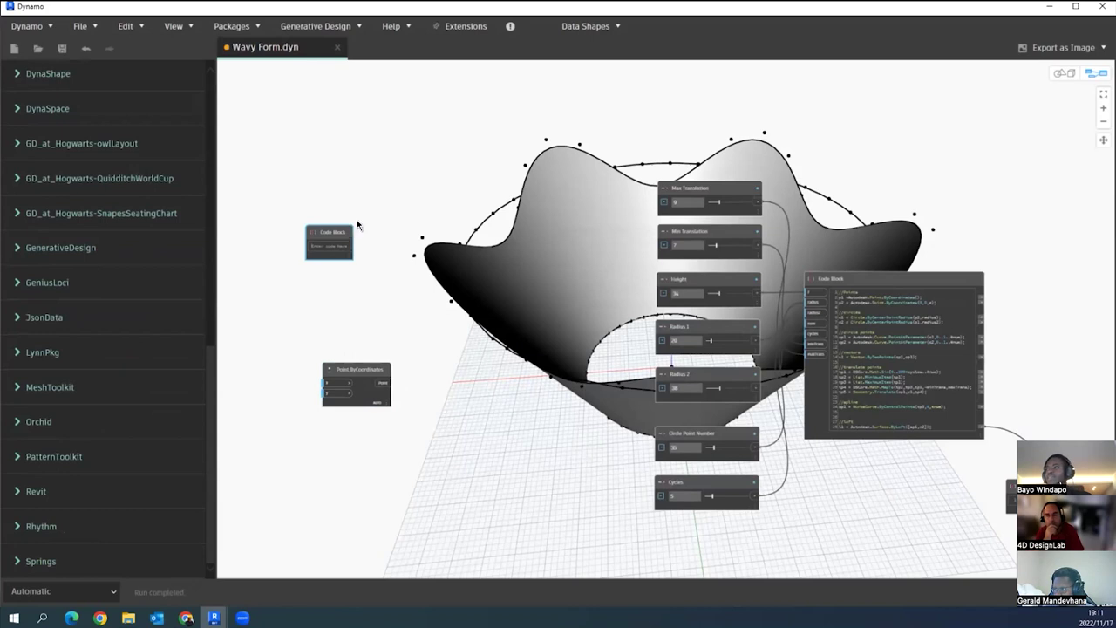
pyautogui.press('Escape')
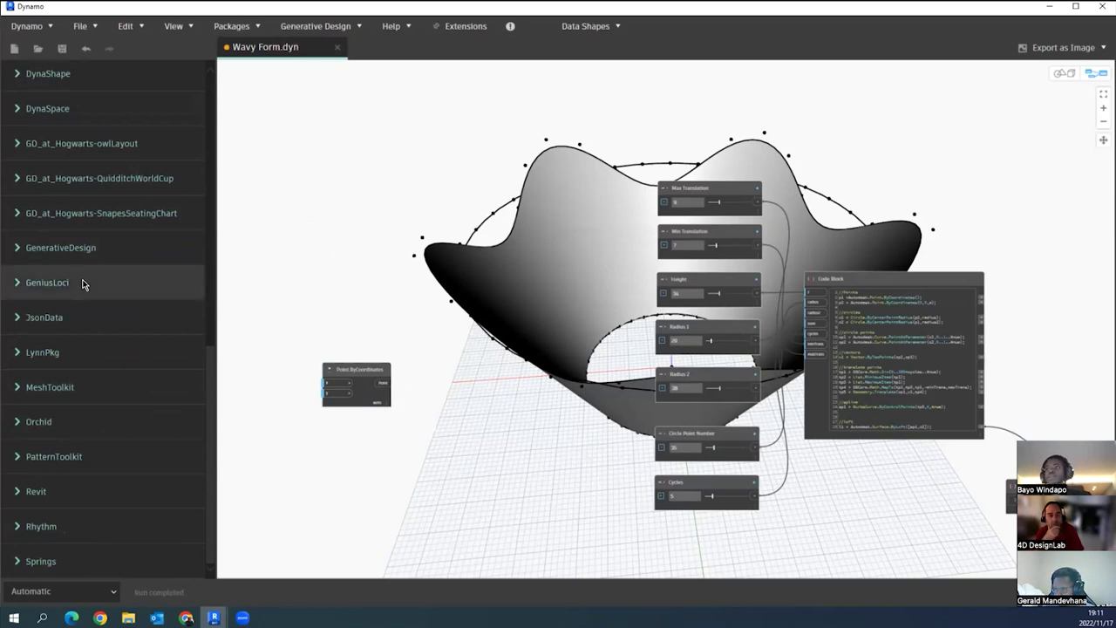
# - Examine the add-on packages installed in the node library
pyautogui.scroll(4, 92, 265)
pyautogui.scroll(-2, 93, 269)
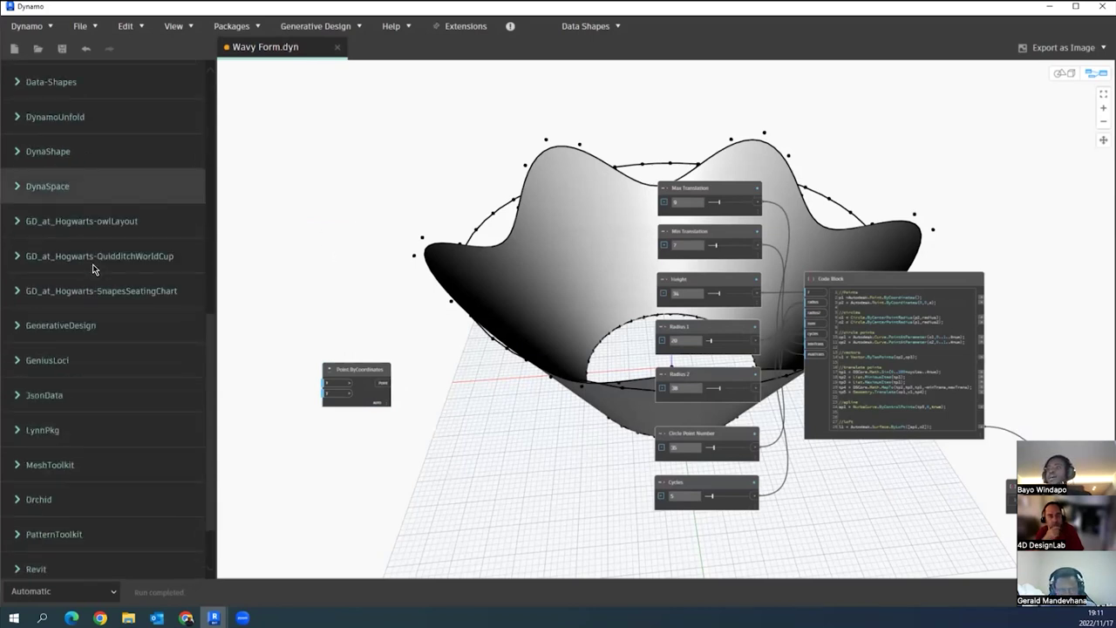
pyautogui.scroll(4, 65, 201)
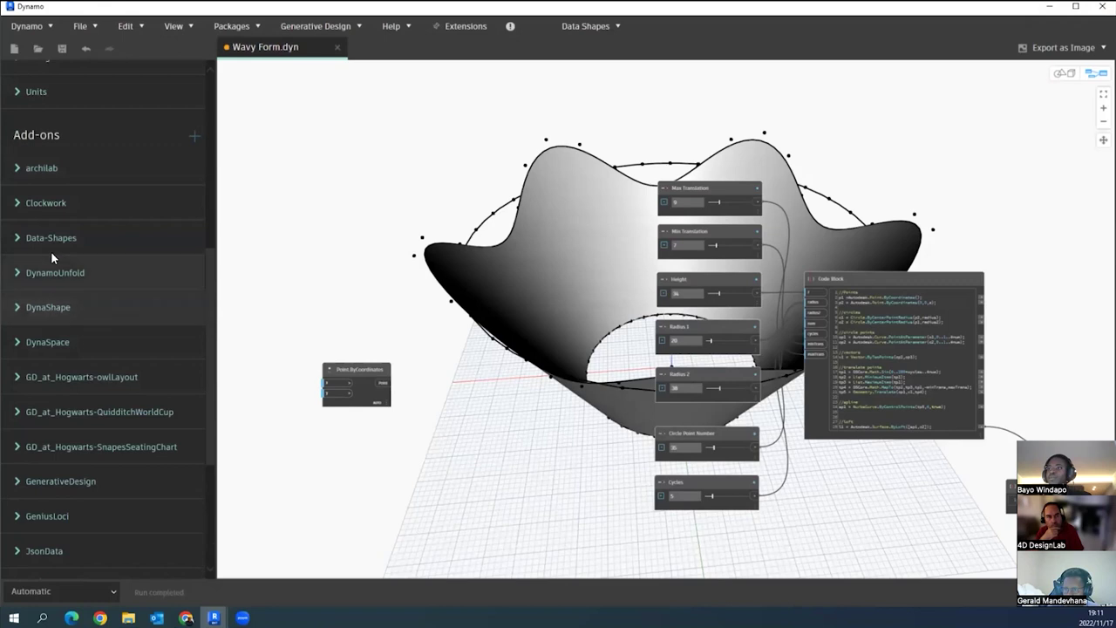
pyautogui.scroll(2, 50, 275)
pyautogui.scroll(-4, 45, 281)
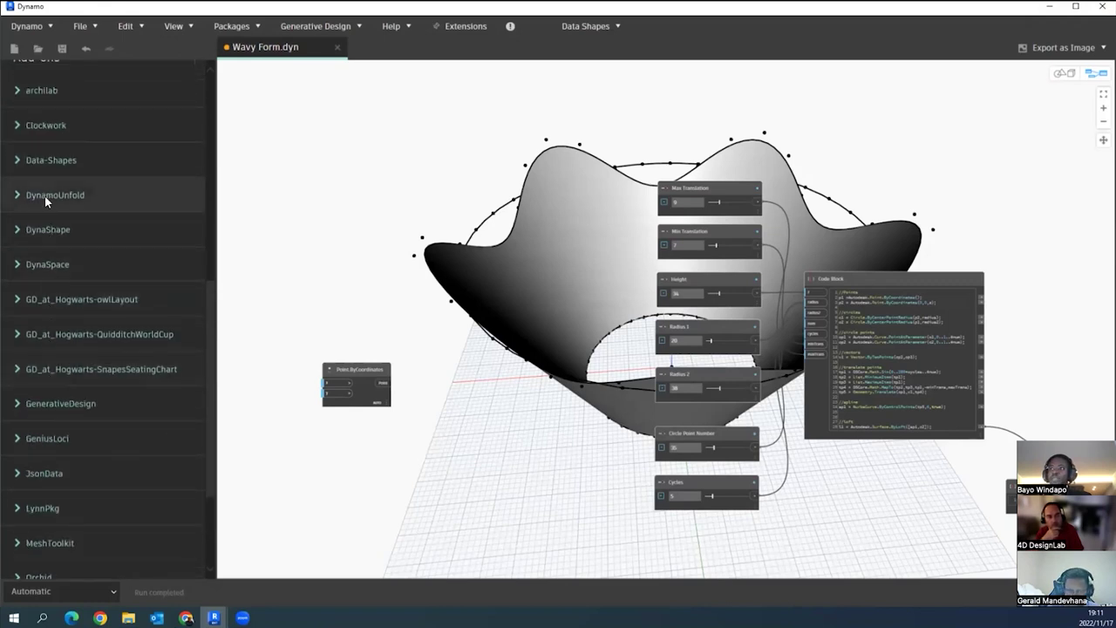
pyautogui.scroll(-4, 45, 157)
pyautogui.scroll(1, 61, 366)
pyautogui.scroll(7, 65, 314)
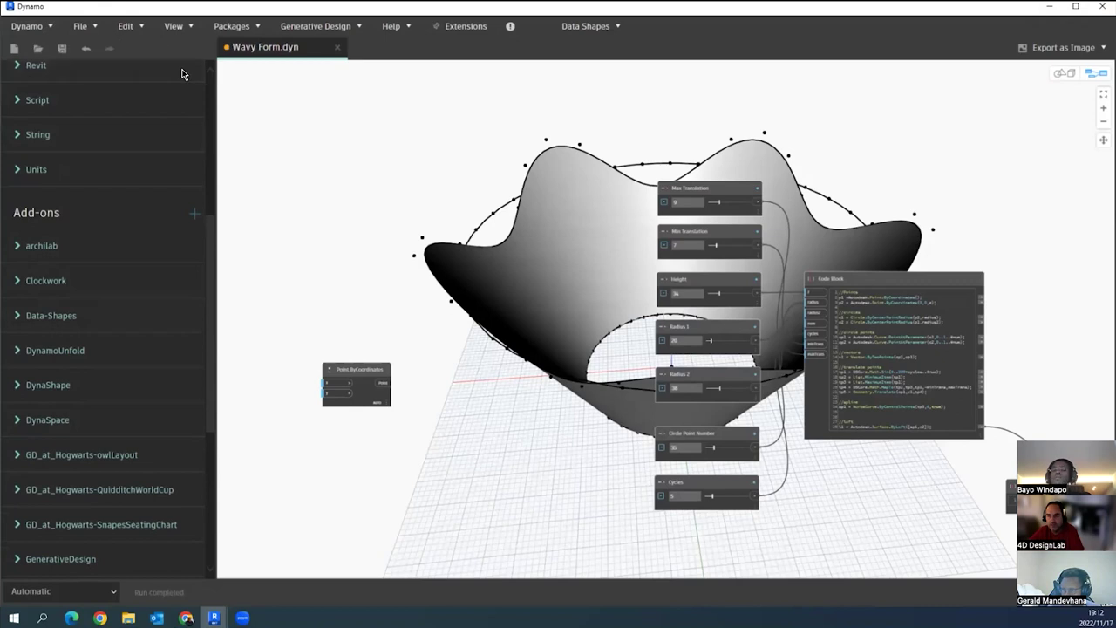
pyautogui.click(46, 28)
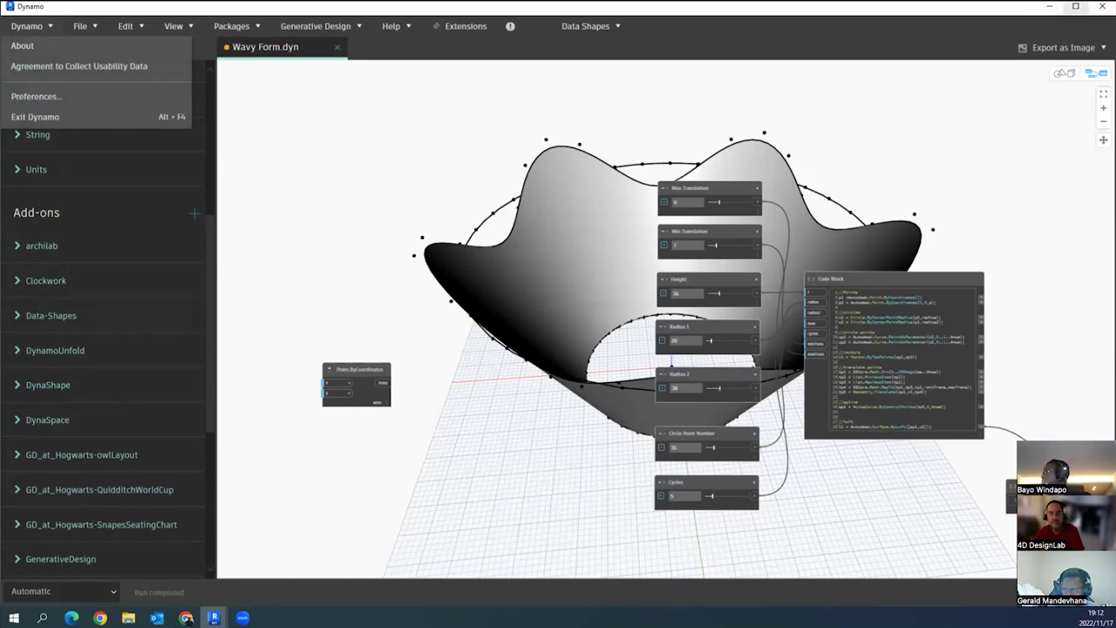
pyautogui.press('Escape')
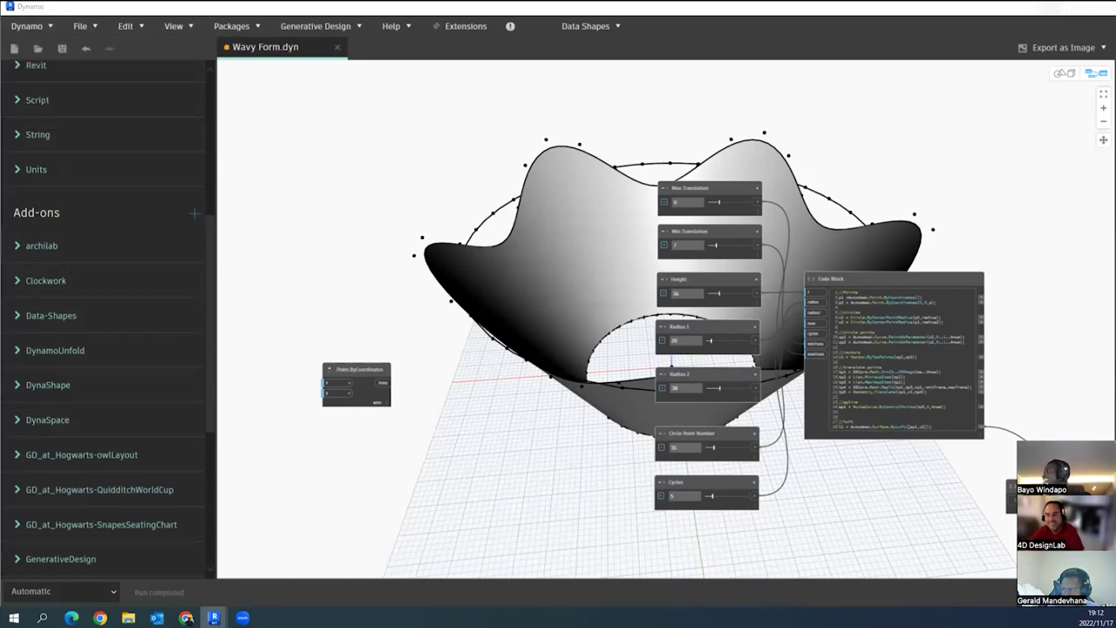
pyautogui.hotkey('alt', 'Tab')
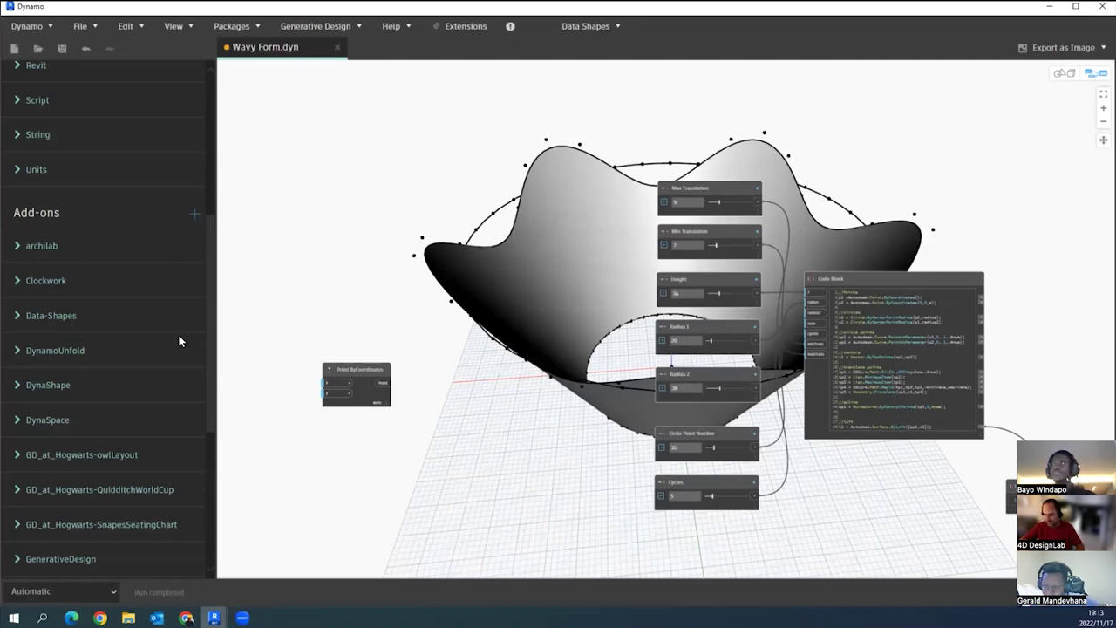
pyautogui.click(82, 28)
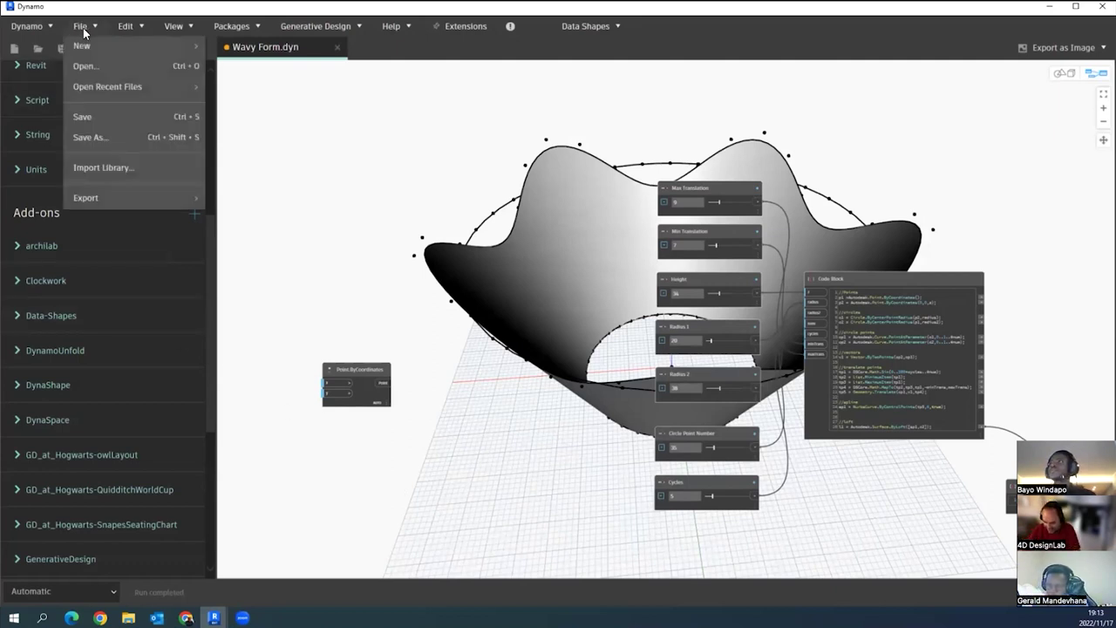
pyautogui.moveTo(26, 32)
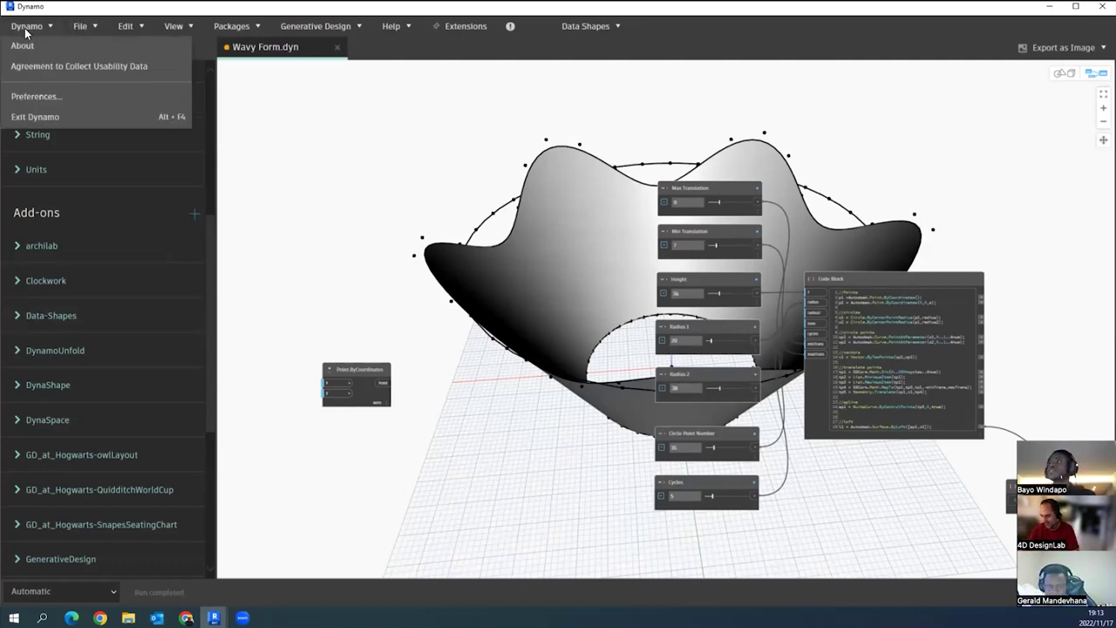
pyautogui.click(26, 33)
# - Open the online package search and search for "clock"
pyautogui.click(231, 33)
pyautogui.click(230, 30)
pyautogui.click(230, 30)
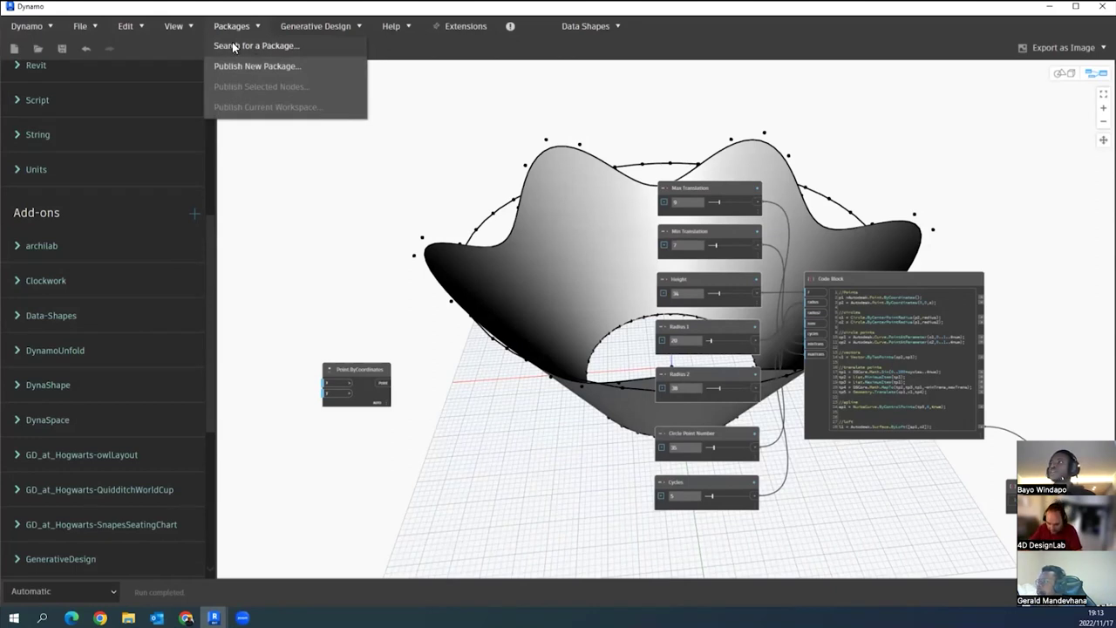
pyautogui.click(236, 45)
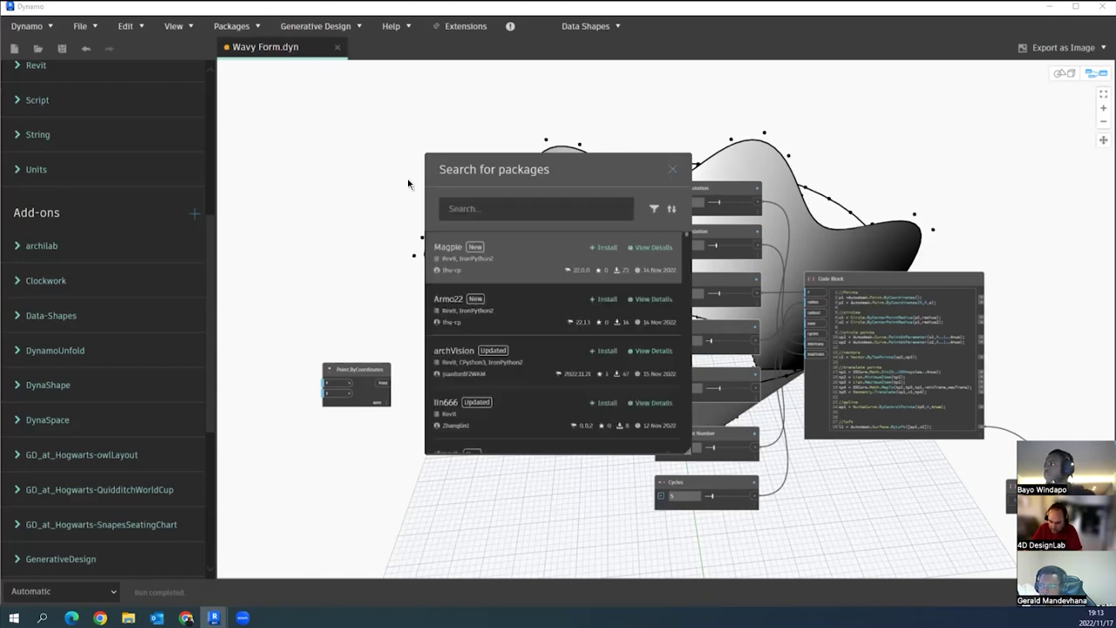
pyautogui.click(525, 210)
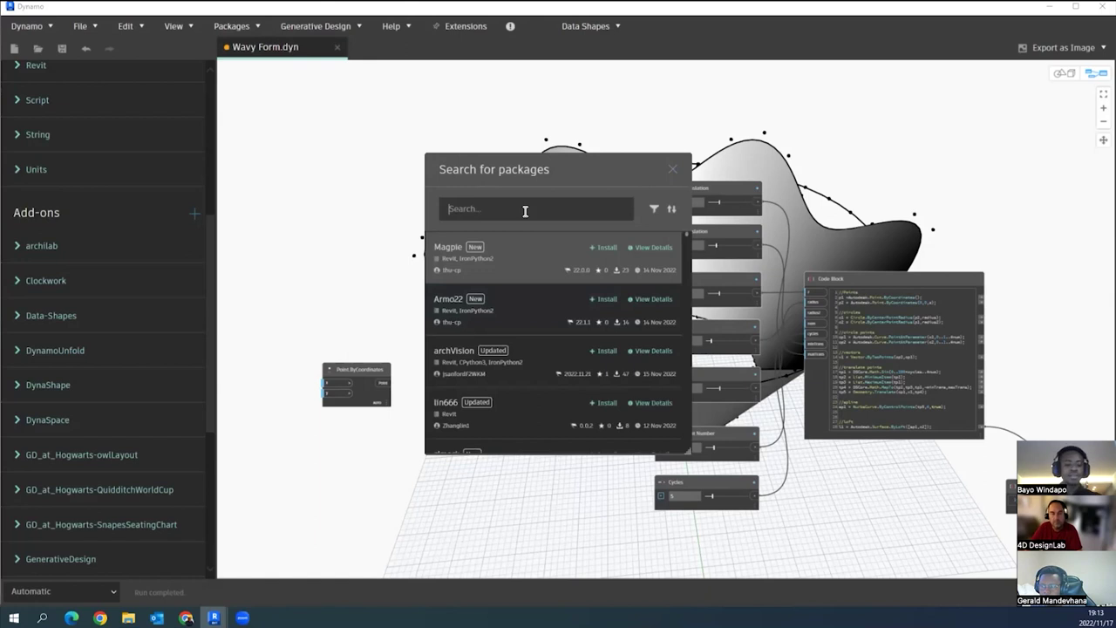
pyautogui.write('clock')
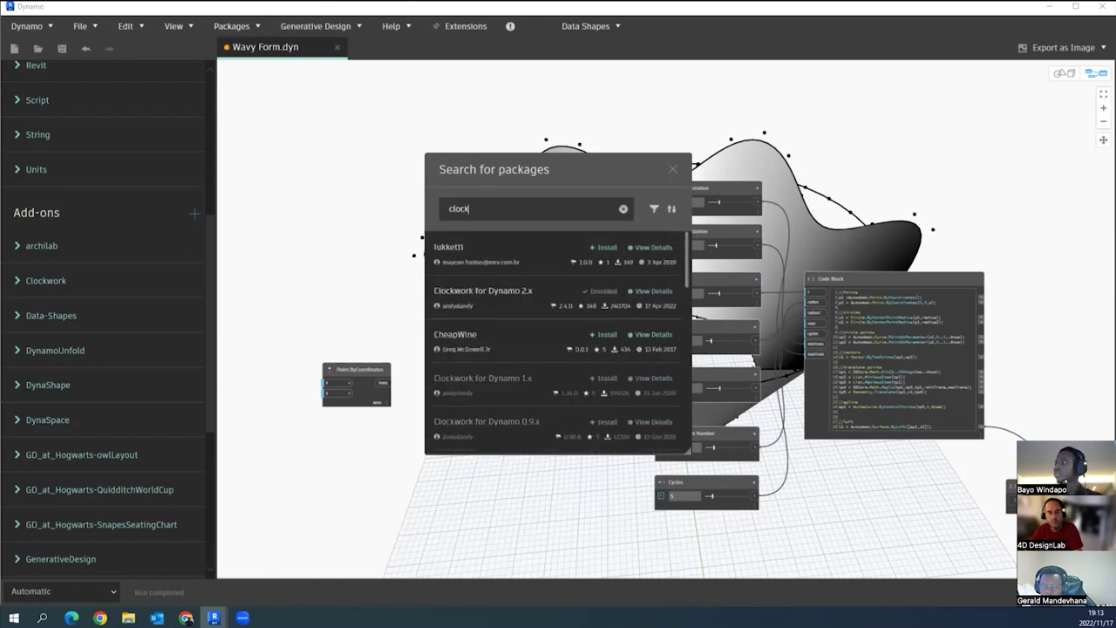
# - Complete the package search as "clockwork", and close the package search window
pyautogui.write('work')
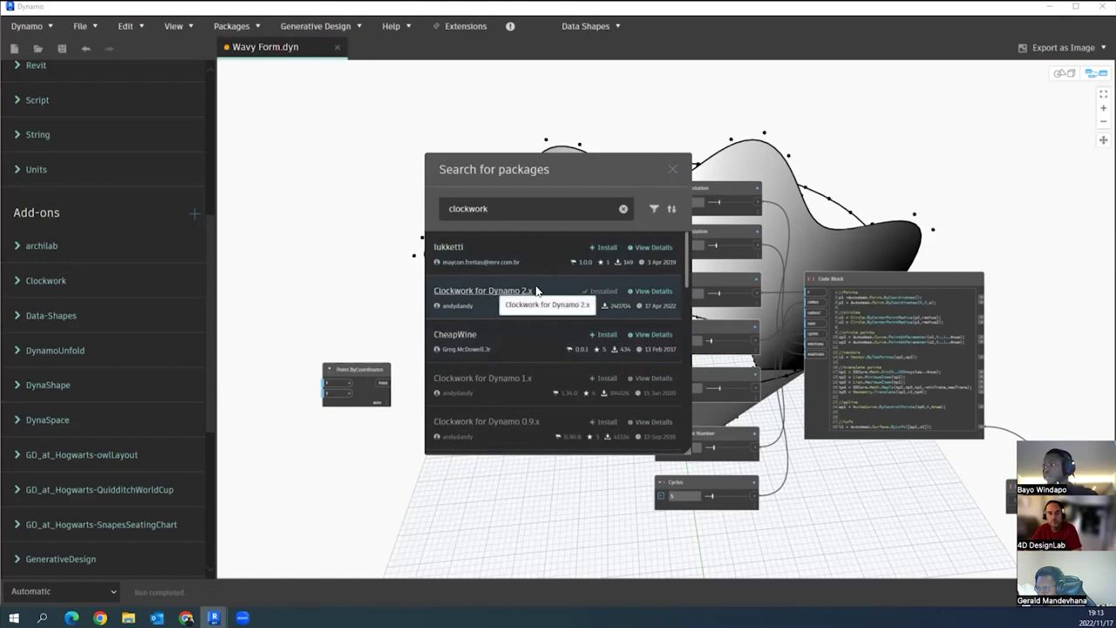
pyautogui.click(672, 170)
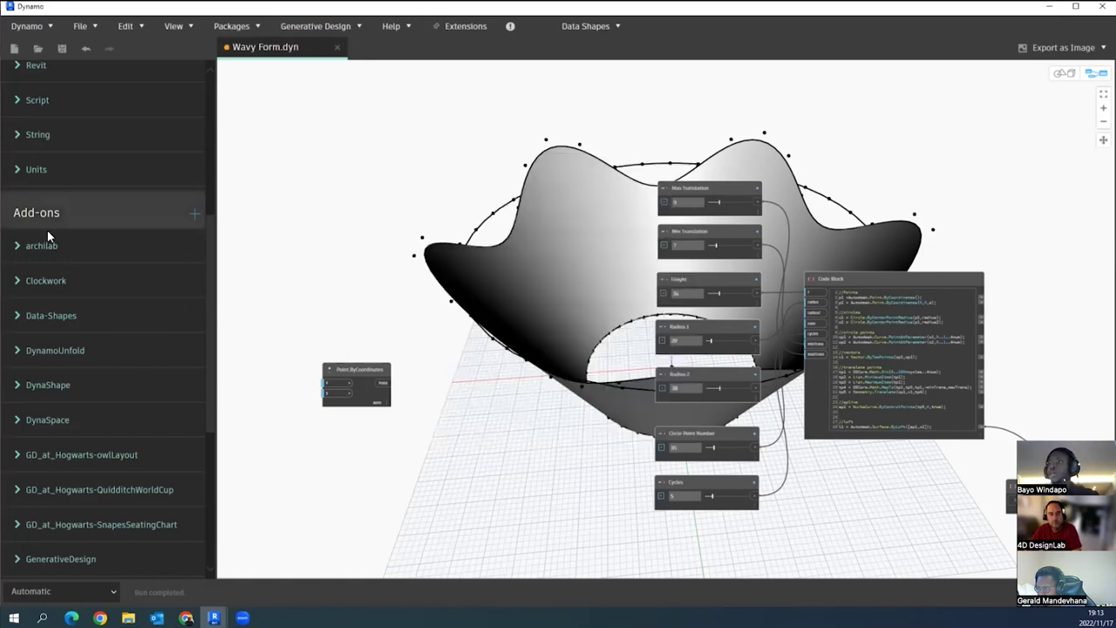
# - Look through the installed add-on packages in the library, from archilab to Springs, and return to its search field
pyautogui.scroll(-1, 47, 232)
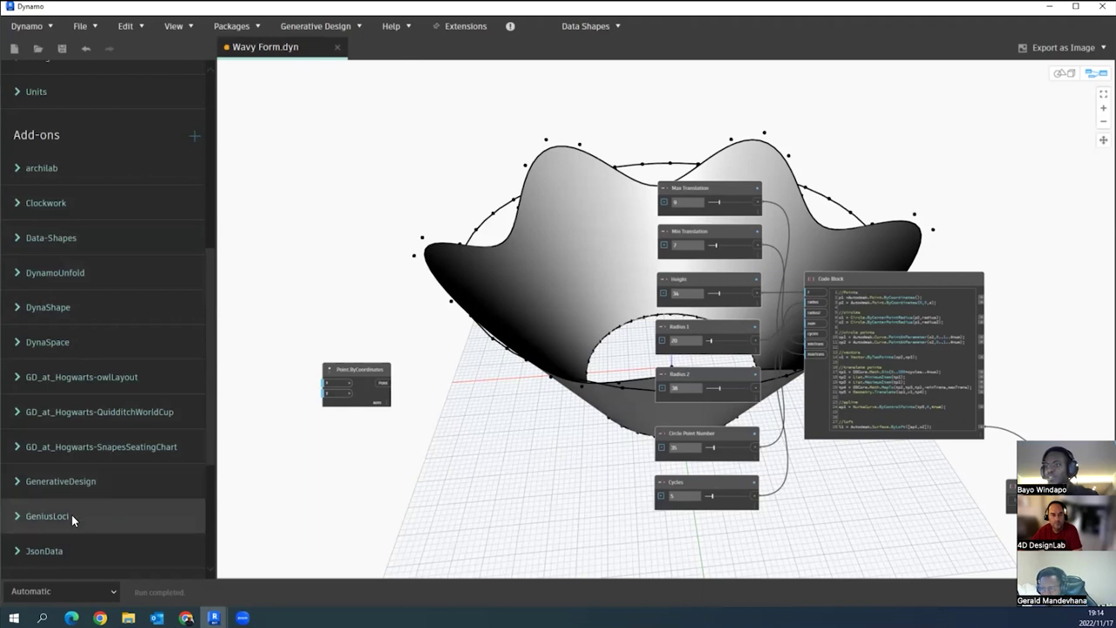
pyautogui.scroll(-2, 70, 514)
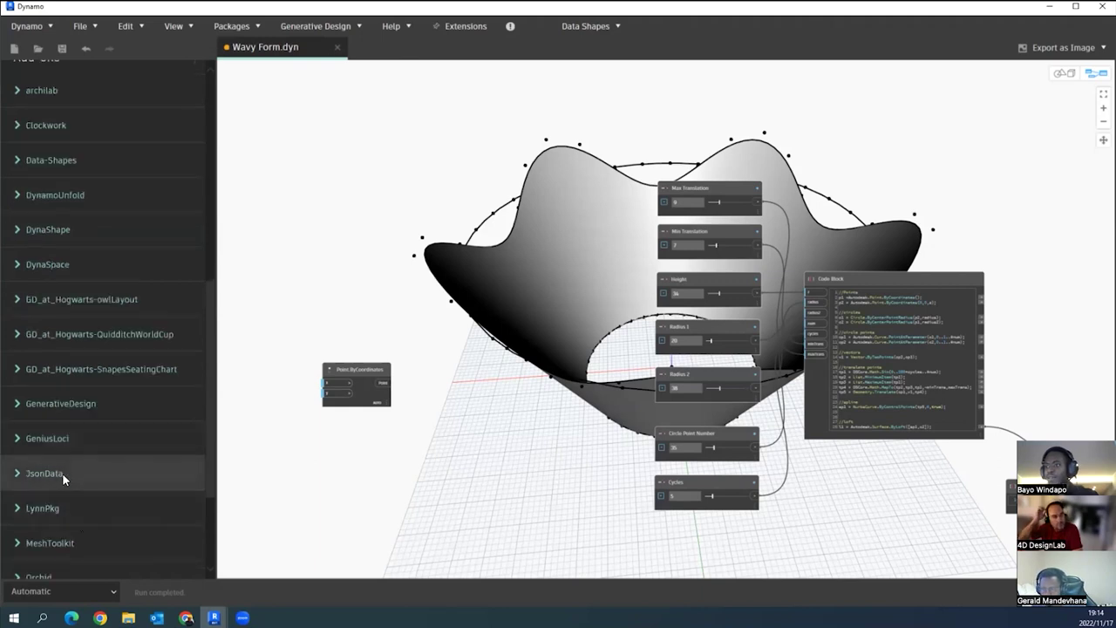
pyautogui.scroll(-2, 62, 472)
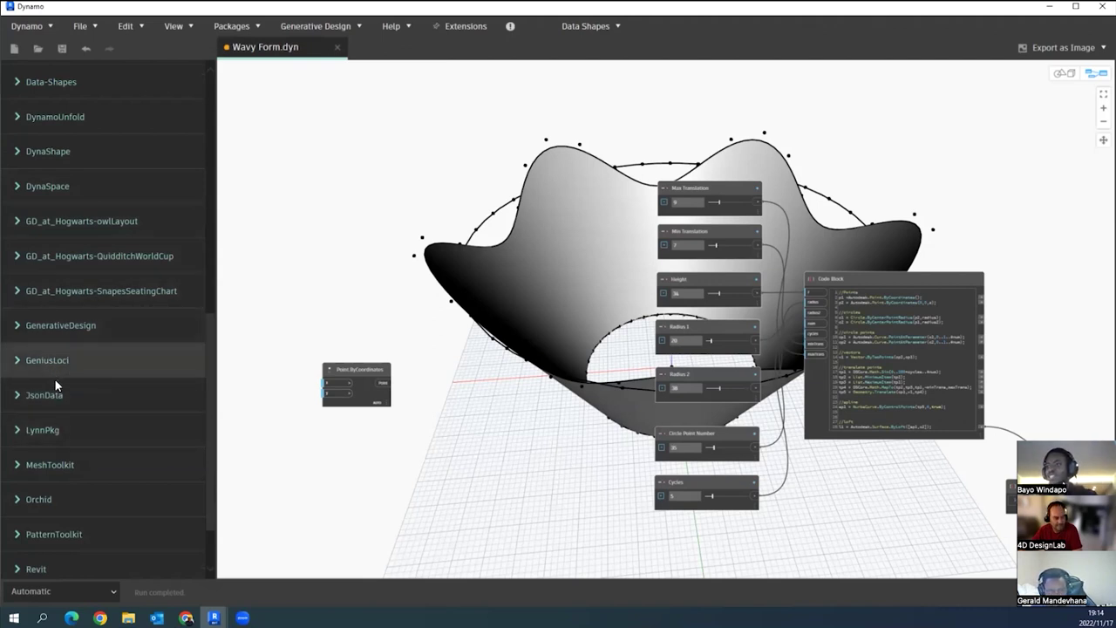
pyautogui.scroll(-2, 48, 367)
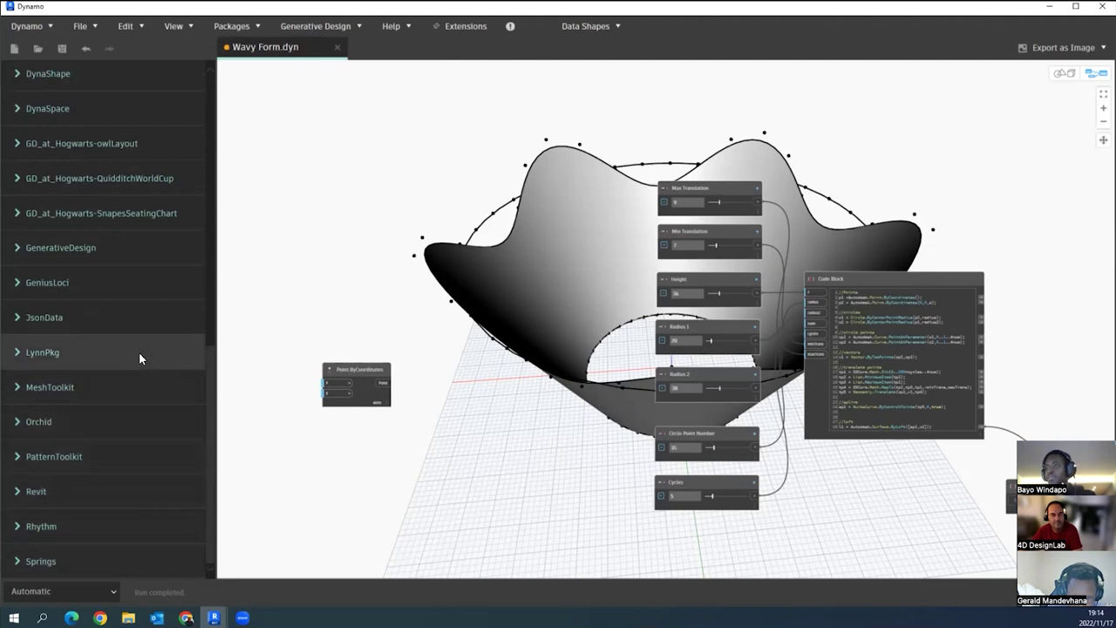
pyautogui.scroll(4, 138, 351)
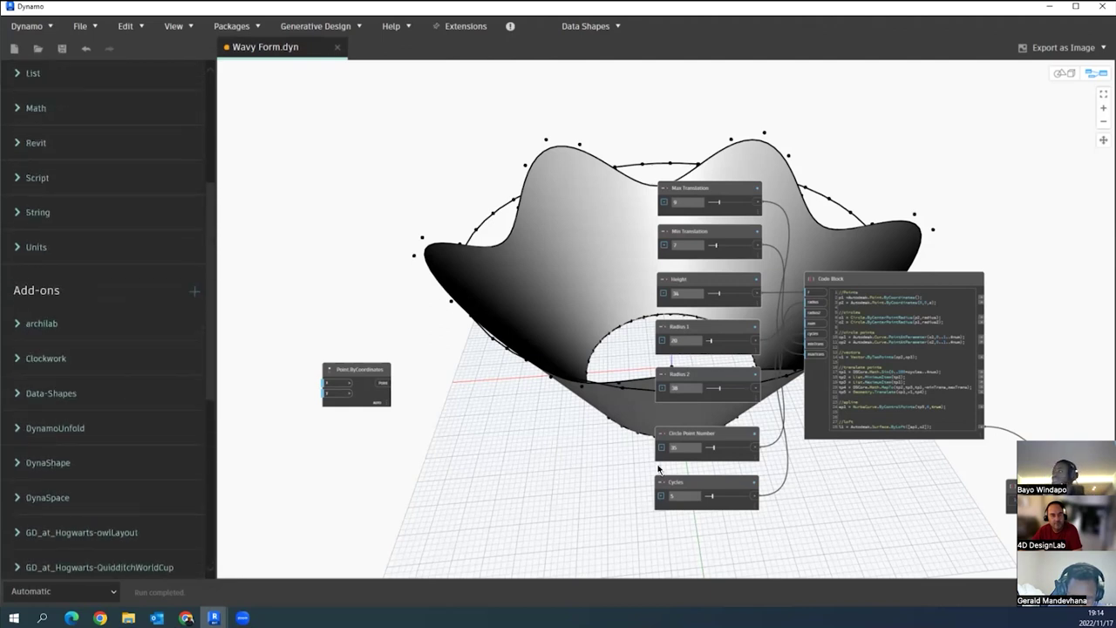
pyautogui.moveTo(358, 404)
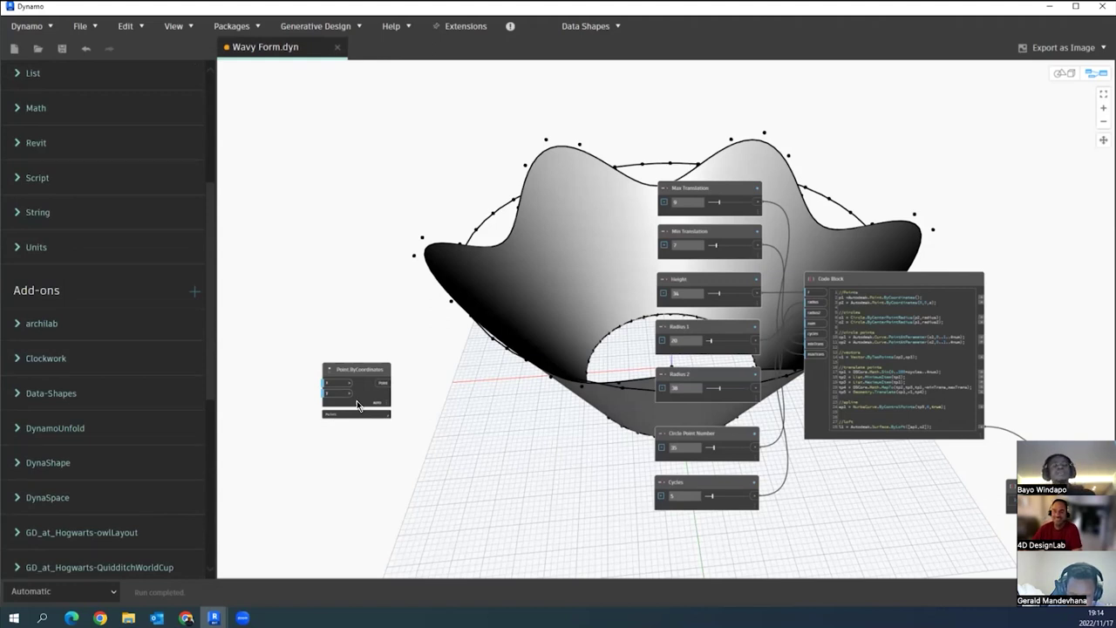
pyautogui.moveTo(867, 461); pyautogui.dragTo(854, 460, button='middle')
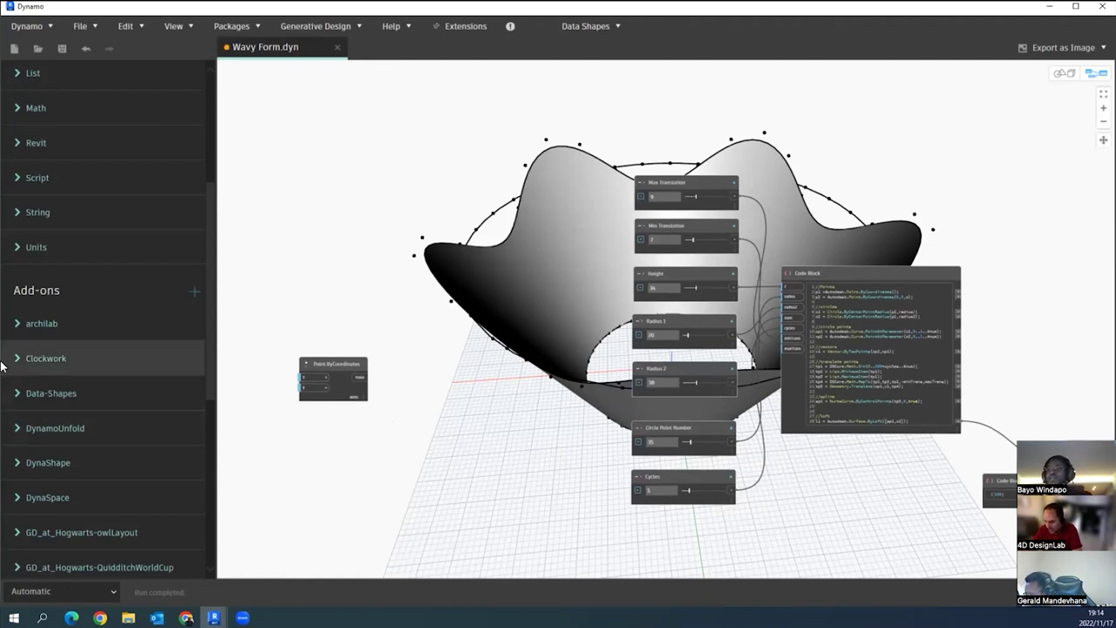
pyautogui.scroll(-9, 65, 370)
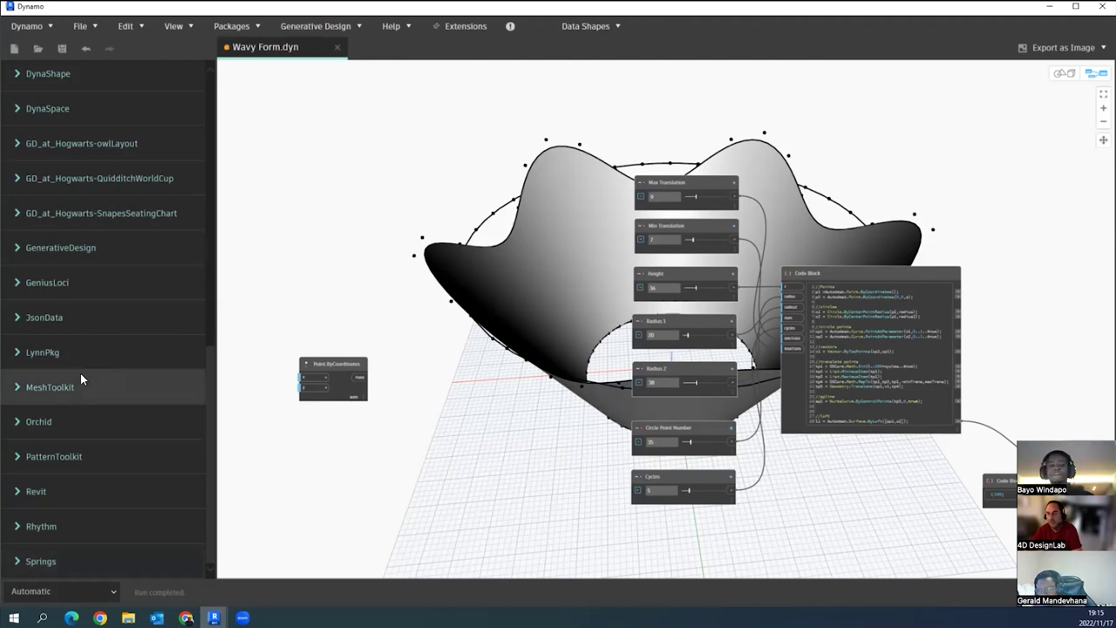
pyautogui.scroll(10, 79, 375)
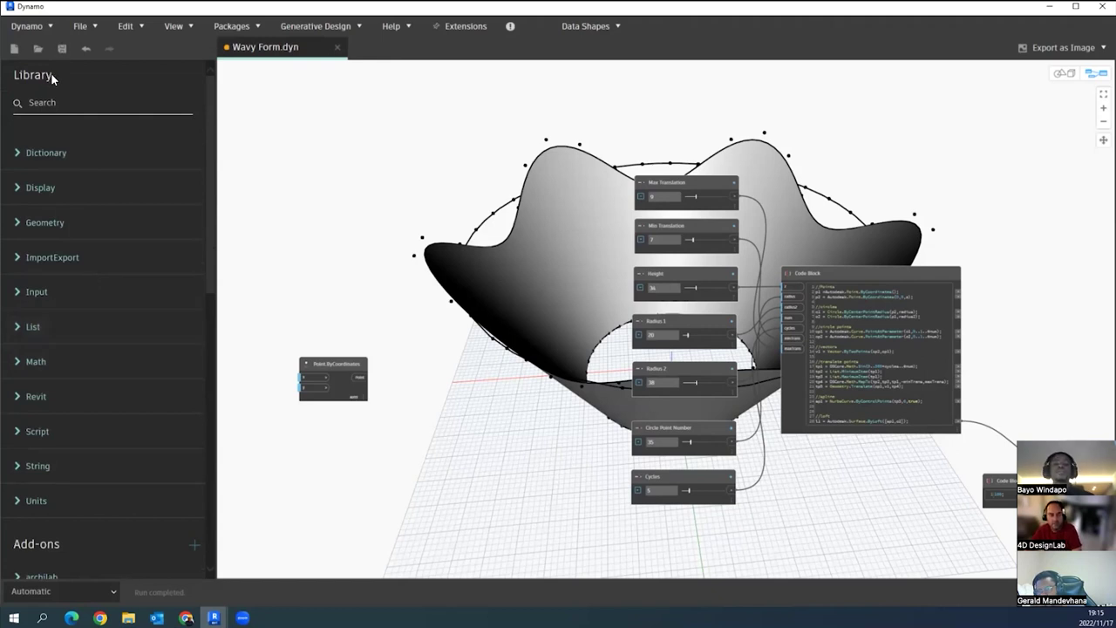
# - Move the Point.ByCoordinates node higher up in the empty area beside the sliders
pyautogui.click(53, 101)
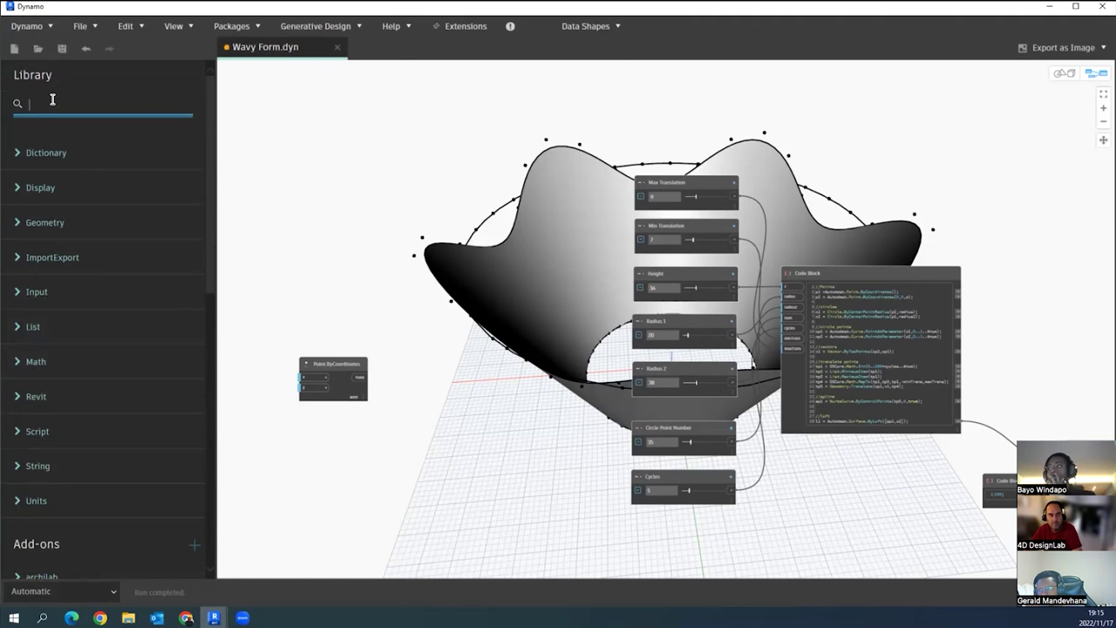
pyautogui.scroll(5, 275, 422)
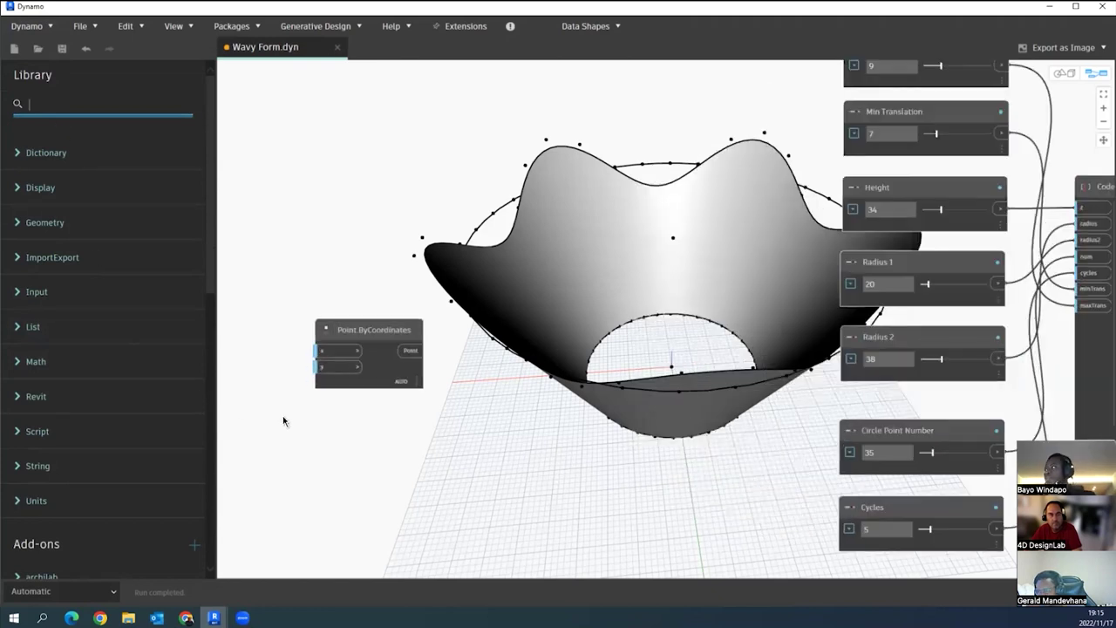
pyautogui.moveTo(432, 298); pyautogui.dragTo(435, 160)
pyautogui.click(92, 110)
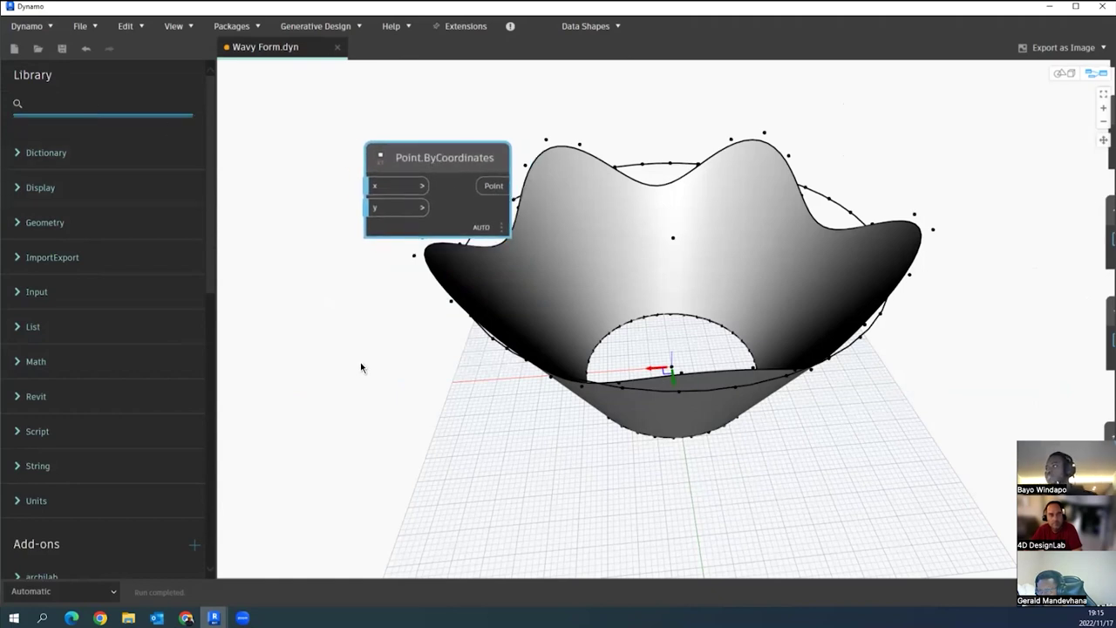
# - Examine the large Code Block's script sections and the sliders feeding its inputs
pyautogui.scroll(-3, 360, 362)
pyautogui.moveTo(931, 301); pyautogui.dragTo(660, 288, button='middle')
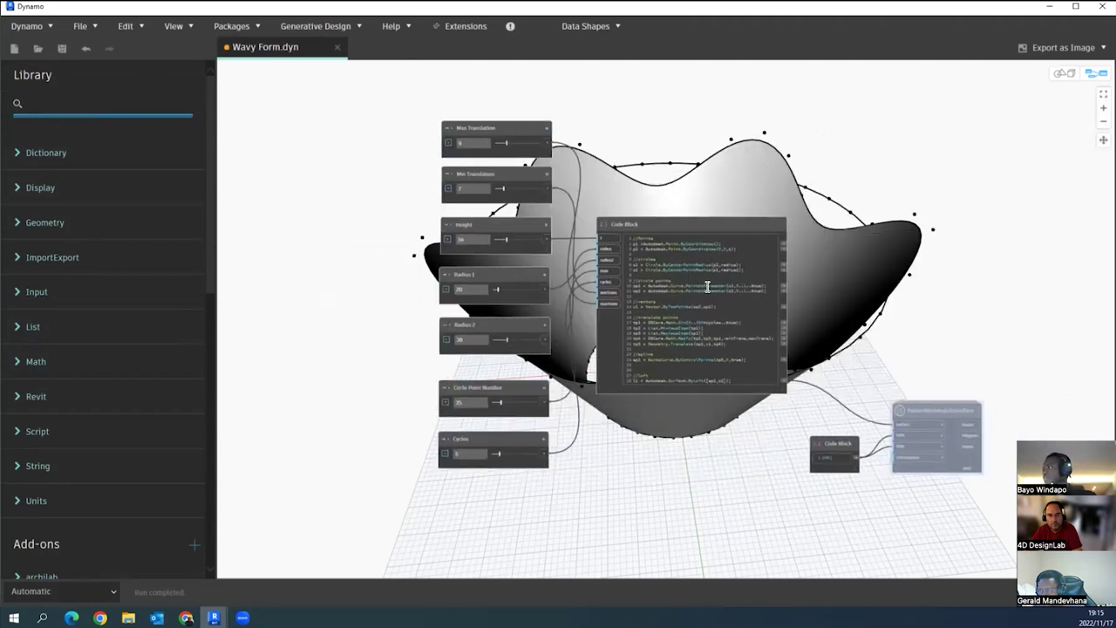
pyautogui.scroll(3, 787, 286)
pyautogui.scroll(4, 817, 290)
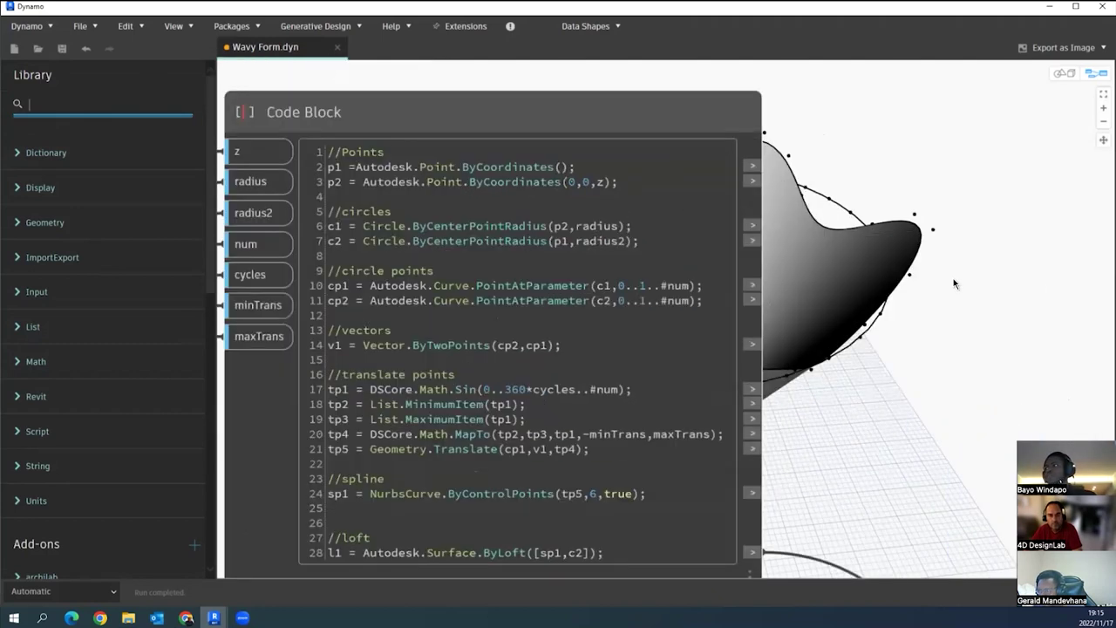
pyautogui.moveTo(925, 291); pyautogui.dragTo(943, 286, button='middle')
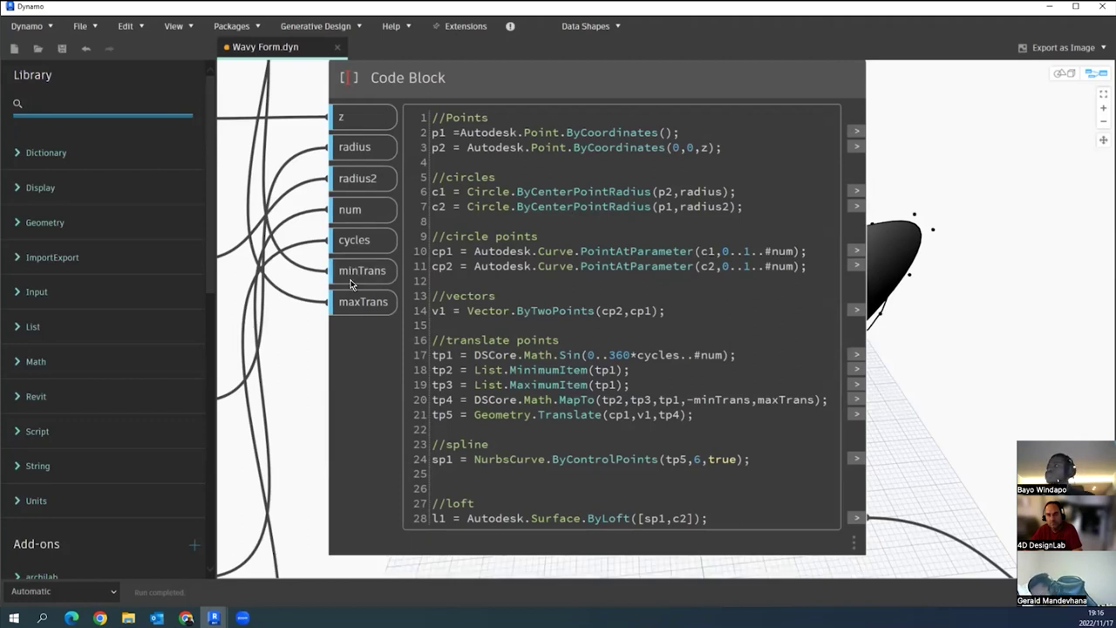
pyautogui.scroll(-2, 272, 261)
pyautogui.scroll(-1, 270, 183)
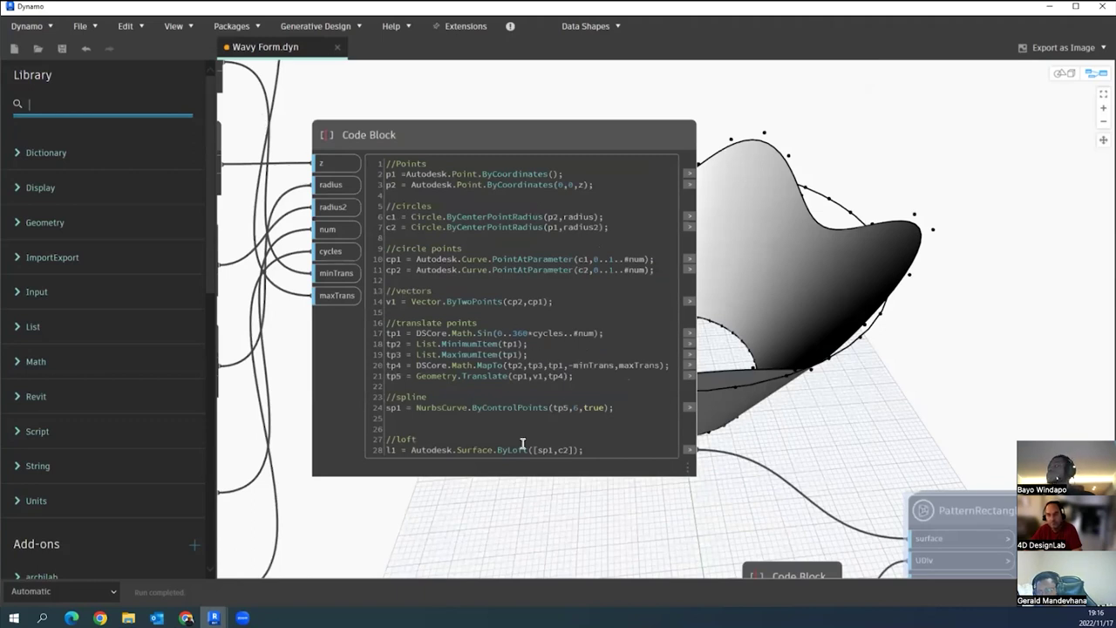
pyautogui.moveTo(434, 521); pyautogui.dragTo(617, 504, button='middle')
pyautogui.scroll(-1, 617, 504)
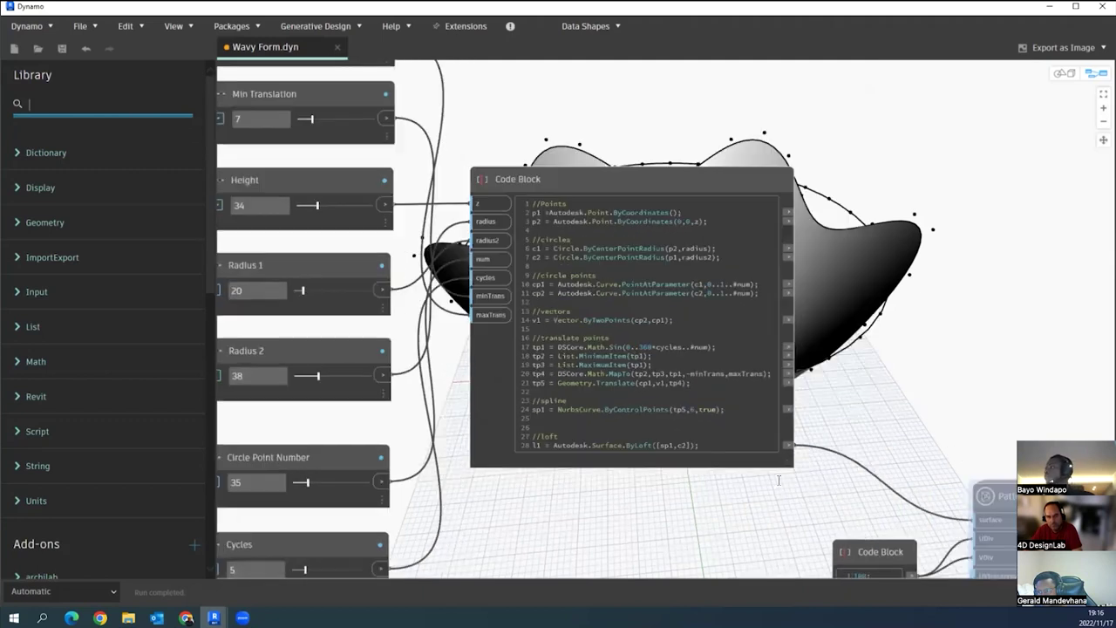
pyautogui.scroll(-1, 632, 502)
pyautogui.moveTo(338, 430); pyautogui.dragTo(545, 404, button='middle')
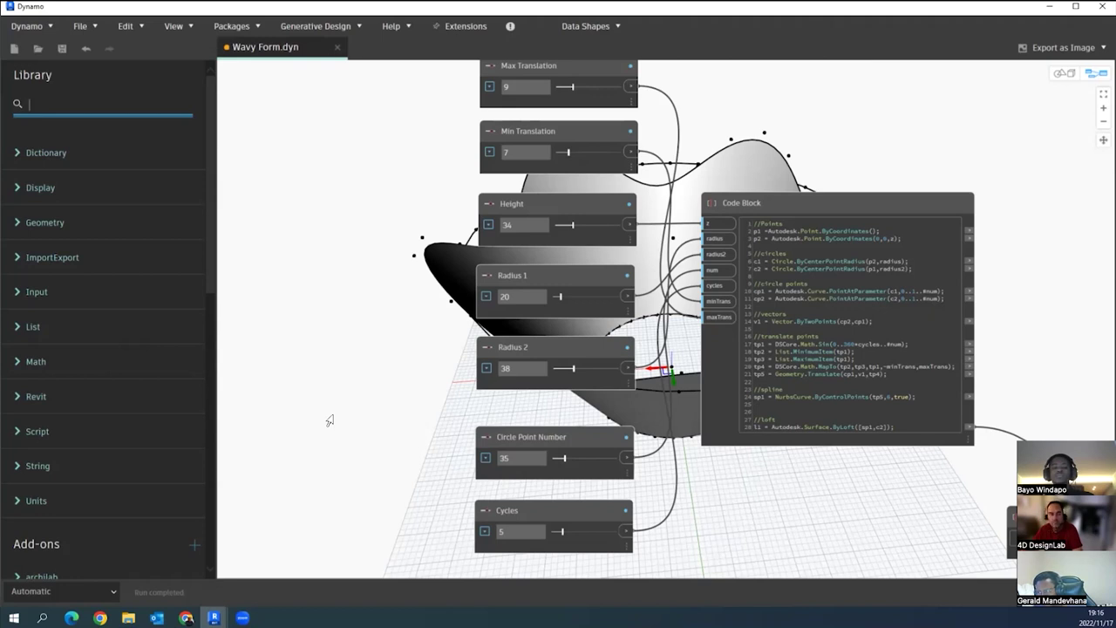
pyautogui.scroll(-2, 330, 420)
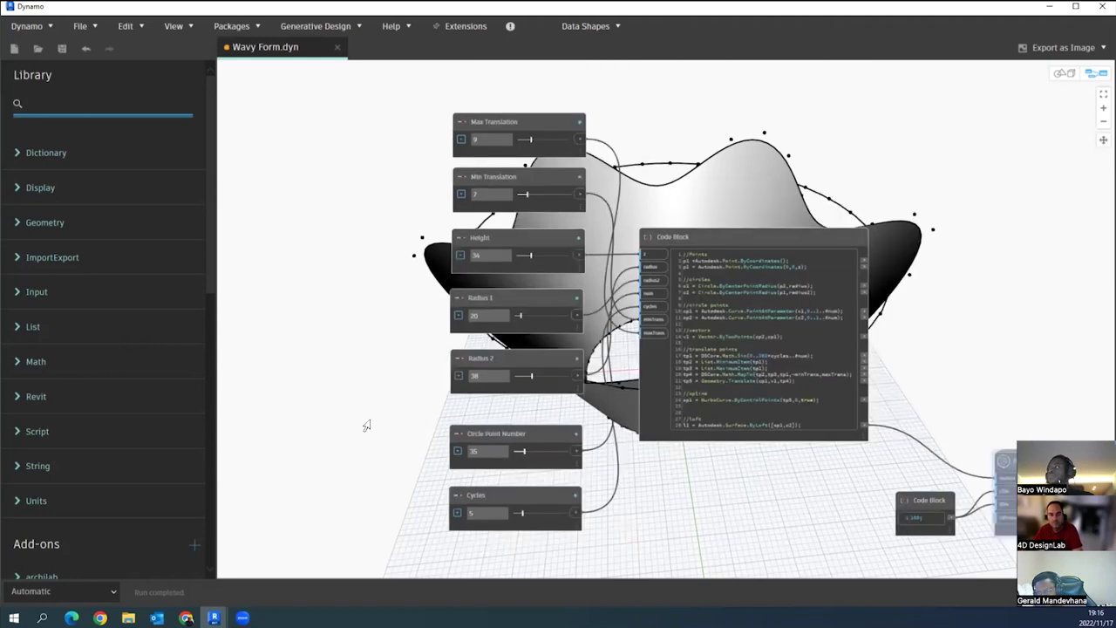
# - Search the library for "python" and place a Python Script node between the Point.ByCoordinates node and the sliders
pyautogui.moveTo(361, 428); pyautogui.dragTo(733, 397, button='middle')
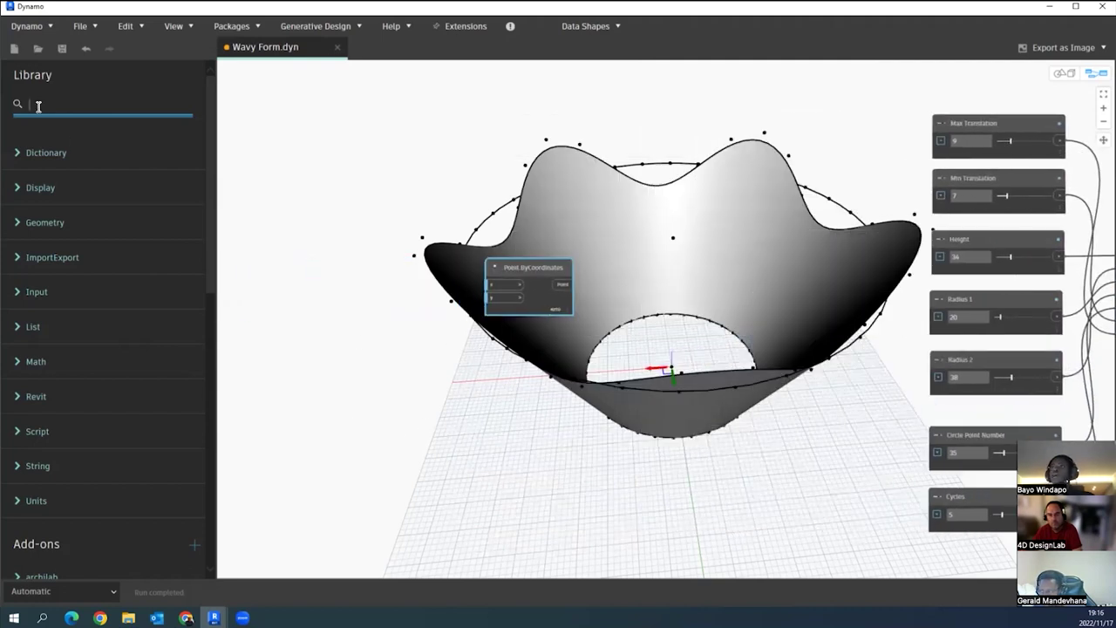
pyautogui.write('pytho')
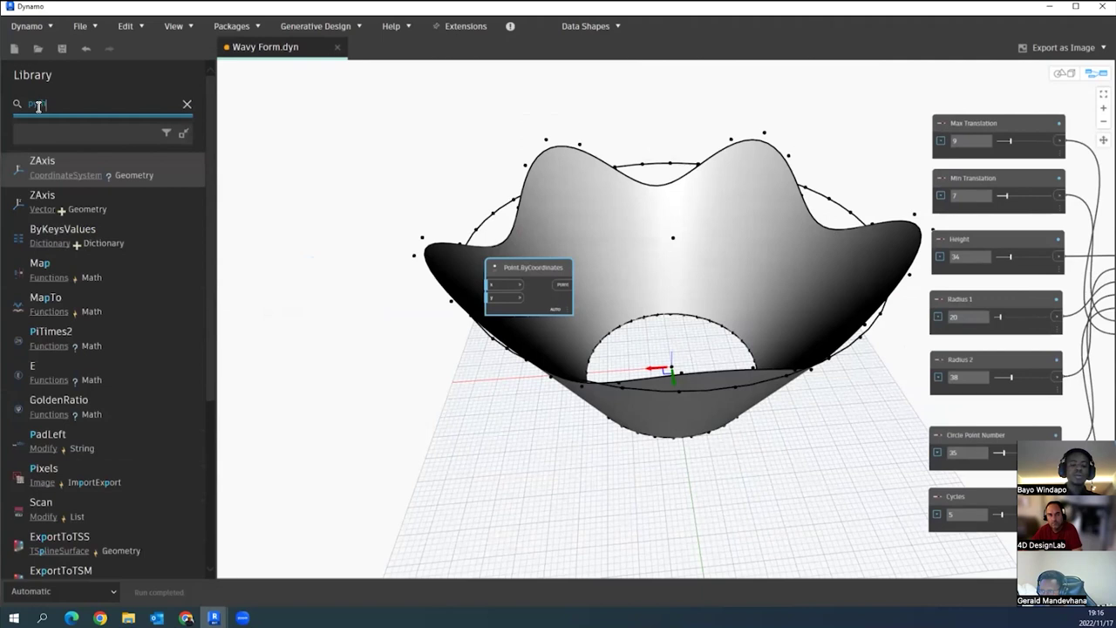
pyautogui.write('n')
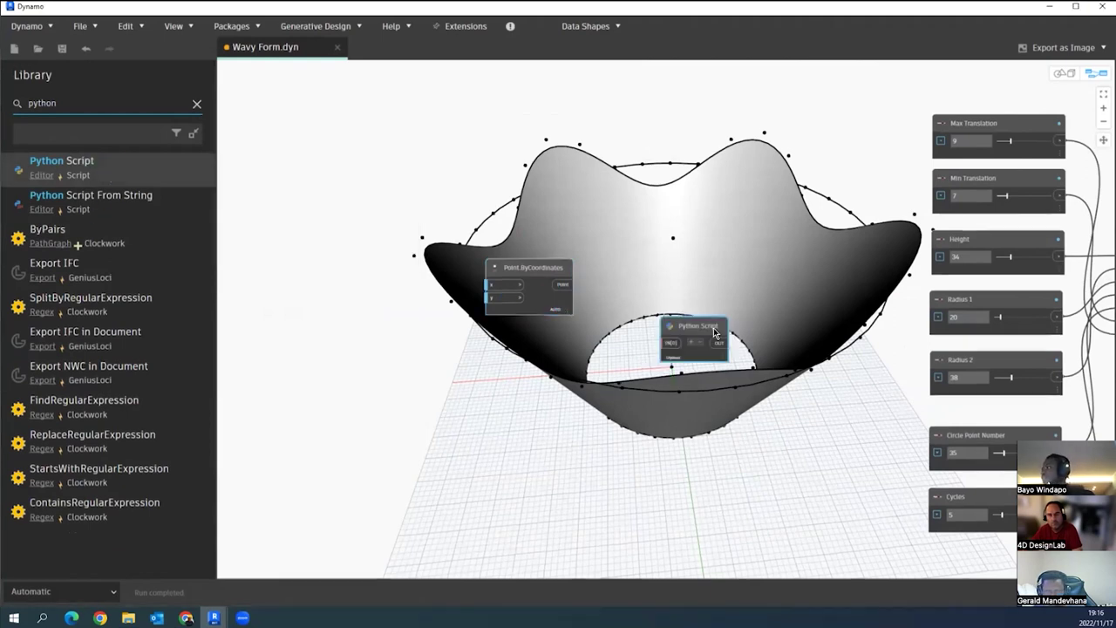
# - Move the Python Script node directly below the Point.ByCoordinates node
pyautogui.moveTo(835, 339); pyautogui.dragTo(630, 341, button='middle')
pyautogui.scroll(1, 630, 341)
pyautogui.scroll(1, 630, 337)
pyautogui.moveTo(371, 402); pyautogui.dragTo(551, 397, button='middle')
pyautogui.moveTo(592, 311); pyautogui.dragTo(650, 309, button='middle')
pyautogui.scroll(3, 668, 365)
pyautogui.moveTo(651, 300); pyautogui.dragTo(339, 332)
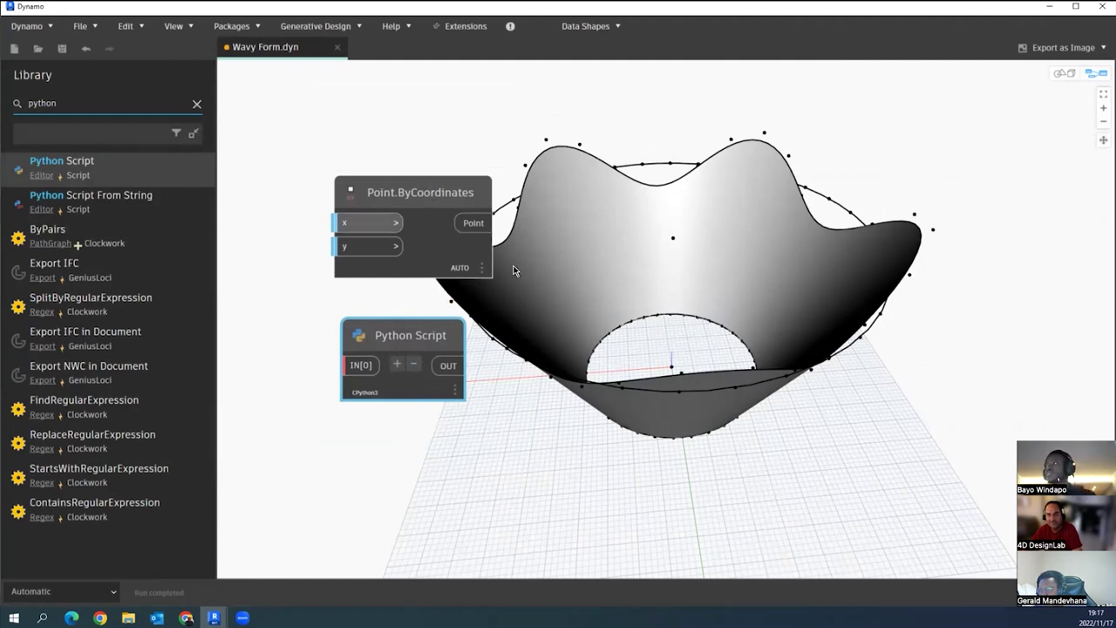
# - Delete the Point.ByCoordinates and Python Script nodes together
pyautogui.scroll(-5, 468, 236)
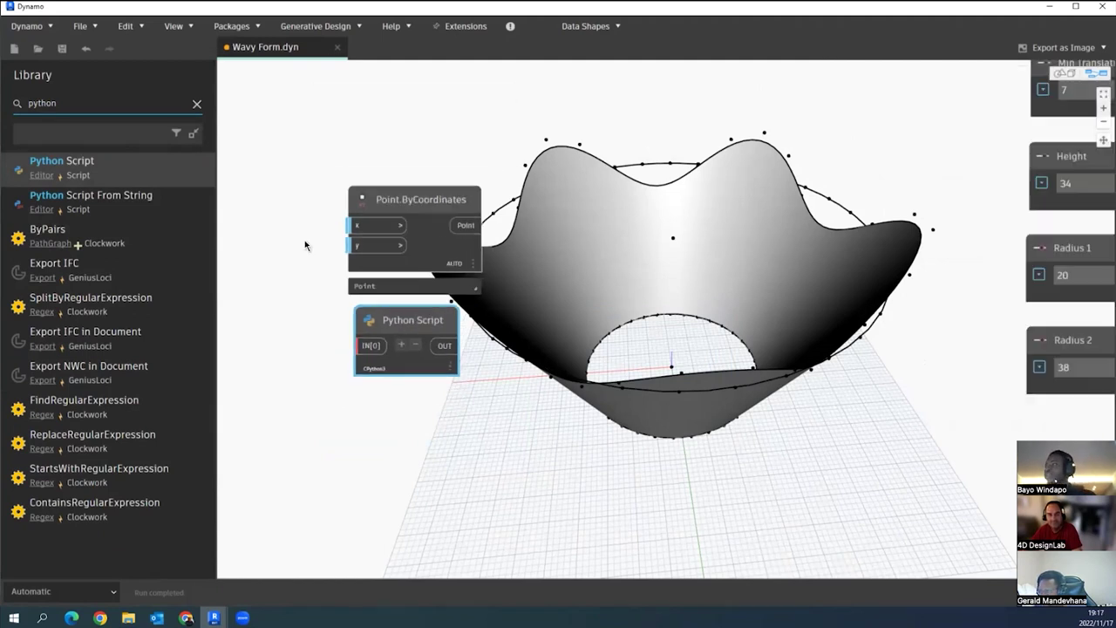
pyautogui.moveTo(841, 259); pyautogui.dragTo(678, 279, button='middle')
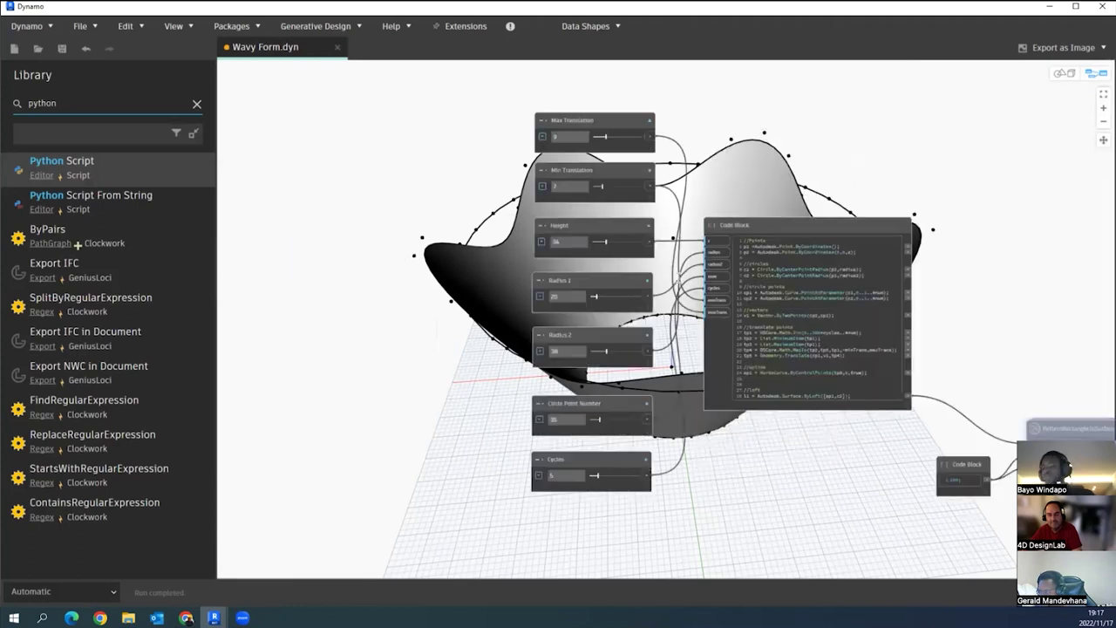
pyautogui.moveTo(767, 265); pyautogui.dragTo(678, 278, button='middle')
pyautogui.scroll(1, 678, 277)
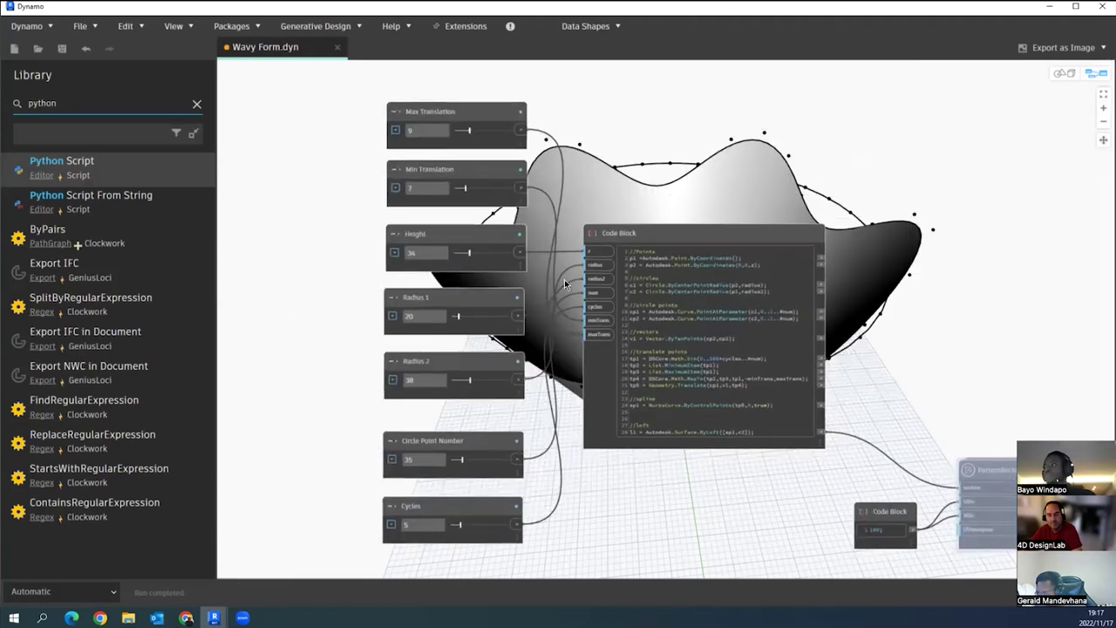
pyautogui.moveTo(367, 211); pyautogui.dragTo(252, 370)
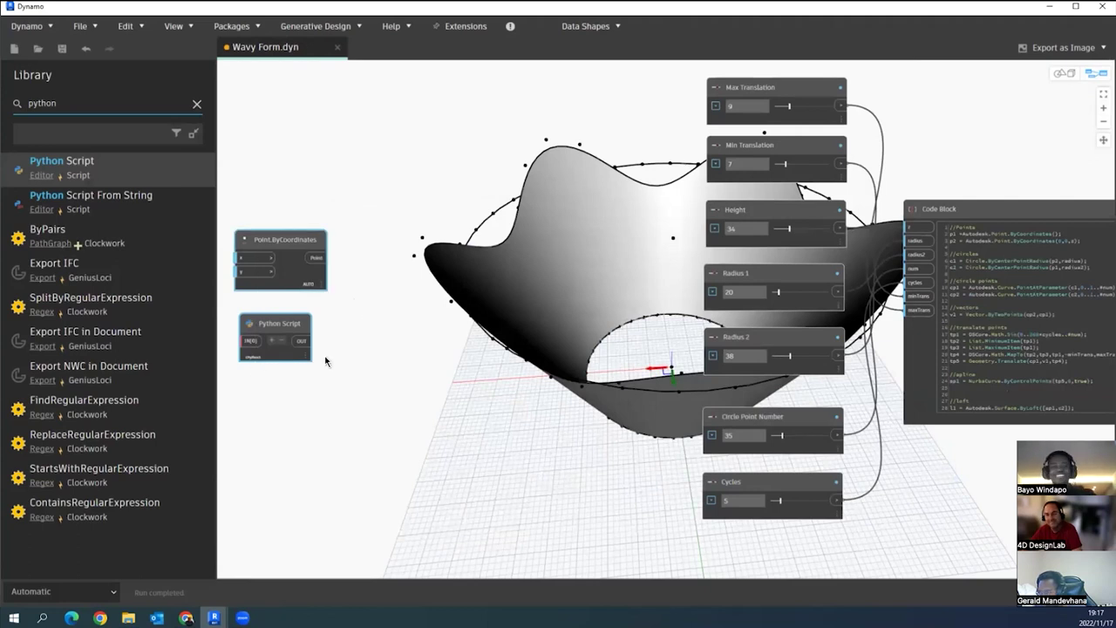
pyautogui.press('Delete')
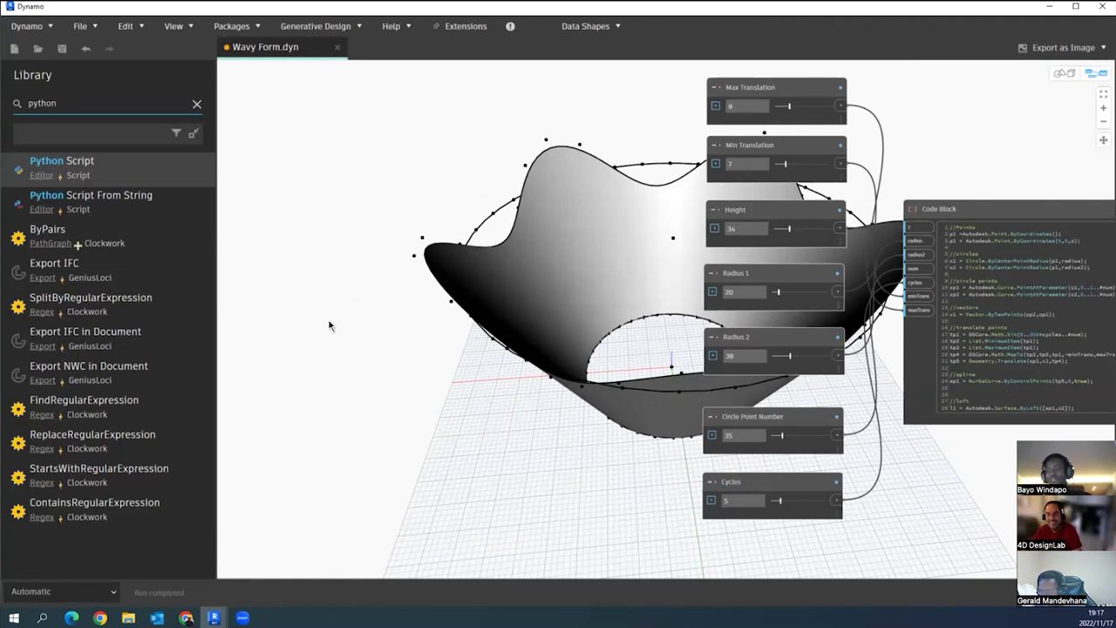
# - Review the wavy form graph from the sliders through the large Code Block to the PatternRectangleToSurface node
pyautogui.scroll(-2, 425, 361)
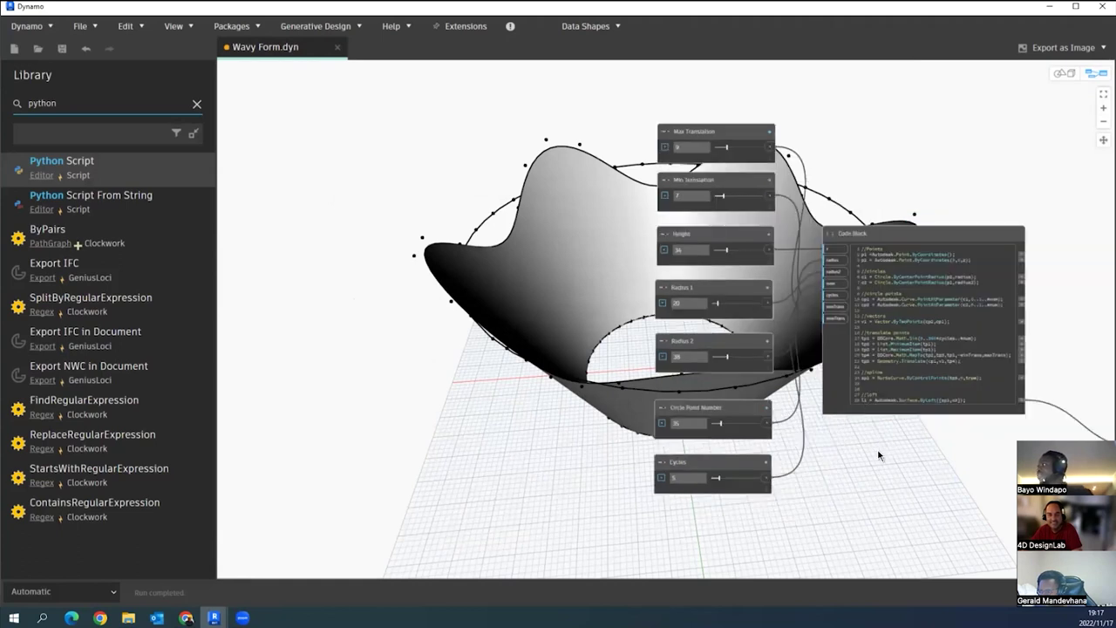
pyautogui.moveTo(884, 450); pyautogui.dragTo(655, 421, button='middle')
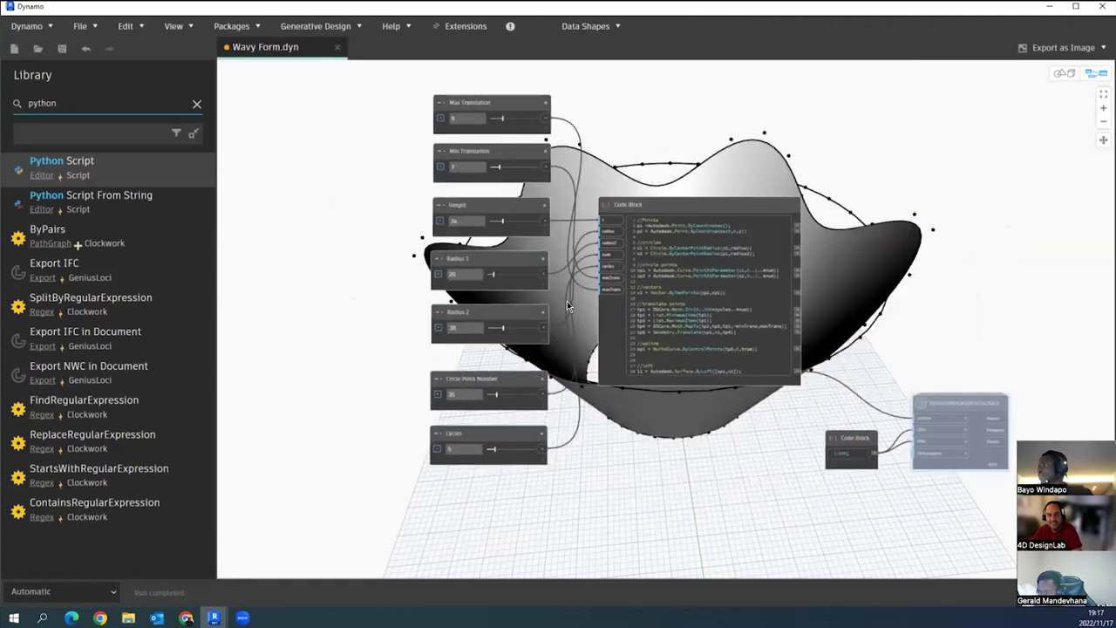
pyautogui.moveTo(561, 294); pyautogui.dragTo(552, 291, button='middle')
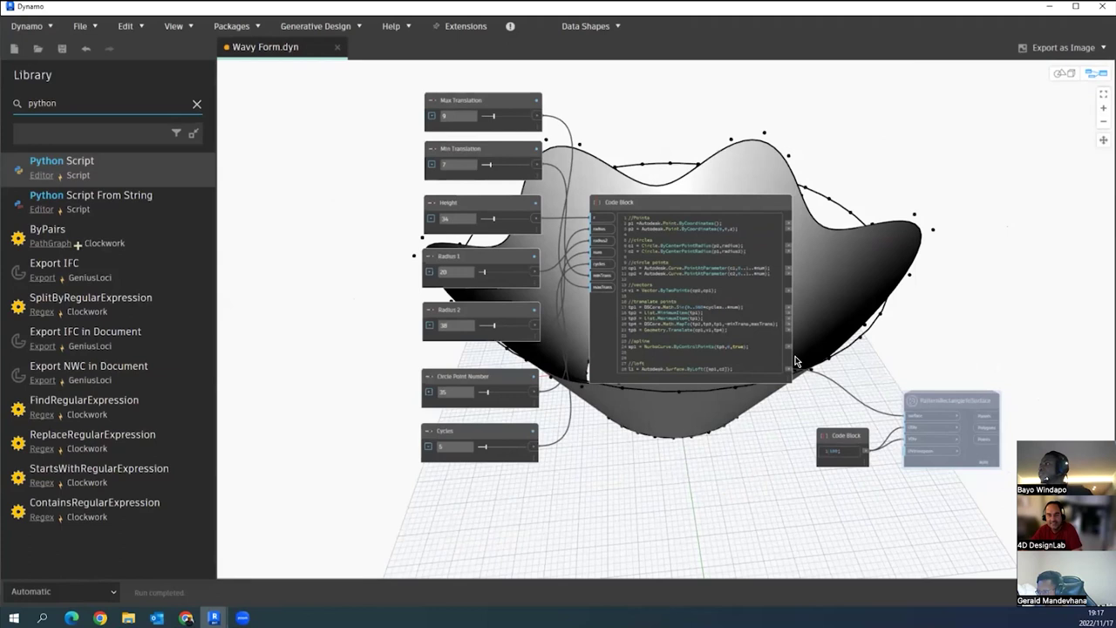
pyautogui.scroll(3, 621, 252)
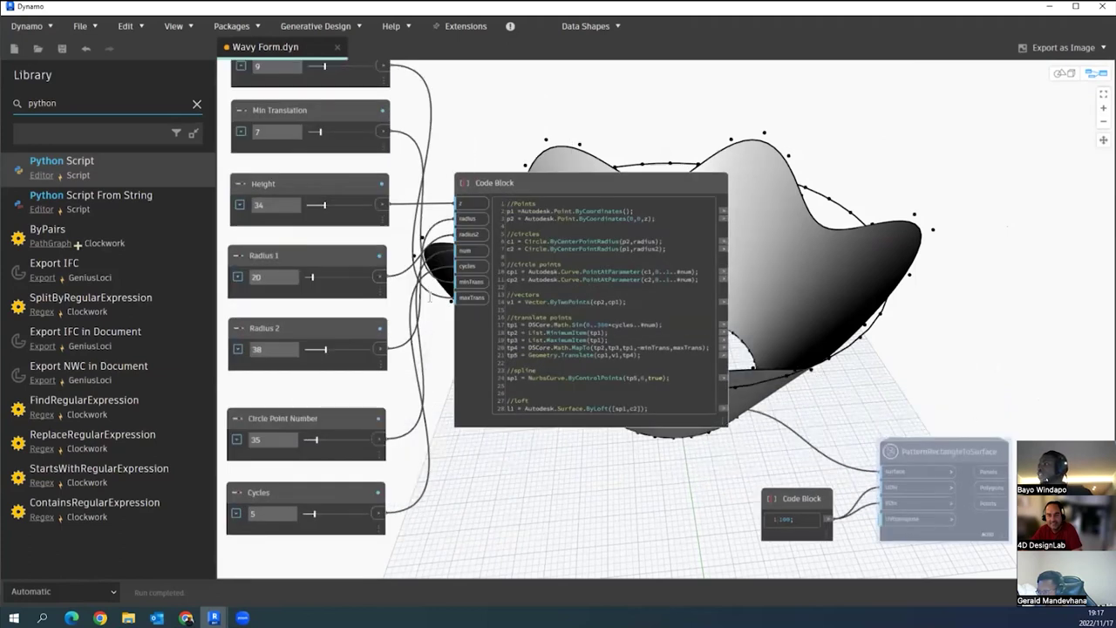
pyautogui.scroll(3, 619, 249)
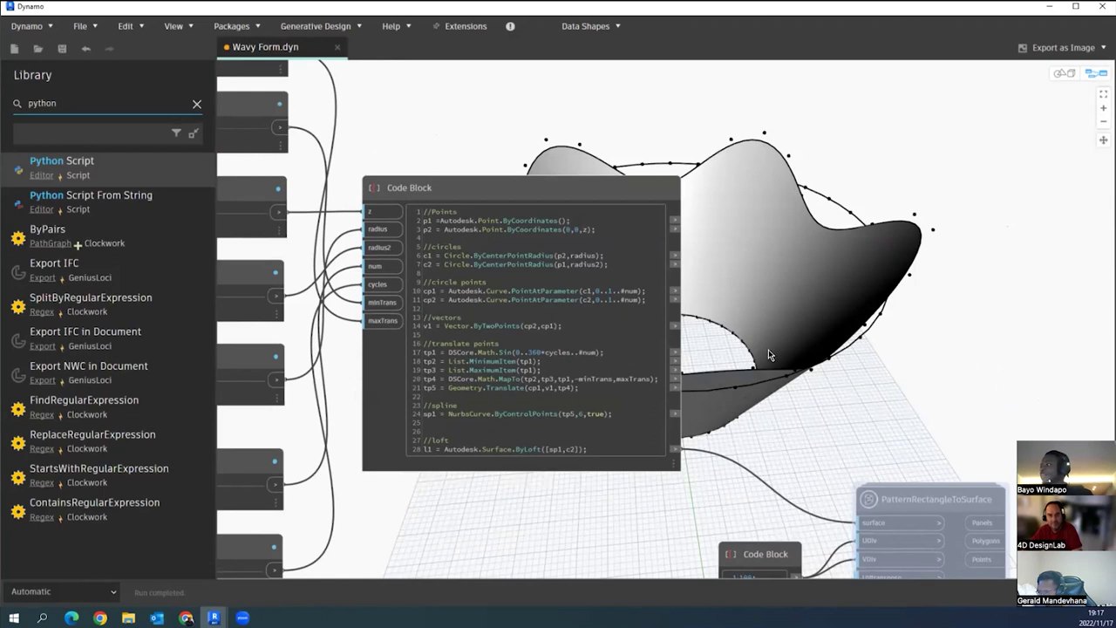
# - Examine the wavy surface in the 3D preview from the side, above and an angled front view, and return to the graph
pyautogui.moveTo(381, 241); pyautogui.dragTo(345, 242, button='middle')
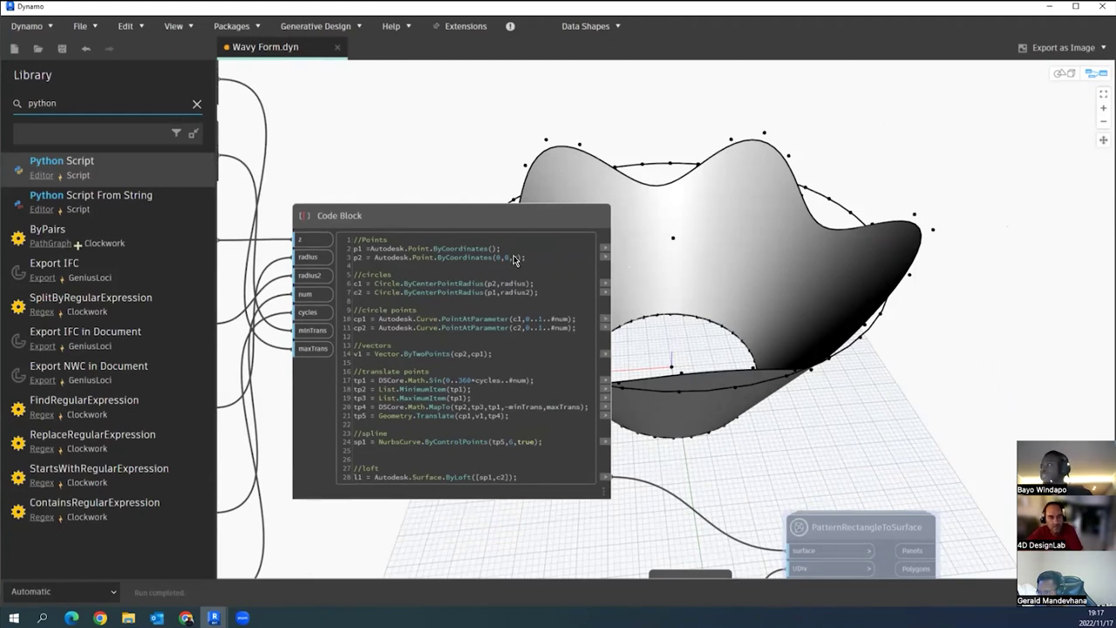
pyautogui.moveTo(570, 318); pyautogui.dragTo(523, 340, button='middle')
pyautogui.moveTo(848, 281); pyautogui.dragTo(693, 285, button='middle')
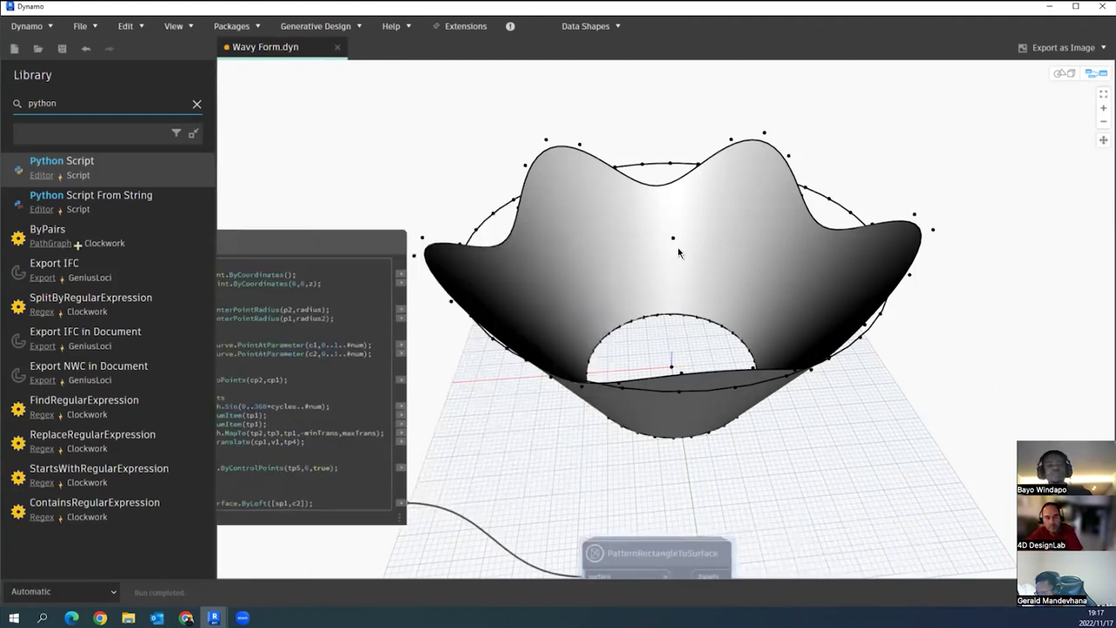
pyautogui.hotkey('ctrl', 'b')
pyautogui.moveTo(780, 359)
pyautogui.mouseDown(button='right')
pyautogui.moveTo(697, 306)
pyautogui.moveTo(811, 373)
pyautogui.moveTo(788, 365)
pyautogui.moveTo(932, 352)
pyautogui.mouseUp(button='right')
pyautogui.moveTo(752, 233)
pyautogui.mouseDown(button='right')
pyautogui.moveTo(776, 361)
pyautogui.moveTo(755, 349)
pyautogui.mouseUp(button='right')
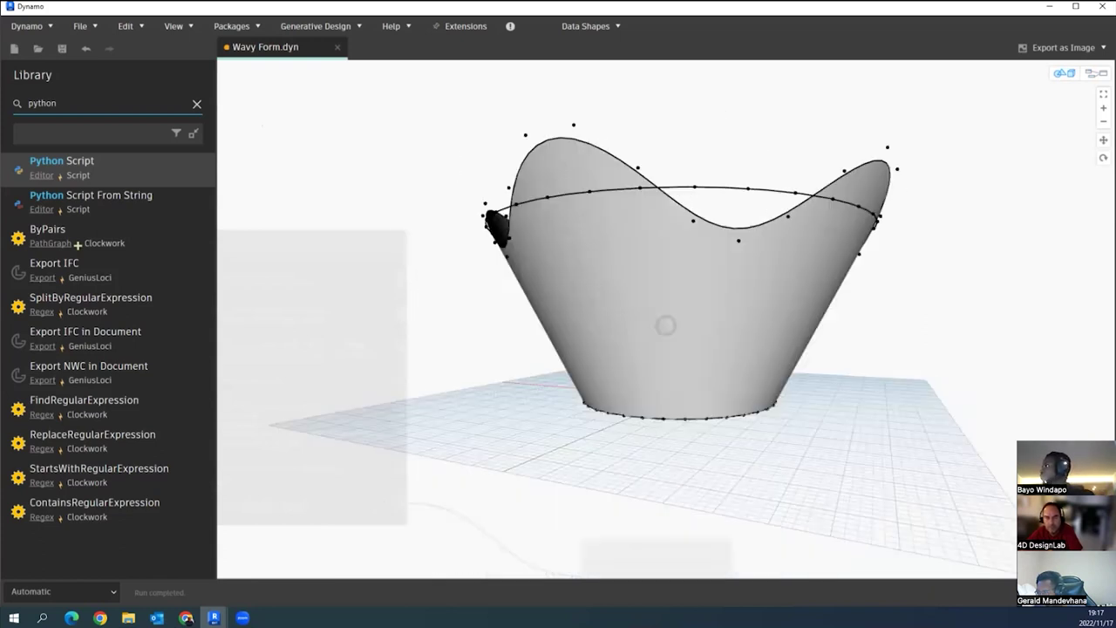
pyautogui.moveTo(755, 349); pyautogui.dragTo(755, 227, button='right')
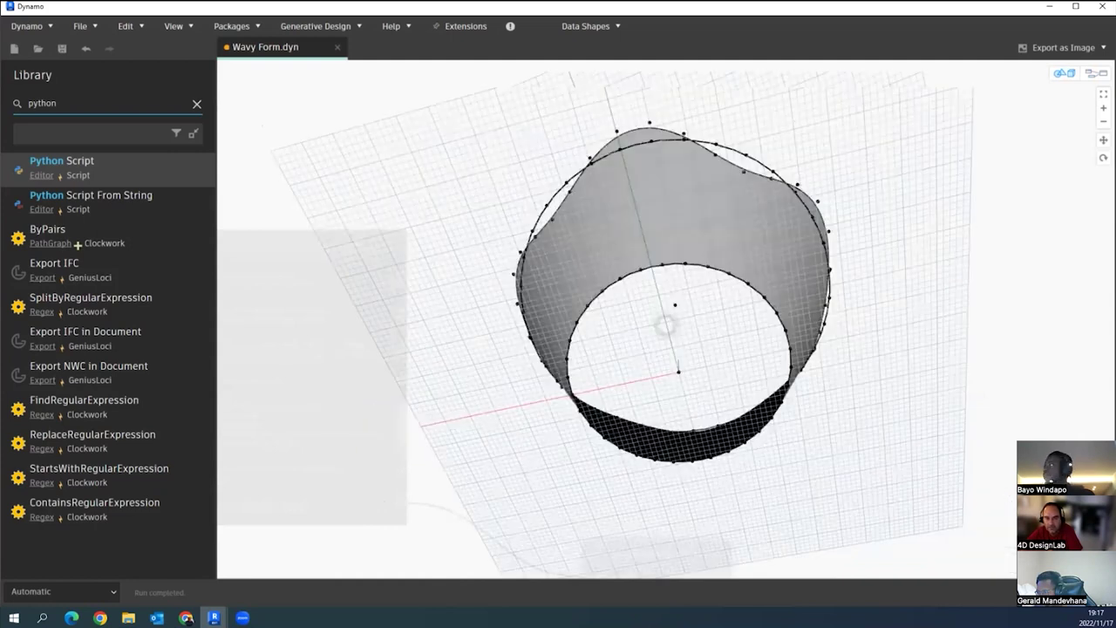
pyautogui.moveTo(921, 142); pyautogui.dragTo(523, 244, button='right')
pyautogui.moveTo(523, 243); pyautogui.dragTo(650, 241, button='middle')
pyautogui.hotkey('ctrl', 'b')
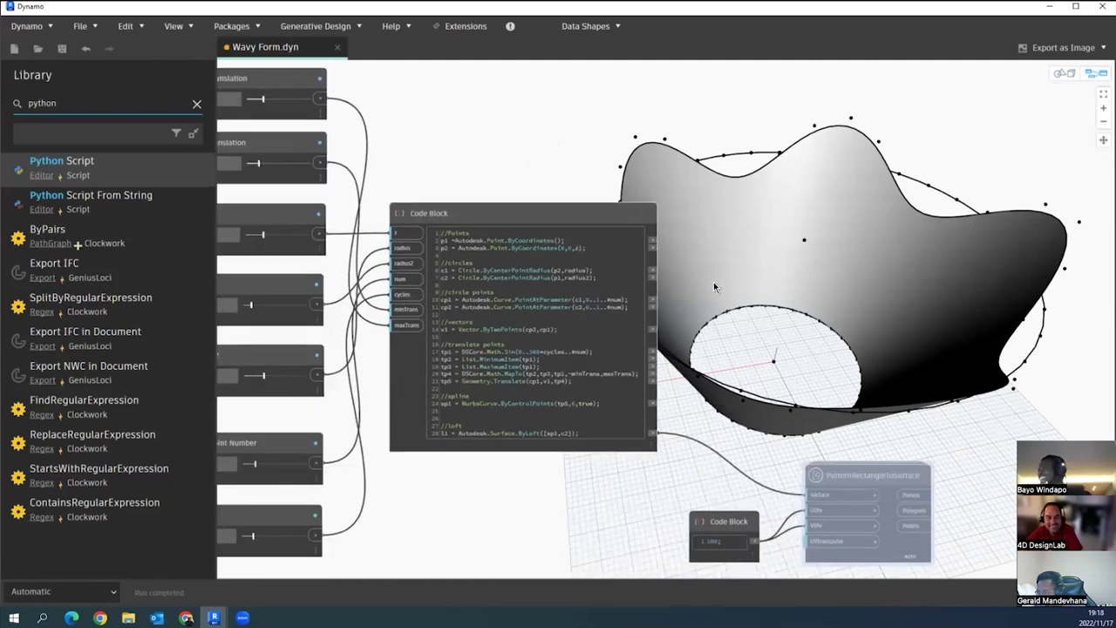
# - Turn off the geometry preview of the large Code Block
pyautogui.scroll(-3, 811, 347)
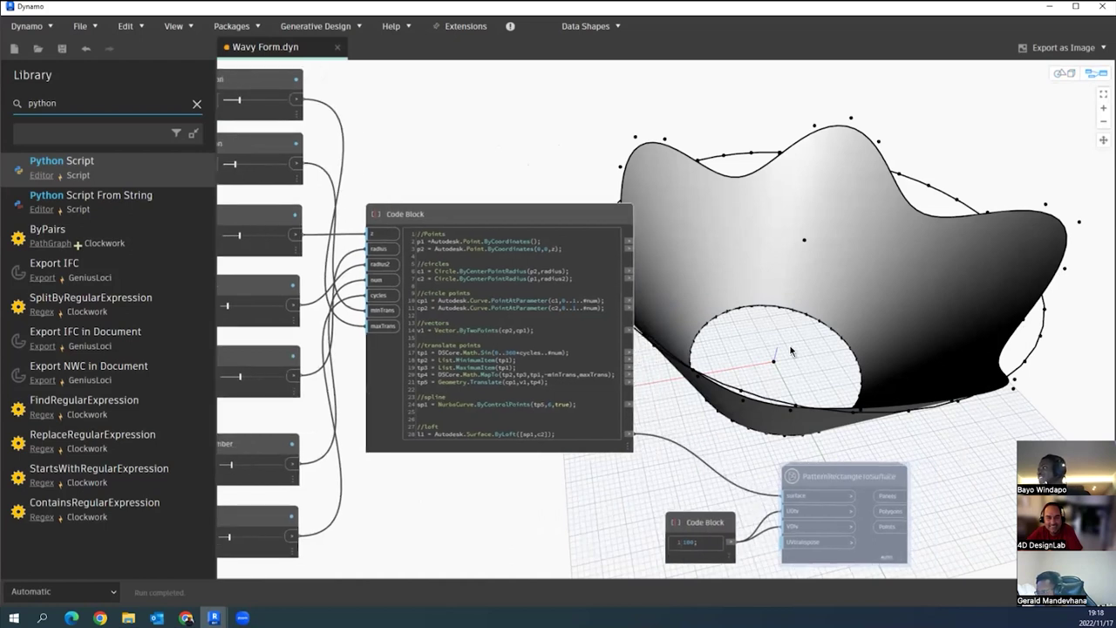
pyautogui.scroll(4, 829, 354)
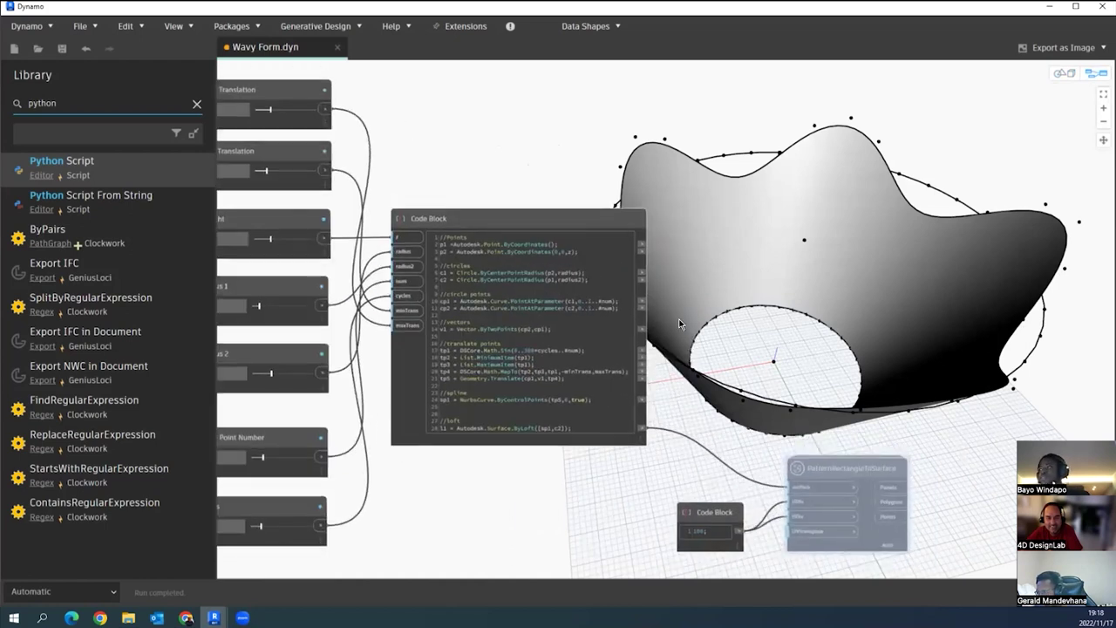
pyautogui.moveTo(445, 247)
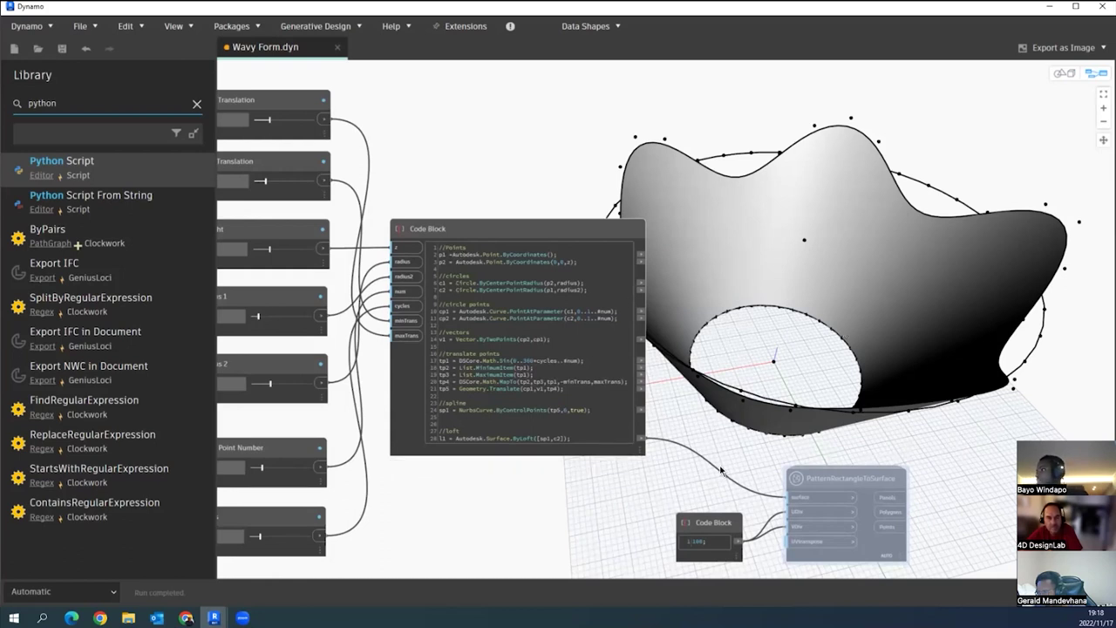
pyautogui.moveTo(717, 401); pyautogui.dragTo(684, 397, button='middle')
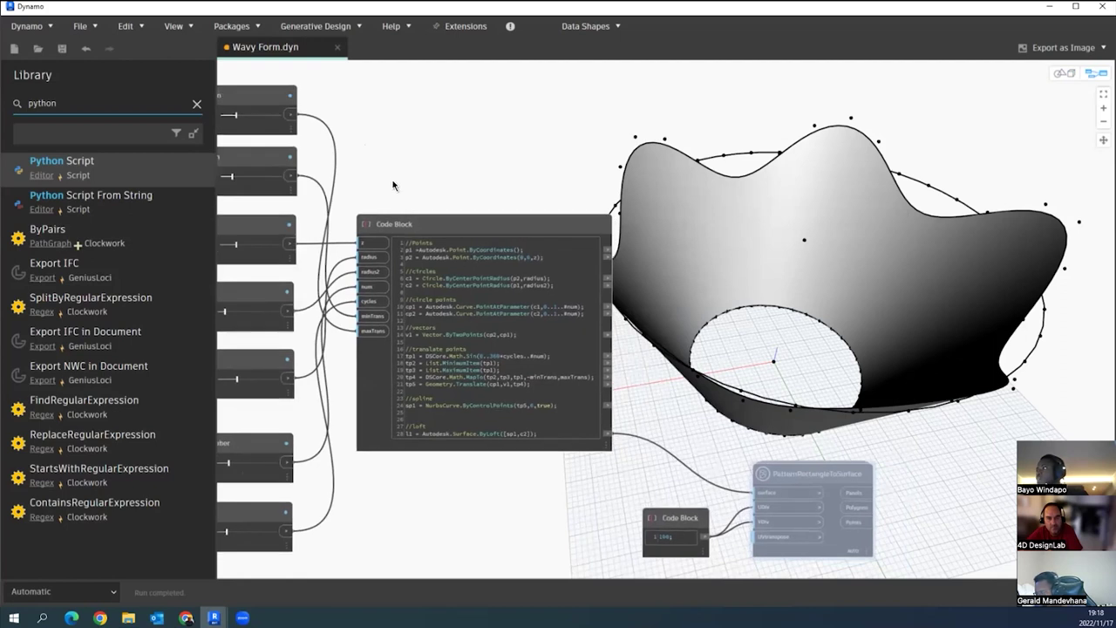
pyautogui.moveTo(474, 260); pyautogui.dragTo(428, 217, button='middle')
pyautogui.click(427, 229)
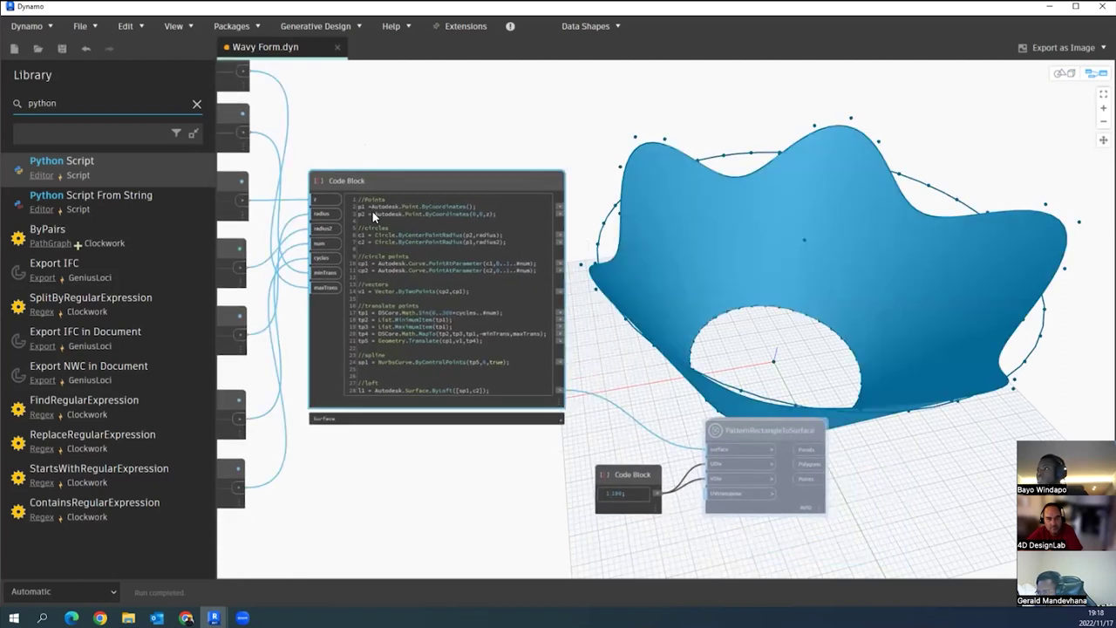
pyautogui.rightClick(390, 181)
pyautogui.click(375, 177)
pyautogui.rightClick(376, 180)
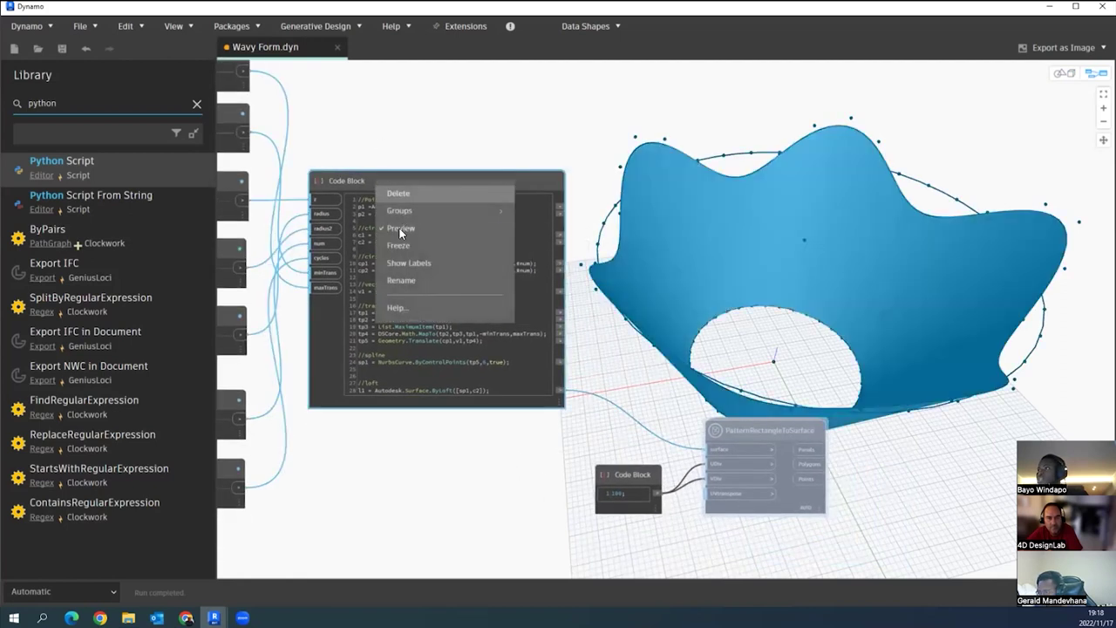
pyautogui.click(400, 228)
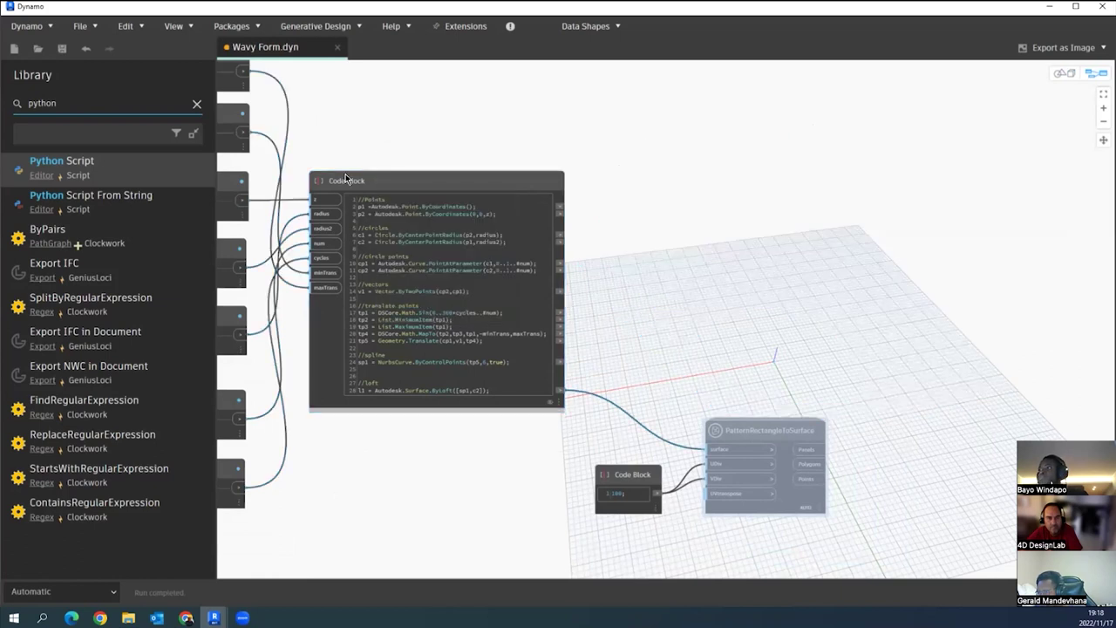
# - Place two sample Code Blocks above the large one, with "fgfgfgfg" in the second, and delete both
pyautogui.scroll(1, 344, 184)
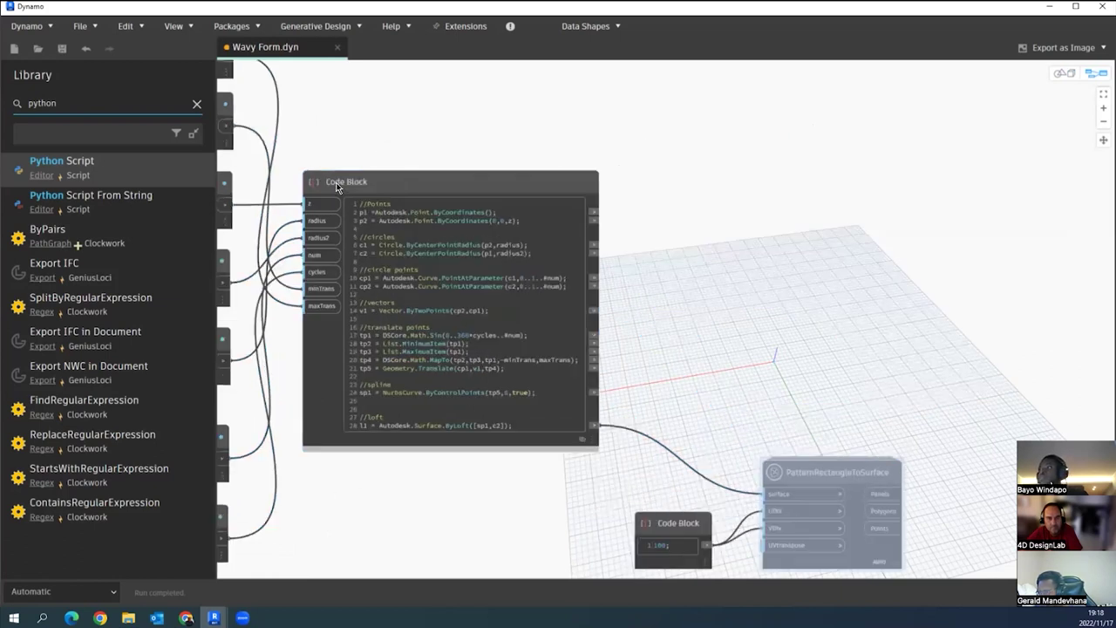
pyautogui.scroll(1, 352, 197)
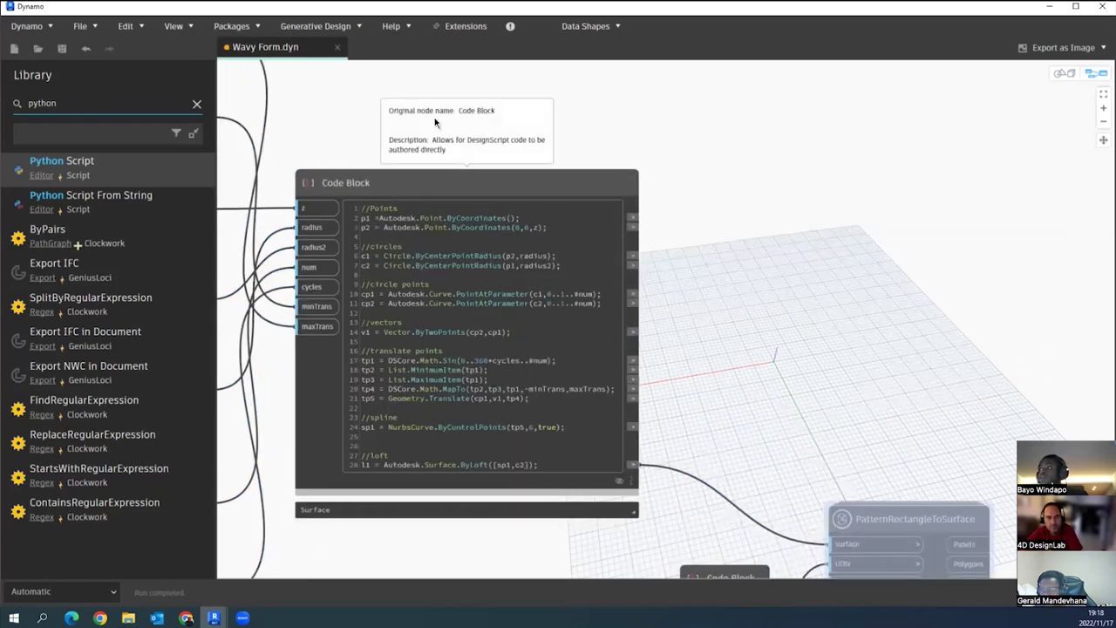
pyautogui.moveTo(434, 144); pyautogui.dragTo(433, 146, button='middle')
pyautogui.doubleClick(433, 148)
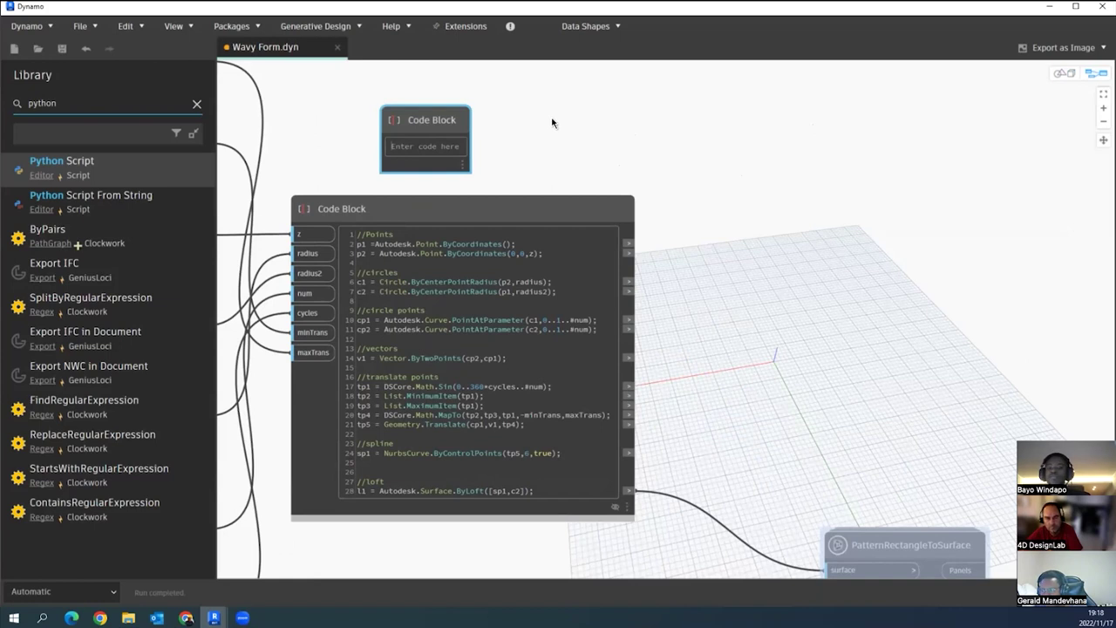
pyautogui.doubleClick(544, 145)
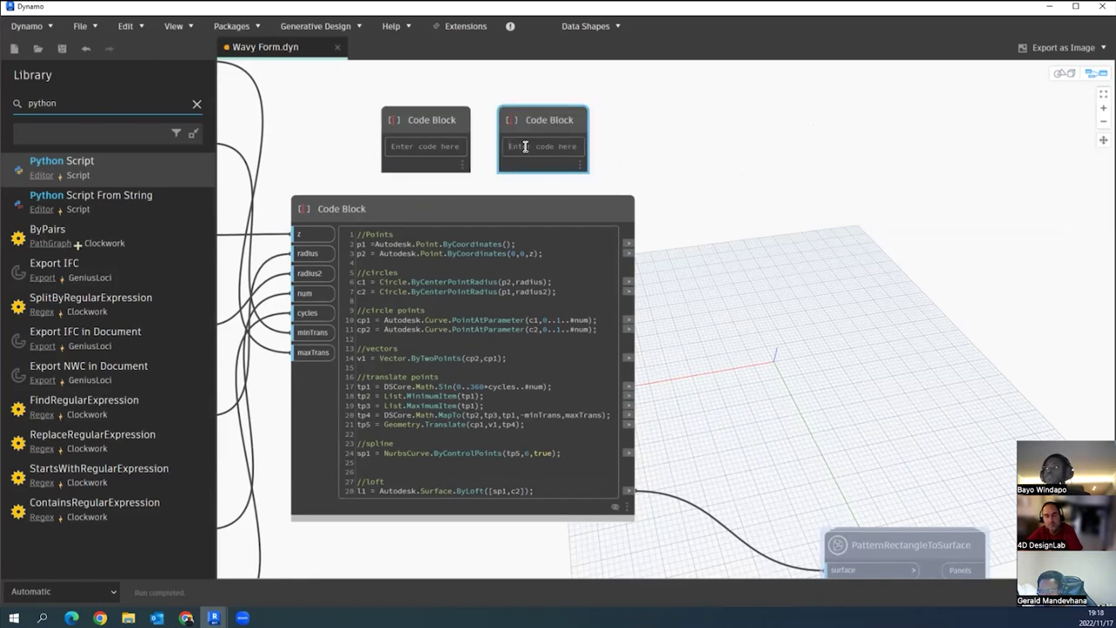
pyautogui.write('fgfgfgfg')
pyautogui.moveTo(633, 114); pyautogui.dragTo(408, 132)
pyautogui.press('Delete')
# - Search the library for "point.by" and place a Point.ByCoordinates (x, y, z) node beside the large Code Block
pyautogui.doubleClick(72, 102)
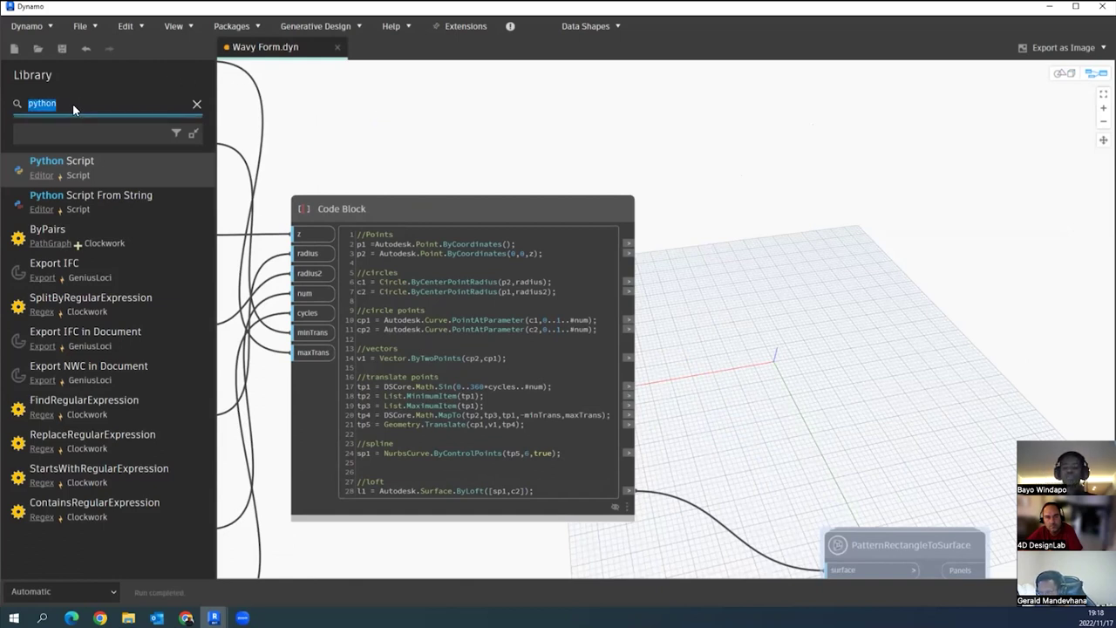
pyautogui.press('BackSpace')
pyautogui.write('pooint')
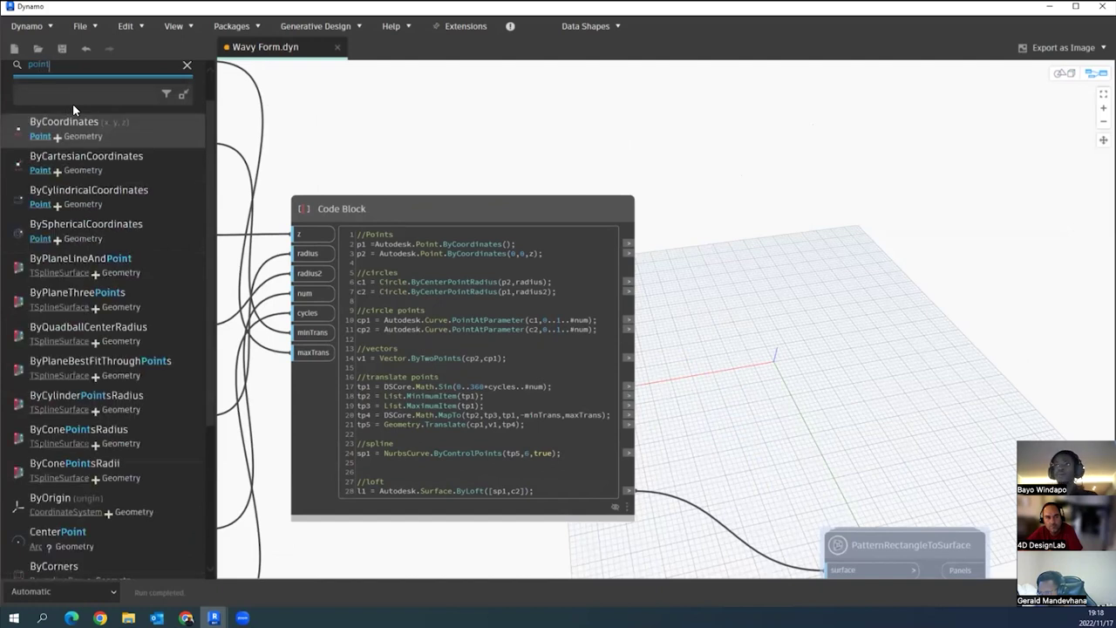
pyautogui.write('.by')
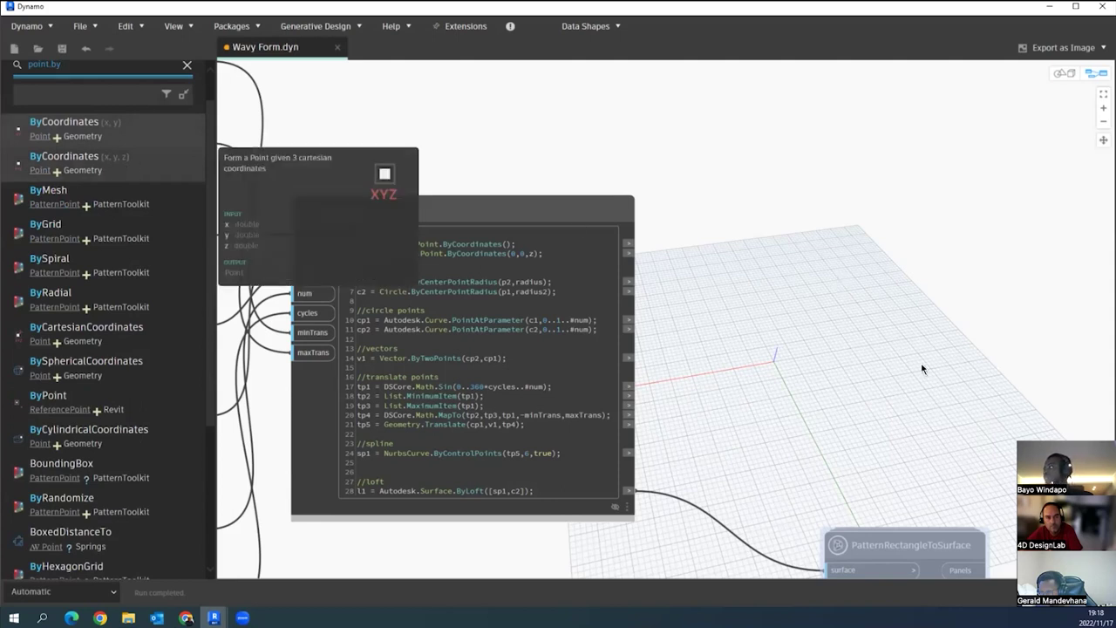
pyautogui.moveTo(570, 339); pyautogui.dragTo(345, 323, button='middle')
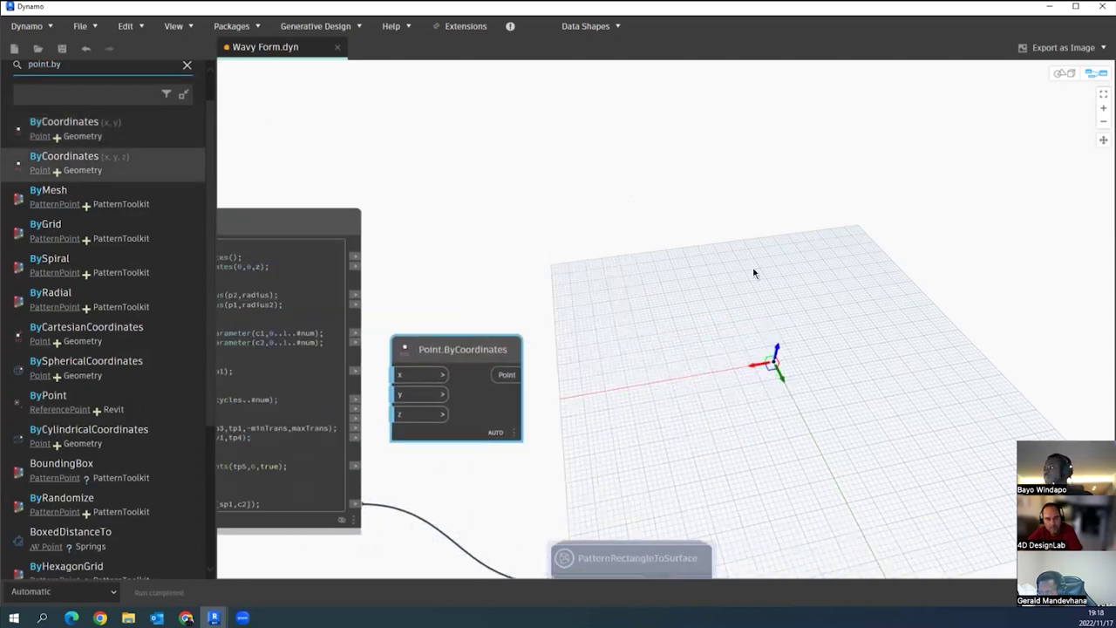
# - Move the Point.ByCoordinates node farther from the large Code Block, into the empty space above and right of the PatternRectangleToSurface node
pyautogui.scroll(-2, 755, 274)
pyautogui.scroll(-2, 782, 376)
pyautogui.moveTo(783, 377); pyautogui.dragTo(617, 258, button='middle')
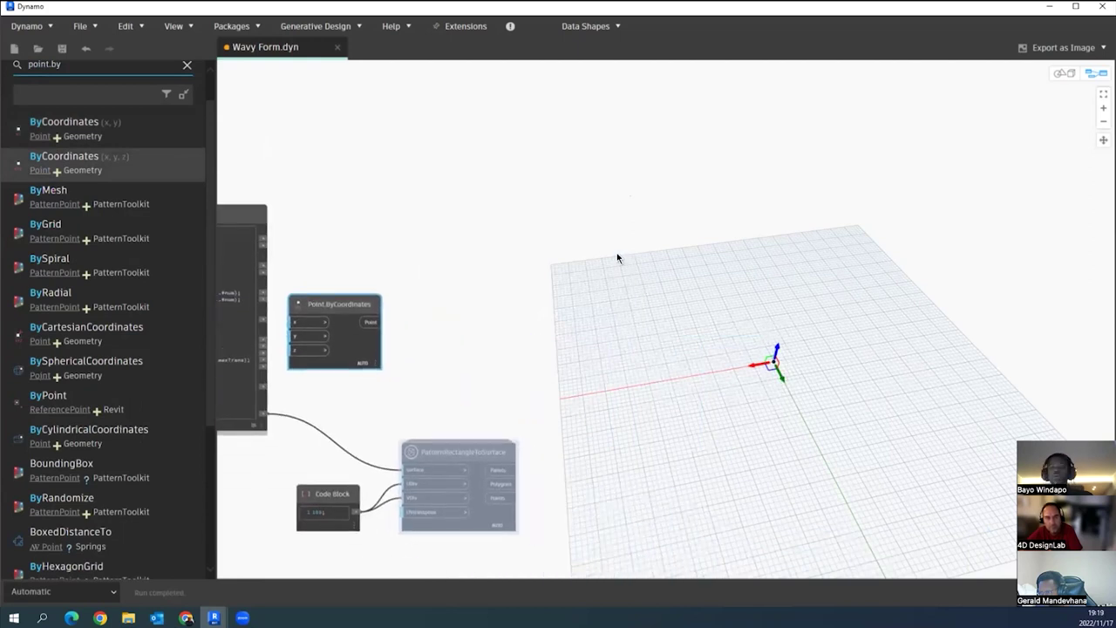
pyautogui.moveTo(355, 305); pyautogui.dragTo(617, 257)
pyautogui.click(514, 243)
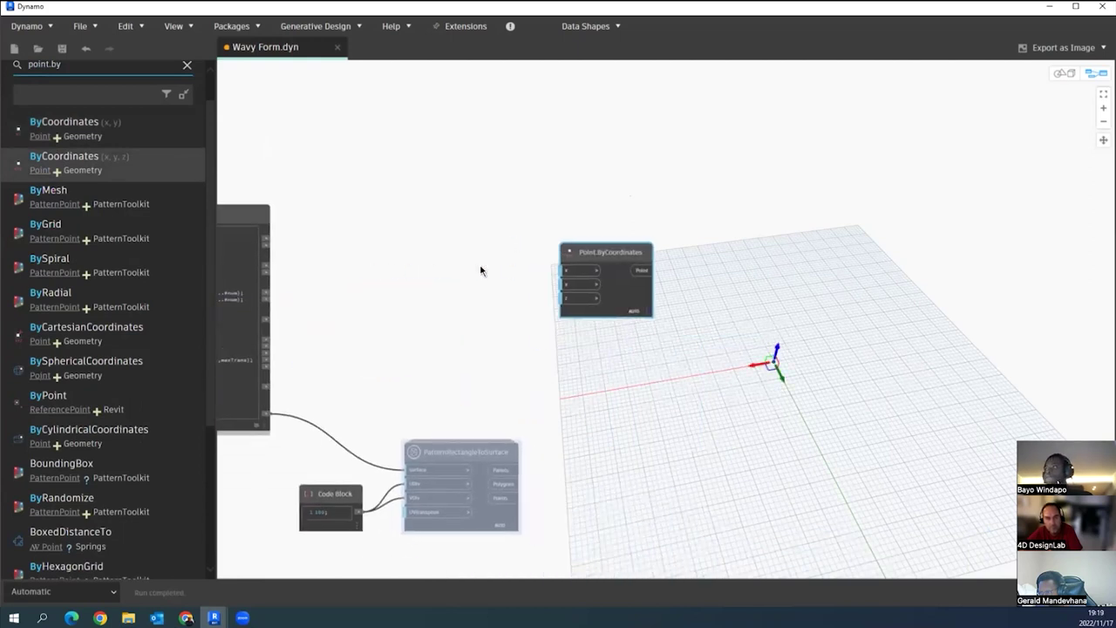
pyautogui.hscroll(-4, 480, 269)
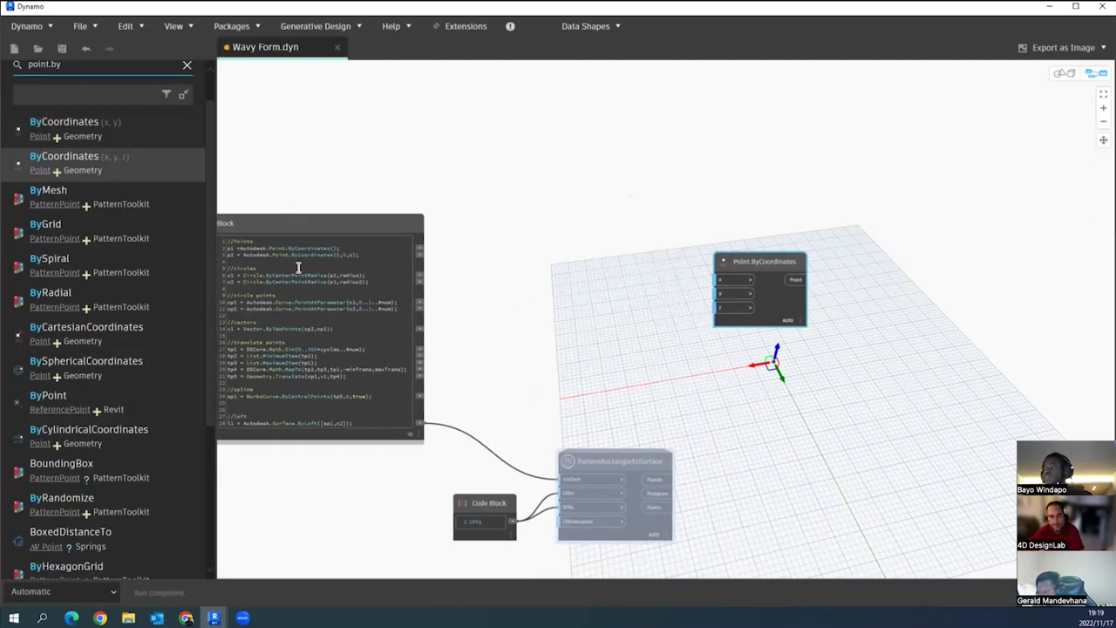
pyautogui.scroll(3, 743, 265)
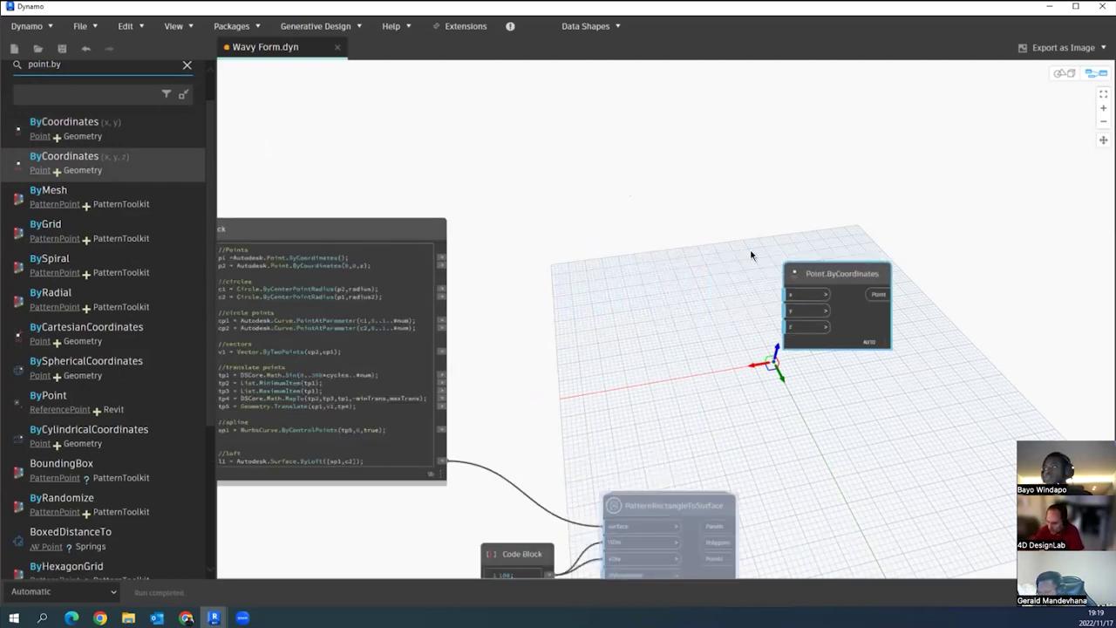
pyautogui.moveTo(748, 274); pyautogui.dragTo(720, 197)
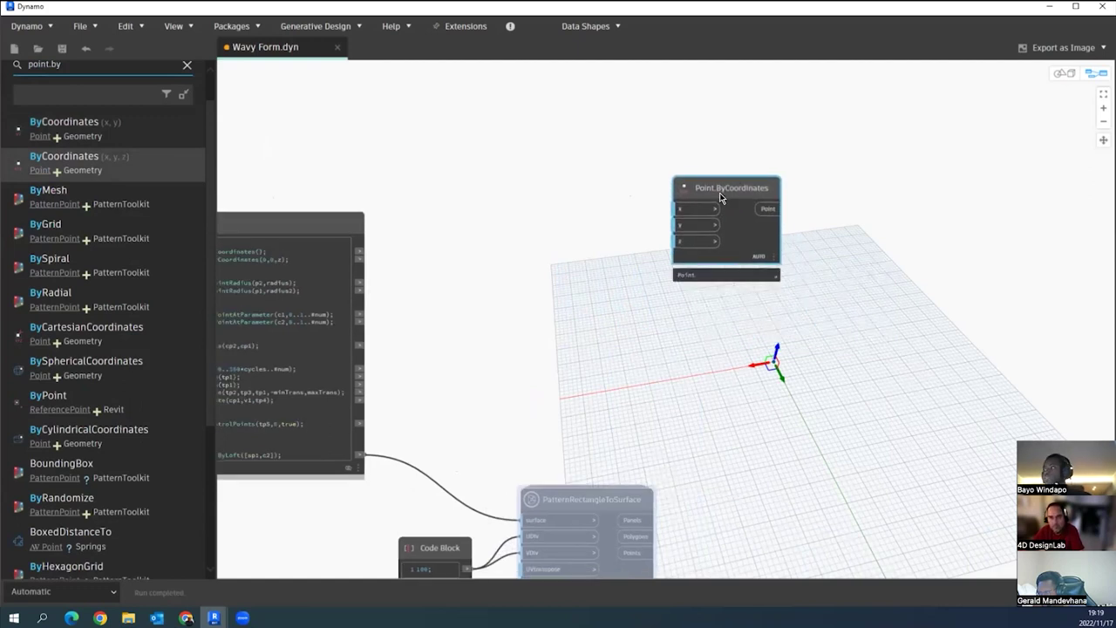
# - Duplicate the Point.ByCoordinates node and position the copy directly below the original
pyautogui.hotkey('ctrl', 'c')
pyautogui.hotkey('ctrl', 'v')
pyautogui.moveTo(863, 196); pyautogui.dragTo(750, 325)
pyautogui.moveTo(552, 327); pyautogui.dragTo(583, 318, button='middle')
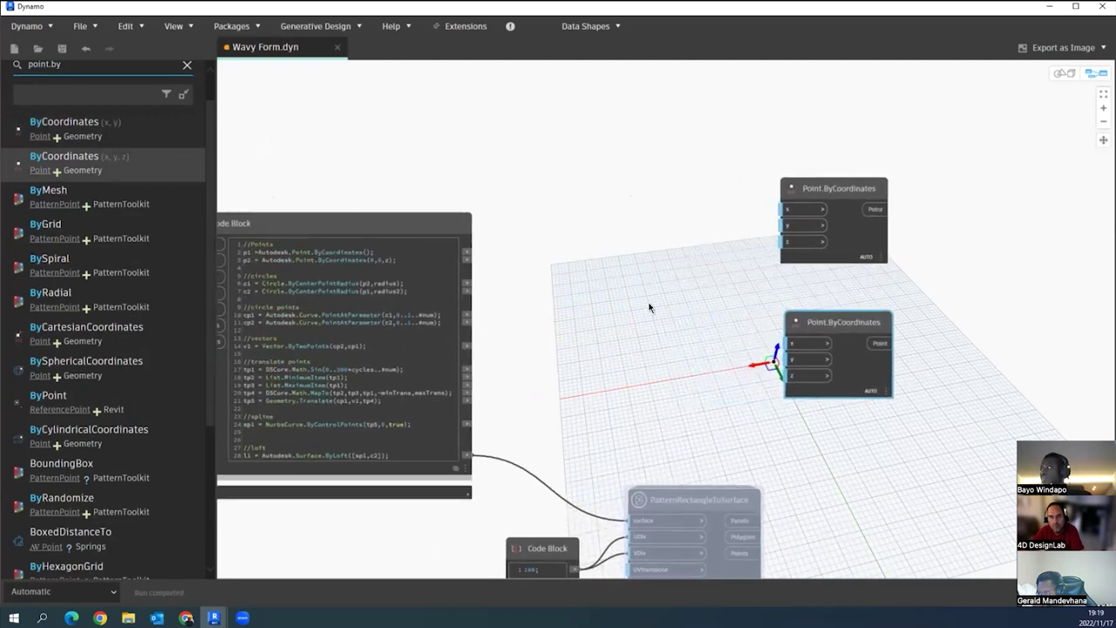
# - Show the large Code Block's geometry preview and hide it again
pyautogui.scroll(-3, 641, 311)
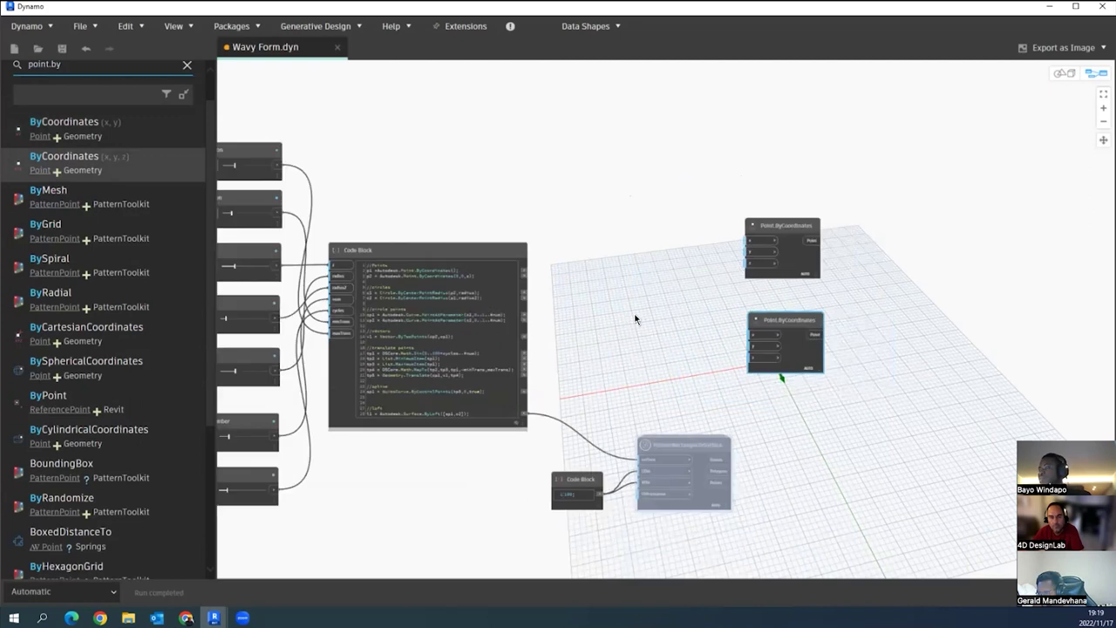
pyautogui.hscroll(-1, 636, 319)
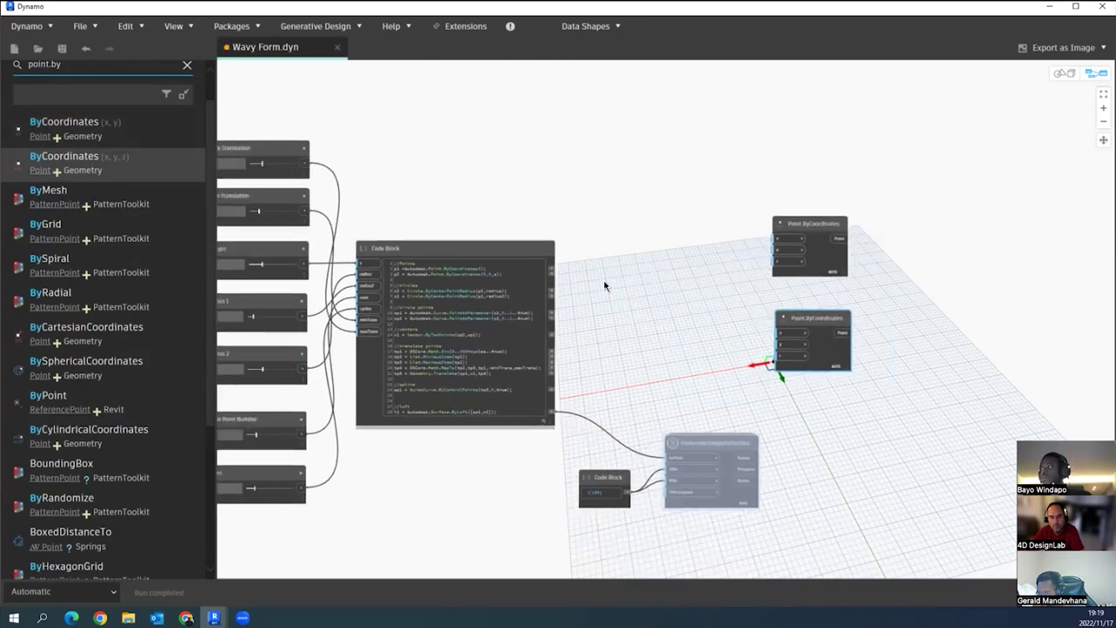
pyautogui.scroll(2, 604, 286)
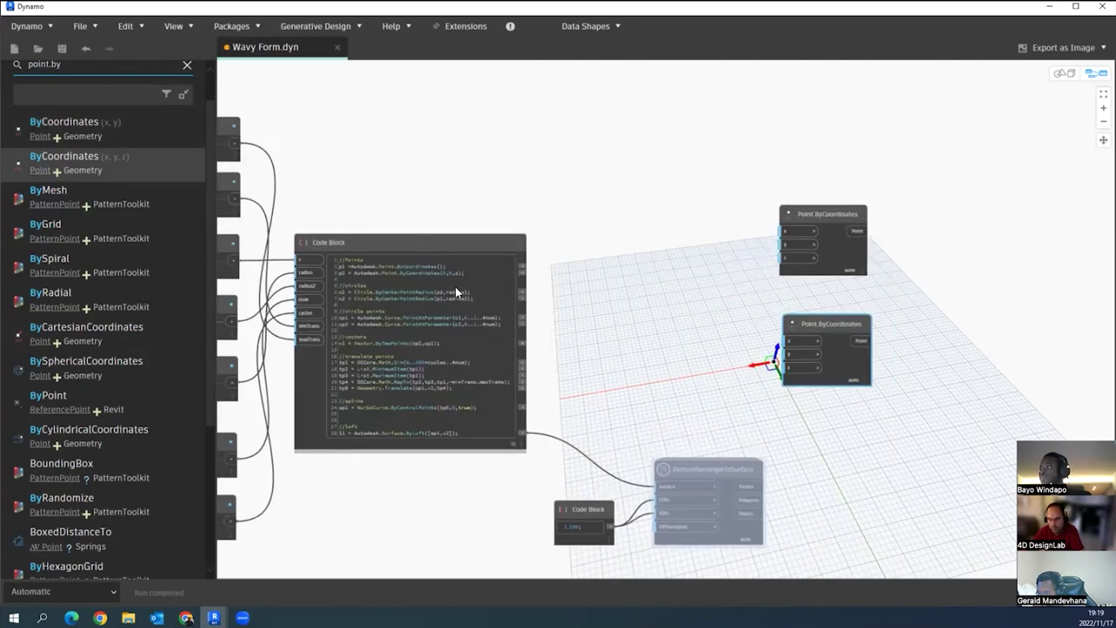
pyautogui.rightClick(421, 240)
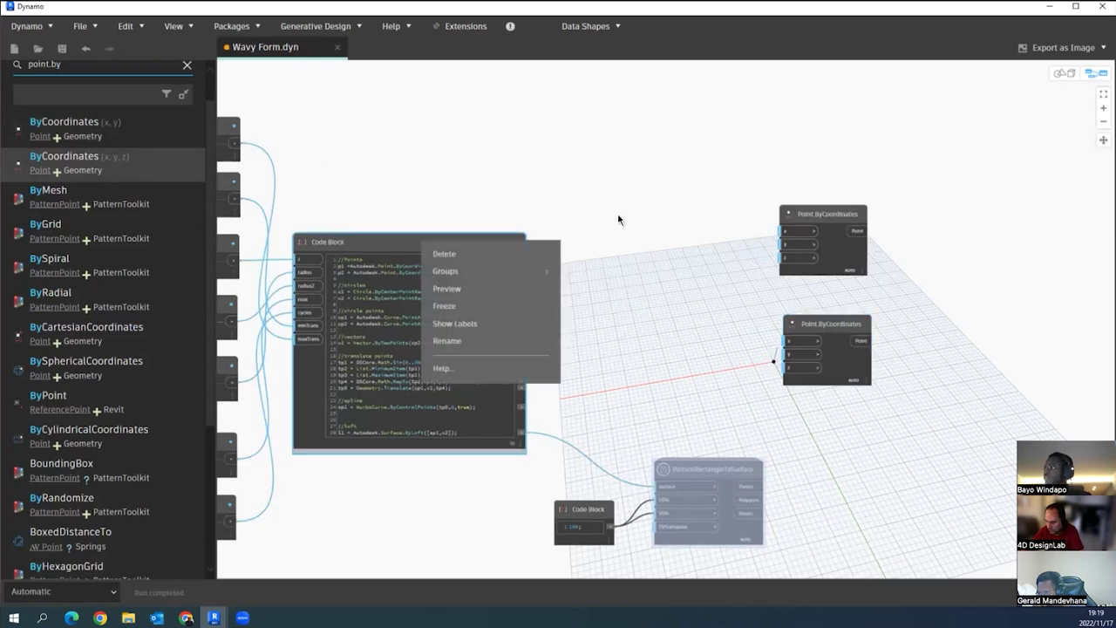
pyautogui.click(453, 288)
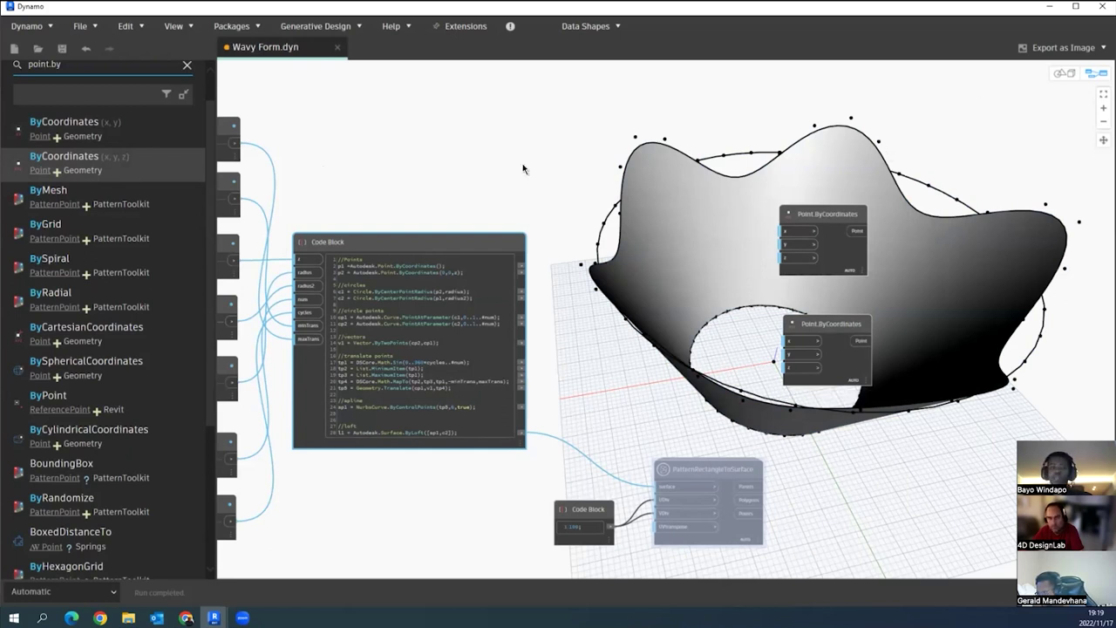
pyautogui.rightClick(369, 237)
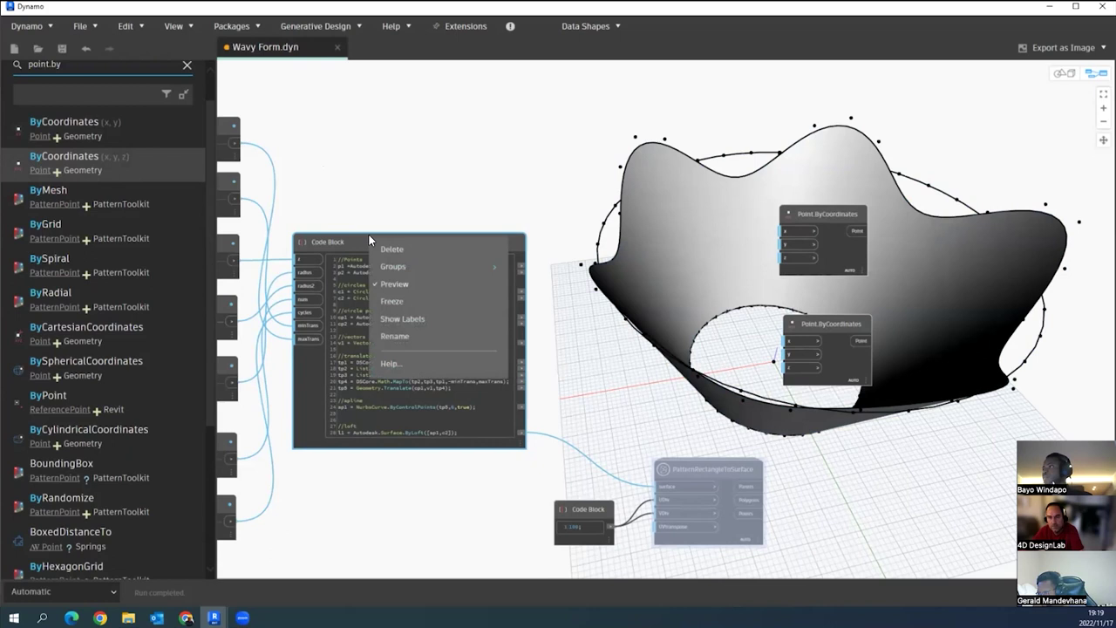
pyautogui.click(406, 283)
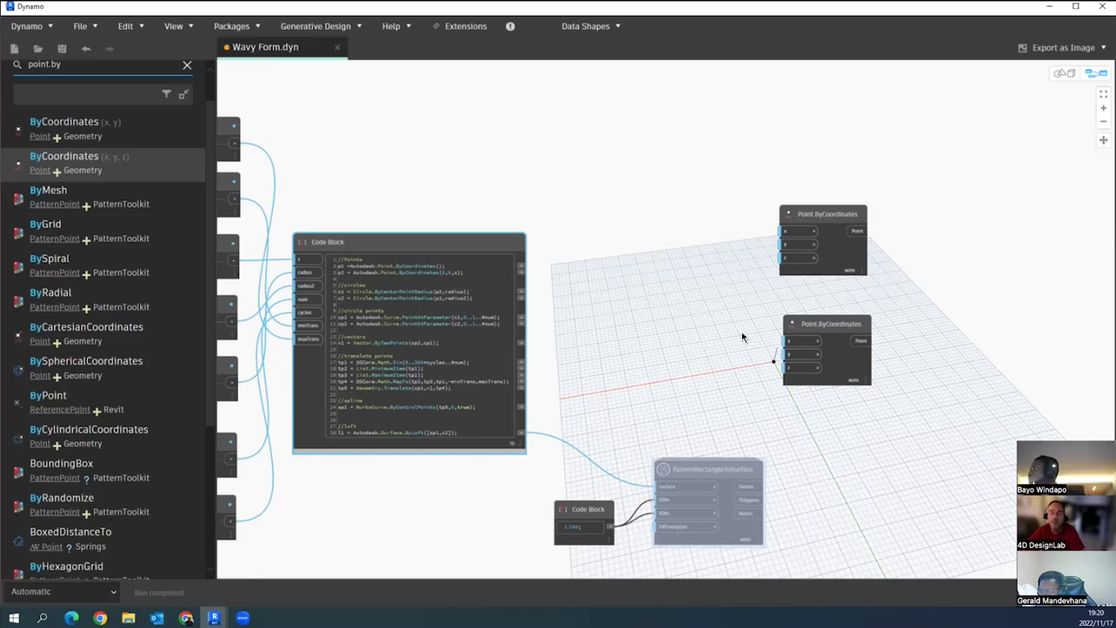
# - Review the graph from the input sliders through the large Code Block to the two Point.ByCoordinates nodes
pyautogui.scroll(-1, 715, 324)
pyautogui.moveTo(273, 153); pyautogui.dragTo(328, 152, button='middle')
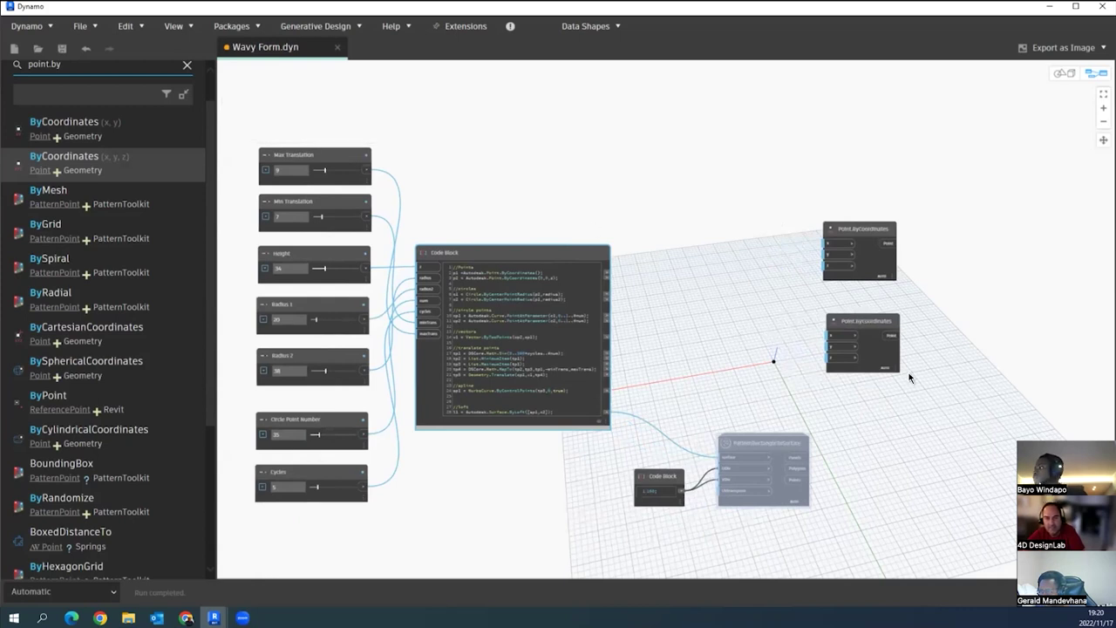
pyautogui.scroll(1, 745, 345)
pyautogui.moveTo(821, 347); pyautogui.dragTo(743, 343, button='middle')
pyautogui.moveTo(284, 230); pyautogui.dragTo(426, 238, button='middle')
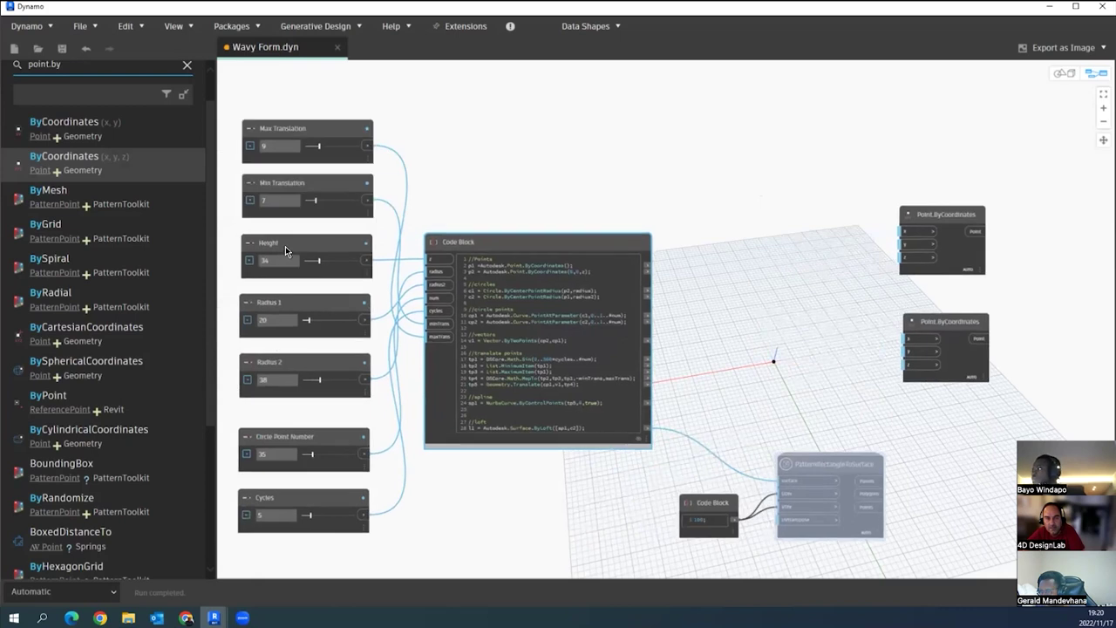
# - Duplicate the Height slider and place the copy between the large Code Block and the two Point.ByCoordinates nodes
pyautogui.click(285, 245)
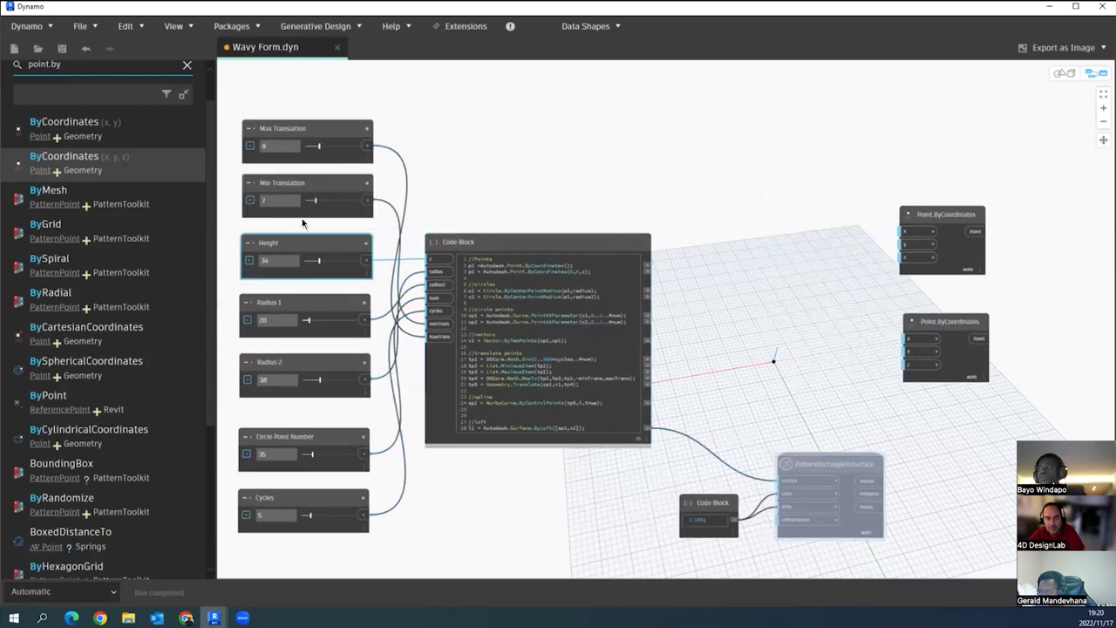
pyautogui.scroll(1, 288, 241)
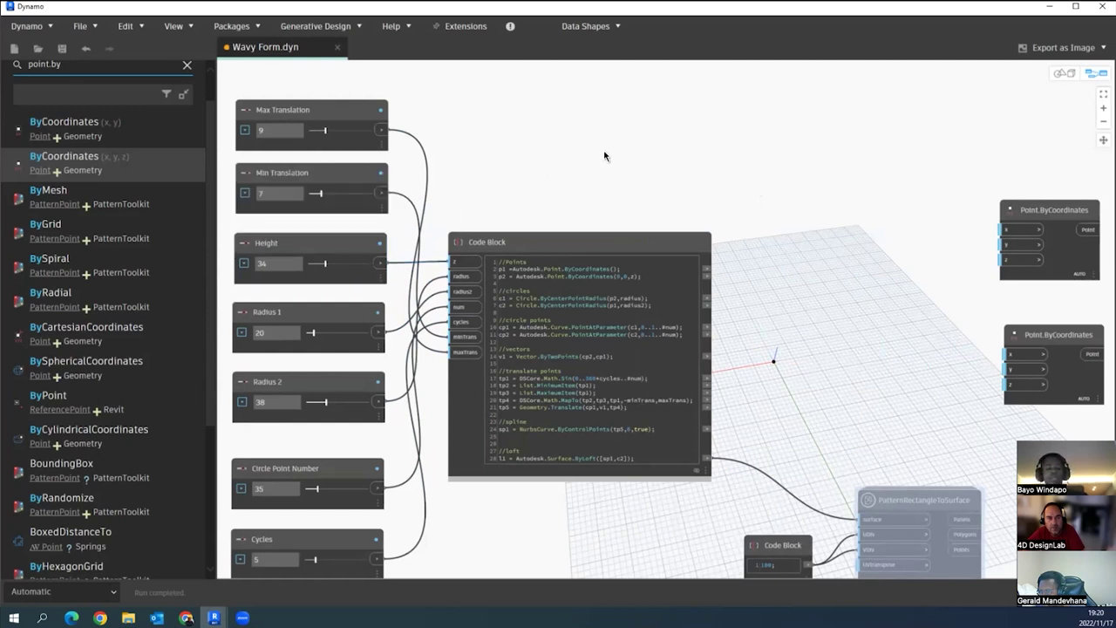
pyautogui.hotkey('ctrl', 'c')
pyautogui.hotkey('ctrl', 'v')
pyautogui.moveTo(486, 260); pyautogui.dragTo(840, 313)
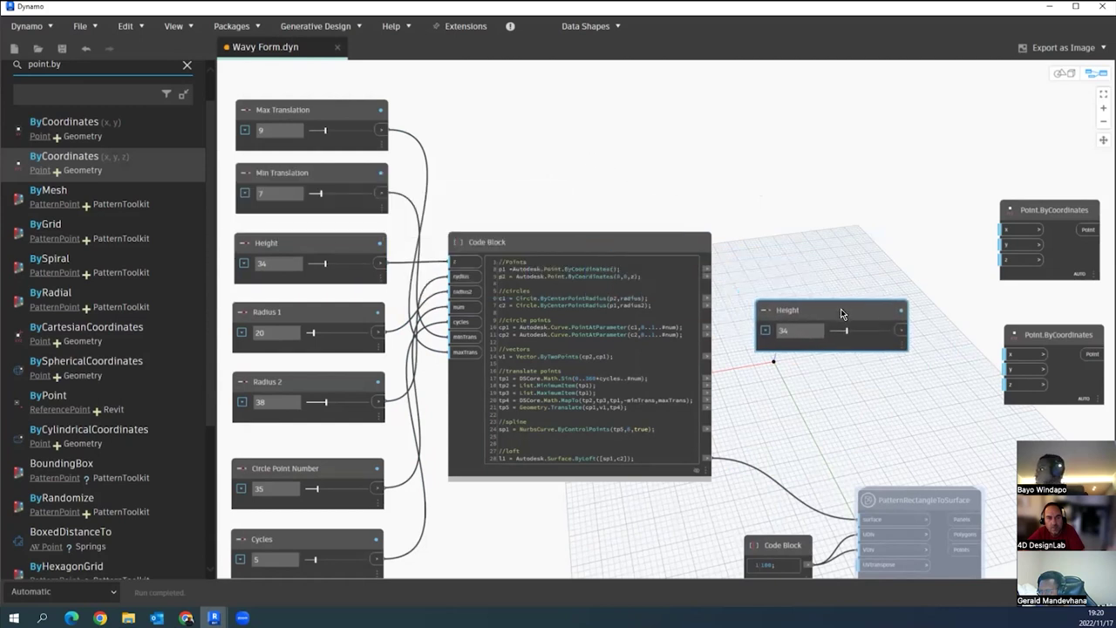
# - Search the library for "number slider", add a Number Slider node to the graph, and delete it again
pyautogui.moveTo(754, 386); pyautogui.dragTo(584, 375, button='middle')
pyautogui.doubleClick(59, 107)
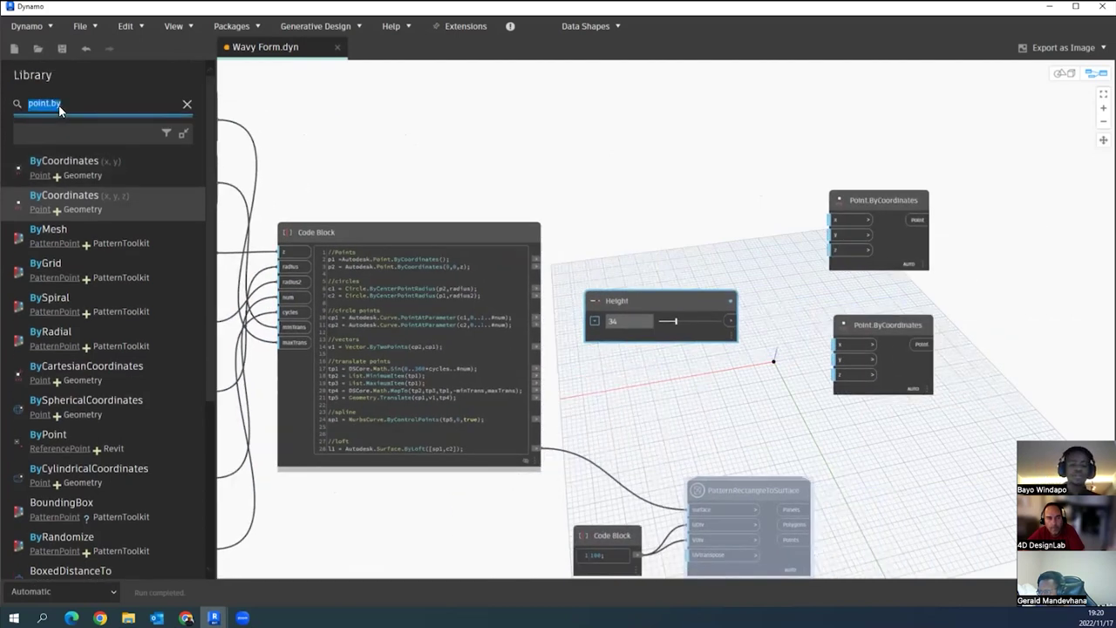
pyautogui.write('num')
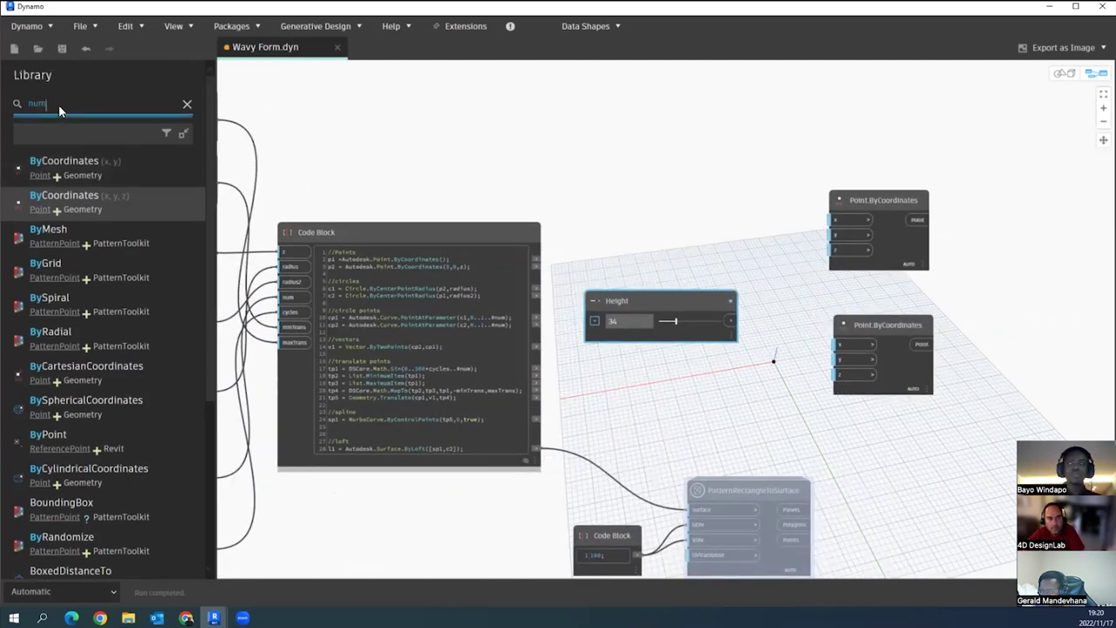
pyautogui.write('ber slide')
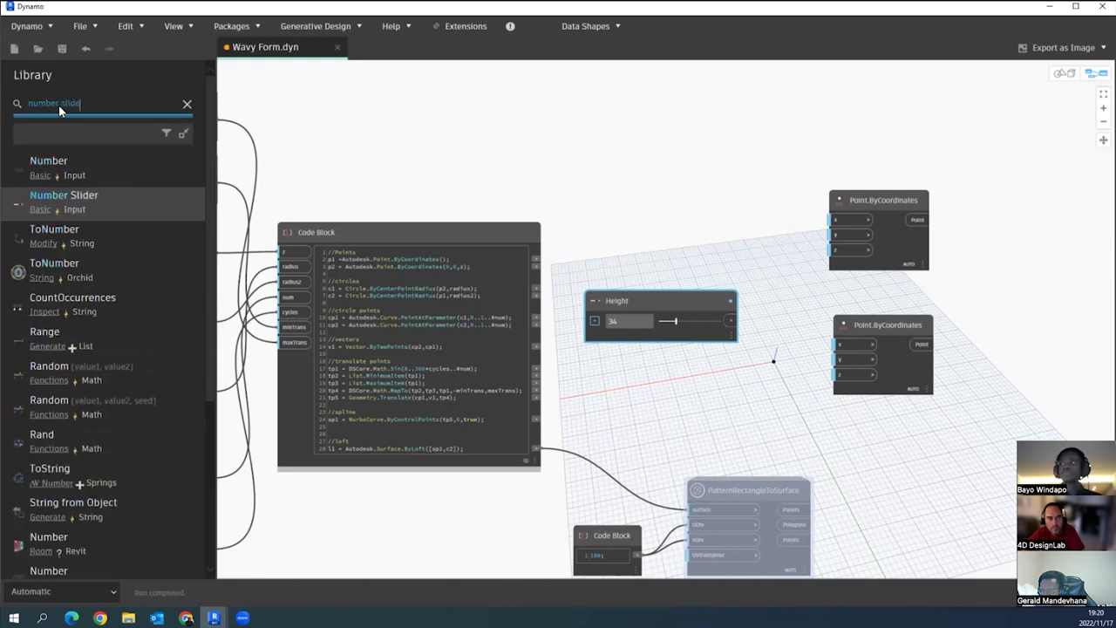
pyautogui.write('r')
pyautogui.click(87, 166)
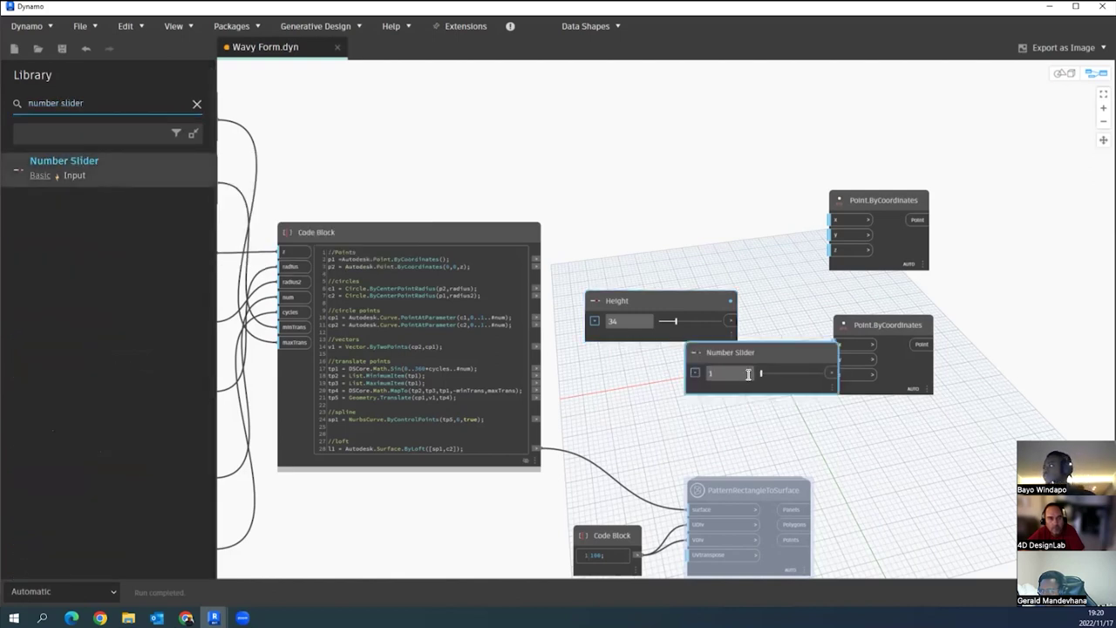
pyautogui.moveTo(745, 359); pyautogui.dragTo(718, 372)
pyautogui.press('Delete')
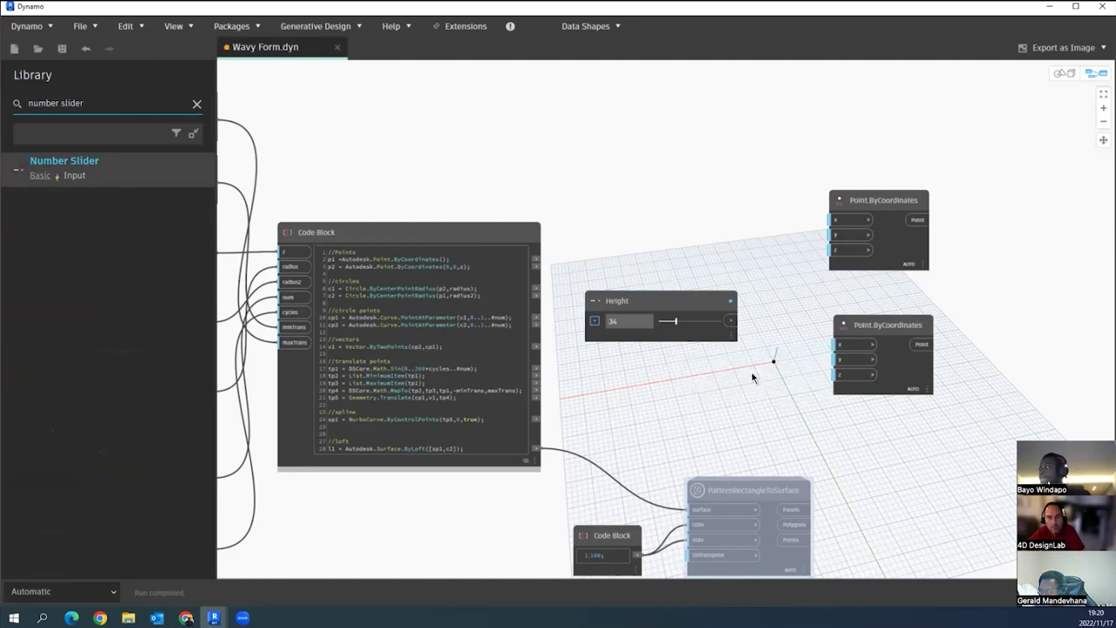
# - Connect the copied Height slider to the z input of the lower Point.ByCoordinates node and set the slider to 51
pyautogui.scroll(3, 756, 375)
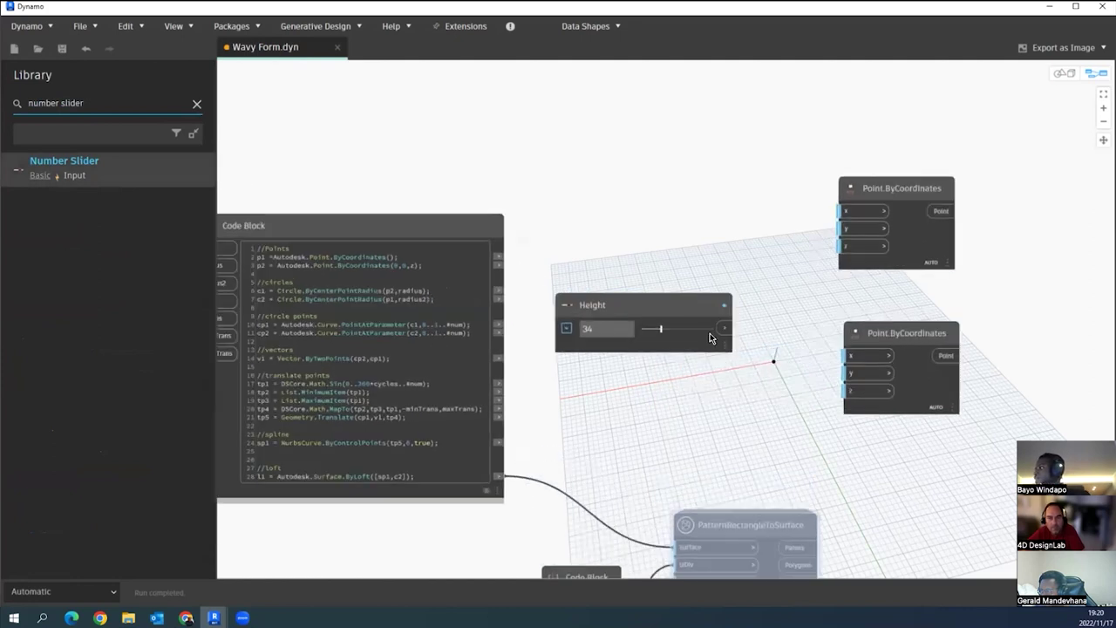
pyautogui.moveTo(724, 328); pyautogui.dragTo(846, 392)
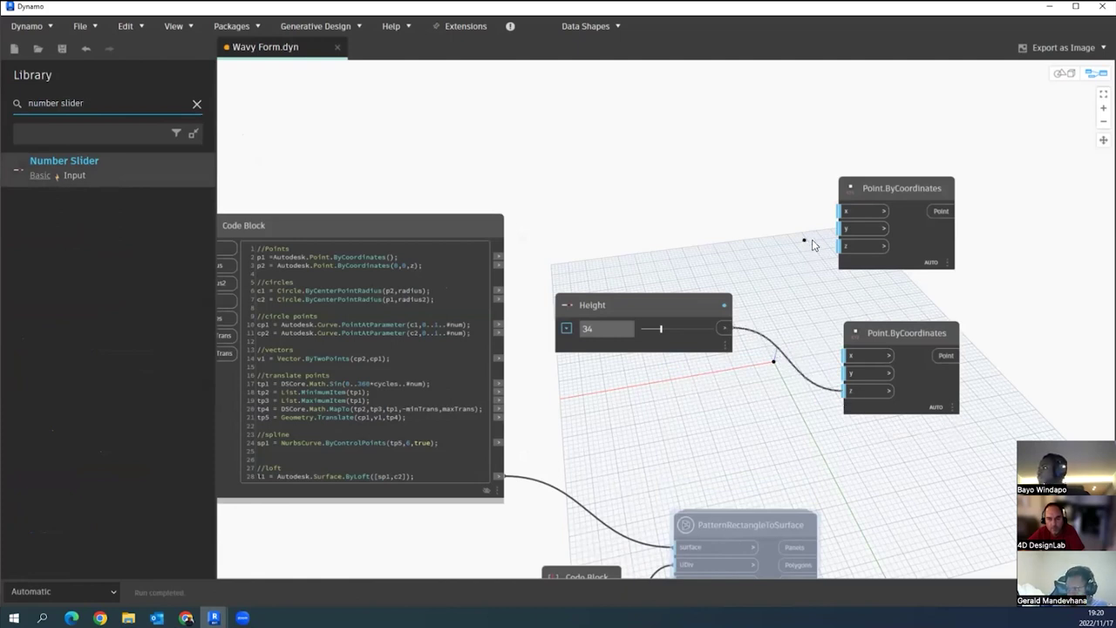
pyautogui.moveTo(775, 286); pyautogui.dragTo(746, 287, button='middle')
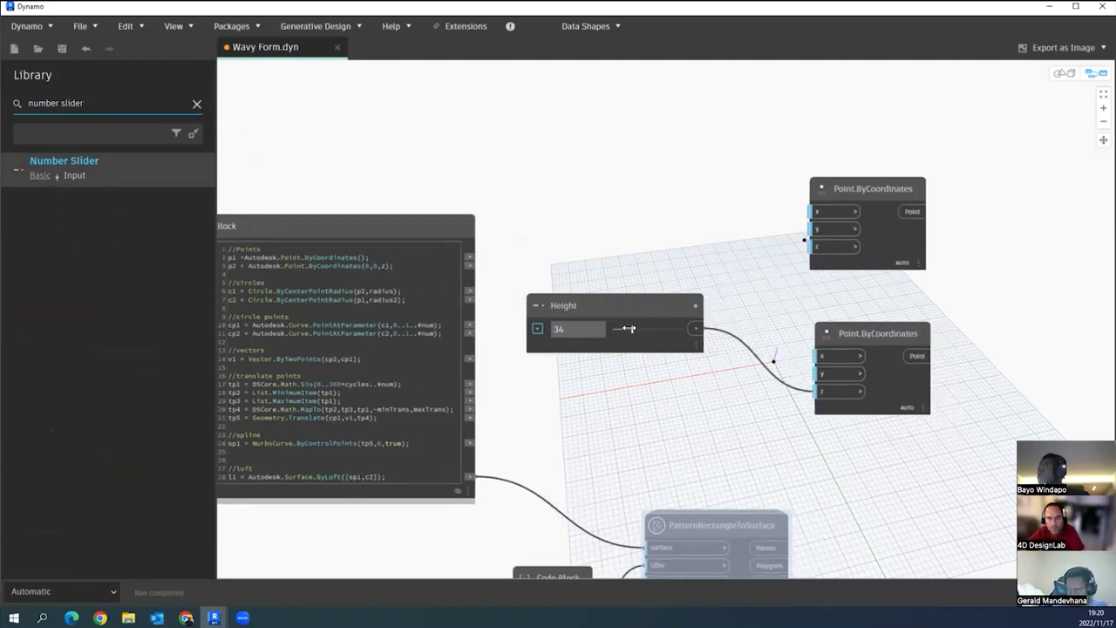
pyautogui.moveTo(630, 329); pyautogui.dragTo(657, 328)
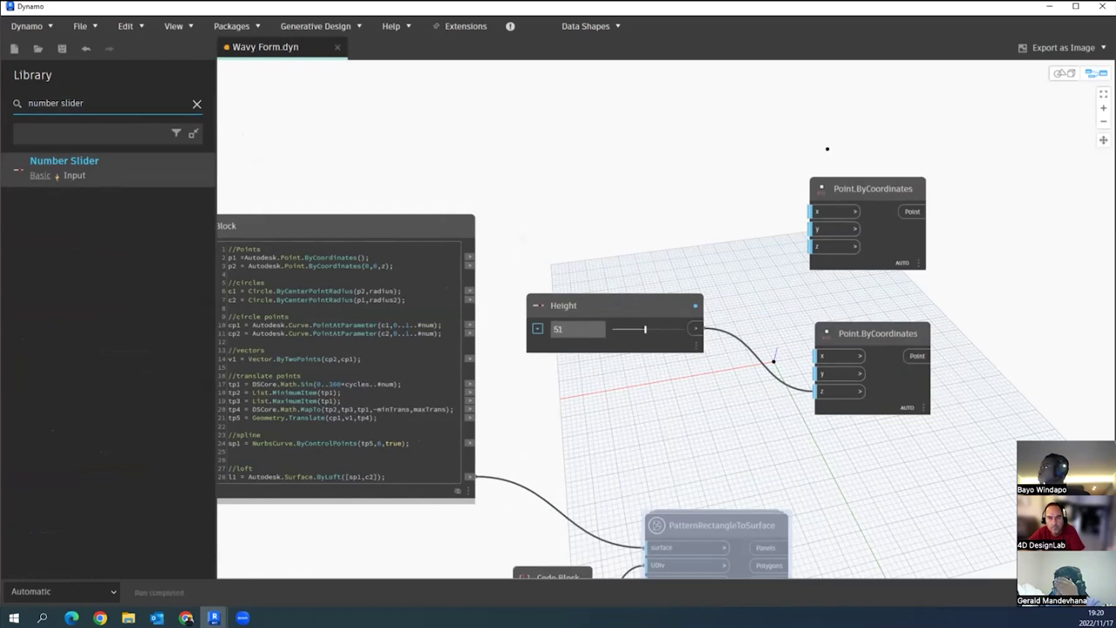
# - Switch to the 3D geometry view to inspect the two points, and return to the graph
pyautogui.click(1064, 73)
pyautogui.scroll(-3, 906, 262)
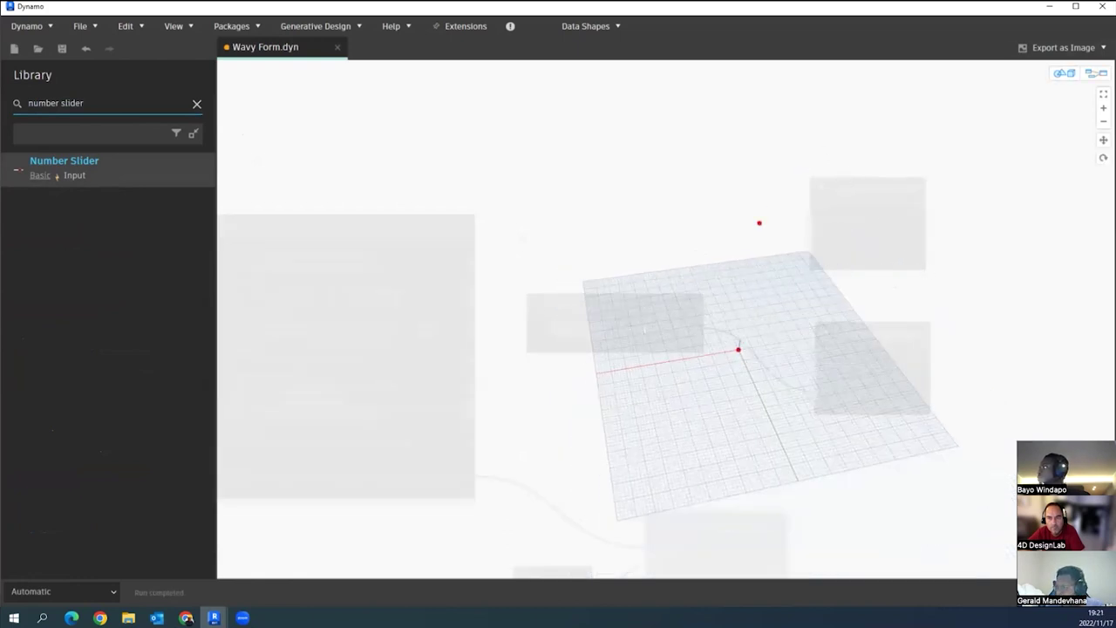
pyautogui.hotkey('ctrl', 'b')
# - Try the Height slider on the lower point's x input as well, set it to 45, and disconnect x again
pyautogui.moveTo(644, 328); pyautogui.dragTo(815, 355)
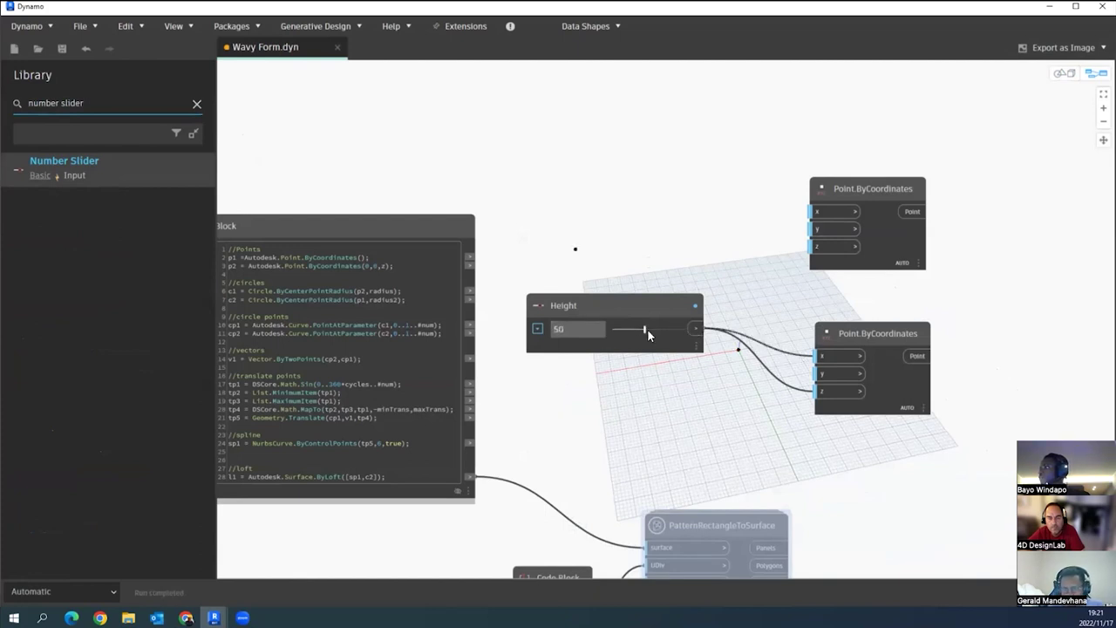
pyautogui.moveTo(646, 328); pyautogui.dragTo(641, 329)
pyautogui.moveTo(816, 356); pyautogui.dragTo(715, 254)
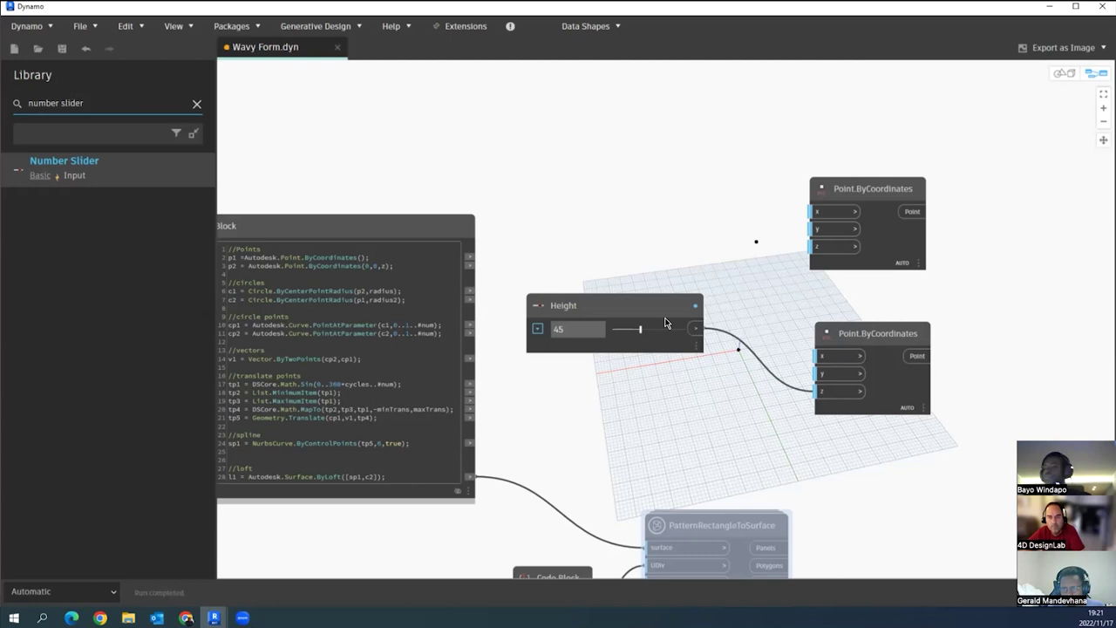
# - Line up the copied Height slider with the two Point.ByCoordinates nodes and set the slider to 44
pyautogui.moveTo(655, 308); pyautogui.dragTo(713, 372)
pyautogui.moveTo(981, 351); pyautogui.dragTo(910, 341, button='middle')
pyautogui.moveTo(813, 325); pyautogui.dragTo(823, 324)
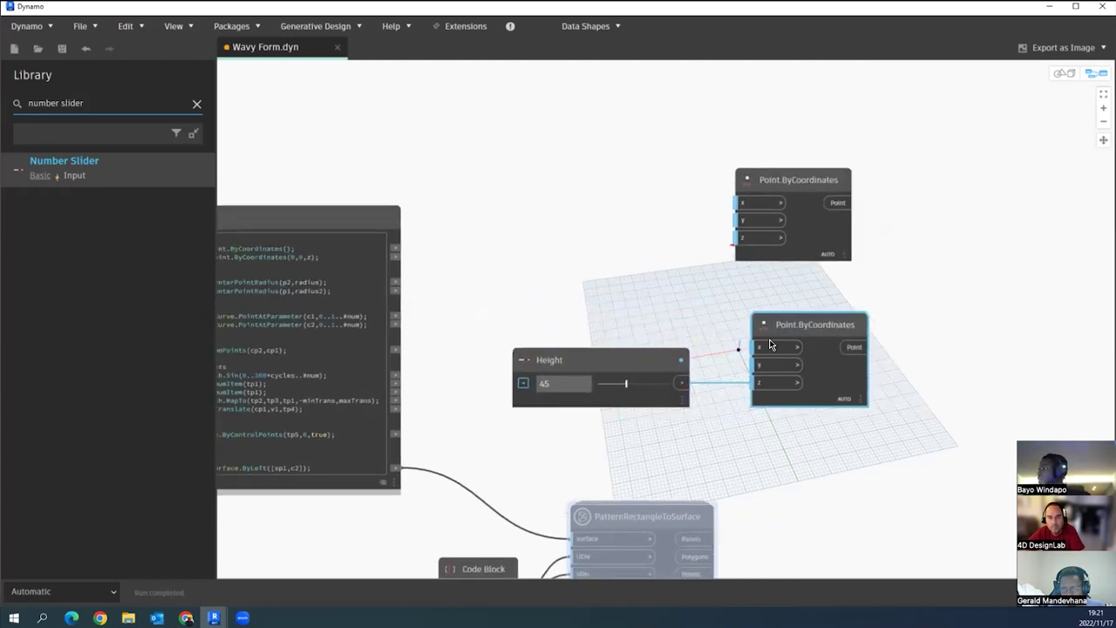
pyautogui.moveTo(762, 193); pyautogui.dragTo(777, 195)
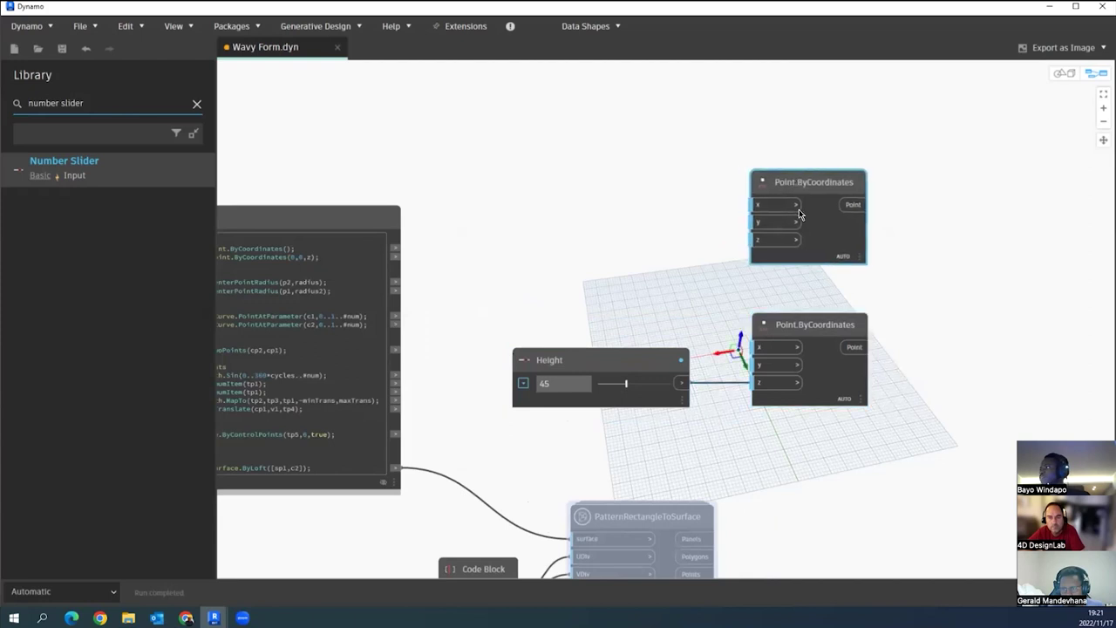
pyautogui.click(796, 332)
pyautogui.click(861, 462)
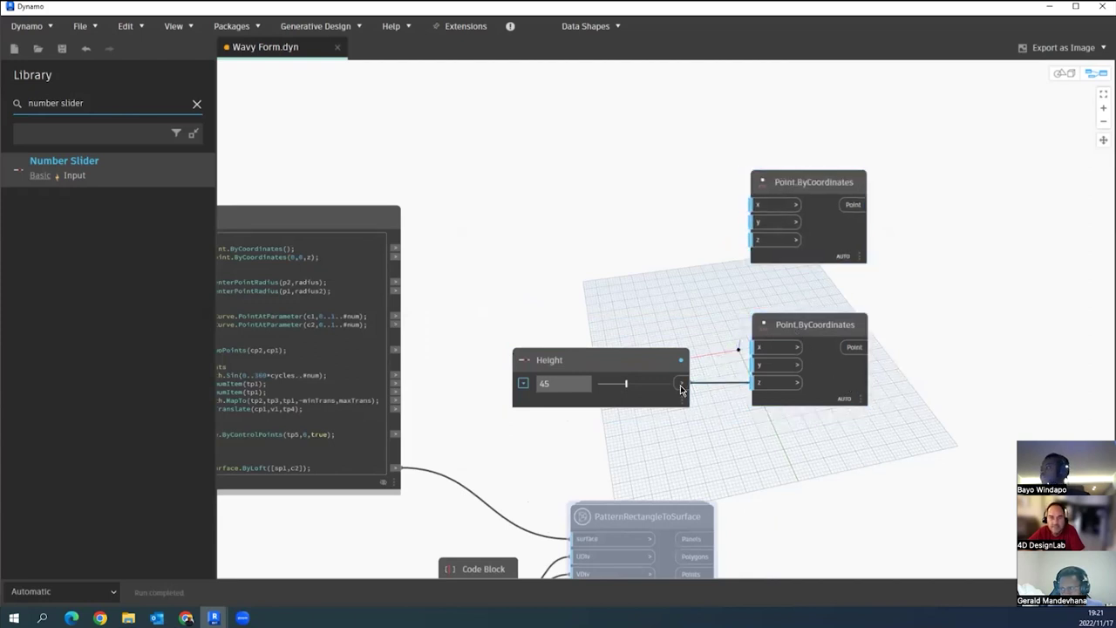
pyautogui.moveTo(628, 384); pyautogui.dragTo(625, 384)
# - Add a Circle.ByCenterPointRadius node beside the points and connect the upper Point.ByCoordinates output to its centerPoint input
pyautogui.moveTo(915, 200); pyautogui.dragTo(638, 281, button='middle')
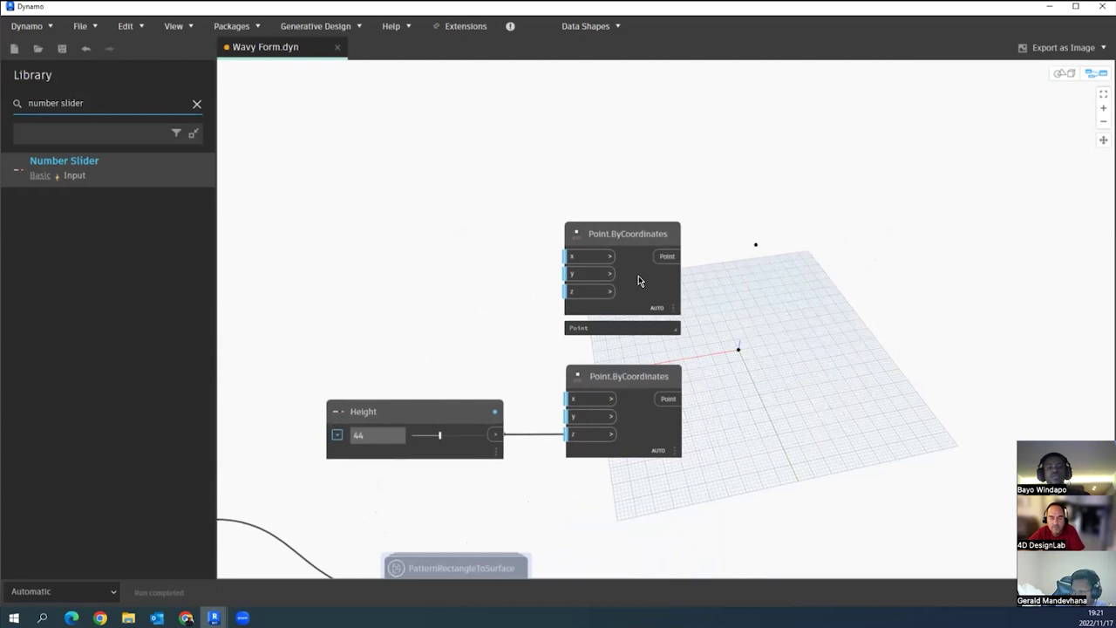
pyautogui.scroll(1, 526, 336)
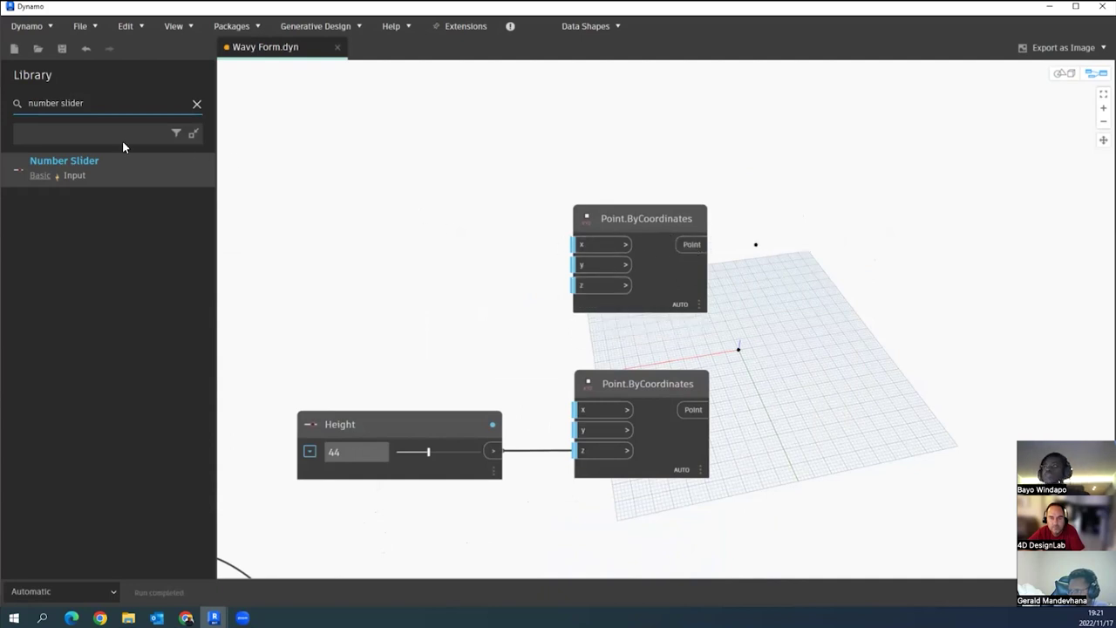
pyautogui.click(88, 103)
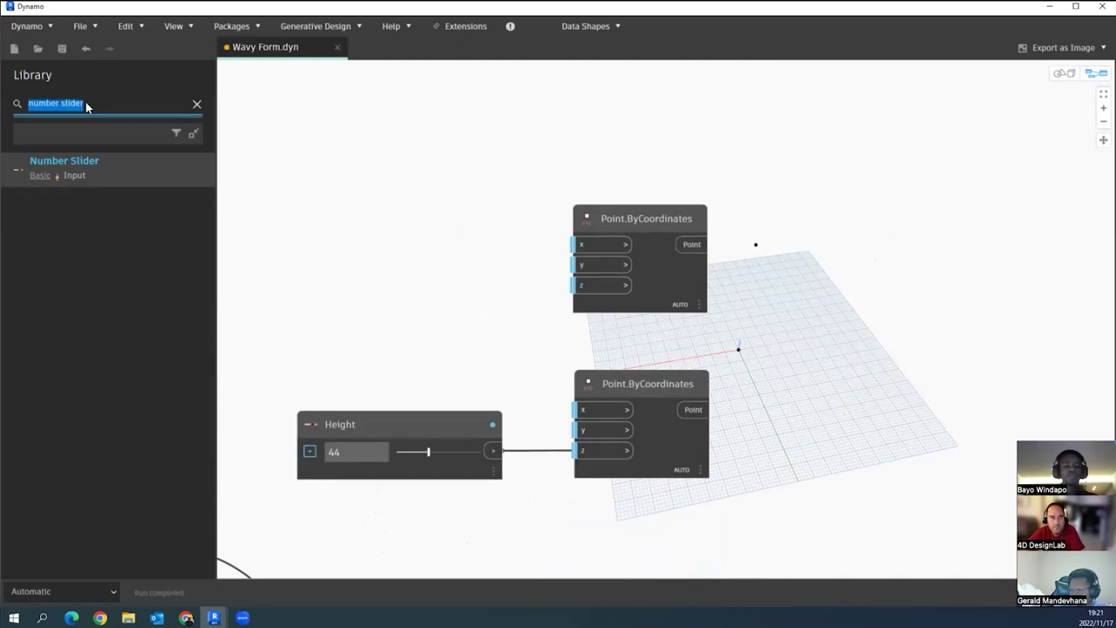
pyautogui.write('circle')
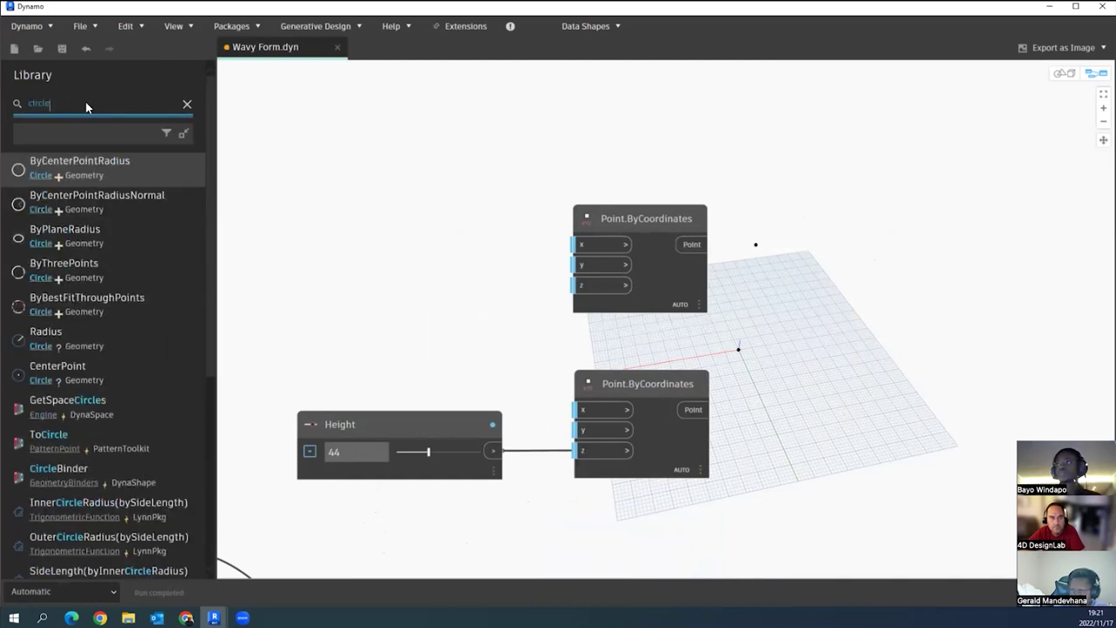
pyautogui.moveTo(128, 167)
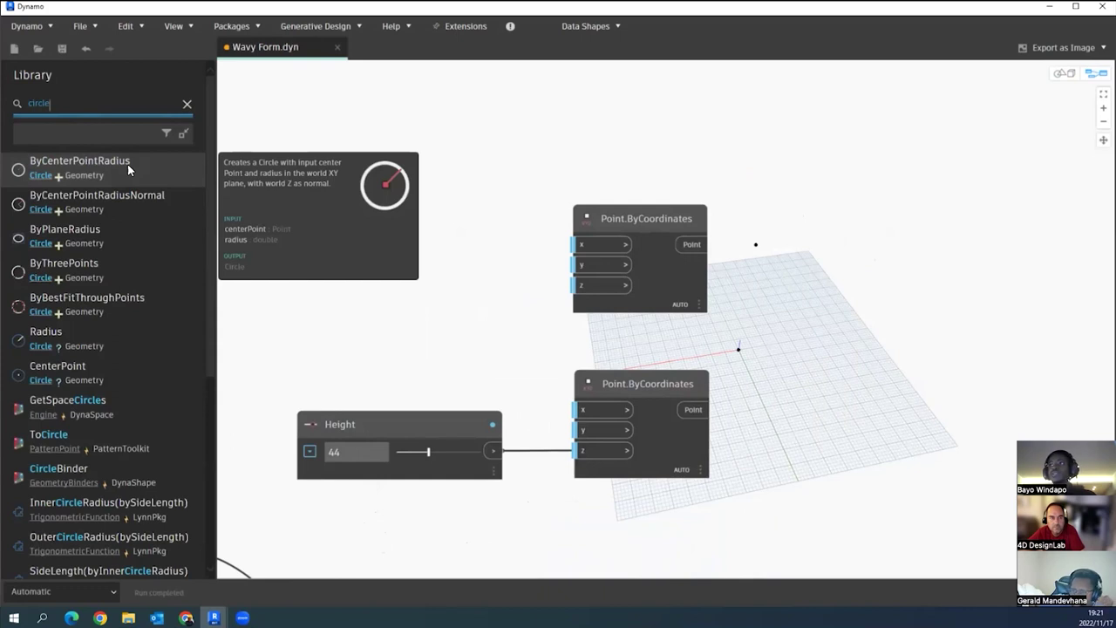
pyautogui.click(92, 171)
pyautogui.moveTo(793, 353); pyautogui.dragTo(910, 235)
pyautogui.click(797, 441)
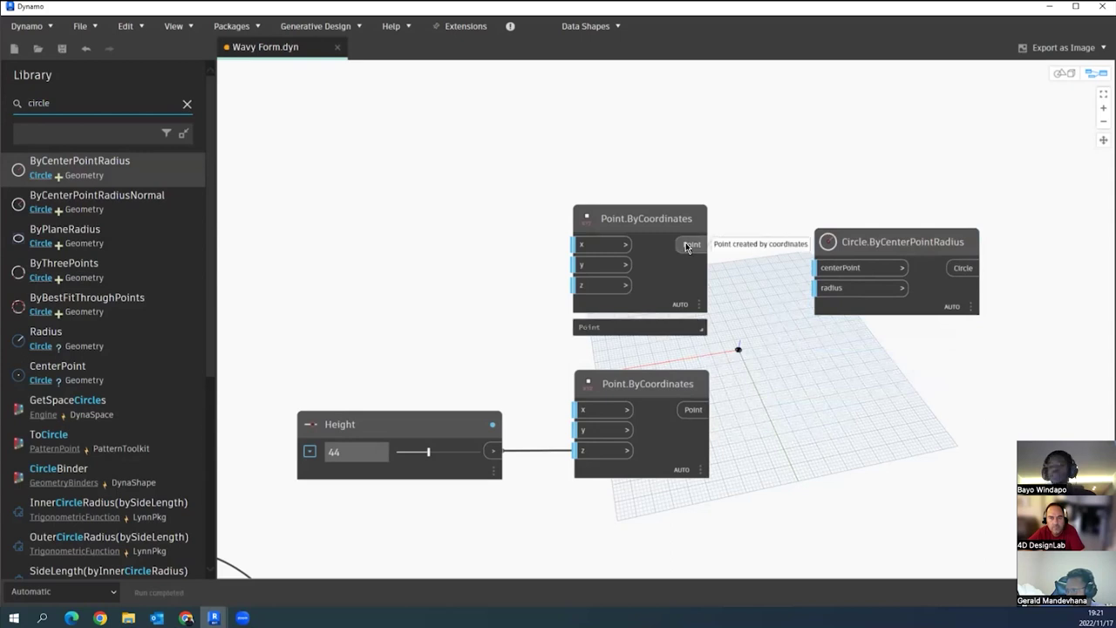
pyautogui.moveTo(687, 246); pyautogui.dragTo(817, 272)
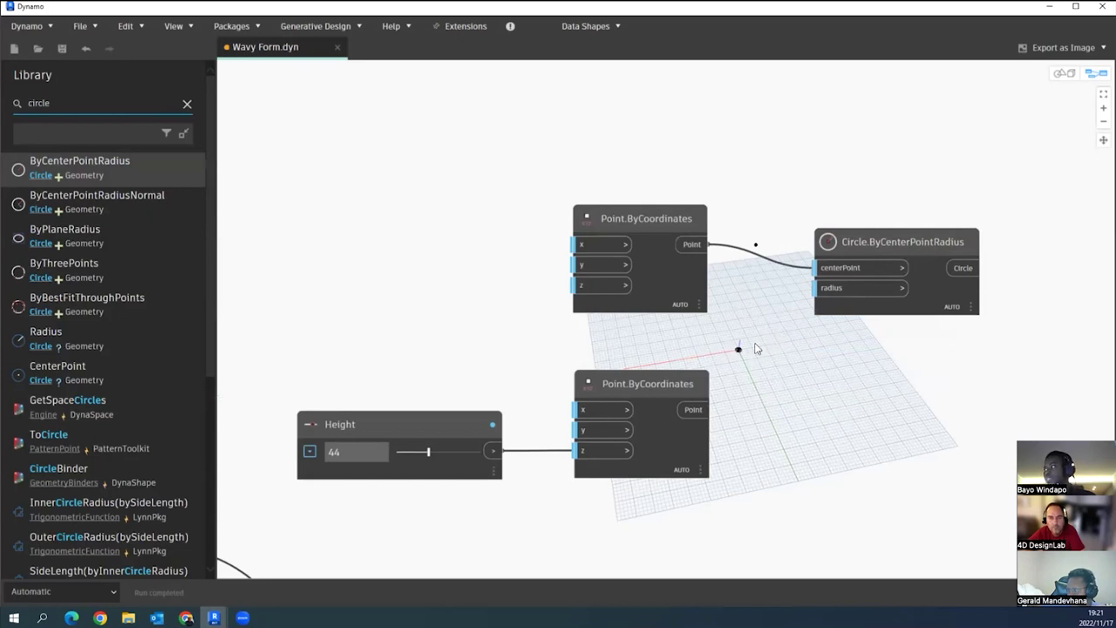
# - Duplicate the Radius 1 slider, place the copy near the points, and connect it to the circle node's radius input
pyautogui.scroll(-3, 760, 347)
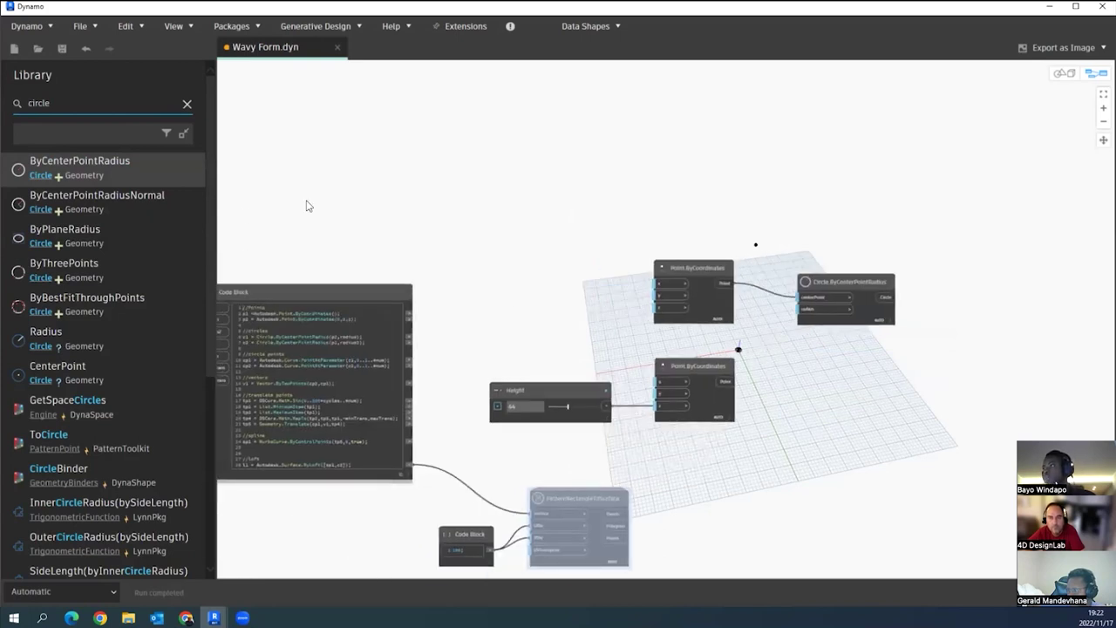
pyautogui.moveTo(308, 202); pyautogui.dragTo(372, 187, button='middle')
pyautogui.moveTo(323, 329); pyautogui.dragTo(451, 305, button='middle')
pyautogui.click(307, 310)
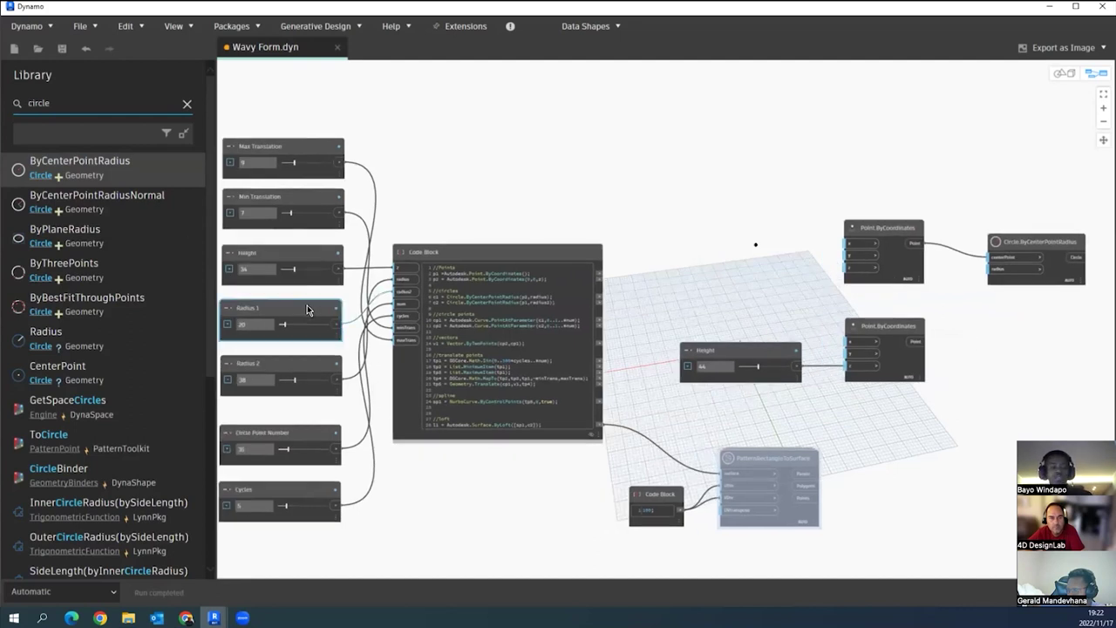
pyautogui.click(710, 221)
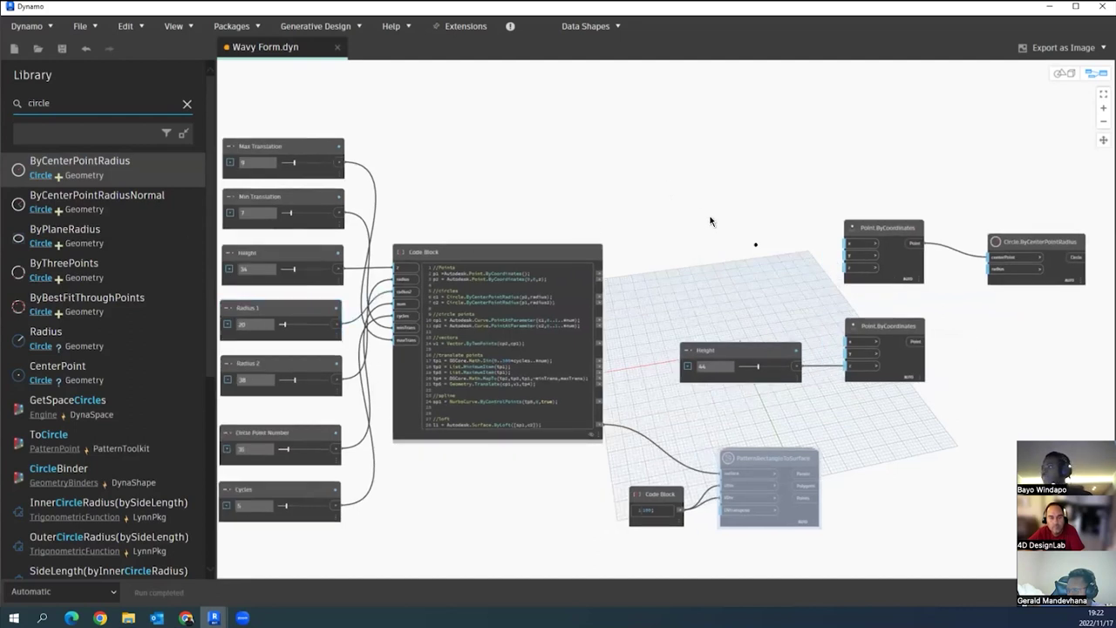
pyautogui.hotkey('ctrl', 'v')
pyautogui.moveTo(435, 329); pyautogui.dragTo(801, 161)
pyautogui.scroll(1, 787, 113)
pyautogui.scroll(1, 966, 282)
pyautogui.moveTo(834, 276); pyautogui.dragTo(981, 265)
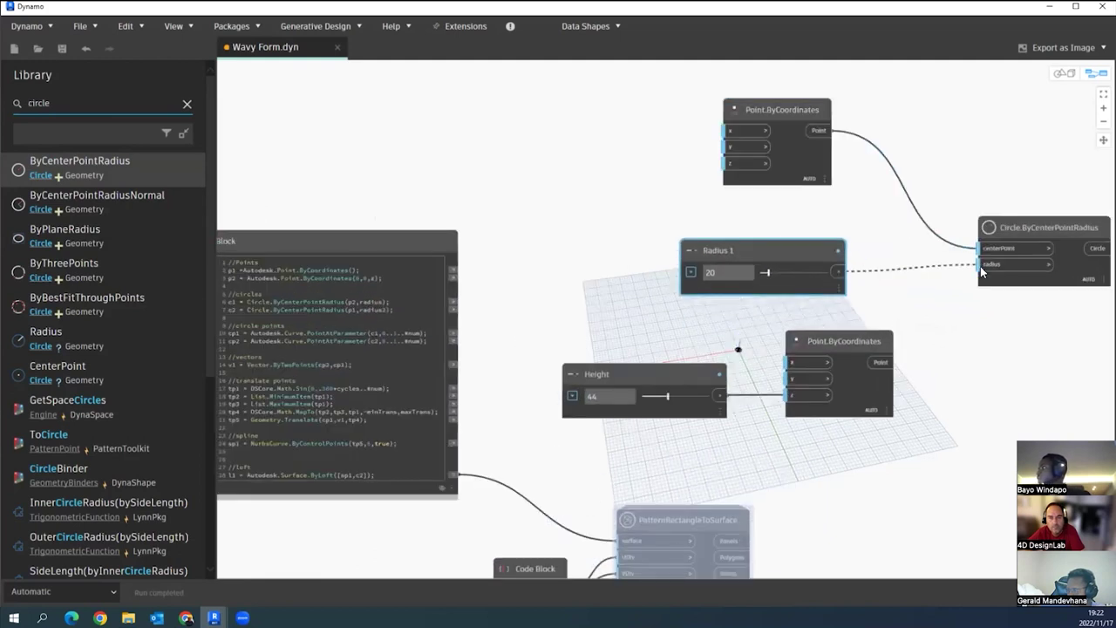
# - Set the copied Radius 1 slider to 21
pyautogui.moveTo(700, 255); pyautogui.dragTo(628, 254, button='middle')
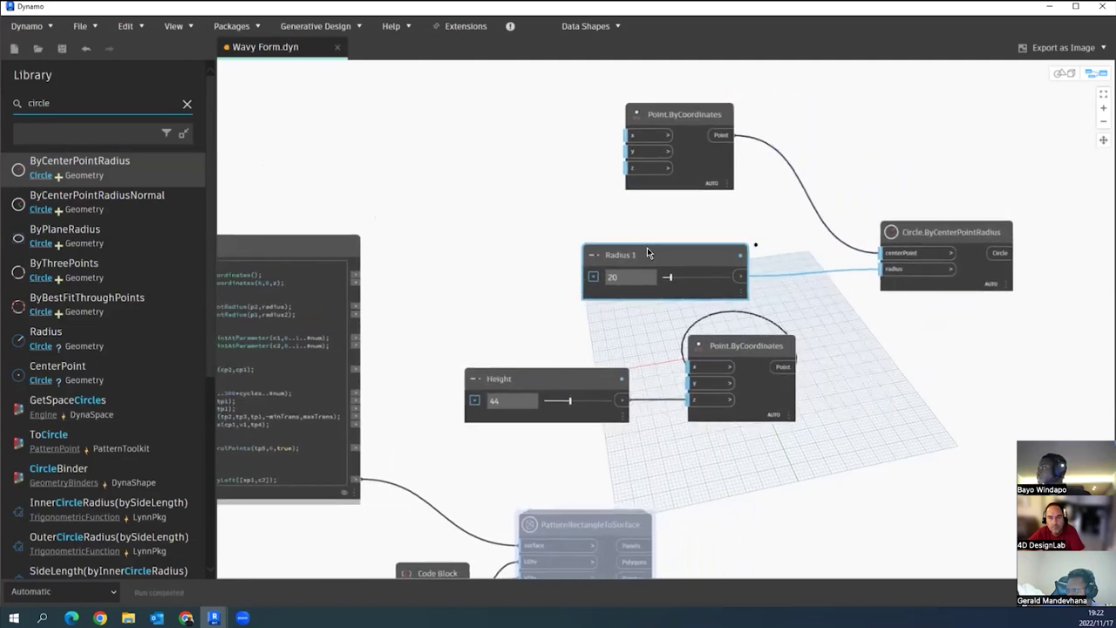
pyautogui.moveTo(667, 275)
pyautogui.mouseDown()
pyautogui.moveTo(691, 273)
pyautogui.moveTo(664, 273)
pyautogui.mouseUp()
pyautogui.moveTo(900, 401); pyautogui.dragTo(820, 386, button='middle')
pyautogui.moveTo(673, 405); pyautogui.dragTo(654, 368, button='middle')
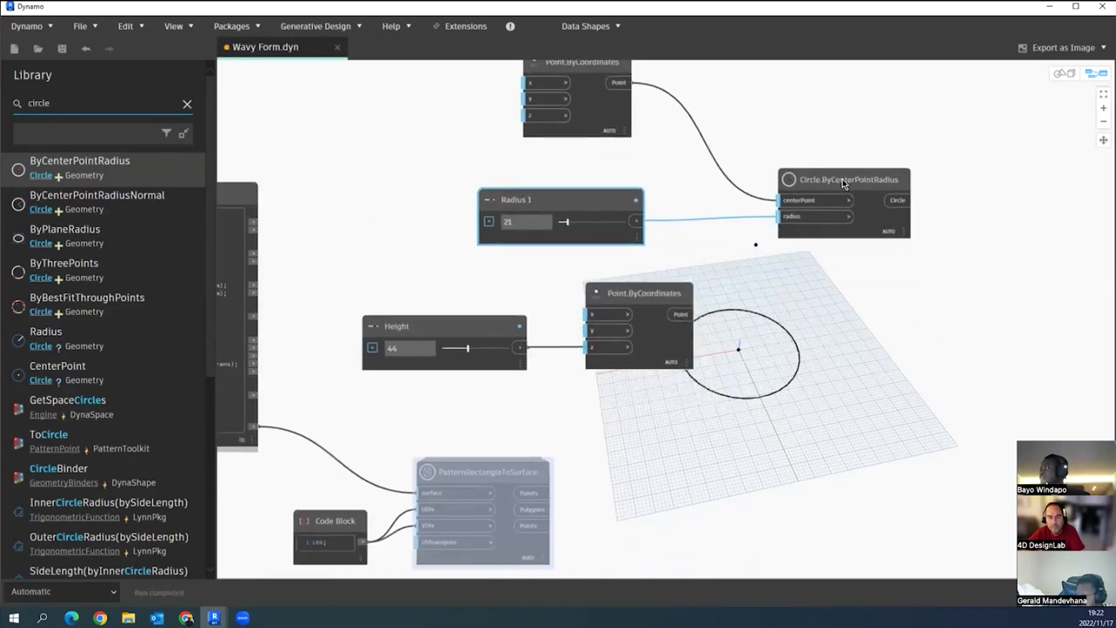
# - Duplicate the Circle.ByCenterPointRadius node and place the copy below the original, beside the lower Point.ByCoordinates node
pyautogui.click(843, 180)
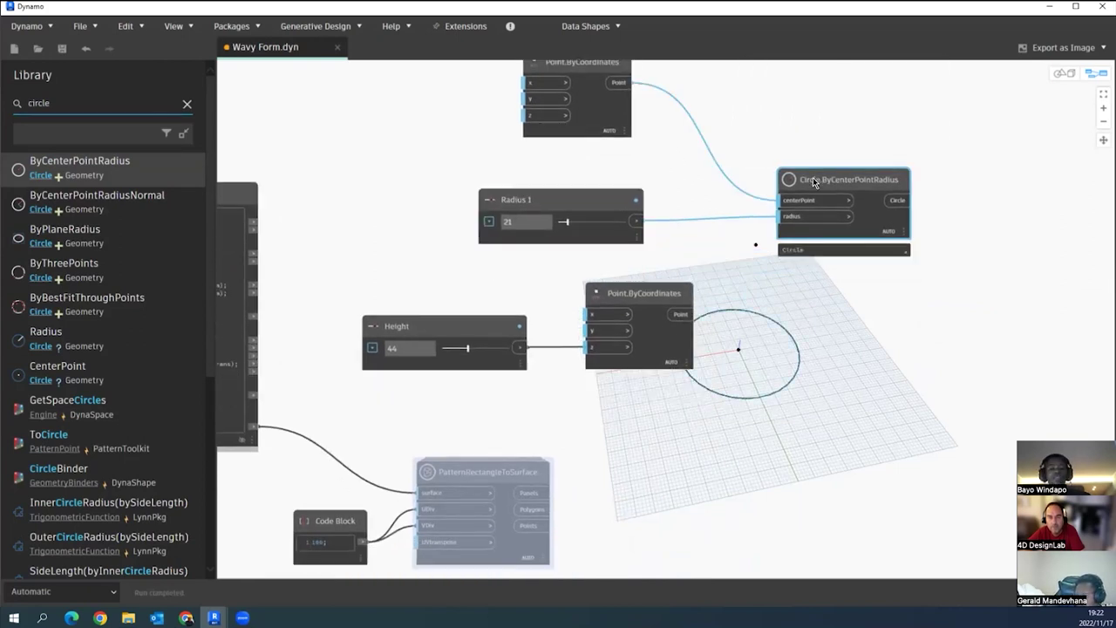
pyautogui.hotkey('ctrl', 'c')
pyautogui.hotkey('ctrl', 'v')
pyautogui.moveTo(963, 220); pyautogui.dragTo(831, 317)
# - Connect the lower Point.ByCoordinates output to the centerPoint input of the copied Circle.ByCenterPointRadius node
pyautogui.scroll(-2, 720, 316)
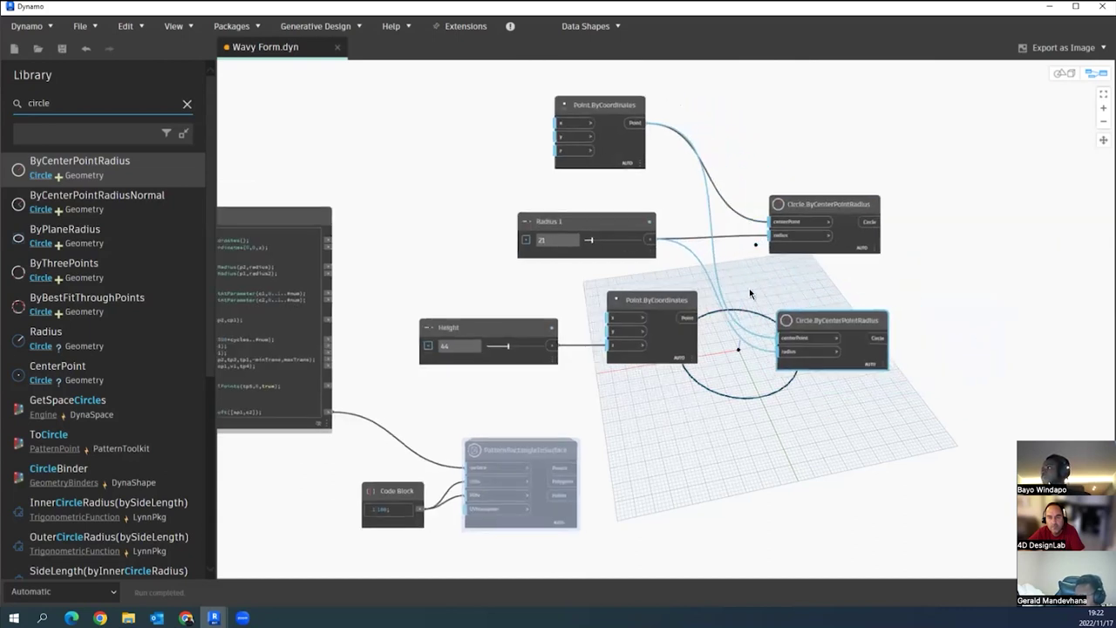
pyautogui.moveTo(749, 288); pyautogui.dragTo(723, 296, button='middle')
pyautogui.scroll(3, 632, 347)
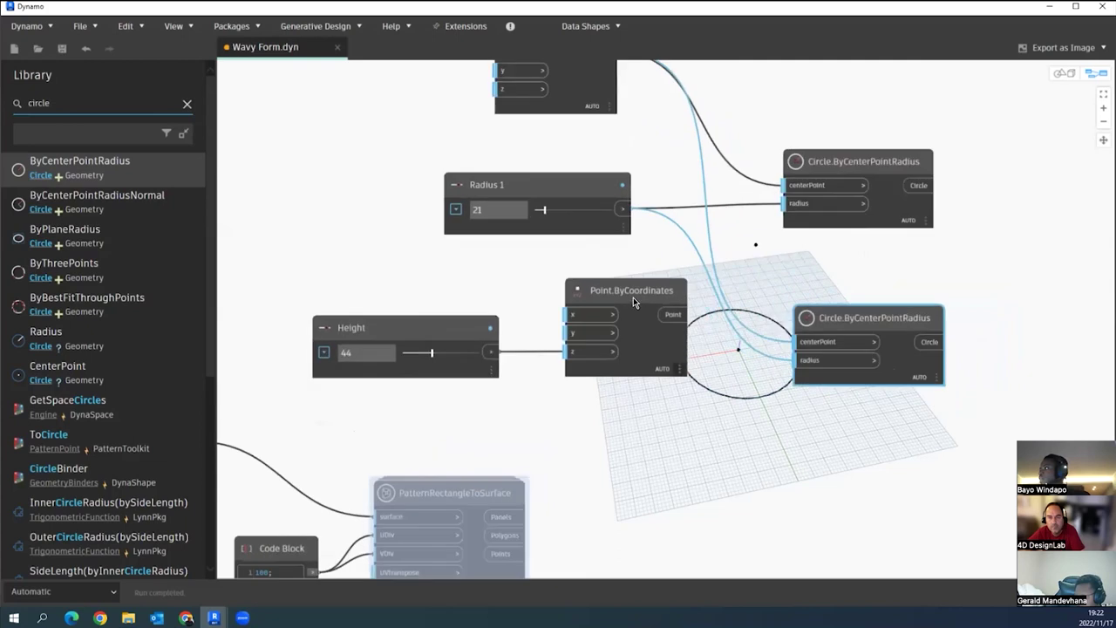
pyautogui.moveTo(671, 316); pyautogui.dragTo(633, 300, button='middle')
pyautogui.click(634, 300)
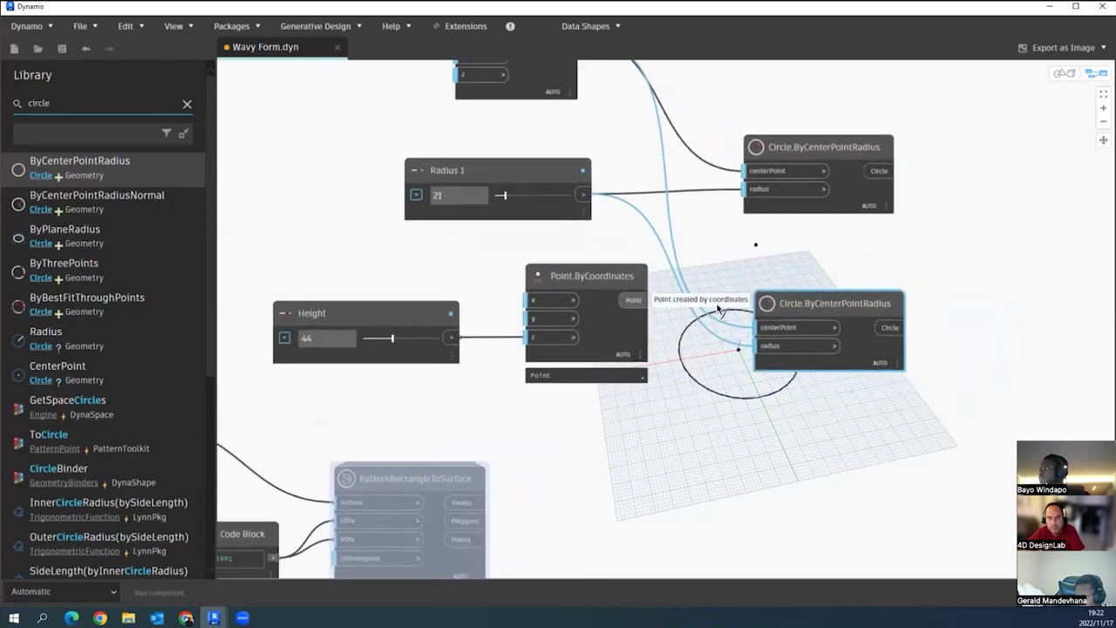
pyautogui.click(756, 326)
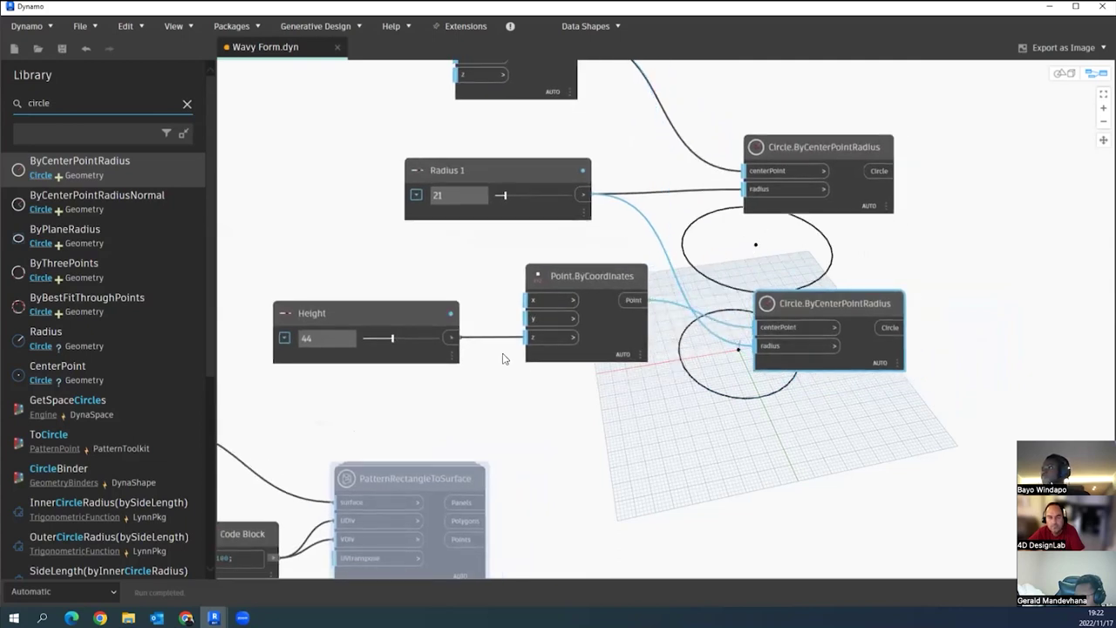
# - Duplicate the Radius 1 slider and place the copy below the lower Point.ByCoordinates node
pyautogui.moveTo(613, 401); pyautogui.dragTo(595, 400, button='middle')
pyautogui.click(456, 164)
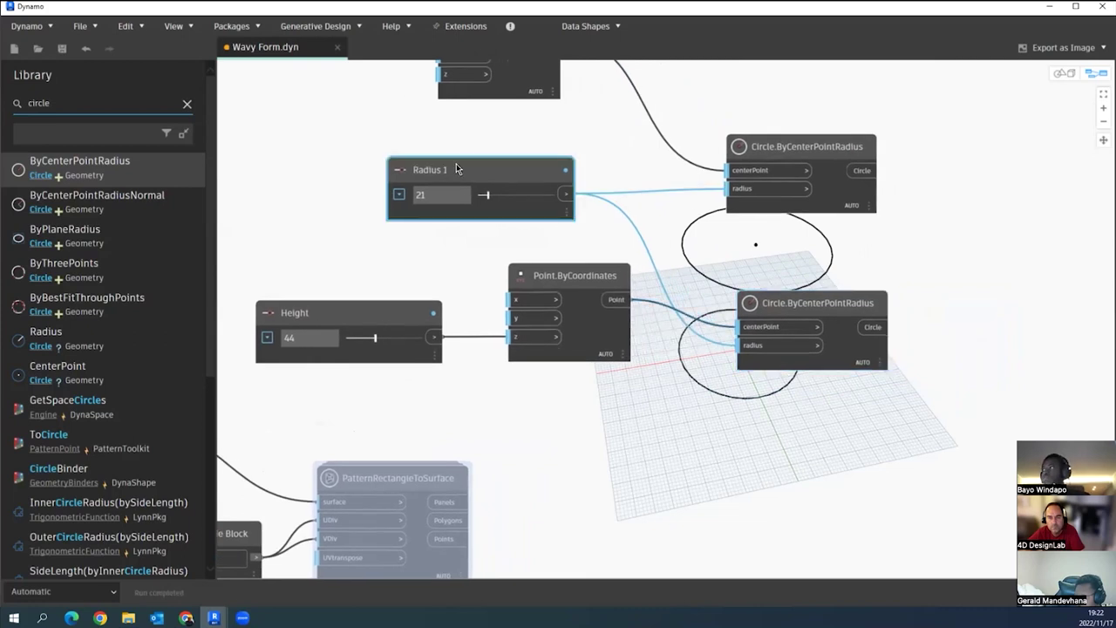
pyautogui.hotkey('ctrl', 'c')
pyautogui.hotkey('ctrl', 'v')
pyautogui.moveTo(649, 247); pyautogui.dragTo(611, 417)
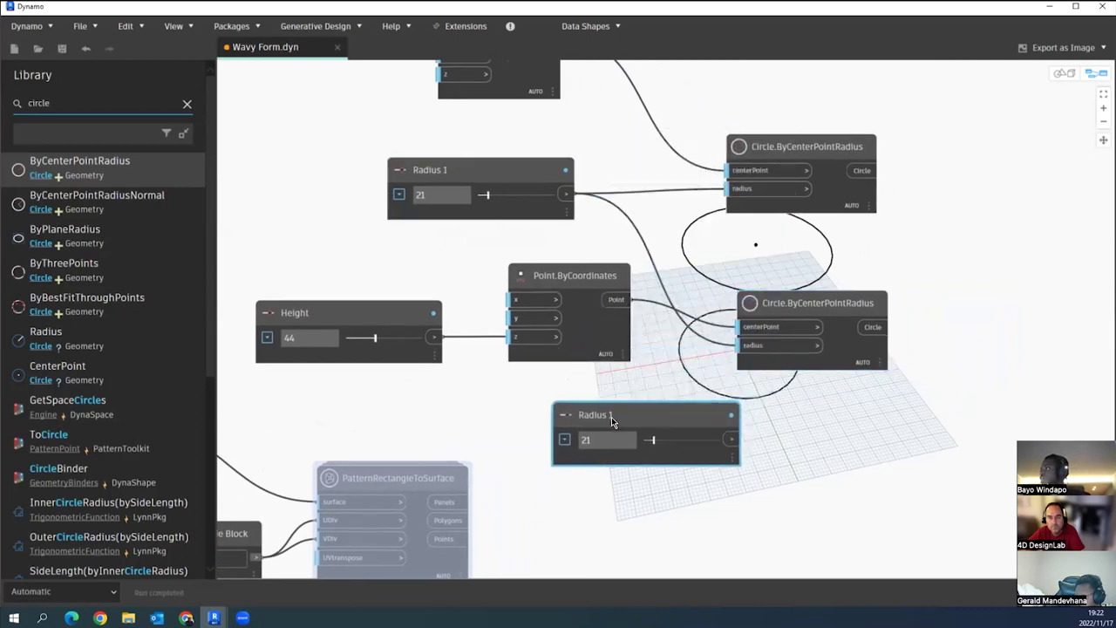
pyautogui.click(631, 381)
# - Rename the copied Radius 1 slider as Top Radius
pyautogui.doubleClick(613, 415)
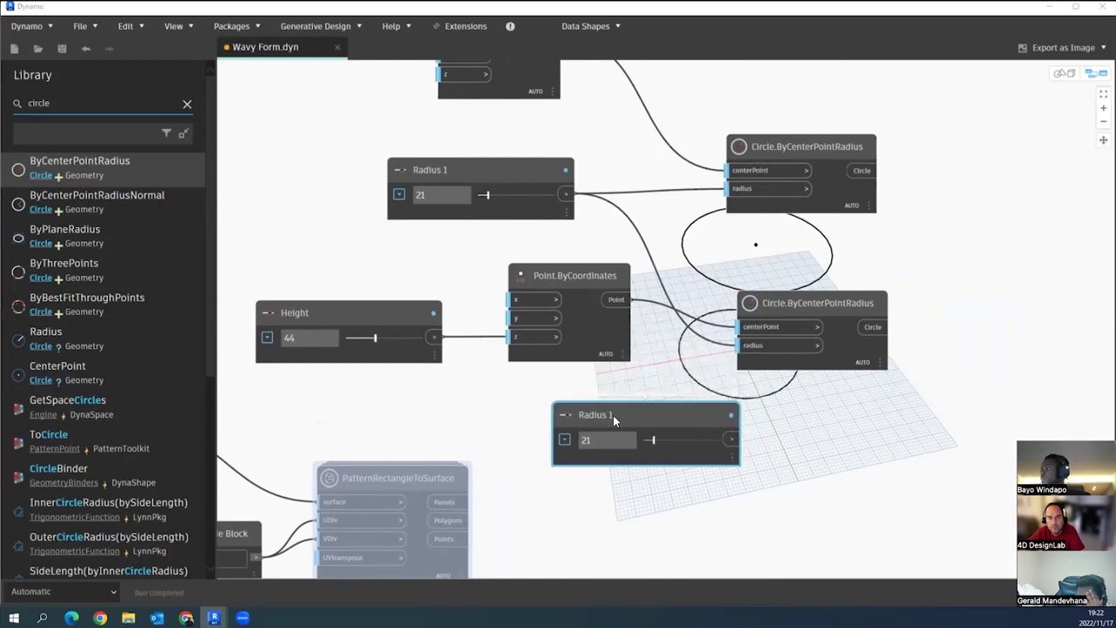
pyautogui.moveTo(521, 287); pyautogui.dragTo(464, 286)
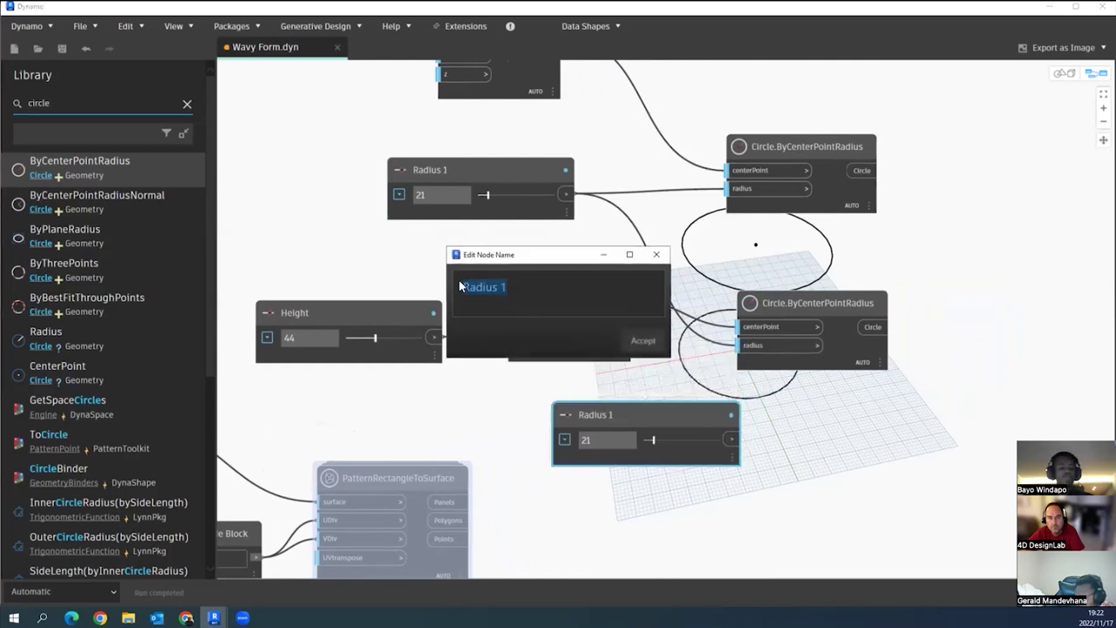
pyautogui.write('Top Radius')
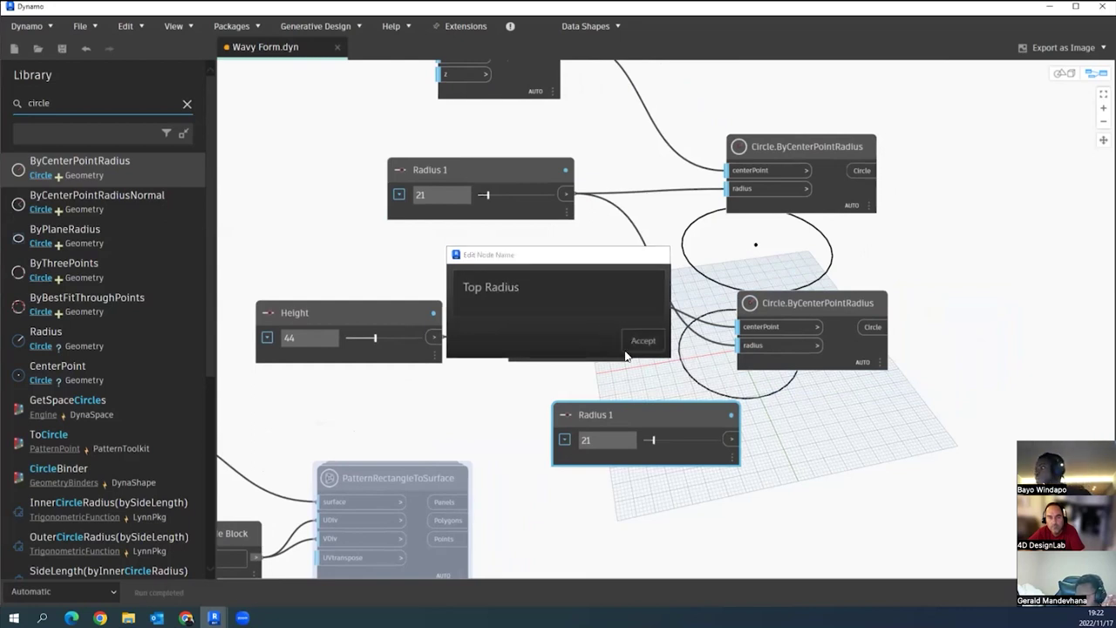
pyautogui.click(632, 340)
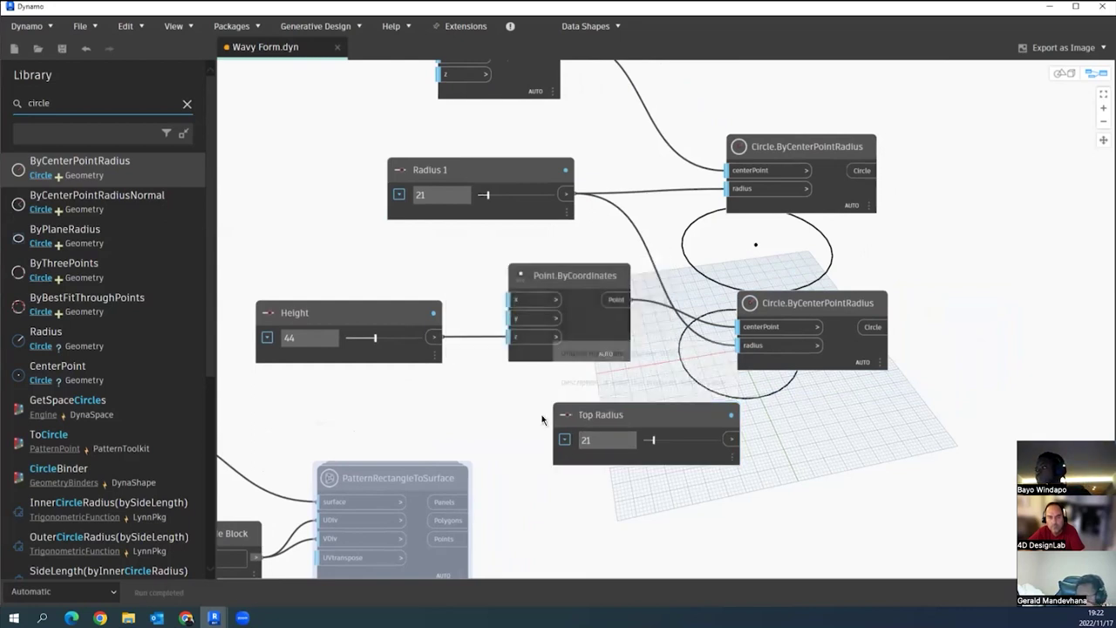
# - Rename the original Radius 1 slider as Bottom Radius
pyautogui.doubleClick(573, 279)
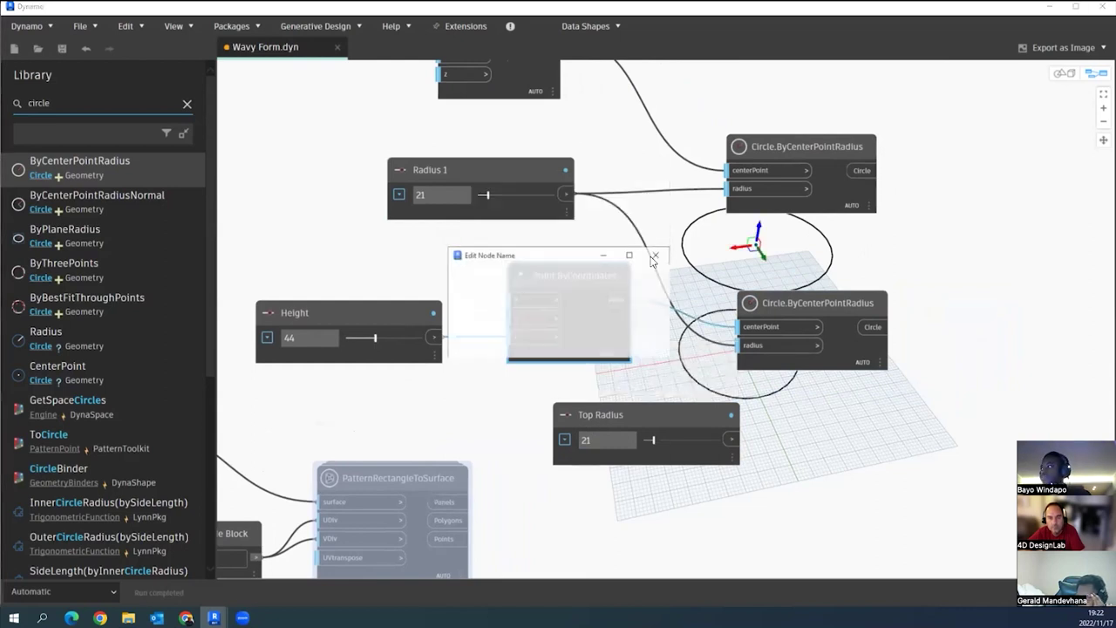
pyautogui.press('Escape')
pyautogui.click(436, 175)
pyautogui.doubleClick(436, 171)
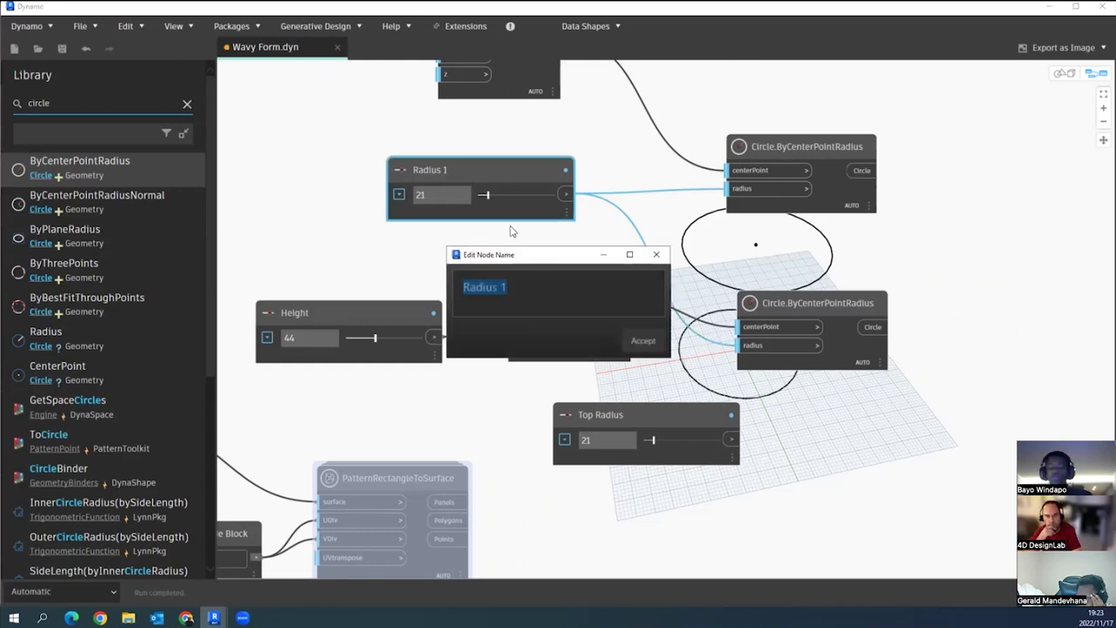
pyautogui.write('Bottom')
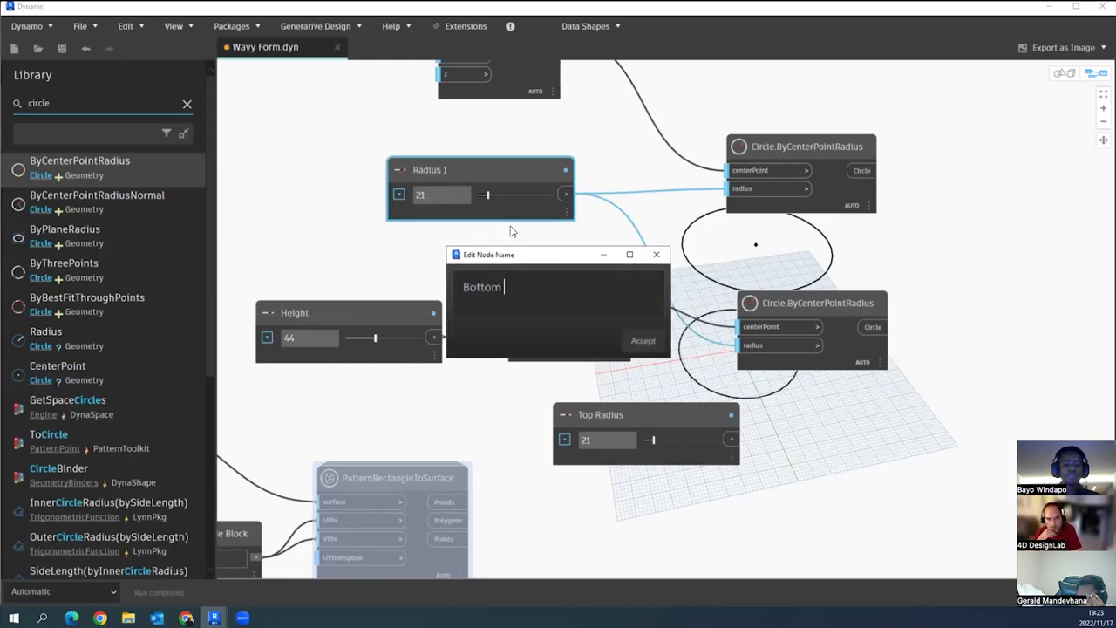
pyautogui.write(' Radius')
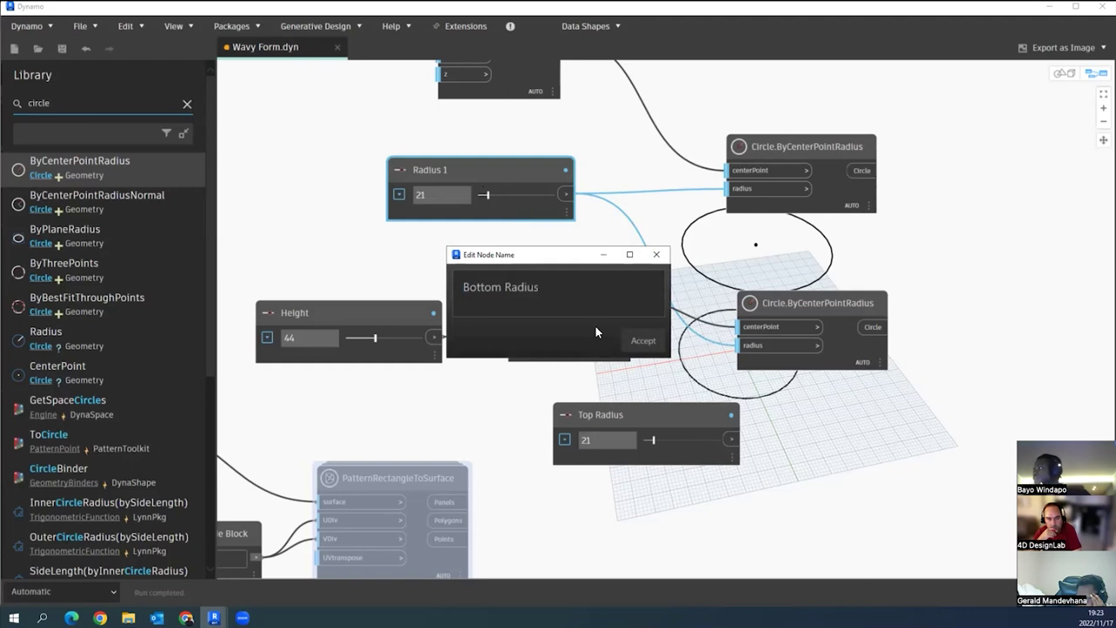
pyautogui.click(642, 340)
# - Move the Bottom Radius slider away from the point nodes and spread the point and circle nodes farther apart in columns
pyautogui.moveTo(494, 175); pyautogui.dragTo(530, 173)
pyautogui.scroll(-5, 531, 178)
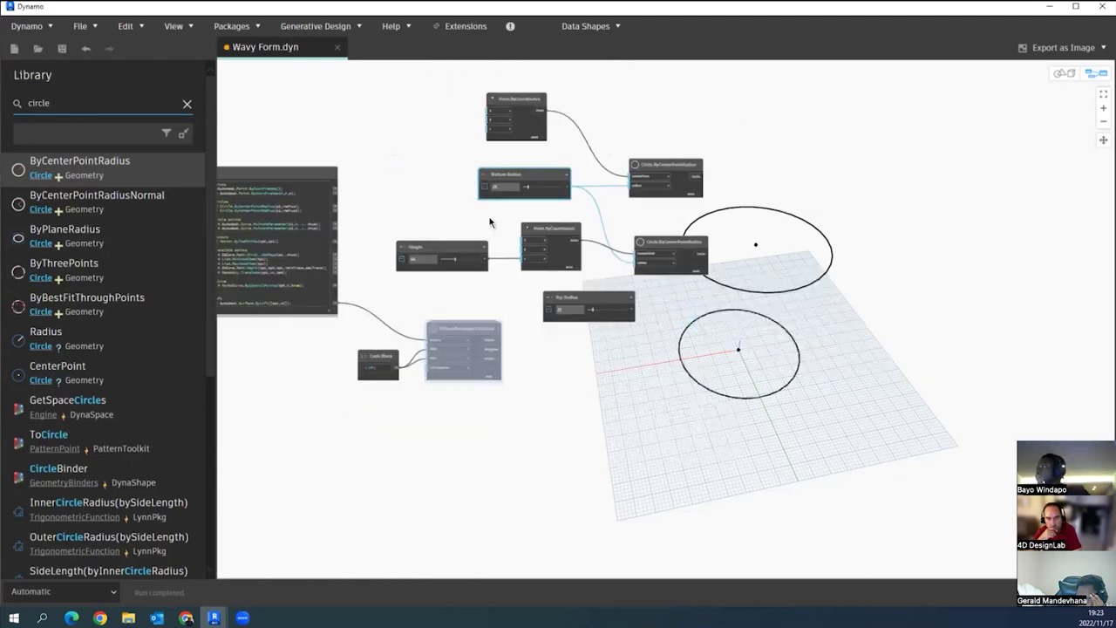
pyautogui.moveTo(515, 175); pyautogui.dragTo(397, 134)
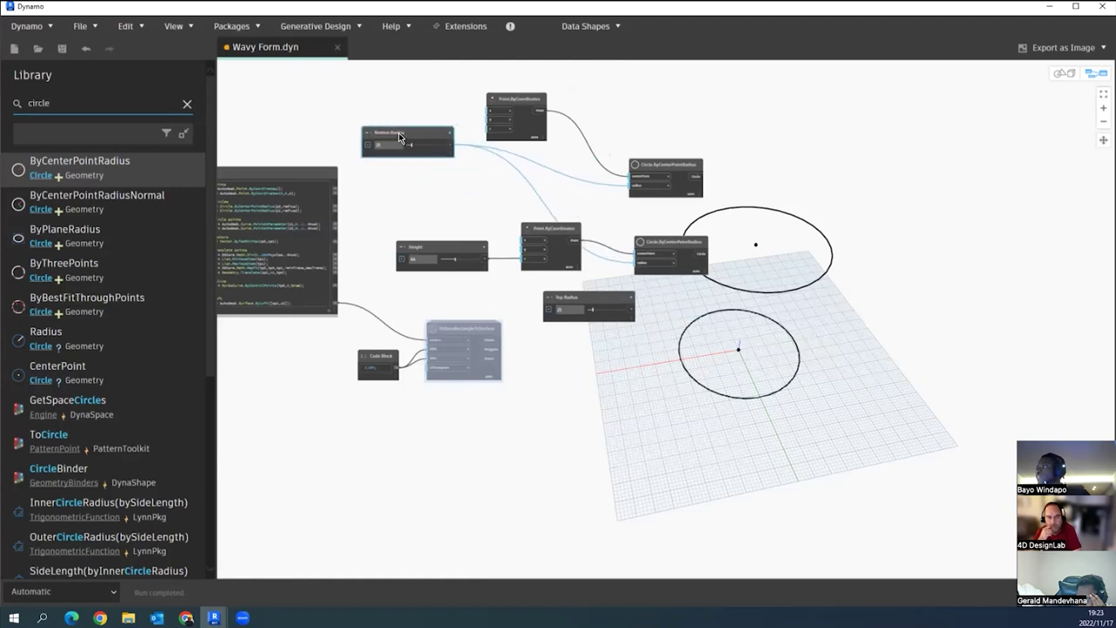
pyautogui.moveTo(529, 104); pyautogui.dragTo(560, 109)
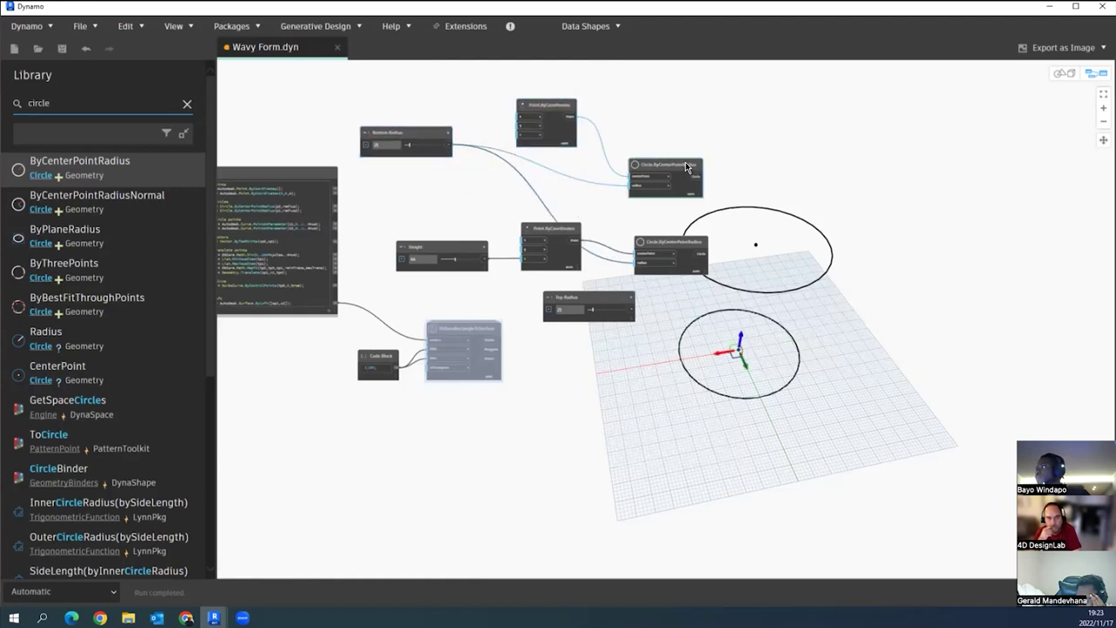
pyautogui.moveTo(674, 188); pyautogui.dragTo(755, 182)
pyautogui.moveTo(686, 245); pyautogui.dragTo(793, 234)
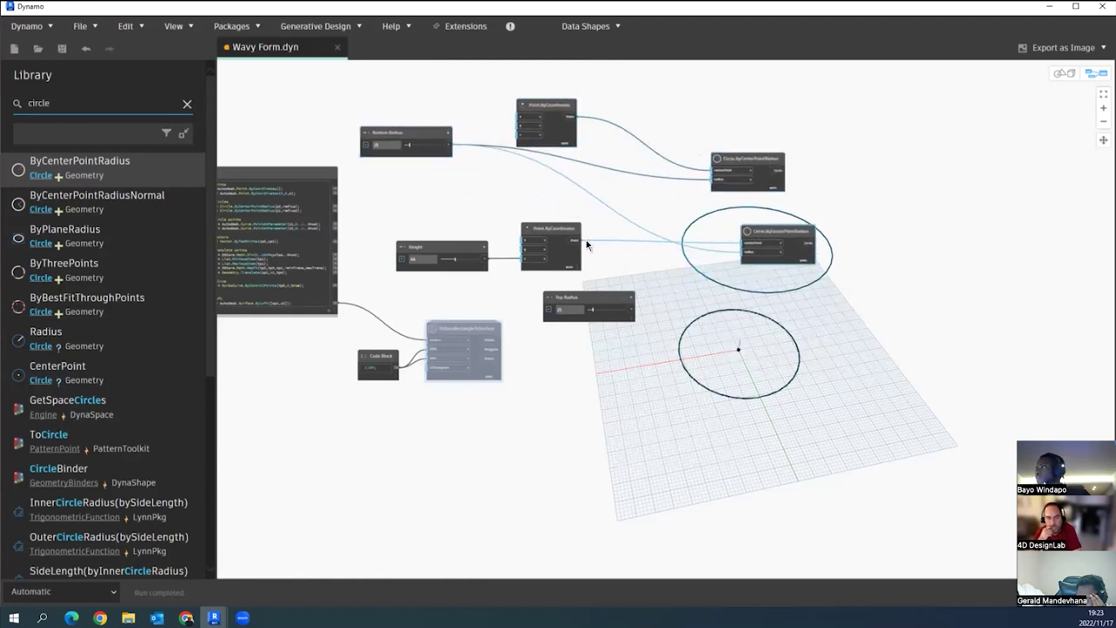
pyautogui.moveTo(537, 230); pyautogui.dragTo(602, 229)
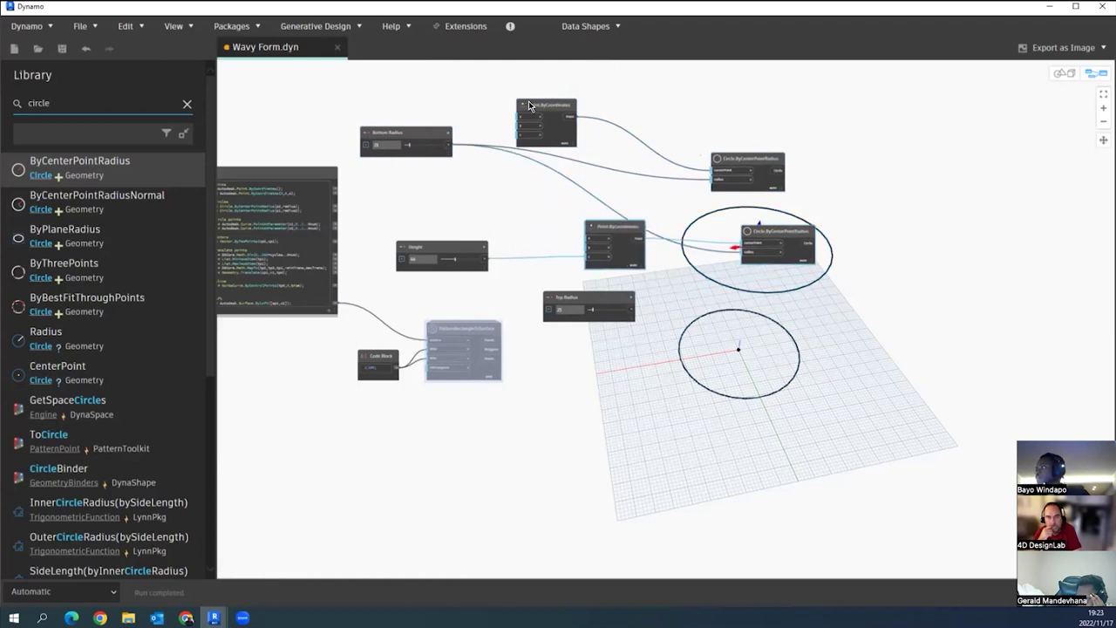
pyautogui.moveTo(529, 104); pyautogui.dragTo(579, 115)
# - Stack the Height and Top Radius sliders beneath Bottom Radius and group the three sliders
pyautogui.moveTo(456, 255); pyautogui.dragTo(427, 192)
pyautogui.moveTo(596, 306); pyautogui.dragTo(419, 249)
pyautogui.moveTo(415, 135); pyautogui.dragTo(421, 132)
pyautogui.moveTo(473, 95); pyautogui.dragTo(383, 309)
pyautogui.hotkey('ctrl', 'g')
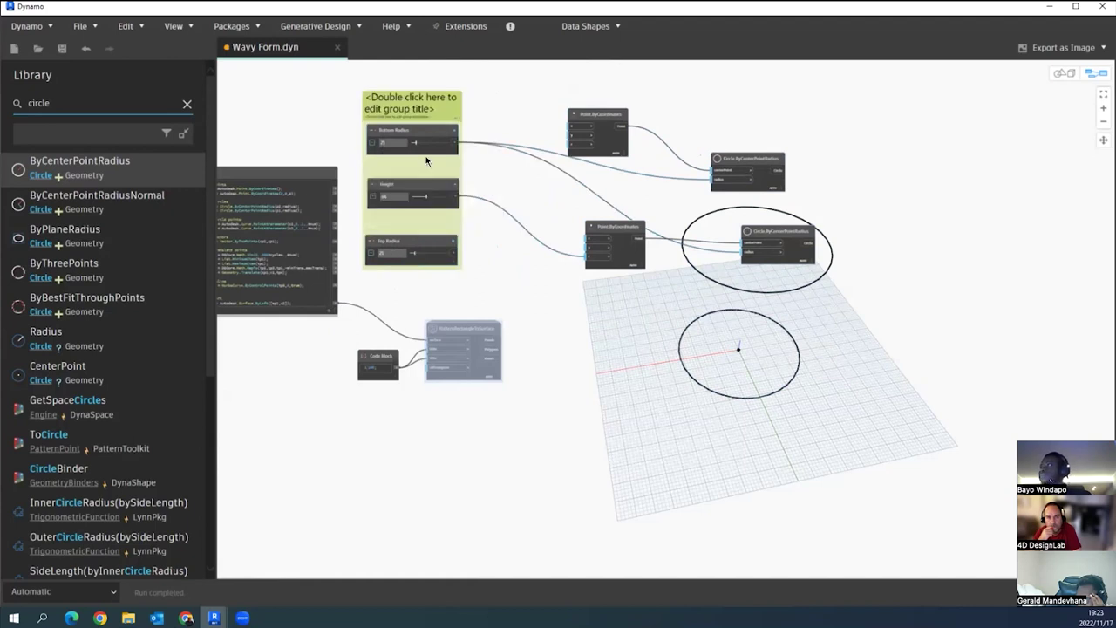
# - Title the slider group "Inputs"
pyautogui.doubleClick(407, 109)
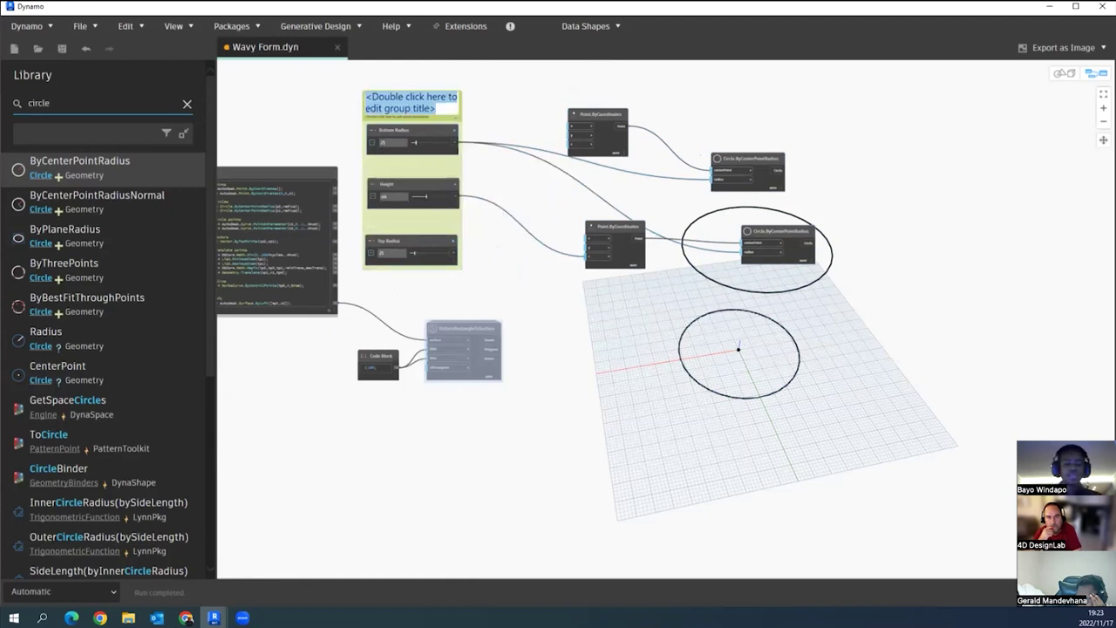
pyautogui.write('Inputs')
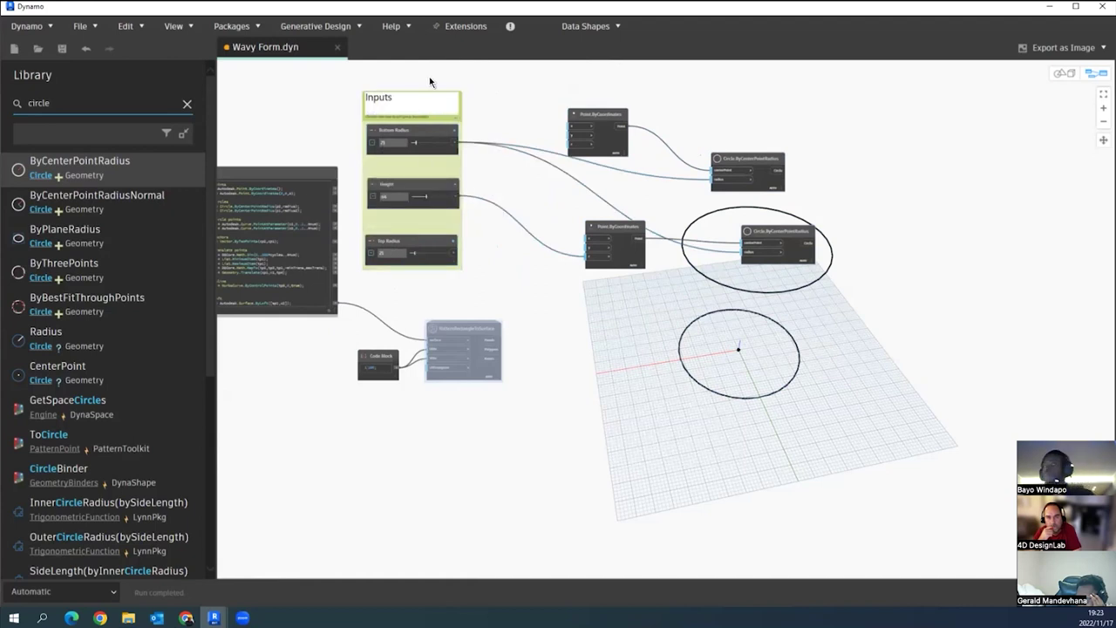
pyautogui.click(505, 84)
# - Clear the Inputs group's description placeholder and recolour the group grey
pyautogui.scroll(5, 410, 114)
pyautogui.doubleClick(398, 125)
pyautogui.scroll(2, 397, 122)
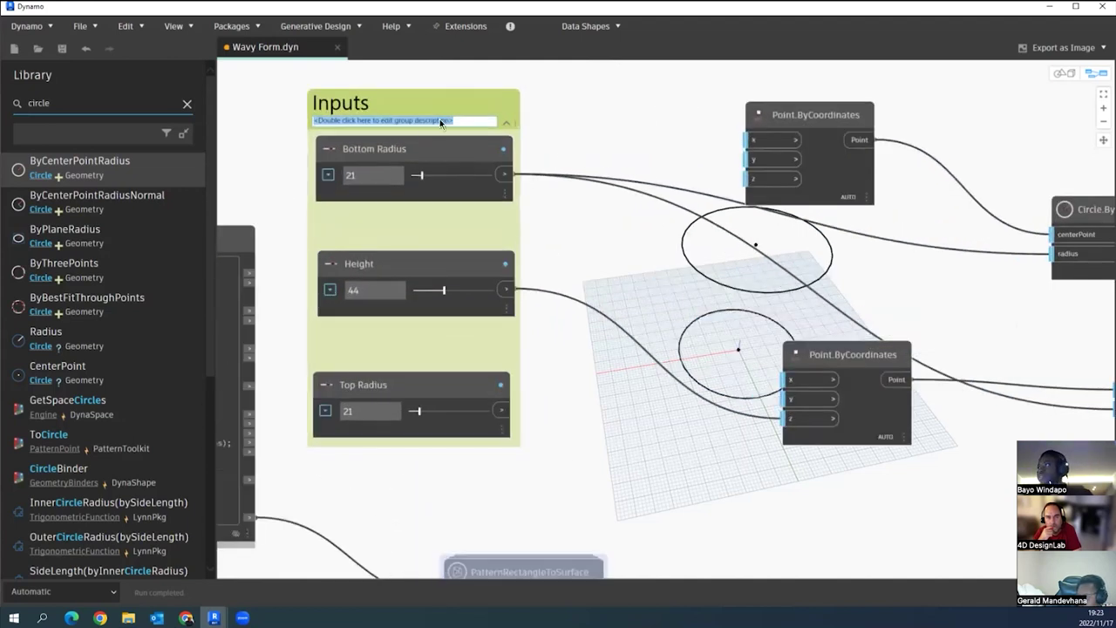
pyautogui.doubleClick(392, 120)
pyautogui.click(613, 99)
pyautogui.rightClick(407, 218)
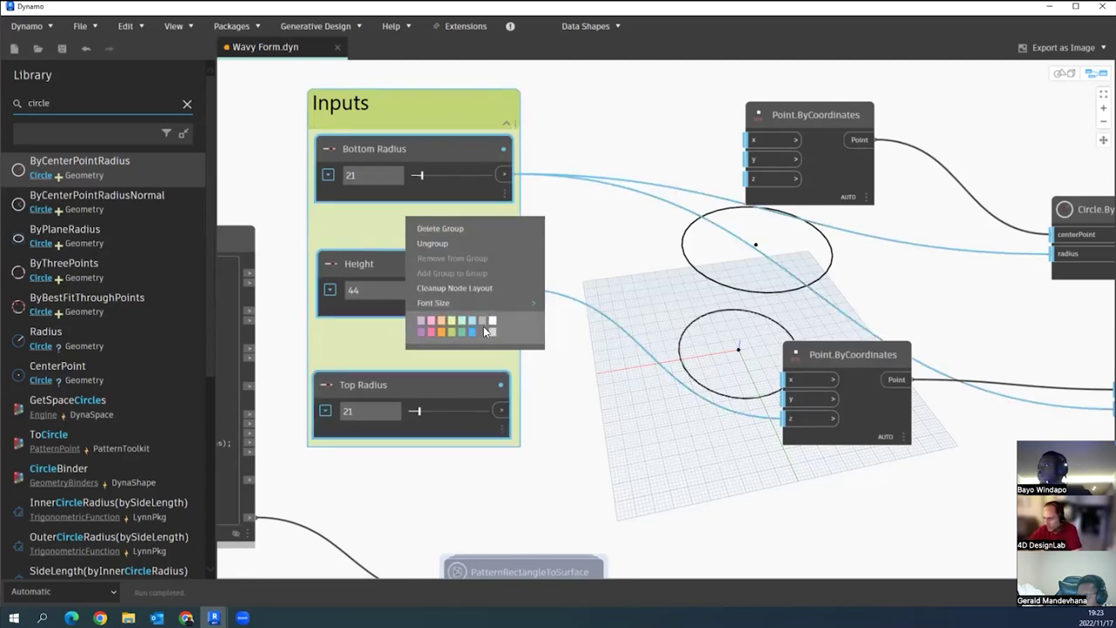
pyautogui.click(485, 331)
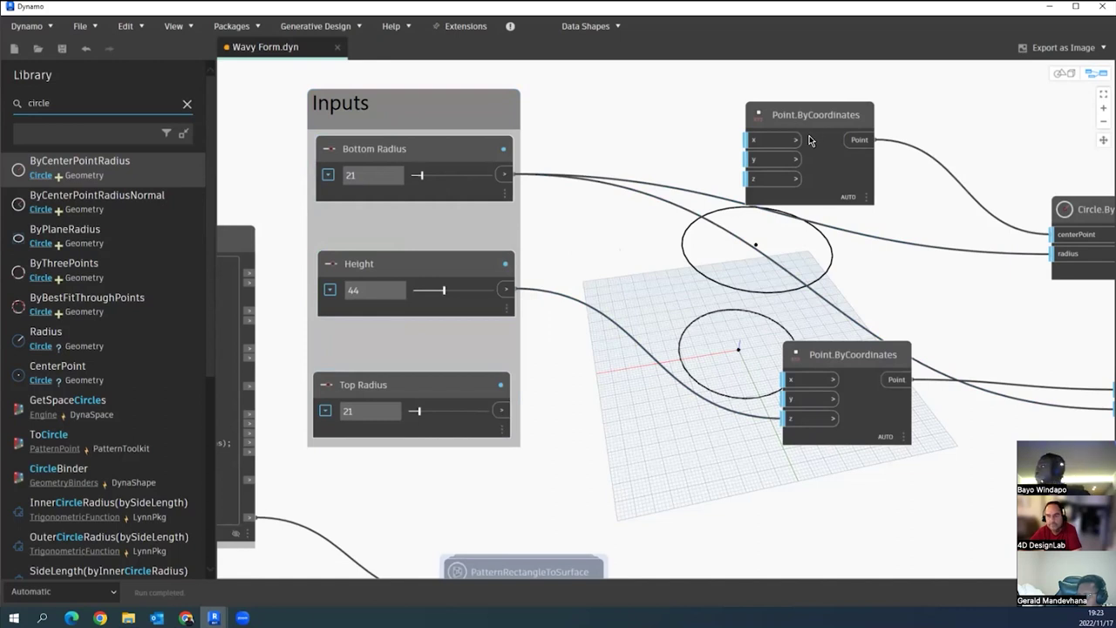
# - Connect the Top Radius slider to the lower circle node's radius input, replacing the Bottom Radius connection
pyautogui.scroll(-2, 773, 170)
pyautogui.scroll(-2, 662, 226)
pyautogui.moveTo(650, 164); pyautogui.dragTo(637, 114, button='middle')
pyautogui.scroll(1, 637, 114)
pyautogui.scroll(1, 597, 331)
pyautogui.moveTo(617, 113); pyautogui.dragTo(630, 113)
pyautogui.moveTo(451, 336); pyautogui.dragTo(530, 319, button='middle')
pyautogui.click(451, 334)
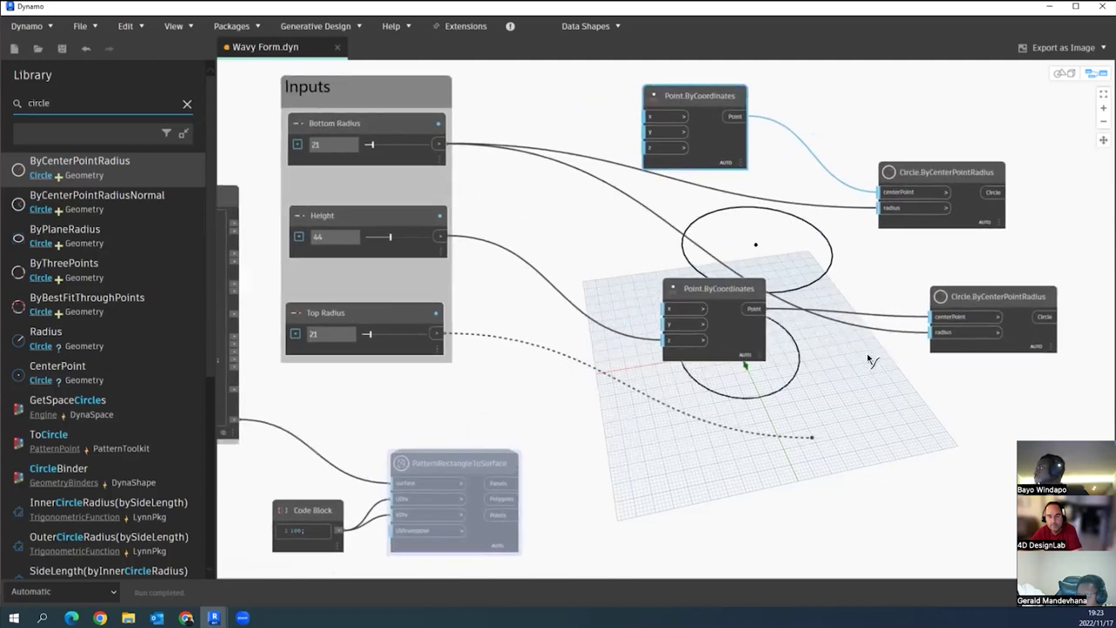
pyautogui.click(881, 329)
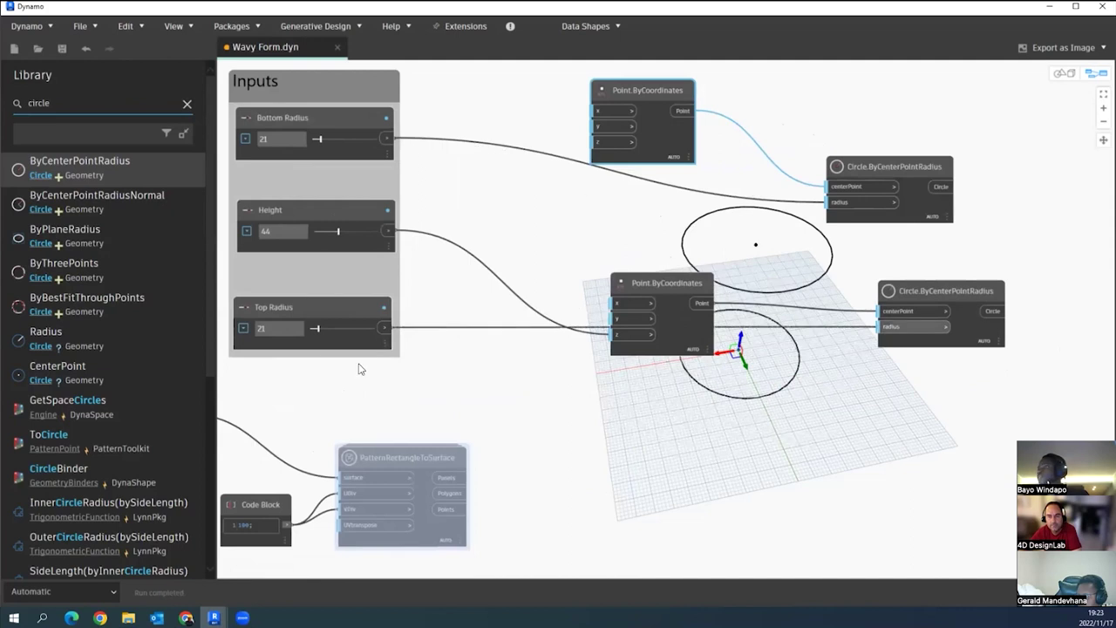
# - Set the Top Radius slider to 43 and move the lower circle node closer to its point node
pyautogui.moveTo(315, 329); pyautogui.dragTo(332, 328)
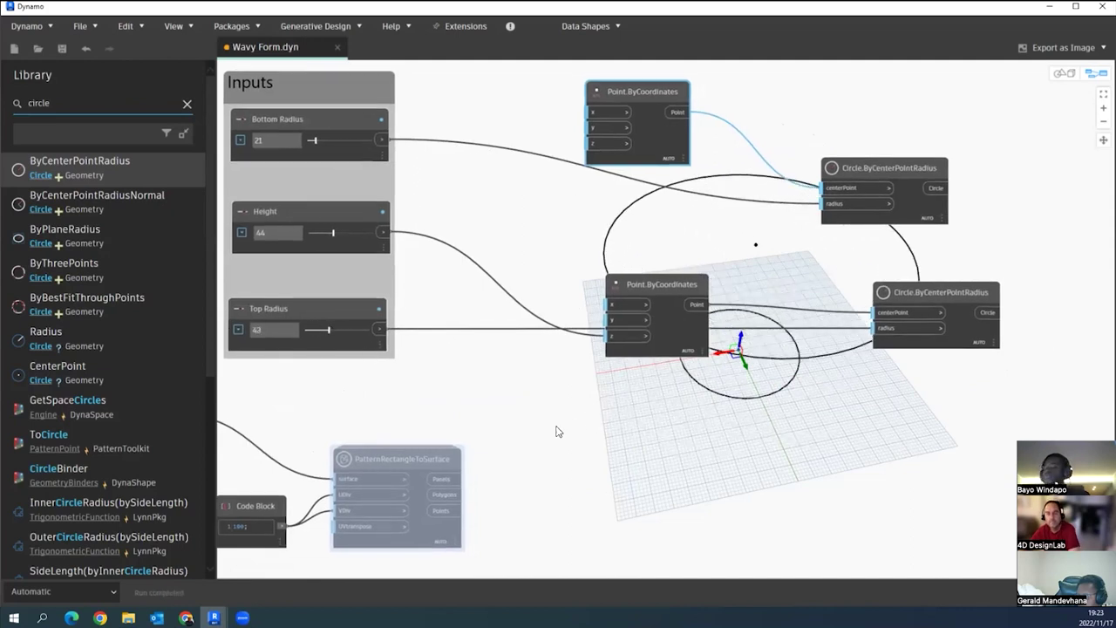
pyautogui.moveTo(882, 293); pyautogui.dragTo(836, 316, button='middle')
pyautogui.moveTo(835, 315); pyautogui.dragTo(786, 315)
# - Inspect the two circles in the 3D preview from above and in perspective, and return to the graph
pyautogui.click(978, 214)
pyautogui.hotkey('ctrl', 'b')
pyautogui.moveTo(962, 241); pyautogui.dragTo(978, 183, button='right')
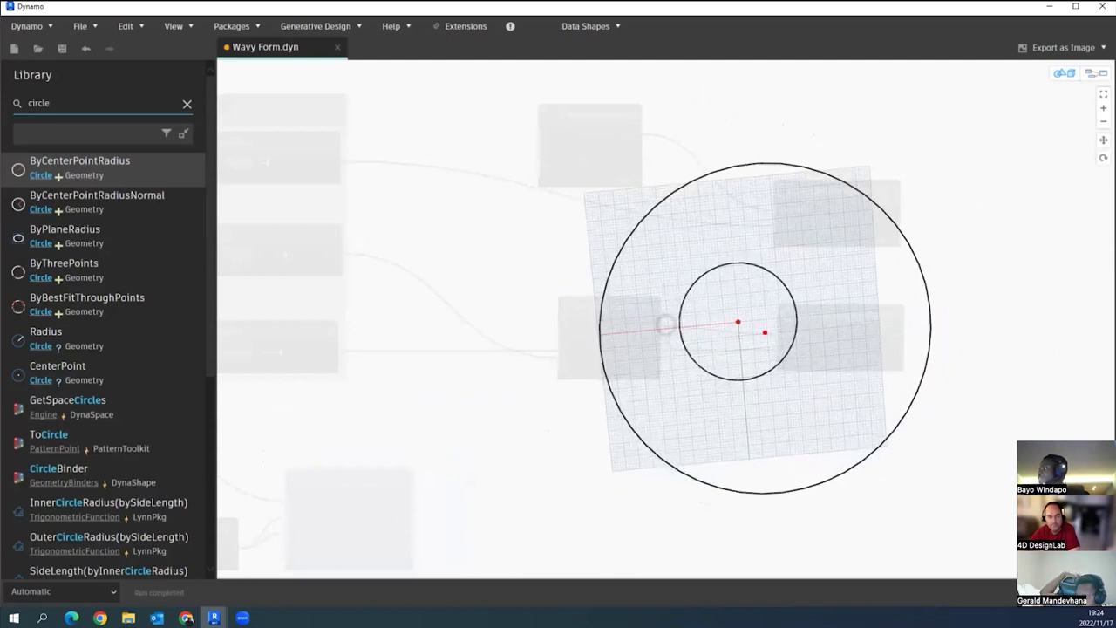
pyautogui.moveTo(743, 400); pyautogui.dragTo(630, 406, button='right')
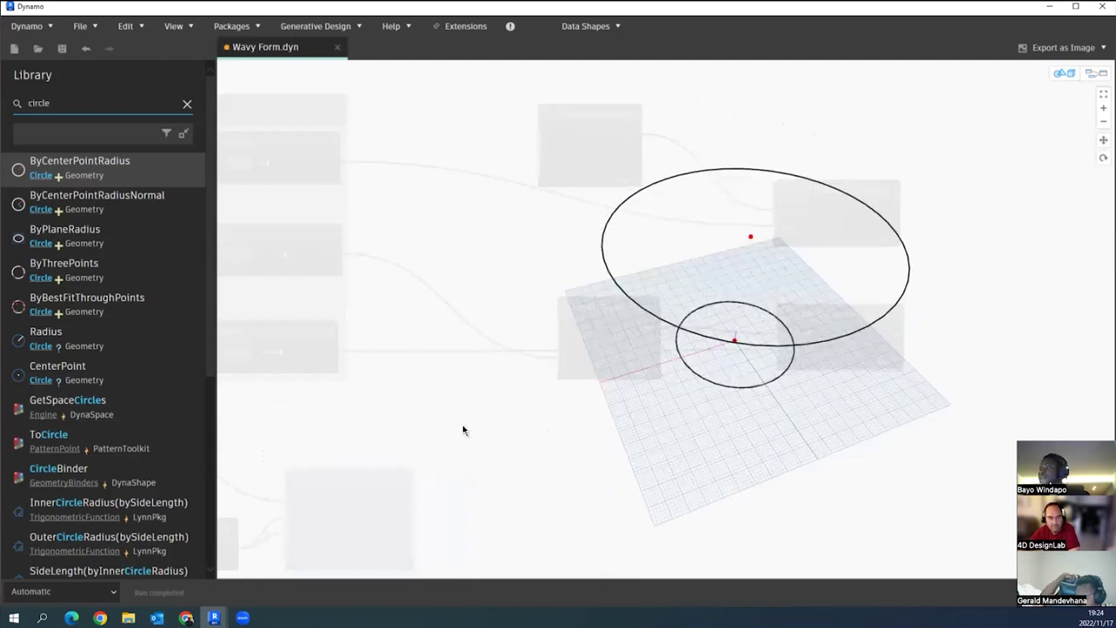
pyautogui.hotkey('ctrl', 'b')
# - Turn on the geometry preview of the Wavy Form Code Block and switch to the 3D view to compare it with the rebuilt circles
pyautogui.scroll(-3, 389, 291)
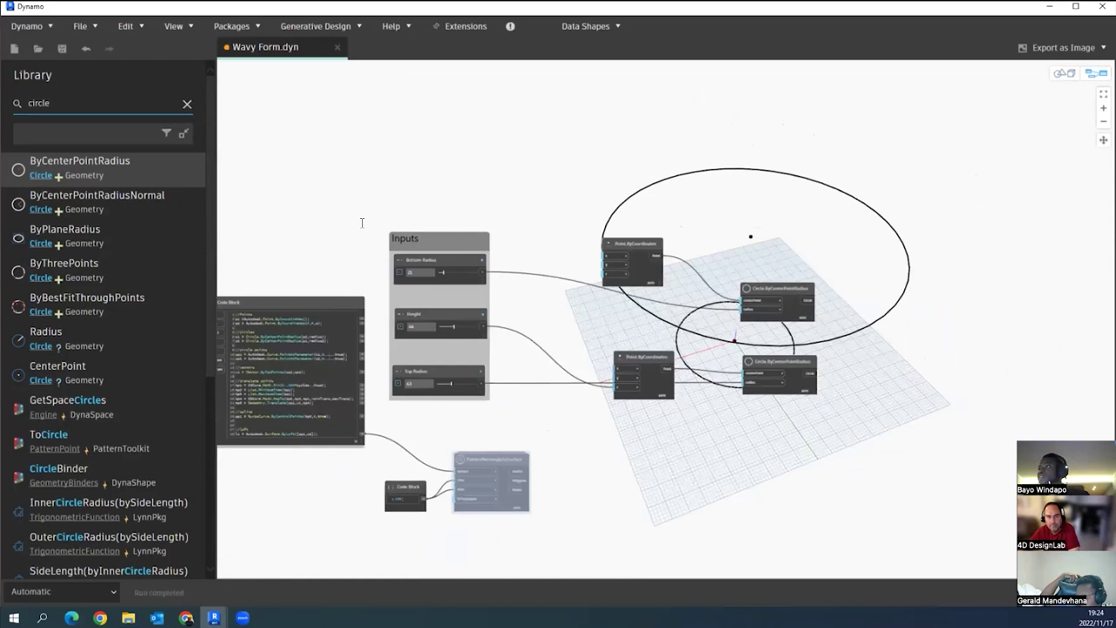
pyautogui.moveTo(244, 380); pyautogui.dragTo(344, 281, button='middle')
pyautogui.scroll(3, 344, 281)
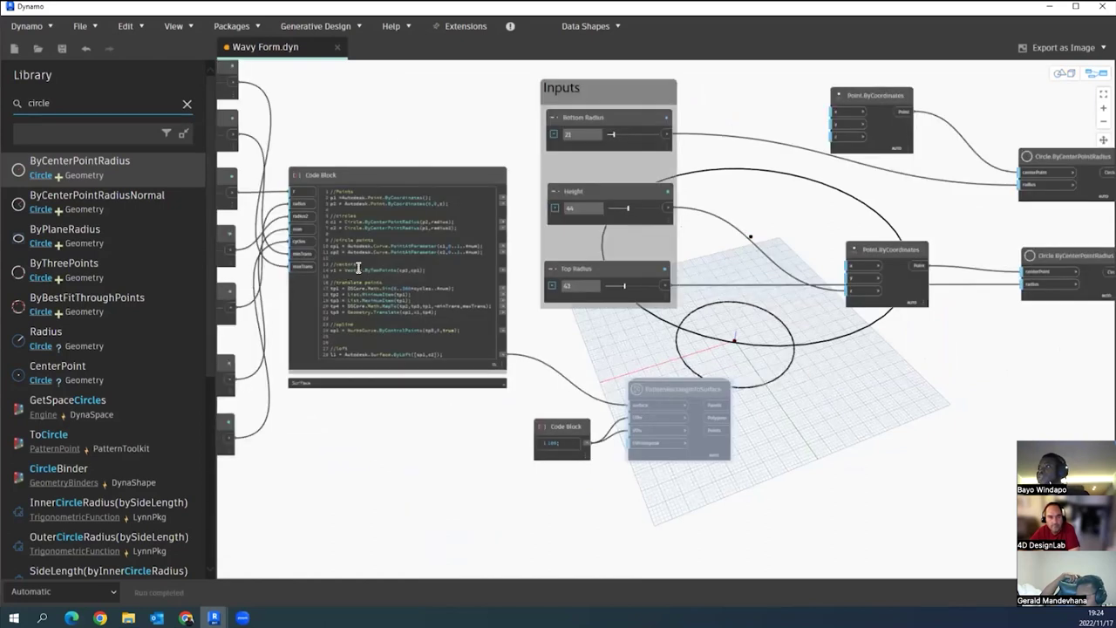
pyautogui.scroll(2, 438, 255)
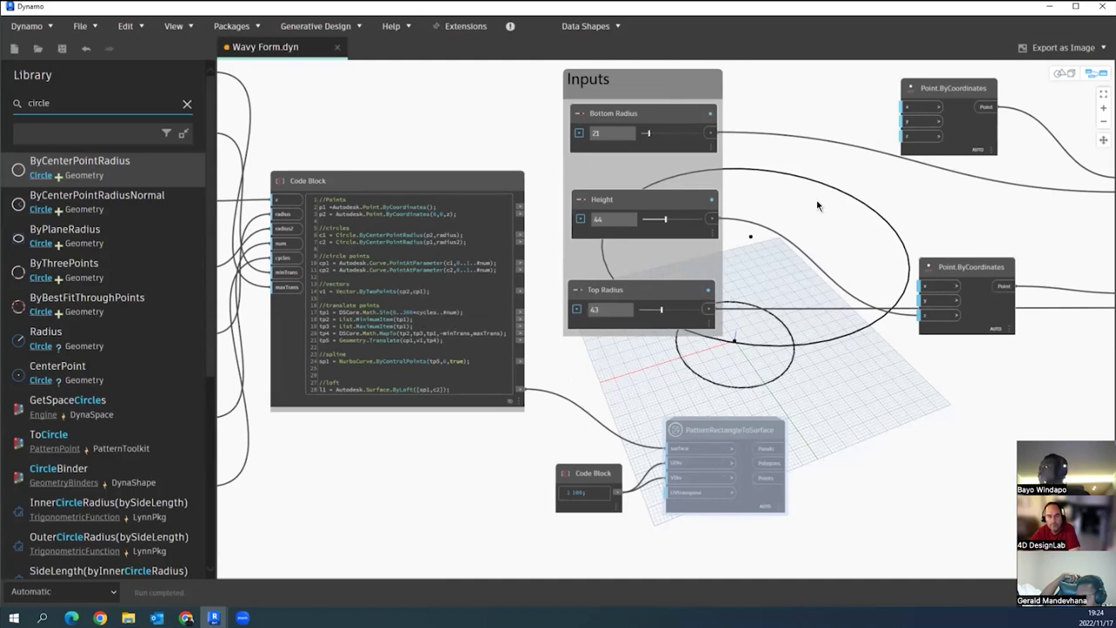
pyautogui.moveTo(470, 195)
pyautogui.rightClick(450, 193)
pyautogui.click(475, 235)
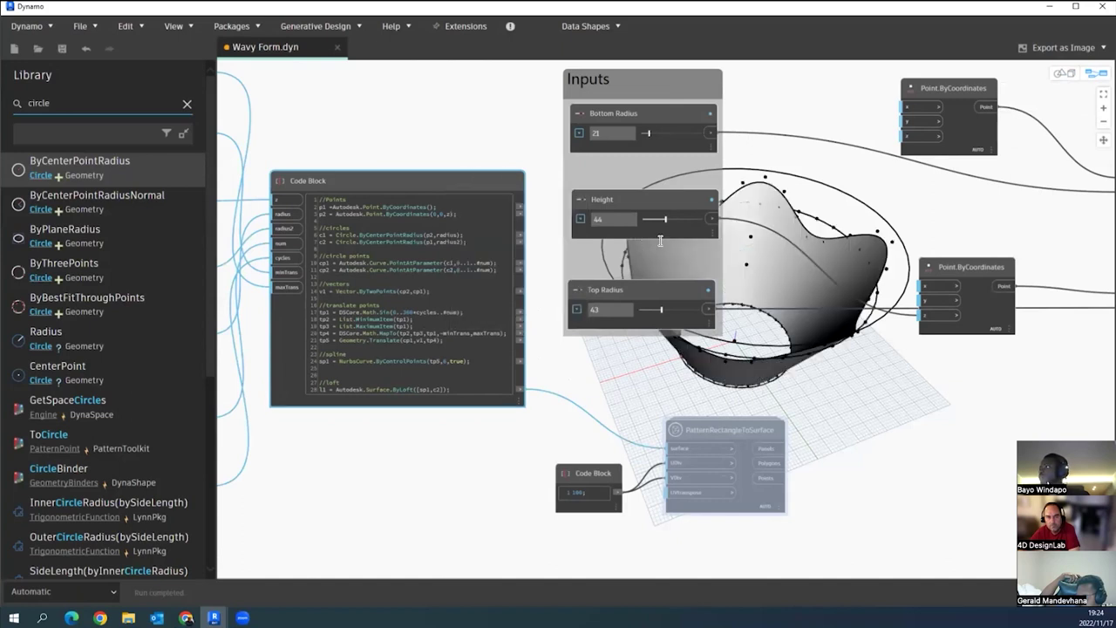
pyautogui.hotkey('ctrl', 'b')
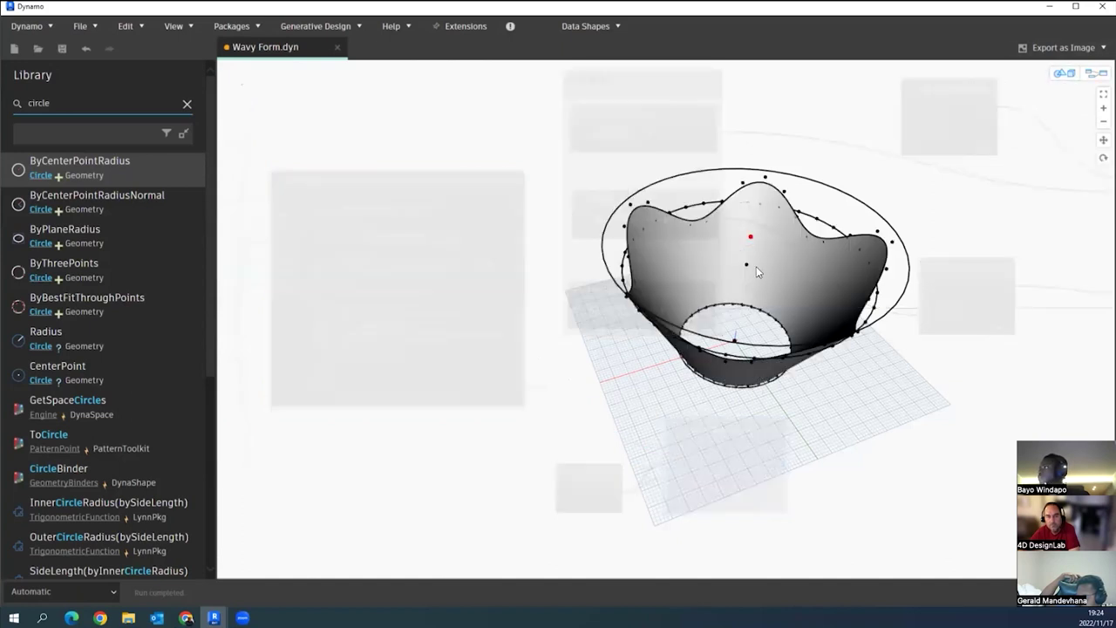
# - Examine the wavy lofted surface against the rebuilt circles in the 3D preview from above, the side and in perspective
pyautogui.scroll(2, 775, 277)
pyautogui.scroll(1, 552, 191)
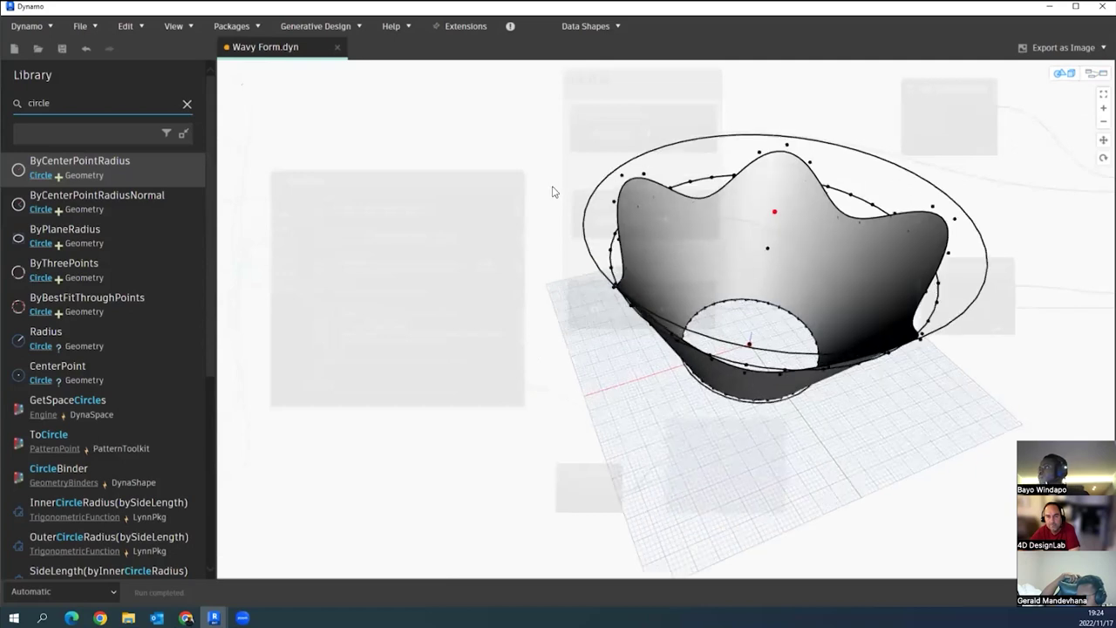
pyautogui.scroll(1, 527, 153)
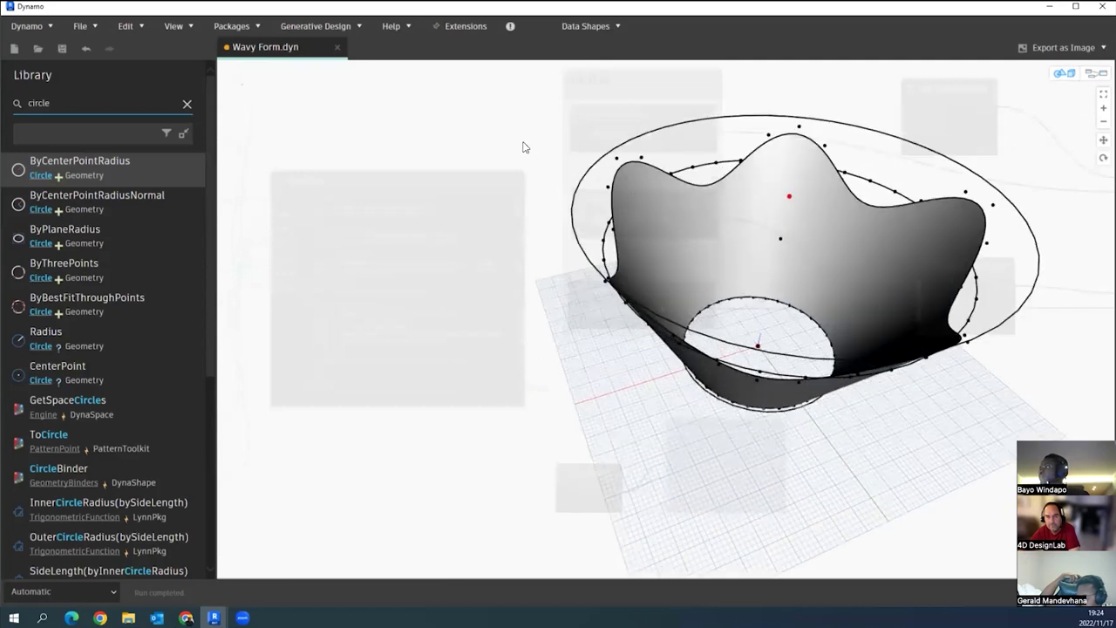
pyautogui.moveTo(957, 192); pyautogui.dragTo(915, 359, button='right')
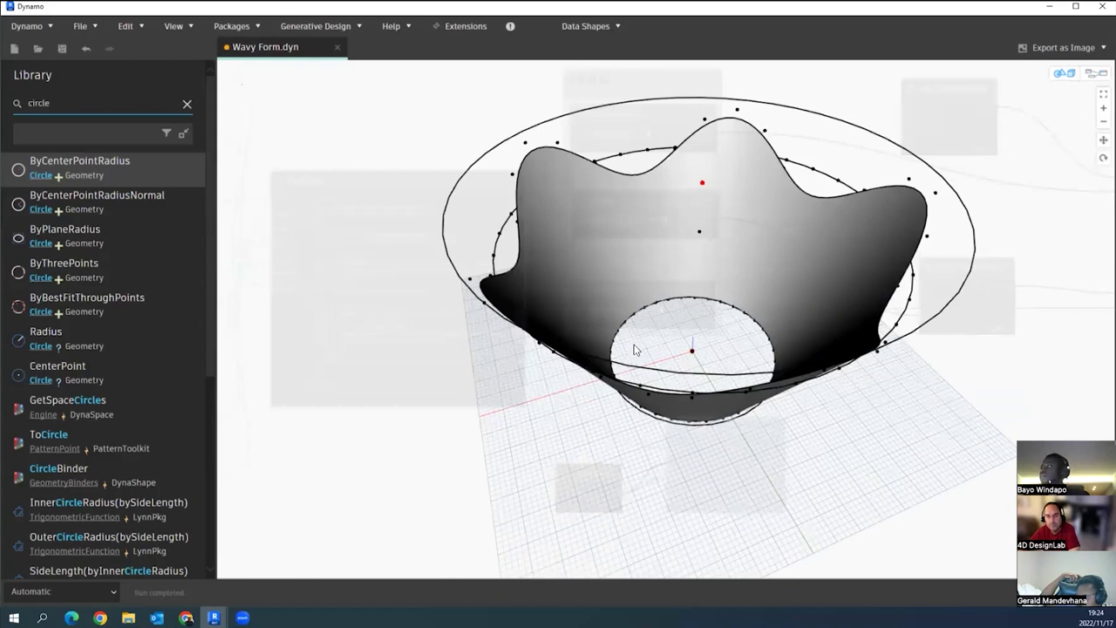
pyautogui.scroll(1, 634, 332)
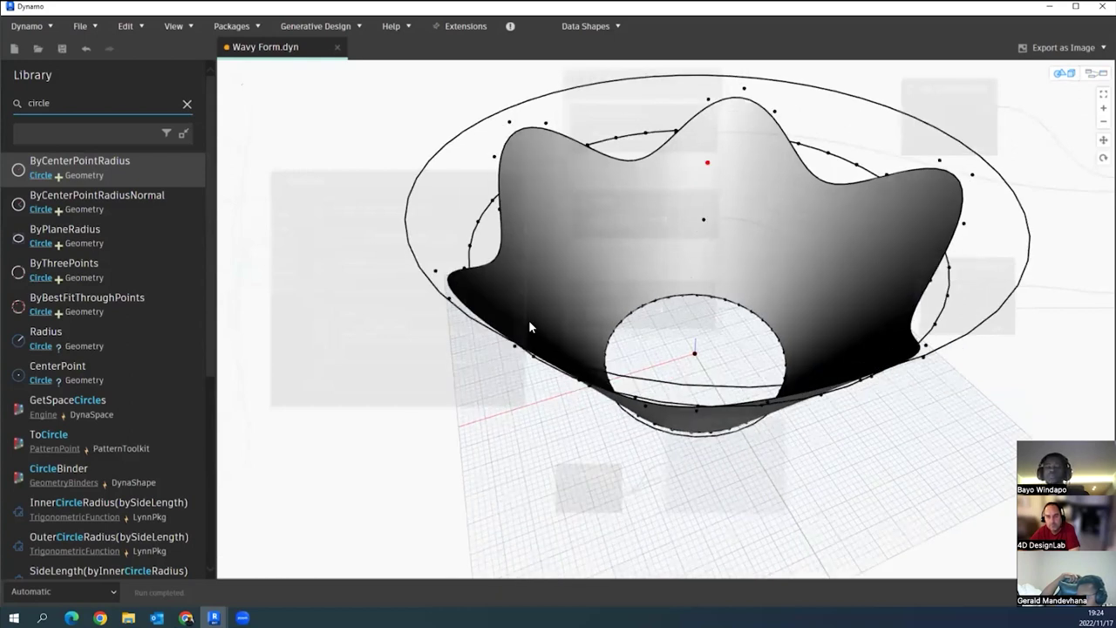
pyautogui.moveTo(480, 247); pyautogui.dragTo(469, 225, button='right')
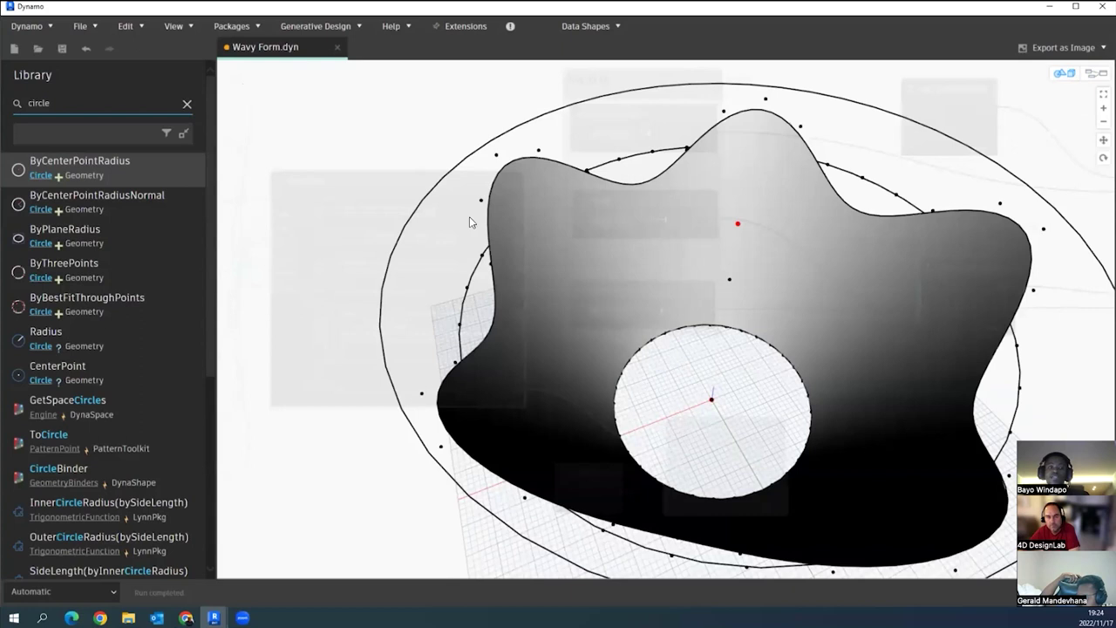
pyautogui.moveTo(473, 222); pyautogui.dragTo(703, 349, button='right')
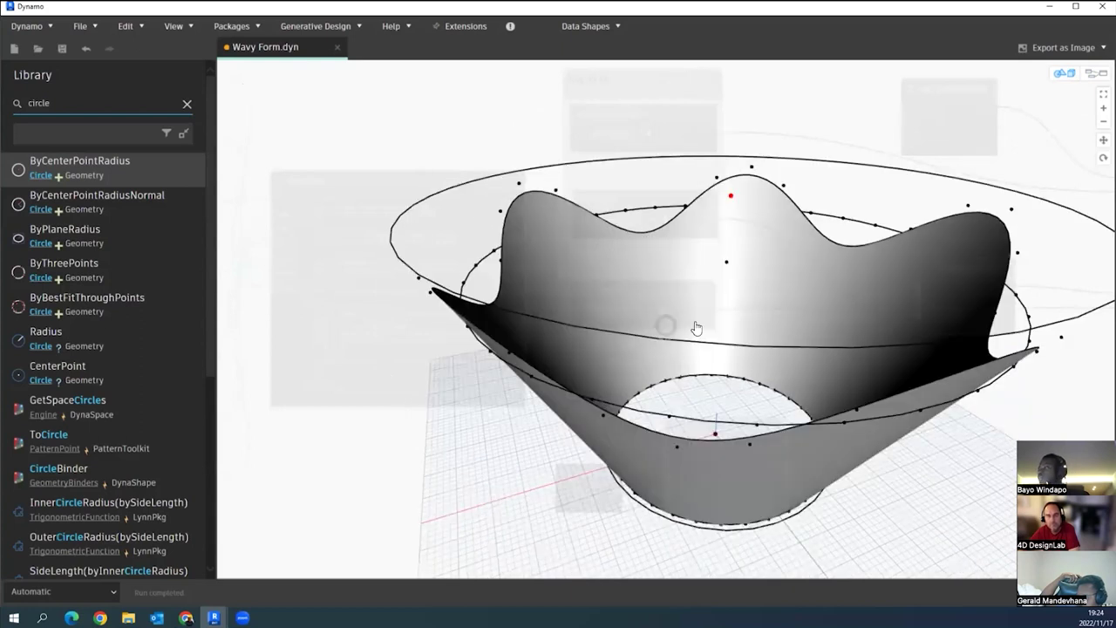
pyautogui.moveTo(492, 304); pyautogui.dragTo(469, 260, button='middle')
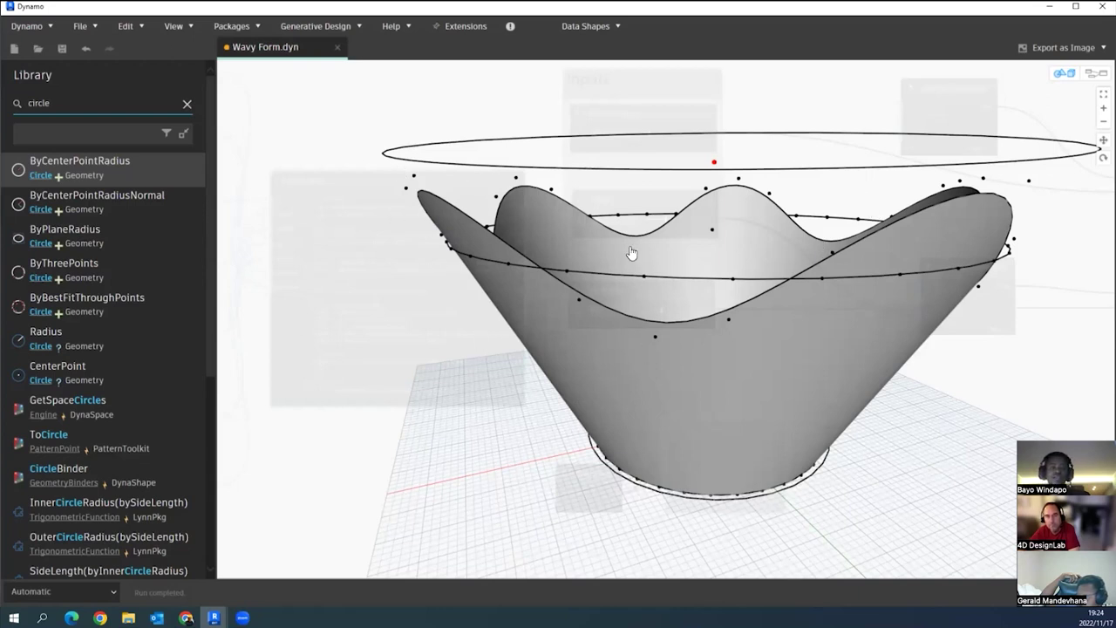
pyautogui.moveTo(638, 237); pyautogui.dragTo(511, 228, button='right')
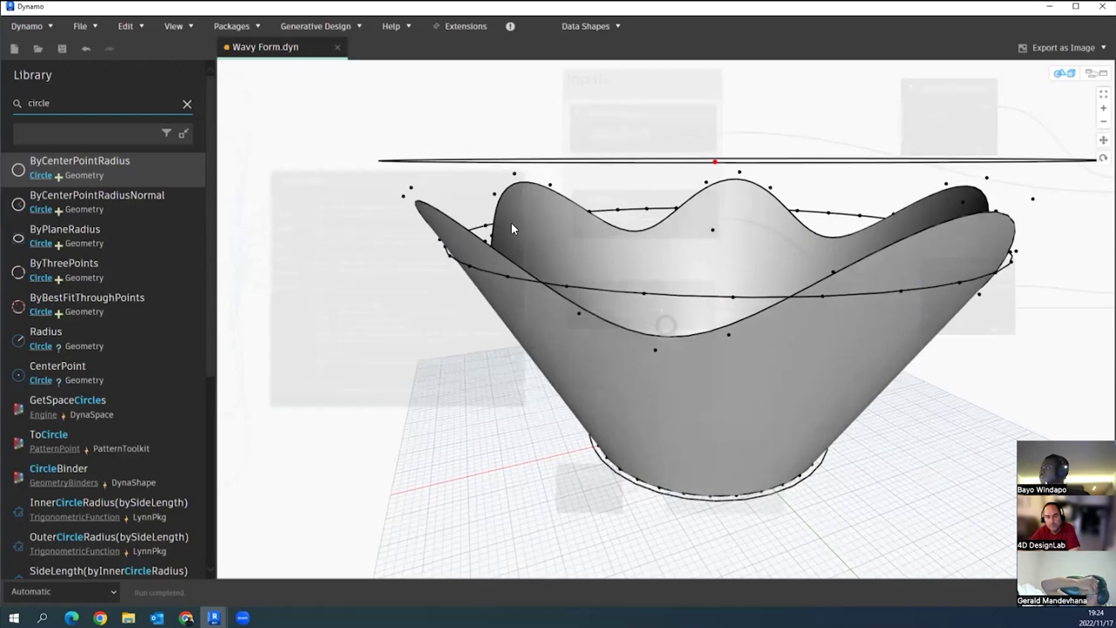
pyautogui.moveTo(818, 157); pyautogui.dragTo(817, 167, button='right')
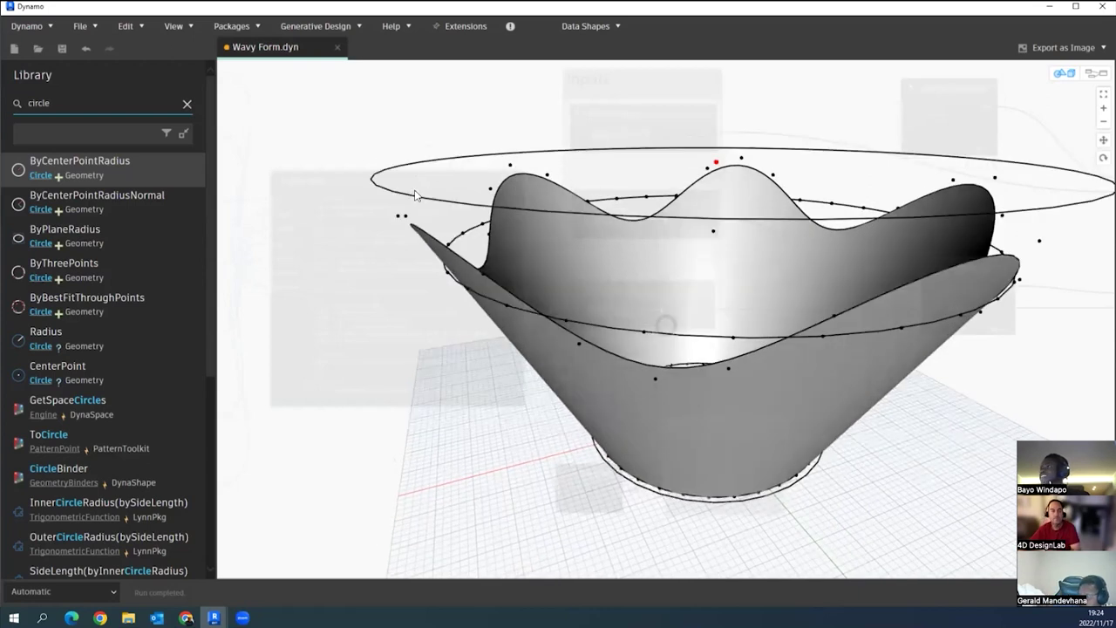
pyautogui.moveTo(428, 177); pyautogui.dragTo(446, 237, button='right')
pyautogui.scroll(-1, 886, 379)
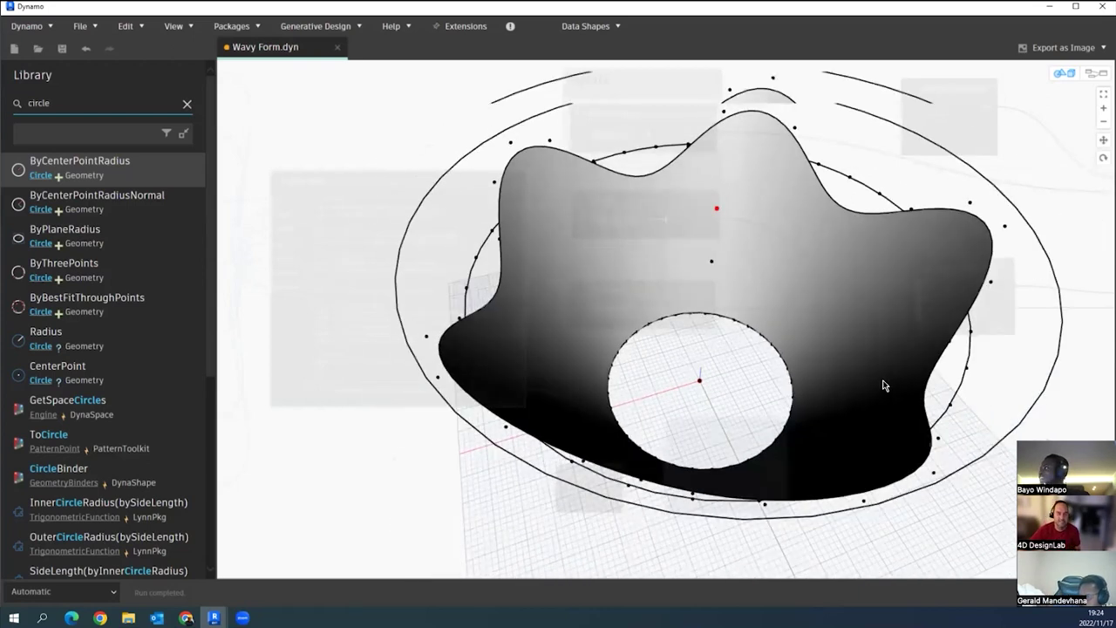
pyautogui.scroll(-3, 754, 382)
# - Return to the graph and turn off the geometry preview of the Wavy Form Code Block
pyautogui.hotkey('ctrl', 'b')
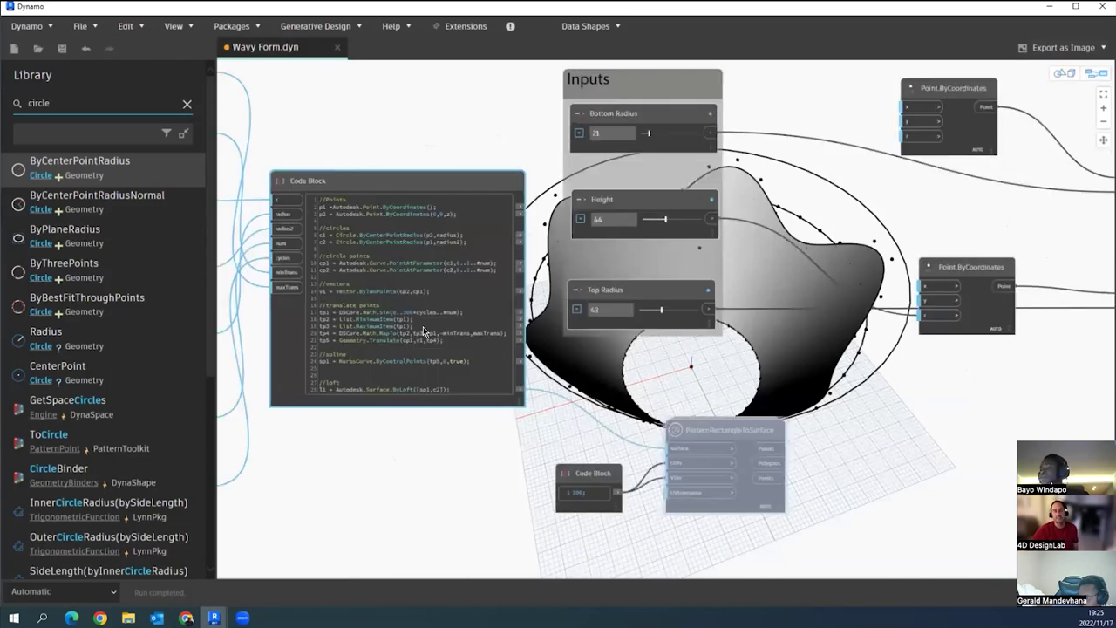
pyautogui.scroll(-2, 557, 381)
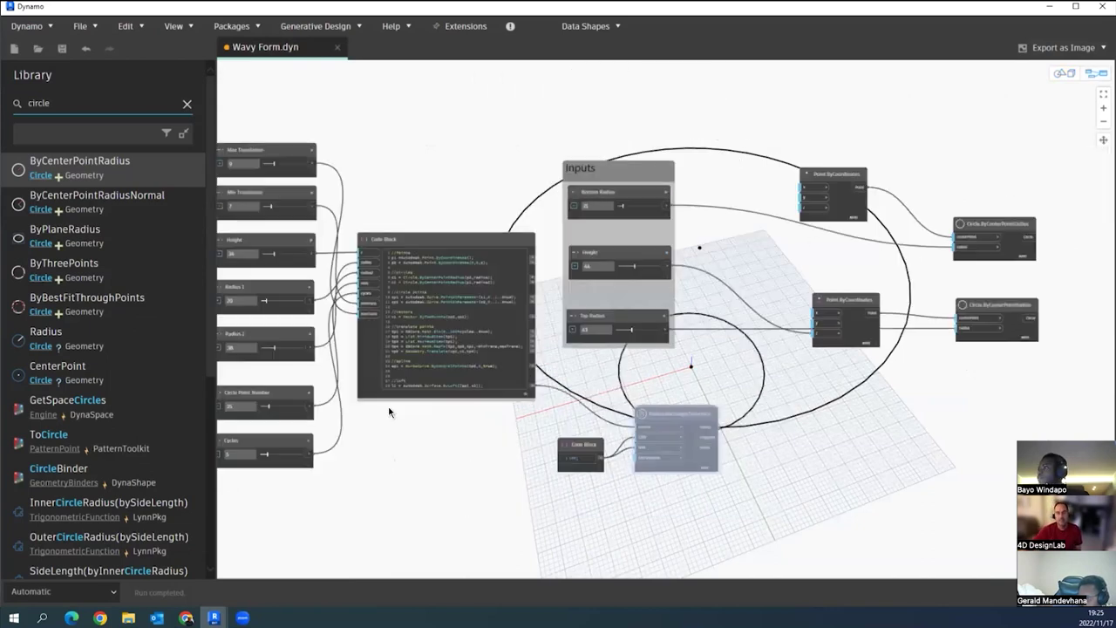
pyautogui.moveTo(436, 384); pyautogui.dragTo(365, 444, button='middle')
pyautogui.moveTo(299, 229); pyautogui.dragTo(365, 335, button='middle')
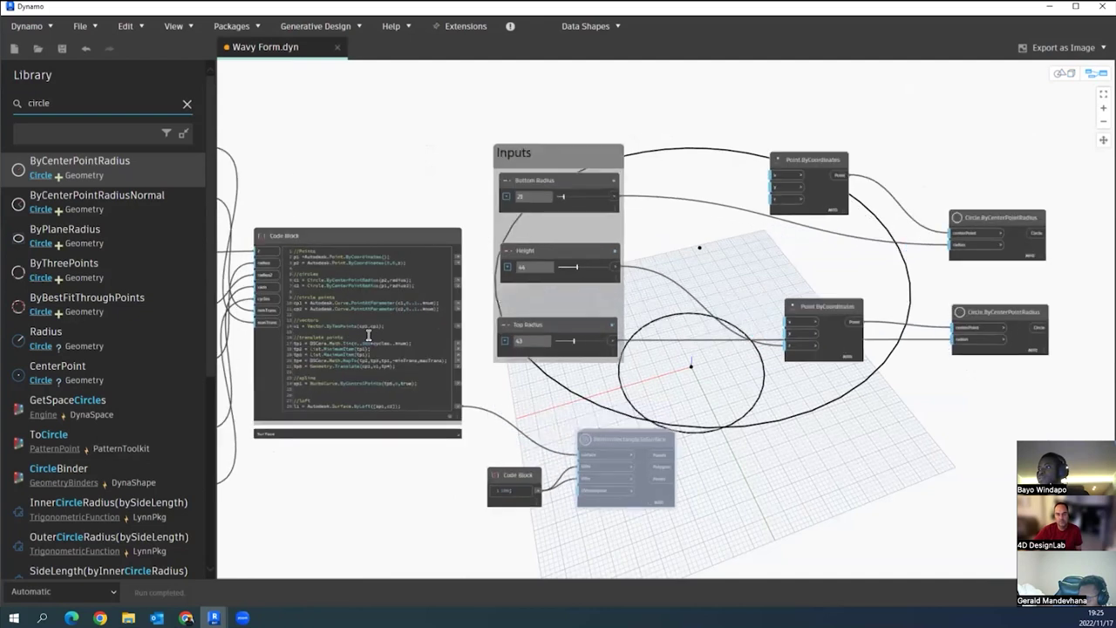
pyautogui.scroll(2, 378, 333)
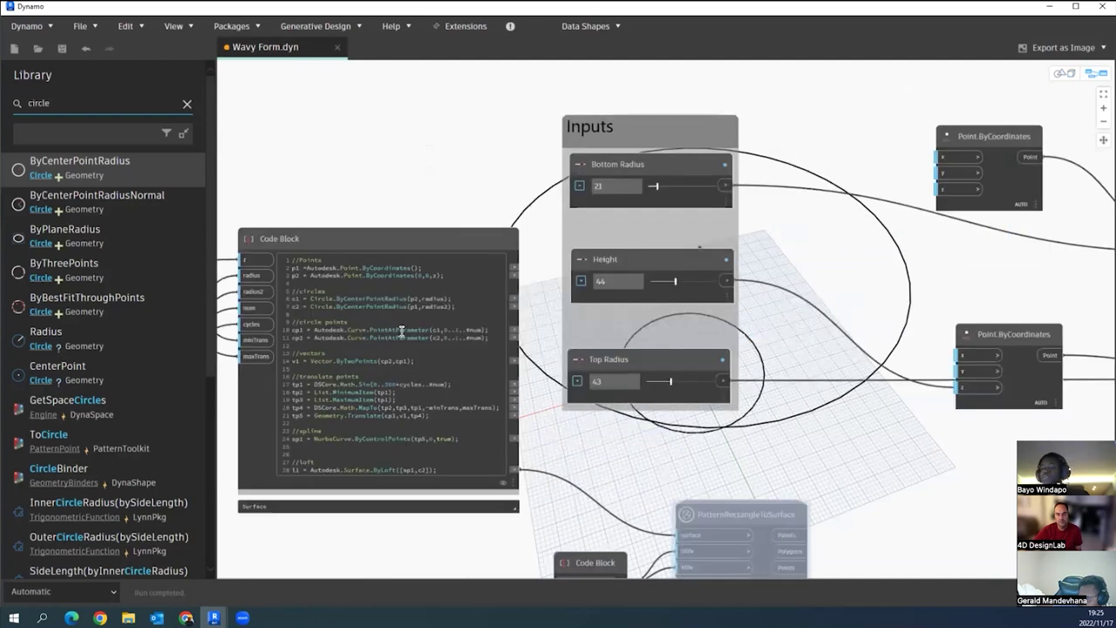
# - Search the library for curve.point and place a Curve.PointAtParameter node beside the upper circle node
pyautogui.click(84, 107)
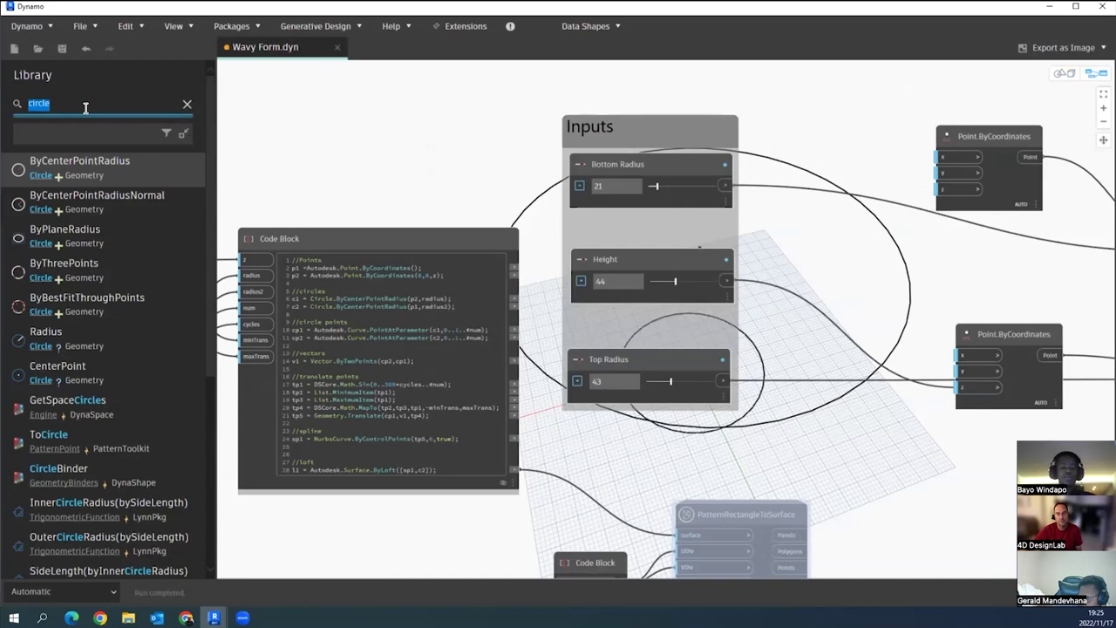
pyautogui.write('cu')
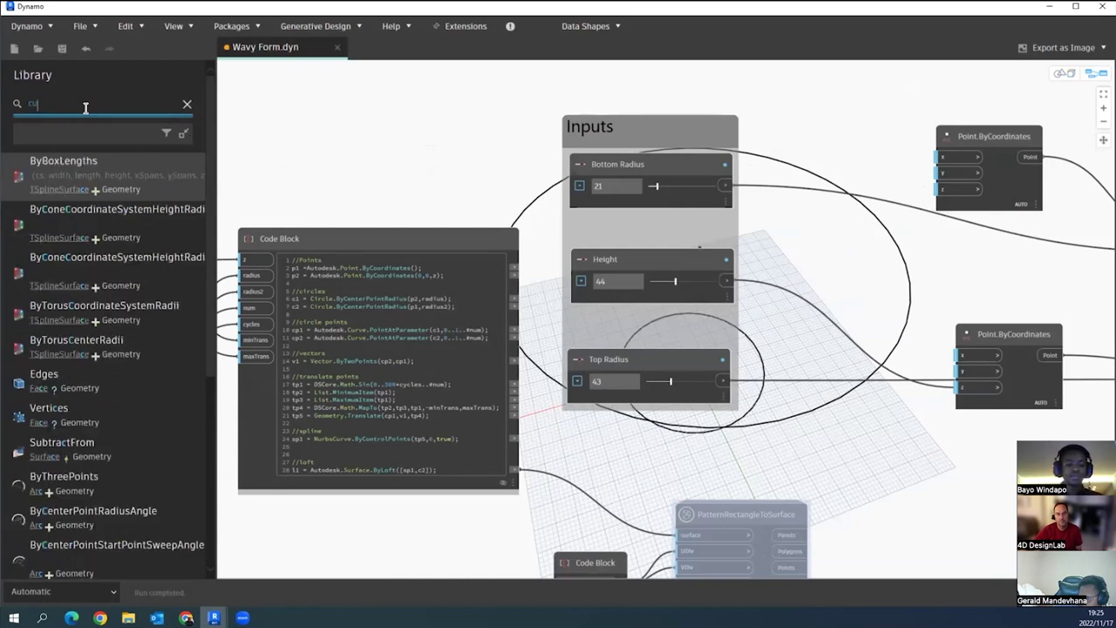
pyautogui.write('rve.point')
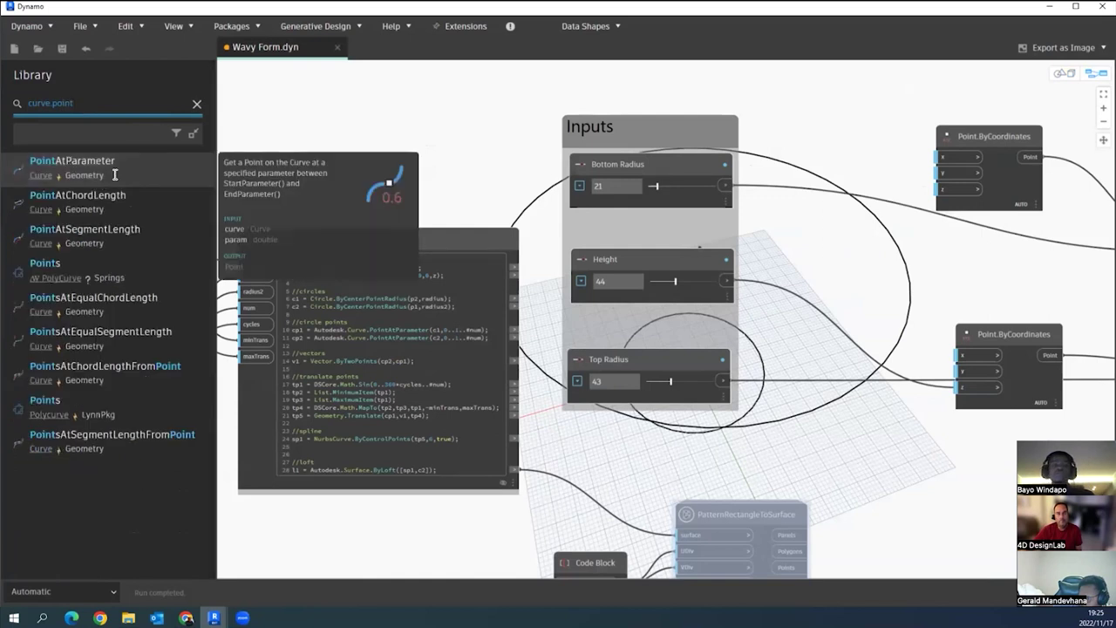
pyautogui.click(114, 175)
pyautogui.moveTo(563, 304); pyautogui.dragTo(490, 297, button='middle')
pyautogui.moveTo(425, 232); pyautogui.dragTo(979, 408)
pyautogui.moveTo(979, 408); pyautogui.dragTo(488, 382, button='middle')
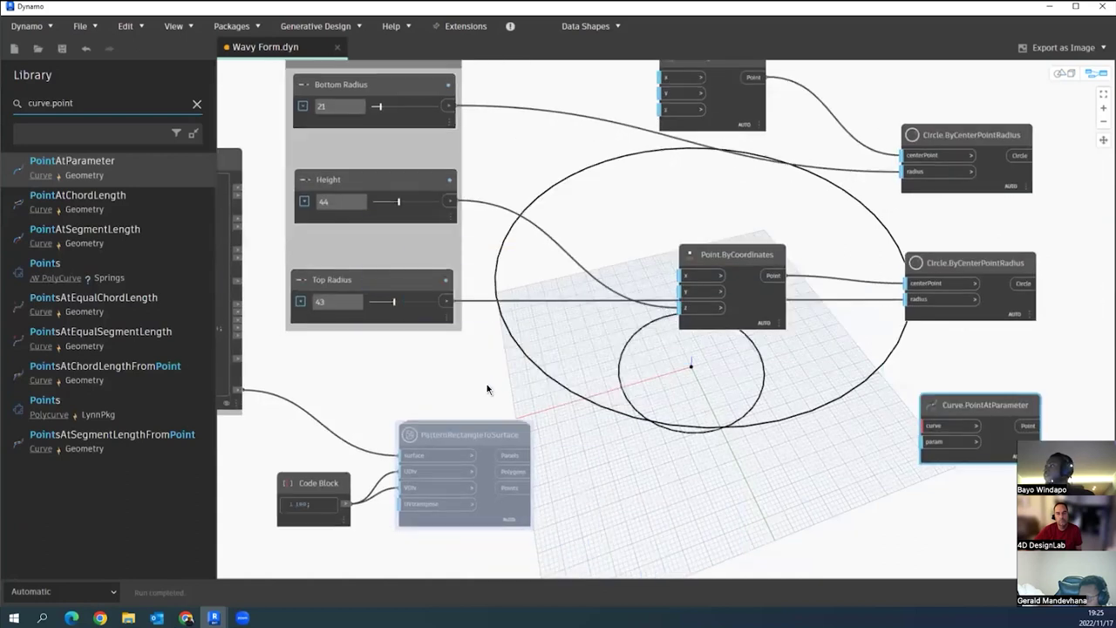
pyautogui.moveTo(509, 376); pyautogui.dragTo(684, 106)
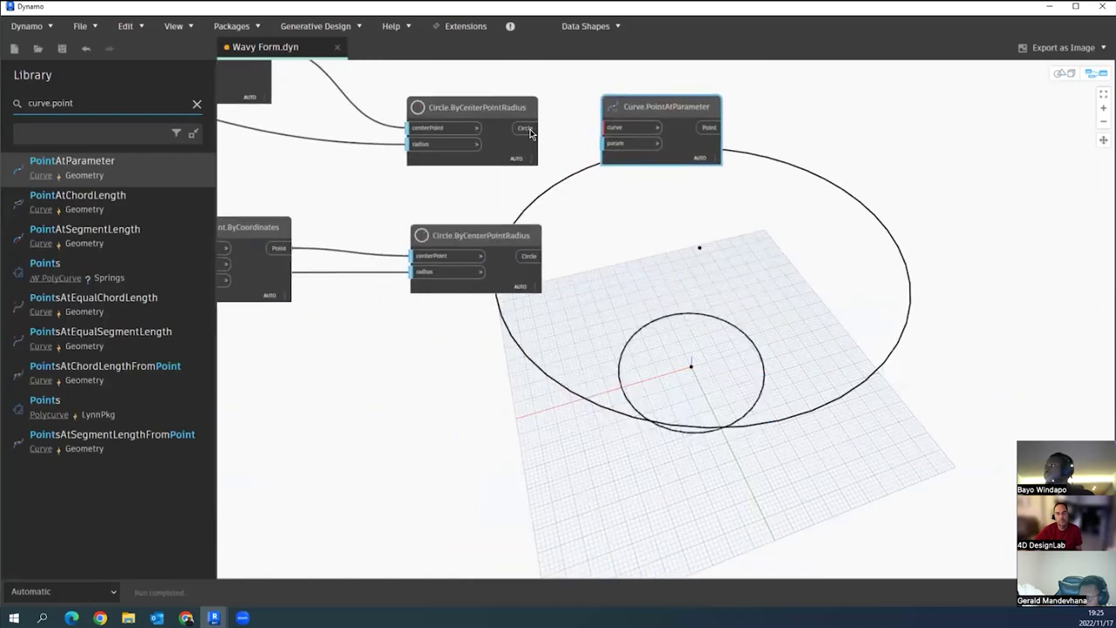
# - Connect the upper circle node's output to the curve input of Curve.PointAtParameter and space the node slightly farther away
pyautogui.moveTo(528, 129); pyautogui.dragTo(607, 127)
pyautogui.moveTo(639, 108); pyautogui.dragTo(655, 108)
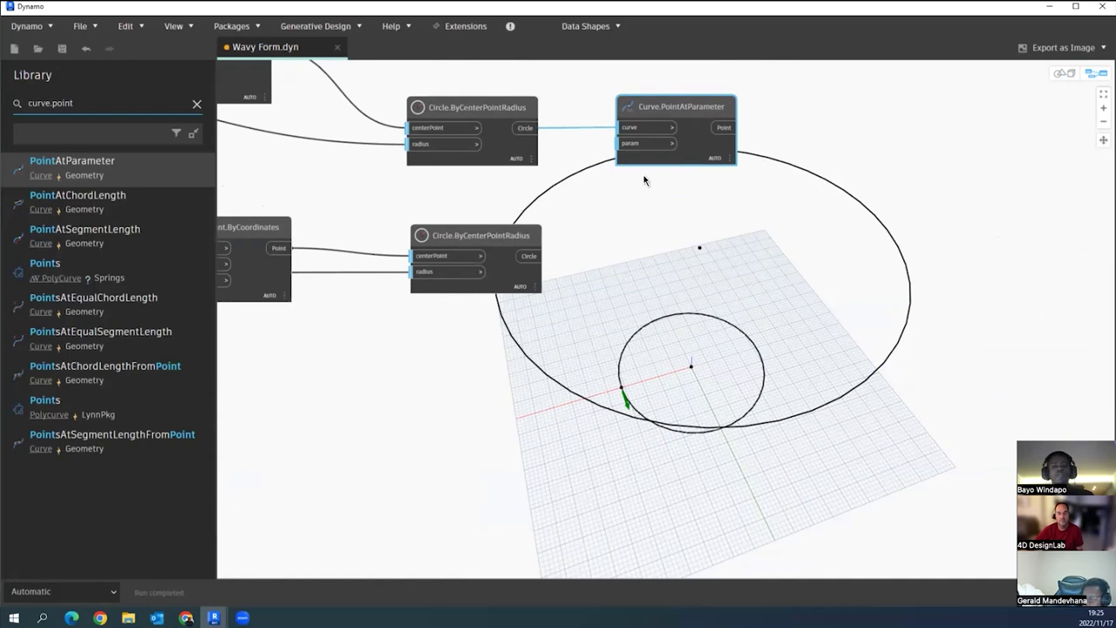
pyautogui.moveTo(657, 198); pyautogui.dragTo(667, 228, button='middle')
pyautogui.moveTo(663, 137); pyautogui.dragTo(674, 138)
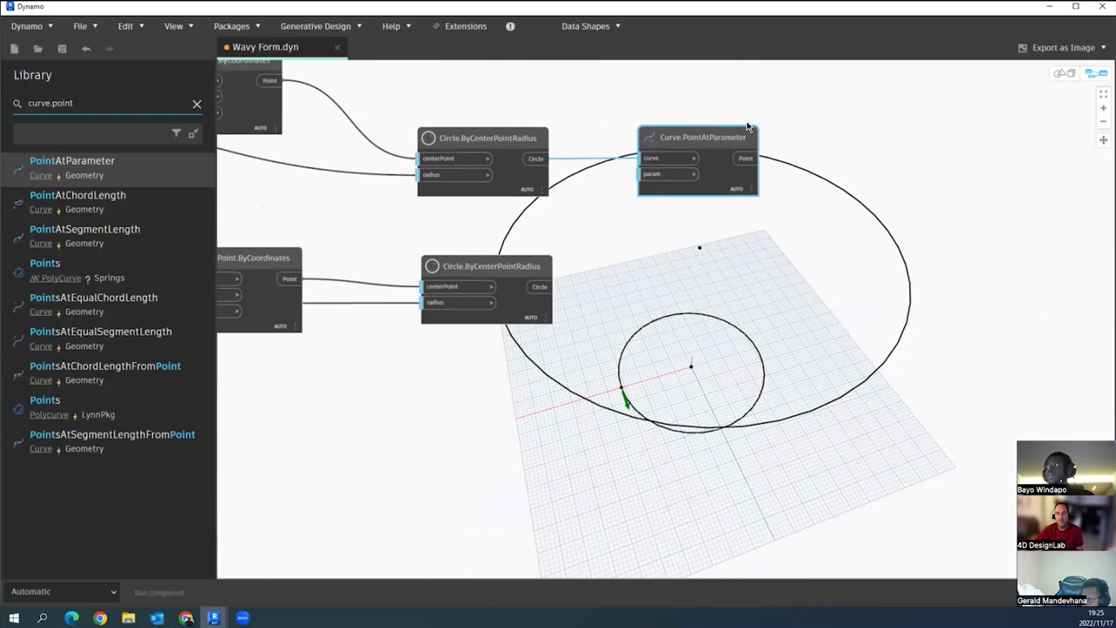
pyautogui.moveTo(649, 171)
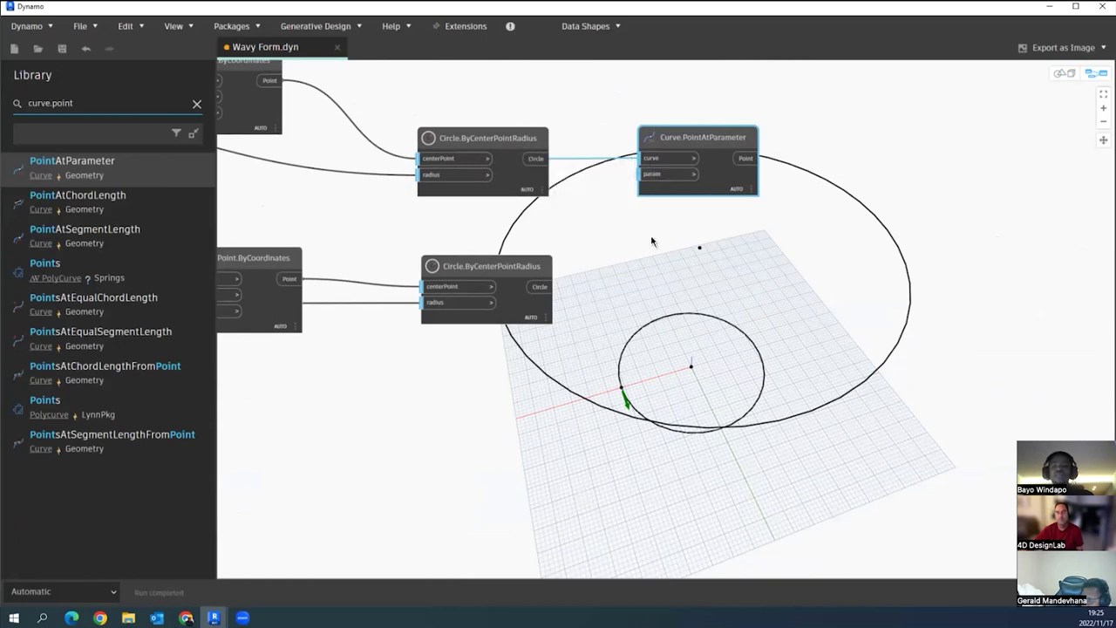
pyautogui.scroll(1, 582, 220)
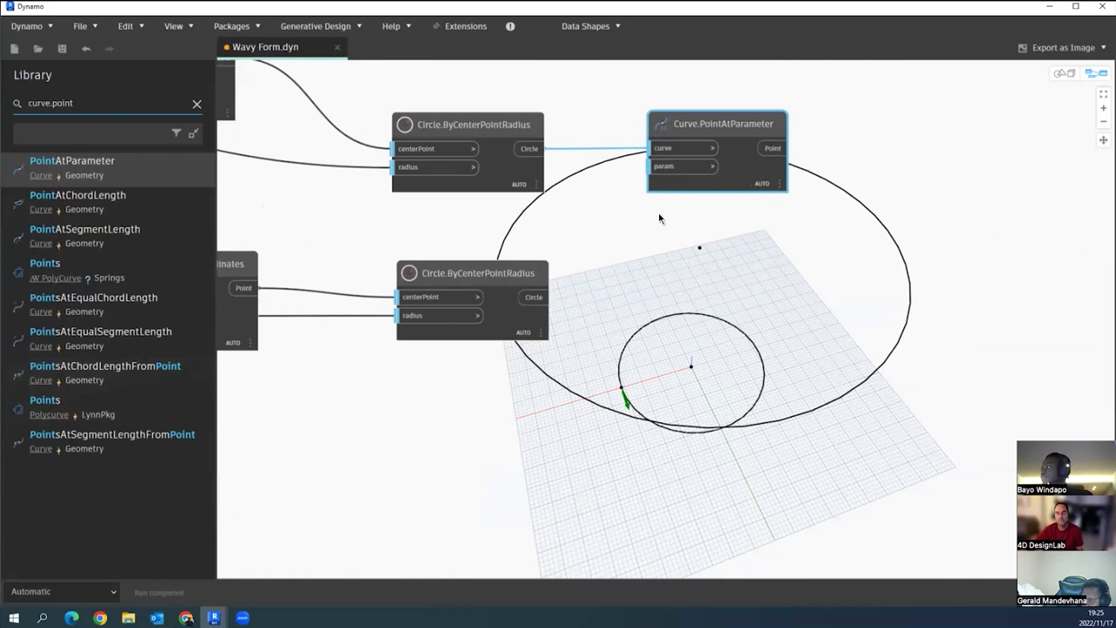
pyautogui.moveTo(701, 120); pyautogui.dragTo(690, 149, button='middle')
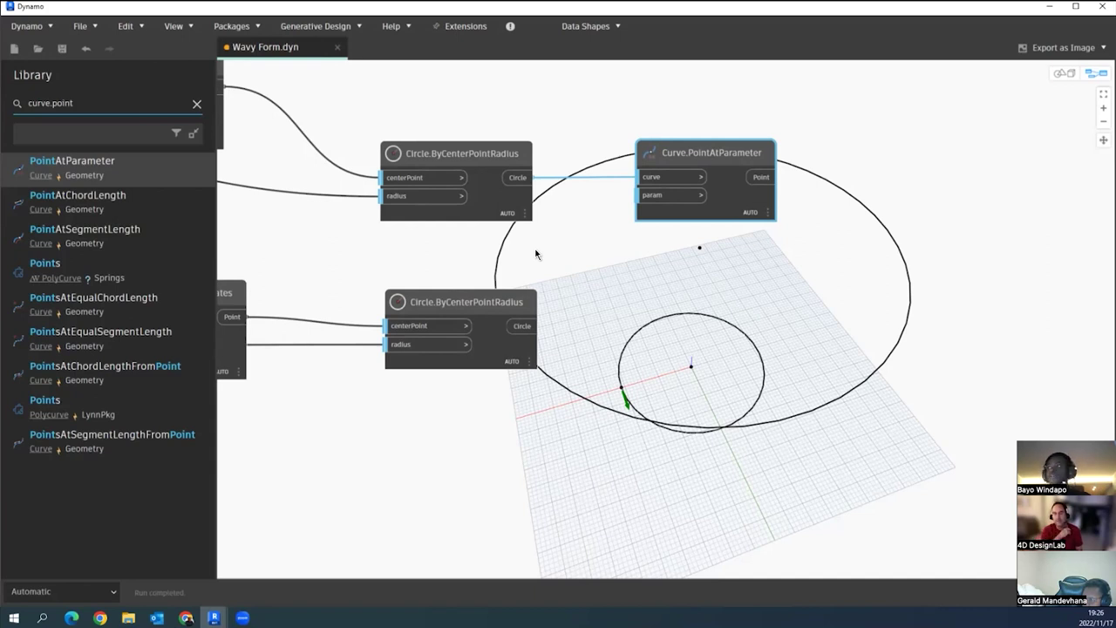
pyautogui.moveTo(732, 158); pyautogui.dragTo(738, 157)
pyautogui.moveTo(738, 154)
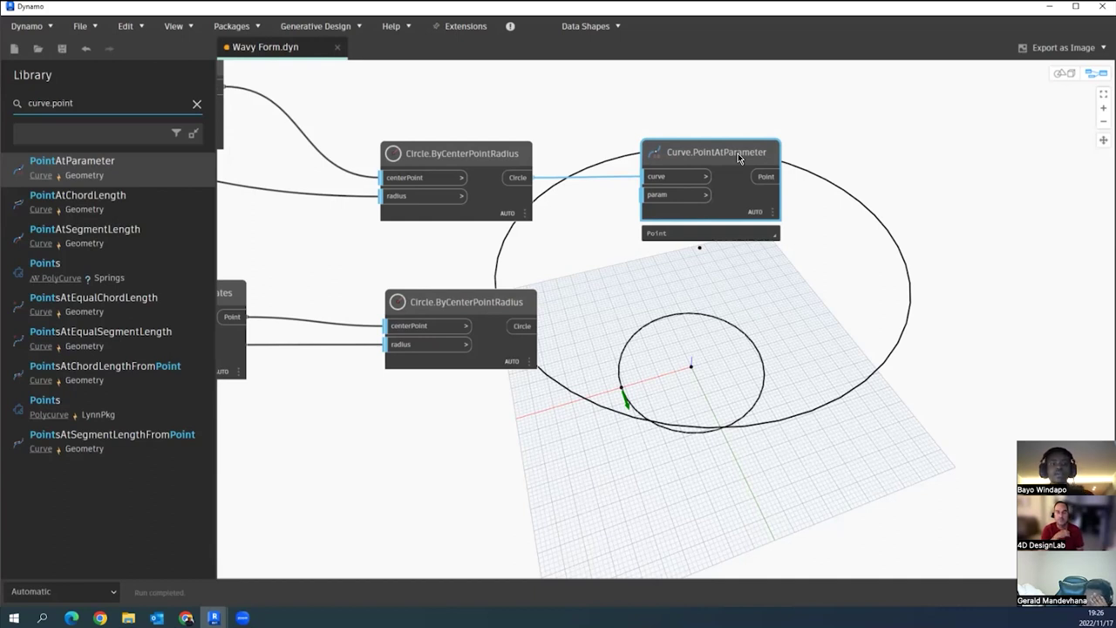
pyautogui.scroll(2, 432, 201)
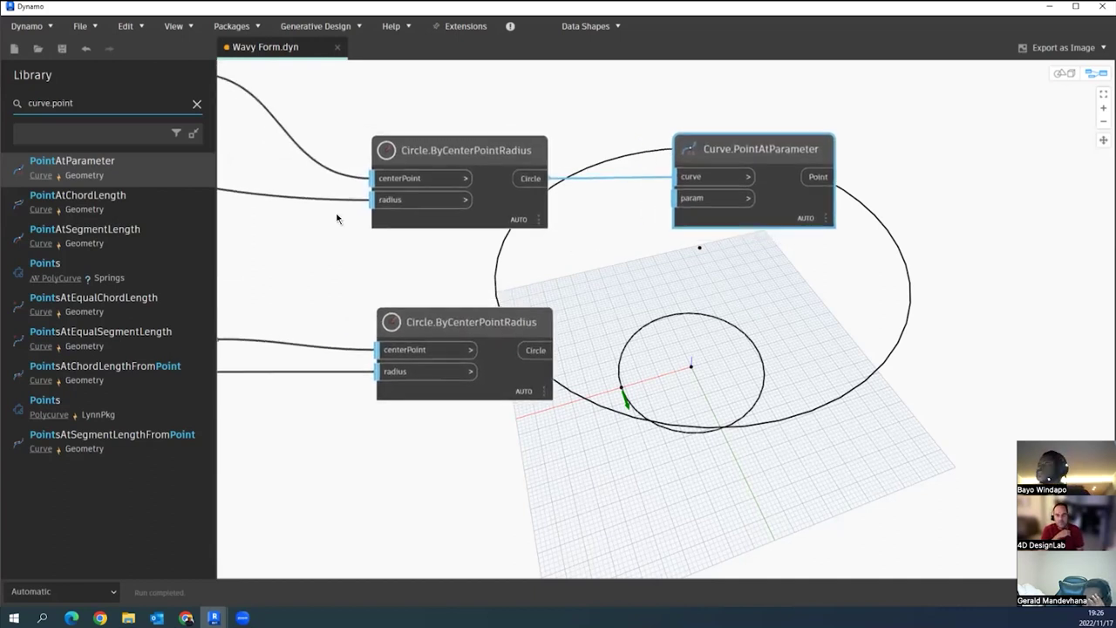
# - Move the lower Circle.ByCenterPointRadius node farther down to widen the gap between the two circle nodes
pyautogui.doubleClick(100, 102)
pyautogui.click(603, 236)
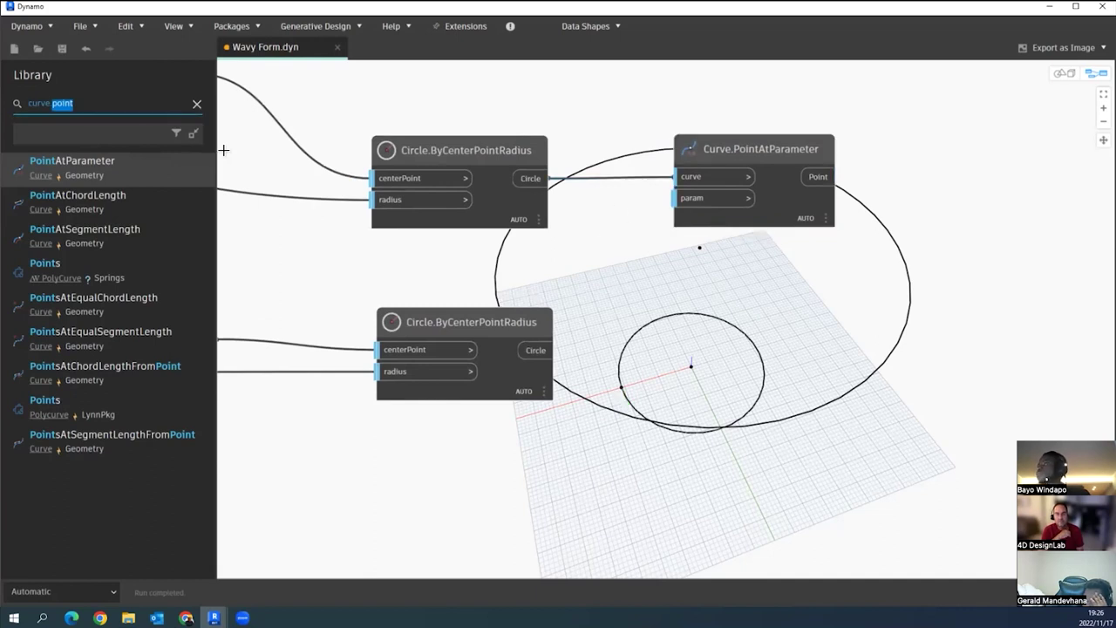
pyautogui.moveTo(467, 329); pyautogui.dragTo(466, 374)
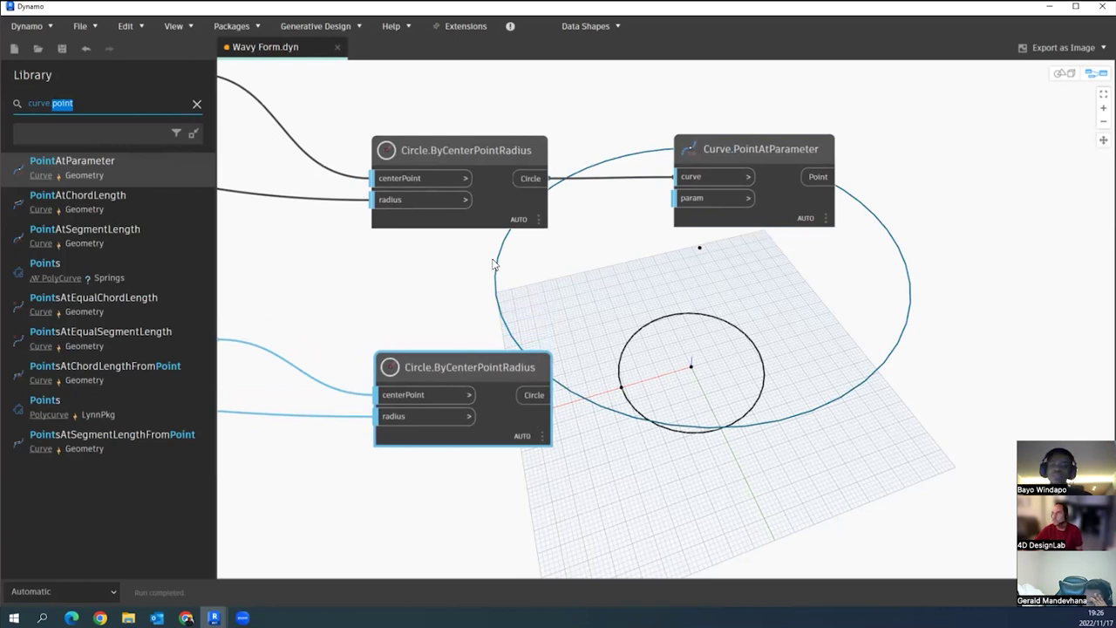
pyautogui.scroll(1, 615, 320)
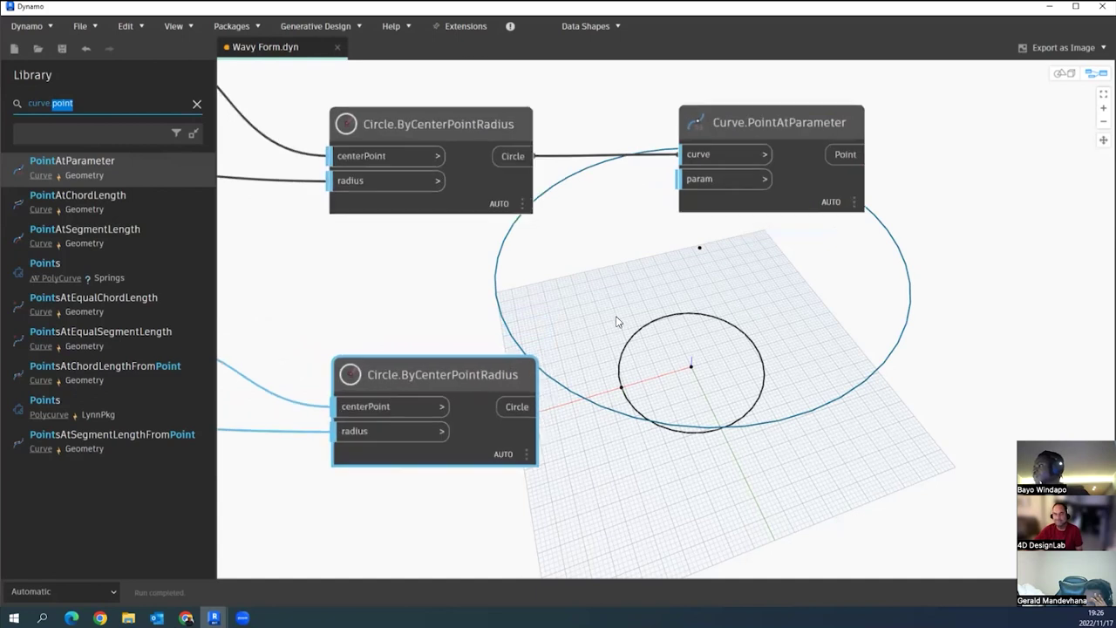
# - Add a Code Block with the range 0..1..#50; below the Curve.PointAtParameter node and expand its list preview
pyautogui.doubleClick(576, 286)
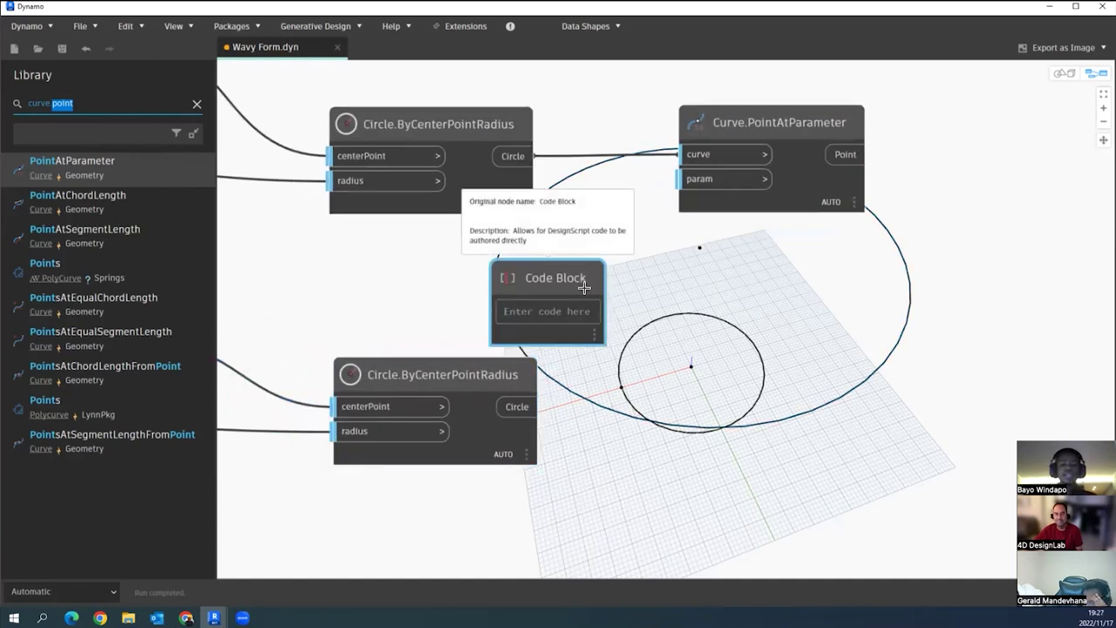
pyautogui.write('0..1..#')
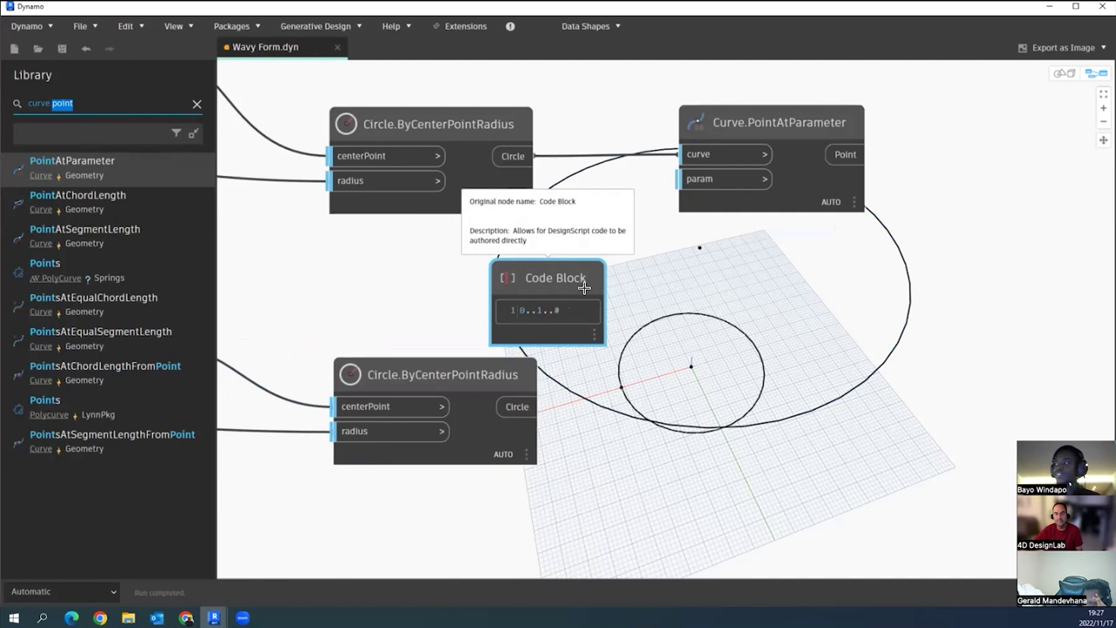
pyautogui.write('5')
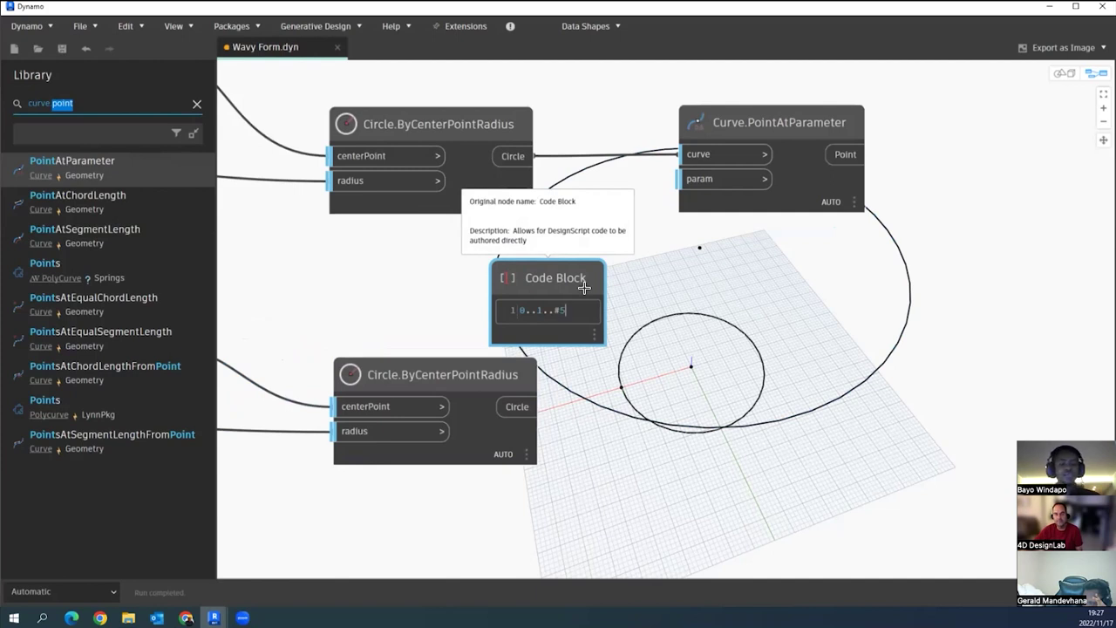
pyautogui.write('0;')
pyautogui.click(694, 291)
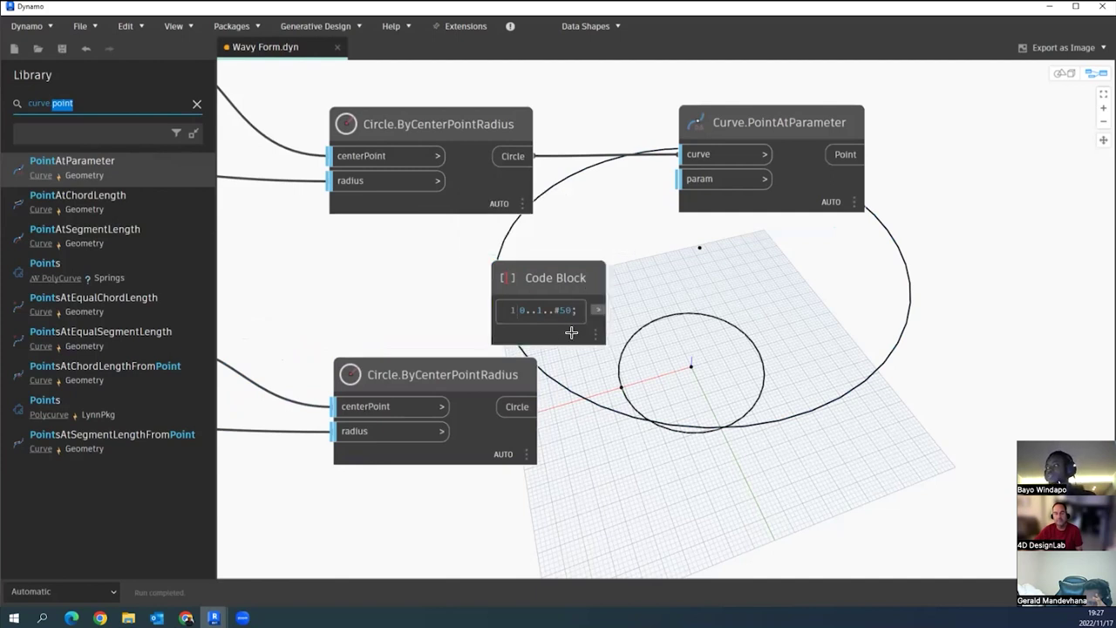
pyautogui.moveTo(563, 338); pyautogui.dragTo(714, 317)
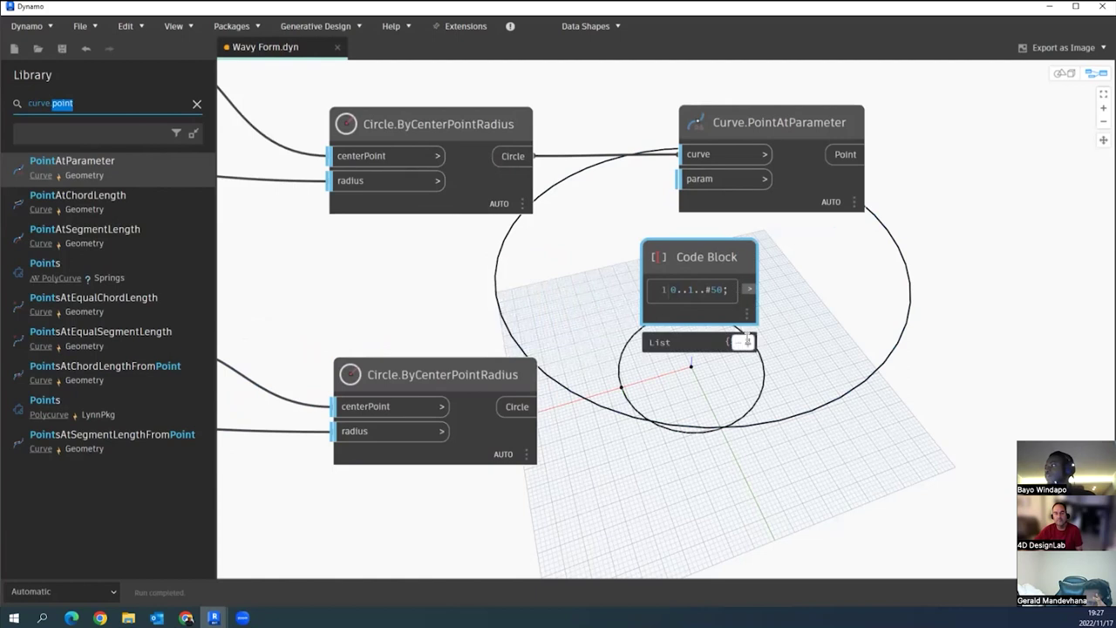
pyautogui.click(747, 341)
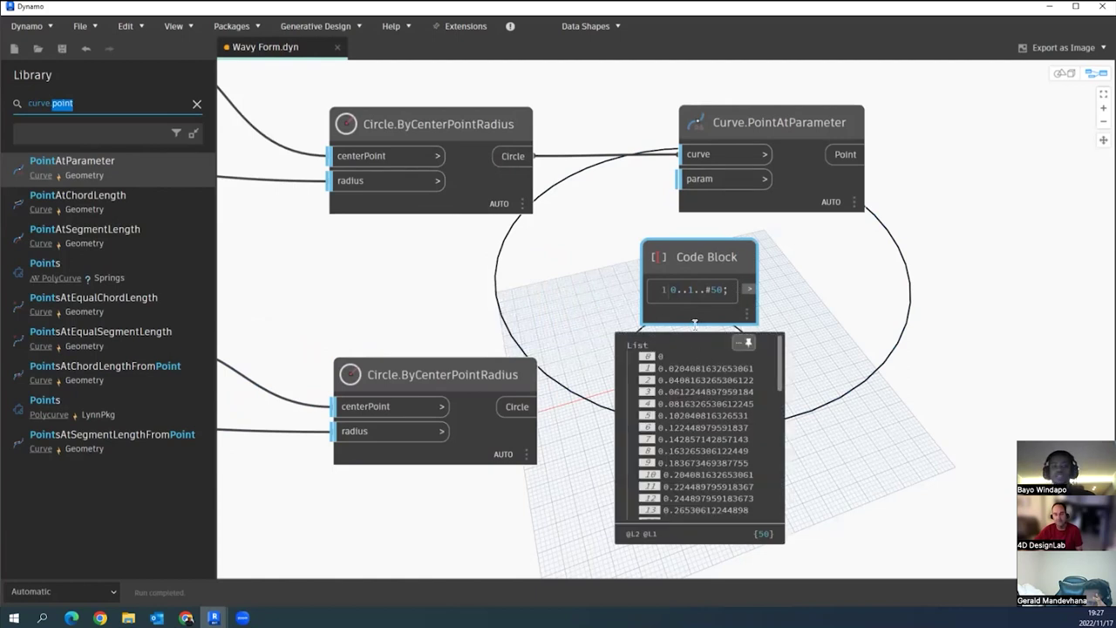
# - Read through the expanded list of the 0..1..#50 Code Block from its first values to its last
pyautogui.moveTo(700, 376); pyautogui.dragTo(671, 363, button='middle')
pyautogui.moveTo(745, 348); pyautogui.dragTo(746, 485)
pyautogui.scroll(10, 628, 348)
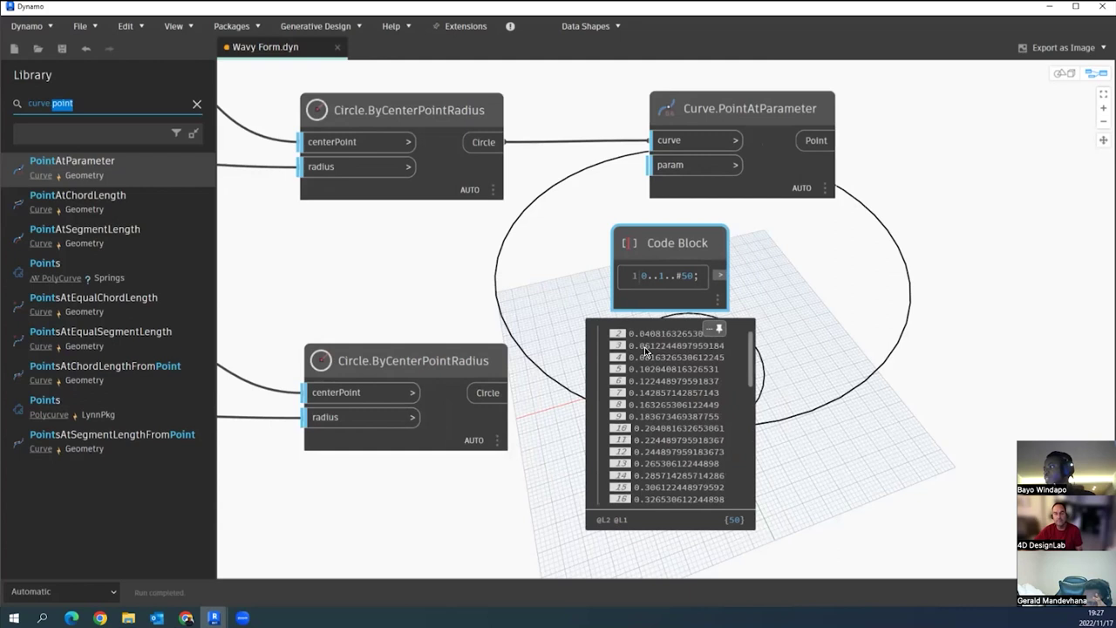
pyautogui.scroll(-10, 655, 392)
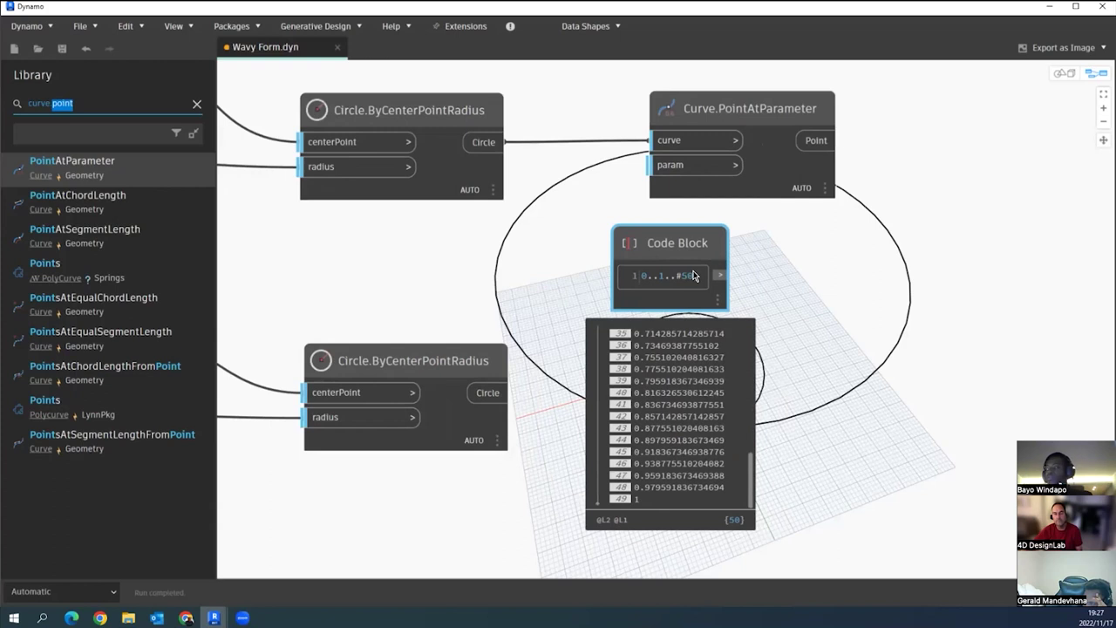
# - Search the library for range and place a Range node beside the 0..1..#50 Code Block, with a gap between them
pyautogui.click(116, 102)
pyautogui.write('range')
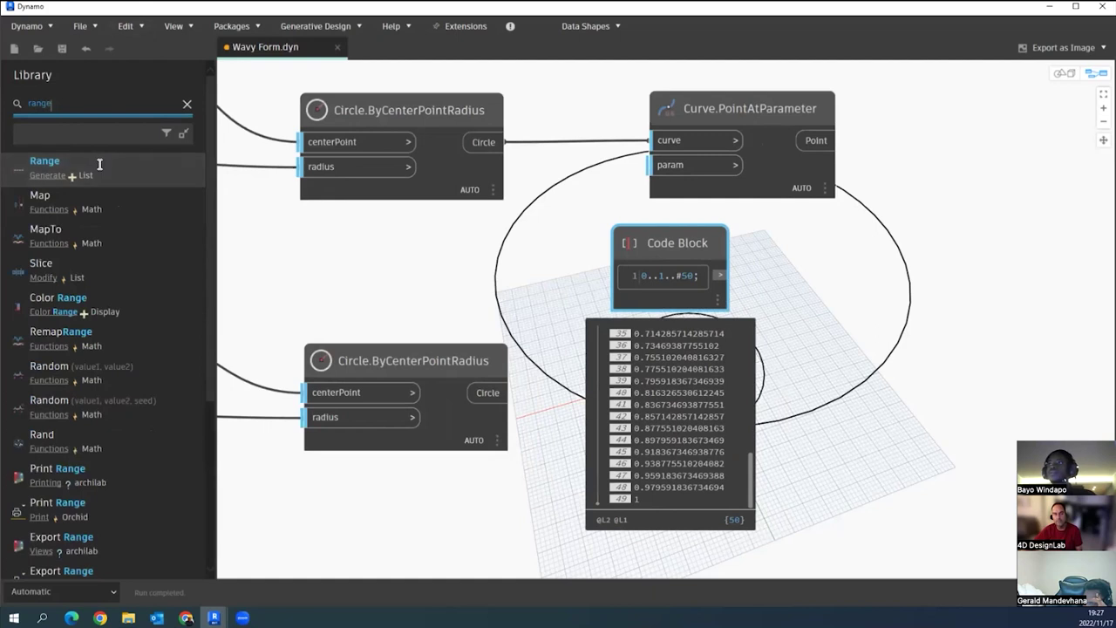
pyautogui.moveTo(104, 165); pyautogui.dragTo(946, 301)
pyautogui.moveTo(628, 304); pyautogui.dragTo(575, 285, button='middle')
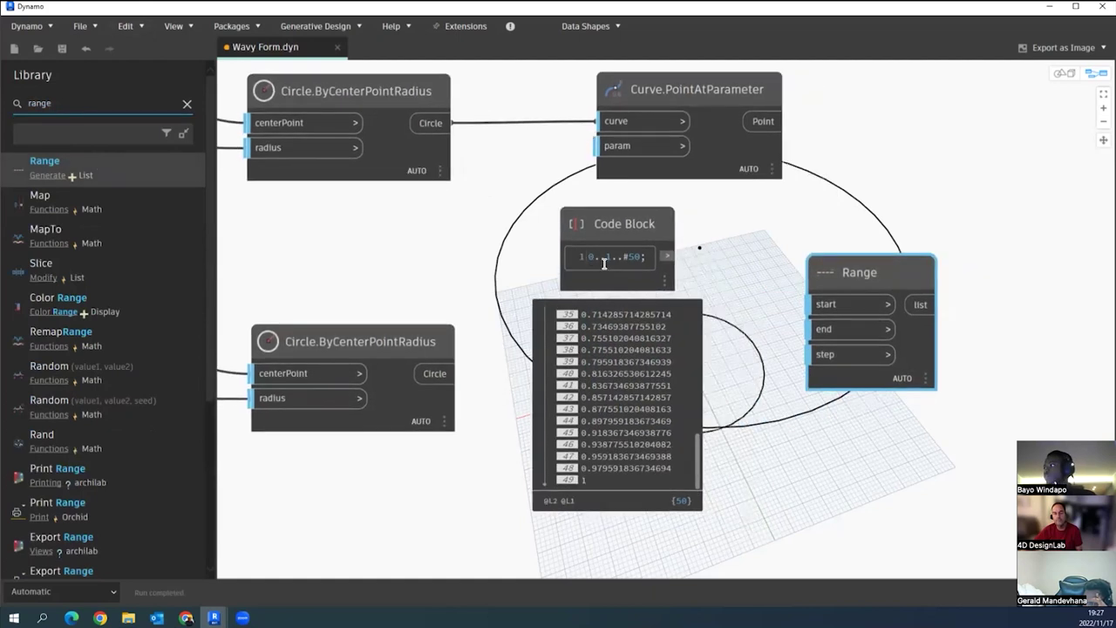
pyautogui.moveTo(896, 272); pyautogui.dragTo(970, 259)
pyautogui.click(814, 313)
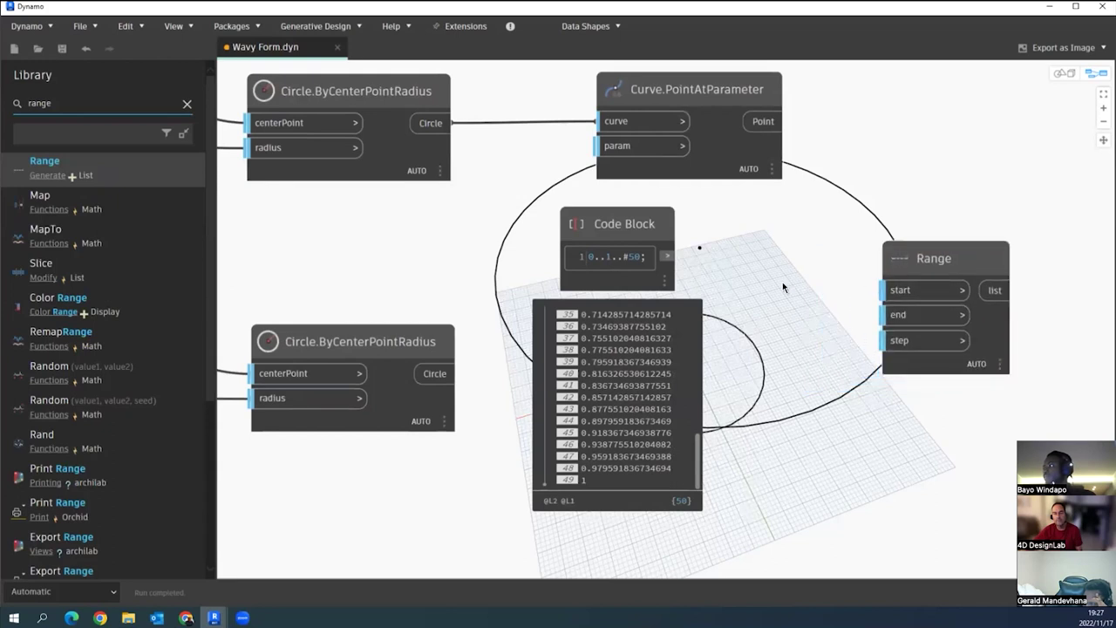
# - Add a Code Block containing 0; between the existing Code Block and the Range node, then shift it slightly upward
pyautogui.scroll(3, 782, 285)
pyautogui.doubleClick(781, 285)
pyautogui.write('0')
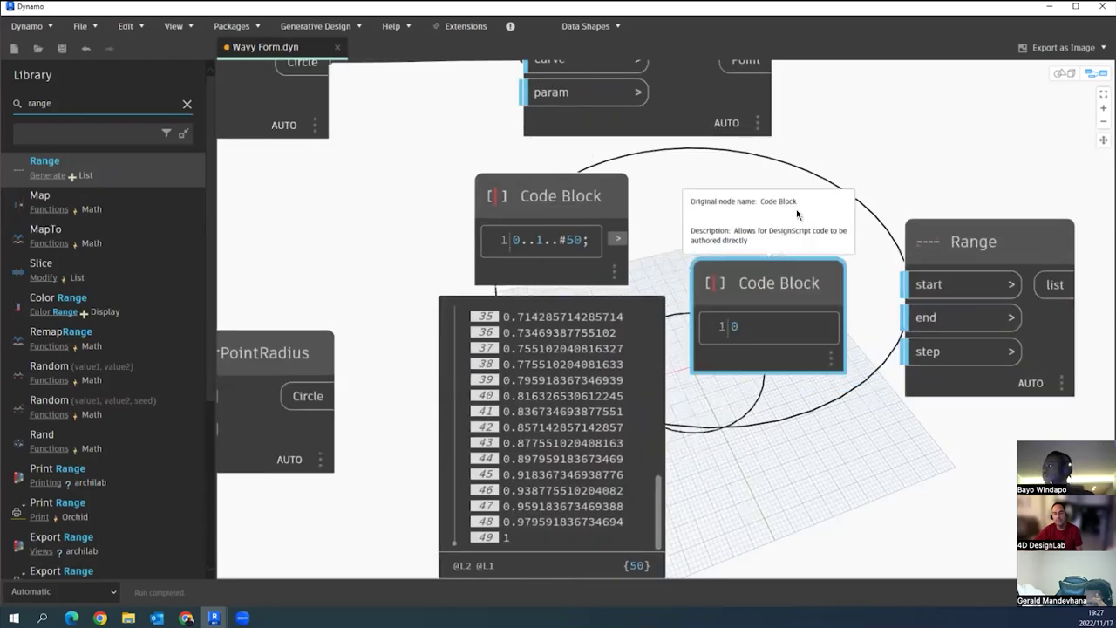
pyautogui.click(806, 223)
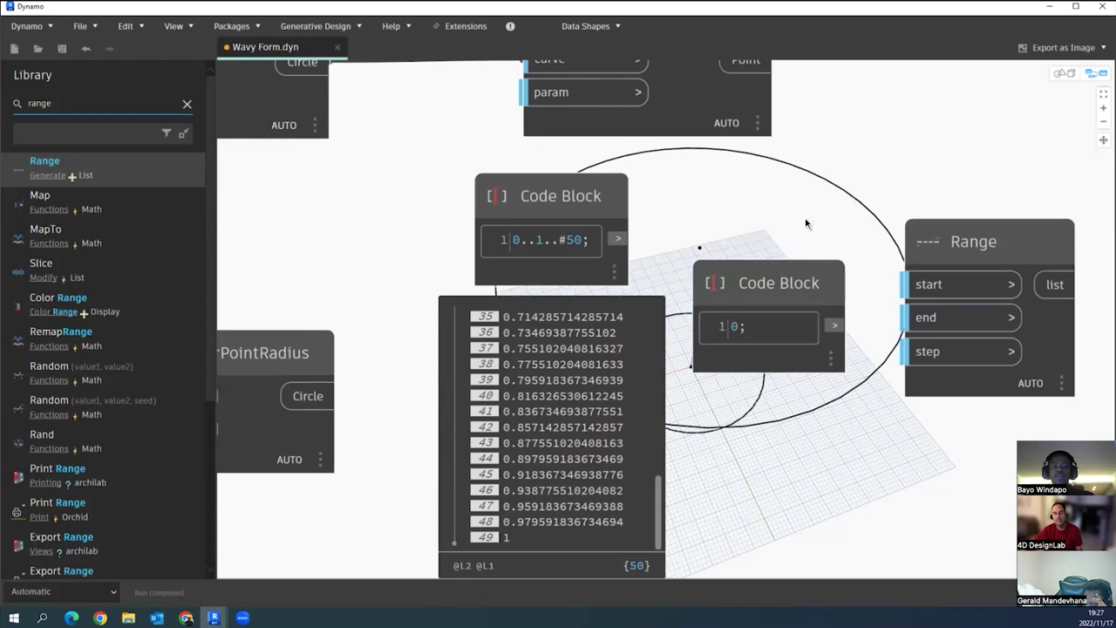
pyautogui.moveTo(776, 292); pyautogui.dragTo(777, 266)
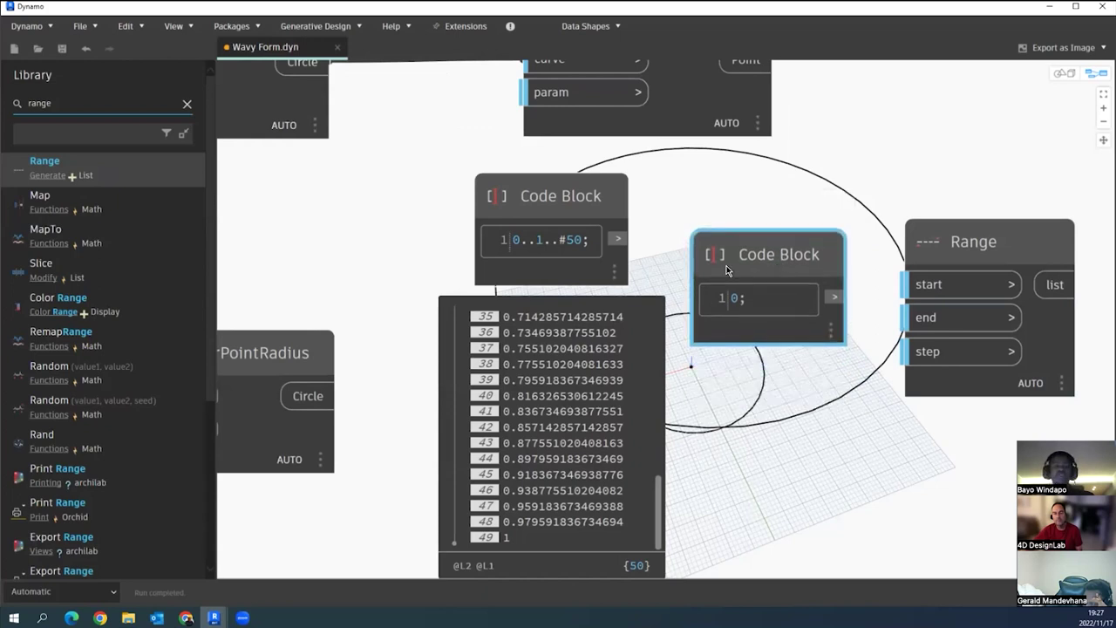
# - Connect the 0; Code Block to the Range node's start input and space the two nodes farther apart
pyautogui.doubleClick(56, 110)
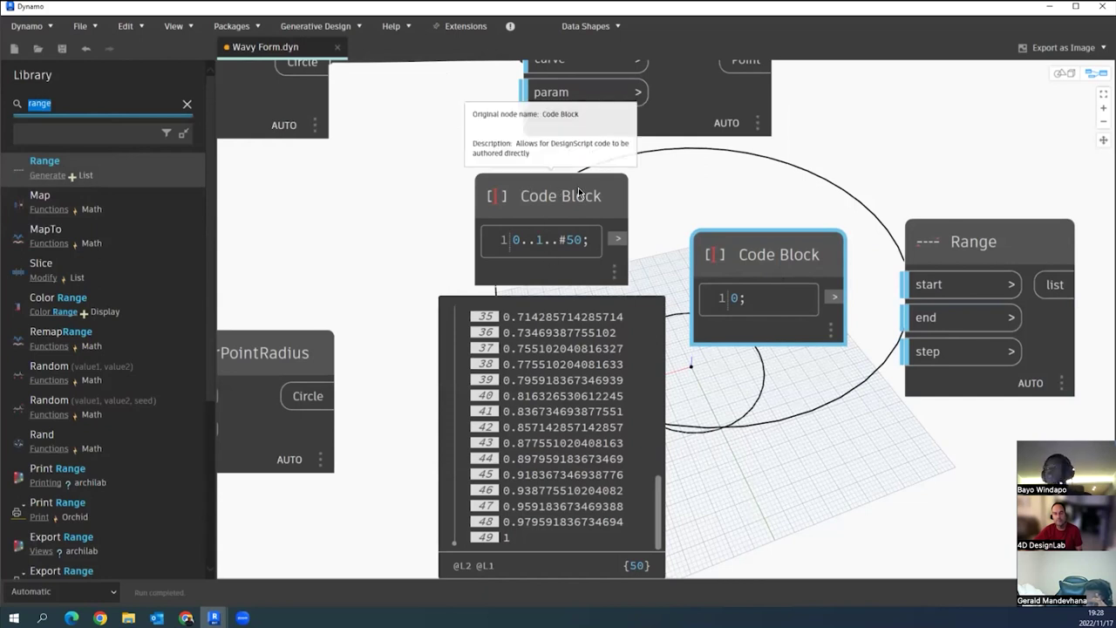
pyautogui.moveTo(542, 90); pyautogui.dragTo(549, 240, button='middle')
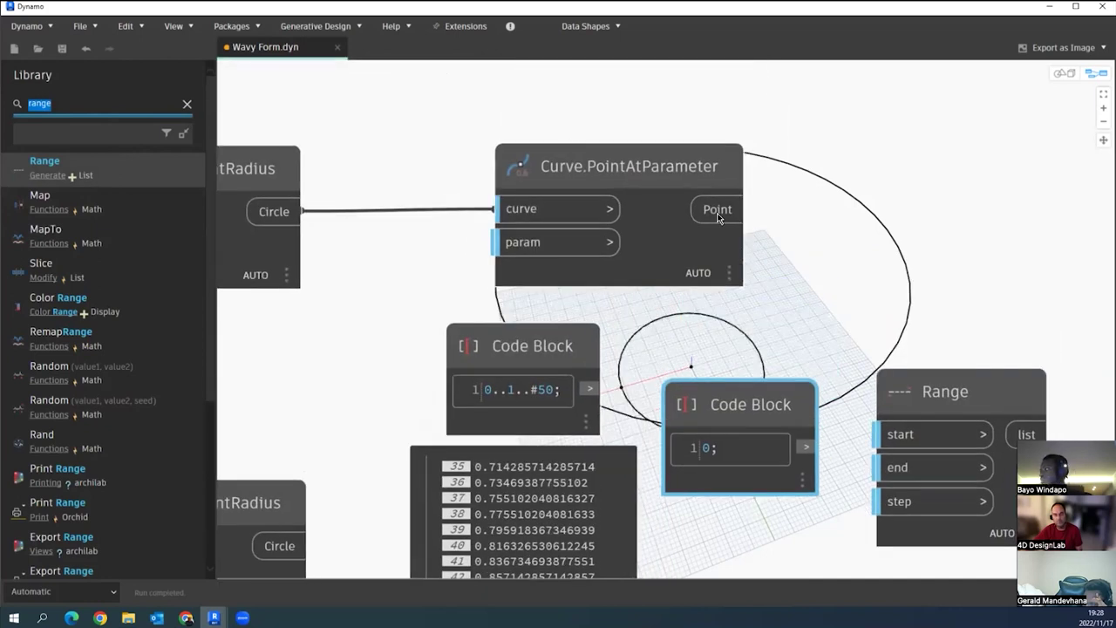
pyautogui.moveTo(771, 514); pyautogui.dragTo(708, 410, button='middle')
pyautogui.click(744, 344)
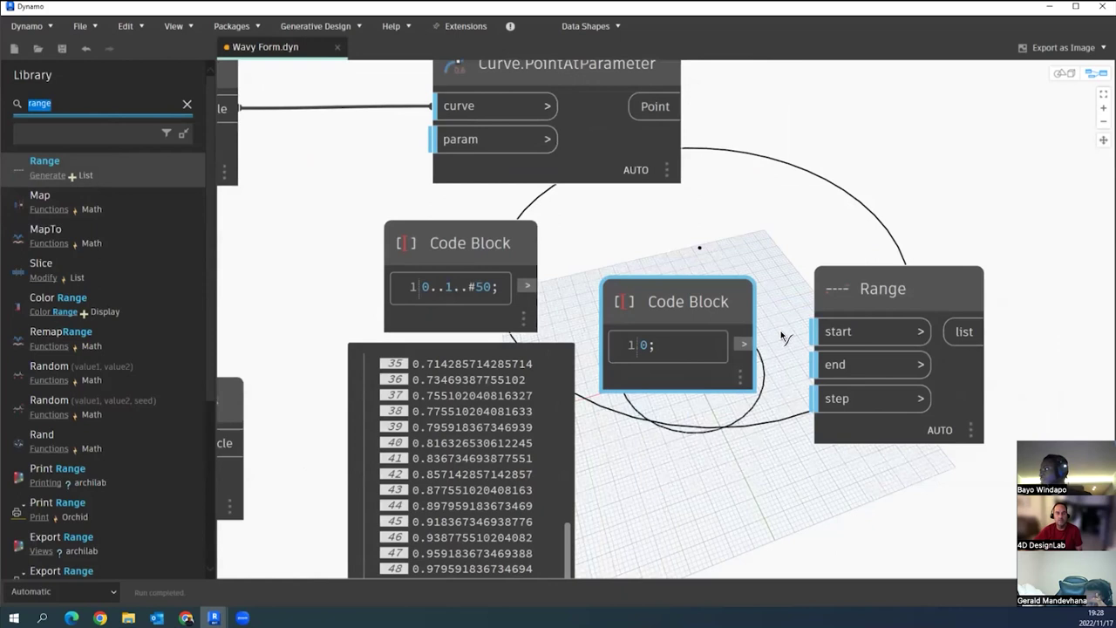
pyautogui.moveTo(744, 344); pyautogui.dragTo(821, 331)
pyautogui.moveTo(731, 307); pyautogui.dragTo(722, 273)
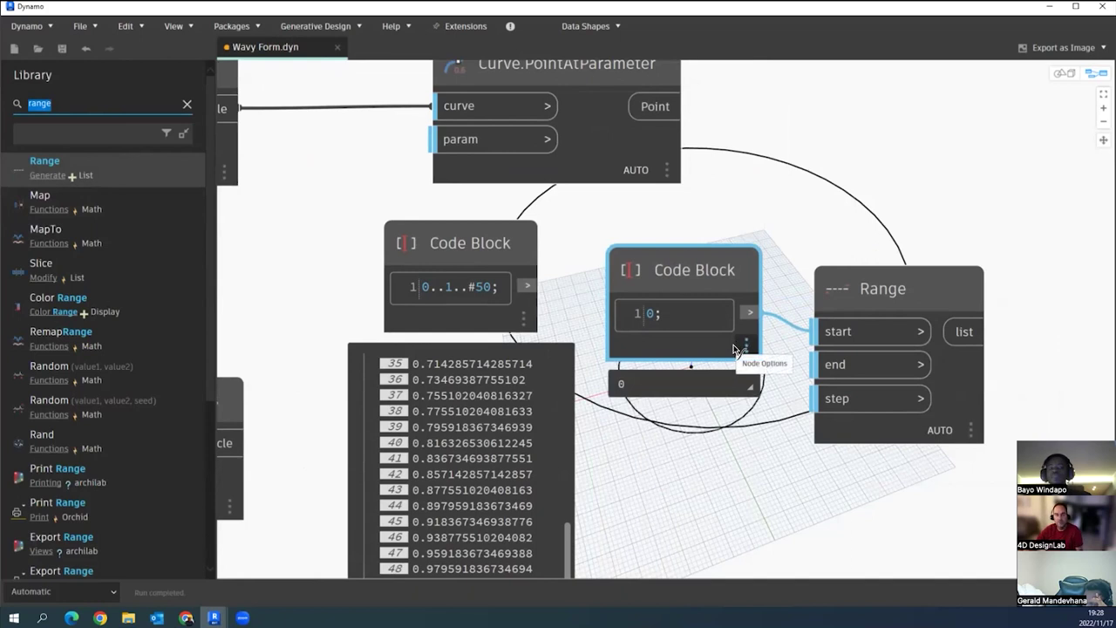
pyautogui.click(751, 228)
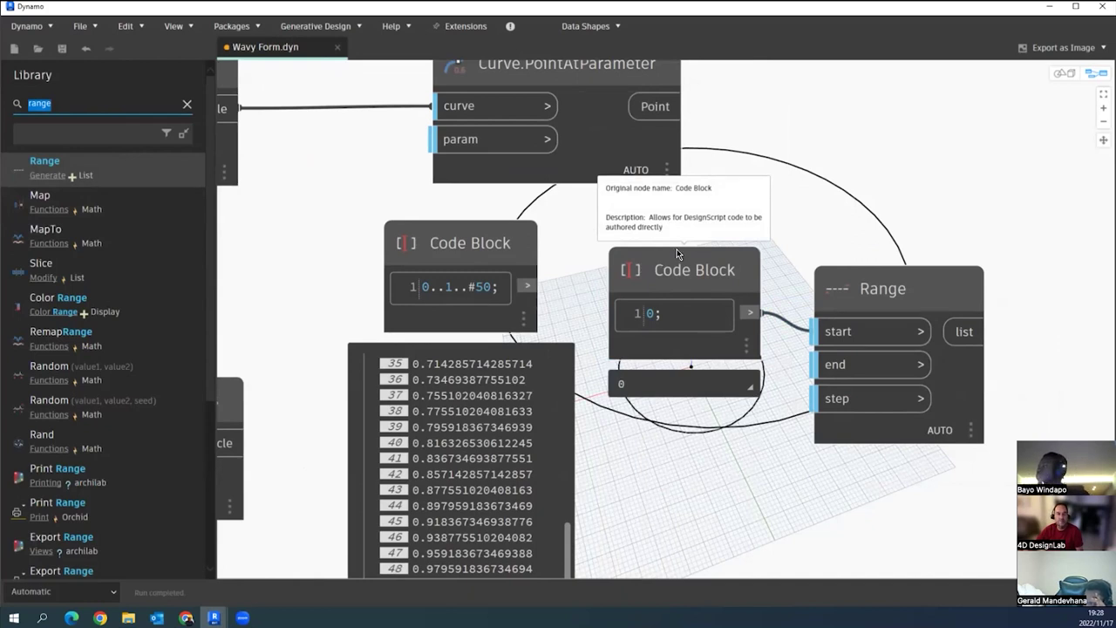
pyautogui.moveTo(894, 289); pyautogui.dragTo(922, 285)
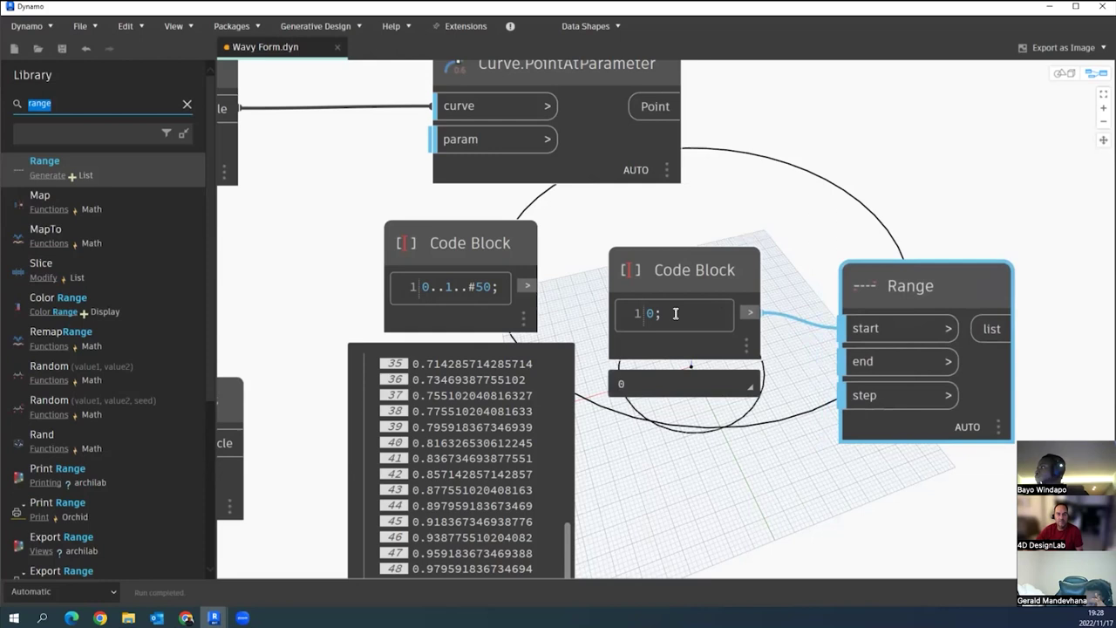
# - Add a second line 1; to the new Code Block and connect its output to the Range node's end input
pyautogui.click(674, 314)
pyautogui.press('Return')
pyautogui.write('1;')
pyautogui.click(681, 364)
pyautogui.moveTo(749, 328); pyautogui.dragTo(847, 361)
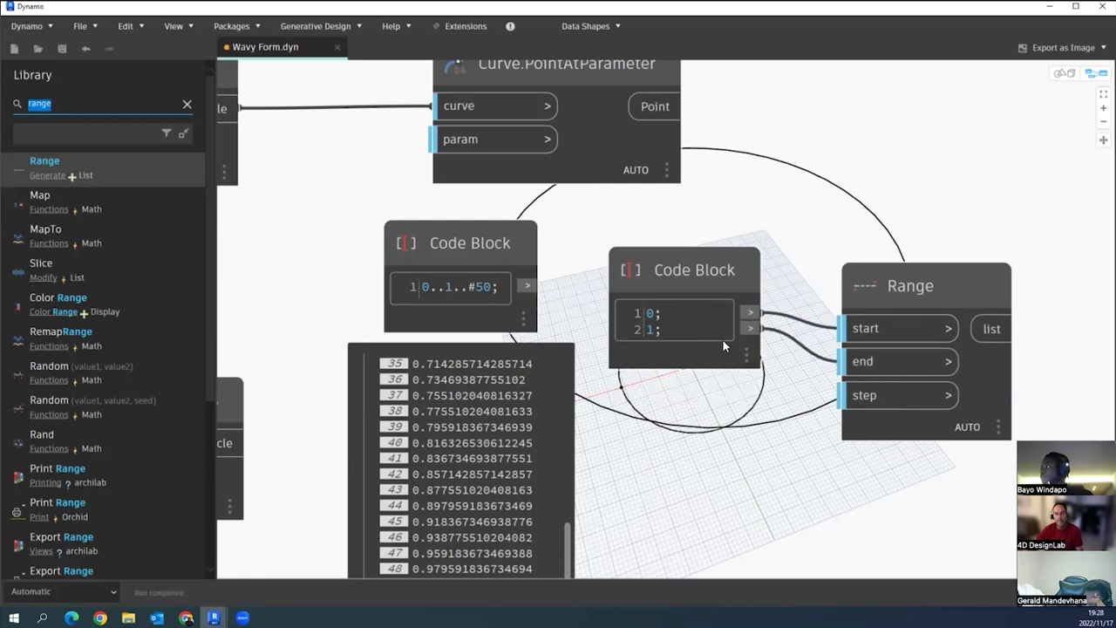
# - Add a third line 50; to the Code Block and connect its output to the Range node's step input
pyautogui.click(671, 336)
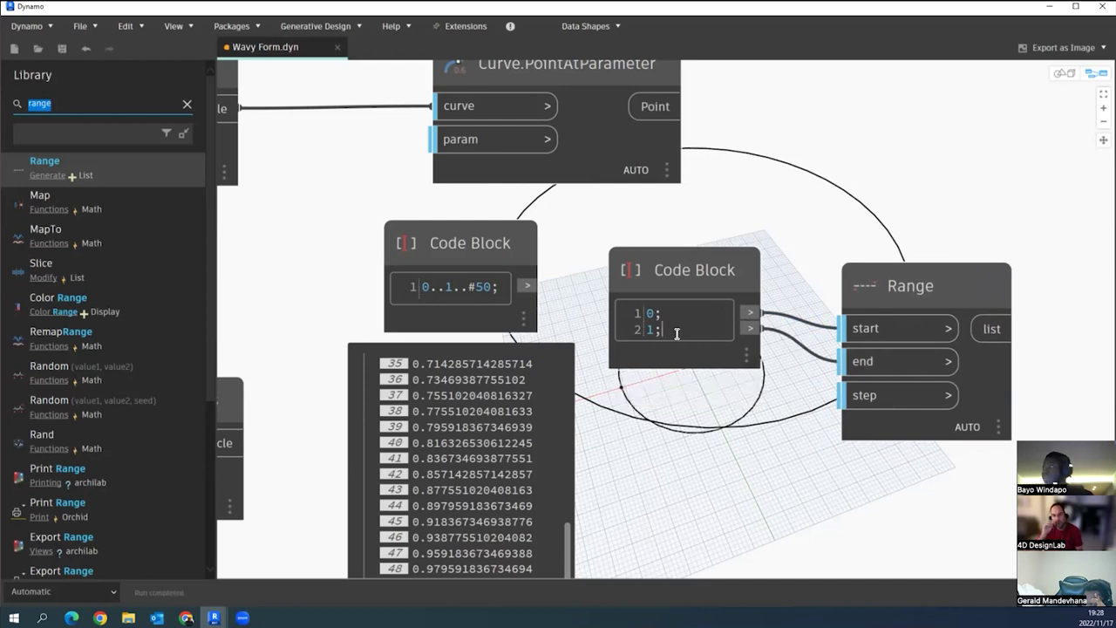
pyautogui.press('Return')
pyautogui.write('50;')
pyautogui.click(703, 455)
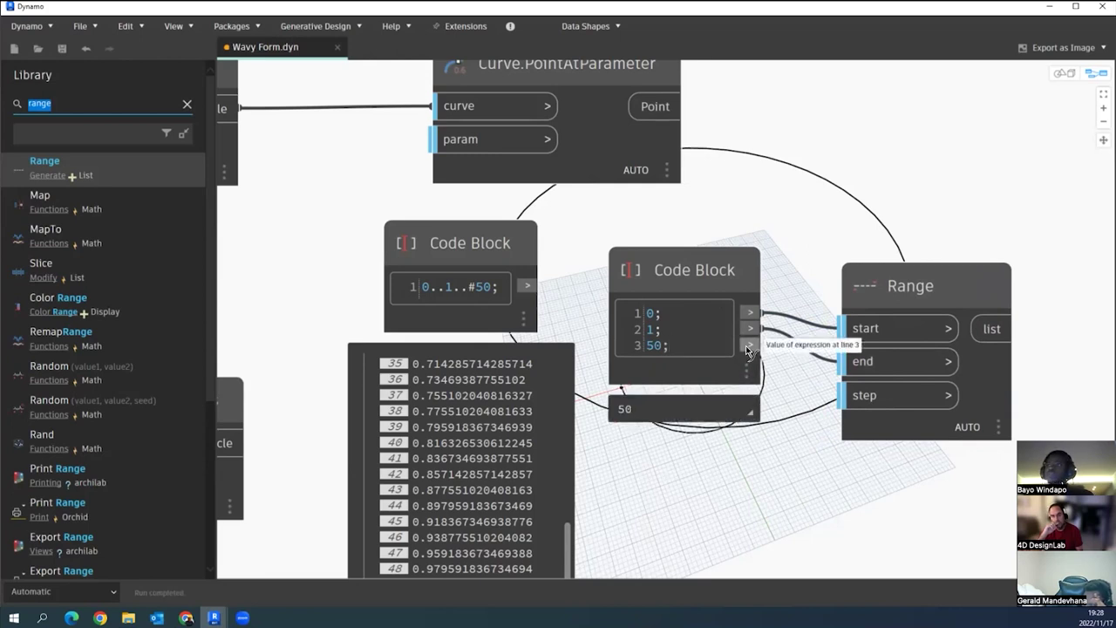
pyautogui.moveTo(750, 345); pyautogui.dragTo(867, 395)
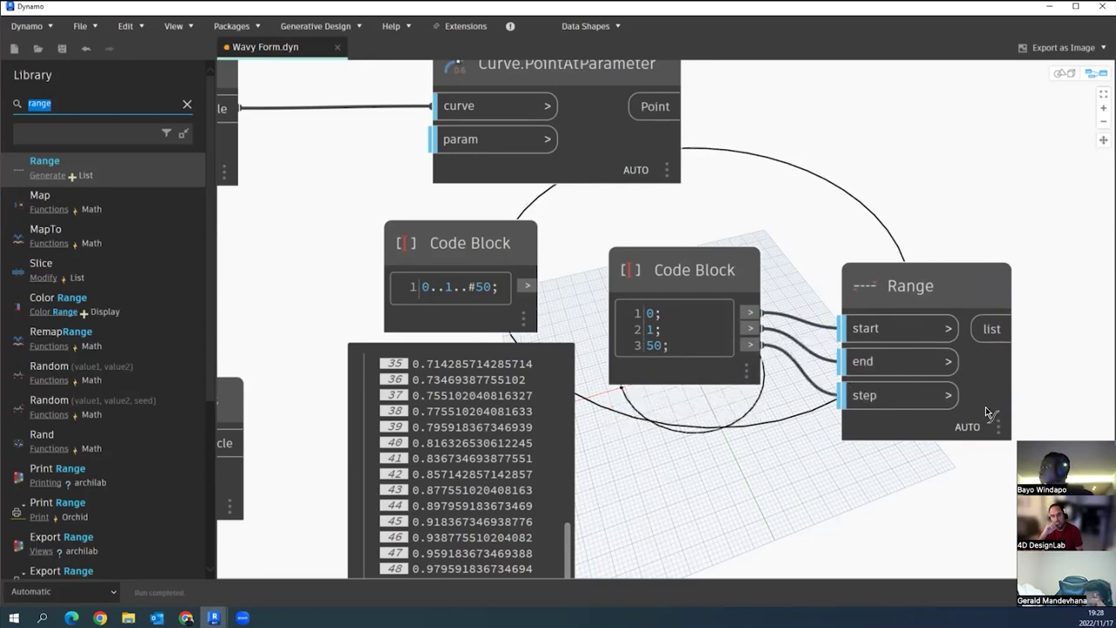
# - Keep the Range node's list preview expanded below the node
pyautogui.moveTo(989, 427)
pyautogui.click(990, 463)
pyautogui.moveTo(722, 475); pyautogui.dragTo(713, 447, button='middle')
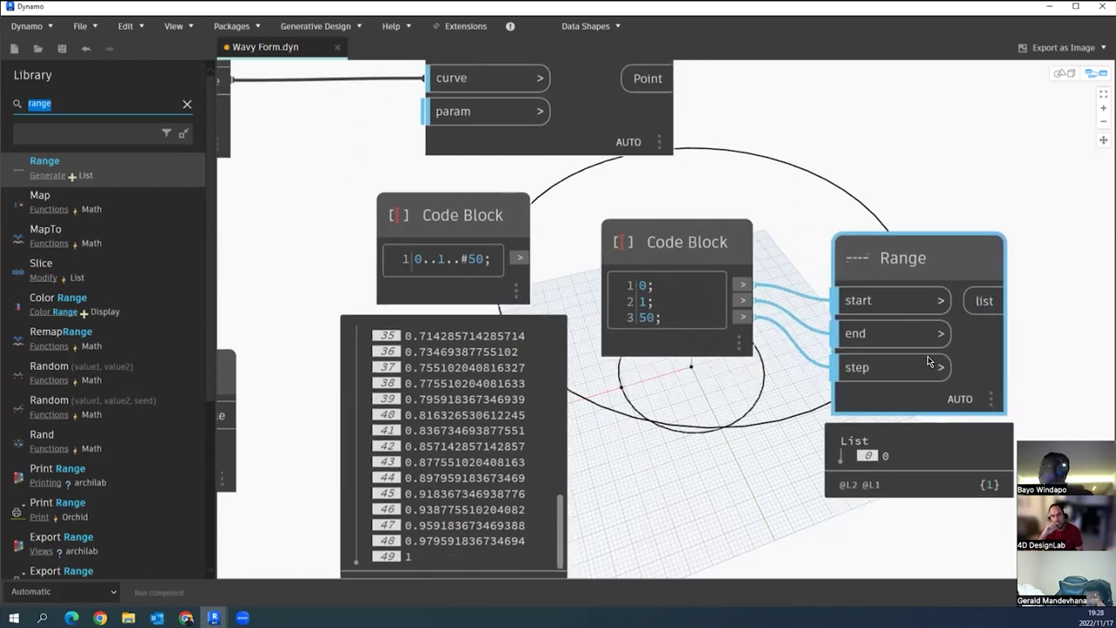
pyautogui.moveTo(981, 354); pyautogui.dragTo(971, 351, button='middle')
# - Examine the Range node's step input and its Code Block value, and check the library's range results for a suitable alternative
pyautogui.moveTo(843, 370)
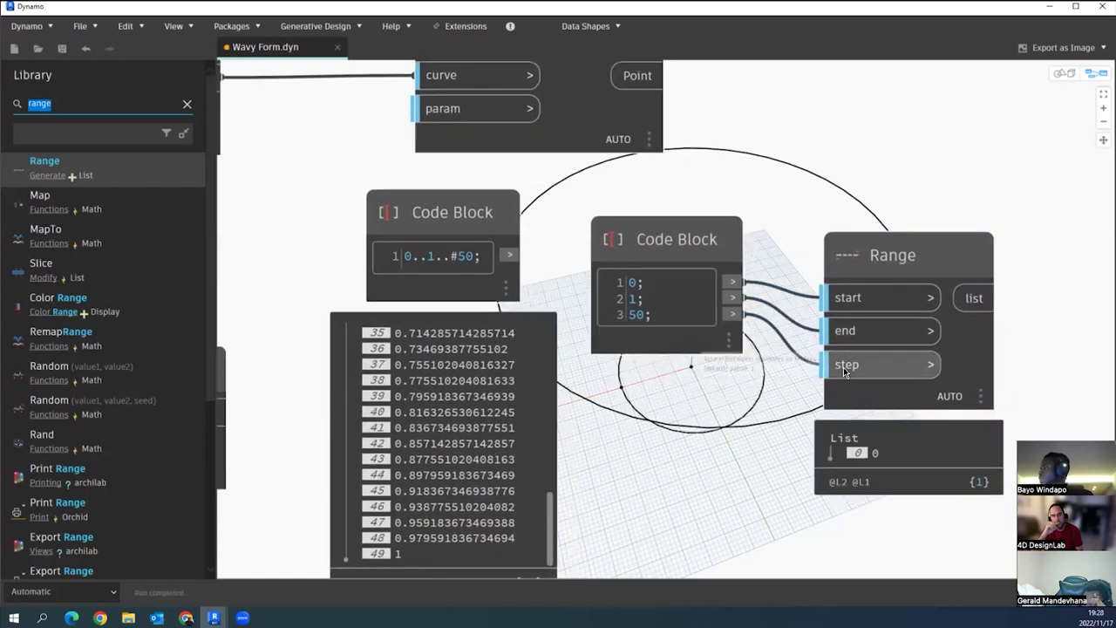
pyautogui.moveTo(645, 324)
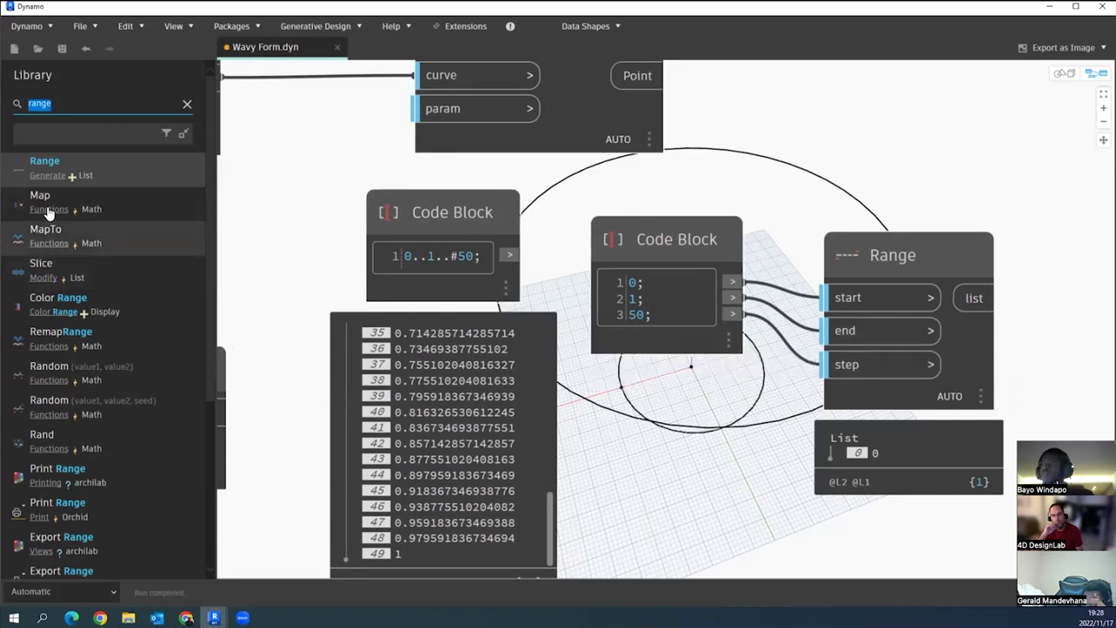
pyautogui.moveTo(70, 179)
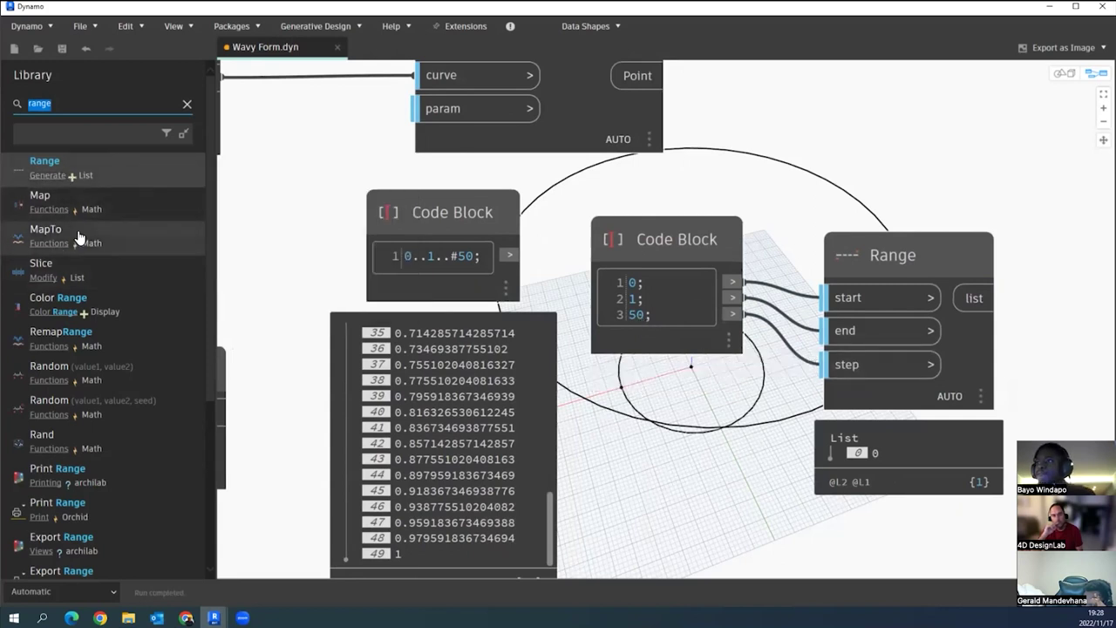
pyautogui.scroll(-3, 81, 262)
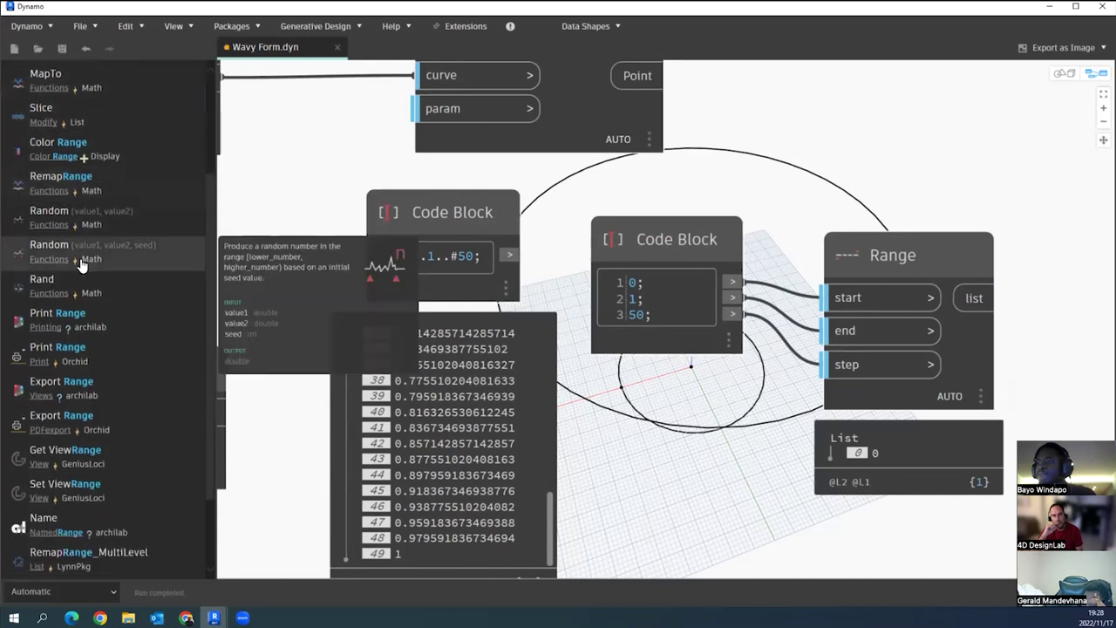
pyautogui.scroll(3, 81, 260)
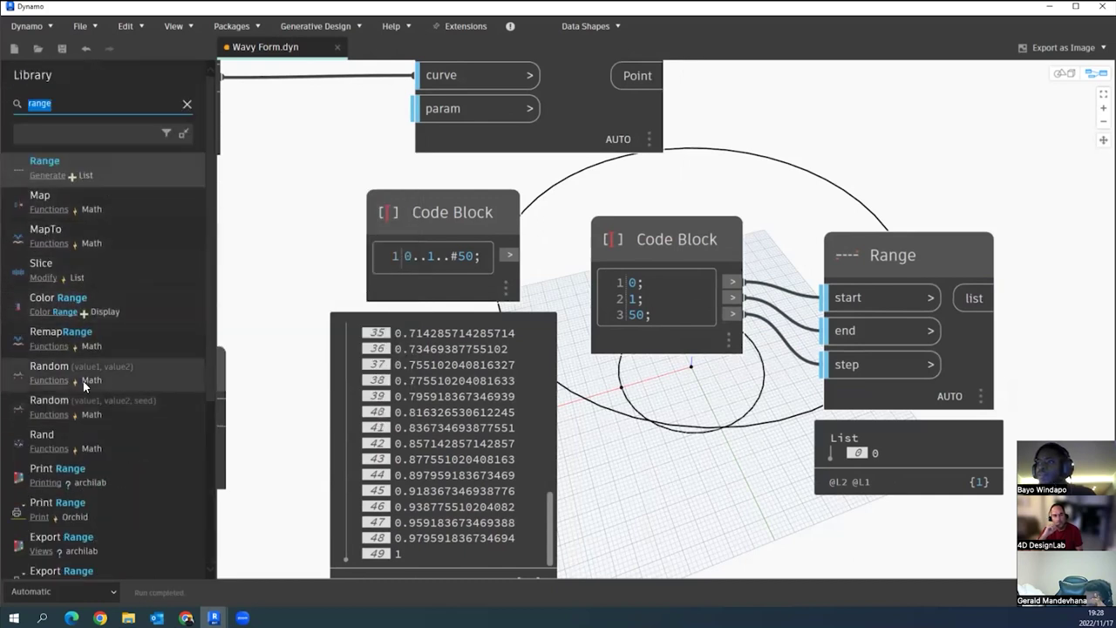
# - Try 5 as the Code Block's third value and set the Range node's lacing to Longest
pyautogui.doubleClick(635, 316)
pyautogui.write('5')
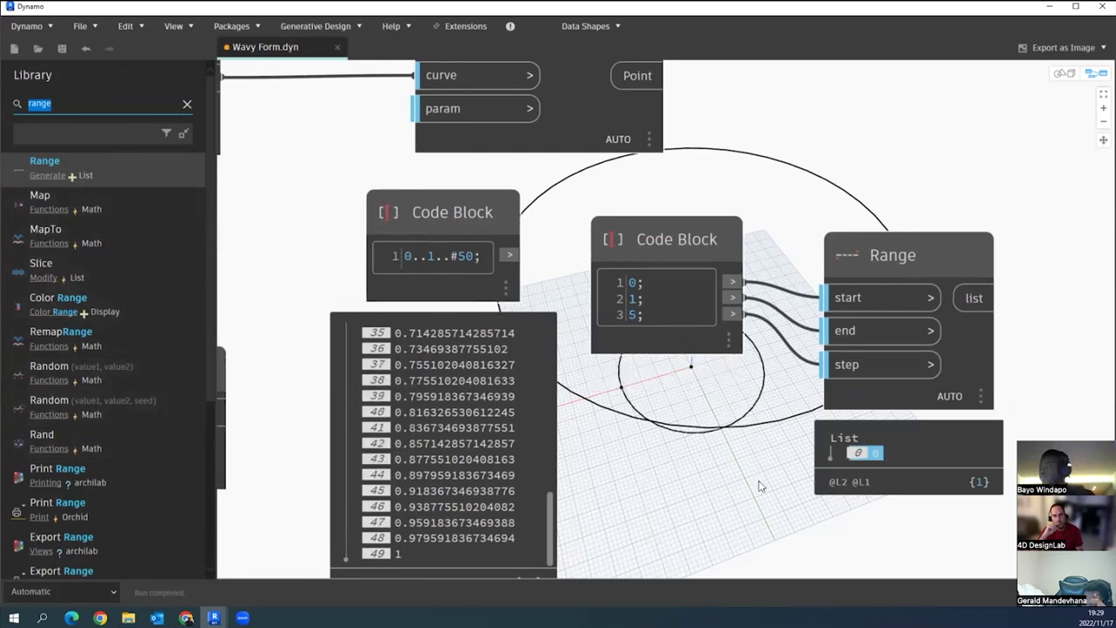
pyautogui.rightClick(950, 351)
pyautogui.moveTo(974, 467)
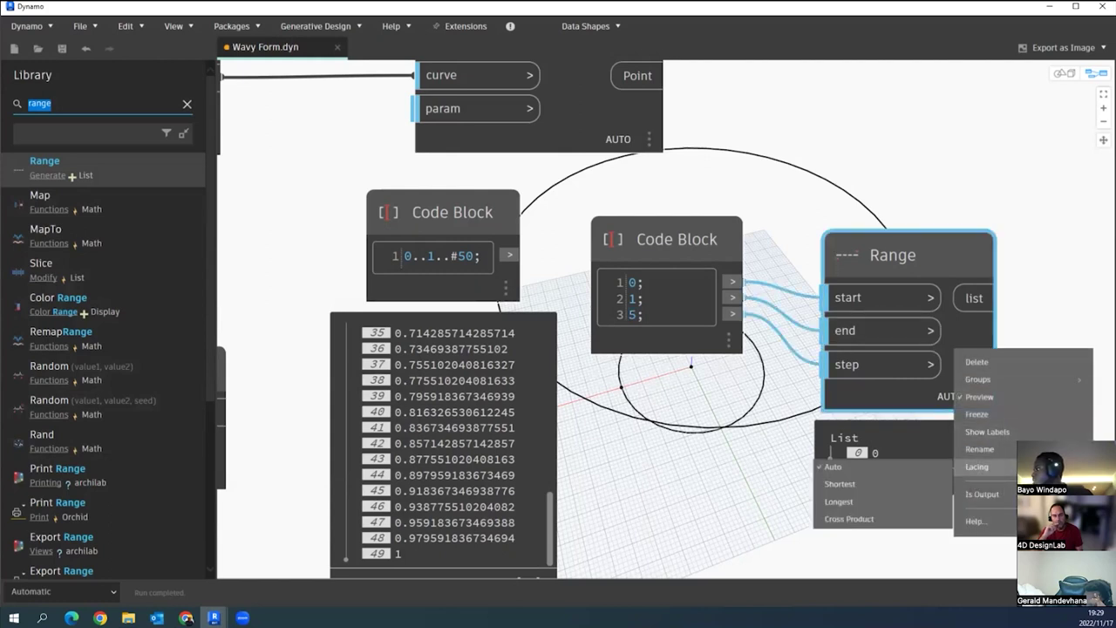
pyautogui.click(764, 502)
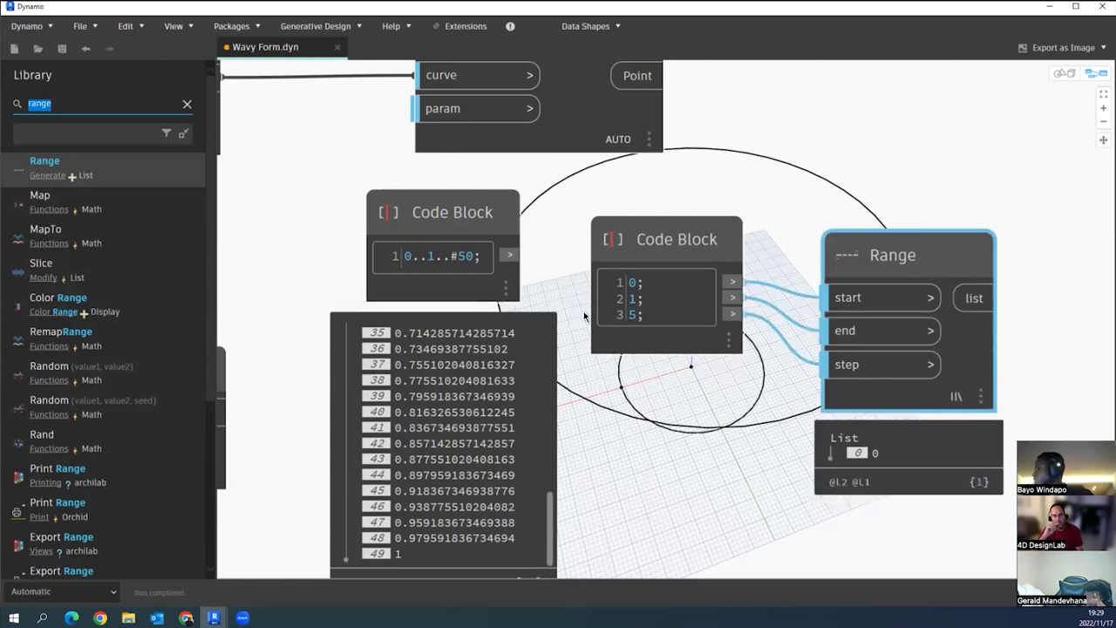
# - Set the third value of the Code Block feeding Range to 50
pyautogui.doubleClick(631, 315)
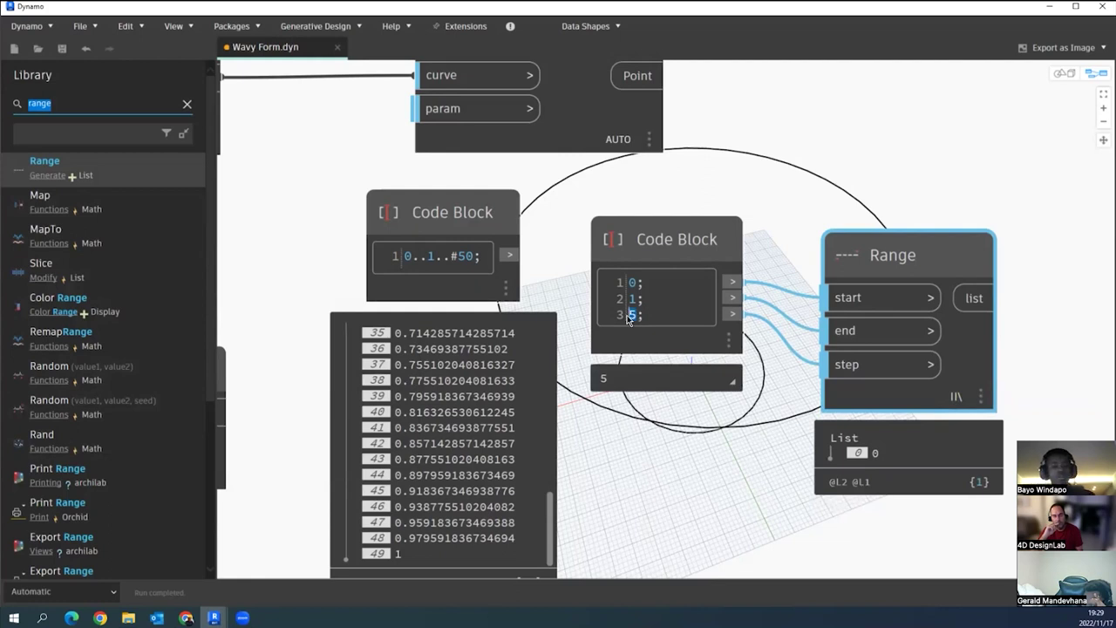
pyautogui.write('50')
pyautogui.click(660, 363)
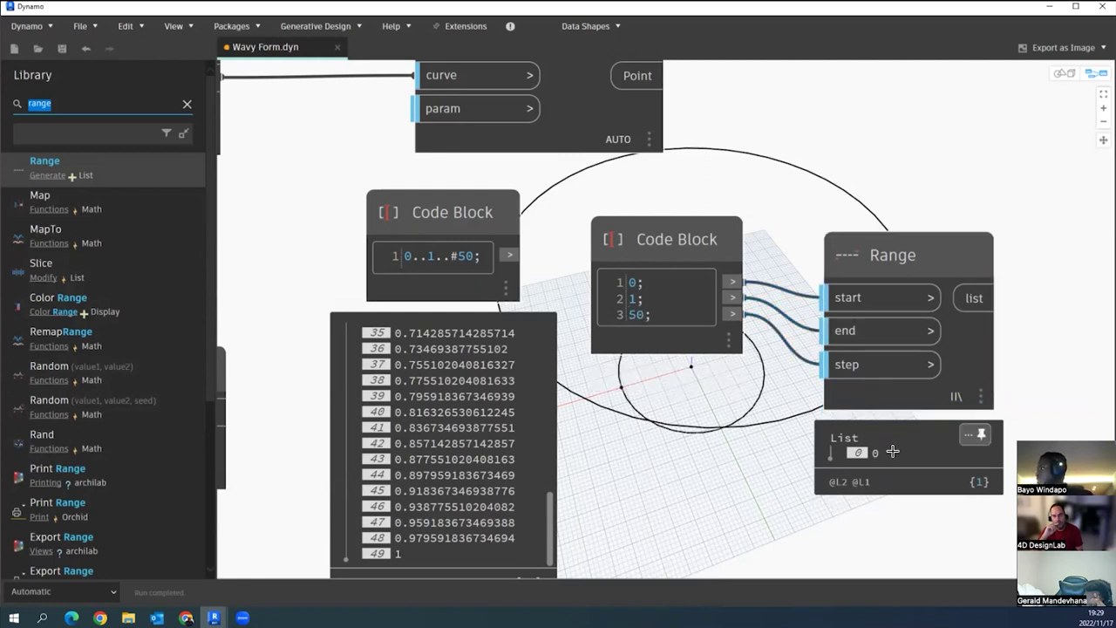
# - Look through the library's range results again for another node that generates a set number of values
pyautogui.moveTo(839, 296); pyautogui.dragTo(759, 255, button='middle')
pyautogui.moveTo(573, 299); pyautogui.dragTo(513, 284, button='middle')
pyautogui.scroll(-3, 612, 221)
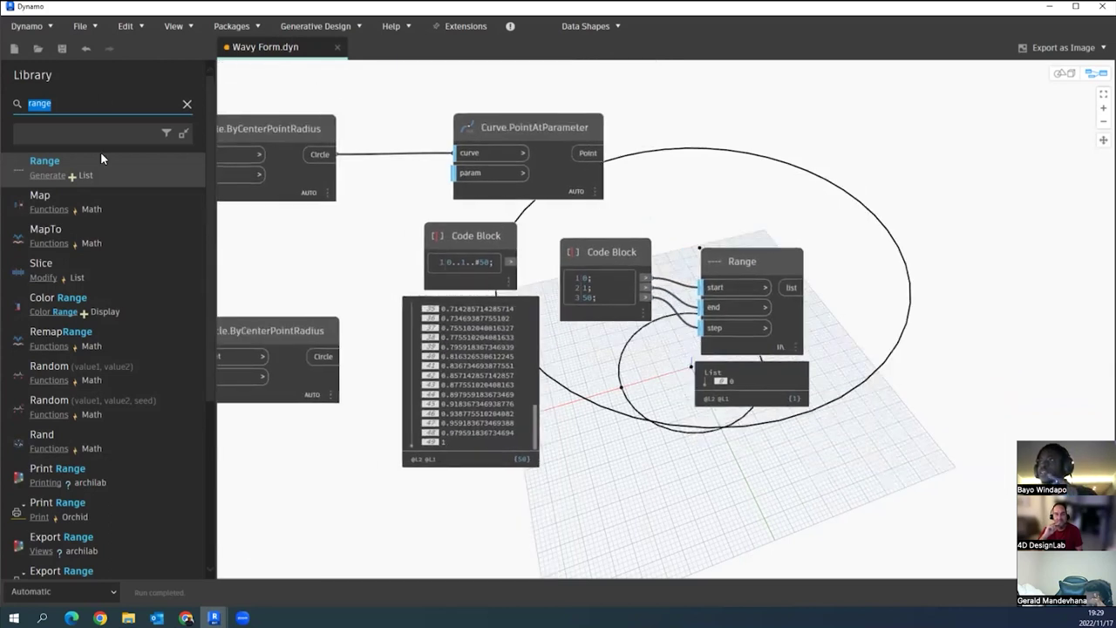
pyautogui.scroll(-6, 79, 169)
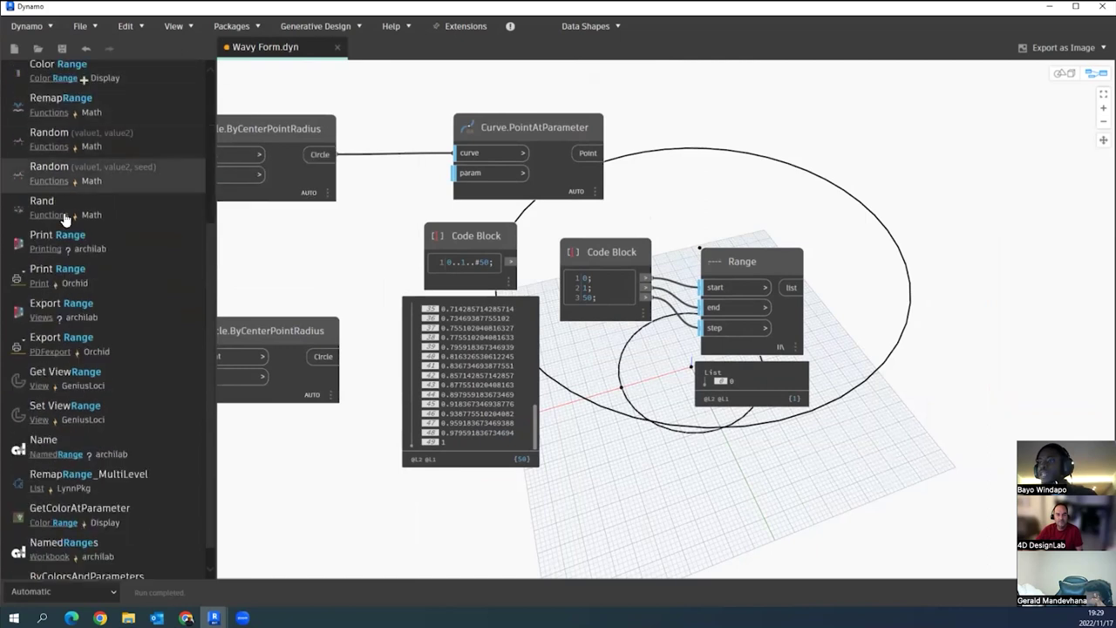
pyautogui.scroll(6, 142, 371)
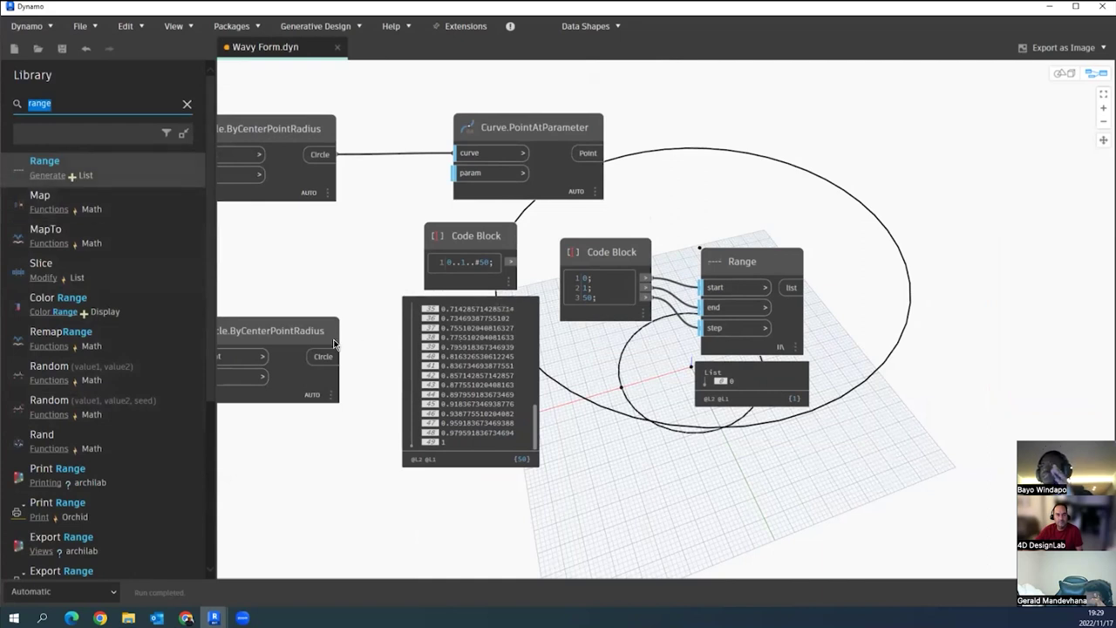
pyautogui.scroll(2, 693, 270)
# - Delete the Range node together with the three-value Code Block that feeds it
pyautogui.click(710, 270)
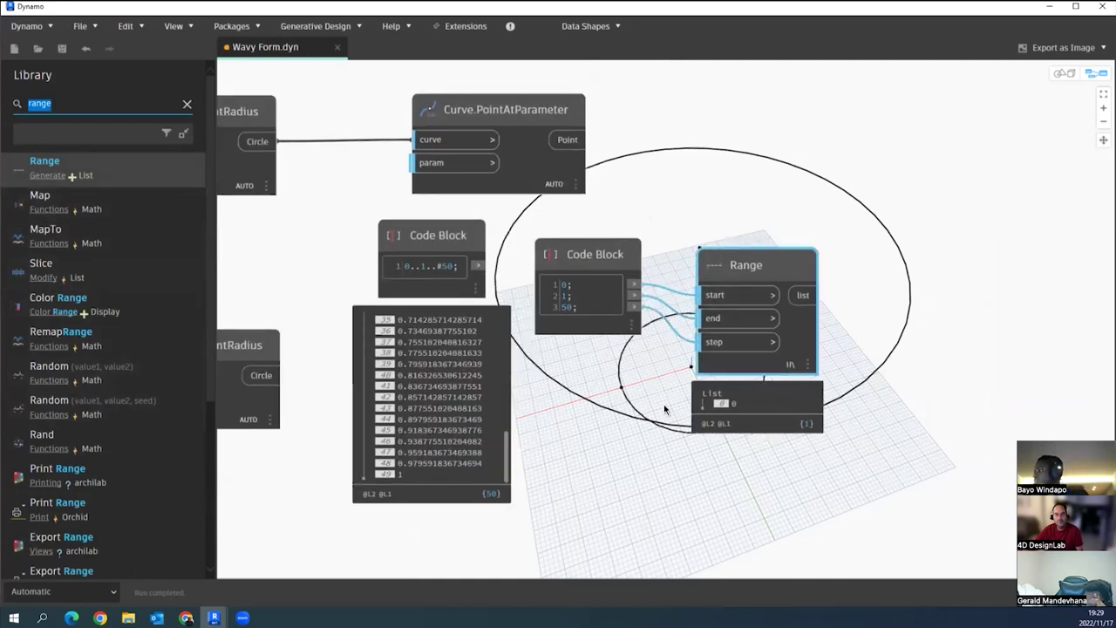
pyautogui.scroll(1, 680, 279)
pyautogui.click(562, 288)
pyautogui.moveTo(562, 287); pyautogui.dragTo(567, 292)
pyautogui.moveTo(800, 223); pyautogui.dragTo(579, 373)
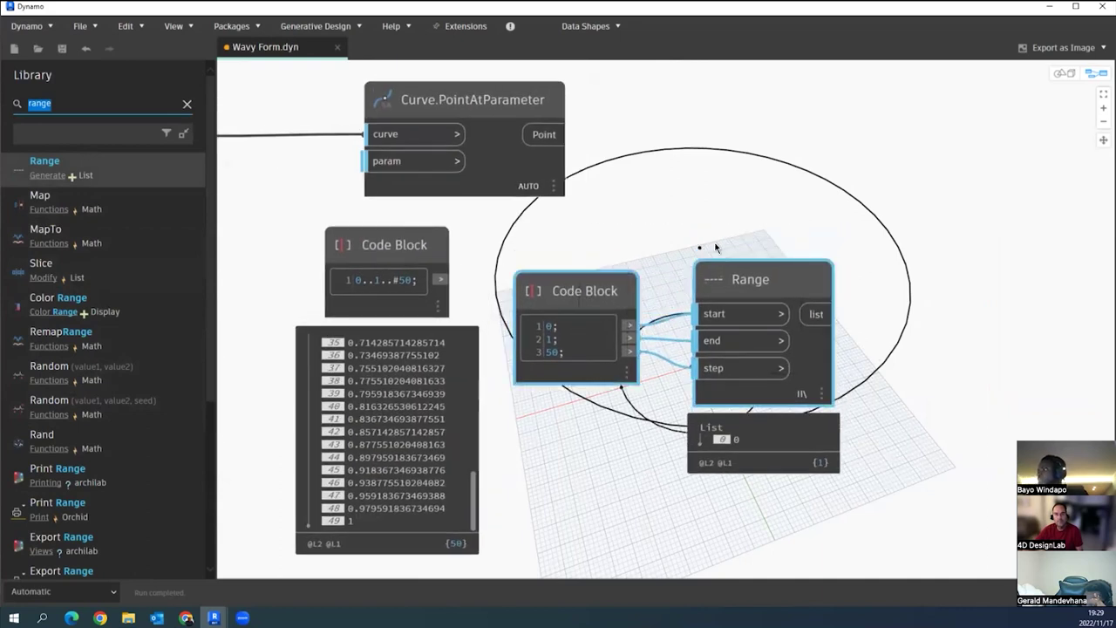
pyautogui.scroll(-3, 723, 265)
pyautogui.moveTo(730, 272); pyautogui.dragTo(740, 290, button='middle')
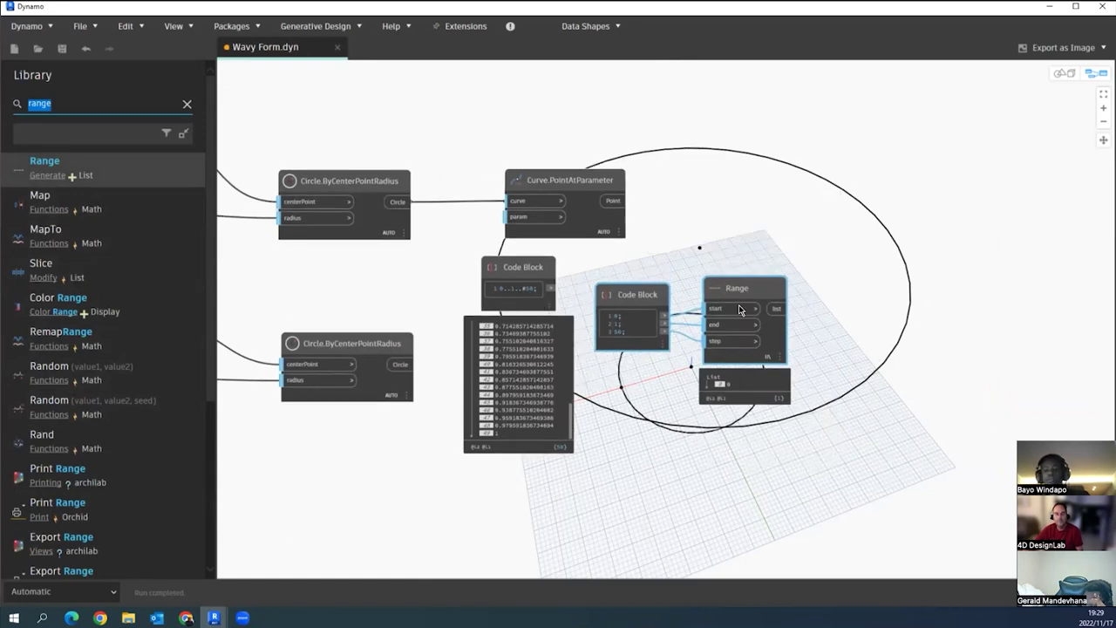
pyautogui.moveTo(739, 310); pyautogui.dragTo(678, 339, button='middle')
pyautogui.moveTo(601, 428); pyautogui.dragTo(630, 422, button='middle')
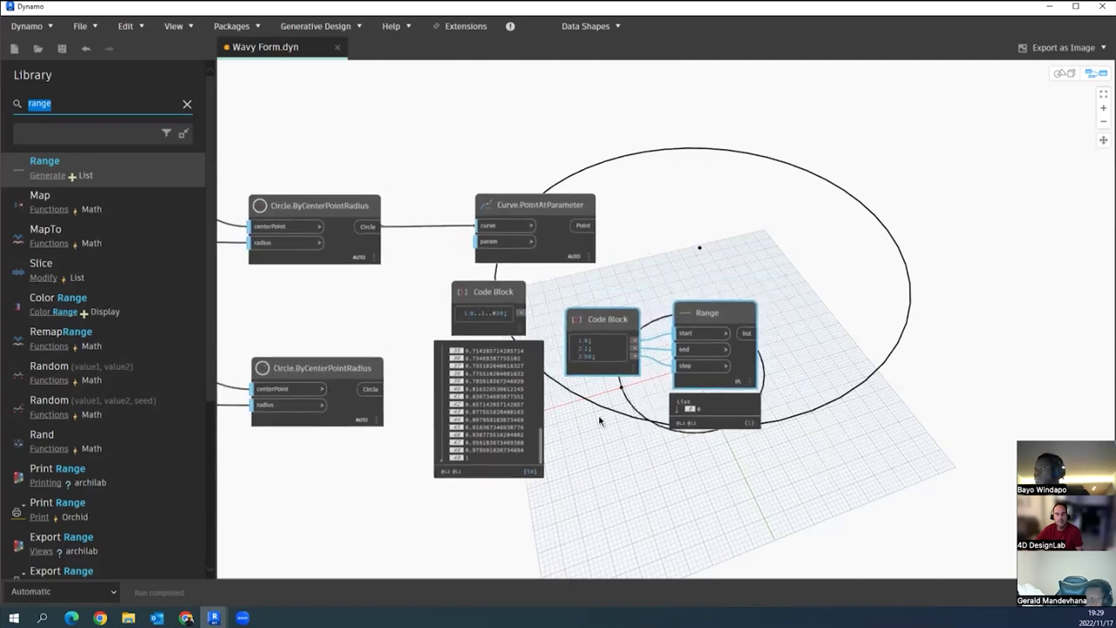
pyautogui.scroll(2, 598, 421)
pyautogui.press('Delete')
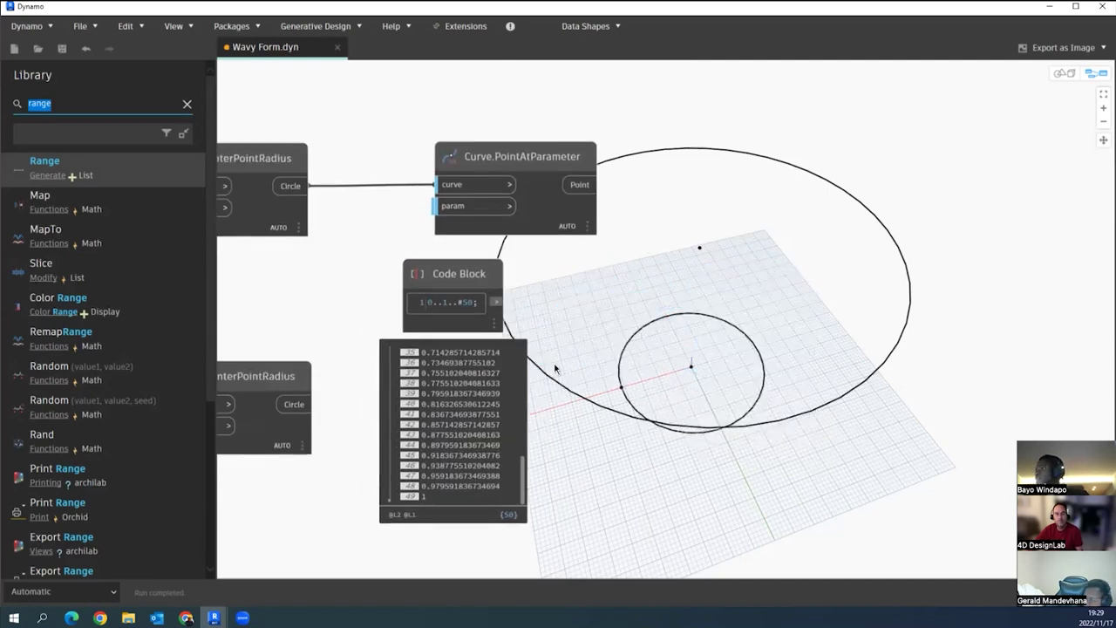
# - Move the Curve.PointAtParameter node farther away from its circle node, beyond the range Code Block
pyautogui.moveTo(511, 148); pyautogui.dragTo(529, 186, button='middle')
pyautogui.moveTo(529, 195); pyautogui.dragTo(584, 193)
pyautogui.moveTo(599, 317); pyautogui.dragTo(713, 307, button='middle')
pyautogui.scroll(2, 591, 337)
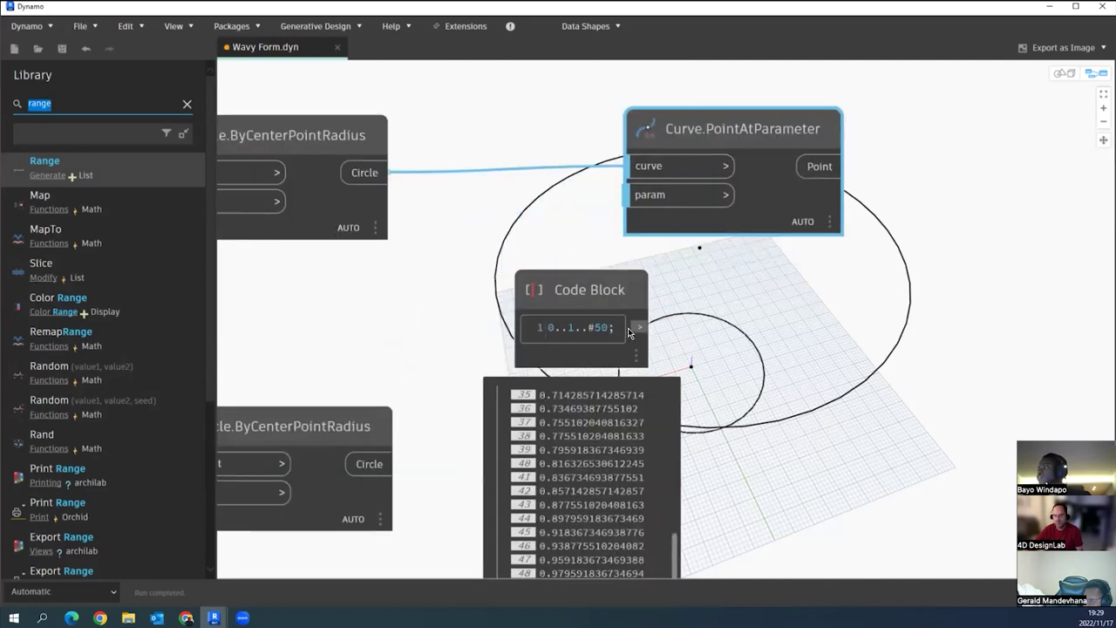
# - Replace the fixed count in the range Code Block with a variable so it reads 0..1..#x
pyautogui.scroll(1, 607, 326)
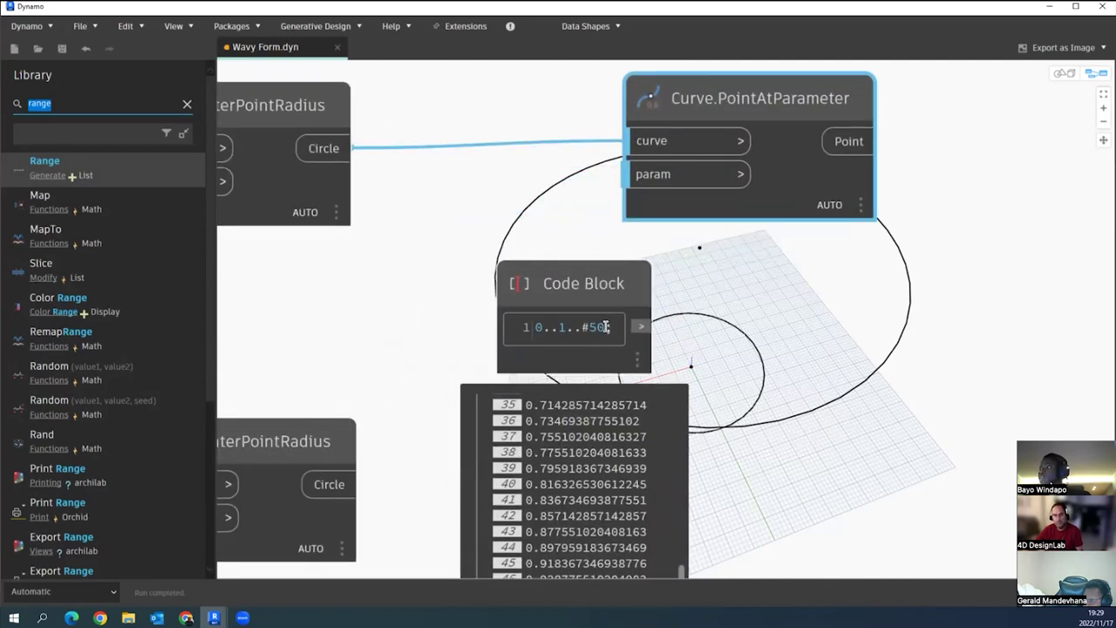
pyautogui.moveTo(602, 327); pyautogui.dragTo(591, 329)
pyautogui.press('BackSpace')
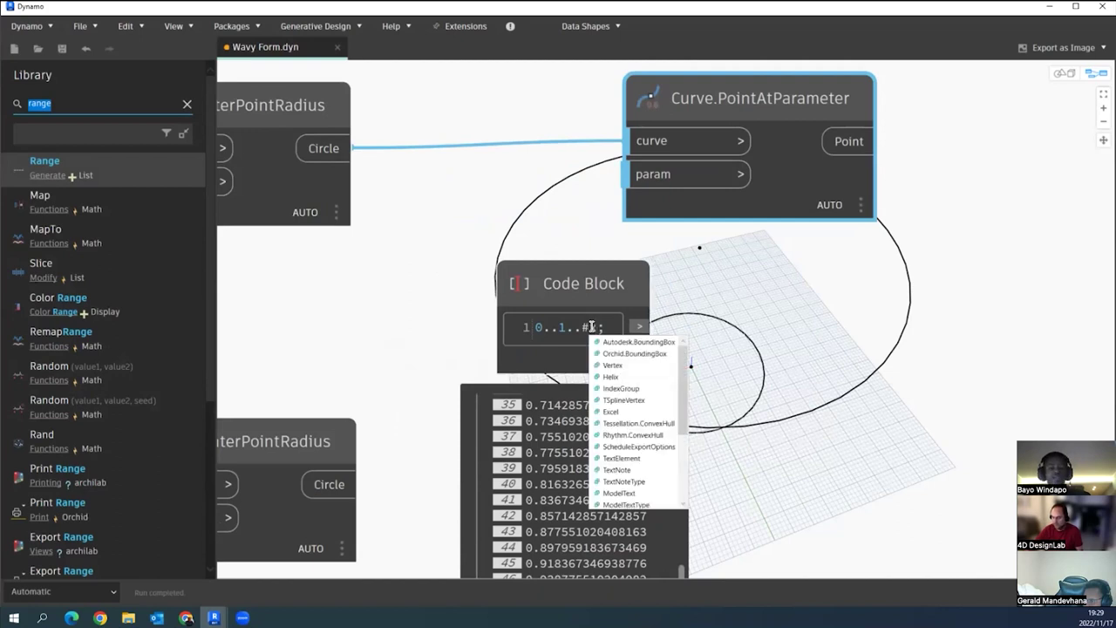
pyautogui.click(700, 327)
pyautogui.scroll(-3, 710, 323)
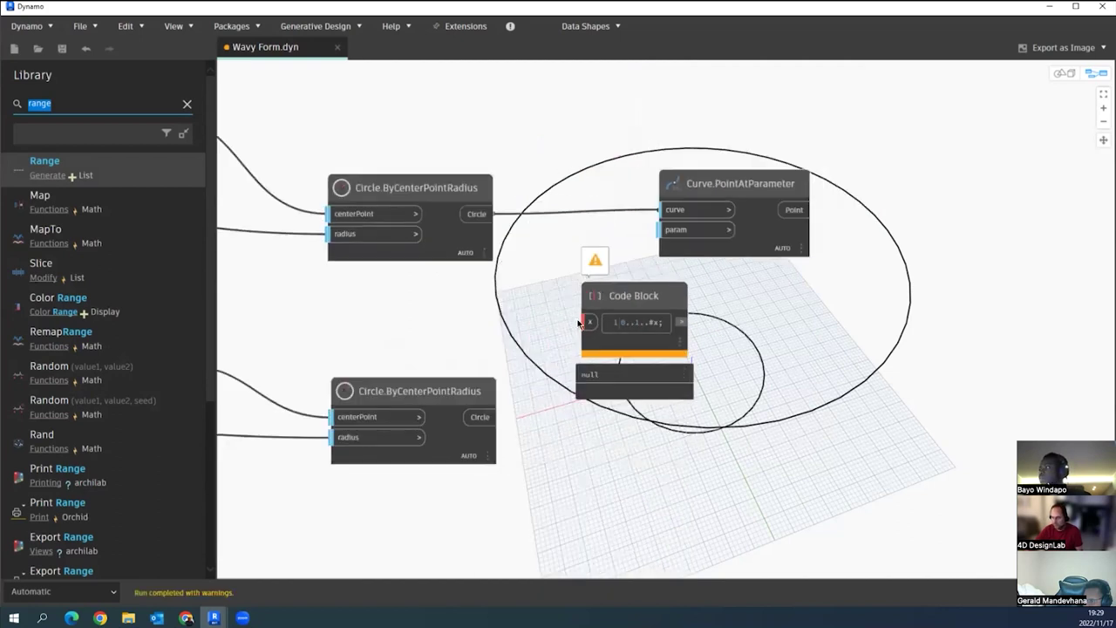
pyautogui.scroll(3, 575, 314)
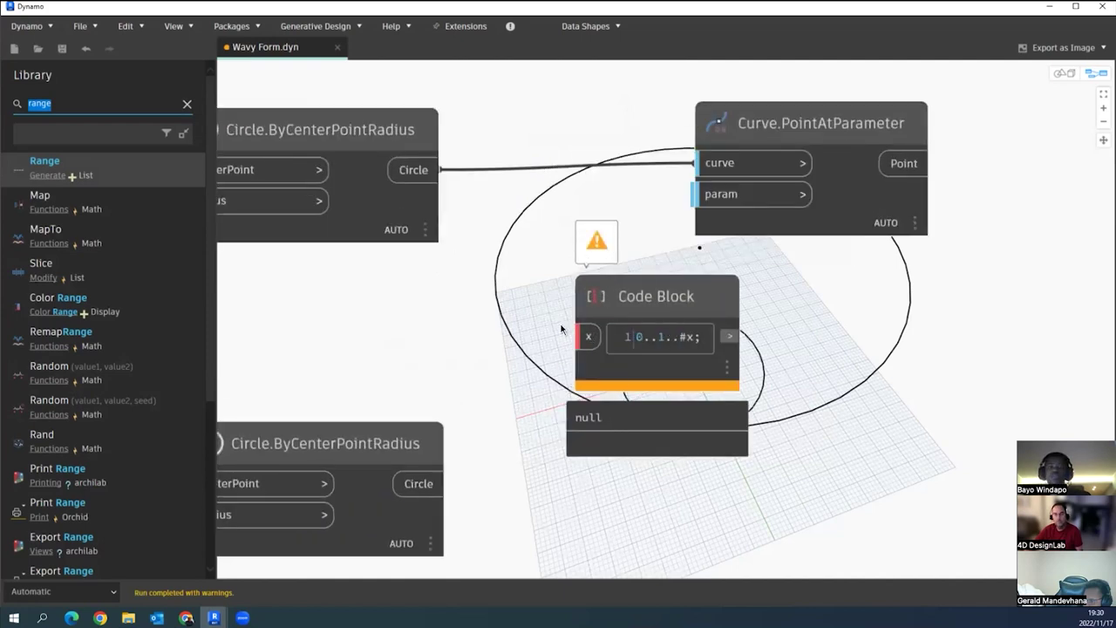
# - Add an Integer Slider node below the second Point.ByCoordinates node
pyautogui.scroll(-5, 645, 353)
pyautogui.moveTo(259, 434); pyautogui.dragTo(568, 379, button='middle')
pyautogui.scroll(-3, 567, 378)
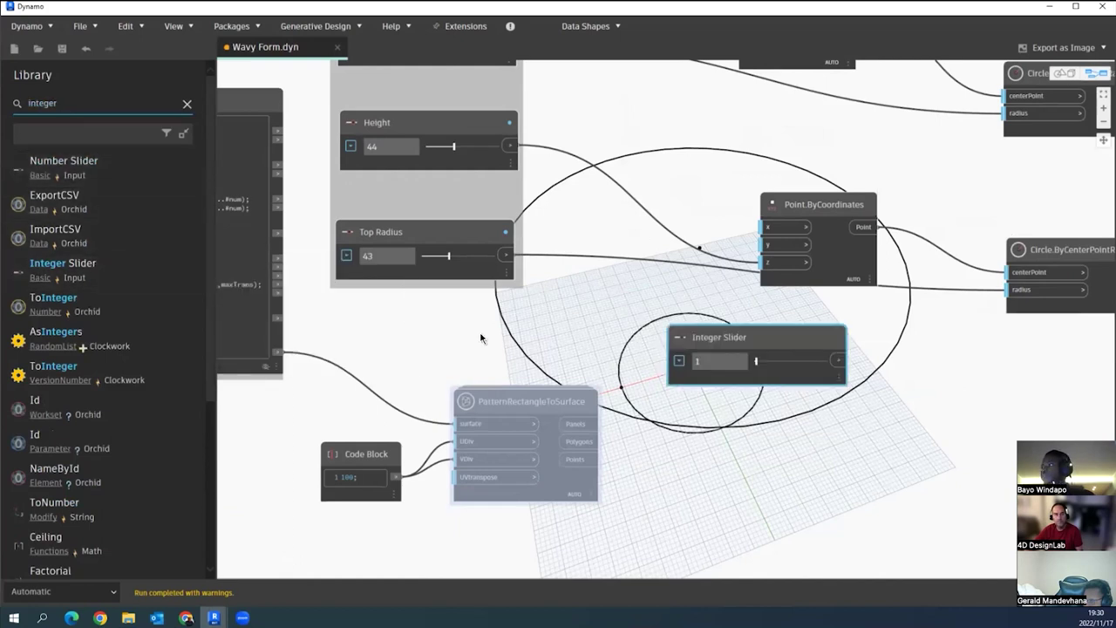
pyautogui.moveTo(481, 338); pyautogui.dragTo(485, 285, button='middle')
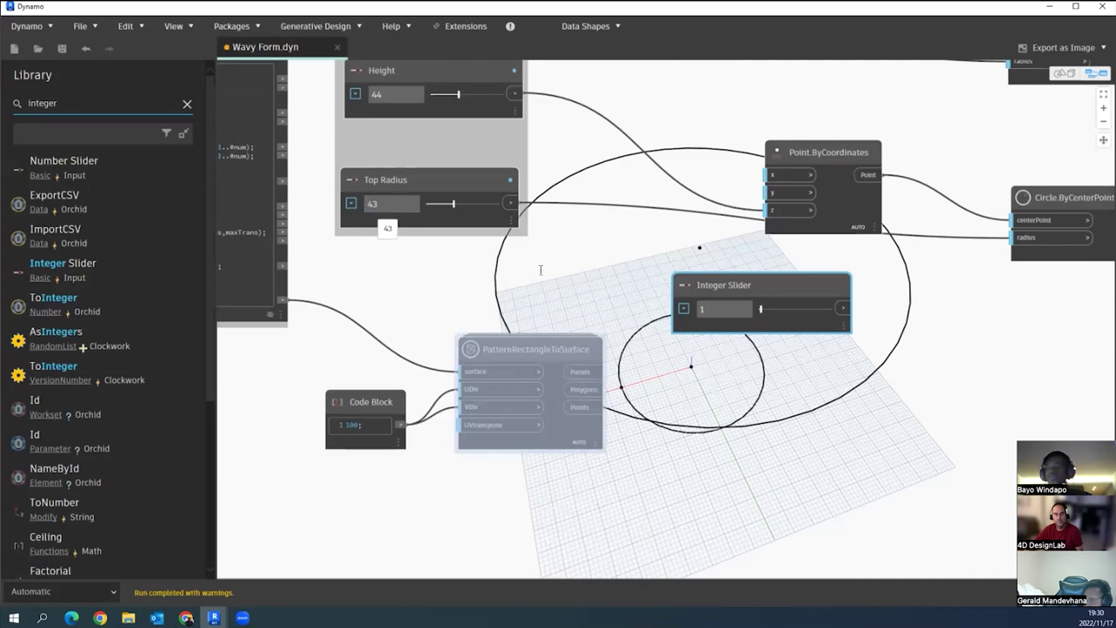
# - Set the Integer Slider's minimum to 2 and its step to 5, and try its value at 27
pyautogui.click(684, 308)
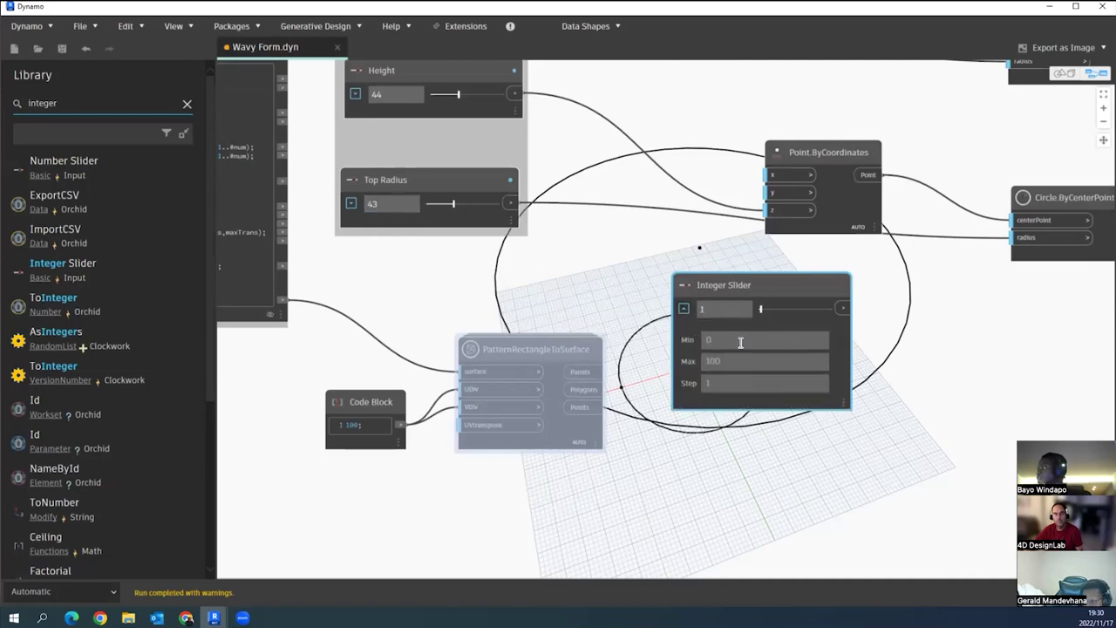
pyautogui.doubleClick(743, 339)
pyautogui.write('4')
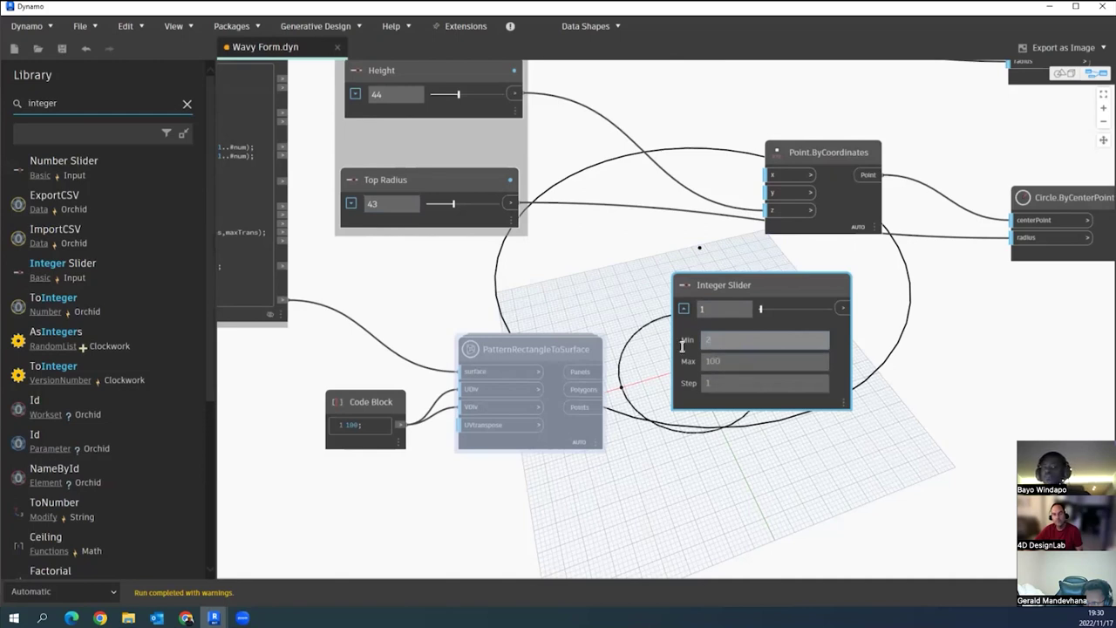
pyautogui.click(725, 363)
pyautogui.click(721, 383)
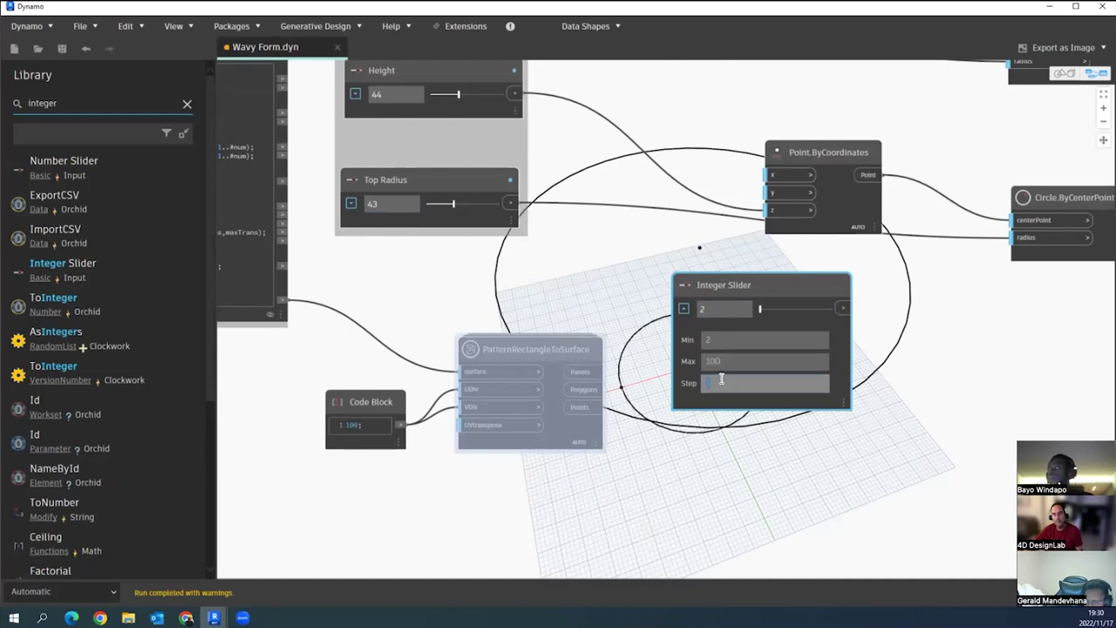
pyautogui.click(758, 453)
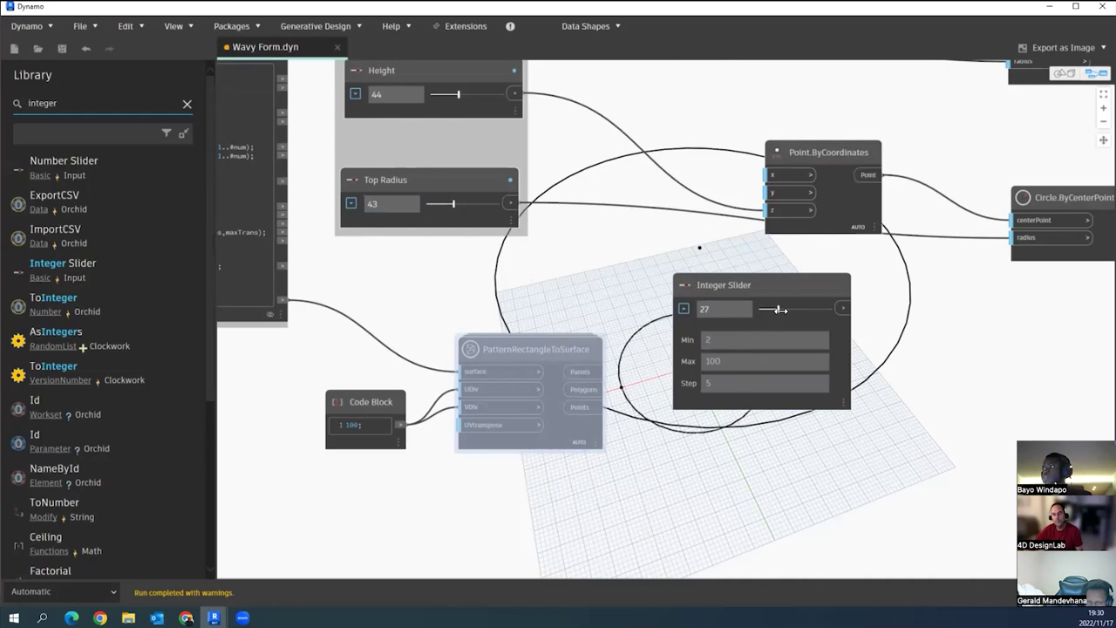
# - Set the Integer Slider's step to 1 and its value to 29, and collapse its range settings
pyautogui.doubleClick(773, 390)
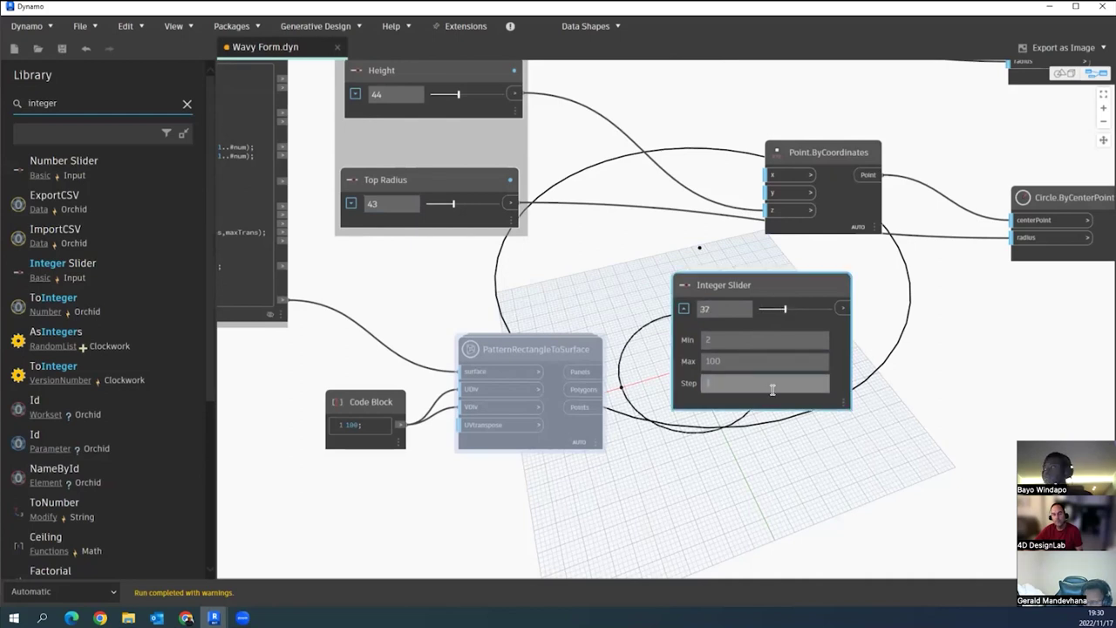
pyautogui.moveTo(784, 307); pyautogui.dragTo(769, 308)
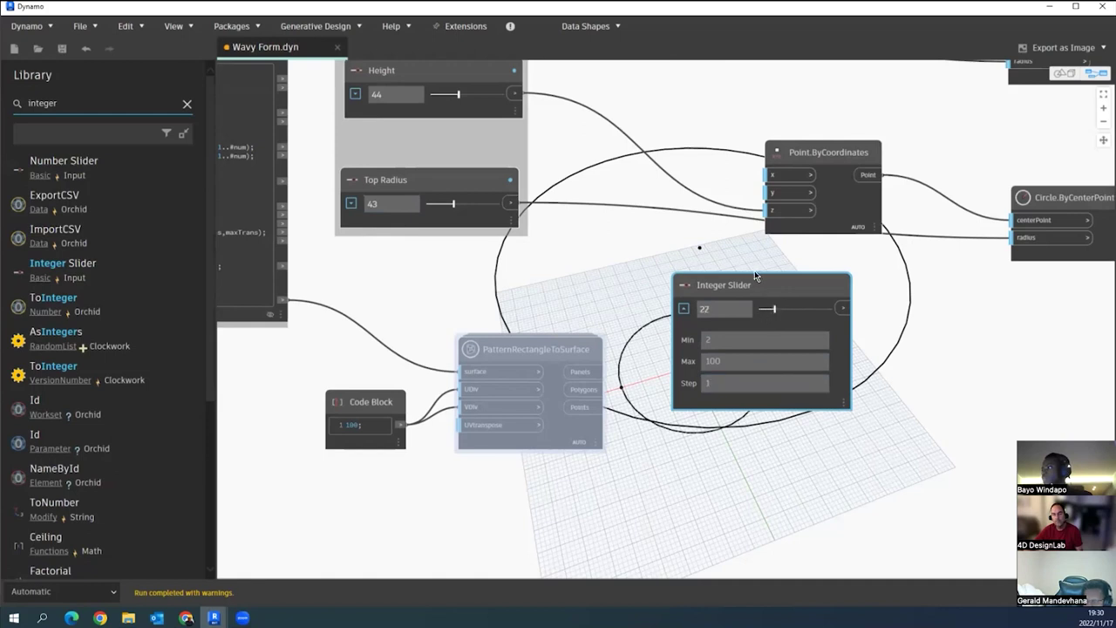
pyautogui.doubleClick(748, 361)
pyautogui.moveTo(775, 309); pyautogui.dragTo(779, 308)
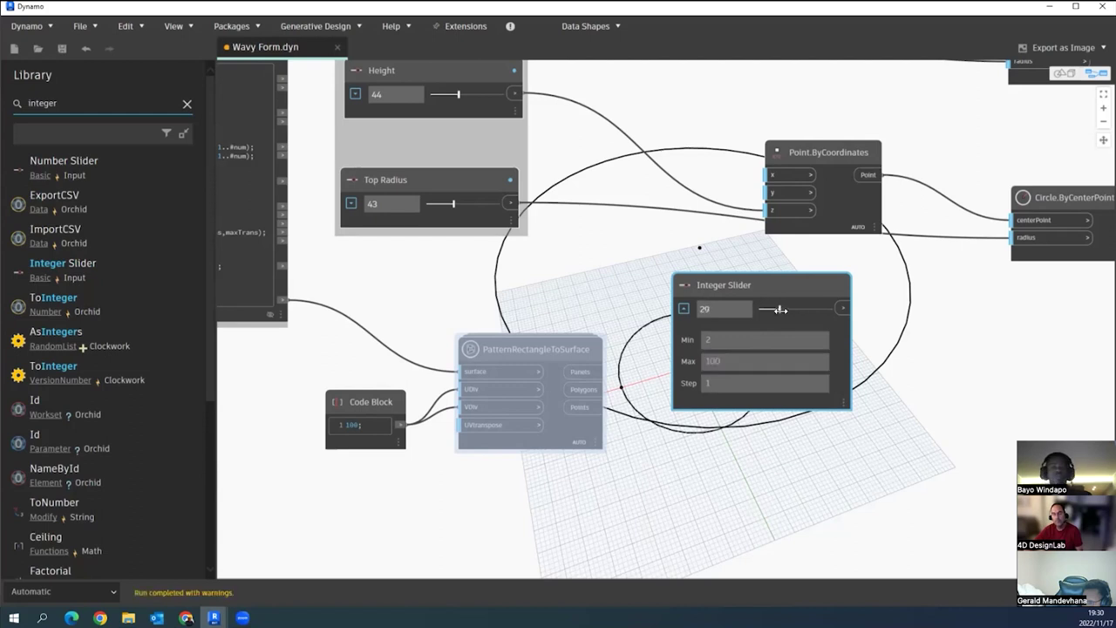
pyautogui.click(683, 309)
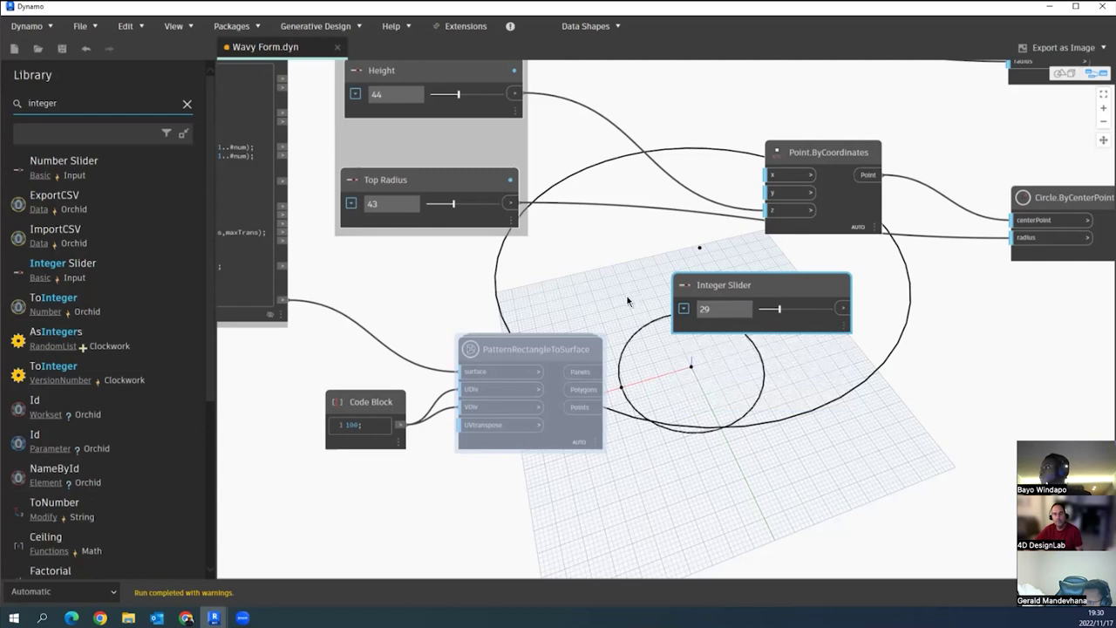
# - Move the Integer Slider directly beneath the Top Radius slider of the Inputs group
pyautogui.scroll(-4, 626, 301)
pyautogui.scroll(3, 523, 295)
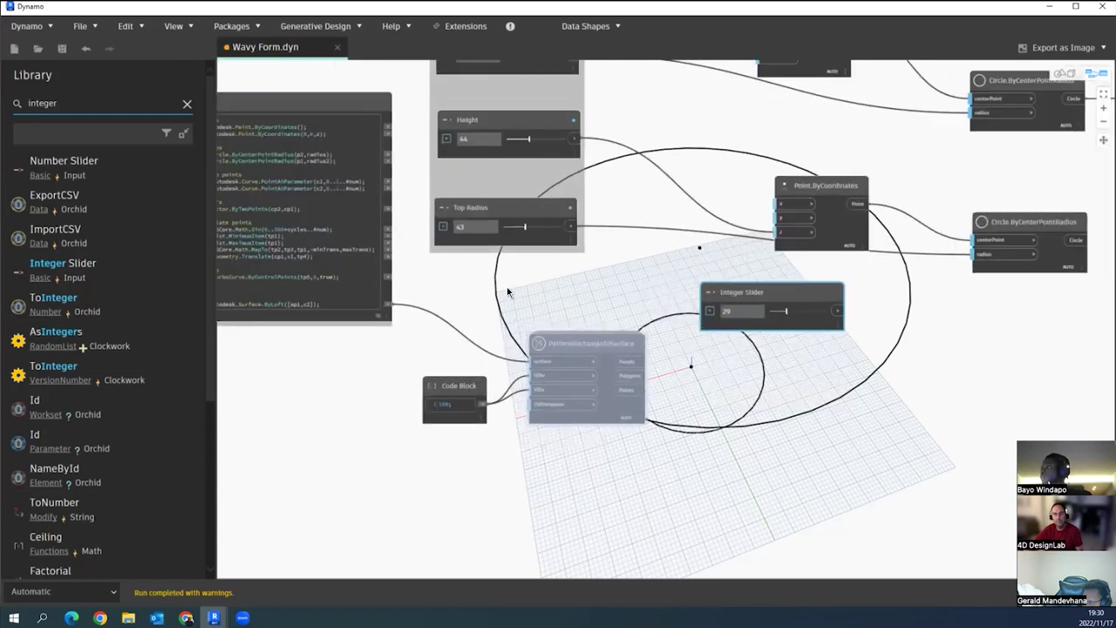
pyautogui.moveTo(765, 292); pyautogui.dragTo(509, 282)
pyautogui.scroll(2, 652, 256)
pyautogui.click(345, 291)
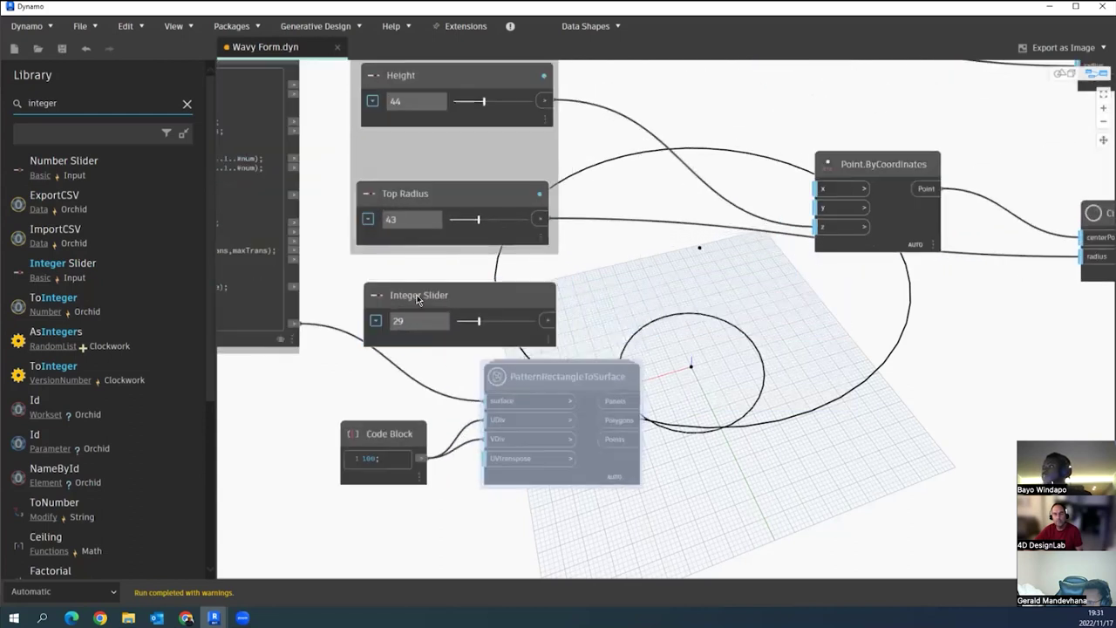
# - Rename the Integer Slider as Divisions
pyautogui.doubleClick(417, 296)
pyautogui.press('BackSpace')
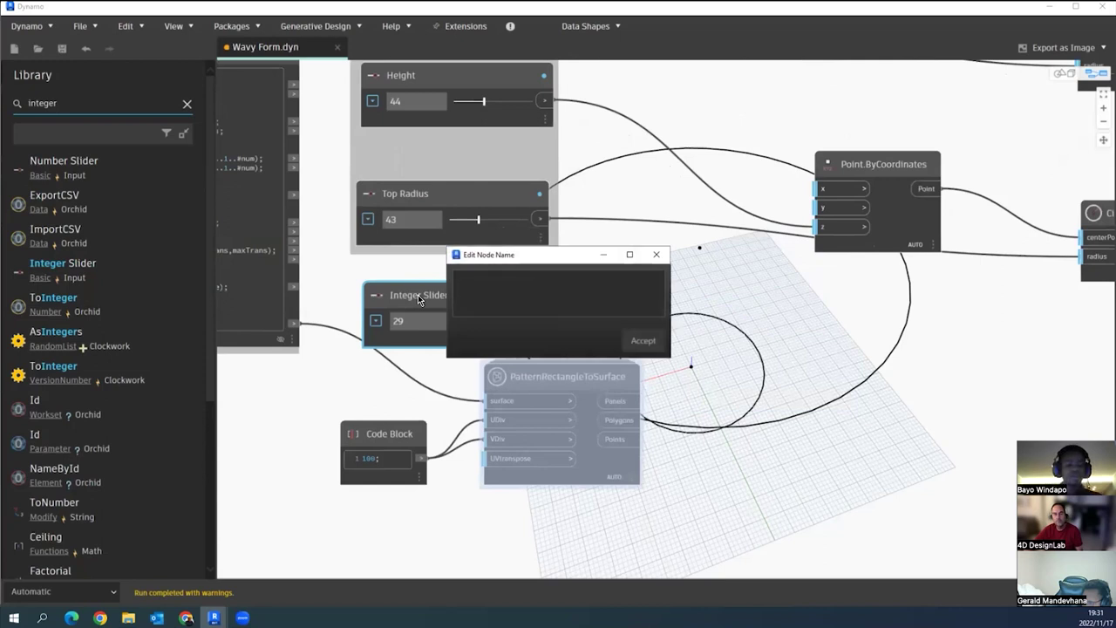
pyautogui.write('Di')
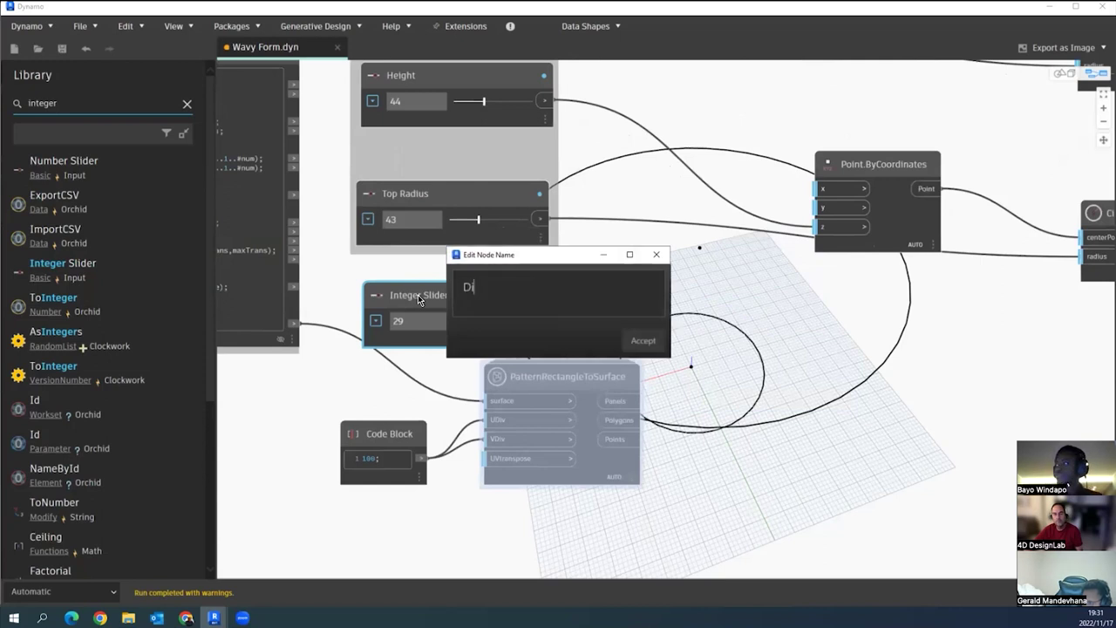
pyautogui.write('v')
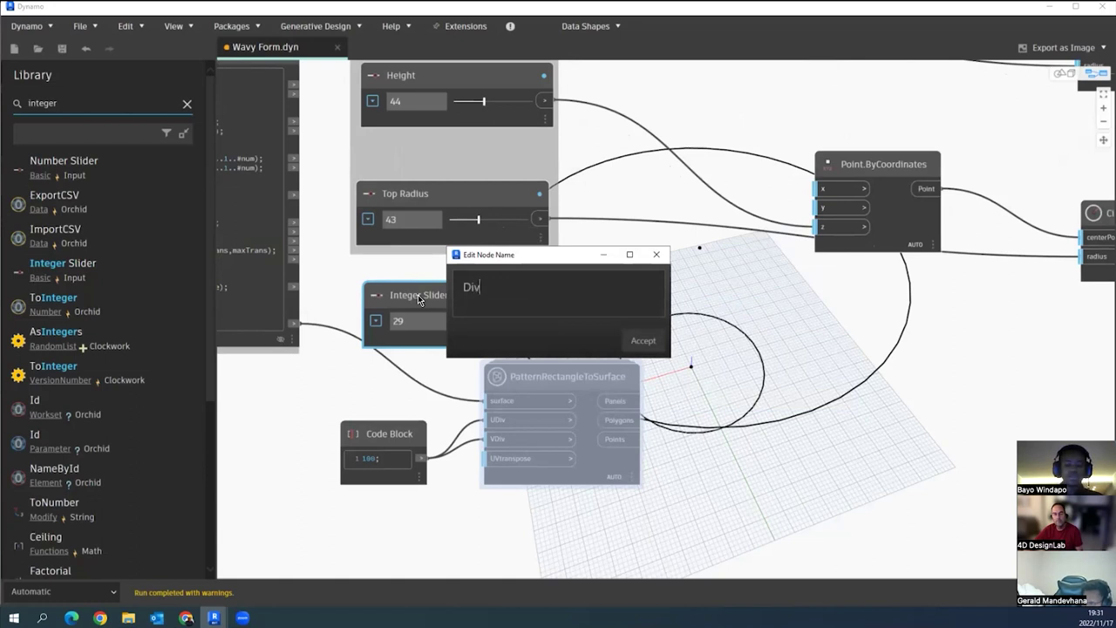
pyautogui.write('isions')
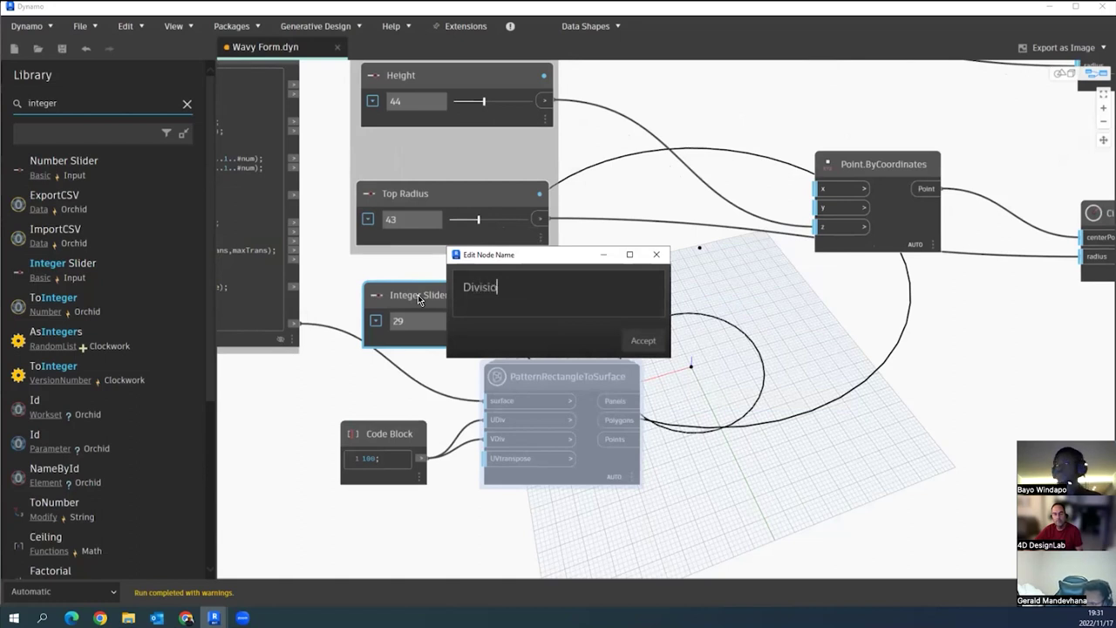
pyautogui.click(643, 340)
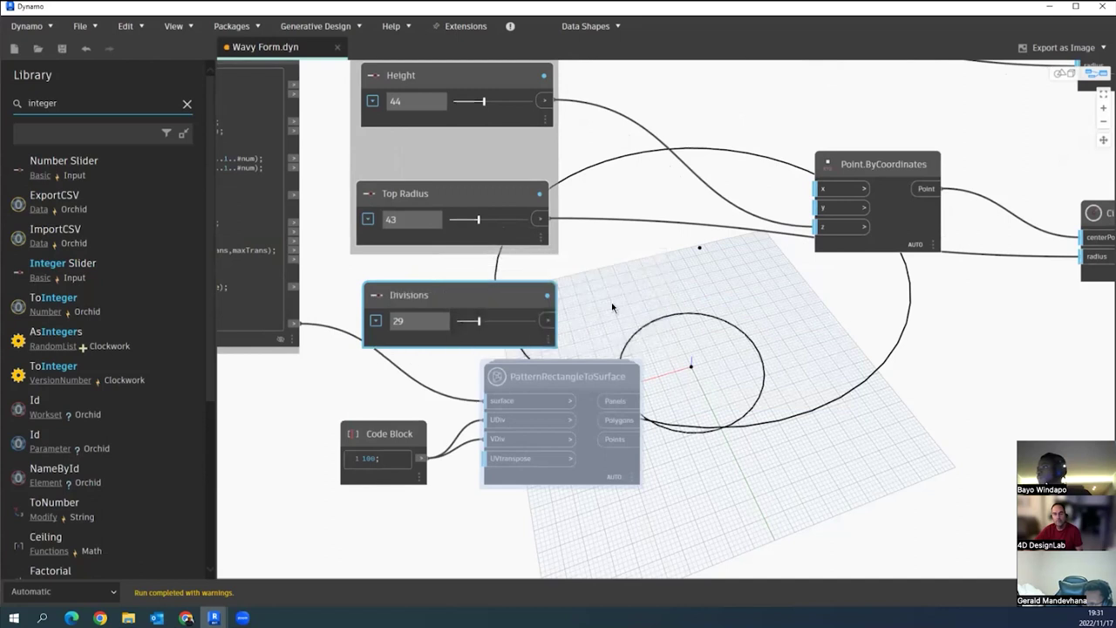
# - Connect the Divisions slider's output to the x input of the 0..1..#x Code Block
pyautogui.scroll(-3, 498, 334)
pyautogui.scroll(-5, 498, 333)
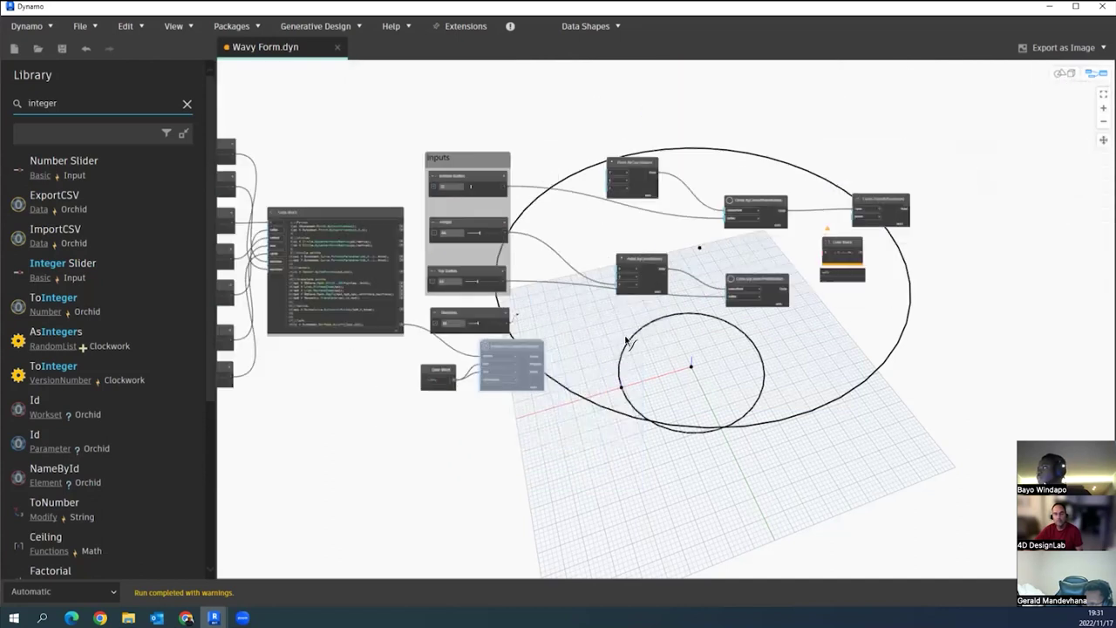
pyautogui.scroll(5, 714, 305)
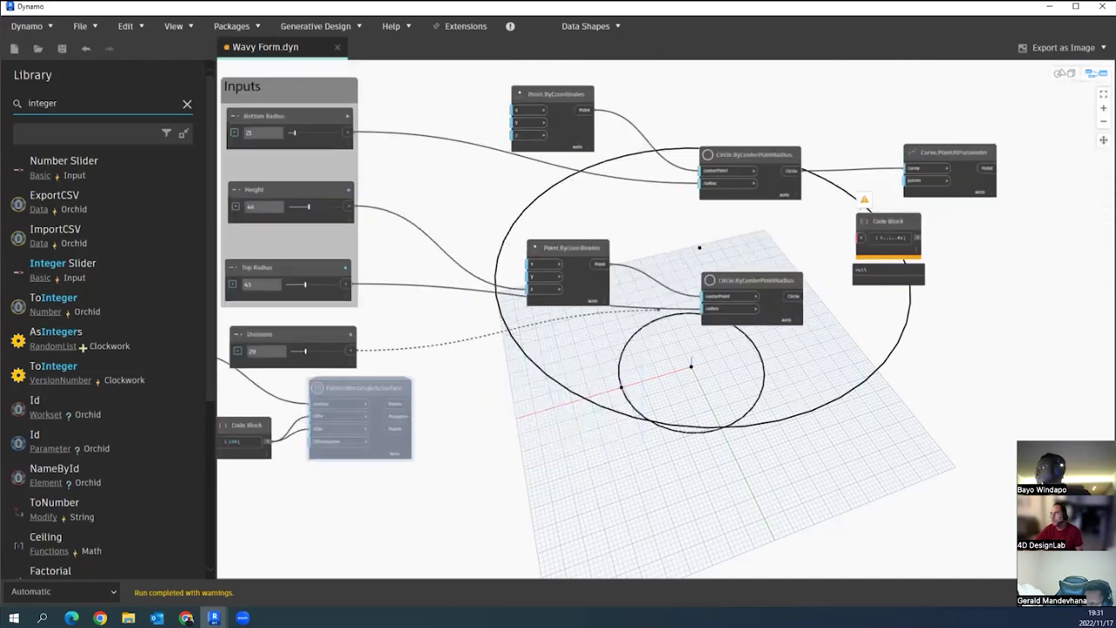
pyautogui.click(1025, 179)
pyautogui.moveTo(1025, 179); pyautogui.dragTo(749, 148, button='middle')
# - Set the Divisions slider's value to 50
pyautogui.moveTo(347, 315); pyautogui.dragTo(698, 312, button='middle')
pyautogui.click(348, 317)
pyautogui.write('50')
pyautogui.click(478, 269)
pyautogui.scroll(-2, 427, 284)
# - Add the Divisions slider to the Inputs group with the radius and height sliders
pyautogui.moveTo(608, 287); pyautogui.dragTo(346, 288, button='middle')
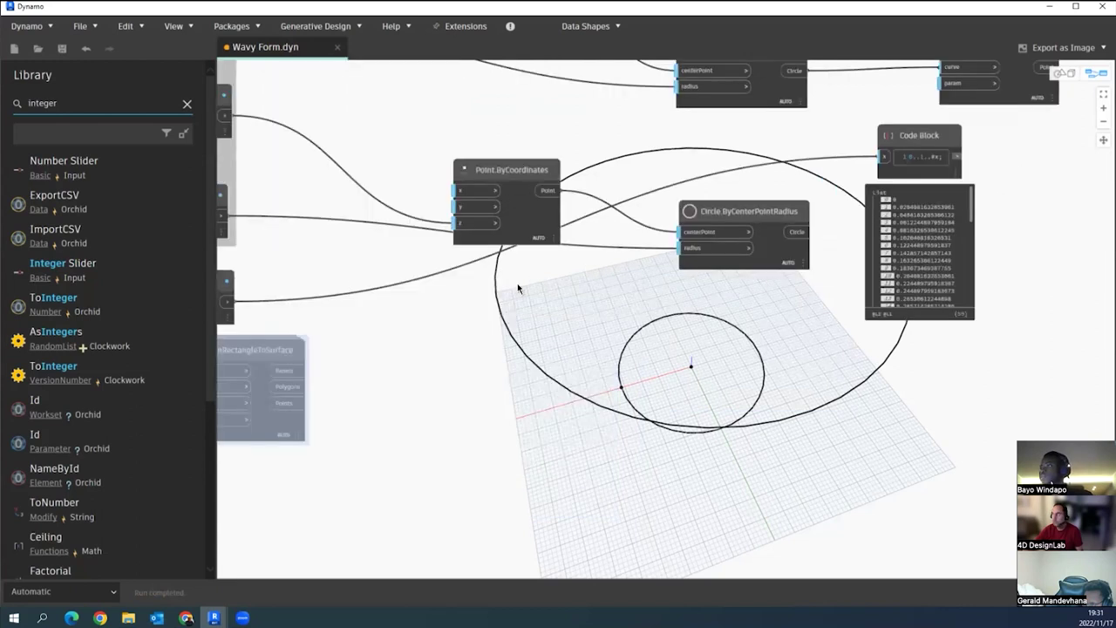
pyautogui.scroll(-1, 552, 262)
pyautogui.moveTo(443, 291); pyautogui.dragTo(494, 291, button='middle')
pyautogui.moveTo(347, 287); pyautogui.dragTo(518, 287, button='middle')
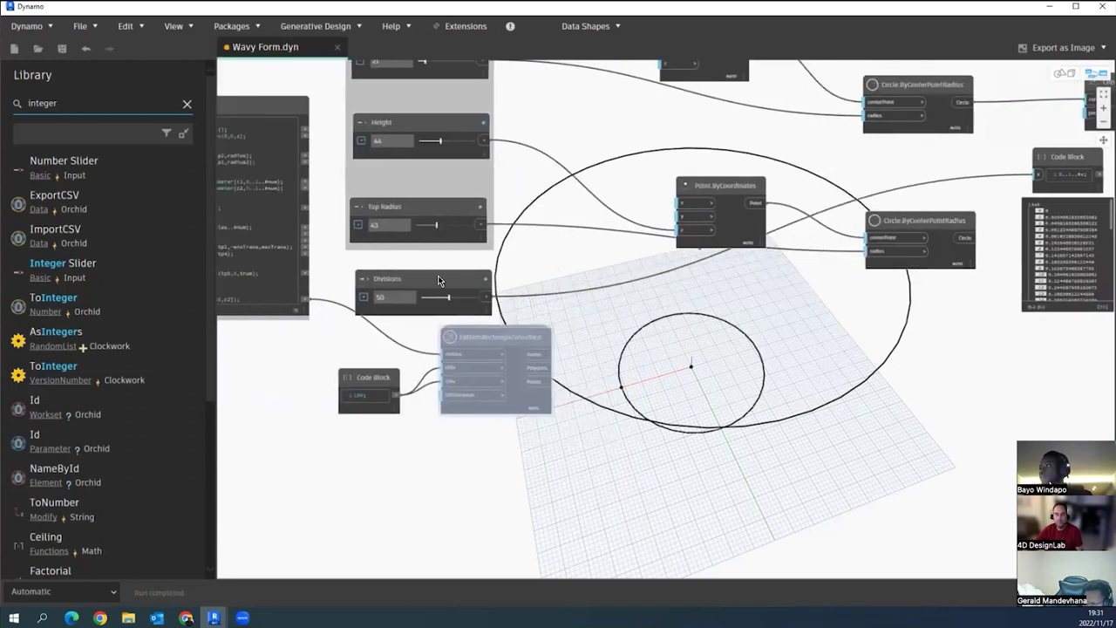
pyautogui.rightClick(438, 284)
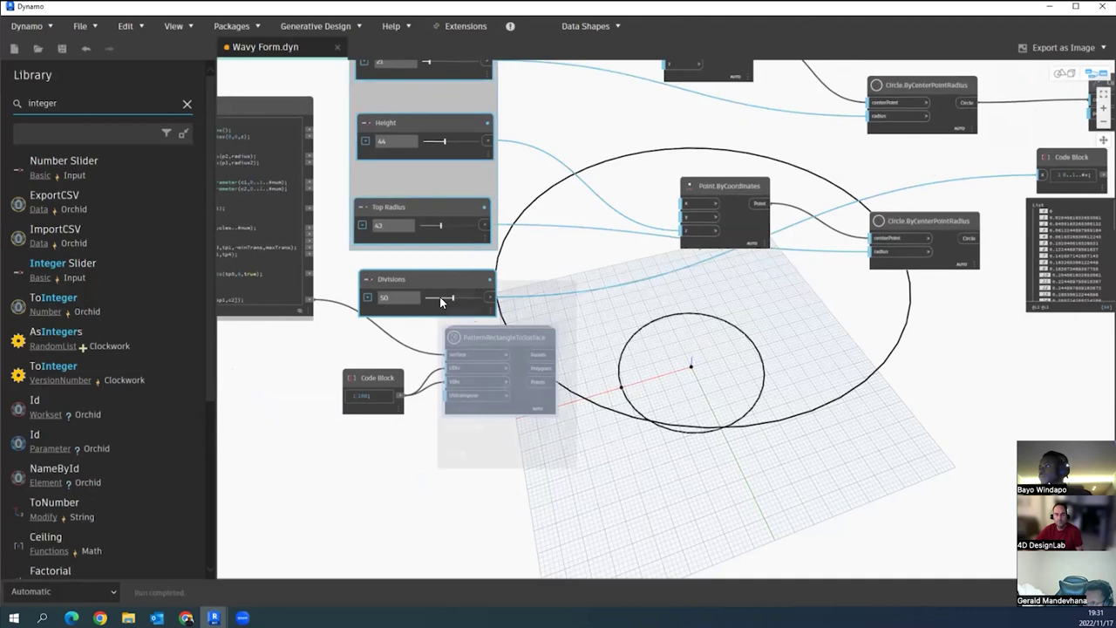
pyautogui.moveTo(540, 311)
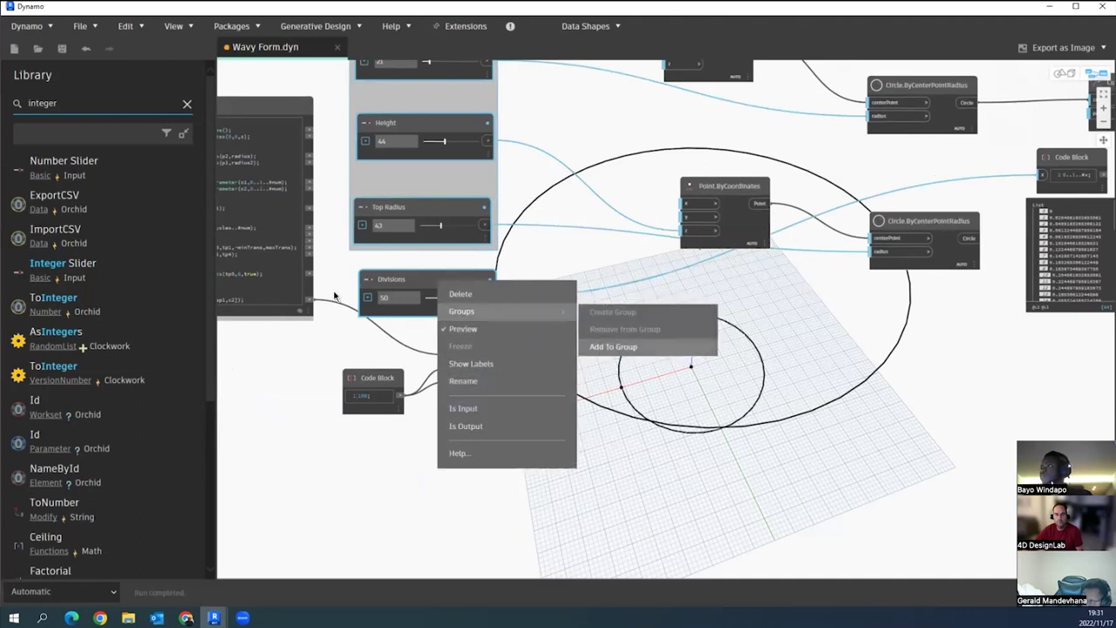
pyautogui.click(602, 346)
# - Move the PatternRectangleToSurface node clear of the enlarged Inputs group, just below it
pyautogui.scroll(-2, 325, 285)
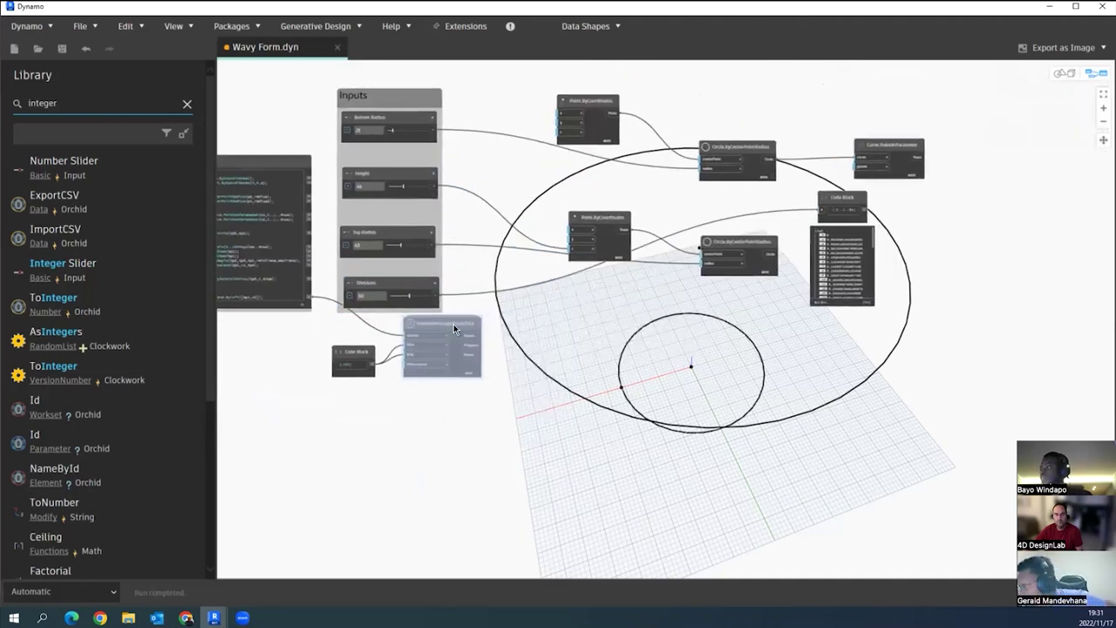
pyautogui.moveTo(457, 324); pyautogui.dragTo(424, 349)
pyautogui.scroll(-2, 440, 347)
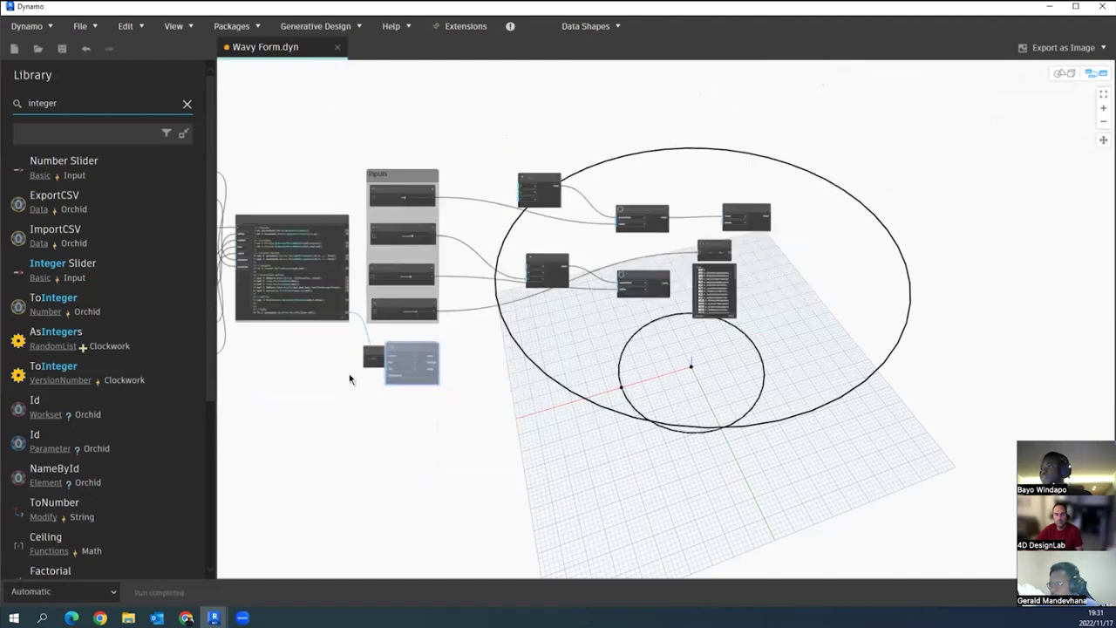
# - Spread the Curve.PointAtParameter node and the 0..1..#x Code Block farther apart to leave room for a wire between them
pyautogui.moveTo(425, 350); pyautogui.dragTo(489, 350, button='middle')
pyautogui.moveTo(490, 352); pyautogui.dragTo(402, 387)
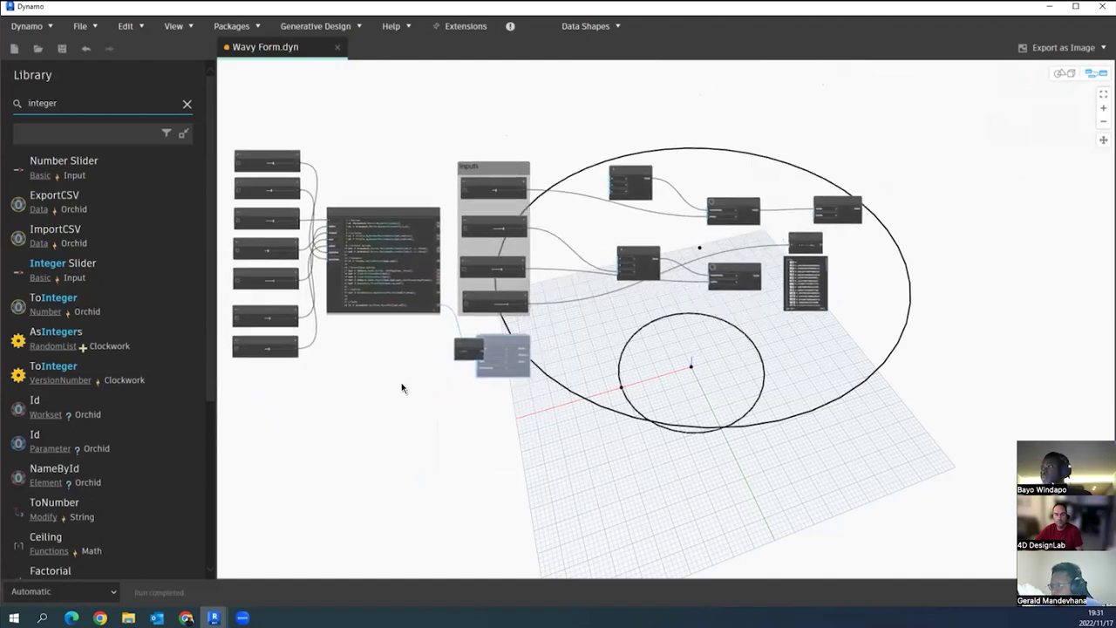
pyautogui.click(620, 294)
pyautogui.moveTo(426, 345); pyautogui.dragTo(316, 366, button='middle')
pyautogui.moveTo(802, 177); pyautogui.dragTo(419, 348)
pyautogui.moveTo(736, 230); pyautogui.dragTo(779, 204)
pyautogui.scroll(4, 793, 314)
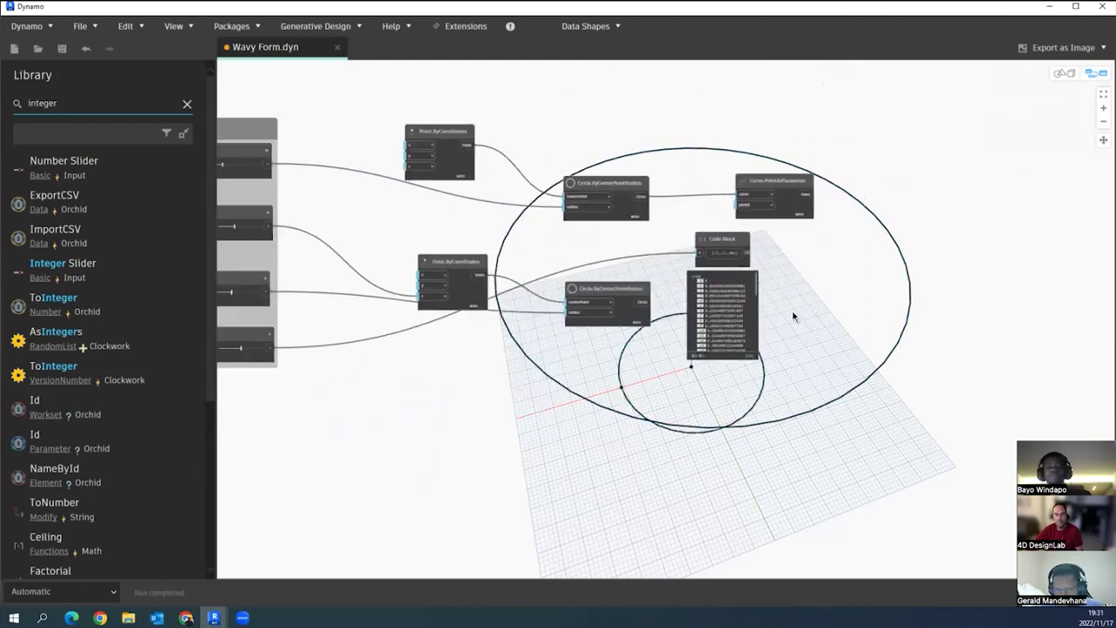
pyautogui.scroll(4, 792, 317)
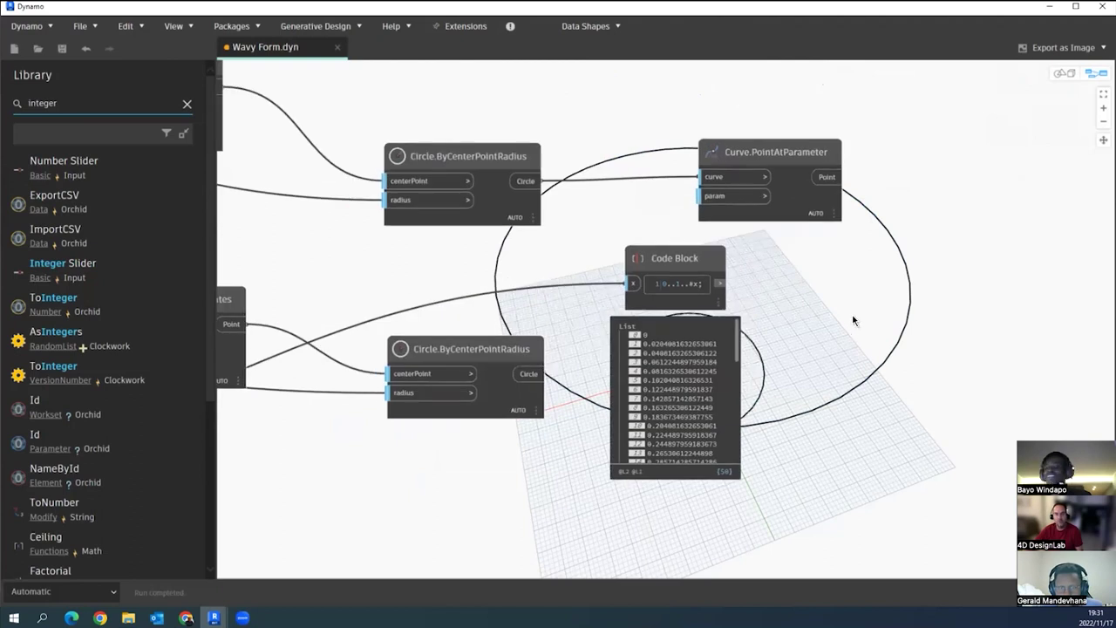
pyautogui.moveTo(829, 319); pyautogui.dragTo(766, 329, button='middle')
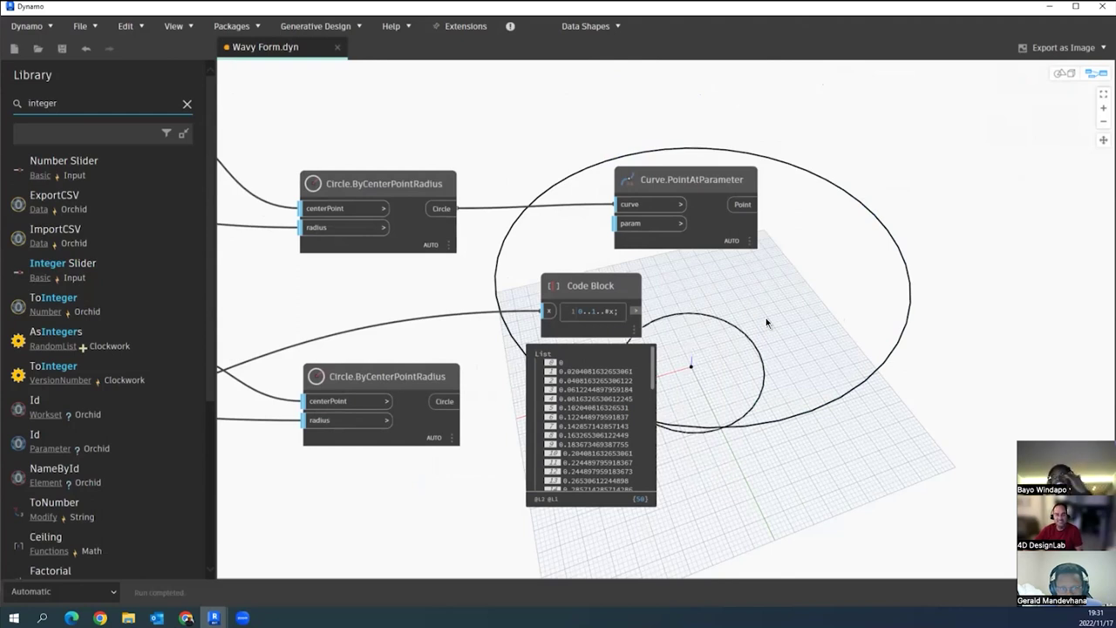
pyautogui.click(693, 186)
pyautogui.moveTo(693, 186); pyautogui.dragTo(745, 188)
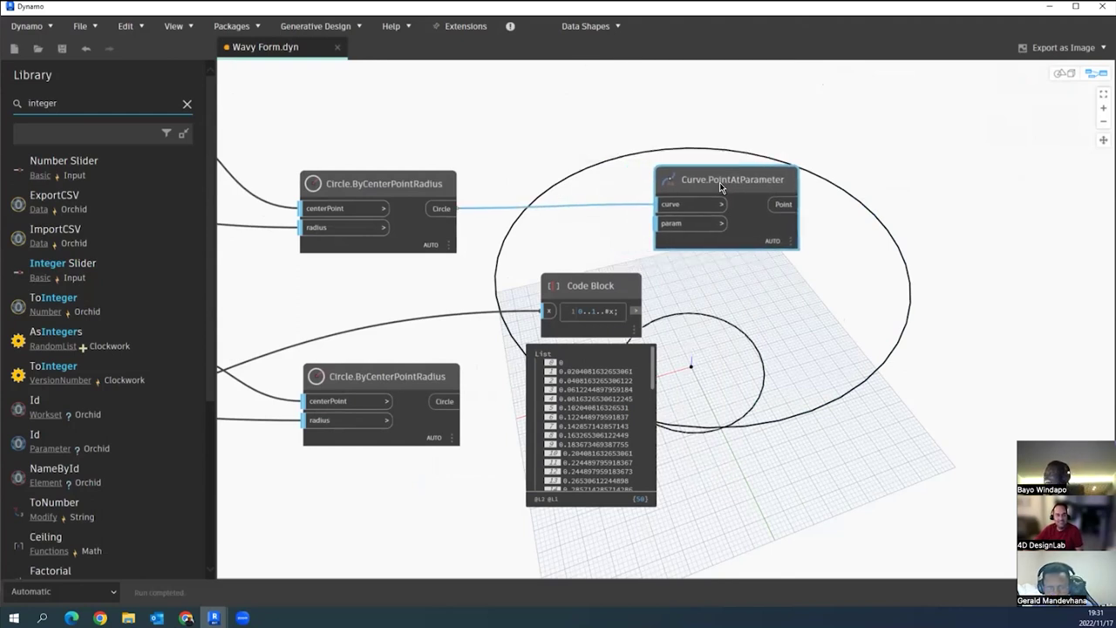
pyautogui.scroll(1, 629, 282)
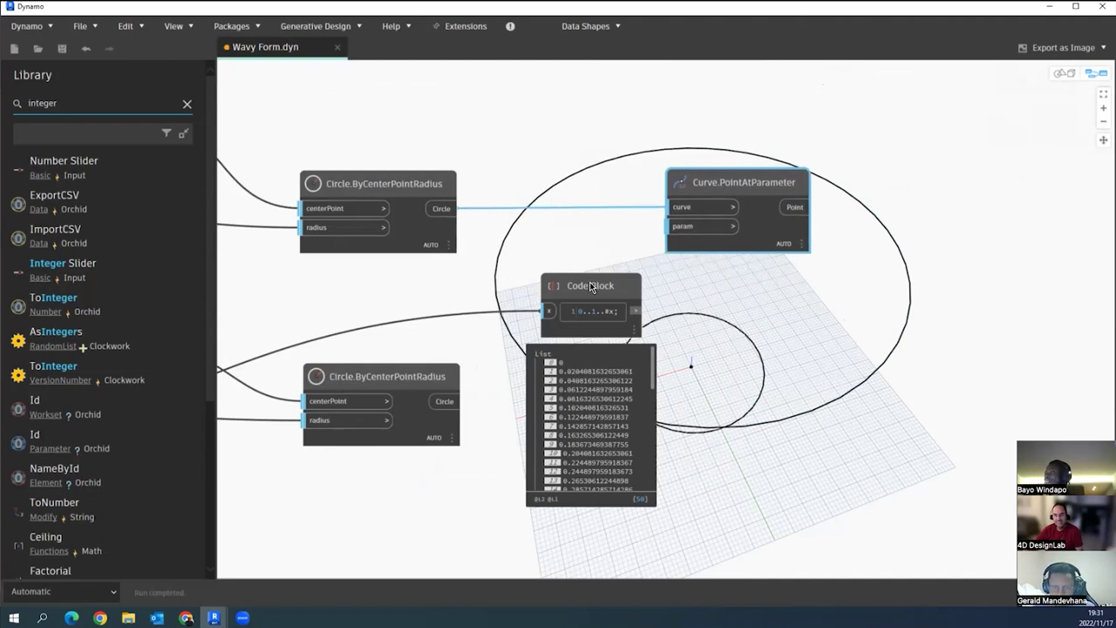
pyautogui.moveTo(589, 282); pyautogui.dragTo(538, 283)
pyautogui.click(648, 332)
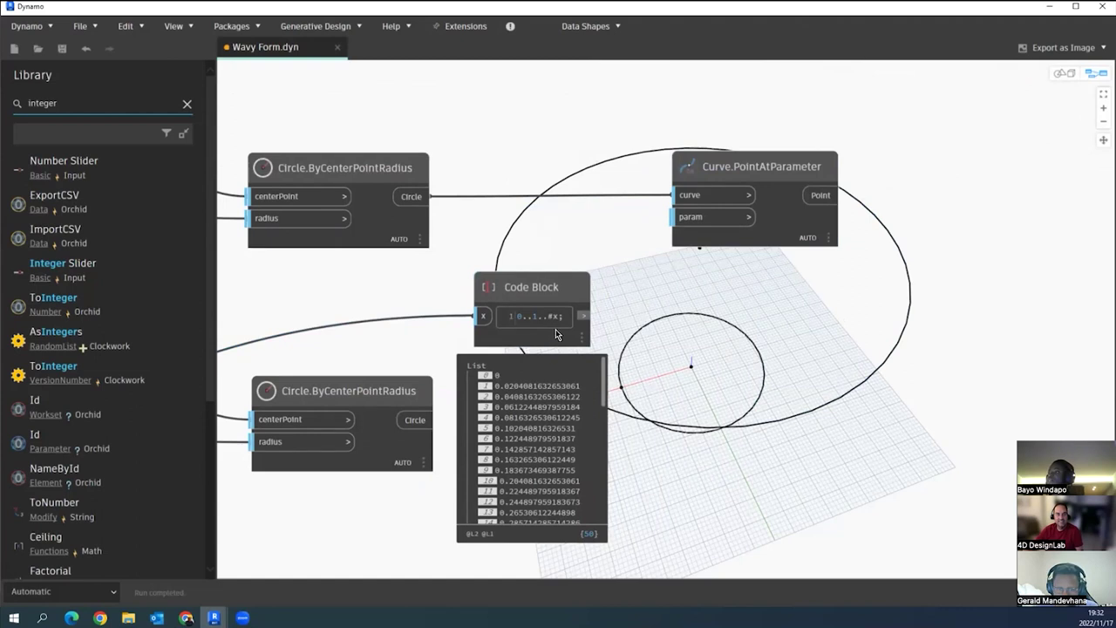
# - Connect the 0..1..#x Code Block's output to the param input of Curve.PointAtParameter
pyautogui.click(582, 315)
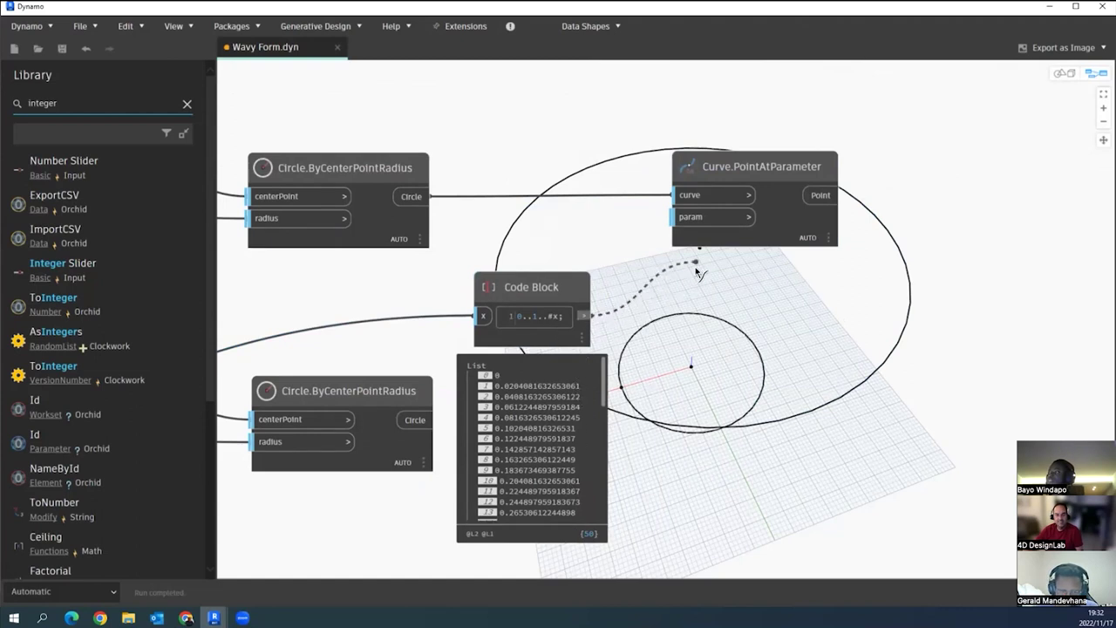
pyautogui.click(686, 217)
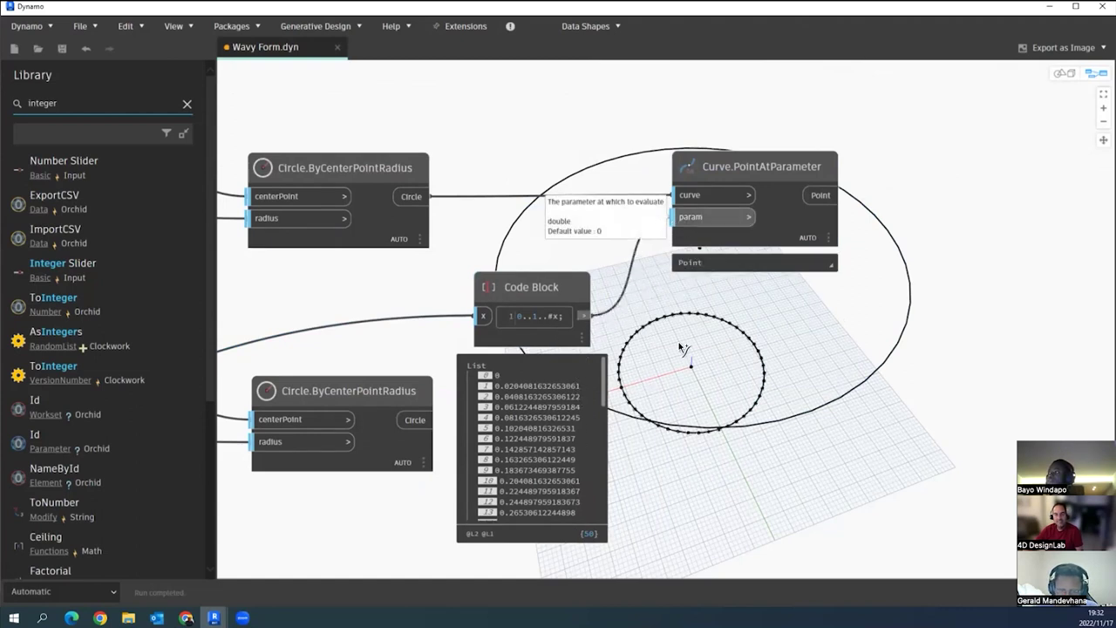
pyautogui.moveTo(682, 361); pyautogui.dragTo(671, 362, button='middle')
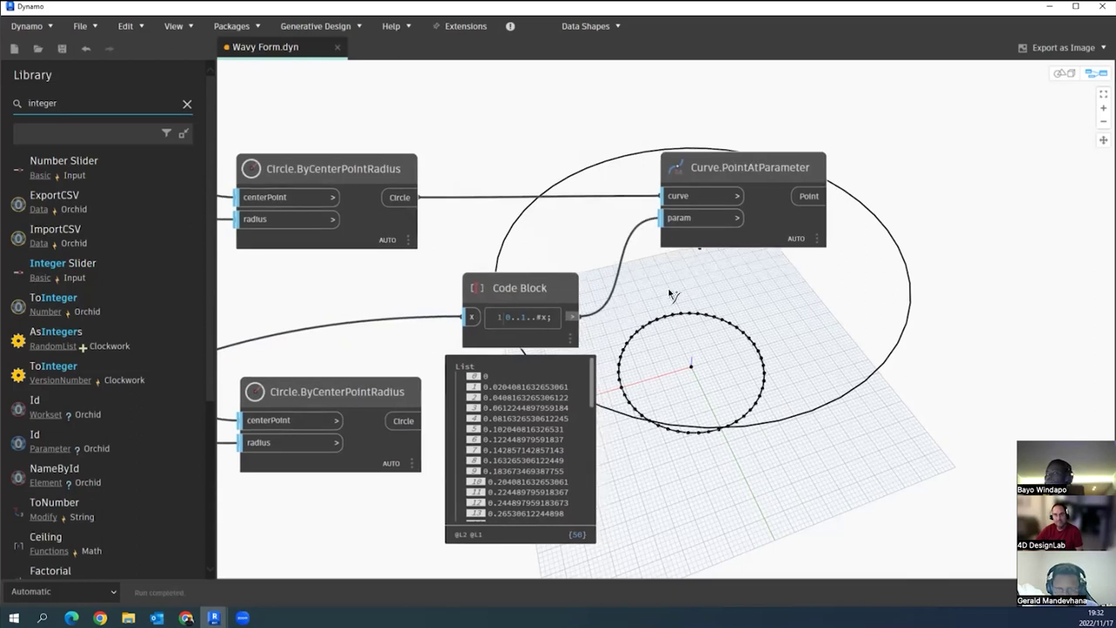
pyautogui.scroll(1, 643, 384)
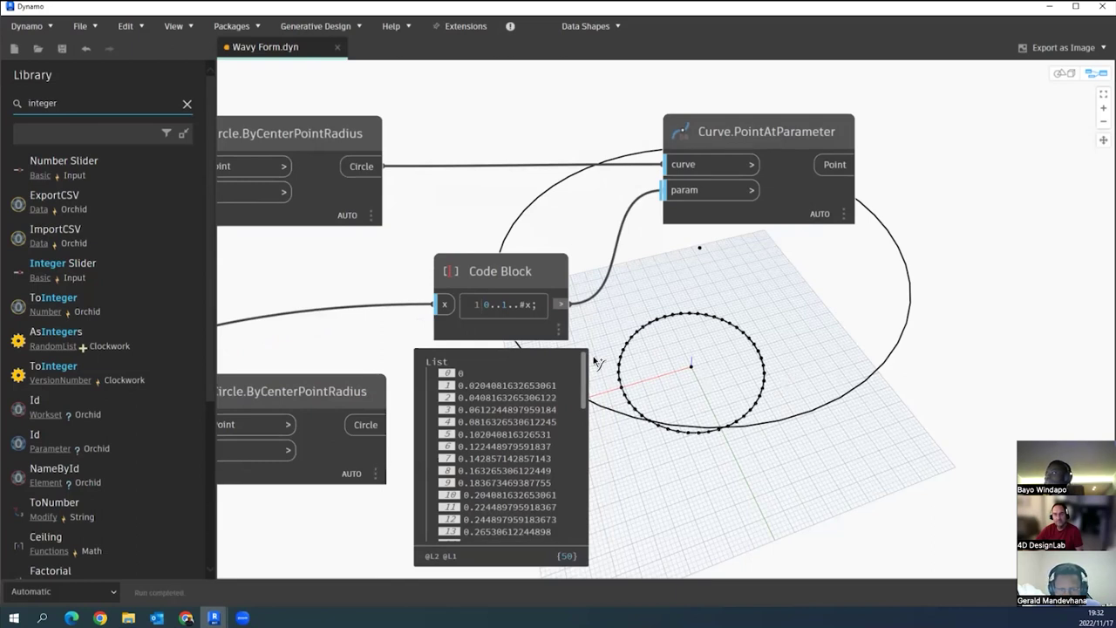
pyautogui.scroll(-4, 783, 232)
pyautogui.scroll(1, 799, 213)
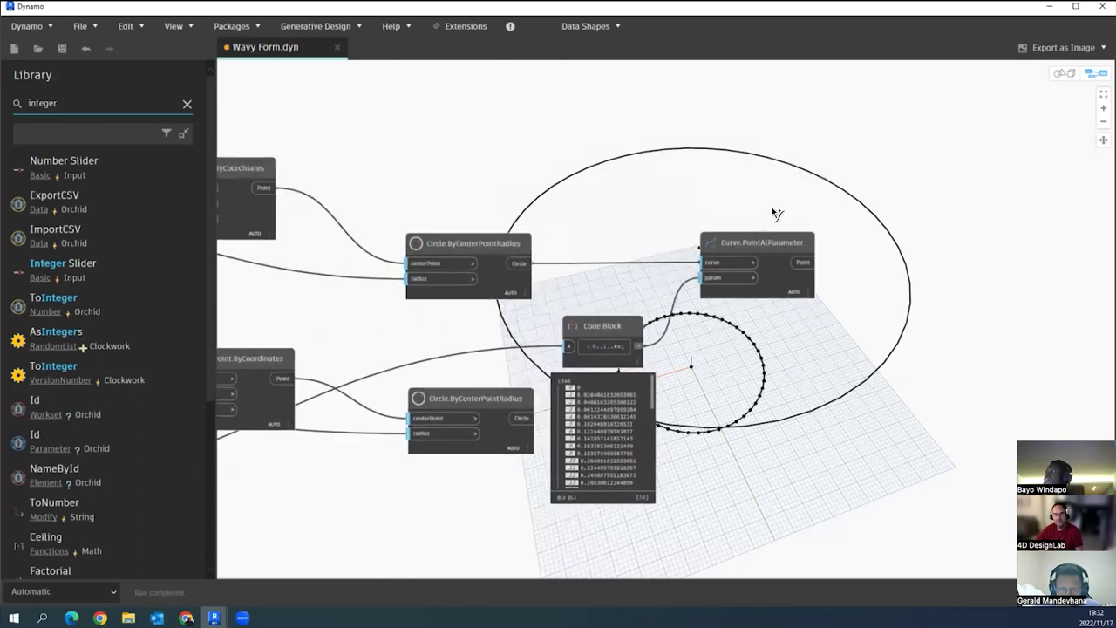
pyautogui.scroll(1, 533, 217)
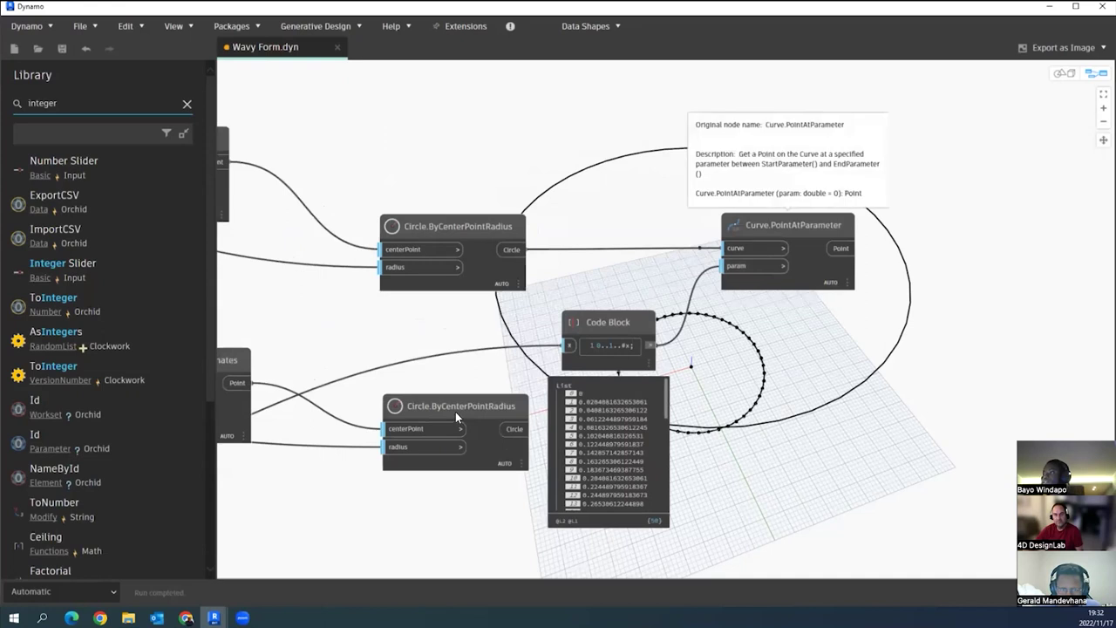
pyautogui.click(764, 326)
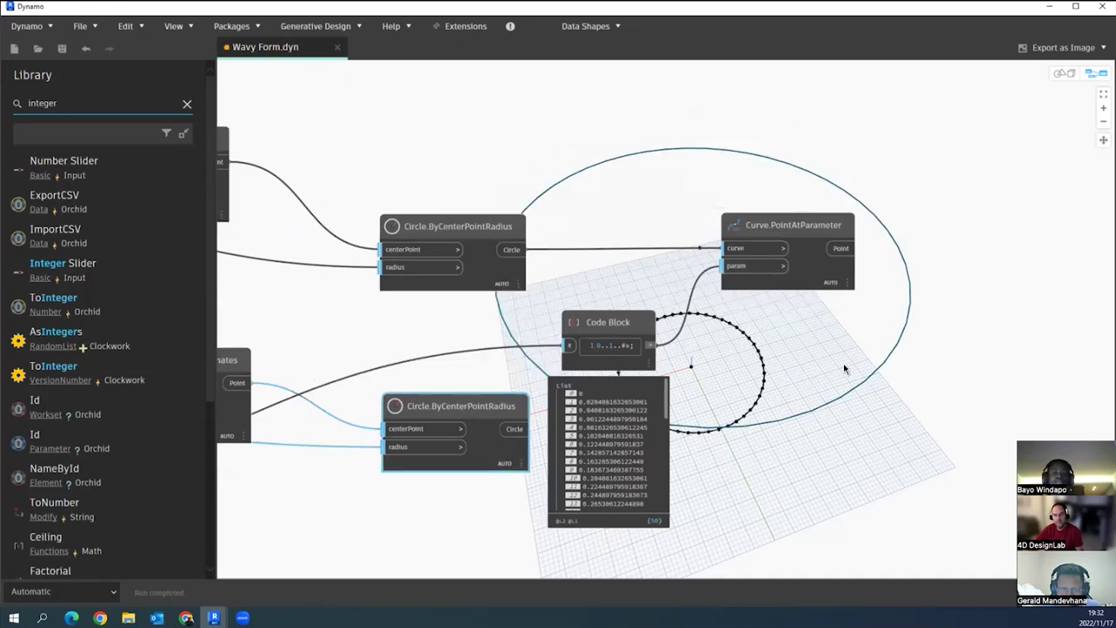
pyautogui.click(819, 453)
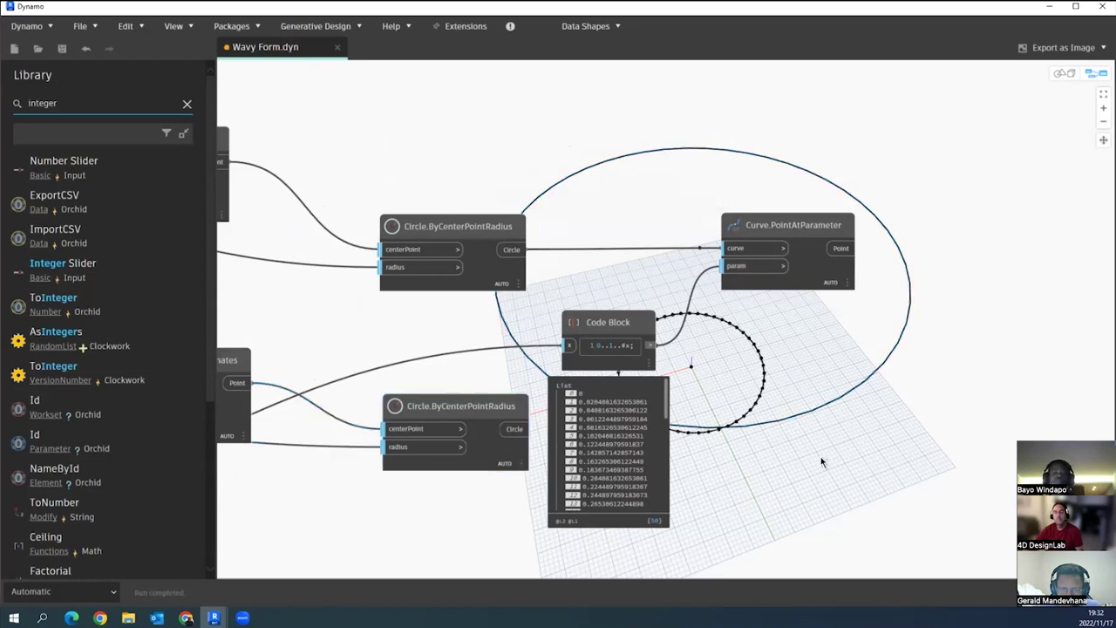
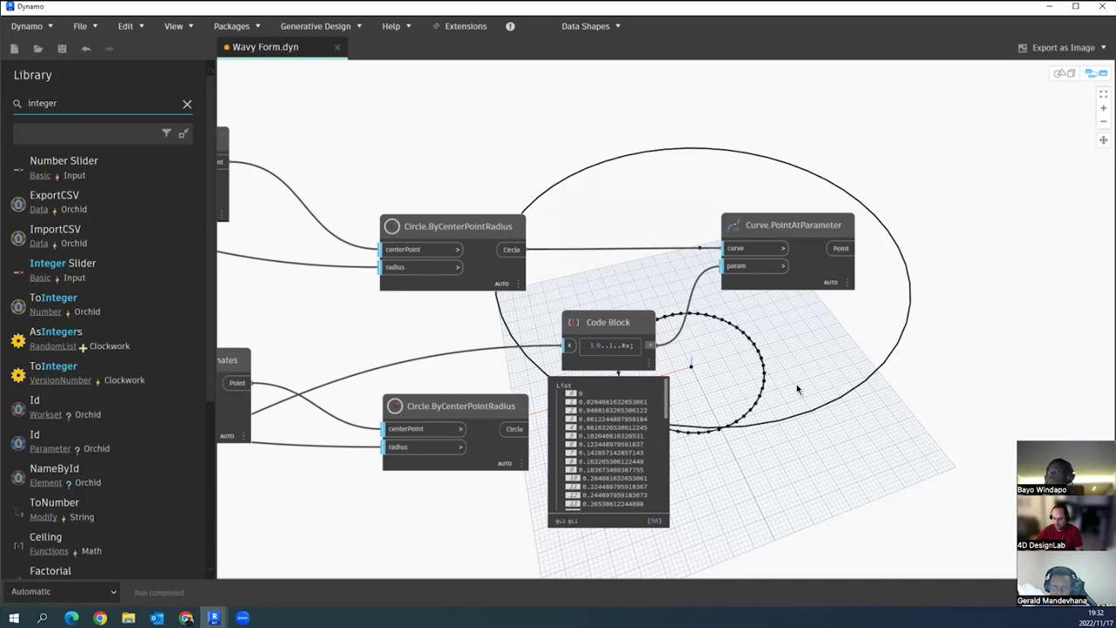
# - Add a List Create node above the circle nodes and give it a second input, item1
pyautogui.scroll(1, 649, 178)
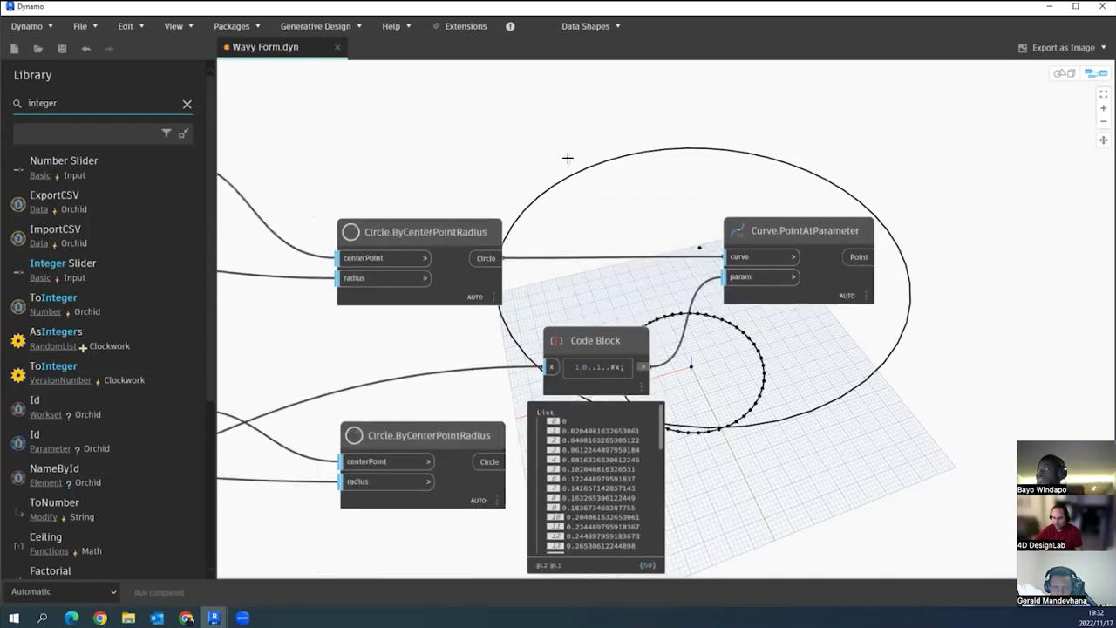
pyautogui.doubleClick(578, 161)
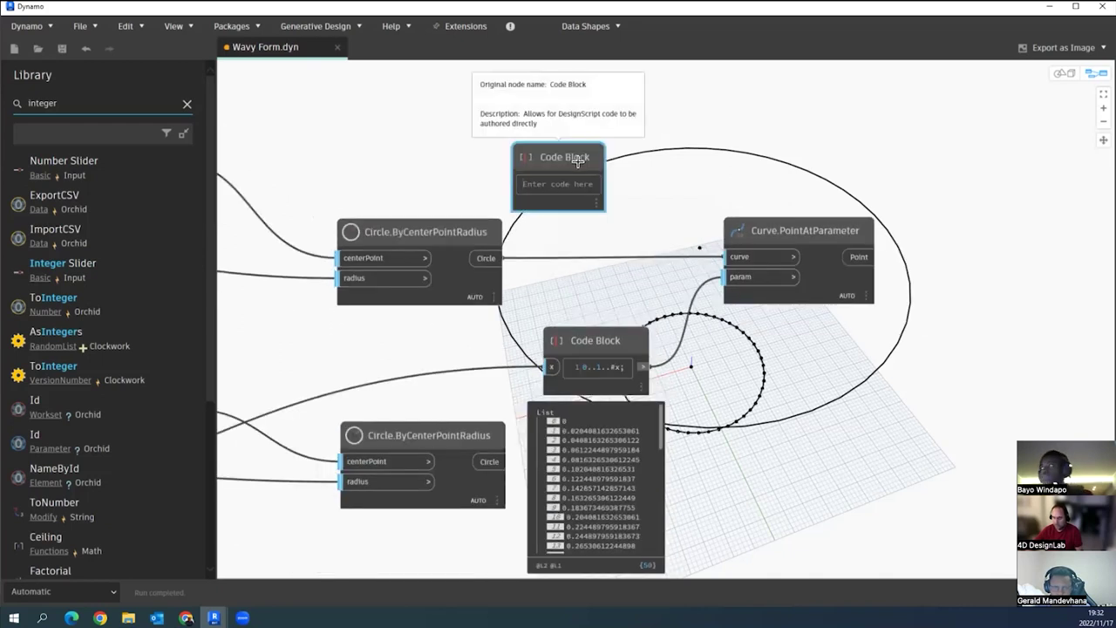
pyautogui.click(582, 130)
pyautogui.rightClick(523, 127)
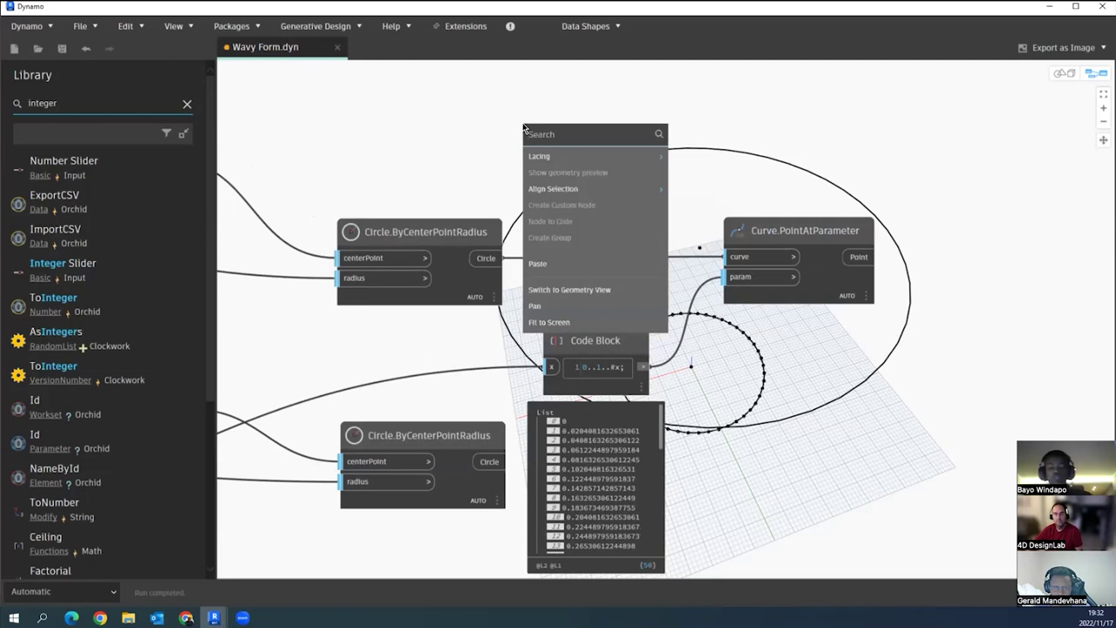
pyautogui.write('list.create')
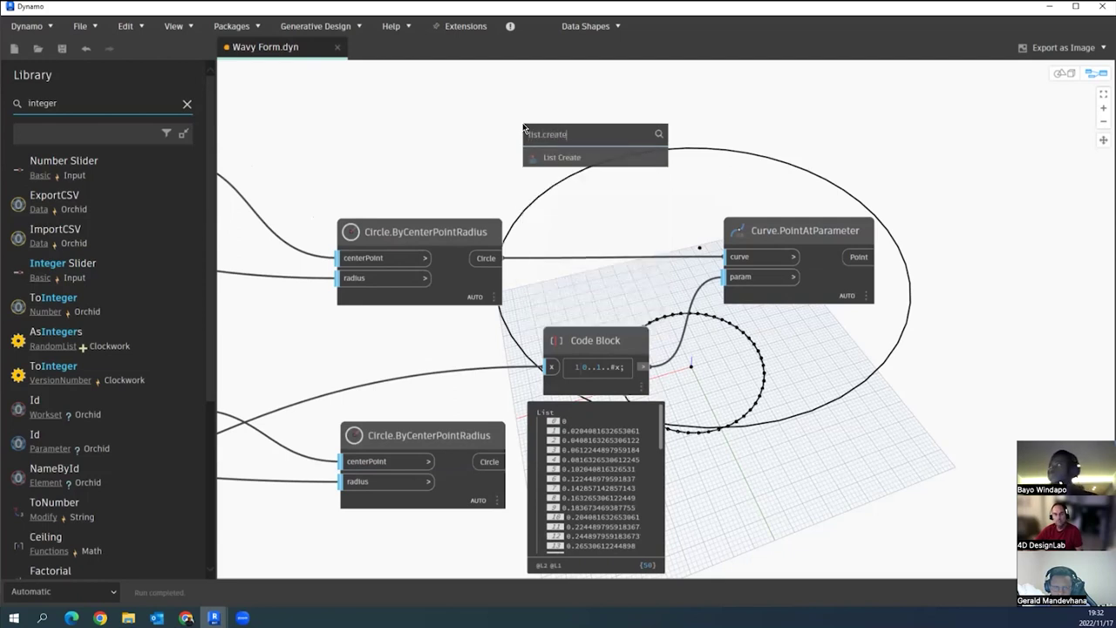
pyautogui.click(643, 157)
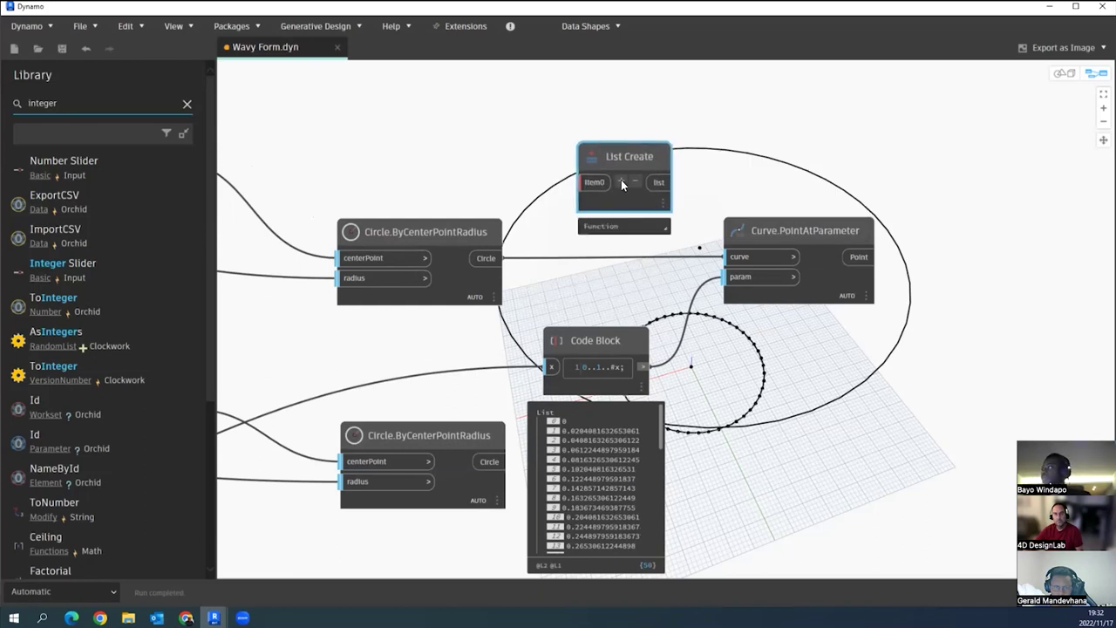
pyautogui.click(621, 182)
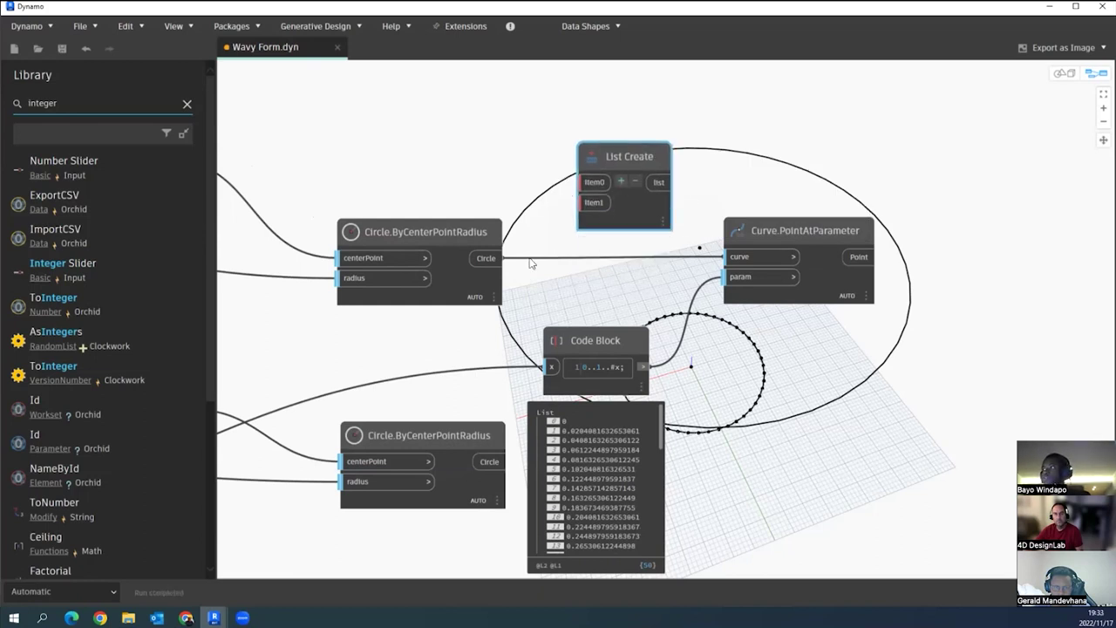
# - Connect the upper and lower circles to List Create's item0 and item1, and its list output to Curve.PointAtParameter's curve input
pyautogui.moveTo(485, 257); pyautogui.dragTo(593, 181)
pyautogui.moveTo(499, 461); pyautogui.dragTo(601, 204)
pyautogui.moveTo(567, 238); pyautogui.dragTo(484, 227, button='middle')
pyautogui.moveTo(580, 173); pyautogui.dragTo(645, 245)
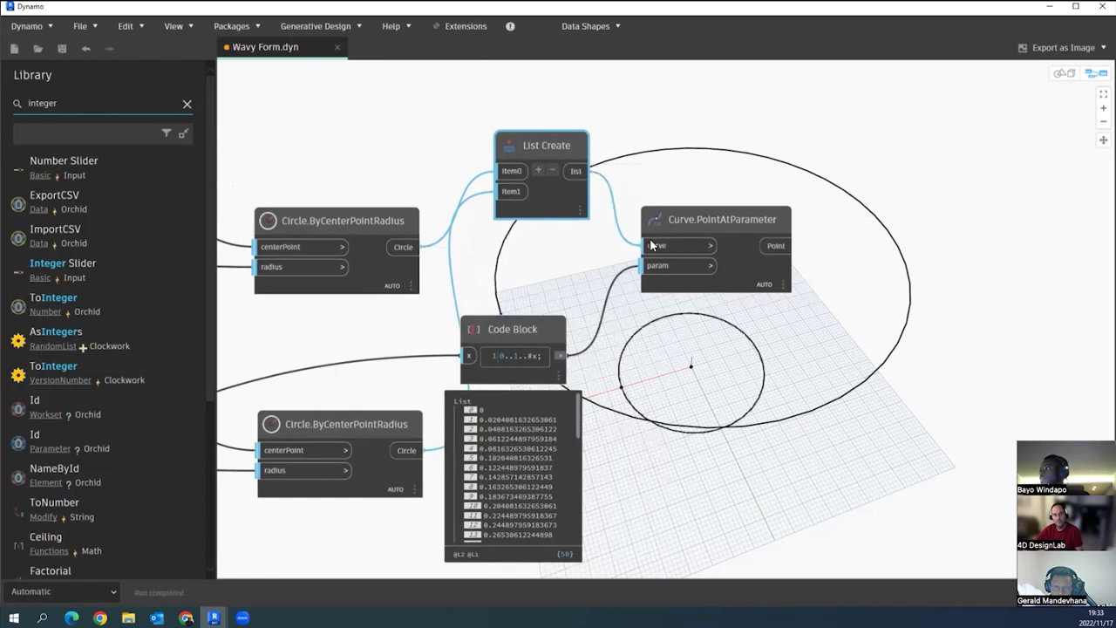
# - Set the lacing of the Curve.PointAtParameter node to Longest
pyautogui.rightClick(745, 265)
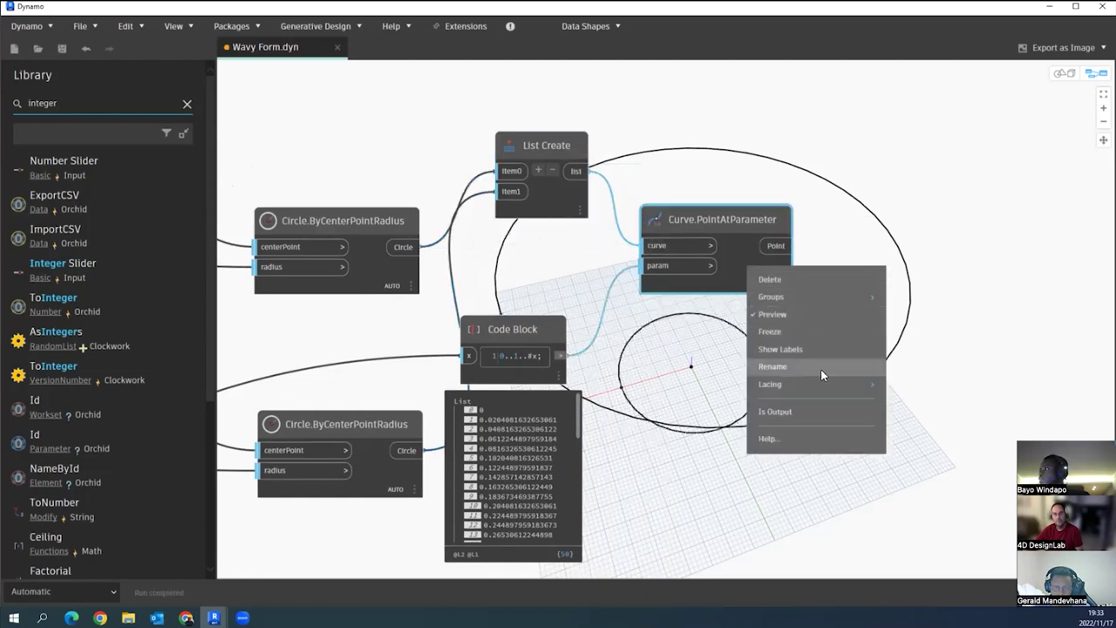
pyautogui.moveTo(868, 387)
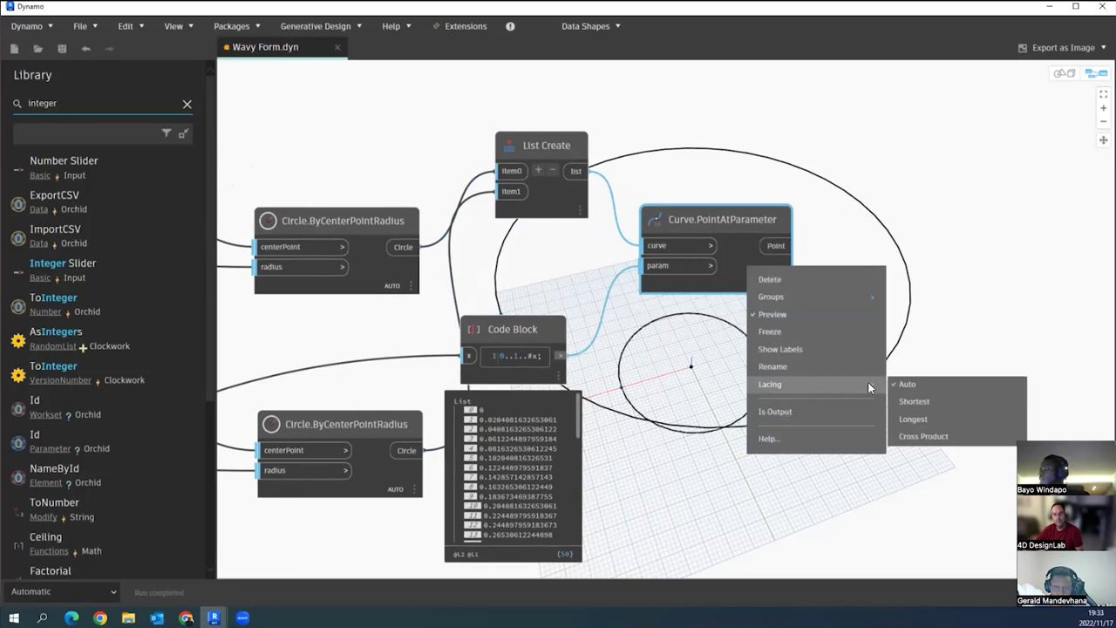
pyautogui.click(923, 420)
# - Set the lacing of the Curve.PointAtParameter node to Cross Product
pyautogui.rightClick(727, 266)
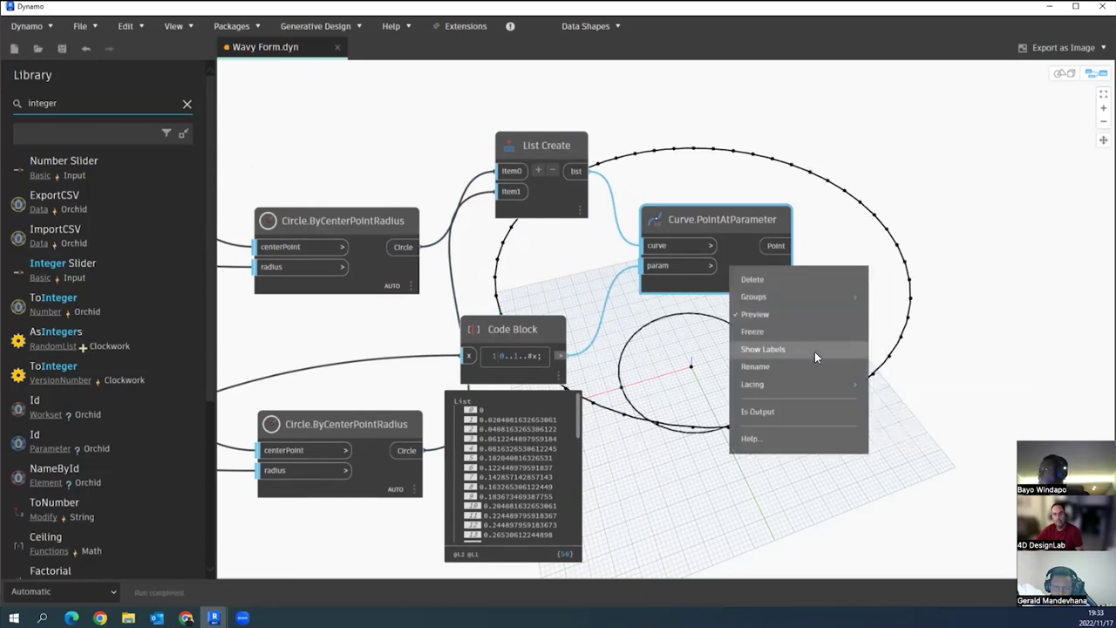
pyautogui.moveTo(827, 382)
pyautogui.click(883, 437)
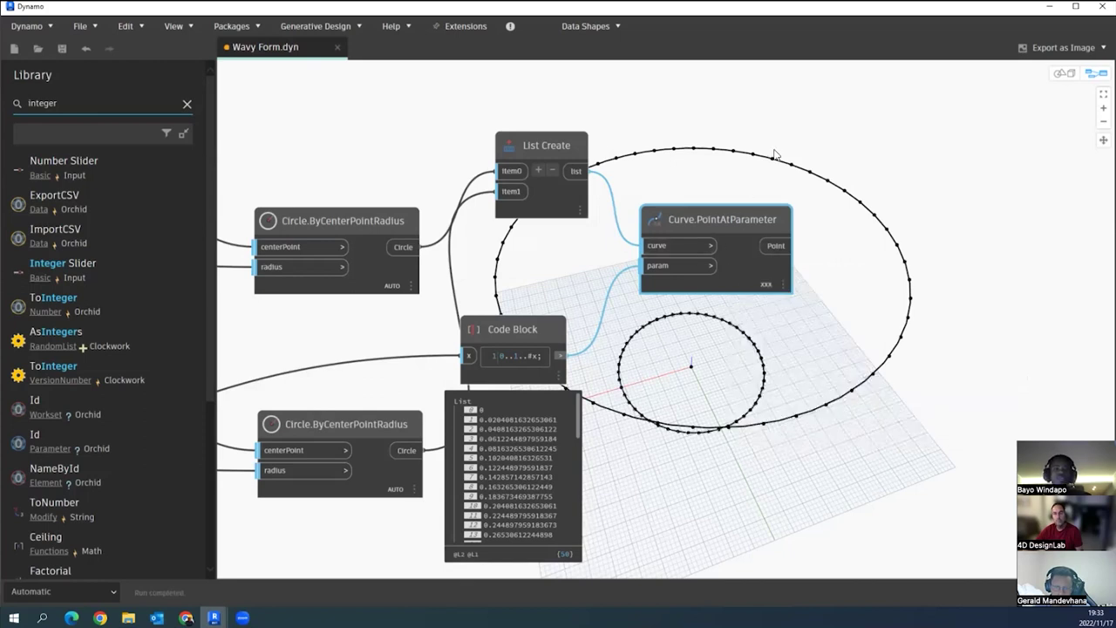
pyautogui.rightClick(753, 258)
pyautogui.moveTo(857, 382)
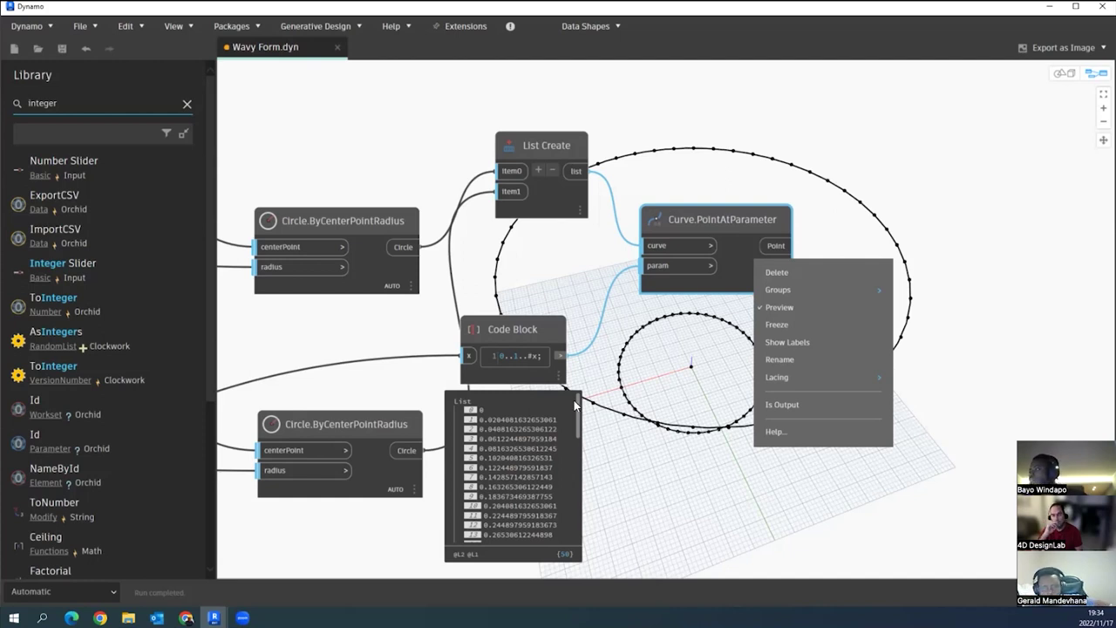
pyautogui.click(652, 399)
pyautogui.click(651, 350)
pyautogui.moveTo(649, 394); pyautogui.dragTo(649, 391, button='middle')
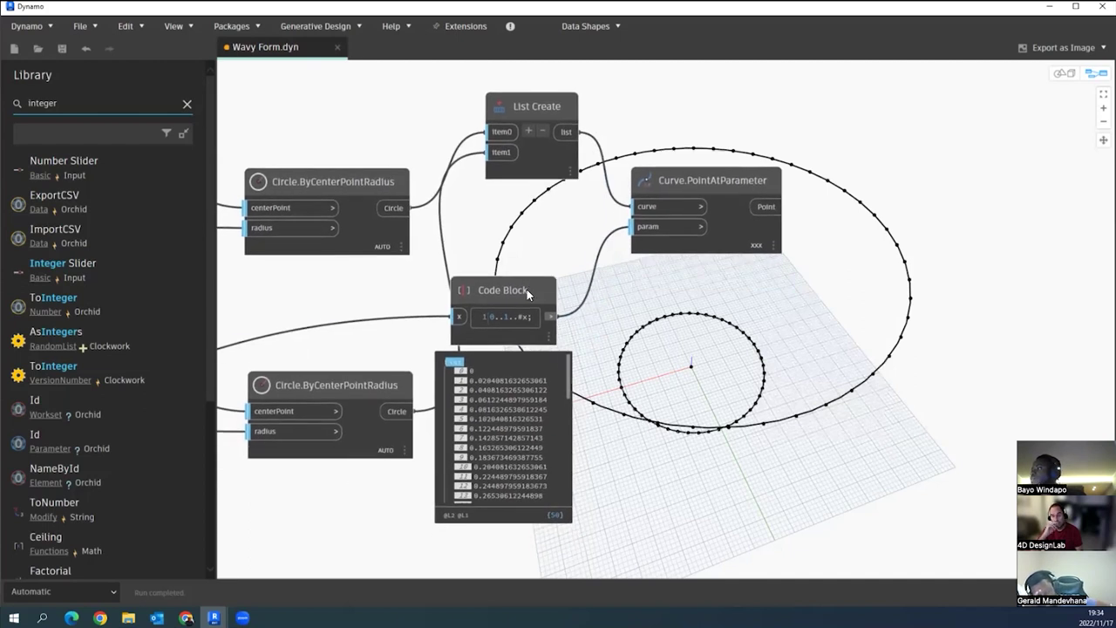
pyautogui.moveTo(526, 284); pyautogui.dragTo(530, 283)
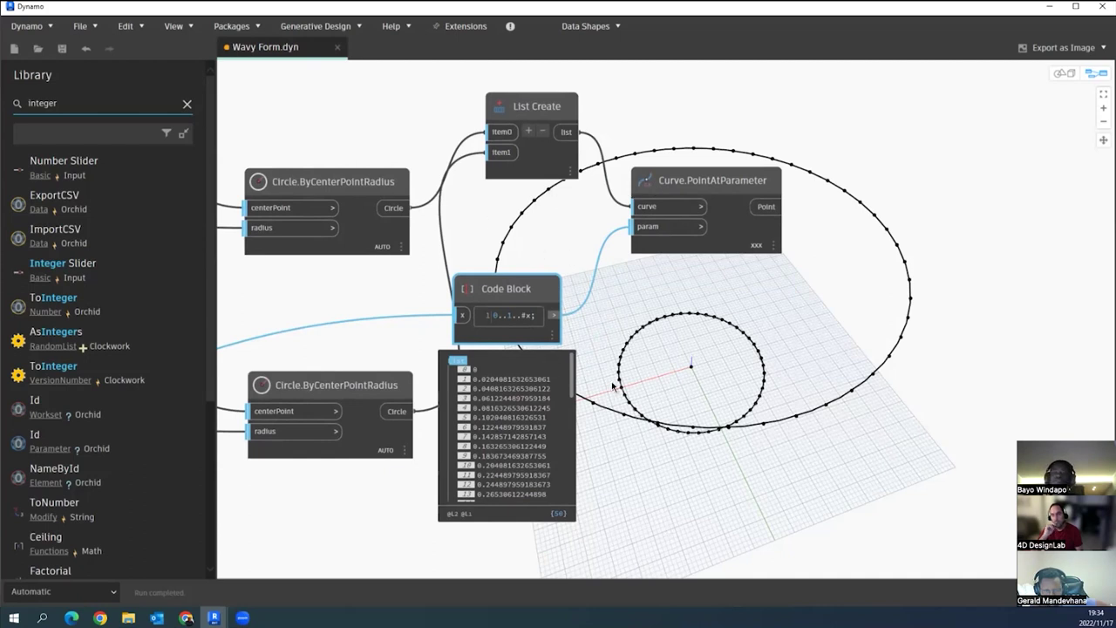
pyautogui.click(677, 345)
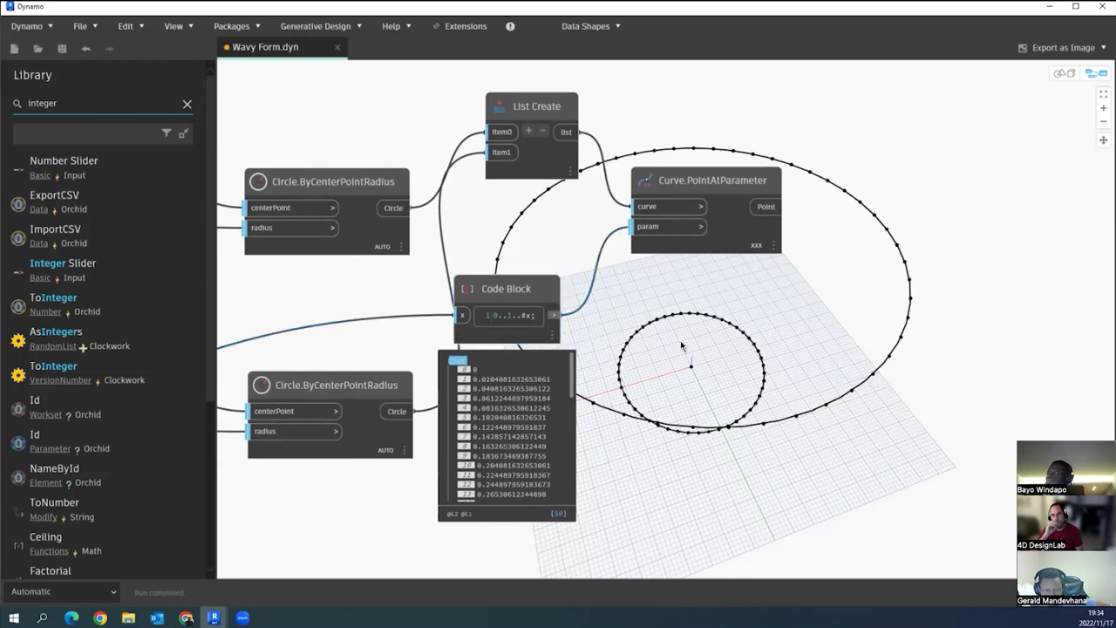
# - Delete the List Create node and connect the upper circle's output directly to the curve input of Curve.PointAtParameter
pyautogui.moveTo(688, 184)
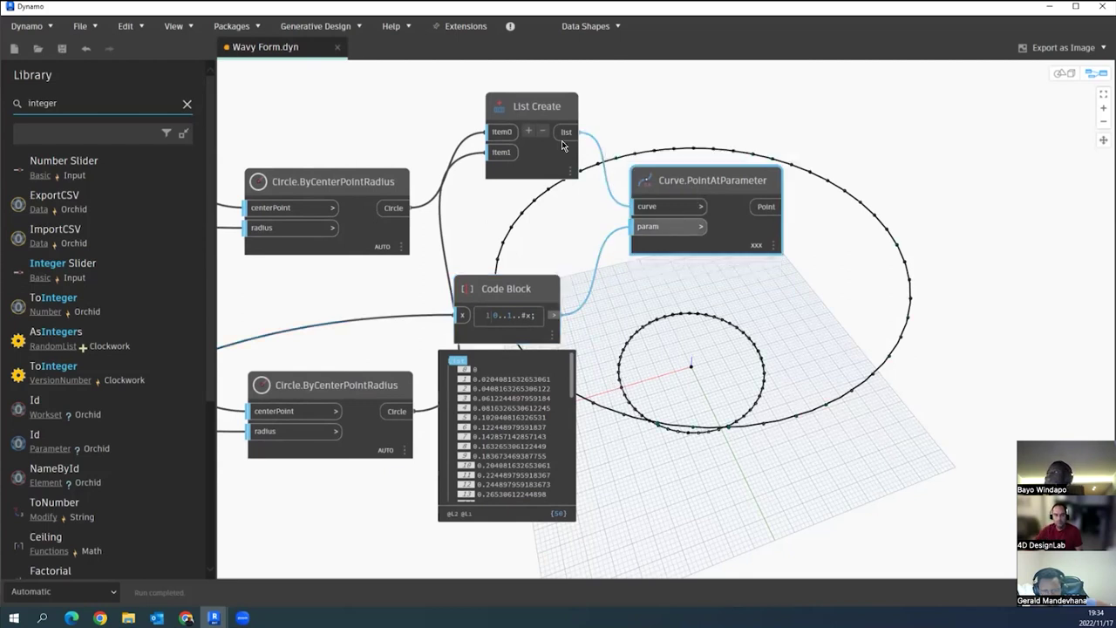
pyautogui.click(549, 109)
pyautogui.moveTo(549, 109)
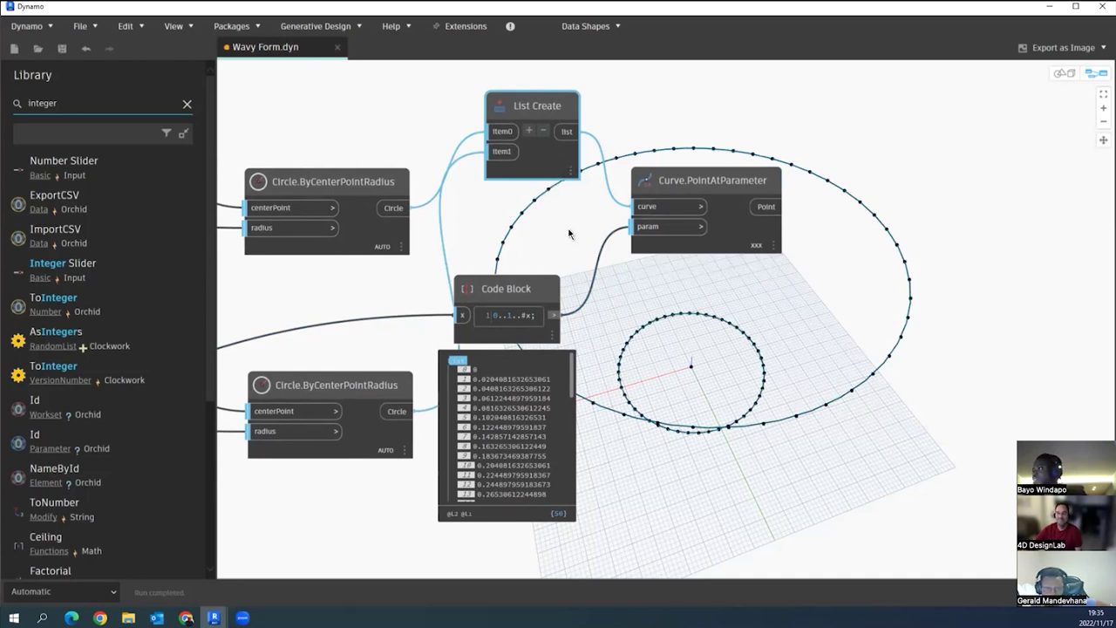
pyautogui.press('Delete')
pyautogui.moveTo(477, 199); pyautogui.dragTo(546, 184, button='middle')
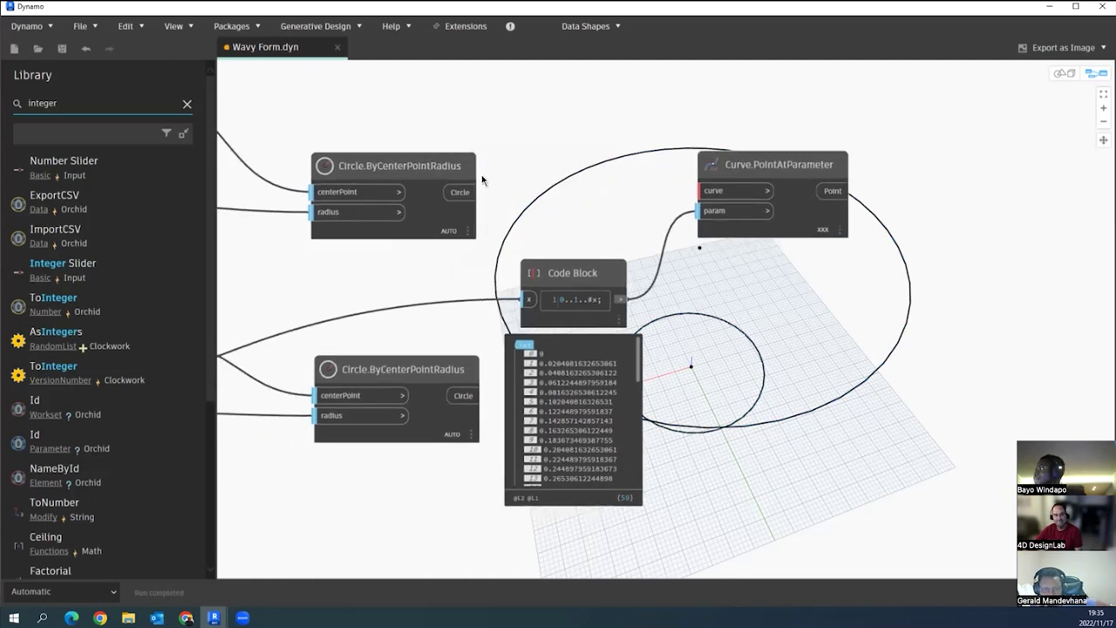
pyautogui.moveTo(447, 199); pyautogui.dragTo(702, 191)
pyautogui.moveTo(590, 275); pyautogui.dragTo(582, 261, button='middle')
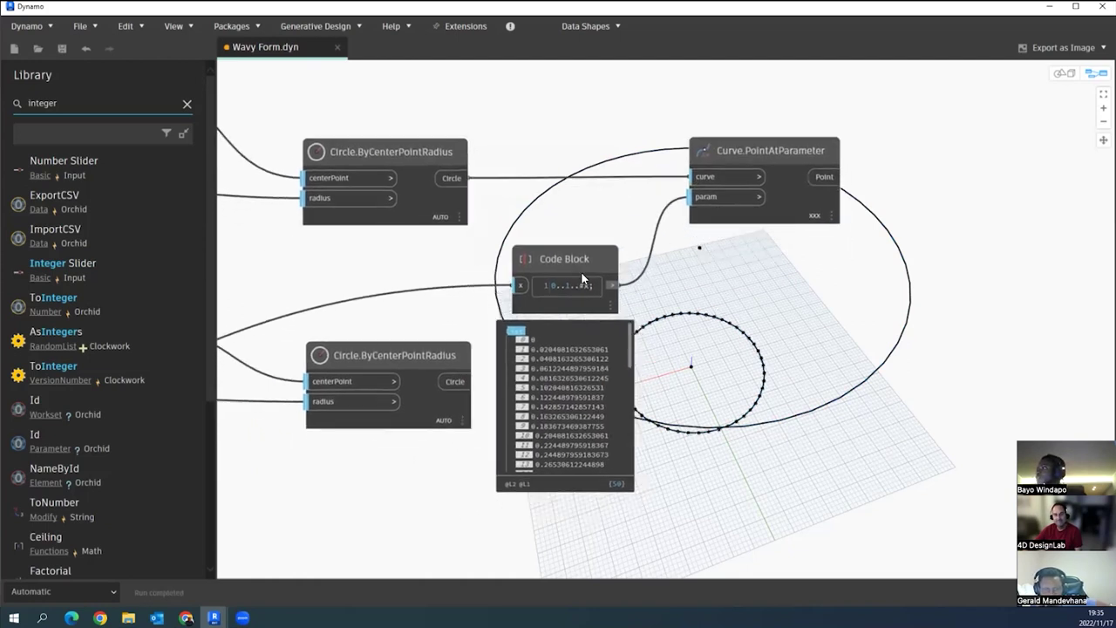
# - Duplicate the Curve.PointAtParameter node and place the copy beside the lower Circle.ByCenterPointRadius node
pyautogui.moveTo(582, 260); pyautogui.dragTo(583, 256)
pyautogui.click(799, 144)
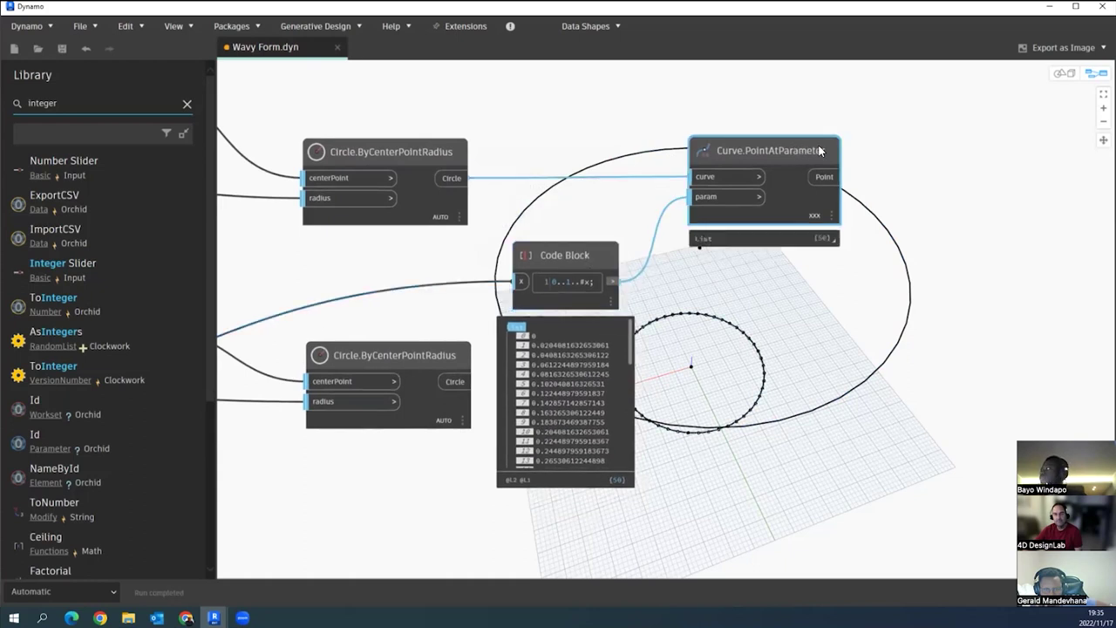
pyautogui.hotkey('ctrl', 'c')
pyautogui.hotkey('ctrl', 'v')
pyautogui.moveTo(876, 152); pyautogui.dragTo(750, 359)
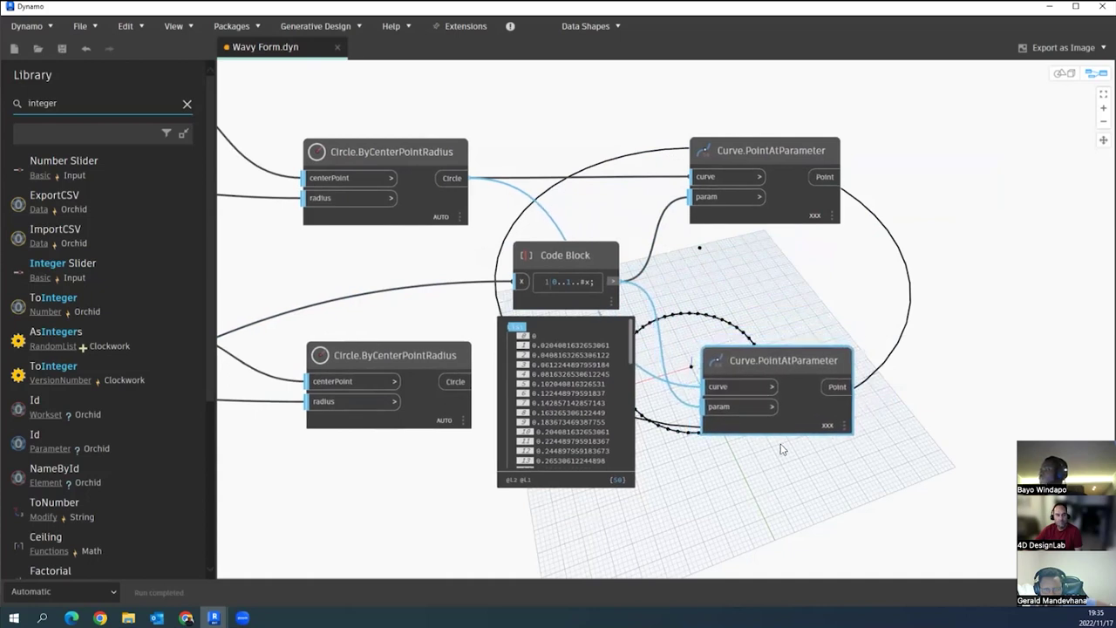
pyautogui.moveTo(758, 487); pyautogui.dragTo(779, 436, button='middle')
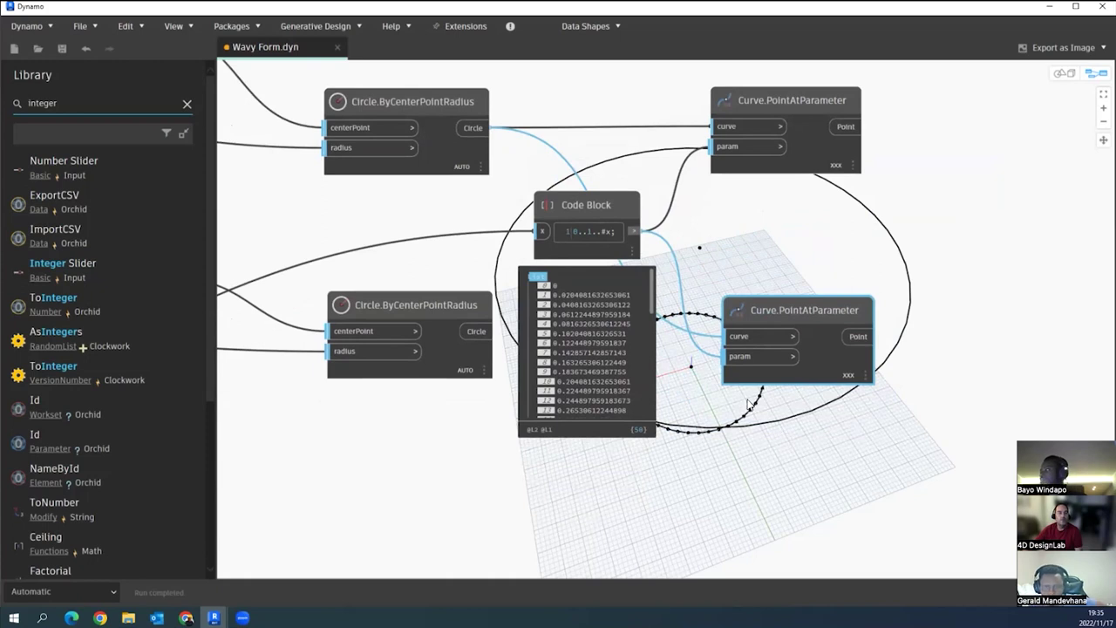
# - Connect the lower circle's output to the copied Curve.PointAtParameter's curve input and move the range Code Block slightly down
pyautogui.click(709, 471)
pyautogui.moveTo(710, 466); pyautogui.dragTo(711, 461, button='middle')
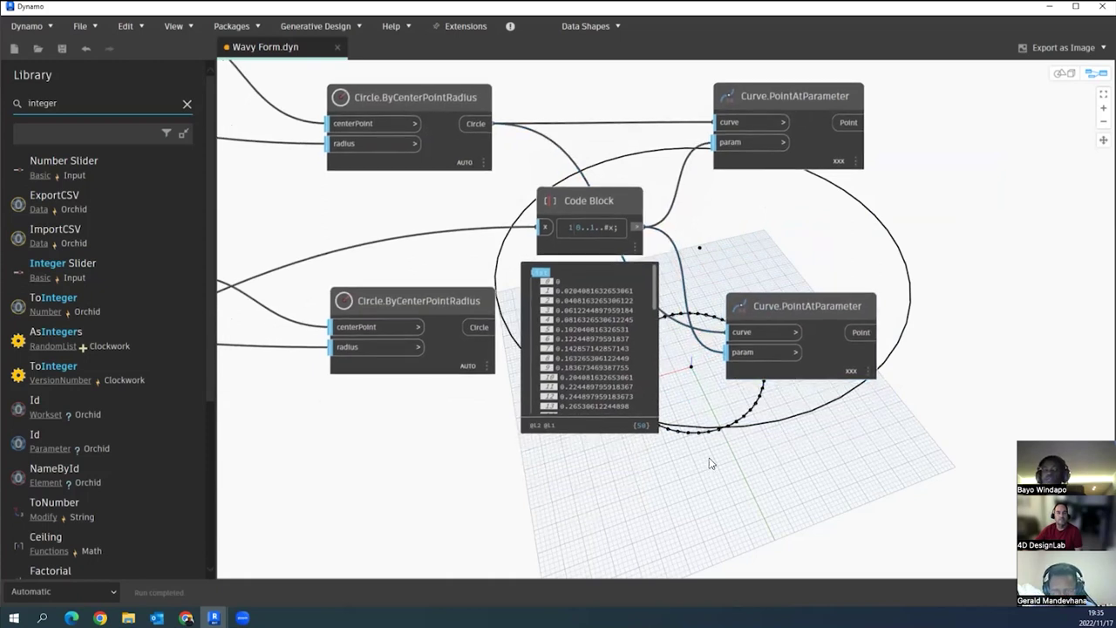
pyautogui.click(479, 327)
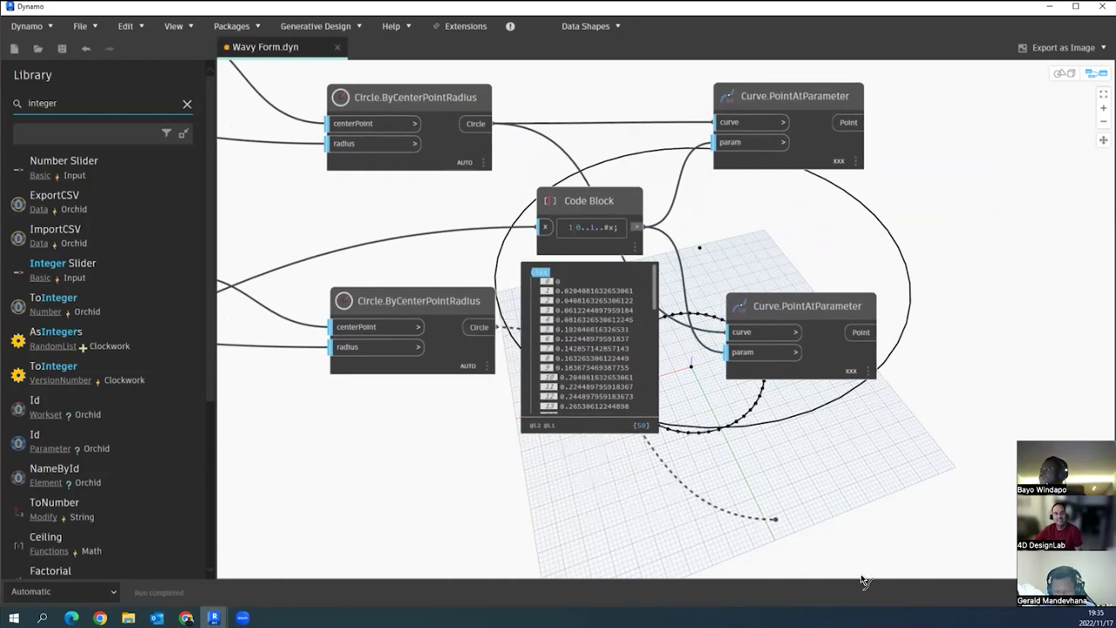
pyautogui.click(732, 332)
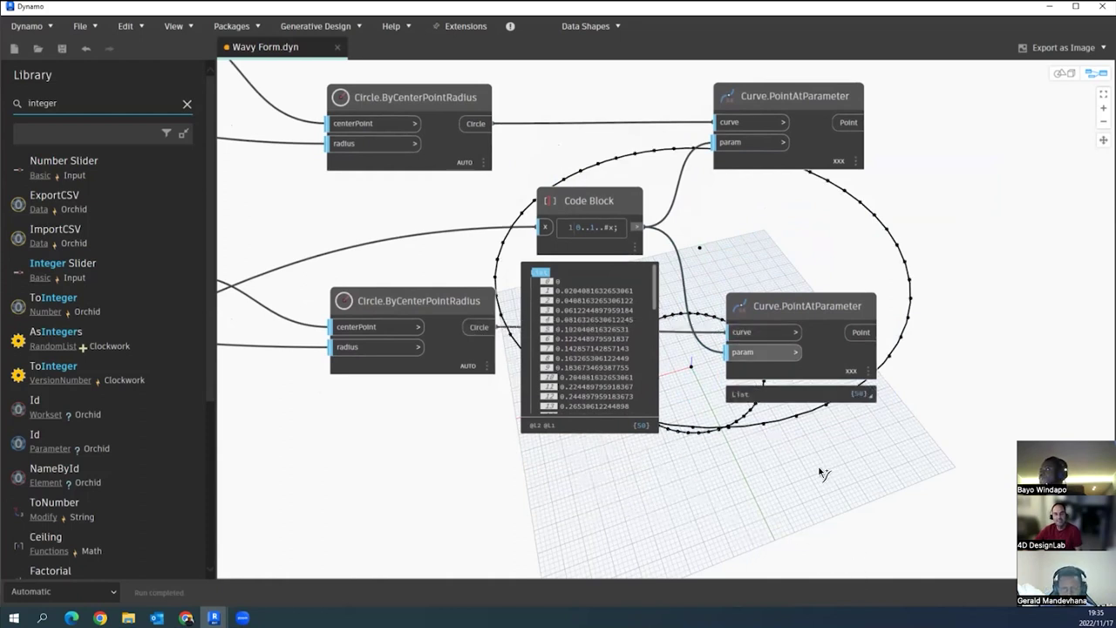
pyautogui.moveTo(810, 473); pyautogui.dragTo(792, 477, button='middle')
pyautogui.moveTo(562, 196); pyautogui.dragTo(576, 219)
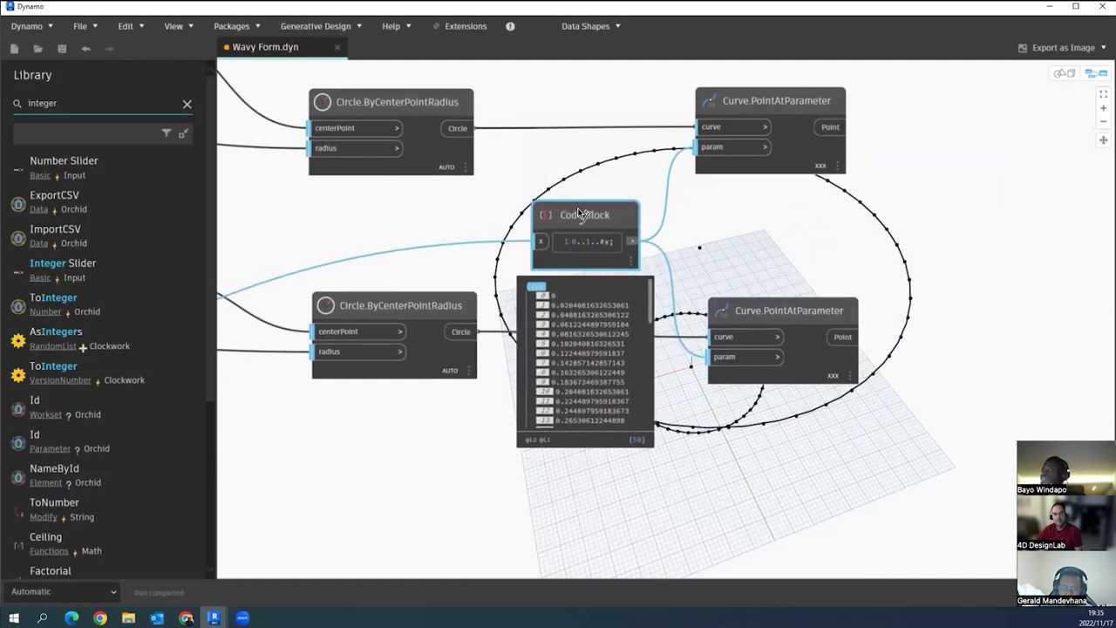
# - Set the Bottom Radius slider to 23, the Top Radius slider to 49 and the Divisions slider to 59
pyautogui.scroll(-3, 698, 462)
pyautogui.scroll(1, 369, 373)
pyautogui.moveTo(370, 373); pyautogui.dragTo(767, 383, button='middle')
pyautogui.moveTo(560, 394); pyautogui.dragTo(564, 393)
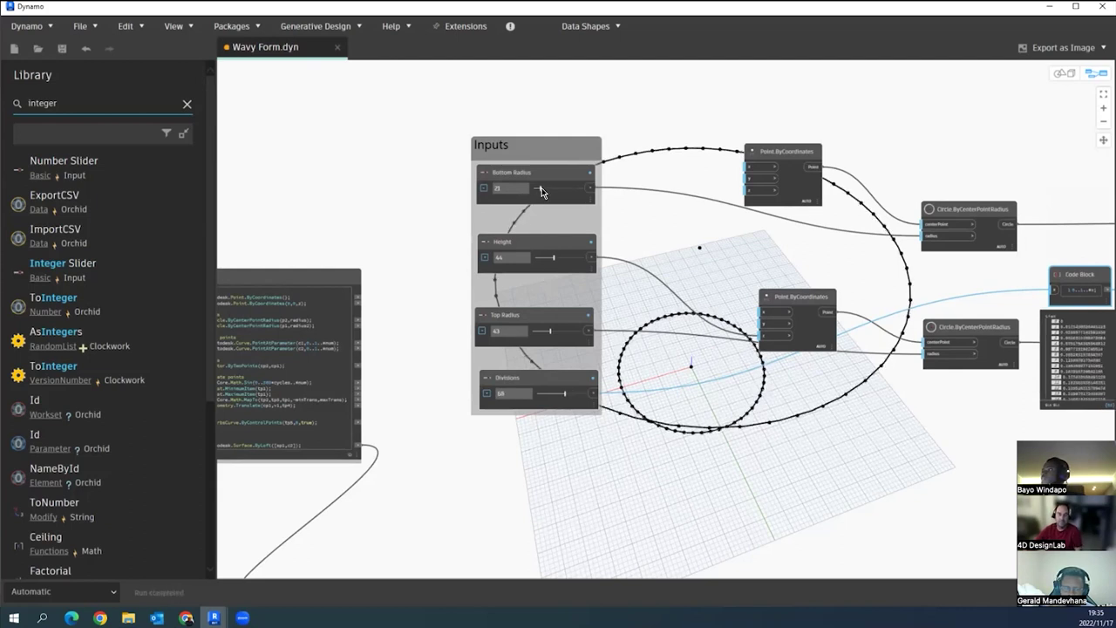
pyautogui.moveTo(541, 188); pyautogui.dragTo(538, 188)
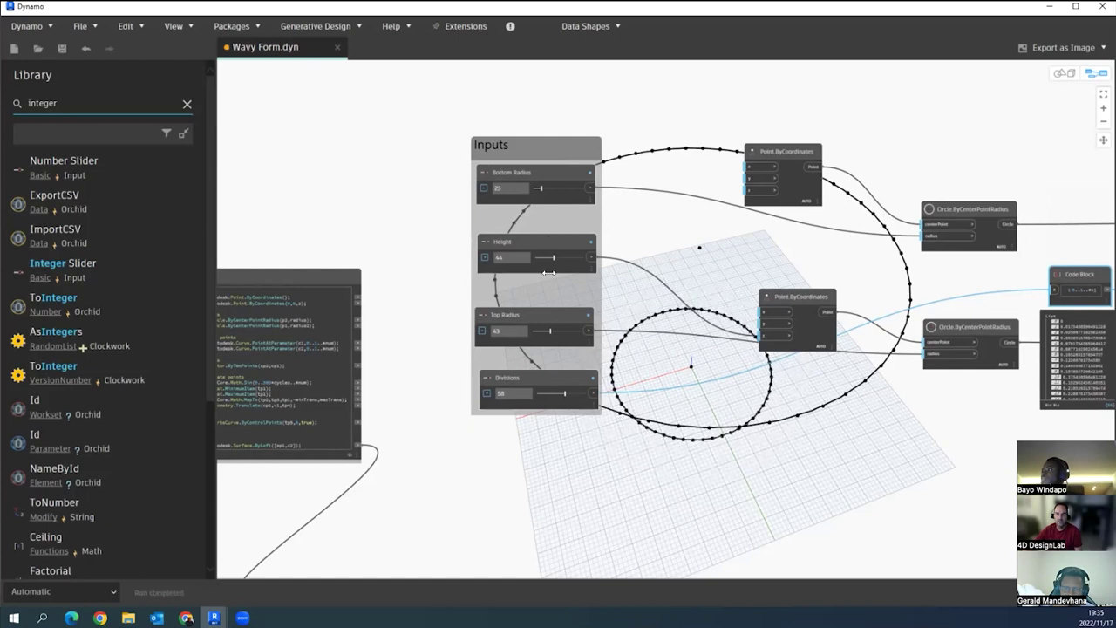
pyautogui.moveTo(551, 334); pyautogui.dragTo(553, 331)
pyautogui.rightClick(558, 337)
pyautogui.click(632, 262)
pyautogui.moveTo(633, 262); pyautogui.dragTo(493, 269, button='middle')
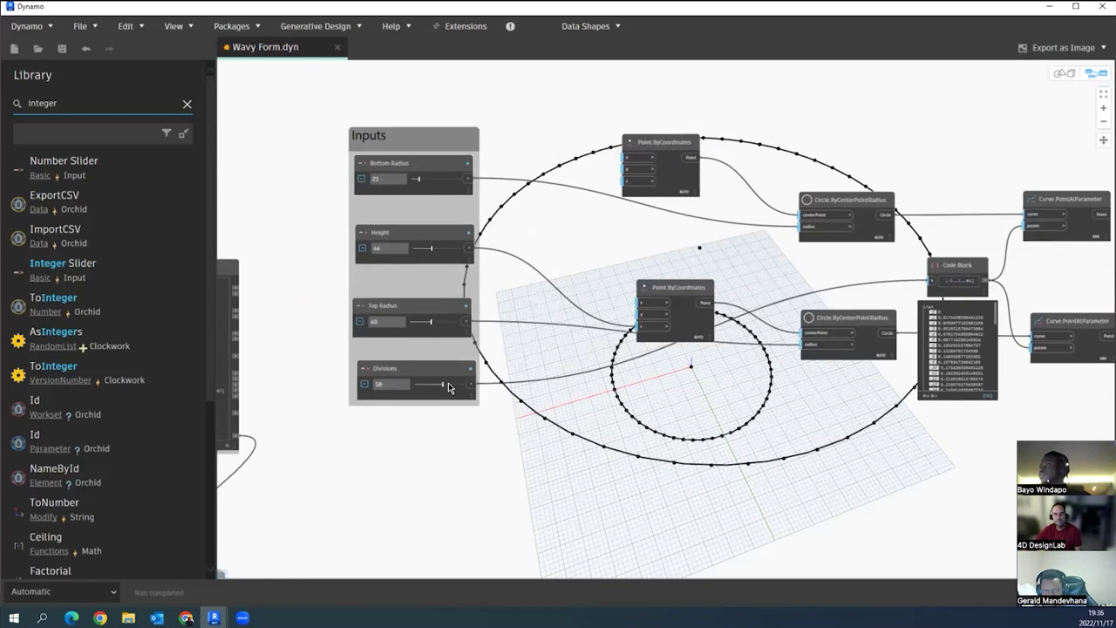
pyautogui.moveTo(442, 383); pyautogui.dragTo(439, 384)
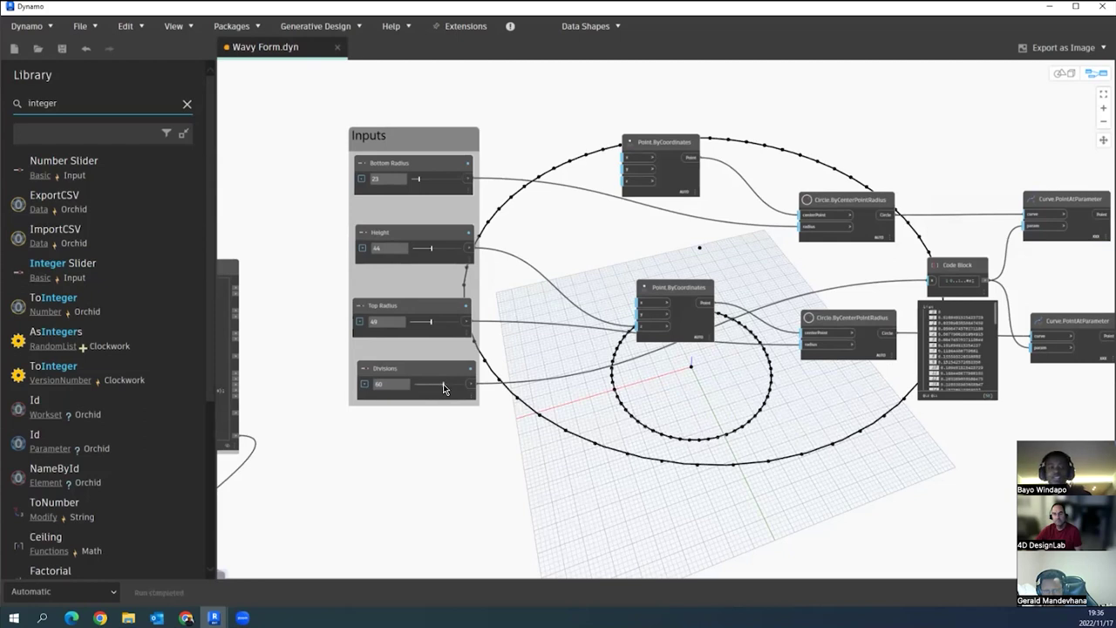
pyautogui.moveTo(442, 384); pyautogui.dragTo(445, 384)
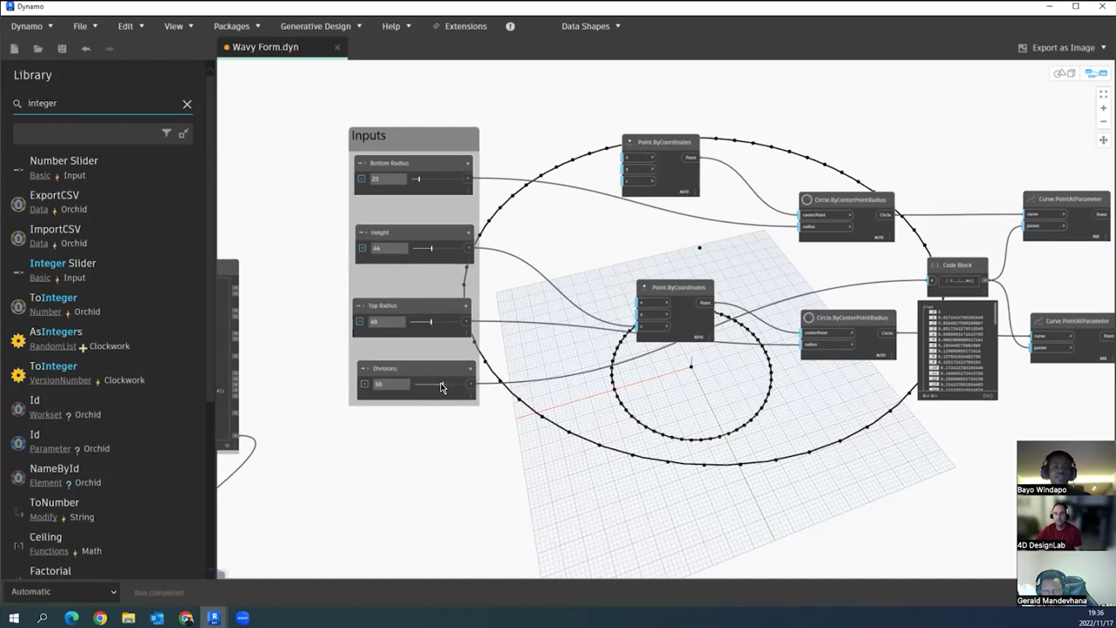
# - Examine the original Code Block script to find the vectors line that follows the circle points
pyautogui.scroll(-1, 589, 383)
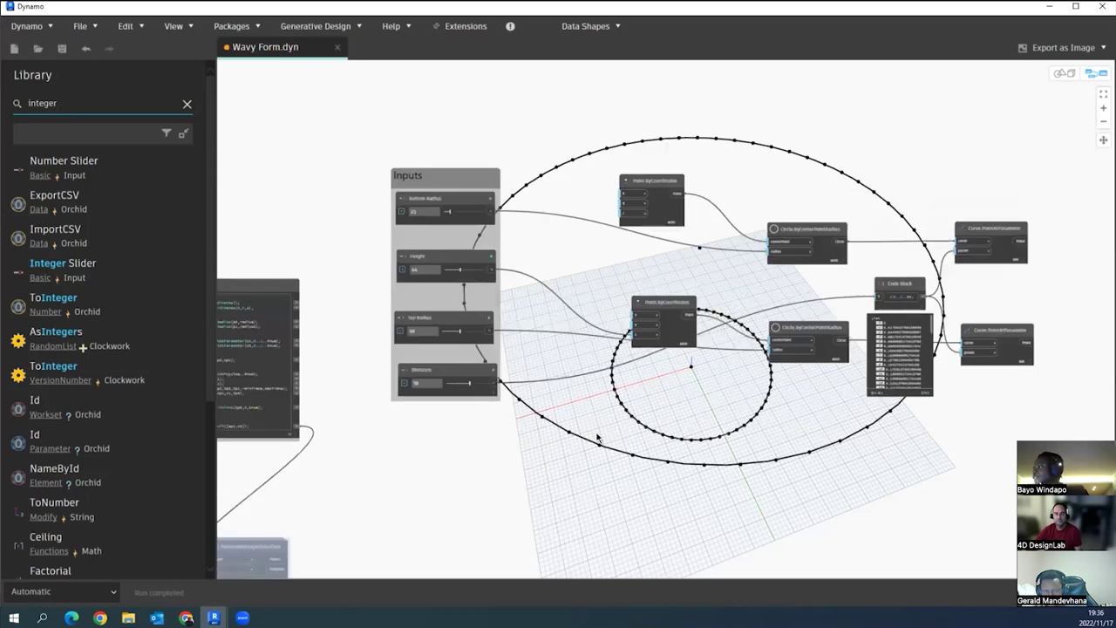
pyautogui.scroll(-1, 630, 479)
pyautogui.scroll(2, 785, 349)
pyautogui.scroll(1, 653, 392)
pyautogui.scroll(-3, 449, 428)
pyautogui.scroll(-1, 449, 428)
pyautogui.moveTo(495, 417); pyautogui.dragTo(739, 347, button='middle')
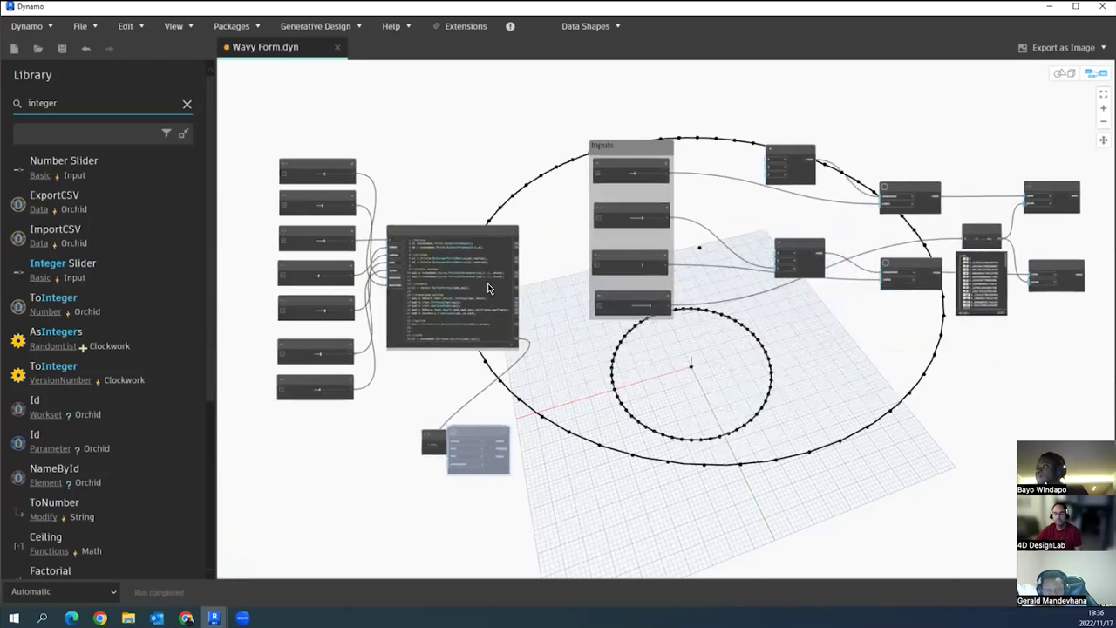
pyautogui.scroll(2, 522, 245)
pyautogui.scroll(3, 410, 288)
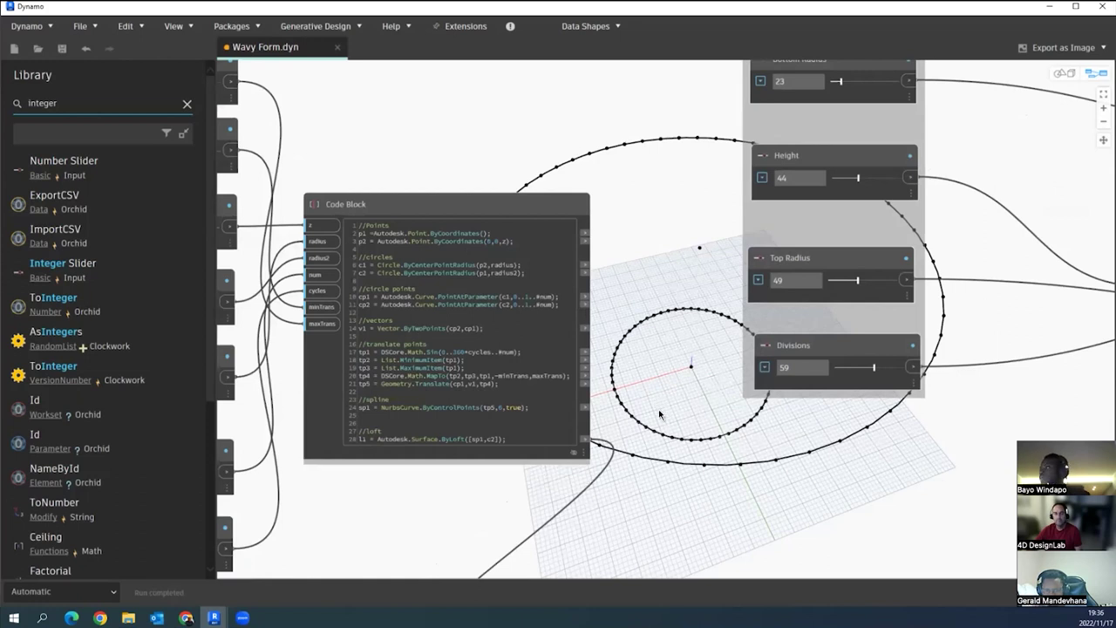
pyautogui.scroll(-2, 685, 383)
# - Search the library for vector.byt and add a Vector.ByTwoPoints node
pyautogui.click(81, 105)
pyautogui.hotkey('ctrl', 'a')
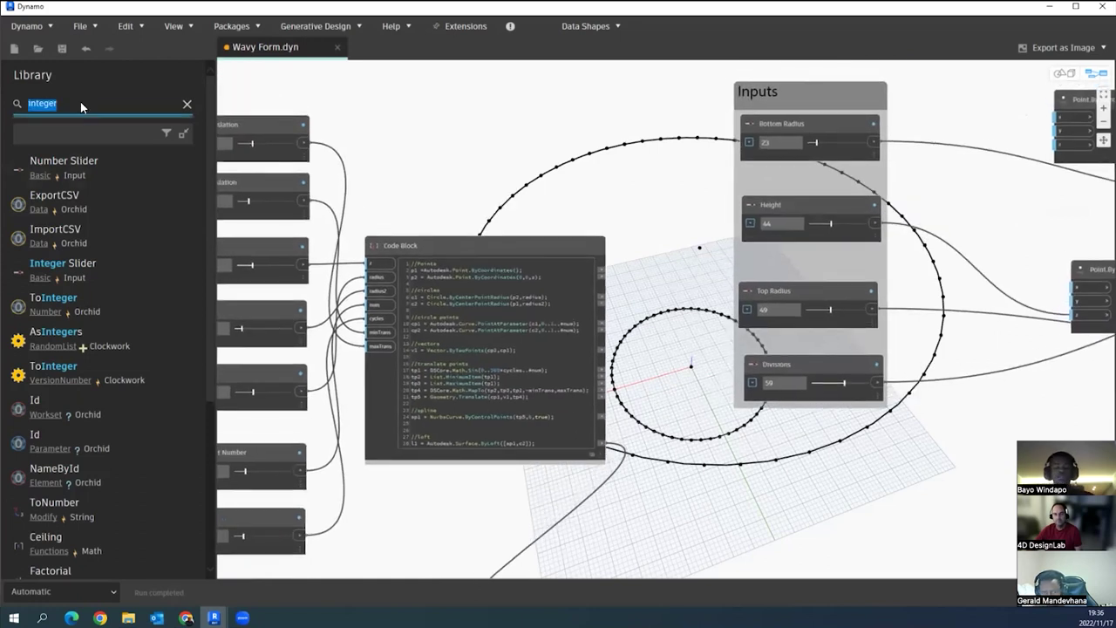
pyautogui.write('vec')
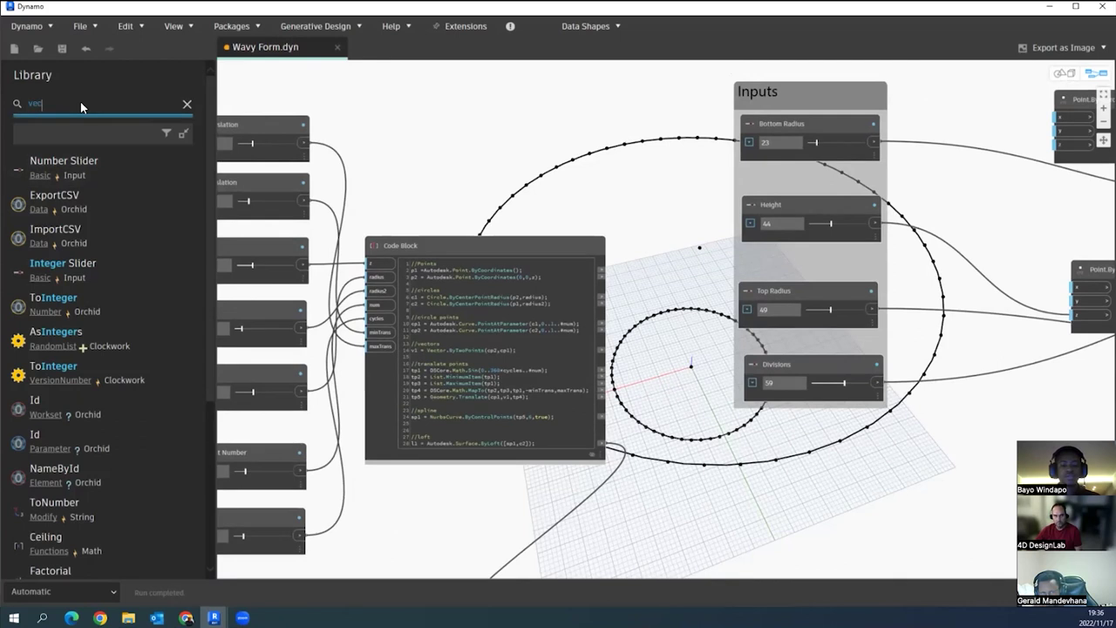
pyautogui.write('tor')
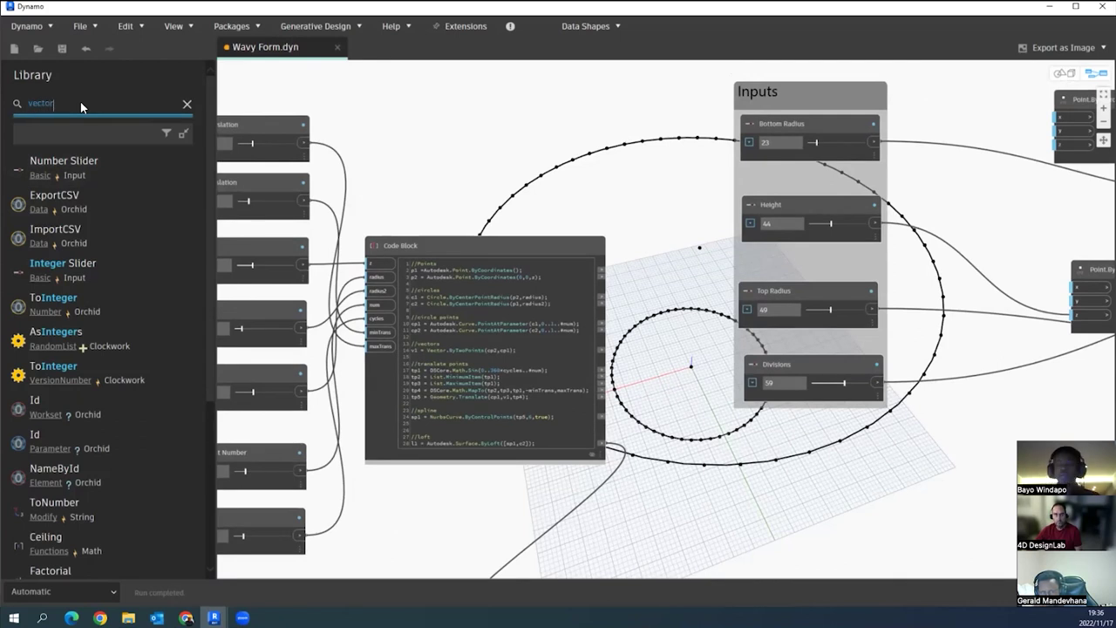
pyautogui.write('.byt')
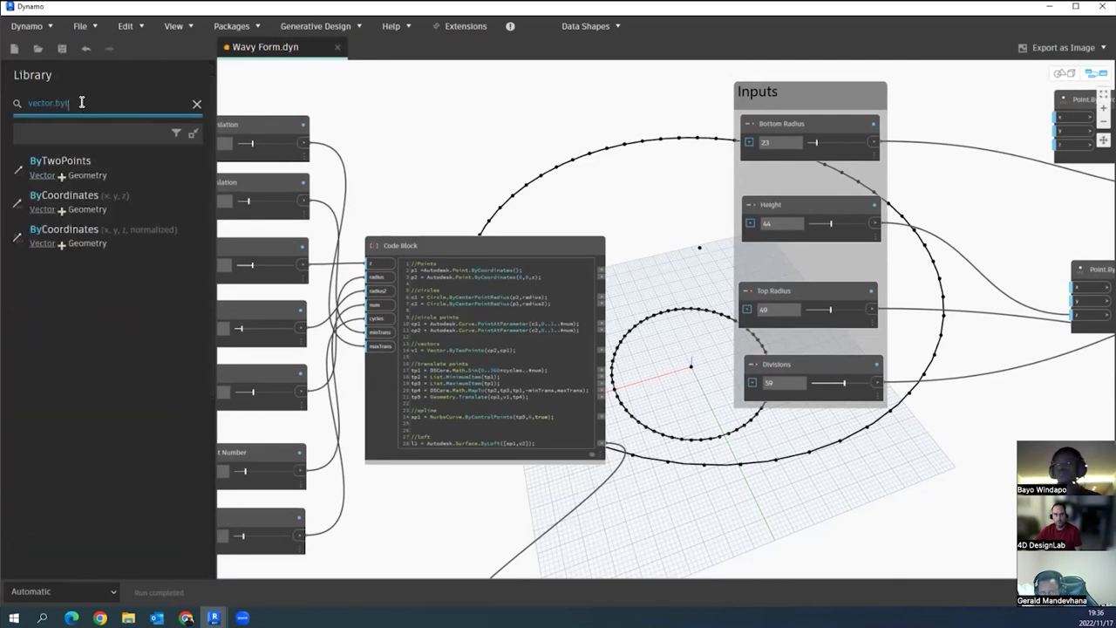
pyautogui.moveTo(110, 160)
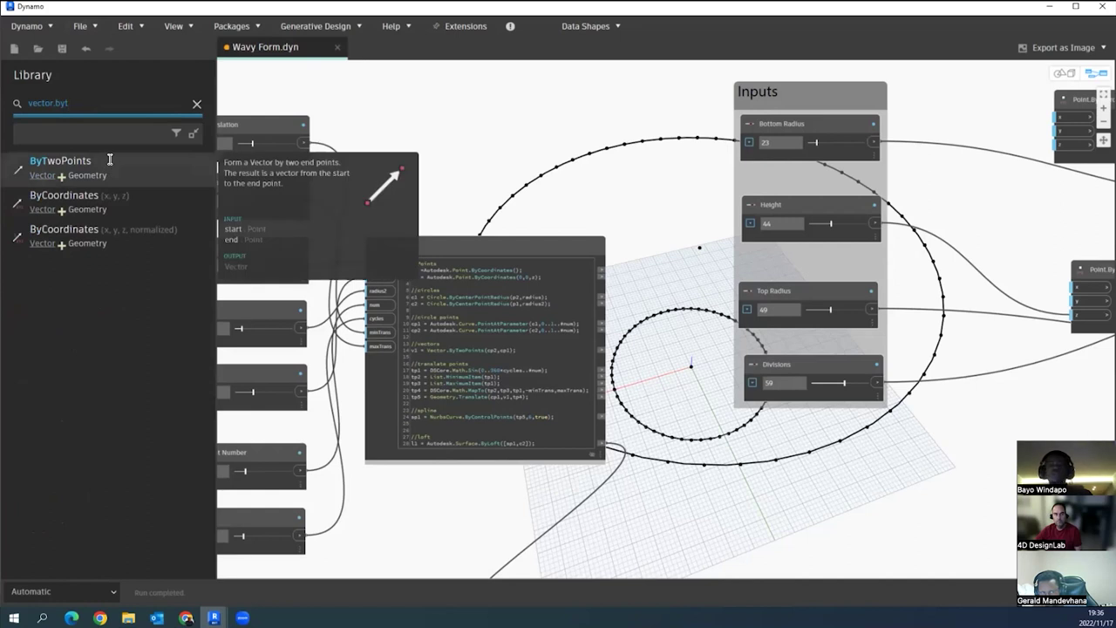
pyautogui.moveTo(104, 197)
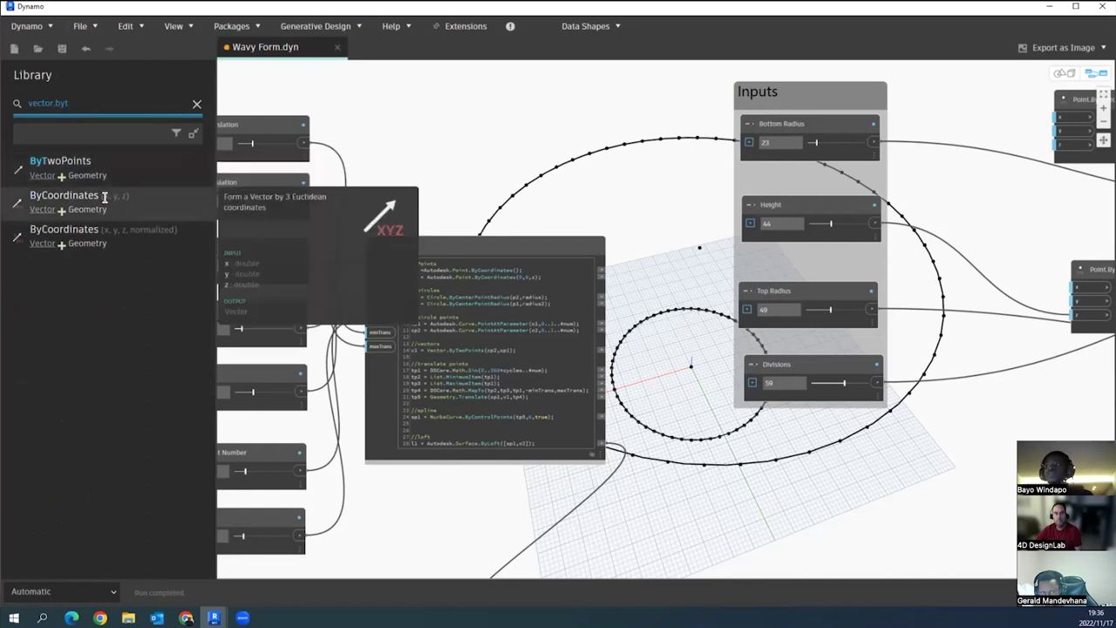
pyautogui.moveTo(78, 233)
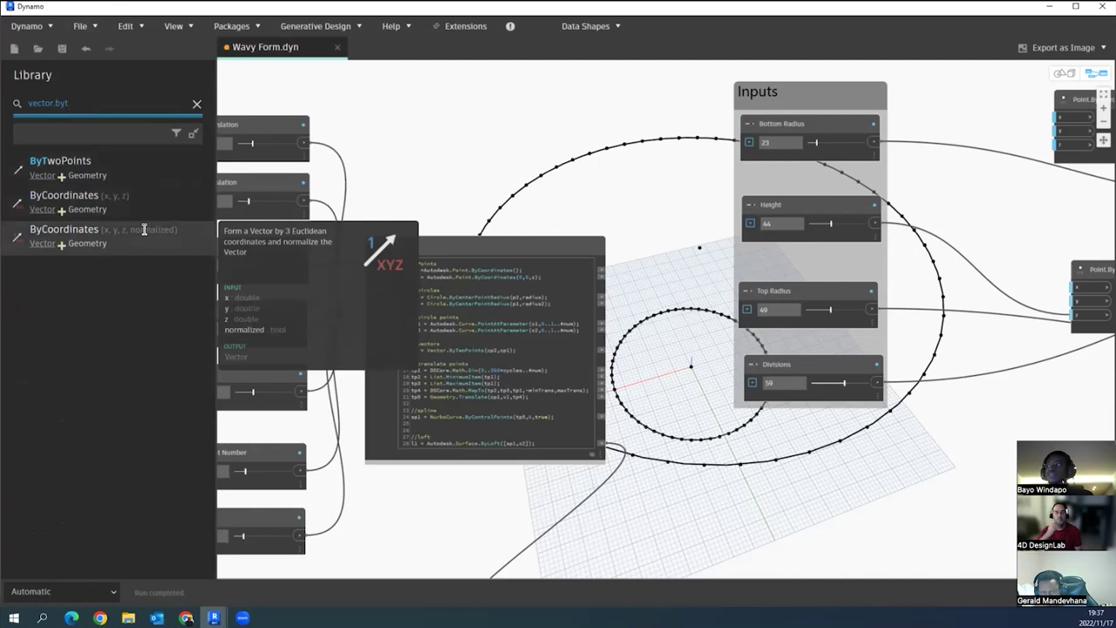
pyautogui.moveTo(133, 225)
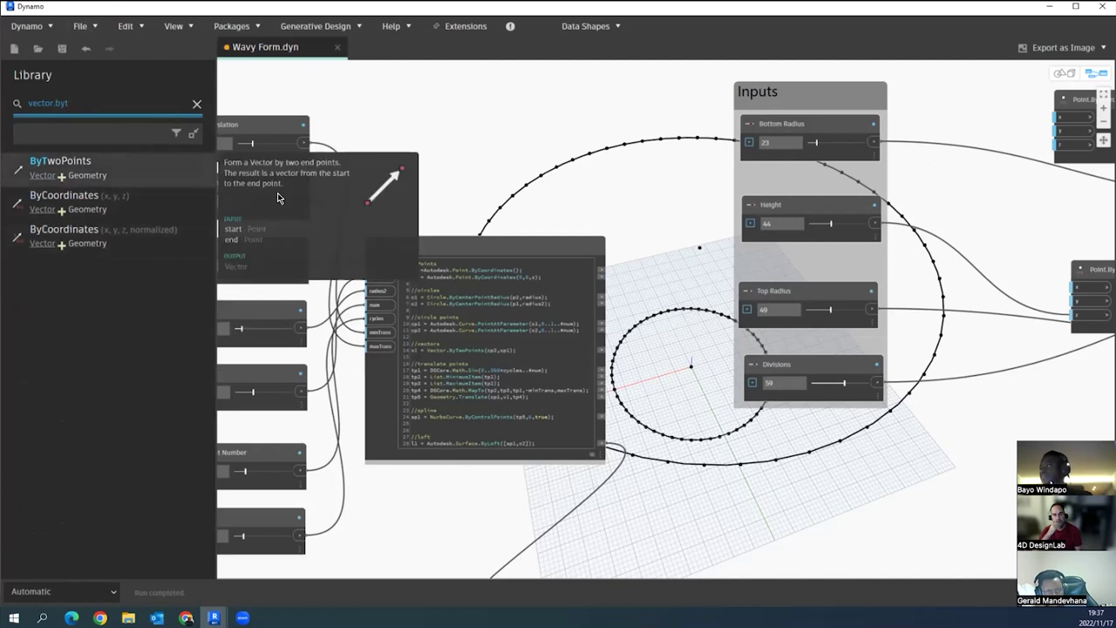
pyautogui.click(107, 169)
# - Move the Vector.ByTwoPoints node out of the Inputs group to the end of the graph, beyond both Curve.PointAtParameter nodes
pyautogui.moveTo(752, 521); pyautogui.dragTo(332, 424, button='middle')
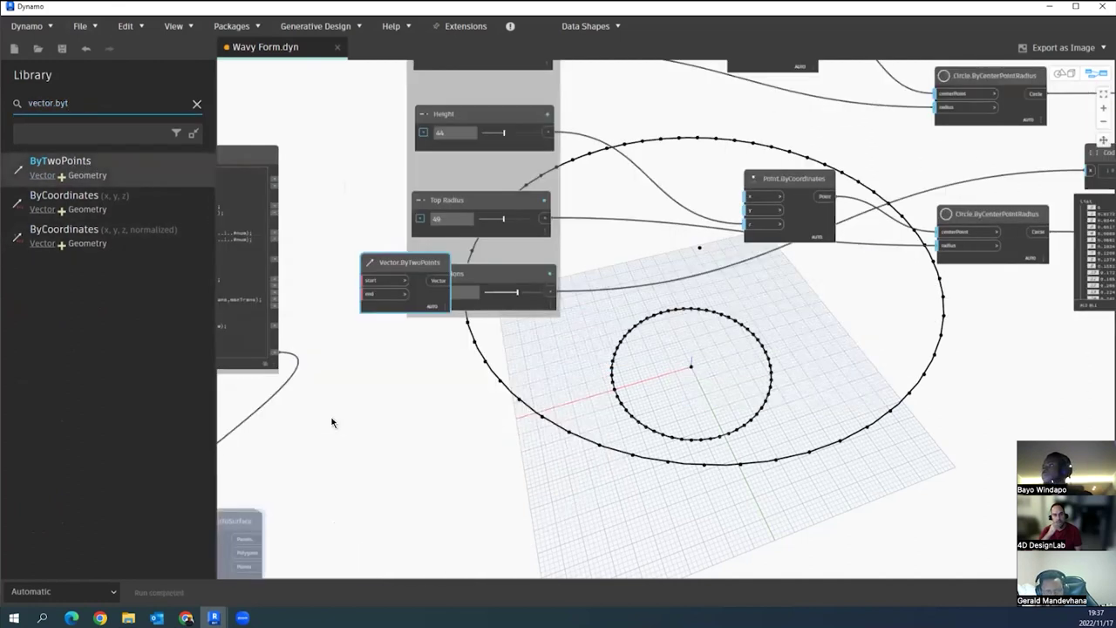
pyautogui.scroll(-2, 324, 356)
pyautogui.scroll(-3, 324, 356)
pyautogui.moveTo(323, 330); pyautogui.dragTo(828, 252)
pyautogui.scroll(3, 816, 266)
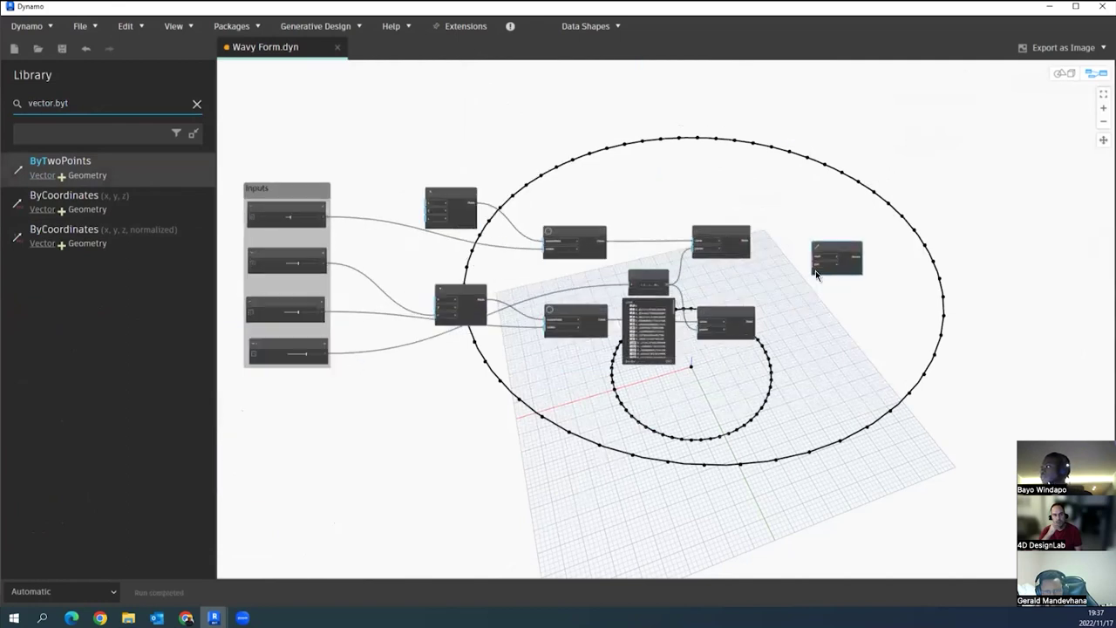
pyautogui.scroll(2, 830, 351)
pyautogui.moveTo(830, 350); pyautogui.dragTo(622, 344, button='middle')
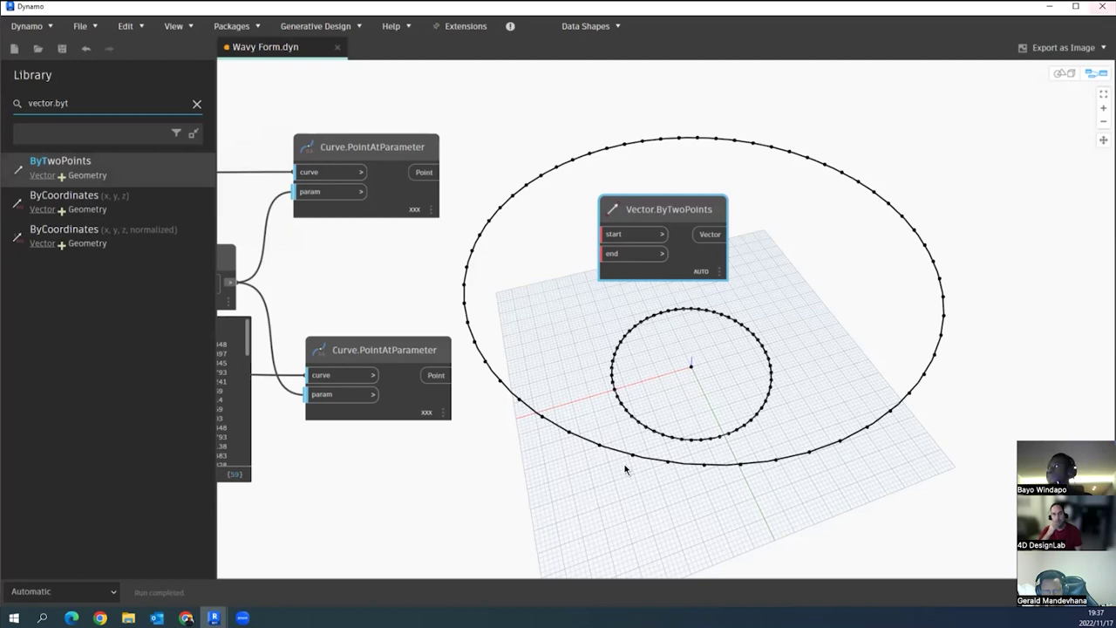
# - Turn on the original Code Block's preview to view the wavy form, and turn the preview off again
pyautogui.scroll(-5, 680, 176)
pyautogui.moveTo(435, 222); pyautogui.dragTo(817, 266, button='middle')
pyautogui.moveTo(270, 246); pyautogui.dragTo(397, 247, button='middle')
pyautogui.scroll(3, 412, 247)
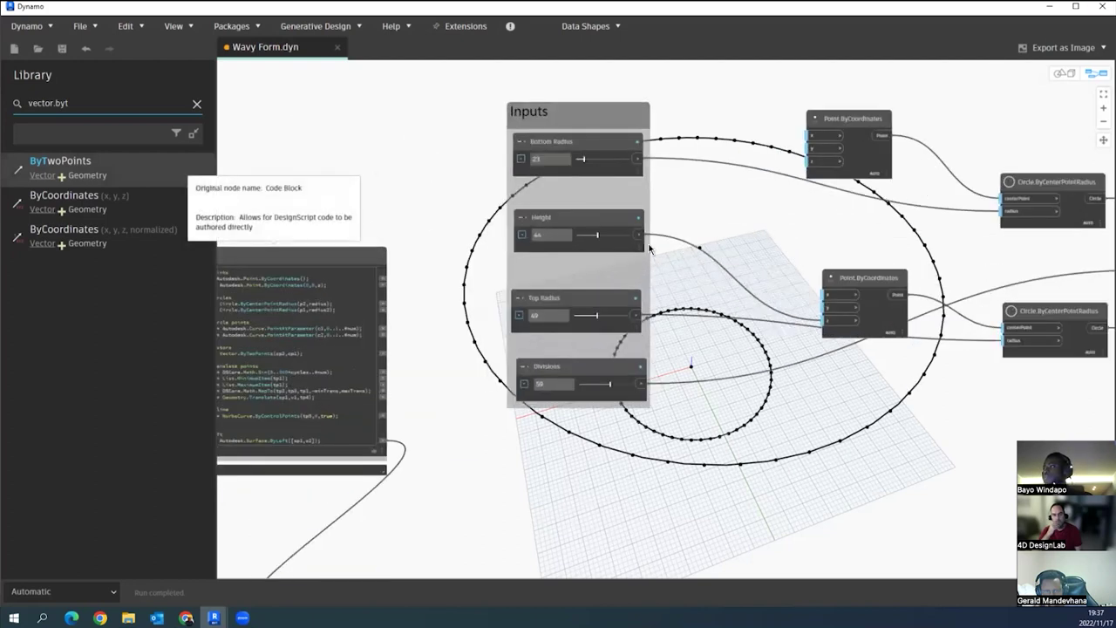
pyautogui.moveTo(270, 259); pyautogui.dragTo(597, 256, button='middle')
pyautogui.rightClick(596, 255)
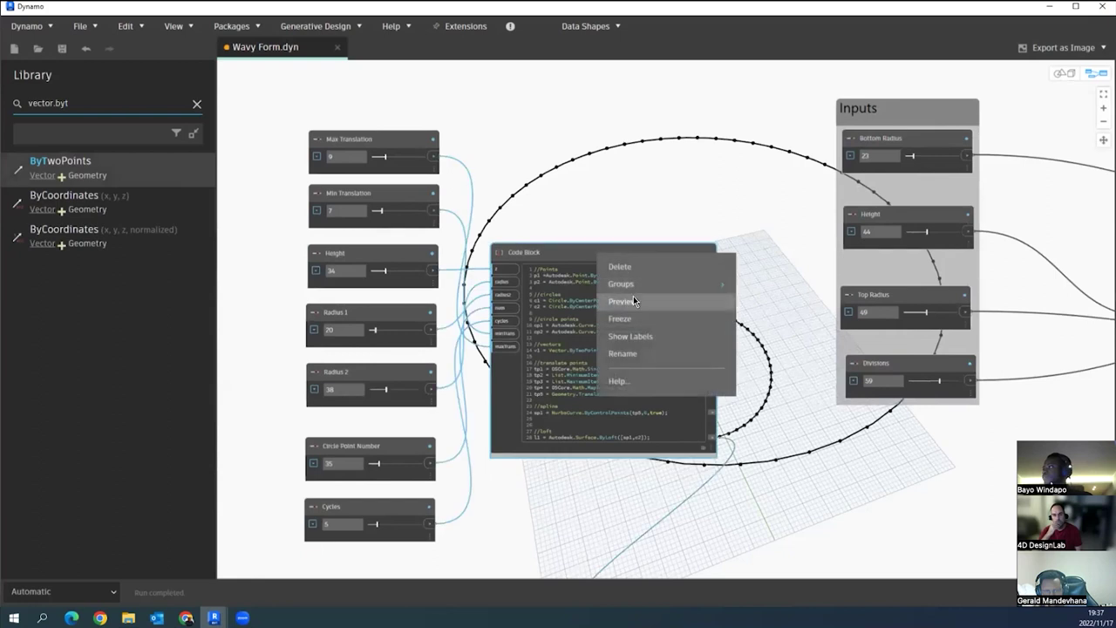
pyautogui.click(632, 295)
pyautogui.moveTo(690, 217); pyautogui.dragTo(671, 256, button='middle')
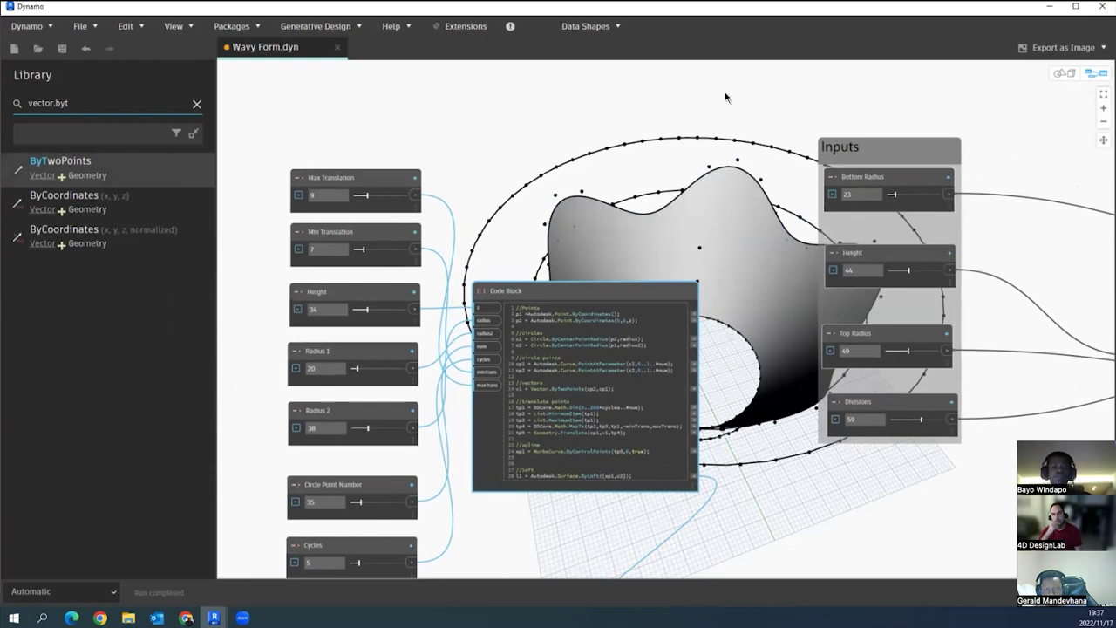
pyautogui.rightClick(576, 296)
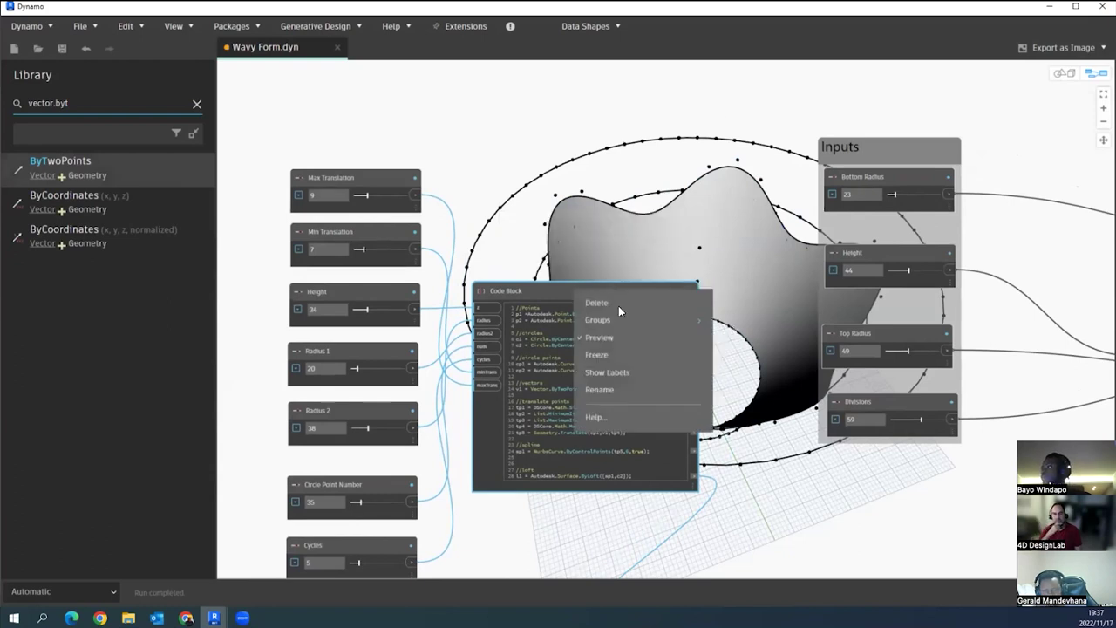
pyautogui.click(610, 338)
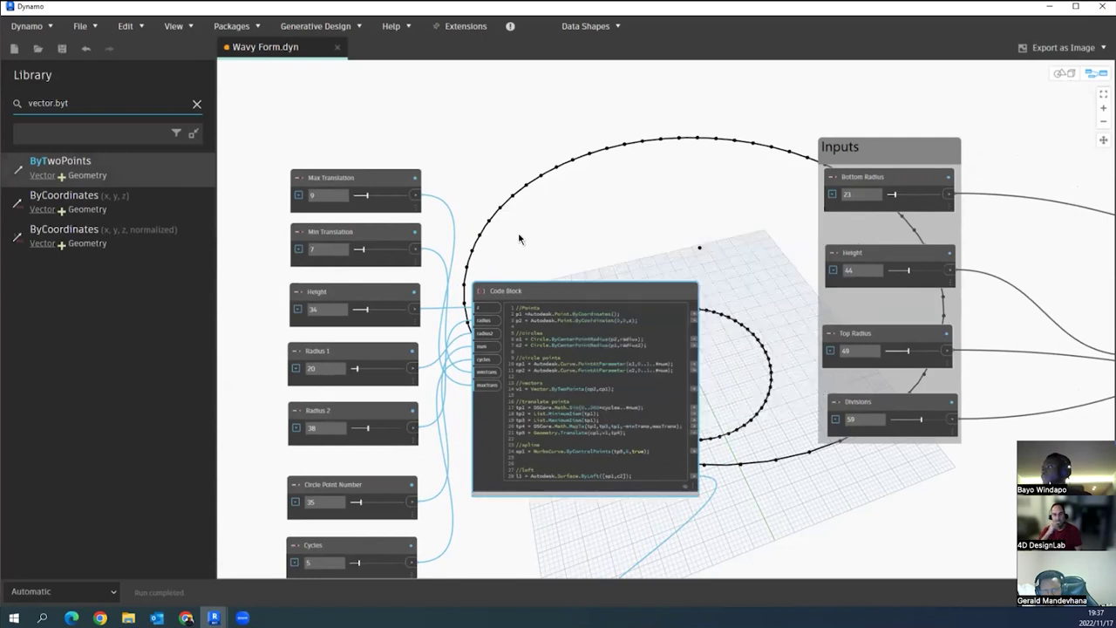
# - Connect the upper Curve.PointAtParameter's points to Vector.ByTwoPoints' start input and the lower one's points to its end input
pyautogui.scroll(-4, 488, 218)
pyautogui.scroll(-1, 548, 450)
pyautogui.moveTo(548, 450); pyautogui.dragTo(243, 421, button='middle')
pyautogui.scroll(2, 732, 307)
pyautogui.scroll(5, 847, 236)
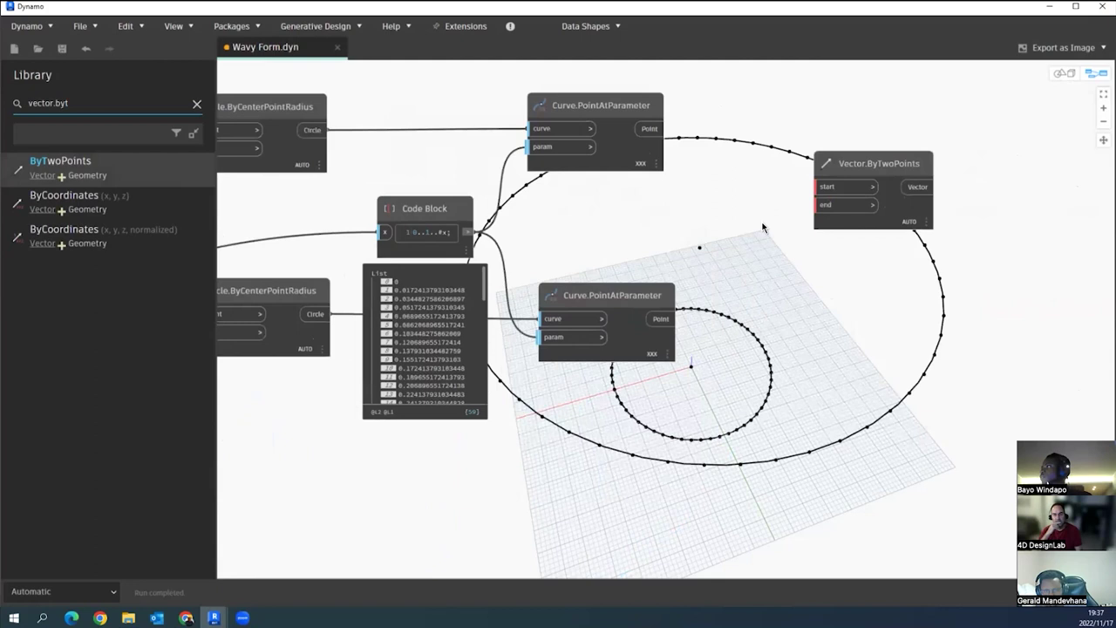
pyautogui.moveTo(762, 227); pyautogui.dragTo(683, 263, button='middle')
pyautogui.click(573, 164)
pyautogui.click(748, 222)
pyautogui.click(581, 354)
pyautogui.click(748, 240)
# - Replace the library search term with line
pyautogui.doubleClick(83, 102)
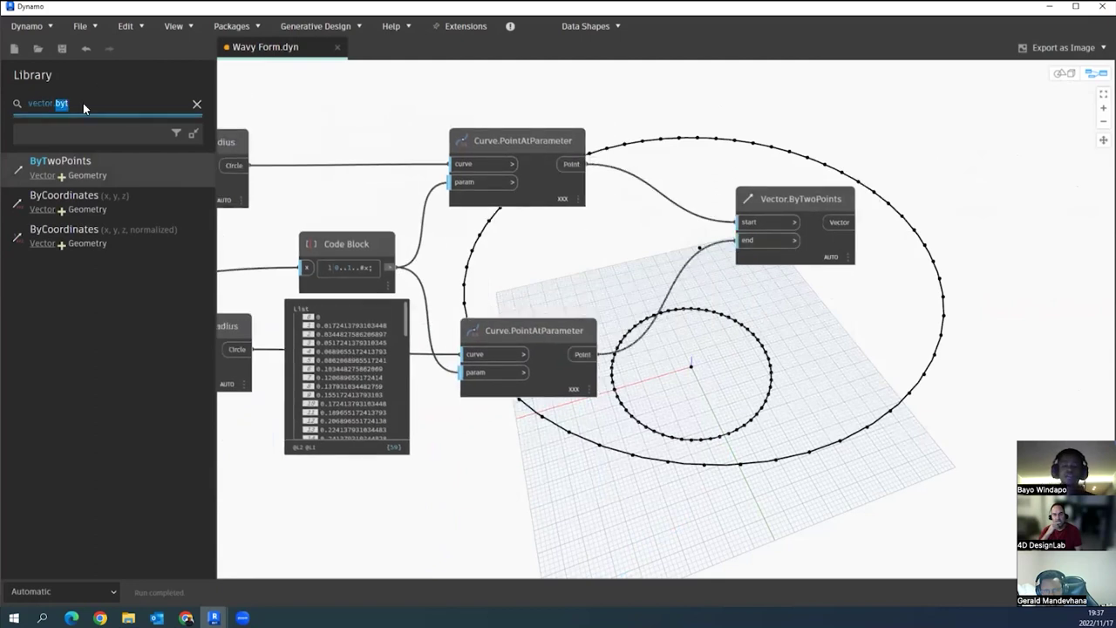
pyautogui.press('BackSpace')
pyautogui.press('BackSpace')
pyautogui.press('BackSpace')
pyautogui.press('BackSpace')
pyautogui.press('BackSpace')
pyautogui.press('BackSpace')
pyautogui.press('BackSpace')
pyautogui.press('BackSpace')
pyautogui.write('l')
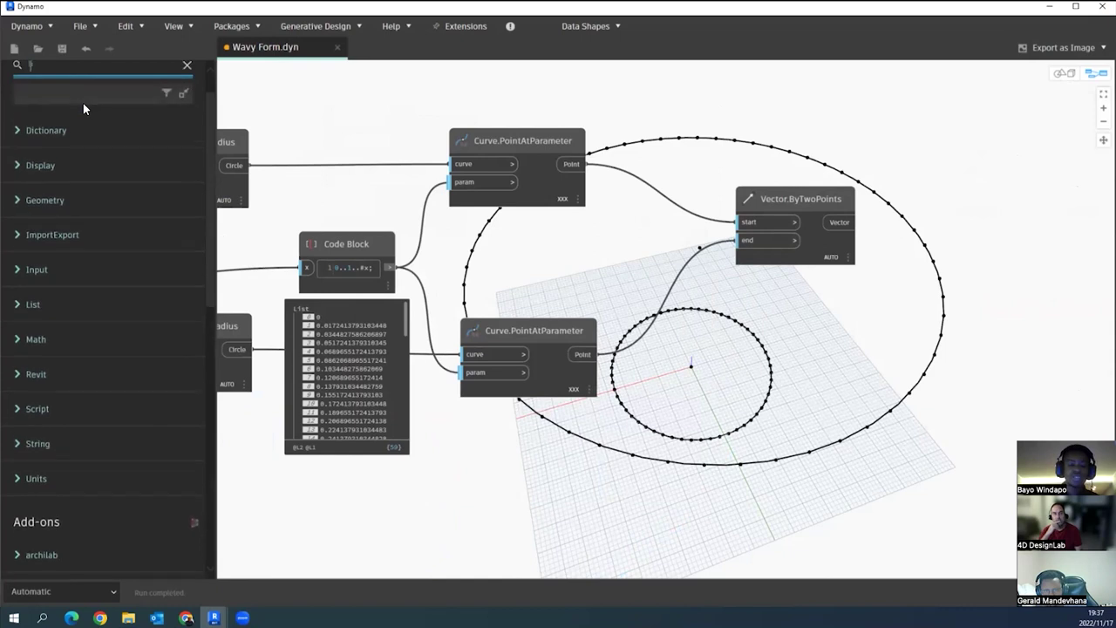
pyautogui.write('ine')
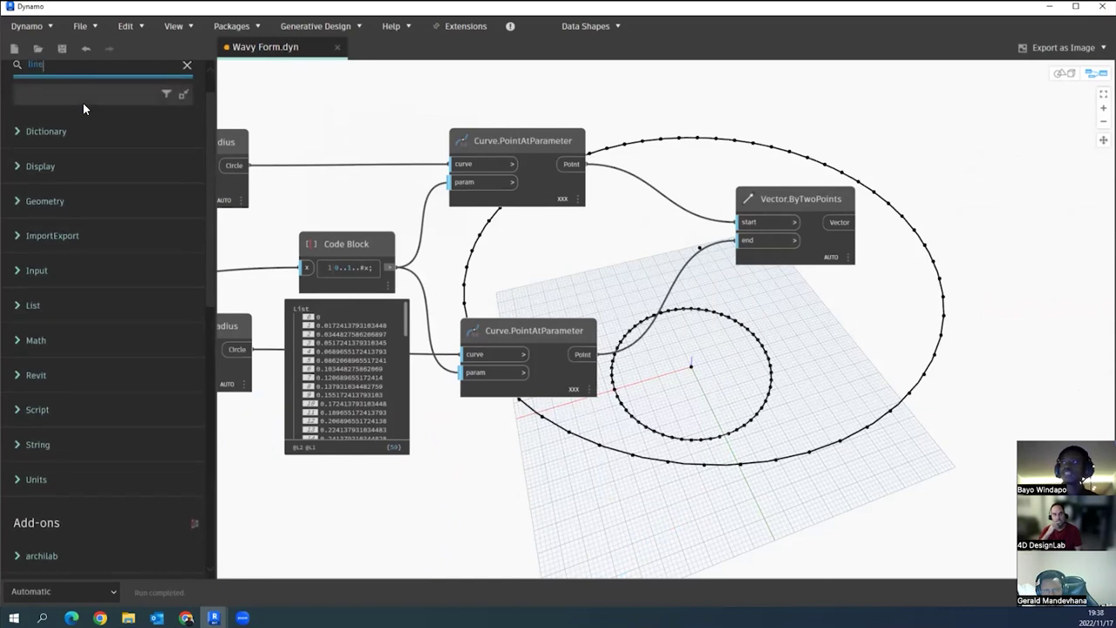
# - Add a Line.ByStartPointEndPoint node and connect the Curve.PointAtParameter outputs, the upper one to startPoint and the lower one to endPoint
pyautogui.write('.by')
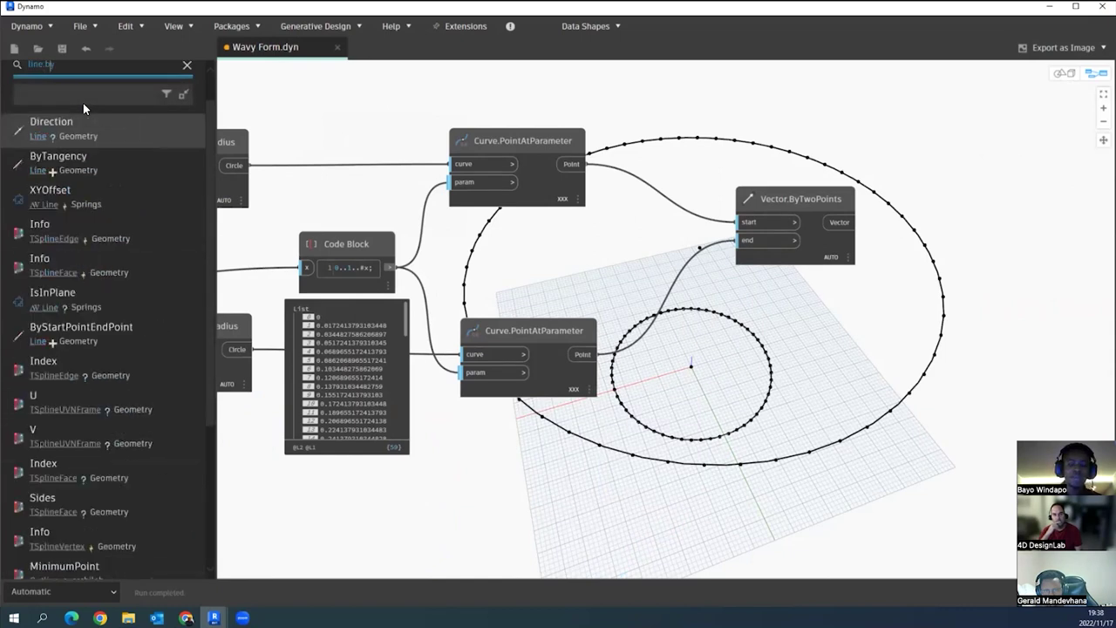
pyautogui.moveTo(104, 195)
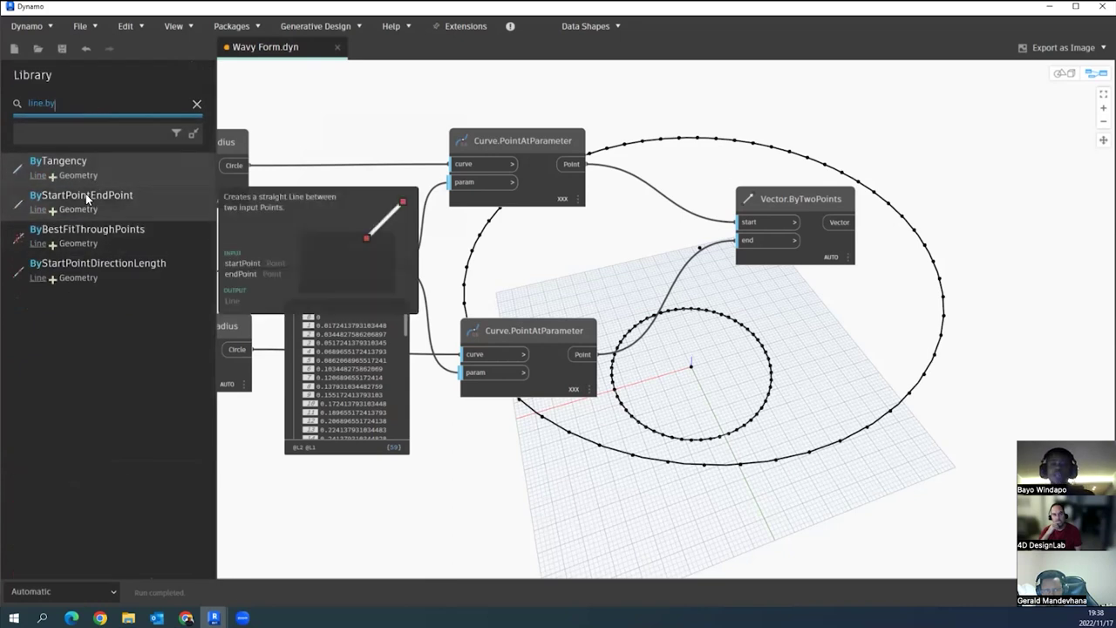
pyautogui.click(86, 194)
pyautogui.moveTo(790, 363); pyautogui.dragTo(825, 364)
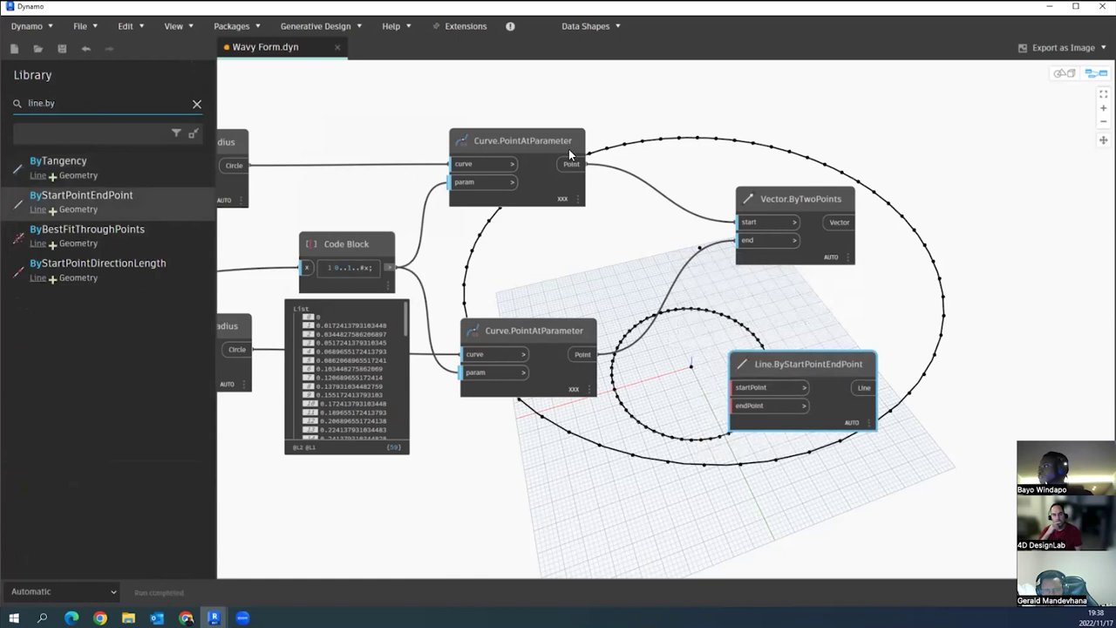
pyautogui.moveTo(568, 164); pyautogui.dragTo(735, 387)
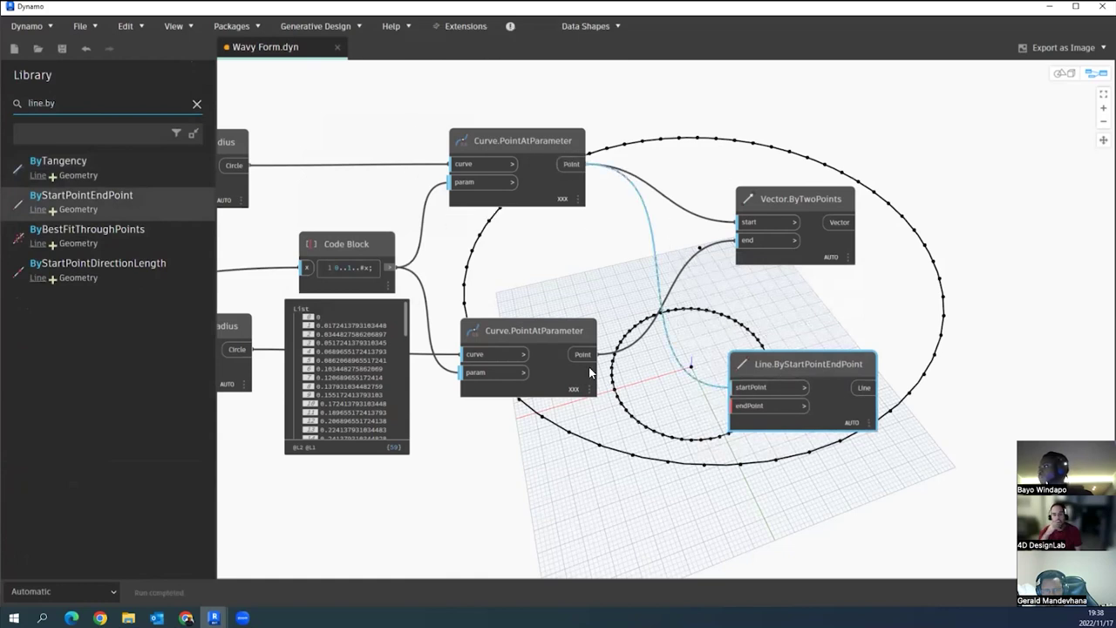
pyautogui.moveTo(584, 355)
pyautogui.mouseDown()
pyautogui.moveTo(692, 373)
pyautogui.moveTo(737, 405)
pyautogui.mouseUp()
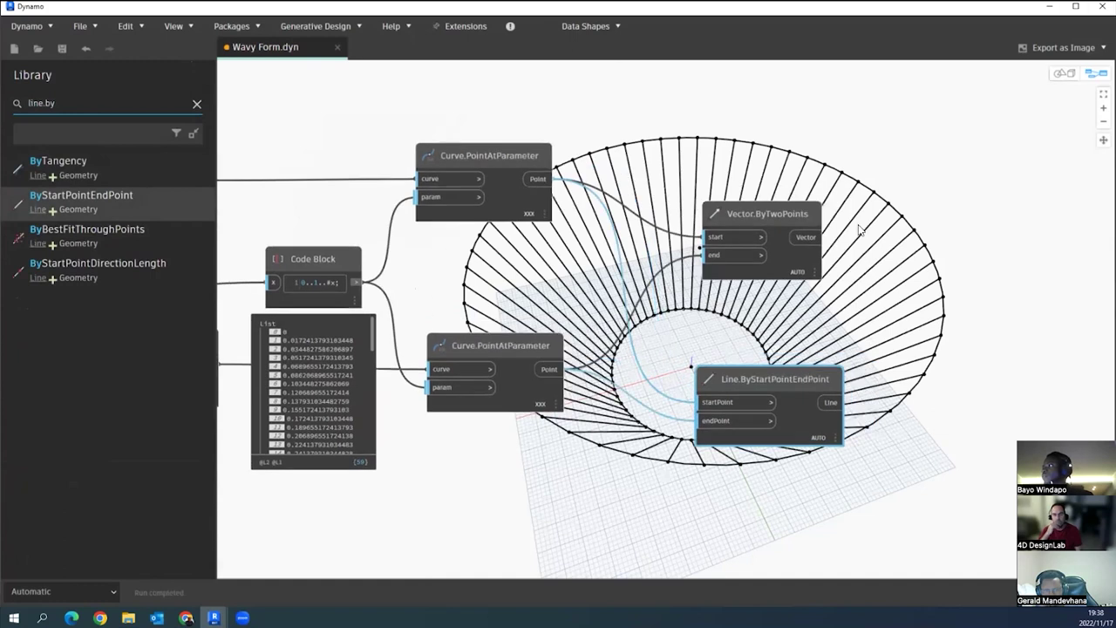
# - Inspect the lines in the 3D preview and move the Line.ByStartPointEndPoint node well below the Vector.ByTwoPoints node
pyautogui.hotkey('ctrl', 'b')
pyautogui.moveTo(863, 236); pyautogui.dragTo(465, 195, button='right')
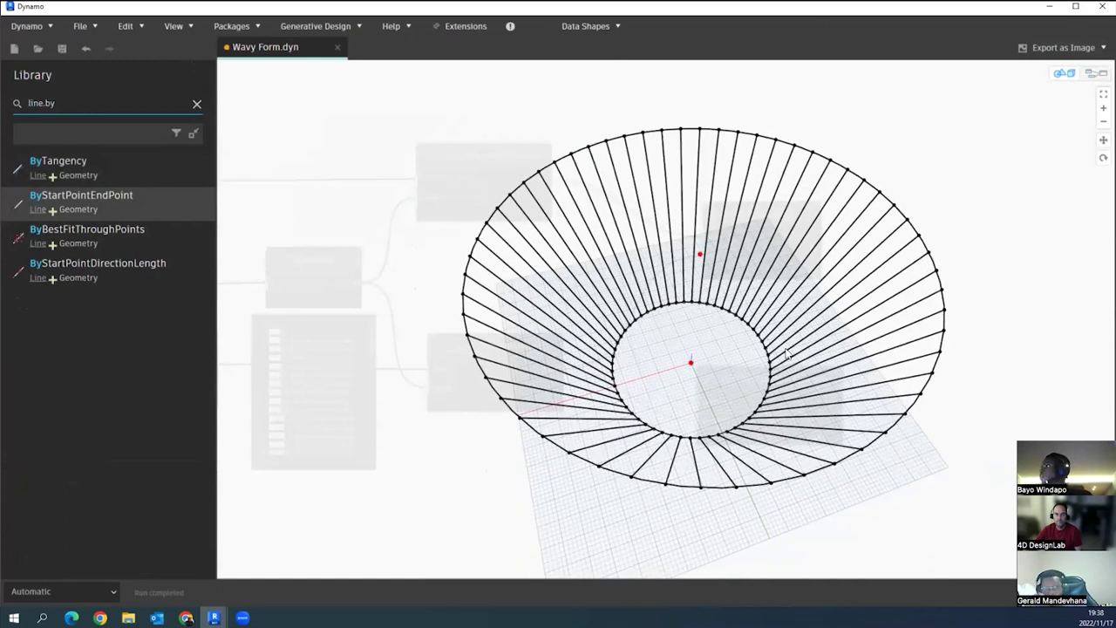
pyautogui.hotkey('ctrl', 'b')
pyautogui.moveTo(764, 366); pyautogui.dragTo(709, 377, button='middle')
pyautogui.moveTo(677, 227); pyautogui.dragTo(675, 242)
pyautogui.moveTo(703, 575); pyautogui.dragTo(701, 490, button='middle')
pyautogui.moveTo(708, 305); pyautogui.dragTo(701, 503)
pyautogui.moveTo(743, 377); pyautogui.dragTo(751, 369, button='middle')
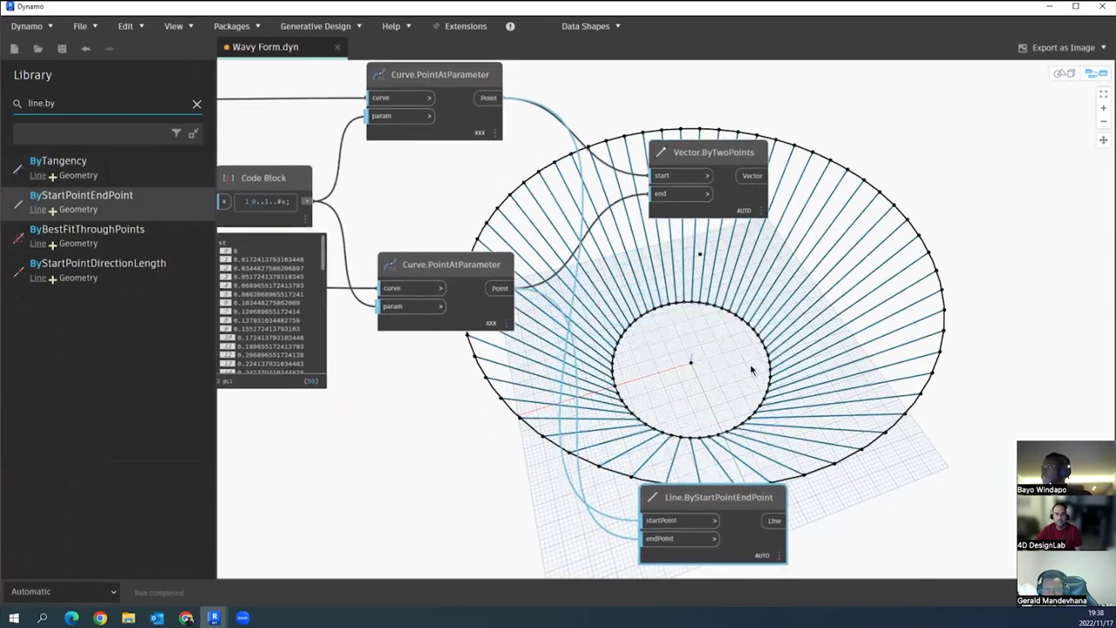
# - Examine the translate points section in the large reference code block
pyautogui.scroll(-5, 282, 402)
pyautogui.scroll(-3, 331, 398)
pyautogui.moveTo(331, 397); pyautogui.dragTo(469, 377, button='middle')
pyautogui.scroll(2, 477, 441)
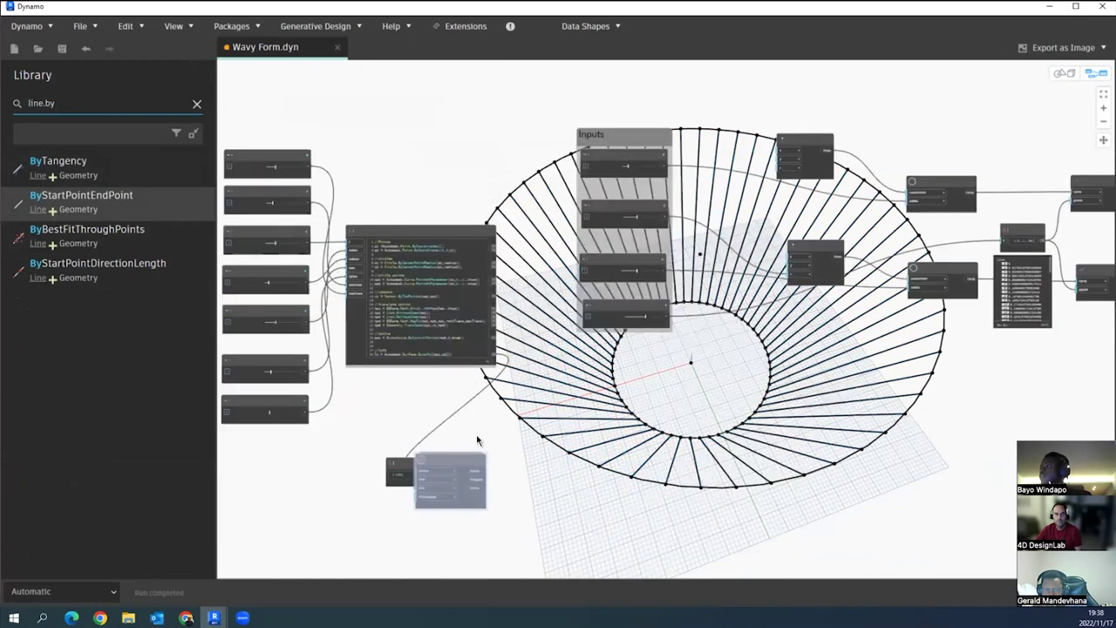
pyautogui.scroll(5, 478, 440)
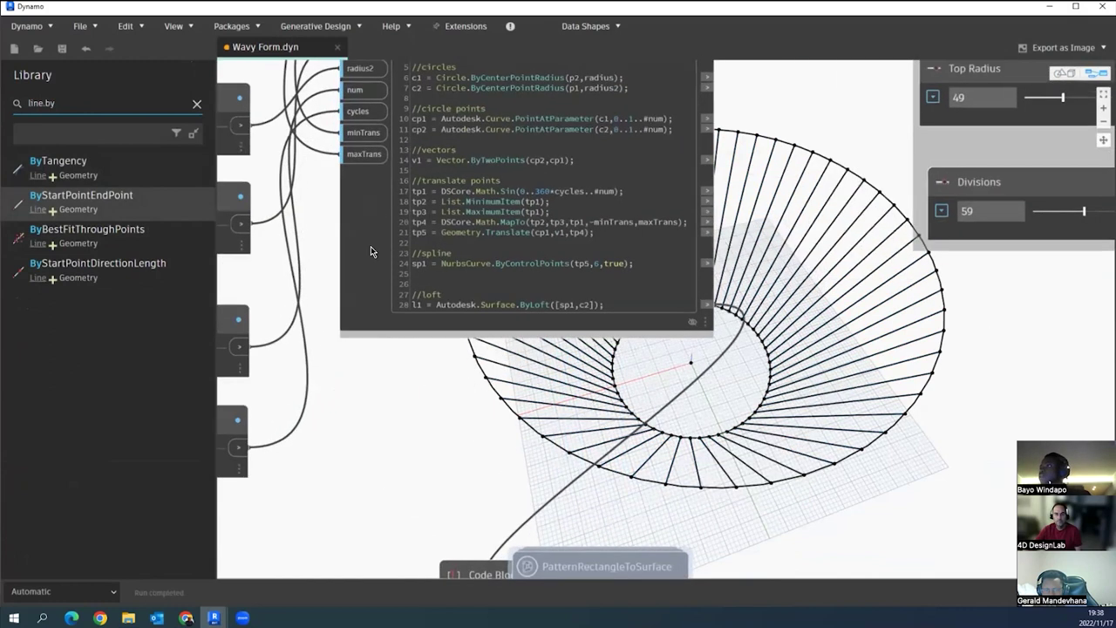
pyautogui.moveTo(416, 193); pyautogui.dragTo(372, 247, button='middle')
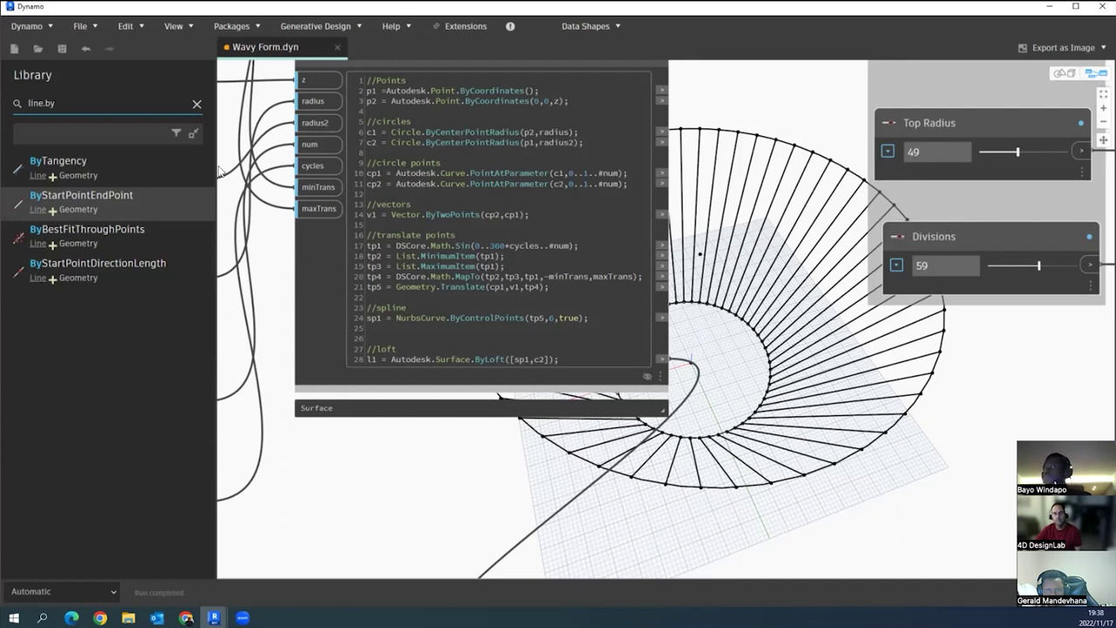
pyautogui.doubleClick(94, 104)
pyautogui.hotkey('ctrl', 'a')
pyautogui.write('math.sin')
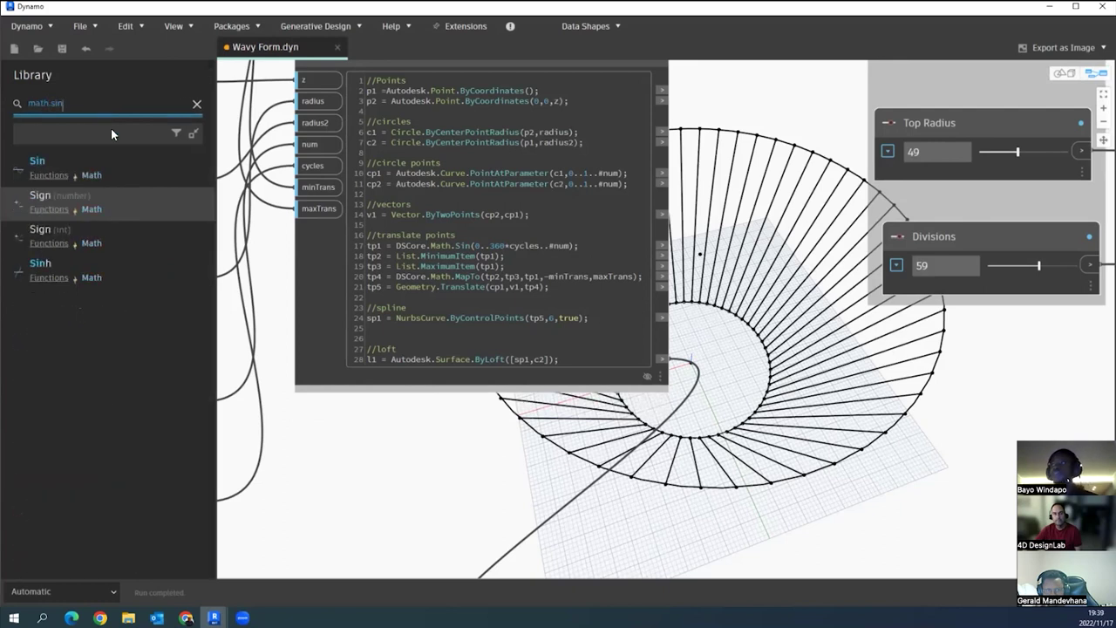
pyautogui.click(111, 173)
pyautogui.moveTo(713, 317); pyautogui.dragTo(760, 413)
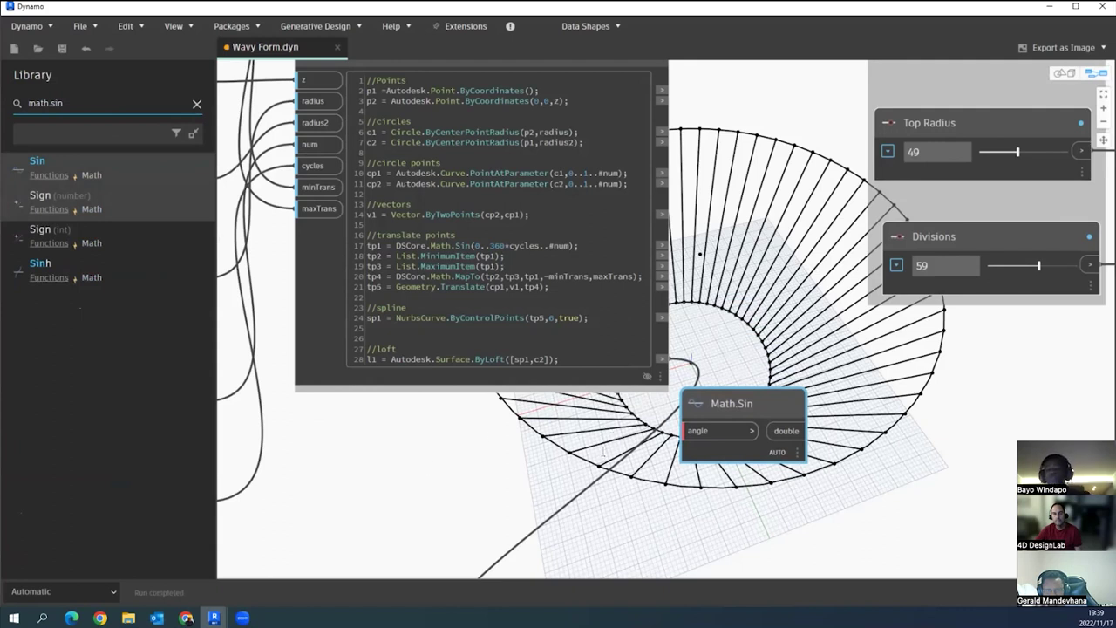
pyautogui.moveTo(720, 395); pyautogui.dragTo(712, 402)
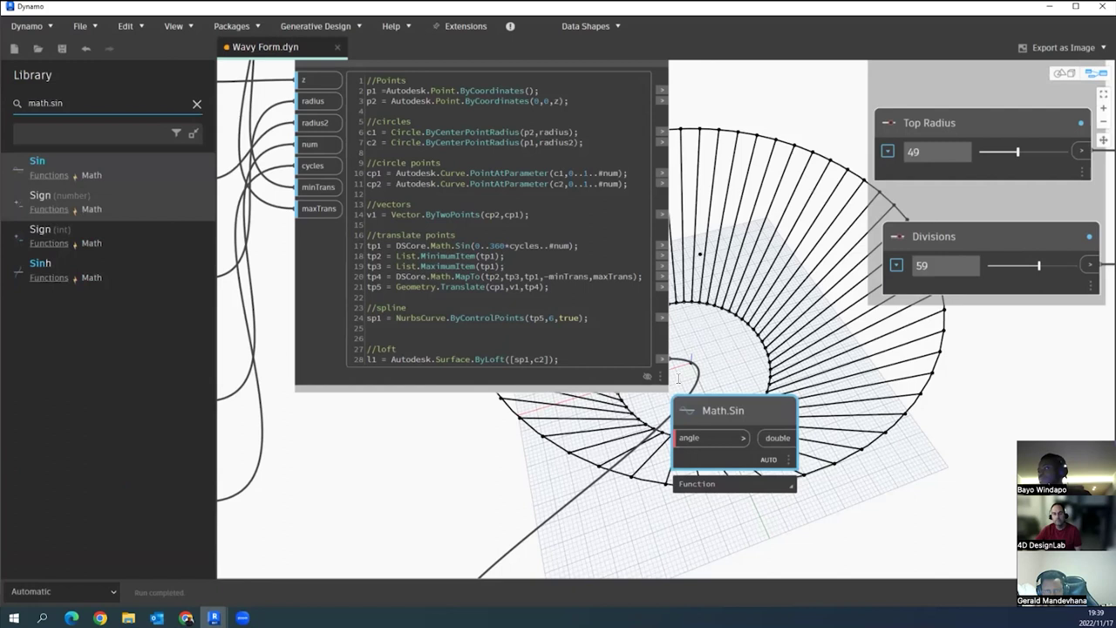
pyautogui.press('Delete')
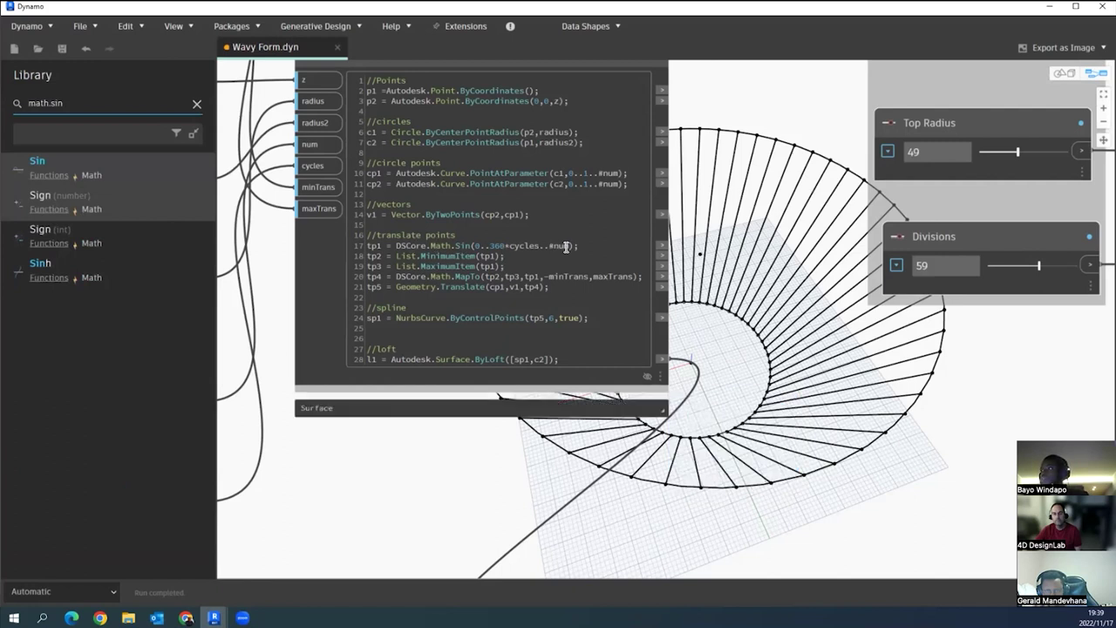
# - Copy the expression DSCore.Math.Sin(0..360*cycles..#num) from line 17 of the reference code block
pyautogui.moveTo(565, 247); pyautogui.dragTo(436, 246)
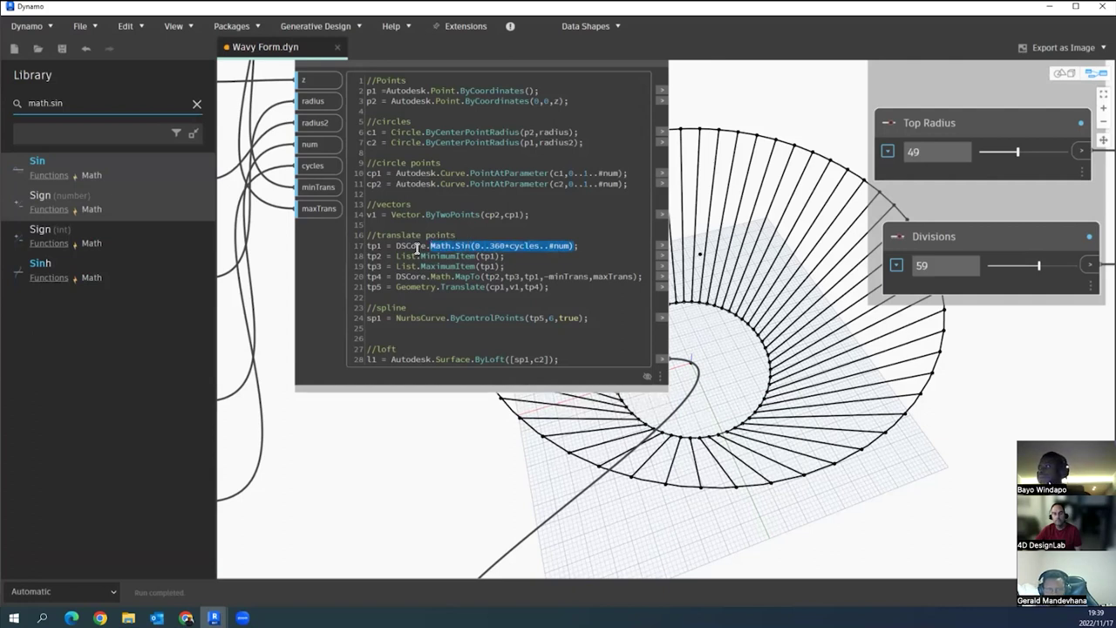
pyautogui.click(415, 249)
pyautogui.doubleClick(415, 248)
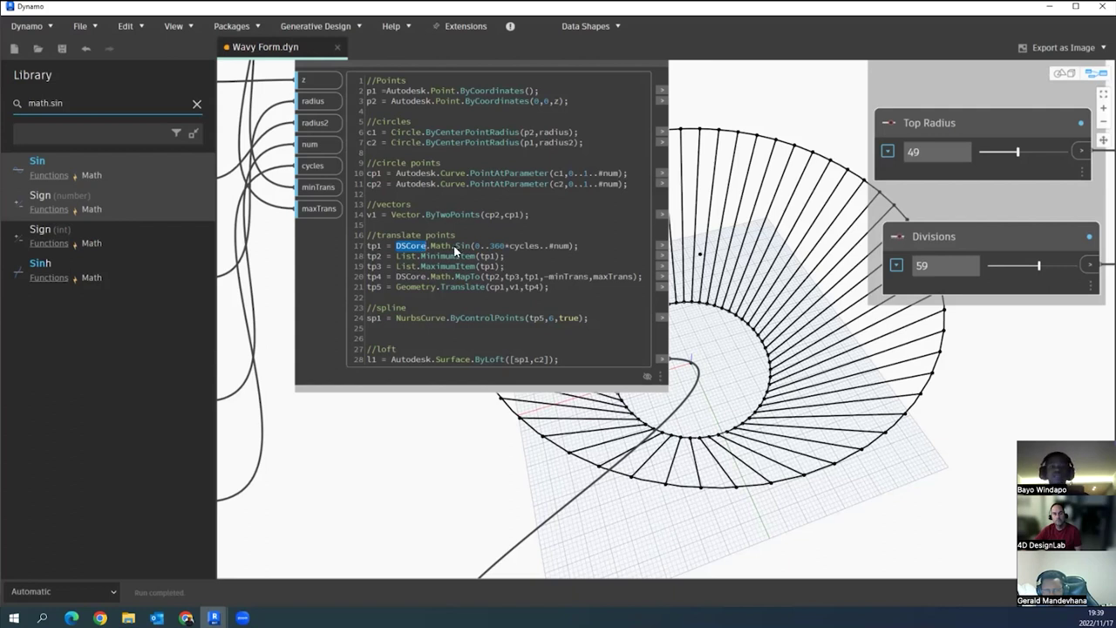
pyautogui.click(453, 248)
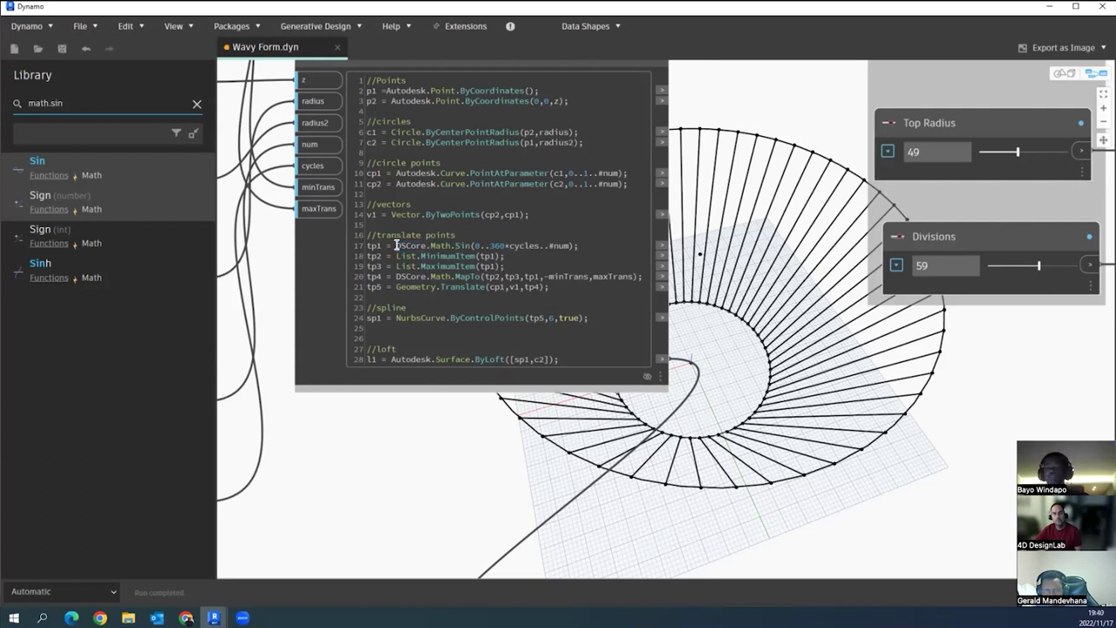
pyautogui.moveTo(396, 246); pyautogui.dragTo(571, 248)
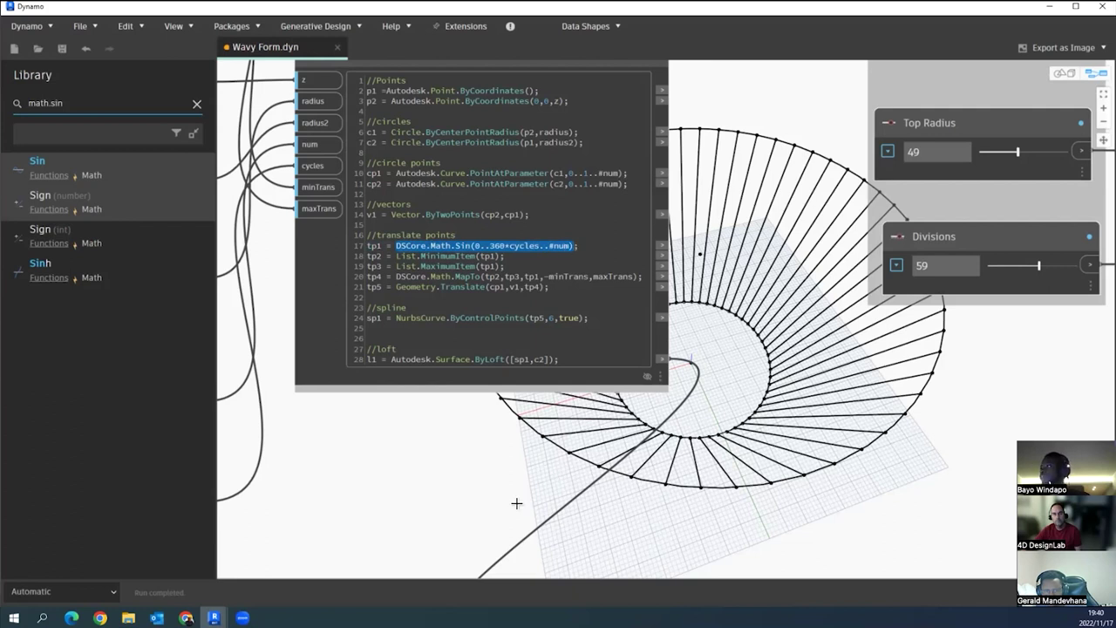
# - Create a code block containing DSCore.Math.Sin(0..360*cycles..#num) and place it past the Vector.ByTwoPoints node
pyautogui.click(393, 440)
pyautogui.scroll(-2, 519, 413)
pyautogui.scroll(-3, 392, 438)
pyautogui.moveTo(673, 302); pyautogui.dragTo(406, 269, button='middle')
pyautogui.moveTo(817, 216); pyautogui.dragTo(478, 218, button='middle')
pyautogui.moveTo(954, 222); pyautogui.dragTo(658, 239, button='middle')
pyautogui.scroll(1, 654, 230)
pyautogui.hscroll(5, 658, 238)
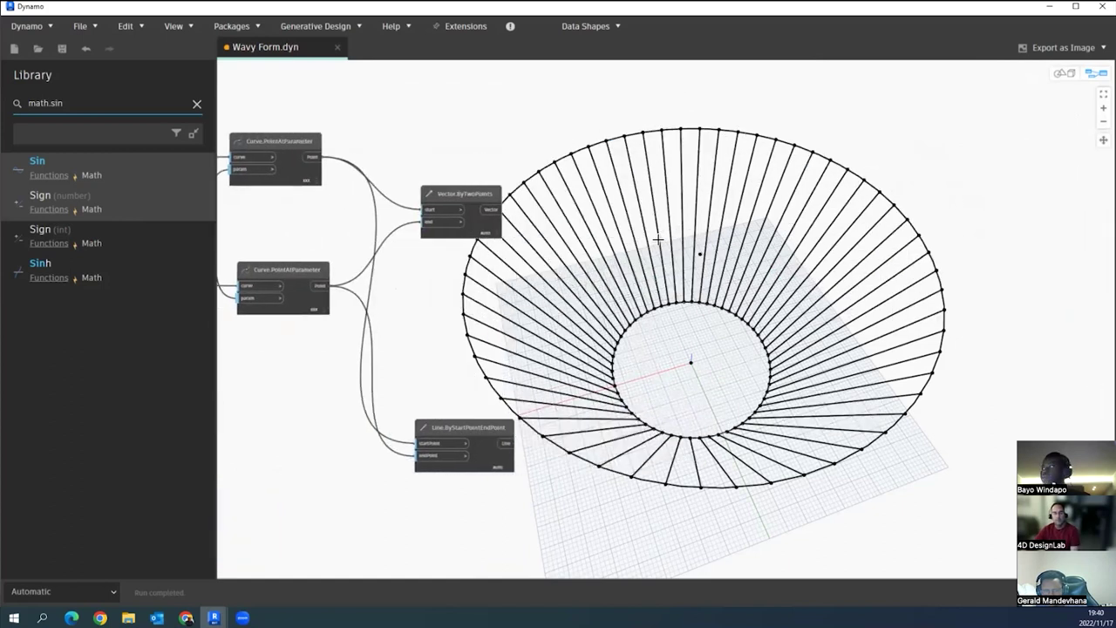
pyautogui.doubleClick(659, 239)
pyautogui.write('DSCore.Math.Sin(0..360*cycles..#num)')
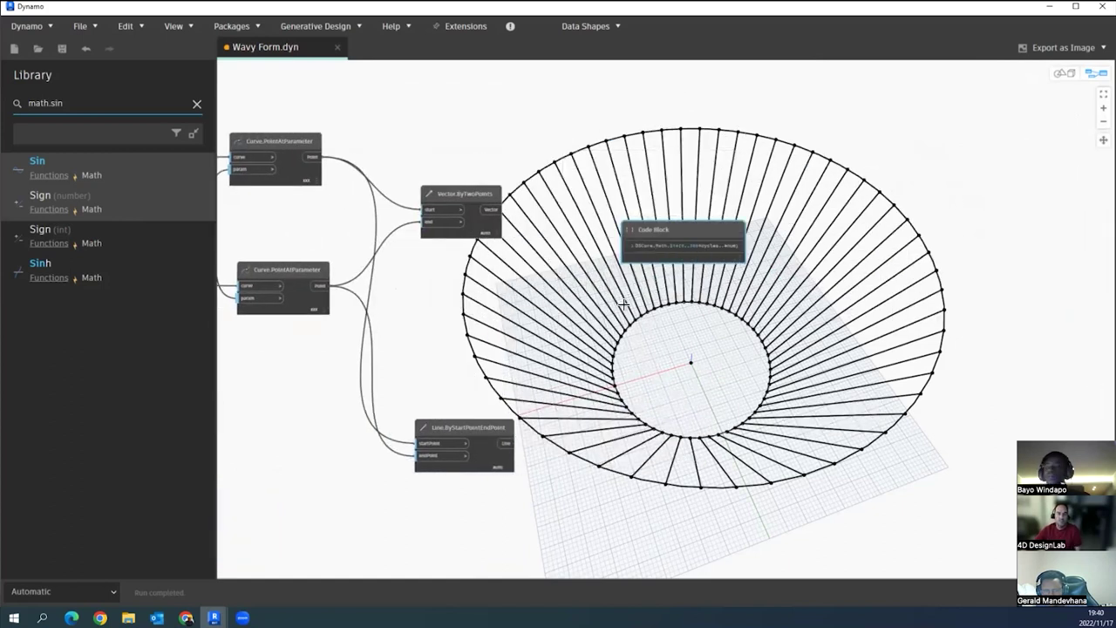
pyautogui.click(643, 279)
pyautogui.scroll(2, 660, 237)
pyautogui.moveTo(800, 227); pyautogui.dragTo(739, 260)
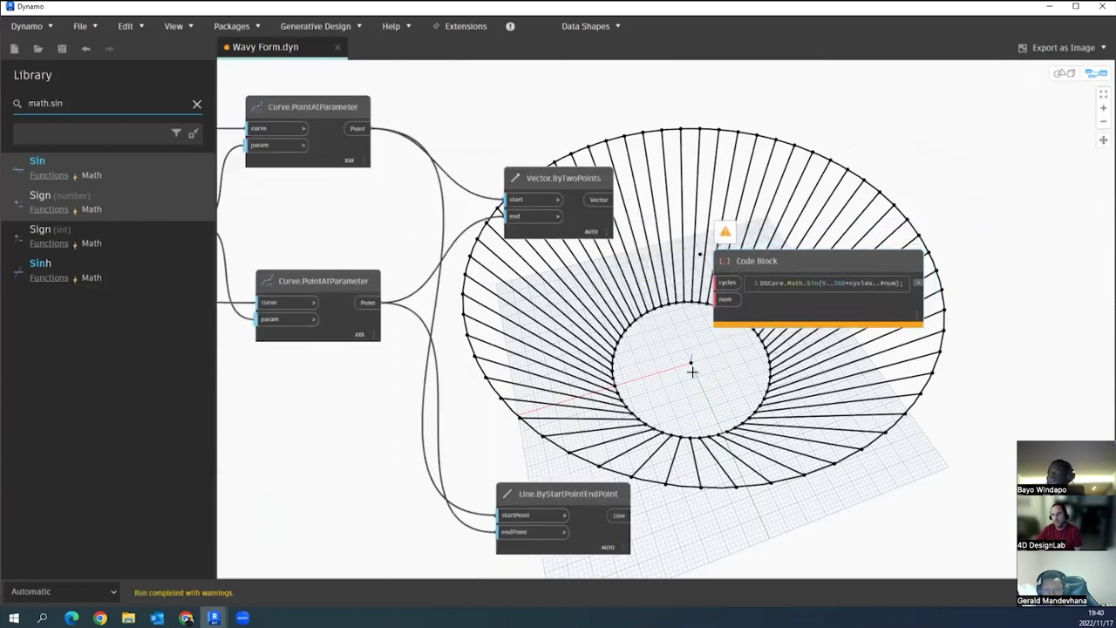
# - Adjust the position of the sine code block slightly beside the Cycles slider and the Vector.ByTwoPoints node
pyautogui.scroll(-3, 667, 369)
pyautogui.moveTo(565, 323); pyautogui.dragTo(656, 295, button='middle')
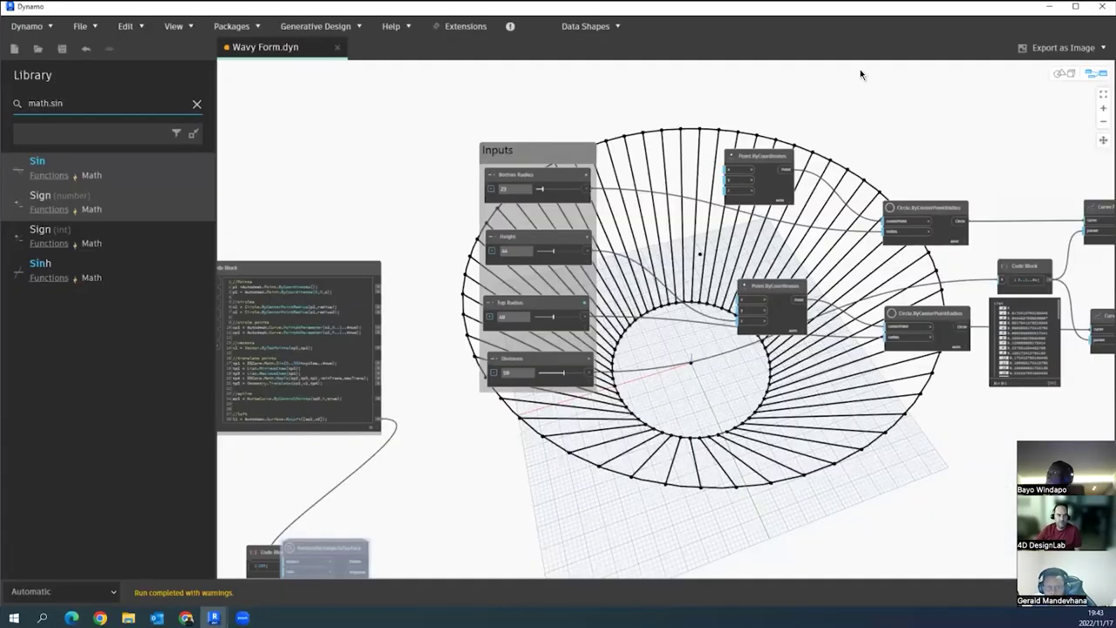
pyautogui.moveTo(940, 420); pyautogui.dragTo(567, 415, button='middle')
pyautogui.moveTo(1043, 399); pyautogui.dragTo(740, 399, button='middle')
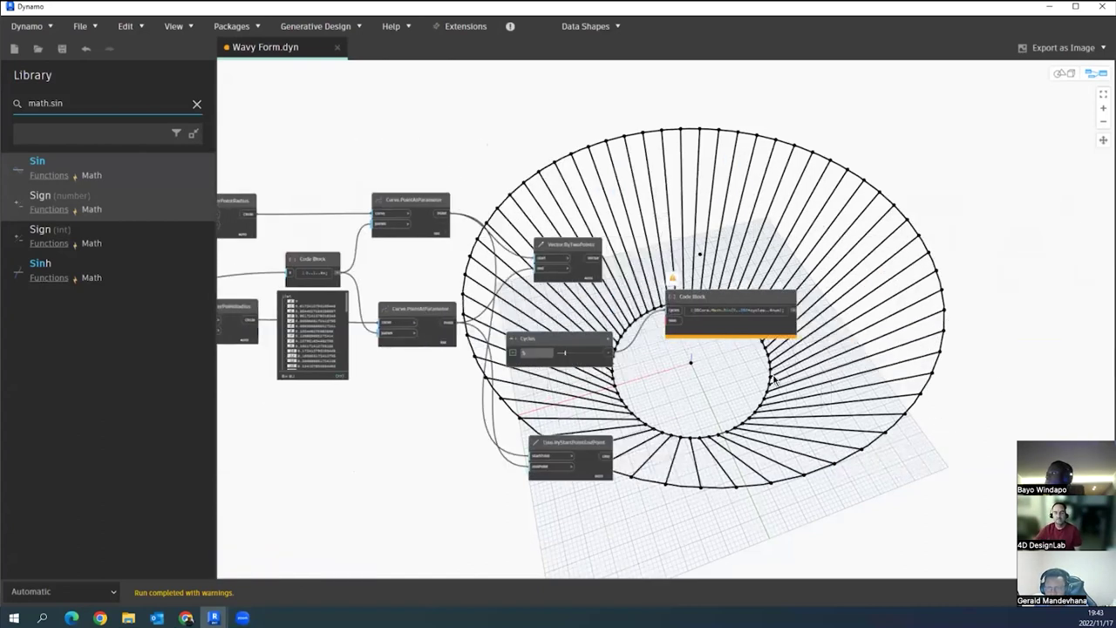
pyautogui.scroll(5, 772, 380)
pyautogui.moveTo(969, 401); pyautogui.dragTo(399, 377, button='middle')
pyautogui.moveTo(522, 241); pyautogui.dragTo(530, 241)
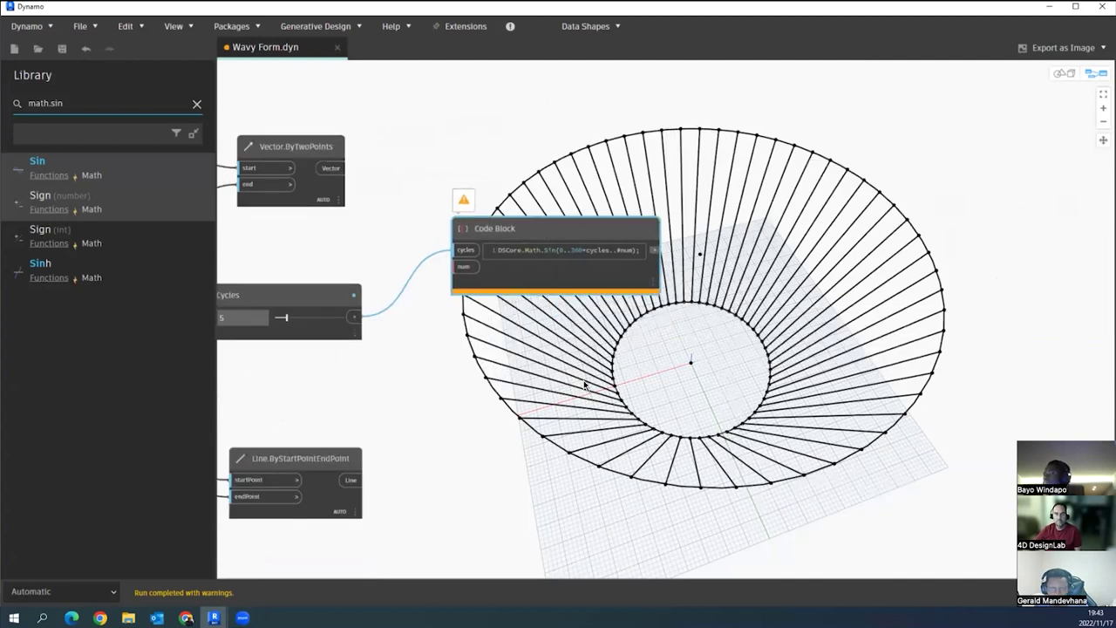
pyautogui.click(432, 303)
pyautogui.scroll(2, 432, 304)
pyautogui.moveTo(441, 330); pyautogui.dragTo(489, 330, button='middle')
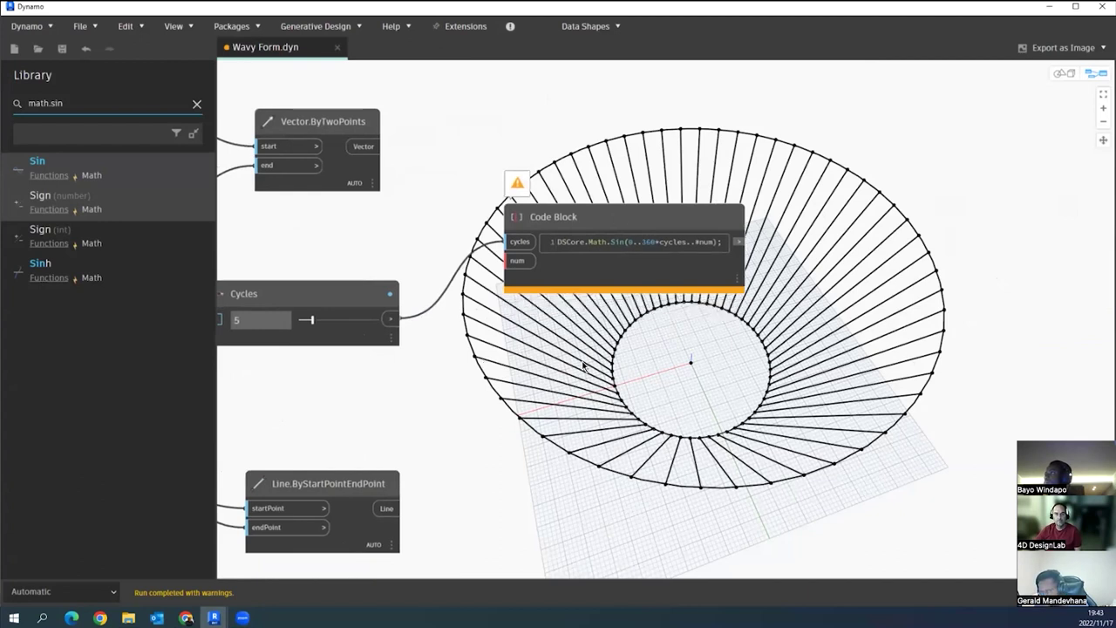
pyautogui.moveTo(583, 365); pyautogui.dragTo(683, 366, button='middle')
# - Move the Cycles slider next to the other input sliders, directly below the Divisions slider and the Inputs group
pyautogui.moveTo(373, 297); pyautogui.dragTo(382, 292)
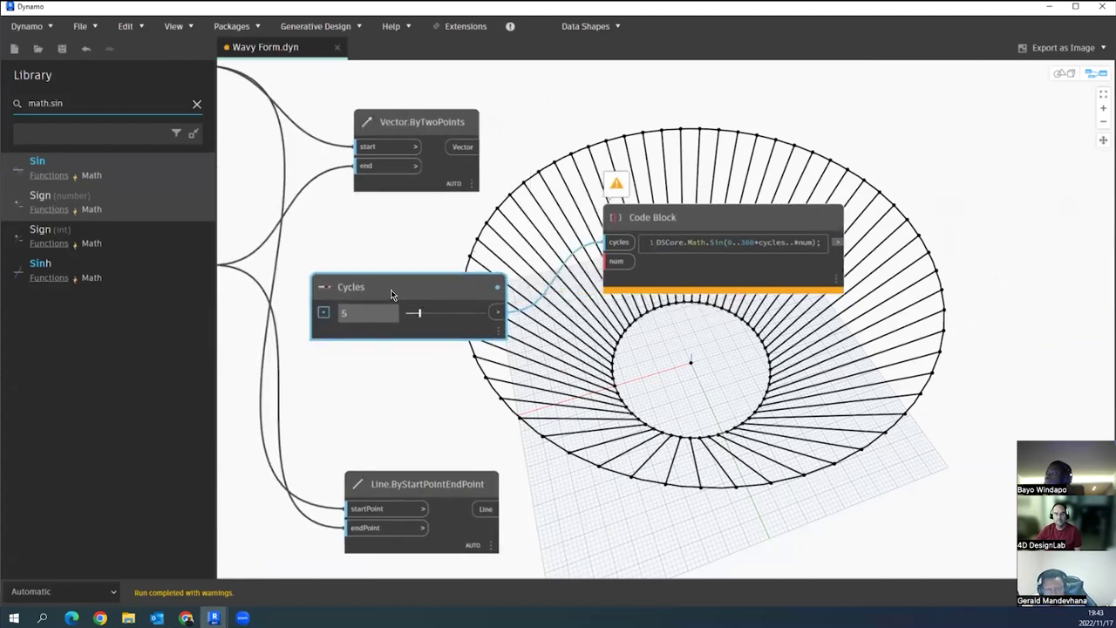
pyautogui.scroll(-5, 391, 294)
pyautogui.moveTo(421, 361); pyautogui.dragTo(782, 291, button='middle')
pyautogui.moveTo(754, 234); pyautogui.dragTo(455, 342)
pyautogui.moveTo(414, 352); pyautogui.dragTo(683, 352, button='middle')
pyautogui.moveTo(682, 347); pyautogui.dragTo(442, 295)
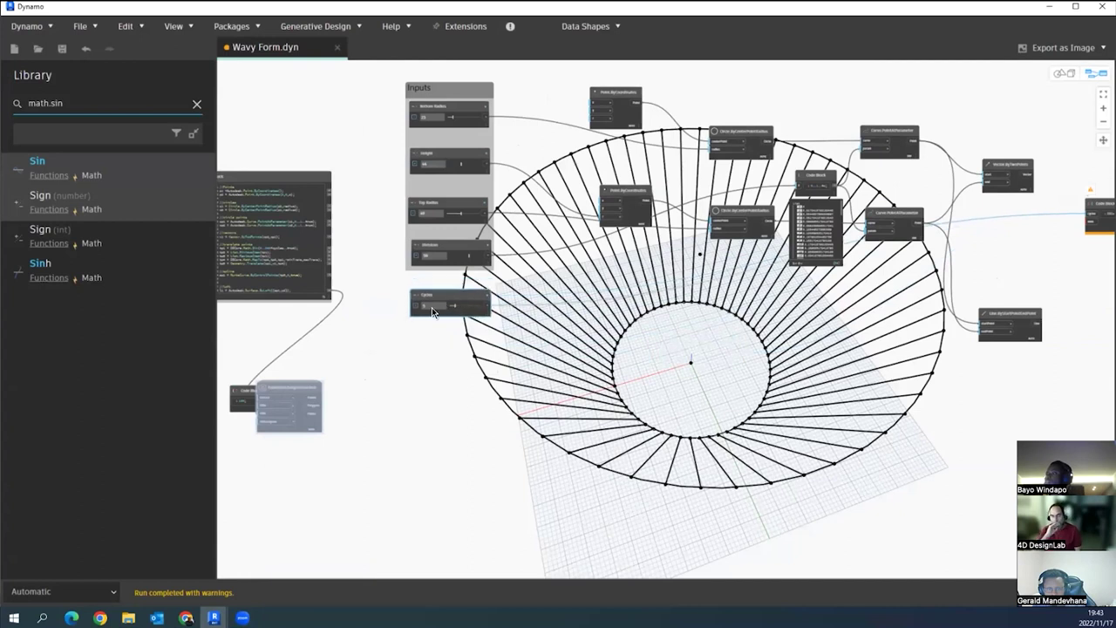
pyautogui.scroll(3, 431, 307)
pyautogui.moveTo(398, 315); pyautogui.dragTo(871, 363, button='middle')
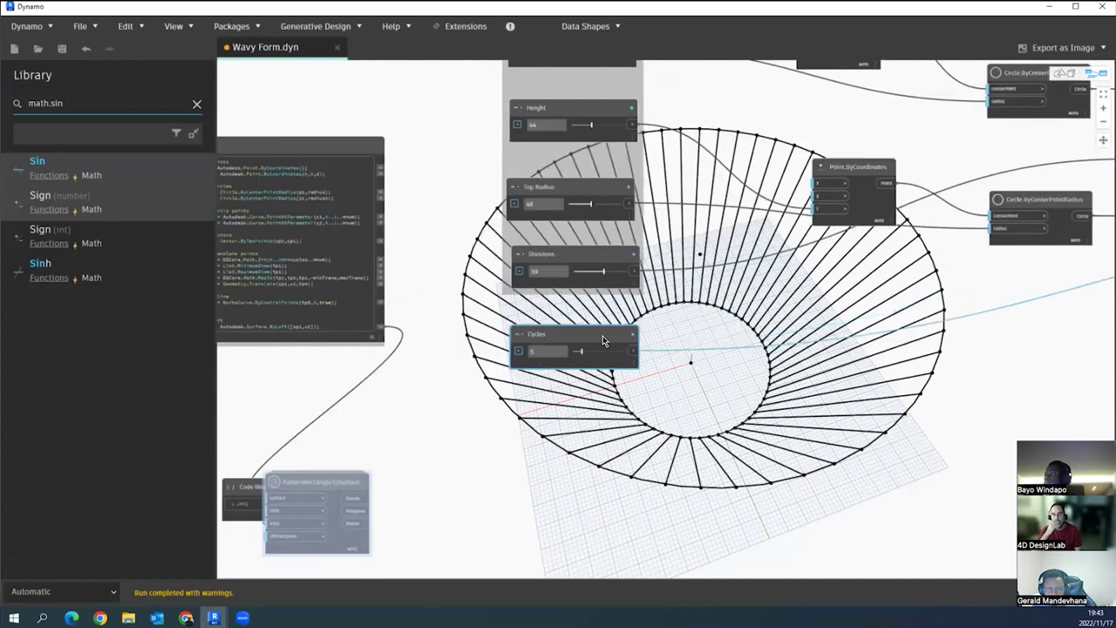
pyautogui.scroll(1, 603, 335)
pyautogui.moveTo(602, 336); pyautogui.dragTo(421, 334, button='middle')
pyautogui.click(360, 309)
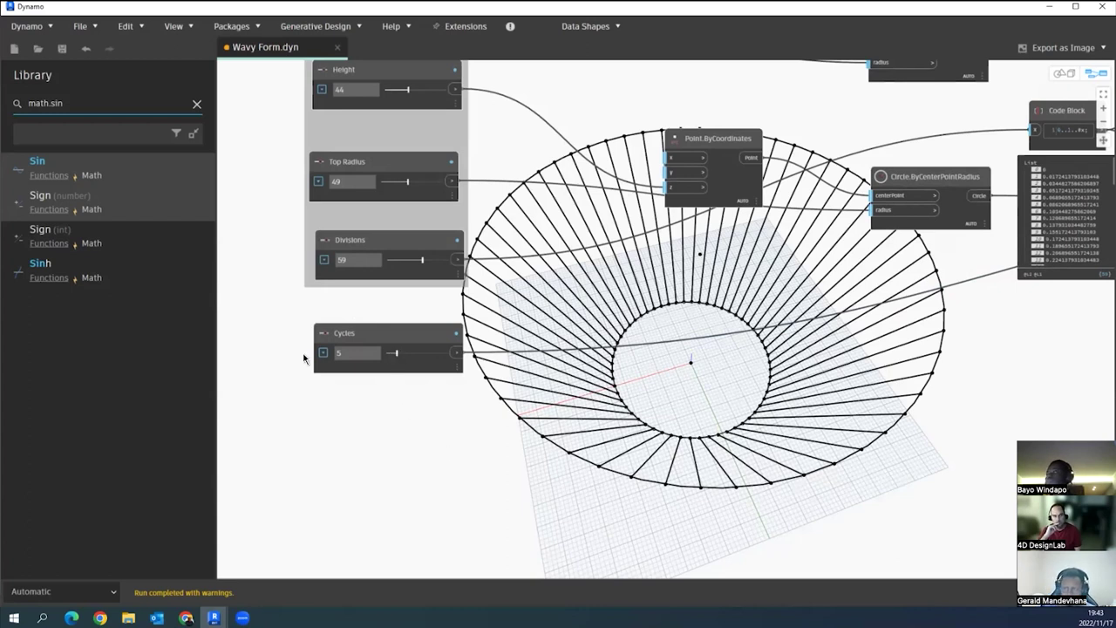
# - Examine the graph between the input sliders and the num input of the sine code block
pyautogui.scroll(-4, 303, 357)
pyautogui.scroll(-2, 227, 367)
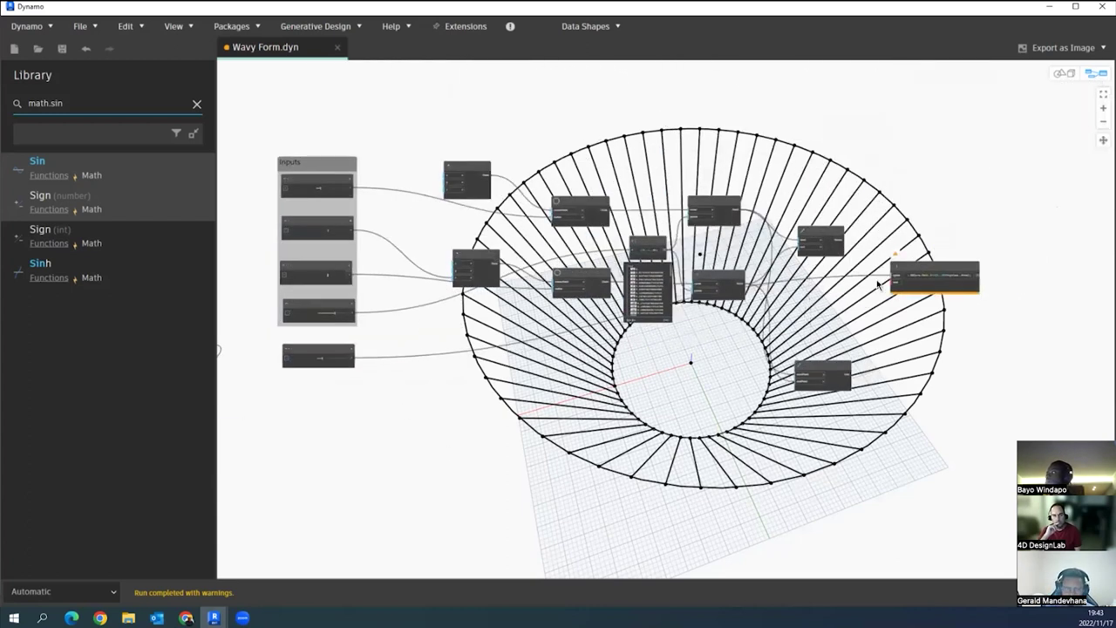
pyautogui.scroll(4, 880, 283)
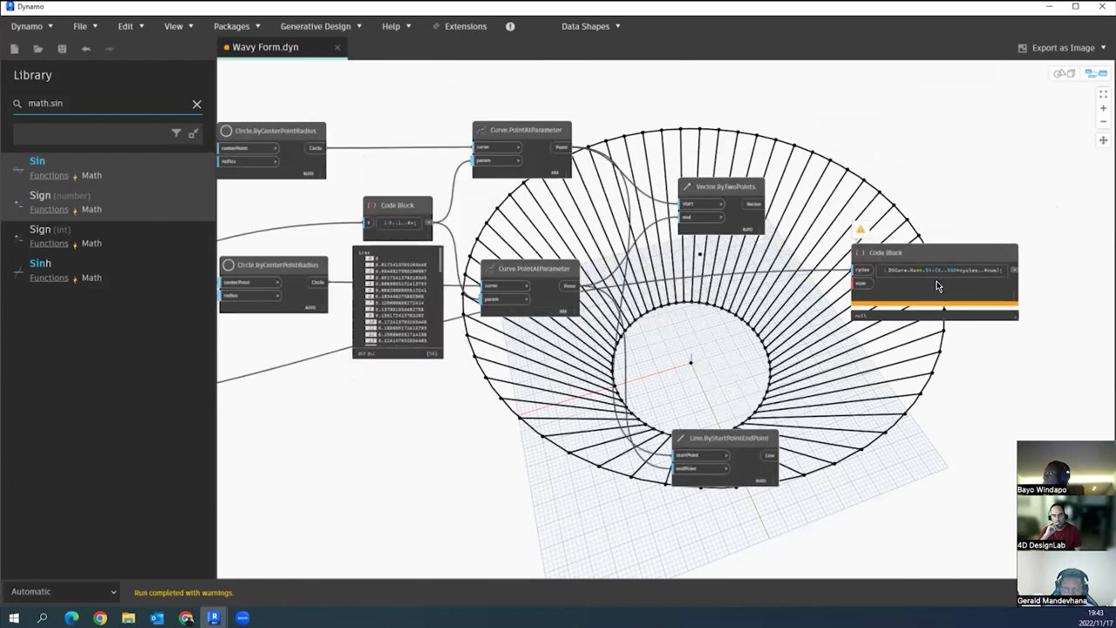
pyautogui.scroll(2, 936, 281)
pyautogui.scroll(2, 904, 287)
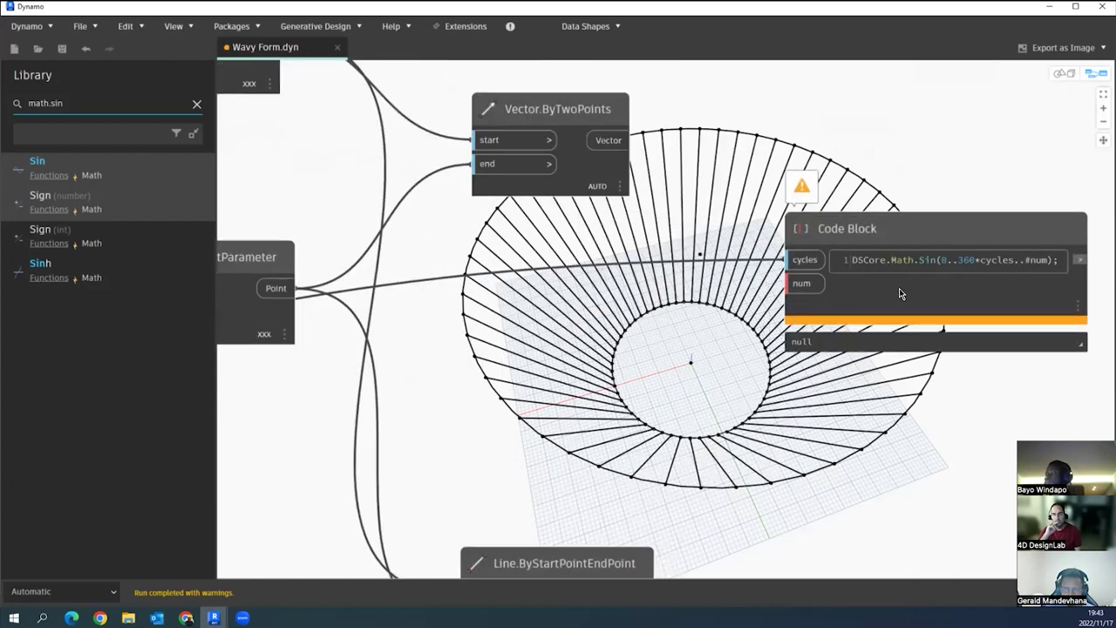
pyautogui.scroll(-2, 900, 294)
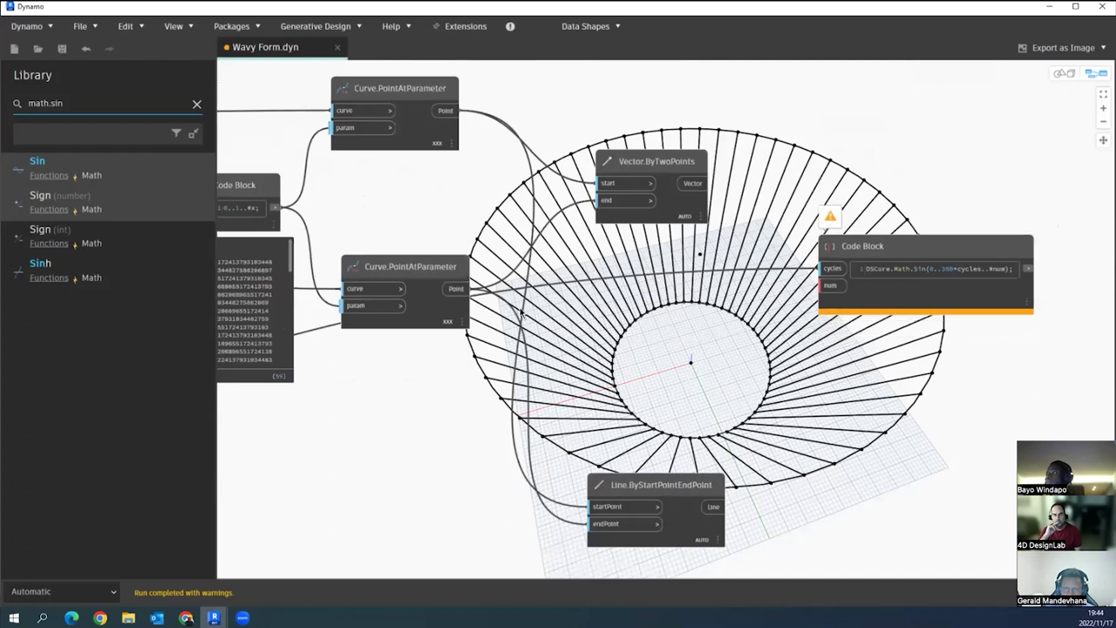
pyautogui.scroll(1, 560, 315)
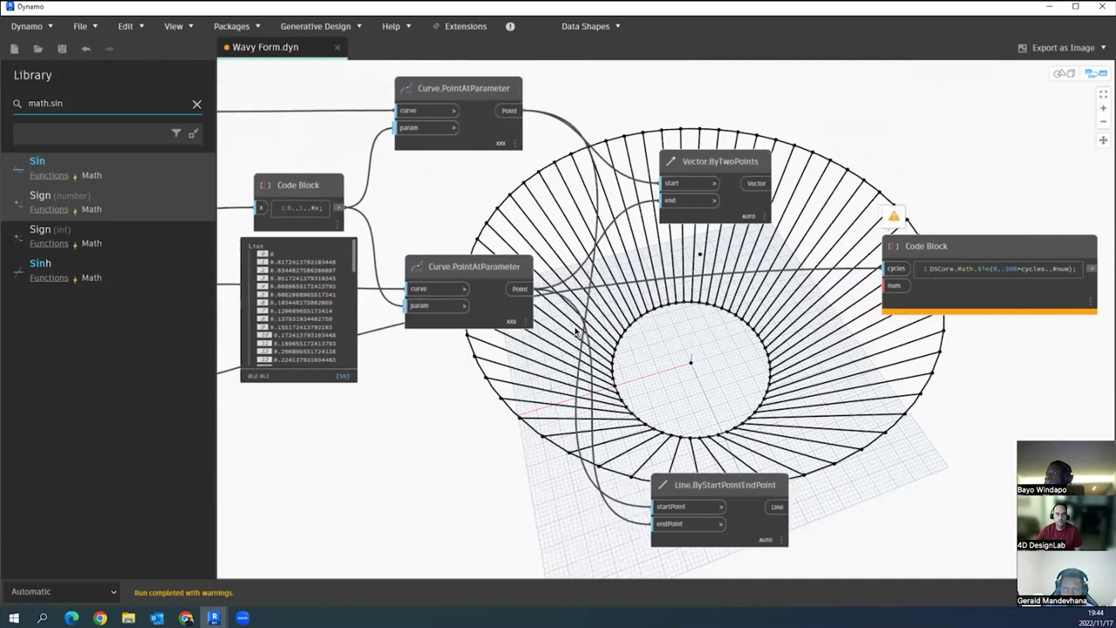
pyautogui.scroll(-3, 561, 317)
pyautogui.scroll(4, 424, 373)
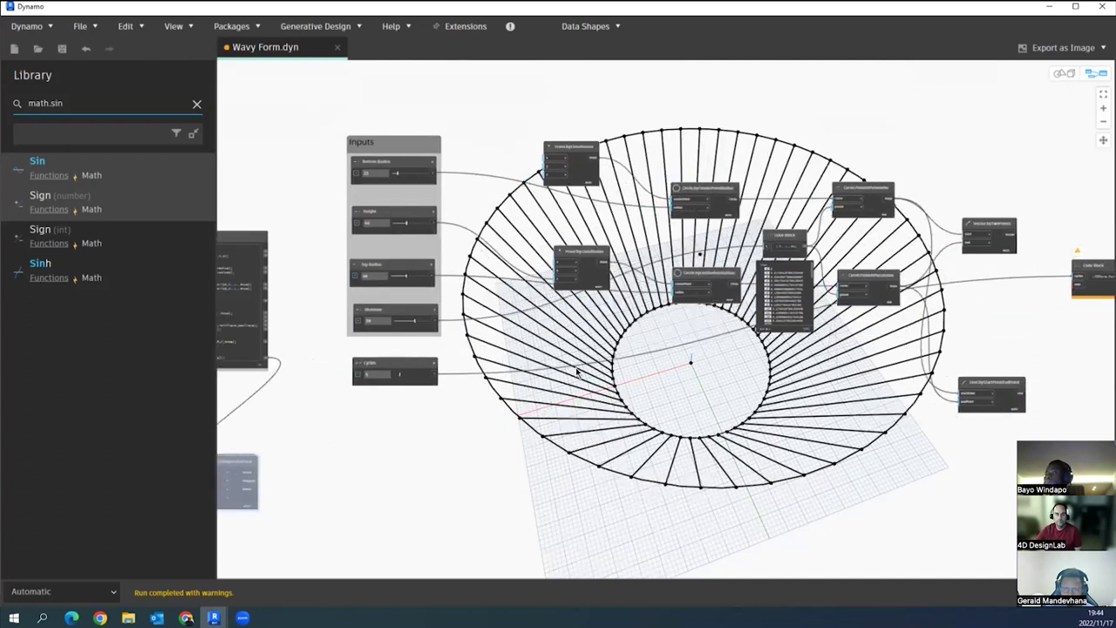
# - Connect the Divisions slider to the num input of the sine code block, matching the reference code block's wiring
pyautogui.scroll(2, 424, 373)
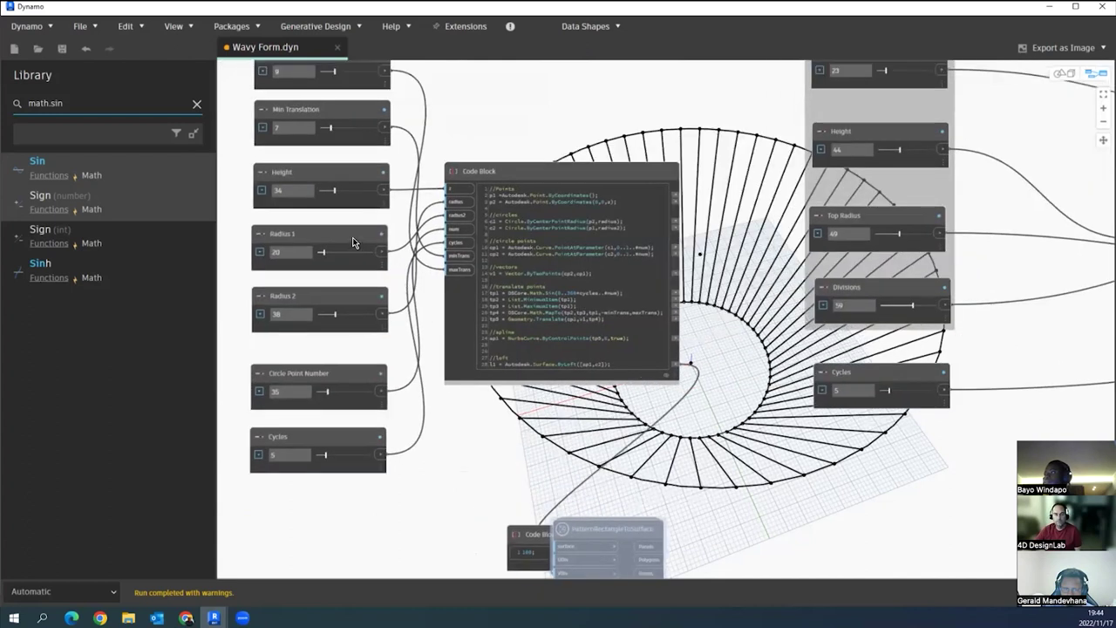
pyautogui.click(322, 375)
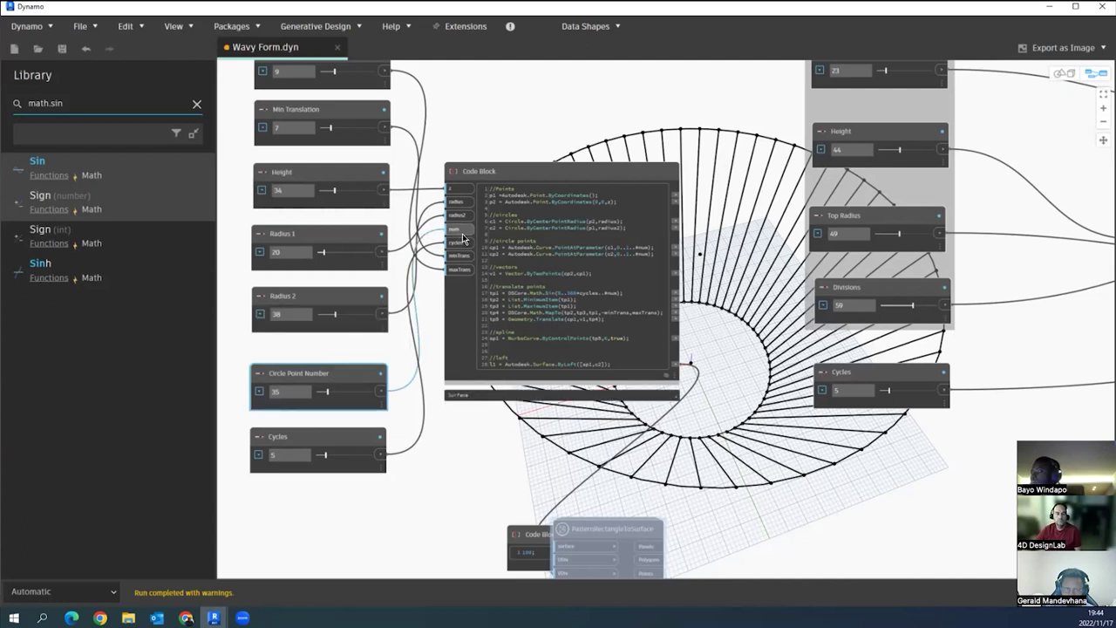
pyautogui.scroll(1, 602, 305)
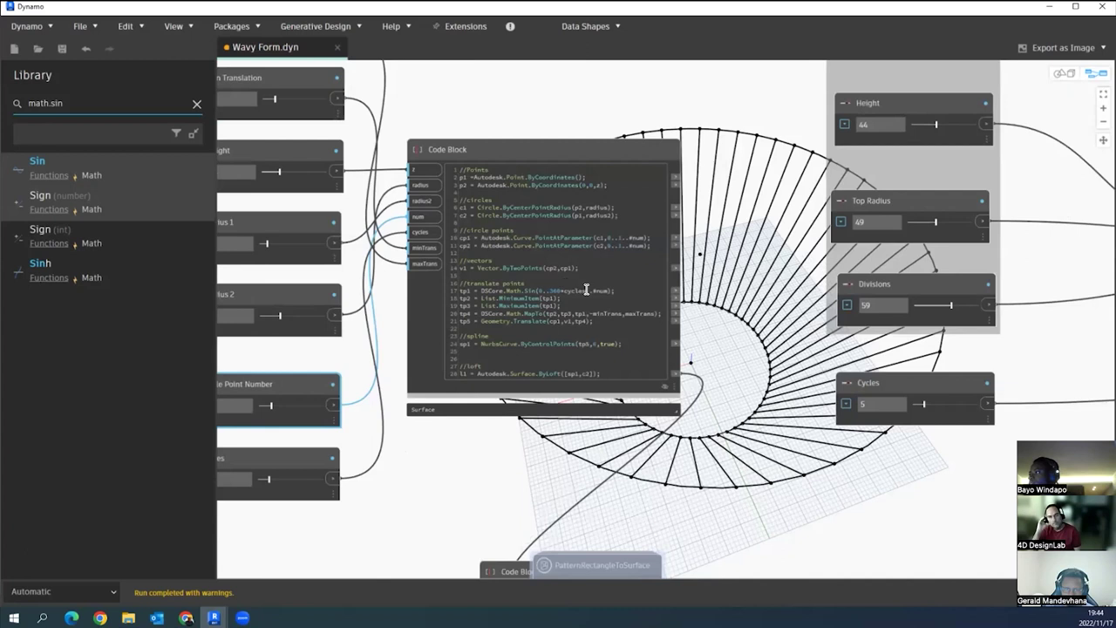
pyautogui.scroll(-3, 599, 312)
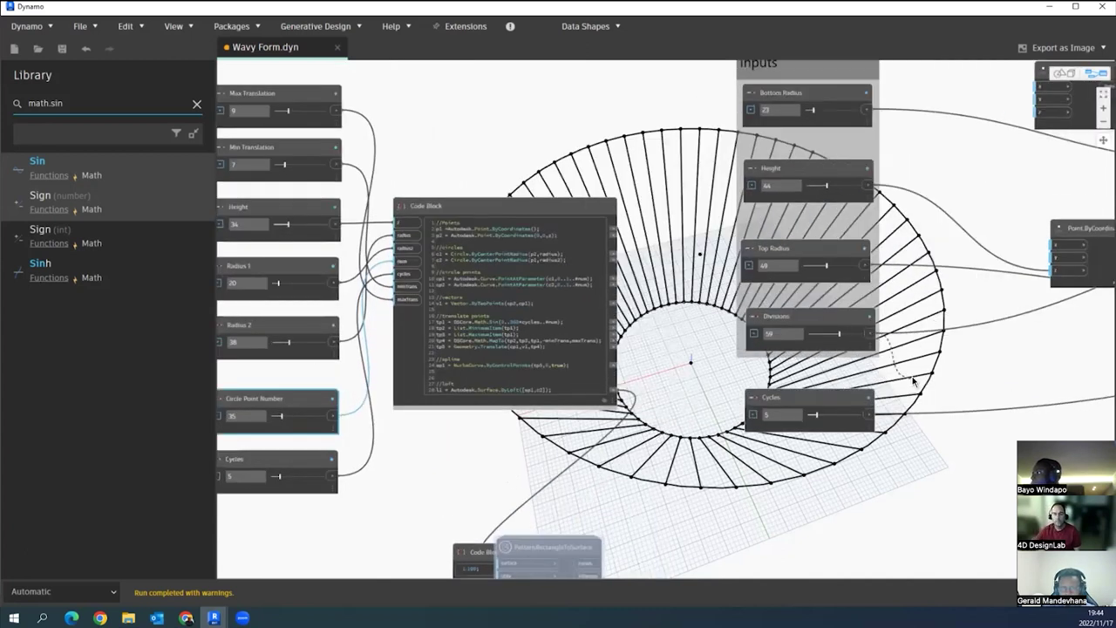
pyautogui.scroll(-4, 878, 334)
pyautogui.scroll(5, 723, 291)
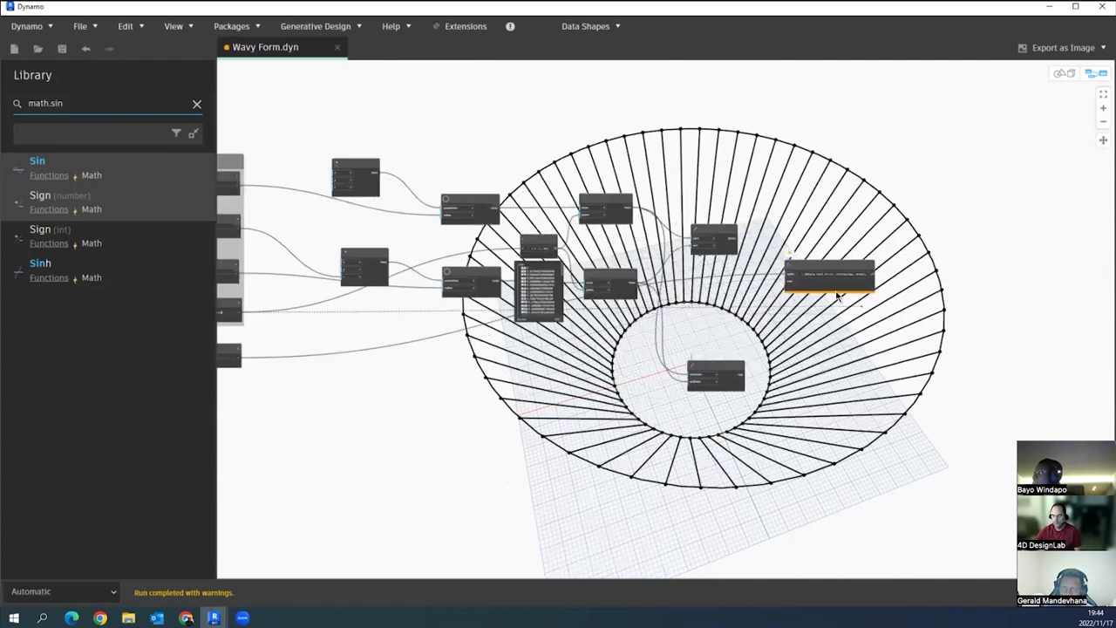
pyautogui.click(736, 267)
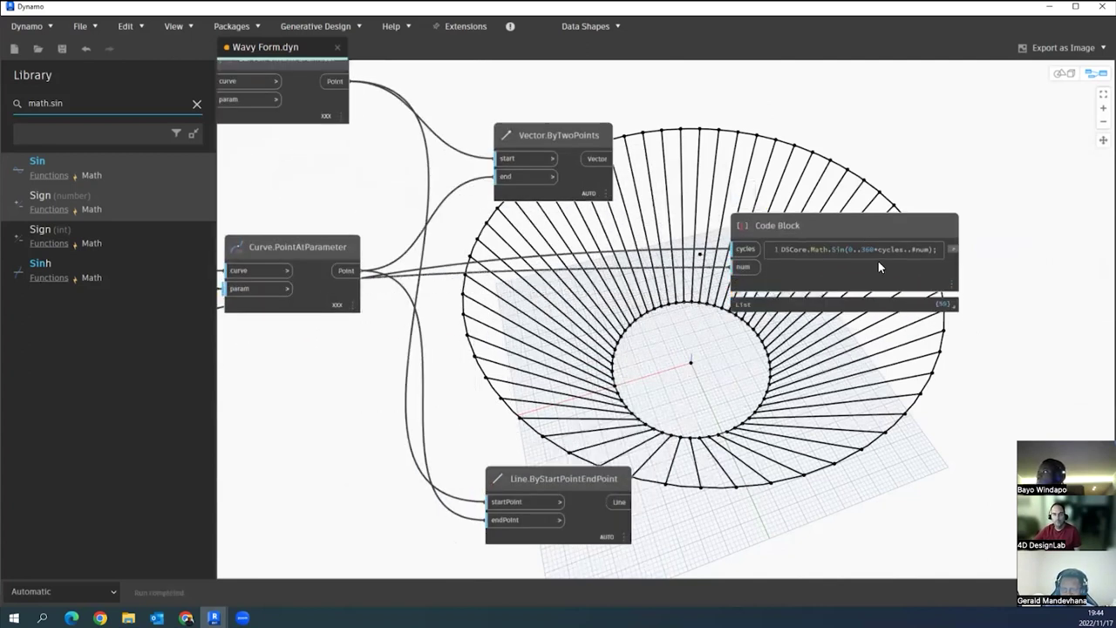
# - Pin open the output preview of the sine code block and examine its list of values from first to last
pyautogui.click(947, 305)
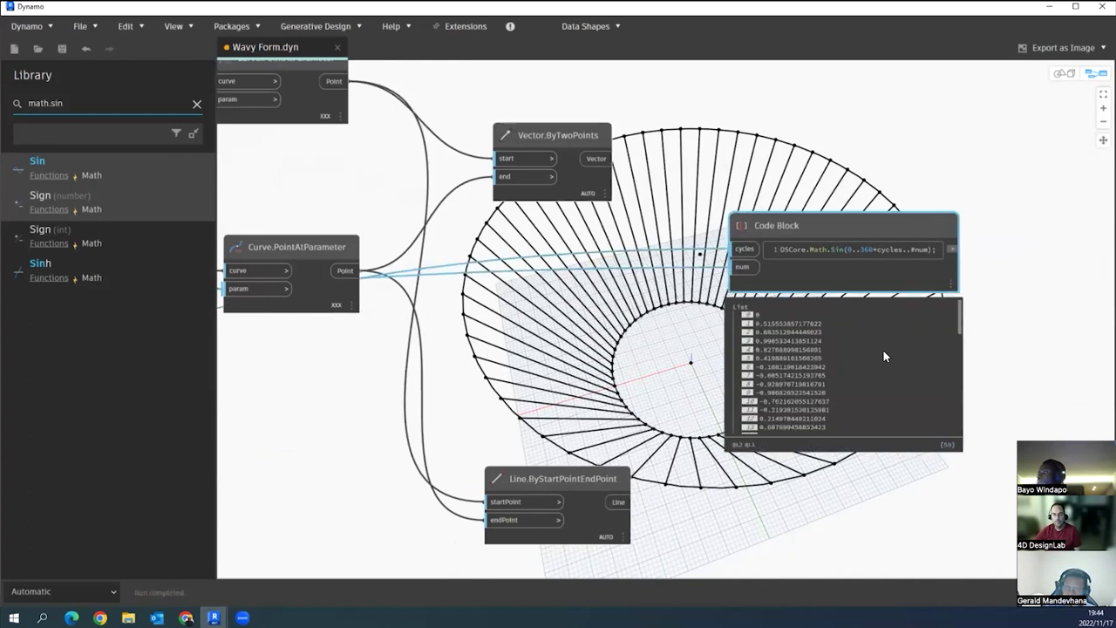
pyautogui.moveTo(882, 349); pyautogui.dragTo(772, 339, button='middle')
pyautogui.scroll(2, 772, 339)
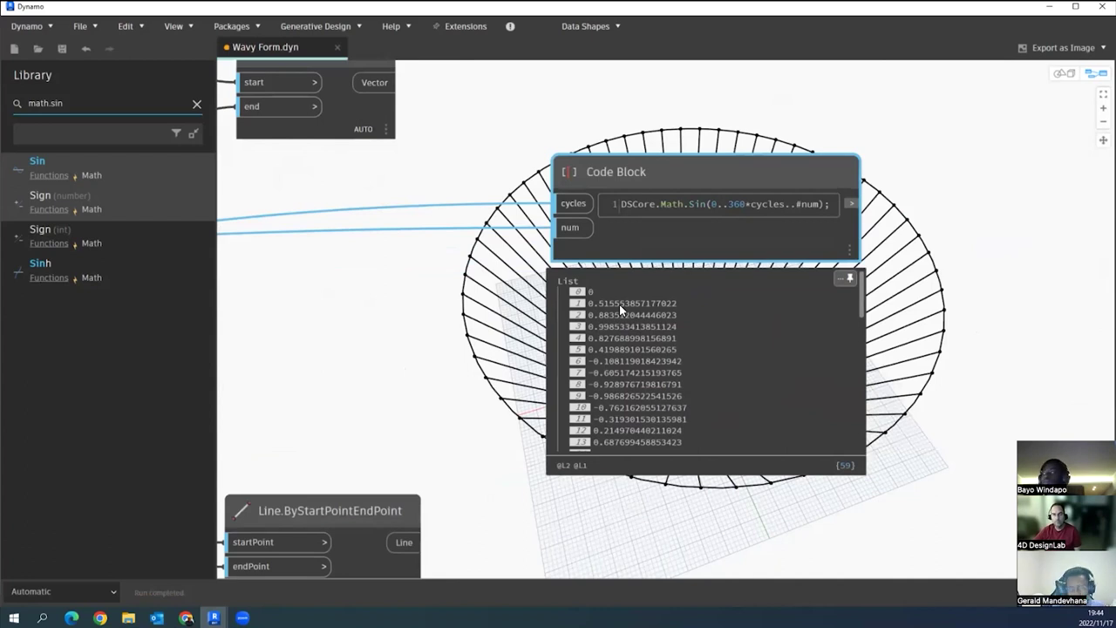
pyautogui.scroll(-3, 623, 312)
pyautogui.scroll(-20, 622, 323)
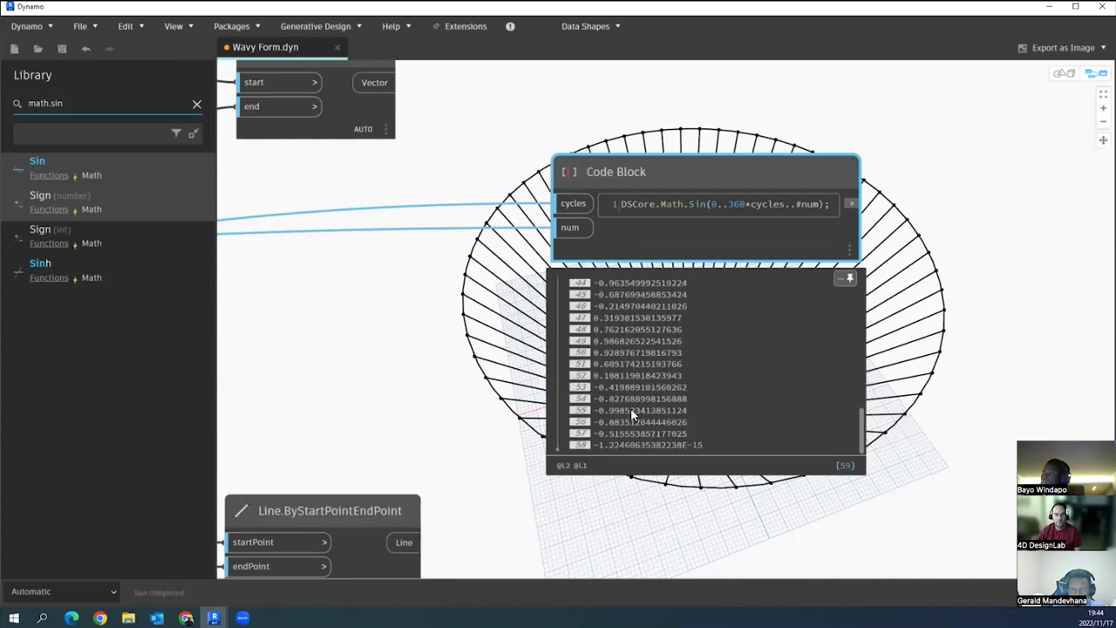
pyautogui.scroll(20, 628, 410)
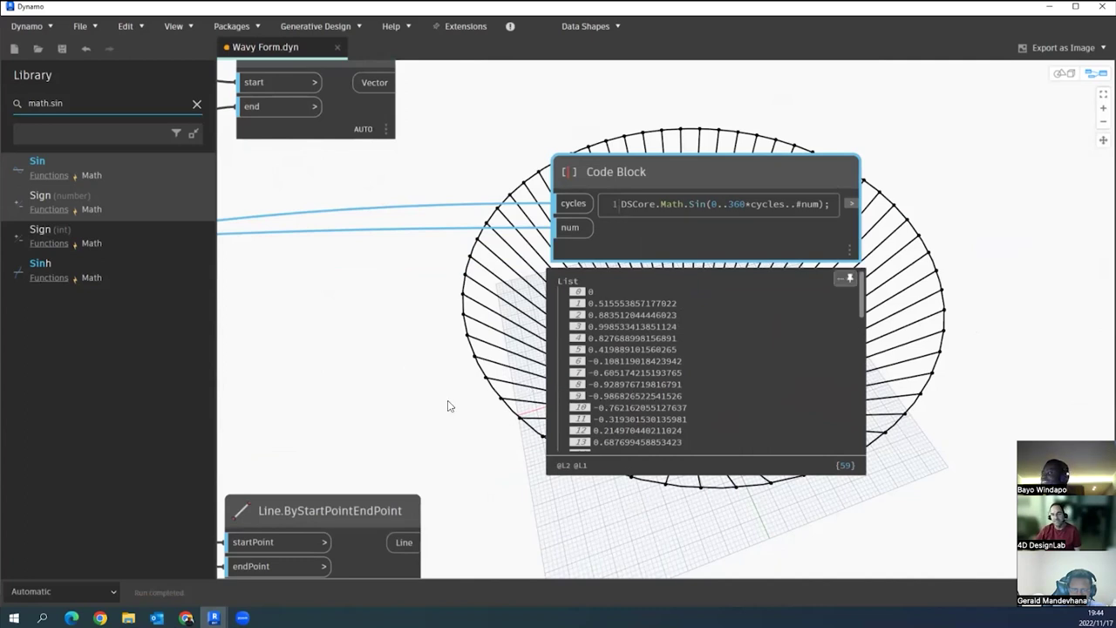
# - Move the Cycles slider into the Inputs group directly below Divisions, and set the Divisions slider to 50
pyautogui.scroll(-3, 422, 391)
pyautogui.moveTo(353, 386); pyautogui.dragTo(895, 387, button='middle')
pyautogui.moveTo(540, 452); pyautogui.dragTo(1061, 458, button='middle')
pyautogui.moveTo(474, 463); pyautogui.dragTo(725, 464, button='middle')
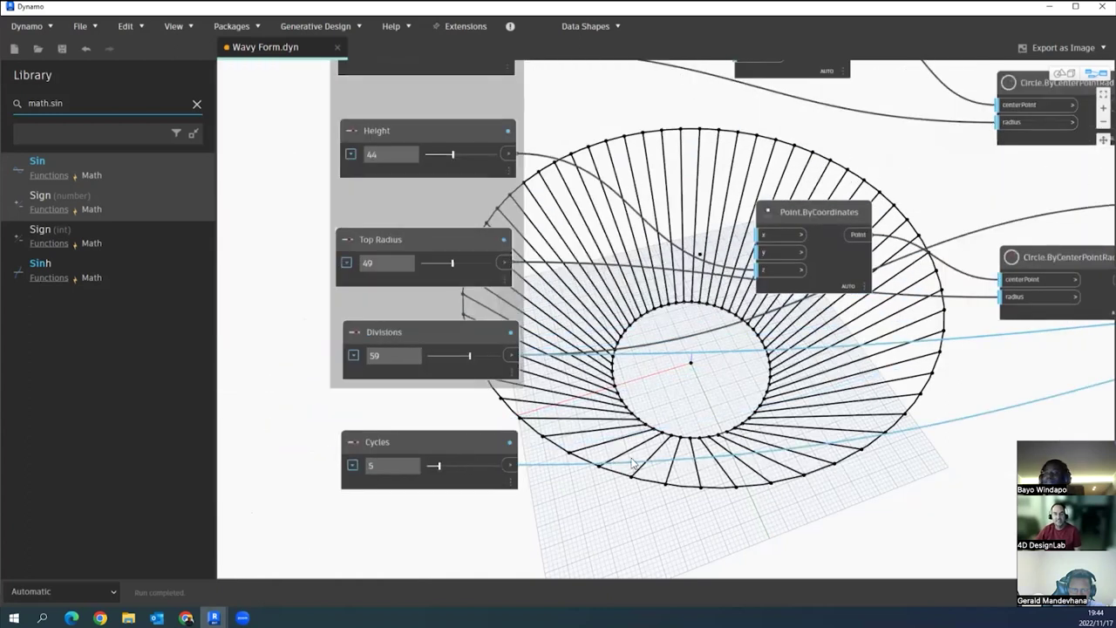
pyautogui.moveTo(438, 443); pyautogui.dragTo(411, 405)
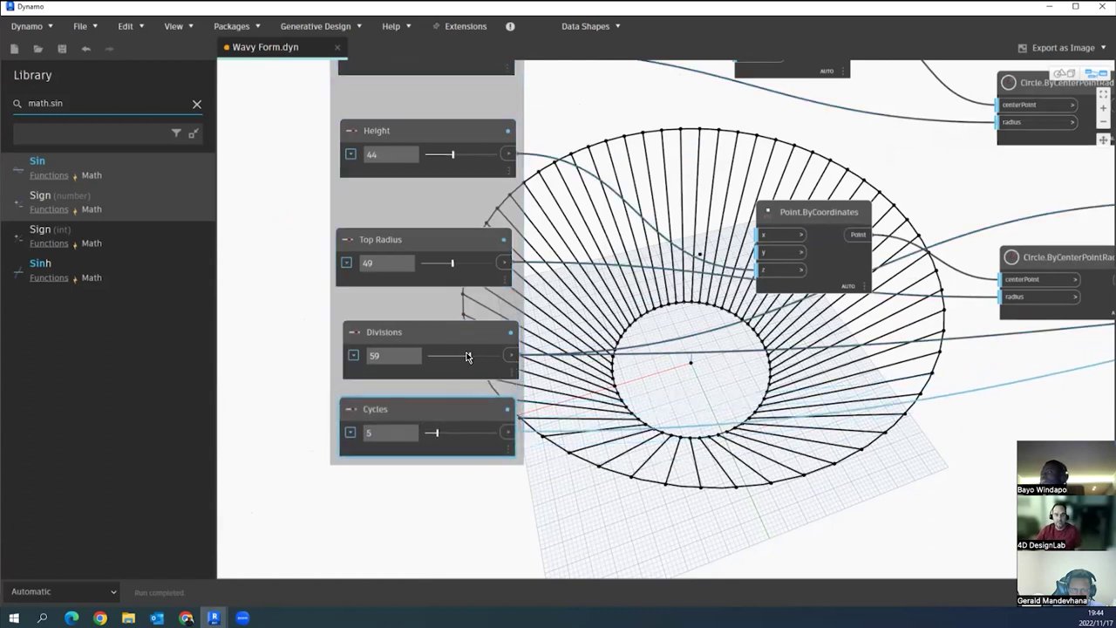
pyautogui.moveTo(469, 355); pyautogui.dragTo(465, 354)
pyautogui.click(647, 526)
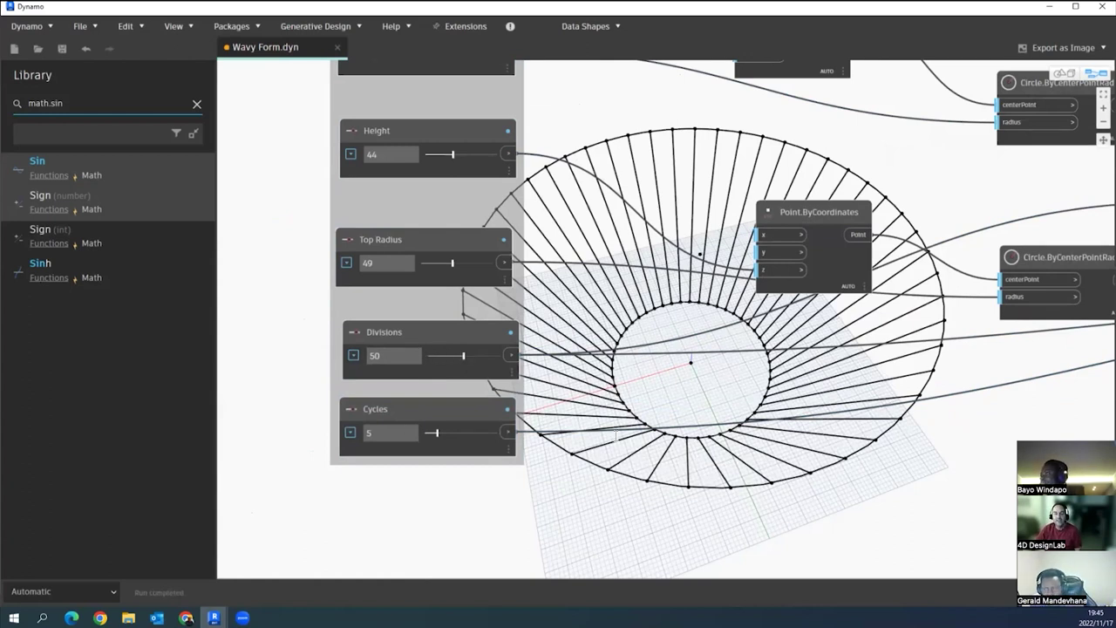
# - Examine the translate points section of the reference code block, comparing it with the node graph built so far
pyautogui.scroll(-2, 615, 435)
pyautogui.moveTo(615, 435); pyautogui.dragTo(71, 441, button='middle')
pyautogui.scroll(-3, 613, 440)
pyautogui.moveTo(604, 451); pyautogui.dragTo(486, 443, button='middle')
pyautogui.moveTo(869, 313); pyautogui.dragTo(867, 299)
pyautogui.moveTo(869, 391); pyautogui.dragTo(871, 390, button='middle')
pyautogui.moveTo(350, 401); pyautogui.dragTo(710, 392, button='middle')
pyautogui.moveTo(304, 424); pyautogui.dragTo(752, 423, button='middle')
pyautogui.scroll(3, 586, 431)
pyautogui.scroll(2, 586, 431)
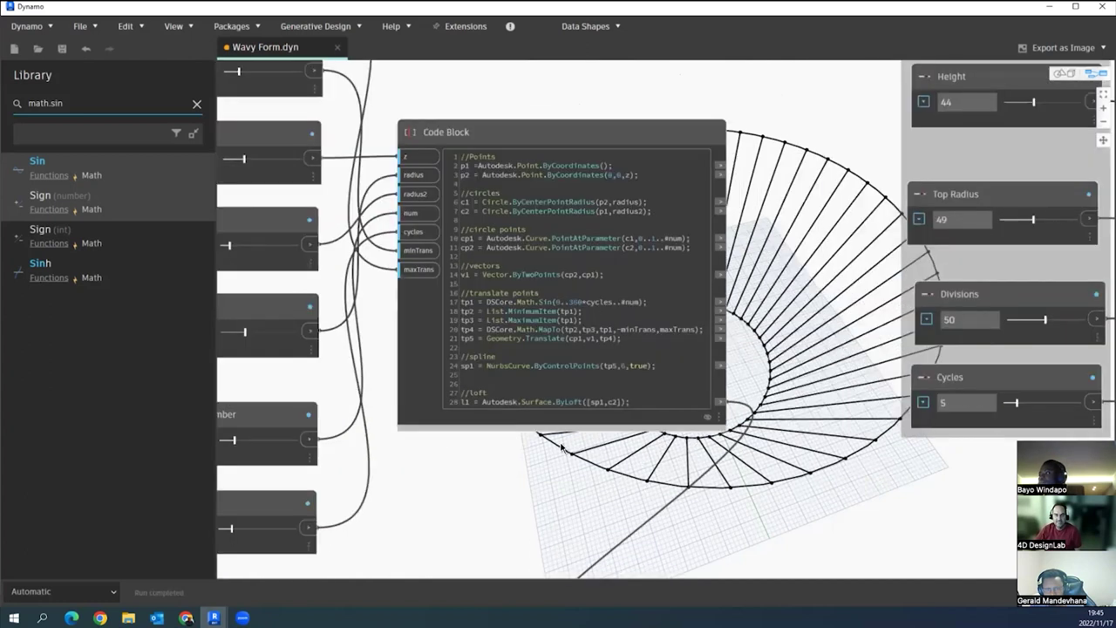
pyautogui.scroll(2, 619, 453)
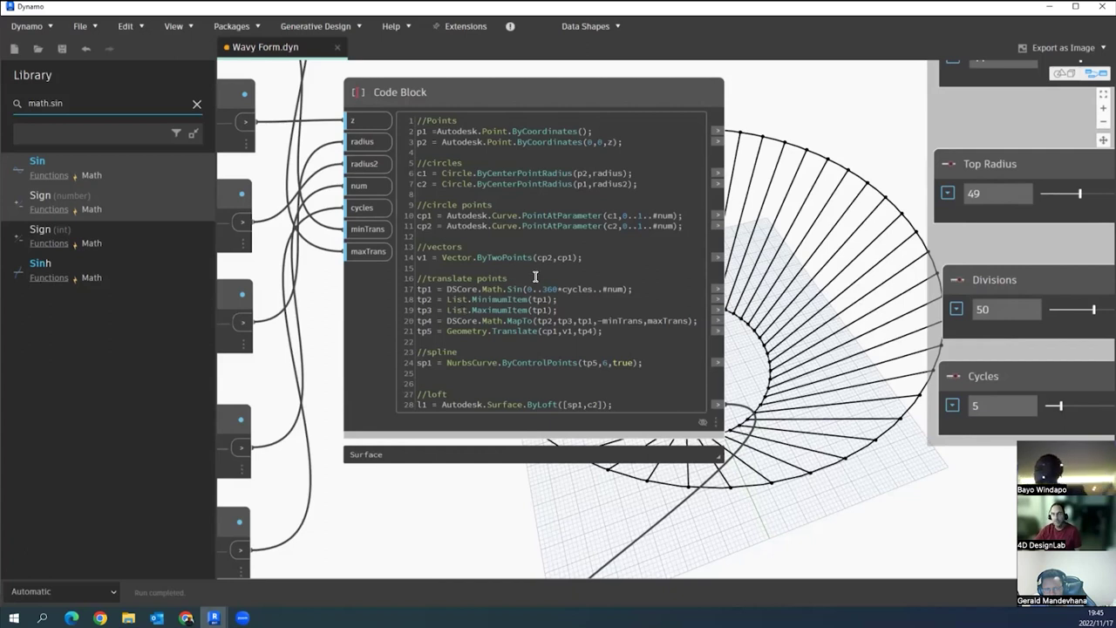
# - Turn on the geometry preview of the reference code block and inspect its lofted wavy surface in the 3D view
pyautogui.rightClick(455, 101)
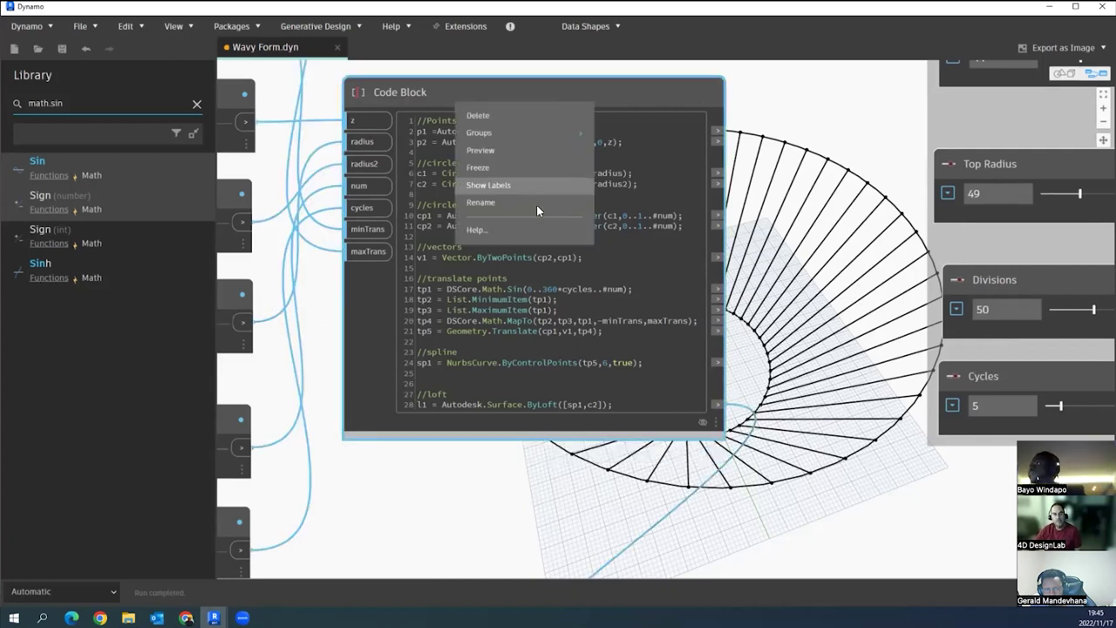
pyautogui.click(472, 148)
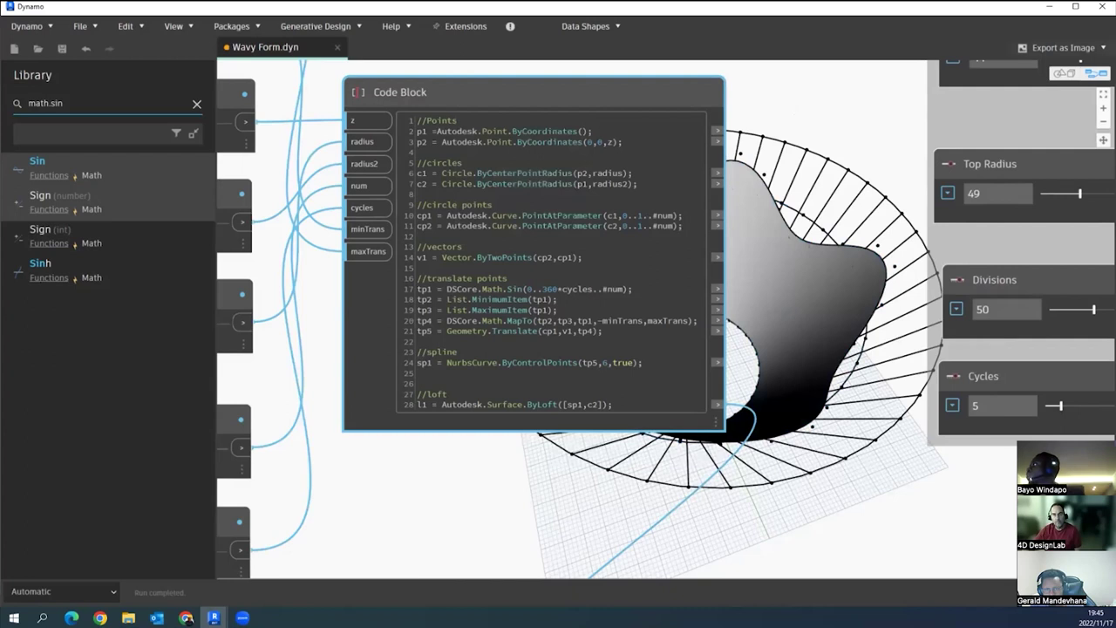
pyautogui.moveTo(613, 187); pyautogui.dragTo(407, 264, button='middle')
pyautogui.hotkey('ctrl', 'b')
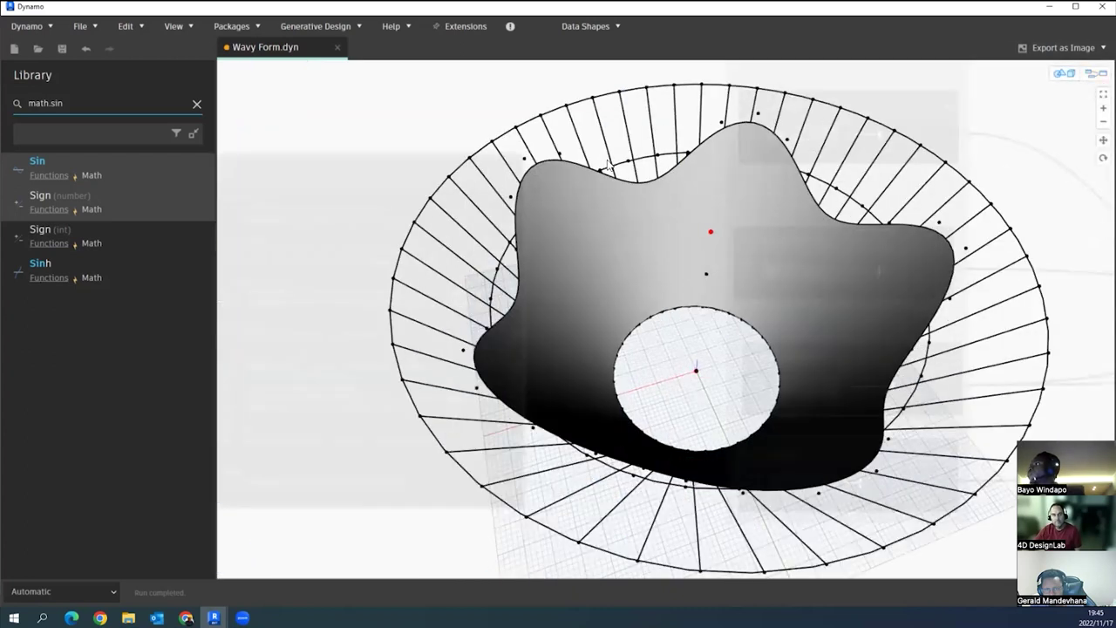
pyautogui.scroll(2, 584, 181)
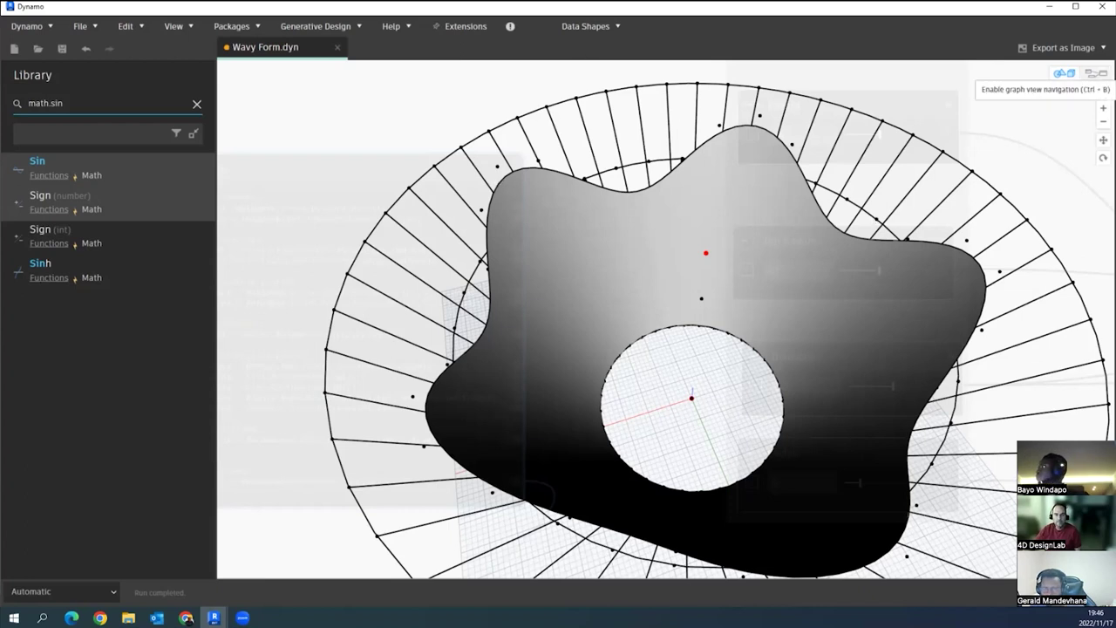
pyautogui.click(1063, 73)
# - Add a List.MinimumItem node beside the sine code block and connect the sine output to its list input
pyautogui.scroll(-3, 583, 392)
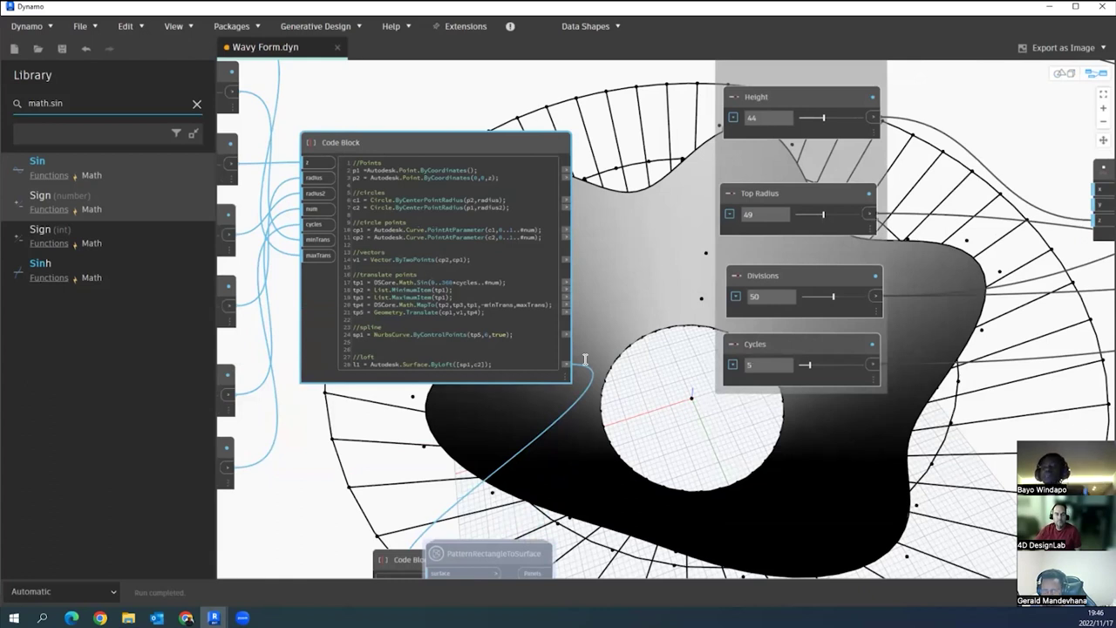
pyautogui.scroll(-5, 423, 409)
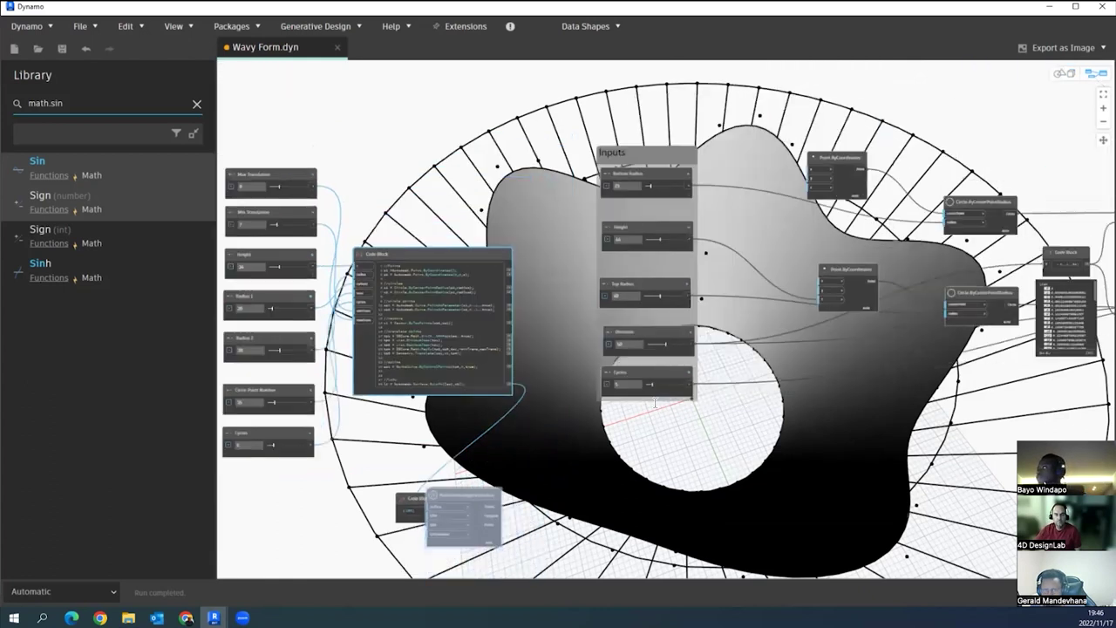
pyautogui.scroll(3, 950, 303)
pyautogui.moveTo(1026, 341); pyautogui.dragTo(192, 343, button='middle')
pyautogui.scroll(1, 685, 406)
pyautogui.doubleClick(108, 104)
pyautogui.hotkey('ctrl', 'a')
pyautogui.write('list')
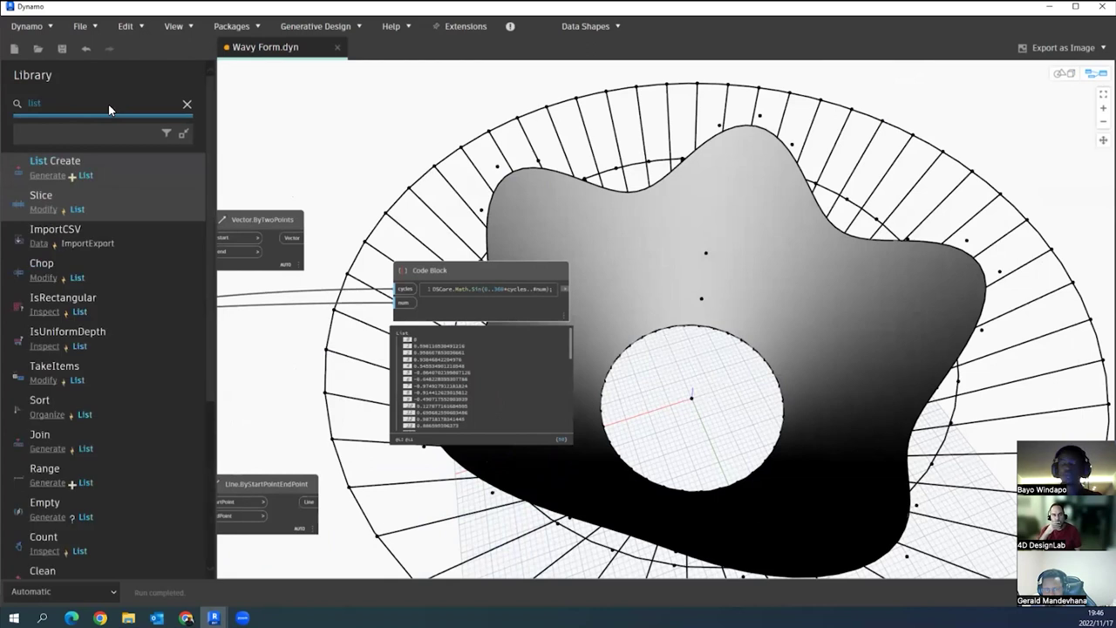
pyautogui.write('.min')
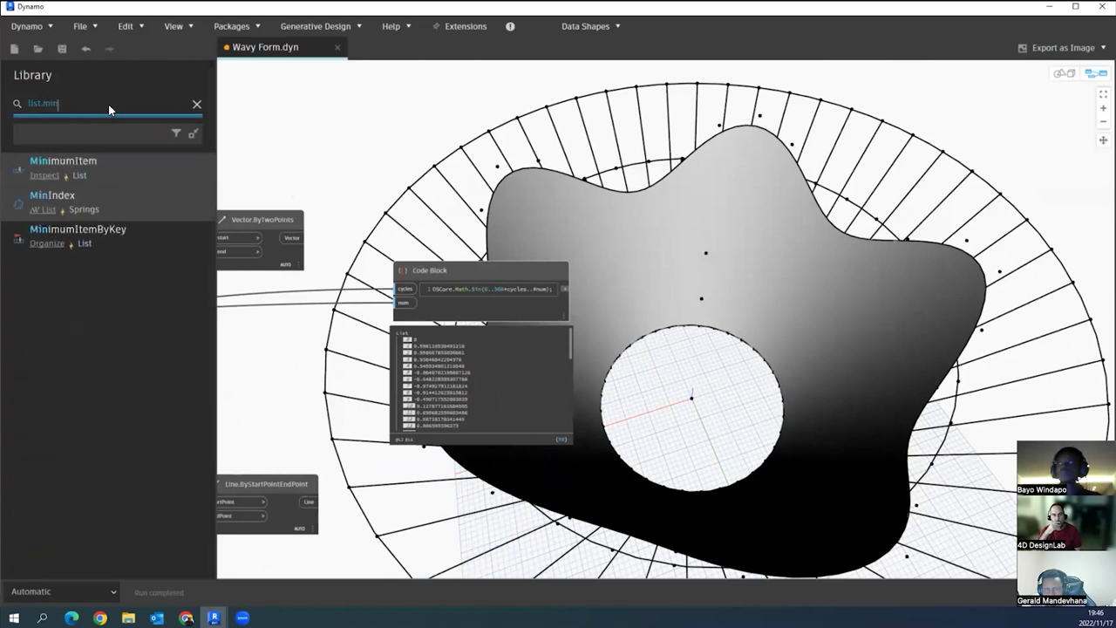
pyautogui.click(108, 167)
pyautogui.scroll(2, 584, 288)
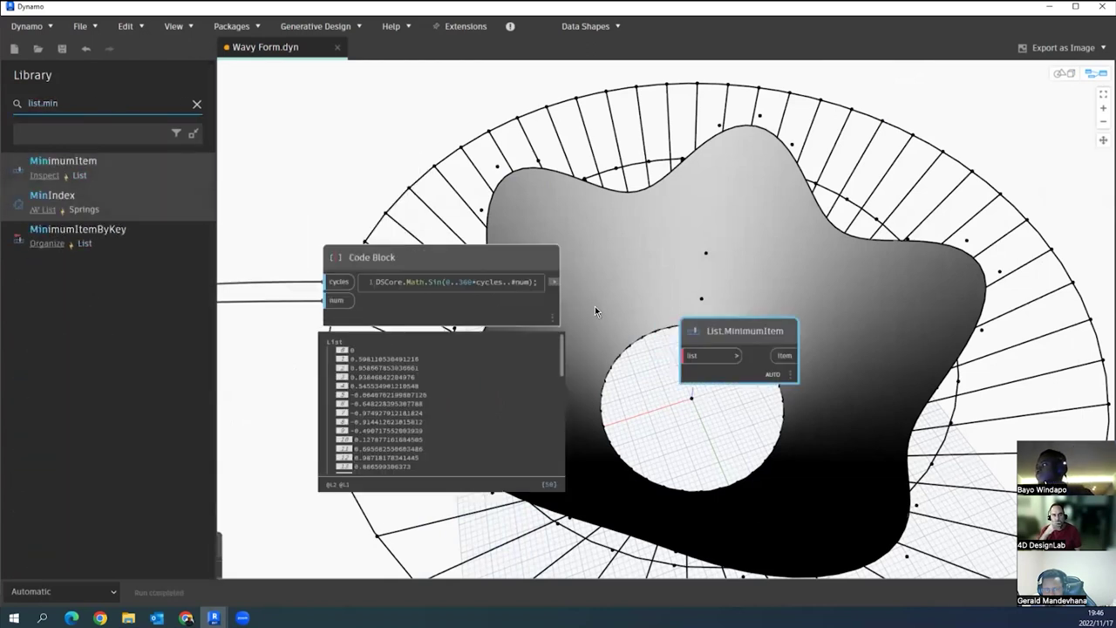
pyautogui.moveTo(551, 283); pyautogui.dragTo(686, 225)
pyautogui.moveTo(697, 226)
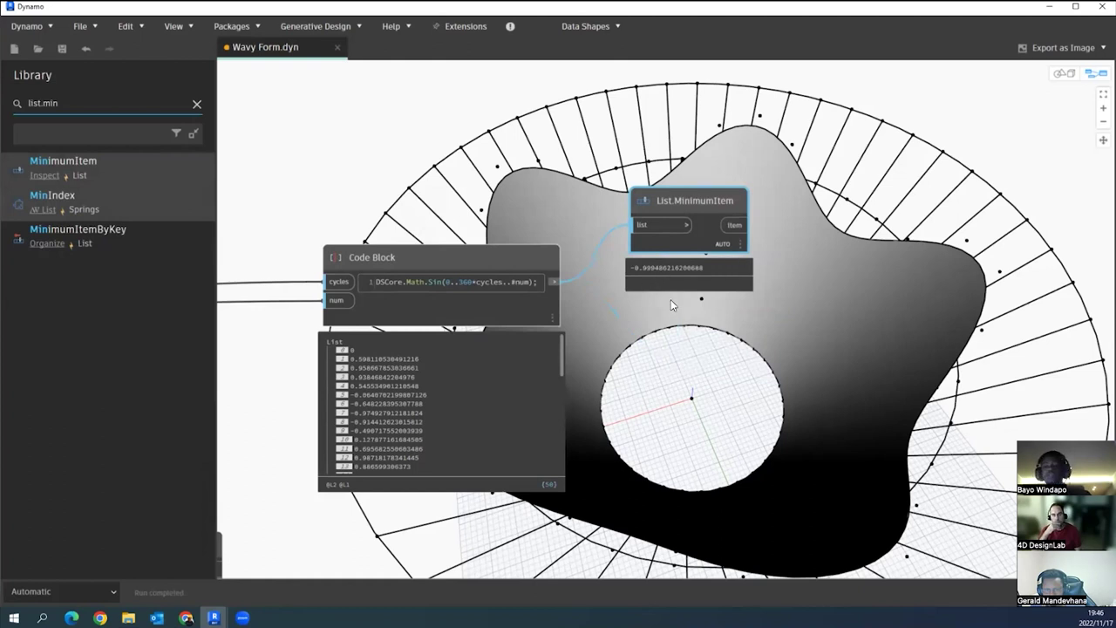
# - Add a List.MaximumItem node below List.MinimumItem, connect the sine output to its list input, and align the two nodes
pyautogui.doubleClick(61, 102)
pyautogui.doubleClick(61, 102)
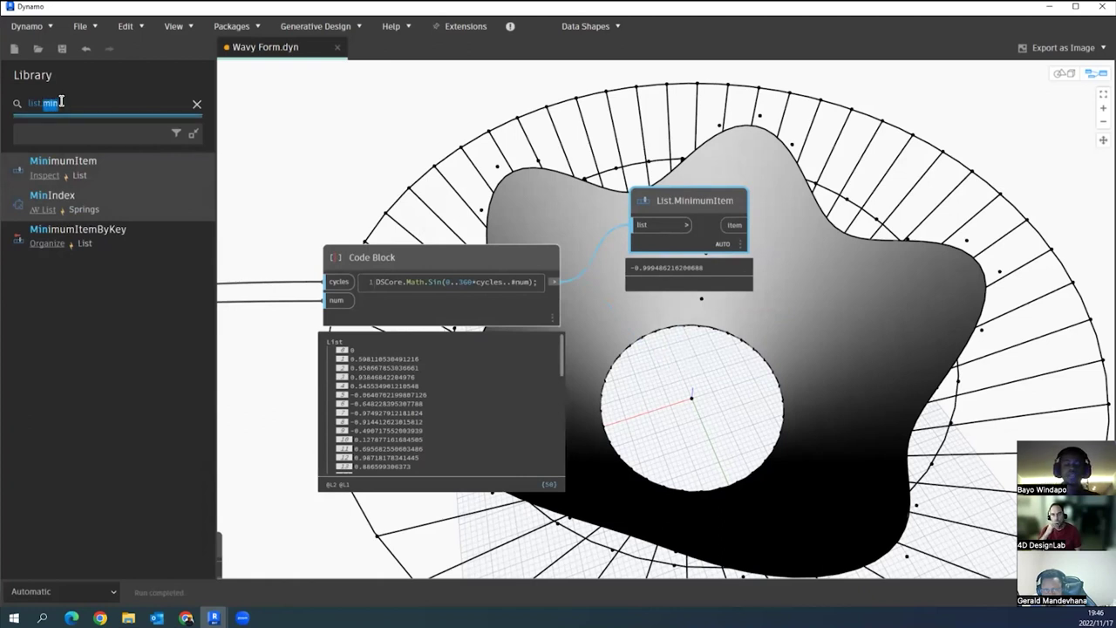
pyautogui.write('max')
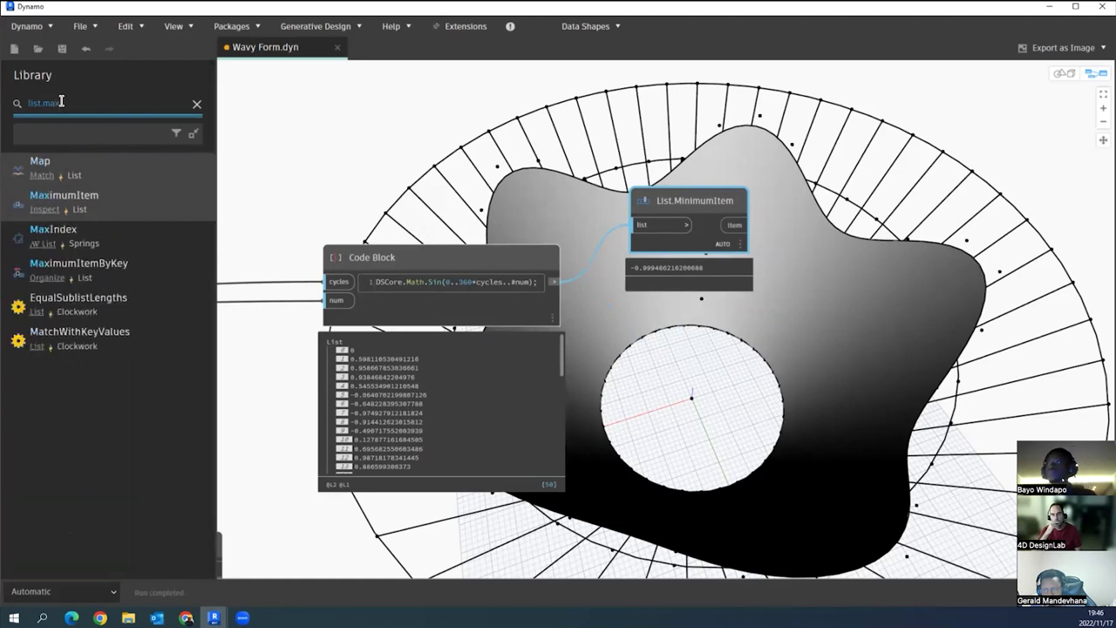
pyautogui.click(90, 198)
pyautogui.moveTo(715, 329); pyautogui.dragTo(686, 332)
pyautogui.moveTo(553, 281); pyautogui.dragTo(645, 359)
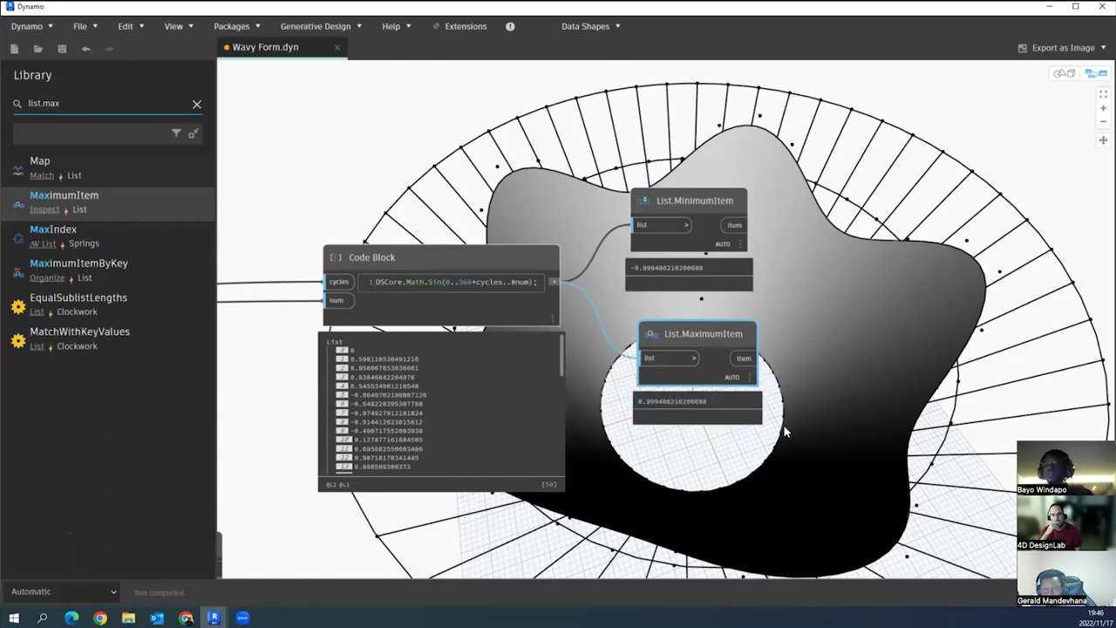
pyautogui.moveTo(705, 327); pyautogui.dragTo(699, 329)
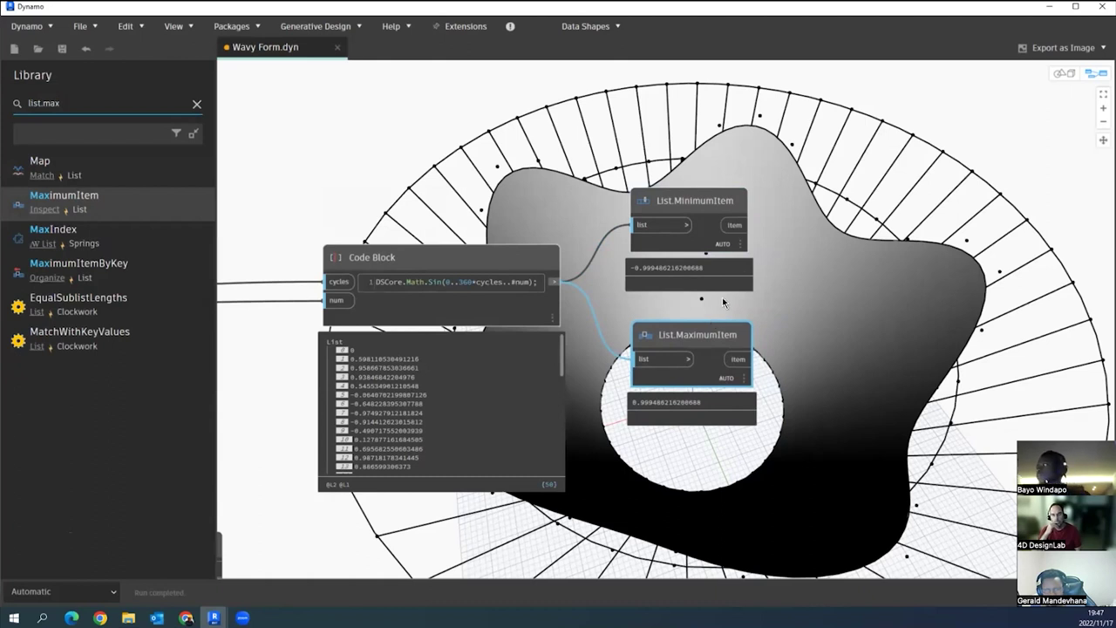
# - Examine the MapTo line of the reference code block and the minimum and maximum translation sliders feeding it
pyautogui.scroll(-6, 722, 301)
pyautogui.moveTo(323, 400); pyautogui.dragTo(535, 414, button='middle')
pyautogui.scroll(3, 451, 341)
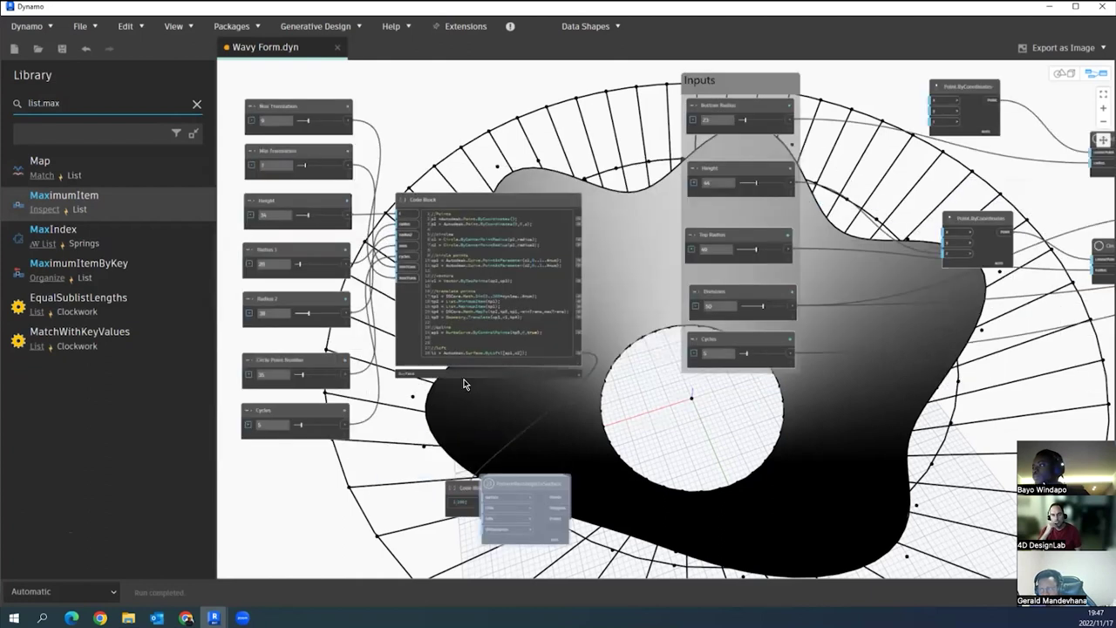
pyautogui.scroll(5, 488, 397)
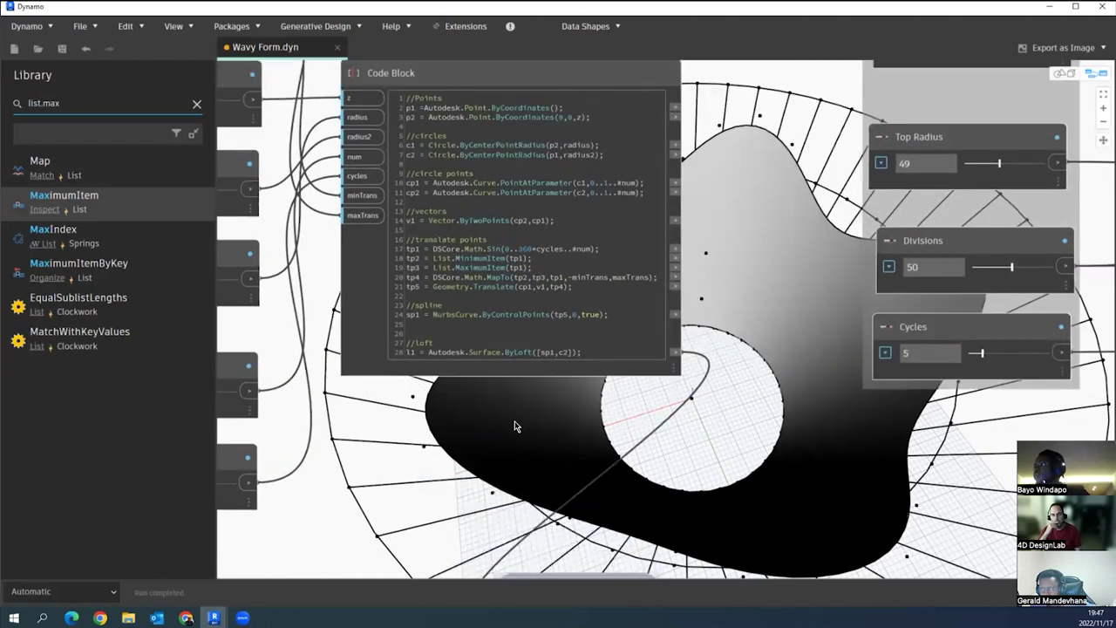
pyautogui.scroll(2, 517, 426)
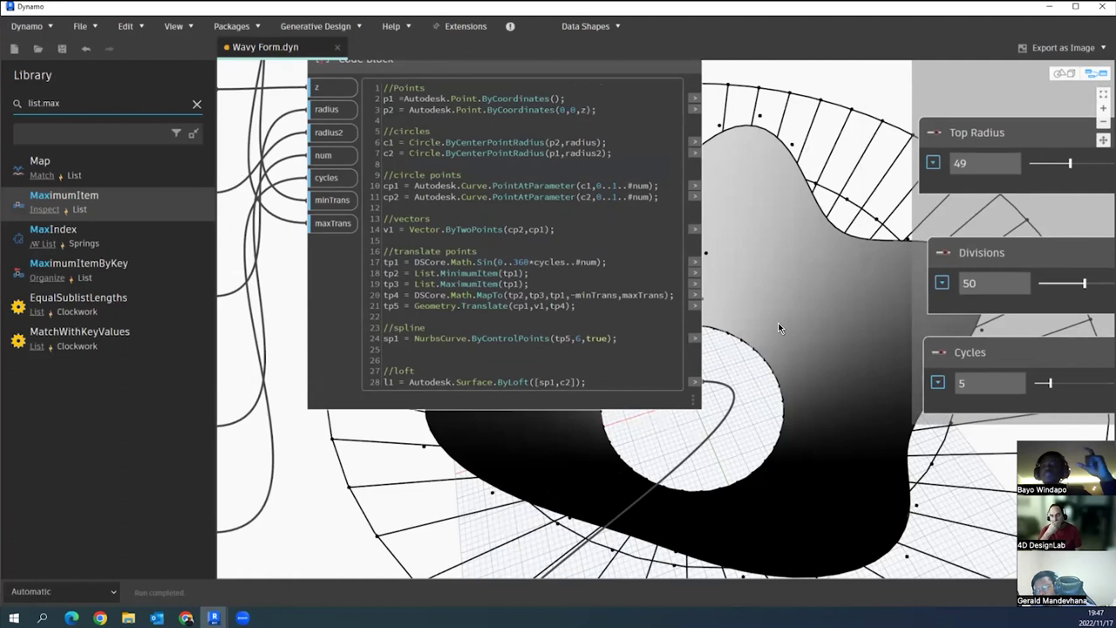
pyautogui.scroll(-2, 779, 328)
pyautogui.scroll(-1, 760, 329)
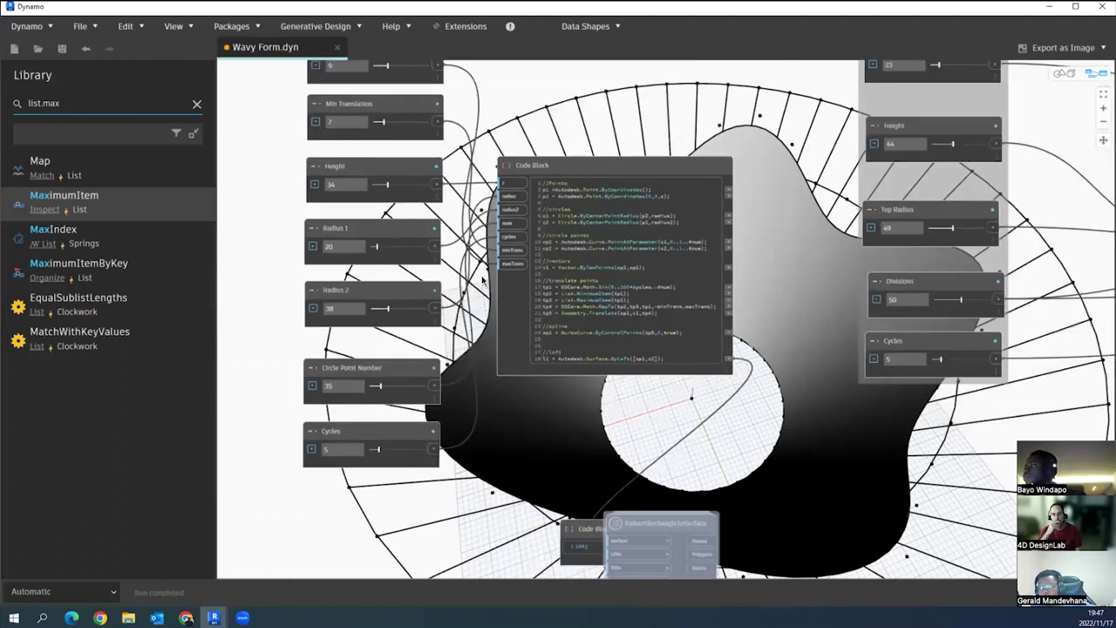
pyautogui.moveTo(475, 211); pyautogui.dragTo(465, 263, button='middle')
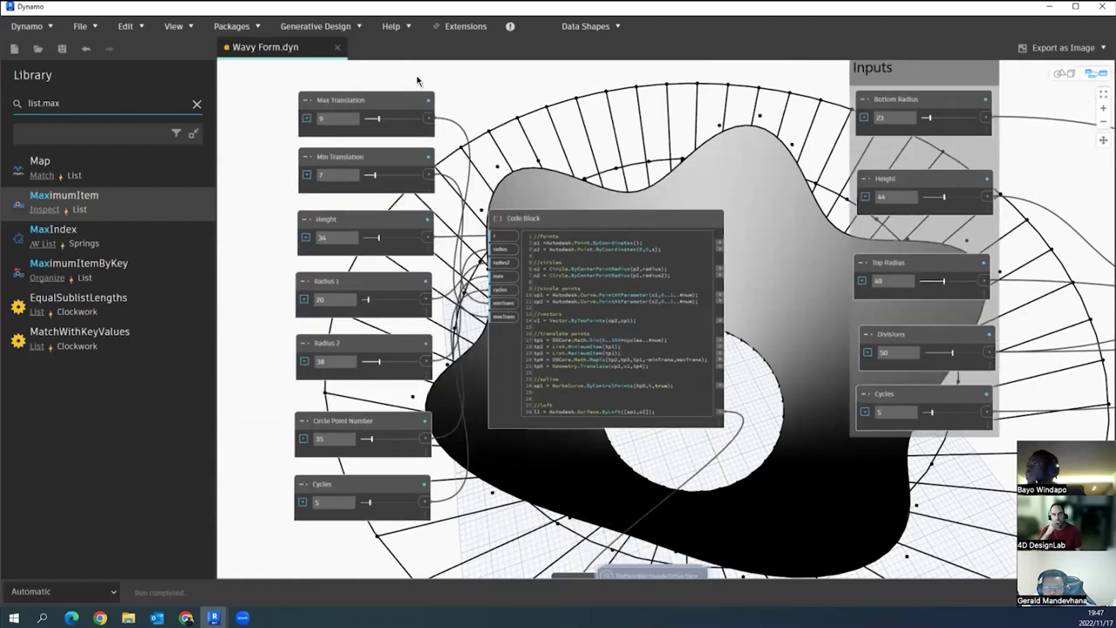
# - Duplicate the Max Translation and Min Translation sliders of the reference code block together
pyautogui.click(330, 161)
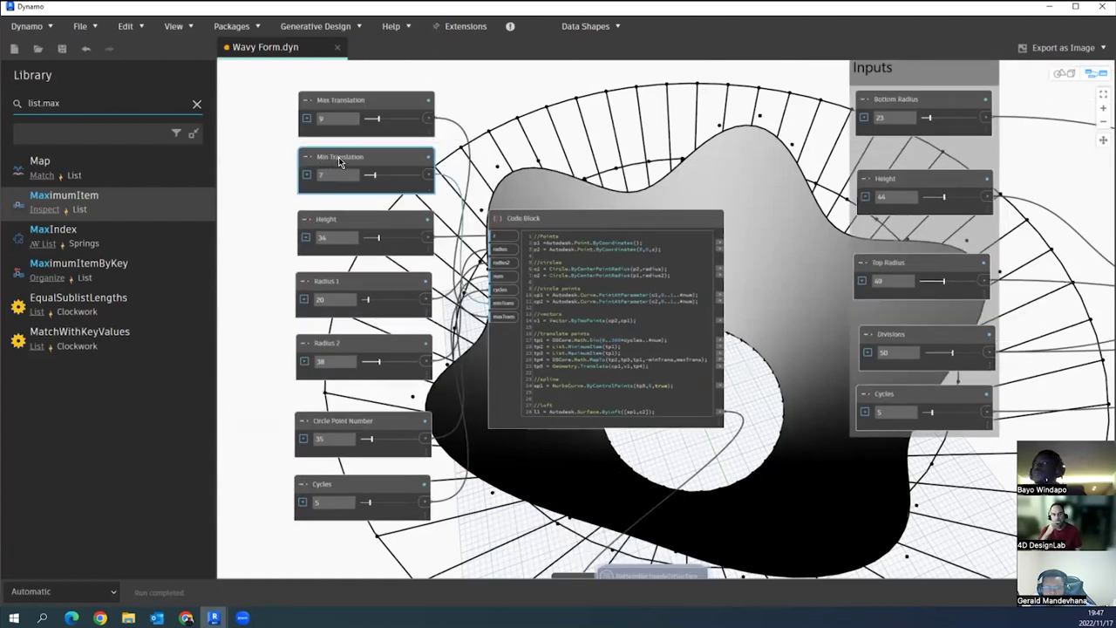
pyautogui.scroll(2, 337, 163)
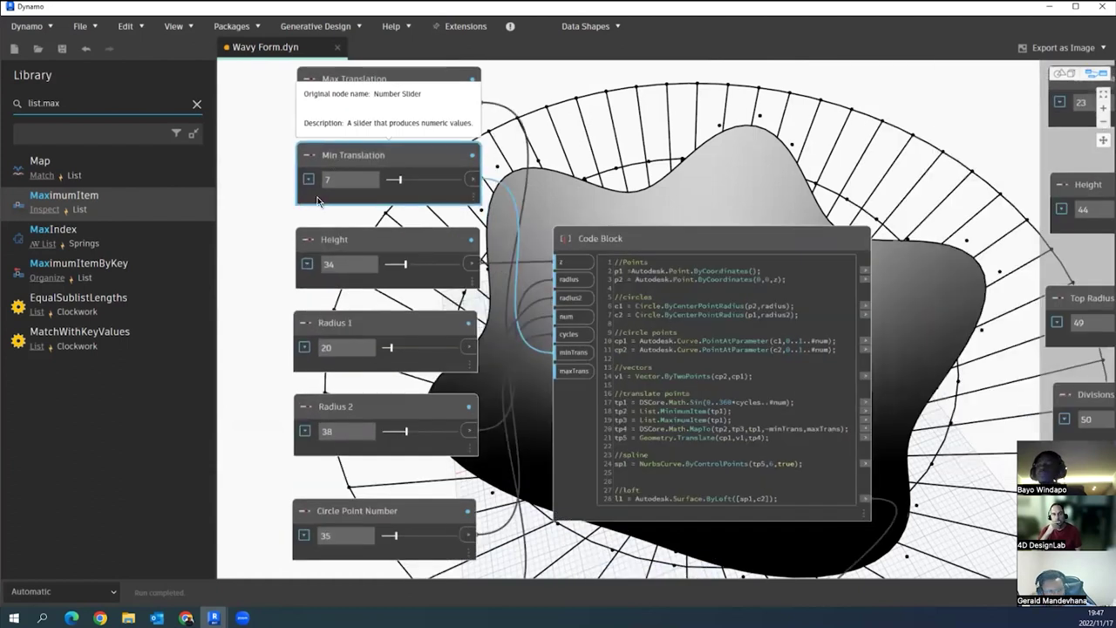
pyautogui.scroll(1, 337, 194)
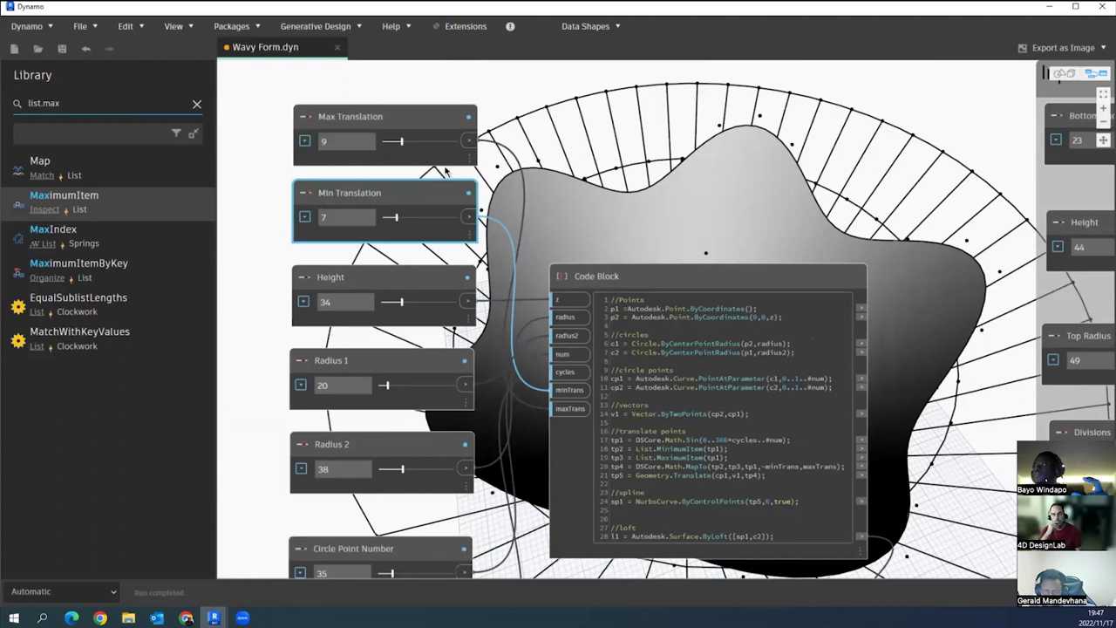
pyautogui.click(351, 118)
pyautogui.moveTo(494, 88); pyautogui.dragTo(370, 215)
pyautogui.scroll(-3, 279, 211)
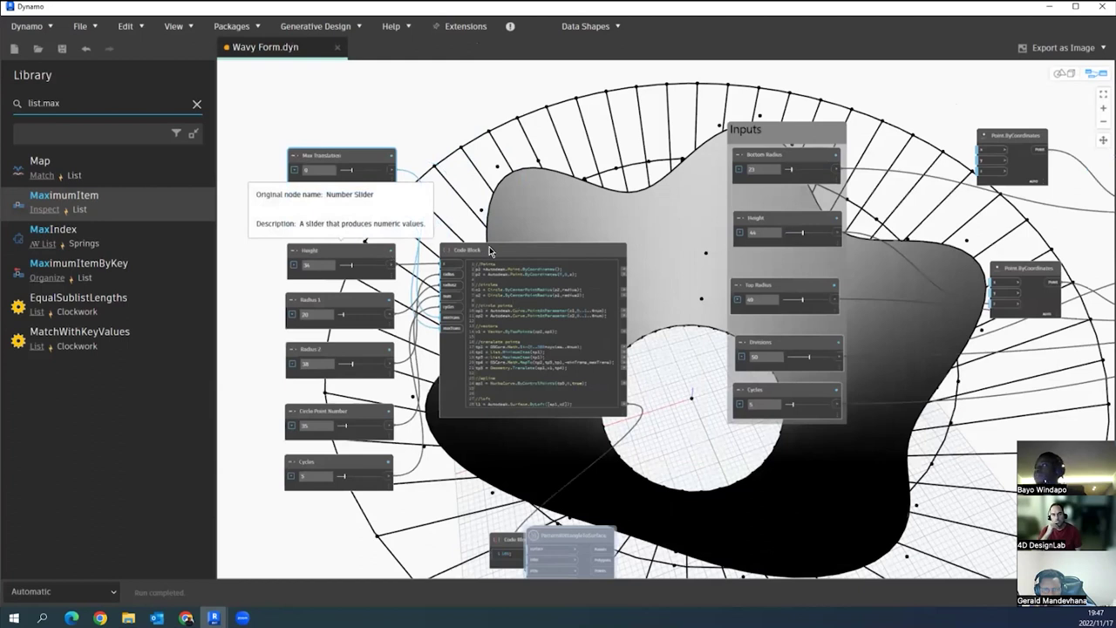
pyautogui.hotkey('ctrl', 'v')
pyautogui.scroll(-2, 491, 212)
# - Move the copied Max Translation and Min Translation sliders past the List.MinimumItem and List.MaximumItem nodes
pyautogui.moveTo(1002, 431); pyautogui.dragTo(1033, 425)
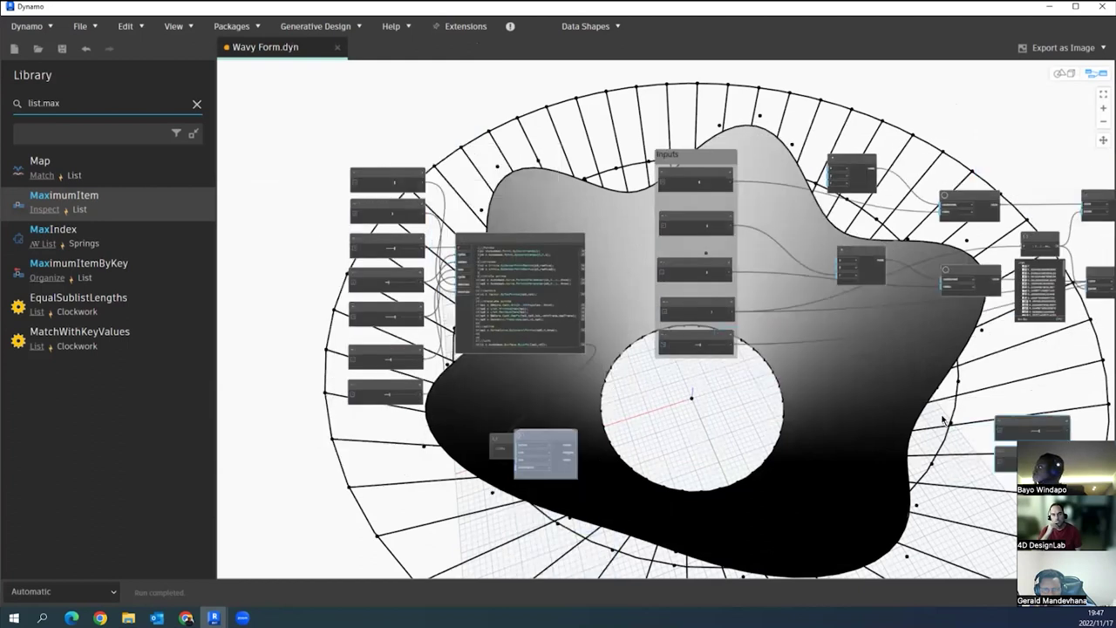
pyautogui.moveTo(548, 359); pyautogui.dragTo(402, 349, button='middle')
pyautogui.moveTo(910, 245); pyautogui.dragTo(461, 181, button='middle')
pyautogui.moveTo(439, 348); pyautogui.dragTo(984, 193)
pyautogui.scroll(2, 866, 171)
pyautogui.scroll(-4, 855, 205)
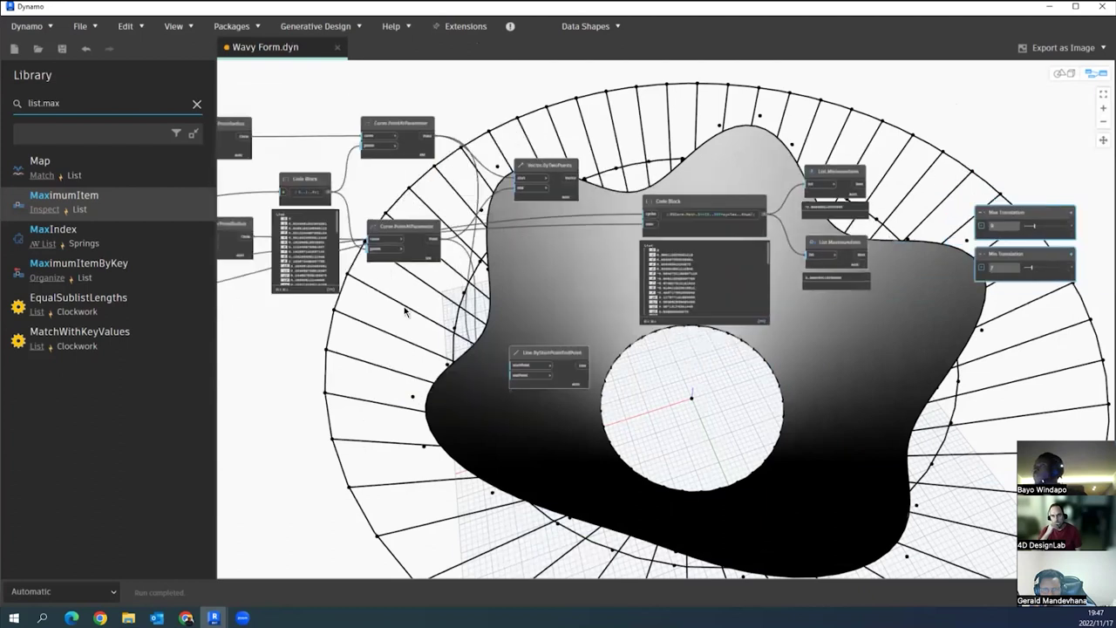
# - Return to the reference code block and turn off its geometry preview
pyautogui.scroll(2, 427, 240)
pyautogui.moveTo(427, 240)
pyautogui.mouseDown(button='middle')
pyautogui.moveTo(268, 211)
pyautogui.moveTo(420, 232)
pyautogui.mouseUp(button='middle')
pyautogui.moveTo(231, 287); pyautogui.dragTo(353, 304, button='middle')
pyautogui.click(353, 302)
pyautogui.scroll(2, 353, 298)
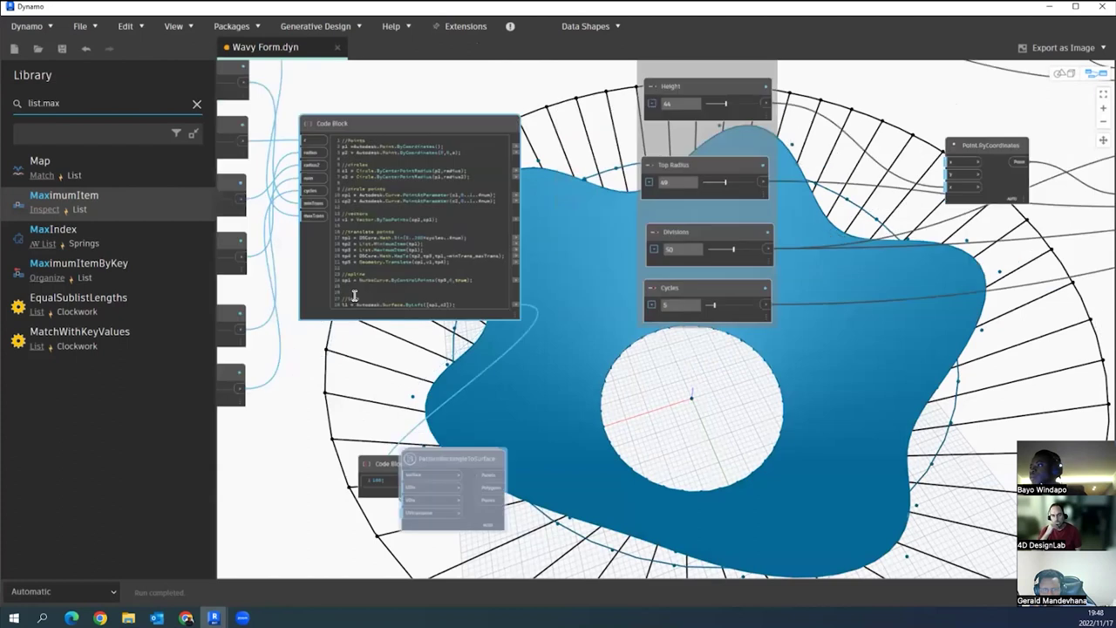
pyautogui.scroll(3, 331, 370)
pyautogui.click(324, 370)
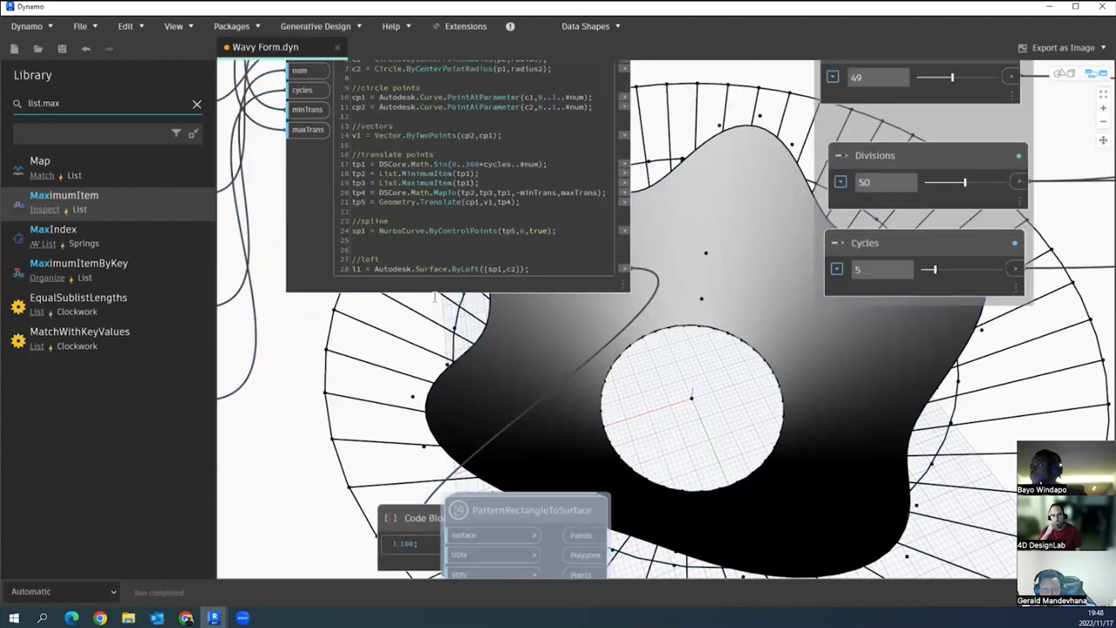
pyautogui.moveTo(375, 262); pyautogui.dragTo(369, 371, button='middle')
pyautogui.rightClick(409, 87)
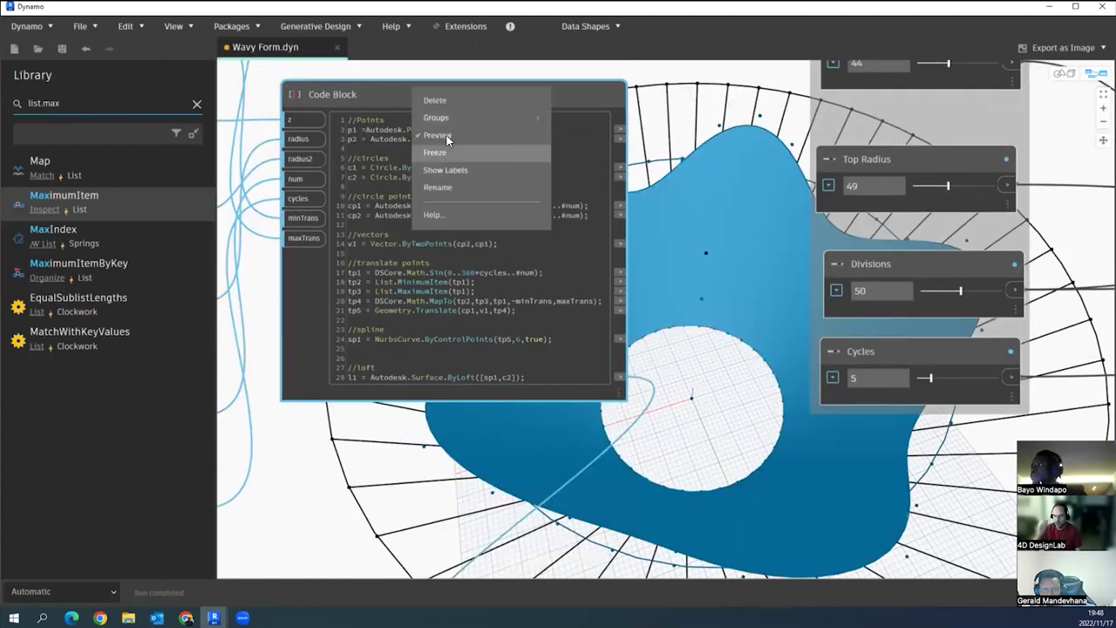
pyautogui.click(437, 135)
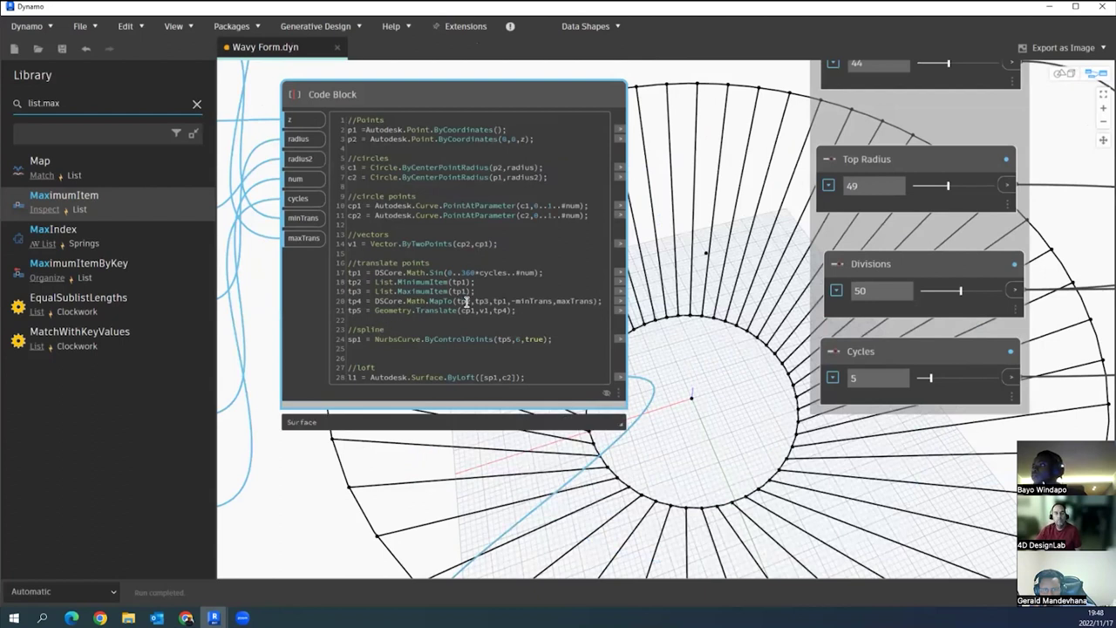
# - Search the library for math.mapto and add a Math.MapTo node to the graph
pyautogui.doubleClick(67, 103)
pyautogui.tripleClick(68, 103)
pyautogui.write('ma')
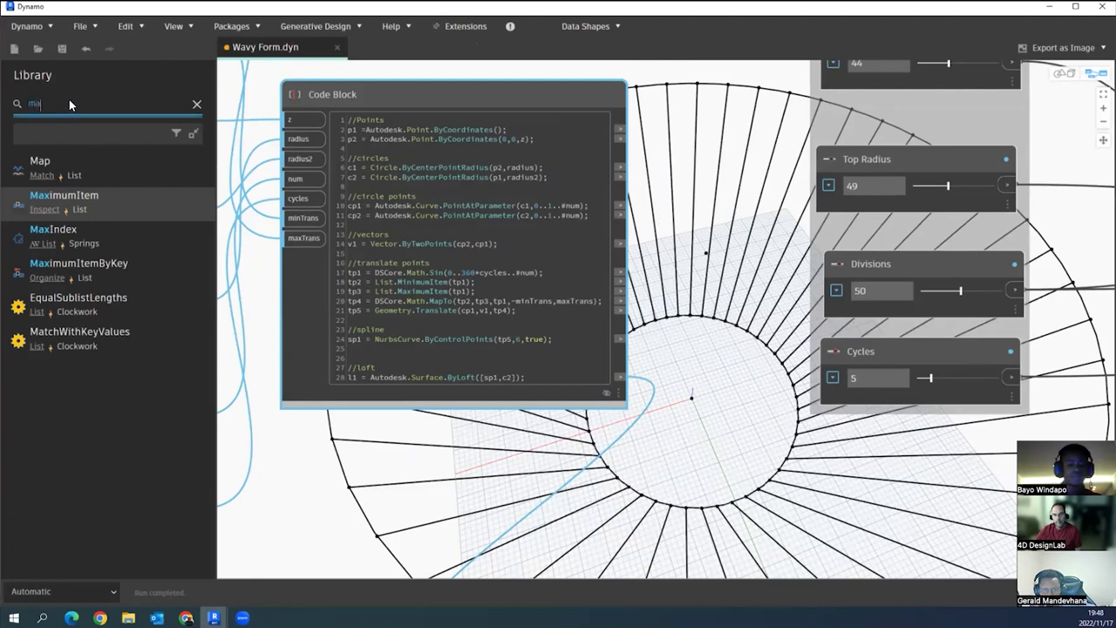
pyautogui.write('th.ma')
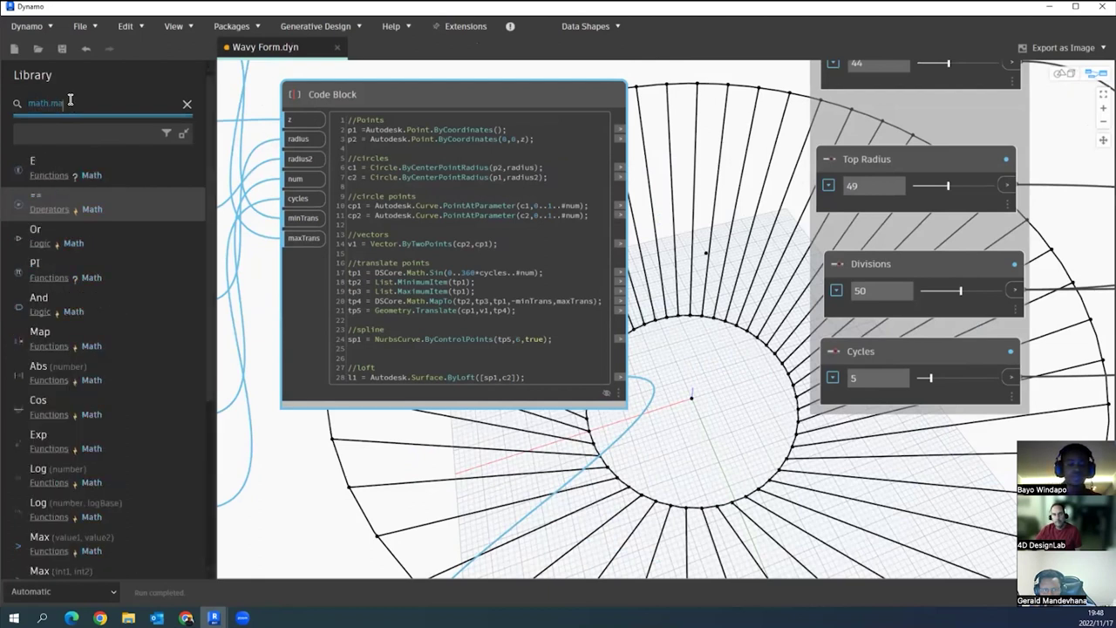
pyautogui.write('pto')
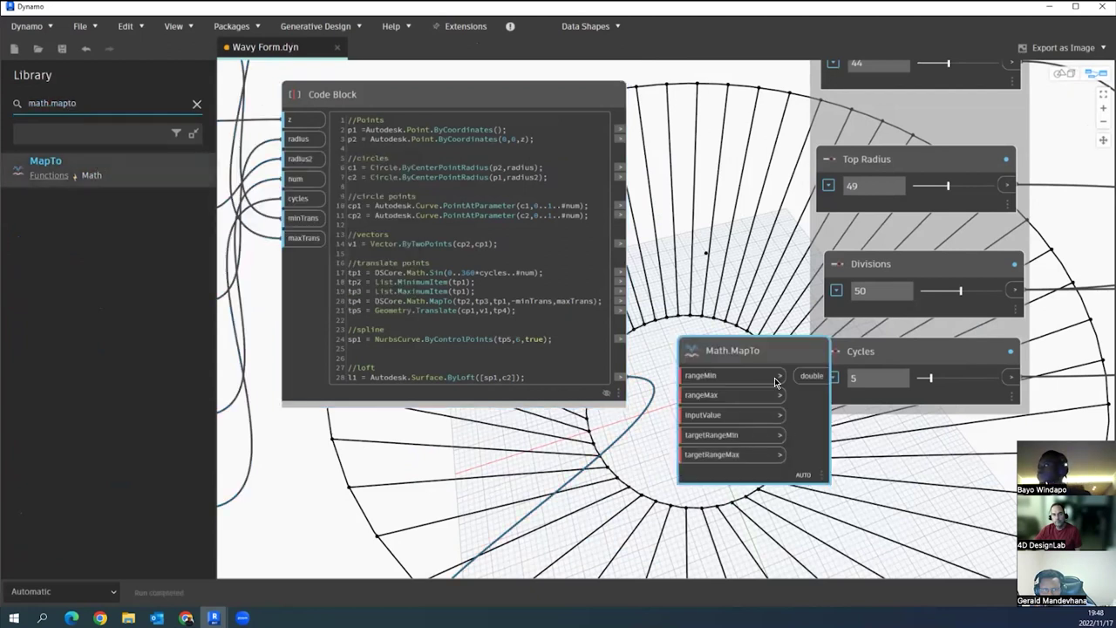
# - Check the Math.MapTo inputs against the reference code and move the node to the far end of the graph, past the copied translation sliders
pyautogui.scroll(-3, 591, 381)
pyautogui.scroll(-2, 591, 382)
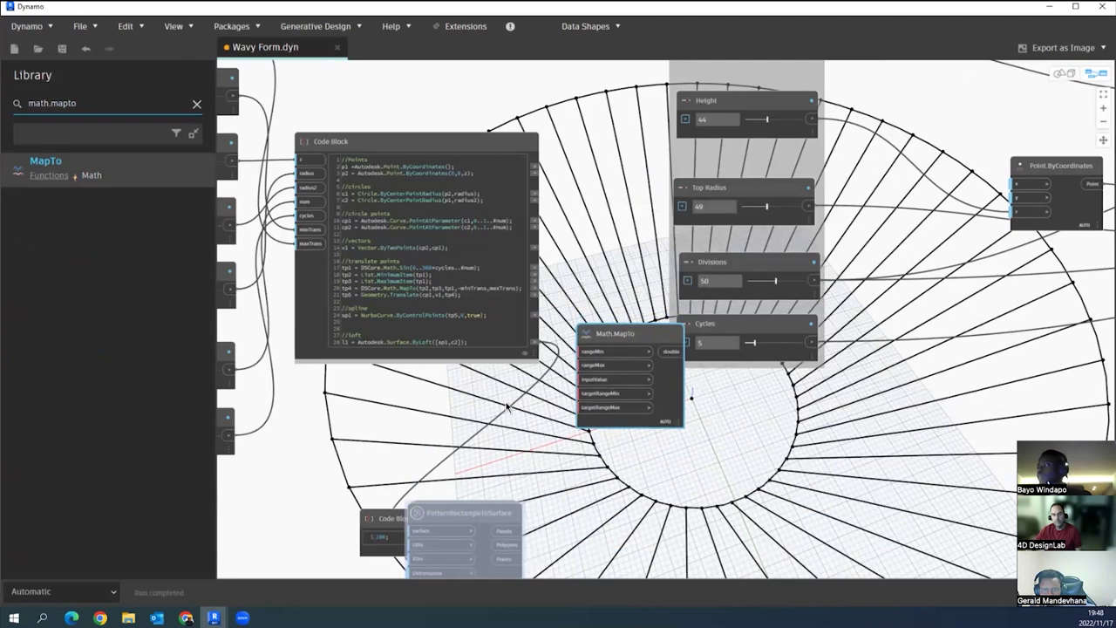
pyautogui.scroll(1, 510, 374)
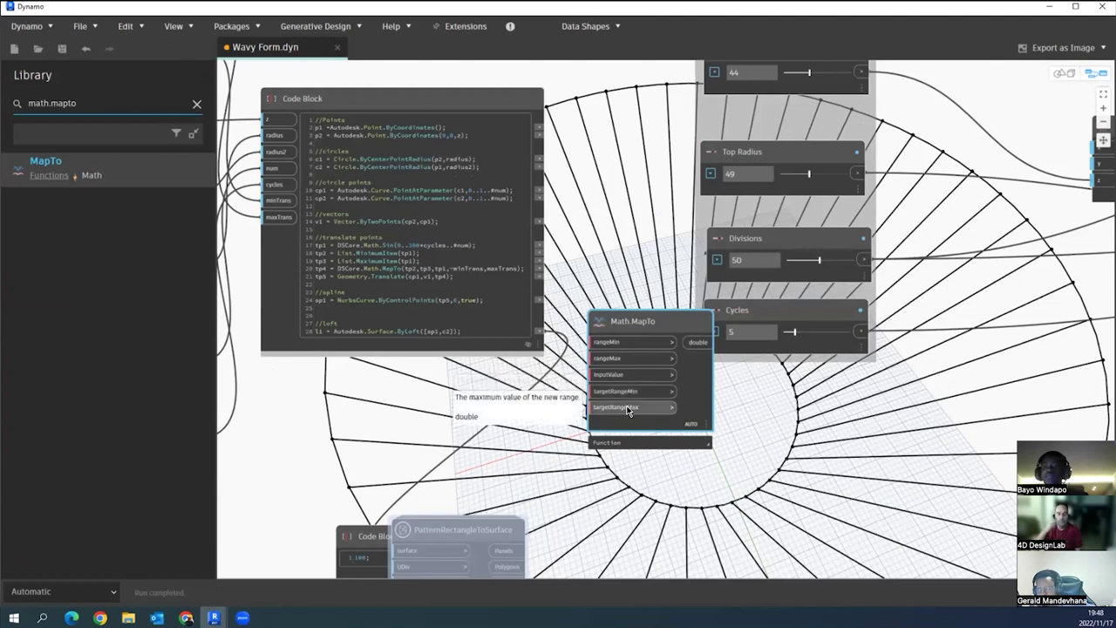
pyautogui.scroll(-5, 411, 322)
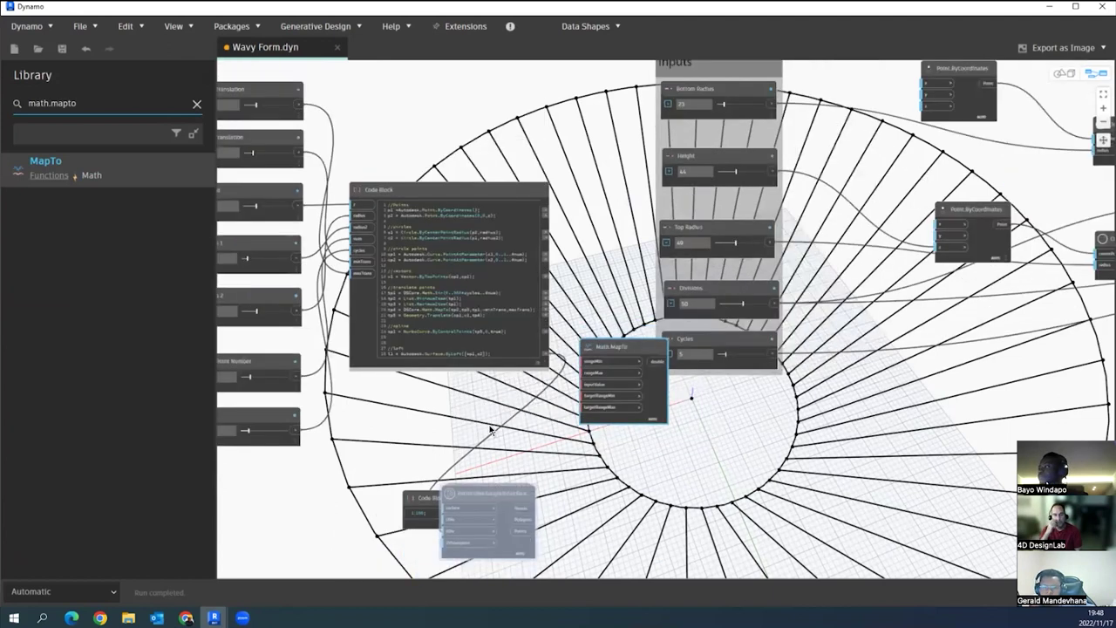
pyautogui.moveTo(411, 322)
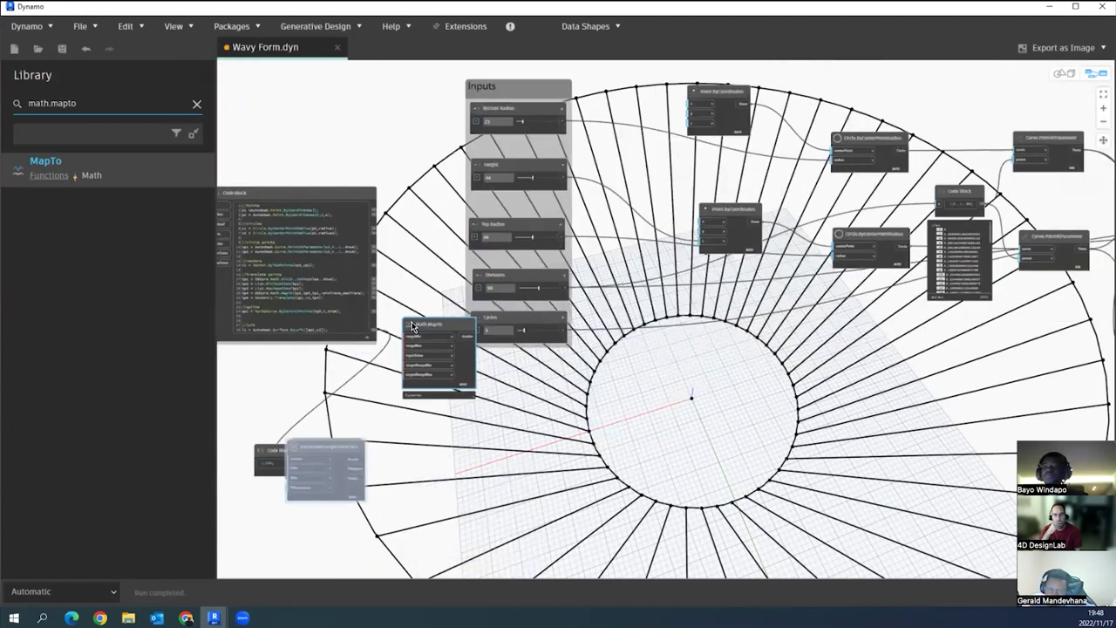
pyautogui.moveTo(412, 321); pyautogui.dragTo(760, 397)
pyautogui.moveTo(563, 367); pyautogui.dragTo(421, 361, button='middle')
pyautogui.moveTo(491, 381); pyautogui.dragTo(312, 357, button='middle')
pyautogui.moveTo(483, 370); pyautogui.dragTo(946, 394)
pyautogui.moveTo(581, 409); pyautogui.dragTo(393, 404, button='middle')
pyautogui.moveTo(680, 399); pyautogui.dragTo(374, 392, button='middle')
pyautogui.moveTo(466, 387); pyautogui.dragTo(1006, 186)
pyautogui.scroll(3, 961, 107)
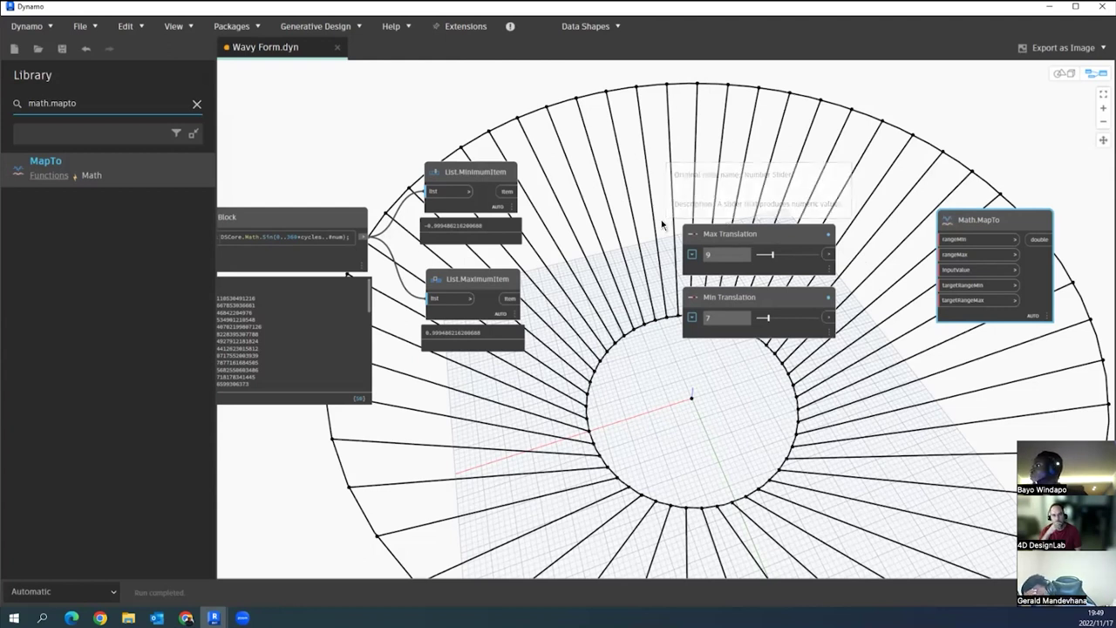
# - Move the copied Max Translation and Min Translation sliders directly beneath the Inputs group
pyautogui.scroll(-4, 758, 240)
pyautogui.moveTo(769, 244); pyautogui.dragTo(802, 230, button='middle')
pyautogui.click(844, 241)
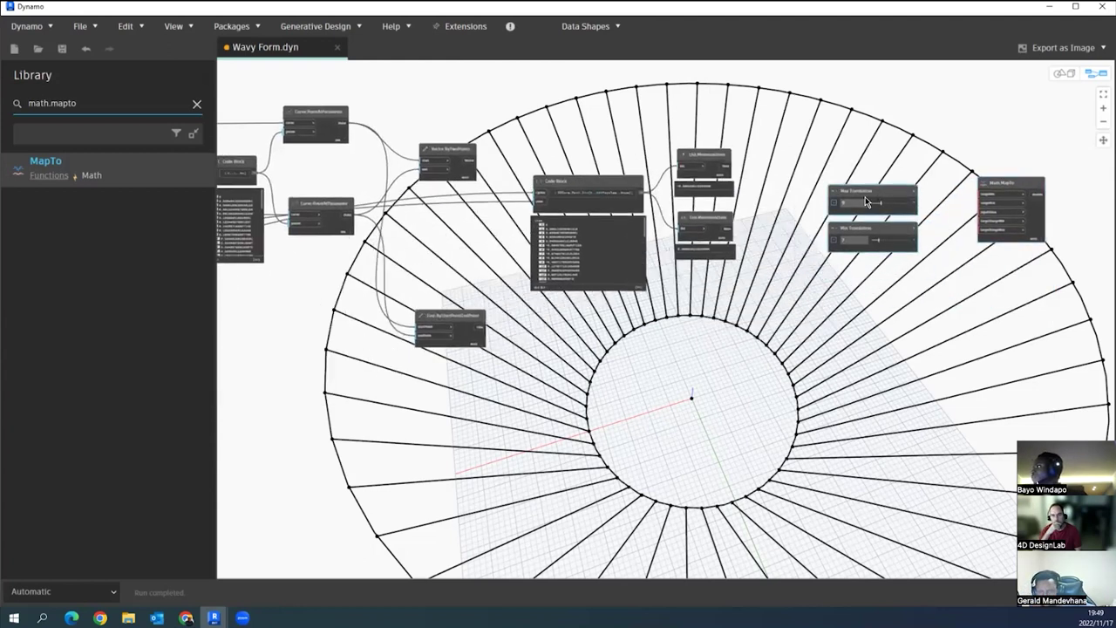
pyautogui.scroll(-2, 866, 197)
pyautogui.moveTo(867, 197); pyautogui.dragTo(329, 326)
pyautogui.moveTo(470, 305); pyautogui.dragTo(695, 288, button='middle')
pyautogui.moveTo(695, 289); pyautogui.dragTo(515, 257)
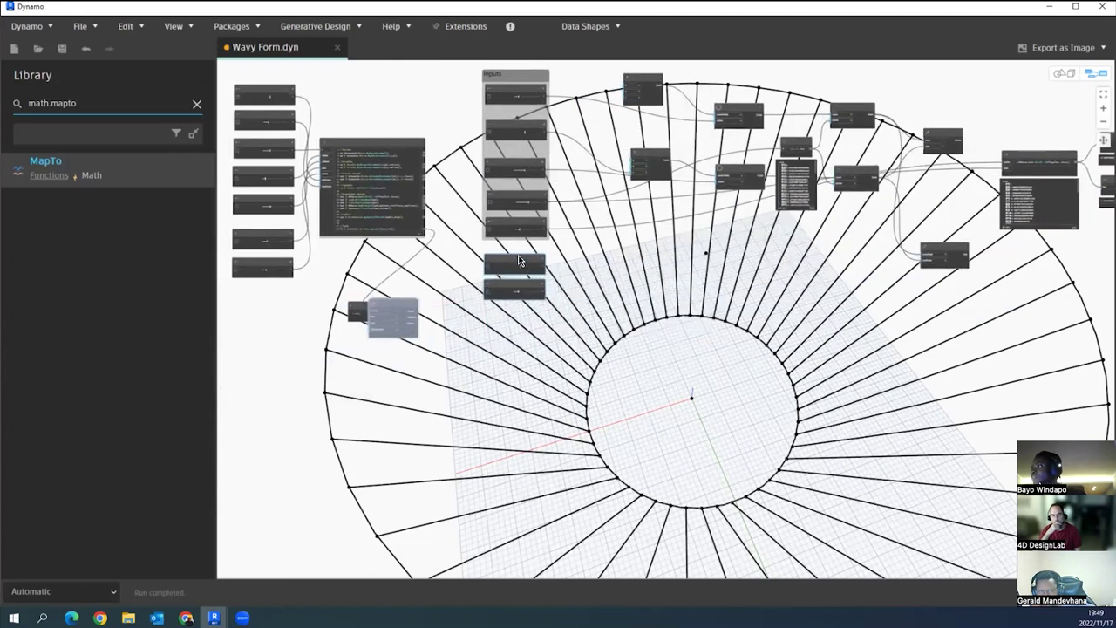
# - Connect the copied Max Translation slider to the targetRangeMax input of Math.MapTo
pyautogui.scroll(5, 540, 250)
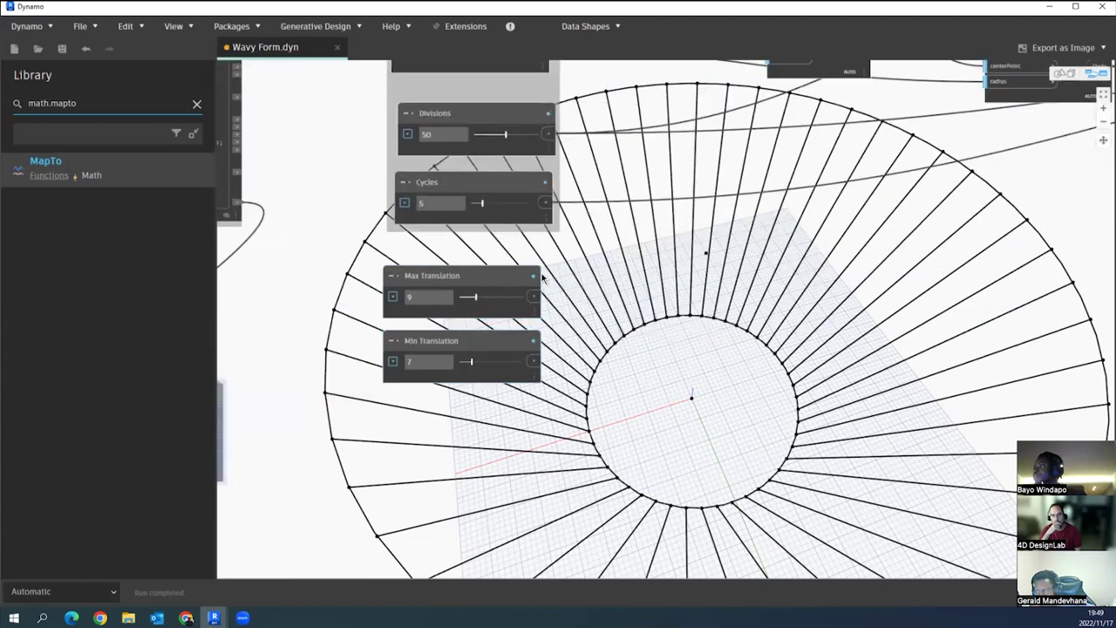
pyautogui.moveTo(587, 389); pyautogui.dragTo(525, 391, button='middle')
pyautogui.click(472, 298)
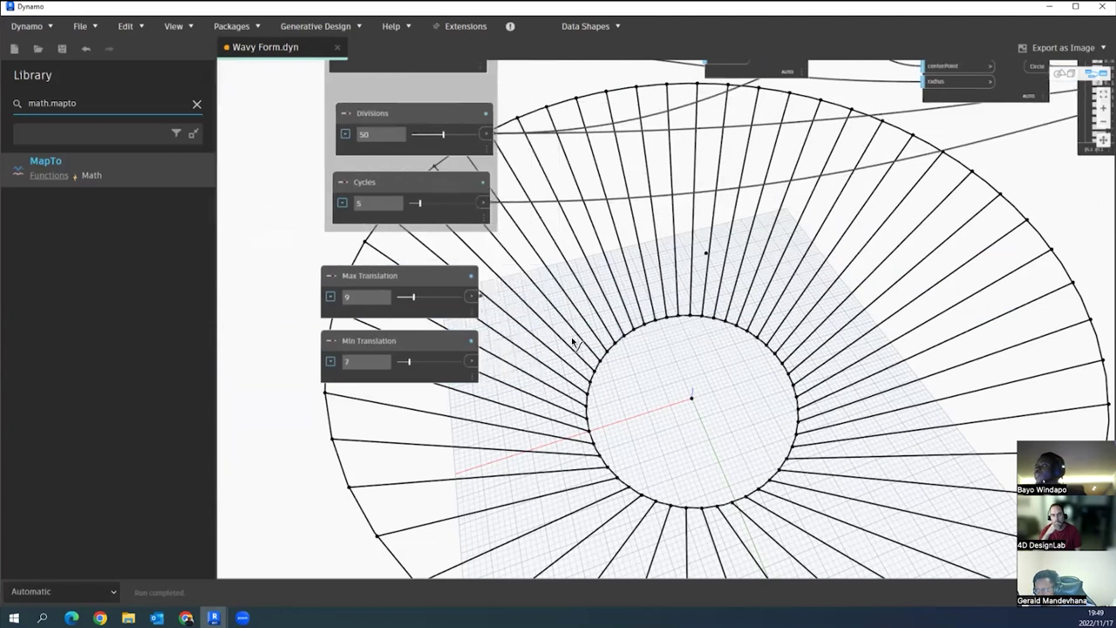
pyautogui.scroll(-1, 567, 337)
pyautogui.scroll(-4, 822, 394)
pyautogui.scroll(5, 847, 274)
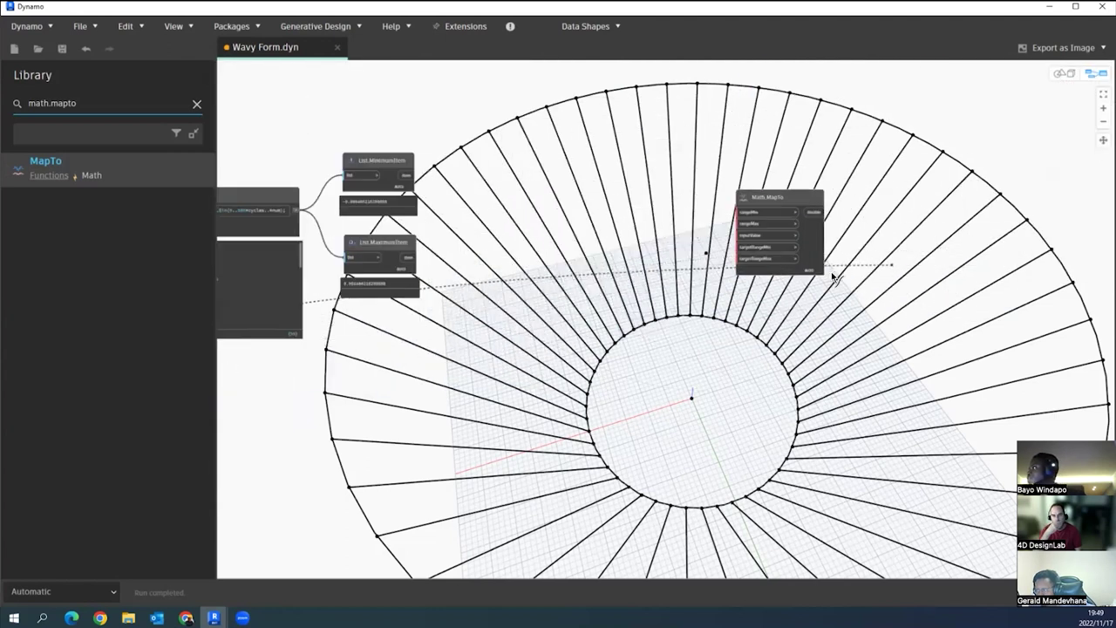
pyautogui.scroll(1, 829, 276)
pyautogui.scroll(1, 636, 279)
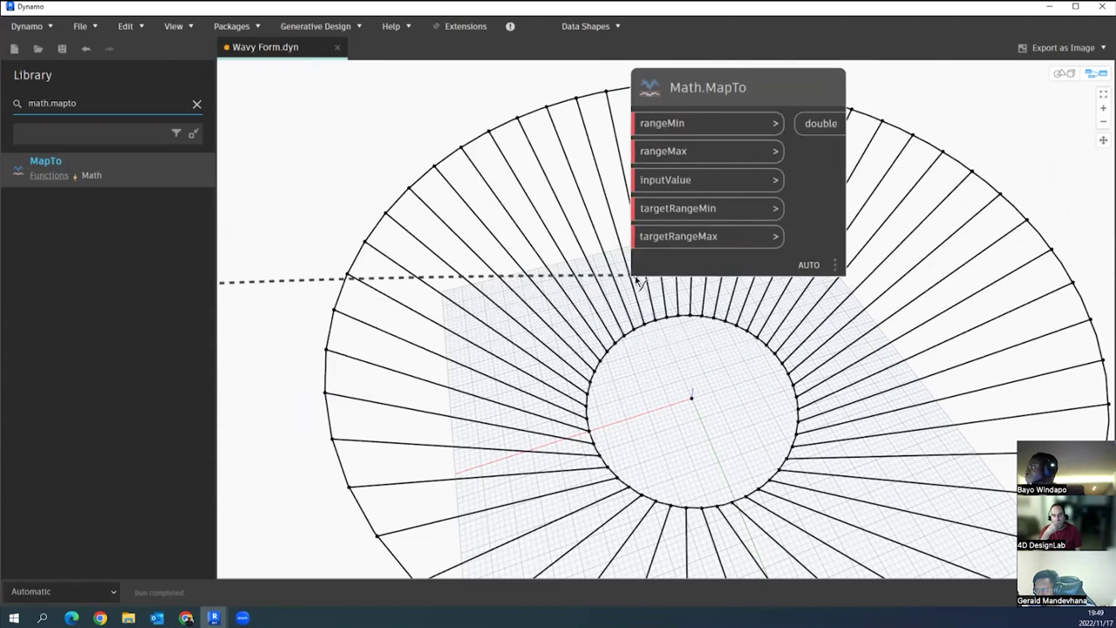
pyautogui.click(645, 240)
# - Connect the copied Min Translation slider to the targetRangeMin input of Math.MapTo
pyautogui.scroll(-5, 610, 279)
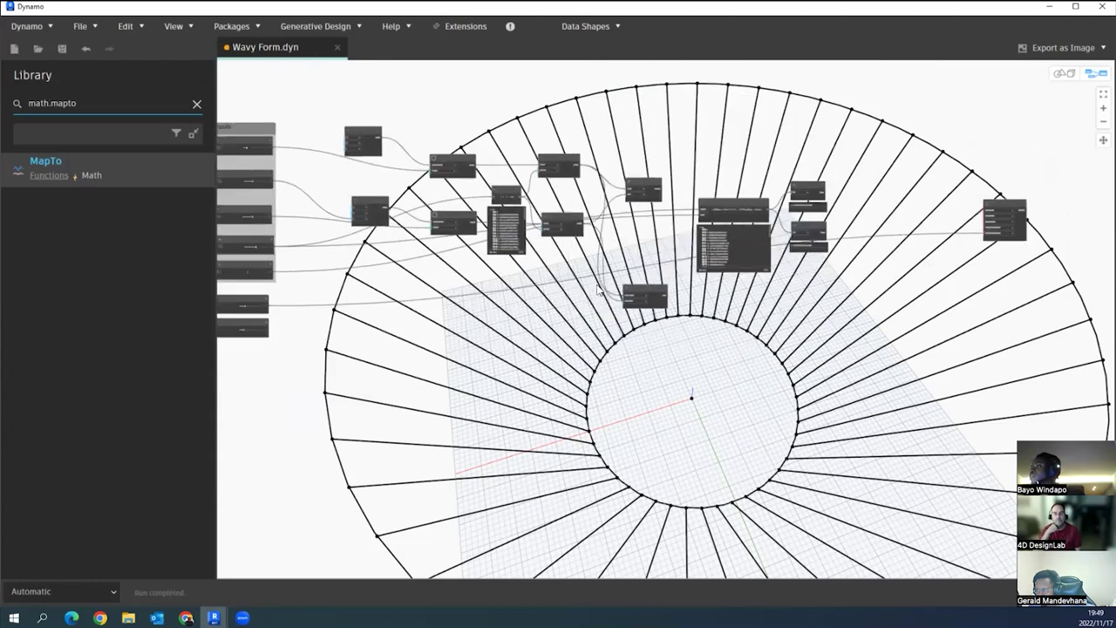
pyautogui.scroll(6, 406, 318)
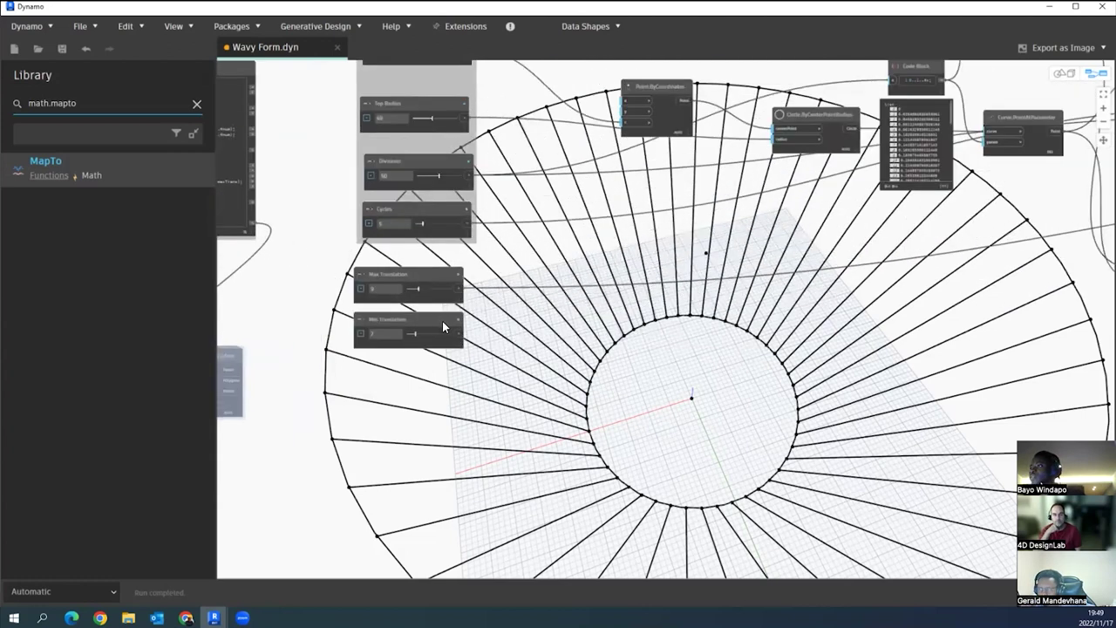
pyautogui.click(466, 333)
pyautogui.scroll(-5, 464, 334)
pyautogui.moveTo(636, 331); pyautogui.dragTo(438, 343, button='middle')
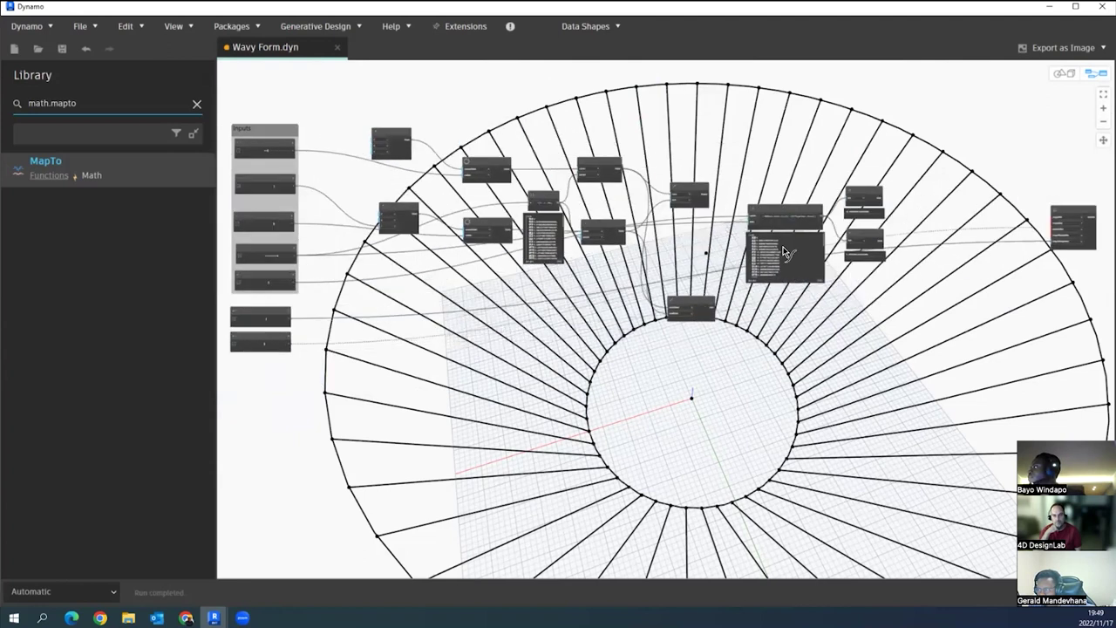
pyautogui.moveTo(990, 249); pyautogui.dragTo(823, 274, button='middle')
pyautogui.scroll(1, 823, 273)
pyautogui.scroll(6, 872, 262)
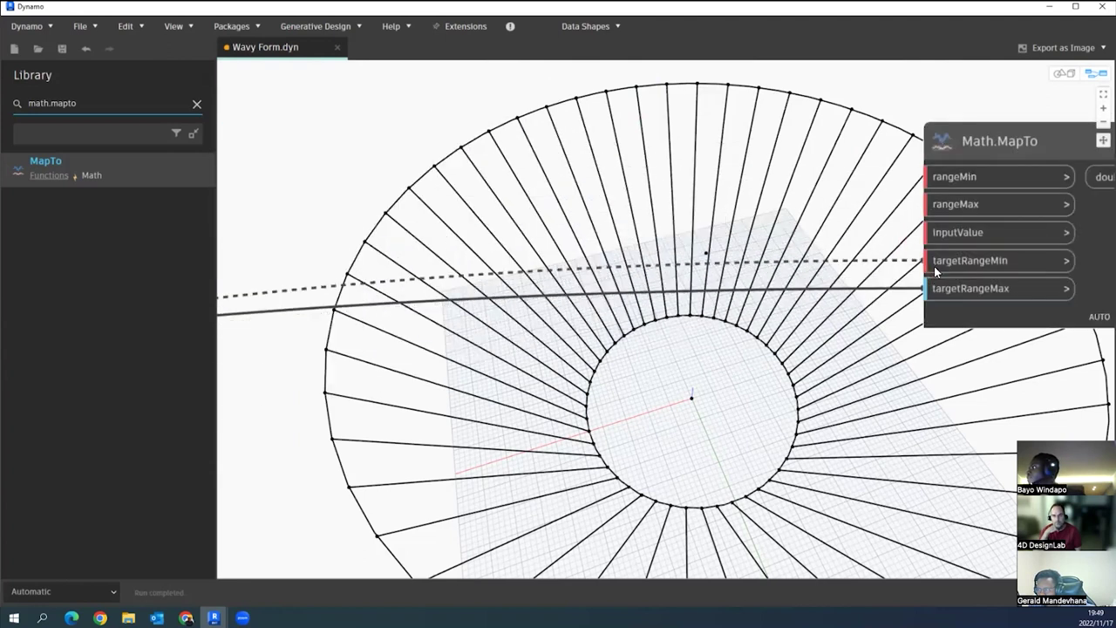
# - Connect the output of the sine Code Block to the inputValue input of Math.MapTo
pyautogui.scroll(-4, 645, 280)
pyautogui.scroll(4, 451, 269)
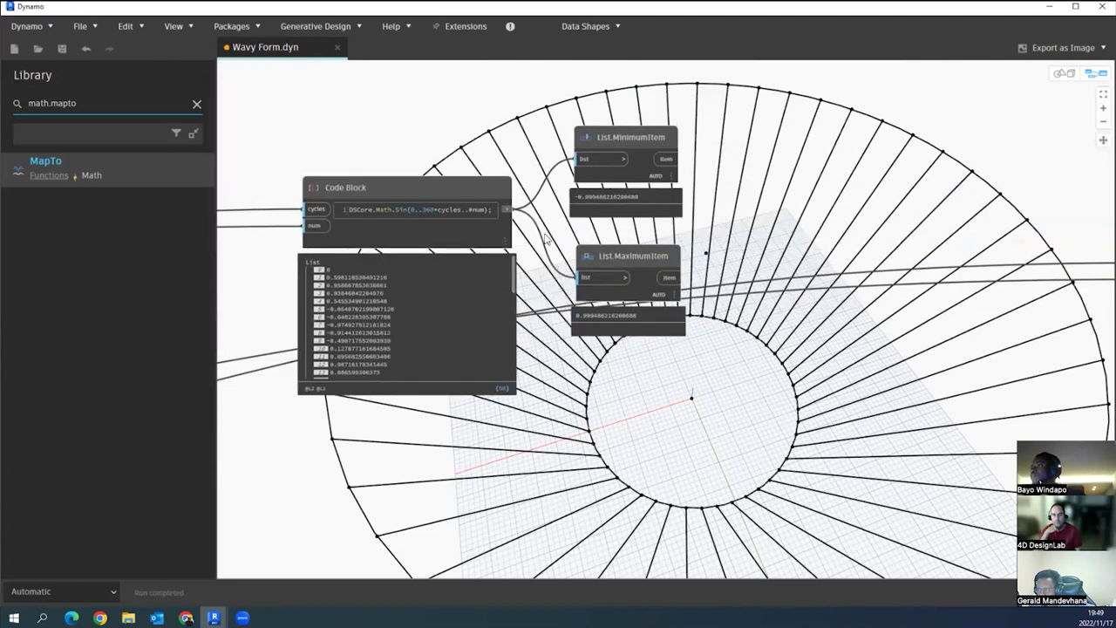
pyautogui.click(507, 209)
pyautogui.moveTo(815, 301); pyautogui.dragTo(497, 304, button='middle')
pyautogui.scroll(1, 857, 286)
pyautogui.scroll(1, 859, 288)
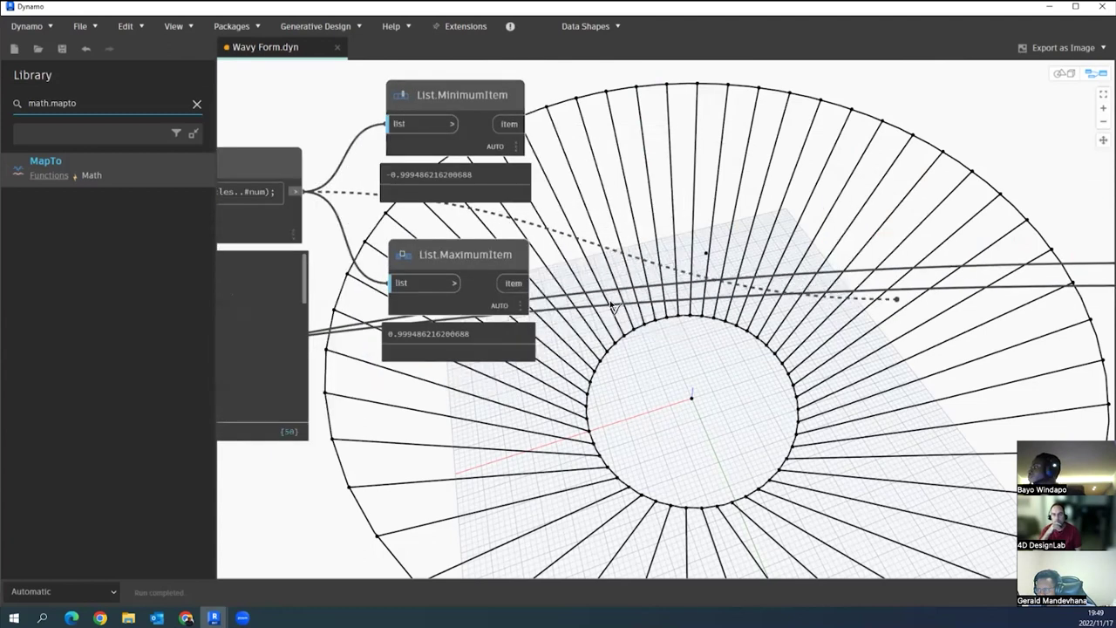
pyautogui.moveTo(925, 296); pyautogui.dragTo(616, 299, button='middle')
pyautogui.moveTo(843, 244); pyautogui.dragTo(842, 244)
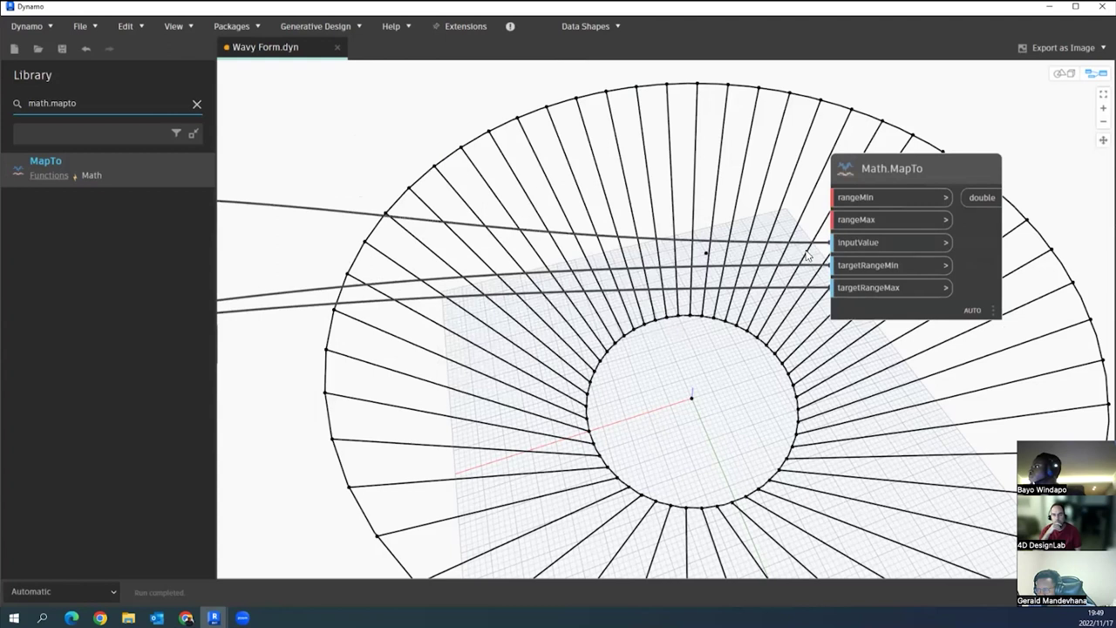
# - Connect the List.MinimumItem output to rangeMin and the List.MaximumItem output to rangeMax on Math.MapTo
pyautogui.scroll(-3, 792, 258)
pyautogui.moveTo(791, 258); pyautogui.dragTo(1004, 256, button='middle')
pyautogui.click(644, 178)
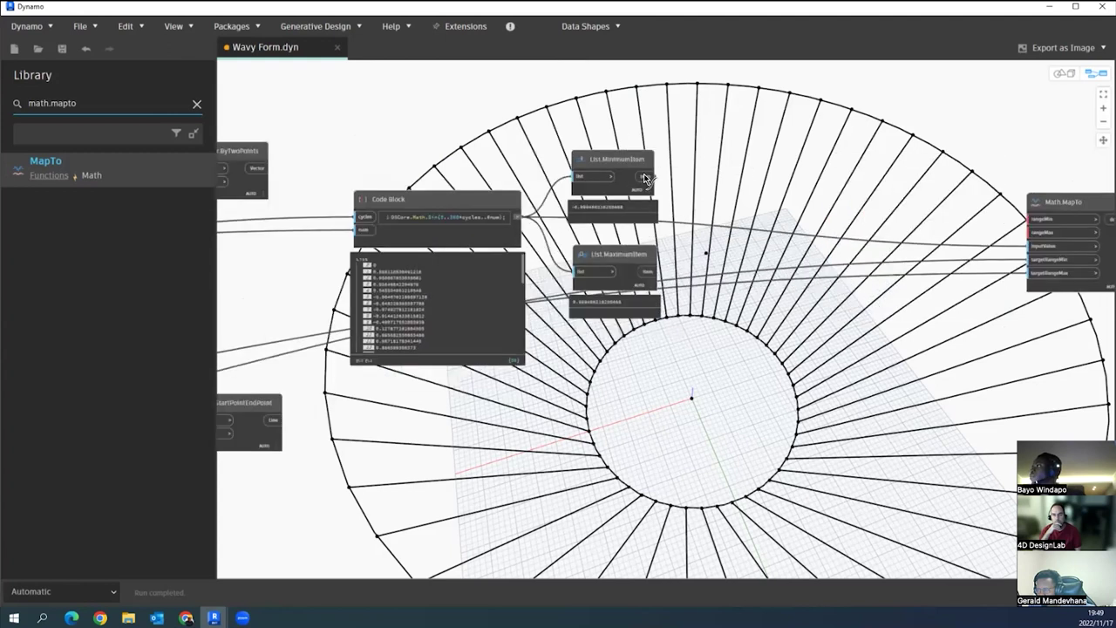
pyautogui.moveTo(863, 234); pyautogui.dragTo(666, 224, button='middle')
pyautogui.moveTo(811, 220); pyautogui.dragTo(833, 208)
pyautogui.moveTo(449, 262); pyautogui.dragTo(833, 223)
pyautogui.moveTo(767, 343); pyautogui.dragTo(621, 334, button='middle')
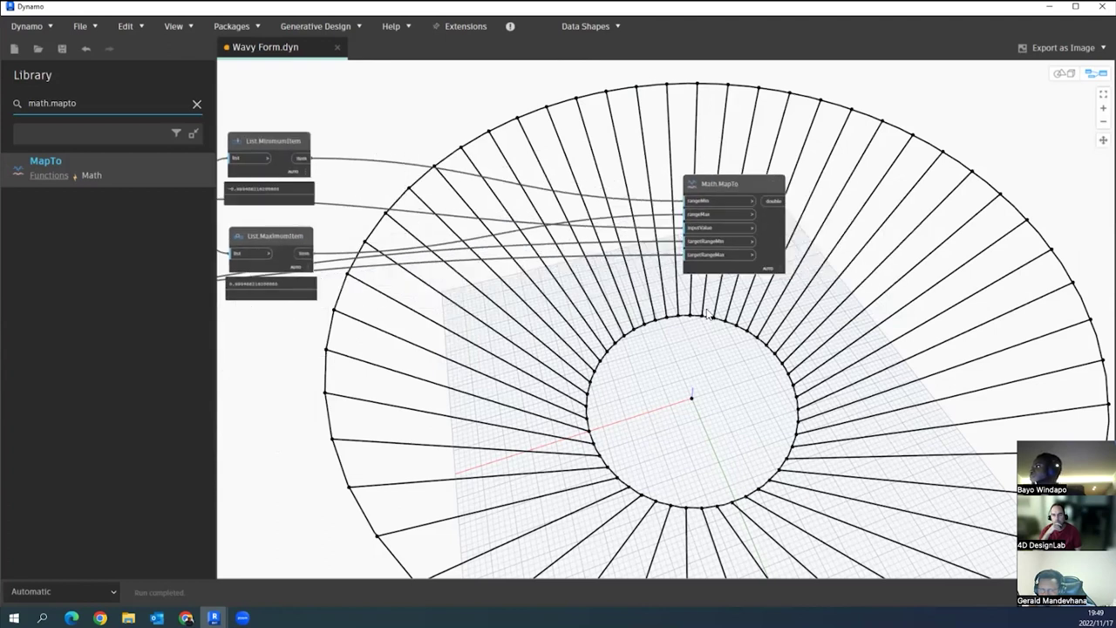
# - Pin the output preview of Math.MapTo open beneath the node and inspect the remapped values
pyautogui.moveTo(771, 233)
pyautogui.click(774, 284)
pyautogui.moveTo(818, 349); pyautogui.dragTo(639, 350, button='middle')
pyautogui.scroll(3, 608, 402)
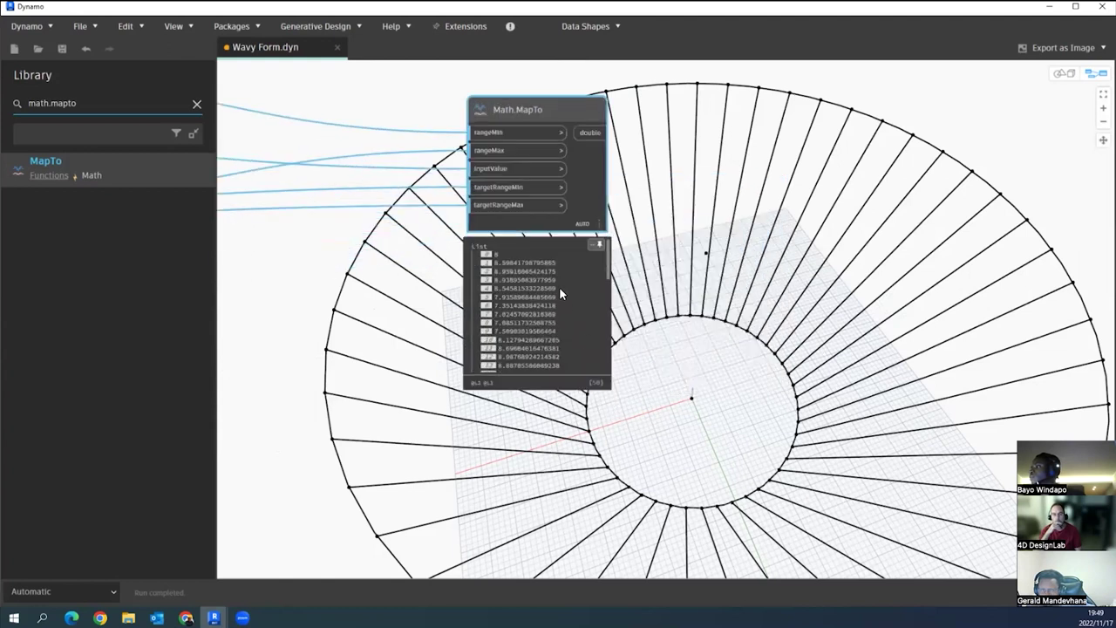
# - Move the Math.MapTo node close beside the List.MinimumItem and List.MaximumItem nodes
pyautogui.moveTo(552, 392); pyautogui.dragTo(760, 419, button='middle')
pyautogui.scroll(-3, 602, 385)
pyautogui.moveTo(700, 212); pyautogui.dragTo(440, 174)
pyautogui.moveTo(393, 254); pyautogui.dragTo(782, 303, button='middle')
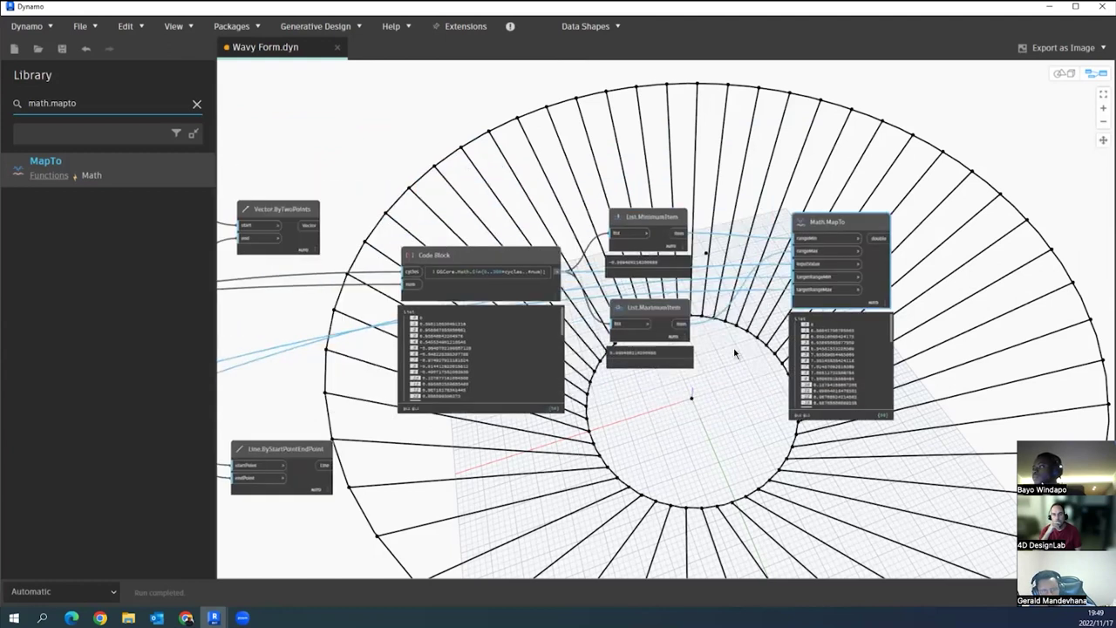
pyautogui.moveTo(821, 229); pyautogui.dragTo(797, 260)
pyautogui.scroll(2, 557, 462)
pyautogui.moveTo(542, 406); pyautogui.dragTo(484, 399, button='middle')
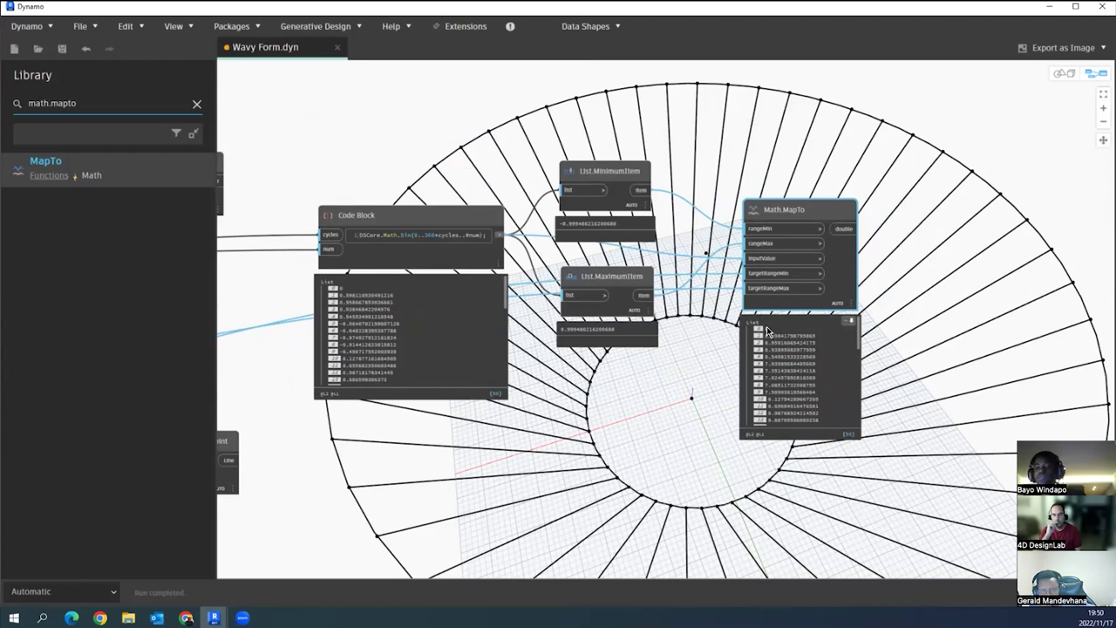
# - Compare the sine Code Block's list with the remapped Math.MapTo list through to their last items
pyautogui.scroll(-5, 379, 325)
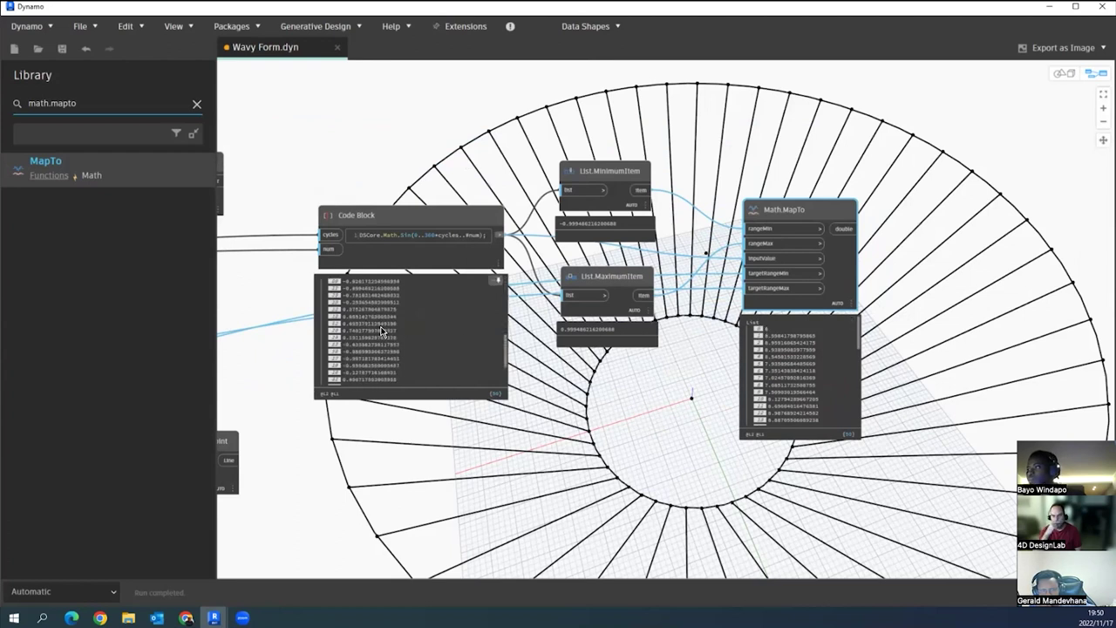
pyautogui.scroll(-4, 379, 326)
pyautogui.scroll(-4, 793, 400)
pyautogui.scroll(-3, 793, 400)
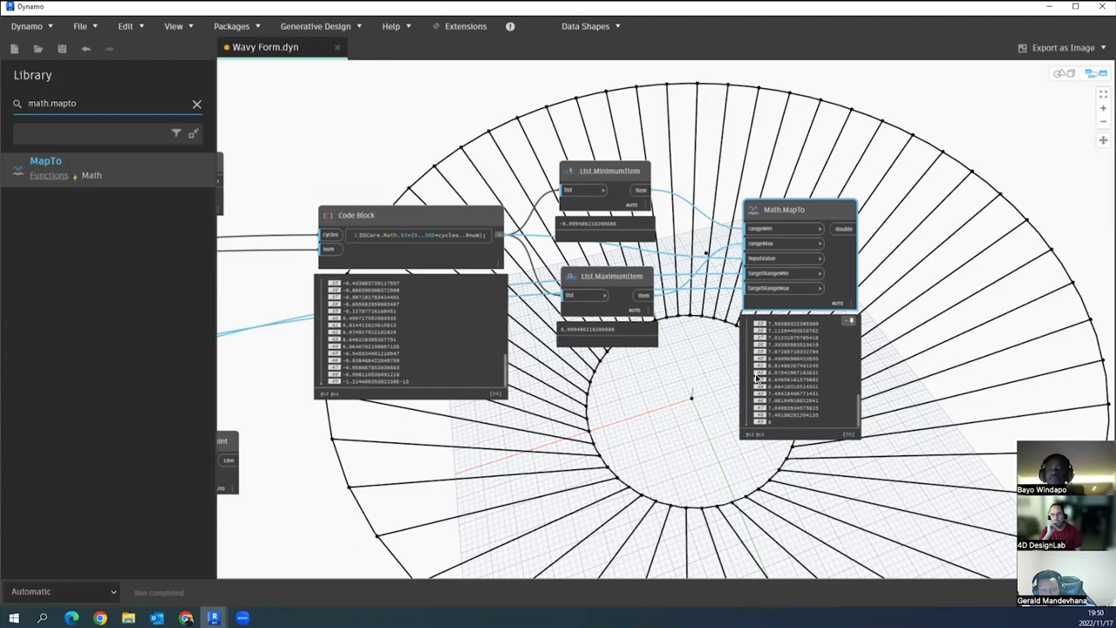
pyautogui.scroll(-5, 710, 356)
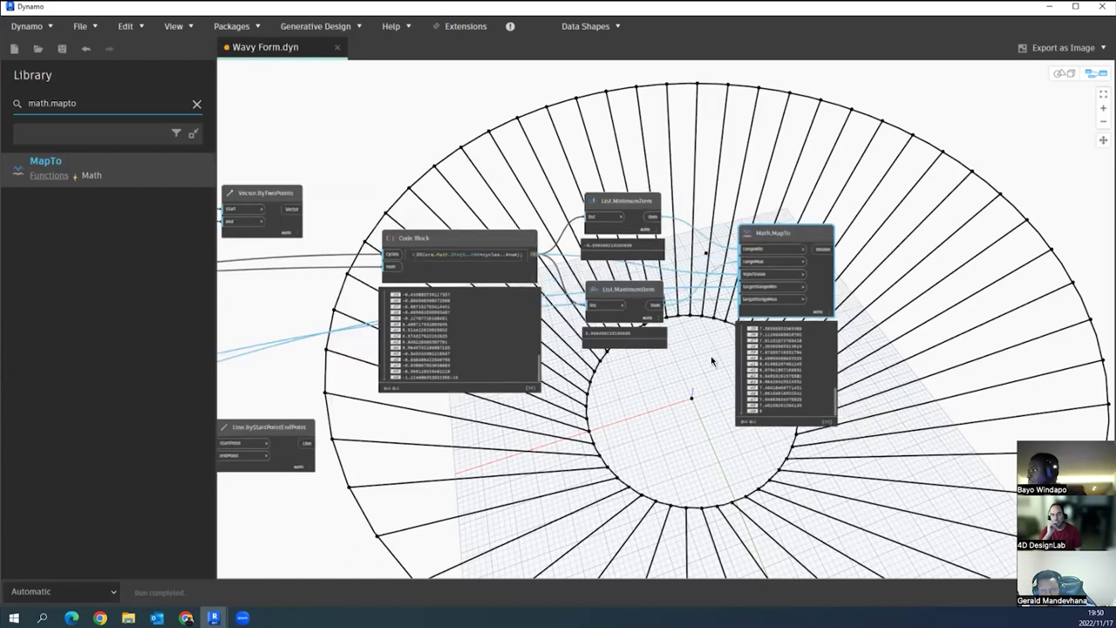
# - Check the translate points lines in the reference code, search the library for "geometry.tran", and add the Geometry.Translate node with direction and distance inputs
pyautogui.moveTo(534, 448); pyautogui.dragTo(648, 418, button='middle')
pyautogui.scroll(4, 671, 371)
pyautogui.moveTo(236, 287); pyautogui.dragTo(468, 319, button='middle')
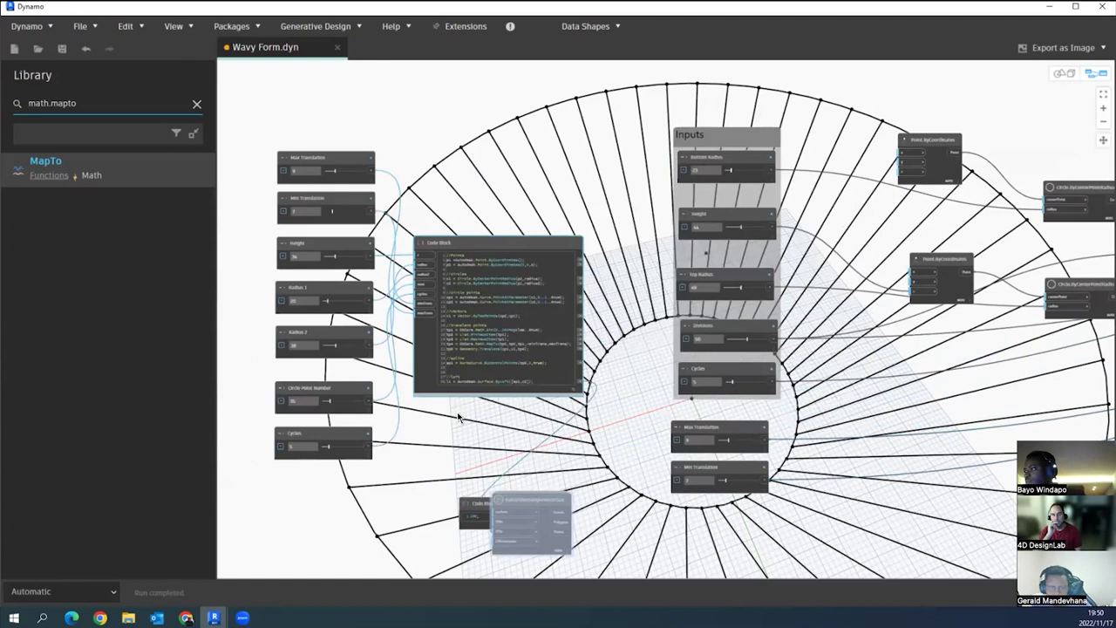
pyautogui.scroll(6, 457, 413)
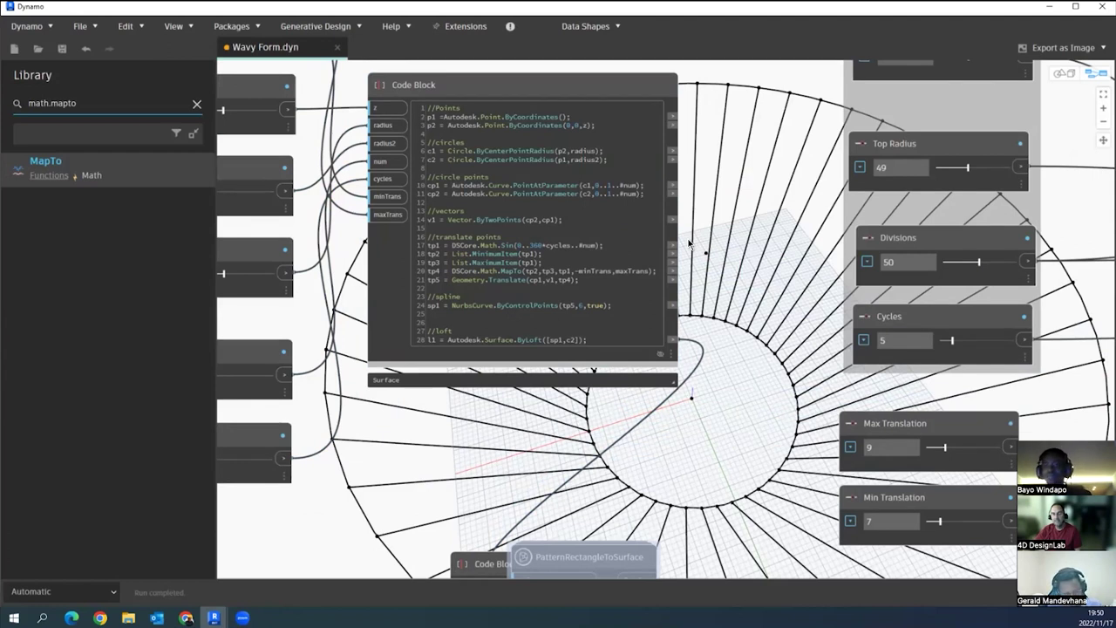
pyautogui.click(104, 103)
pyautogui.tripleClick(104, 102)
pyautogui.write('geometry')
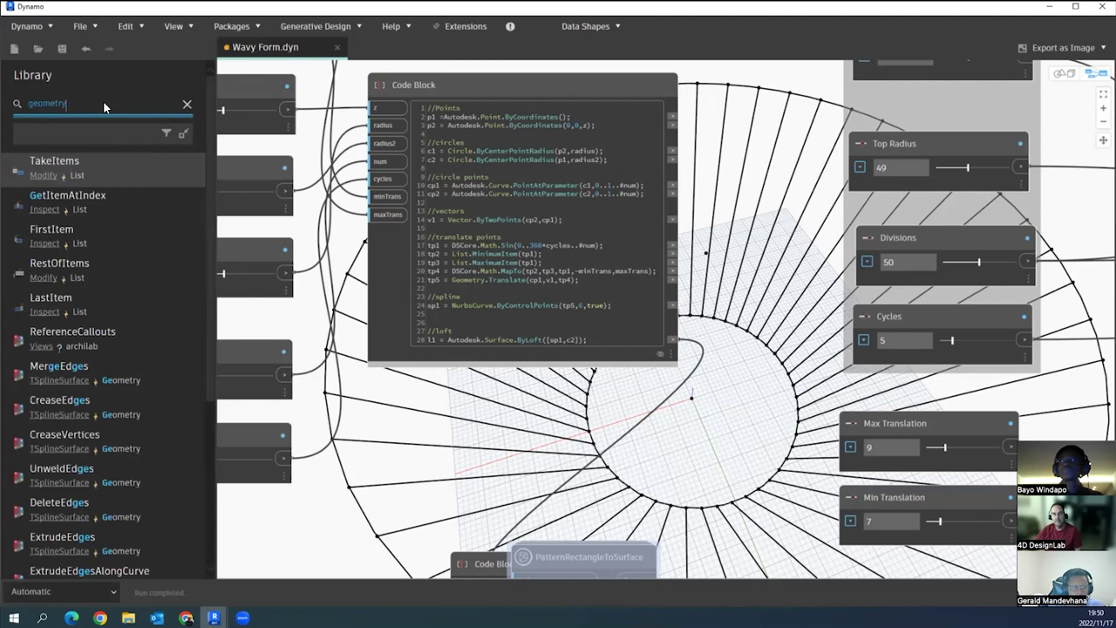
pyautogui.write('.tran')
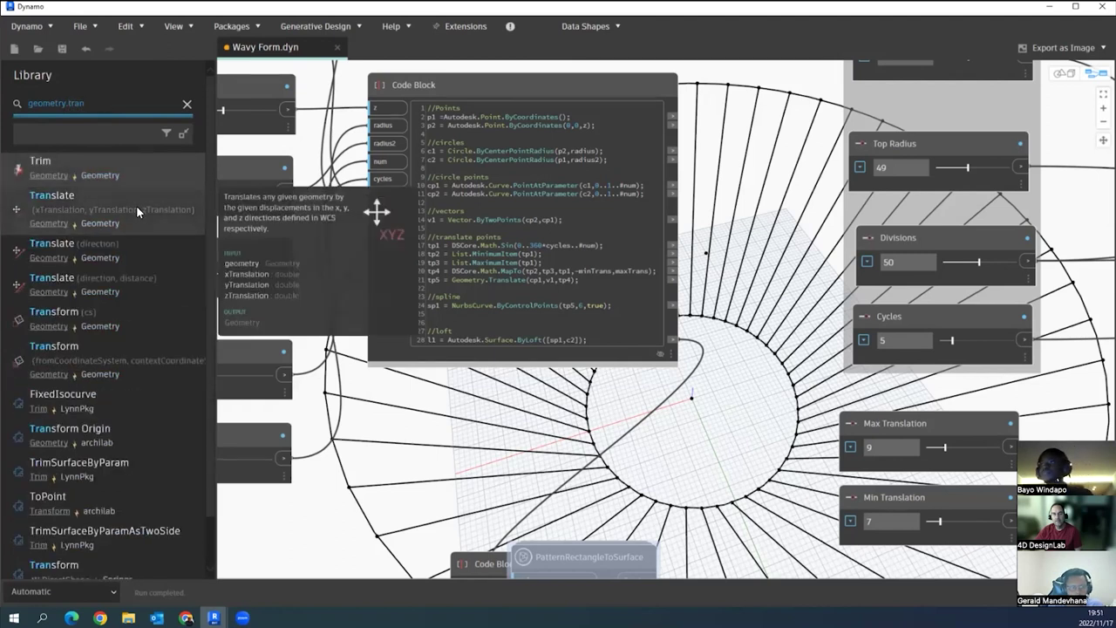
pyautogui.click(99, 277)
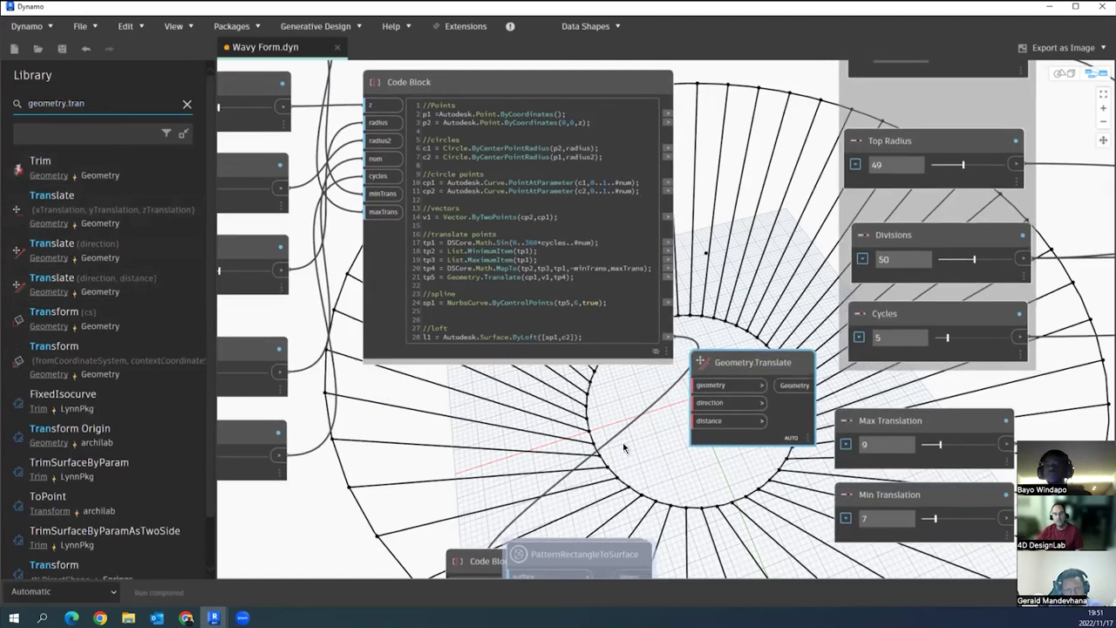
# - Move the Geometry.Translate node across the graph to the far end, just past Math.MapTo
pyautogui.scroll(-1, 488, 447)
pyautogui.moveTo(489, 447); pyautogui.dragTo(342, 417, button='middle')
pyautogui.moveTo(511, 336); pyautogui.dragTo(698, 398)
pyautogui.moveTo(943, 381); pyautogui.dragTo(956, 376)
pyautogui.moveTo(851, 471); pyautogui.dragTo(663, 478, button='middle')
pyautogui.moveTo(912, 402); pyautogui.dragTo(462, 400, button='middle')
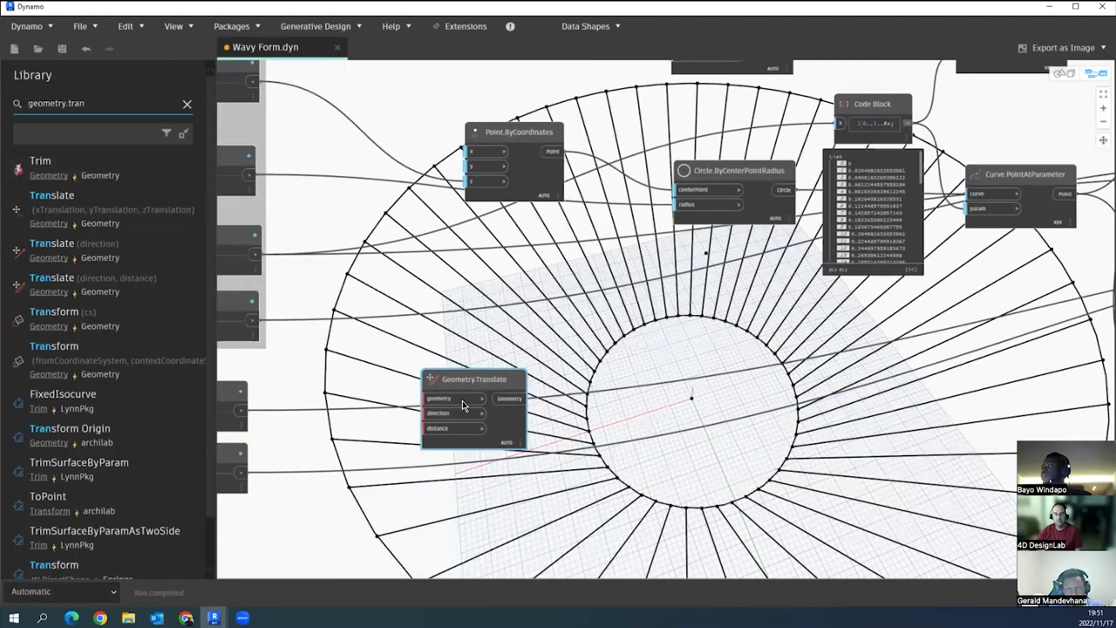
pyautogui.moveTo(478, 402); pyautogui.dragTo(886, 388)
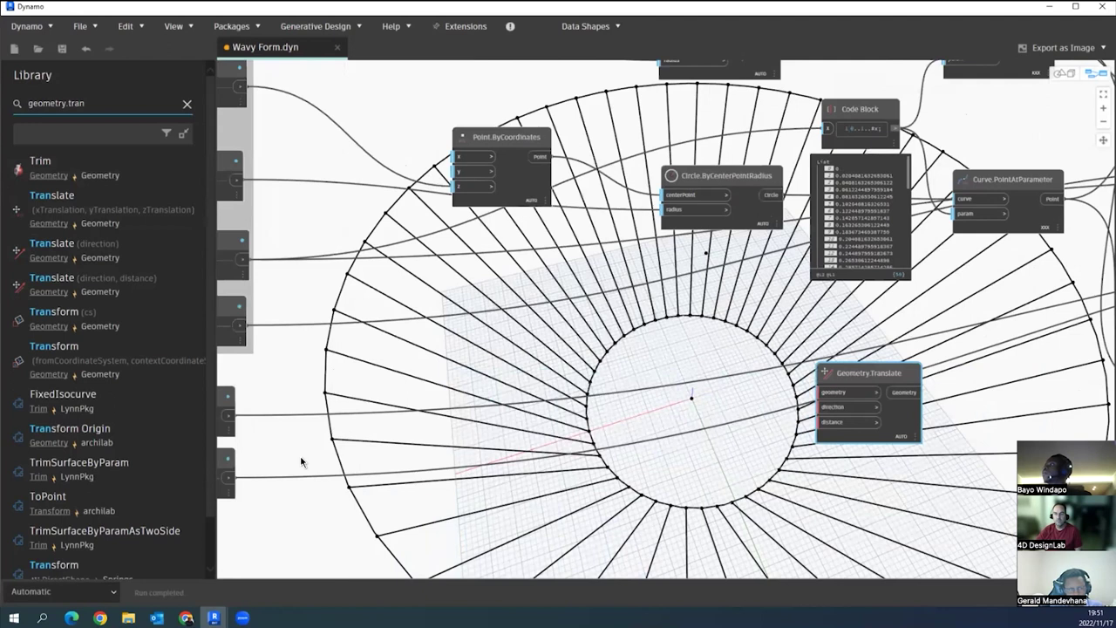
pyautogui.moveTo(736, 460); pyautogui.dragTo(255, 471, button='middle')
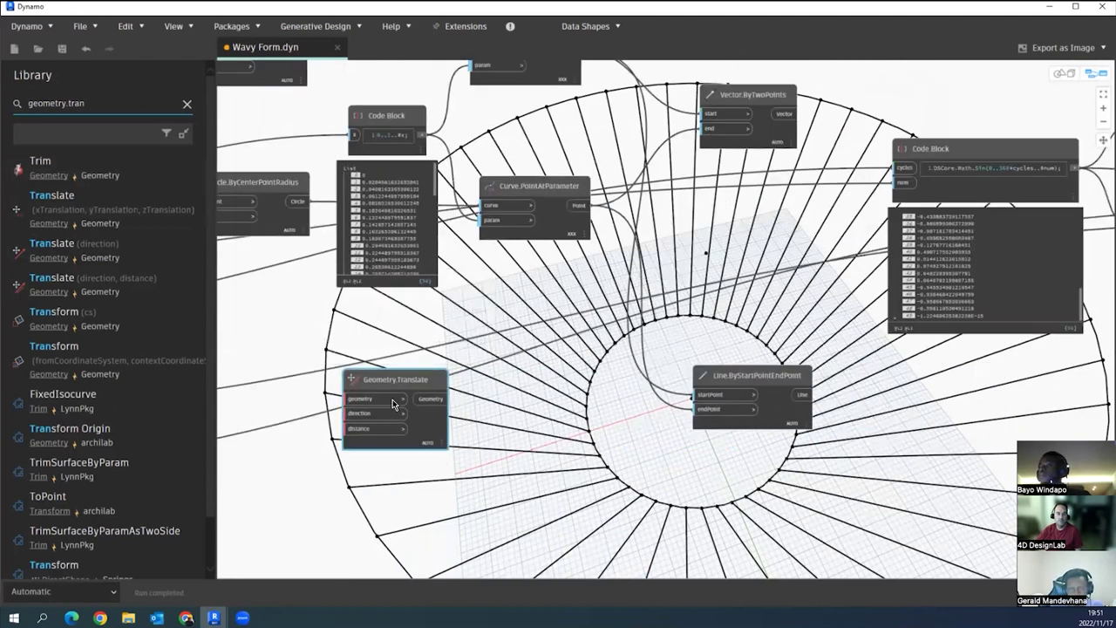
pyautogui.scroll(-1, 373, 387)
pyautogui.moveTo(372, 387); pyautogui.dragTo(612, 390, button='middle')
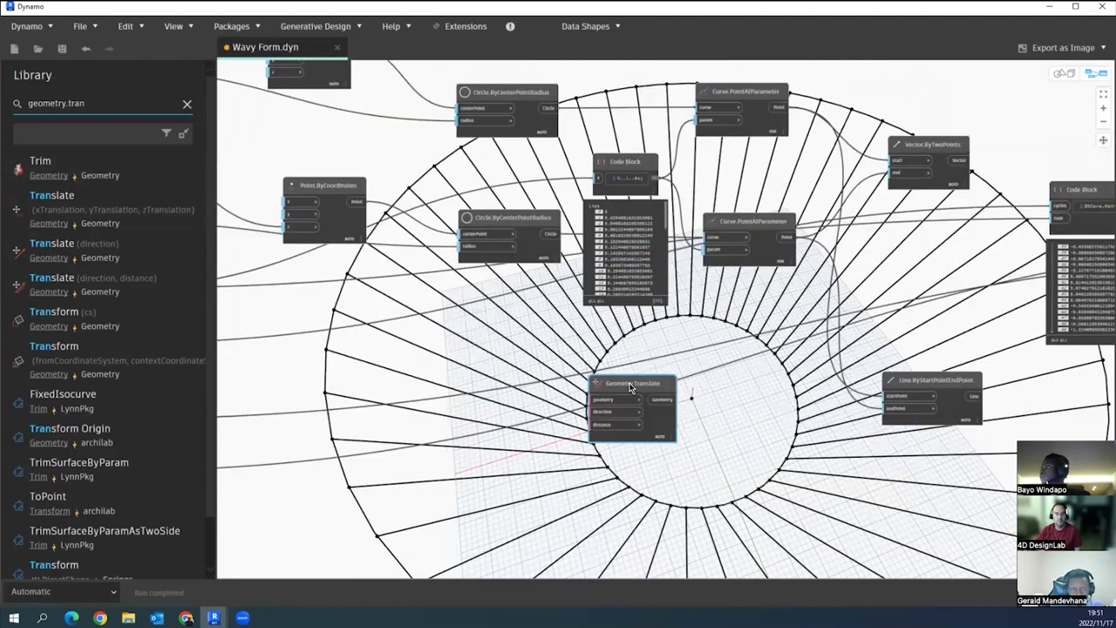
pyautogui.press('Delete')
pyautogui.moveTo(775, 409); pyautogui.dragTo(444, 363, button='middle')
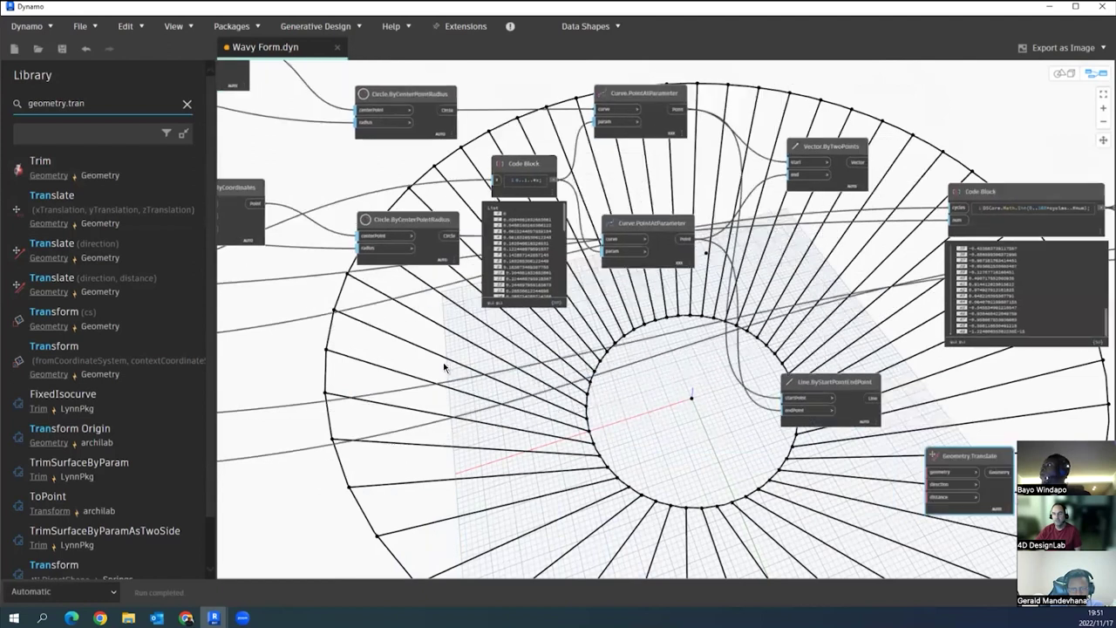
pyautogui.moveTo(707, 408); pyautogui.dragTo(473, 388, button='middle')
pyautogui.moveTo(474, 389); pyautogui.dragTo(985, 163)
pyautogui.moveTo(991, 219); pyautogui.dragTo(1015, 160)
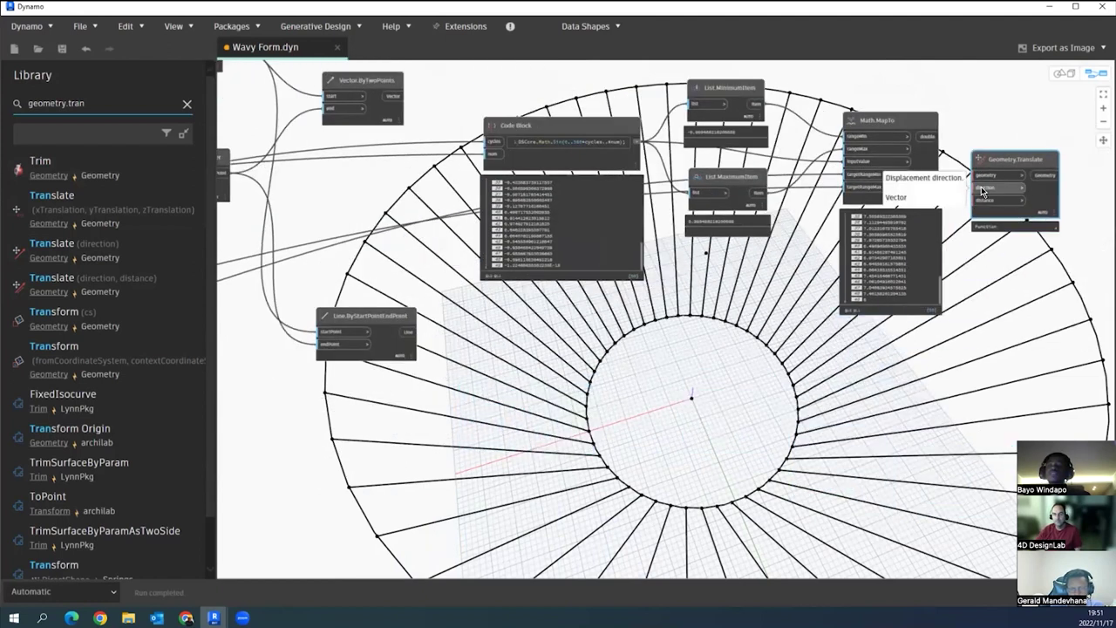
# - Examine the Geometry.Translate inputs and trace back through the graph to find which Curve.PointAtParameter node holds the circle points to move
pyautogui.moveTo(935, 264); pyautogui.dragTo(904, 312, button='middle')
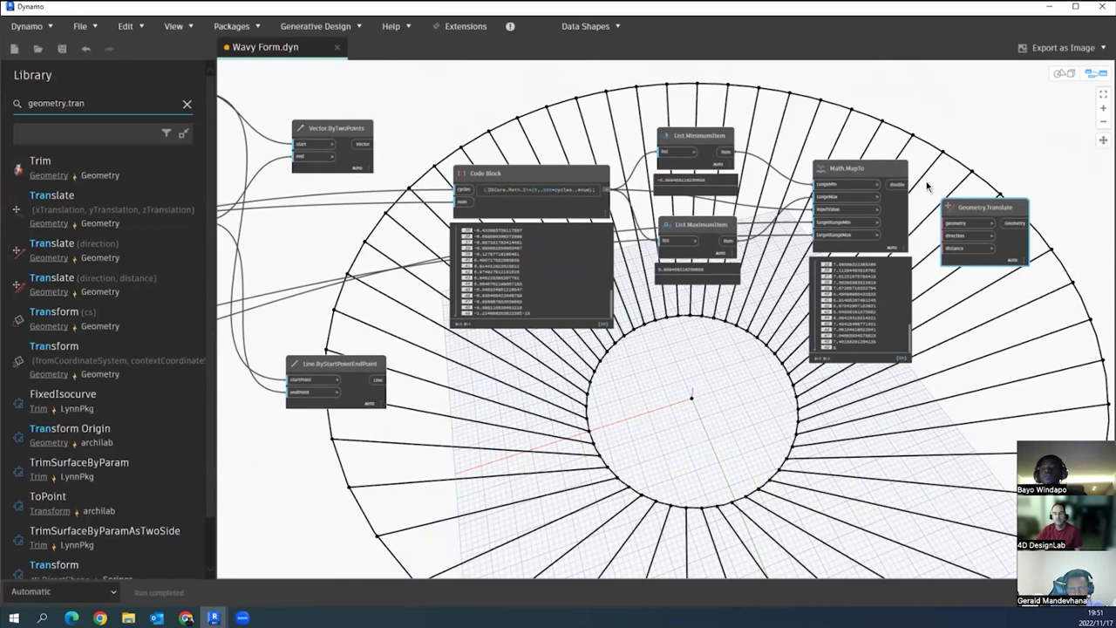
pyautogui.click(959, 177)
pyautogui.moveTo(960, 177); pyautogui.dragTo(737, 147, button='middle')
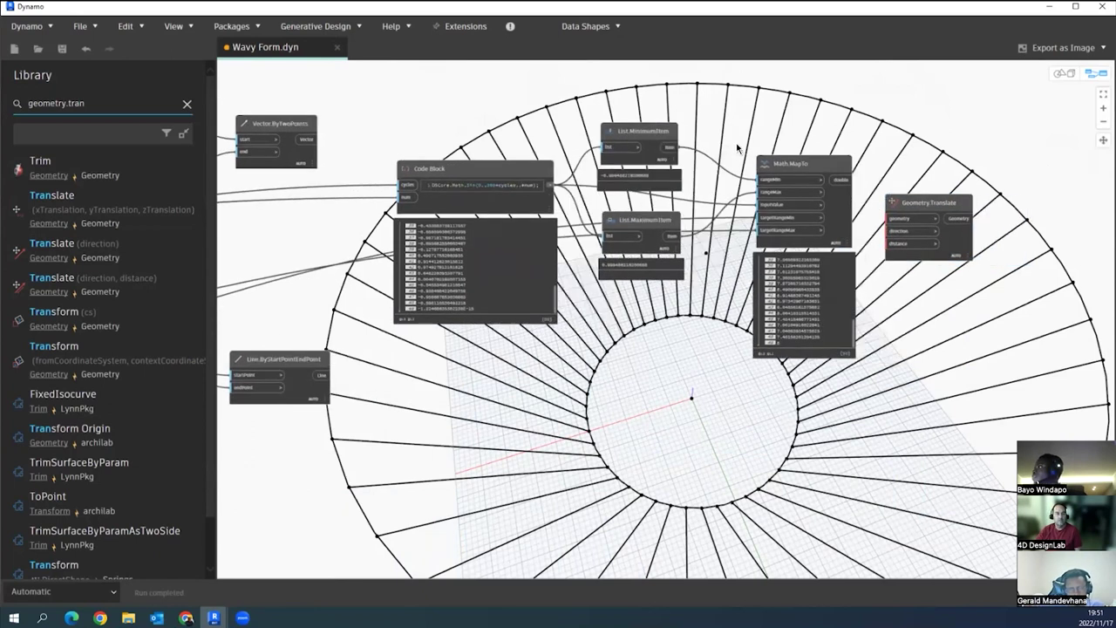
pyautogui.scroll(1, 739, 148)
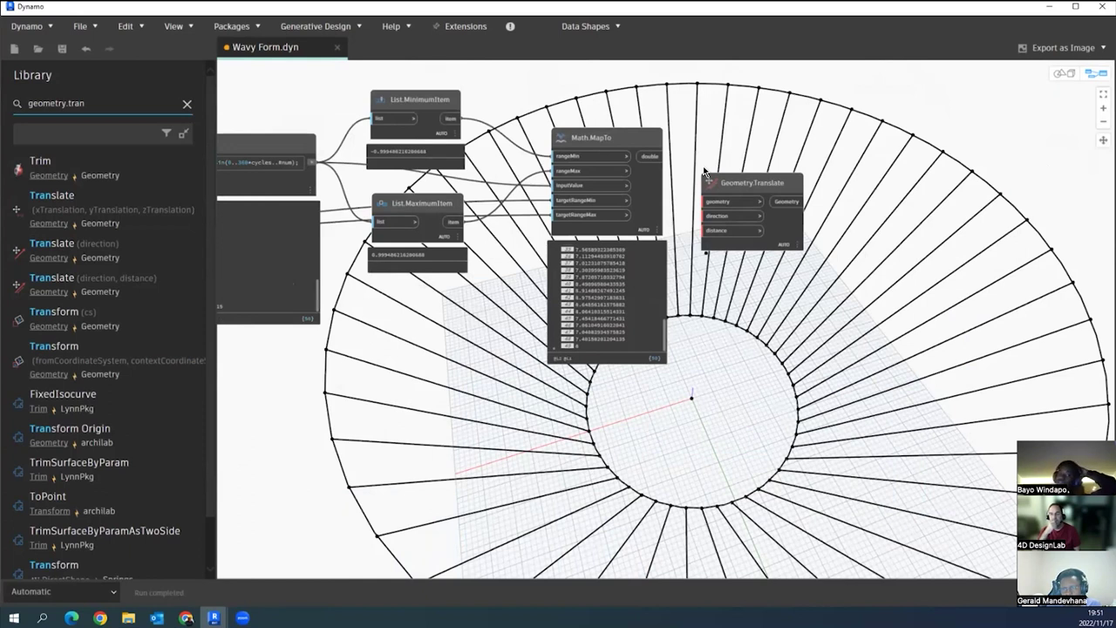
pyautogui.click(750, 184)
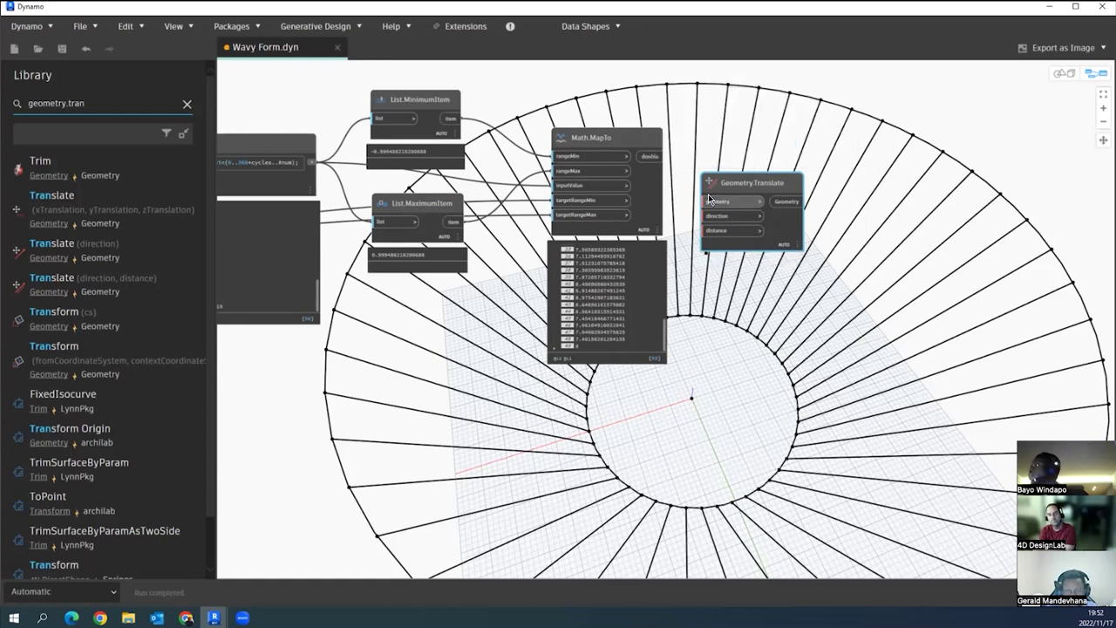
pyautogui.scroll(-2, 703, 216)
pyautogui.moveTo(785, 354); pyautogui.dragTo(818, 387, button='middle')
pyautogui.moveTo(604, 403); pyautogui.dragTo(738, 419, button='middle')
pyautogui.moveTo(352, 391); pyautogui.dragTo(570, 391, button='middle')
pyautogui.moveTo(275, 307); pyautogui.dragTo(437, 332, button='middle')
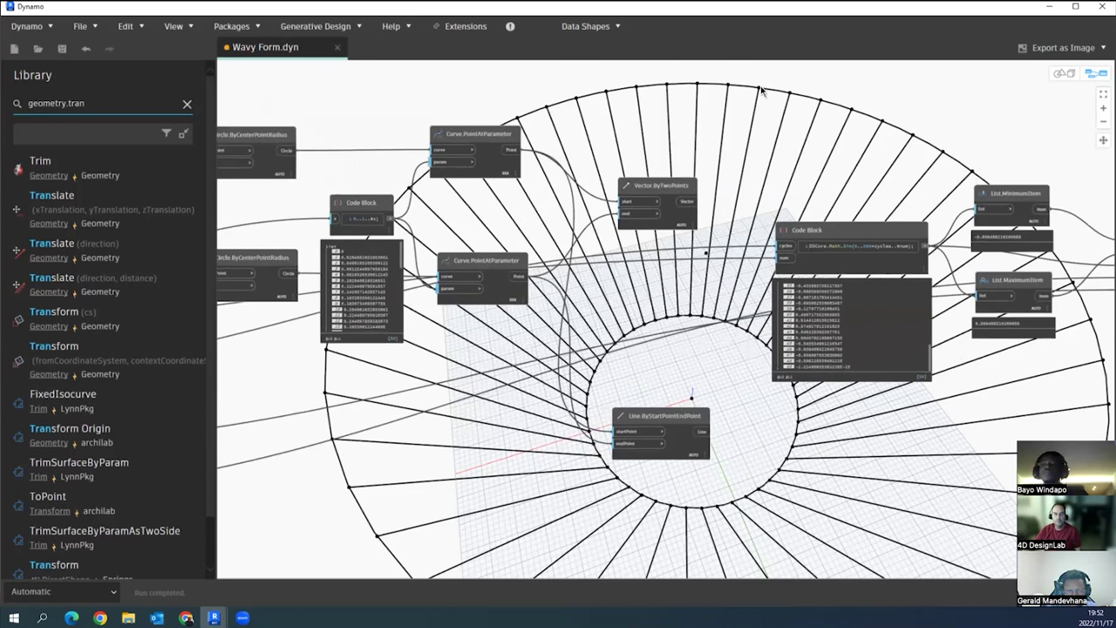
pyautogui.moveTo(224, 318); pyautogui.dragTo(322, 321, button='middle')
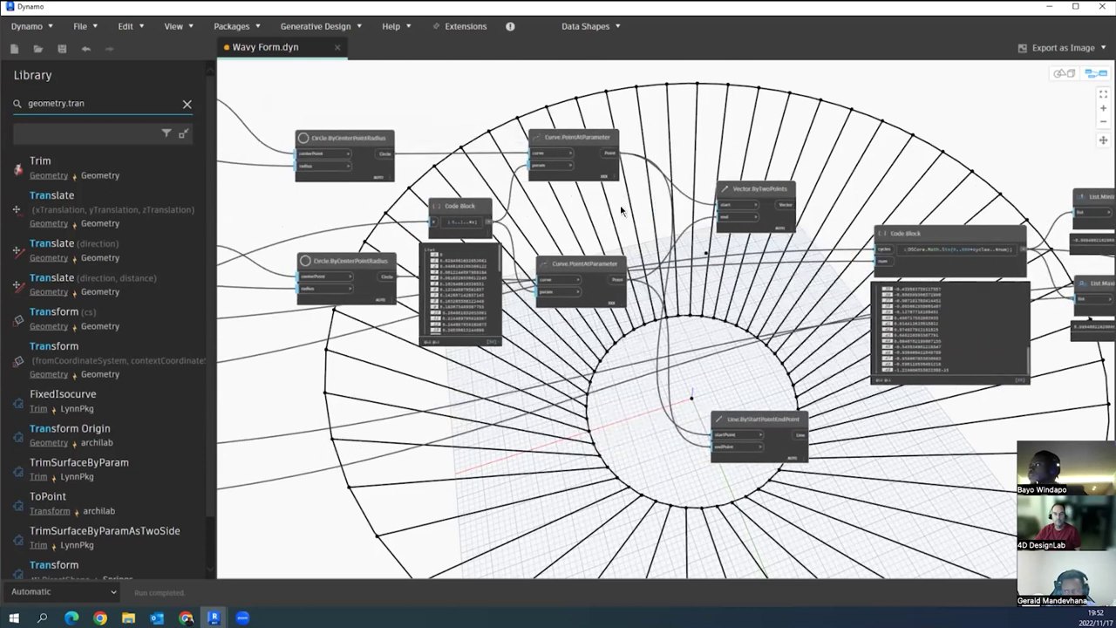
pyautogui.click(611, 265)
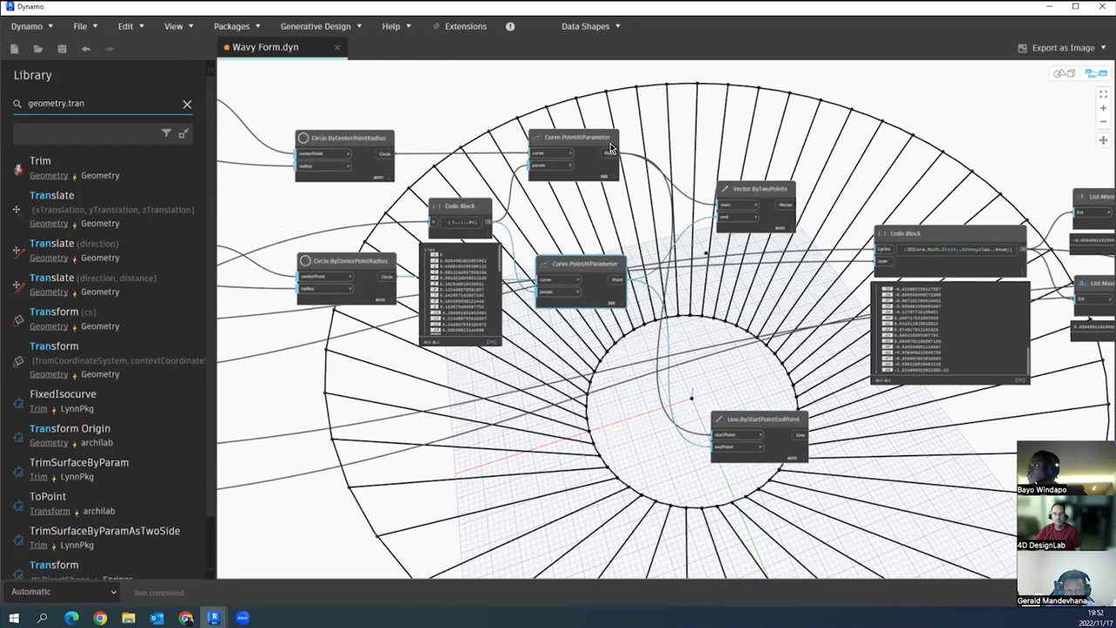
pyautogui.click(425, 159)
pyautogui.click(585, 273)
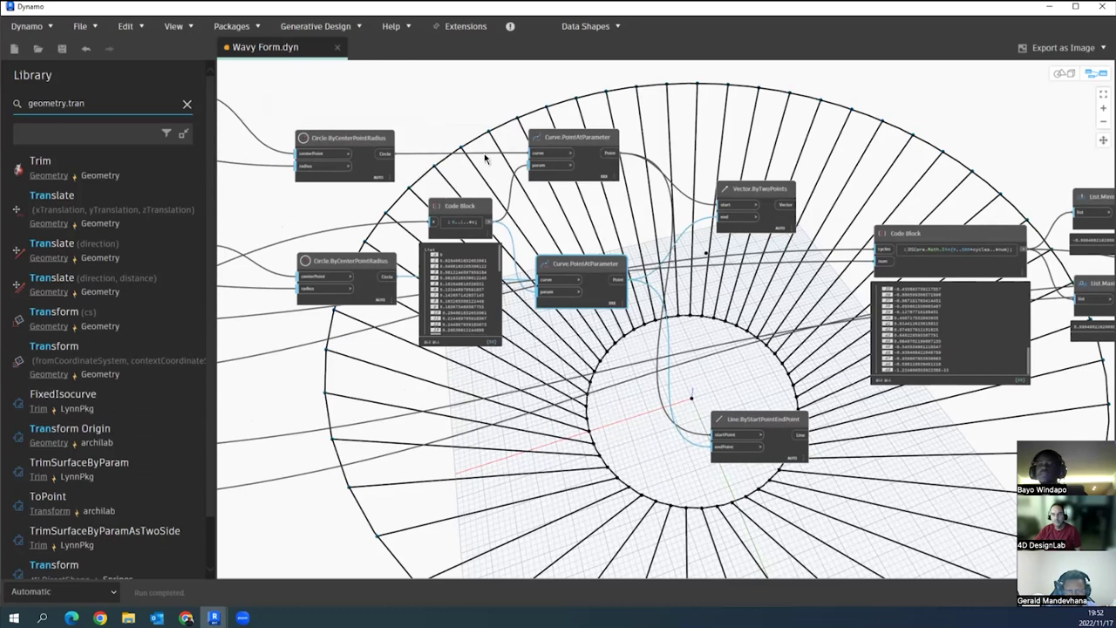
# - Group the two Point.ByCoordinates nodes and title the group "Points"
pyautogui.scroll(-5, 287, 183)
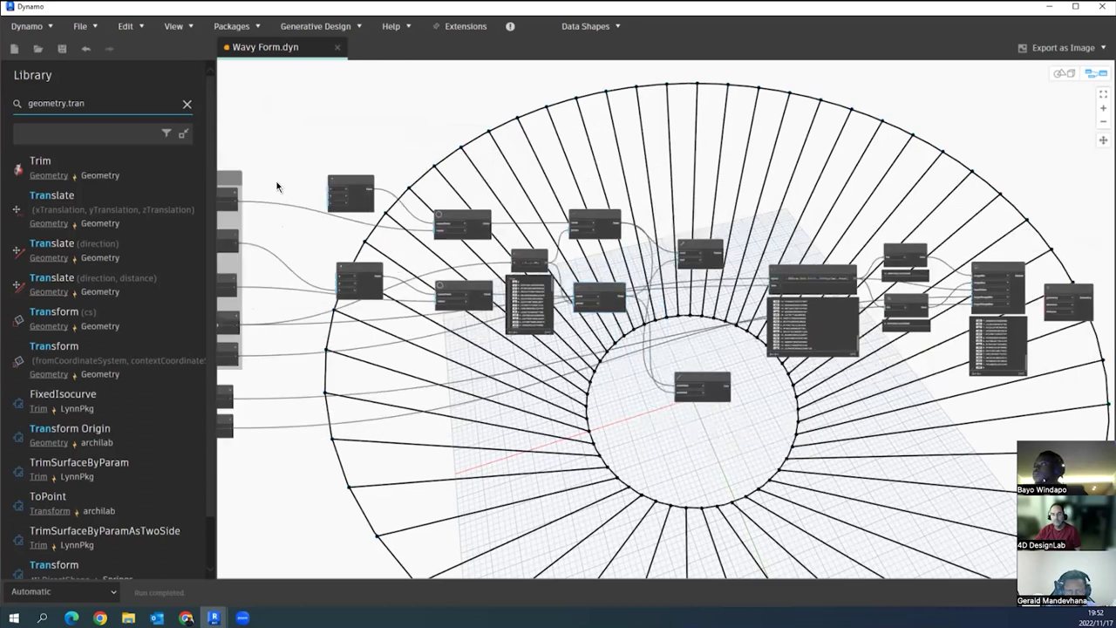
pyautogui.scroll(4, 288, 187)
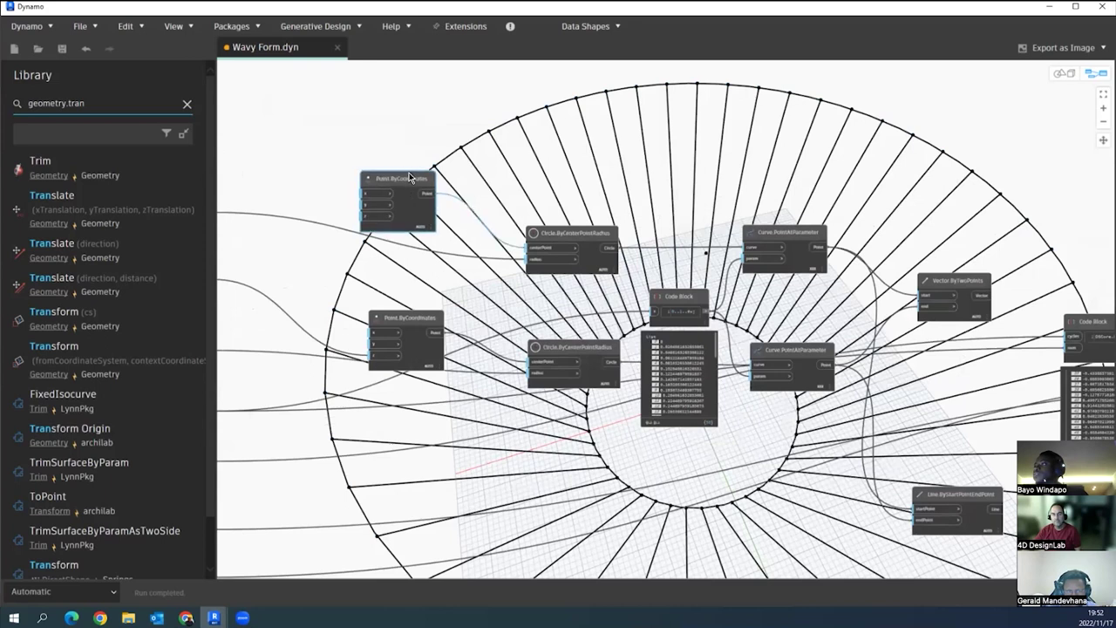
pyautogui.scroll(-2, 482, 125)
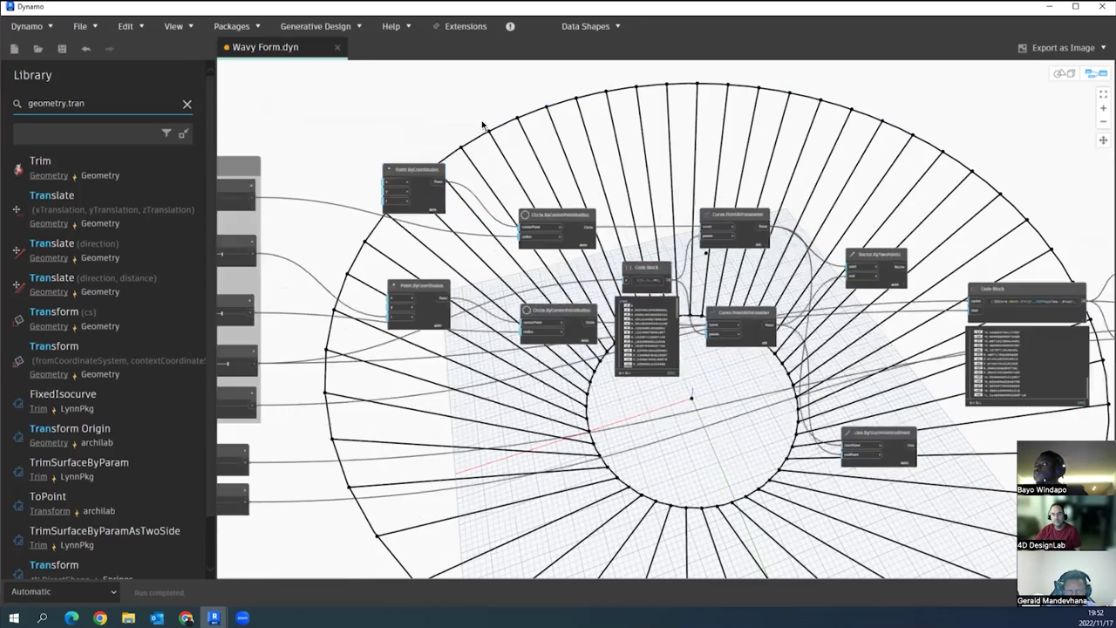
pyautogui.scroll(-3, 475, 127)
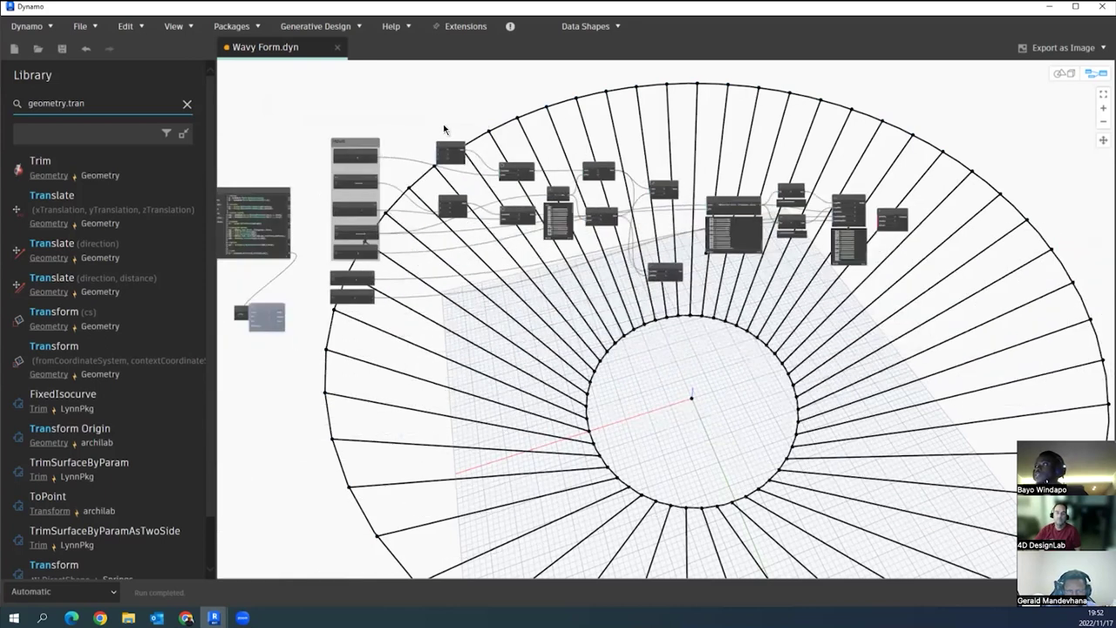
pyautogui.scroll(5, 445, 129)
pyautogui.moveTo(513, 114); pyautogui.dragTo(370, 428)
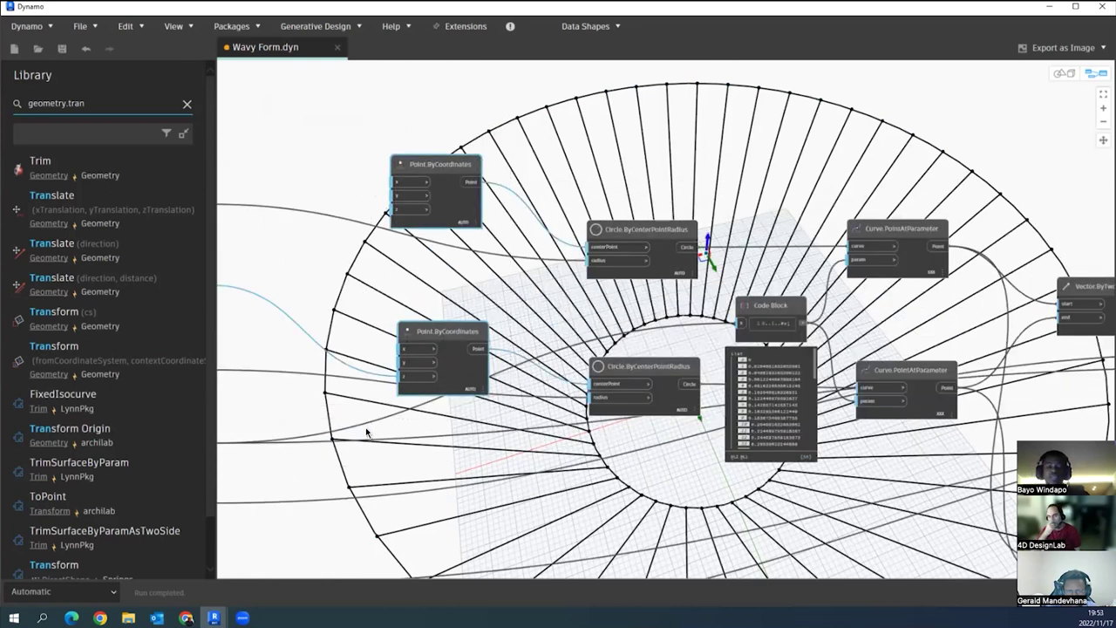
pyautogui.hotkey('ctrl', 'g')
pyautogui.doubleClick(415, 142)
pyautogui.press('BackSpace')
pyautogui.doubleClick(427, 111)
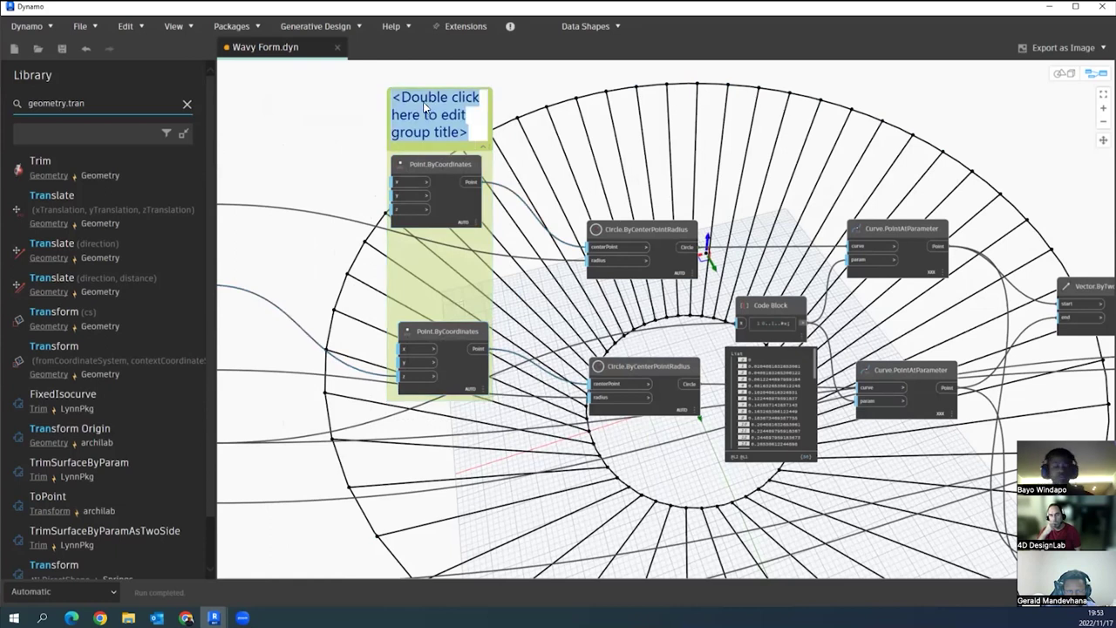
pyautogui.write('Points')
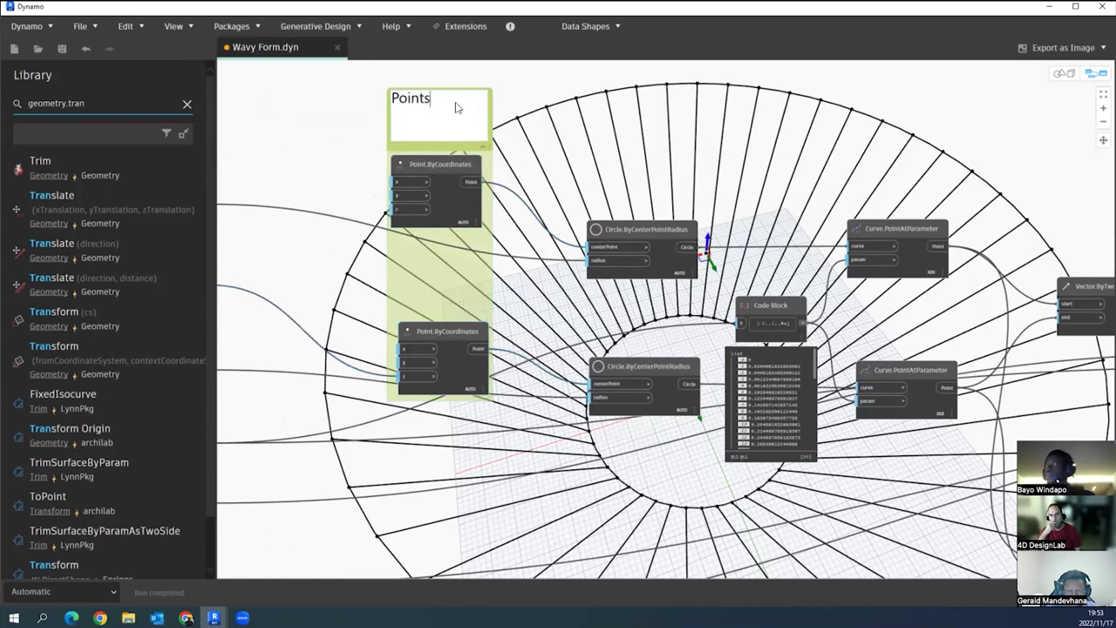
pyautogui.click(519, 128)
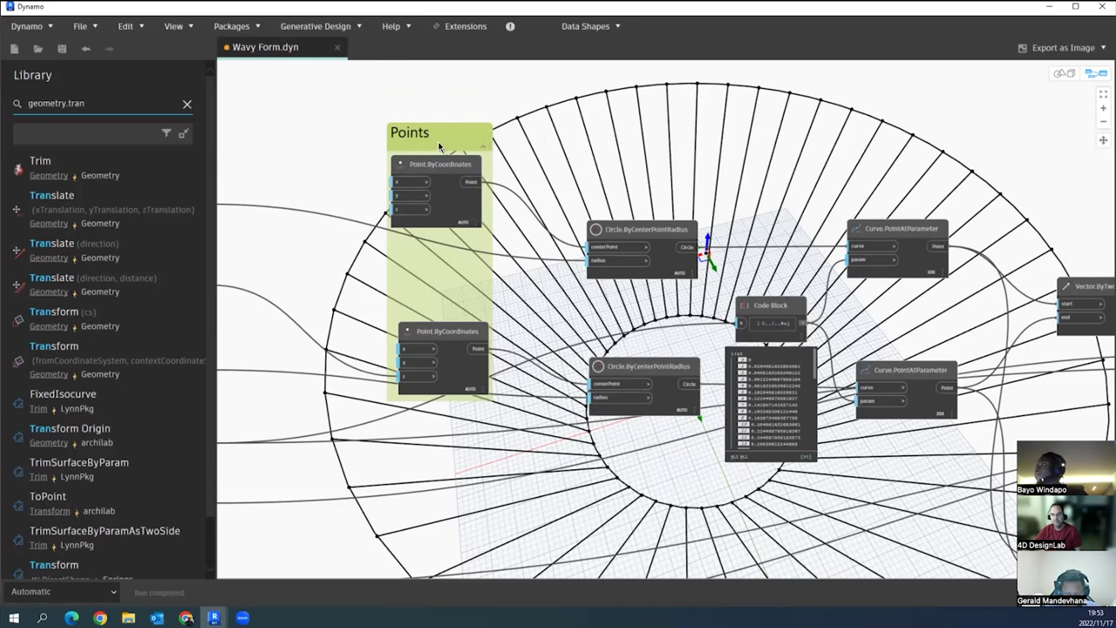
# - Connect the lower Curve.PointAtParameter node's points to the geometry input of Geometry.Translate at the far end of the graph
pyautogui.scroll(2, 443, 138)
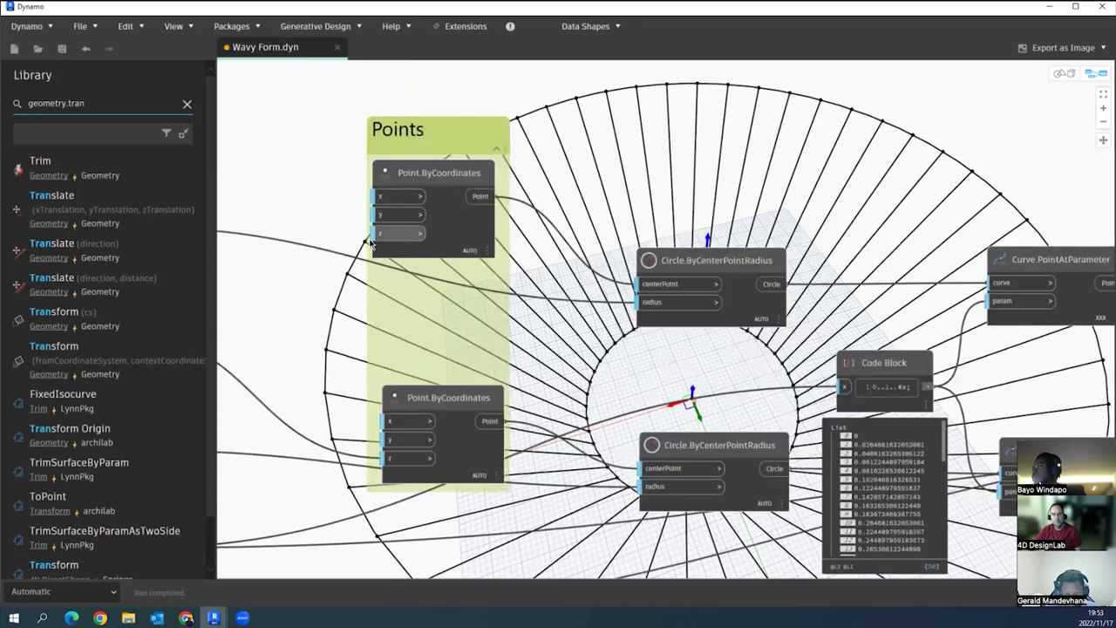
pyautogui.scroll(-3, 370, 244)
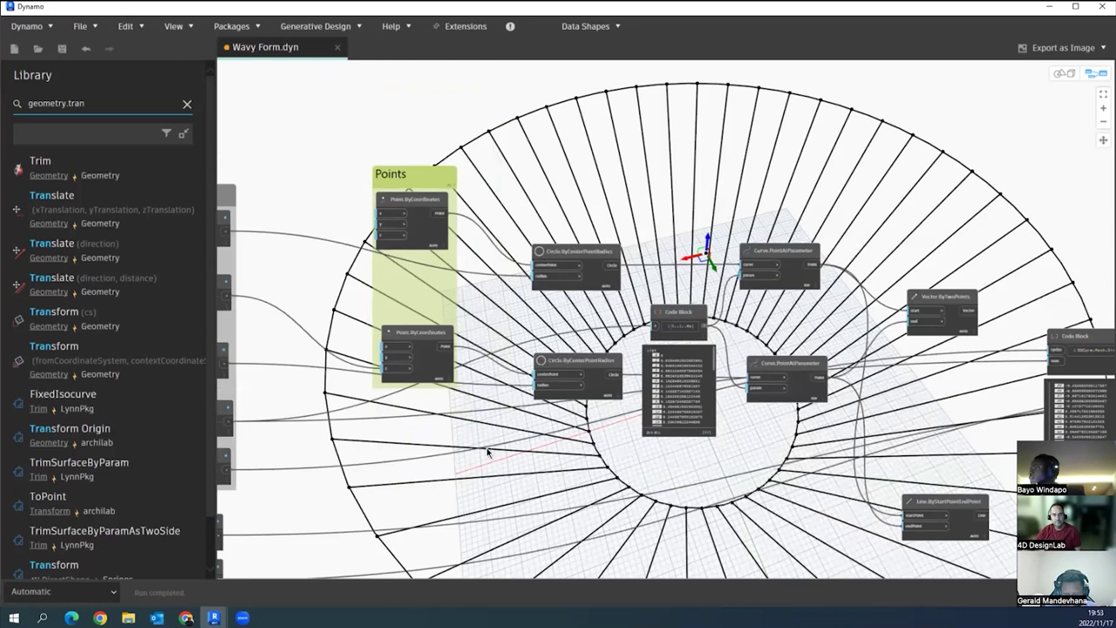
pyautogui.moveTo(317, 431); pyautogui.dragTo(288, 425, button='middle')
pyautogui.moveTo(702, 398); pyautogui.dragTo(658, 356, button='middle')
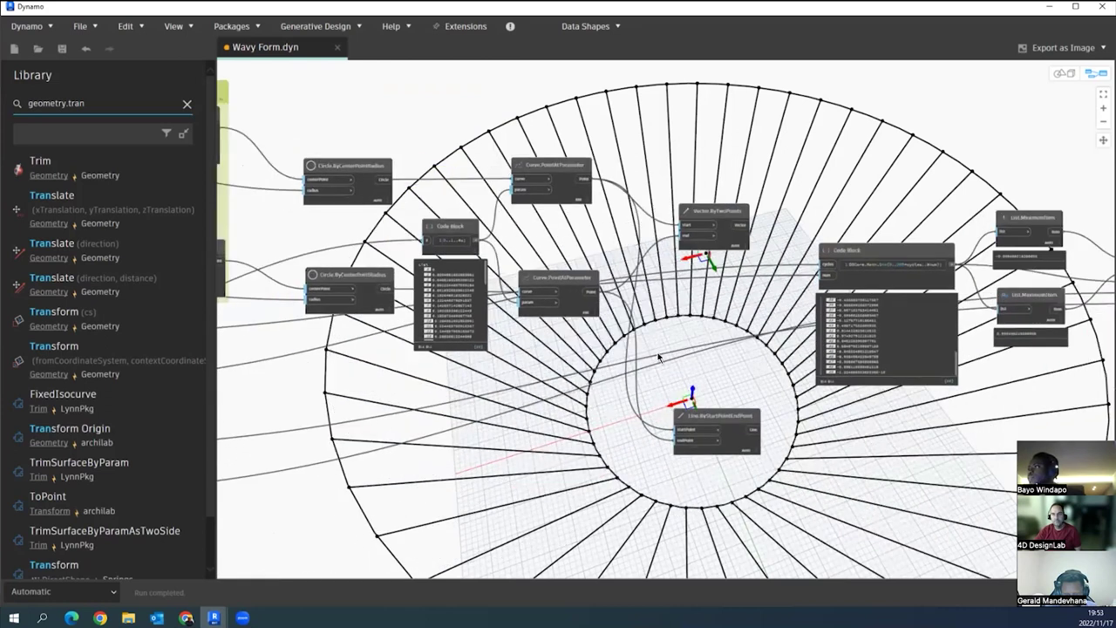
pyautogui.scroll(2, 372, 264)
pyautogui.click(642, 288)
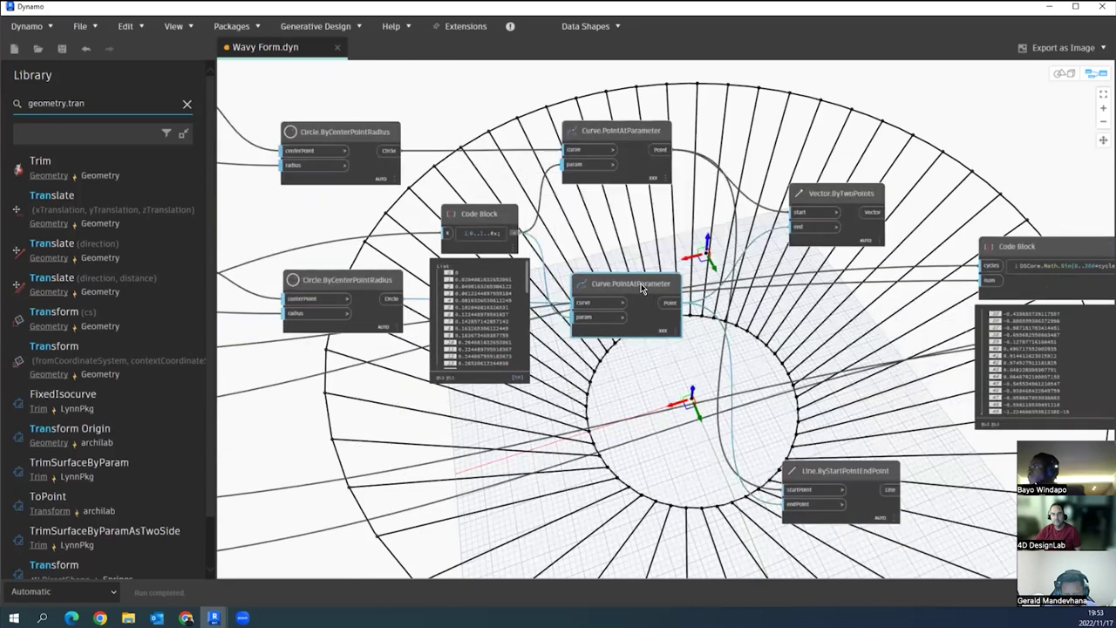
pyautogui.scroll(-3, 662, 375)
pyautogui.moveTo(454, 399); pyautogui.dragTo(575, 416, button='middle')
pyautogui.scroll(2, 598, 411)
pyautogui.moveTo(985, 357); pyautogui.dragTo(482, 363, button='middle')
pyautogui.click(691, 328)
pyautogui.moveTo(324, 462); pyautogui.dragTo(618, 469, button='middle')
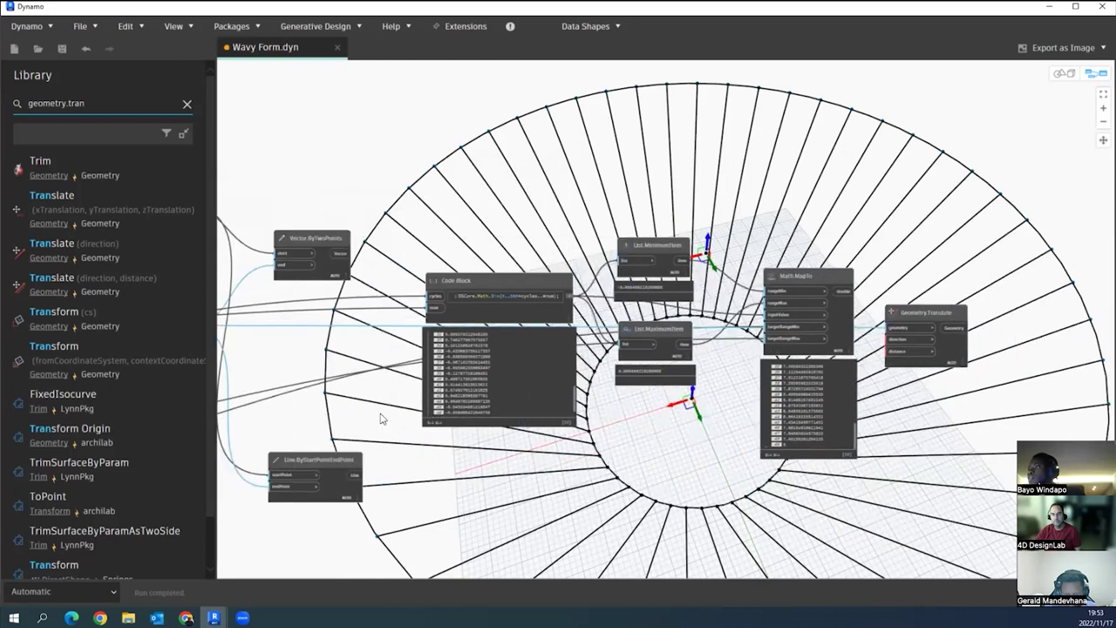
# - Raise the Vector.ByTwoPoints node slightly and connect its vector output to the direction input of Geometry.Translate
pyautogui.moveTo(429, 294); pyautogui.dragTo(453, 285, button='middle')
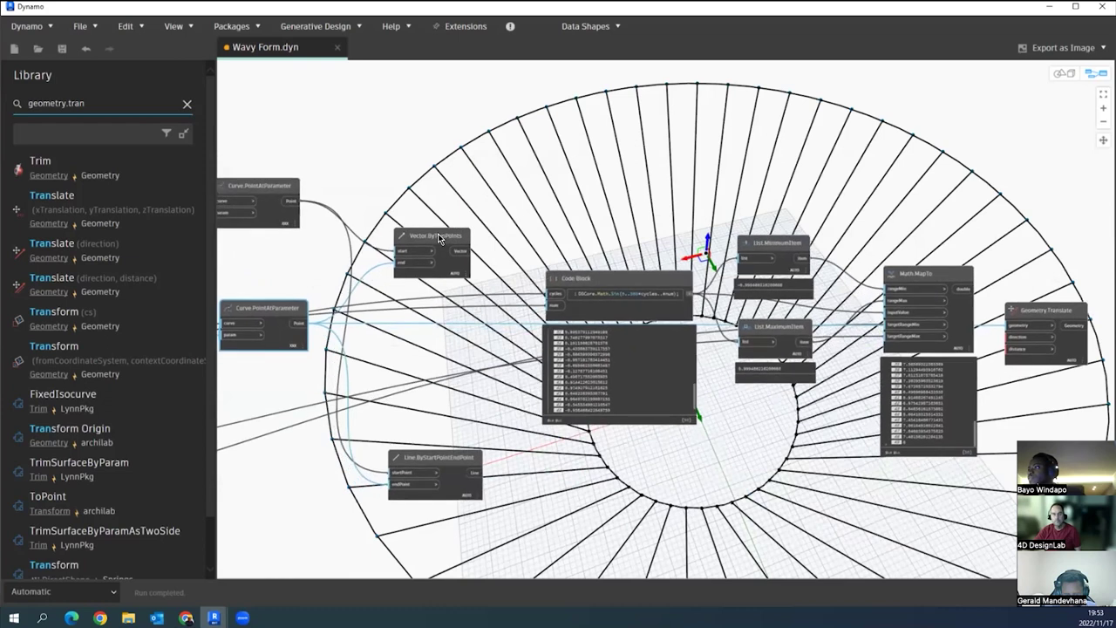
pyautogui.moveTo(439, 222); pyautogui.dragTo(439, 204)
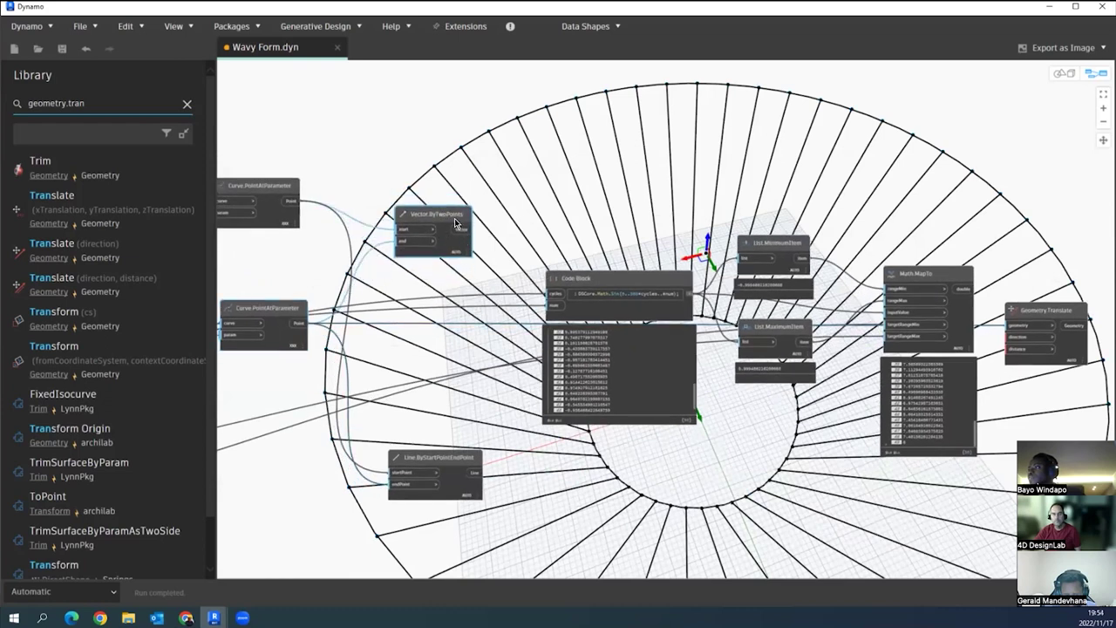
pyautogui.click(461, 228)
pyautogui.moveTo(577, 271); pyautogui.dragTo(263, 244, button='middle')
pyautogui.click(703, 310)
# - Shift Math.MapTo slightly away from Geometry.Translate and connect its remapped values to the distance input
pyautogui.scroll(2, 675, 307)
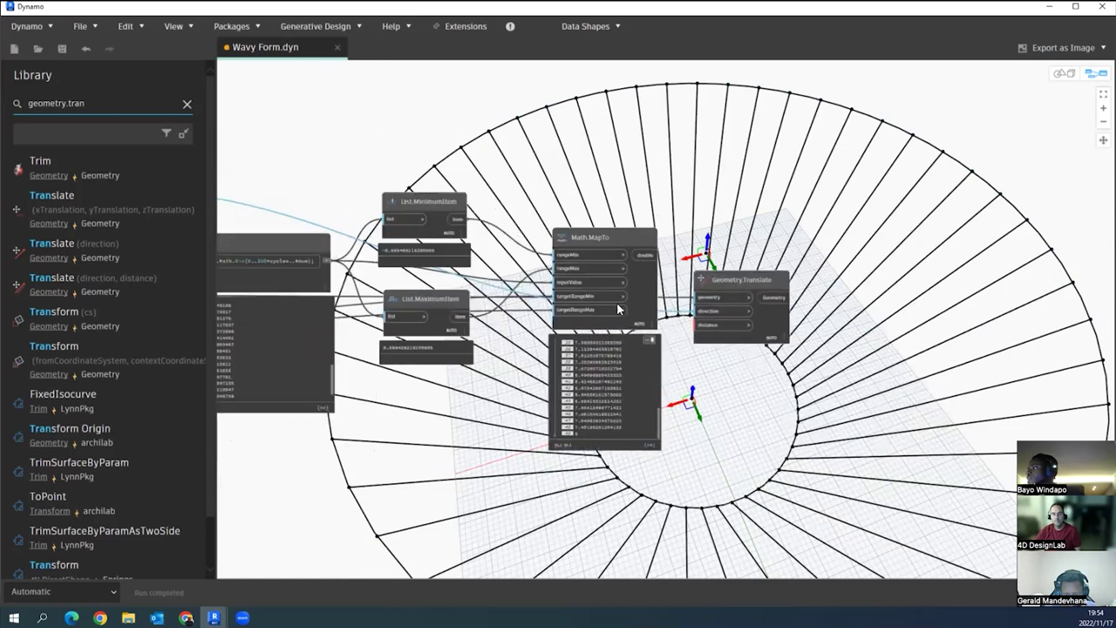
pyautogui.moveTo(591, 229); pyautogui.dragTo(576, 225)
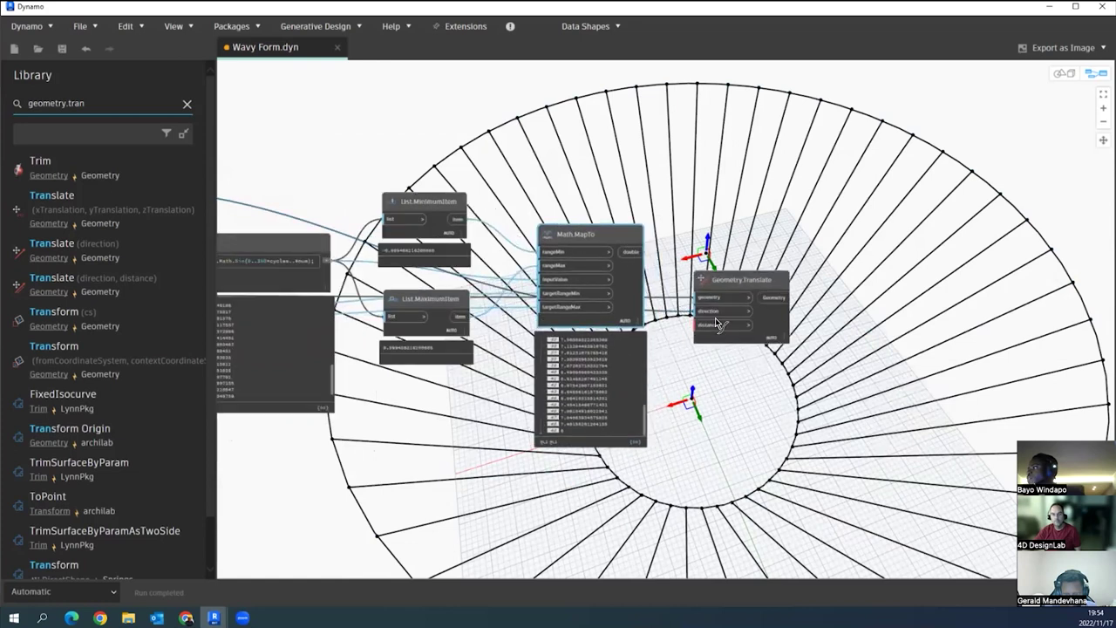
pyautogui.scroll(-2, 866, 265)
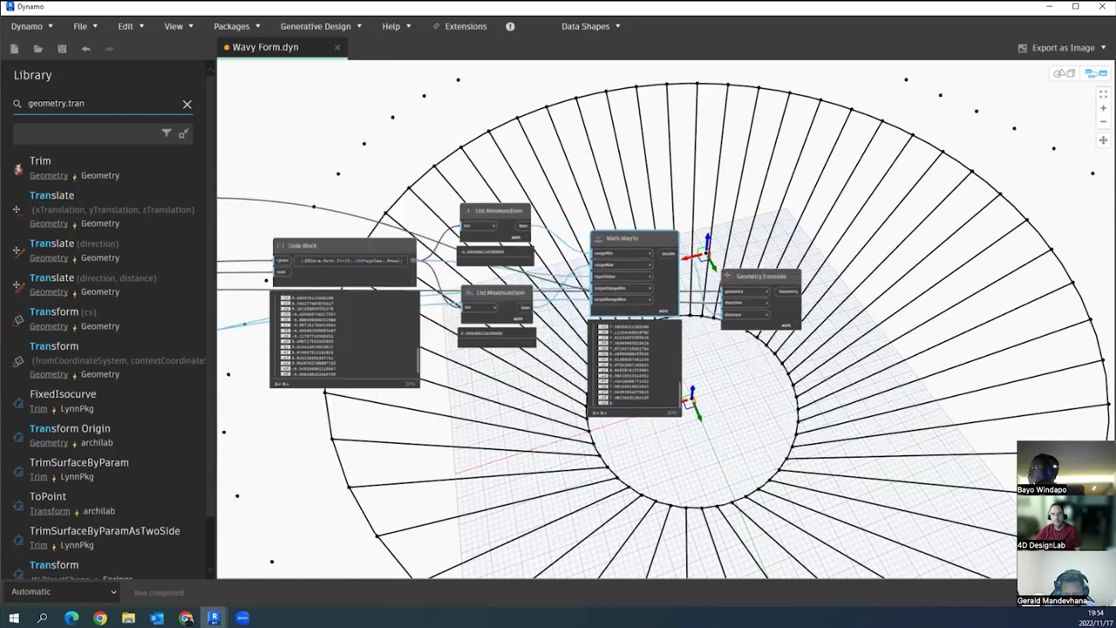
# - Examine the translated points around the upper circle in the 3D preview from a lower viewing angle
pyautogui.scroll(-3, 907, 246)
pyautogui.hotkey('ctrl', 'b')
pyautogui.scroll(-4, 776, 221)
pyautogui.moveTo(806, 318); pyautogui.dragTo(813, 279, button='right')
pyautogui.scroll(1, 813, 279)
pyautogui.scroll(3, 843, 262)
pyautogui.moveTo(570, 311); pyautogui.dragTo(563, 330, button='right')
pyautogui.hotkey('ctrl', 'b')
# - Set the Max Translation slider to 18 and check the wave of the translated points in the 3D preview
pyautogui.scroll(-2, 562, 319)
pyautogui.moveTo(655, 308); pyautogui.dragTo(822, 309, button='middle')
pyautogui.scroll(2, 354, 430)
pyautogui.moveTo(218, 433); pyautogui.dragTo(423, 406, button='middle')
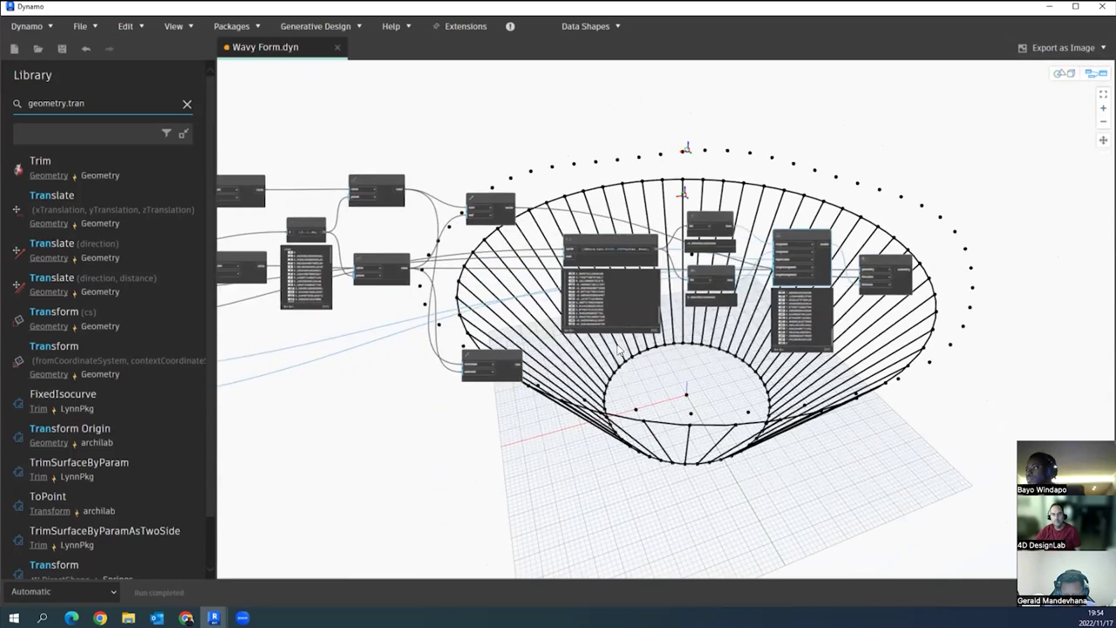
pyautogui.scroll(2, 610, 348)
pyautogui.scroll(2, 425, 377)
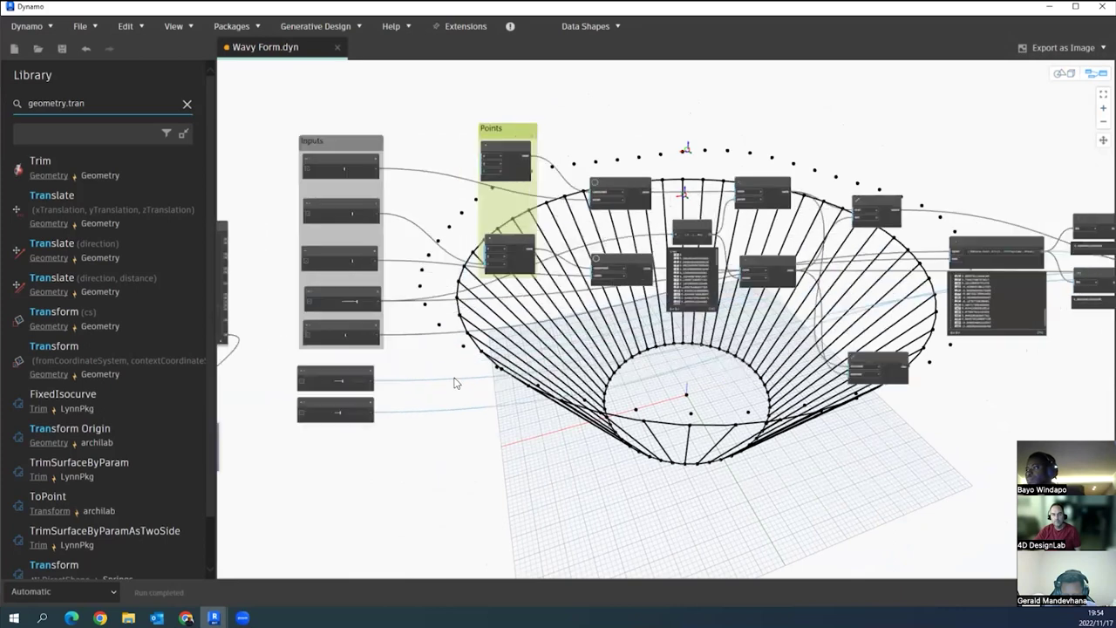
pyautogui.scroll(2, 485, 387)
pyautogui.scroll(2, 487, 384)
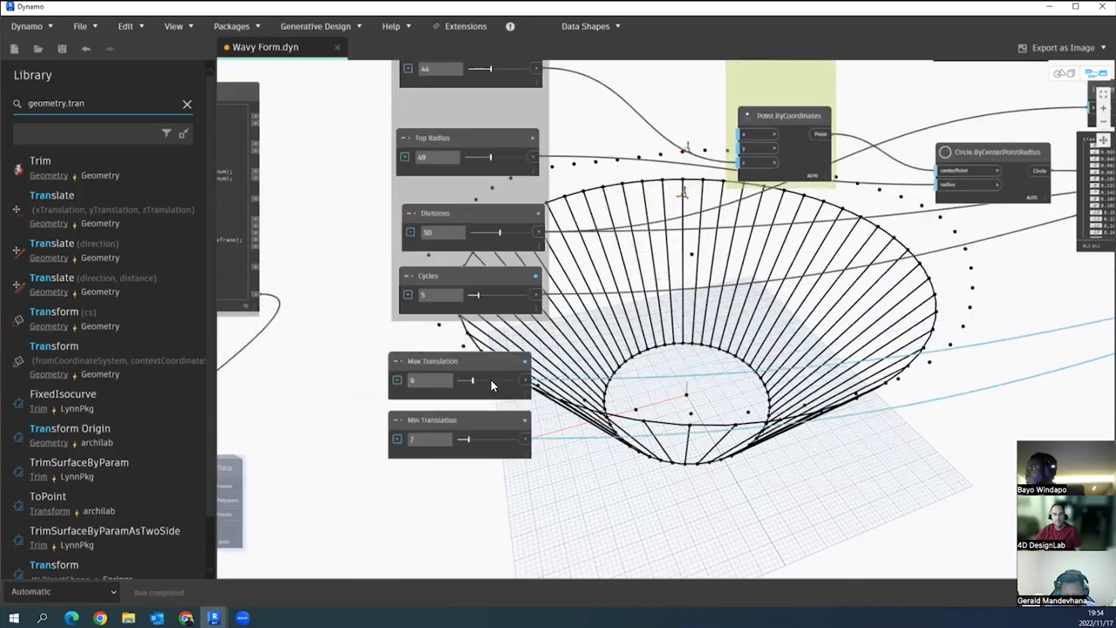
pyautogui.scroll(1, 492, 379)
pyautogui.moveTo(503, 376); pyautogui.dragTo(497, 378)
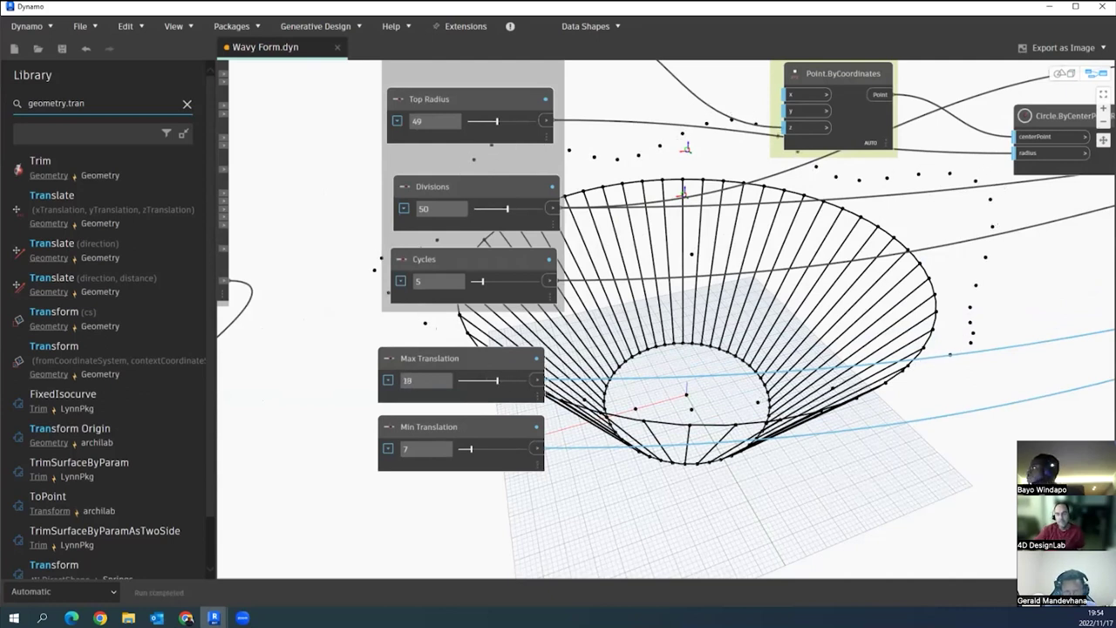
pyautogui.hotkey('ctrl', 'b')
pyautogui.scroll(-1, 637, 227)
pyautogui.moveTo(637, 227)
pyautogui.mouseDown(button='right')
pyautogui.moveTo(601, 194)
pyautogui.moveTo(533, 211)
pyautogui.moveTo(493, 262)
pyautogui.moveTo(536, 300)
pyautogui.moveTo(589, 252)
pyautogui.moveTo(632, 274)
pyautogui.moveTo(704, 217)
pyautogui.moveTo(628, 277)
pyautogui.moveTo(629, 296)
pyautogui.moveTo(662, 257)
pyautogui.moveTo(661, 274)
pyautogui.moveTo(642, 243)
pyautogui.moveTo(562, 243)
pyautogui.moveTo(636, 172)
pyautogui.mouseUp(button='right')
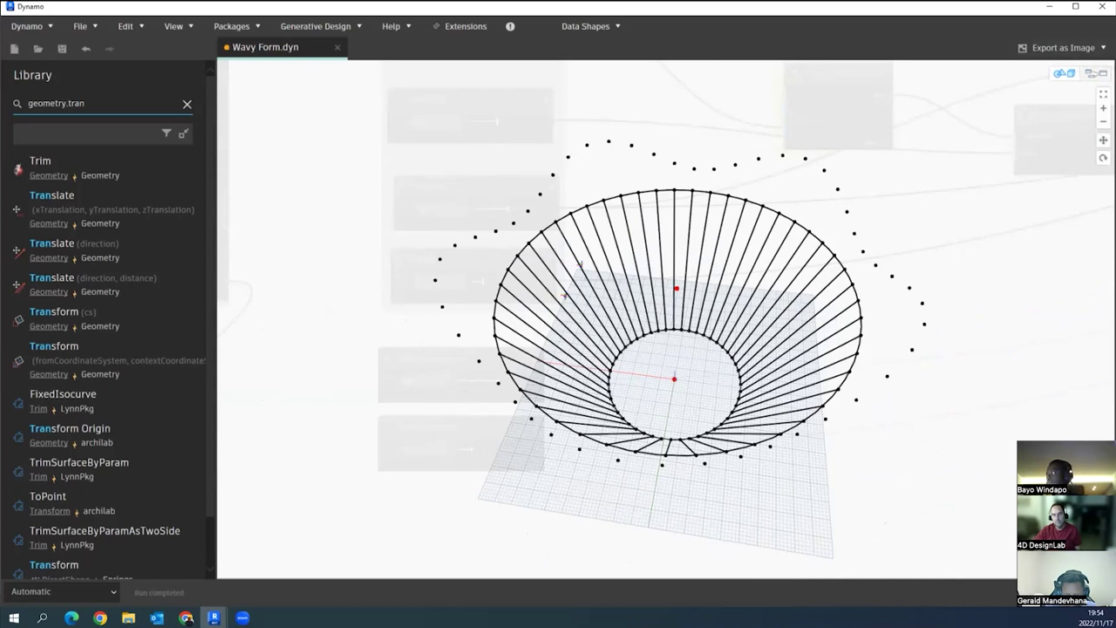
pyautogui.hotkey('ctrl', 'b')
# - Search the library for "nurbscurve", add the NurbsCurve.ByControlPoints node with only a points input, and place it past Geometry.Translate
pyautogui.scroll(-5, 488, 366)
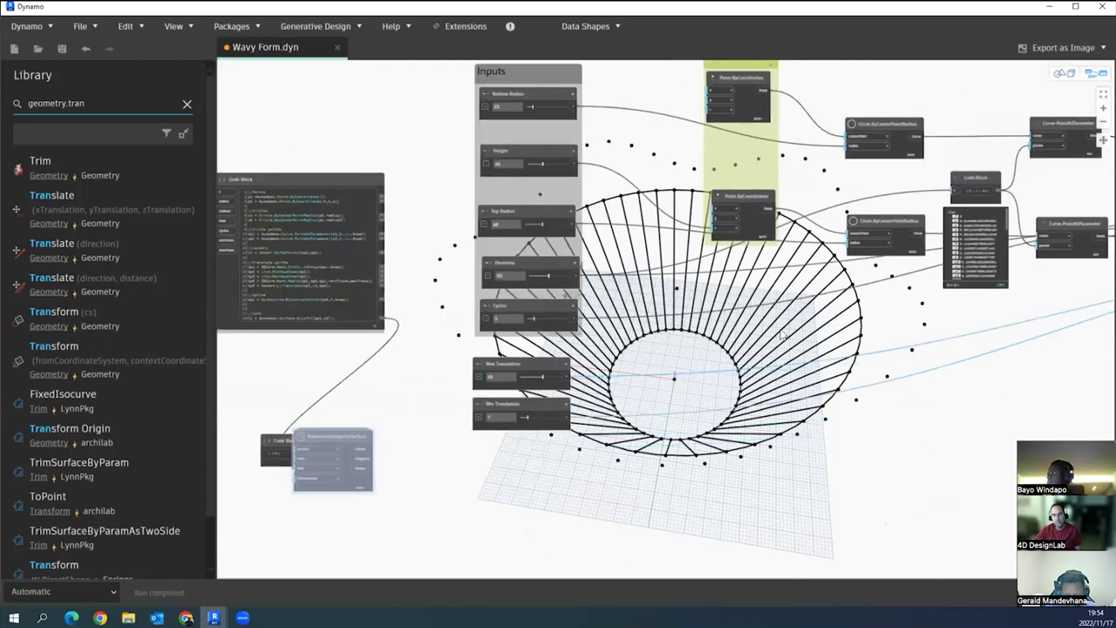
pyautogui.moveTo(673, 374); pyautogui.dragTo(498, 378, button='middle')
pyautogui.moveTo(767, 313); pyautogui.dragTo(574, 284, button='middle')
pyautogui.moveTo(861, 287); pyautogui.dragTo(629, 296, button='middle')
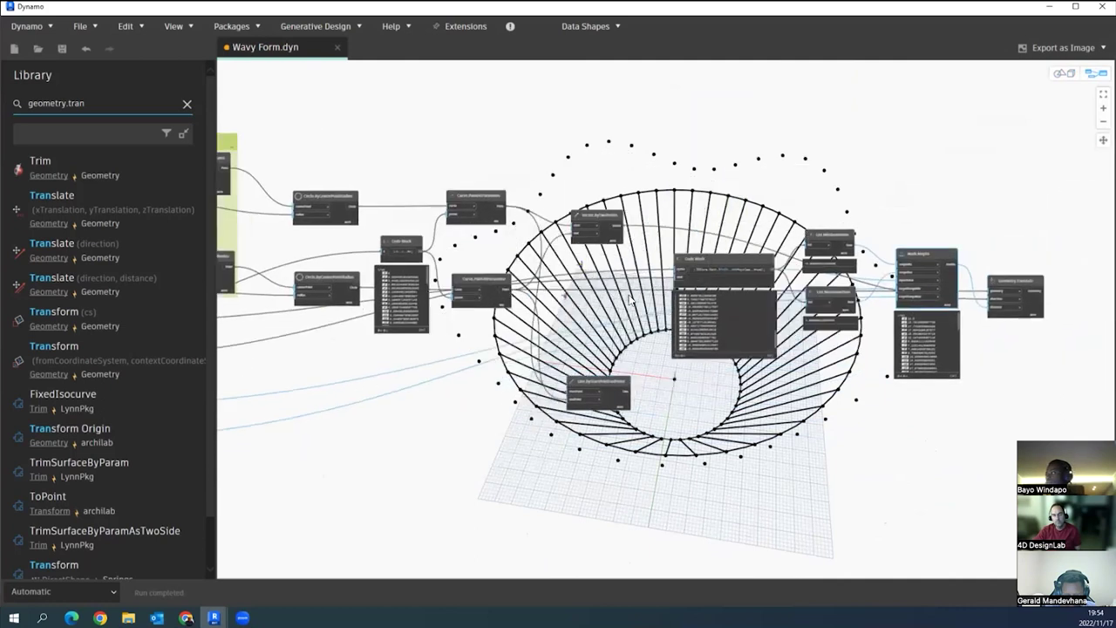
pyautogui.moveTo(879, 277); pyautogui.dragTo(846, 272, button='middle')
pyautogui.scroll(5, 879, 273)
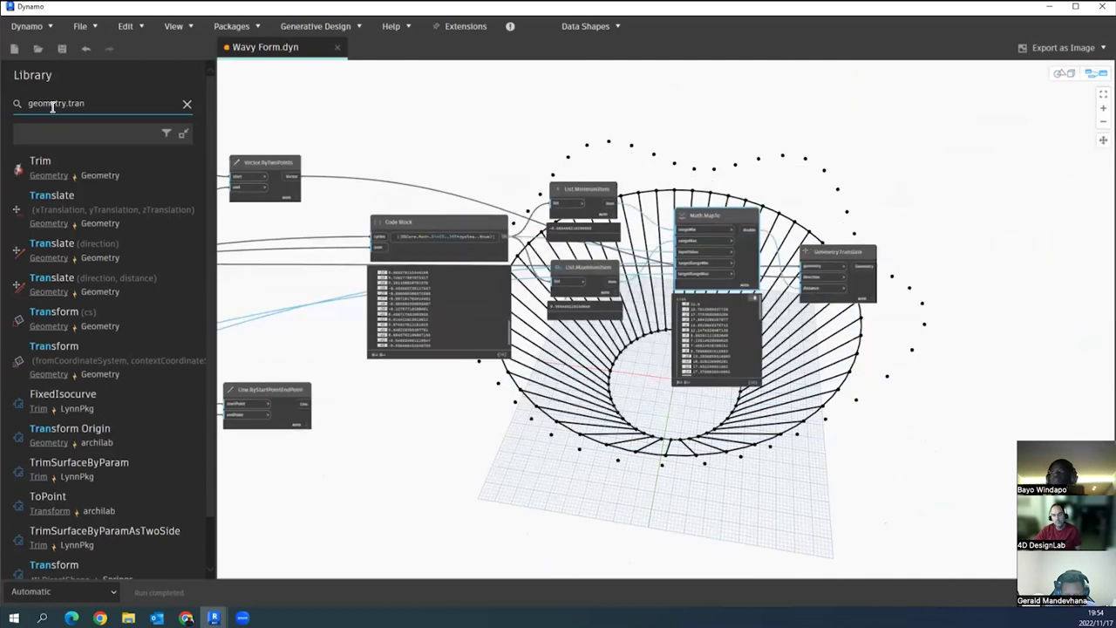
pyautogui.tripleClick(76, 103)
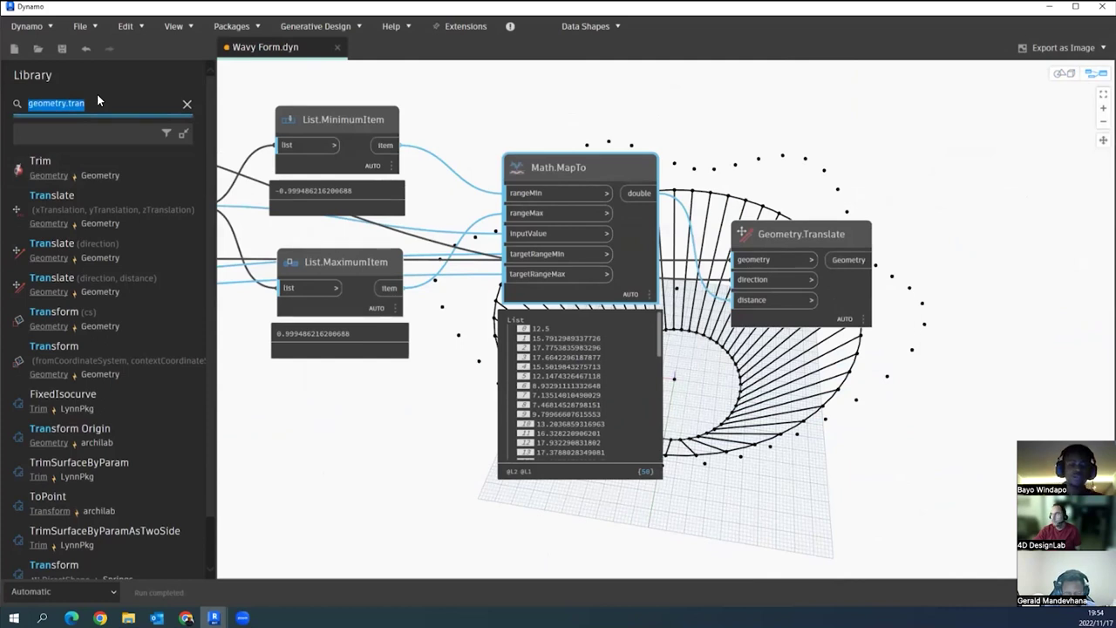
pyautogui.write('nurbscurve')
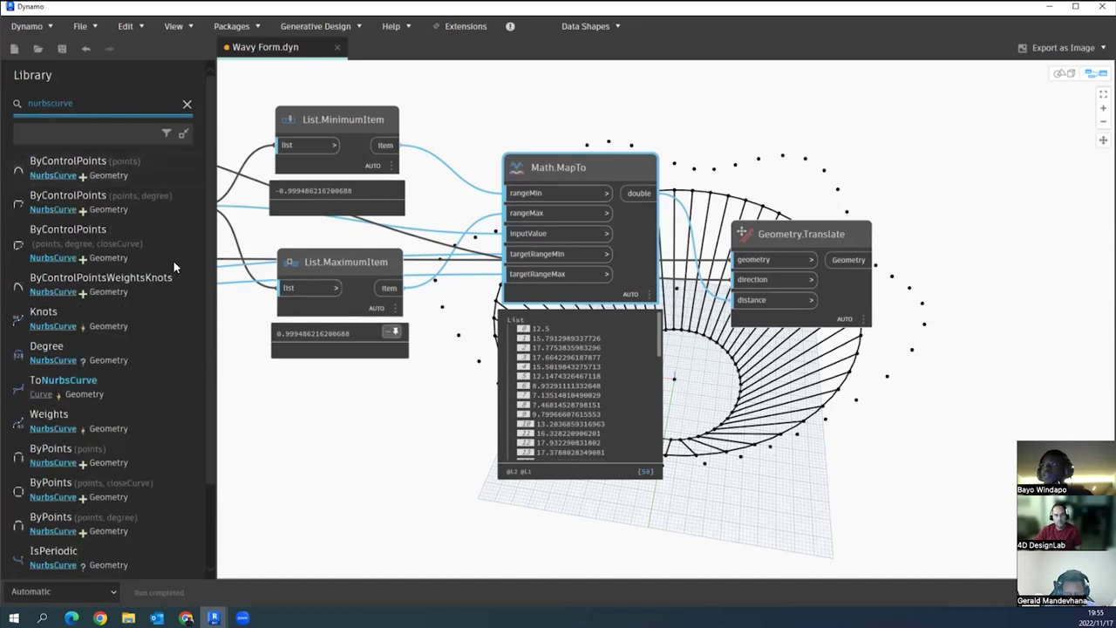
pyautogui.moveTo(172, 171)
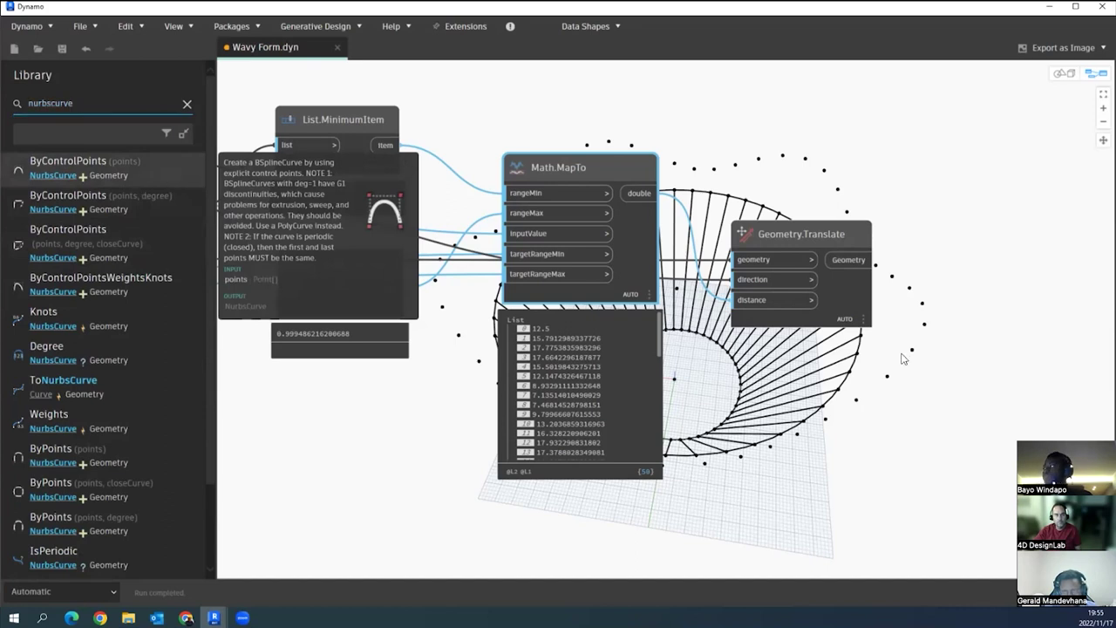
pyautogui.click(148, 176)
pyautogui.moveTo(515, 320); pyautogui.dragTo(777, 278)
pyautogui.moveTo(672, 395); pyautogui.dragTo(558, 399, button='middle')
pyautogui.moveTo(641, 272); pyautogui.dragTo(692, 253)
# - Add the NurbsCurve.ByControlPoints variant with points, degree and closeCurve inputs, and arrange it below the points-only node
pyautogui.moveTo(139, 185)
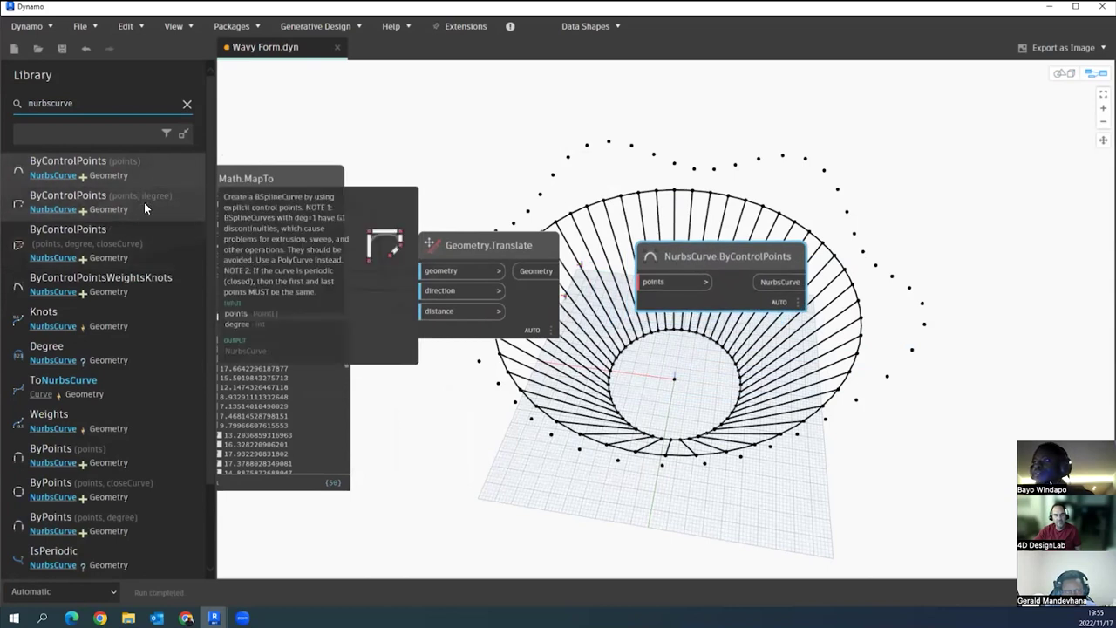
pyautogui.moveTo(123, 244)
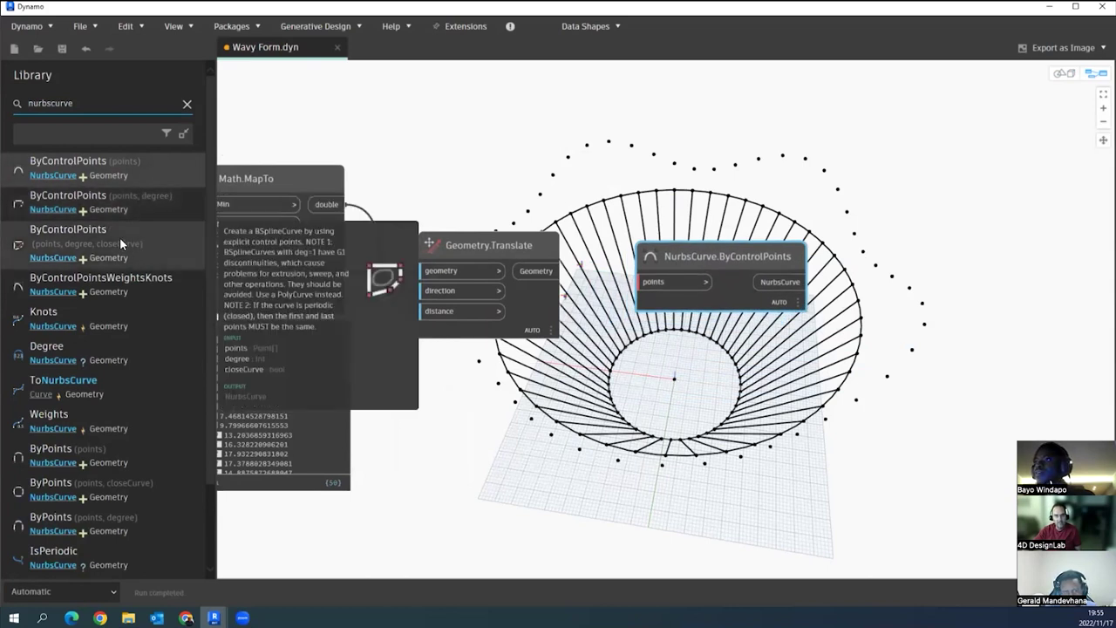
pyautogui.click(120, 237)
pyautogui.moveTo(686, 343); pyautogui.dragTo(680, 352)
pyautogui.moveTo(658, 249); pyautogui.dragTo(636, 109)
pyautogui.moveTo(681, 350); pyautogui.dragTo(685, 350)
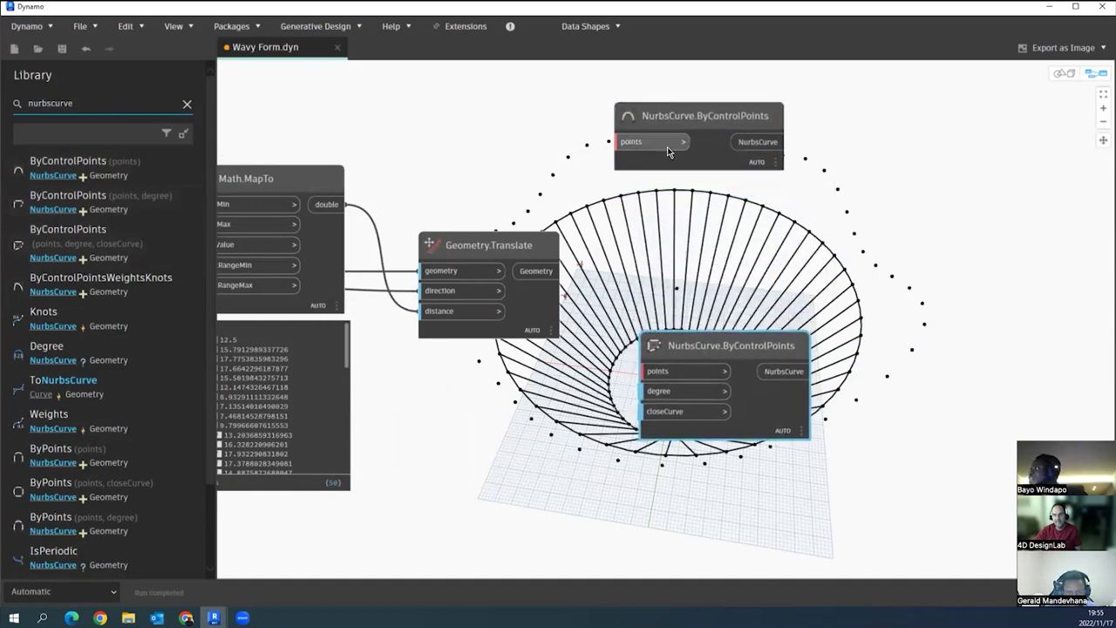
# - Connect the Geometry.Translate output to the points input of the points-only NurbsCurve.ByControlPoints node
pyautogui.moveTo(541, 274); pyautogui.dragTo(621, 141)
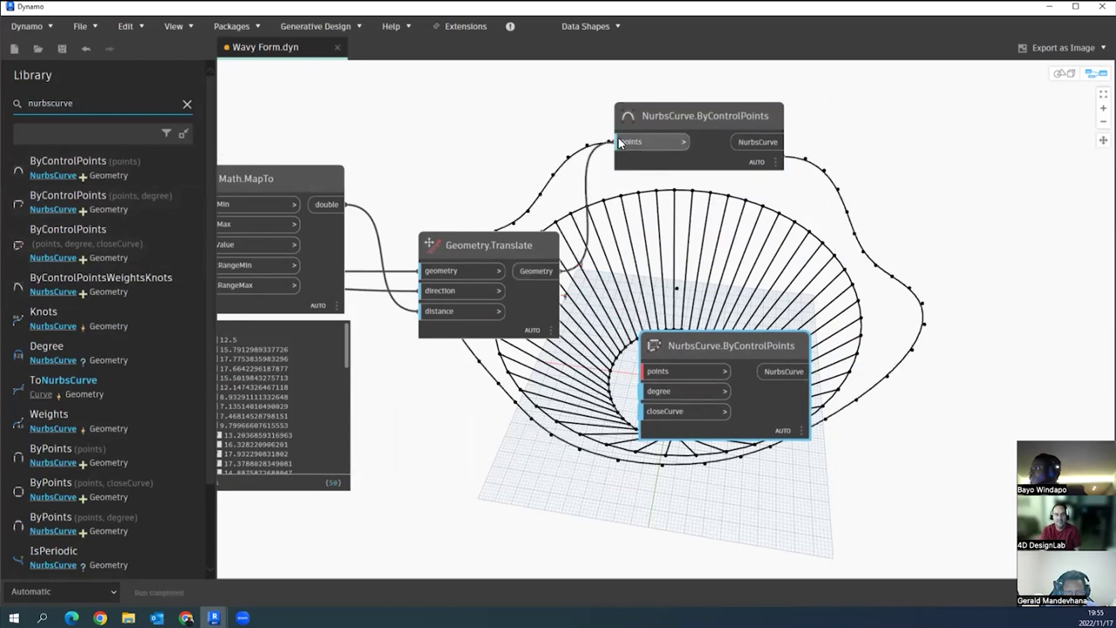
pyautogui.moveTo(696, 410)
pyautogui.mouseDown(button='middle')
pyautogui.moveTo(661, 453)
pyautogui.moveTo(641, 348)
pyautogui.moveTo(655, 311)
pyautogui.mouseUp(button='middle')
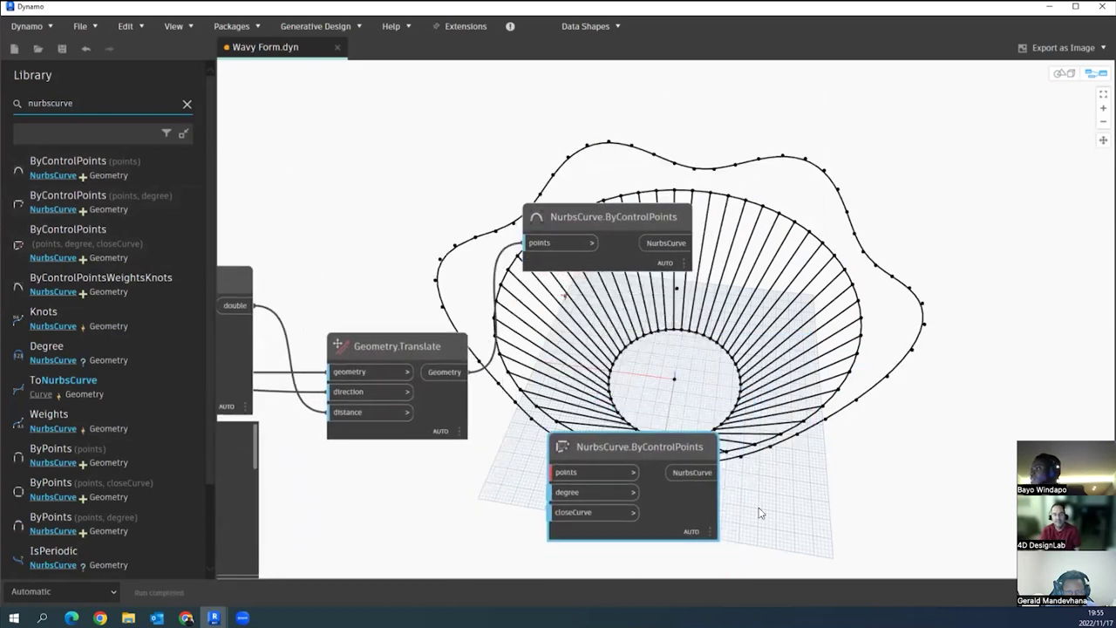
pyautogui.moveTo(609, 473)
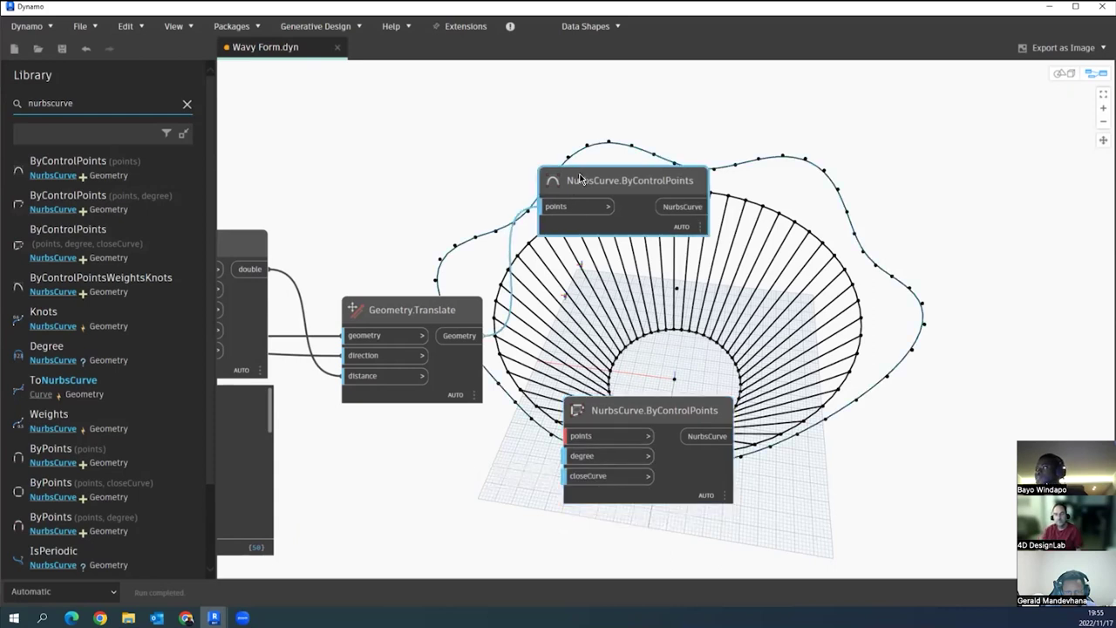
pyautogui.moveTo(582, 457)
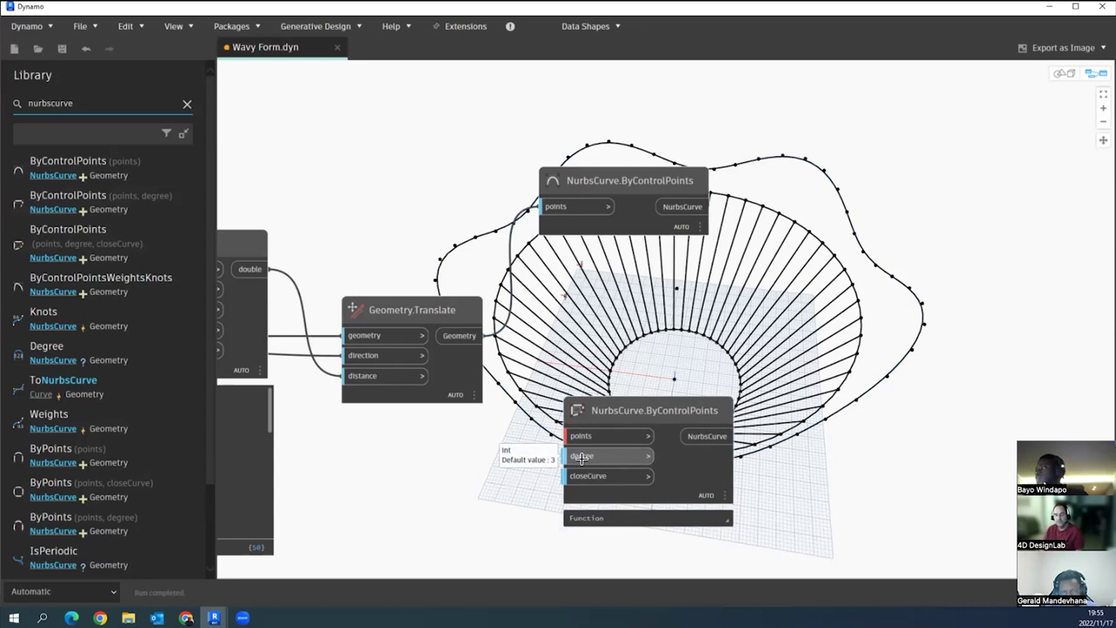
pyautogui.click(616, 410)
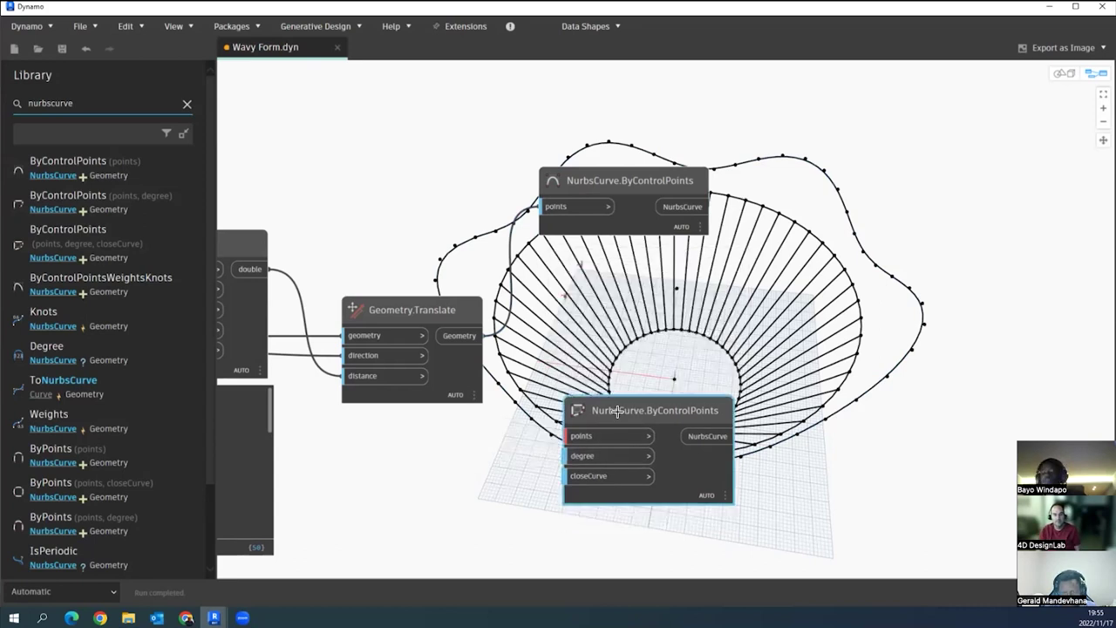
pyautogui.press('Delete')
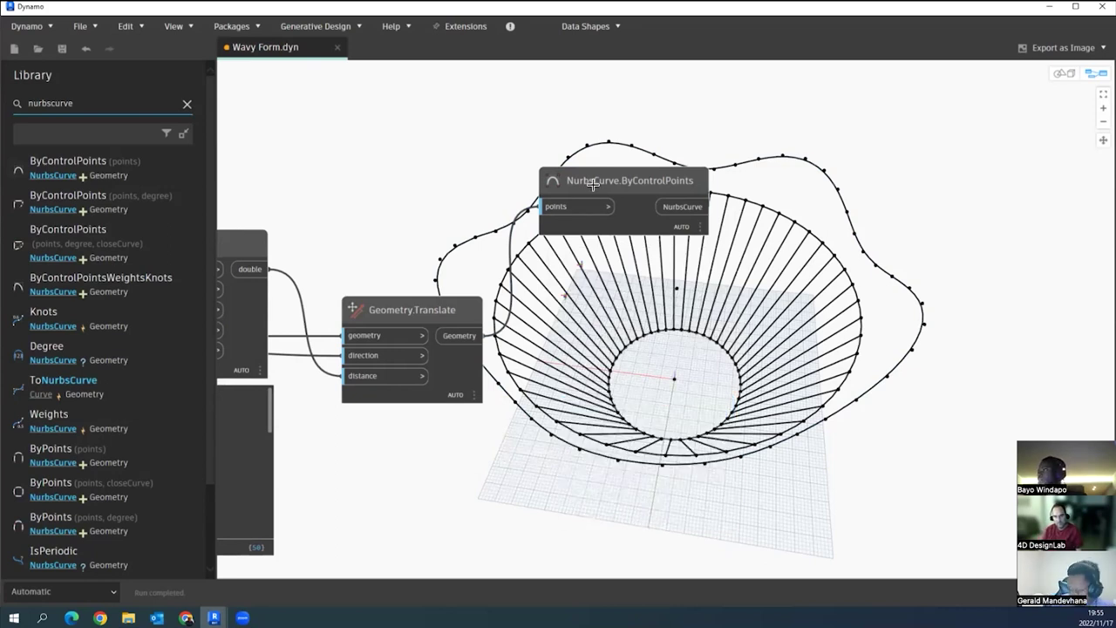
pyautogui.moveTo(593, 183); pyautogui.dragTo(622, 315)
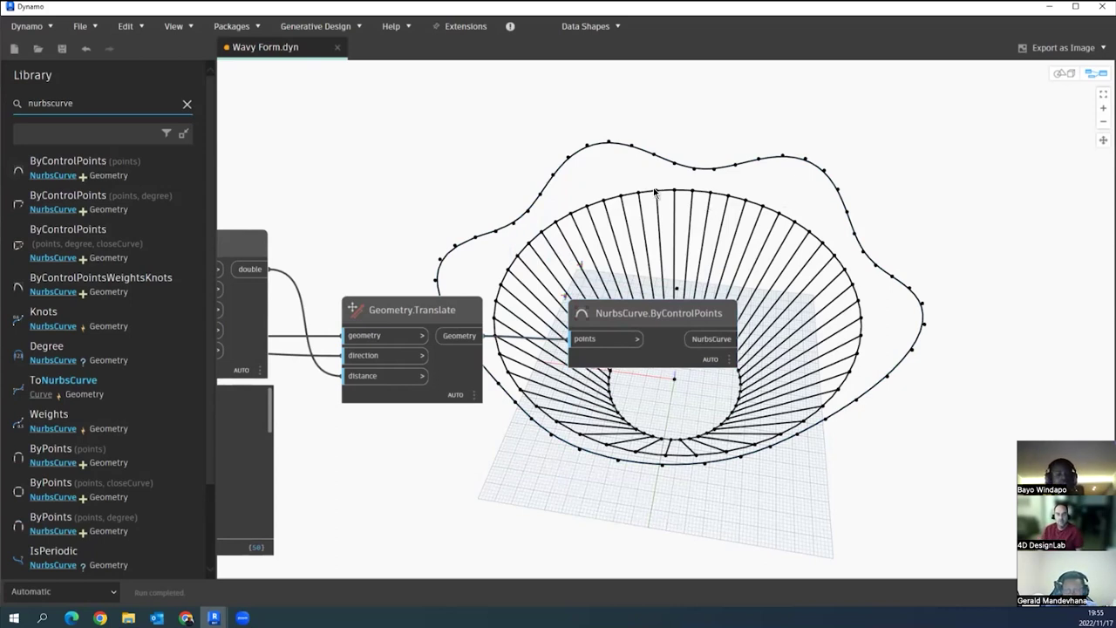
pyautogui.moveTo(708, 242); pyautogui.dragTo(695, 242, button='middle')
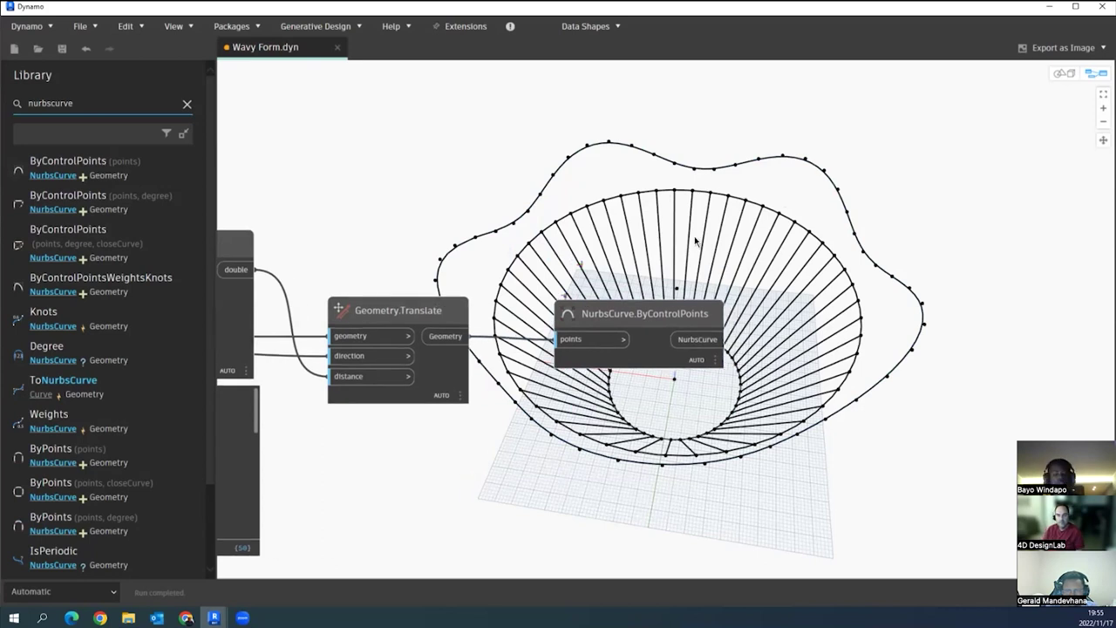
pyautogui.hotkey('ctrl', 'z')
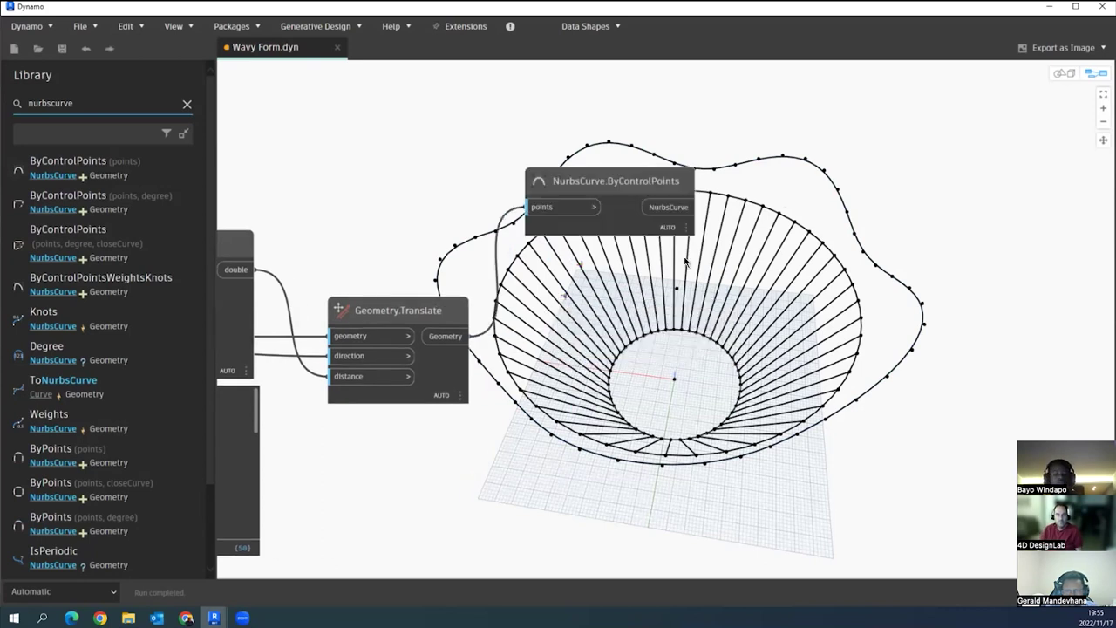
pyautogui.hotkey('ctrl', 'z')
# - Connect the Geometry.Translate output to points on the three-input NurbsCurve.ByControlPoints node, and feed its degree input from a new Code Block containing 1;
pyautogui.click(445, 340)
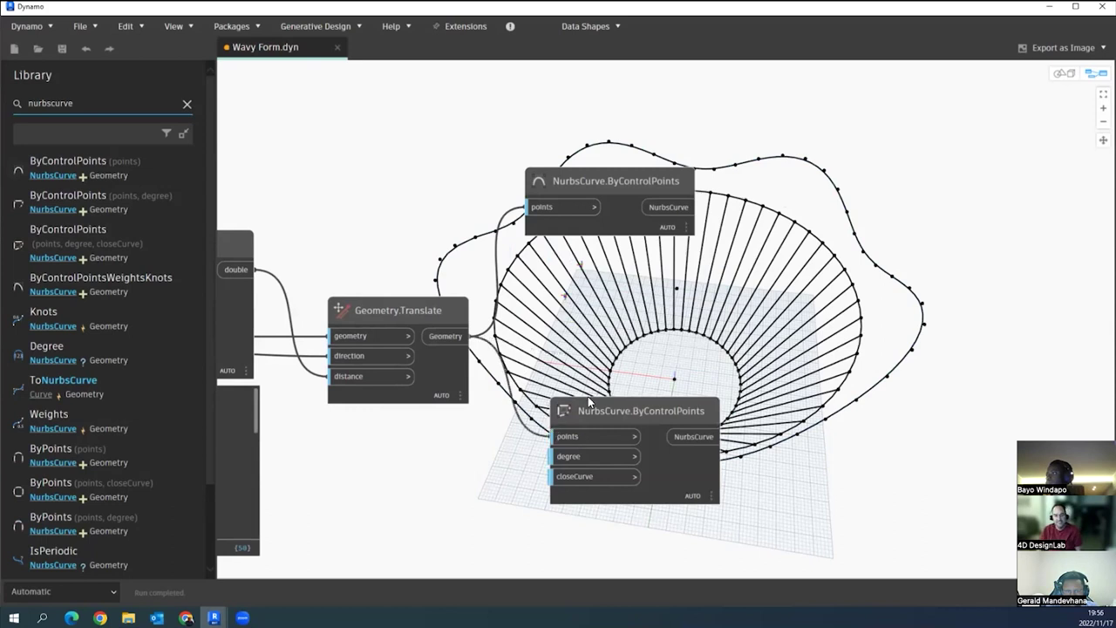
pyautogui.moveTo(591, 420); pyautogui.dragTo(639, 425)
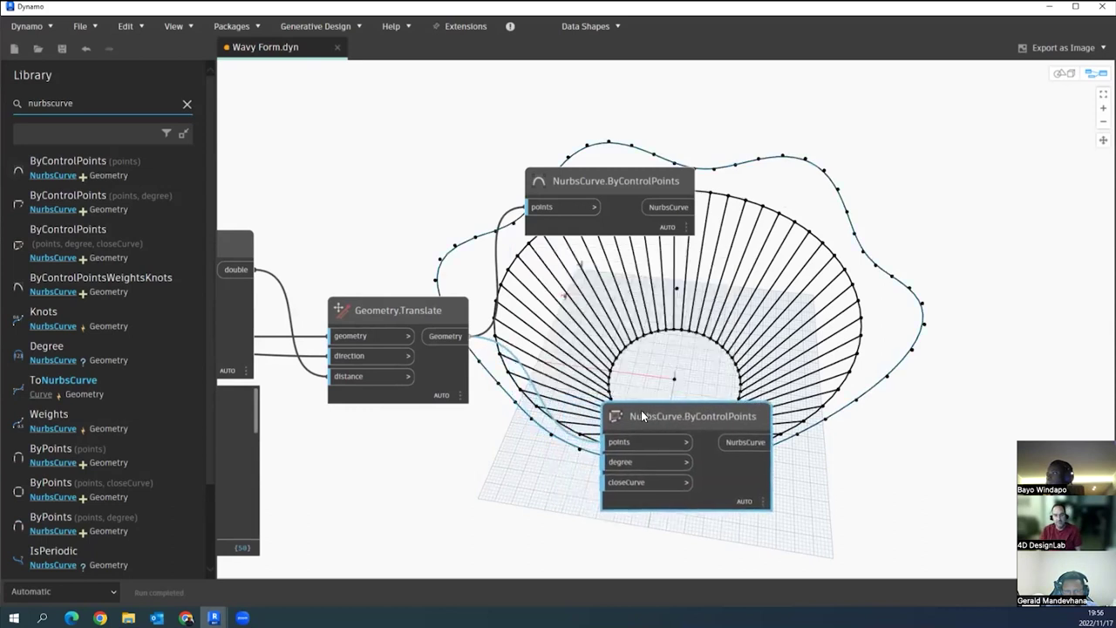
pyautogui.scroll(2, 536, 512)
pyautogui.doubleClick(520, 501)
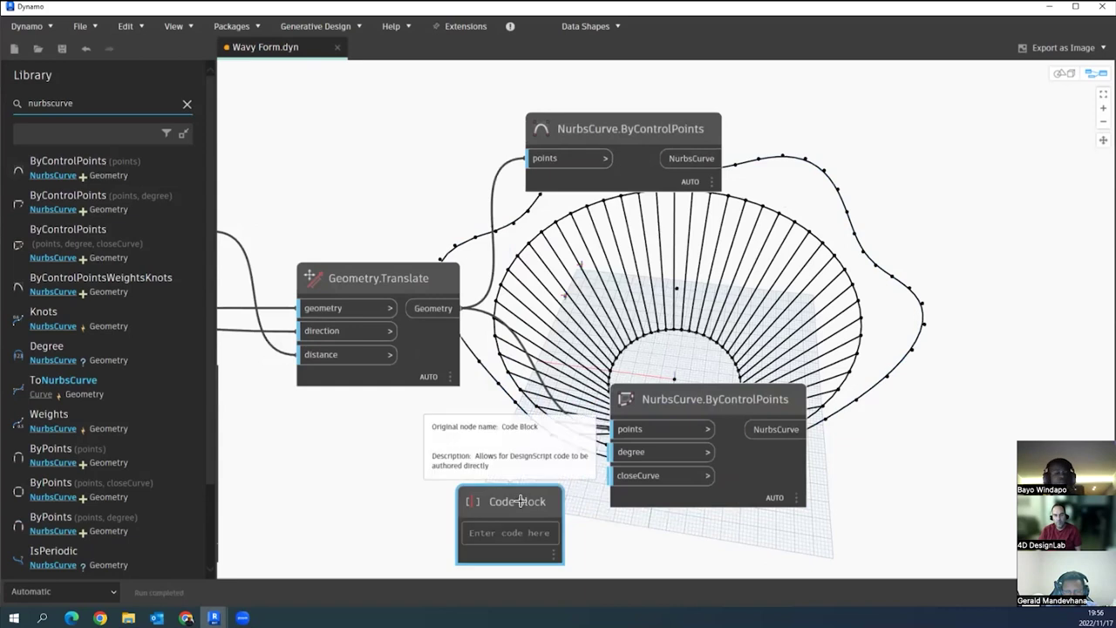
pyautogui.write('1;')
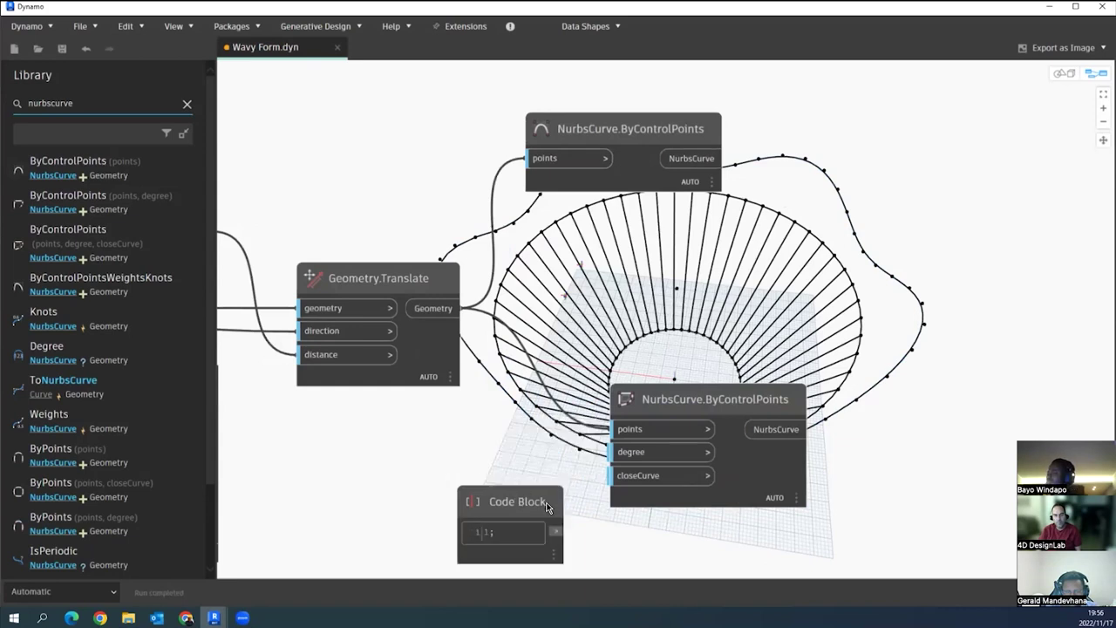
pyautogui.moveTo(555, 531); pyautogui.dragTo(613, 452)
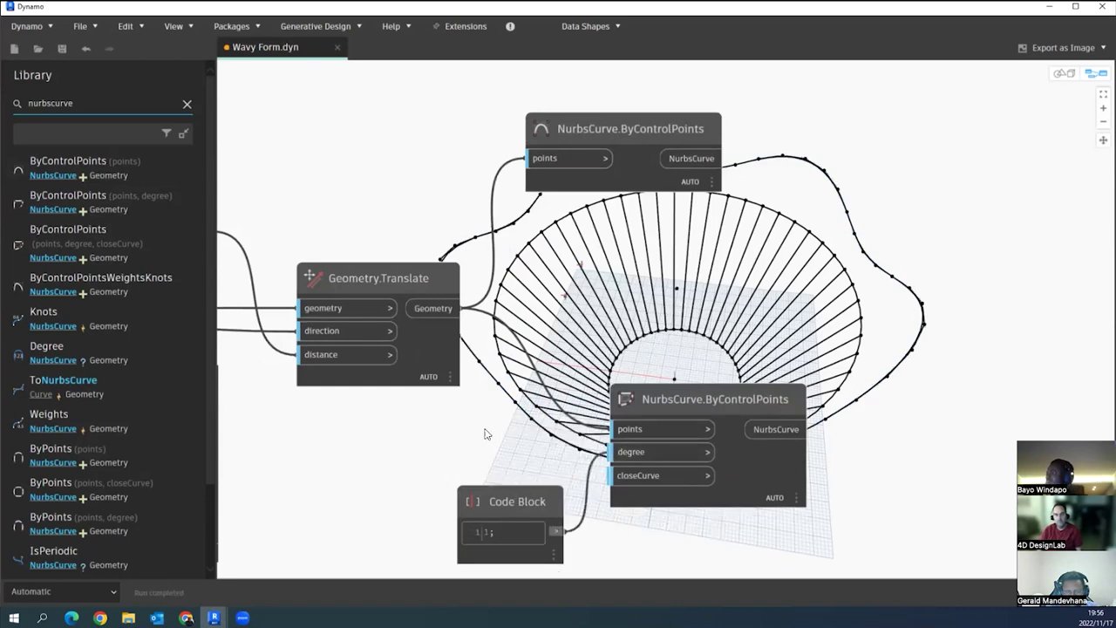
# - Turn off the preview of the points-only NurbsCurve.ByControlPoints node and examine the degree 1 curve up close in the 3D preview
pyautogui.rightClick(656, 118)
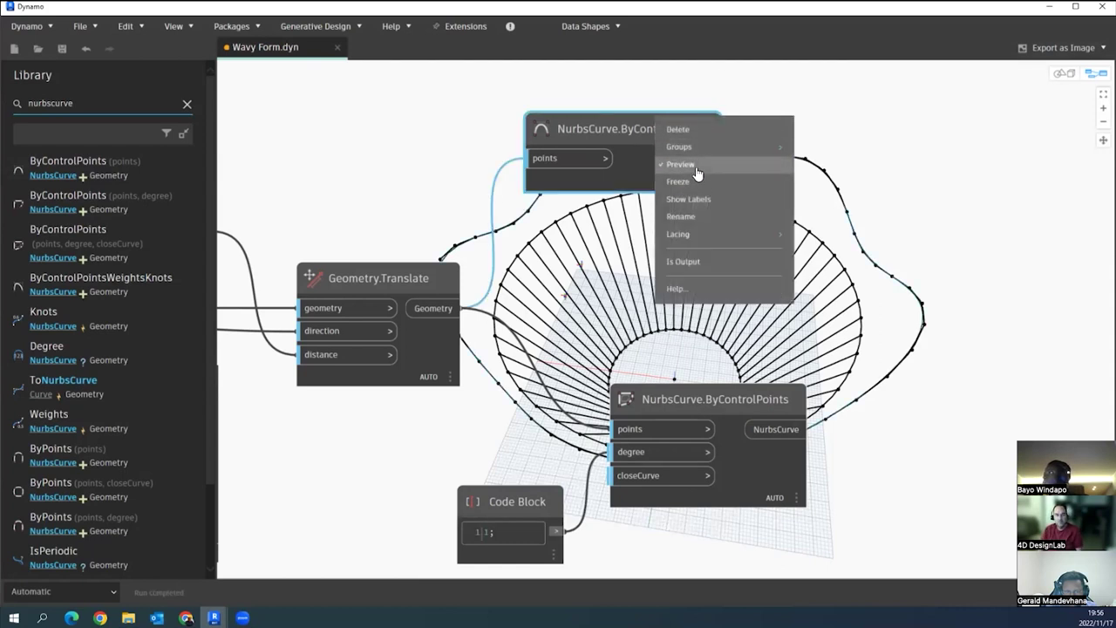
pyautogui.click(696, 165)
pyautogui.click(1064, 73)
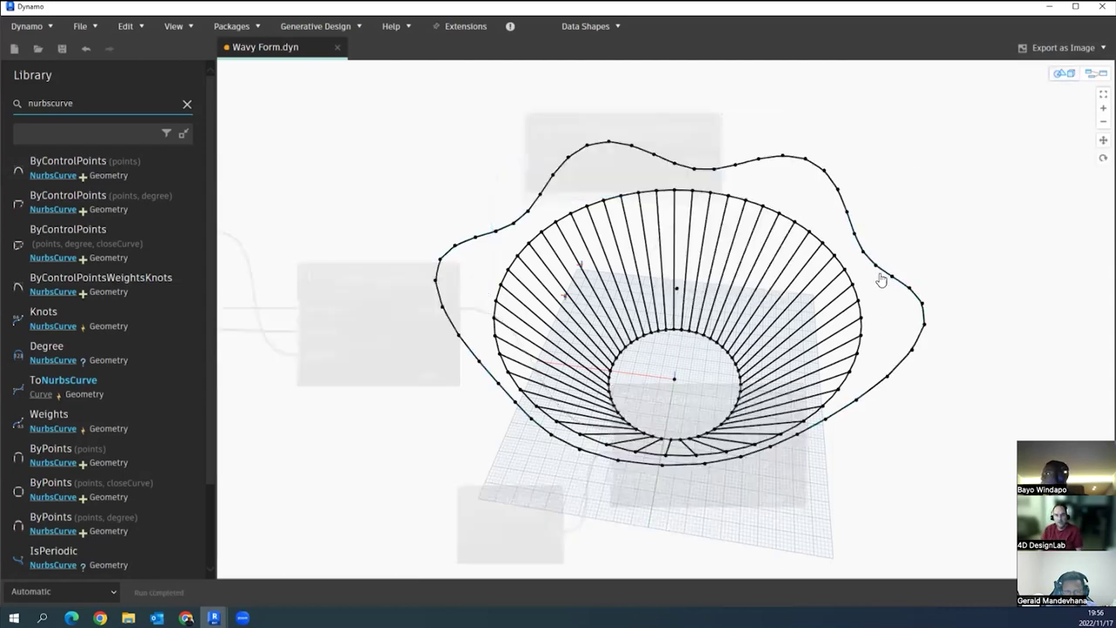
pyautogui.scroll(3, 217, 215)
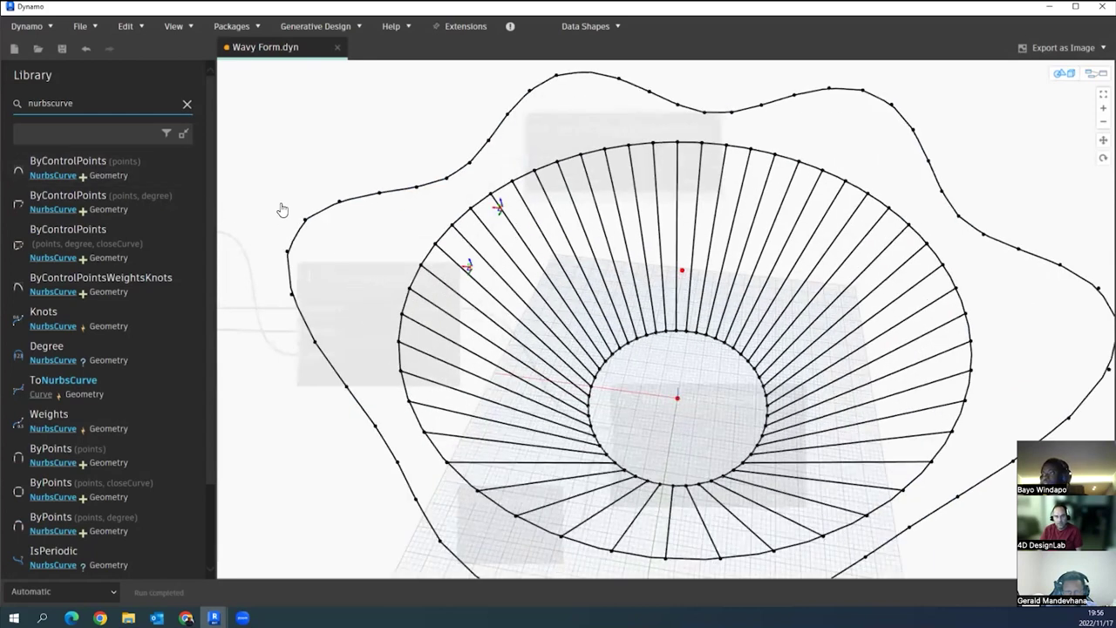
pyautogui.scroll(5, 375, 227)
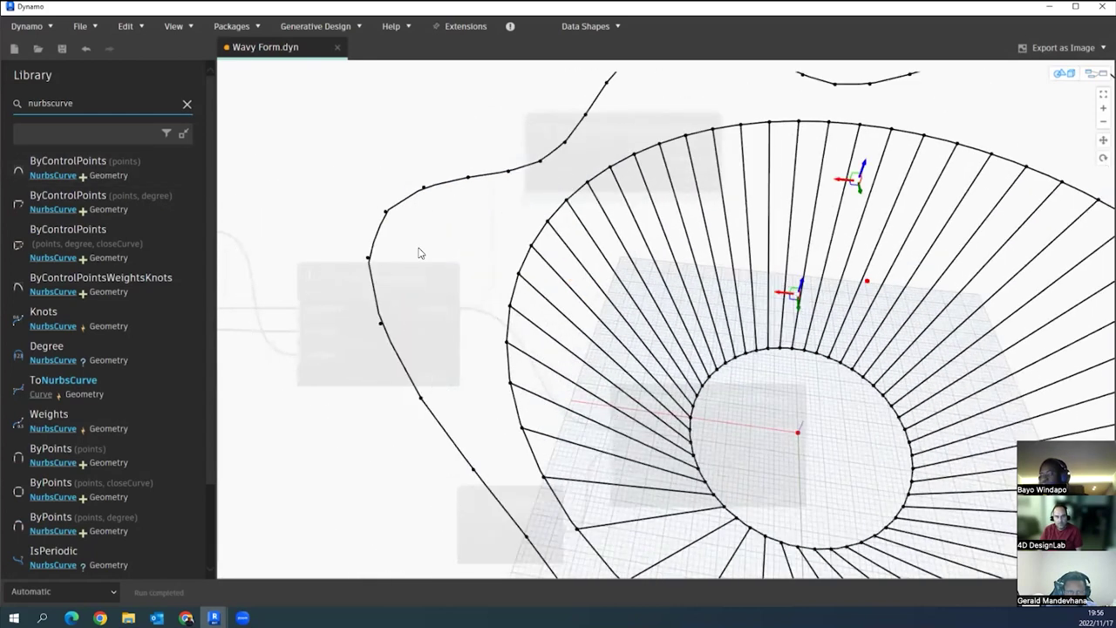
pyautogui.scroll(-5, 471, 279)
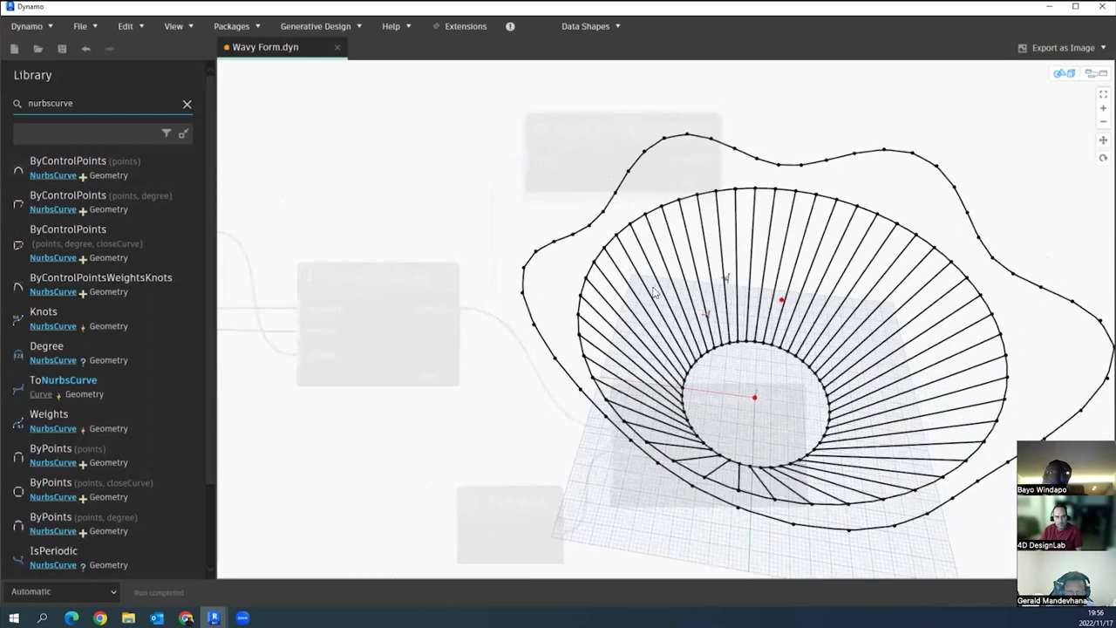
pyautogui.moveTo(921, 226); pyautogui.dragTo(884, 261, button='middle')
pyautogui.hotkey('ctrl', 'b')
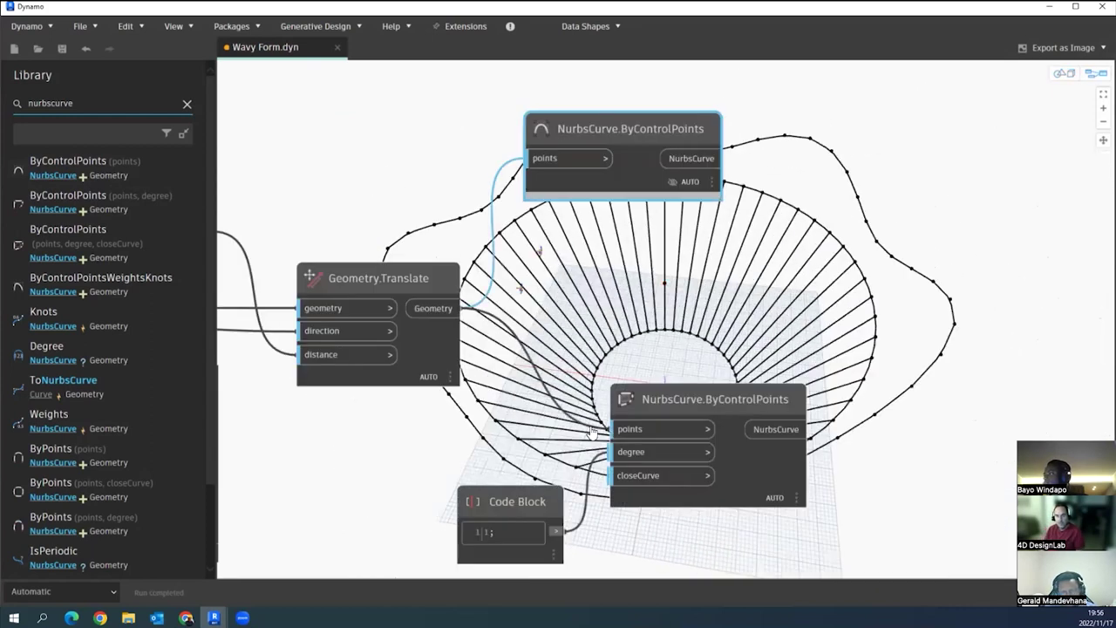
# - Delete the three-input NurbsCurve.ByControlPoints node with its Code Block, and turn the points-only node's preview back on
pyautogui.moveTo(785, 342); pyautogui.dragTo(500, 529)
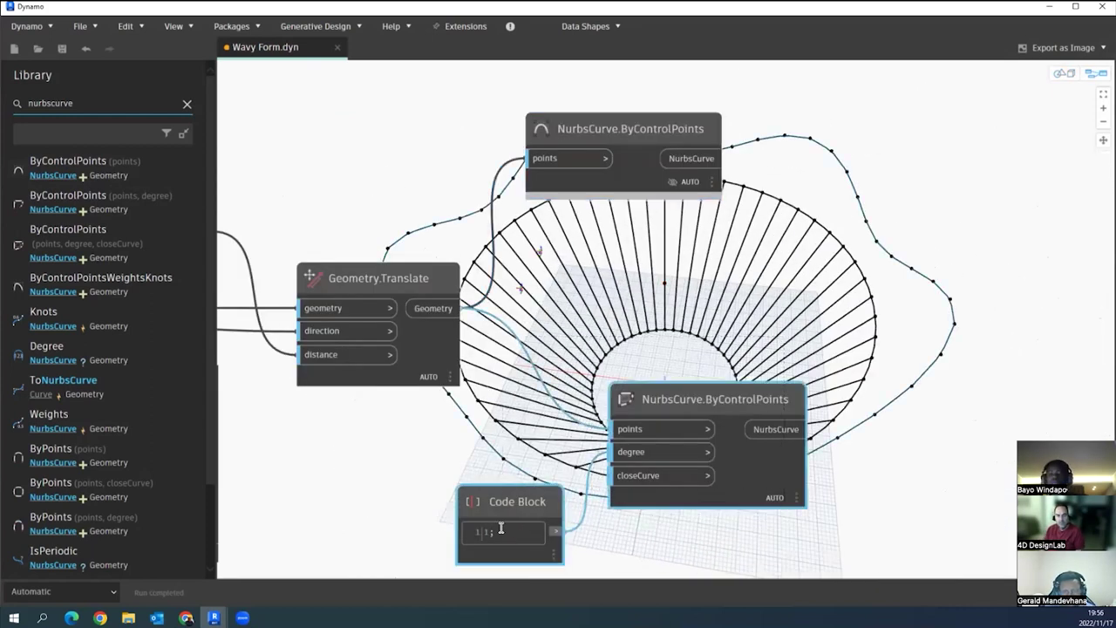
pyautogui.press('Delete')
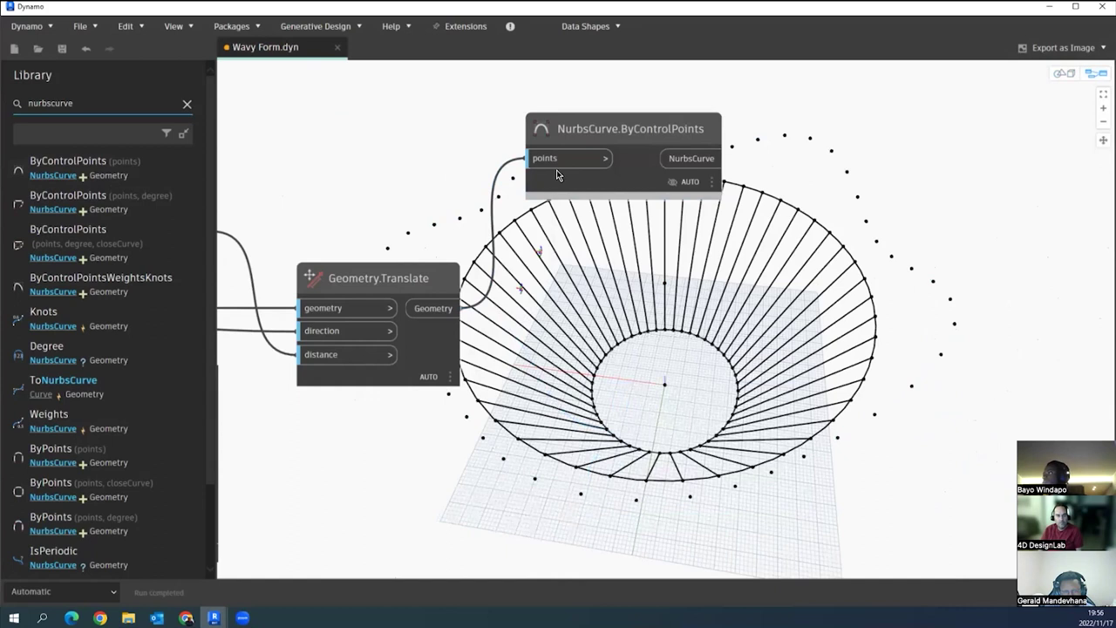
pyautogui.rightClick(621, 131)
pyautogui.click(654, 177)
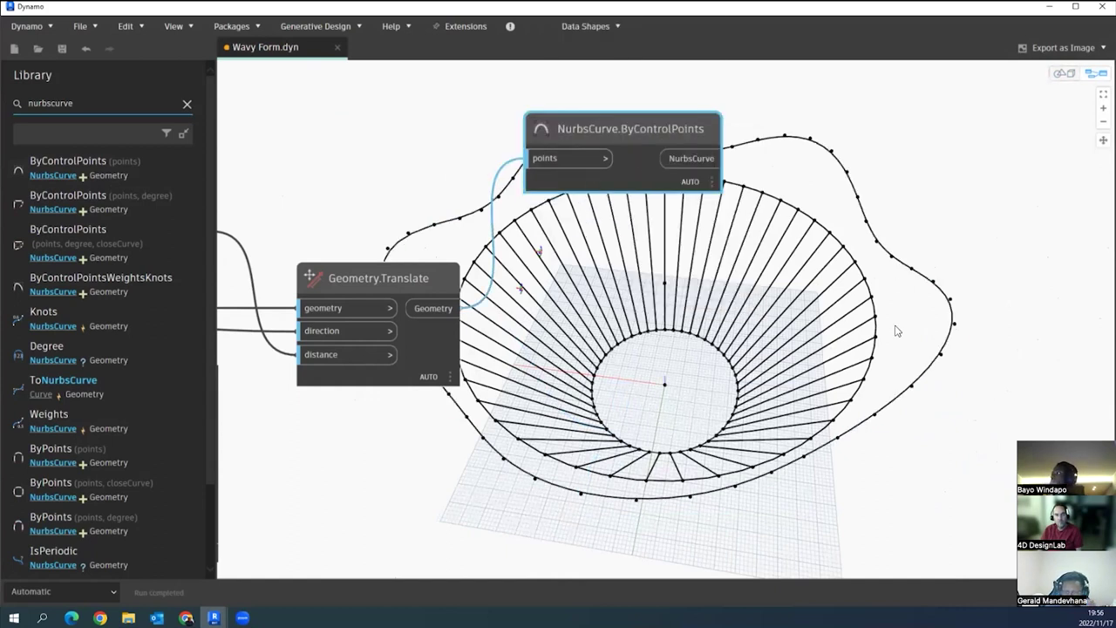
# - Check the smooth curve from another angle in the 3D preview and align the NurbsCurve.ByControlPoints node level with Geometry.Translate
pyautogui.hotkey('ctrl', 'b')
pyautogui.moveTo(722, 347); pyautogui.dragTo(722, 449, button='right')
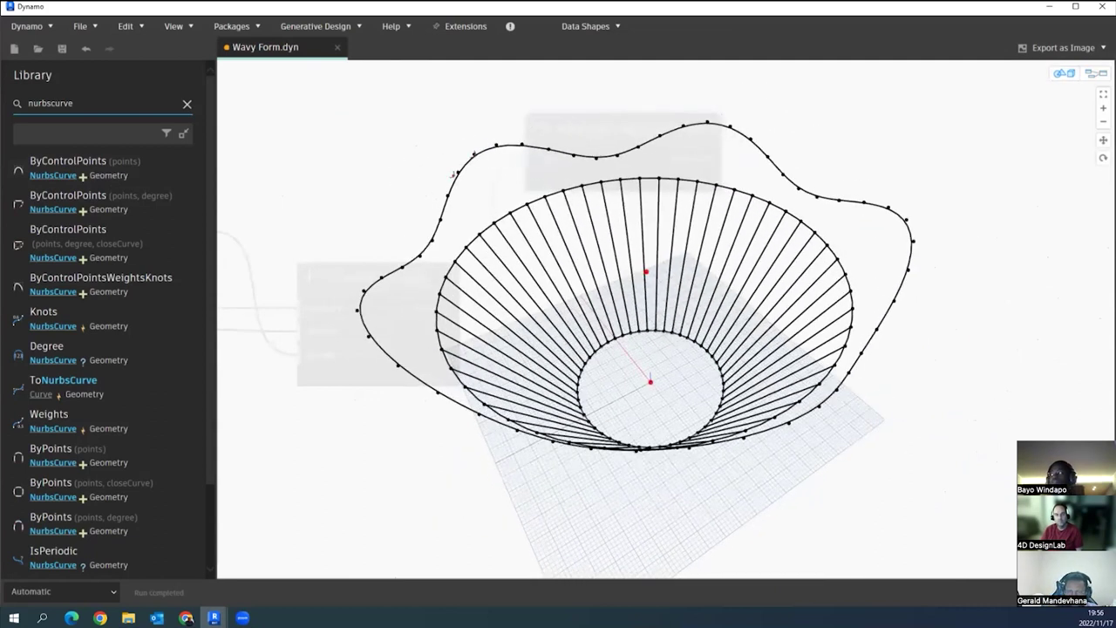
pyautogui.hotkey('ctrl', 'b')
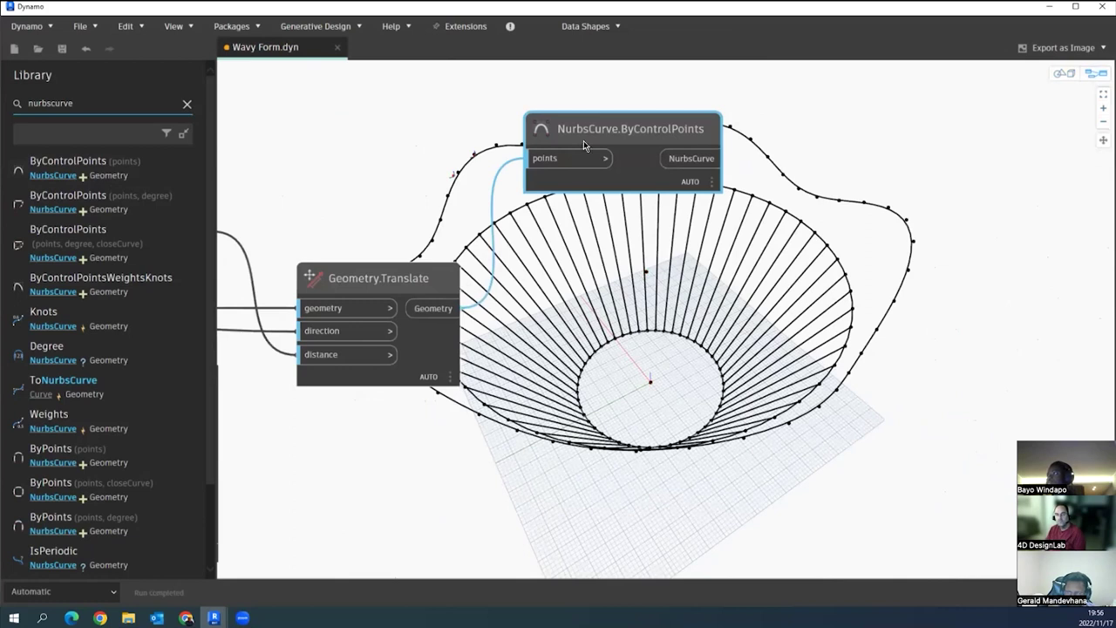
pyautogui.moveTo(595, 124); pyautogui.dragTo(624, 270)
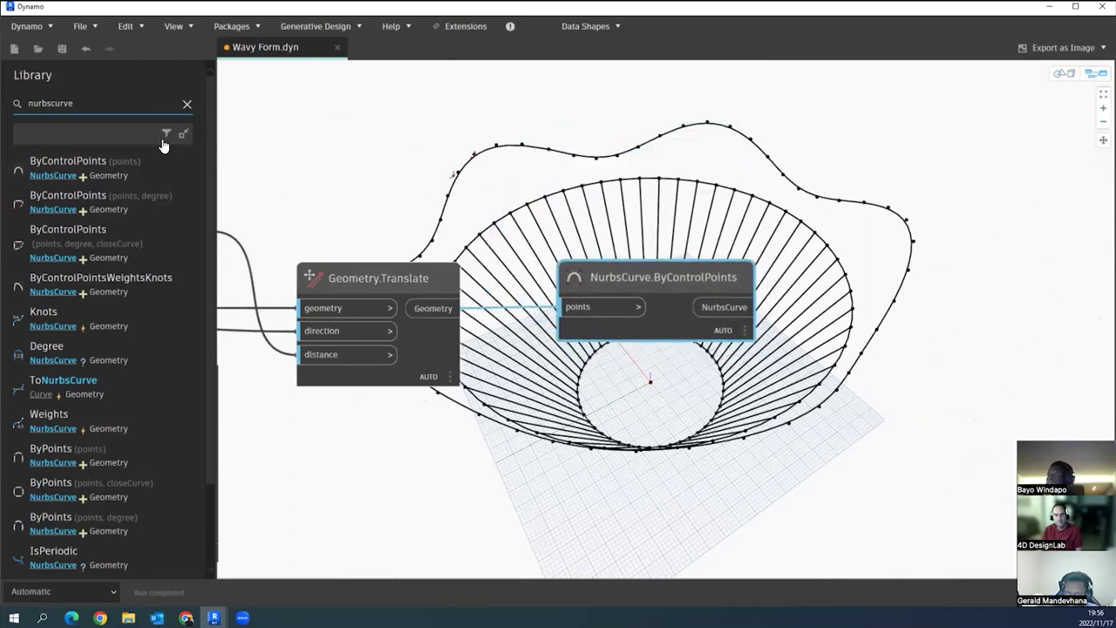
# - Search the library for "surface.bylof", add the Surface.ByLoft node with only a crossSections input, and place it past NurbsCurve.ByControlPoints
pyautogui.doubleClick(91, 103)
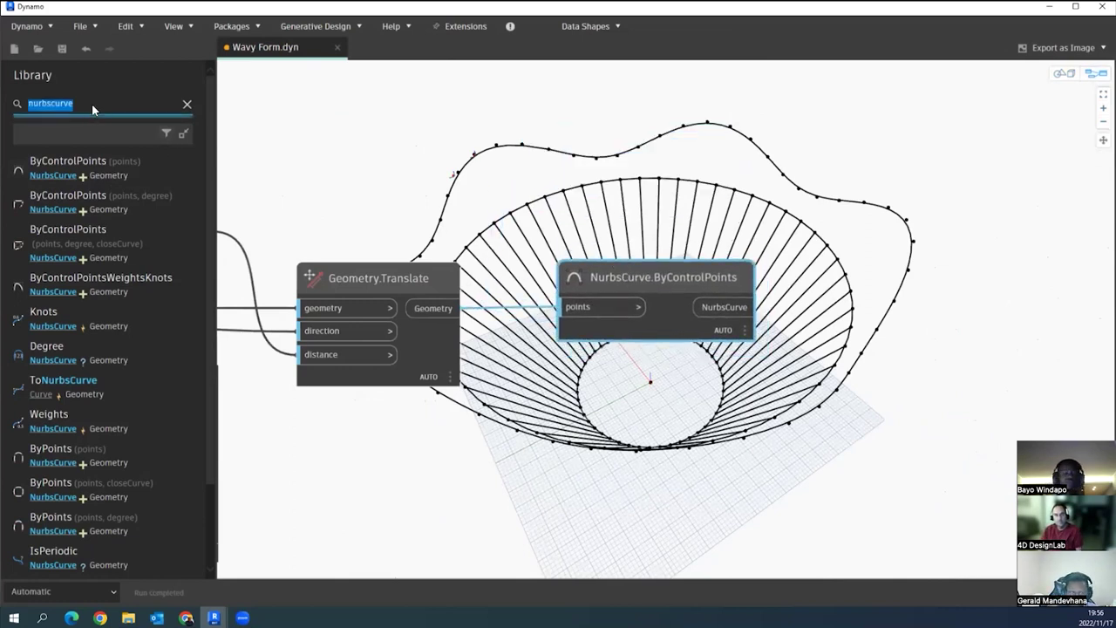
pyautogui.write('surfa')
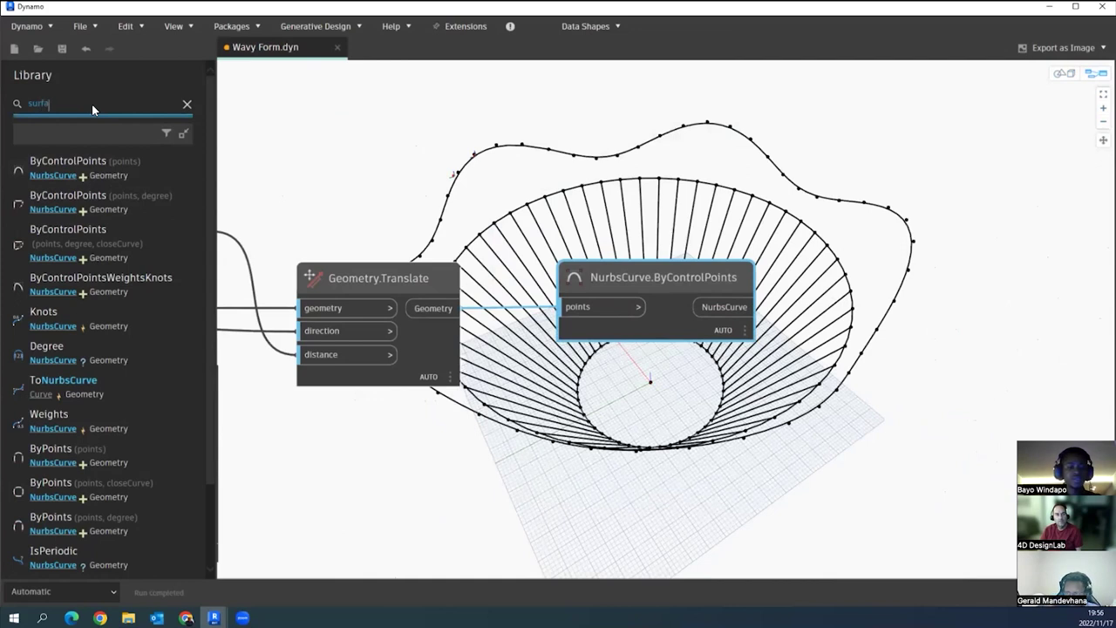
pyautogui.write('ce.byloft')
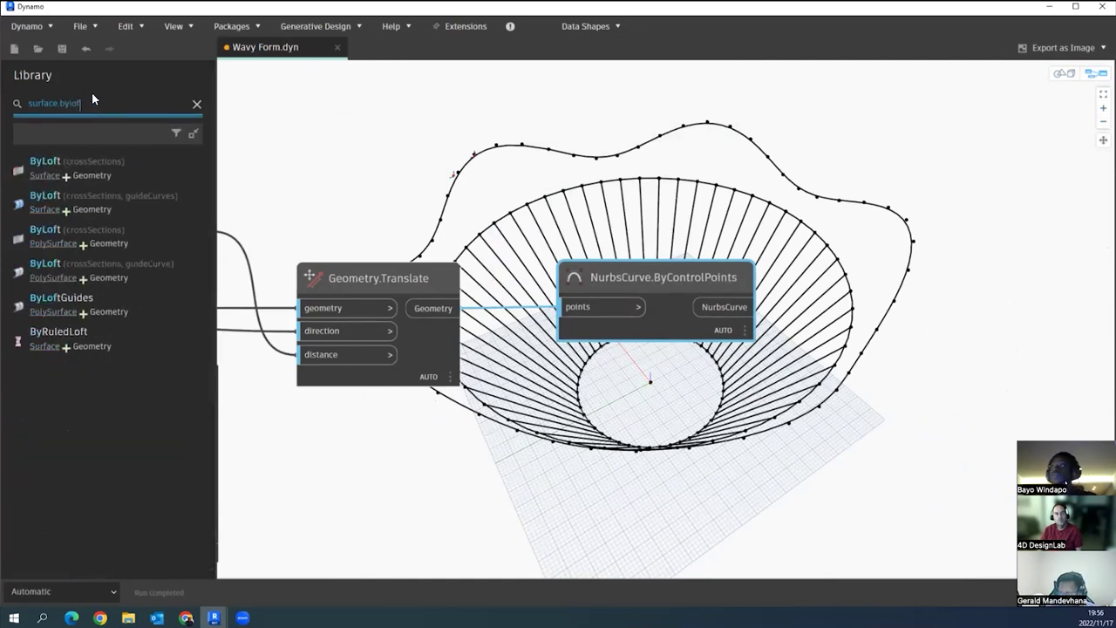
pyautogui.moveTo(121, 172)
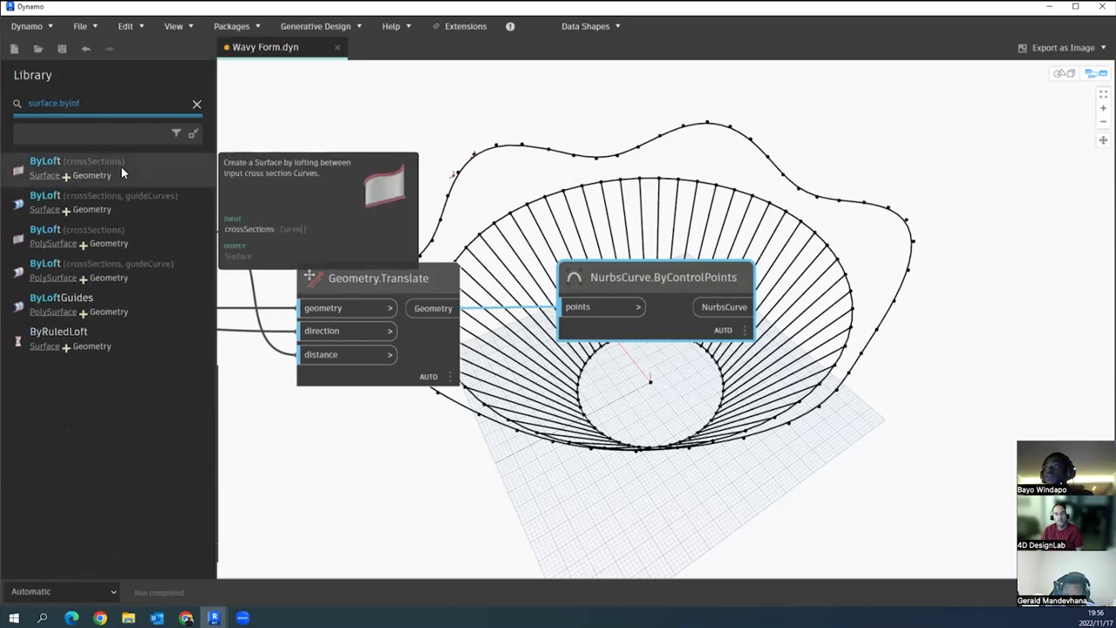
pyautogui.click(122, 172)
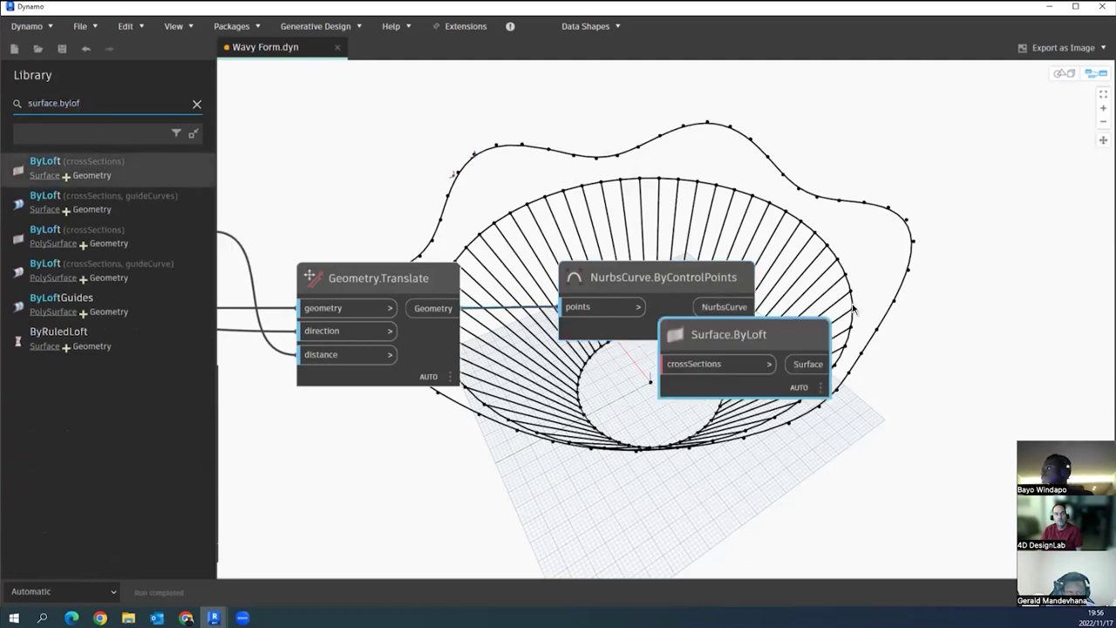
pyautogui.moveTo(723, 331); pyautogui.dragTo(949, 266)
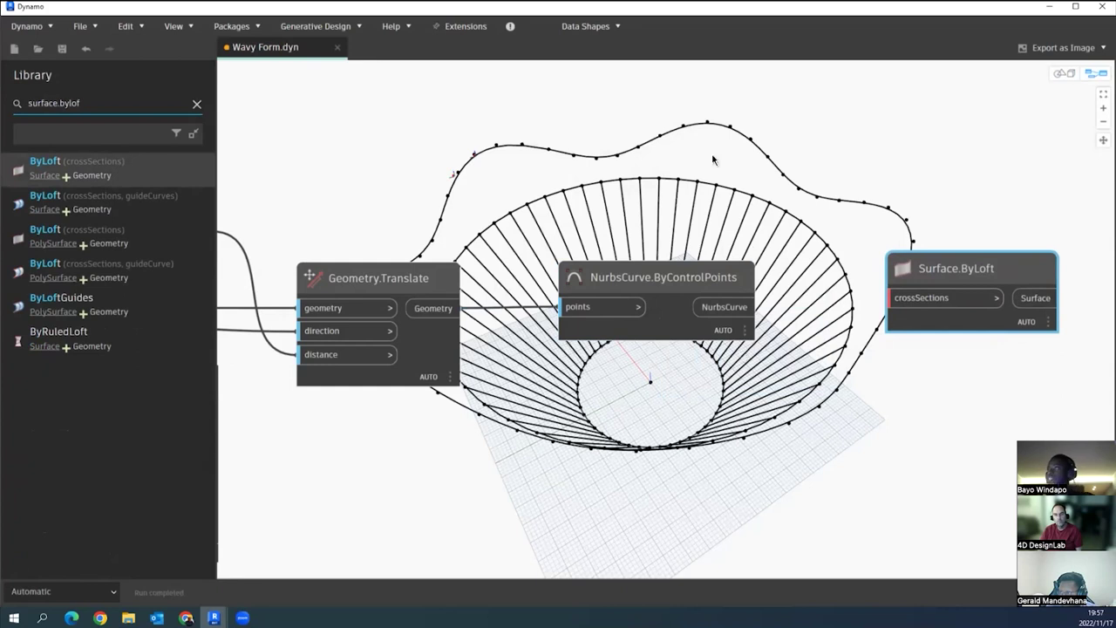
# - Search the library for "list.cre", add a List Create node between NurbsCurve.ByControlPoints and Surface.ByLoft, and give it a second item input
pyautogui.tripleClick(77, 102)
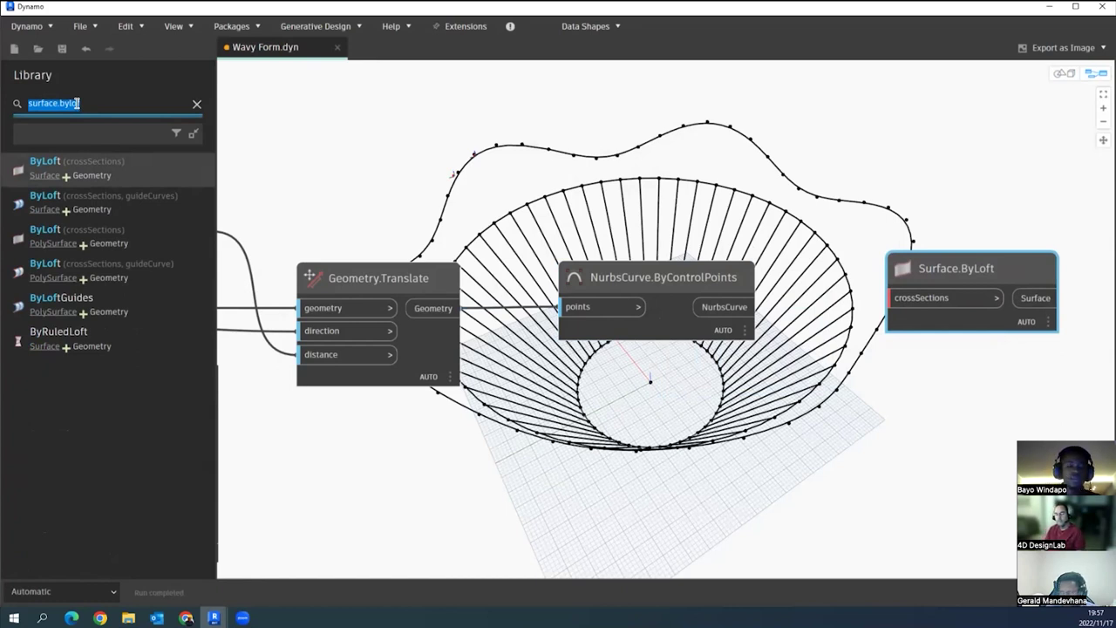
pyautogui.write('lis')
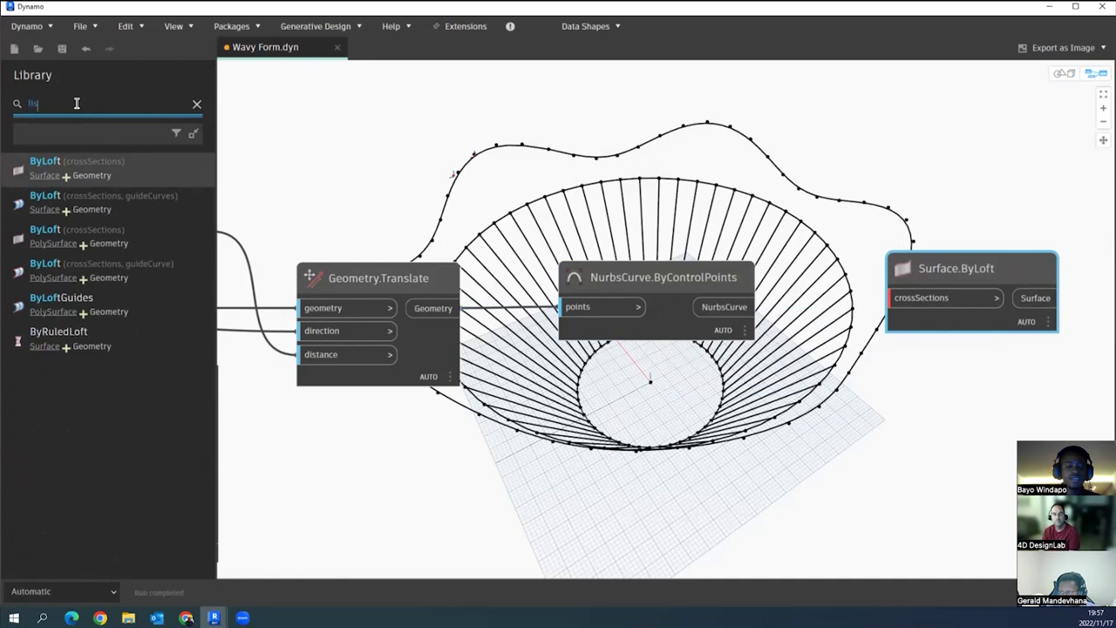
pyautogui.write('t')
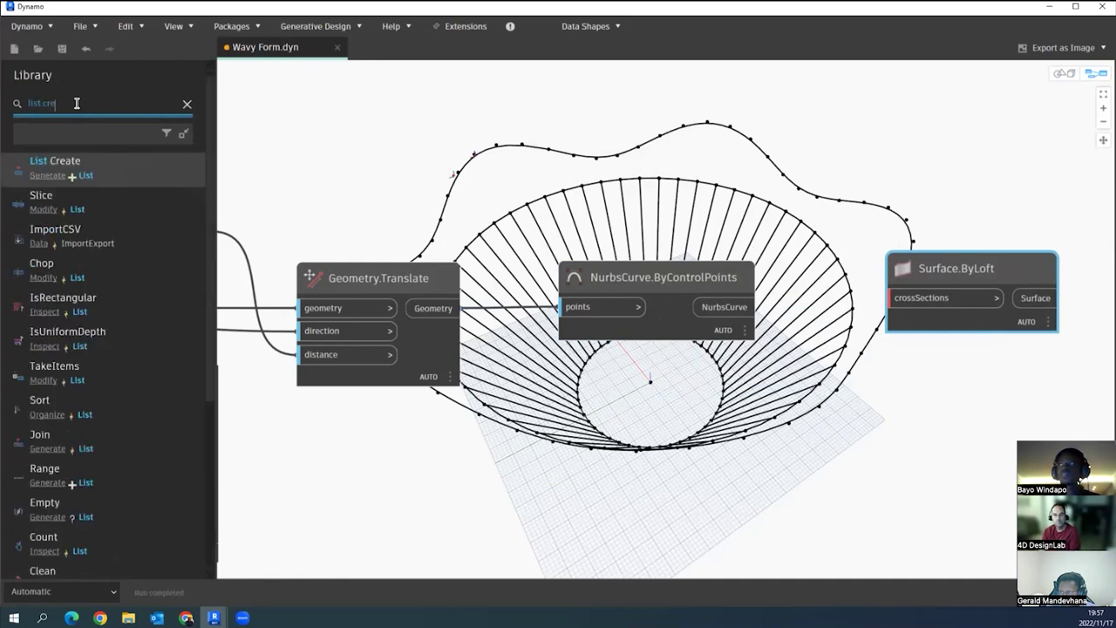
pyautogui.write('.cre')
pyautogui.click(117, 169)
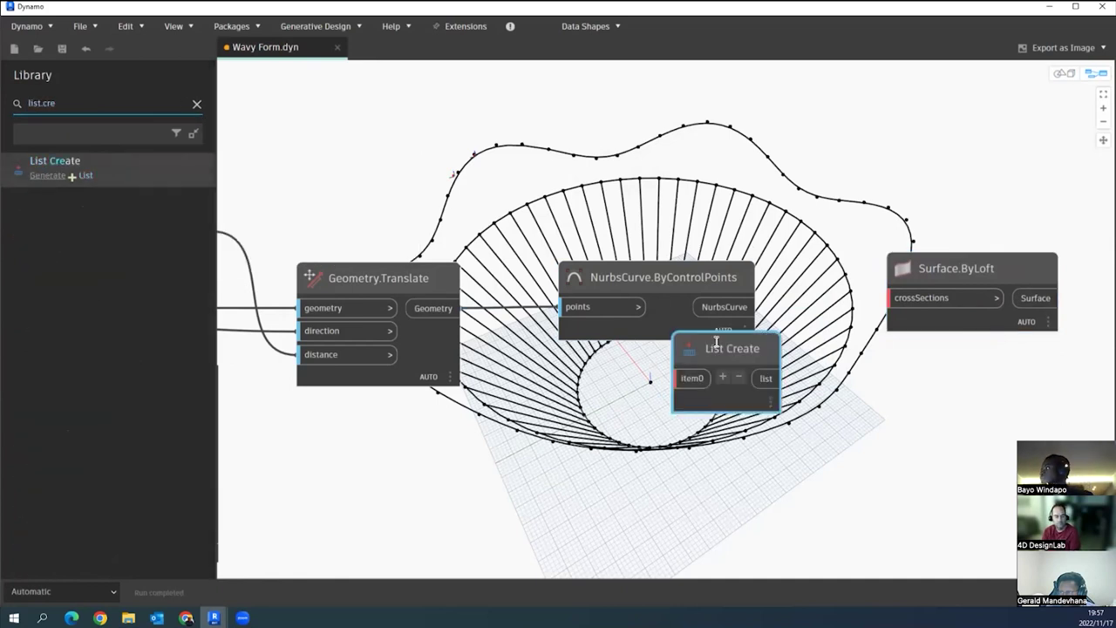
pyautogui.moveTo(716, 340); pyautogui.dragTo(833, 347)
pyautogui.click(839, 382)
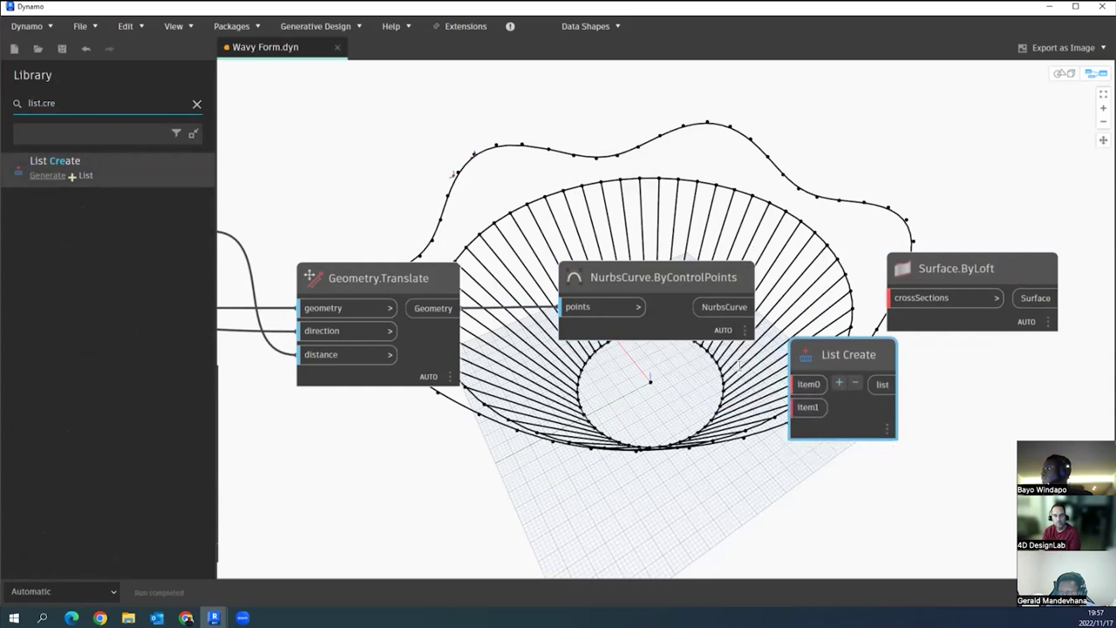
# - Connect the NurbsCurve output to List Create's item0 and the Circle output of the bottom circle's Circle.ByCenterPointRadius node to item1
pyautogui.moveTo(743, 299); pyautogui.dragTo(806, 385)
pyautogui.scroll(-2, 718, 443)
pyautogui.scroll(-1, 366, 403)
pyautogui.moveTo(347, 396); pyautogui.dragTo(775, 381, button='middle')
pyautogui.moveTo(459, 347); pyautogui.dragTo(743, 332, button='middle')
pyautogui.moveTo(425, 381); pyautogui.dragTo(686, 398, button='middle')
pyautogui.moveTo(287, 193); pyautogui.dragTo(450, 210, button='middle')
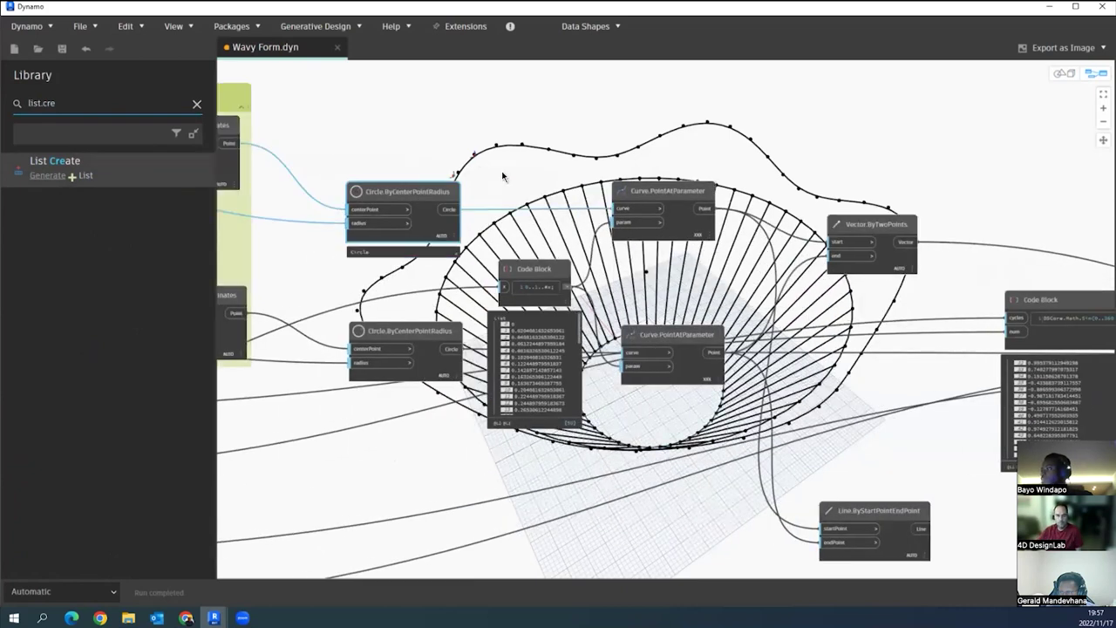
pyautogui.scroll(-4, 554, 279)
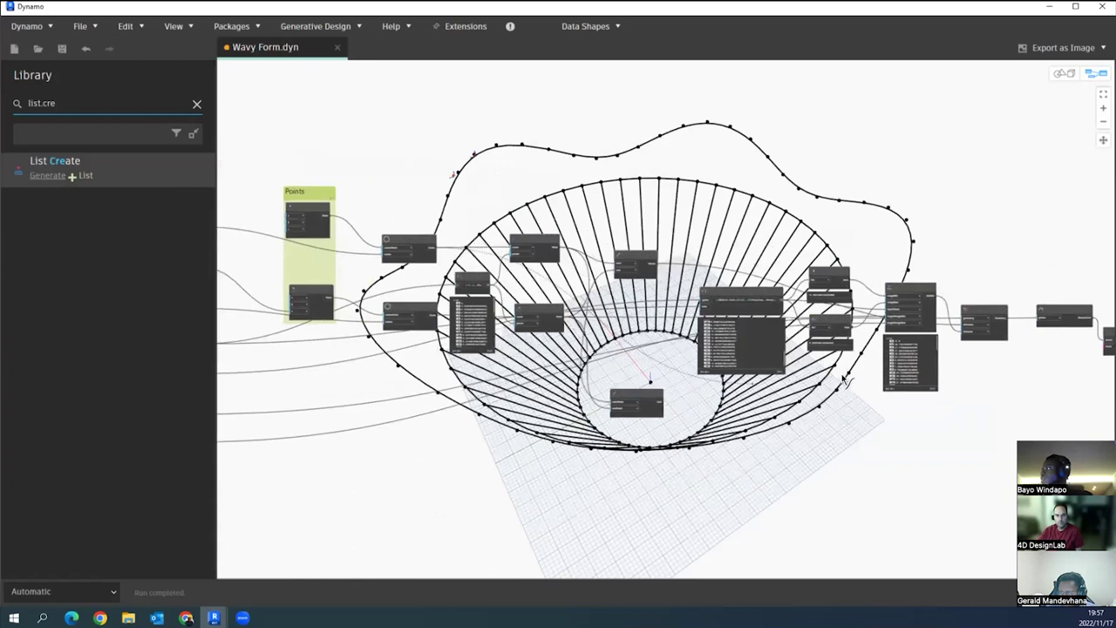
pyautogui.moveTo(845, 386); pyautogui.dragTo(525, 376, button='middle')
pyautogui.scroll(3, 847, 370)
pyautogui.scroll(5, 771, 327)
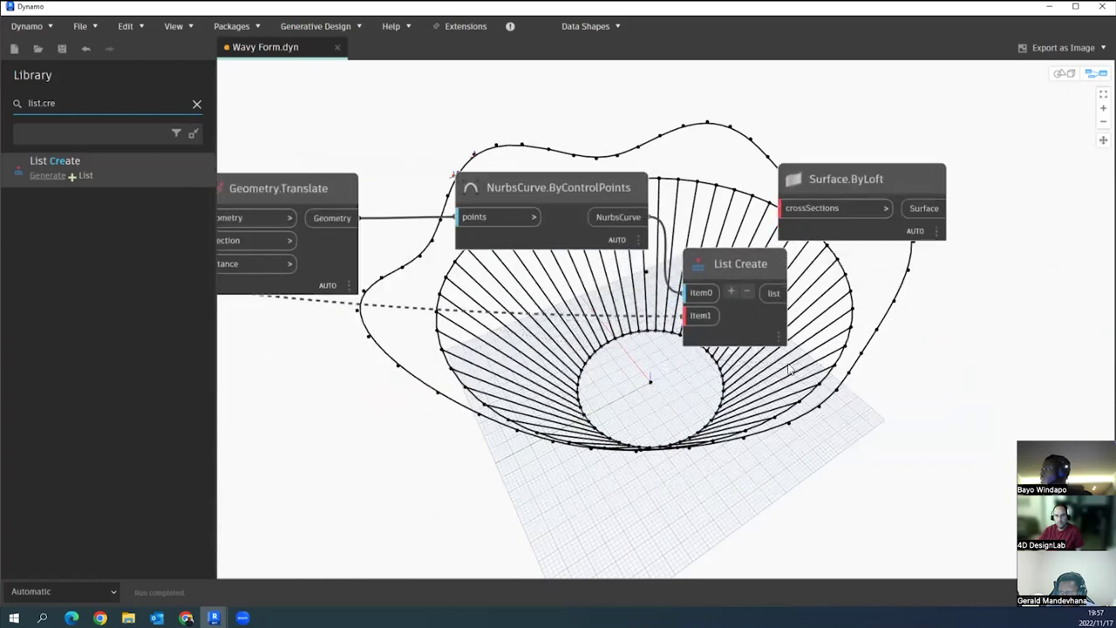
# - Space out List Create and Surface.ByLoft, and connect the list output to crossSections to loft the surface
pyautogui.moveTo(745, 400); pyautogui.dragTo(534, 451, button='middle')
pyautogui.moveTo(588, 238); pyautogui.dragTo(778, 246)
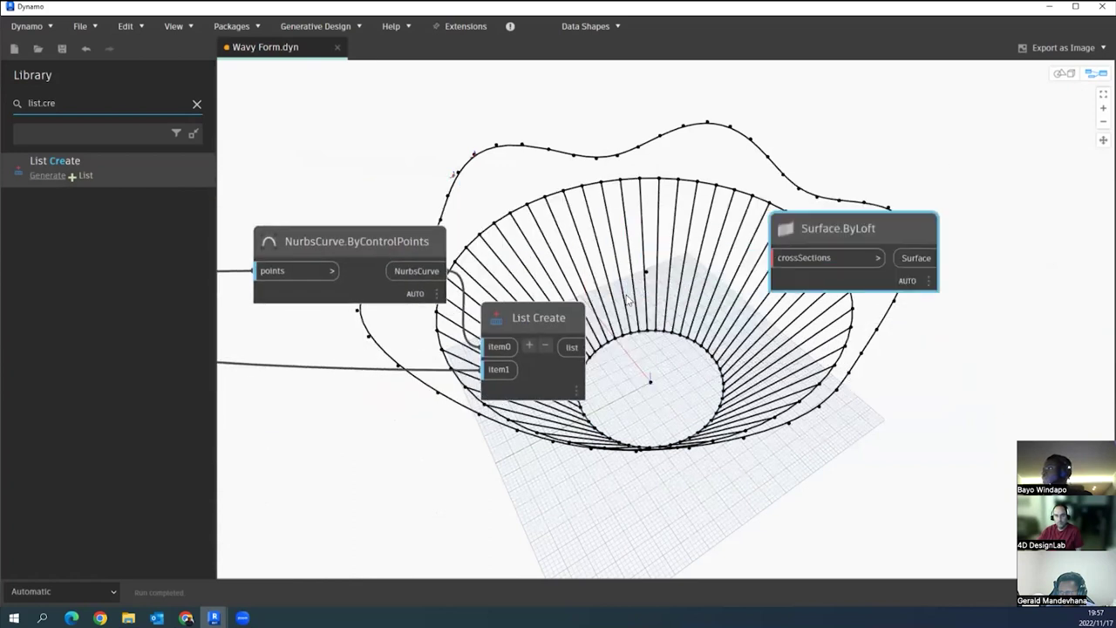
pyautogui.moveTo(547, 314); pyautogui.dragTo(769, 264)
pyautogui.click(771, 258)
pyautogui.moveTo(752, 383); pyautogui.dragTo(641, 411, button='middle')
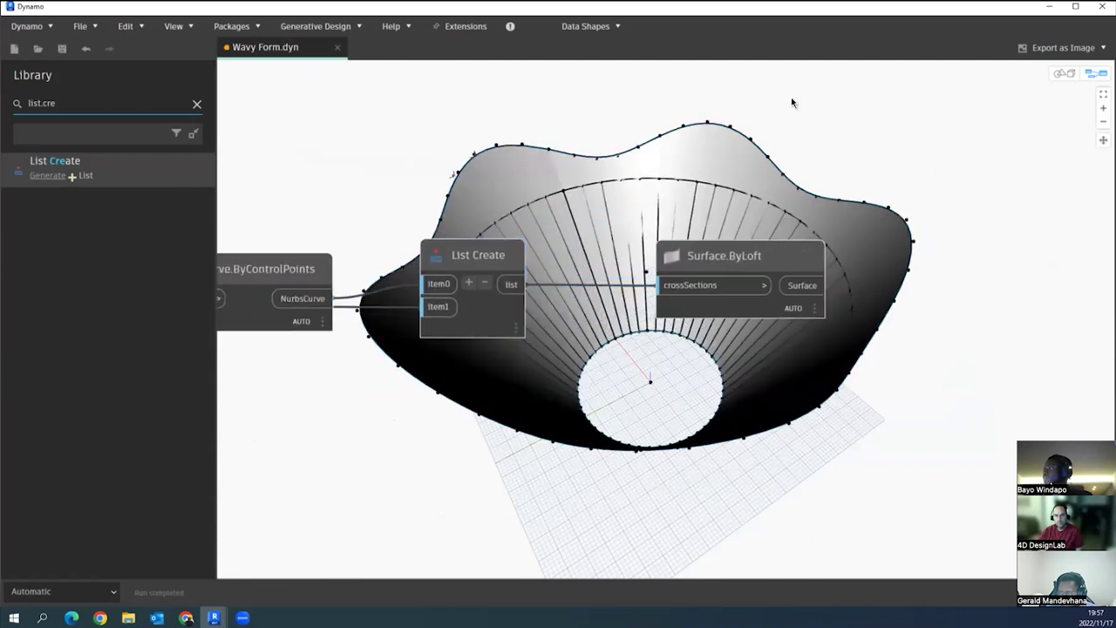
pyautogui.click(792, 102)
# - Turn off the preview of the Line.ByStartPointEndPoint node
pyautogui.scroll(-3, 819, 195)
pyautogui.moveTo(532, 399); pyautogui.dragTo(737, 392, button='middle')
pyautogui.moveTo(598, 405); pyautogui.dragTo(712, 404, button='middle')
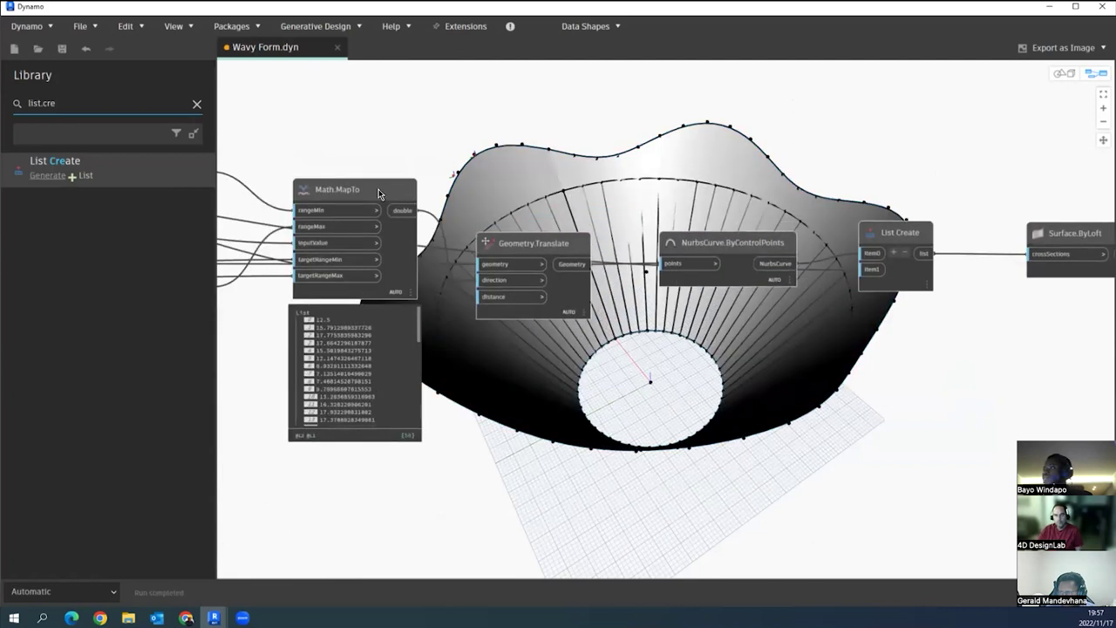
pyautogui.moveTo(549, 223); pyautogui.dragTo(574, 231, button='middle')
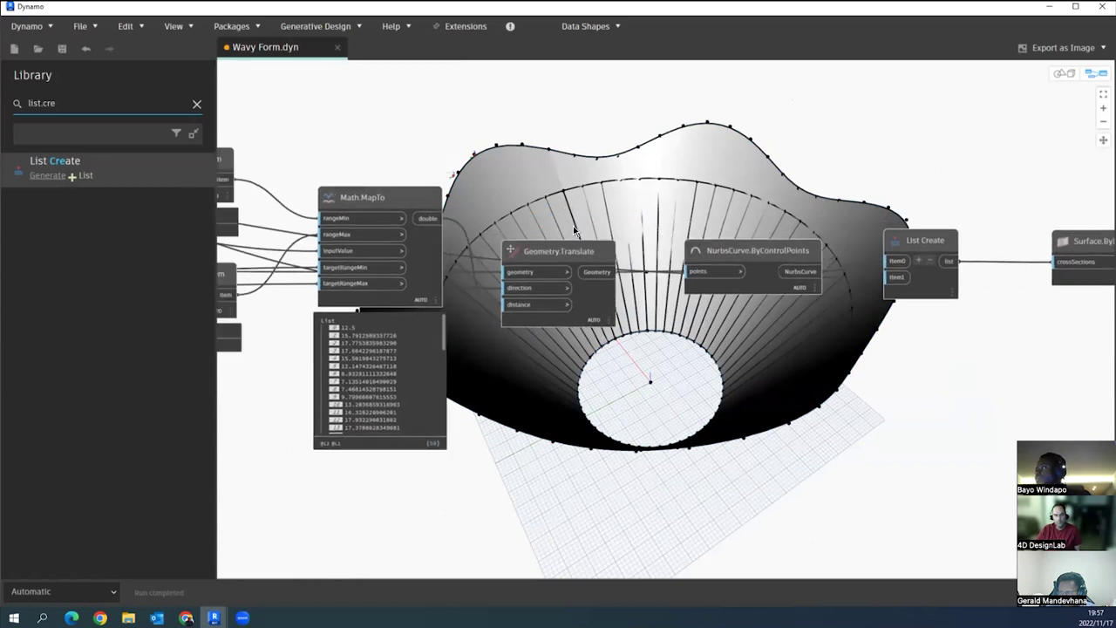
pyautogui.moveTo(271, 426); pyautogui.dragTo(789, 413, button='middle')
pyautogui.scroll(-4, 489, 415)
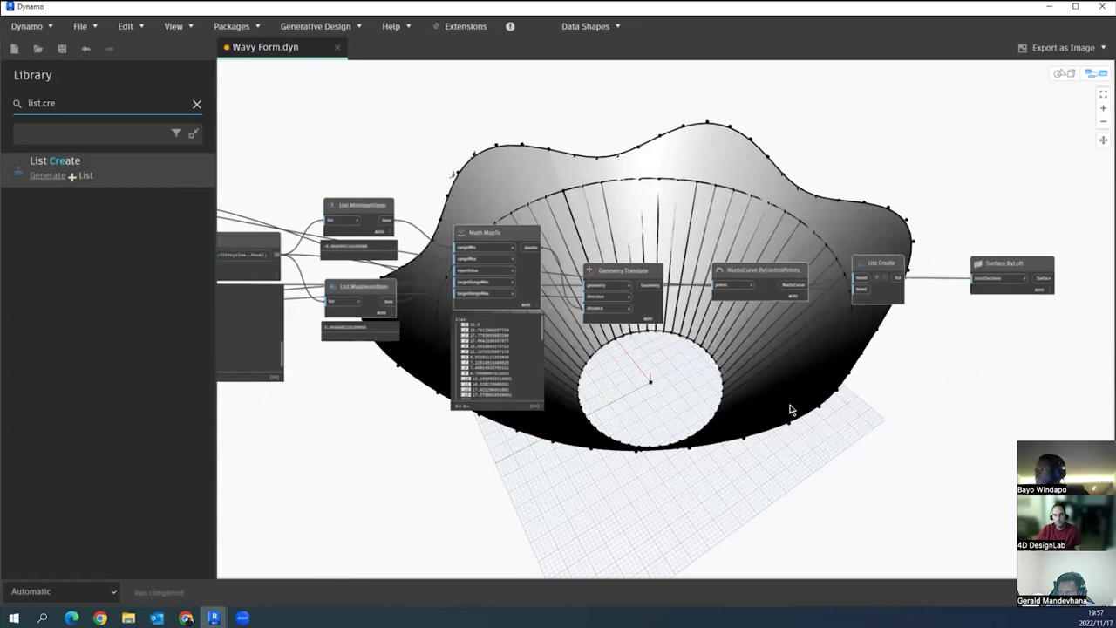
pyautogui.scroll(2, 433, 418)
pyautogui.moveTo(308, 417); pyautogui.dragTo(409, 415, button='middle')
pyautogui.rightClick(409, 414)
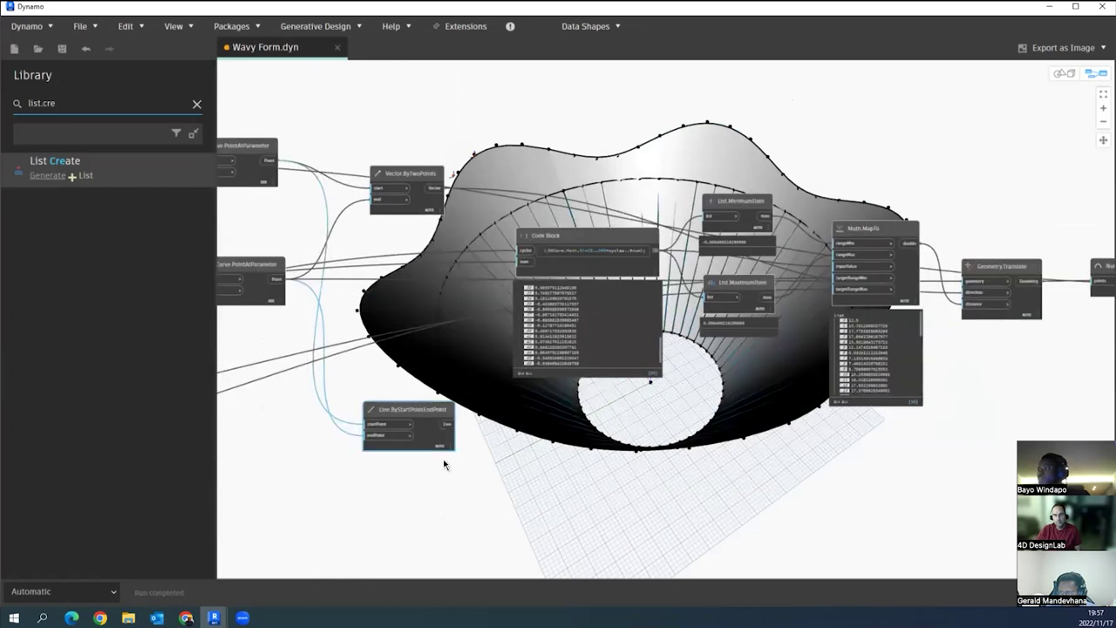
pyautogui.click(444, 463)
pyautogui.moveTo(639, 482); pyautogui.dragTo(616, 486, button='middle')
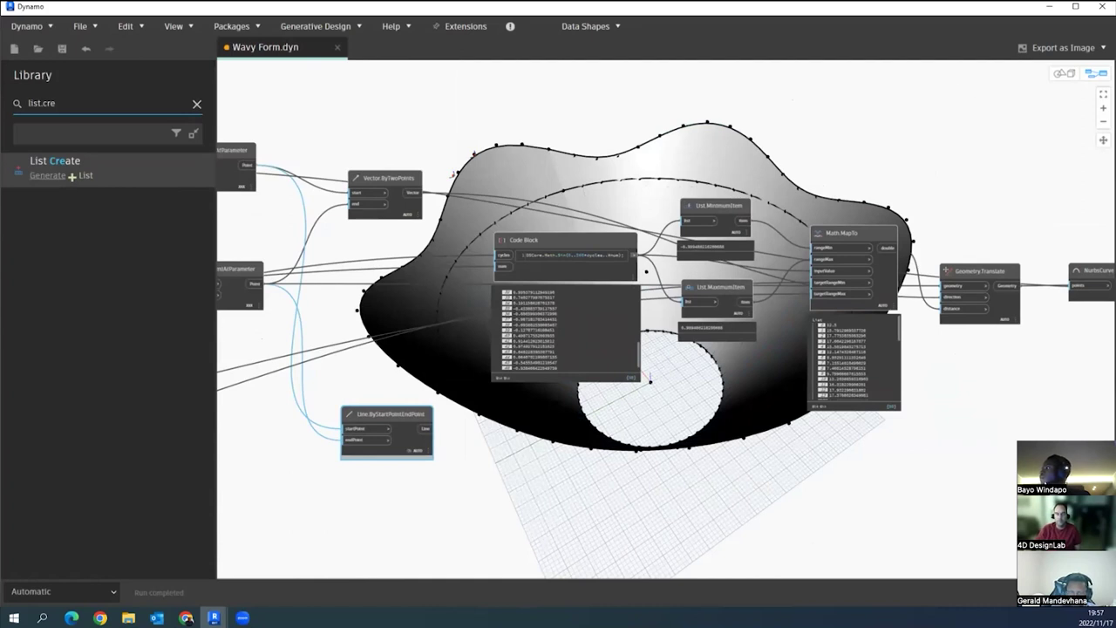
# - Examine the lofted surface in the 3D preview from below and from the side
pyautogui.hotkey('ctrl', 'b')
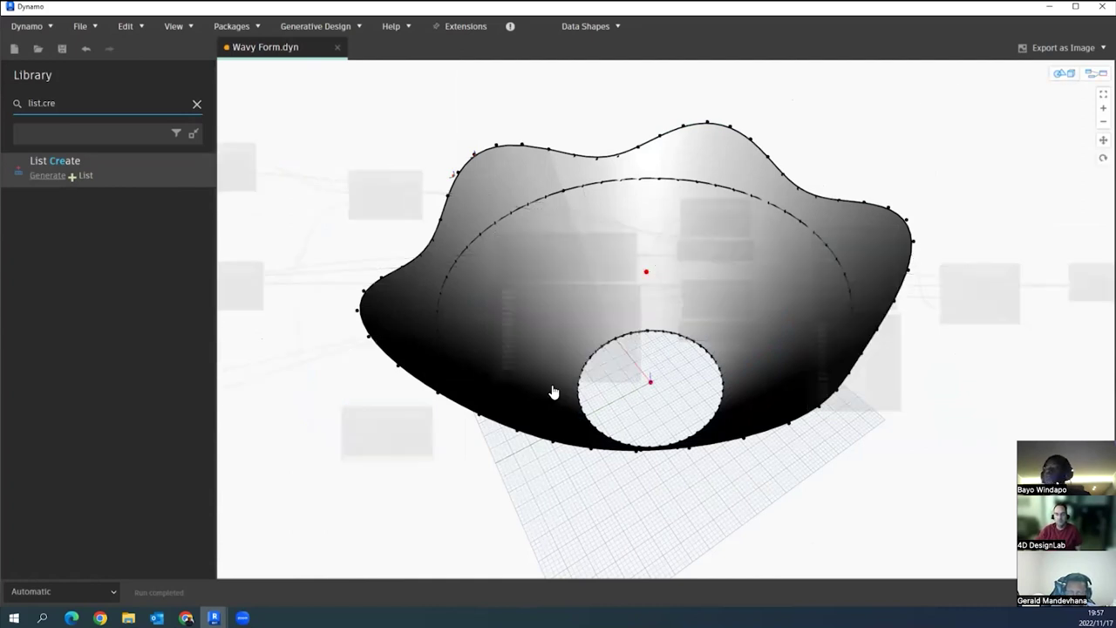
pyautogui.moveTo(715, 394); pyautogui.dragTo(723, 413, button='right')
pyautogui.moveTo(724, 413)
pyautogui.mouseDown()
pyautogui.moveTo(727, 294)
pyautogui.moveTo(752, 351)
pyautogui.moveTo(722, 381)
pyautogui.moveTo(672, 406)
pyautogui.moveTo(596, 372)
pyautogui.moveTo(613, 348)
pyautogui.moveTo(636, 346)
pyautogui.moveTo(660, 381)
pyautogui.moveTo(648, 397)
pyautogui.moveTo(630, 392)
pyautogui.moveTo(624, 346)
pyautogui.moveTo(619, 379)
pyautogui.mouseUp()
pyautogui.moveTo(560, 207); pyautogui.dragTo(392, 136, button='right')
pyautogui.scroll(2, 572, 195)
pyautogui.moveTo(819, 372); pyautogui.dragTo(720, 471)
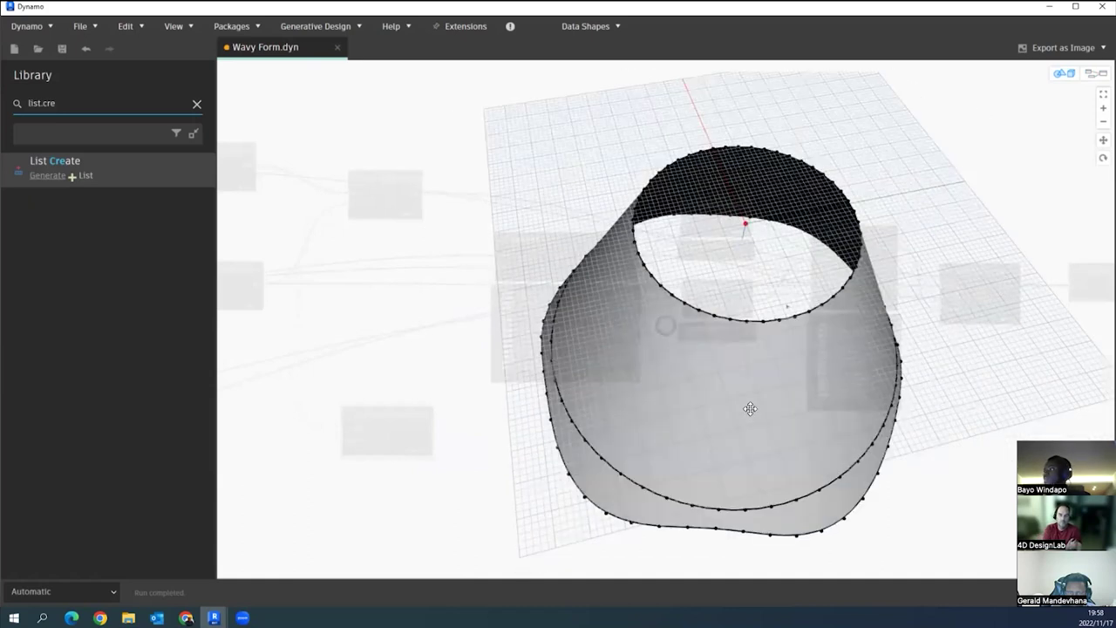
pyautogui.moveTo(755, 390); pyautogui.dragTo(879, 233, button='right')
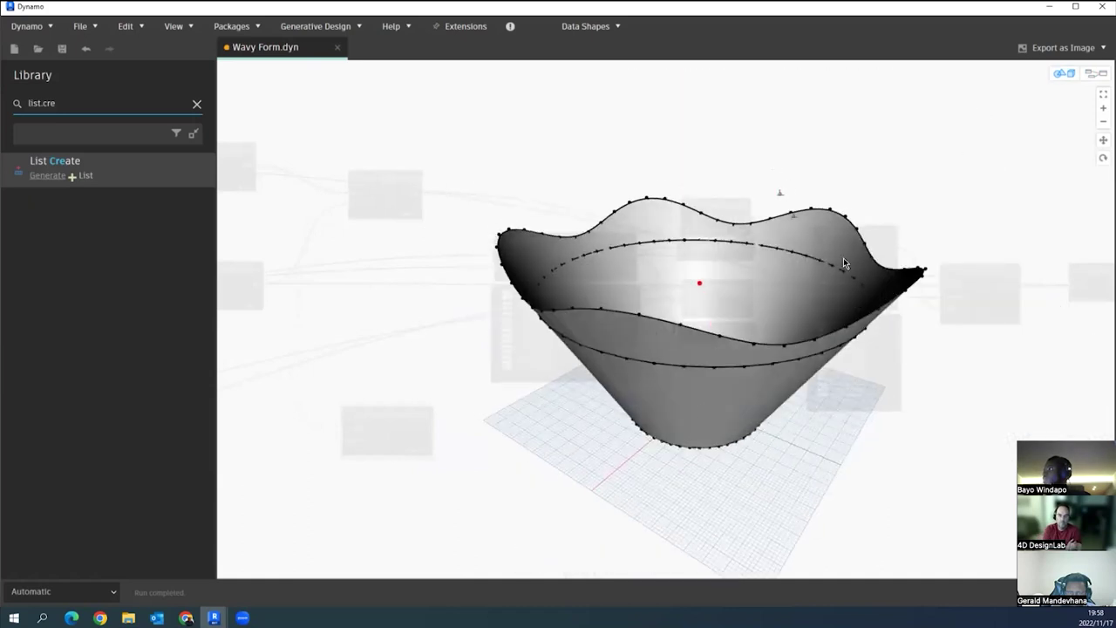
# - Set the Max Translation slider to 24 and the Cycles slider to 8
pyautogui.hotkey('ctrl', 'b')
pyautogui.scroll(-3, 523, 446)
pyautogui.moveTo(523, 445); pyautogui.dragTo(693, 432, button='middle')
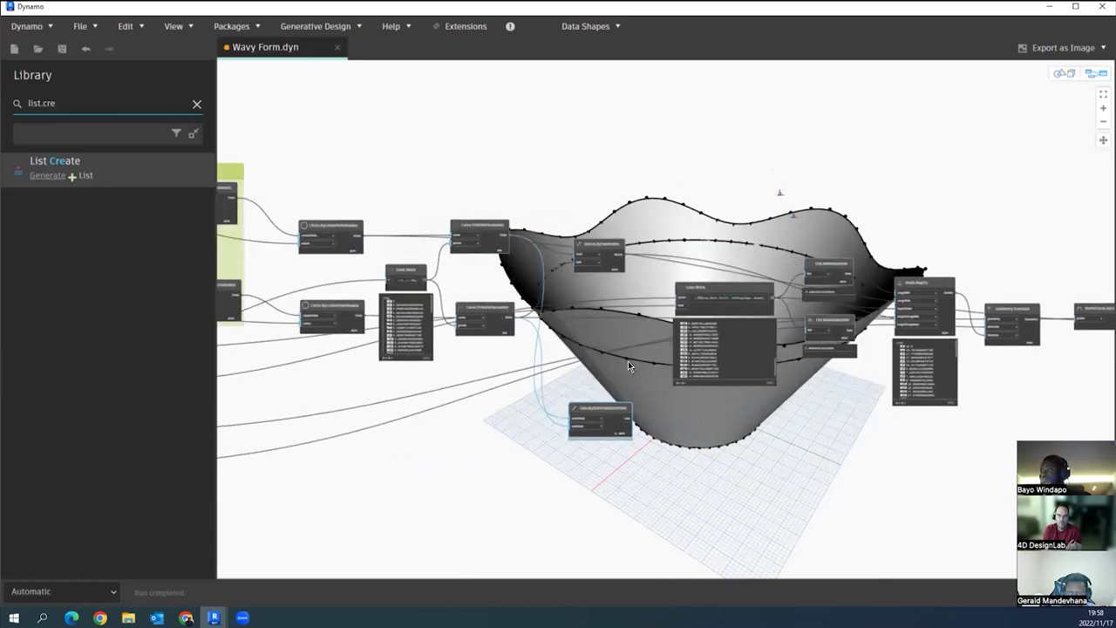
pyautogui.scroll(3, 260, 440)
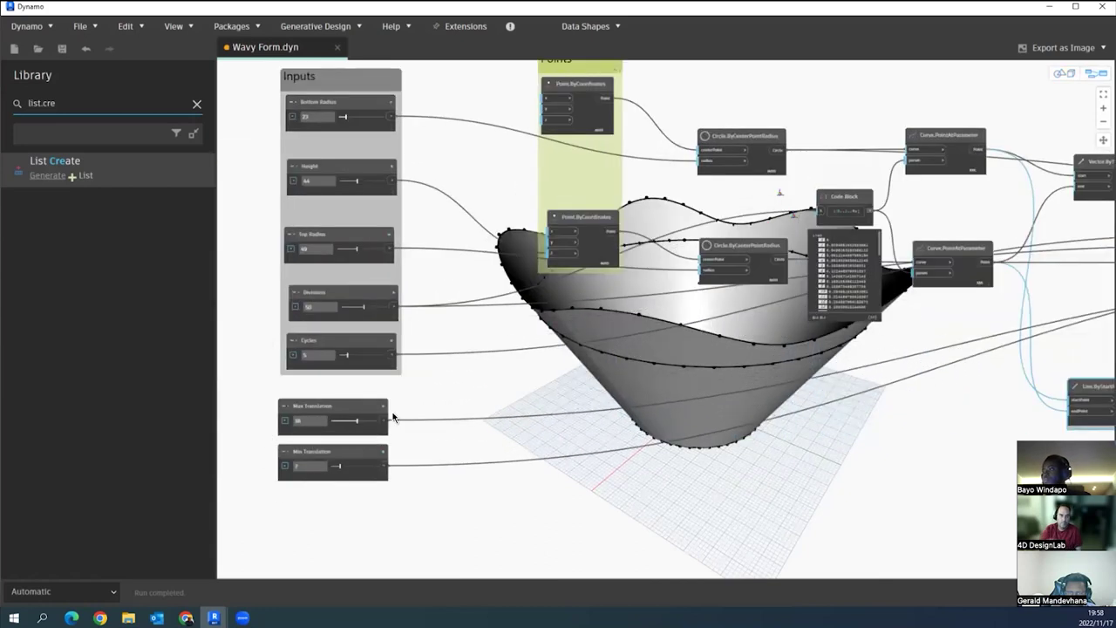
pyautogui.scroll(2, 392, 417)
pyautogui.moveTo(389, 410); pyautogui.dragTo(403, 415)
pyautogui.moveTo(373, 326)
pyautogui.mouseDown()
pyautogui.moveTo(394, 325)
pyautogui.moveTo(378, 325)
pyautogui.mouseUp()
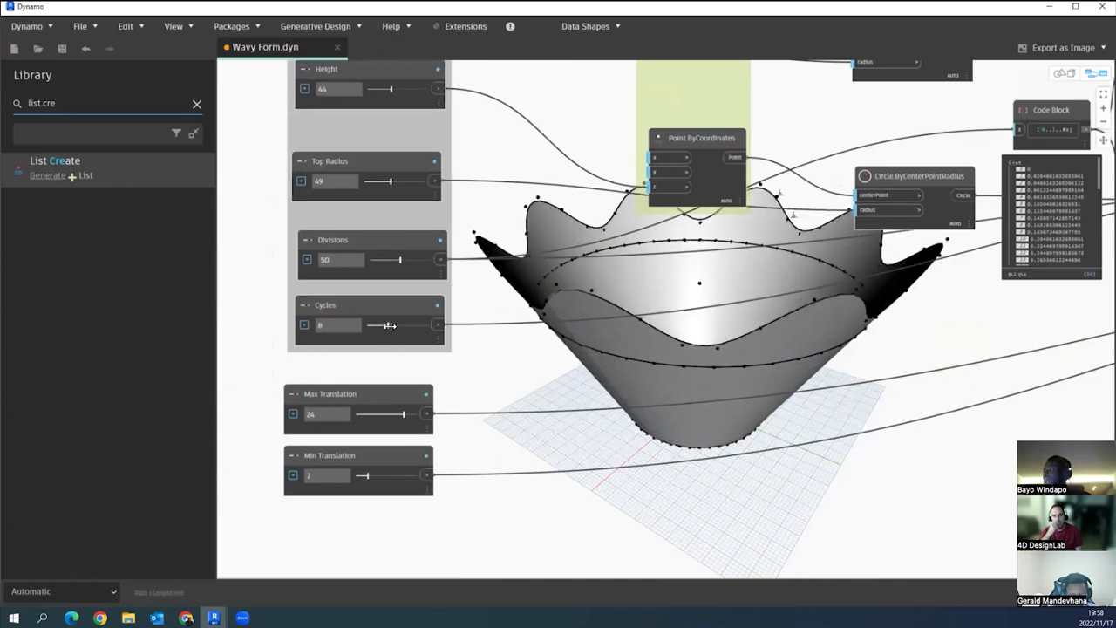
# - Examine the wavier loft's rim and interior from several angles in the 3D preview, and return to the graph
pyautogui.hotkey('ctrl', 'b')
pyautogui.moveTo(897, 185)
pyautogui.mouseDown(button='right')
pyautogui.moveTo(810, 182)
pyautogui.moveTo(774, 214)
pyautogui.moveTo(801, 226)
pyautogui.moveTo(857, 165)
pyautogui.moveTo(857, 177)
pyautogui.moveTo(738, 214)
pyautogui.moveTo(792, 209)
pyautogui.moveTo(605, 265)
pyautogui.moveTo(613, 256)
pyautogui.mouseUp(button='right')
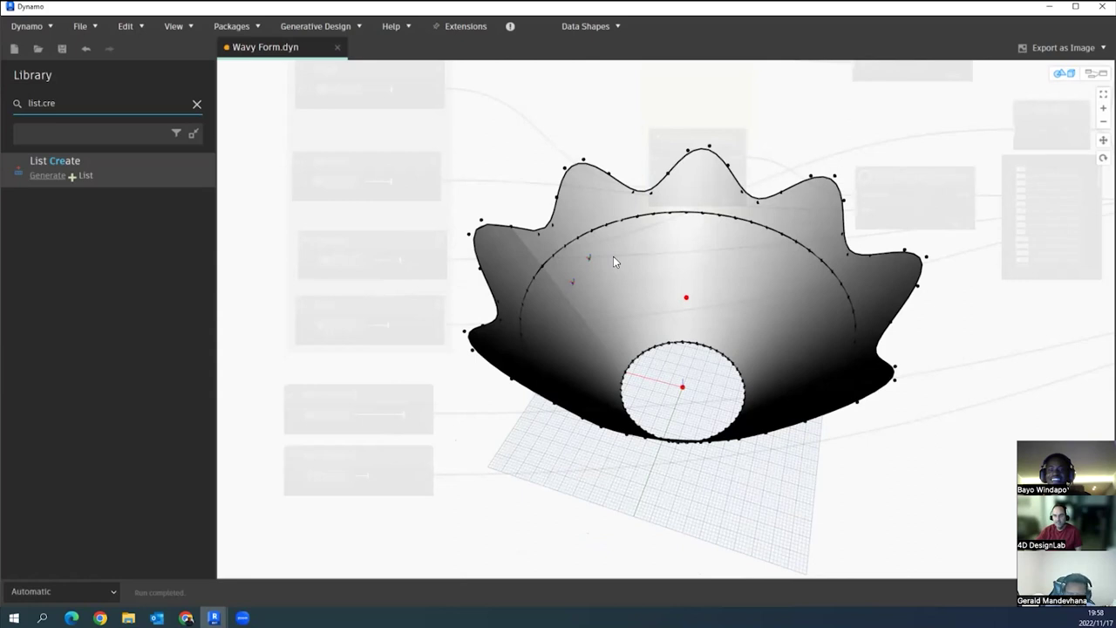
pyautogui.scroll(1, 618, 247)
pyautogui.moveTo(618, 247)
pyautogui.mouseDown(button='right')
pyautogui.moveTo(609, 246)
pyautogui.moveTo(663, 257)
pyautogui.moveTo(705, 236)
pyautogui.moveTo(621, 201)
pyautogui.mouseUp(button='right')
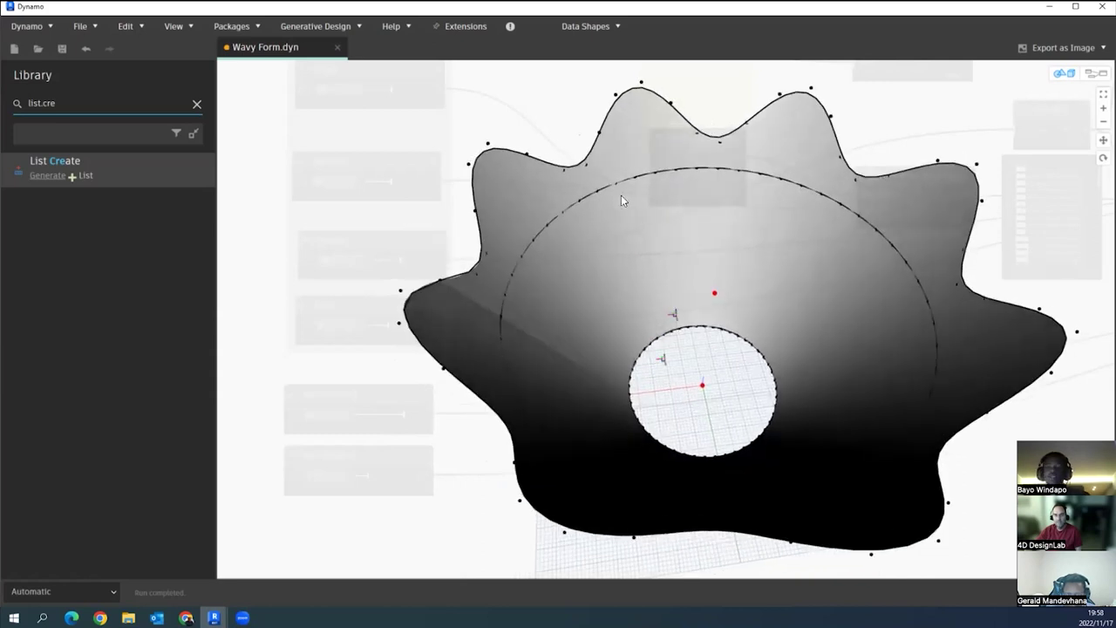
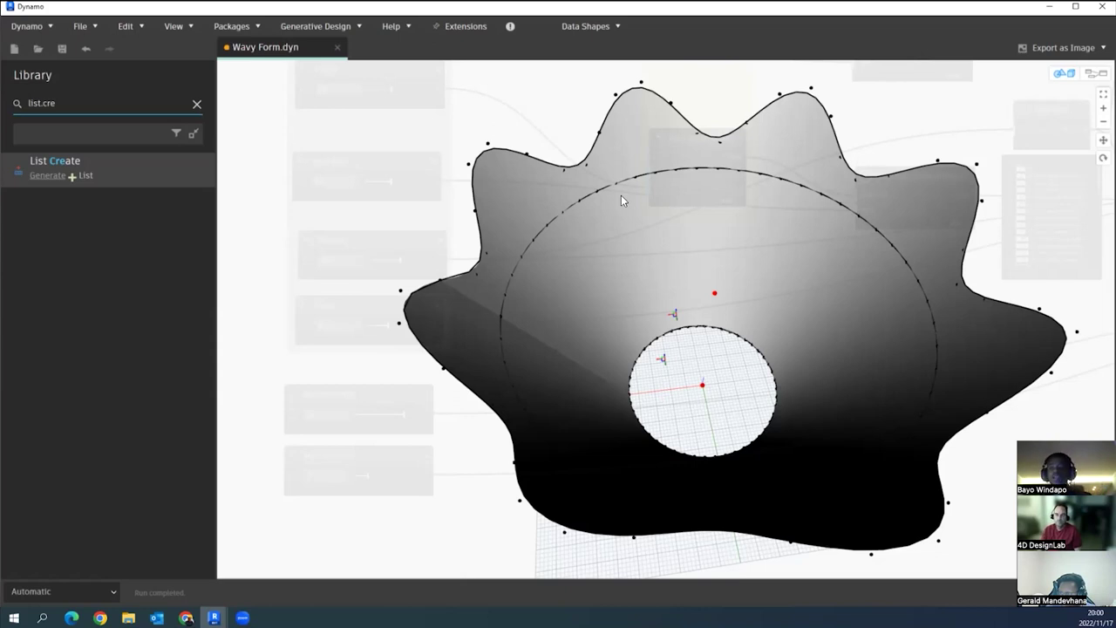
pyautogui.moveTo(825, 311)
pyautogui.mouseDown(button='right')
pyautogui.moveTo(805, 294)
pyautogui.moveTo(816, 196)
pyautogui.mouseUp(button='right')
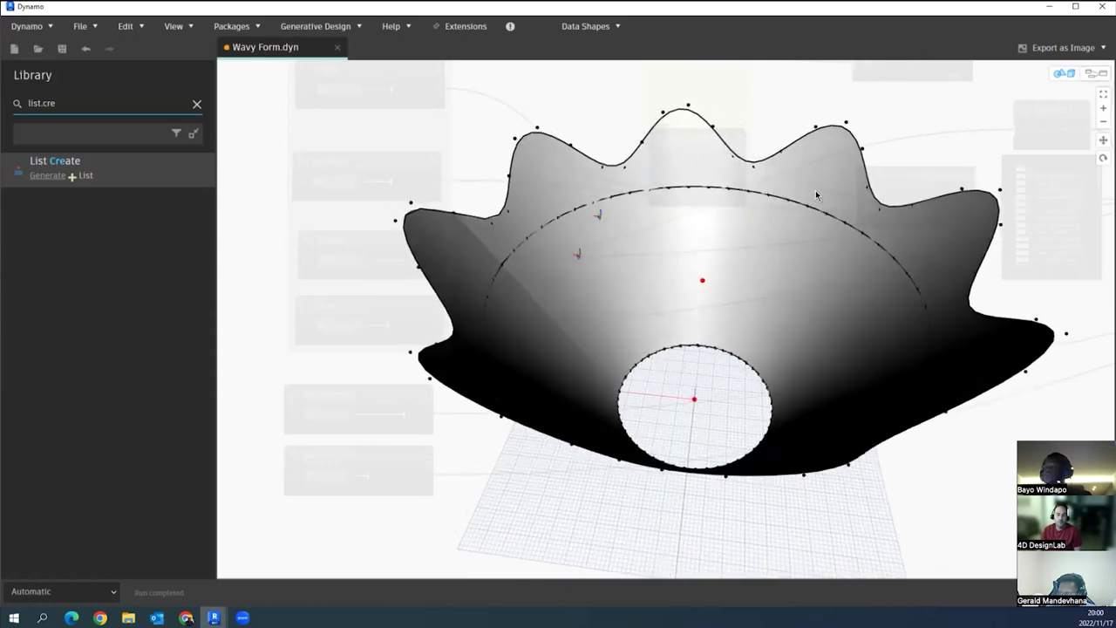
pyautogui.press('Escape')
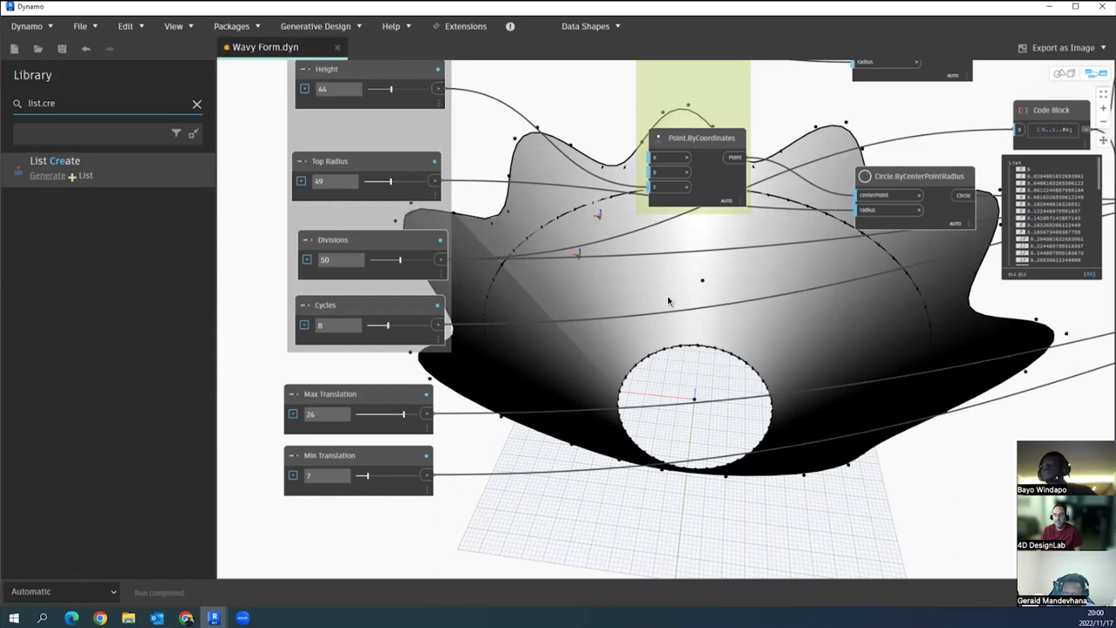
# - Add the Max Translation and Min Translation sliders to the Inputs group below Cycles, and set Cycles to 5
pyautogui.moveTo(457, 386); pyautogui.dragTo(405, 462)
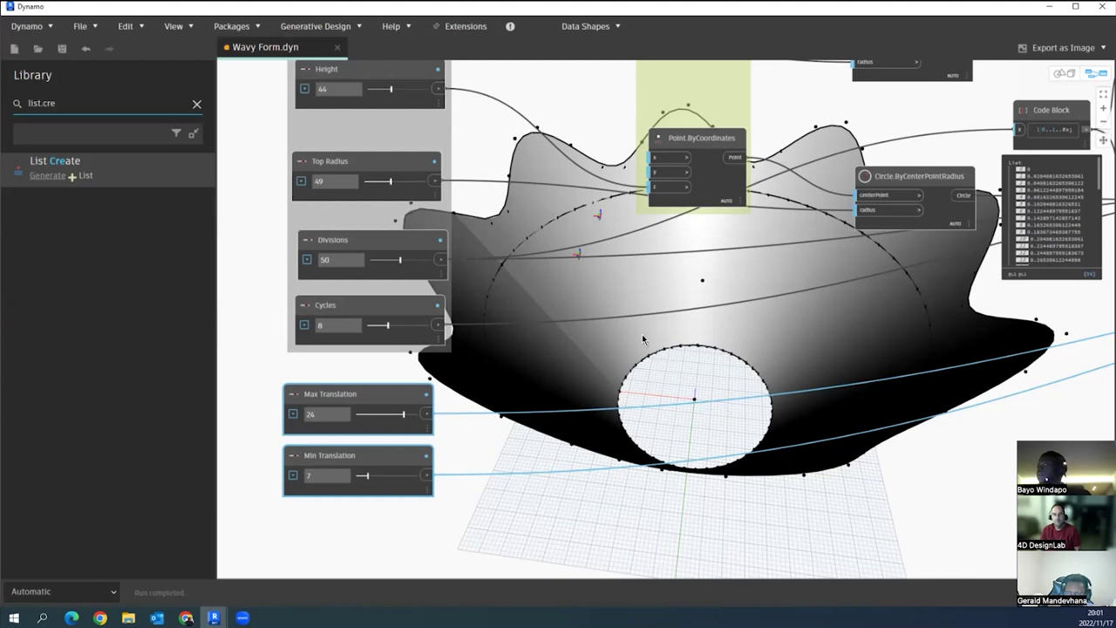
pyautogui.moveTo(361, 396); pyautogui.dragTo(377, 344)
pyautogui.moveTo(243, 501); pyautogui.dragTo(420, 367)
pyautogui.click(572, 345)
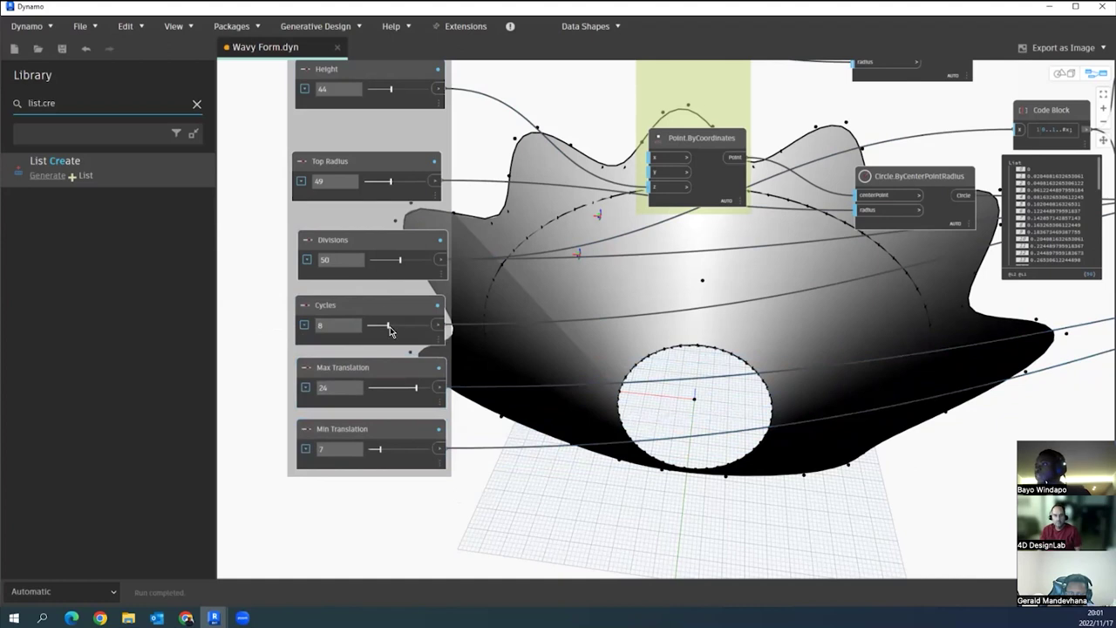
pyautogui.moveTo(388, 324); pyautogui.dragTo(379, 324)
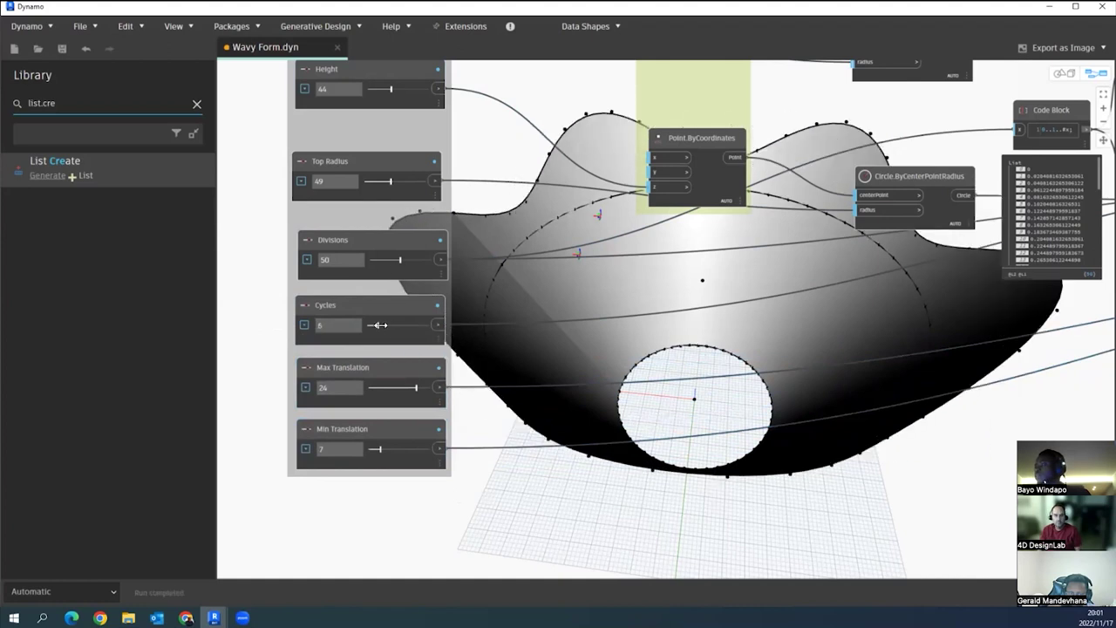
# - Clear the library search and browse the installed add-on packages in the library
pyautogui.scroll(-3, 592, 388)
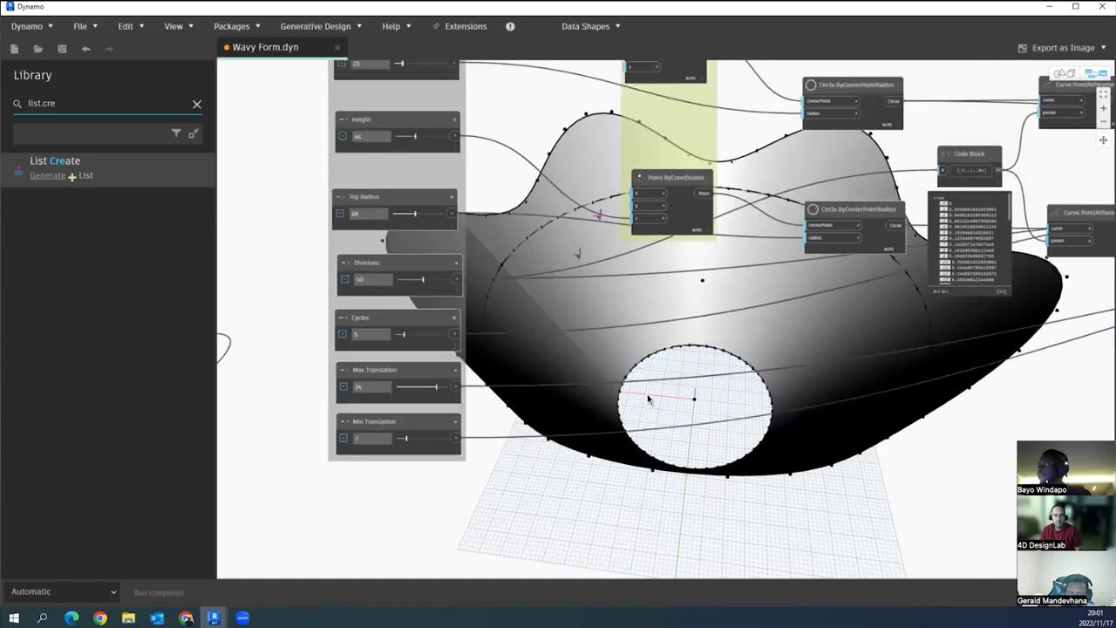
pyautogui.moveTo(619, 414); pyautogui.dragTo(603, 421, button='middle')
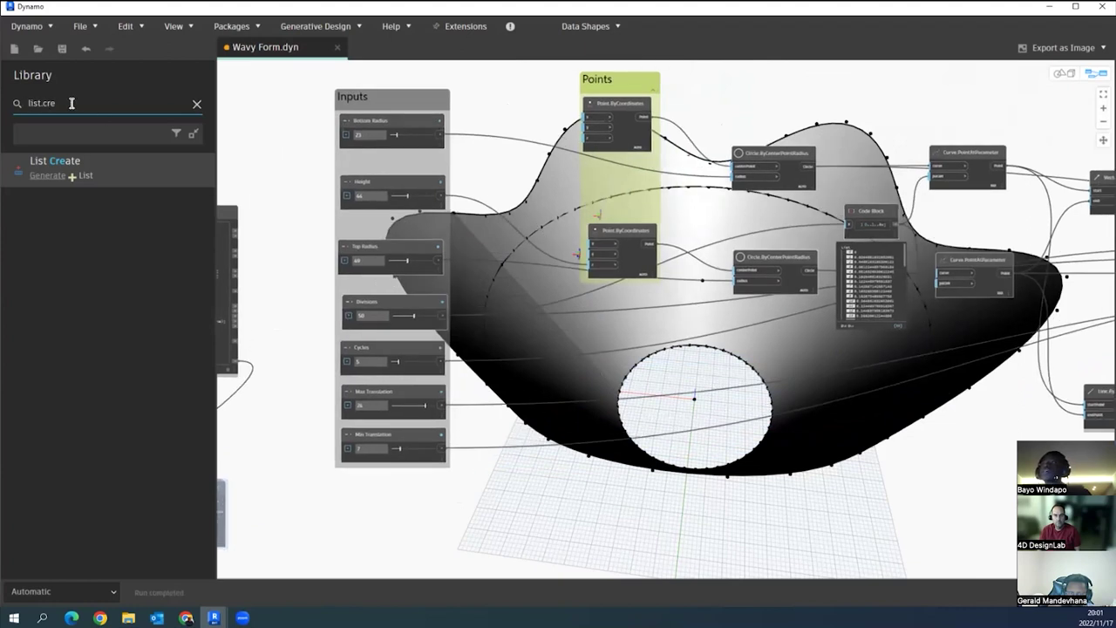
pyautogui.click(196, 103)
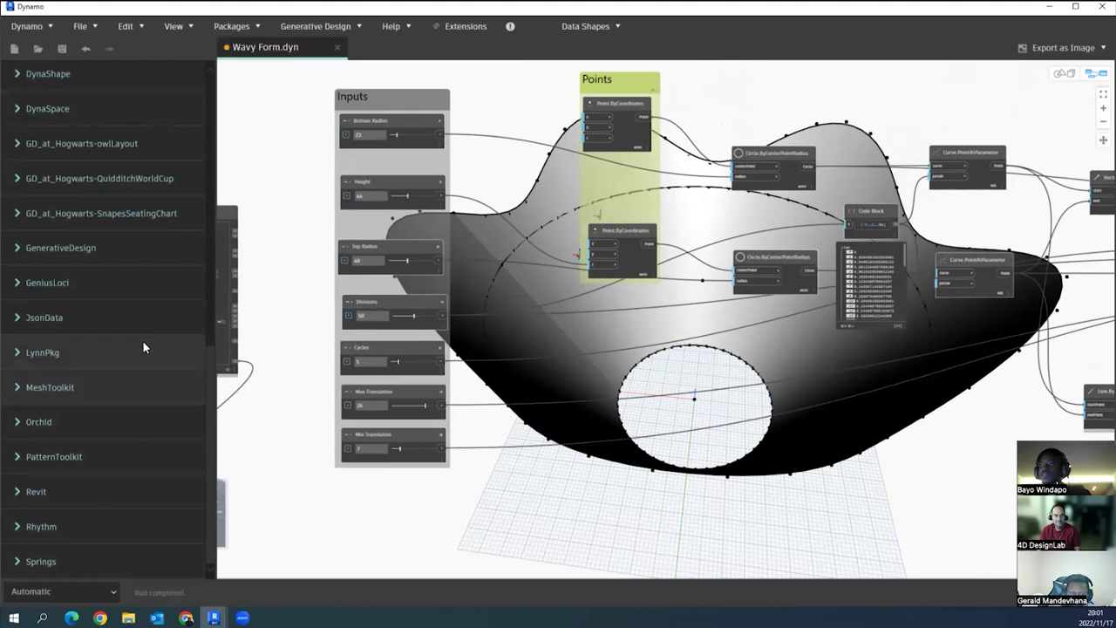
pyautogui.scroll(4, 140, 337)
pyautogui.scroll(-2, 140, 335)
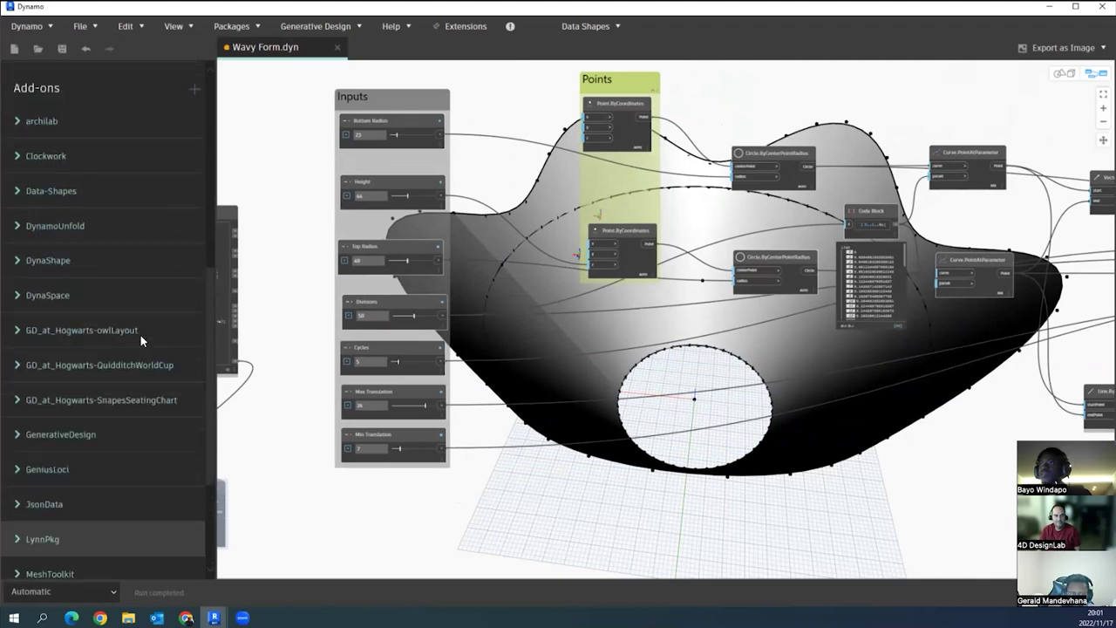
pyautogui.scroll(-2, 126, 304)
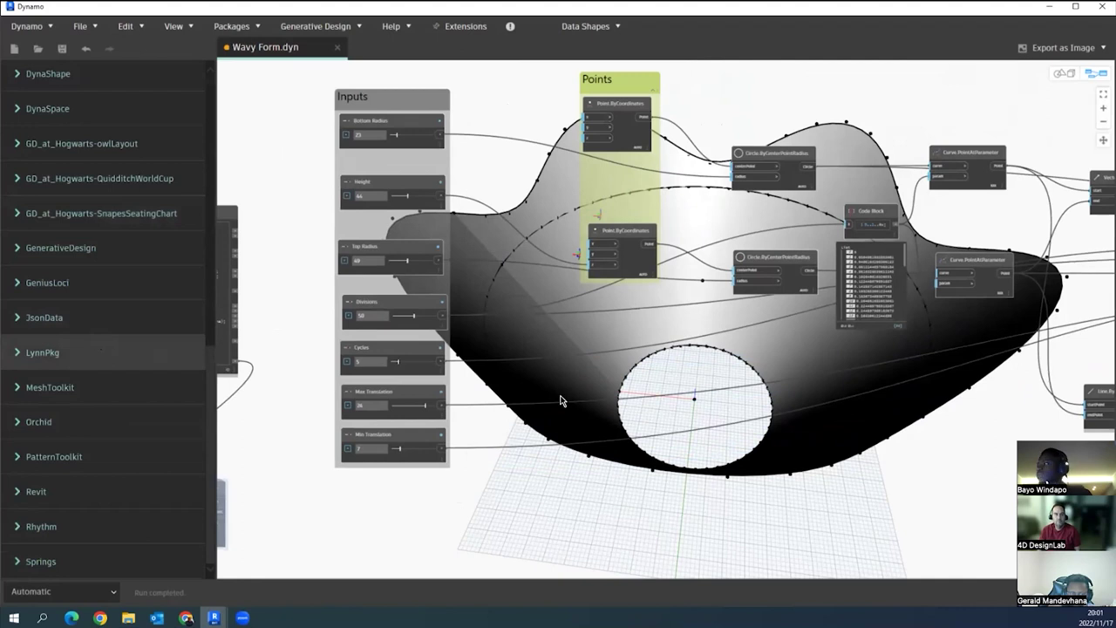
# - Move the existing PatternRectangleToSurface node clear of the Code Block that feeds its divisions
pyautogui.scroll(-2, 563, 398)
pyautogui.moveTo(219, 510); pyautogui.dragTo(293, 458, button='middle')
pyautogui.scroll(5, 294, 458)
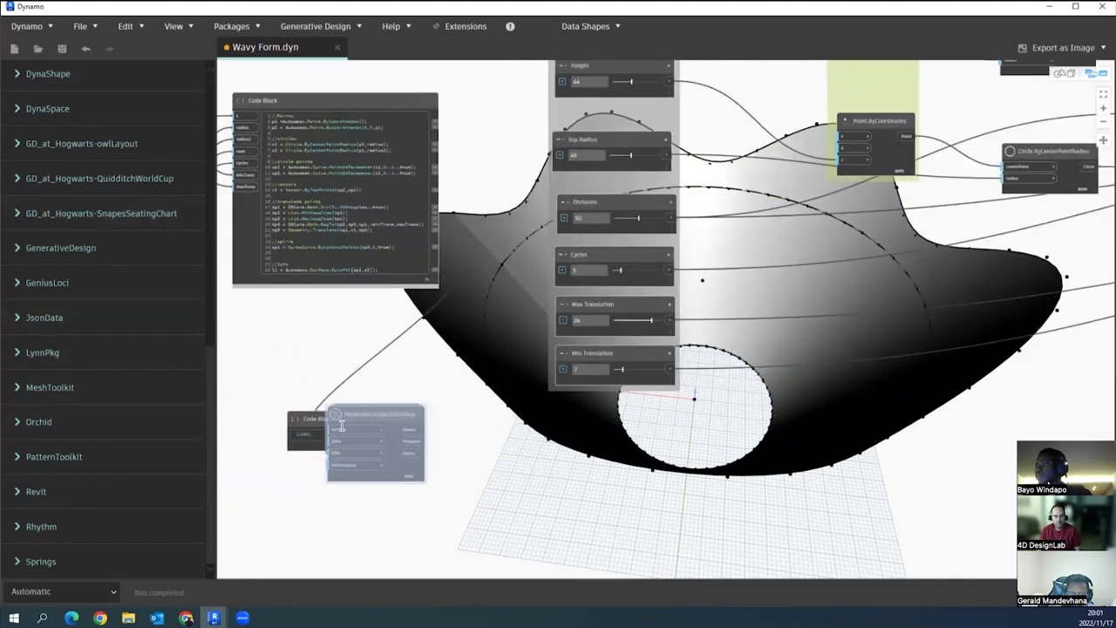
pyautogui.moveTo(426, 381); pyautogui.dragTo(573, 408)
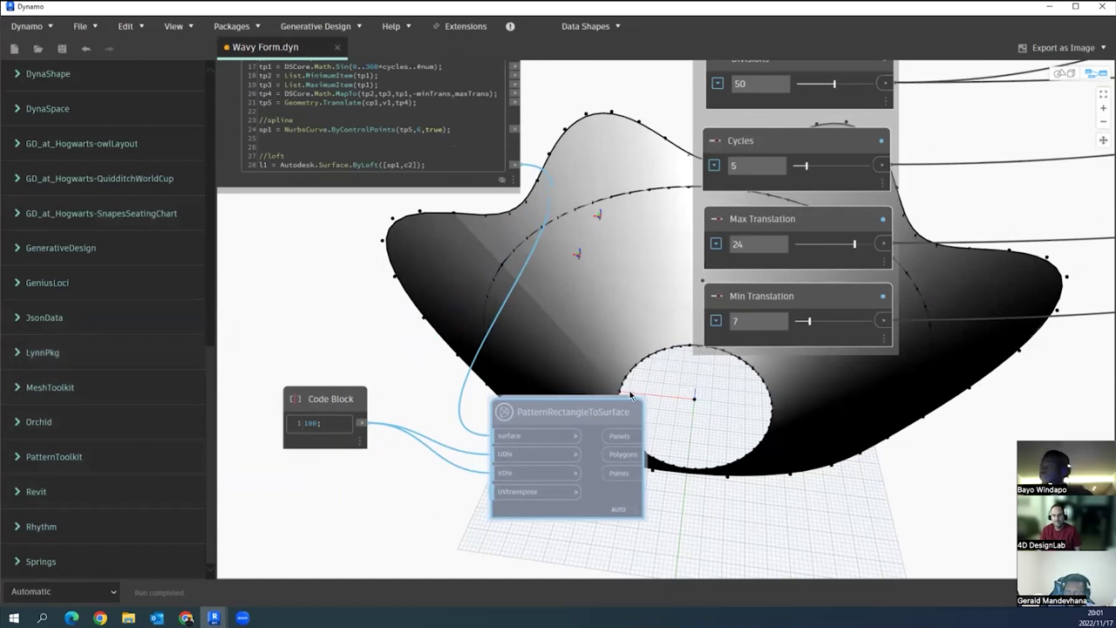
pyautogui.moveTo(611, 412); pyautogui.dragTo(610, 407)
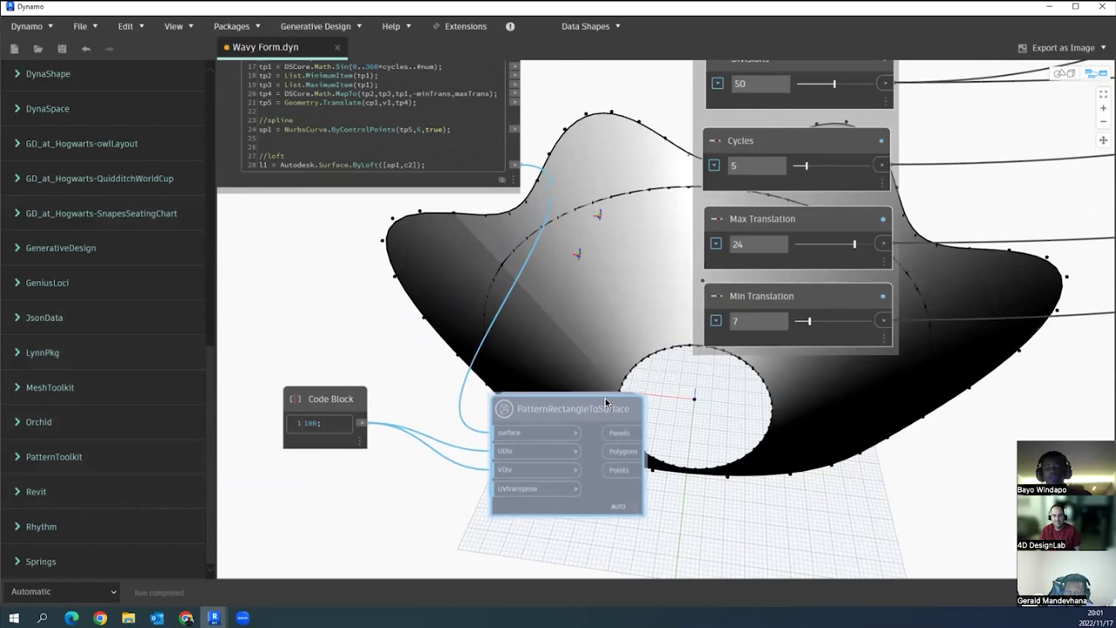
# - Duplicate the PatternRectangleToSurface node and place the copy below the main node graph, past the Inputs group
pyautogui.hotkey('ctrl', 'c')
pyautogui.hotkey('ctrl', 'v')
pyautogui.moveTo(704, 433); pyautogui.dragTo(707, 433)
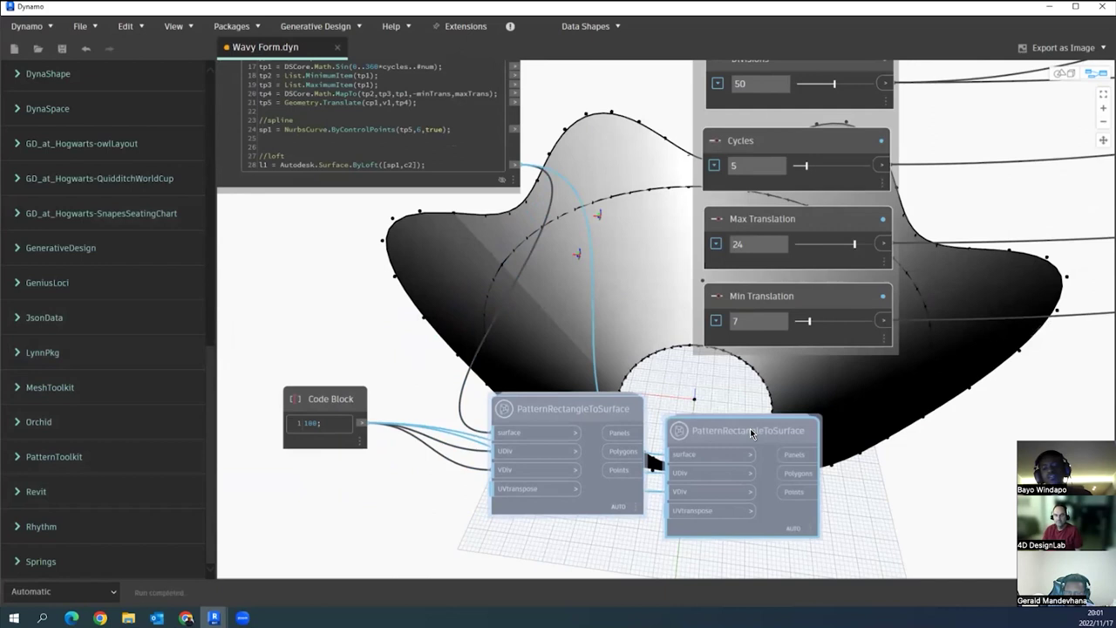
pyautogui.scroll(-3, 624, 397)
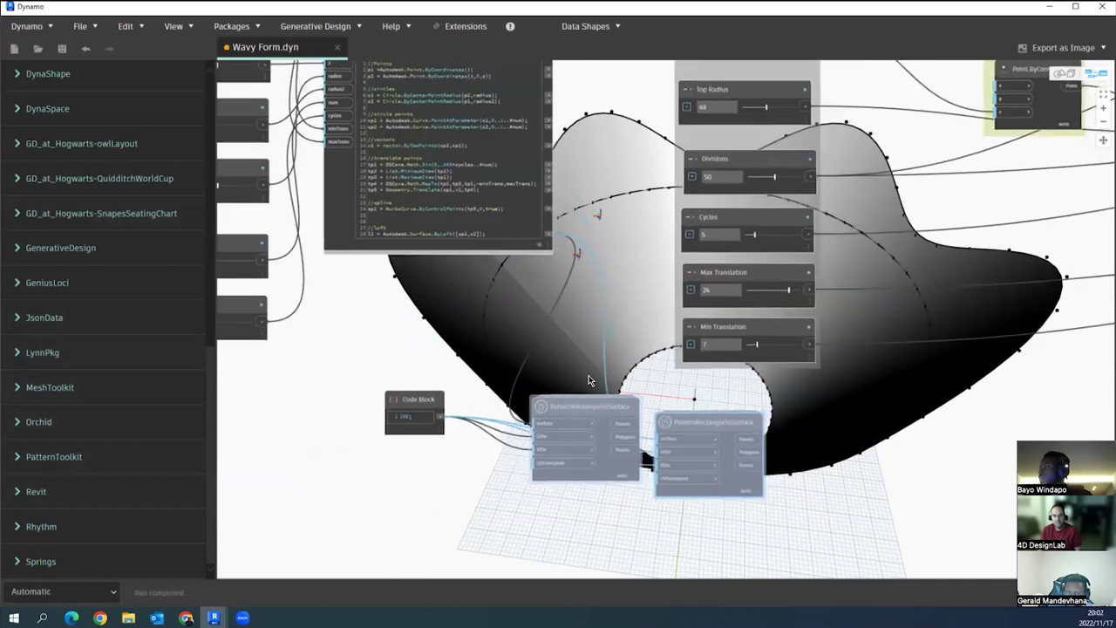
pyautogui.moveTo(590, 378); pyautogui.dragTo(299, 322, button='middle')
pyautogui.moveTo(431, 368); pyautogui.dragTo(757, 373)
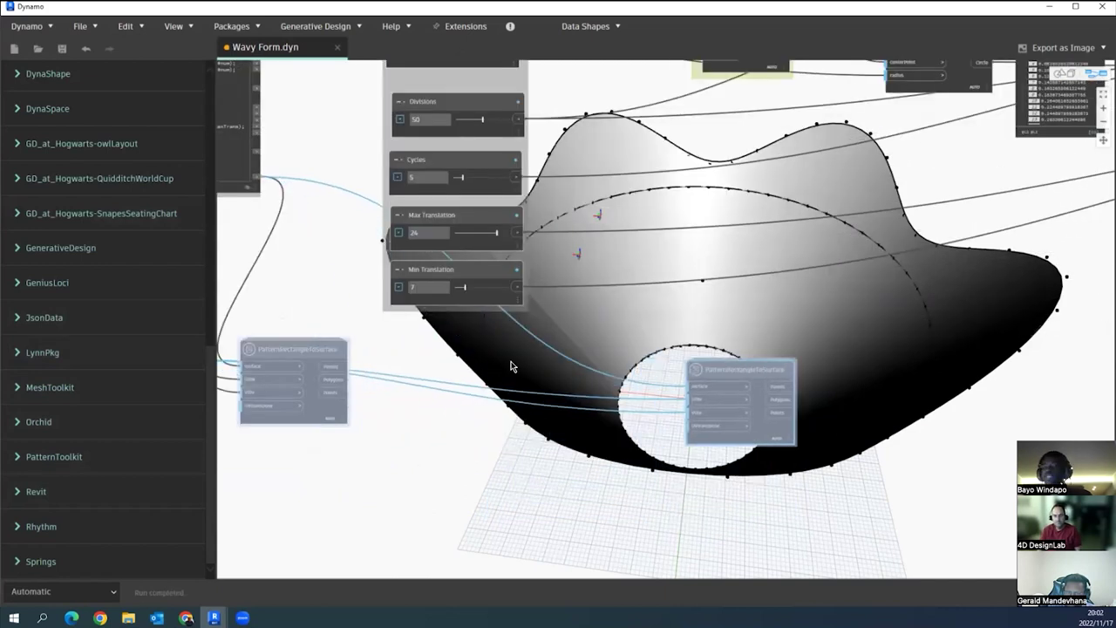
pyautogui.scroll(-3, 564, 400)
pyautogui.moveTo(655, 362); pyautogui.dragTo(499, 370, button='middle')
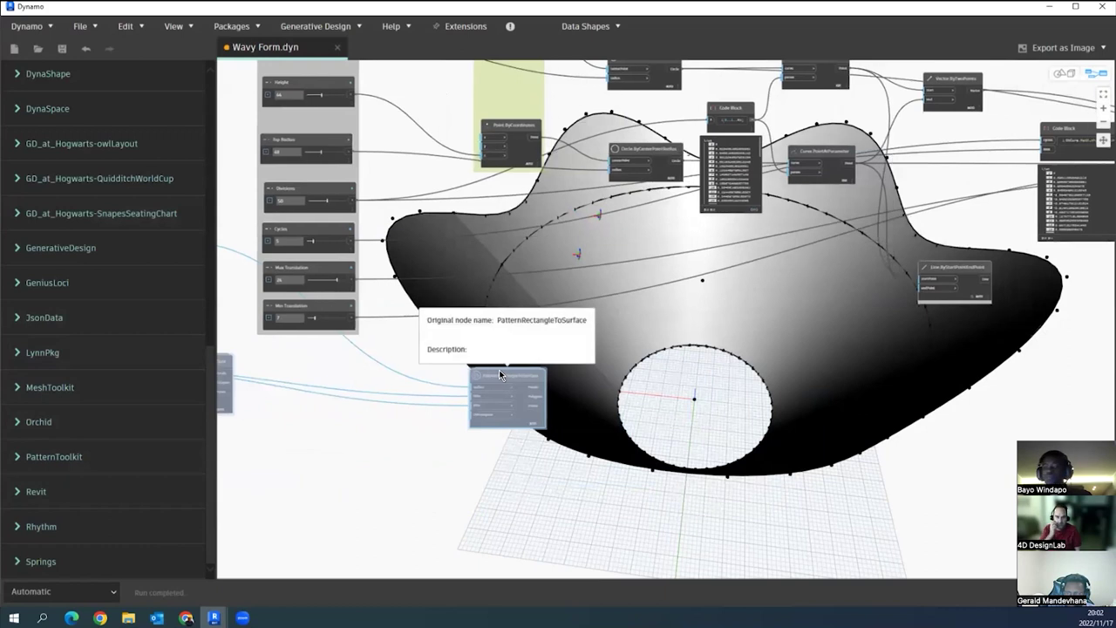
pyautogui.moveTo(499, 369); pyautogui.dragTo(691, 389)
pyautogui.moveTo(434, 416); pyautogui.dragTo(591, 417, button='middle')
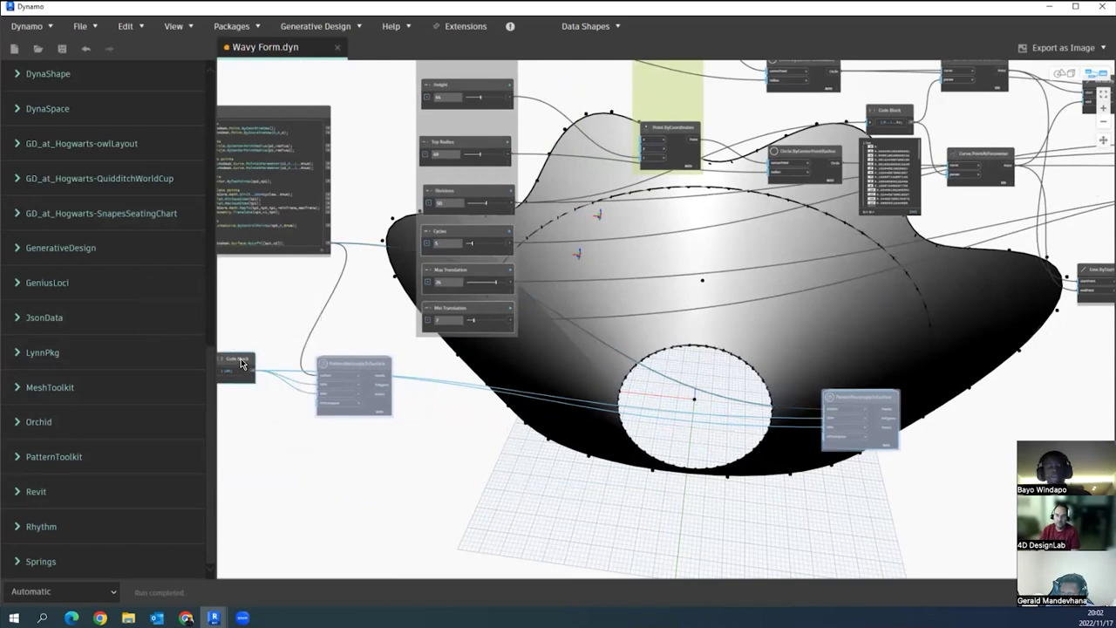
# - Duplicate the Code Block containing 100, place the copy near the new PatternRectangleToSurface node, and set its value to 30
pyautogui.hotkey('ctrl', 'c')
pyautogui.hotkey('ctrl', 'v')
pyautogui.moveTo(267, 371); pyautogui.dragTo(728, 502)
pyautogui.moveTo(830, 487); pyautogui.dragTo(779, 472, button='middle')
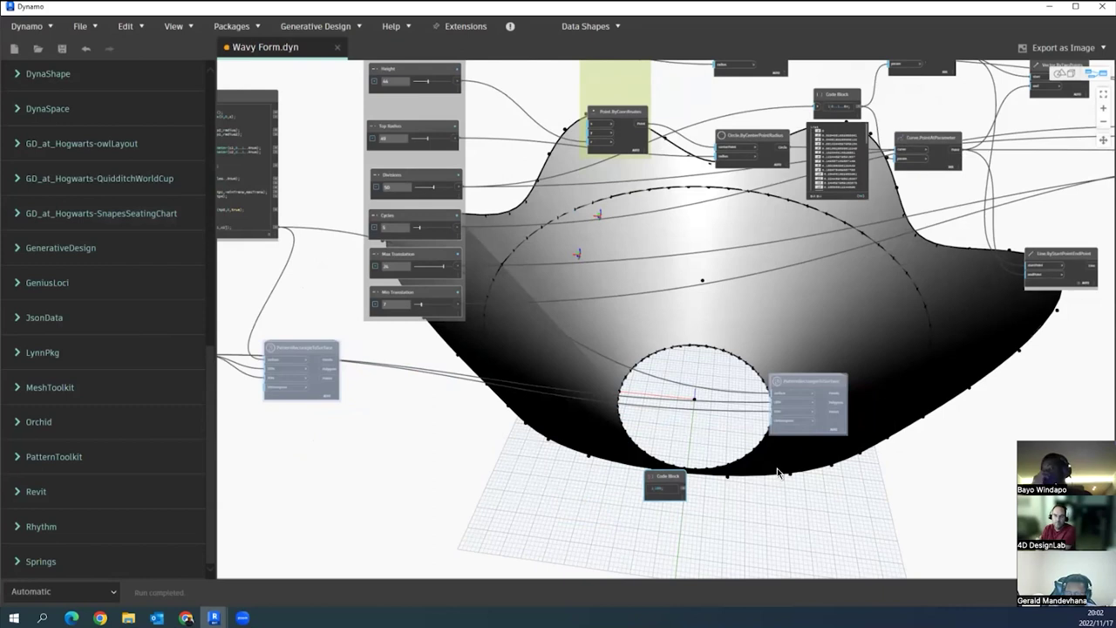
pyautogui.scroll(4, 811, 490)
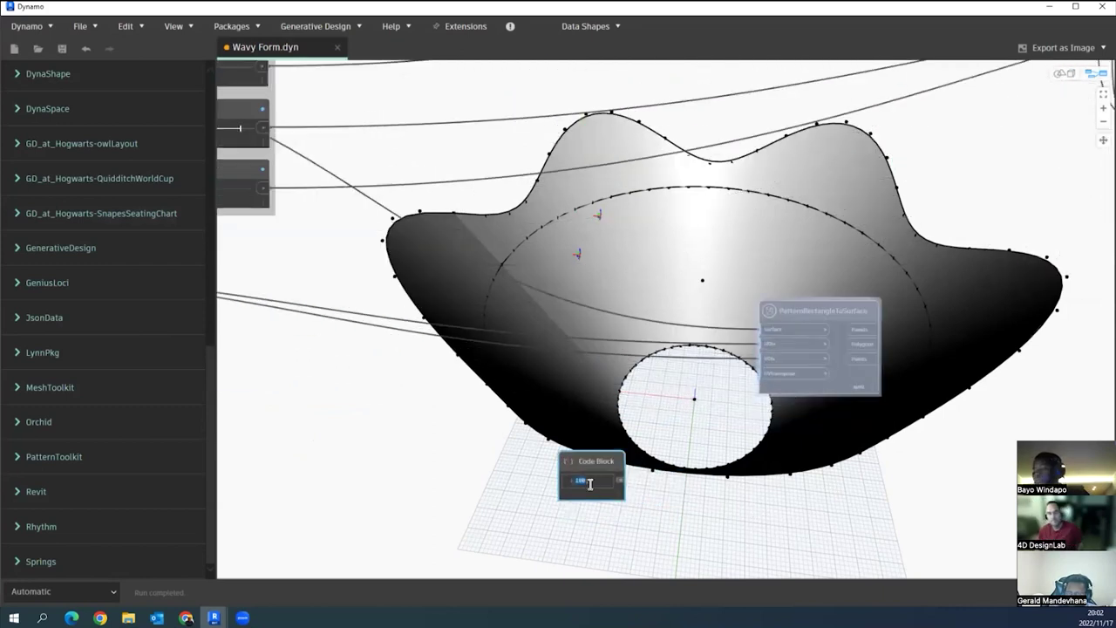
pyautogui.write('3')
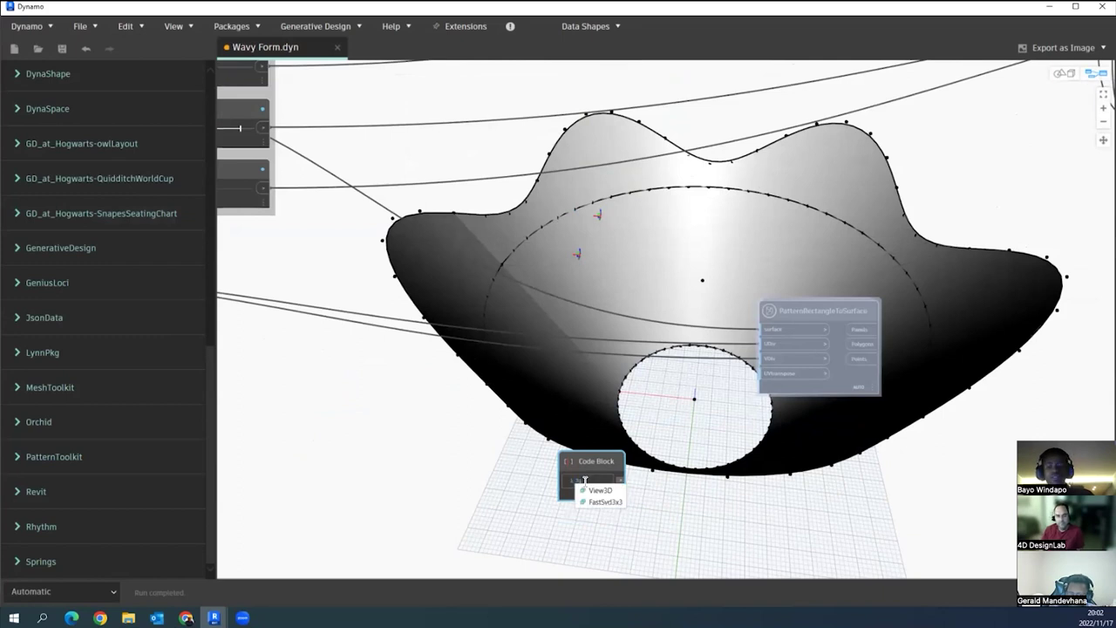
pyautogui.write('0')
pyautogui.click(715, 503)
# - Connect the 30 Code Block to the UDiv and VDiv inputs of the copied PatternRectangleToSurface node
pyautogui.scroll(3, 642, 488)
pyautogui.moveTo(638, 477); pyautogui.dragTo(506, 486, button='middle')
pyautogui.moveTo(464, 458); pyautogui.dragTo(576, 430)
pyautogui.moveTo(643, 498); pyautogui.dragTo(585, 511, button='middle')
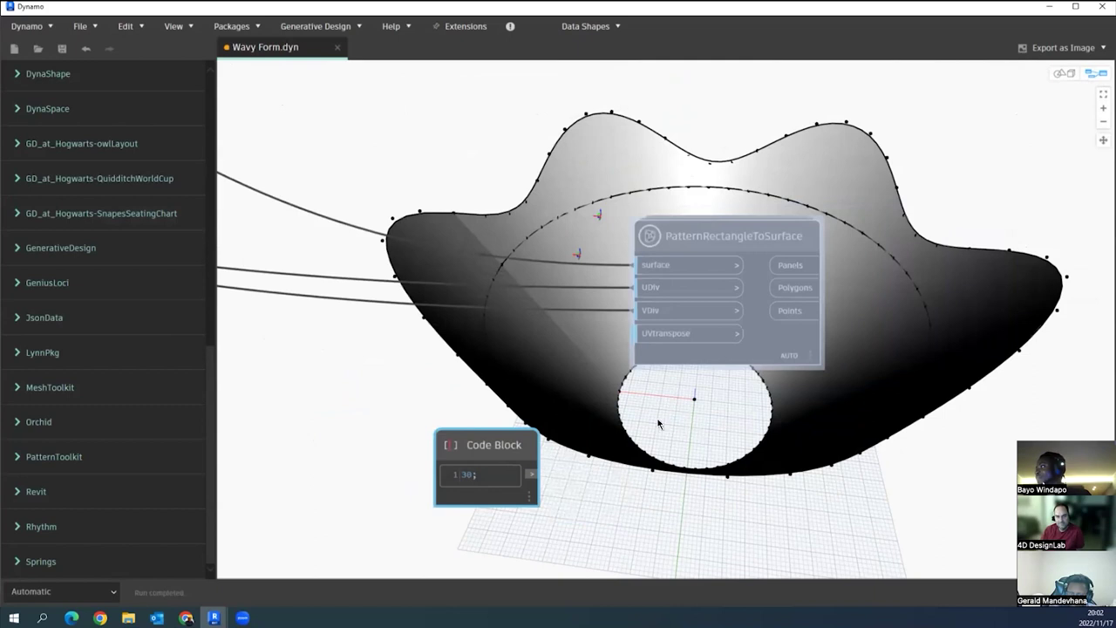
pyautogui.moveTo(531, 473); pyautogui.dragTo(660, 318)
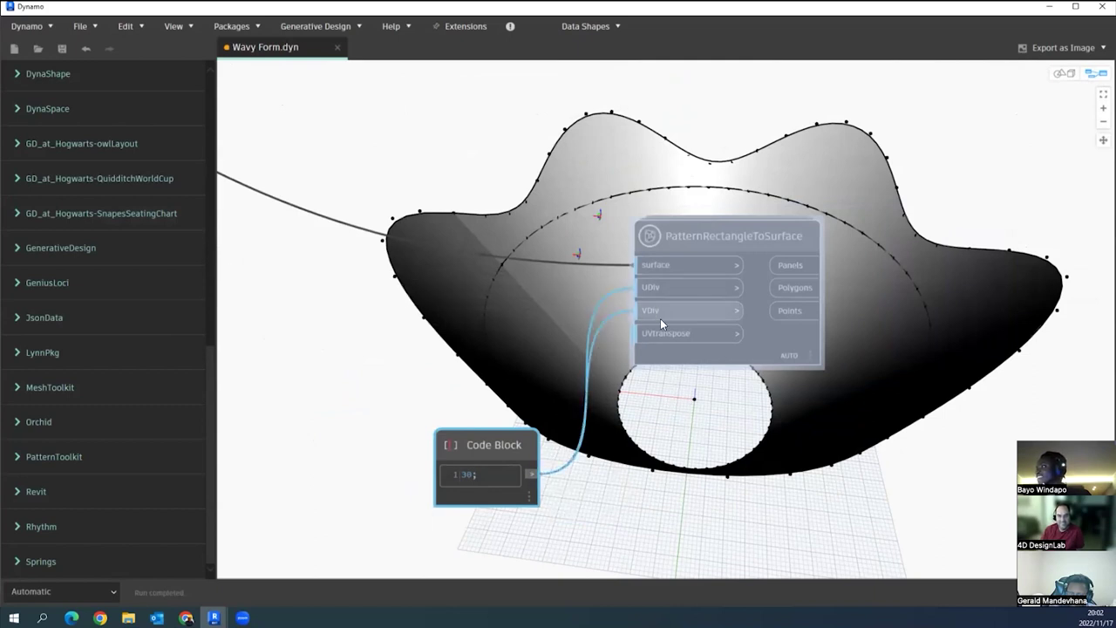
# - Move the copied PatternRectangleToSurface node together with its Code Block to the end of the graph, past Surface.ByLoft
pyautogui.scroll(-6, 609, 273)
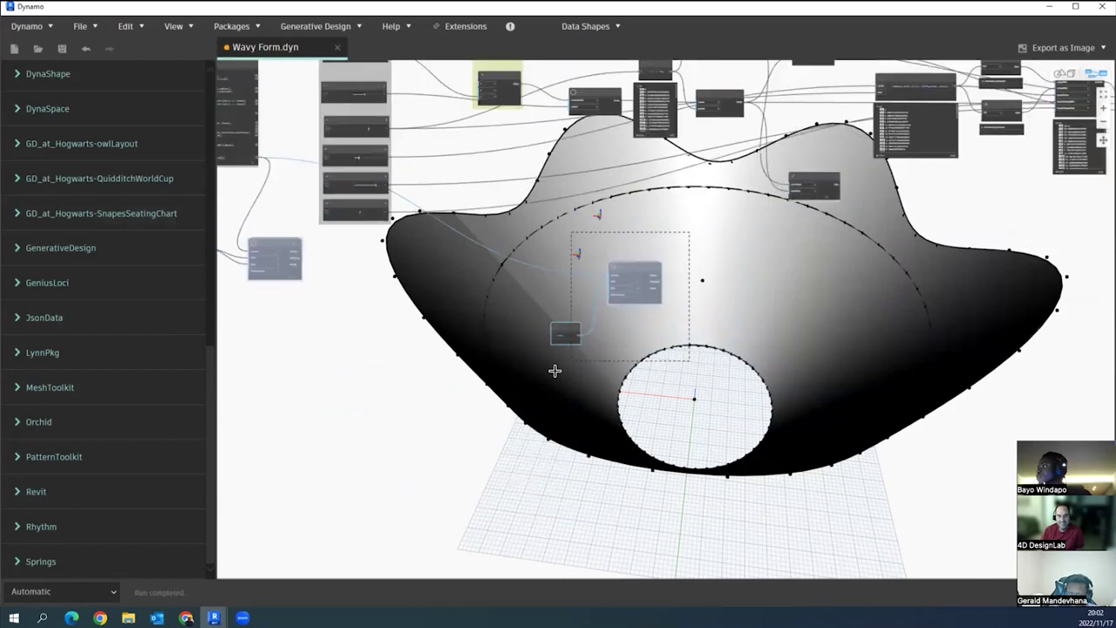
pyautogui.scroll(-2, 593, 316)
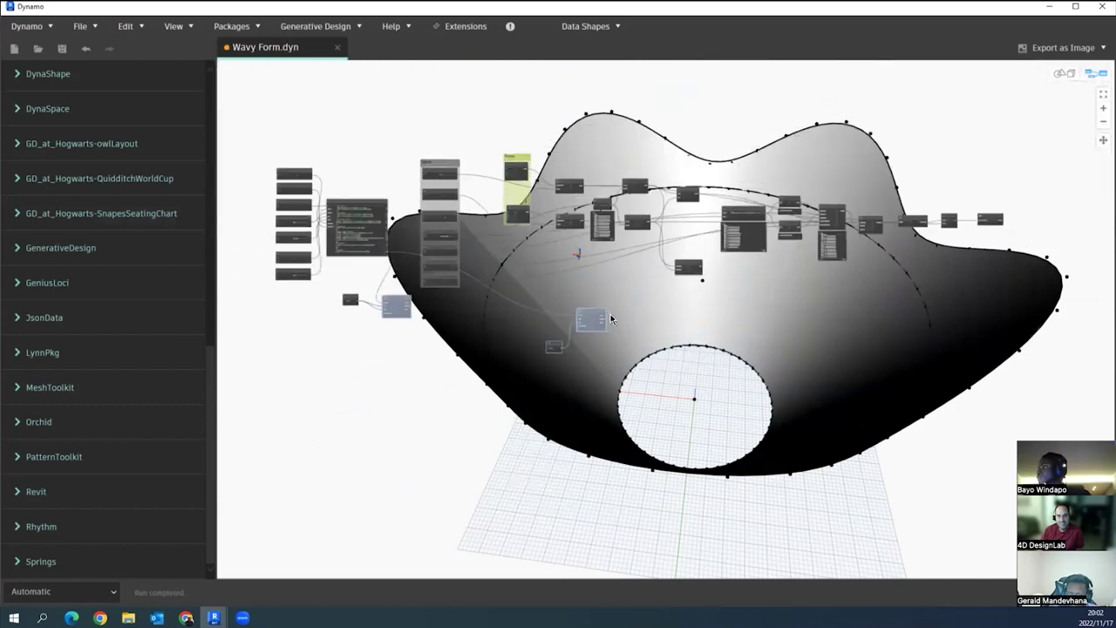
pyautogui.moveTo(593, 319); pyautogui.dragTo(1046, 223)
pyautogui.scroll(5, 965, 266)
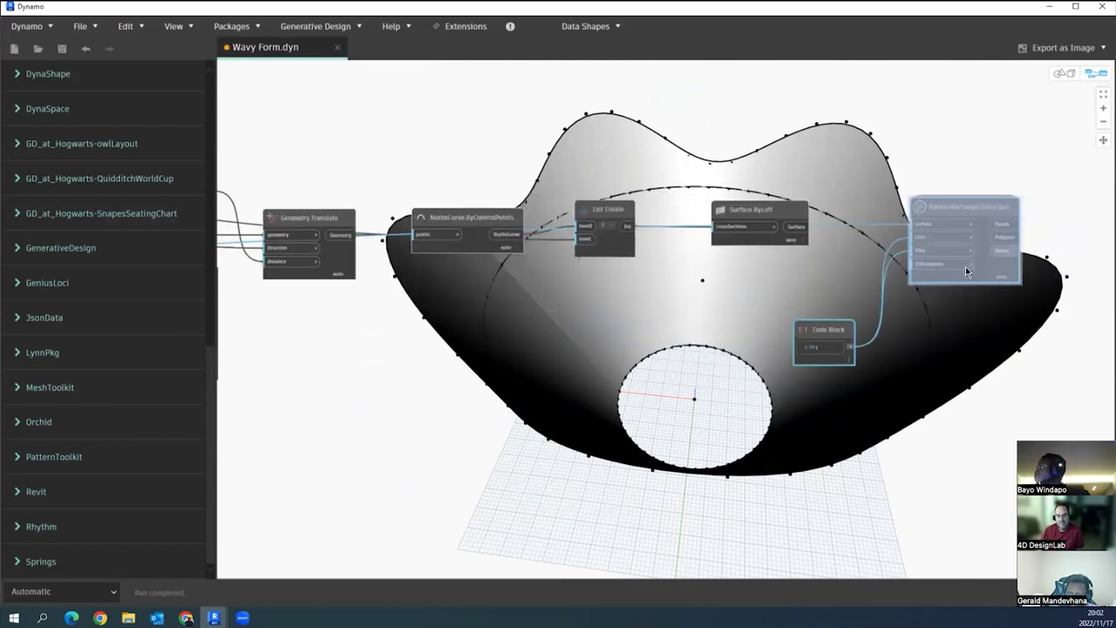
# - Arrange the 30 Code Block below Surface.ByLoft and bring the PatternRectangleToSurface node closer to the loft node
pyautogui.moveTo(722, 390)
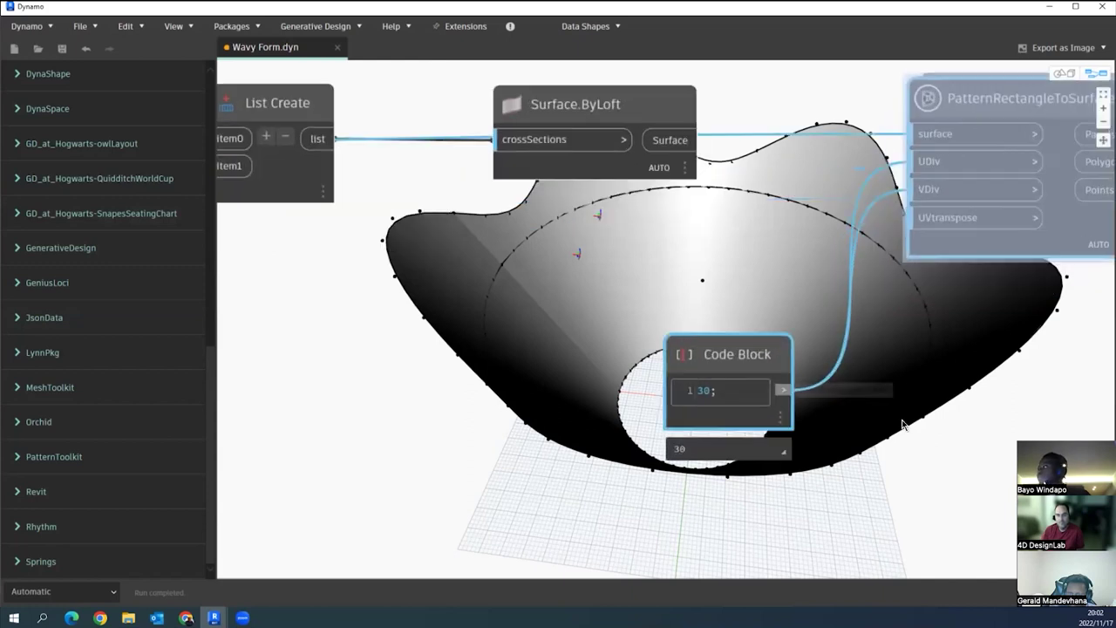
pyautogui.scroll(3, 919, 336)
pyautogui.moveTo(661, 361); pyautogui.dragTo(522, 250)
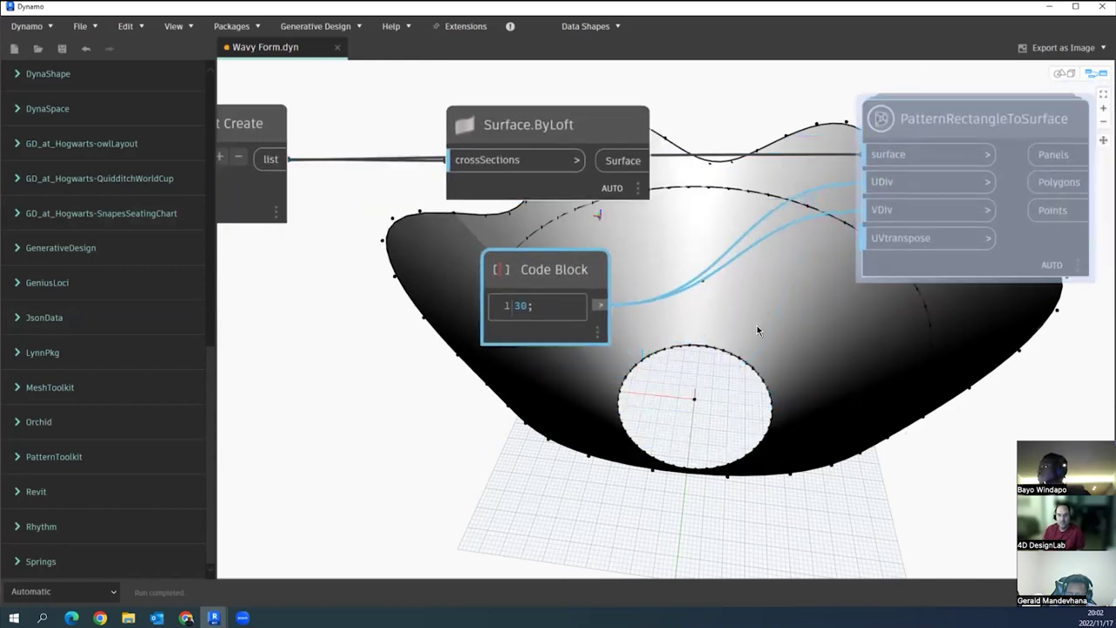
pyautogui.moveTo(757, 325); pyautogui.dragTo(690, 438, button='middle')
pyautogui.moveTo(844, 235); pyautogui.dragTo(787, 220)
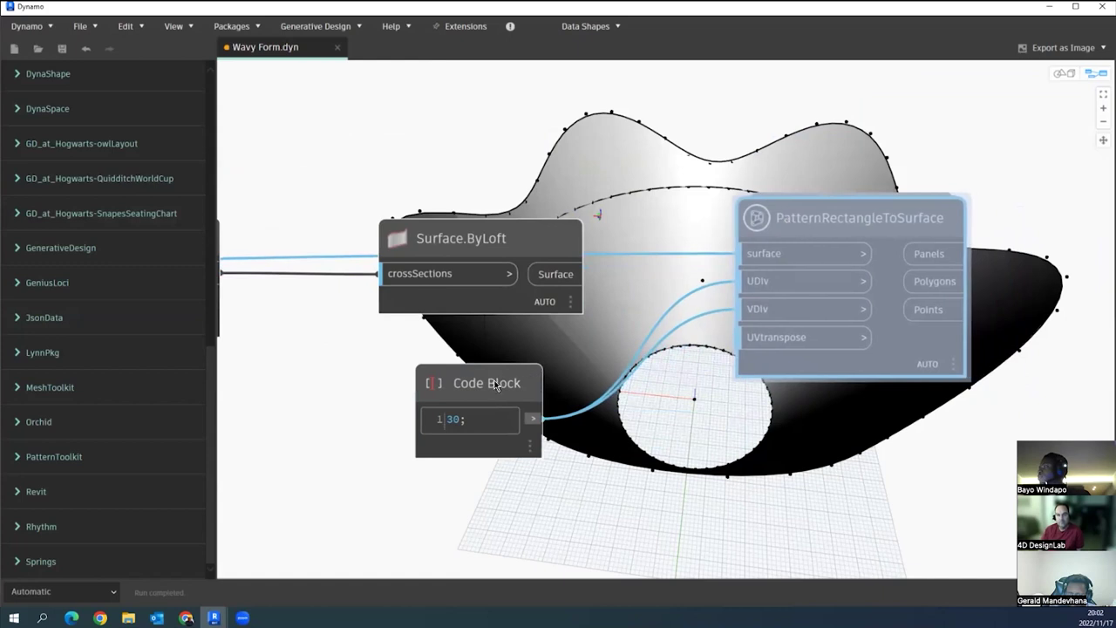
pyautogui.moveTo(494, 382); pyautogui.dragTo(543, 420)
pyautogui.click(770, 473)
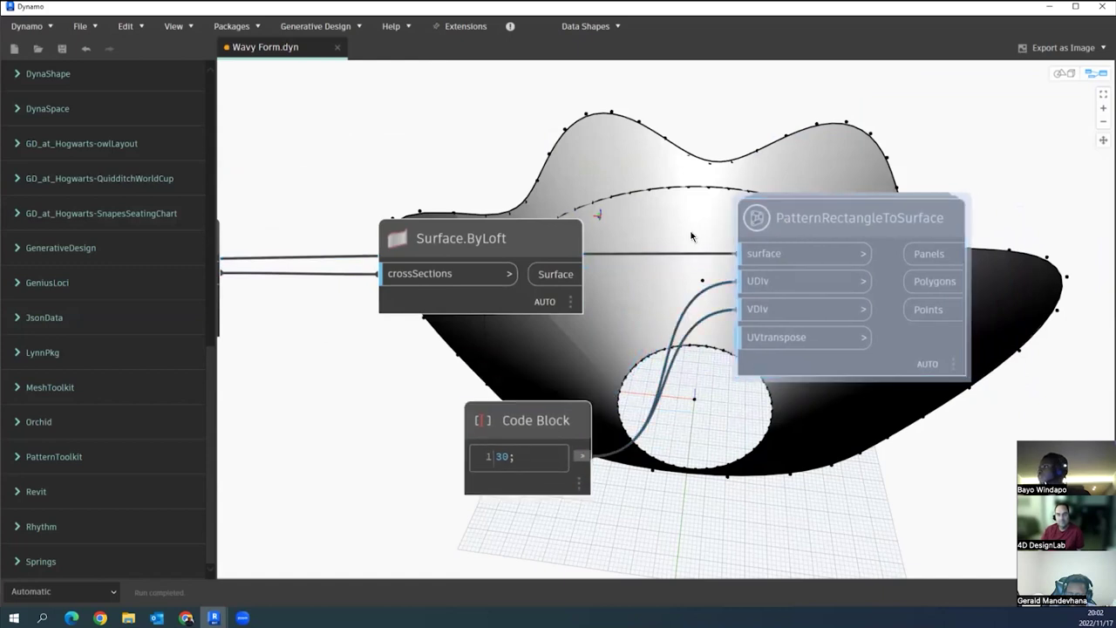
# - Connect the Surface output of Surface.ByLoft to the copied PatternRectangleToSurface node's surface input and unfreeze that node
pyautogui.moveTo(547, 250); pyautogui.dragTo(544, 244)
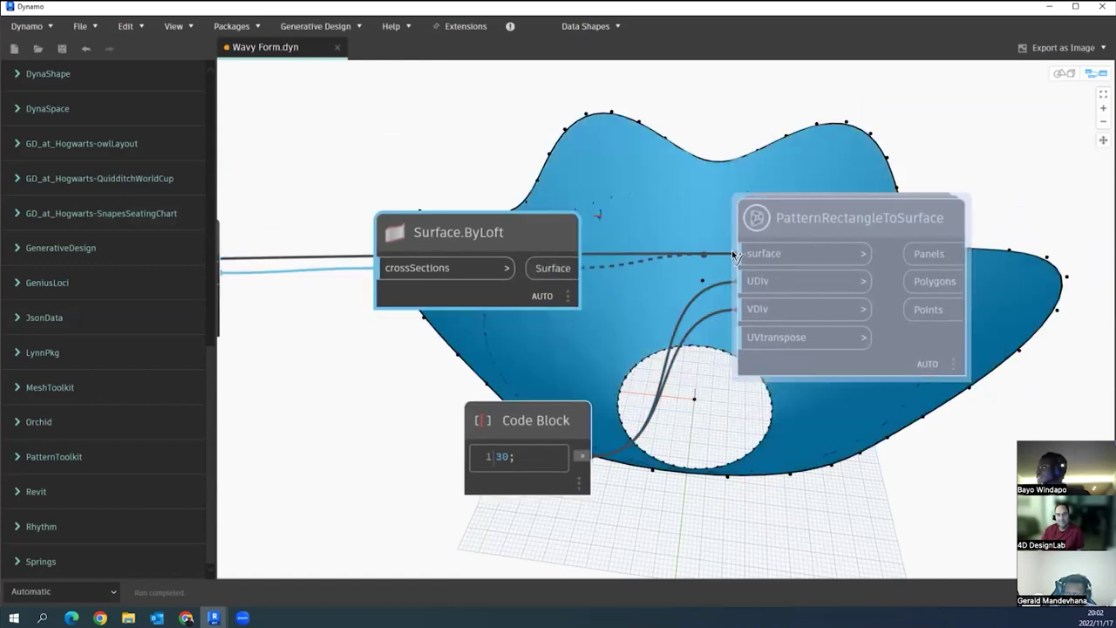
pyautogui.moveTo(492, 244); pyautogui.dragTo(494, 234)
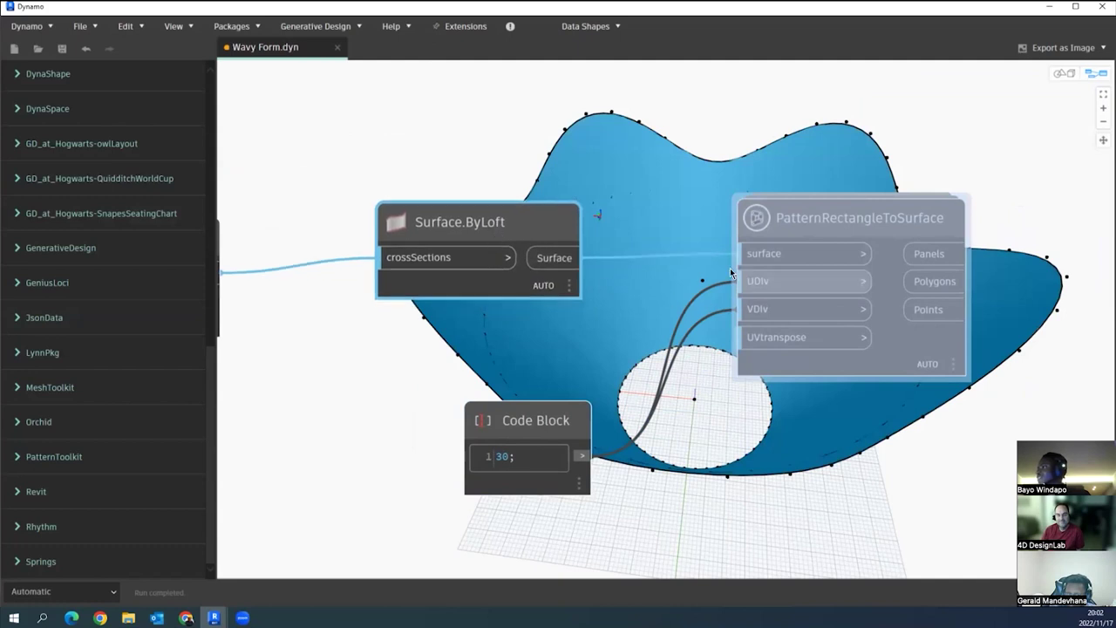
pyautogui.rightClick(815, 209)
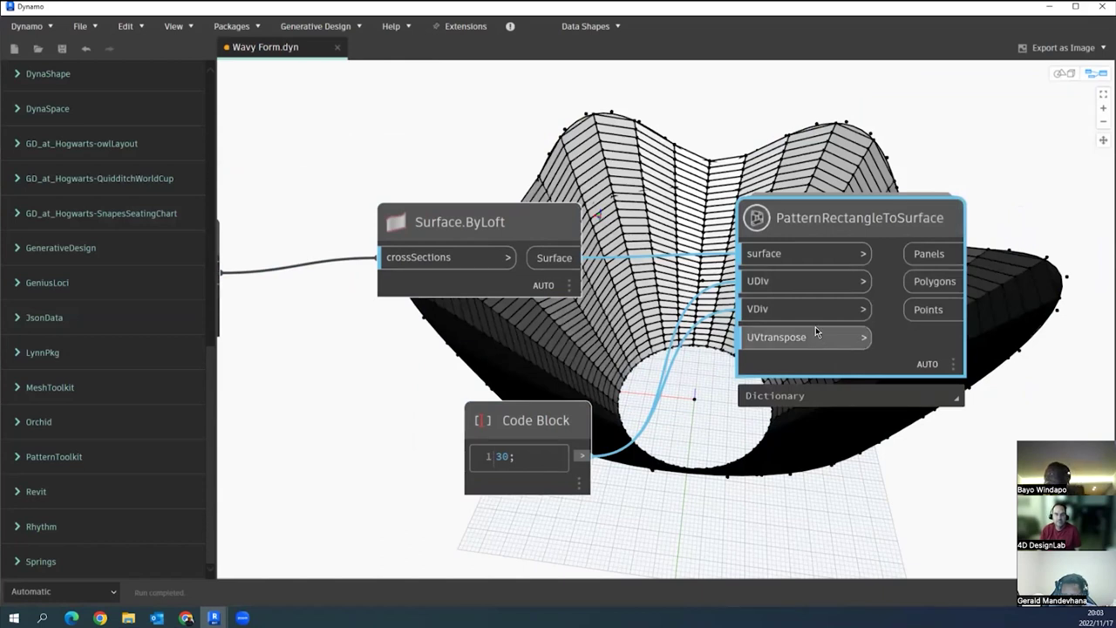
# - Turn off the geometry preview of the Surface.ByLoft and NurbsCurve.ByControlPoints nodes
pyautogui.click(509, 221)
pyautogui.rightClick(511, 223)
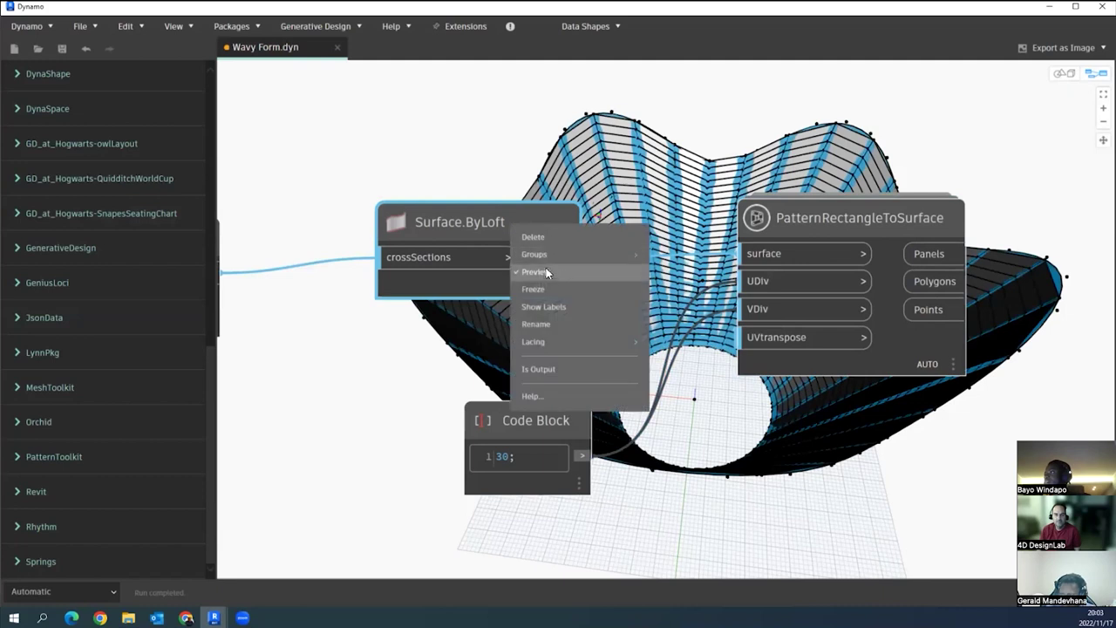
pyautogui.click(544, 271)
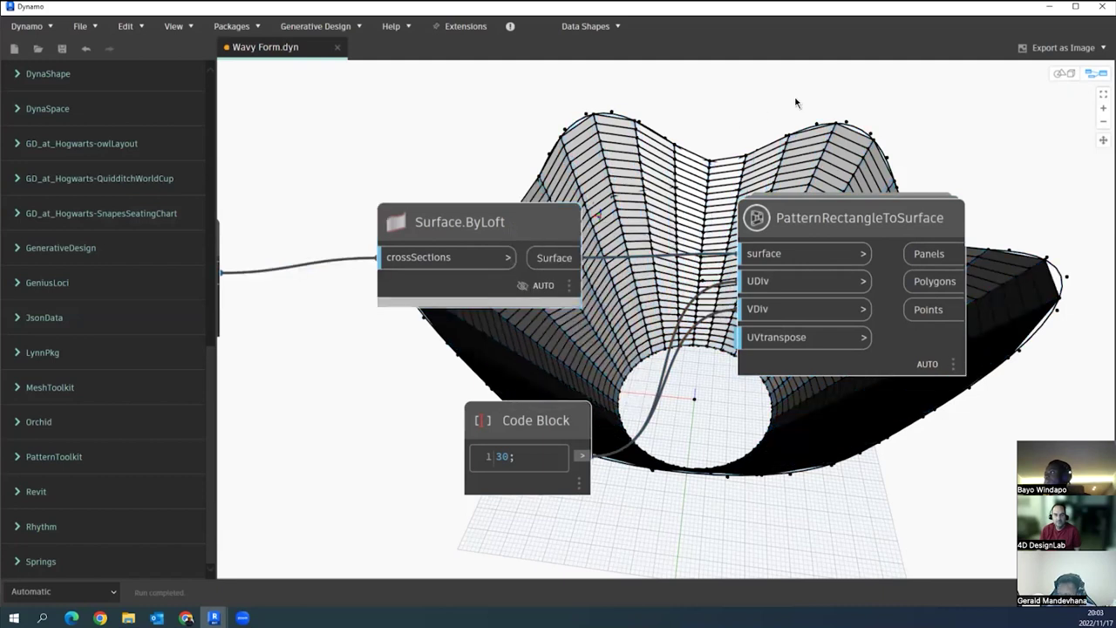
pyautogui.scroll(-3, 554, 164)
pyautogui.moveTo(491, 169); pyautogui.dragTo(635, 196, button='middle')
pyautogui.click(298, 248)
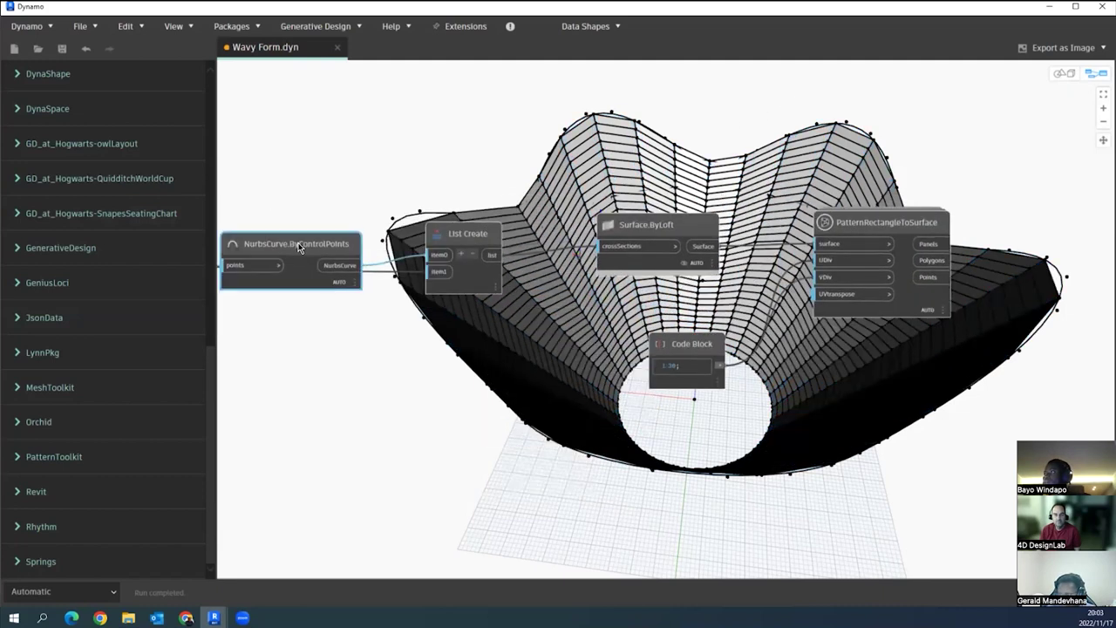
pyautogui.rightClick(299, 250)
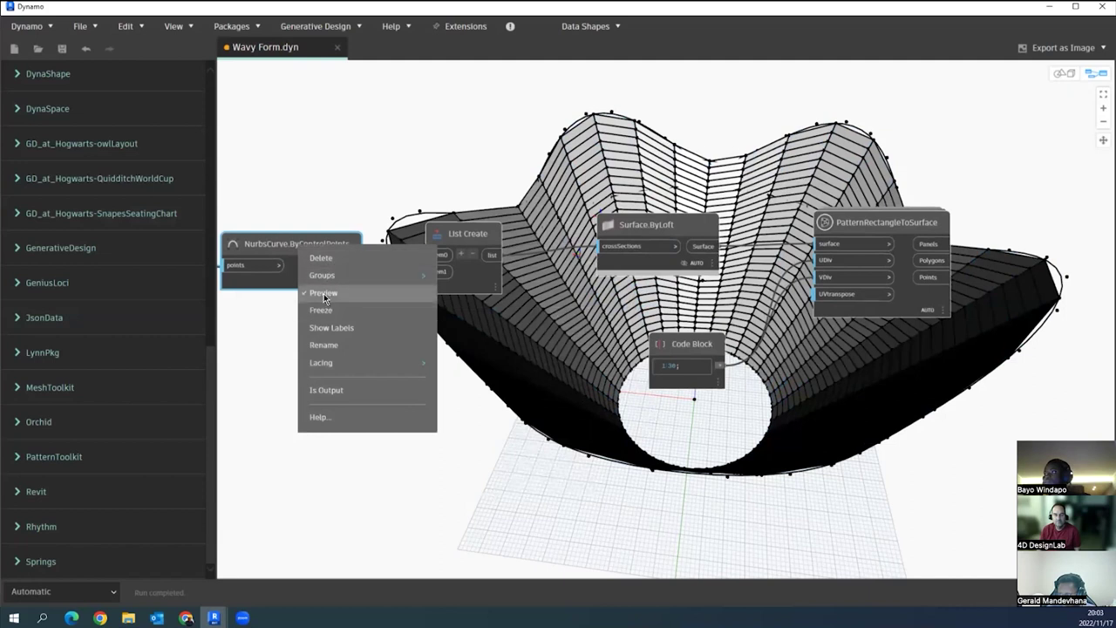
pyautogui.click(323, 293)
pyautogui.click(339, 173)
# - Turn off the geometry preview of the List Create and Geometry.Translate nodes
pyautogui.moveTo(415, 182); pyautogui.dragTo(657, 213, button='middle')
pyautogui.click(352, 277)
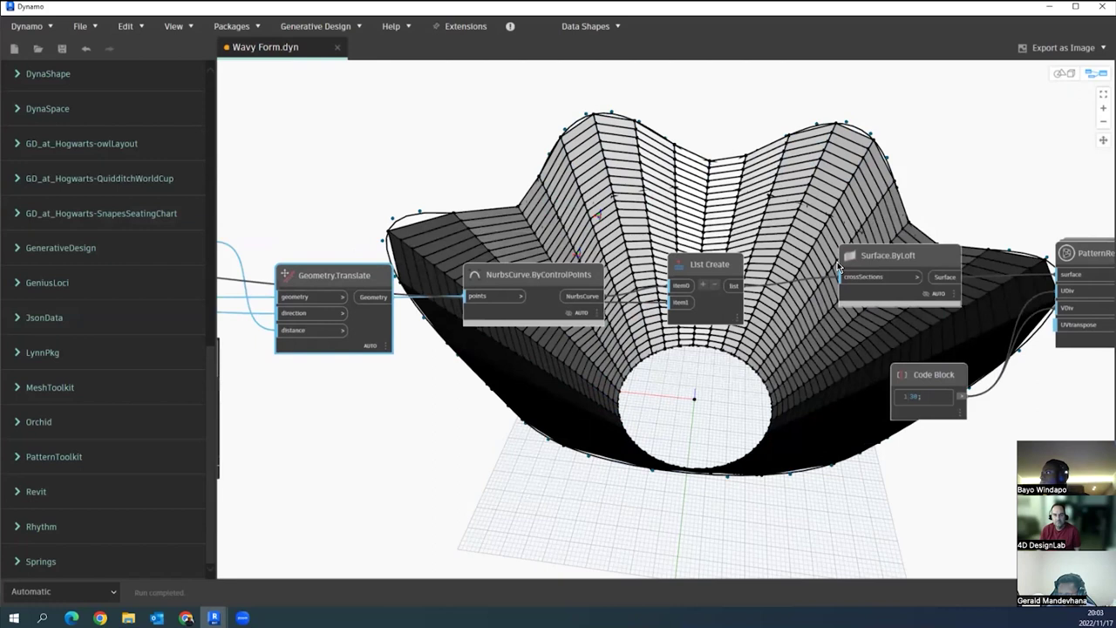
pyautogui.click(701, 269)
pyautogui.rightClick(702, 269)
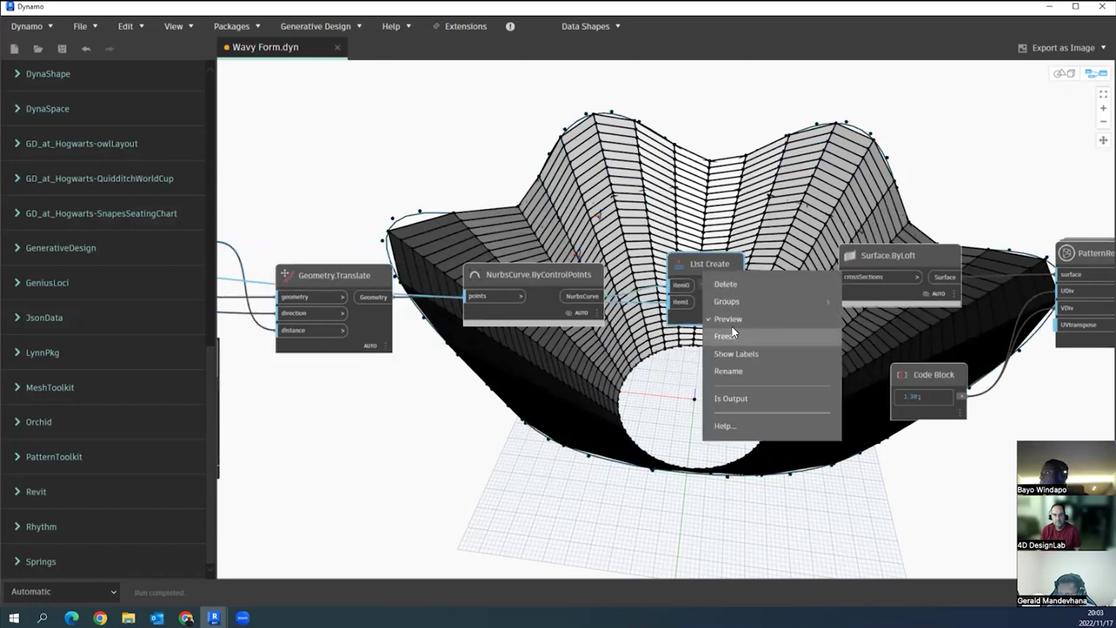
pyautogui.click(728, 320)
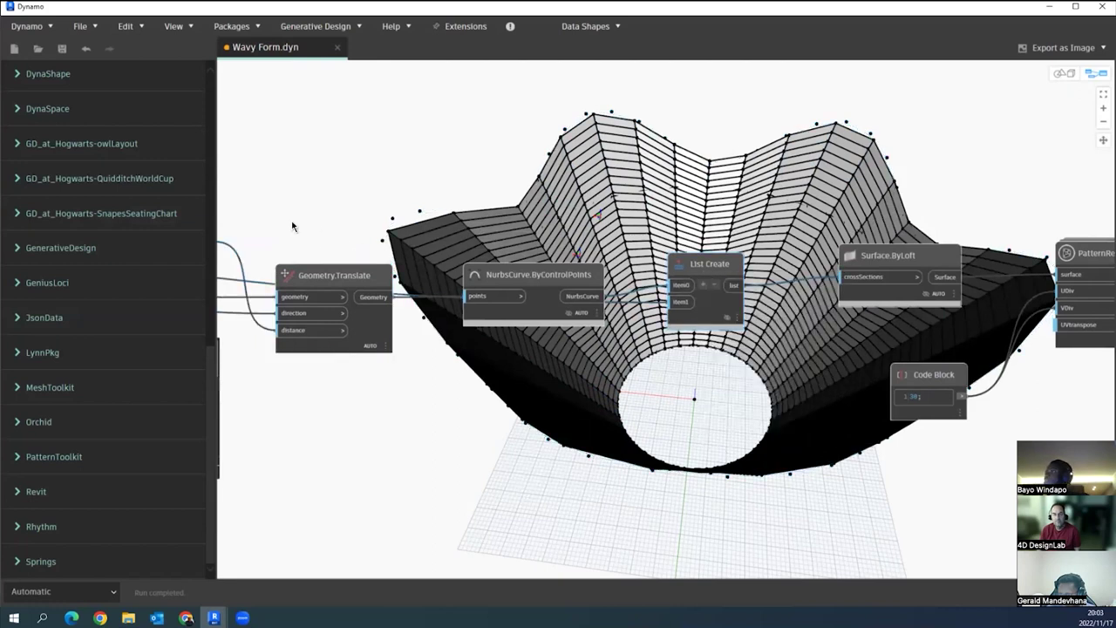
pyautogui.moveTo(517, 237); pyautogui.dragTo(688, 241, button='middle')
pyautogui.click(501, 280)
pyautogui.rightClick(503, 281)
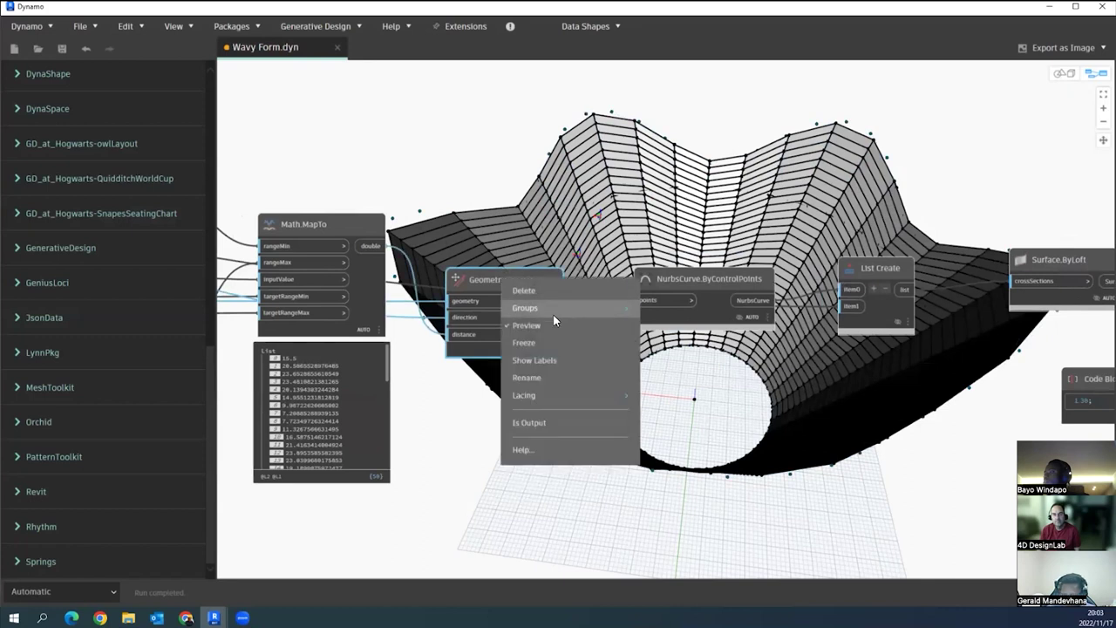
pyautogui.click(536, 326)
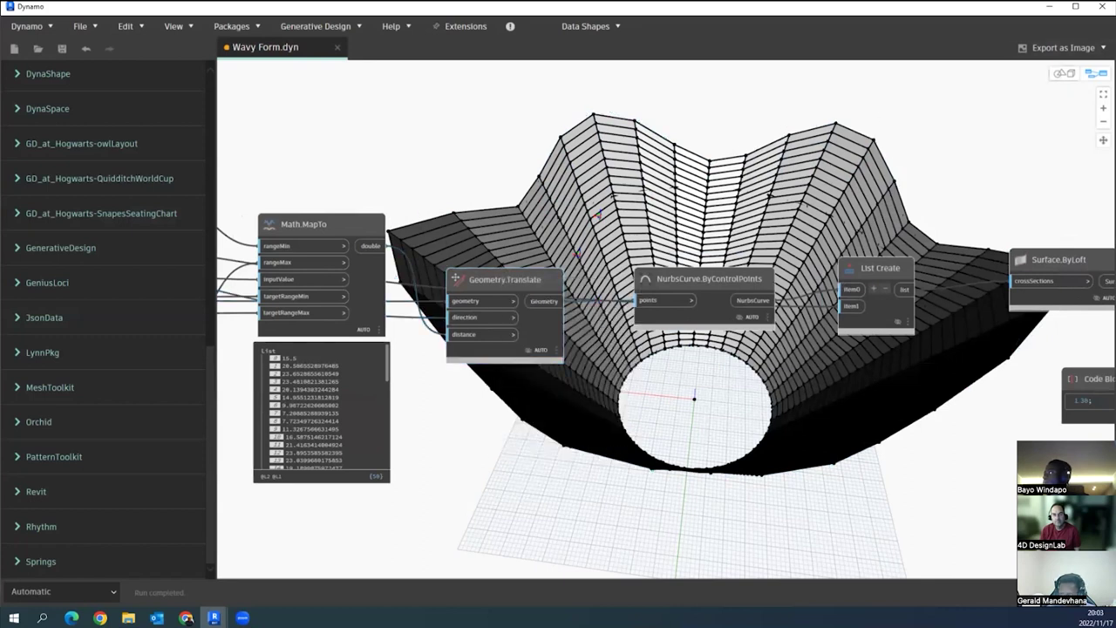
# - Examine the panelled wavy surface from another angle in the 3D preview, and return to the graph
pyautogui.hotkey('ctrl', 'b')
pyautogui.moveTo(902, 245)
pyautogui.mouseDown(button='right')
pyautogui.moveTo(844, 284)
pyautogui.moveTo(820, 259)
pyautogui.moveTo(826, 191)
pyautogui.moveTo(849, 174)
pyautogui.moveTo(889, 174)
pyautogui.moveTo(911, 210)
pyautogui.moveTo(893, 257)
pyautogui.moveTo(839, 283)
pyautogui.moveTo(832, 253)
pyautogui.moveTo(842, 294)
pyautogui.moveTo(822, 287)
pyautogui.mouseUp(button='right')
pyautogui.scroll(2, 510, 183)
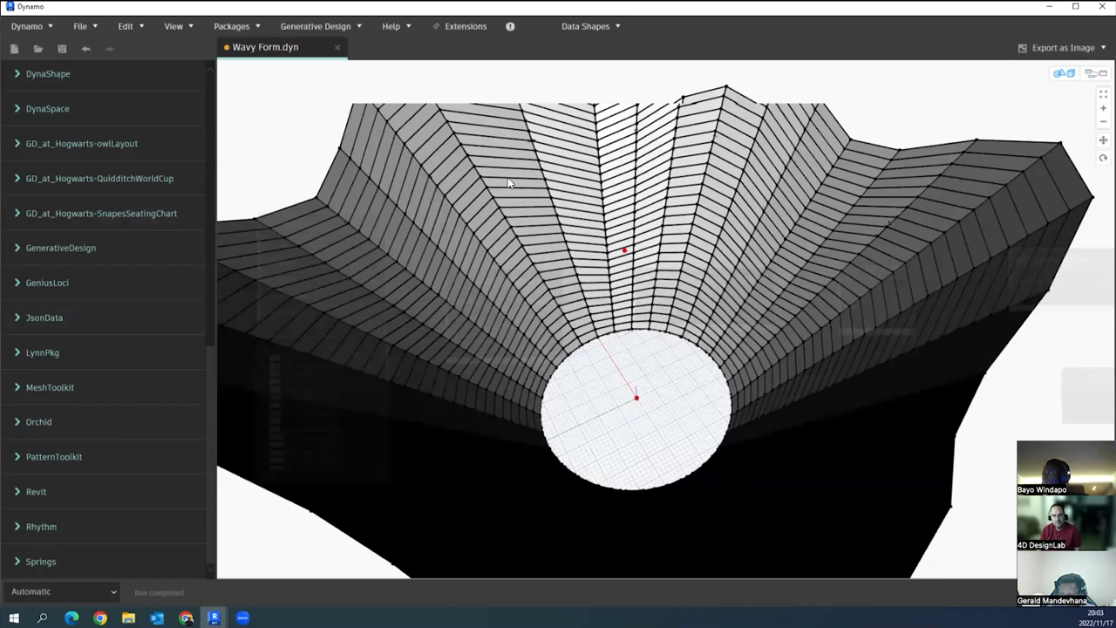
pyautogui.scroll(2, 502, 187)
pyautogui.scroll(-5, 584, 239)
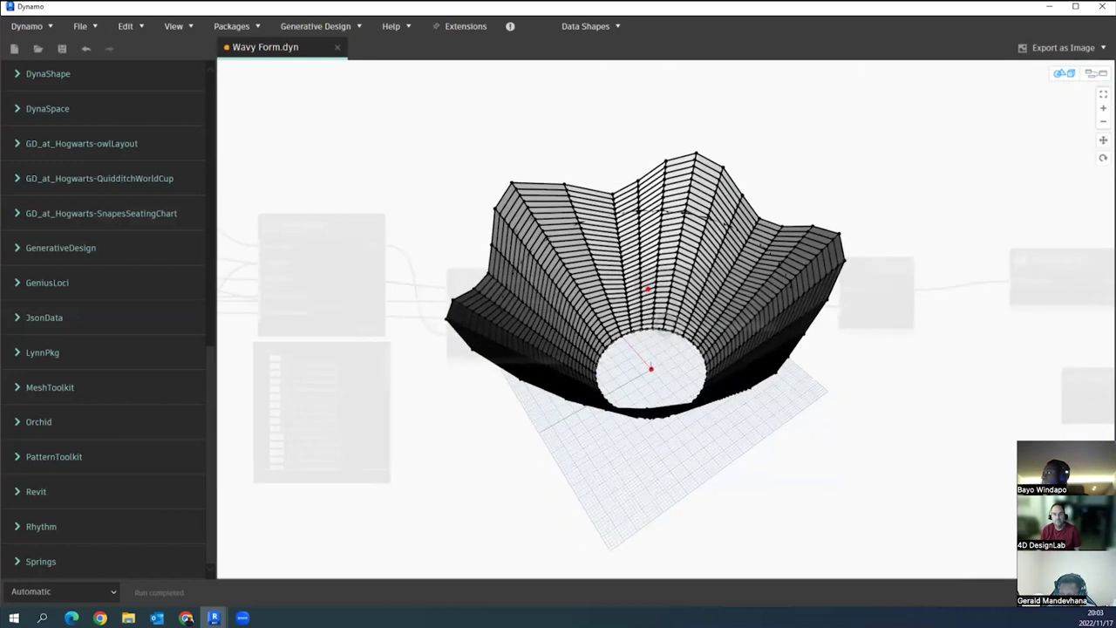
pyautogui.hotkey('ctrl', 'b')
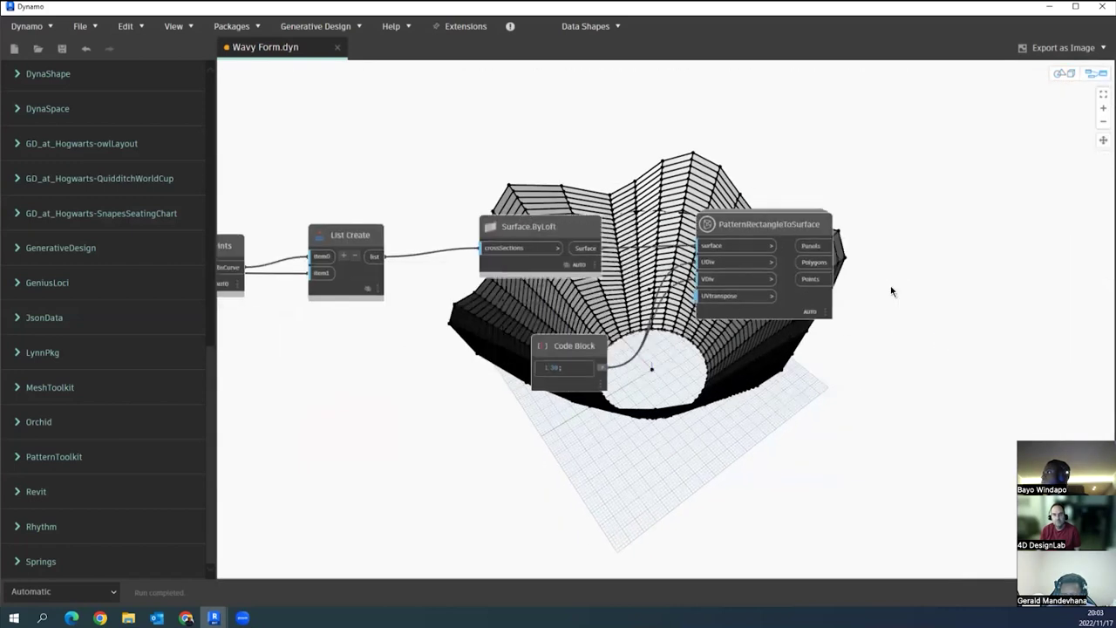
# - Pin open the output preview of the PatternRectangleToSurface node to show its Panels list of surfaces
pyautogui.scroll(2, 806, 247)
pyautogui.click(718, 203)
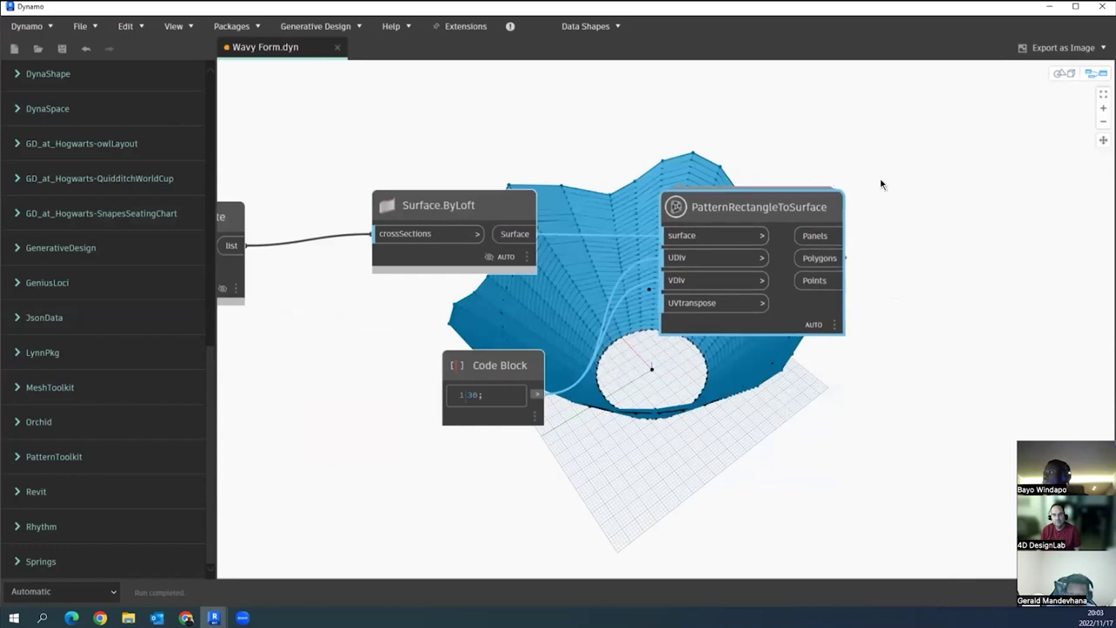
pyautogui.click(916, 299)
pyautogui.moveTo(916, 299); pyautogui.dragTo(715, 208, button='middle')
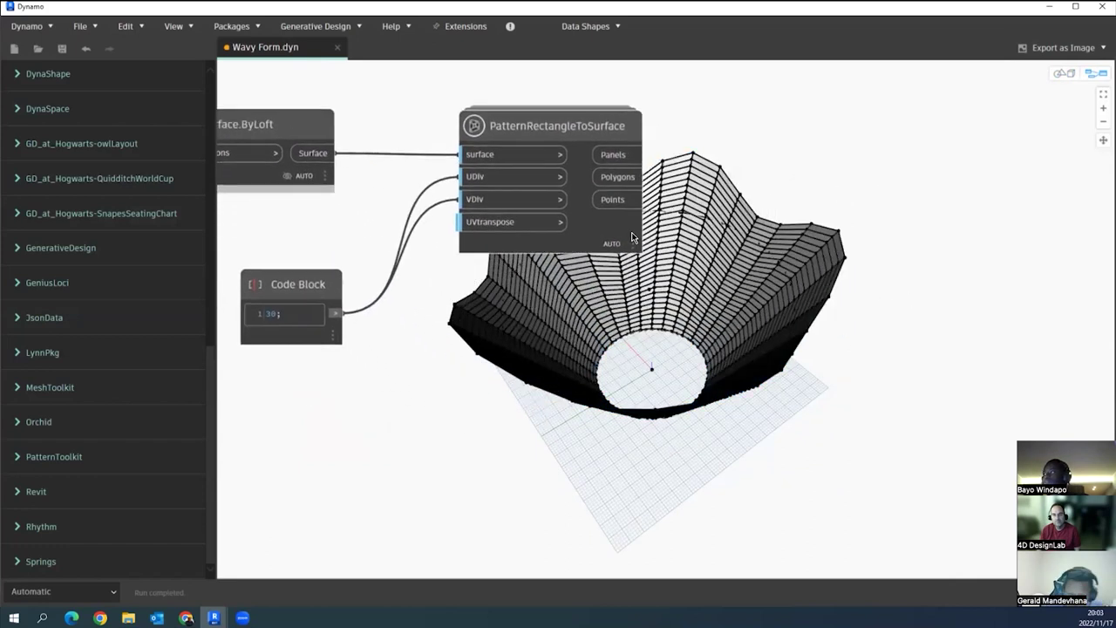
pyautogui.moveTo(641, 273)
pyautogui.click(634, 270)
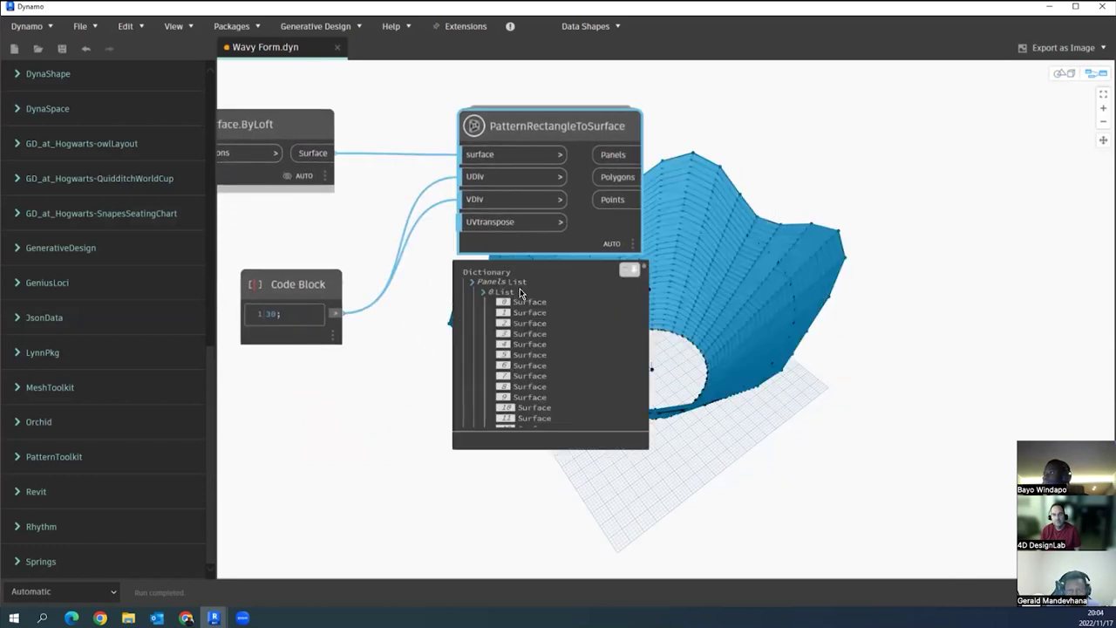
pyautogui.click(766, 243)
# - Search the library for adaptive, add an AdaptiveComponent.ByPoints node, and place it beside PatternRectangleToSurface
pyautogui.scroll(2, 743, 187)
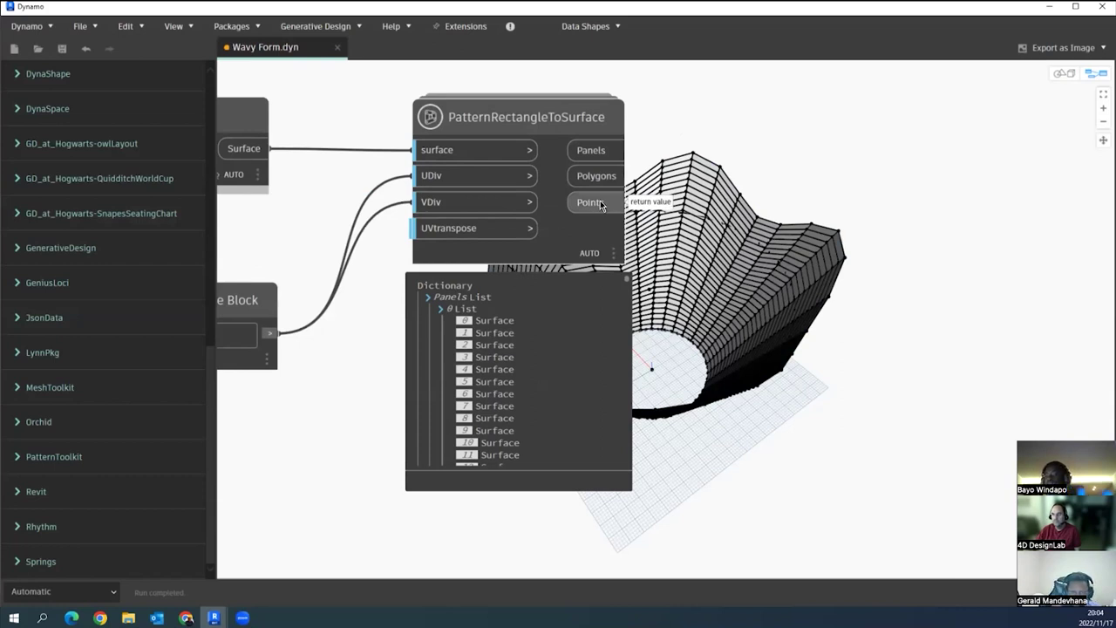
pyautogui.moveTo(697, 230); pyautogui.dragTo(618, 251, button='middle')
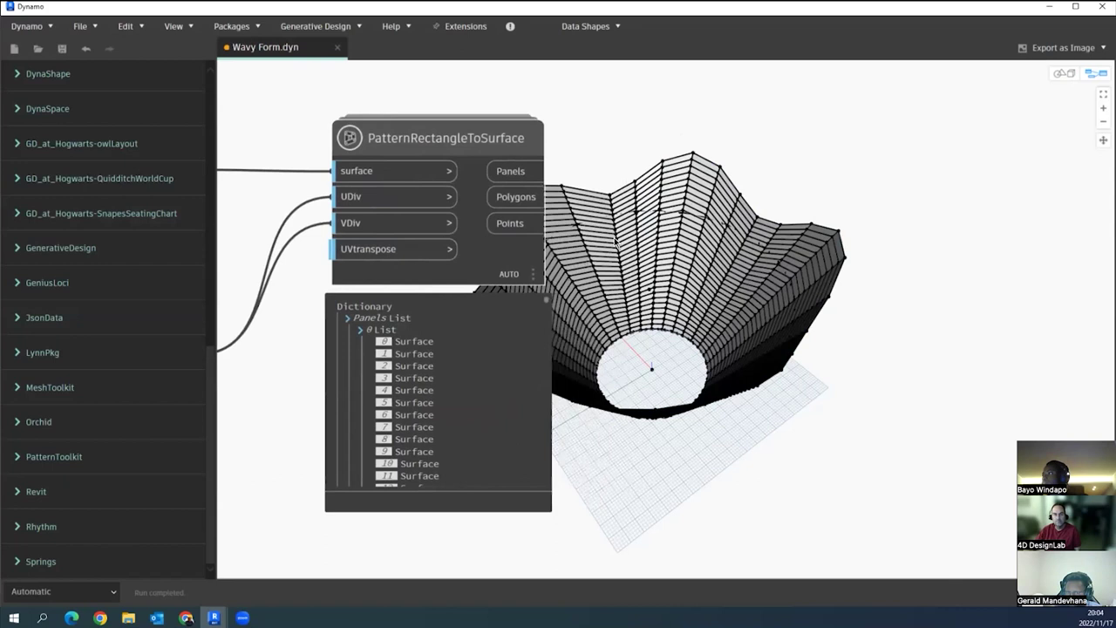
pyautogui.scroll(10, 92, 130)
pyautogui.click(96, 103)
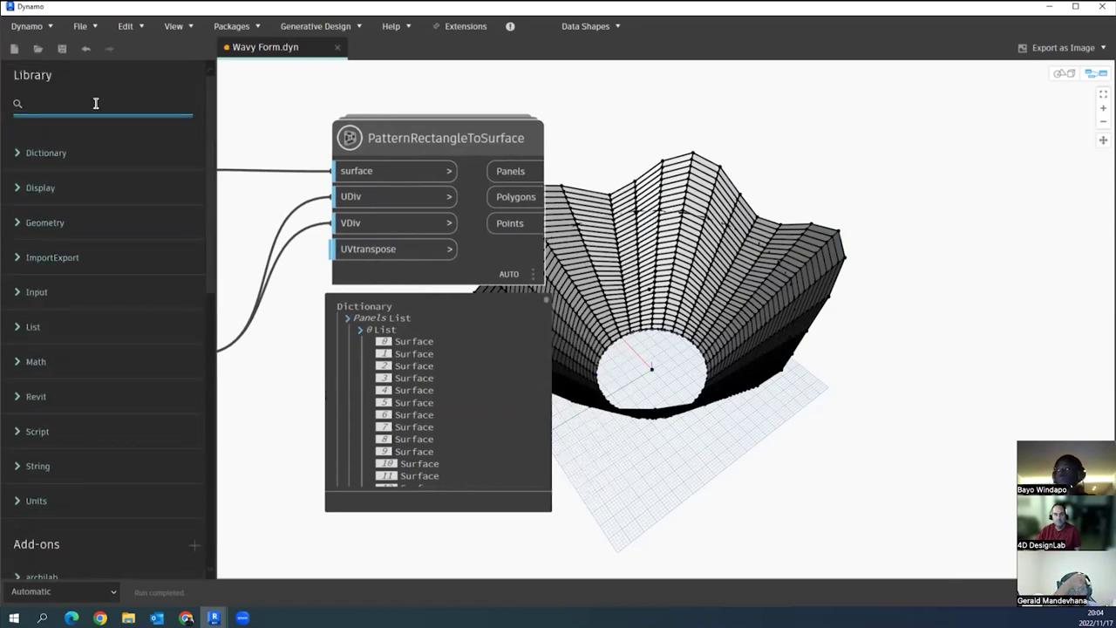
pyautogui.write('adaptiv')
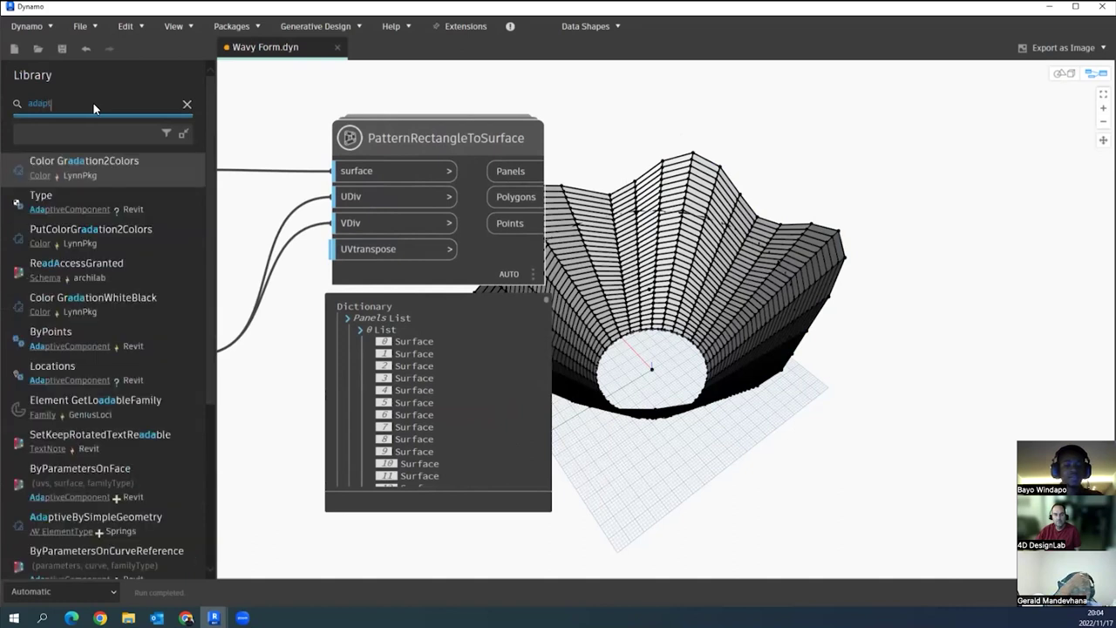
pyautogui.write('e')
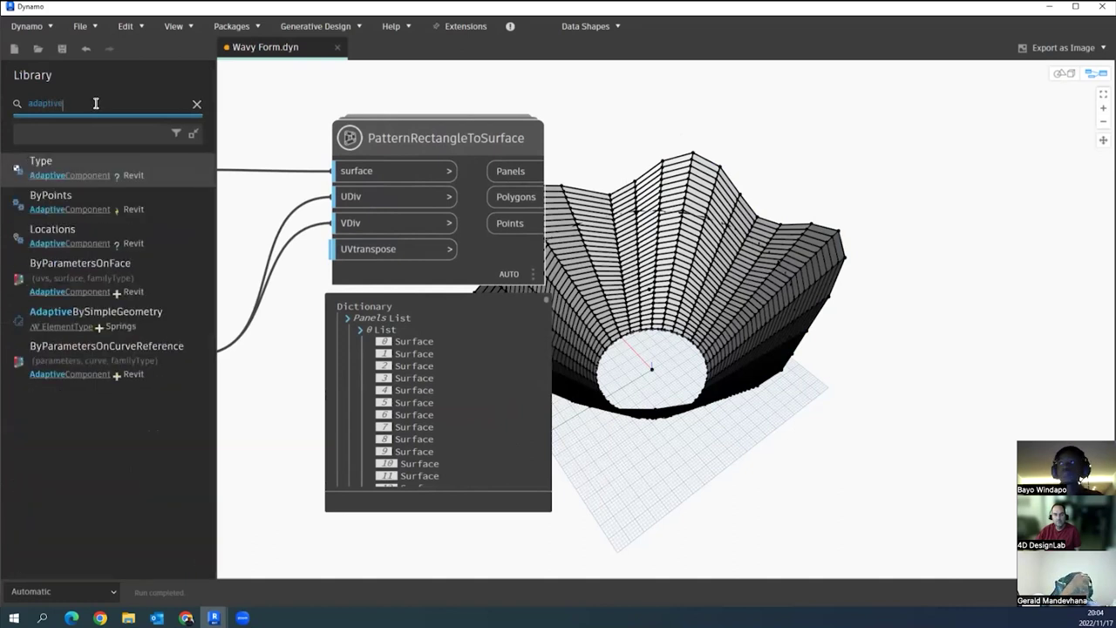
pyautogui.click(131, 194)
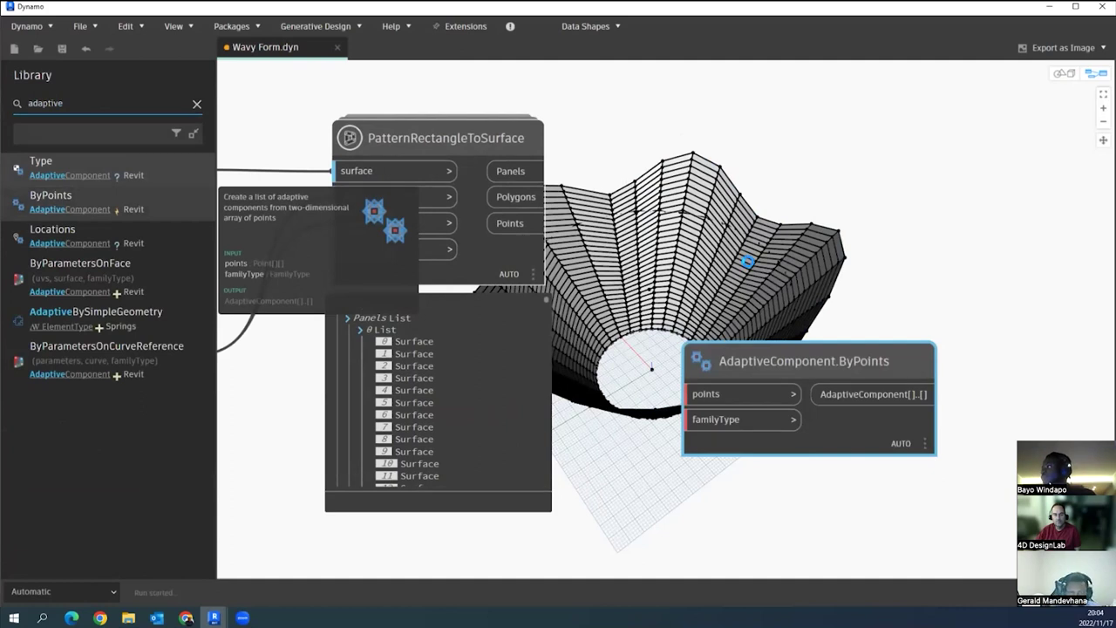
pyautogui.moveTo(728, 362); pyautogui.dragTo(761, 212)
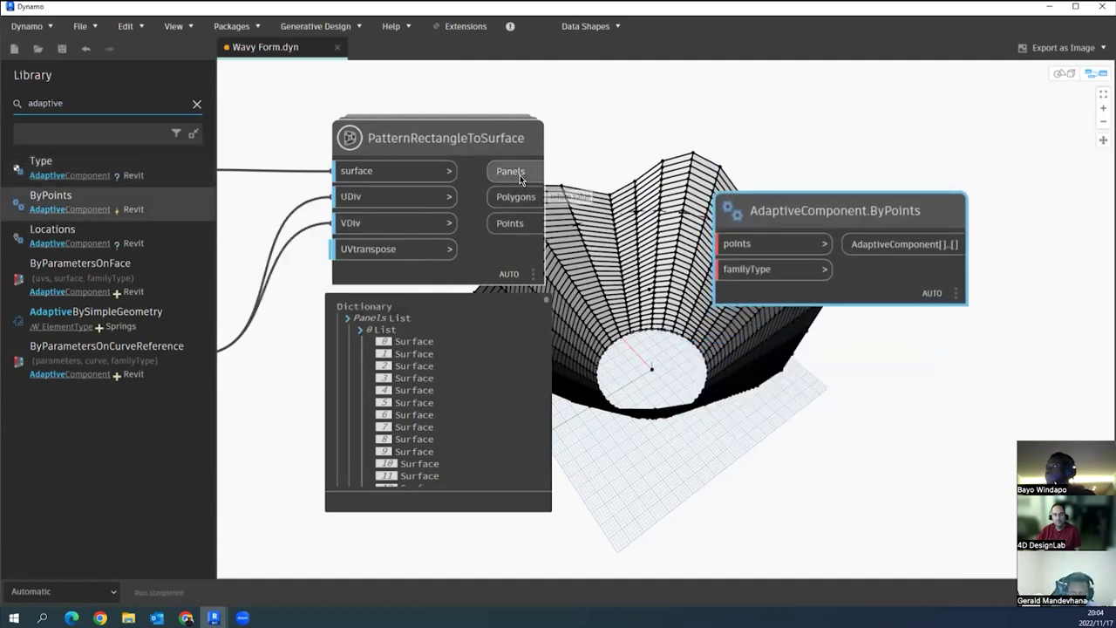
# - Connect the Points output of PatternRectangleToSurface to the points input of AdaptiveComponent.ByPoints
pyautogui.click(528, 223)
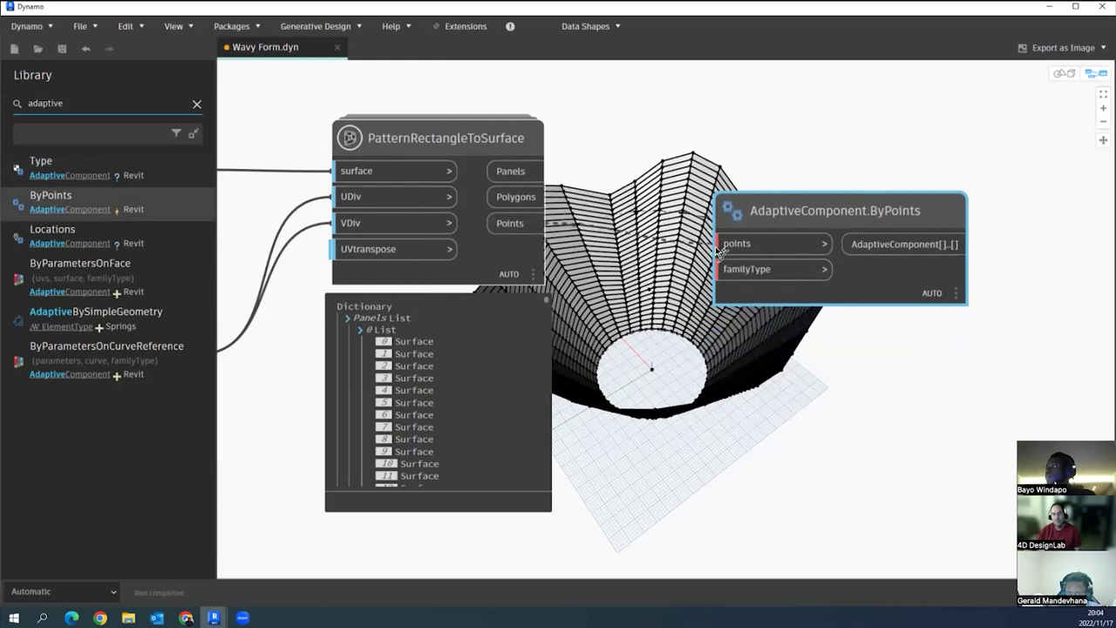
pyautogui.click(720, 244)
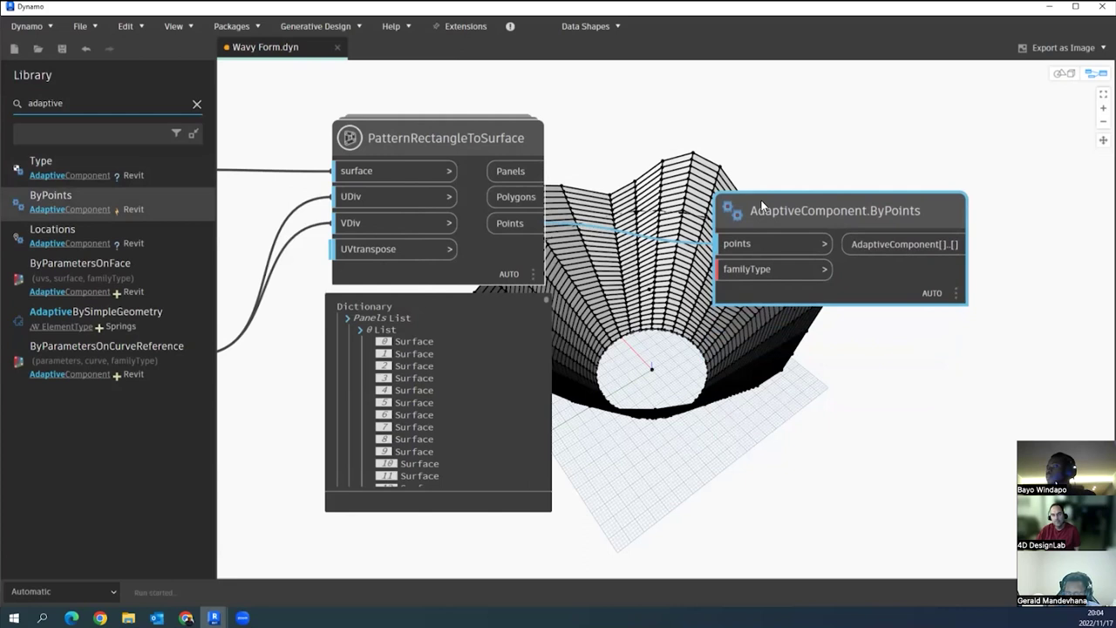
pyautogui.moveTo(761, 206); pyautogui.dragTo(766, 204)
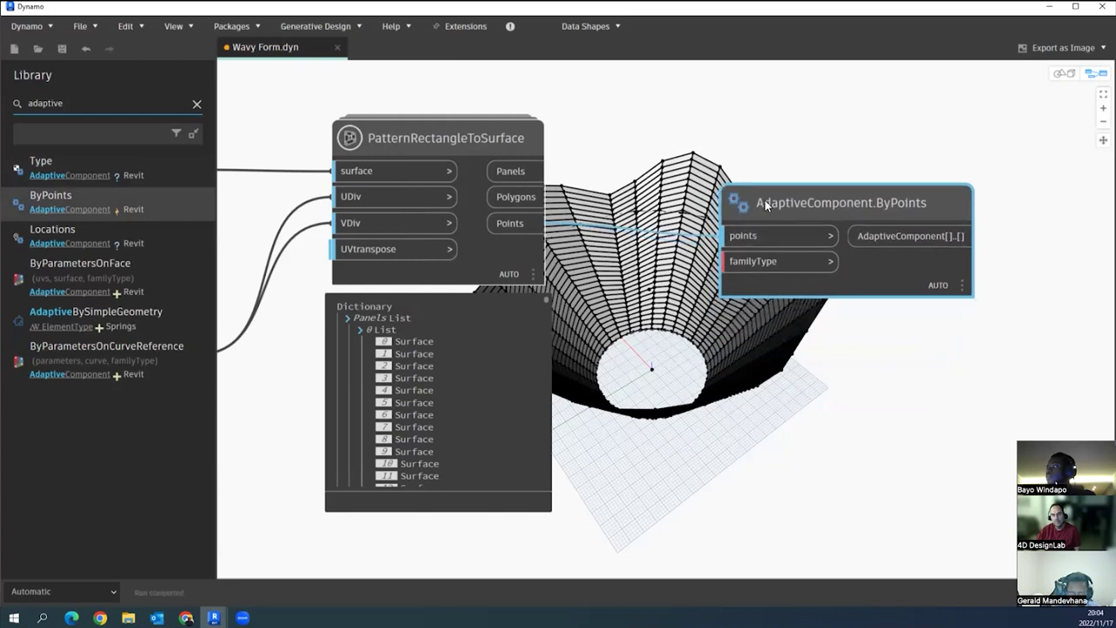
# - Search the library for familytype and try the FamilyType.Name, Family and FamilyInstance.ByFamilyType nodes as a family type source
pyautogui.click(89, 105)
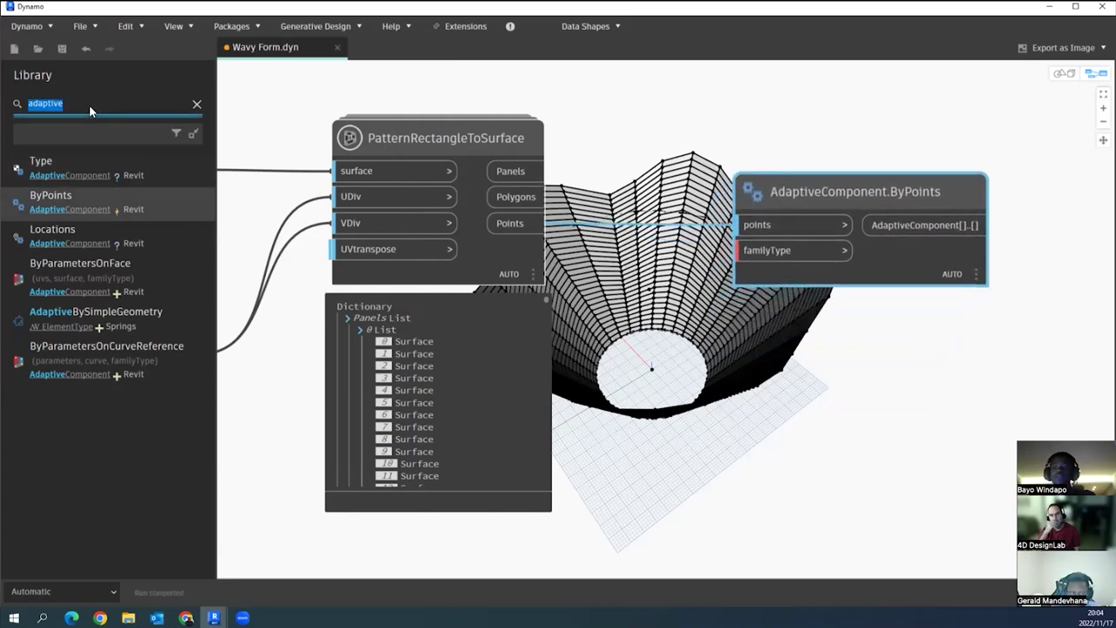
pyautogui.write('family')
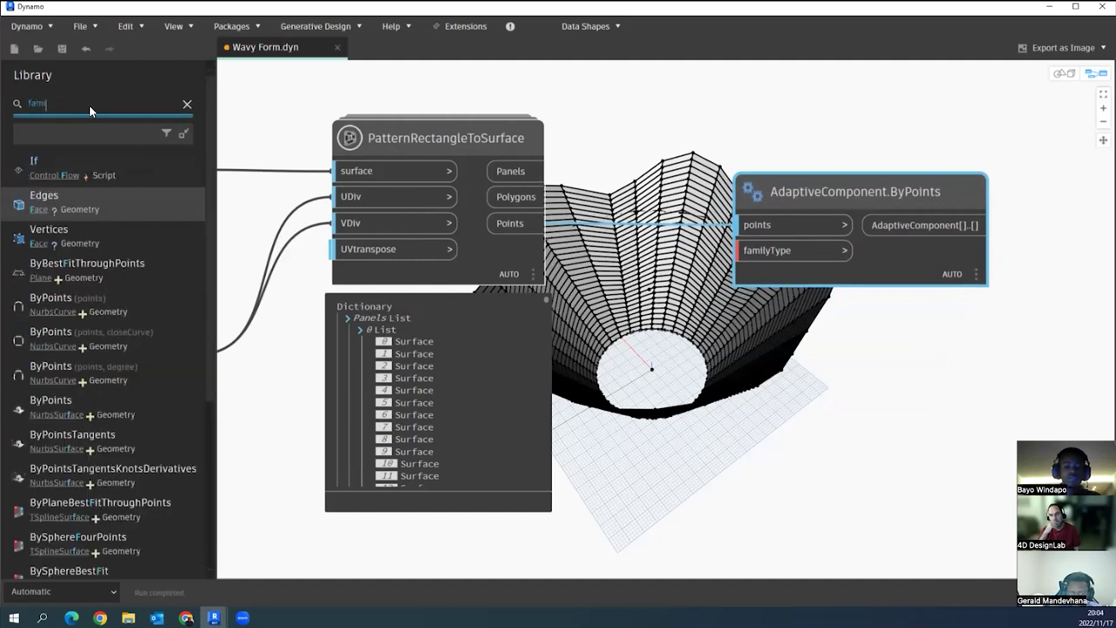
pyautogui.write('ty')
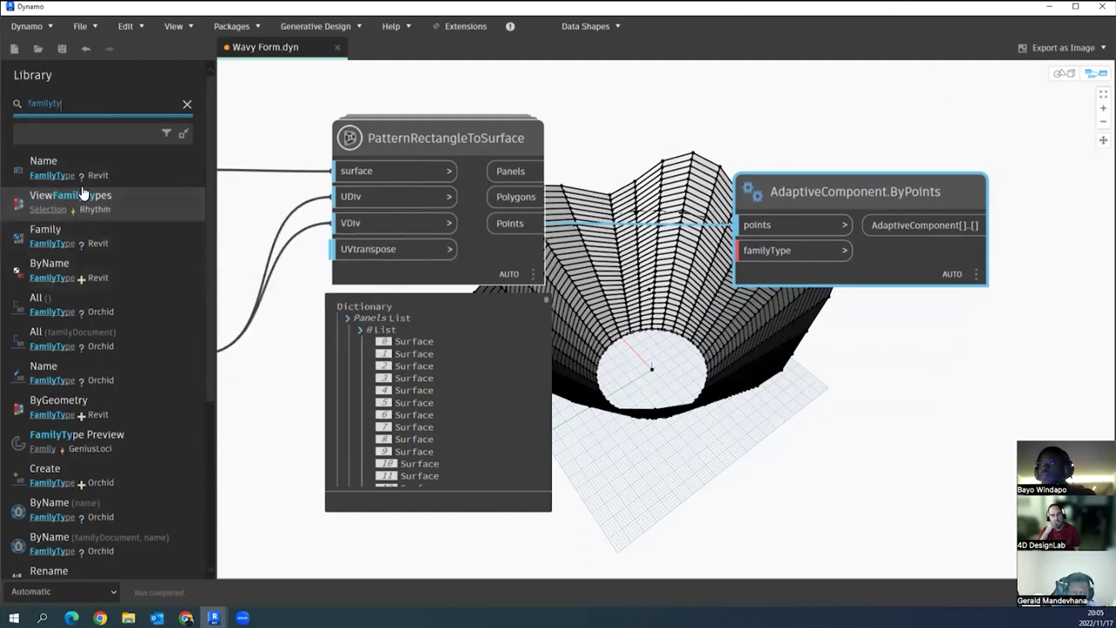
pyautogui.moveTo(89, 155)
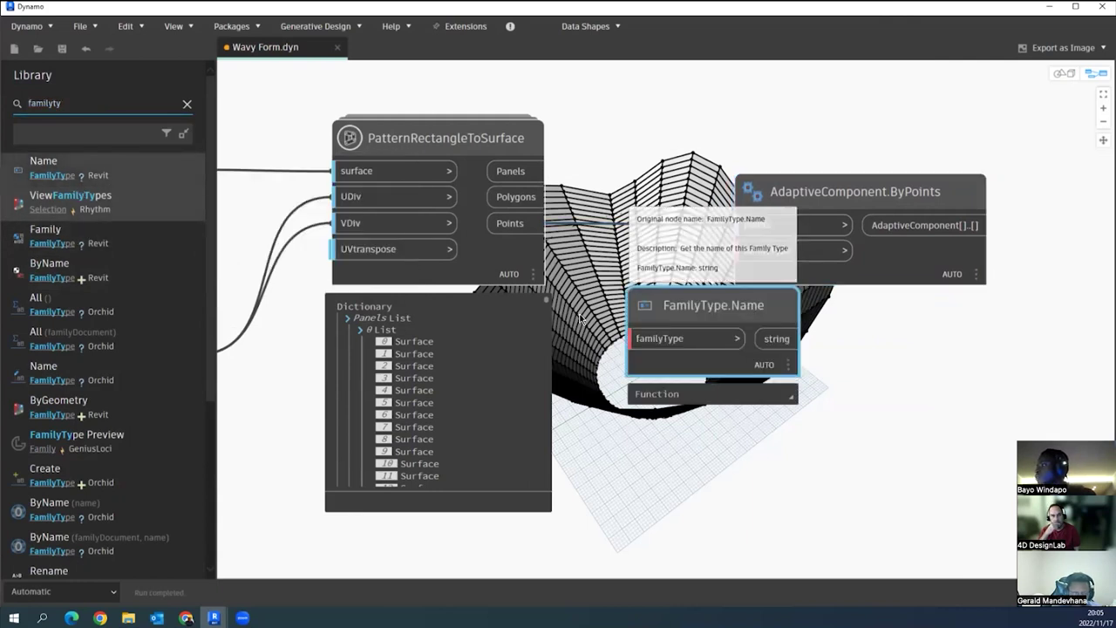
pyautogui.moveTo(105, 263)
pyautogui.write('pe')
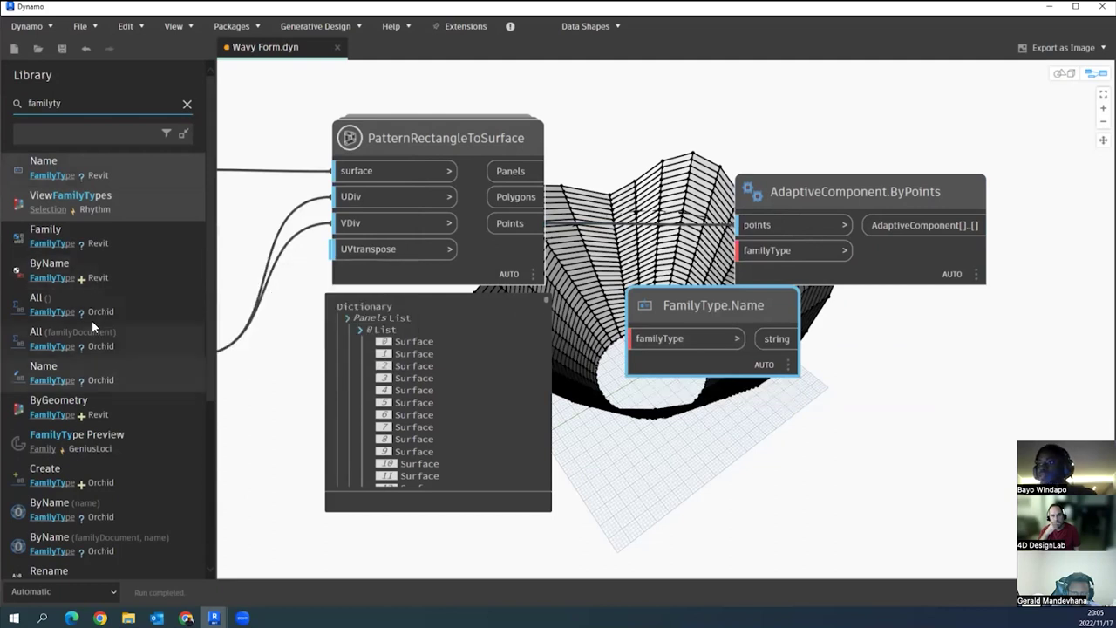
pyautogui.click(52, 234)
pyautogui.scroll(-8, 99, 277)
pyautogui.scroll(10, 91, 349)
pyautogui.scroll(-1, 99, 434)
pyautogui.scroll(-2, 100, 433)
pyautogui.click(95, 551)
pyautogui.scroll(3, 110, 349)
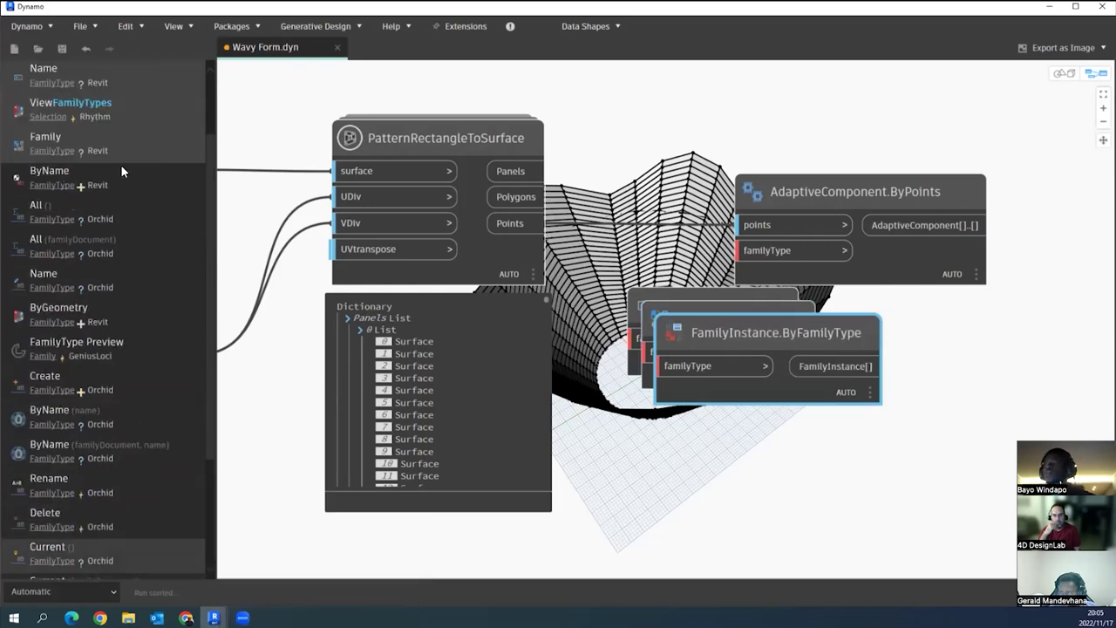
# - Shorten the library search to family, add the Revit Family Types selection node, and move it clear of the stacked nodes
pyautogui.click(102, 103)
pyautogui.press('BackSpace')
pyautogui.press('BackSpace')
pyautogui.press('BackSpace')
pyautogui.press('BackSpace')
pyautogui.click(78, 269)
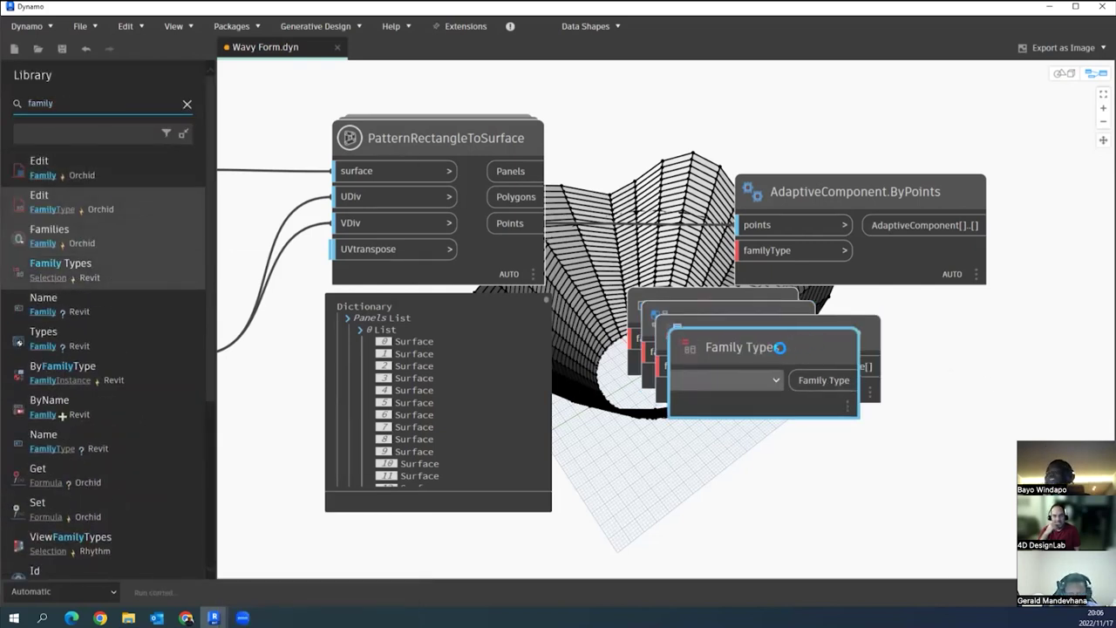
pyautogui.click(883, 377)
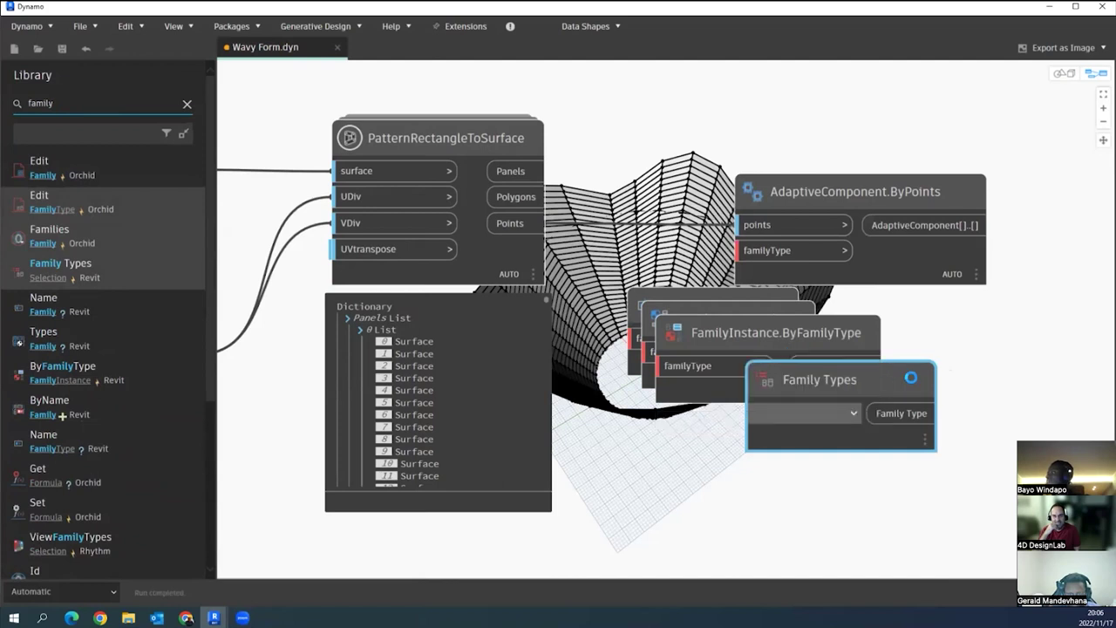
pyautogui.moveTo(884, 381); pyautogui.dragTo(942, 428)
# - Delete the three stacked FamilyType and FamilyInstance nodes that are not needed
pyautogui.moveTo(907, 322); pyautogui.dragTo(627, 383)
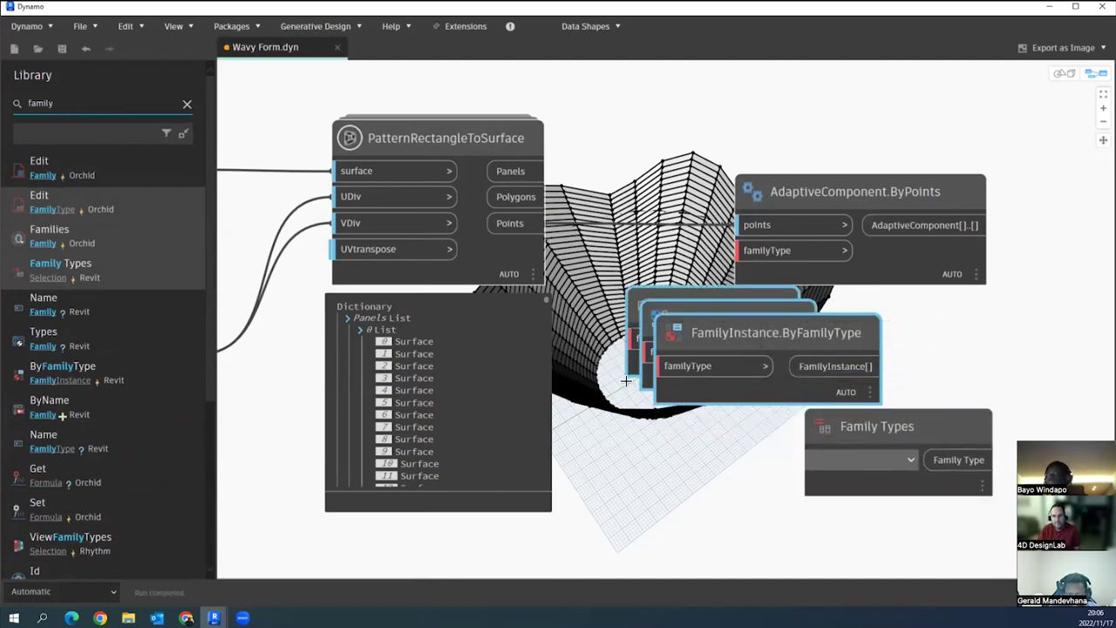
pyautogui.click(878, 451)
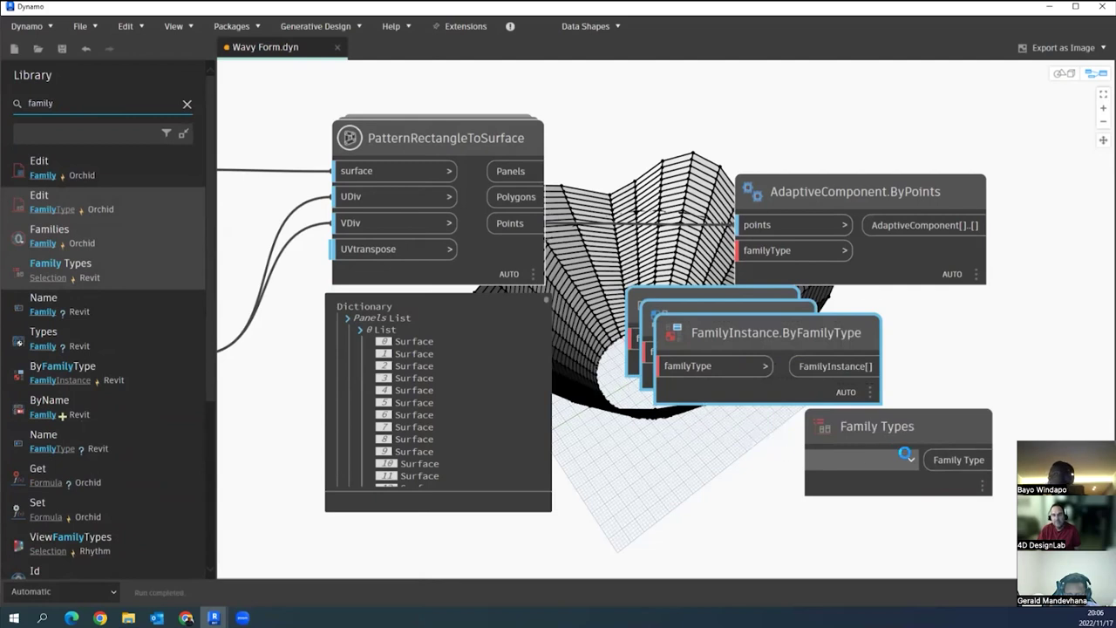
pyautogui.press('Delete')
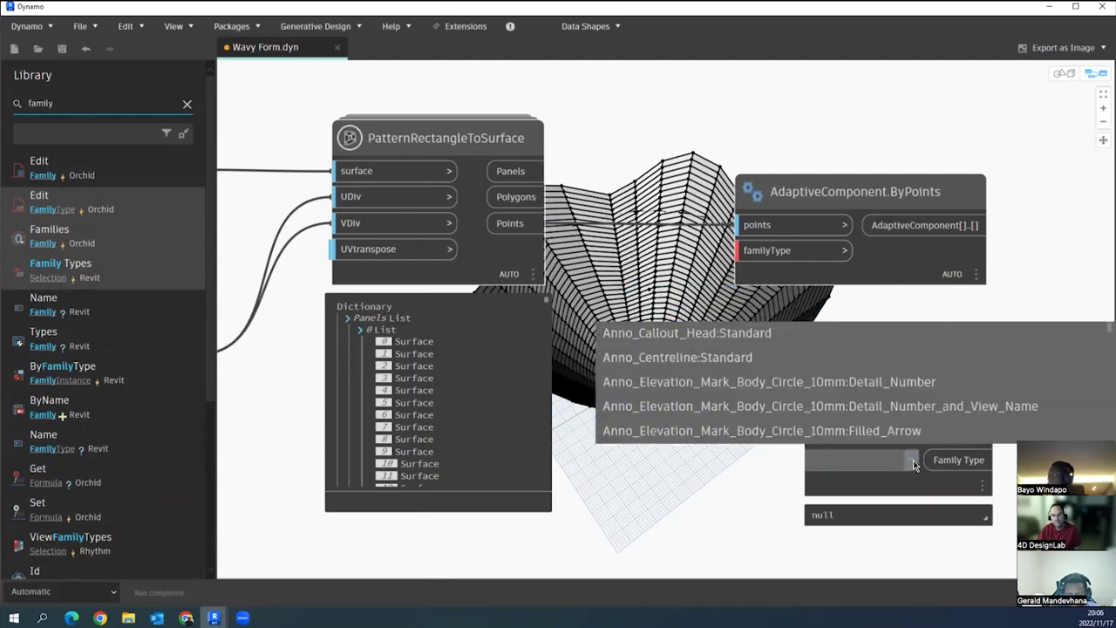
# - Choose BPAS_Curtain Panel_Rectangular:BPAS_Curtain Panel_Rectangular in the Family Types node
pyautogui.scroll(-6, 733, 296)
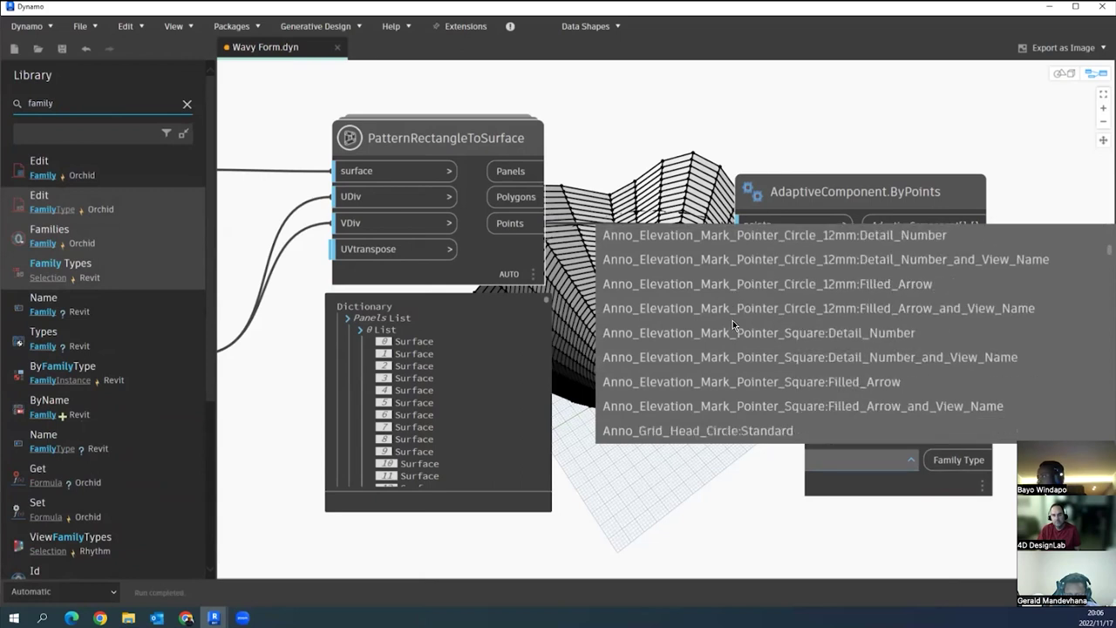
pyautogui.scroll(-10, 733, 325)
pyautogui.scroll(2, 733, 324)
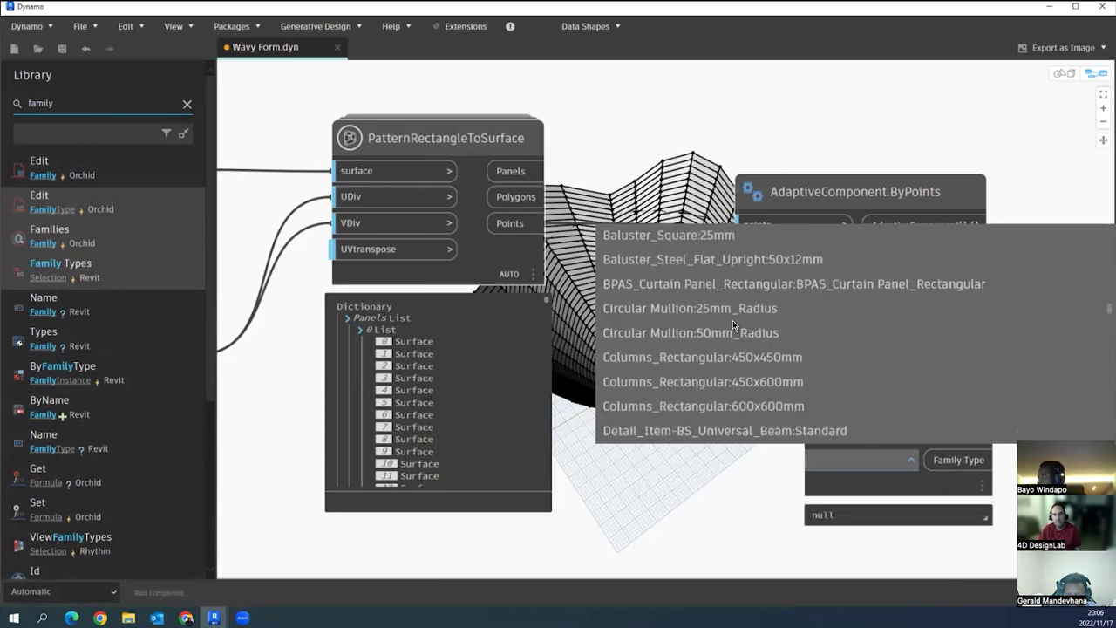
pyautogui.click(703, 283)
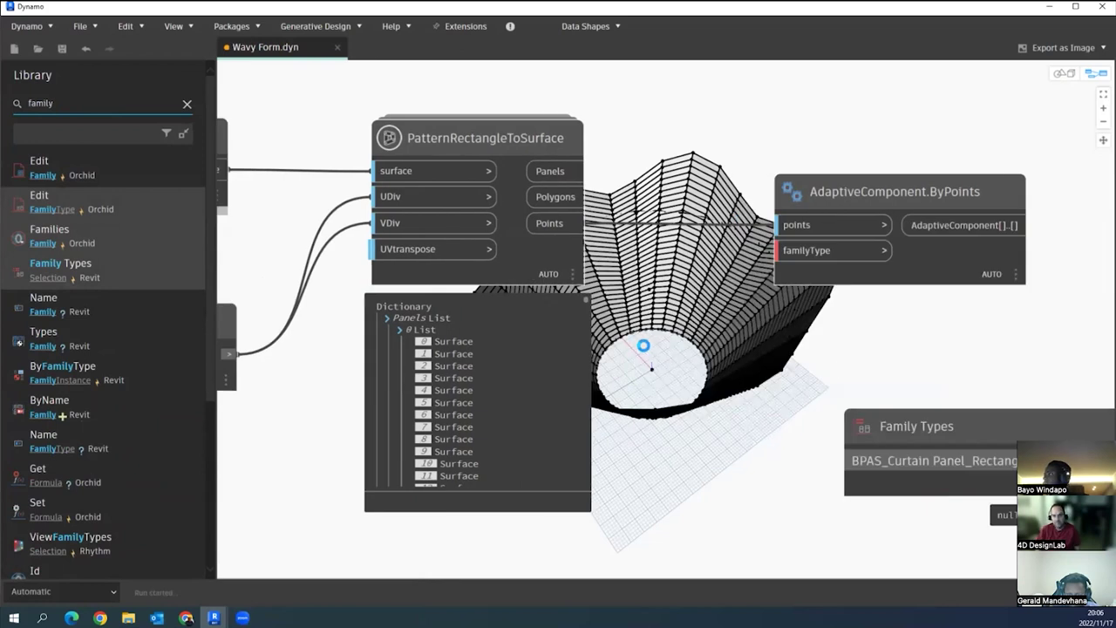
# - Rearrange the graph so that Family Types sits between PatternRectangleToSurface and AdaptiveComponent.ByPoints
pyautogui.scroll(-1, 654, 343)
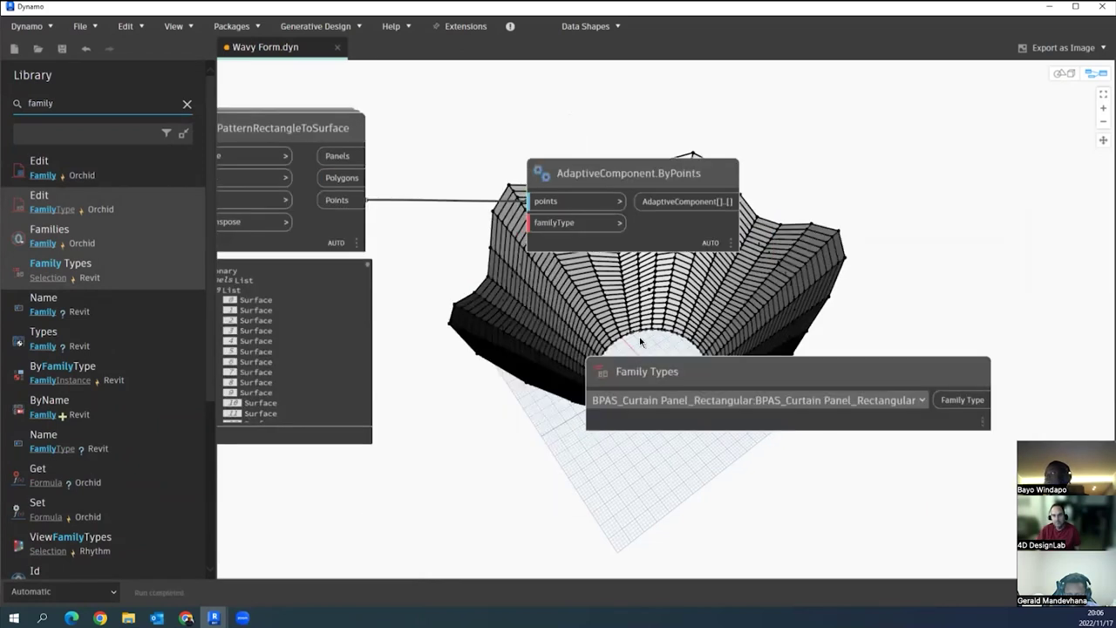
pyautogui.scroll(-2, 724, 355)
pyautogui.moveTo(741, 367); pyautogui.dragTo(655, 372)
pyautogui.moveTo(672, 225); pyautogui.dragTo(919, 228)
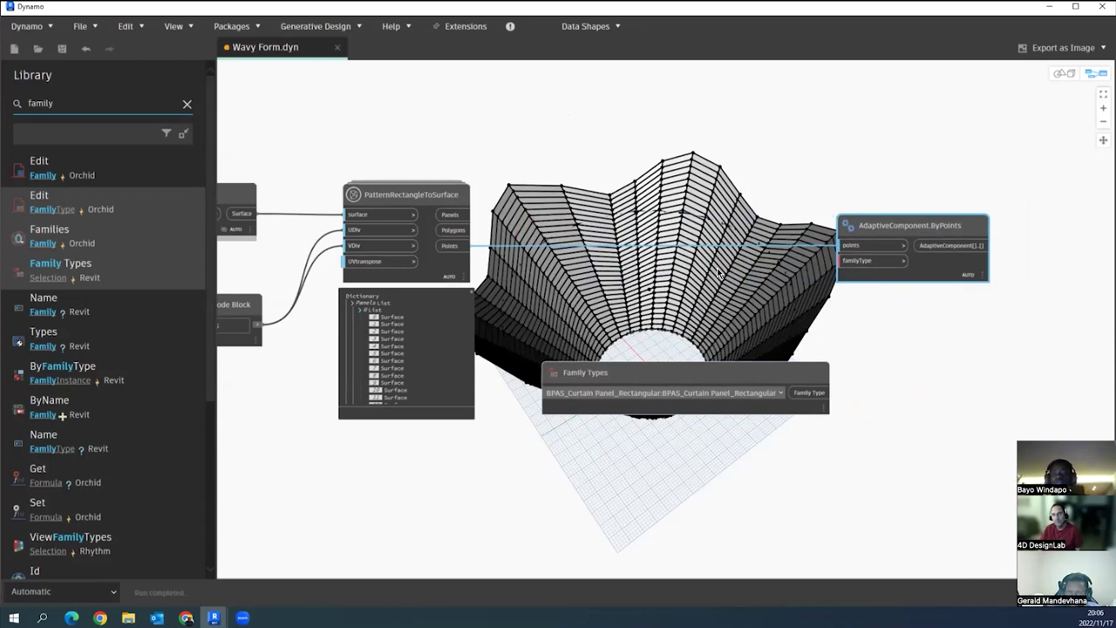
pyautogui.moveTo(753, 384); pyautogui.dragTo(748, 359)
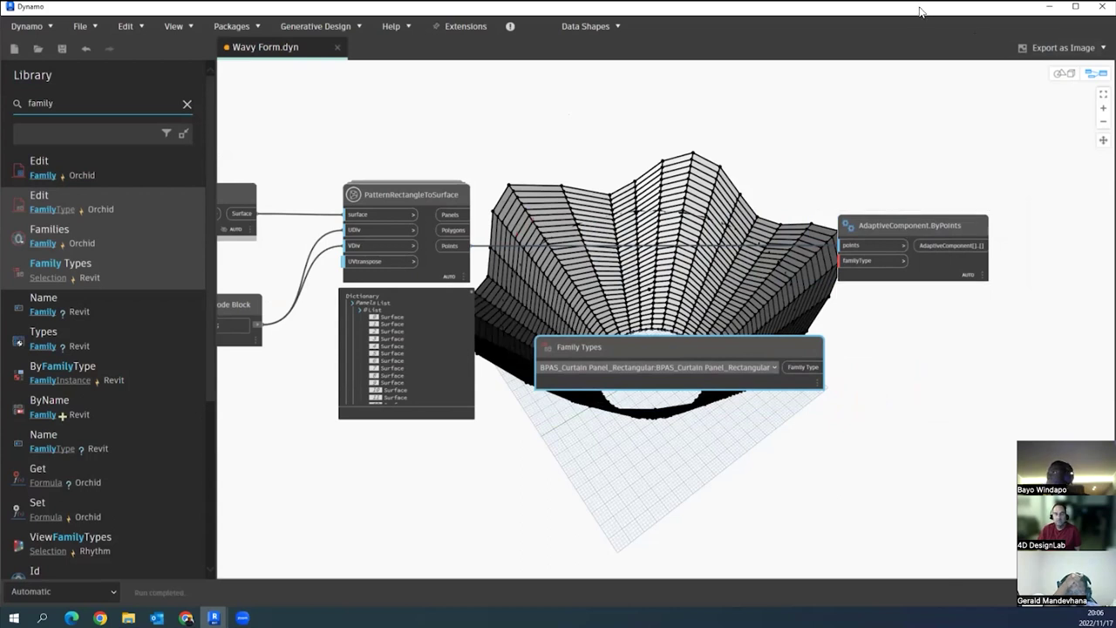
# - Uncover the Revit project behind Dynamo, cancel its save reminder, and inspect the wavy form in the 3D view
pyautogui.moveTo(921, 10); pyautogui.dragTo(967, 374)
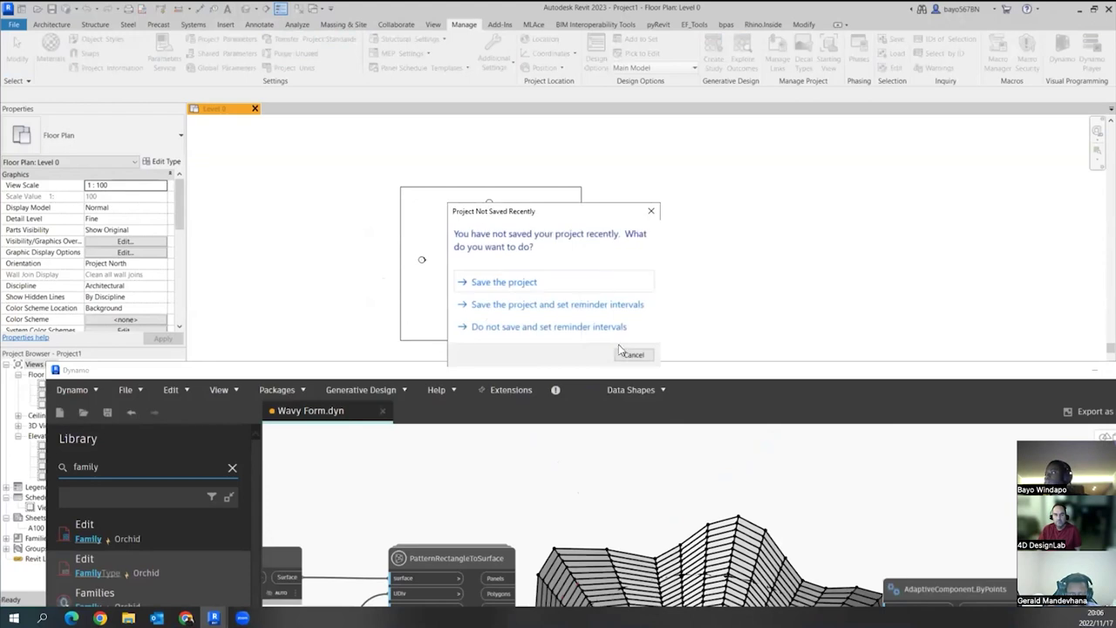
pyautogui.click(633, 355)
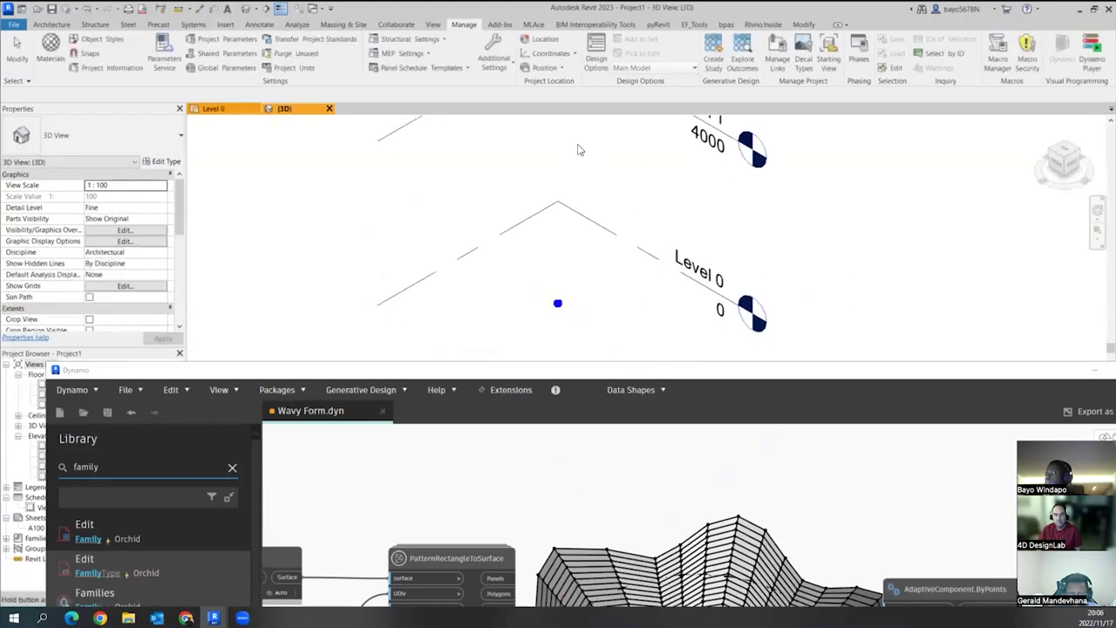
pyautogui.scroll(10, 568, 298)
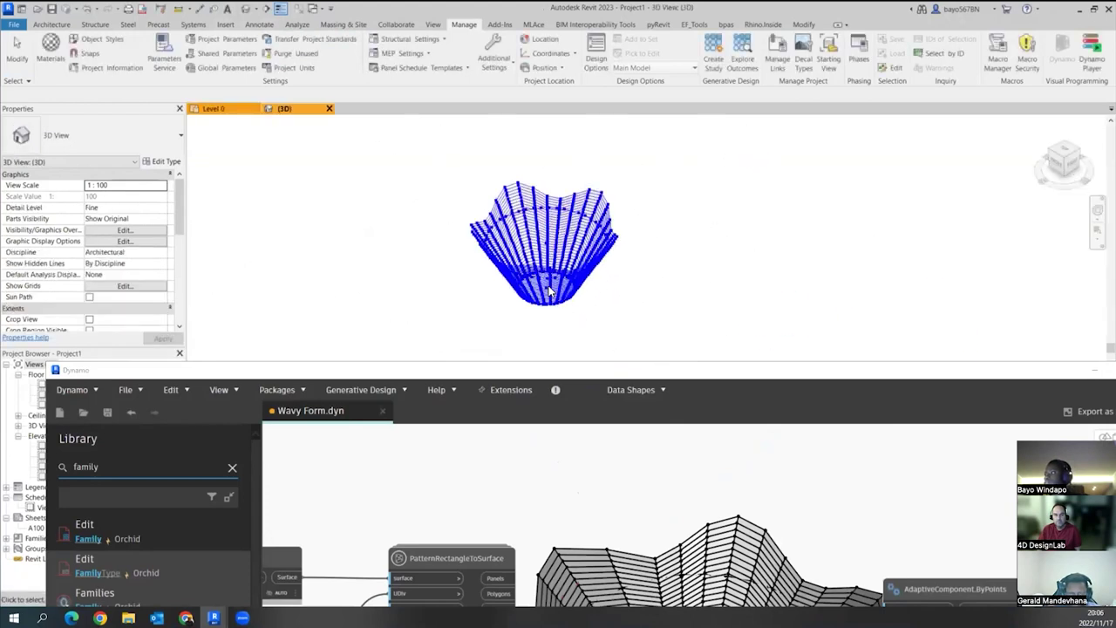
pyautogui.scroll(3, 549, 289)
pyautogui.scroll(-3, 530, 293)
pyautogui.moveTo(595, 269)
pyautogui.mouseDown(button='middle')
pyautogui.moveTo(555, 300)
pyautogui.moveTo(565, 290)
pyautogui.moveTo(486, 176)
pyautogui.moveTo(440, 181)
pyautogui.moveTo(792, 389)
pyautogui.mouseUp(button='middle')
# - Connect the Family Type output of the Family Types node to the familyType input of AdaptiveComponent.ByPoints
pyautogui.moveTo(747, 374); pyautogui.dragTo(580, 243)
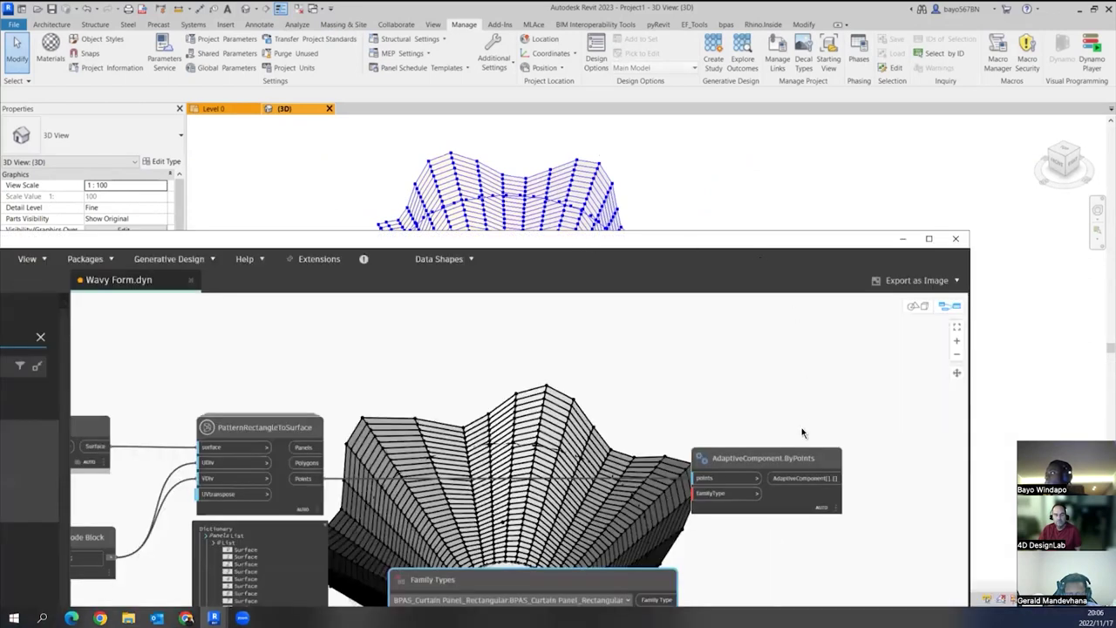
pyautogui.moveTo(692, 475); pyautogui.dragTo(679, 381, button='middle')
pyautogui.click(652, 510)
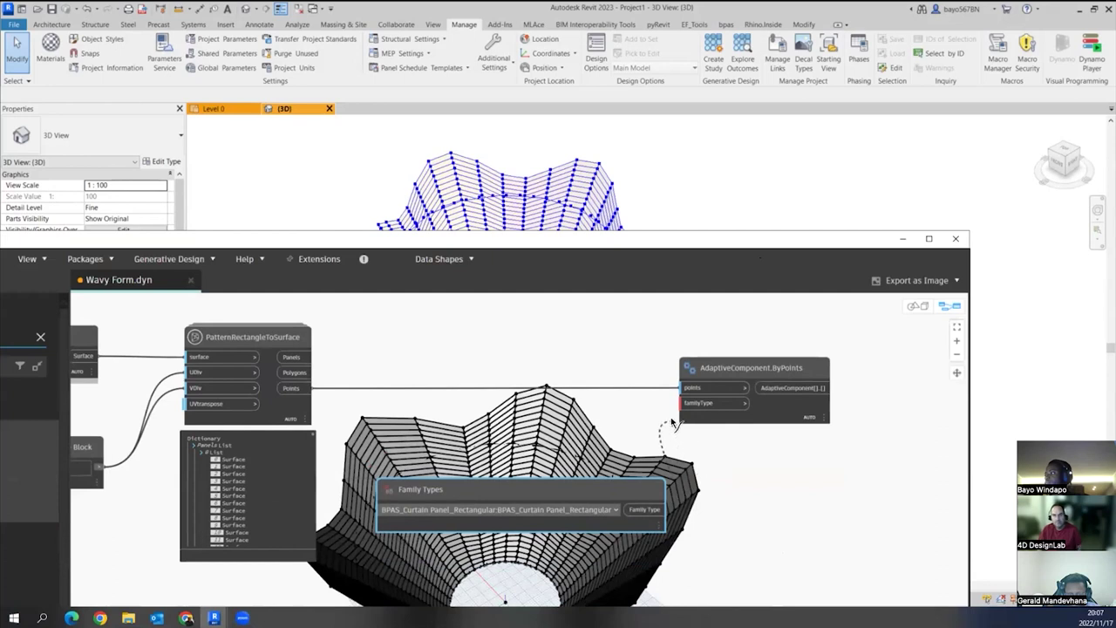
pyautogui.moveTo(672, 423); pyautogui.dragTo(678, 413)
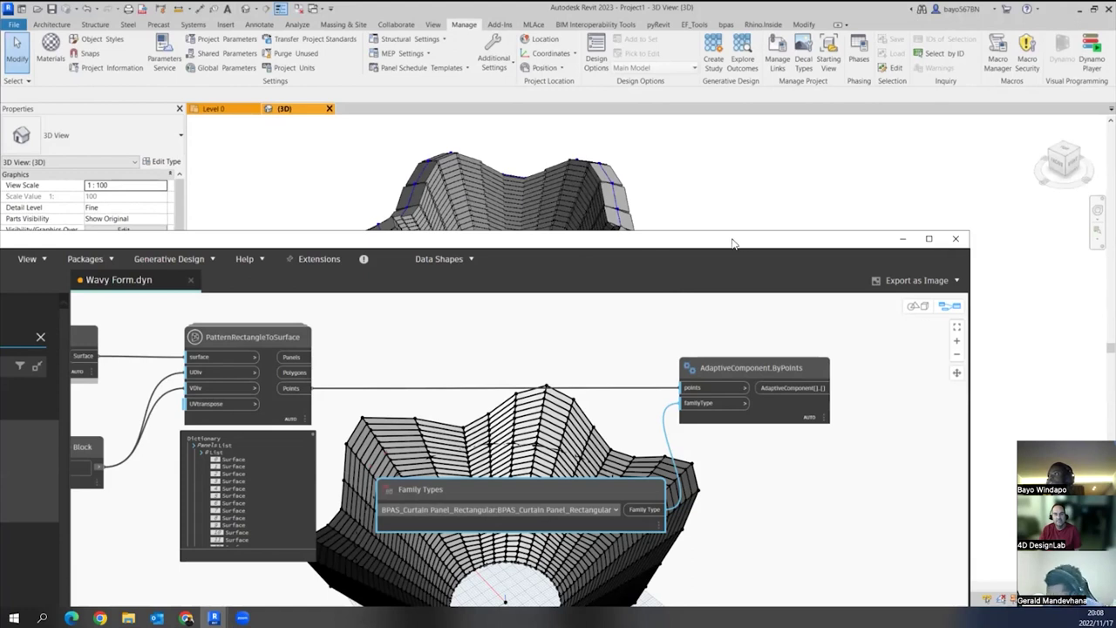
# - Hide Dynamo and inspect the curtain panels placed along the wavy form's upper rim in Revit
pyautogui.click(902, 238)
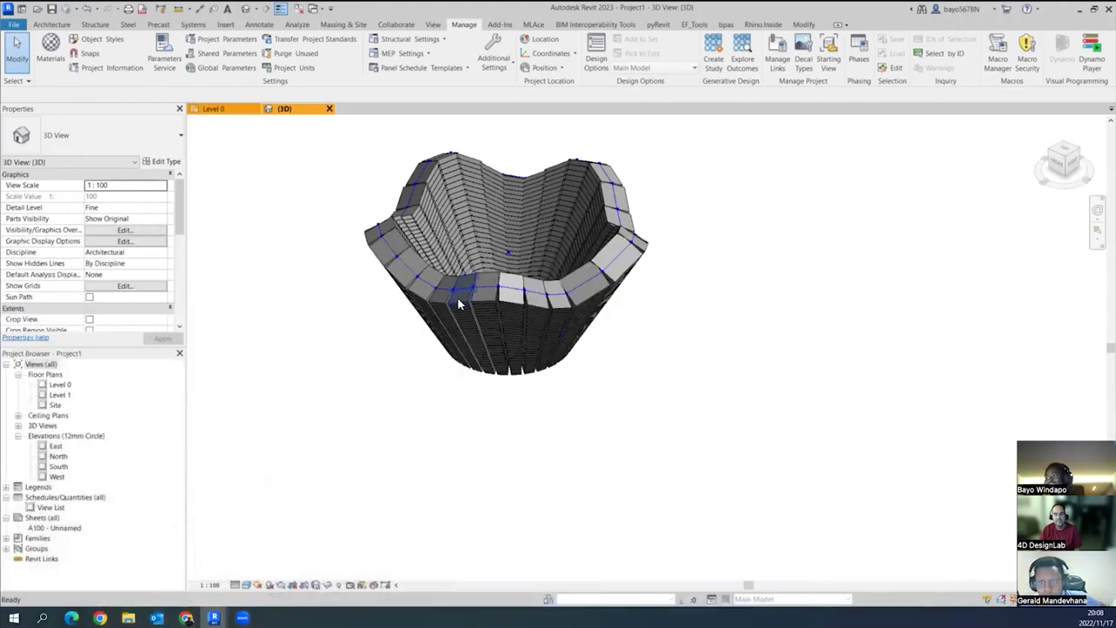
pyautogui.scroll(5, 457, 296)
pyautogui.scroll(4, 484, 331)
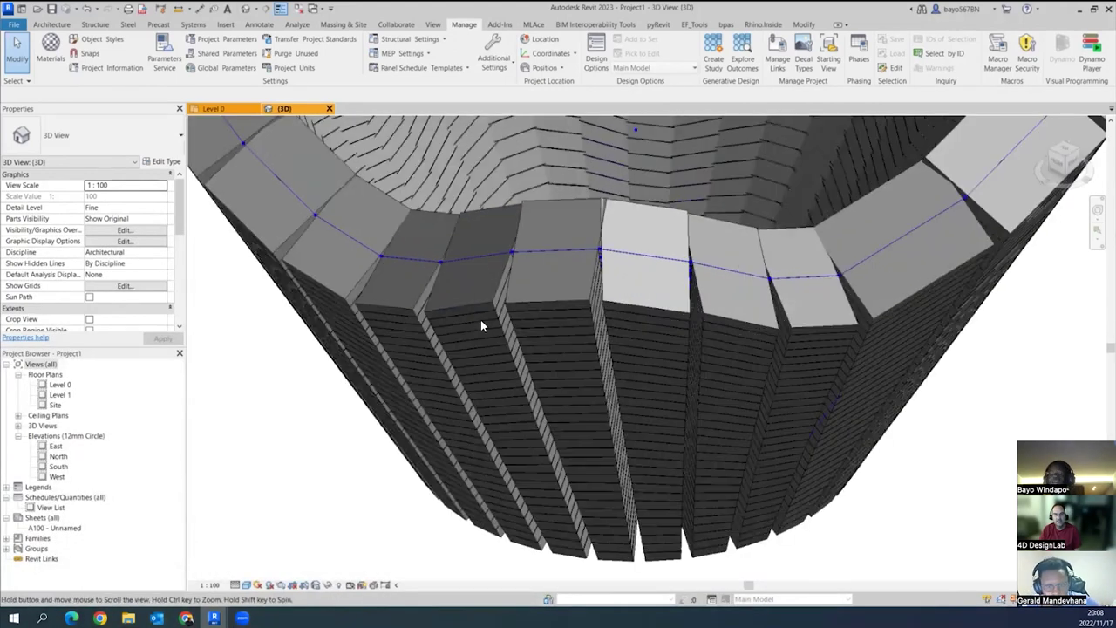
# - Set the Tile Half Thickness of the BPAS_Curtain Panel_Rectangular type to 0.5 through a panel on the upper rim
pyautogui.click(485, 329)
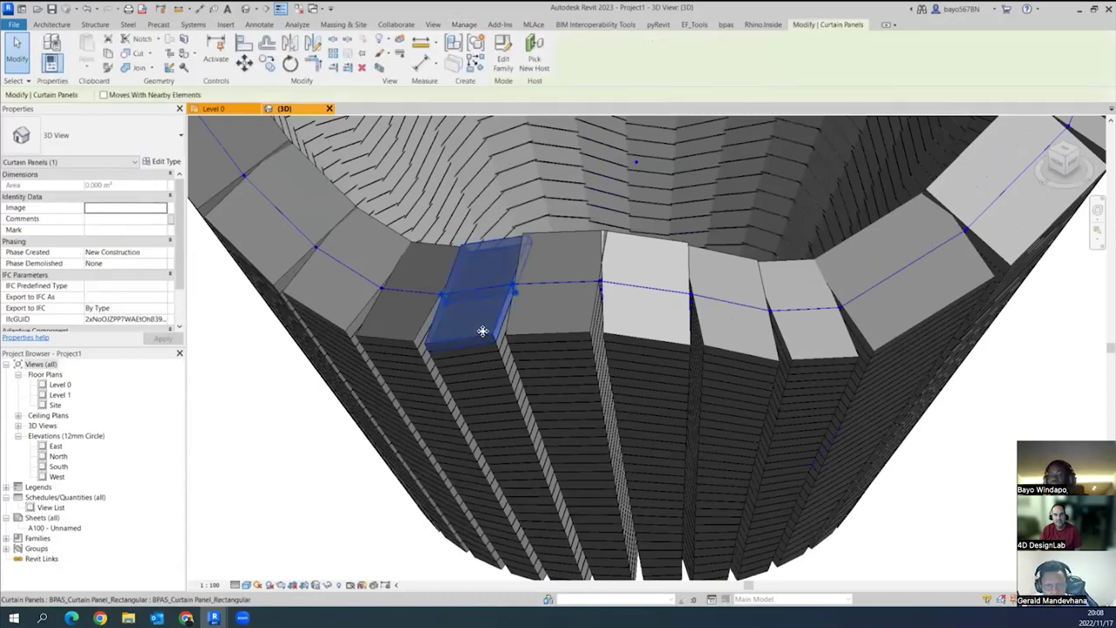
pyautogui.keyDown('shift'); pyautogui.moveTo(510, 329); pyautogui.dragTo(428, 319, button='middle'); pyautogui.keyUp('shift')
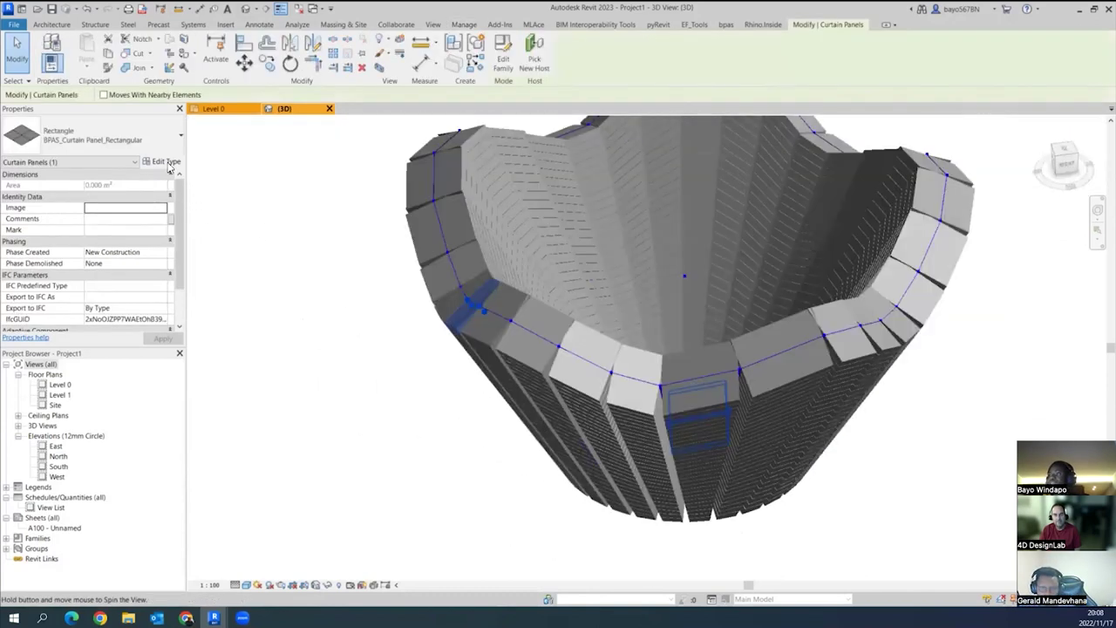
pyautogui.click(166, 162)
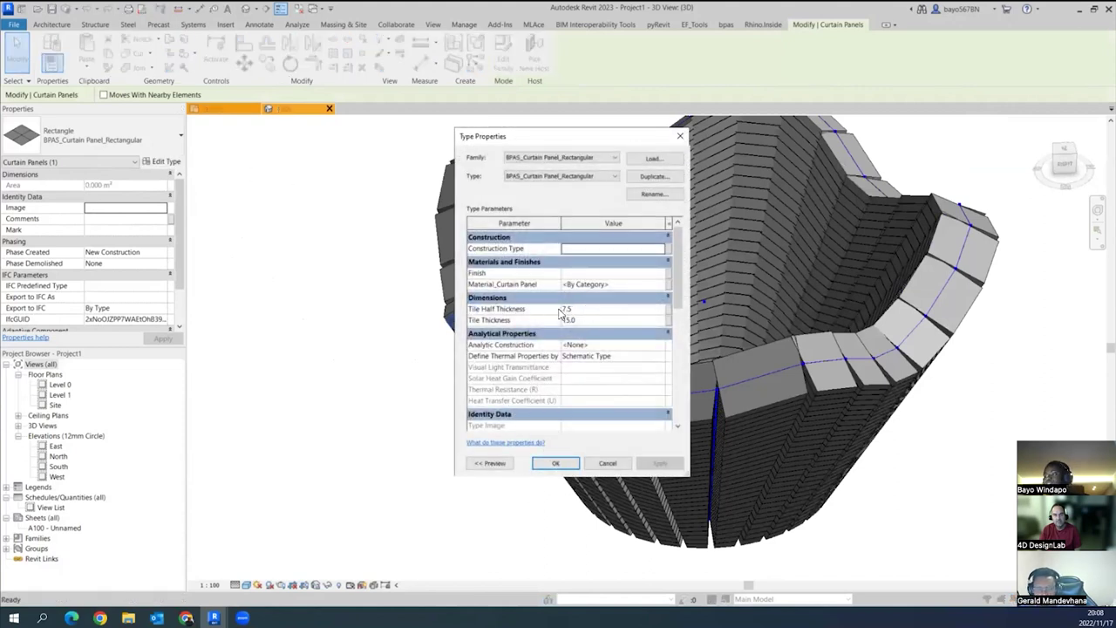
pyautogui.click(588, 308)
pyautogui.doubleClick(587, 308)
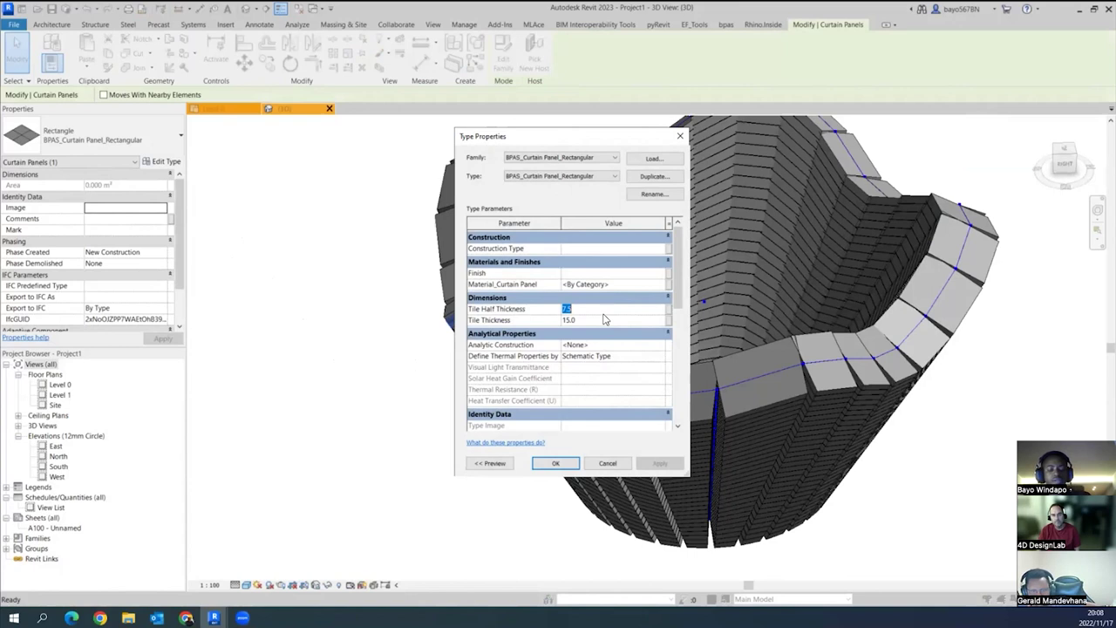
pyautogui.write('1')
pyautogui.click(602, 320)
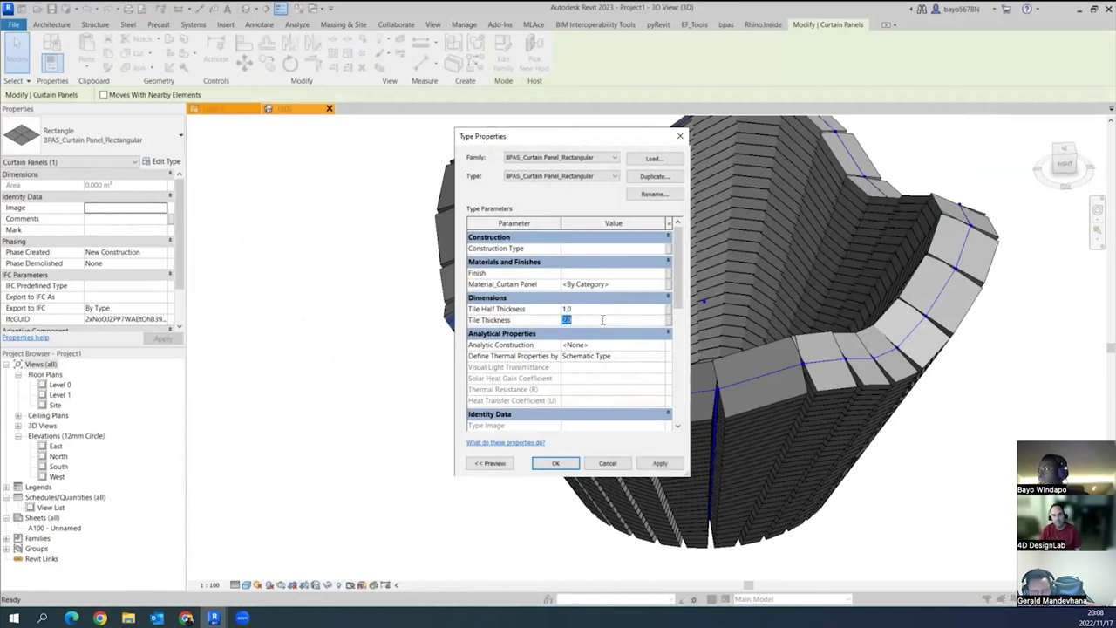
pyautogui.click(579, 308)
pyautogui.write('0.5')
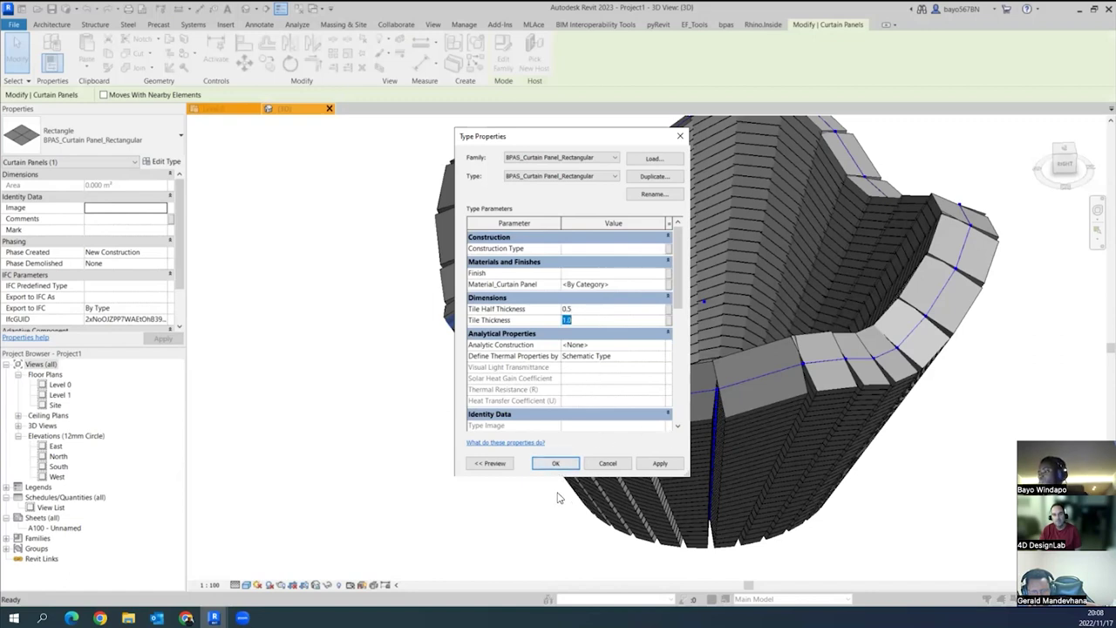
pyautogui.click(559, 457)
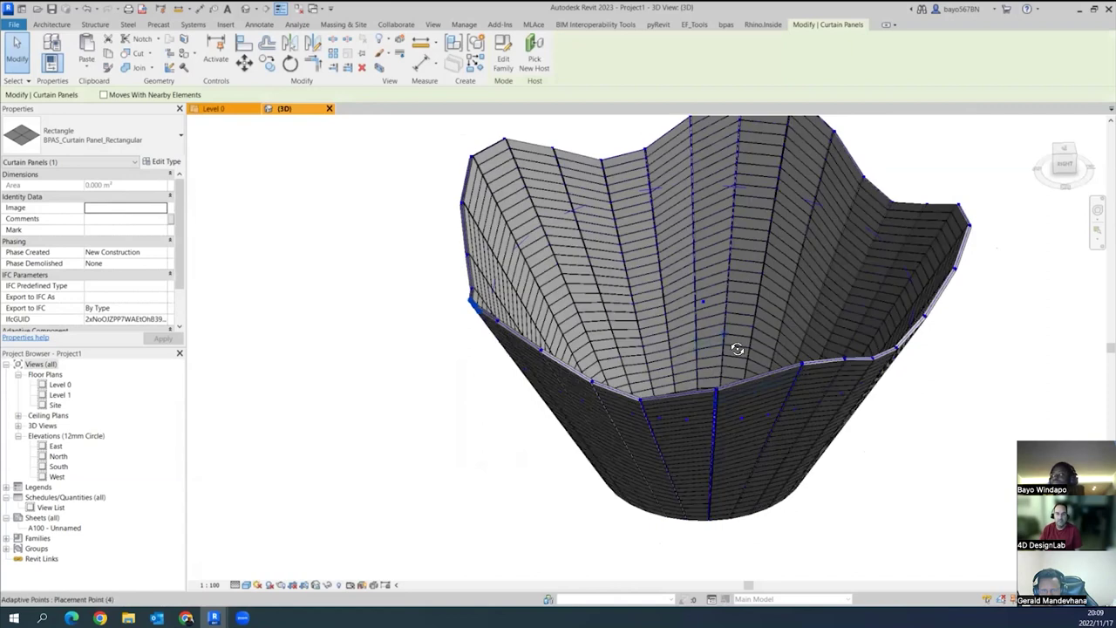
# - Select every instance of the rectangular curtain panel to check how many there are, and clear the selection
pyautogui.keyDown('shift'); pyautogui.moveTo(725, 408); pyautogui.dragTo(475, 314, button='middle'); pyautogui.keyUp('shift')
pyautogui.press('Escape')
pyautogui.scroll(1, 478, 307)
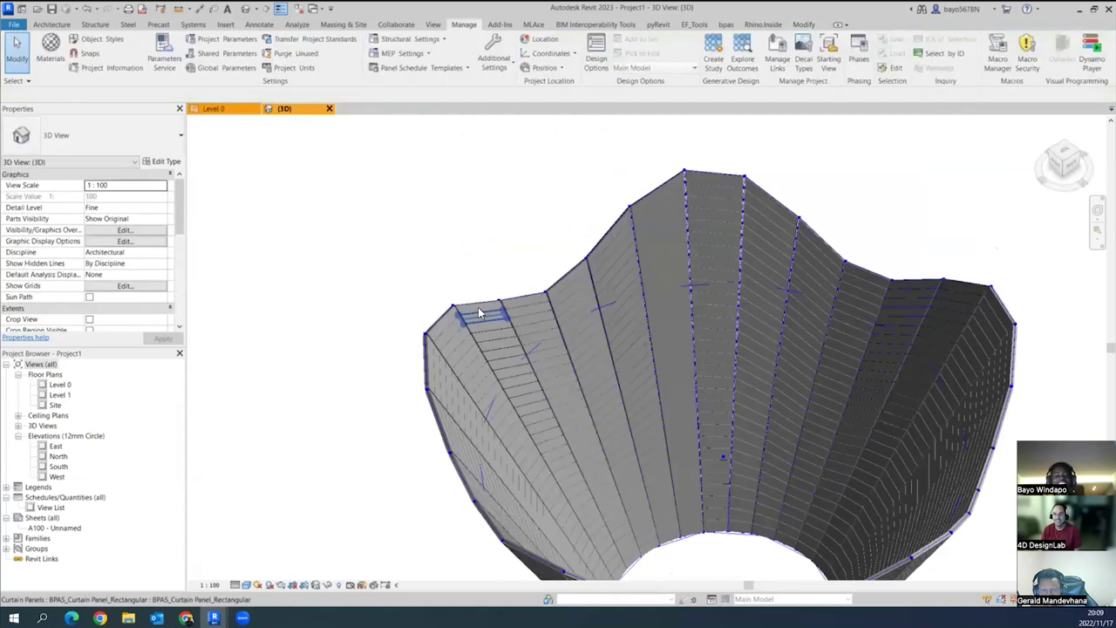
pyautogui.click(478, 306)
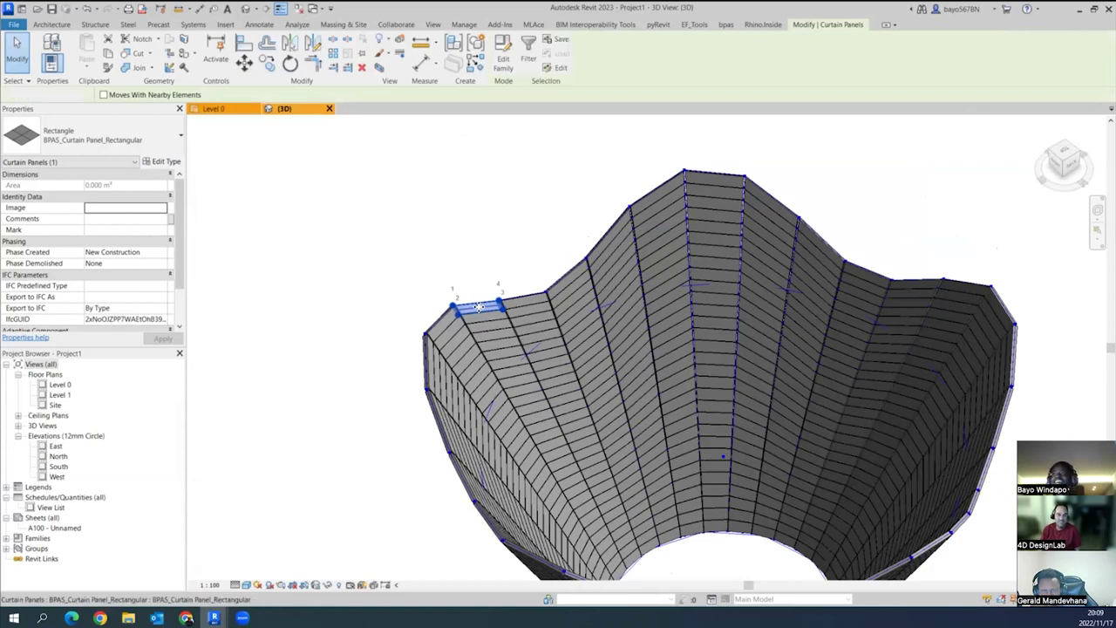
pyautogui.press('s')
pyautogui.press('a')
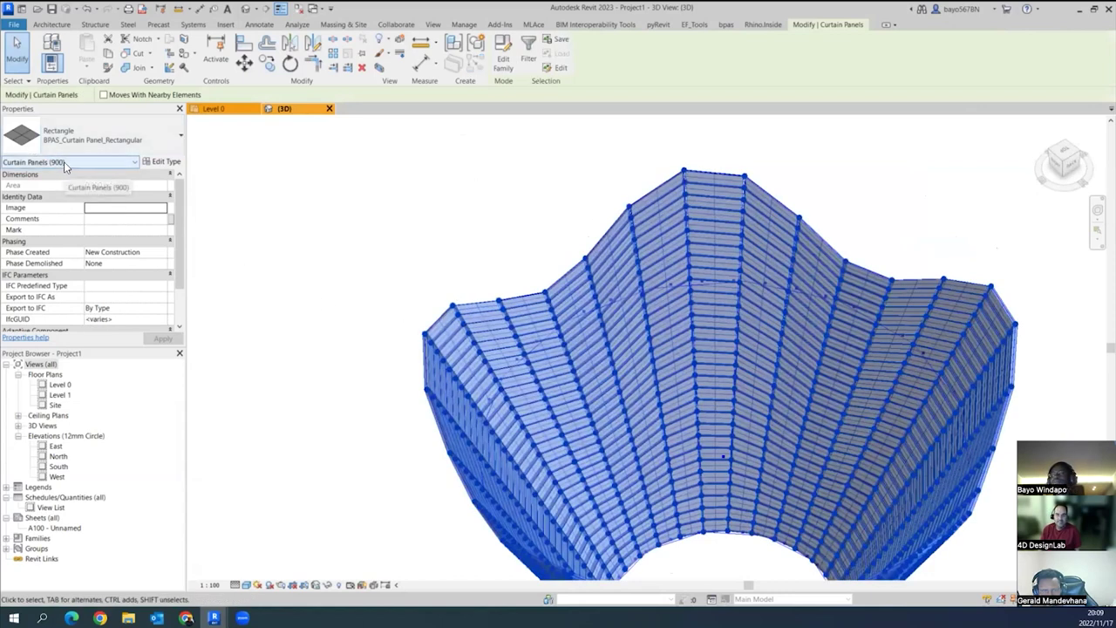
pyautogui.click(529, 217)
# - Examine the joints between neighbouring panels at the rim and the overall panelled form from several angles
pyautogui.keyDown('shift'); pyautogui.moveTo(605, 331); pyautogui.dragTo(638, 302, button='middle'); pyautogui.keyUp('shift')
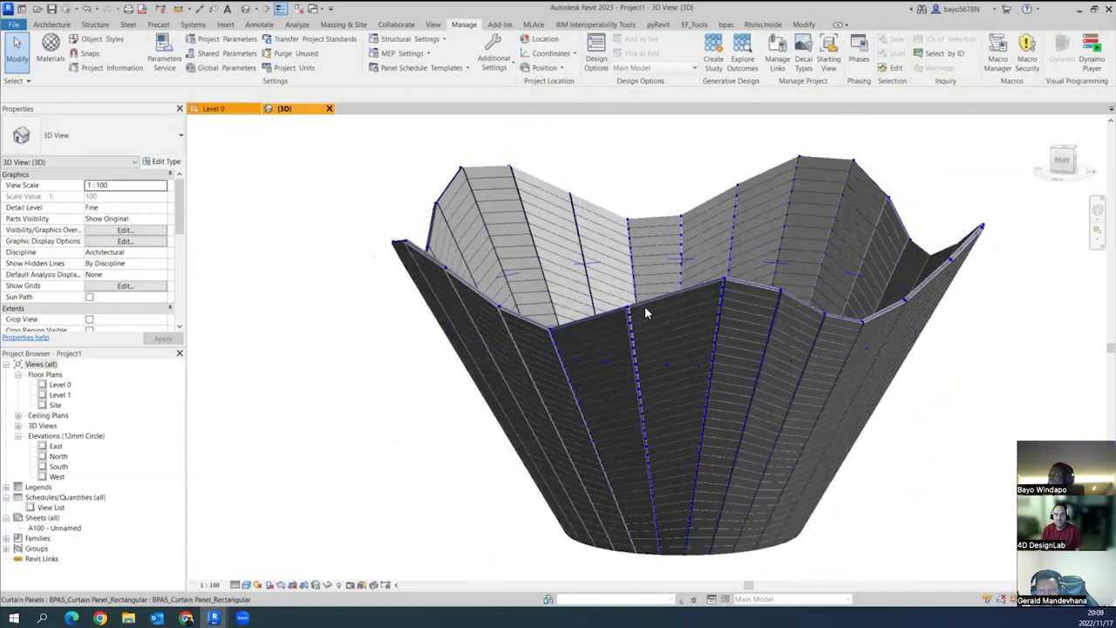
pyautogui.scroll(5, 634, 302)
pyautogui.click(610, 301)
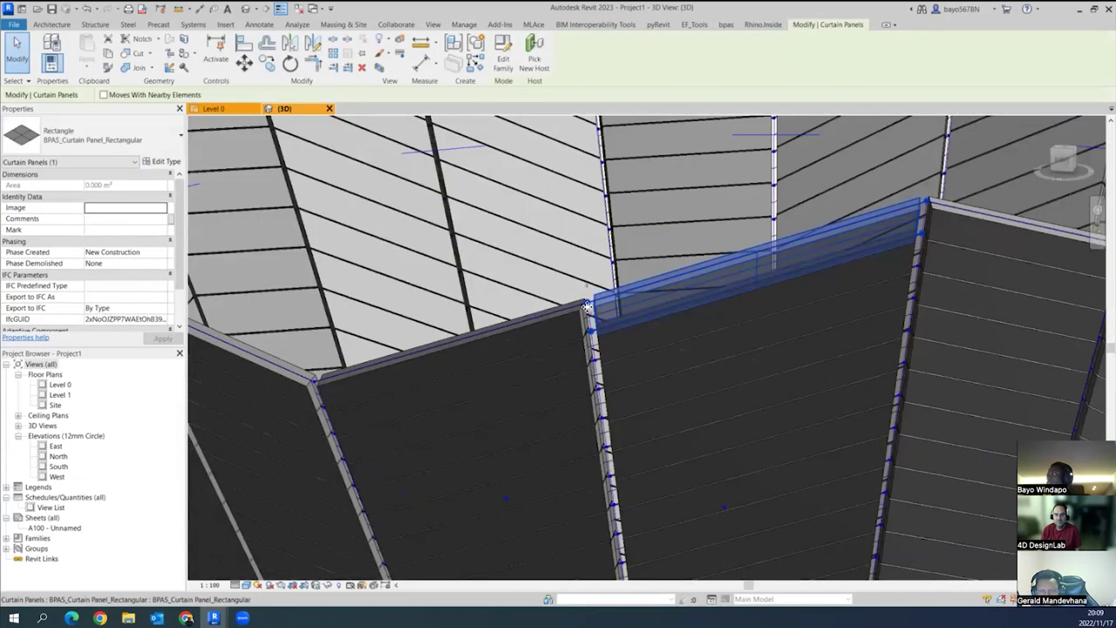
pyautogui.keyDown('shift'); pyautogui.moveTo(713, 340); pyautogui.dragTo(653, 282, button='middle'); pyautogui.keyUp('shift')
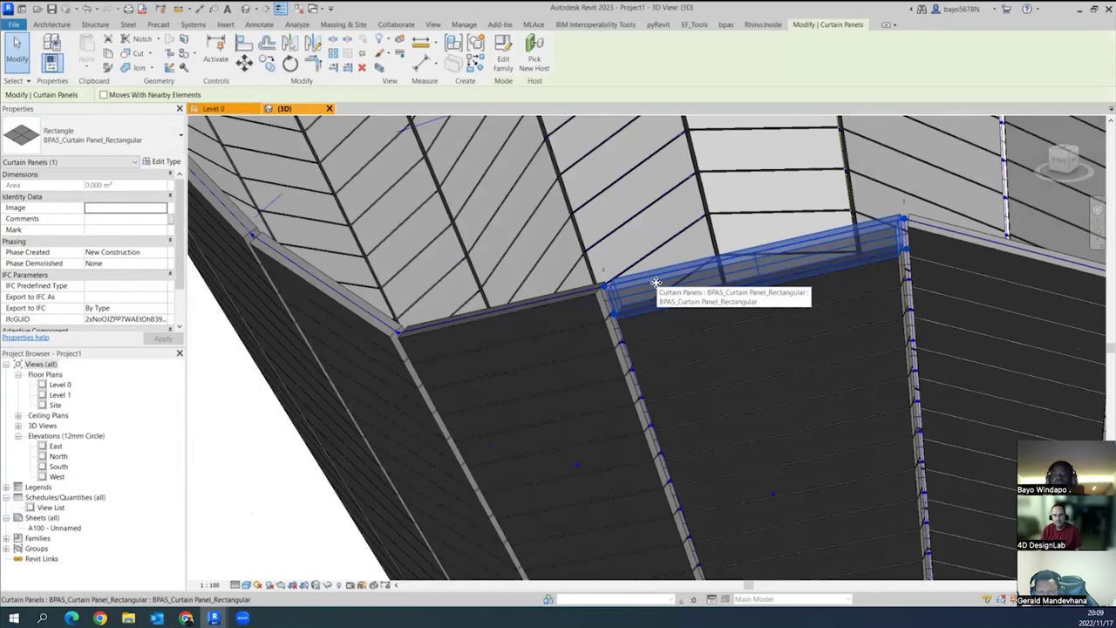
pyautogui.keyDown('shift'); pyautogui.moveTo(655, 281); pyautogui.dragTo(802, 451, button='middle'); pyautogui.keyUp('shift')
pyautogui.scroll(-2, 776, 372)
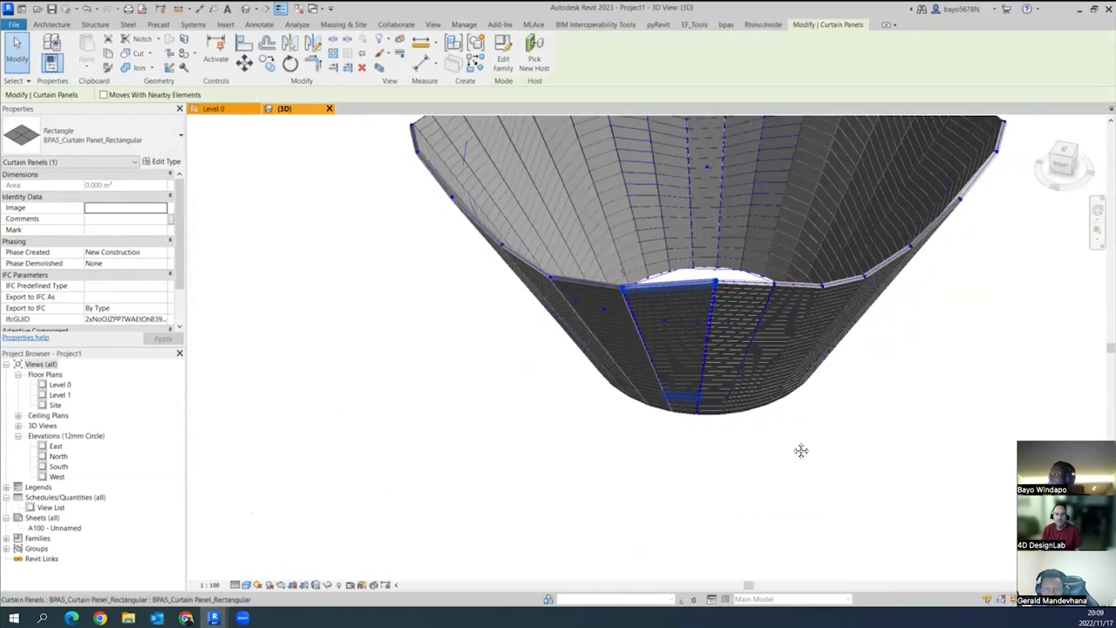
pyautogui.click(802, 451)
pyautogui.scroll(-2, 847, 398)
pyautogui.moveTo(846, 398); pyautogui.dragTo(839, 373, button='middle')
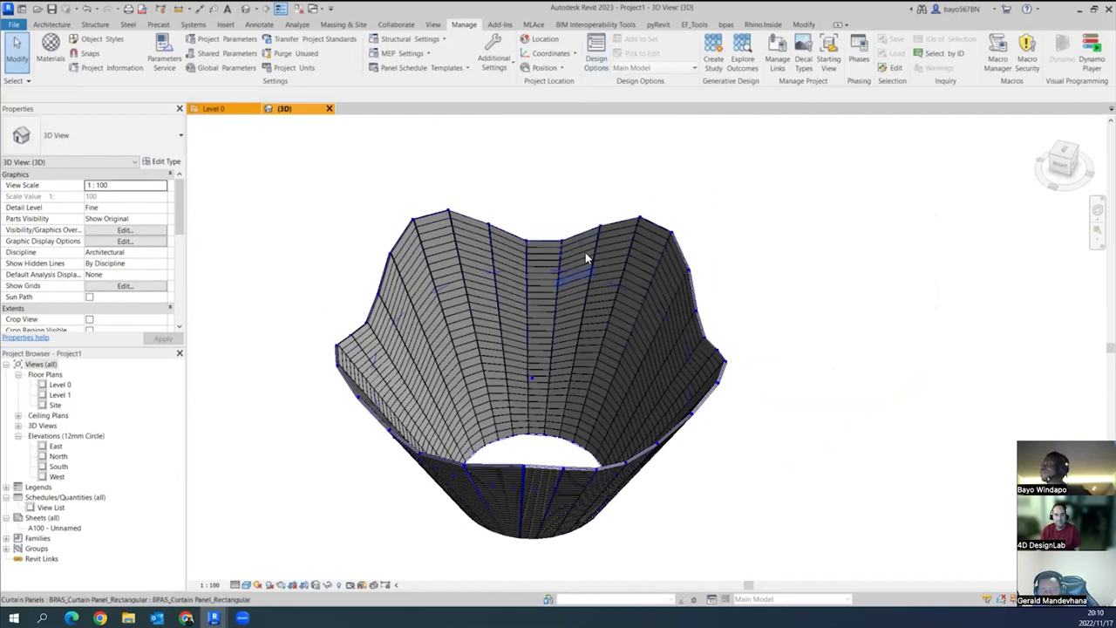
pyautogui.keyDown('shift'); pyautogui.moveTo(575, 352); pyautogui.dragTo(680, 352, button='middle'); pyautogui.keyUp('shift')
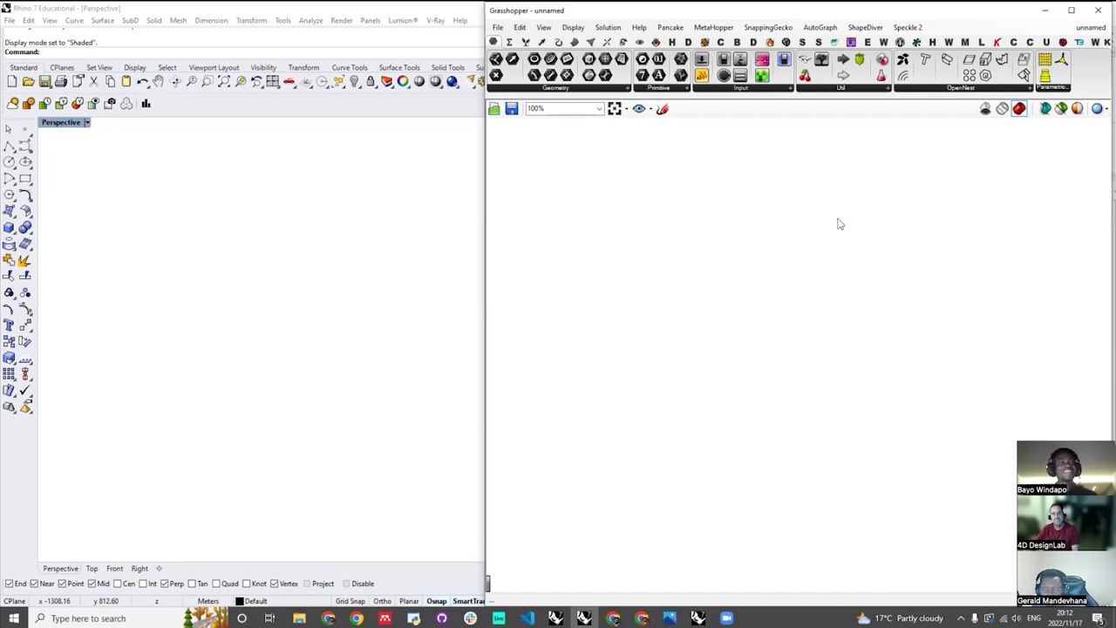
# - Switch to Grasshopper and place a Circle component with plane and radius inputs on the empty canvas
pyautogui.click(577, 234)
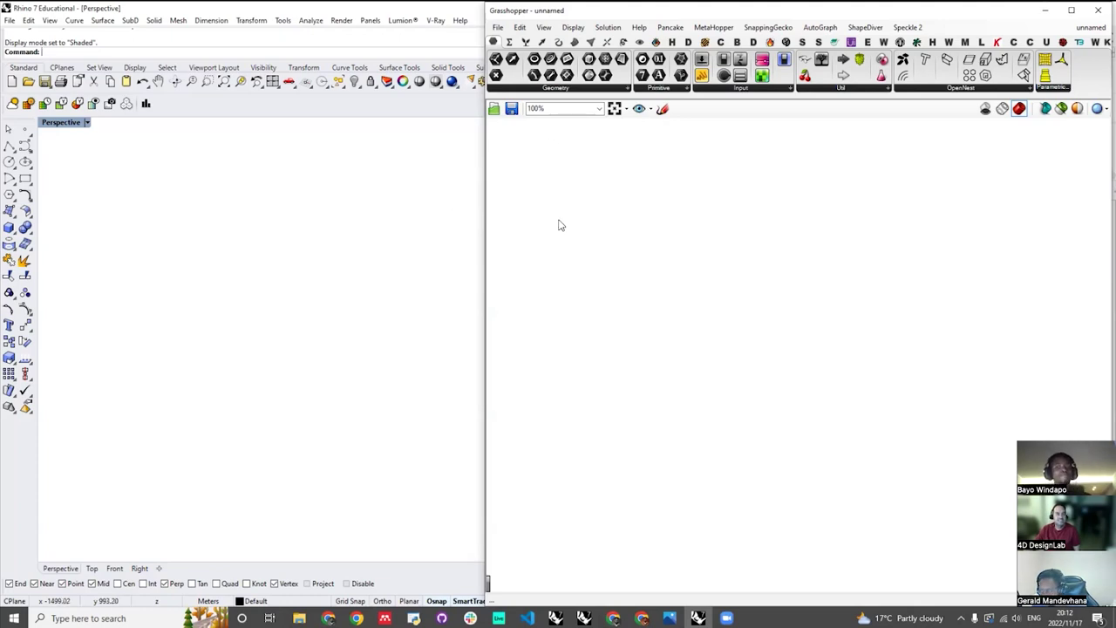
pyautogui.scroll(4, 570, 179)
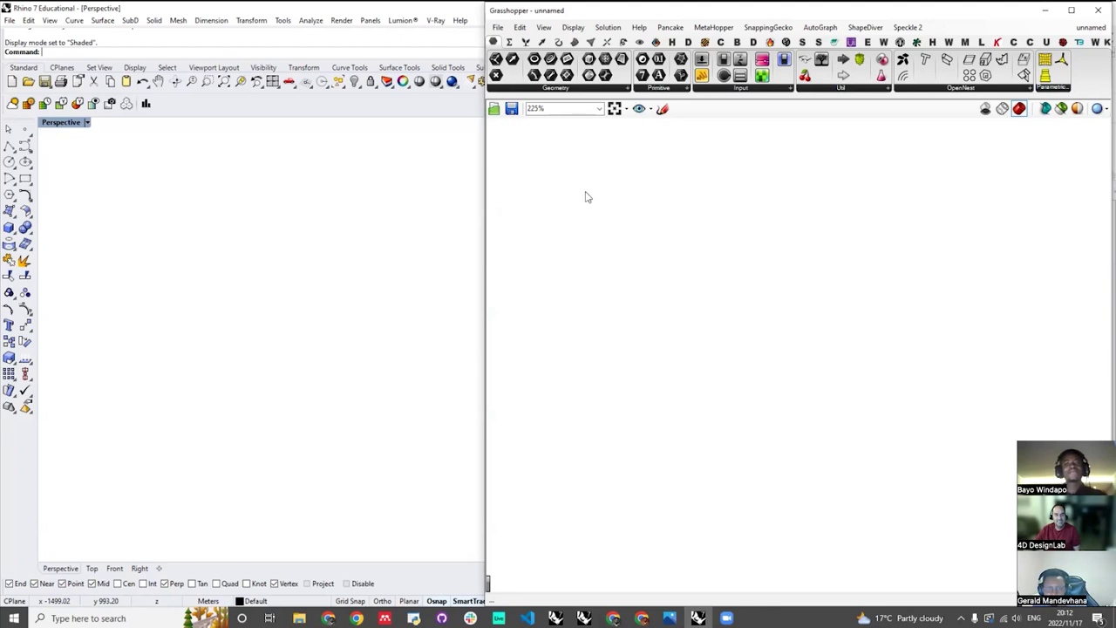
pyautogui.doubleClick(650, 222)
pyautogui.write('circ')
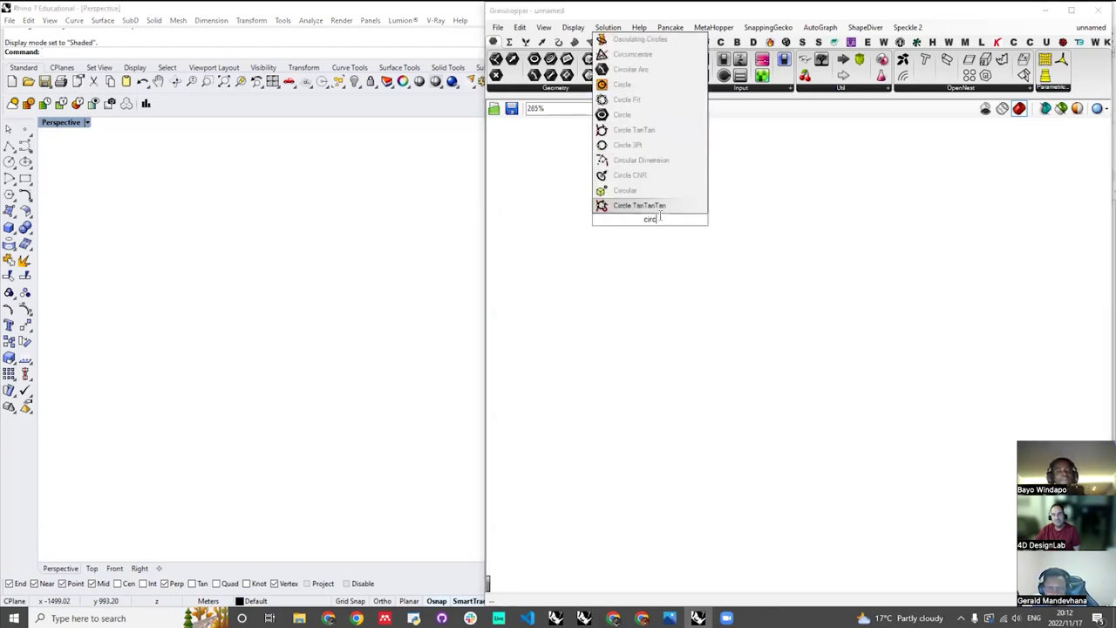
pyautogui.click(643, 82)
pyautogui.moveTo(686, 244); pyautogui.dragTo(818, 252)
pyautogui.click(693, 321)
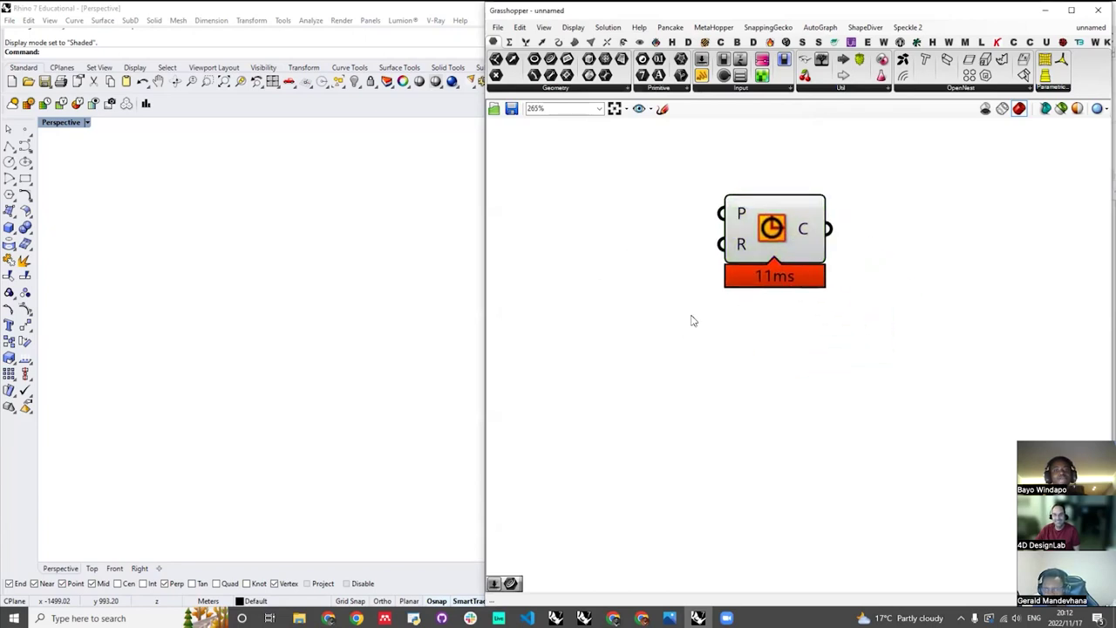
# - Add a number slider with the value 15 and connect it to the Circle's radius input
pyautogui.doubleClick(541, 234)
pyautogui.write('156')
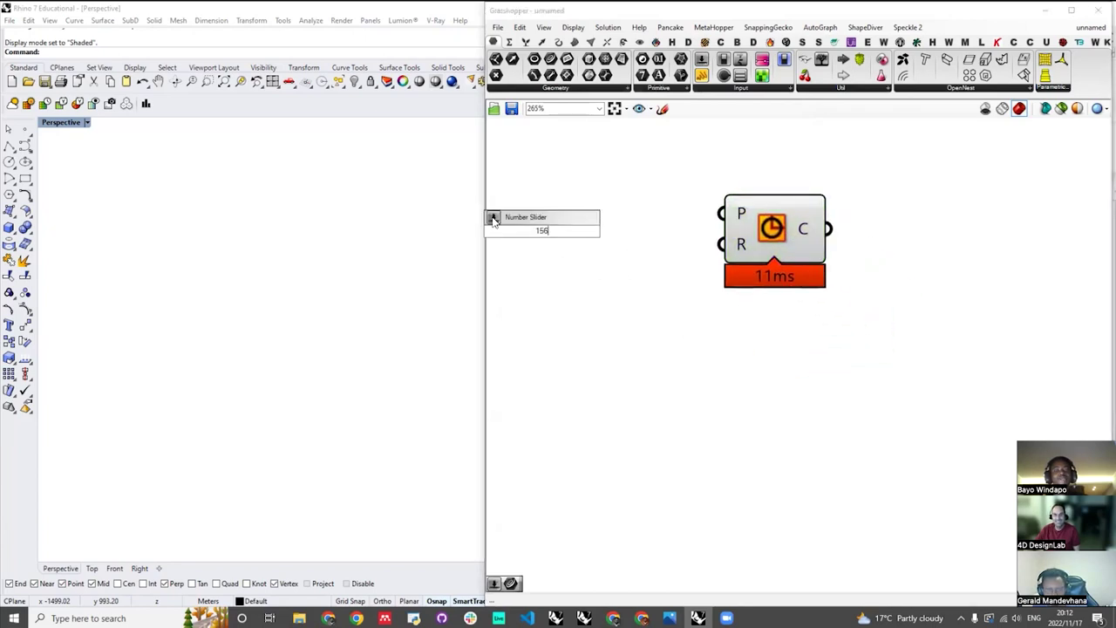
pyautogui.click(574, 245)
pyautogui.moveTo(579, 227); pyautogui.dragTo(623, 255)
pyautogui.moveTo(779, 231); pyautogui.dragTo(879, 238)
pyautogui.moveTo(705, 255); pyautogui.dragTo(839, 261)
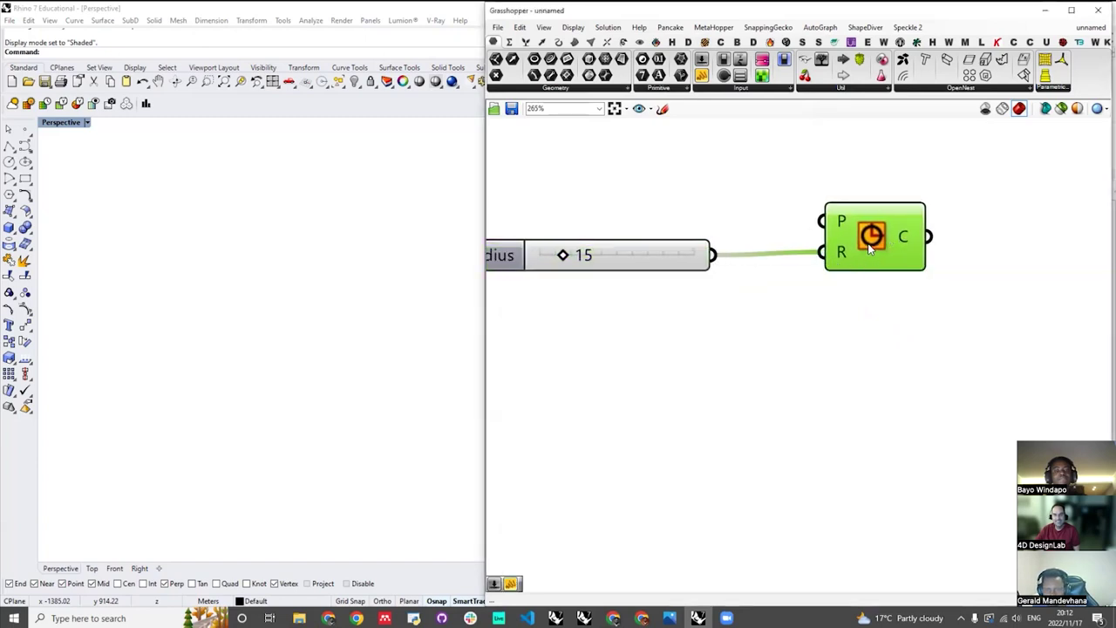
# - Frame the previewed circle in Rhino's Perspective viewport
pyautogui.rightClick(937, 188)
pyautogui.click(969, 259)
pyautogui.scroll(-5, 246, 370)
pyautogui.scroll(3, 262, 357)
pyautogui.scroll(-2, 341, 334)
pyautogui.click(757, 368)
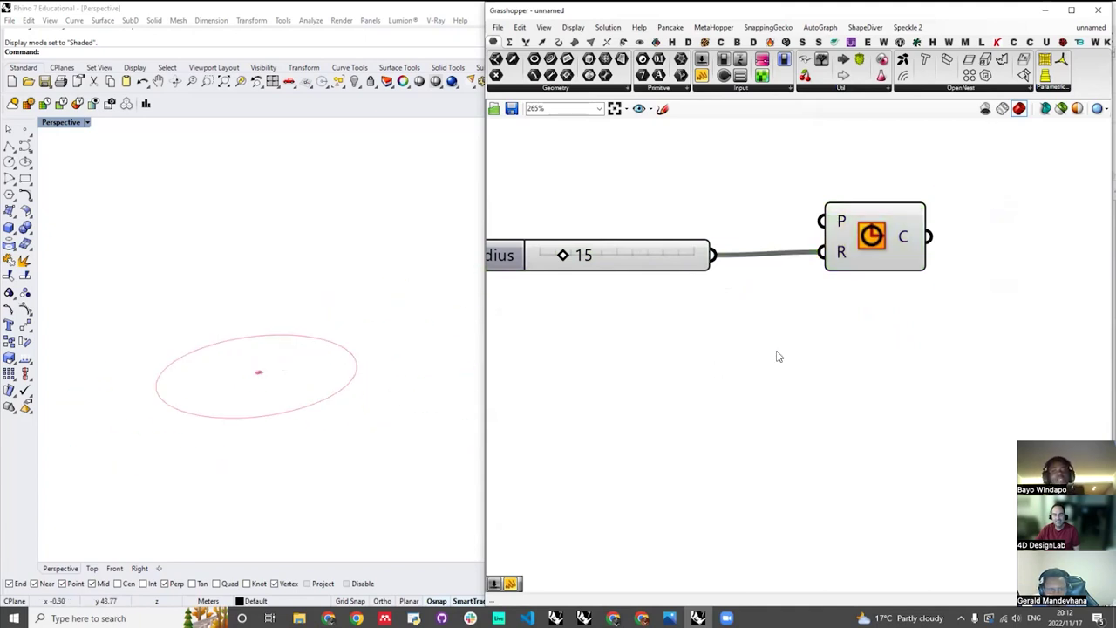
# - Align the Radius slider horizontally with the Circle's radius input
pyautogui.scroll(-3, 850, 286)
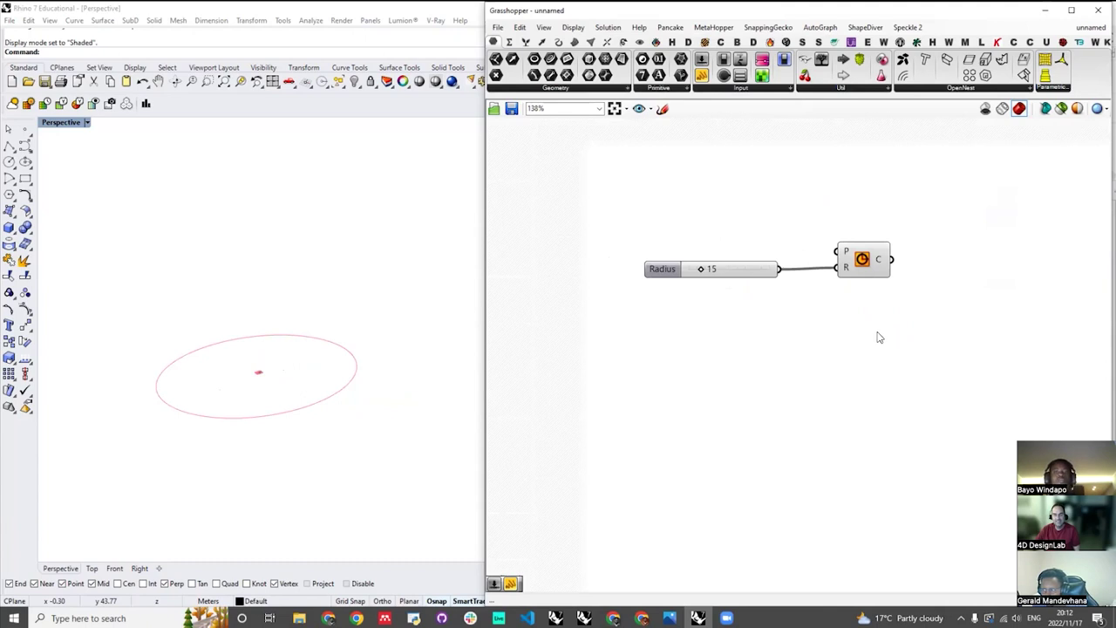
pyautogui.scroll(1, 879, 338)
pyautogui.doubleClick(877, 336)
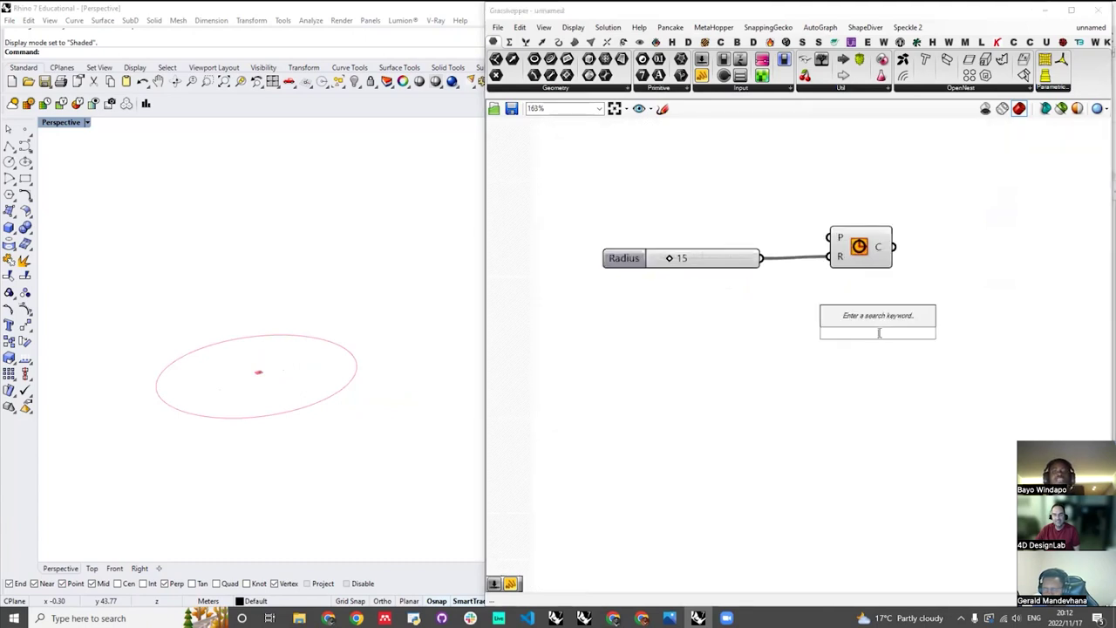
pyautogui.click(757, 309)
pyautogui.moveTo(642, 262); pyautogui.dragTo(631, 255)
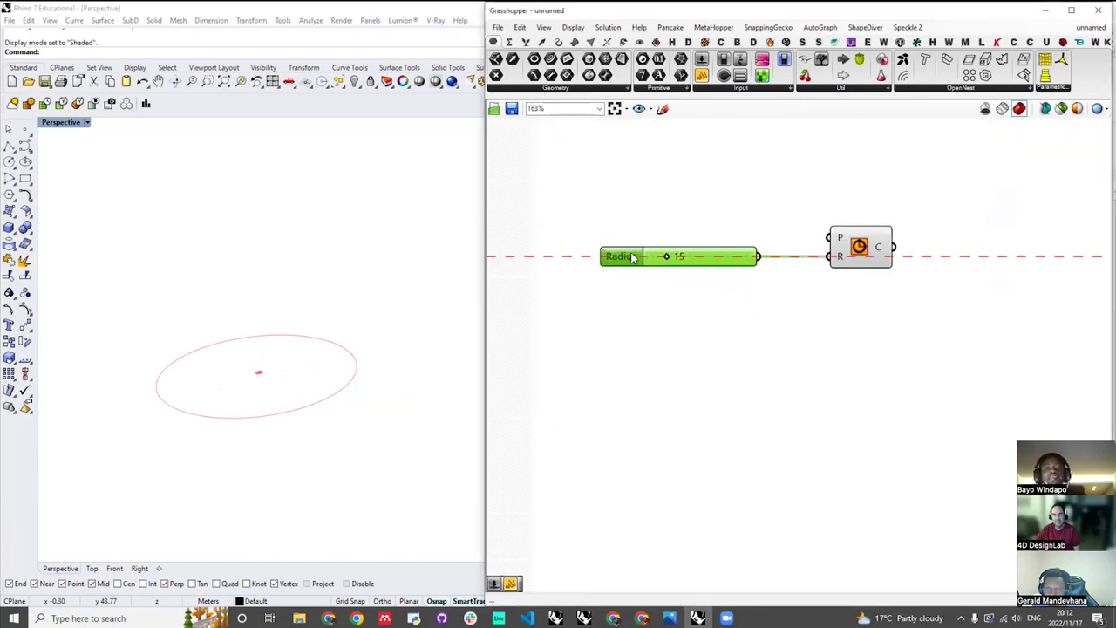
# - Add a Bifocals component above the Radius slider to label the components with their names
pyautogui.doubleClick(719, 188)
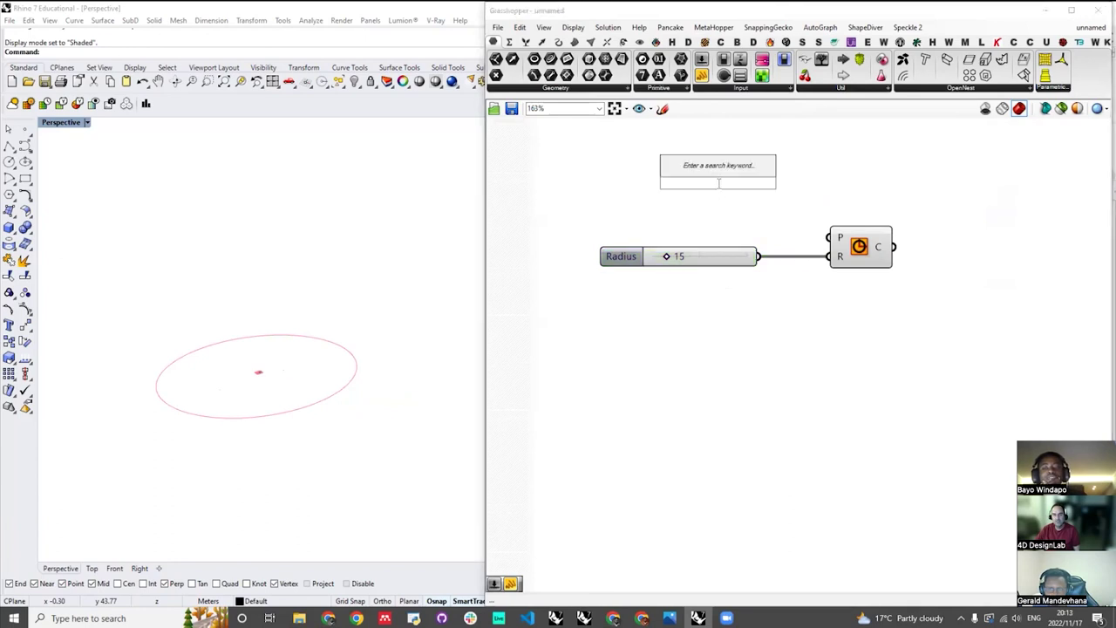
pyautogui.write('bifoc')
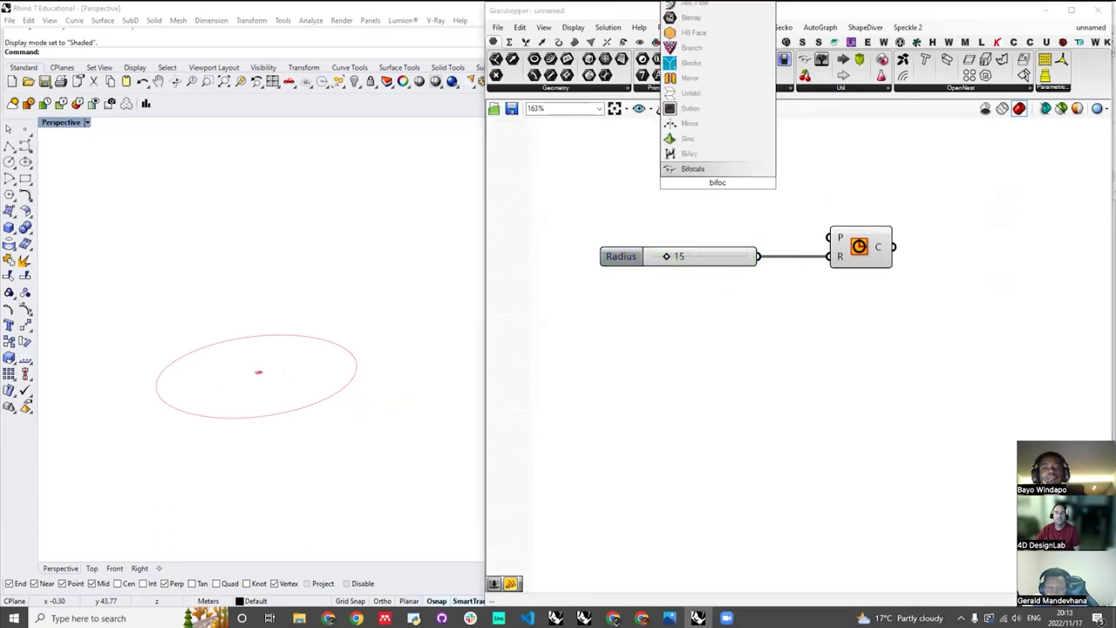
pyautogui.click(708, 172)
pyautogui.moveTo(720, 184); pyautogui.dragTo(689, 157)
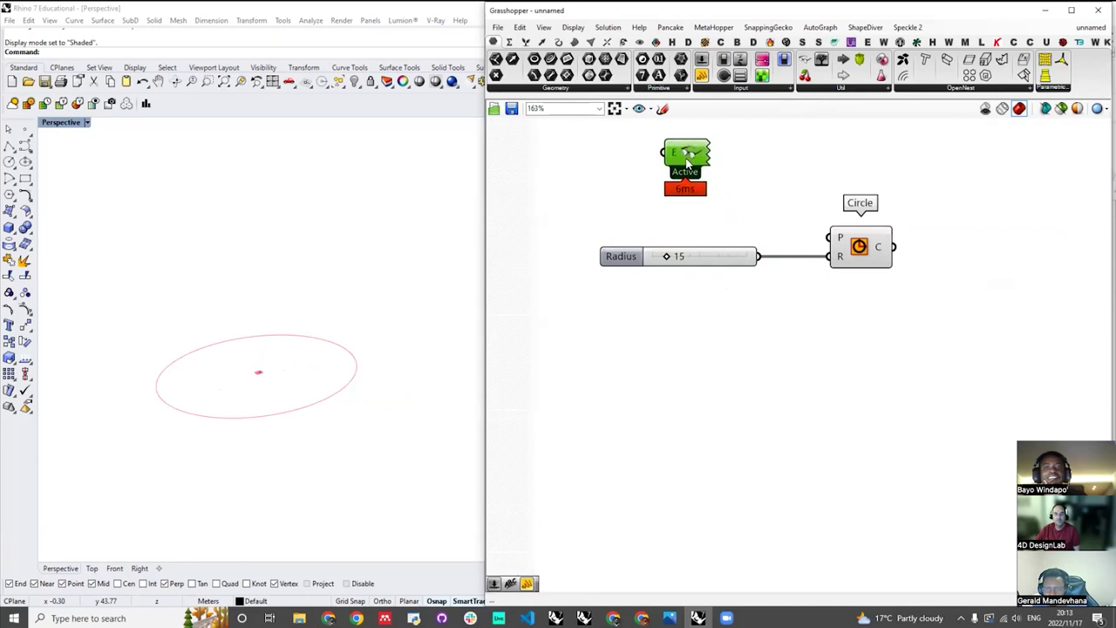
pyautogui.scroll(-3, 705, 315)
pyautogui.scroll(3, 715, 217)
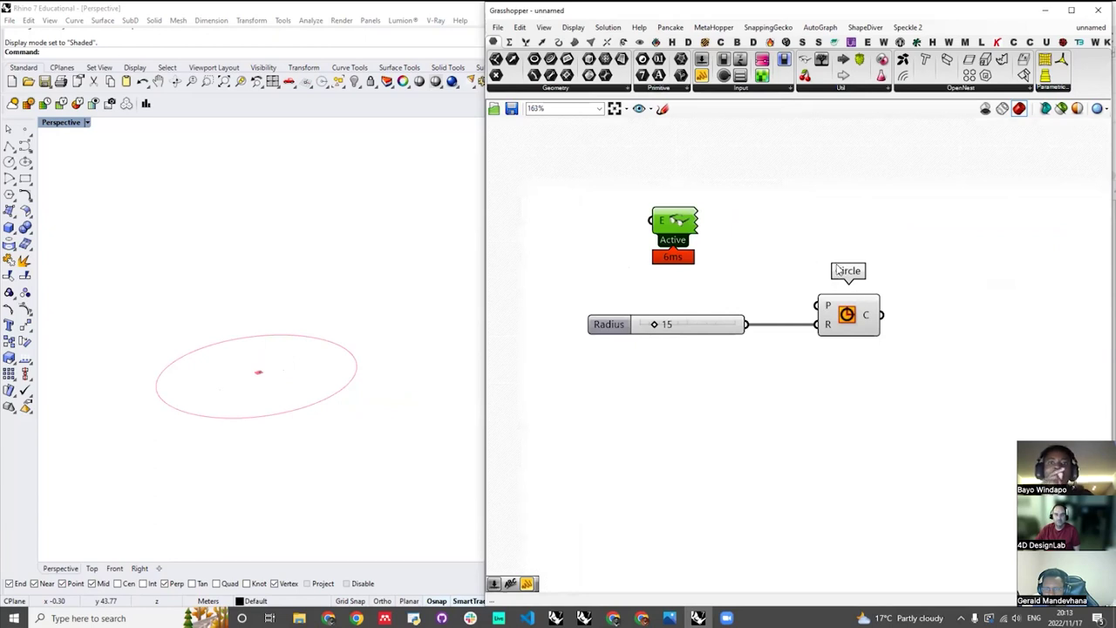
# - Display the full names of components and their inputs and outputs, and move the Circle component farther from the slider
pyautogui.scroll(3, 851, 275)
pyautogui.scroll(-2, 858, 279)
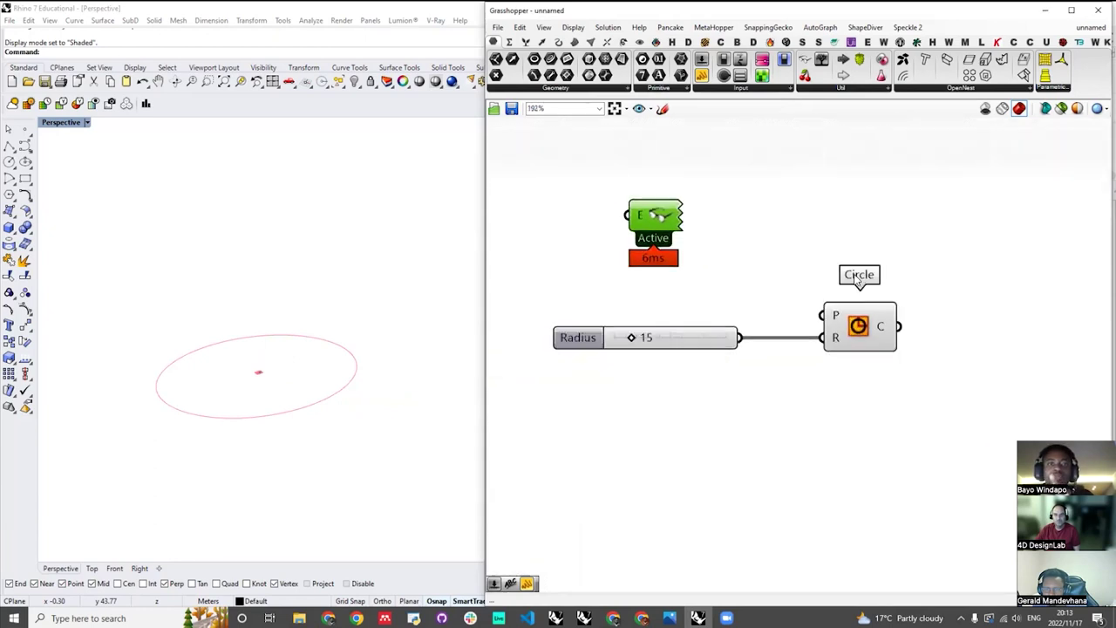
pyautogui.click(841, 253)
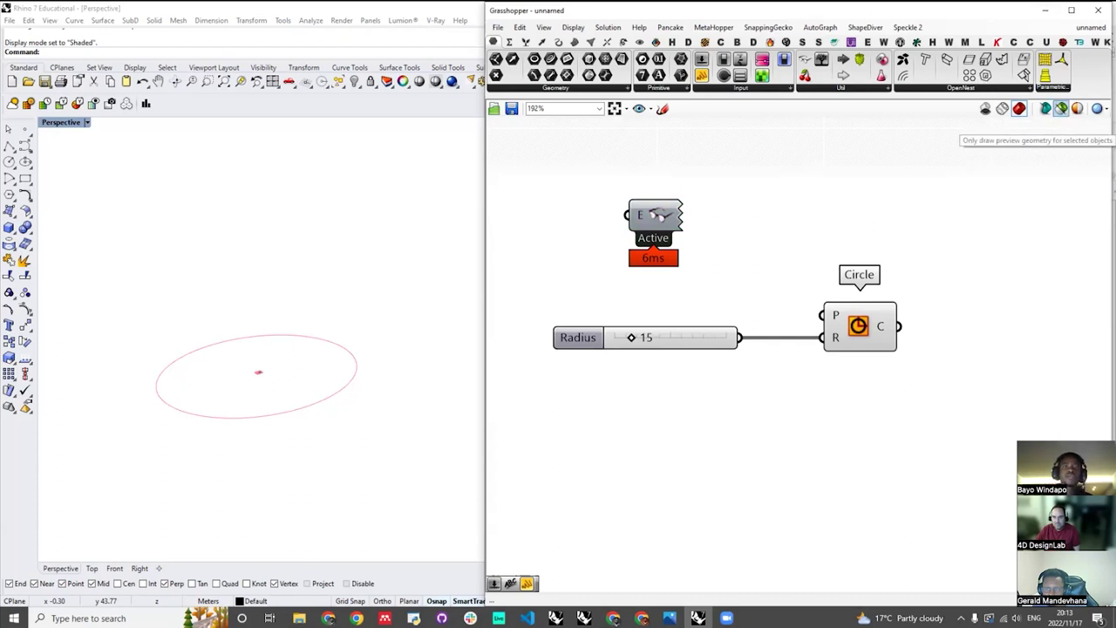
pyautogui.click(573, 27)
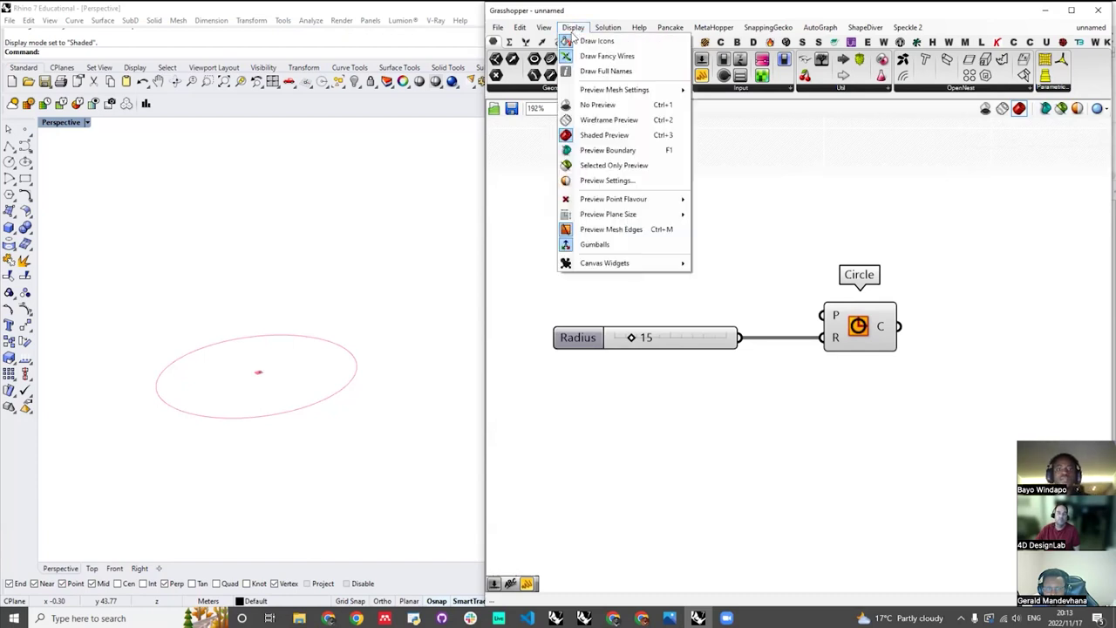
pyautogui.click(593, 73)
pyautogui.moveTo(859, 327); pyautogui.dragTo(898, 330)
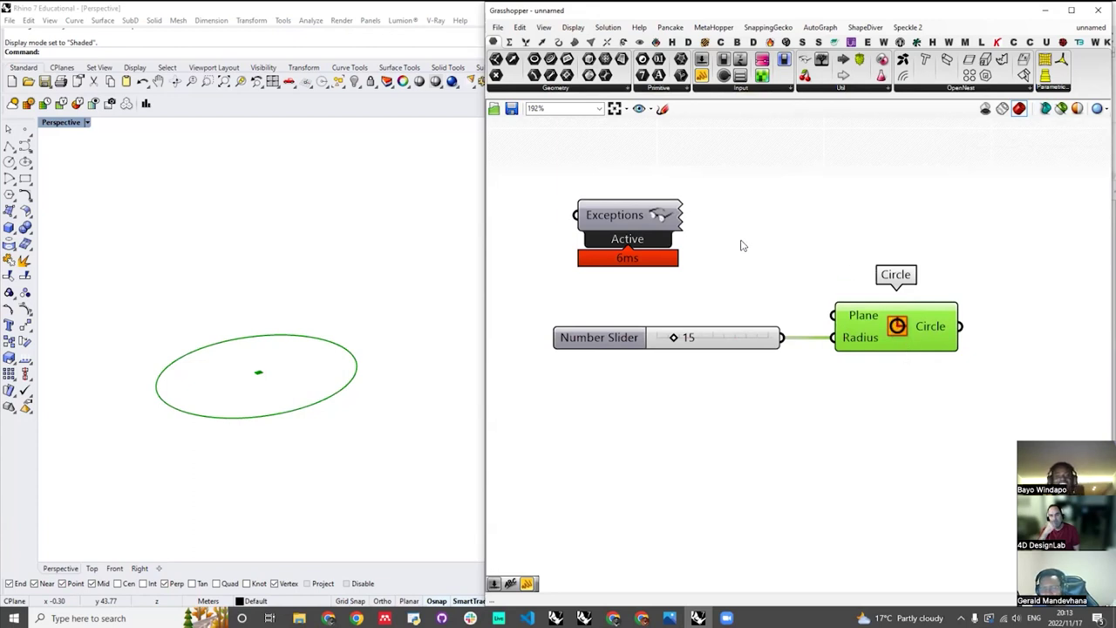
pyautogui.click(992, 251)
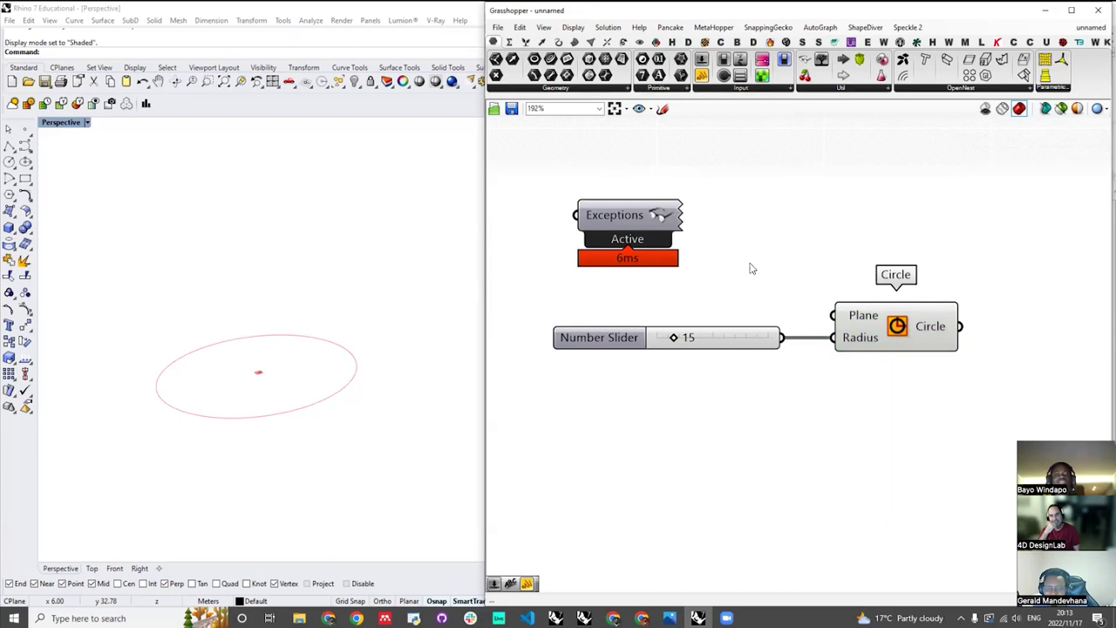
# - Add a Move component to the canvas and place it below and to the right of the Circle component
pyautogui.scroll(-3, 752, 269)
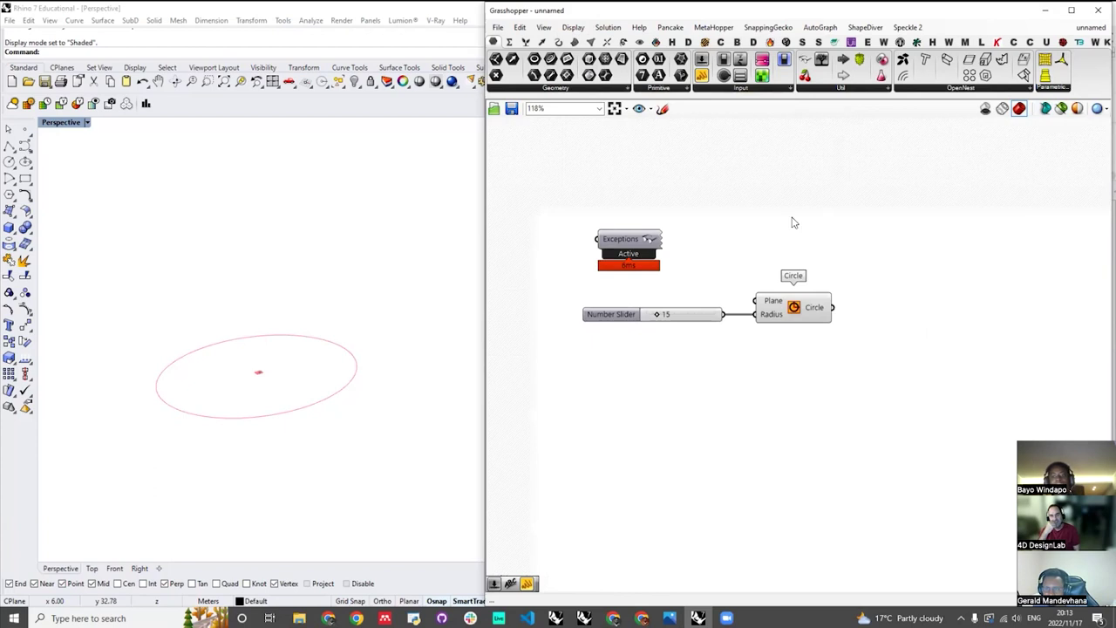
pyautogui.moveTo(761, 393); pyautogui.dragTo(752, 371, button='right')
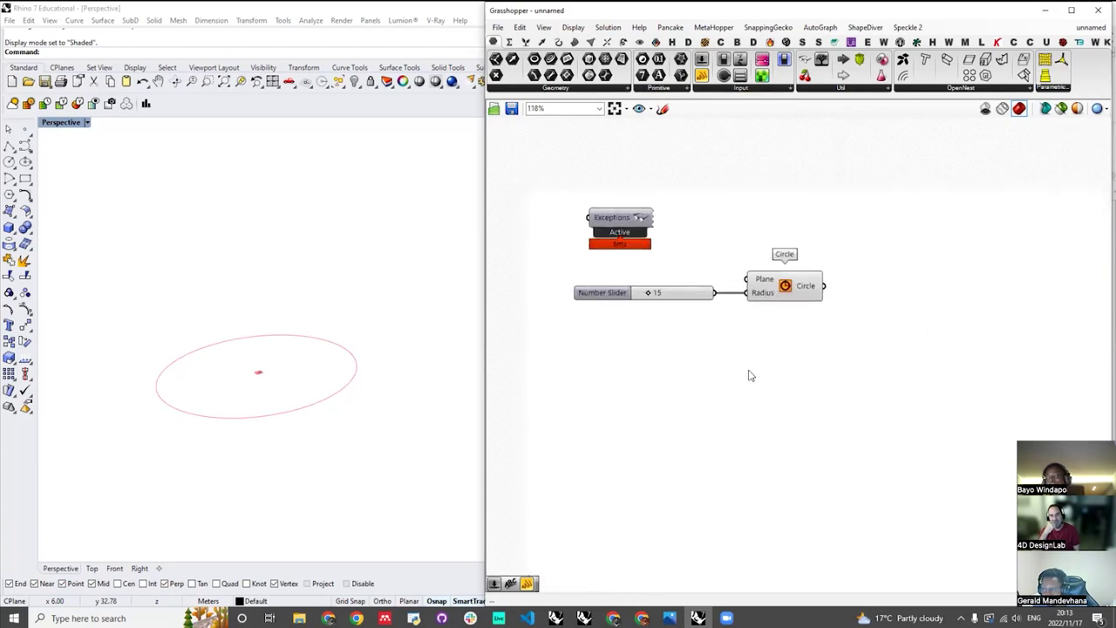
pyautogui.scroll(-3, 357, 388)
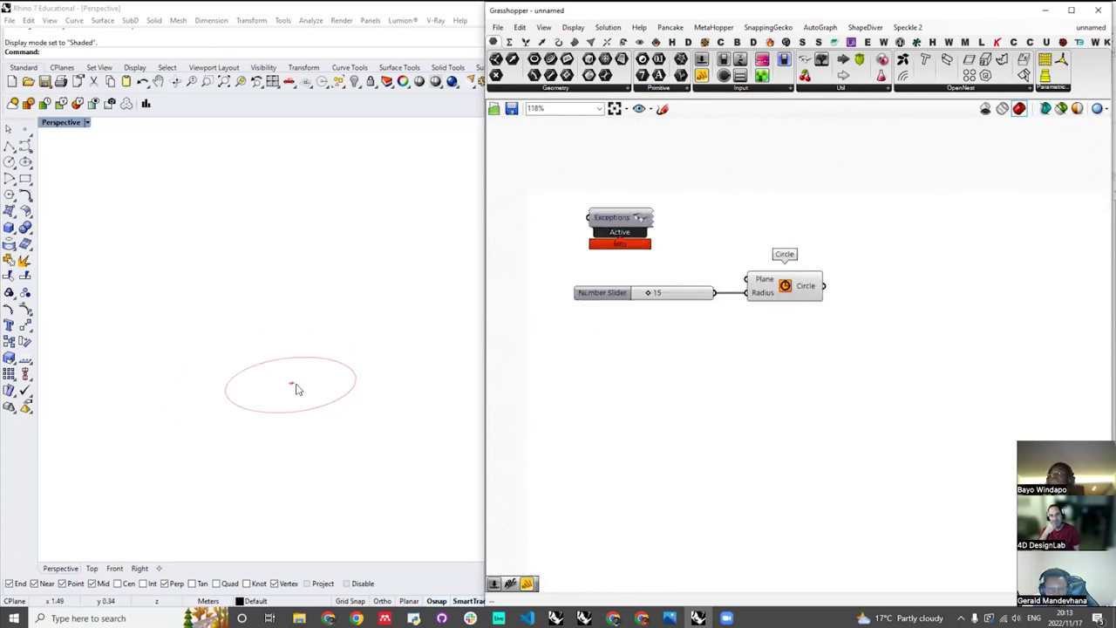
pyautogui.doubleClick(809, 398)
pyautogui.write('m')
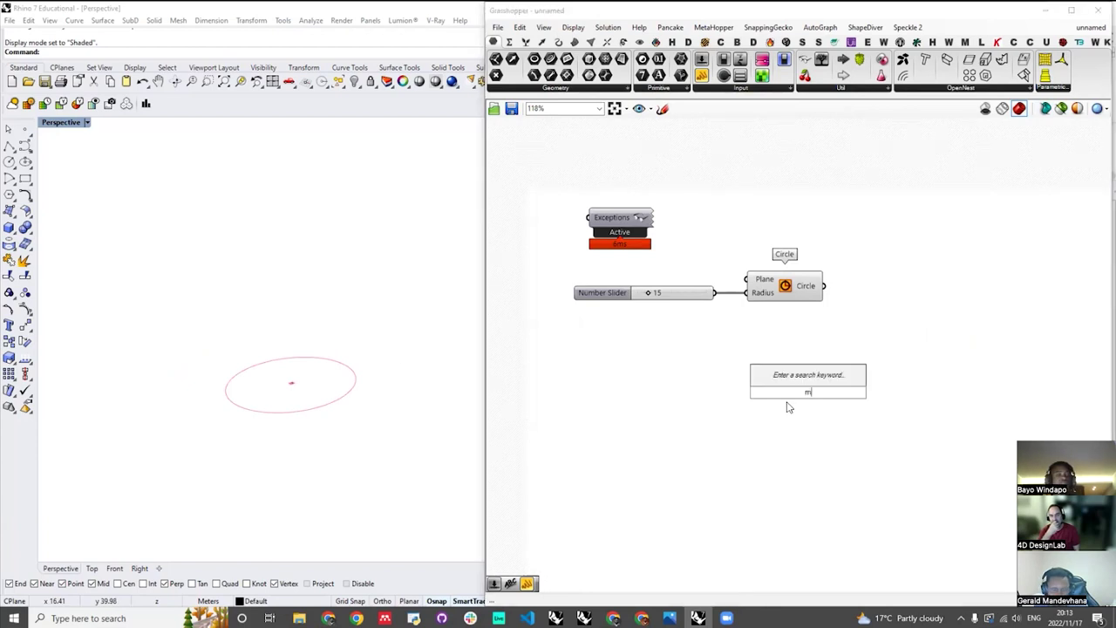
pyautogui.write('ove')
pyautogui.click(778, 379)
pyautogui.moveTo(773, 395); pyautogui.dragTo(848, 394)
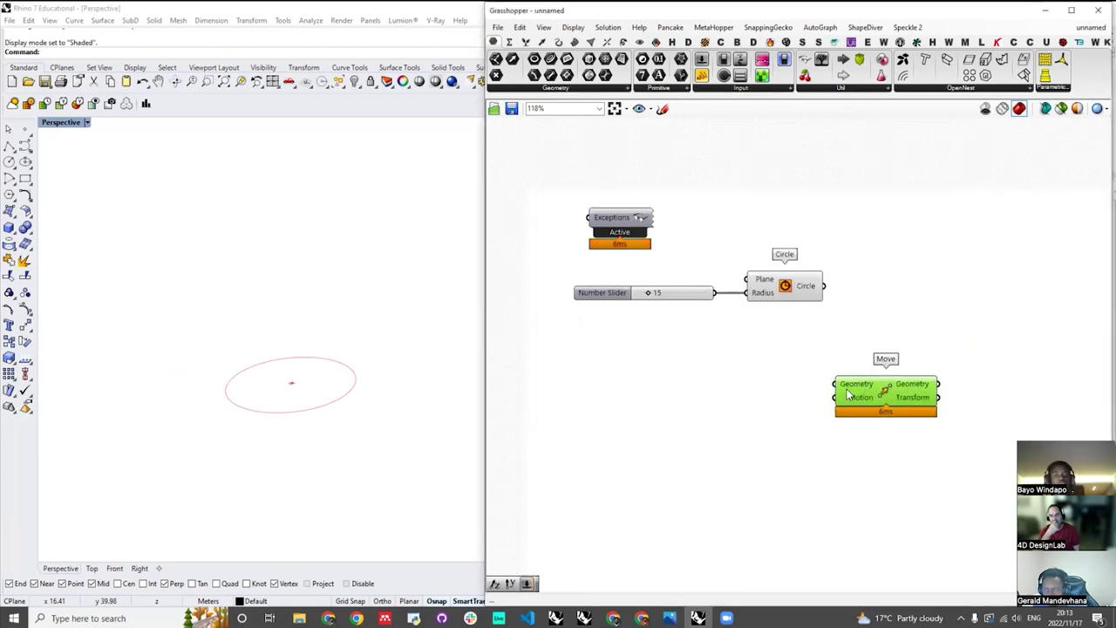
# - Add a Unit Z component to the left of Move and space the two components apart
pyautogui.doubleClick(769, 401)
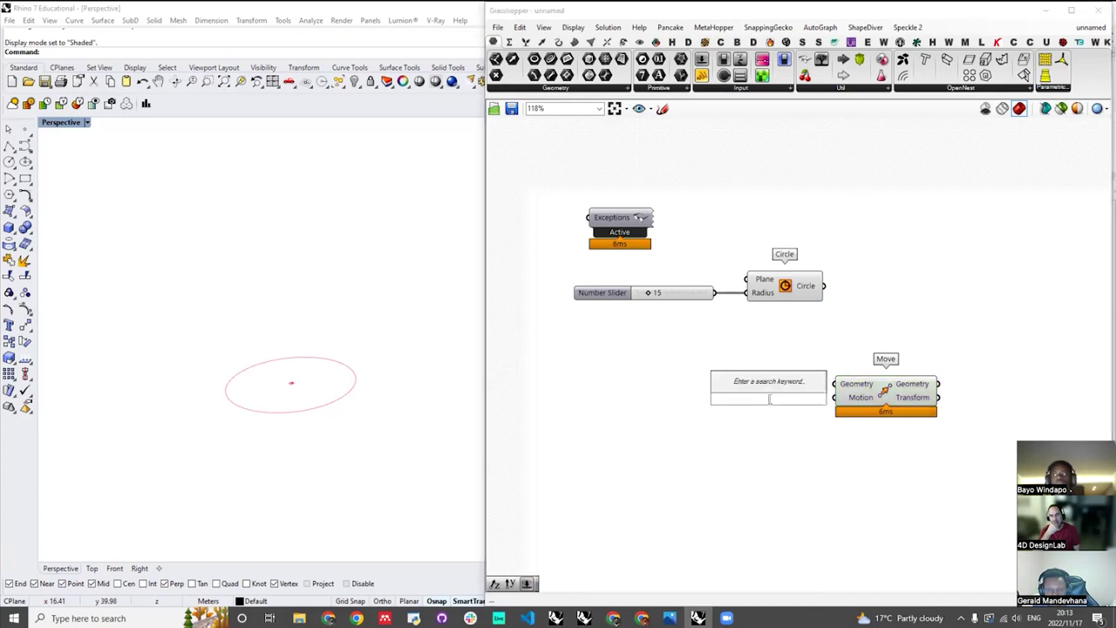
pyautogui.write('unt')
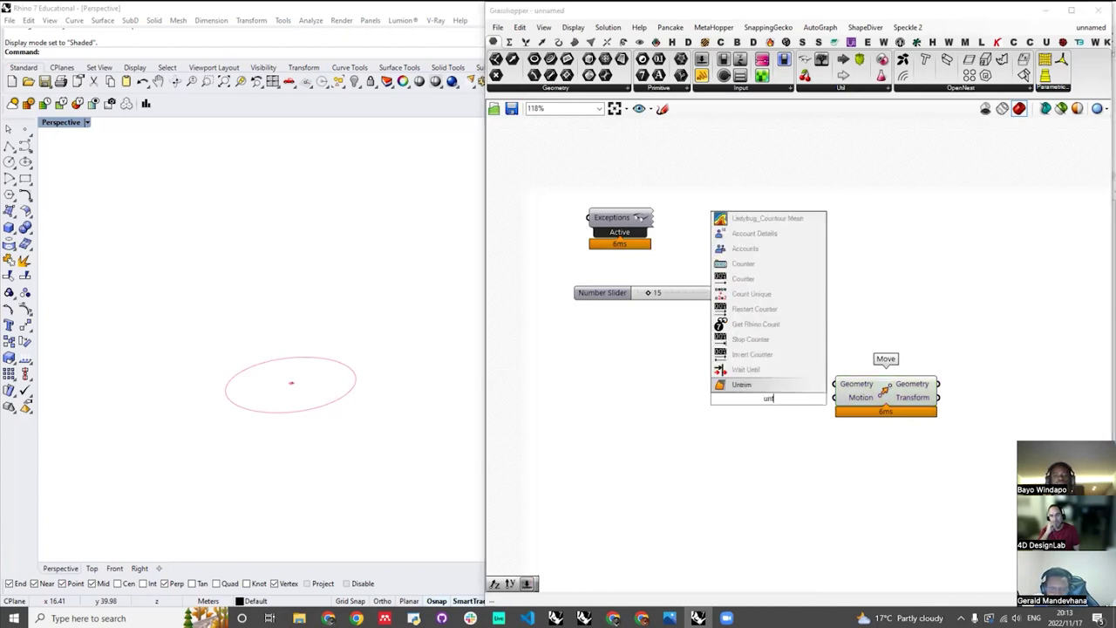
pyautogui.press('BackSpace')
pyautogui.press('BackSpace')
pyautogui.write('z')
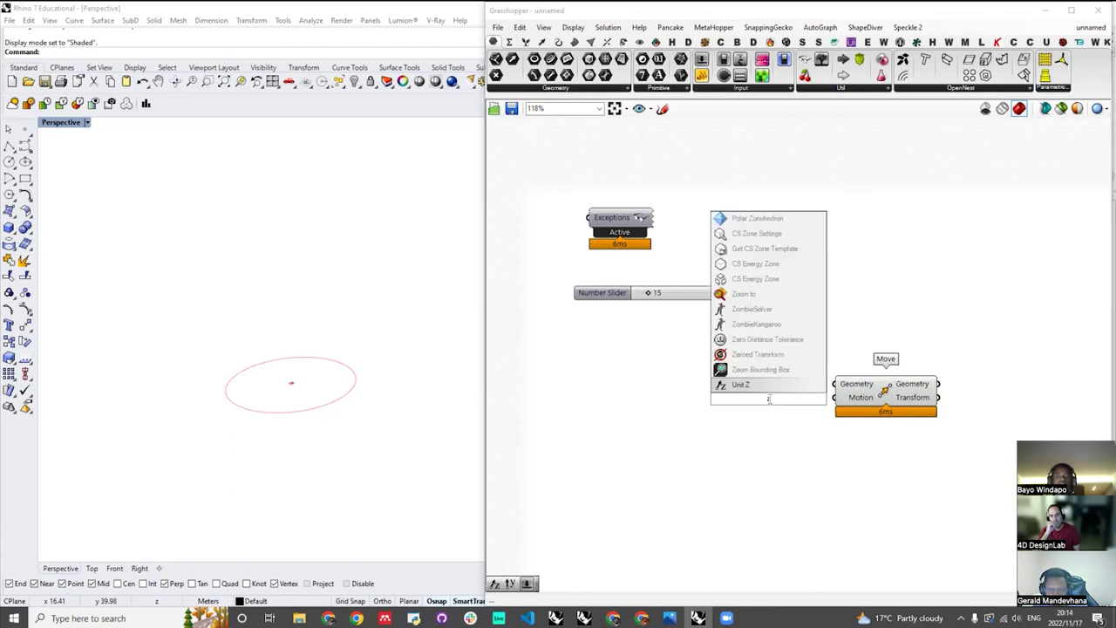
pyautogui.press('Return')
pyautogui.moveTo(765, 399); pyautogui.dragTo(760, 417)
pyautogui.moveTo(865, 399); pyautogui.dragTo(894, 399)
pyautogui.moveTo(757, 417); pyautogui.dragTo(772, 413)
pyautogui.click(679, 418)
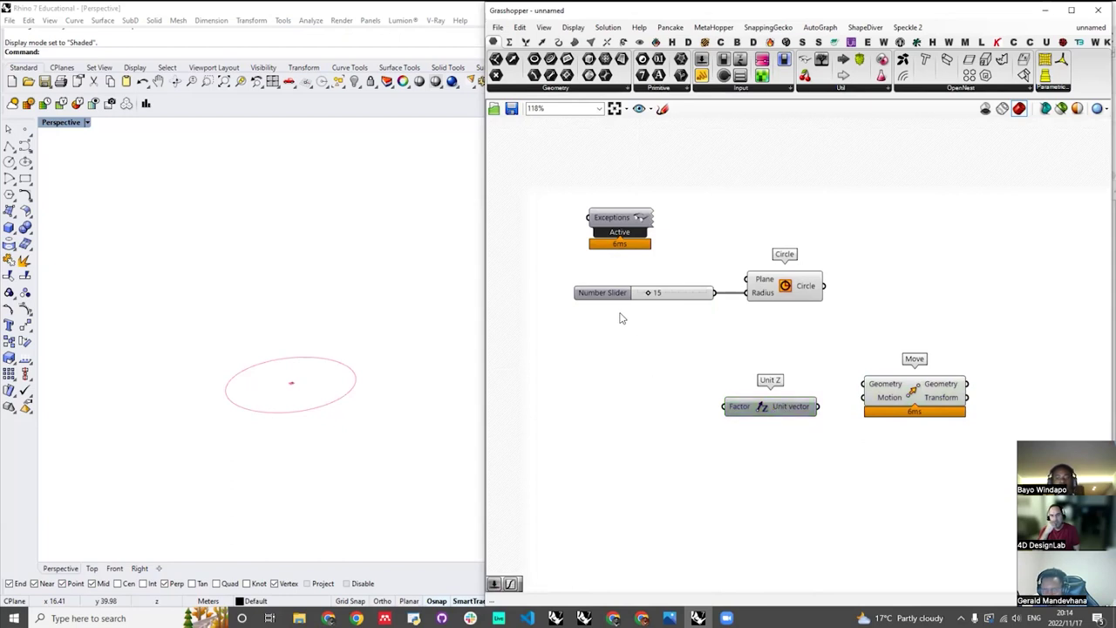
# - Add a number slider with the value 40 to the left of the Unit Z component
pyautogui.doubleClick(612, 378)
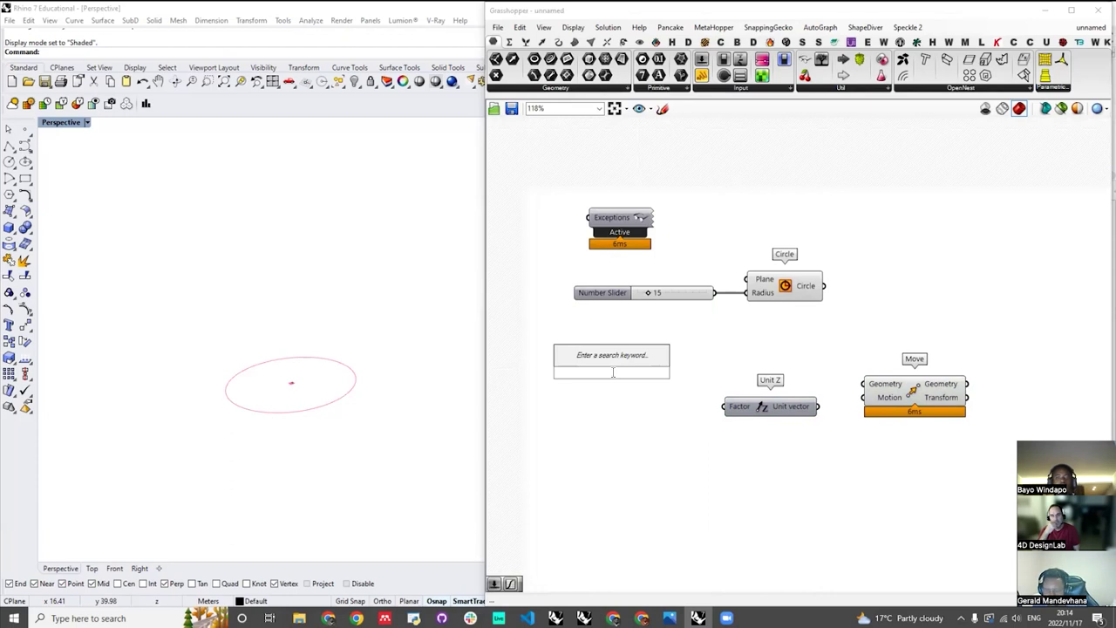
pyautogui.write('4')
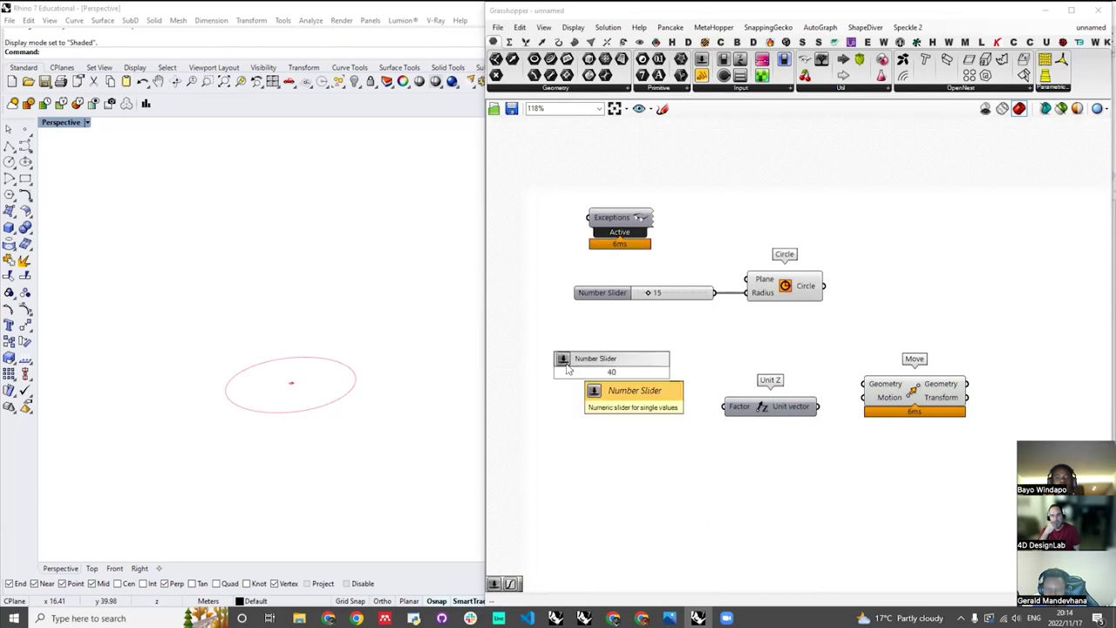
# - Add a number slider set to 40 and wire it into the Unit Z component's Factor input
pyautogui.write('0')
pyautogui.press('Return')
pyautogui.moveTo(597, 375); pyautogui.dragTo(590, 392)
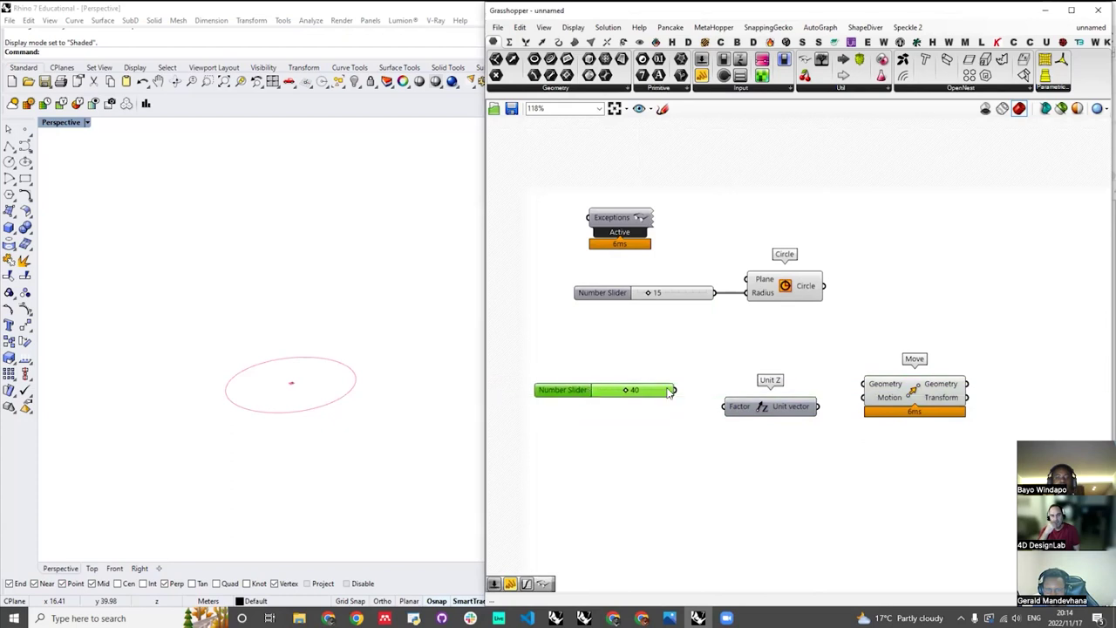
pyautogui.moveTo(555, 386); pyautogui.dragTo(557, 402)
pyautogui.click(827, 415)
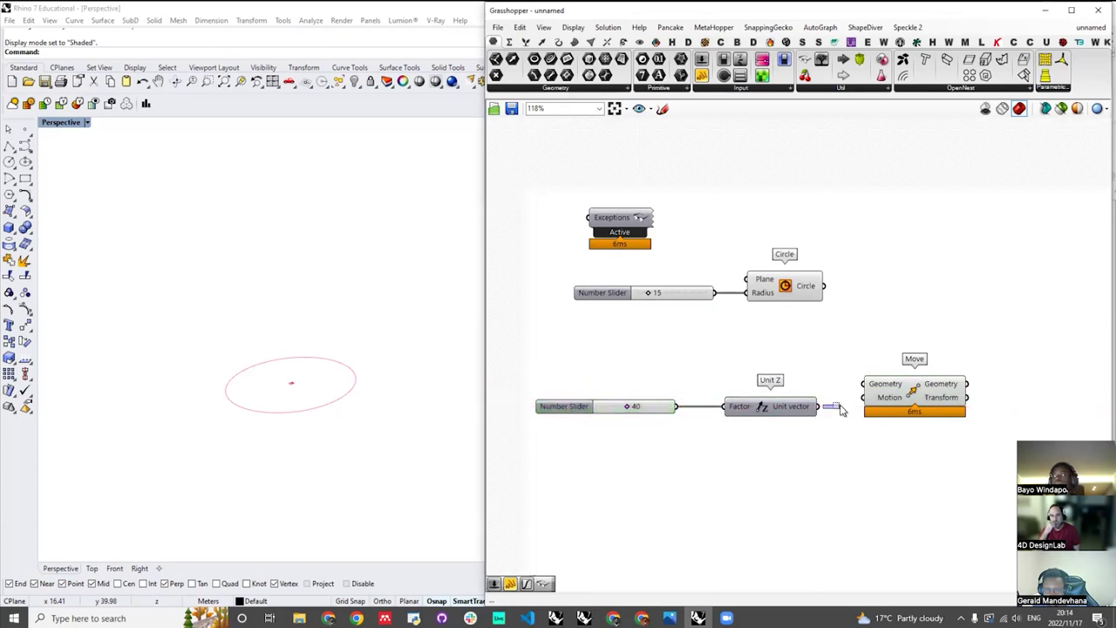
# - Wire the Unit Z vector into Move's Motion input and the circle into Move's Geometry input
pyautogui.moveTo(849, 410); pyautogui.dragTo(882, 399)
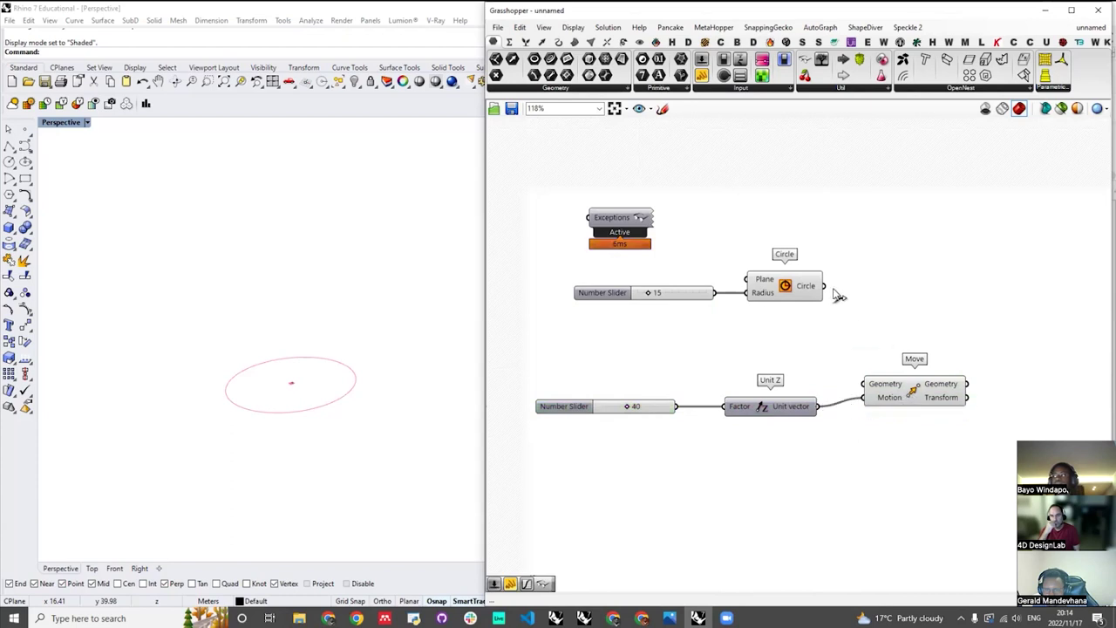
pyautogui.moveTo(825, 286); pyautogui.dragTo(941, 404)
pyautogui.scroll(-3, 924, 328)
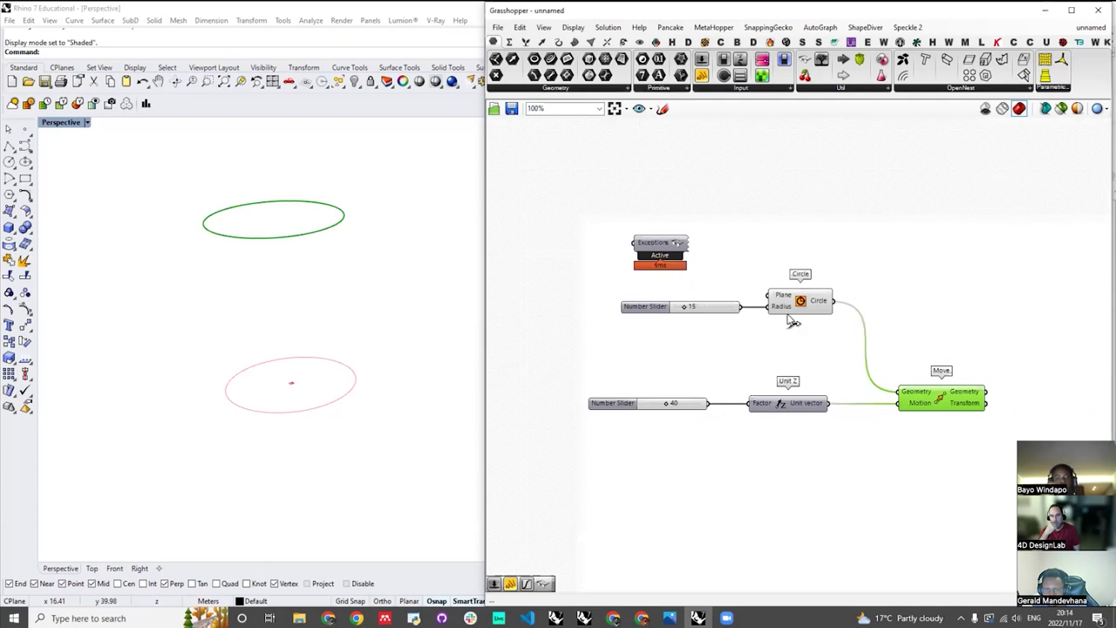
# - Relocate the sliders, Circle, Unit Z and Move components together, well clear below the Exceptions component
pyautogui.scroll(3, 919, 323)
pyautogui.moveTo(884, 242); pyautogui.dragTo(954, 245, button='right')
pyautogui.moveTo(953, 242); pyautogui.dragTo(551, 364)
pyautogui.moveTo(711, 241); pyautogui.dragTo(824, 400)
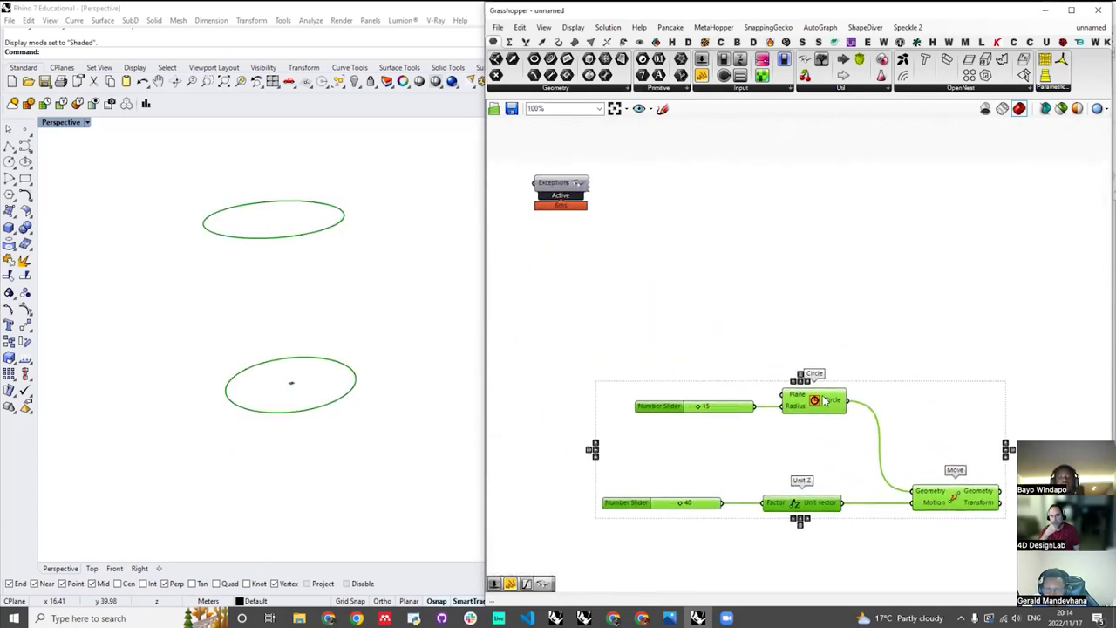
pyautogui.scroll(-7, 757, 248)
pyautogui.scroll(4, 812, 402)
# - Align the circle's radius slider vertically with the slider feeding Unit Z
pyautogui.click(812, 402)
pyautogui.scroll(5, 681, 170)
pyautogui.moveTo(645, 202); pyautogui.dragTo(618, 204)
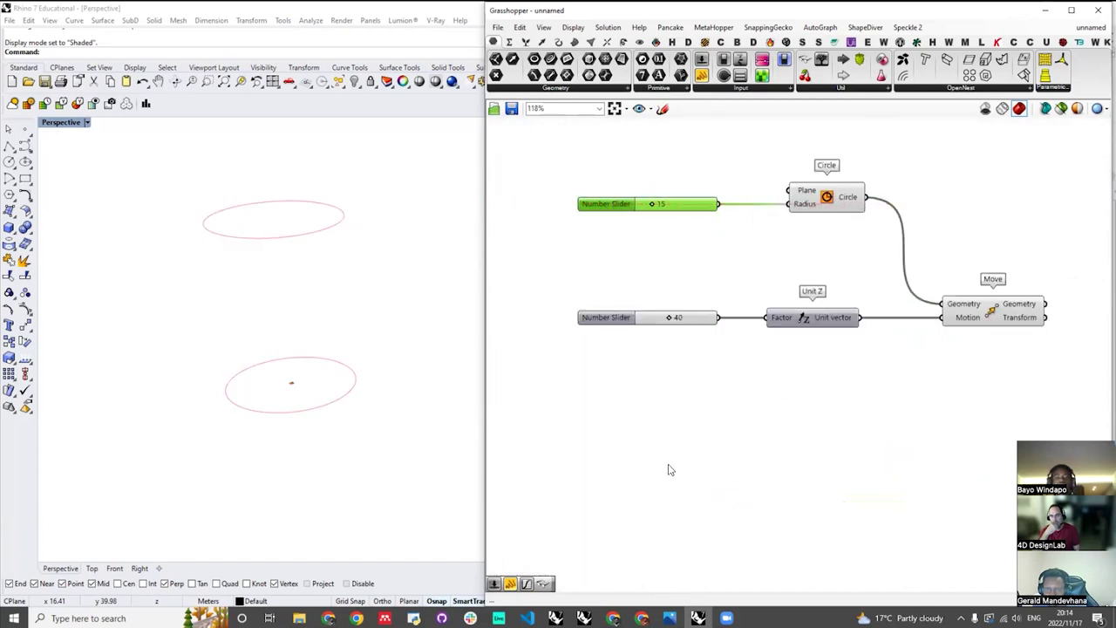
# - Space the Move, Unit Z and Circle components farther away from their sliders
pyautogui.scroll(-2, 781, 396)
pyautogui.scroll(2, 782, 396)
pyautogui.moveTo(863, 386); pyautogui.dragTo(941, 387)
pyautogui.moveTo(710, 389); pyautogui.dragTo(763, 391)
pyautogui.moveTo(732, 288); pyautogui.dragTo(780, 288)
pyautogui.scroll(-5, 814, 411)
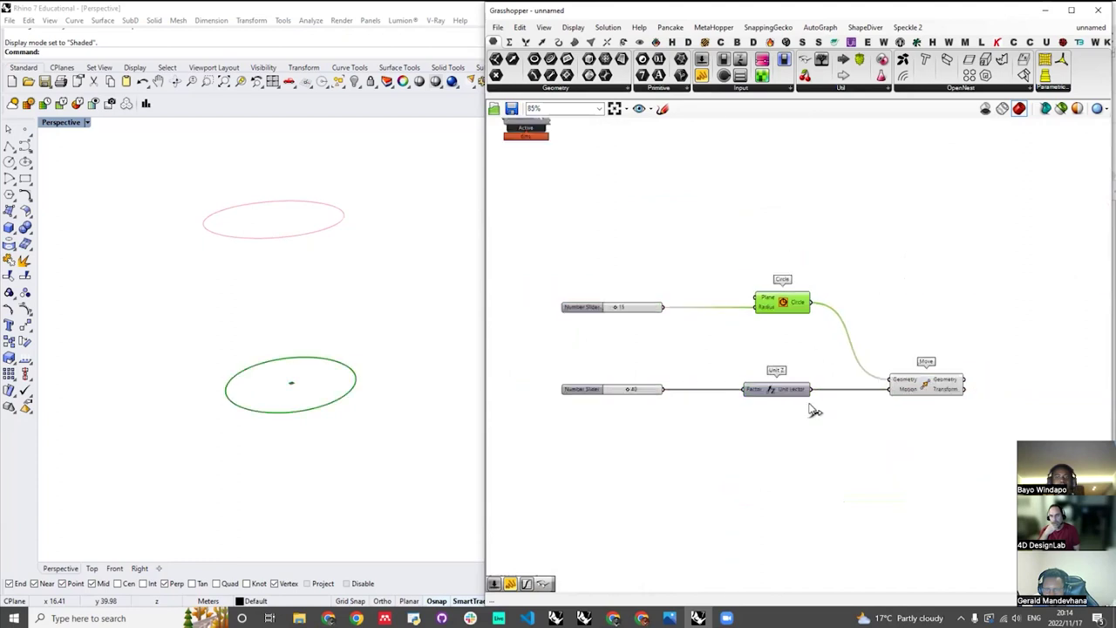
pyautogui.click(931, 349)
pyautogui.scroll(2, 856, 364)
pyautogui.moveTo(886, 328); pyautogui.dragTo(861, 230, button='right')
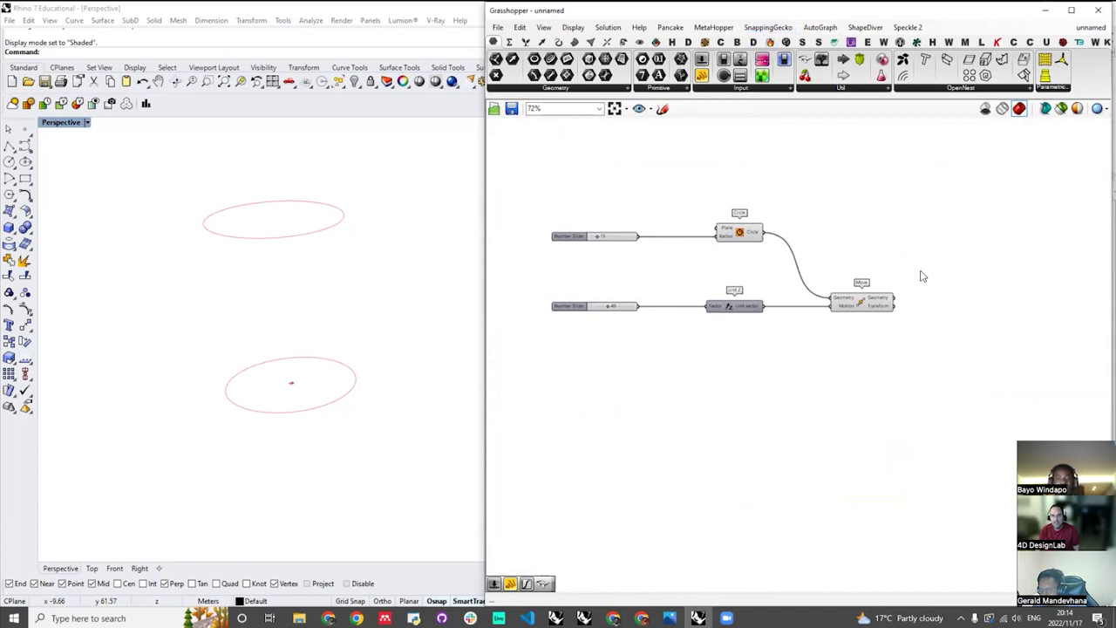
# - Add an Area component after Move and wire the moved geometry into its Geometry input
pyautogui.moveTo(881, 303)
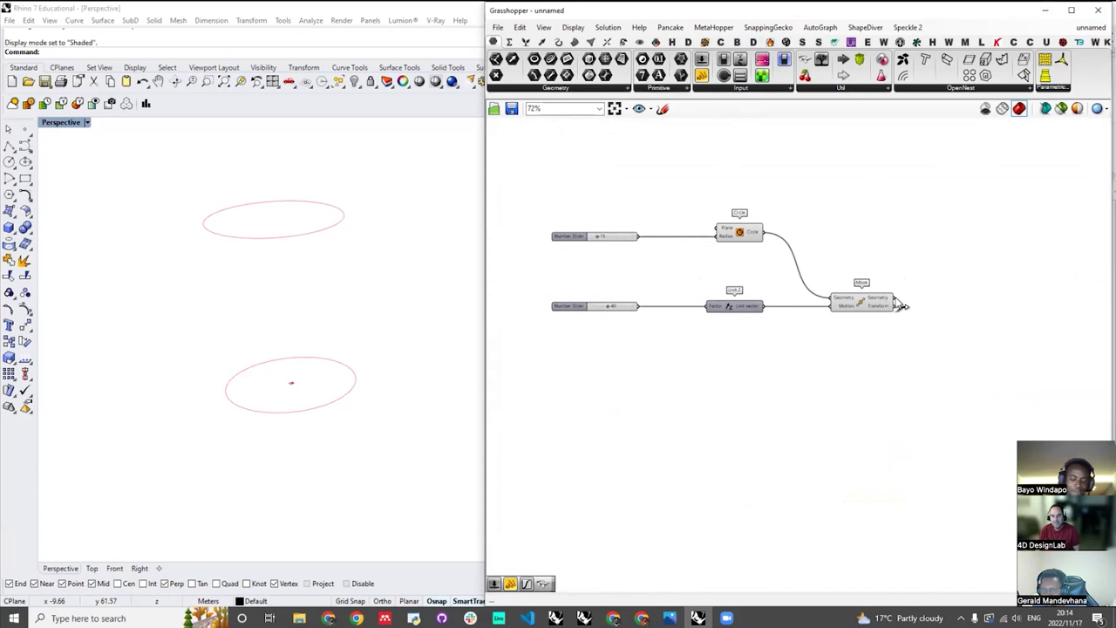
pyautogui.scroll(3, 898, 301)
pyautogui.click(882, 307)
pyautogui.doubleClick(893, 281)
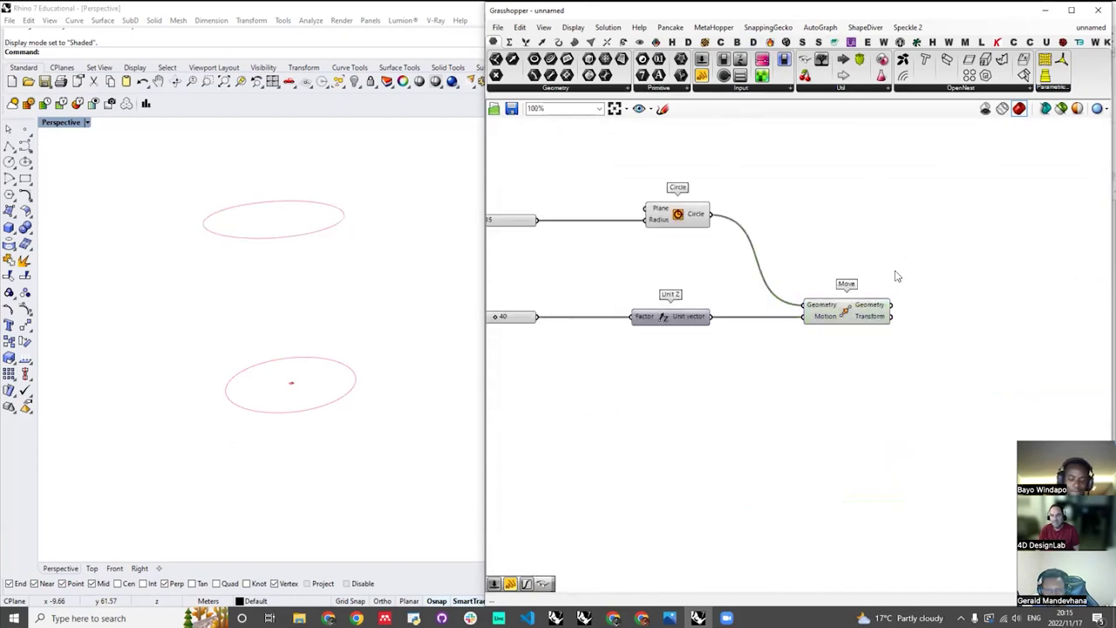
pyautogui.write('are')
pyautogui.click(878, 261)
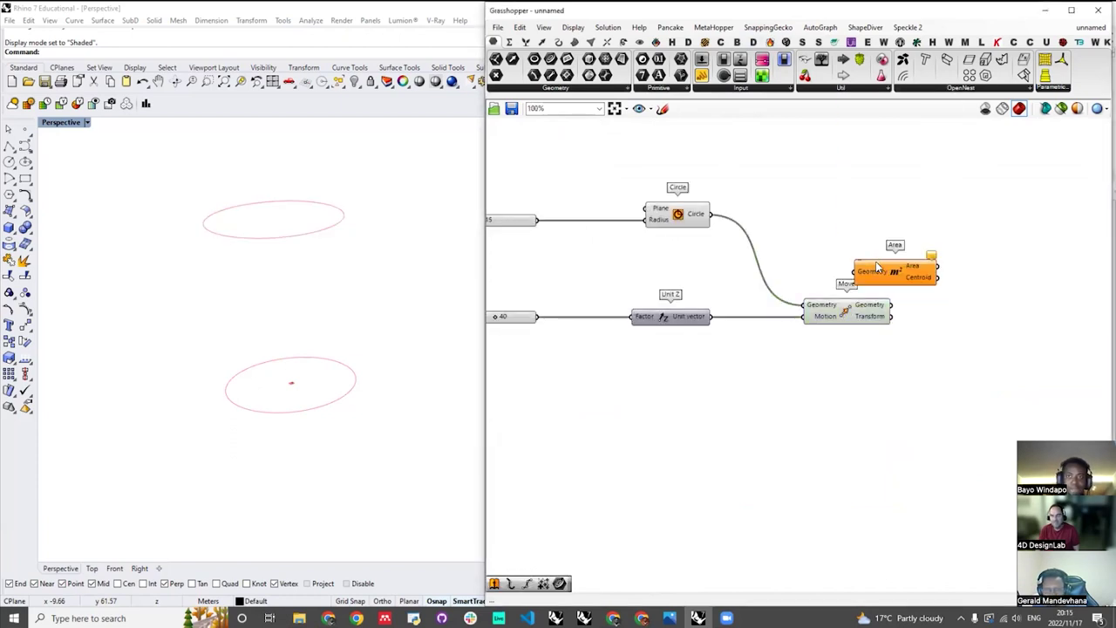
pyautogui.moveTo(890, 262); pyautogui.dragTo(991, 311)
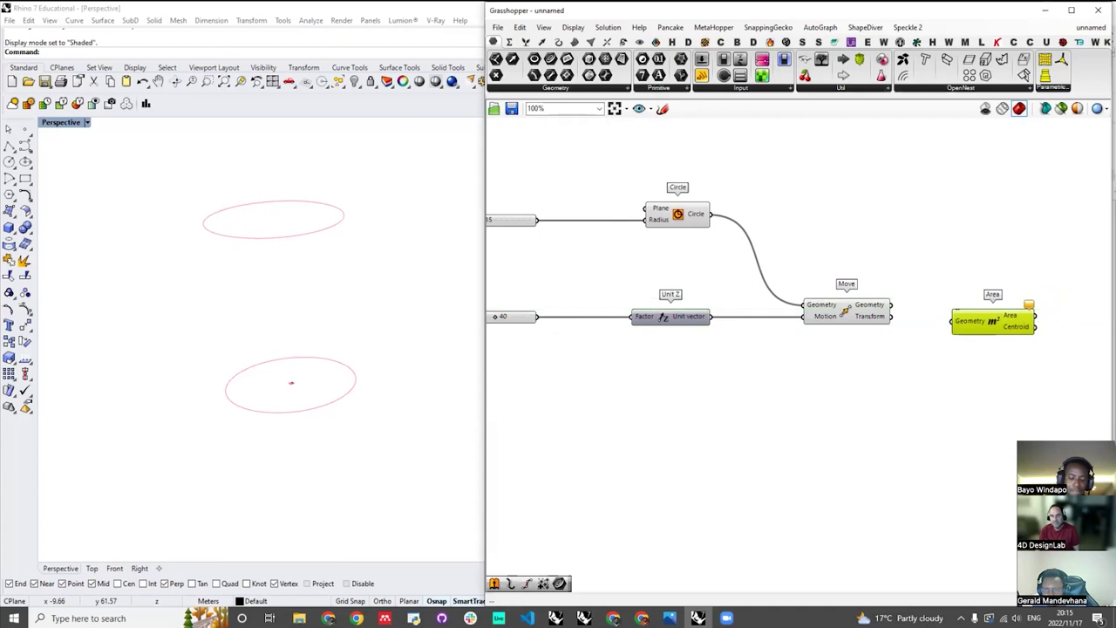
pyautogui.moveTo(893, 304); pyautogui.dragTo(959, 308)
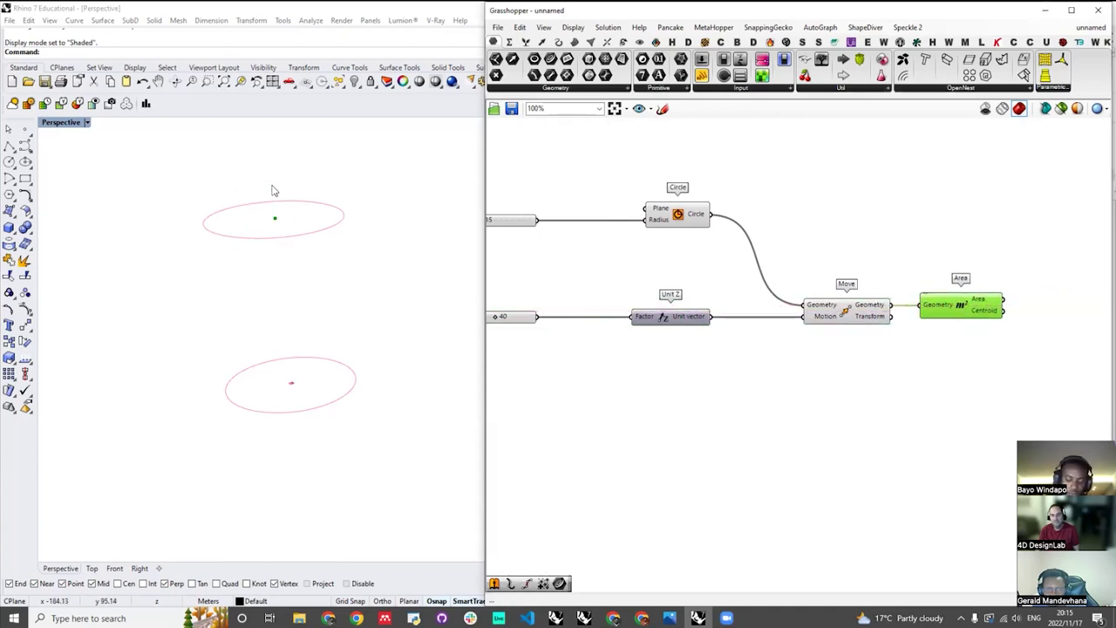
# - Add a Scale component and place it beyond the Area component
pyautogui.scroll(-2, 766, 378)
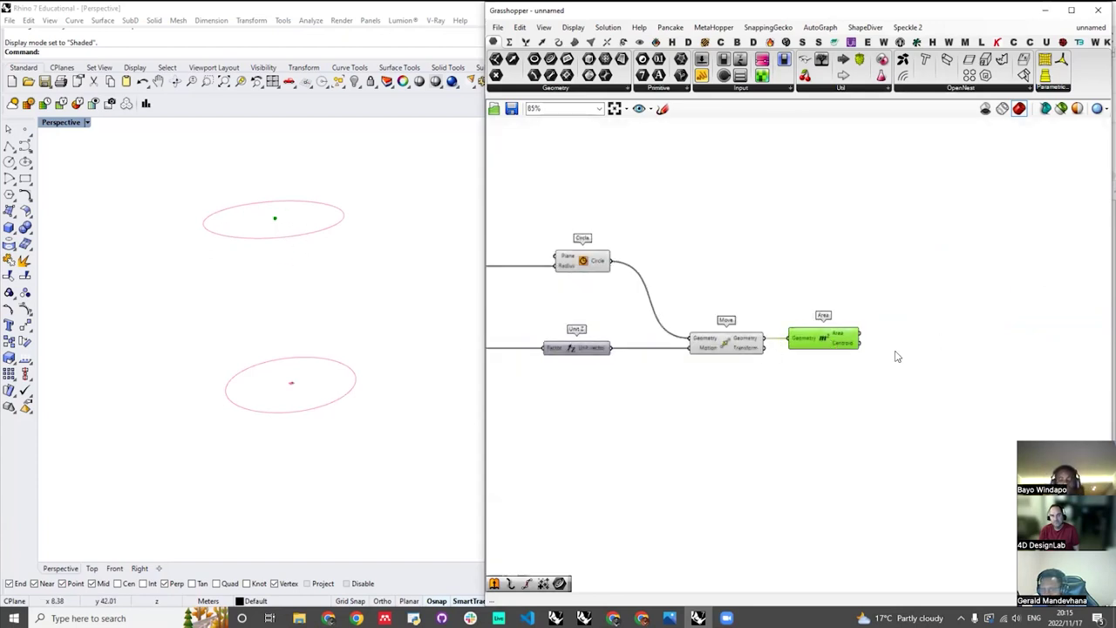
pyautogui.scroll(-1, 883, 354)
pyautogui.scroll(1, 879, 351)
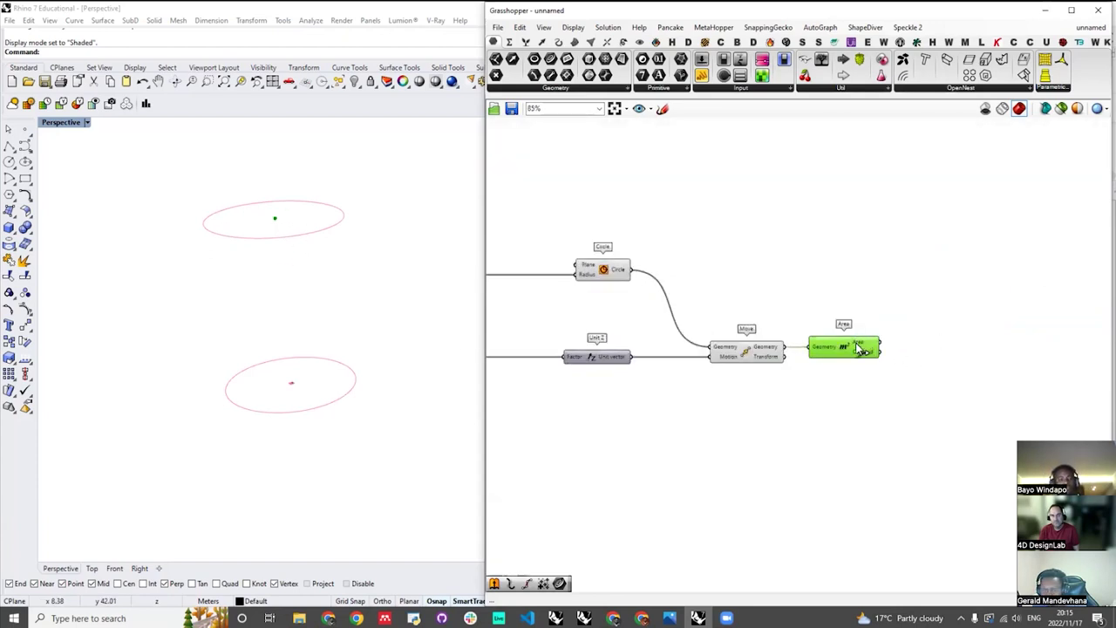
pyautogui.doubleClick(875, 394)
pyautogui.write('scale')
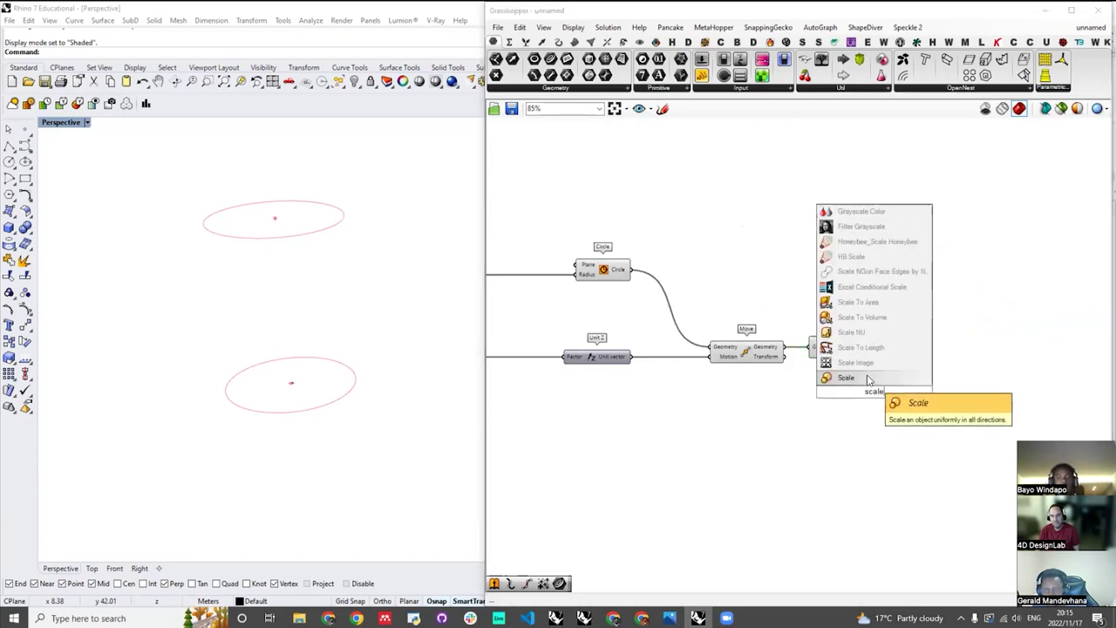
pyautogui.press('Return')
pyautogui.moveTo(867, 394); pyautogui.dragTo(966, 342)
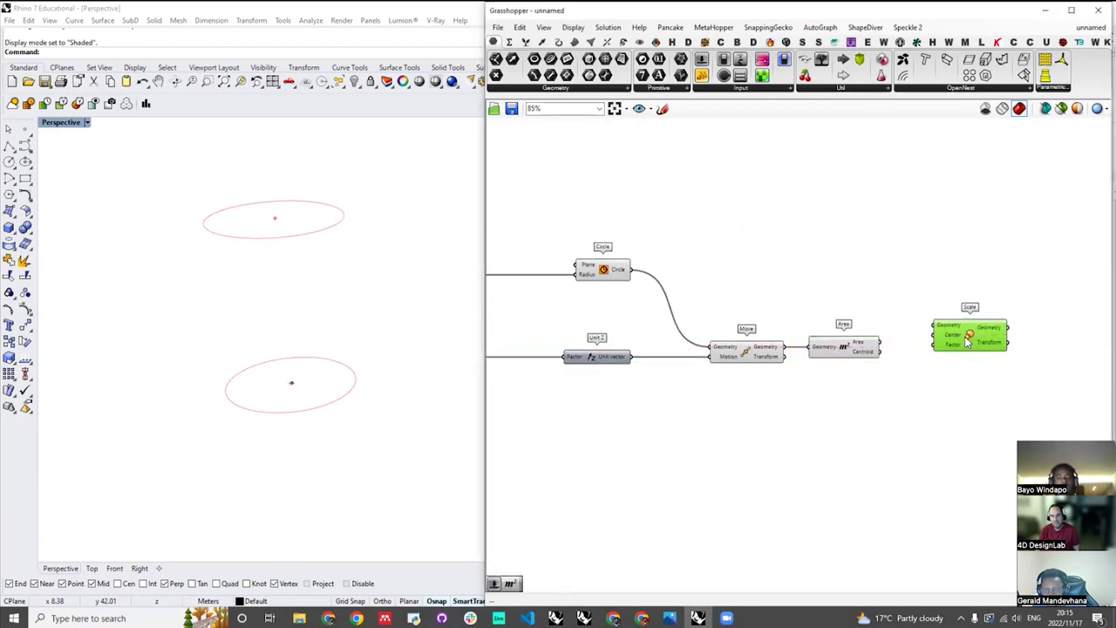
# - Lower Area and Scale on the canvas, then wire Move's geometry and Area's Centroid into Scale's Geometry and Center inputs
pyautogui.moveTo(820, 349); pyautogui.dragTo(817, 375)
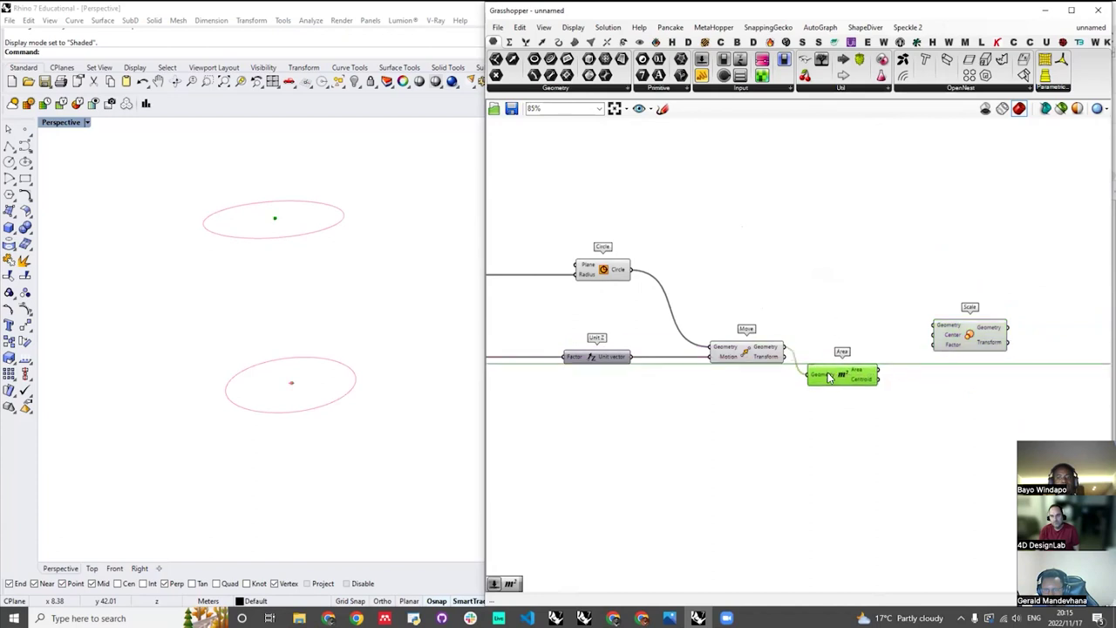
pyautogui.moveTo(965, 335); pyautogui.dragTo(955, 368)
pyautogui.moveTo(788, 351); pyautogui.dragTo(945, 355)
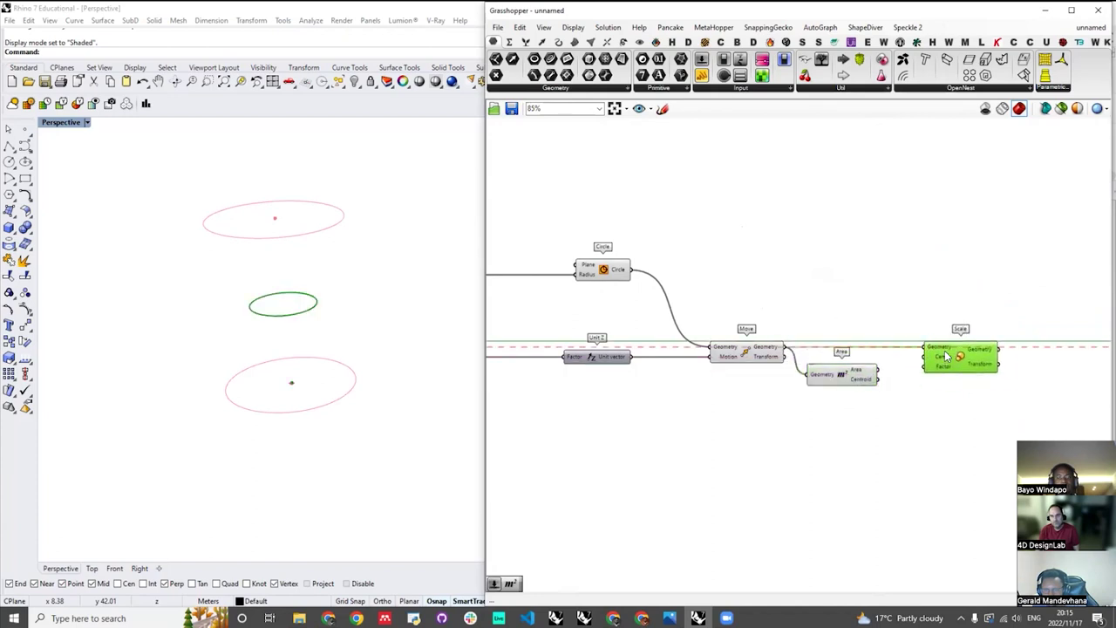
pyautogui.scroll(4, 914, 361)
pyautogui.moveTo(844, 401); pyautogui.dragTo(932, 357)
pyautogui.scroll(-4, 998, 358)
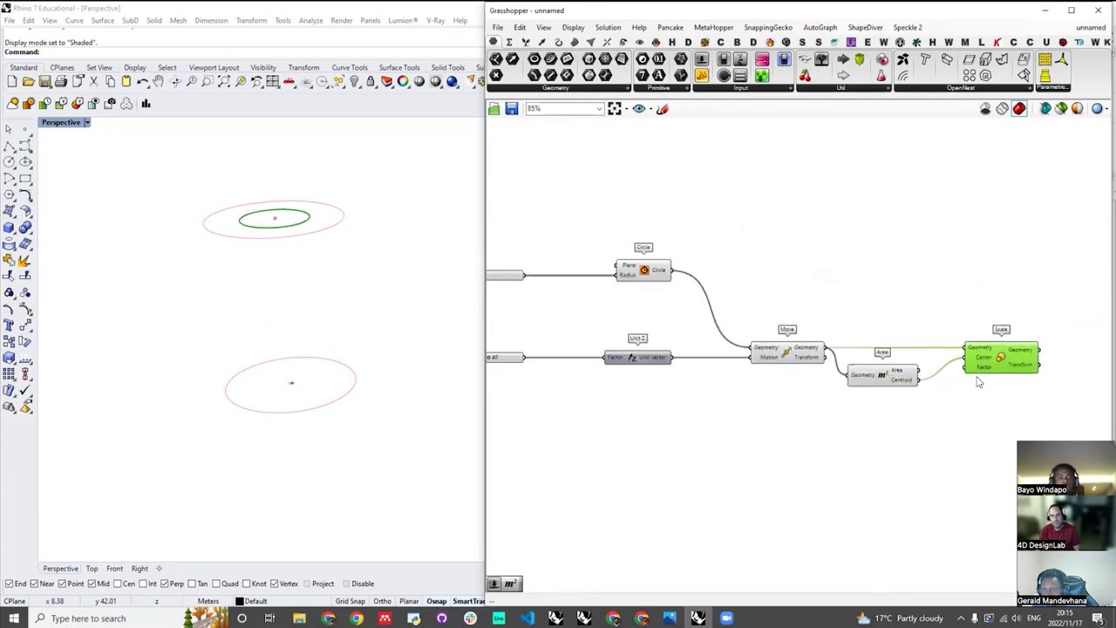
# - Add a number slider set to 2.50 and place it beneath the two existing sliders
pyautogui.doubleClick(869, 423)
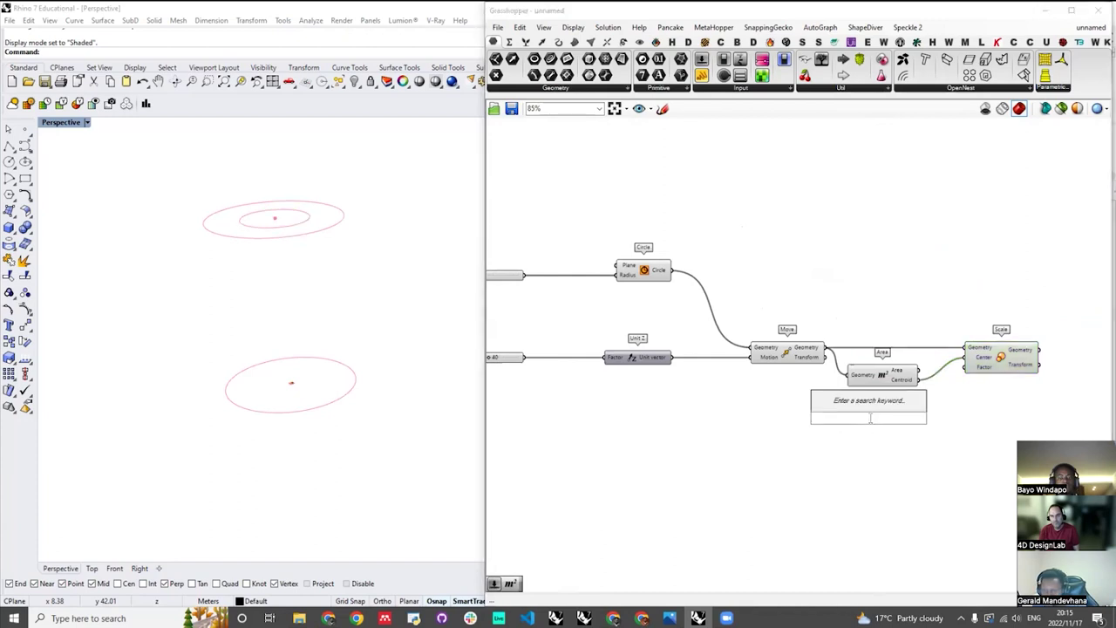
pyautogui.write('2.50')
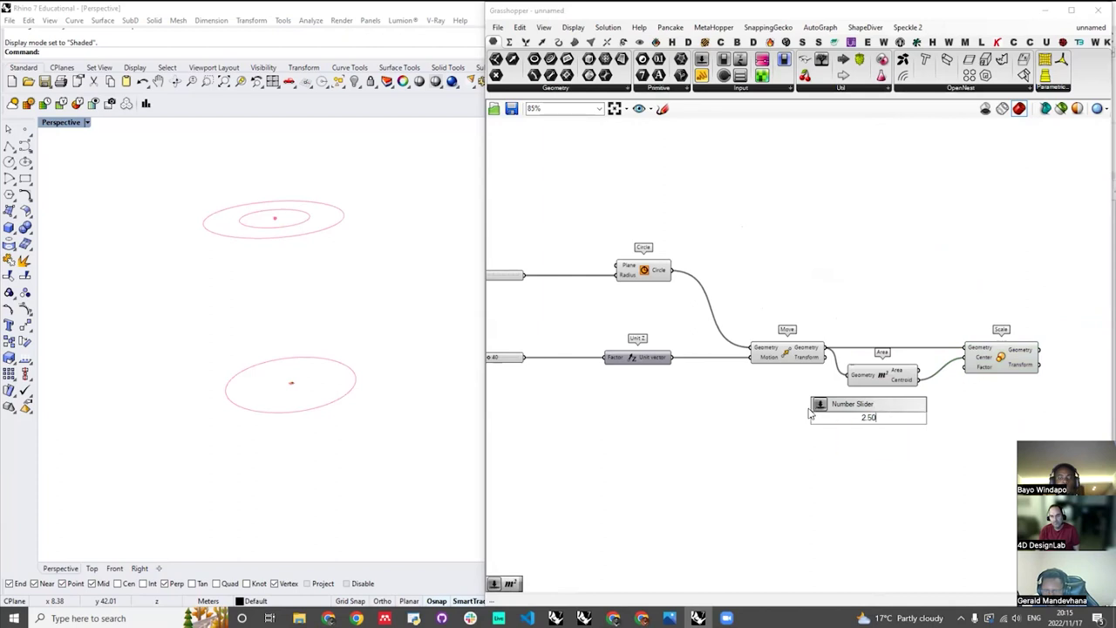
pyautogui.press('Return')
pyautogui.moveTo(898, 421); pyautogui.dragTo(570, 427)
pyautogui.scroll(-4, 846, 432)
pyautogui.scroll(4, 716, 431)
# - Add a Number parameter beside the 2.50 slider and wire the slider into it
pyautogui.click(695, 418)
pyautogui.doubleClick(696, 419)
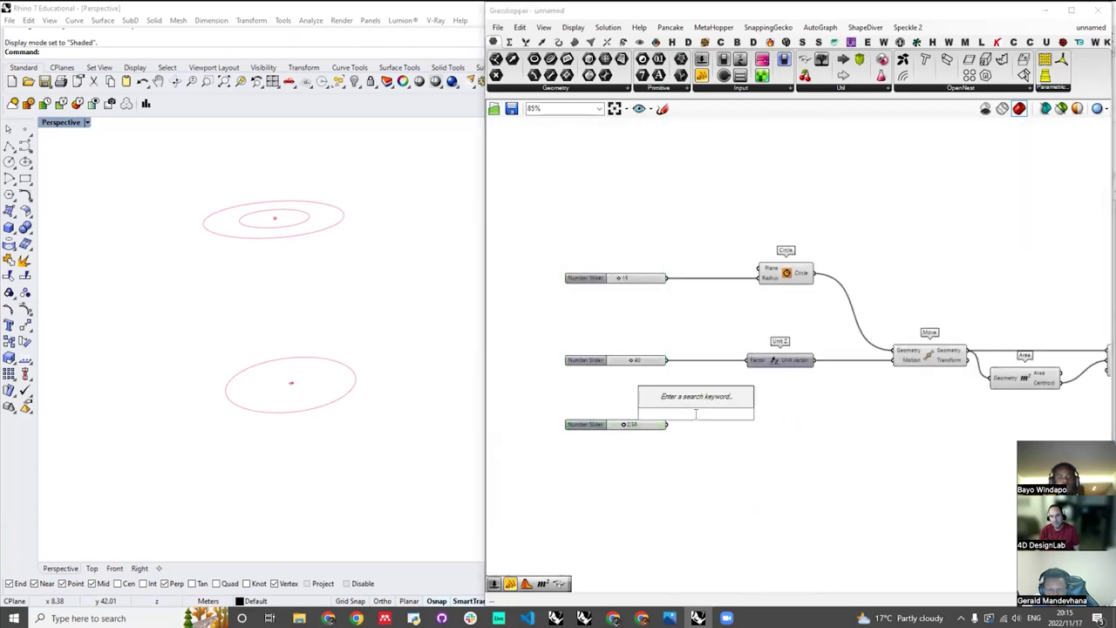
pyautogui.write('numb')
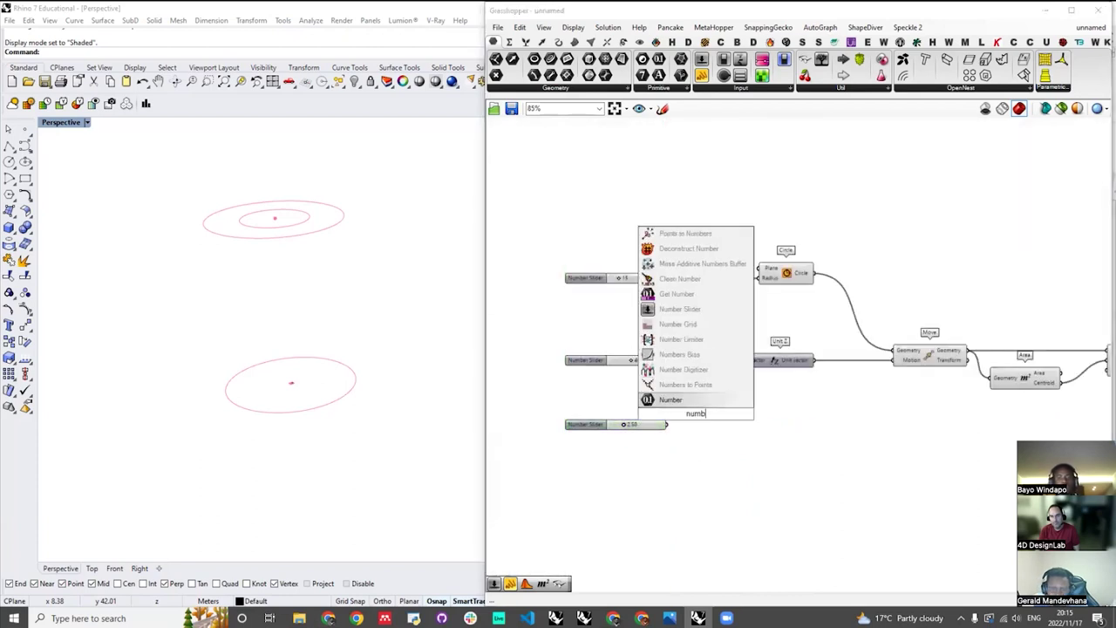
pyautogui.click(675, 400)
pyautogui.scroll(2, 680, 436)
pyautogui.scroll(2, 681, 430)
pyautogui.scroll(-4, 708, 413)
pyautogui.scroll(3, 708, 413)
pyautogui.moveTo(707, 413); pyautogui.dragTo(710, 426)
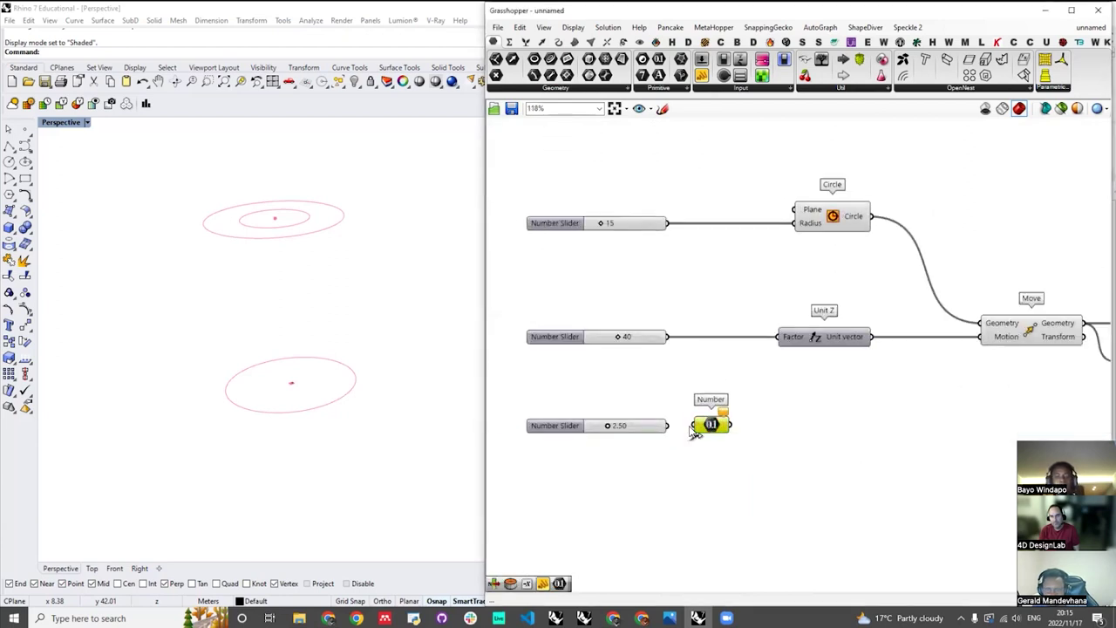
pyautogui.moveTo(711, 425); pyautogui.dragTo(722, 426)
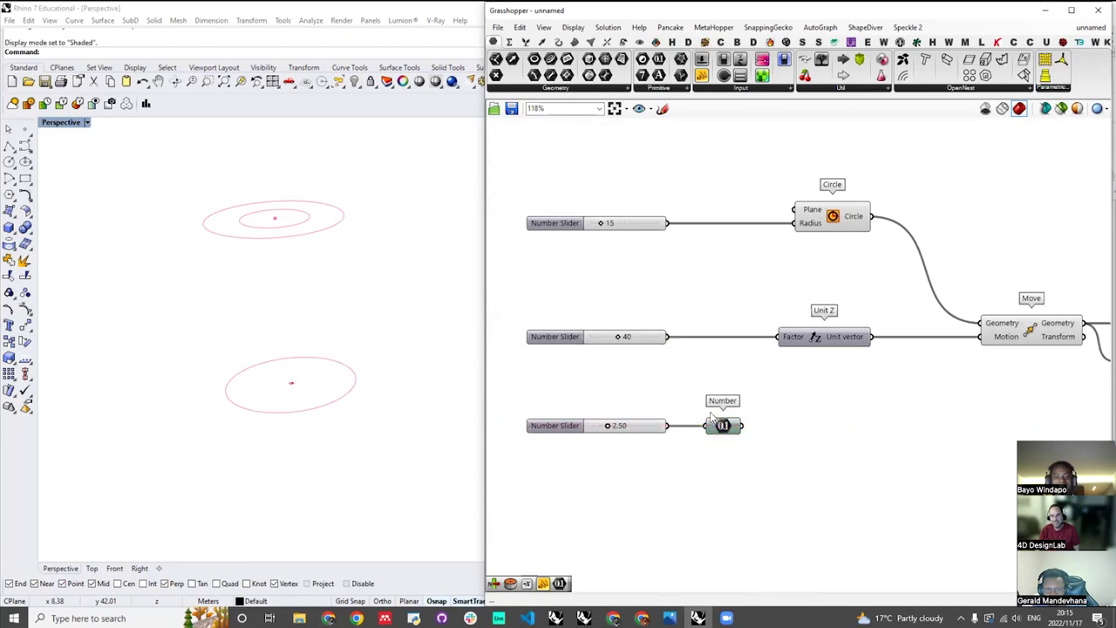
# - Set the Number parameter's wire display to Faint
pyautogui.scroll(-3, 710, 424)
pyautogui.scroll(3, 711, 424)
pyautogui.moveTo(674, 419); pyautogui.dragTo(686, 421)
pyautogui.rightClick(679, 418)
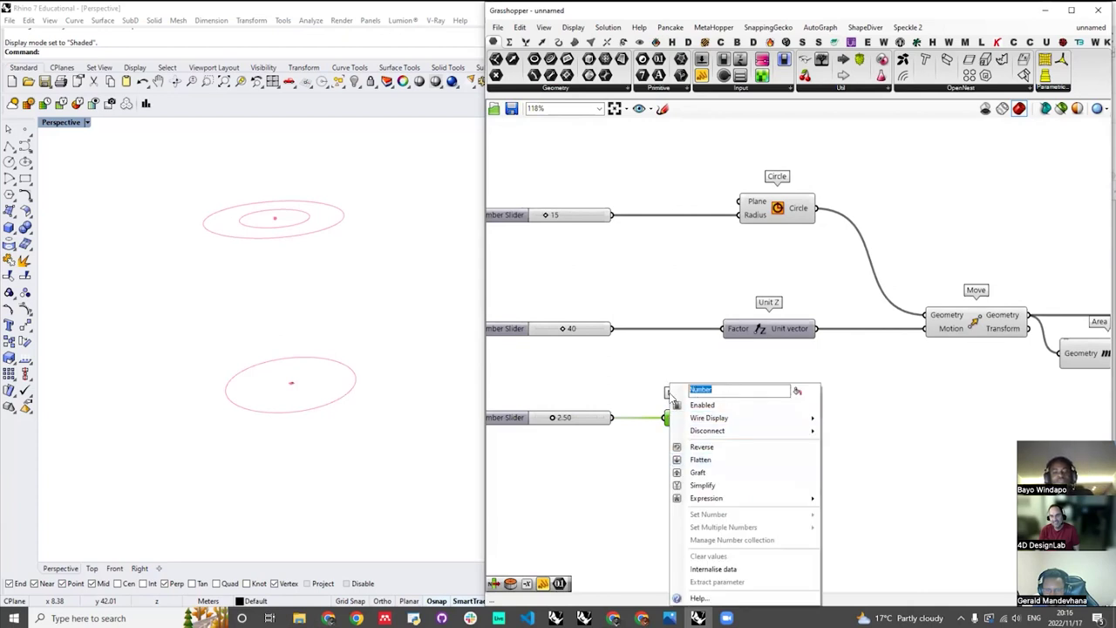
pyautogui.click(741, 369)
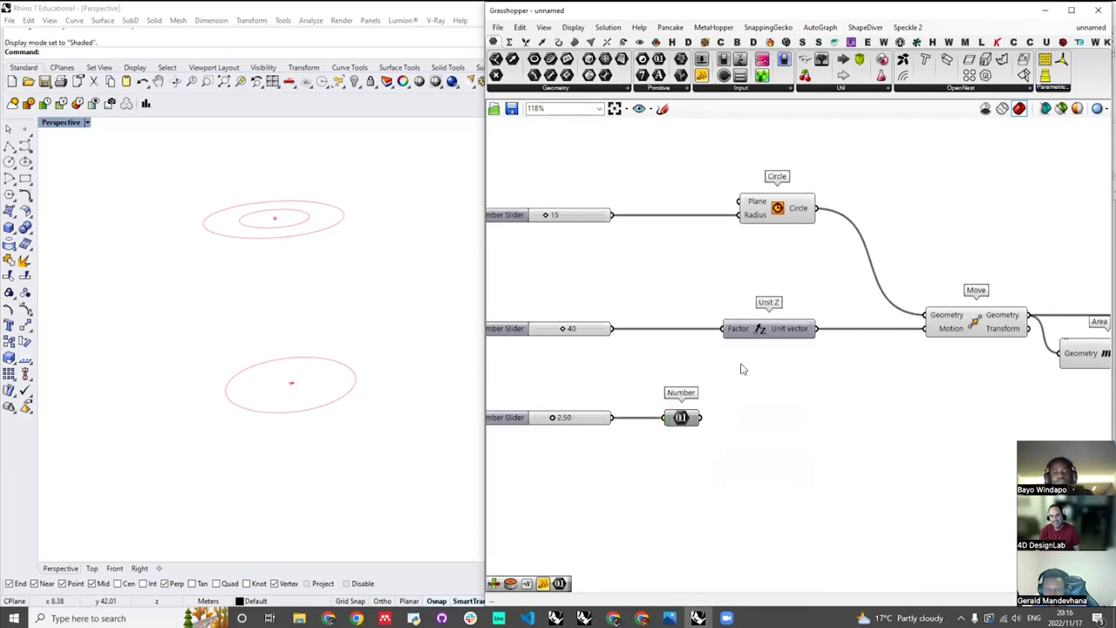
pyautogui.rightClick(669, 419)
pyautogui.moveTo(800, 419)
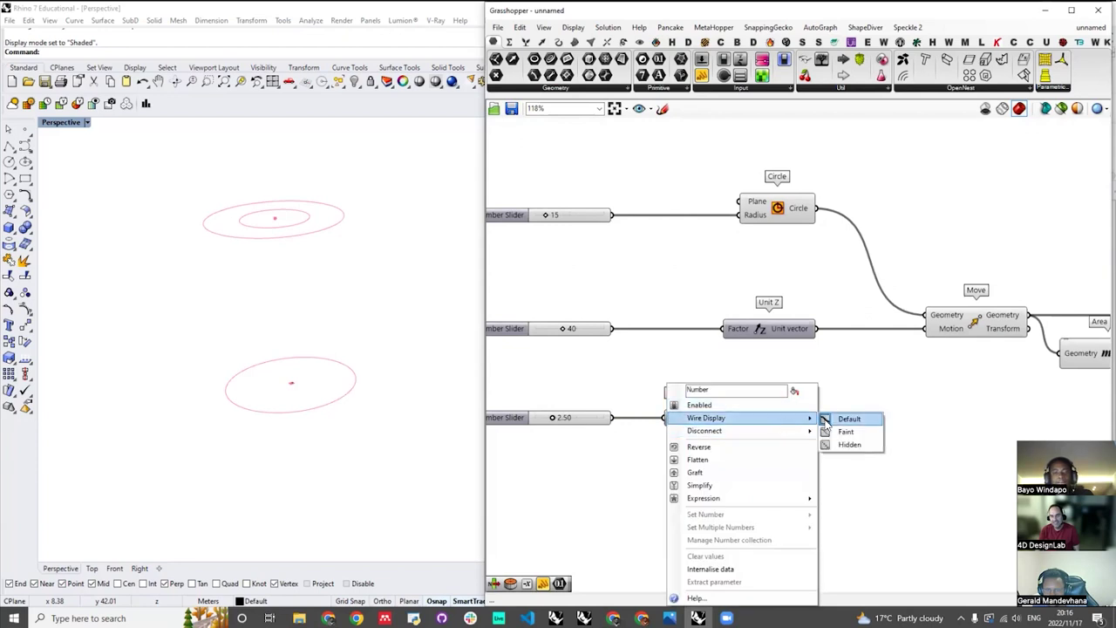
pyautogui.click(845, 431)
# - Relay the 2.50 slider through two chained Number parameters, placing the second near Scale and wiring it into Scale's Factor input
pyautogui.moveTo(704, 426); pyautogui.dragTo(750, 425)
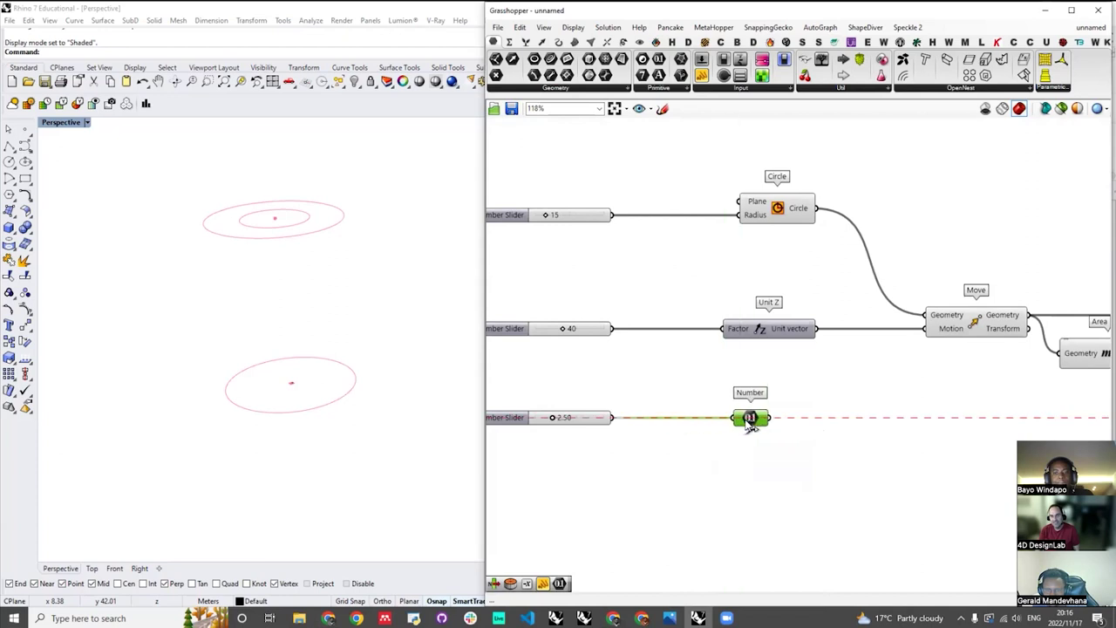
pyautogui.keyDown('alt'); pyautogui.moveTo(747, 420); pyautogui.dragTo(640, 421); pyautogui.keyUp('alt')
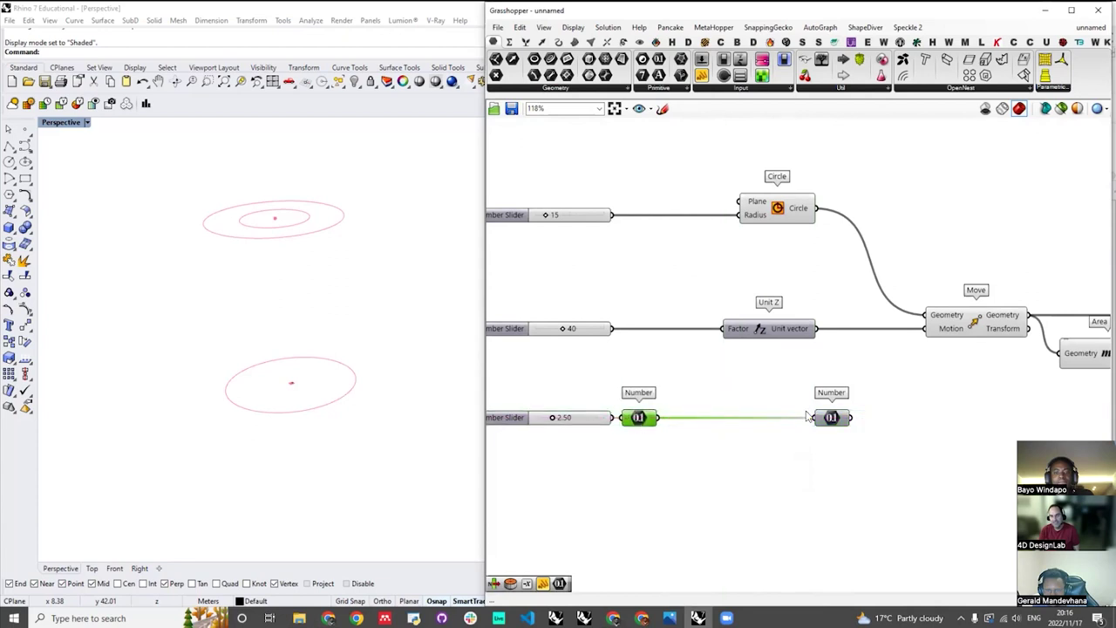
pyautogui.moveTo(833, 418); pyautogui.dragTo(938, 427)
pyautogui.scroll(-3, 694, 448)
pyautogui.scroll(4, 835, 419)
pyautogui.moveTo(832, 450); pyautogui.dragTo(907, 426)
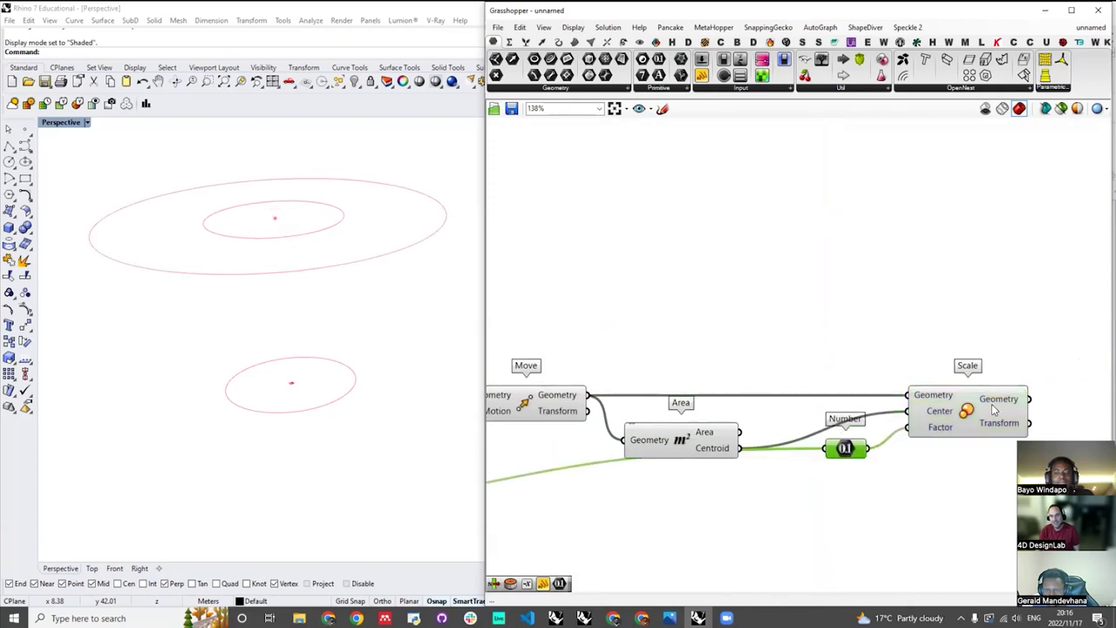
# - Turn off the preview of the Move and Area components
pyautogui.click(972, 403)
pyautogui.scroll(-4, 972, 403)
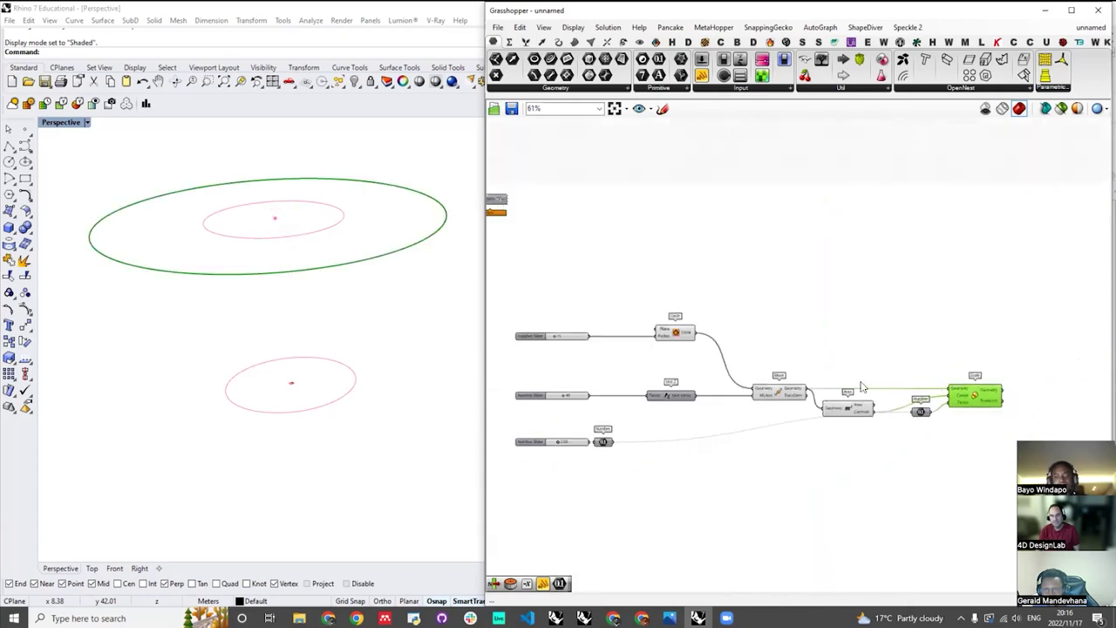
pyautogui.moveTo(855, 359); pyautogui.dragTo(759, 458)
pyautogui.rightClick(768, 301)
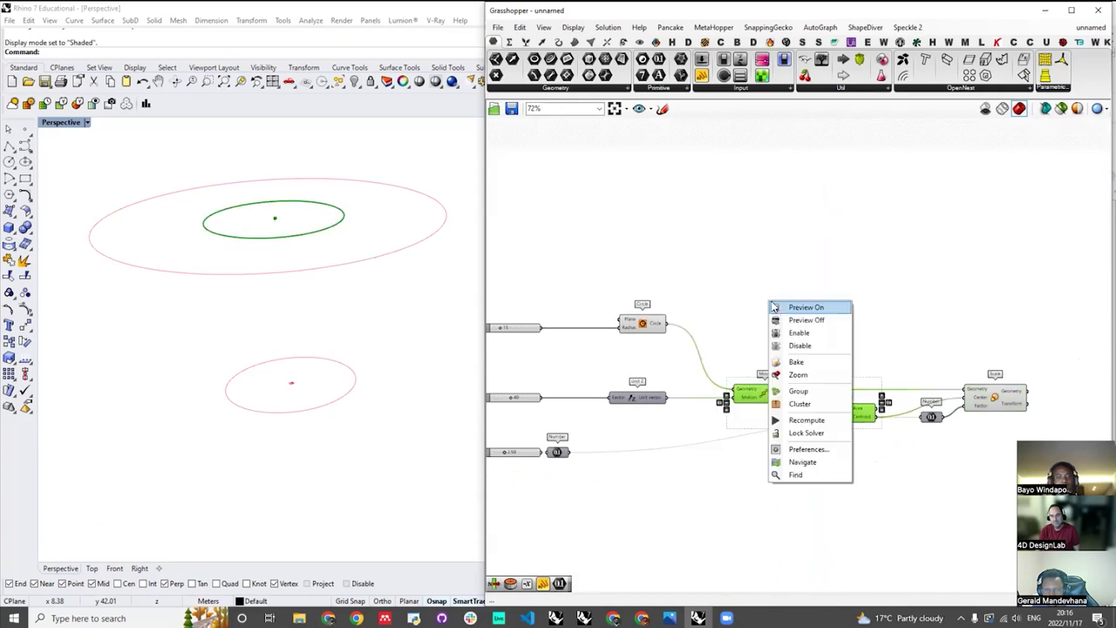
pyautogui.click(804, 323)
pyautogui.click(869, 256)
pyautogui.scroll(-4, 889, 298)
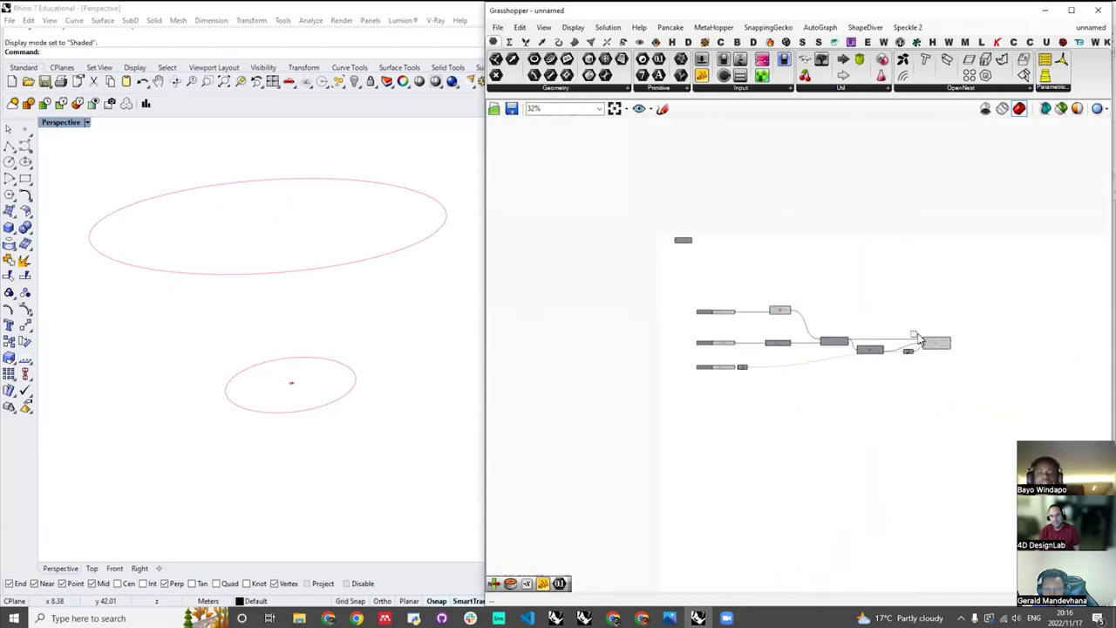
# - Set the scale factor slider to 2.19
pyautogui.scroll(3, 914, 331)
pyautogui.click(938, 347)
pyautogui.scroll(7, 579, 385)
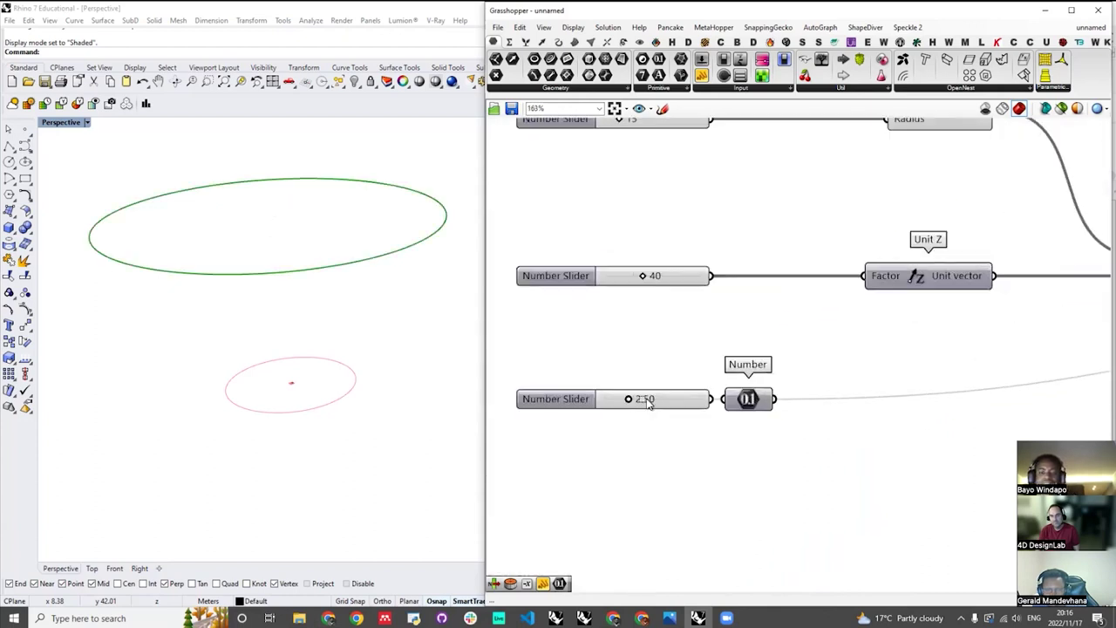
pyautogui.moveTo(645, 399)
pyautogui.mouseDown()
pyautogui.moveTo(621, 399)
pyautogui.moveTo(632, 398)
pyautogui.mouseUp()
pyautogui.scroll(-8, 749, 349)
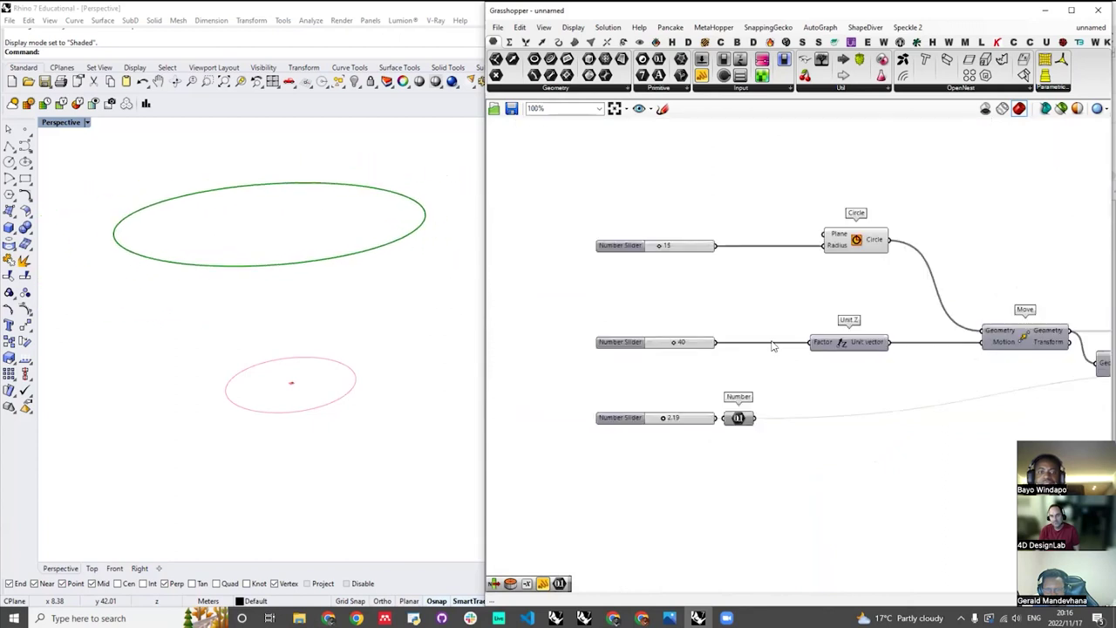
# - Set the Circle's radius slider to 21
pyautogui.scroll(8, 623, 364)
pyautogui.scroll(-4, 623, 365)
pyautogui.scroll(4, 567, 356)
pyautogui.moveTo(568, 355); pyautogui.dragTo(573, 356)
pyautogui.scroll(-4, 635, 333)
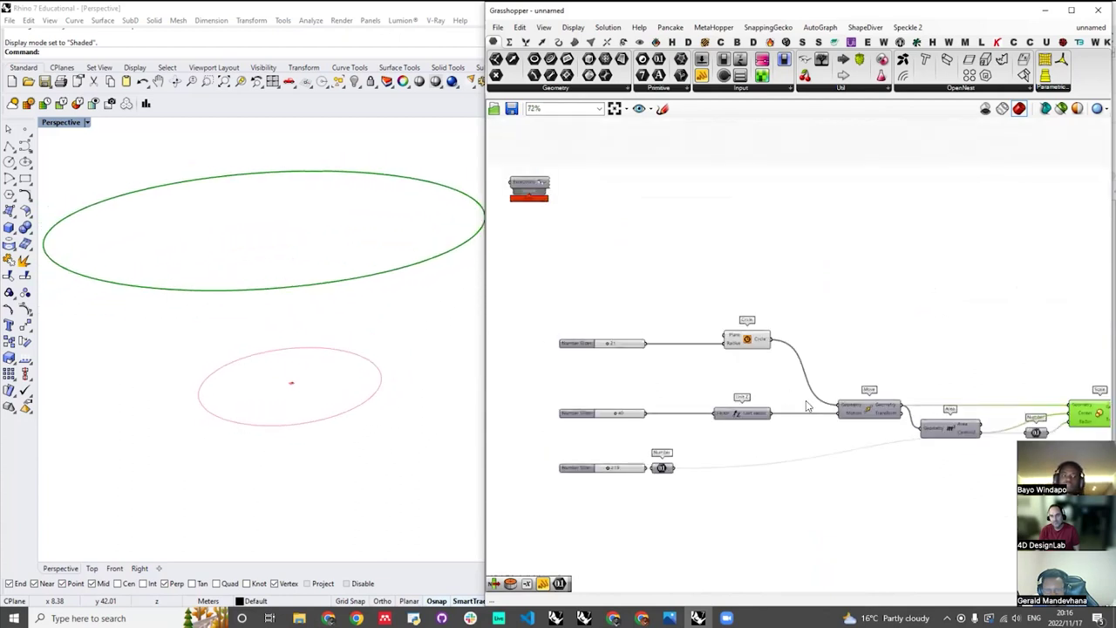
# - Review the component chain from Circle through Move and Area to Scale
pyautogui.scroll(1, 912, 421)
pyautogui.scroll(-2, 893, 410)
pyautogui.scroll(-1, 811, 407)
pyautogui.scroll(5, 871, 418)
pyautogui.scroll(-2, 800, 417)
pyautogui.scroll(1, 824, 415)
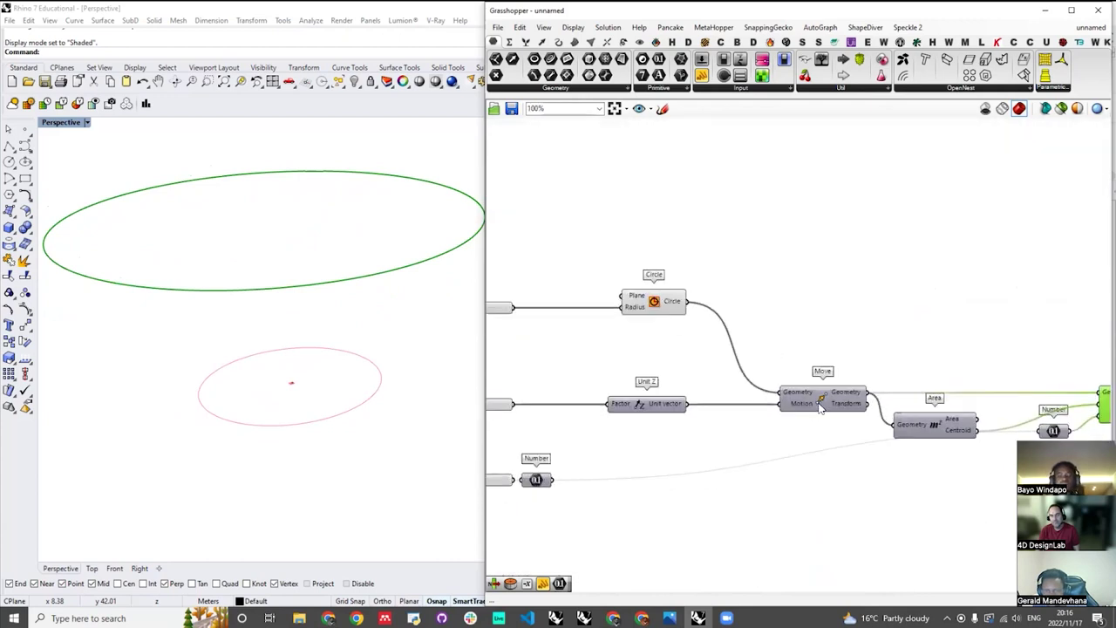
pyautogui.click(818, 403)
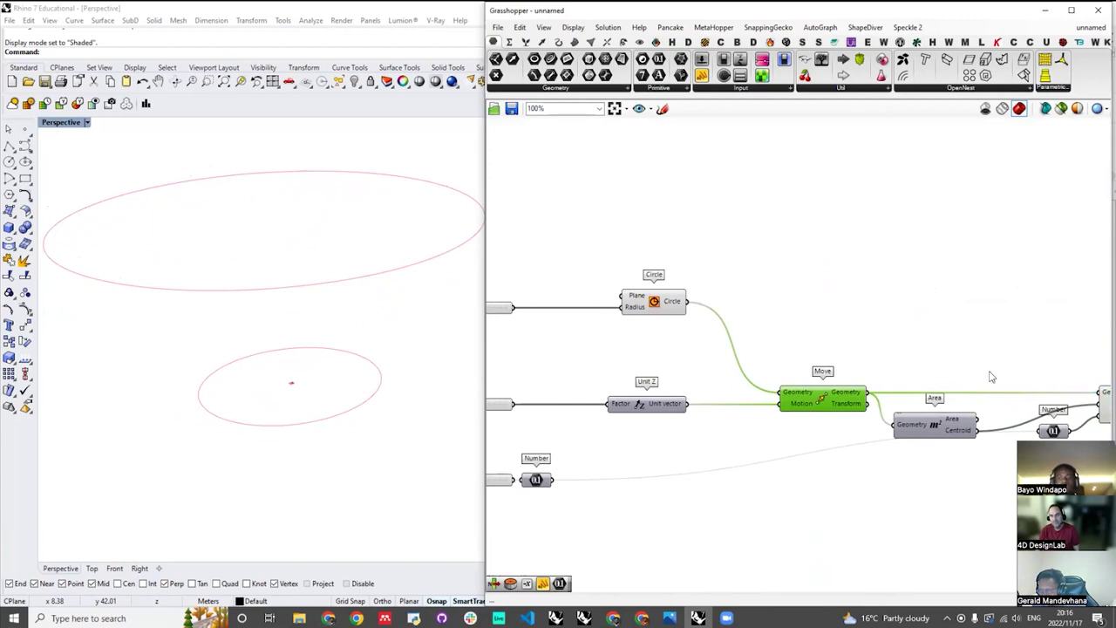
pyautogui.scroll(-2, 950, 377)
pyautogui.scroll(-2, 806, 409)
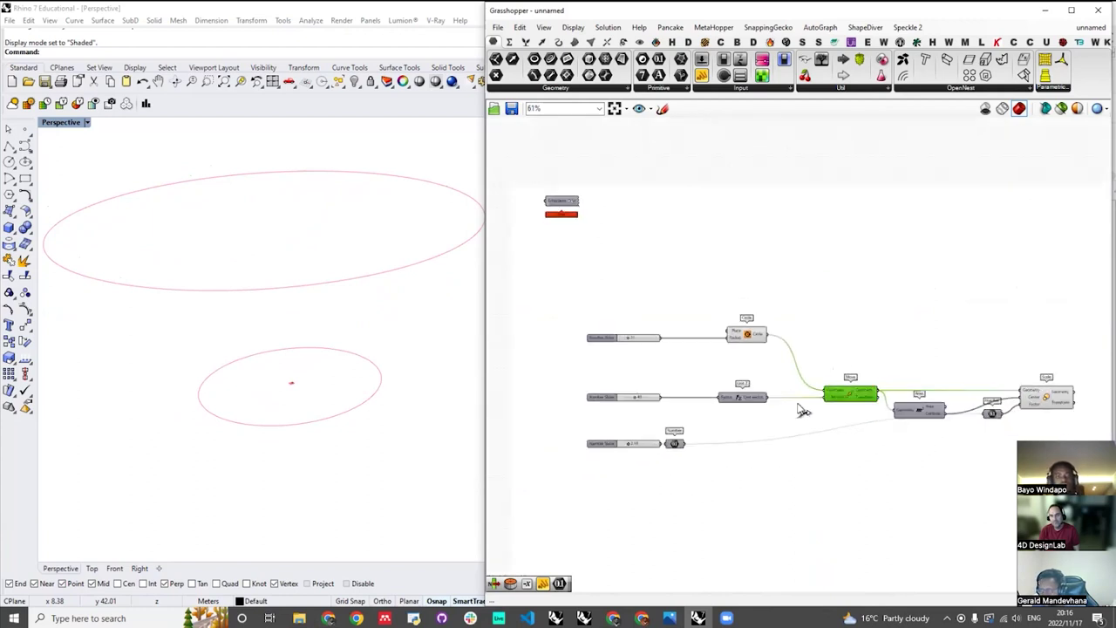
pyautogui.scroll(3, 975, 414)
pyautogui.moveTo(1009, 446); pyautogui.dragTo(978, 451, button='right')
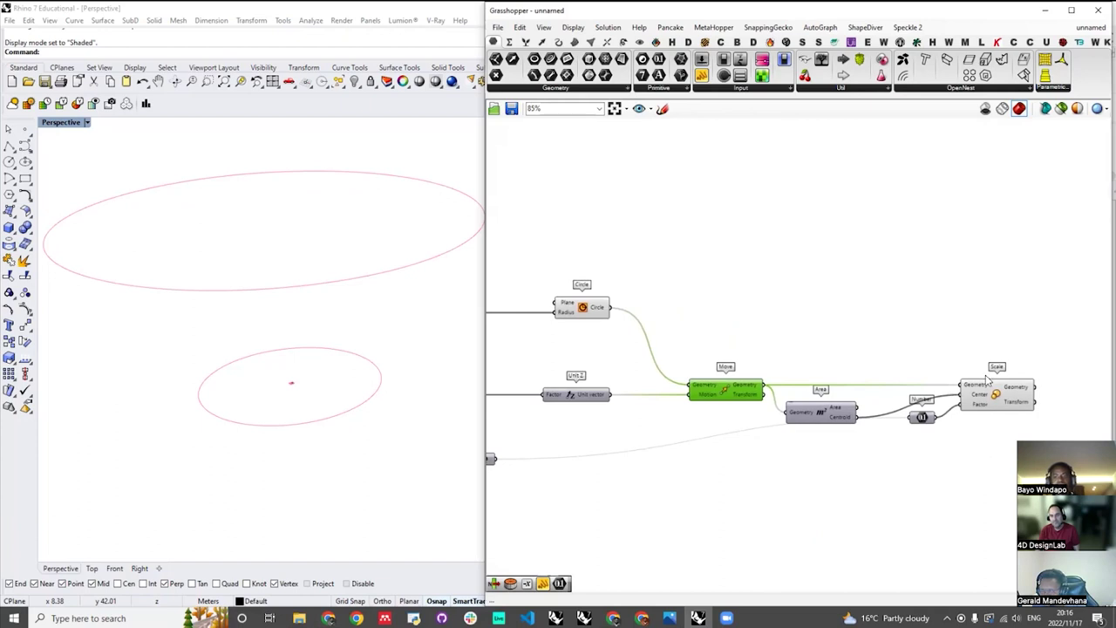
pyautogui.scroll(2, 869, 397)
pyautogui.scroll(-2, 869, 396)
pyautogui.scroll(3, 869, 396)
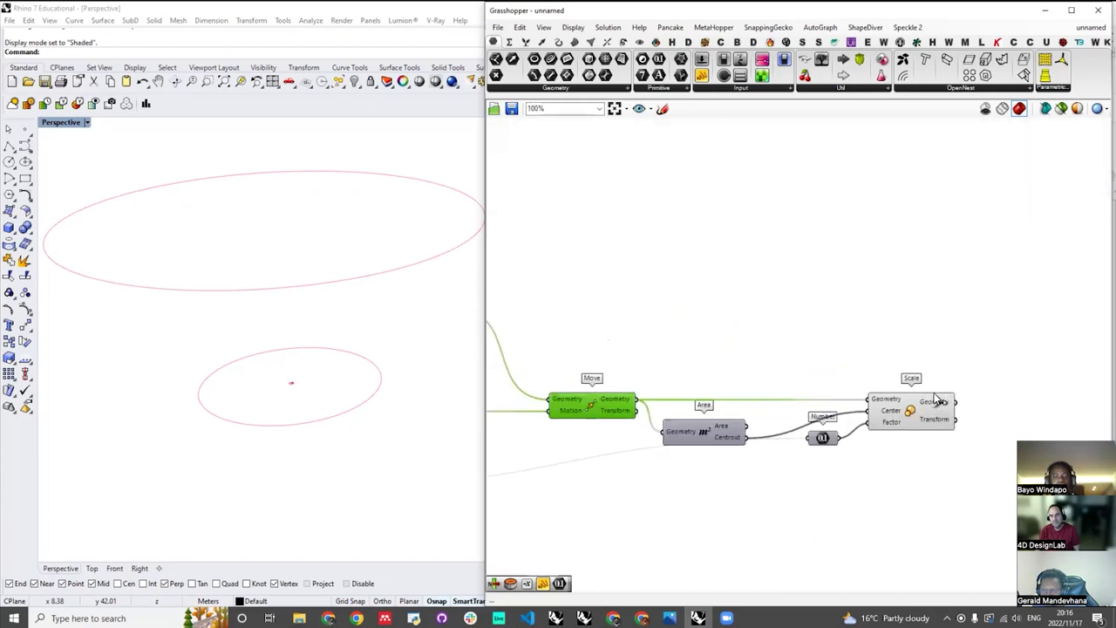
# - Add a Divide Curve component above and beyond the Scale component
pyautogui.scroll(-2, 869, 397)
pyautogui.scroll(1, 871, 394)
pyautogui.doubleClick(957, 353)
pyautogui.write('divide')
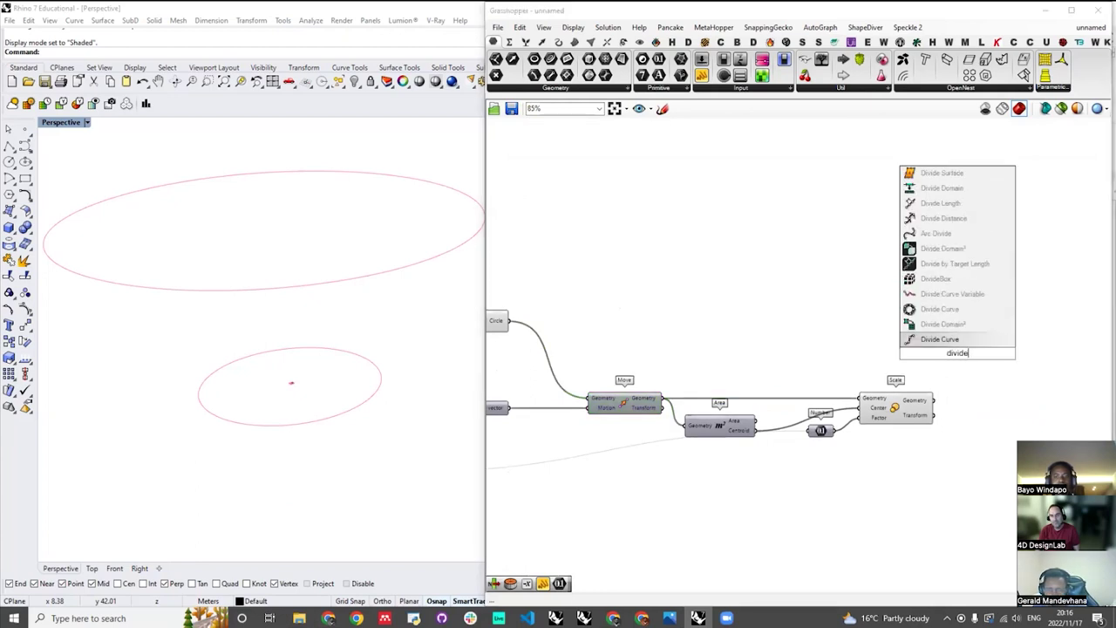
pyautogui.click(956, 340)
pyautogui.moveTo(964, 357); pyautogui.dragTo(963, 336)
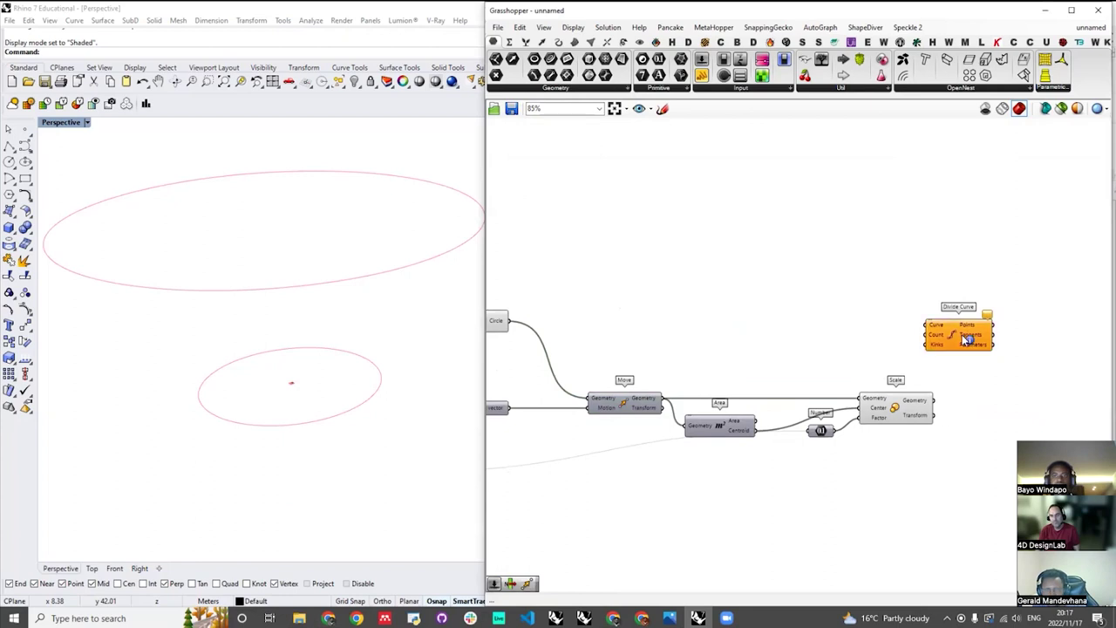
pyautogui.click(959, 336)
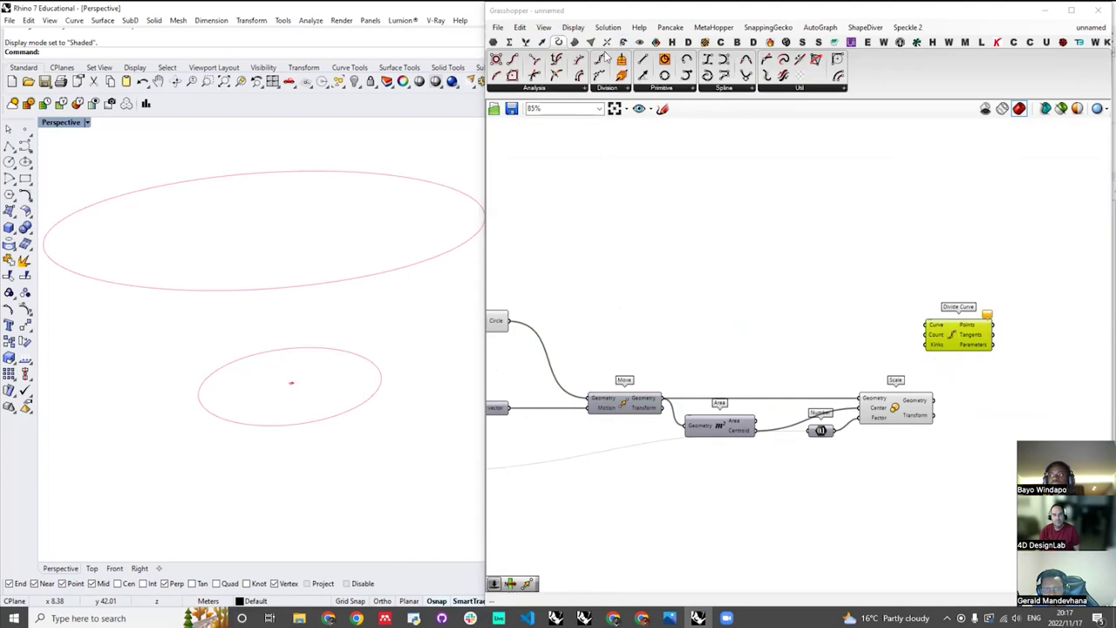
# - Duplicate the Divide Curve component and place the copy beside Scale
pyautogui.click(994, 386)
pyautogui.keyDown('alt'); pyautogui.moveTo(953, 334); pyautogui.dragTo(1008, 412); pyautogui.keyUp('alt')
pyautogui.press('Escape')
pyautogui.scroll(1, 781, 358)
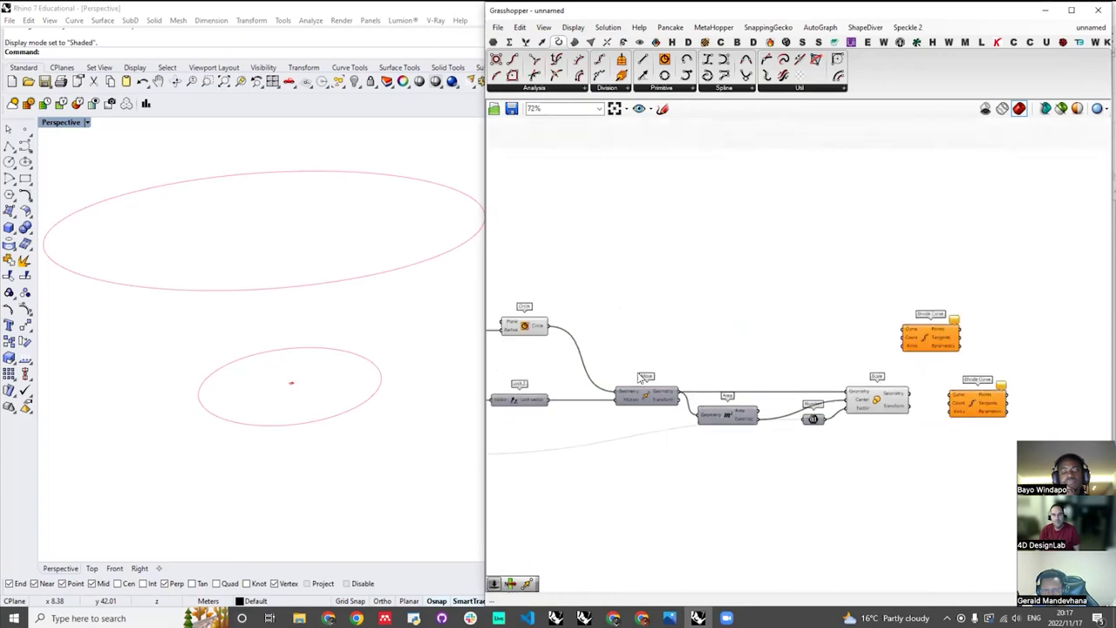
pyautogui.scroll(-1, 770, 421)
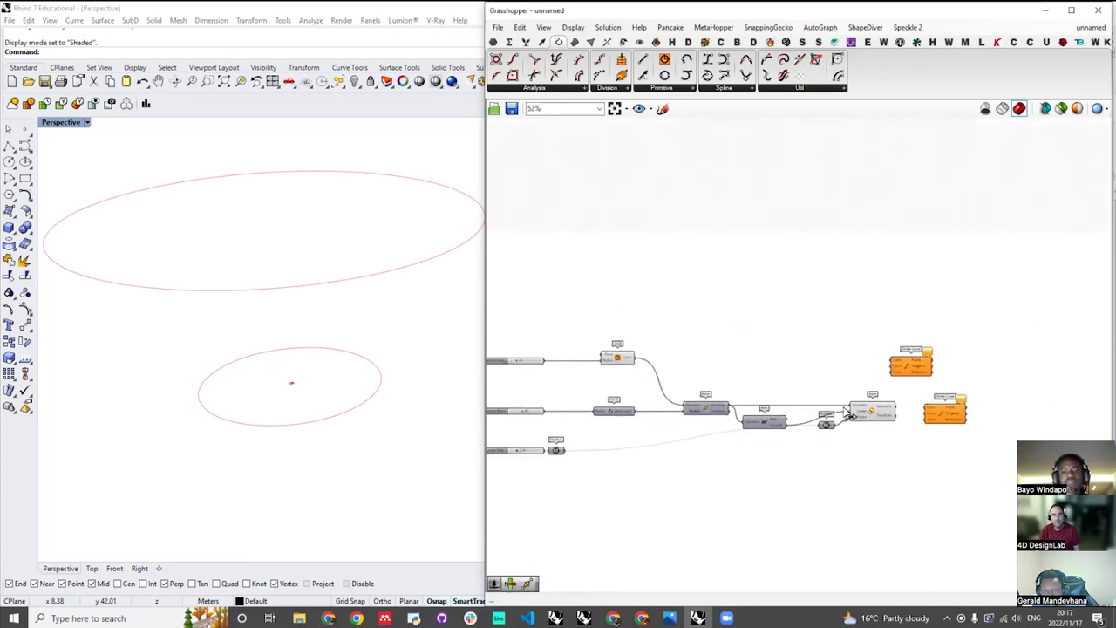
# - Wire Scale's Geometry output into the Curve input of the lower Divide Curve
pyautogui.click(989, 414)
pyautogui.scroll(-1, 989, 414)
pyautogui.scroll(2, 958, 409)
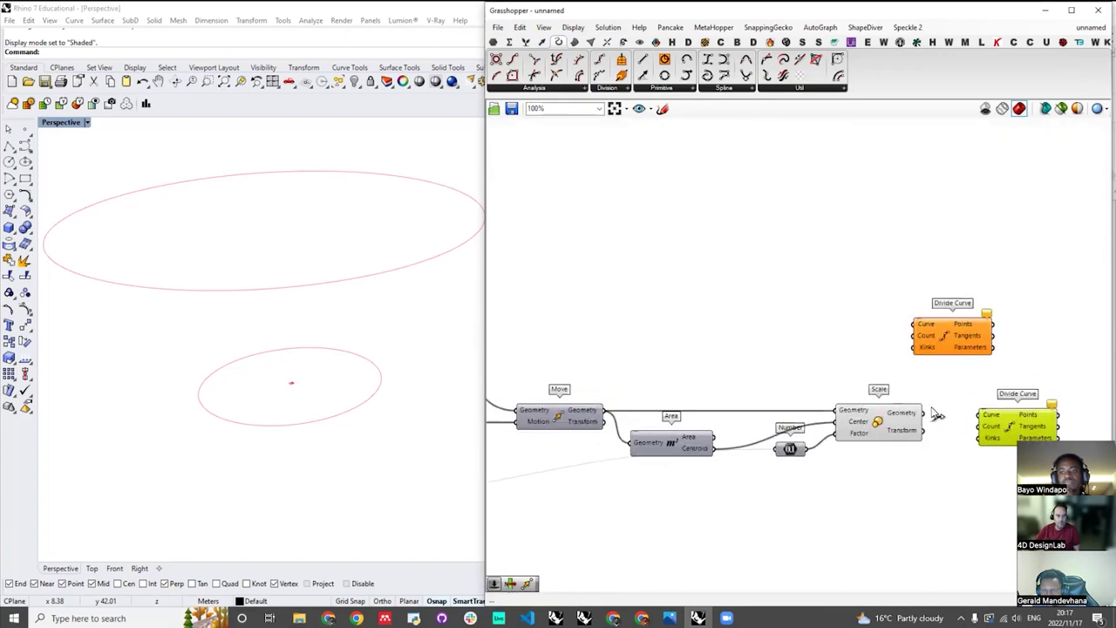
pyautogui.moveTo(926, 415); pyautogui.dragTo(1023, 424)
pyautogui.scroll(-4, 935, 305)
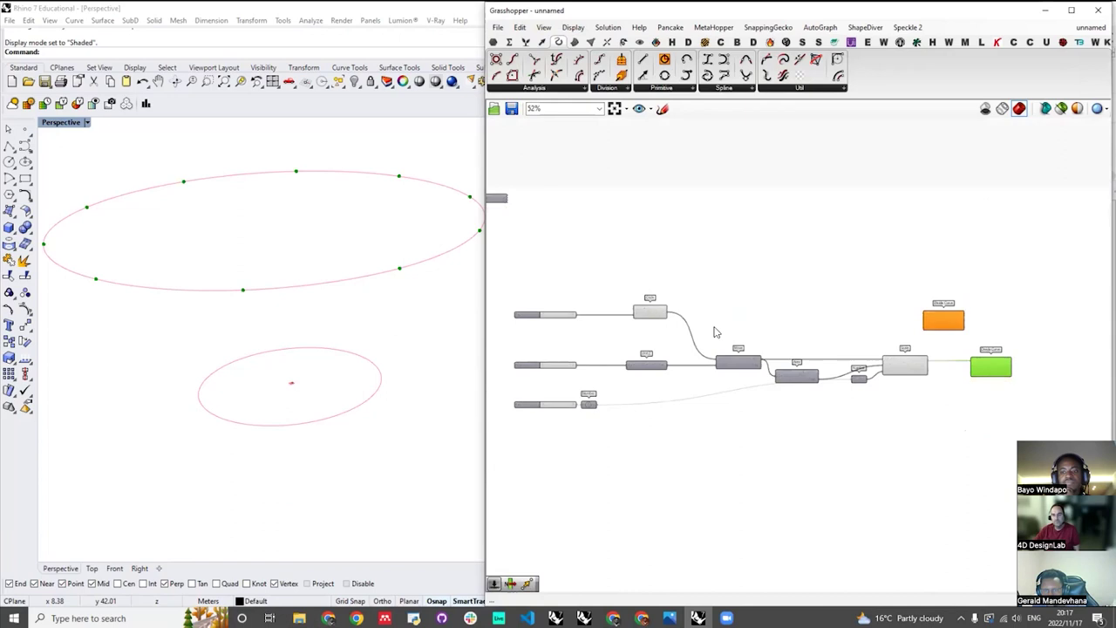
# - Wire the Circle output into the upper Divide Curve's Curve input and line that component up above the lower one
pyautogui.scroll(3, 717, 327)
pyautogui.moveTo(638, 302); pyautogui.dragTo(943, 335)
pyautogui.scroll(-2, 692, 370)
pyautogui.scroll(2, 972, 301)
pyautogui.scroll(-4, 649, 366)
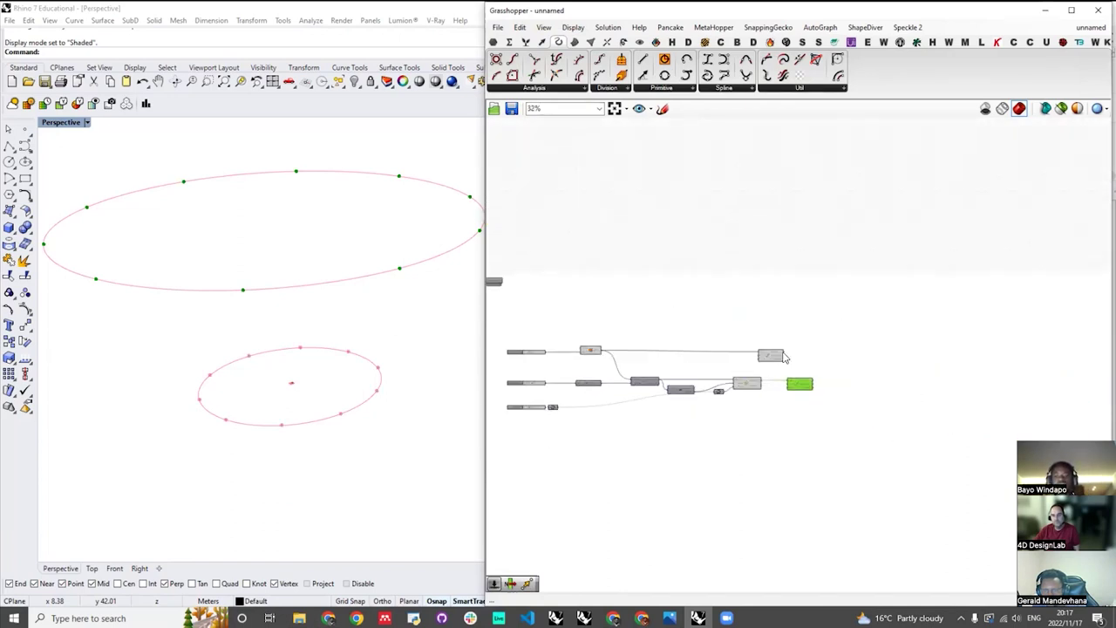
pyautogui.scroll(3, 751, 358)
pyautogui.moveTo(793, 356); pyautogui.dragTo(911, 360)
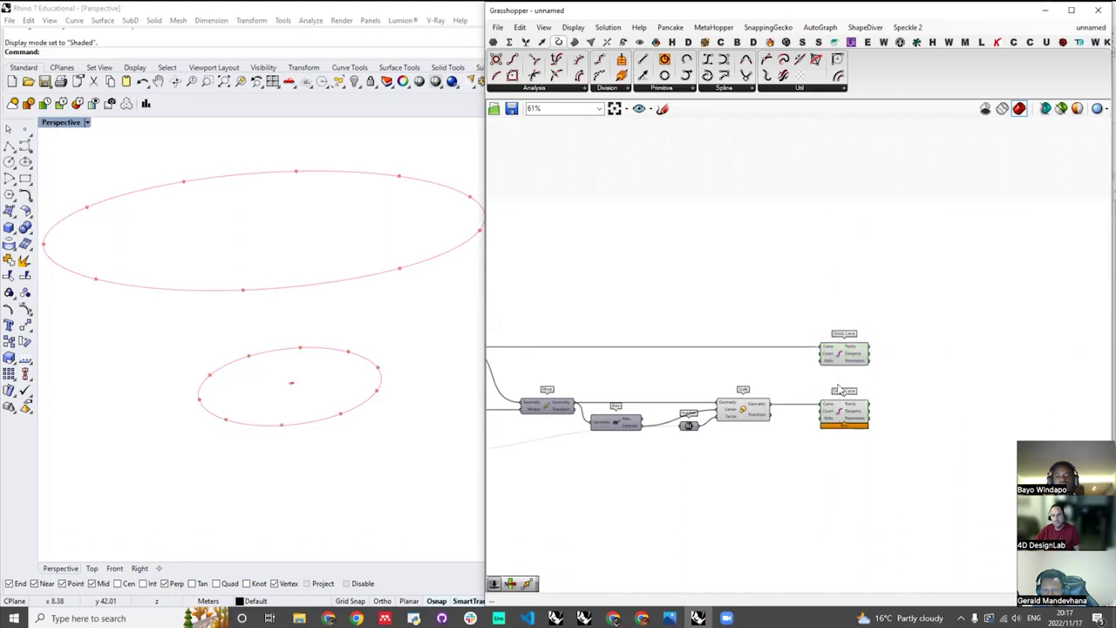
# - Add a Number Slider with value 50 between the Circle wire and the Scale component
pyautogui.scroll(2, 758, 366)
pyautogui.scroll(1, 758, 366)
pyautogui.doubleClick(758, 364)
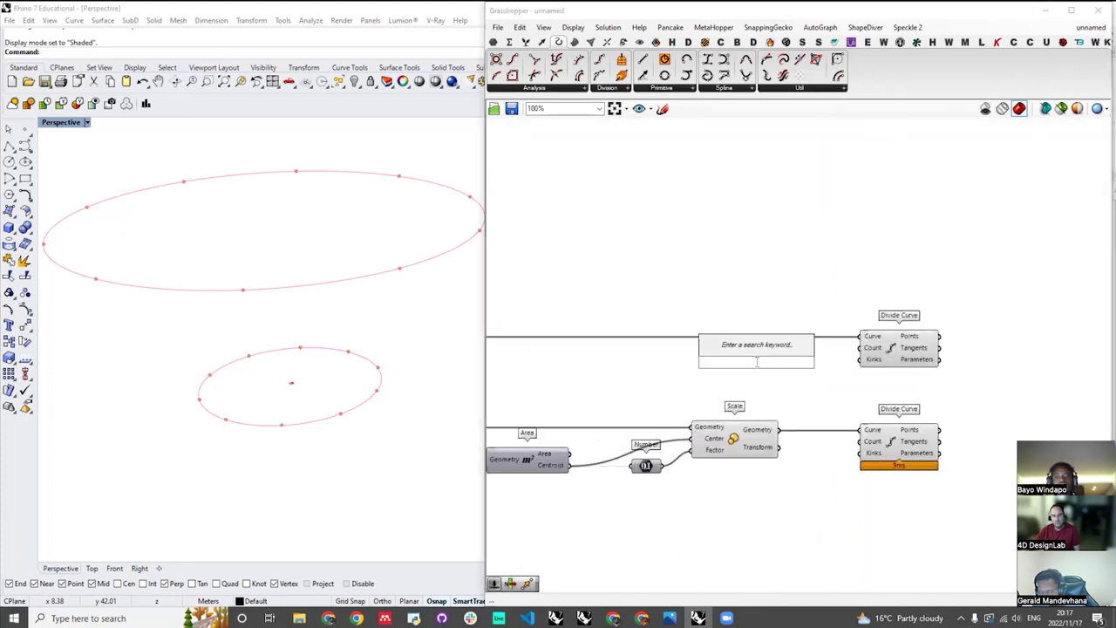
pyautogui.write('50')
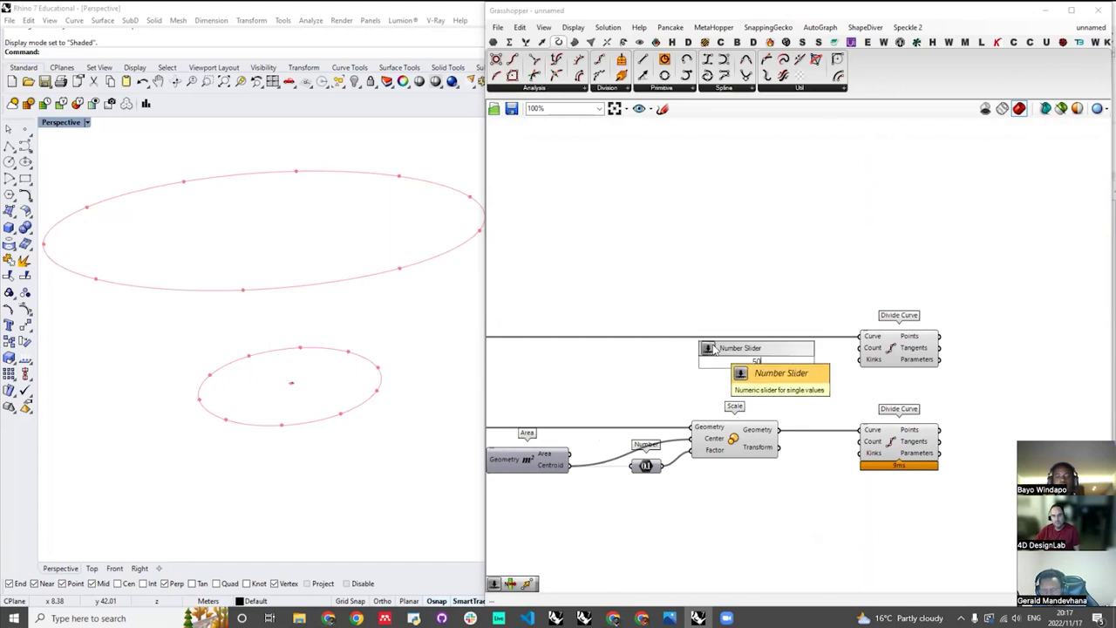
pyautogui.click(713, 346)
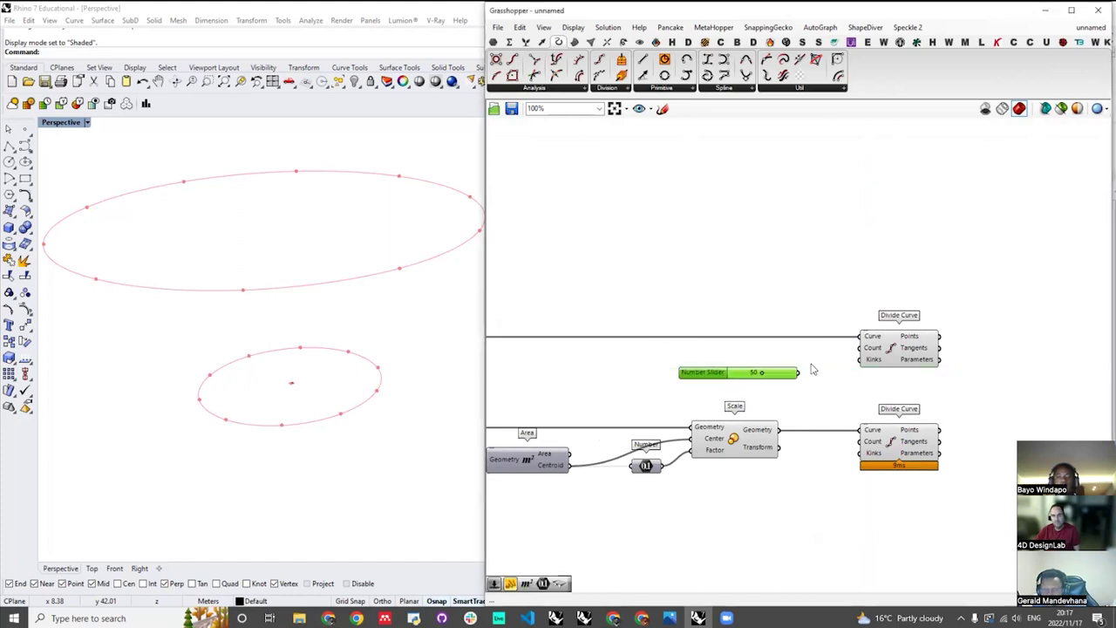
# - Wire the 50 slider into the Count inputs of both Divide Curve components
pyautogui.scroll(2, 811, 369)
pyautogui.moveTo(861, 360); pyautogui.dragTo(859, 361)
pyautogui.moveTo(792, 379); pyautogui.dragTo(876, 472)
pyautogui.scroll(-3, 898, 379)
pyautogui.scroll(1, 743, 376)
# - Move the 50 slider to the other sliders, aligned directly below the 2.19 slider
pyautogui.moveTo(772, 375); pyautogui.dragTo(525, 483)
pyautogui.scroll(-5, 909, 349)
pyautogui.moveTo(518, 452); pyautogui.dragTo(652, 397, button='right')
pyautogui.scroll(2, 654, 396)
pyautogui.moveTo(671, 439); pyautogui.dragTo(681, 386)
pyautogui.scroll(1, 702, 383)
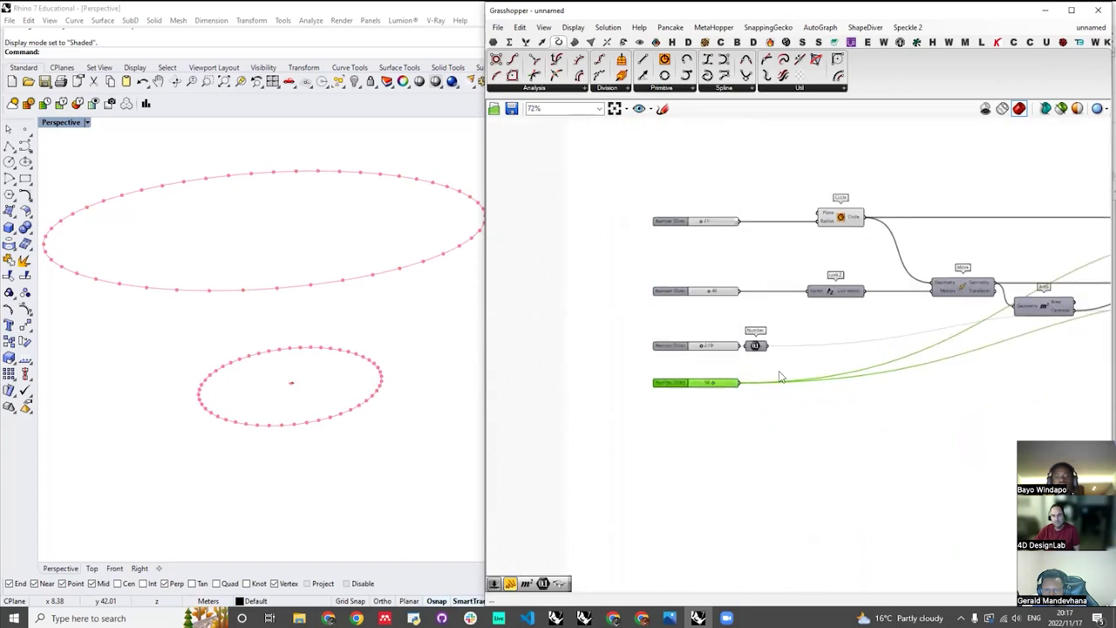
# - Copy the Number parameter beside the 50 slider, feed it from that slider, and chain a second Number parameter to it
pyautogui.scroll(2, 752, 384)
pyautogui.click(794, 351)
pyautogui.keyDown('alt'); pyautogui.moveTo(789, 328); pyautogui.dragTo(801, 373); pyautogui.keyUp('alt')
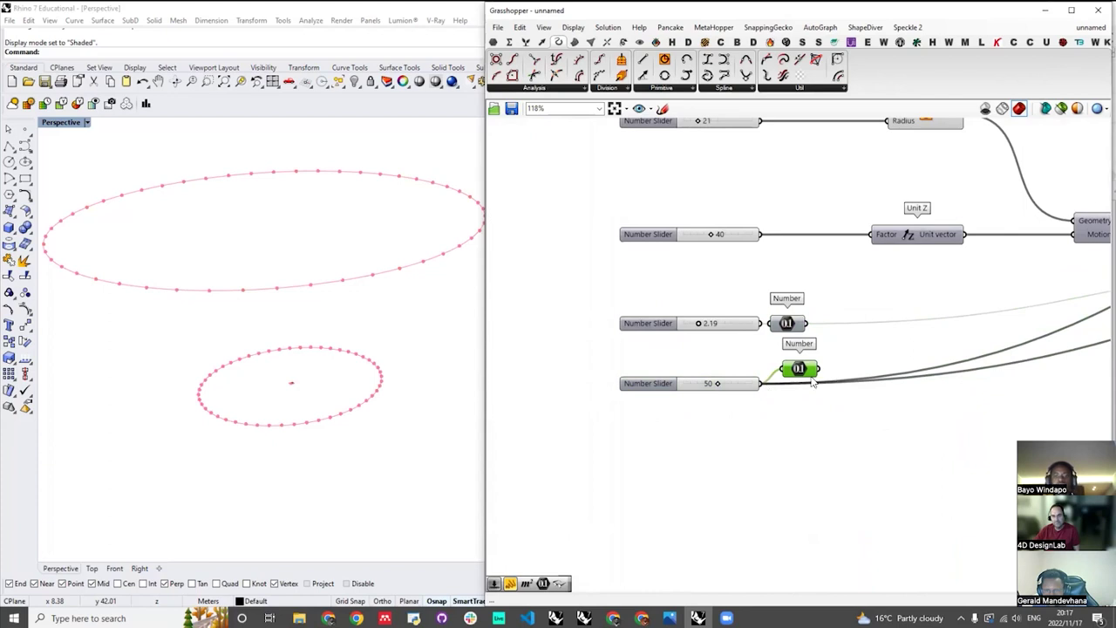
pyautogui.scroll(-2, 729, 421)
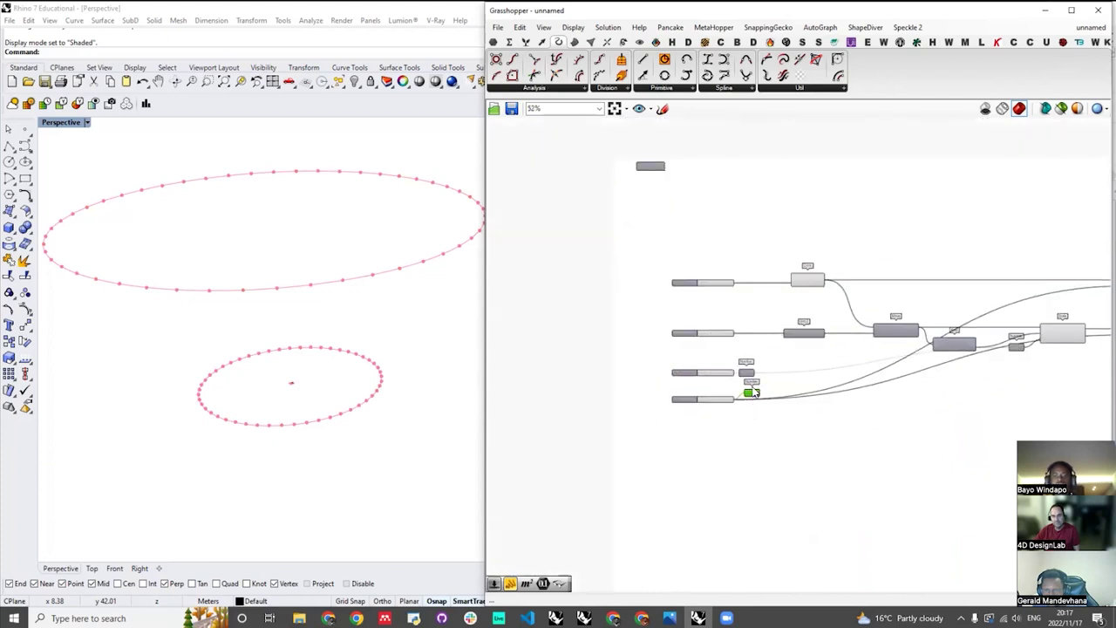
pyautogui.scroll(2, 756, 393)
pyautogui.keyDown('alt'); pyautogui.moveTo(739, 407); pyautogui.dragTo(800, 377); pyautogui.keyUp('alt')
pyautogui.moveTo(743, 403); pyautogui.dragTo(740, 419)
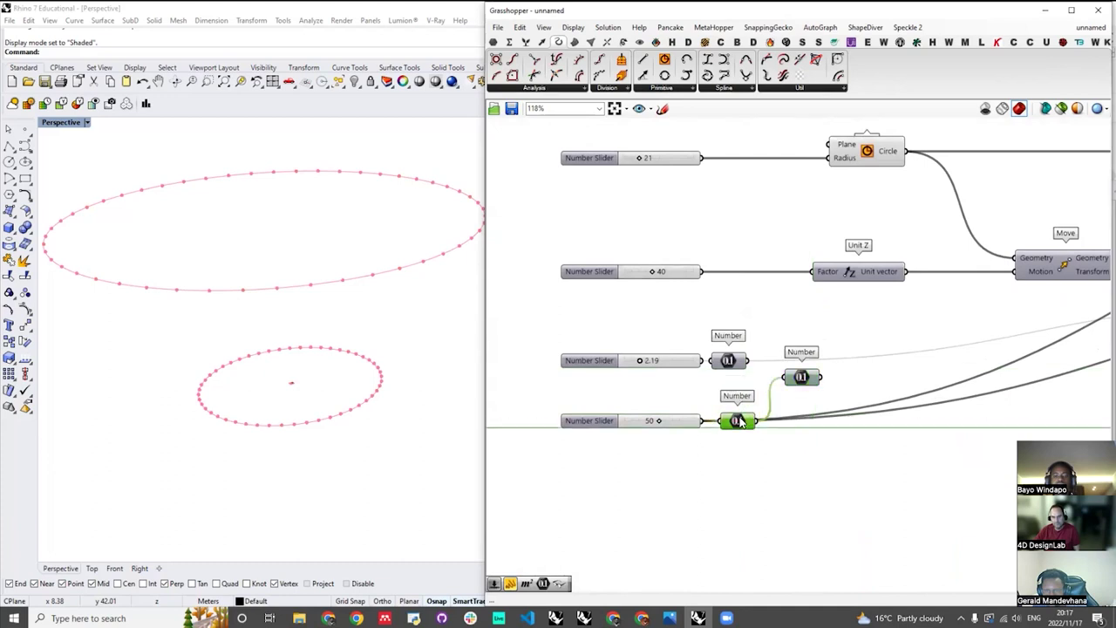
# - Place the second Number parameter near the Divide Curve components and wire it into both Count inputs, replacing the direct slider wires
pyautogui.moveTo(799, 376); pyautogui.dragTo(668, 454)
pyautogui.scroll(-1, 668, 453)
pyautogui.scroll(-4, 669, 462)
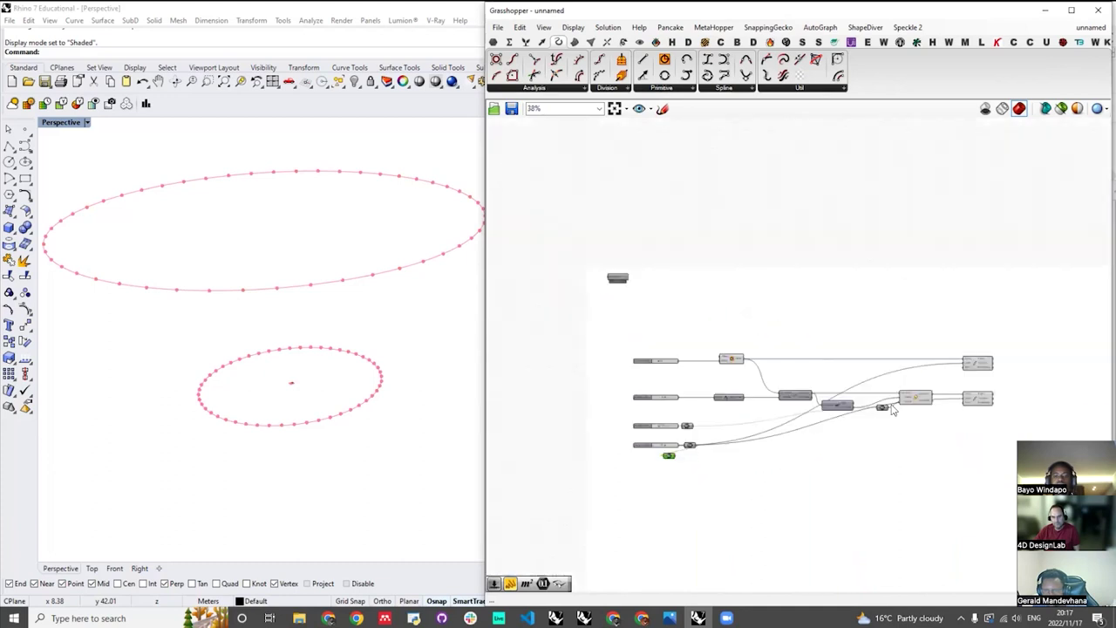
pyautogui.scroll(6, 834, 398)
pyautogui.moveTo(800, 381); pyautogui.dragTo(875, 310)
pyautogui.moveTo(801, 390); pyautogui.dragTo(876, 488)
pyautogui.click(913, 393)
pyautogui.scroll(-3, 923, 375)
pyautogui.scroll(-4, 924, 369)
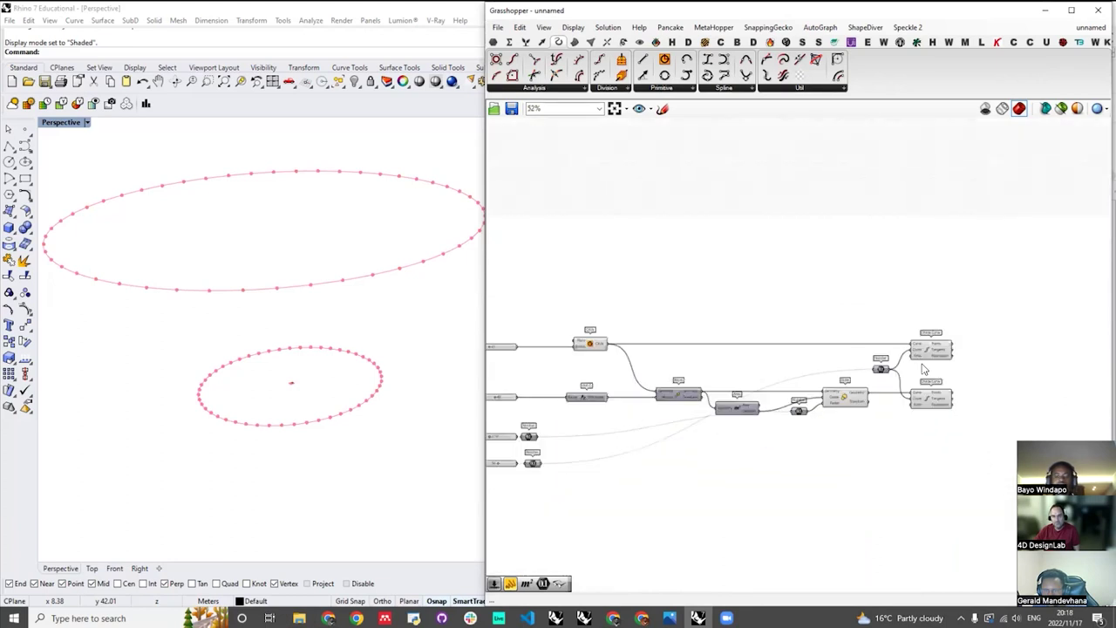
# - Turn off the preview of the Scale component
pyautogui.scroll(3, 950, 378)
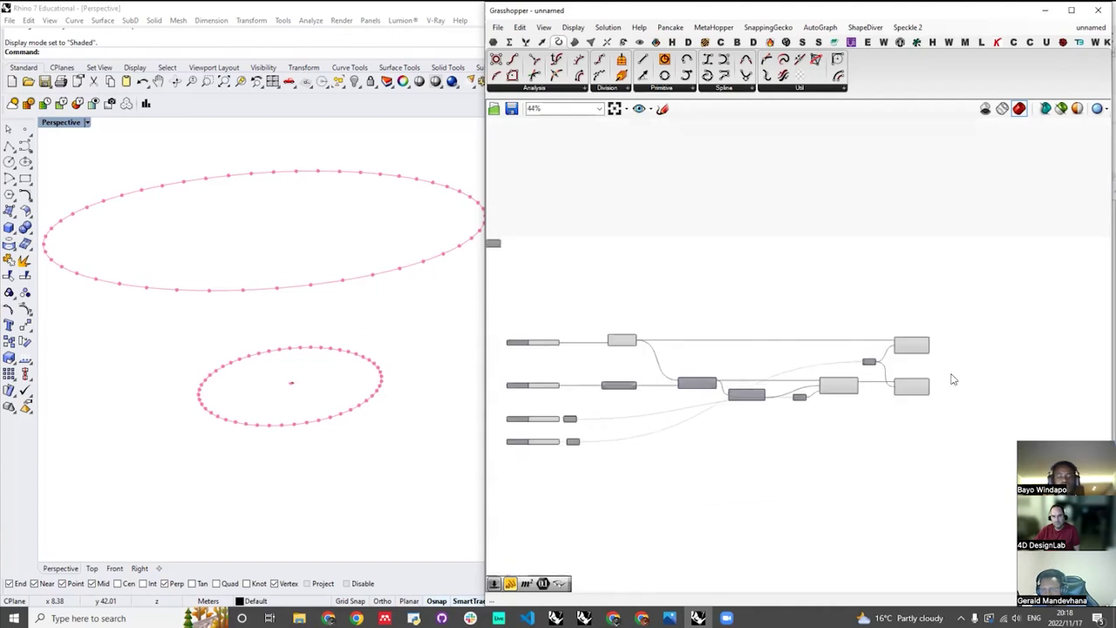
pyautogui.moveTo(952, 288); pyautogui.dragTo(888, 454)
pyautogui.click(793, 394)
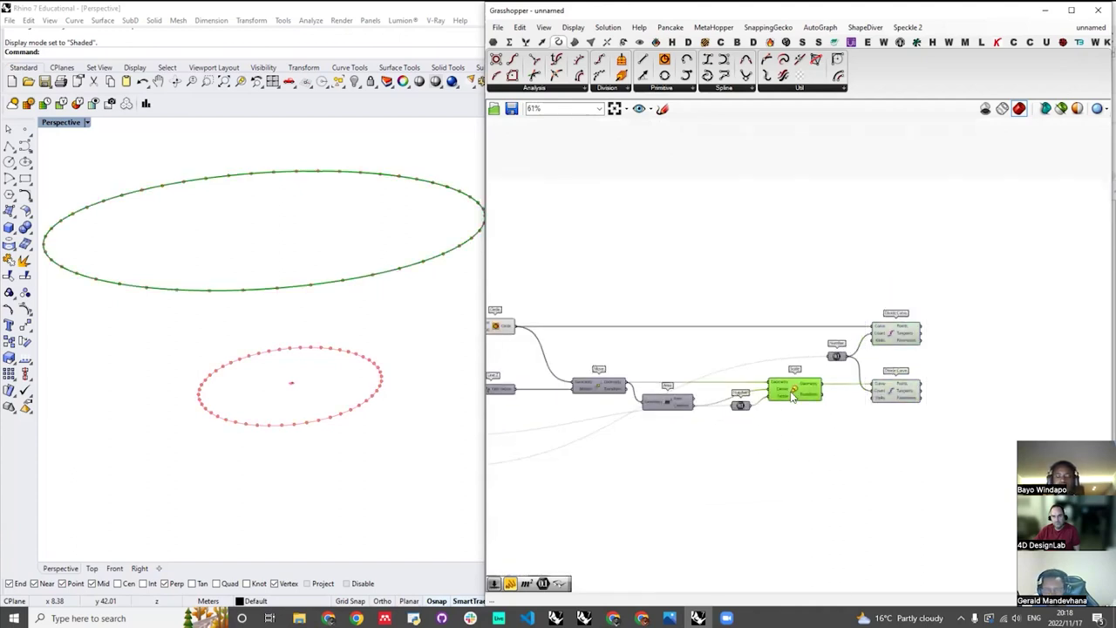
pyautogui.click(822, 461)
pyautogui.scroll(-4, 897, 394)
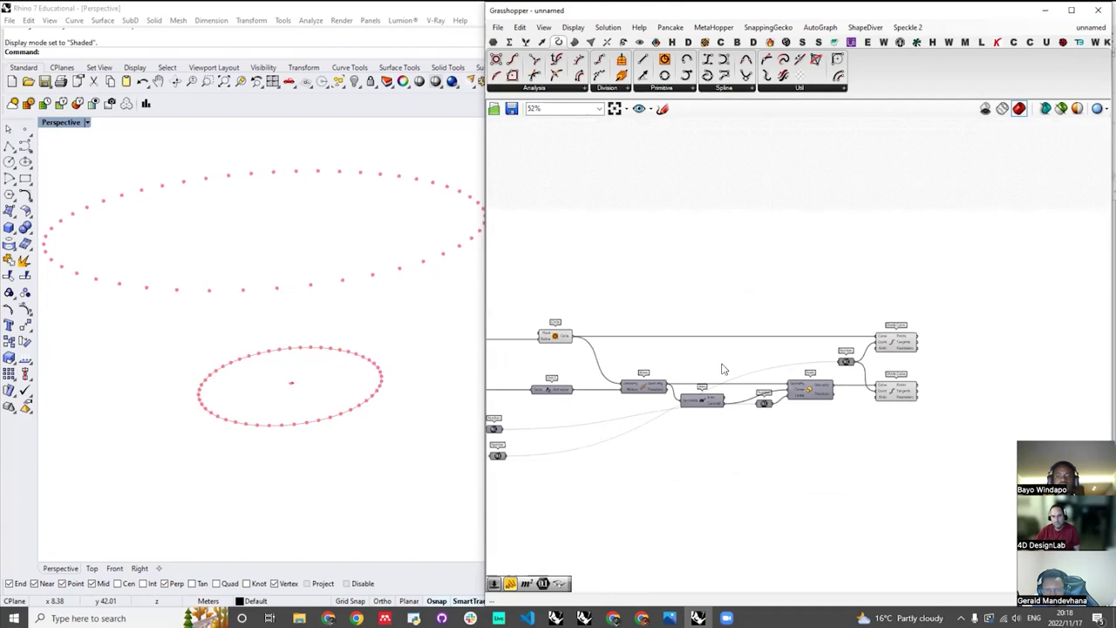
# - Turn off the preview of the Circle component
pyautogui.scroll(3, 724, 366)
pyautogui.scroll(4, 715, 368)
pyautogui.click(713, 365)
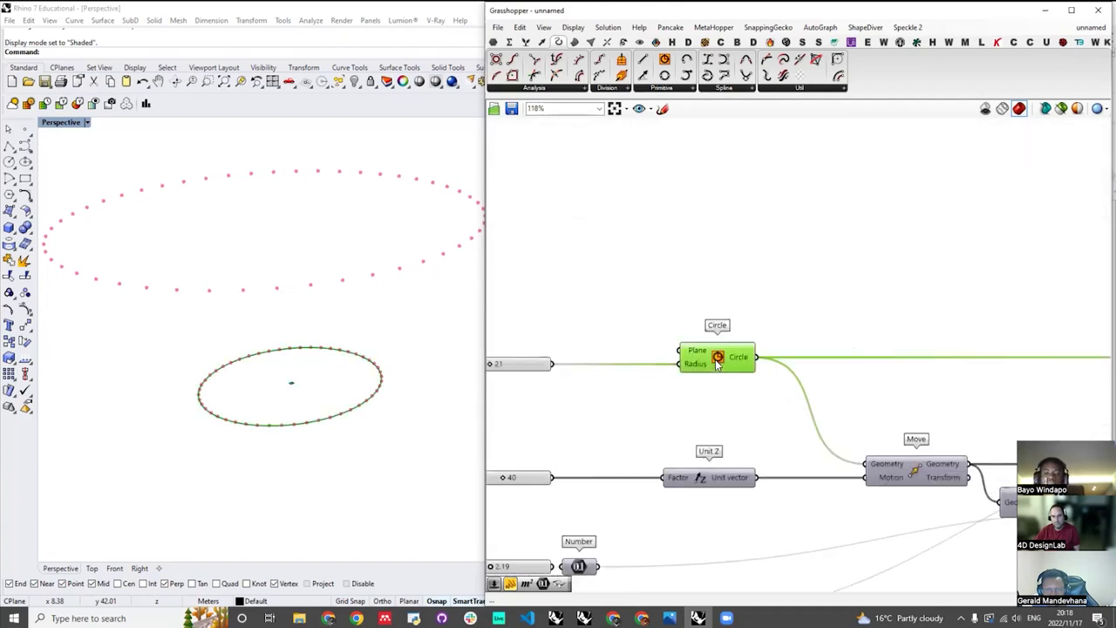
pyautogui.scroll(-8, 702, 365)
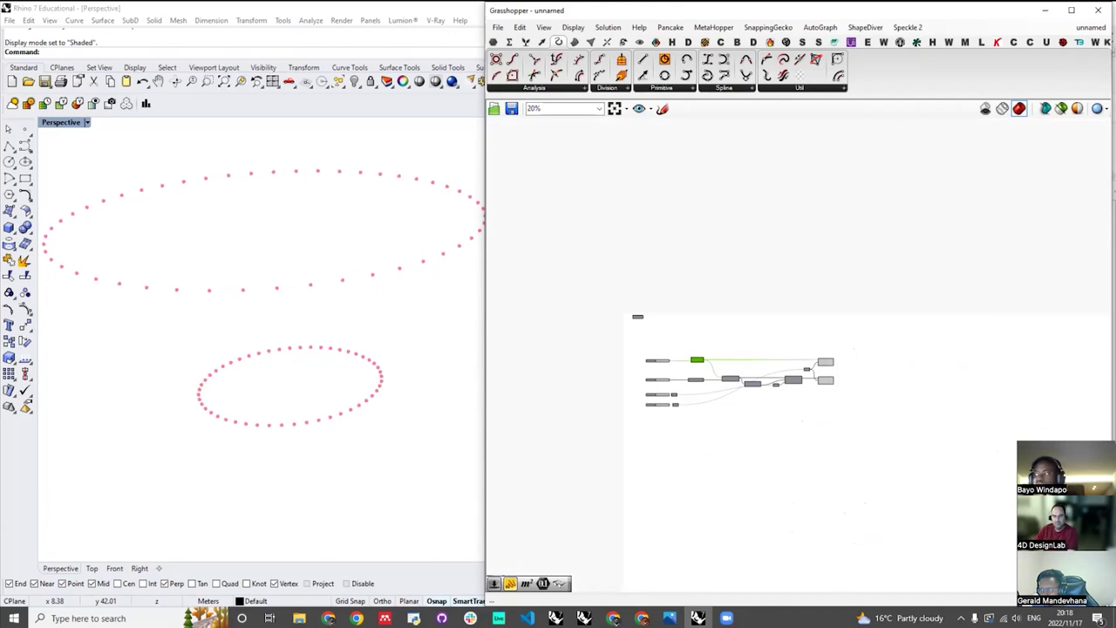
# - Add a Line component with Start Point and End Point inputs beside the two Divide Curve components
pyautogui.scroll(4, 824, 378)
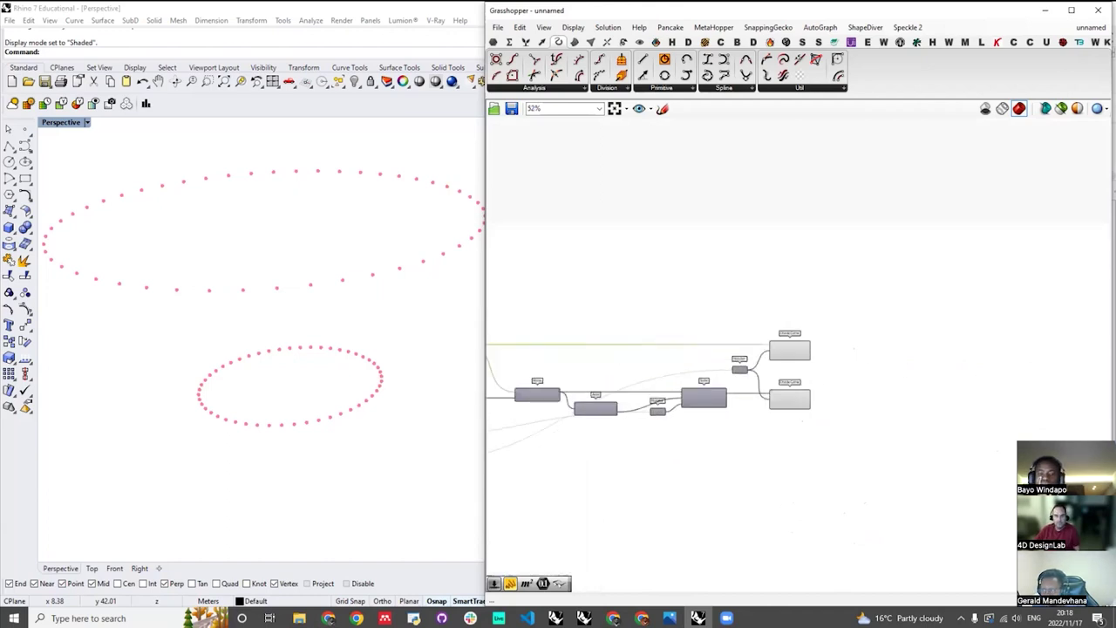
pyautogui.scroll(3, 949, 364)
pyautogui.scroll(-3, 949, 363)
pyautogui.scroll(2, 926, 363)
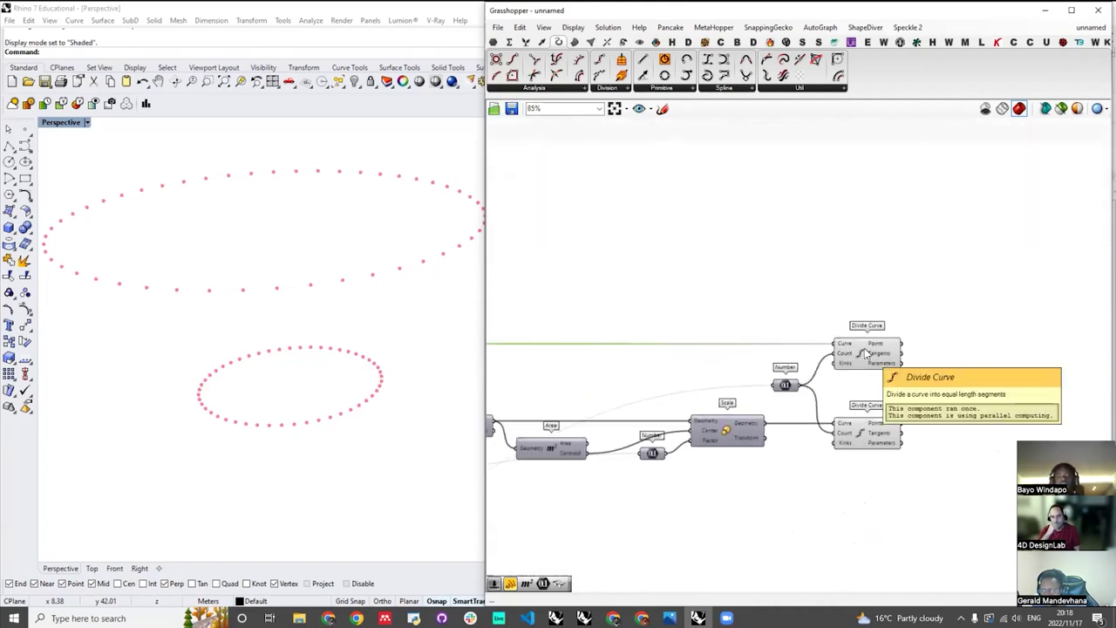
pyautogui.scroll(-2, 926, 356)
pyautogui.scroll(3, 958, 392)
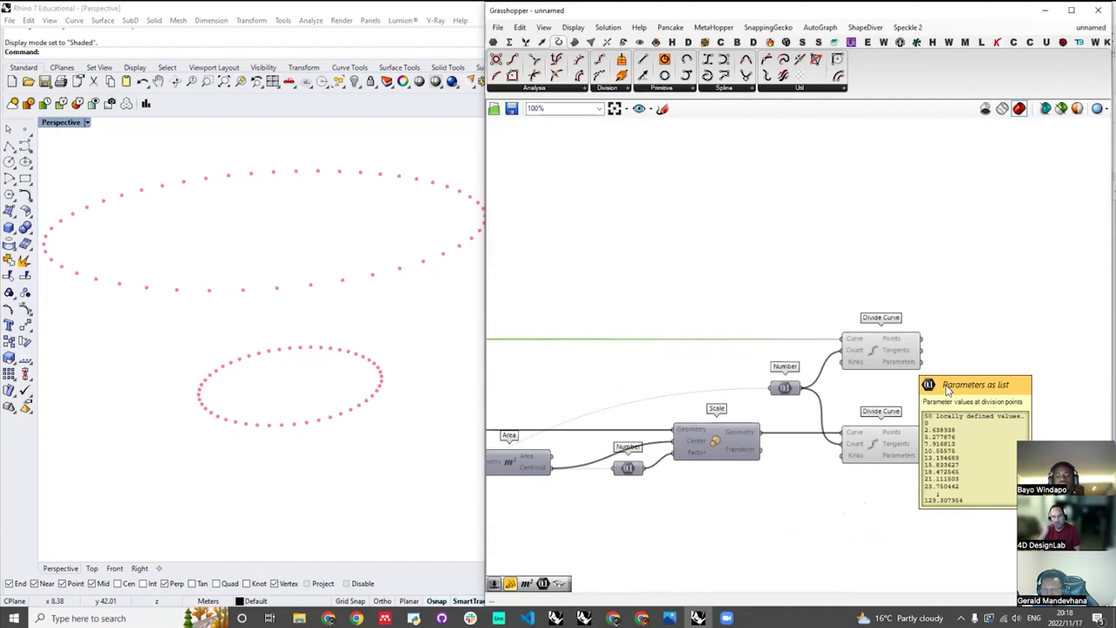
pyautogui.doubleClick(965, 399)
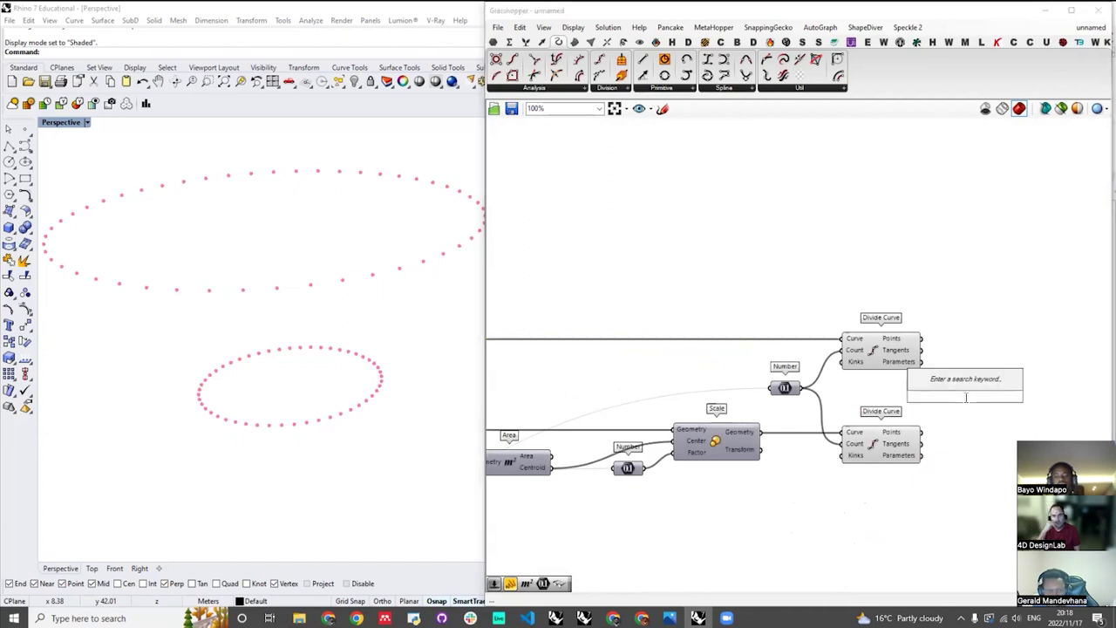
pyautogui.write('line')
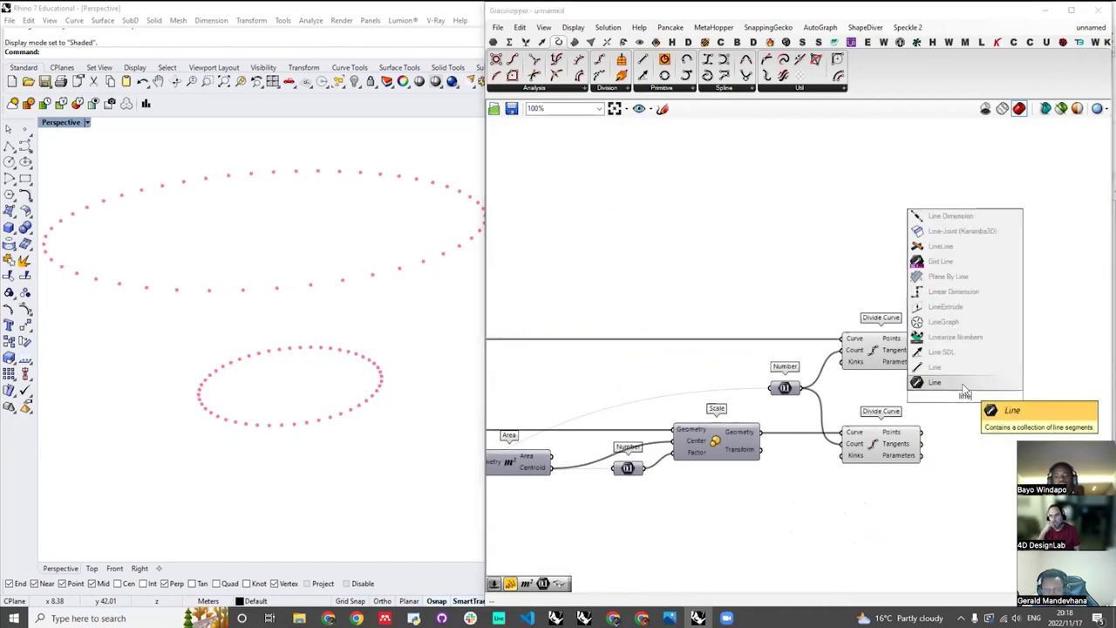
pyautogui.press('Return')
pyautogui.scroll(2, 958, 391)
pyautogui.moveTo(958, 391); pyautogui.dragTo(995, 334)
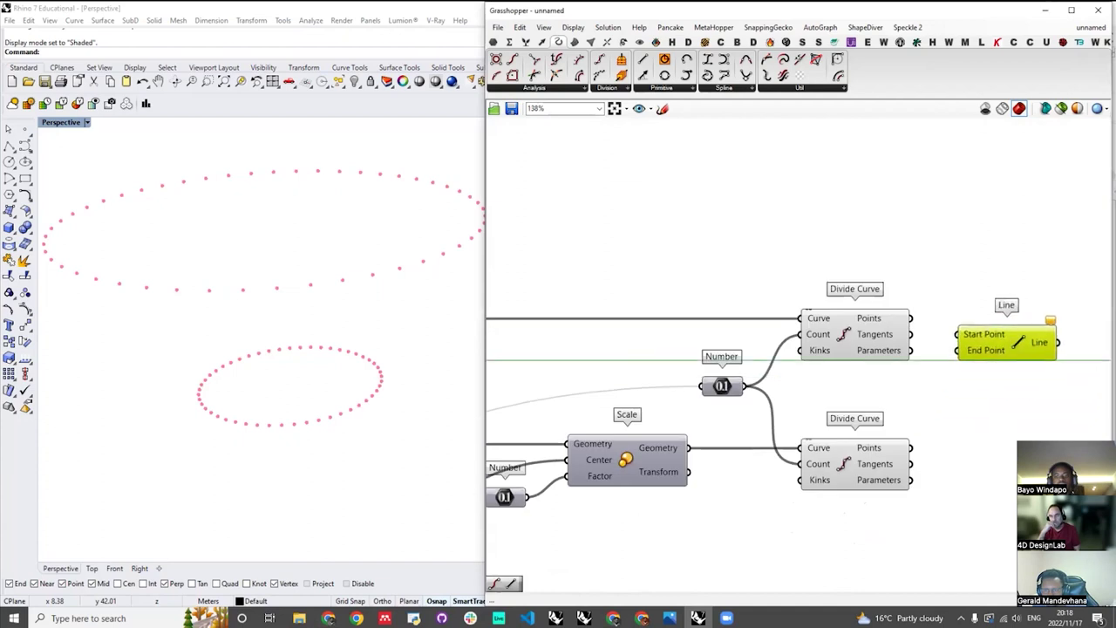
# - Wire the upper Divide Curve's Points into the Line's Start Point and the lower one's Points into End Point, aligning the Line component with them
pyautogui.moveTo(910, 318); pyautogui.dragTo(910, 447)
pyautogui.moveTo(995, 339); pyautogui.dragTo(1004, 324)
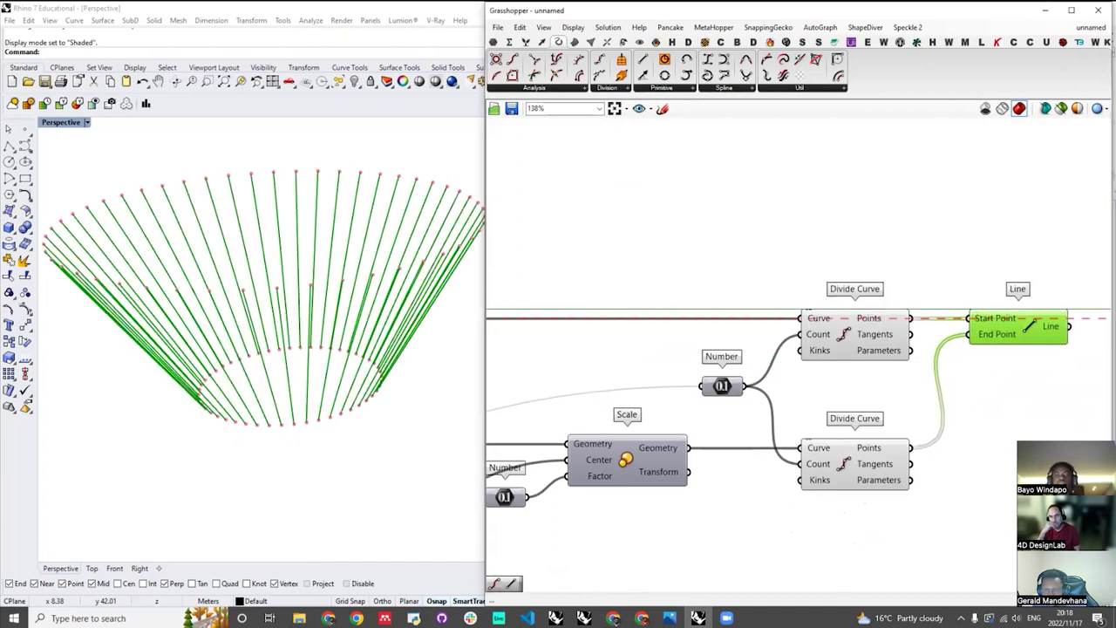
pyautogui.scroll(-4, 810, 351)
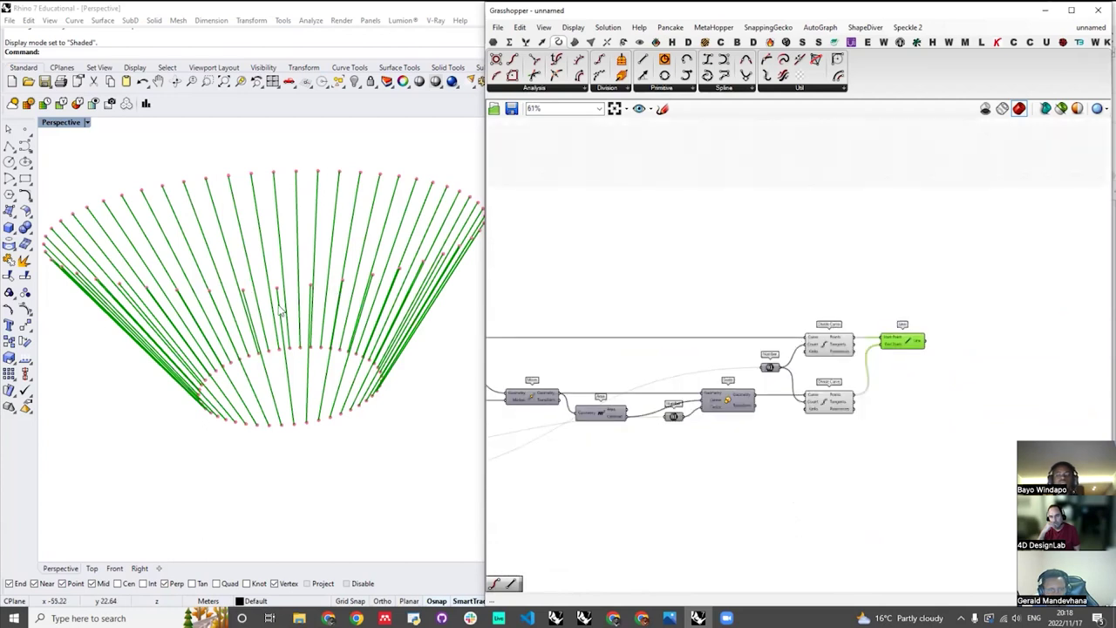
pyautogui.moveTo(274, 383); pyautogui.dragTo(261, 237, button='right')
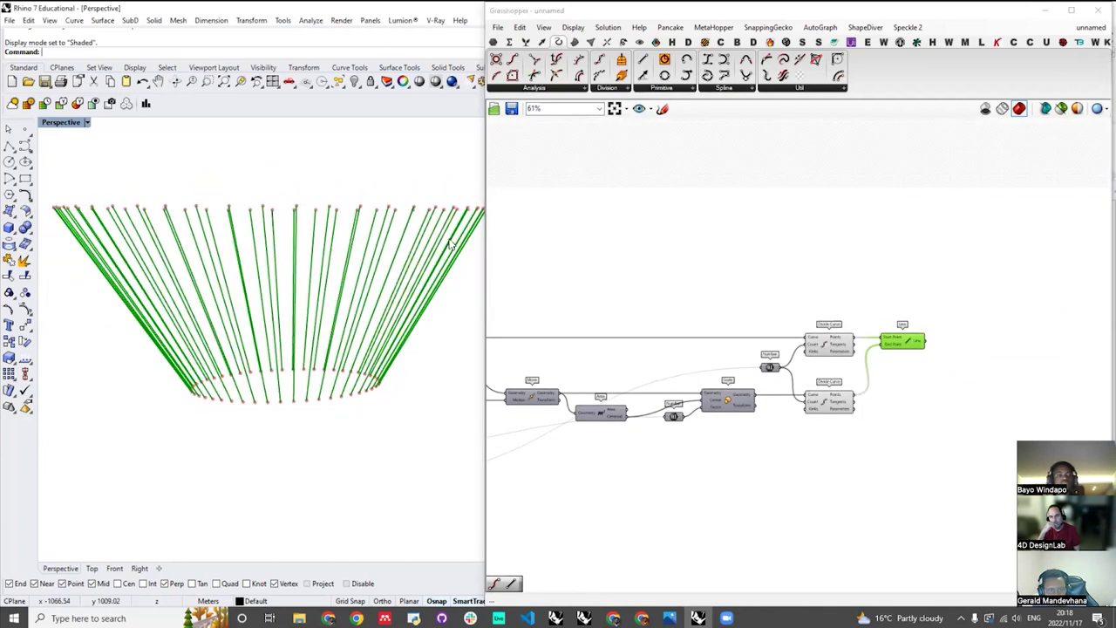
pyautogui.moveTo(351, 253); pyautogui.dragTo(312, 353, button='right')
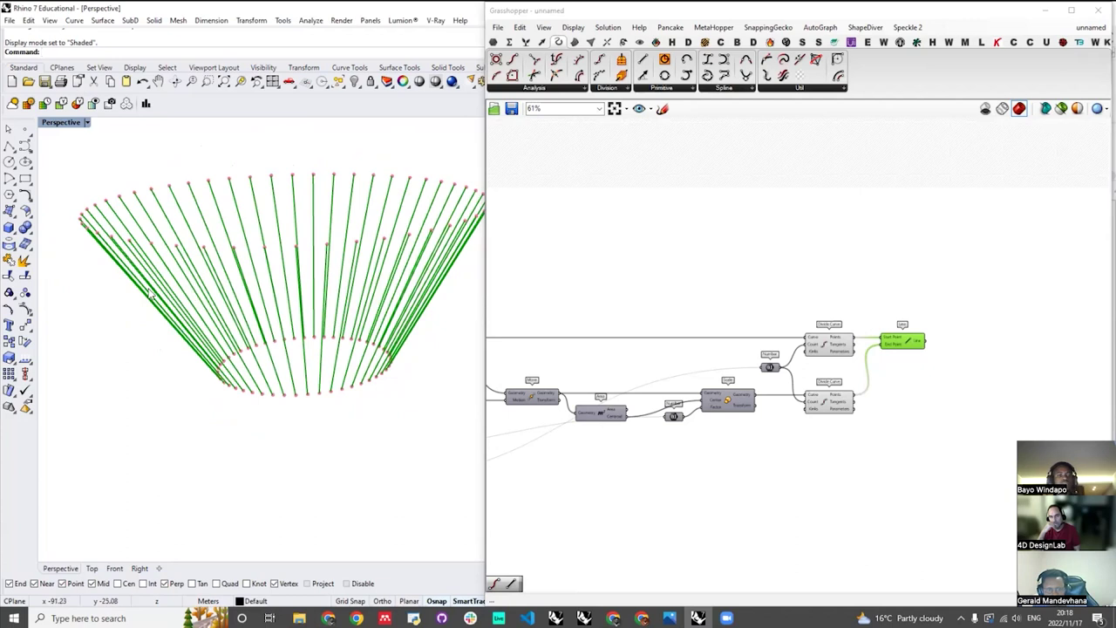
pyautogui.moveTo(362, 269); pyautogui.dragTo(284, 306, button='right')
pyautogui.scroll(3, 724, 393)
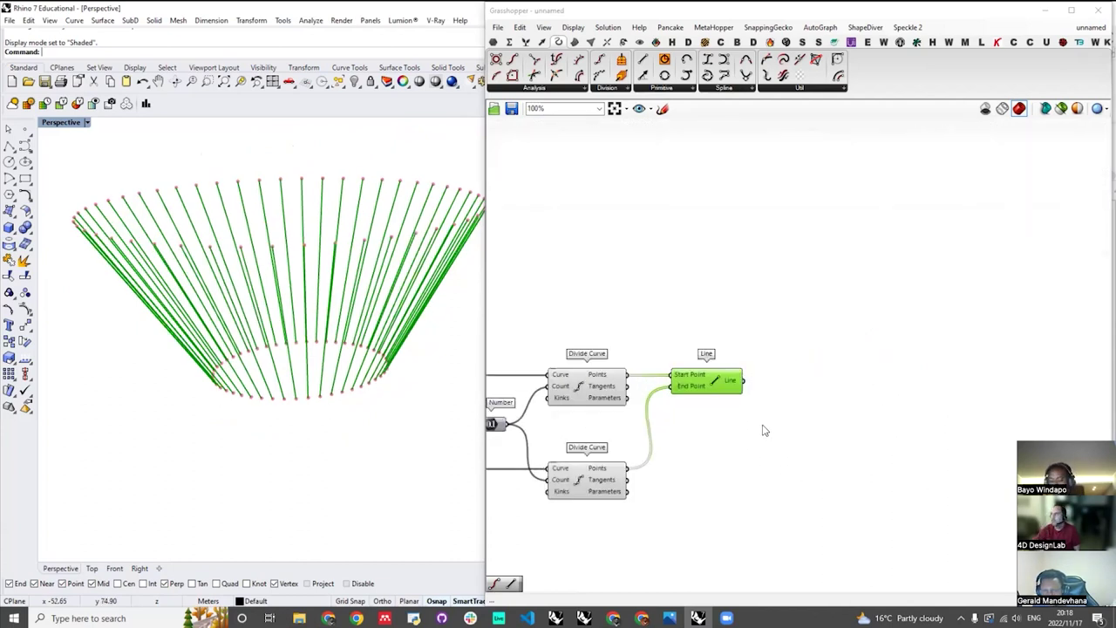
pyautogui.click(822, 404)
pyautogui.scroll(-2, 716, 390)
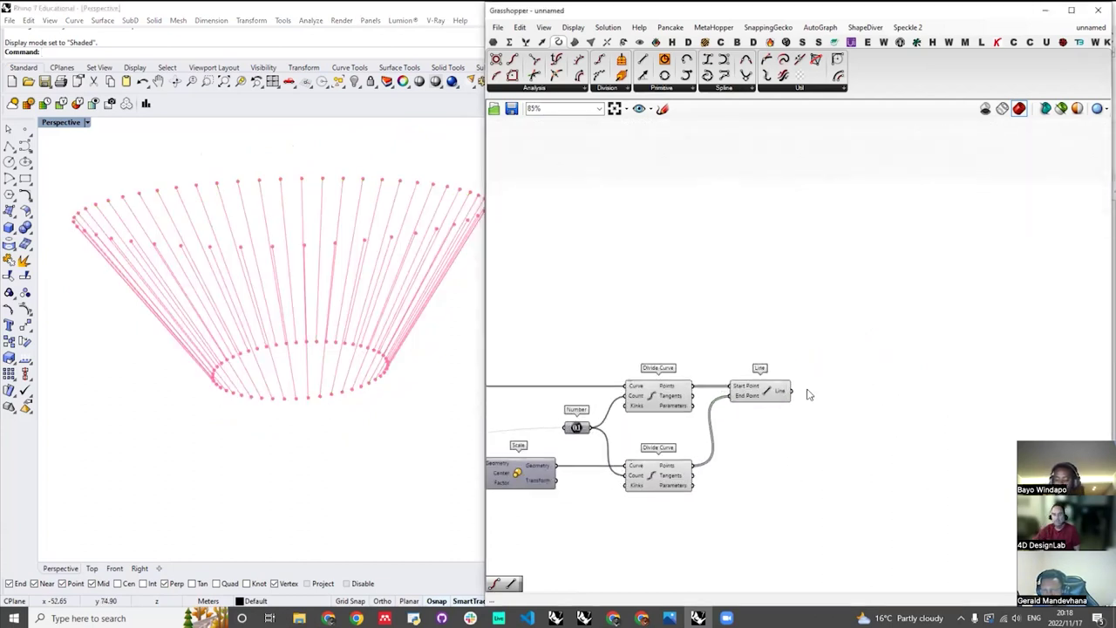
pyautogui.doubleClick(837, 394)
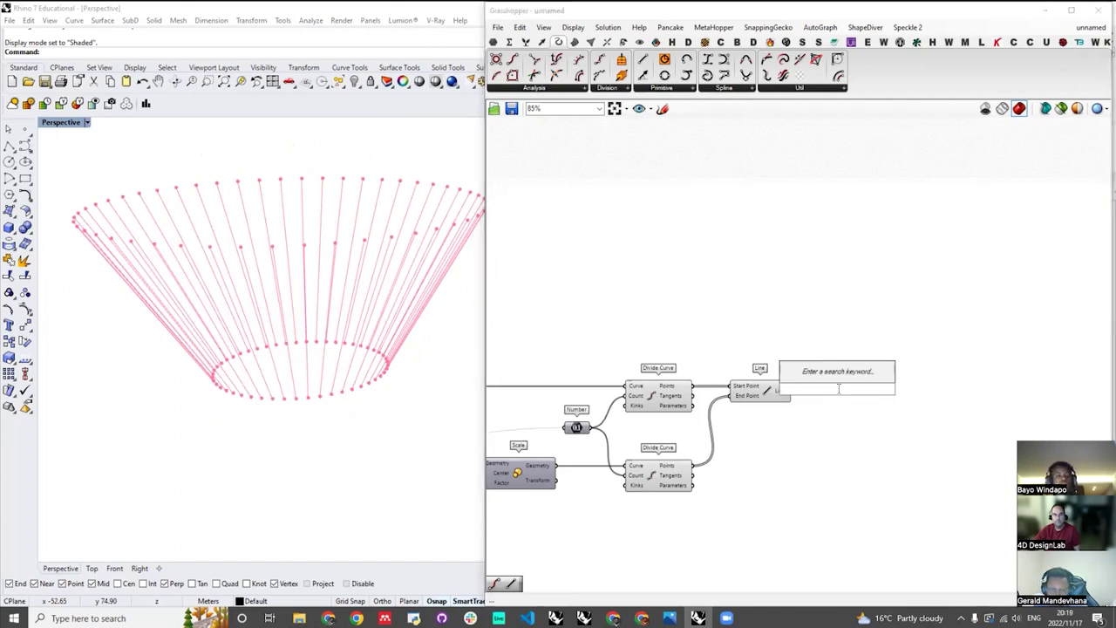
pyautogui.write('point on c')
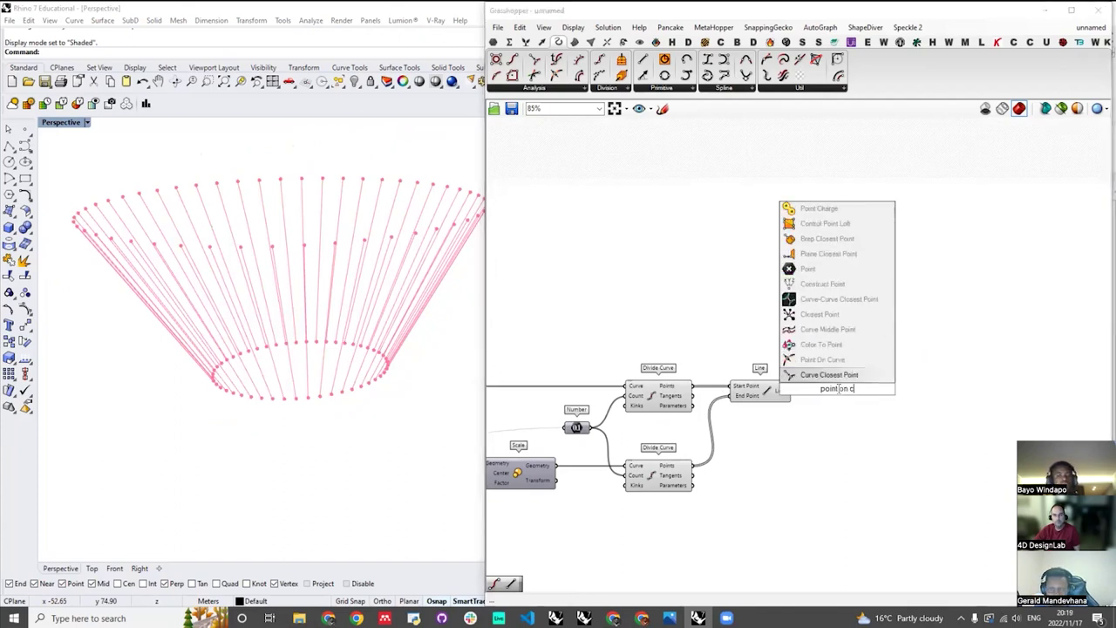
pyautogui.click(820, 358)
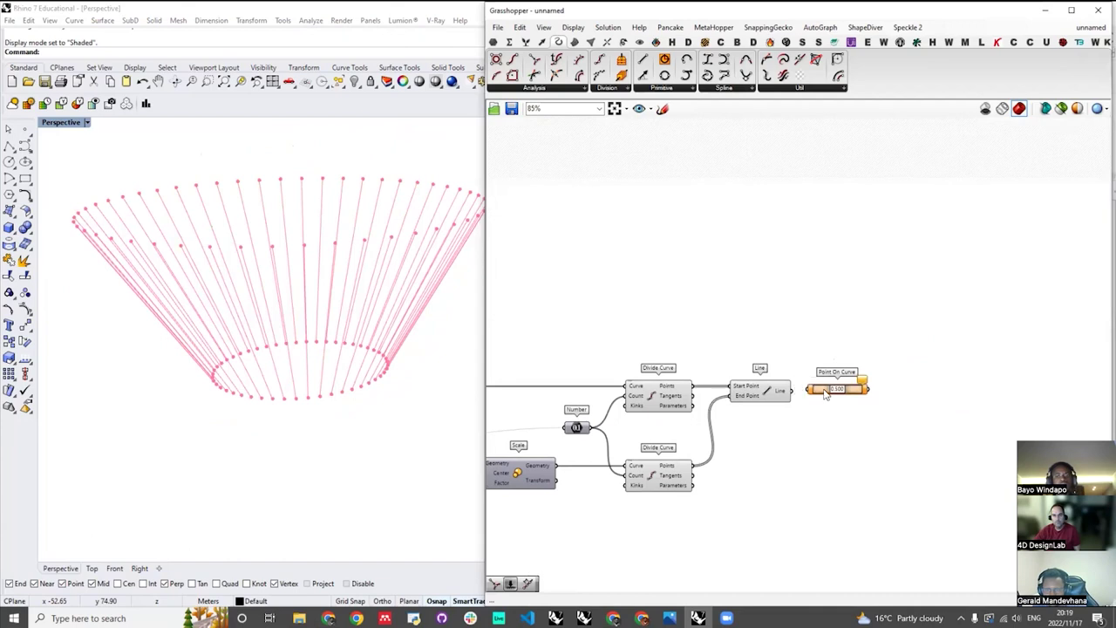
pyautogui.scroll(4, 826, 394)
pyautogui.moveTo(781, 394); pyautogui.dragTo(858, 416)
pyautogui.press('Delete')
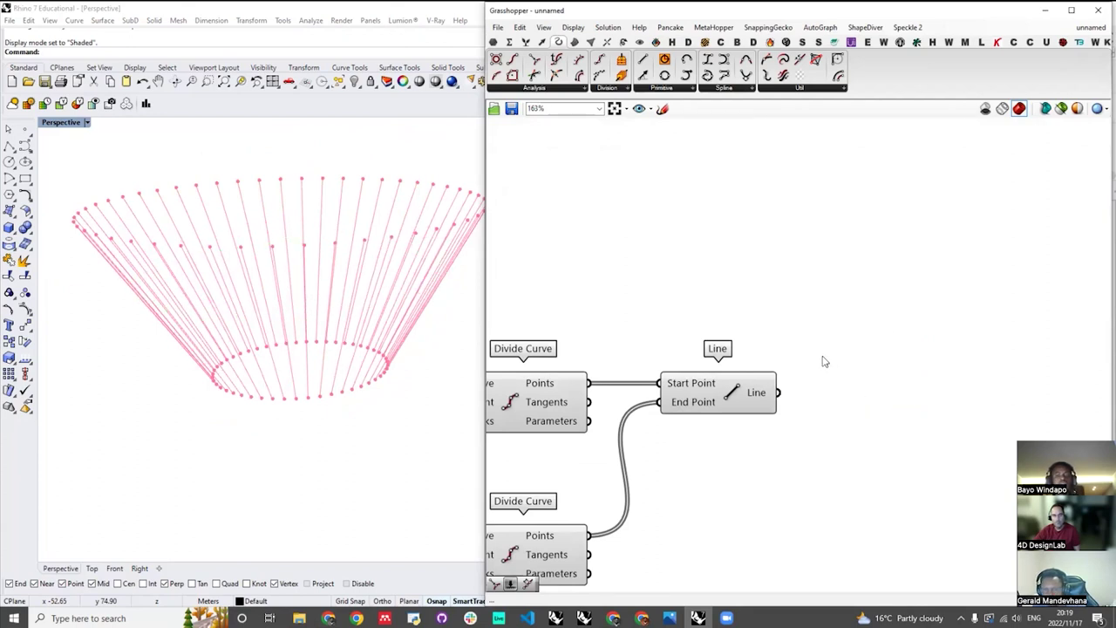
# - Add an Evaluate Curve component after the Line component and connect the Line output to its Curve input
pyautogui.scroll(-3, 812, 366)
pyautogui.scroll(2, 808, 369)
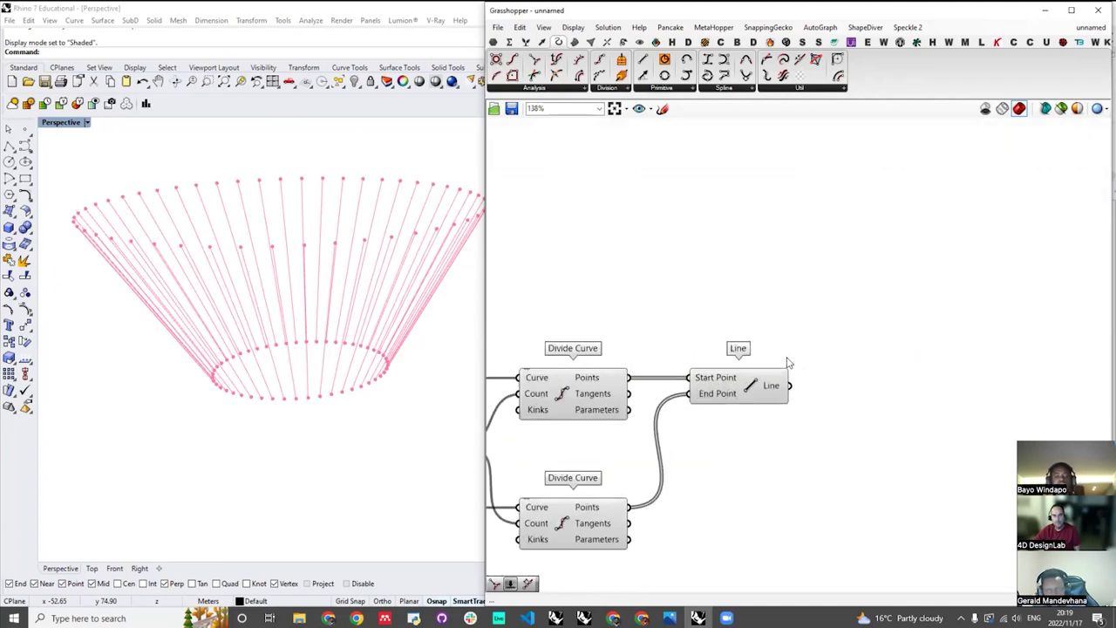
pyautogui.scroll(-5, 828, 364)
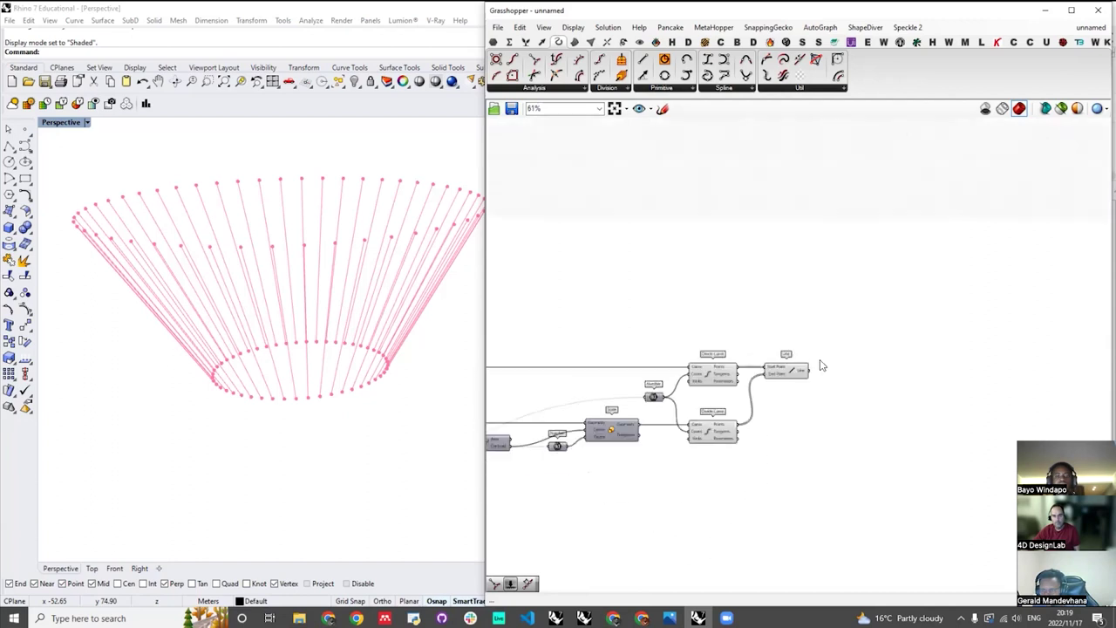
pyautogui.scroll(-3, 816, 379)
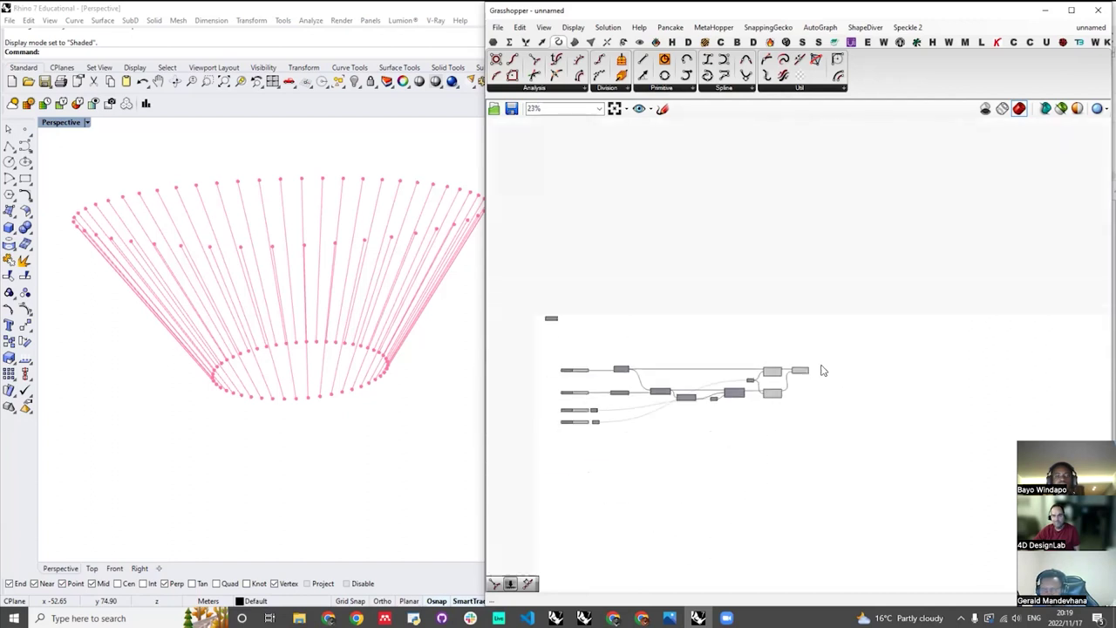
pyautogui.scroll(6, 781, 369)
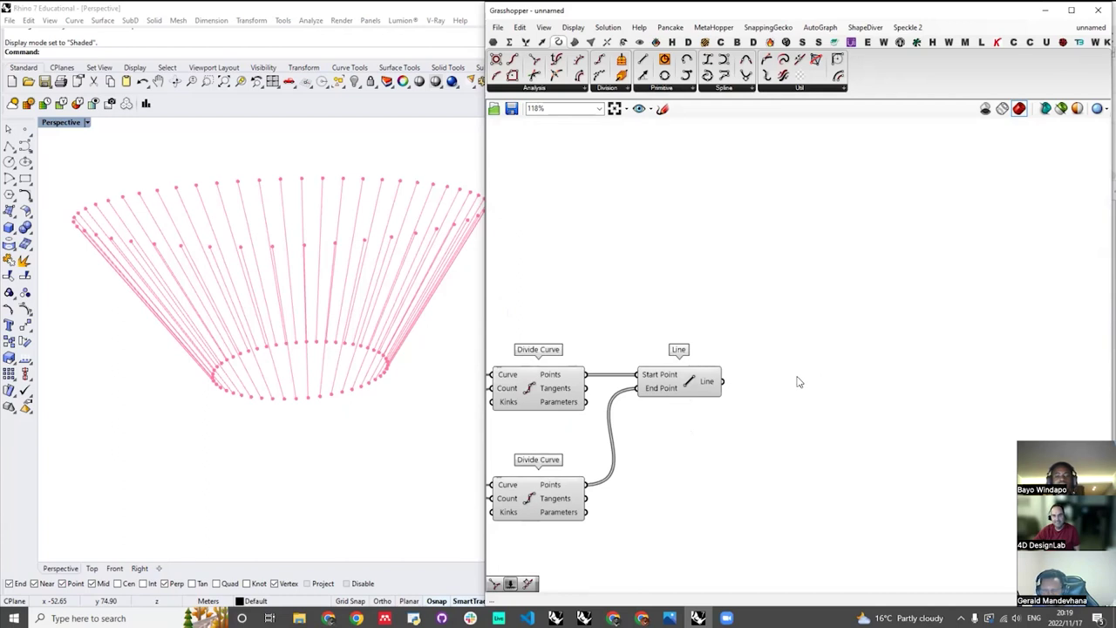
pyautogui.doubleClick(799, 381)
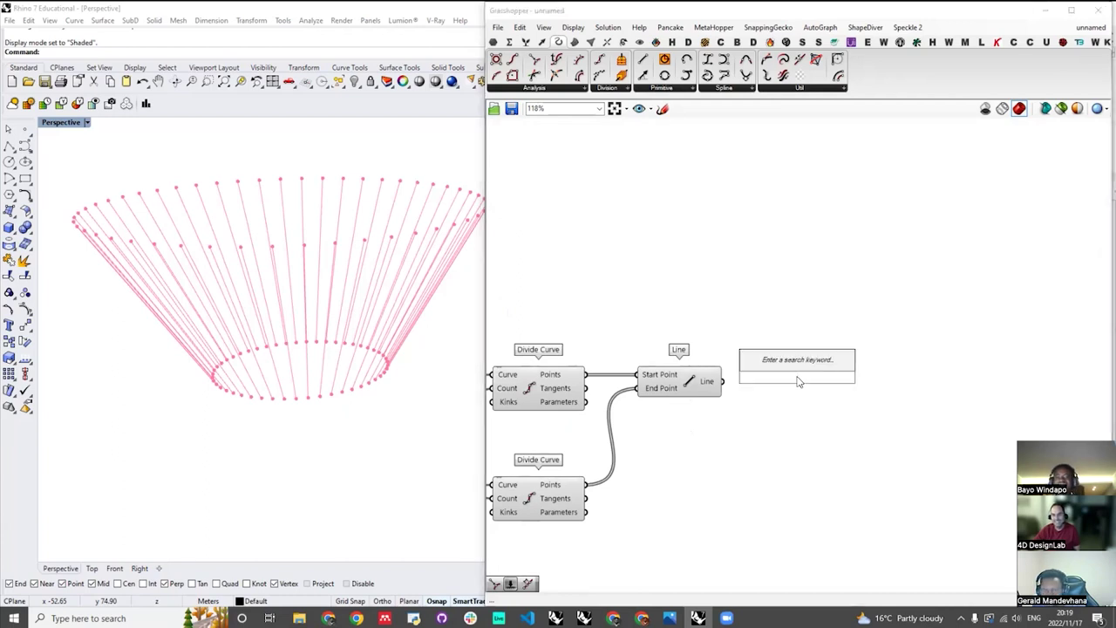
pyautogui.write('eva')
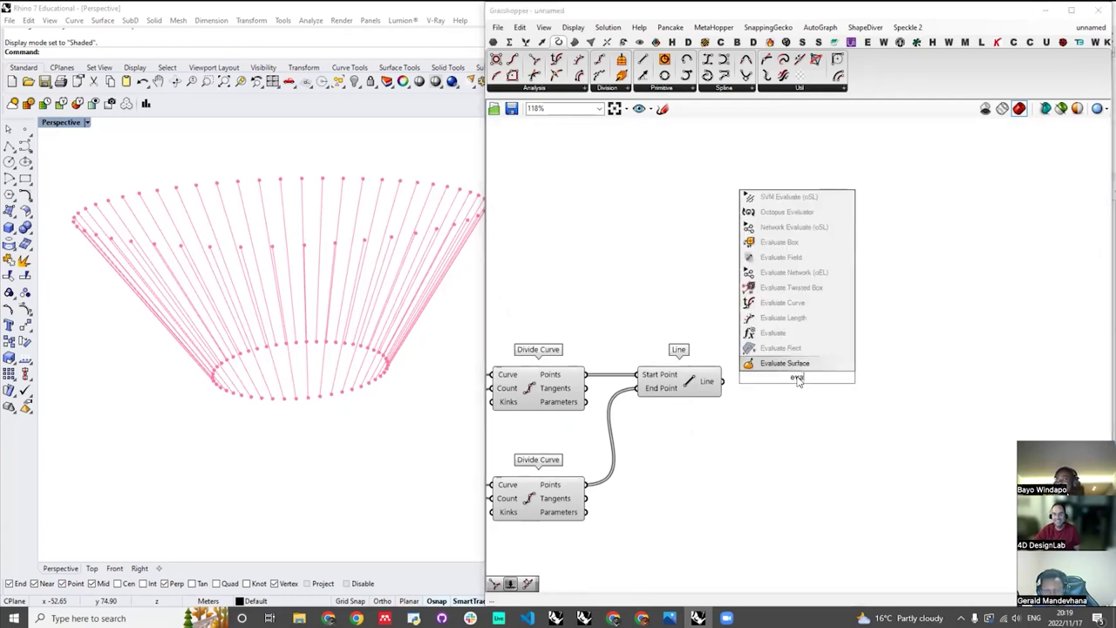
pyautogui.click(782, 303)
pyautogui.moveTo(780, 369); pyautogui.dragTo(893, 380)
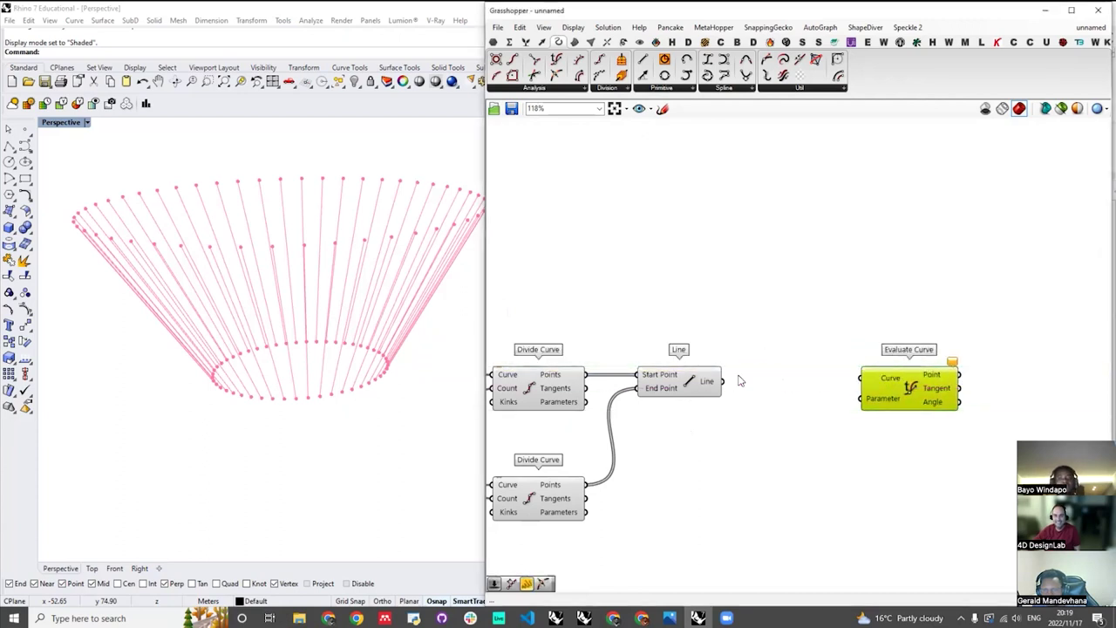
pyautogui.moveTo(721, 381); pyautogui.dragTo(916, 389)
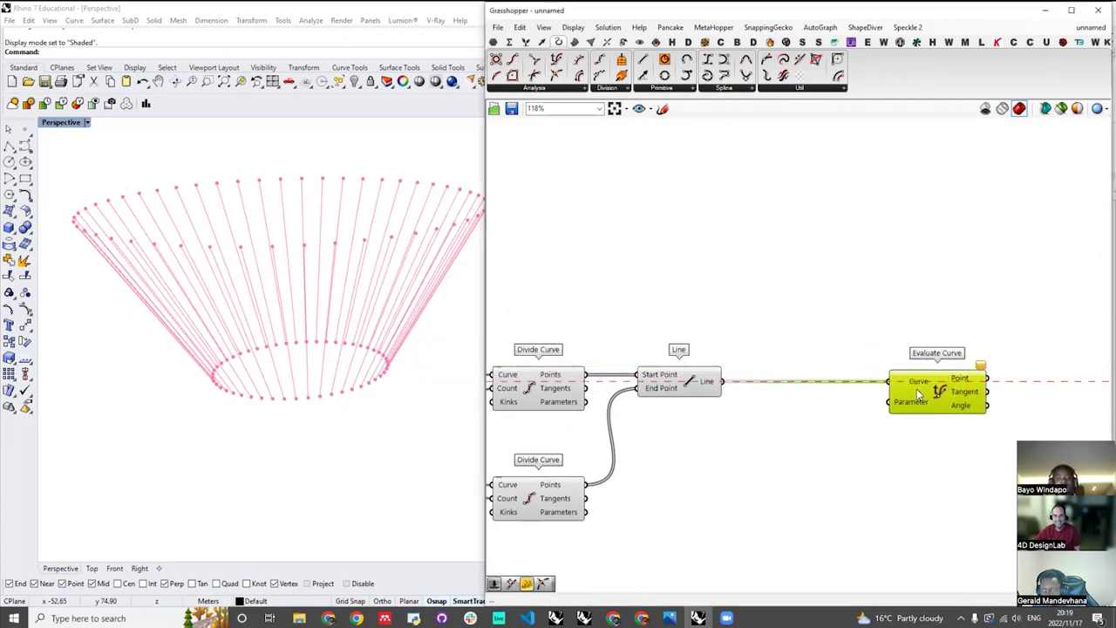
# - Reparameterize the Curve input of the Evaluate Curve component
pyautogui.scroll(3, 915, 373)
pyautogui.scroll(-3, 889, 384)
pyautogui.scroll(3, 886, 387)
pyautogui.rightClick(884, 385)
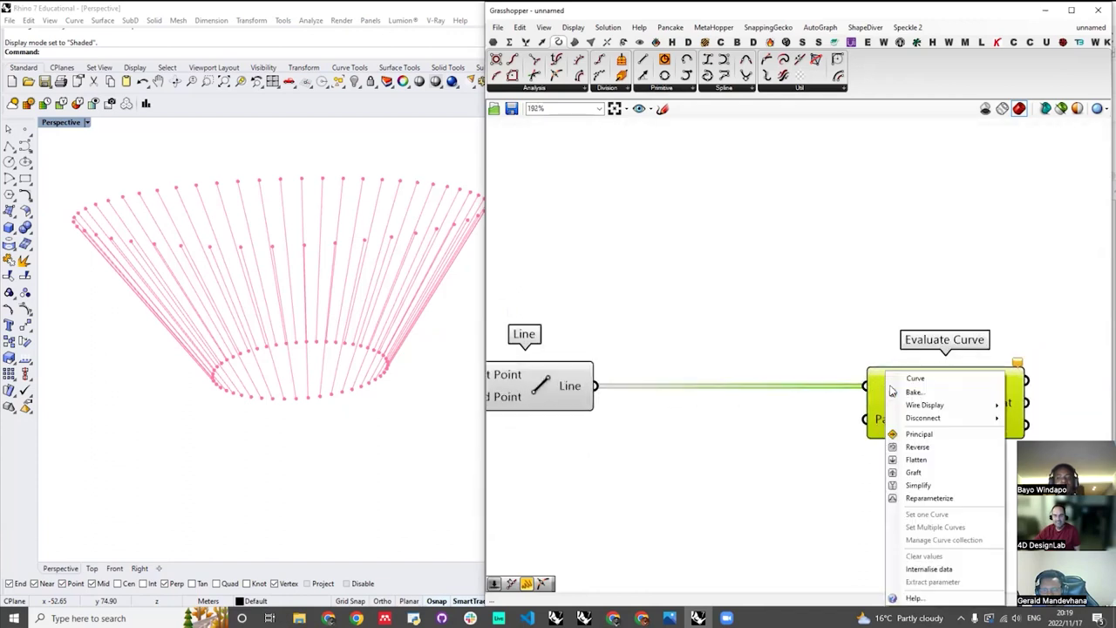
pyautogui.click(928, 497)
pyautogui.click(790, 336)
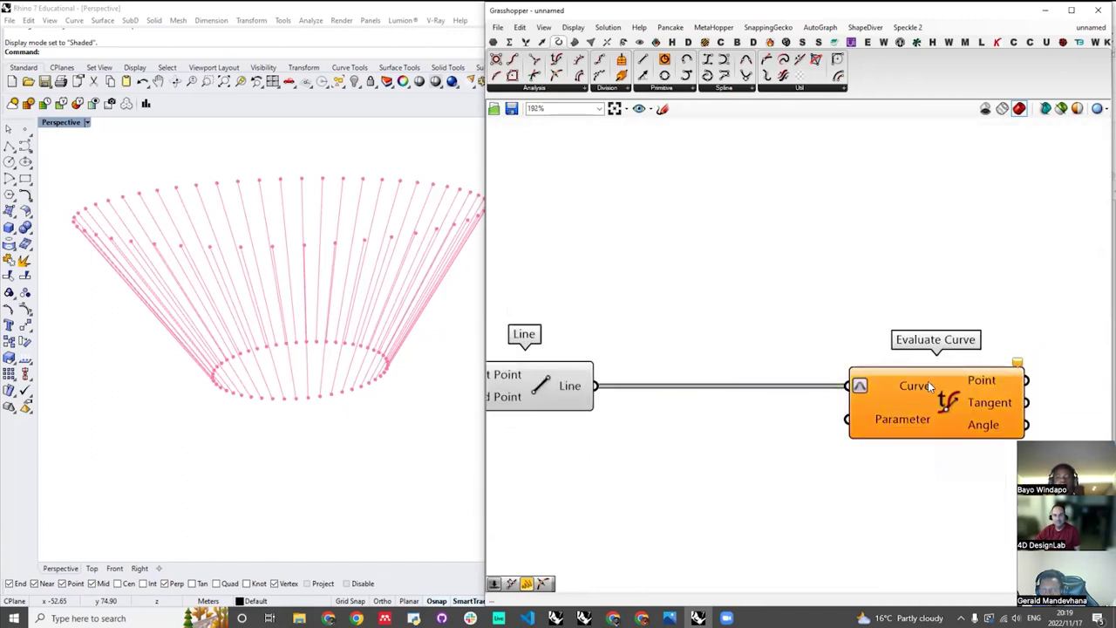
# - Move the Evaluate Curve component farther from the Line component, keeping their connecting wire straight
pyautogui.scroll(-4, 927, 381)
pyautogui.scroll(3, 927, 381)
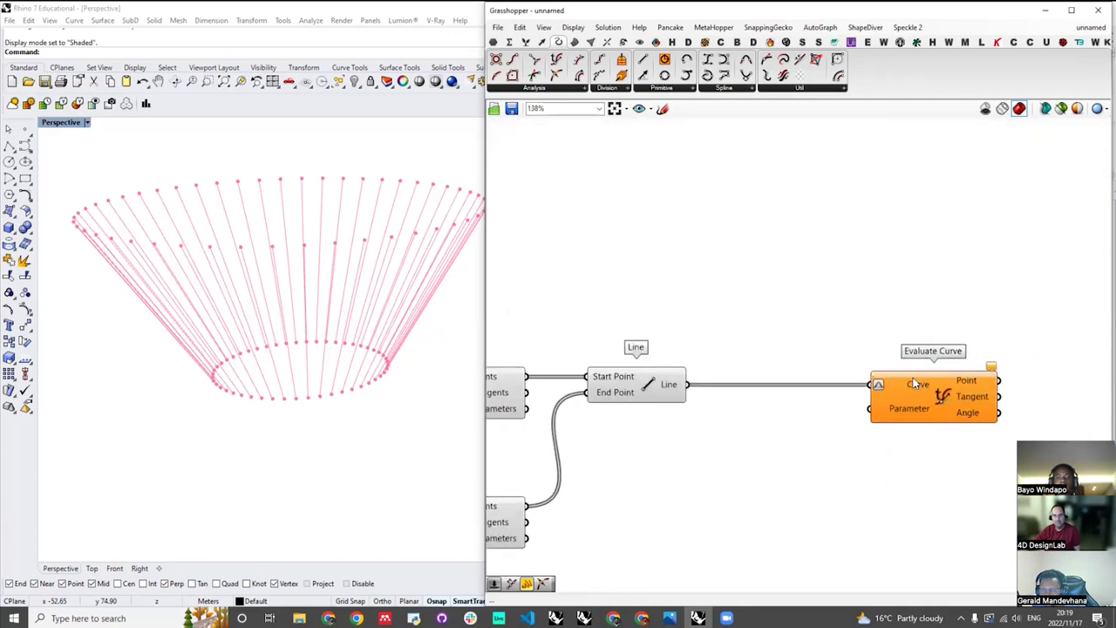
pyautogui.scroll(-4, 877, 390)
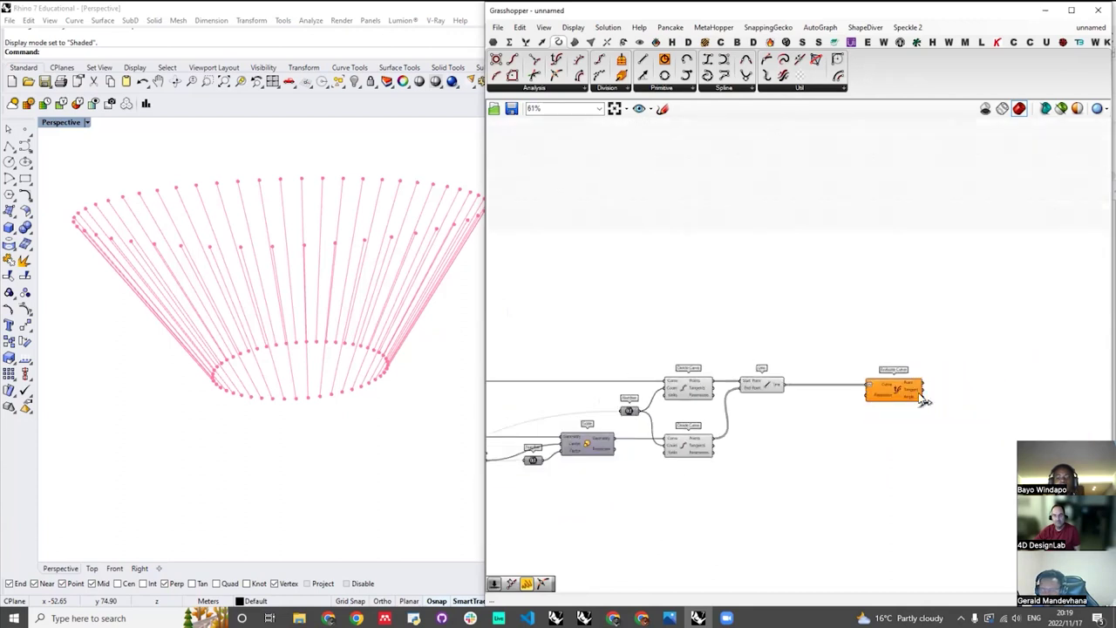
pyautogui.scroll(3, 915, 387)
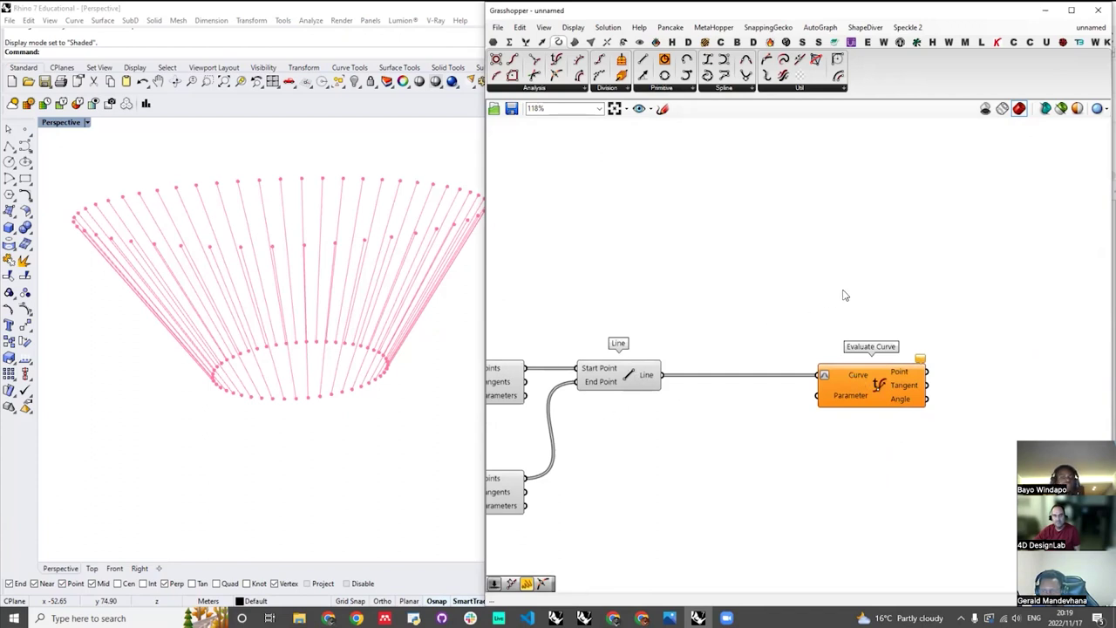
pyautogui.scroll(-5, 850, 298)
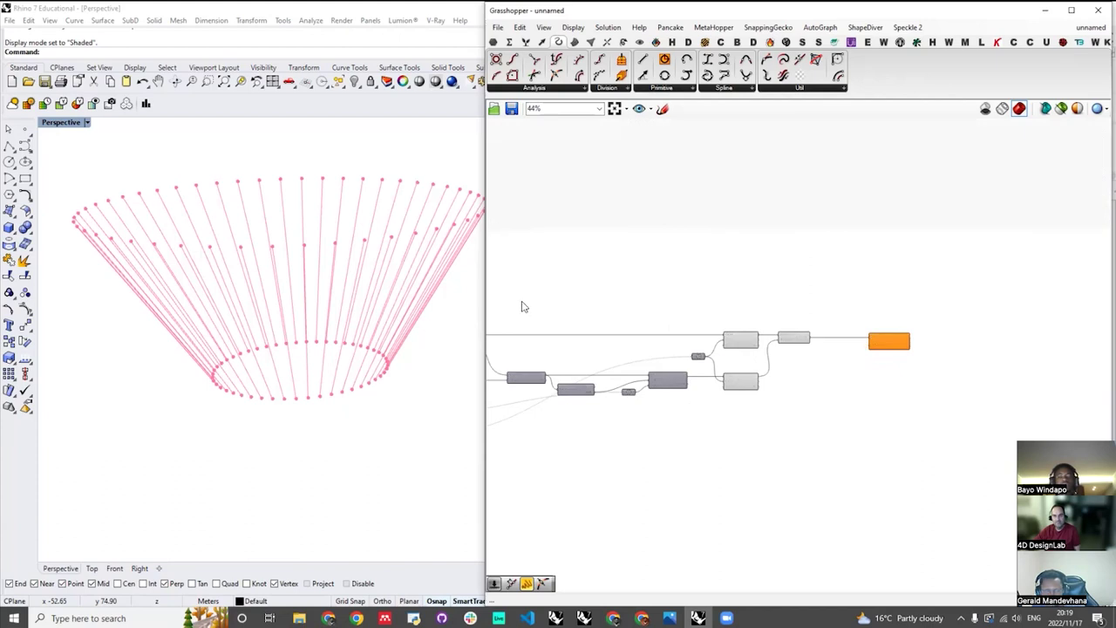
pyautogui.scroll(3, 924, 332)
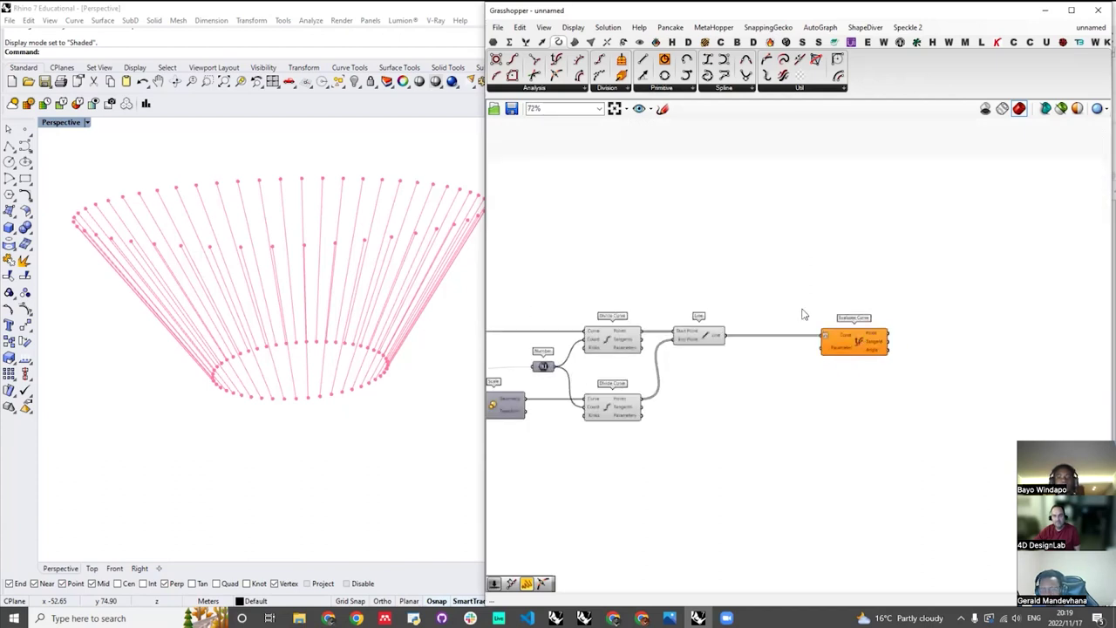
pyautogui.scroll(2, 904, 318)
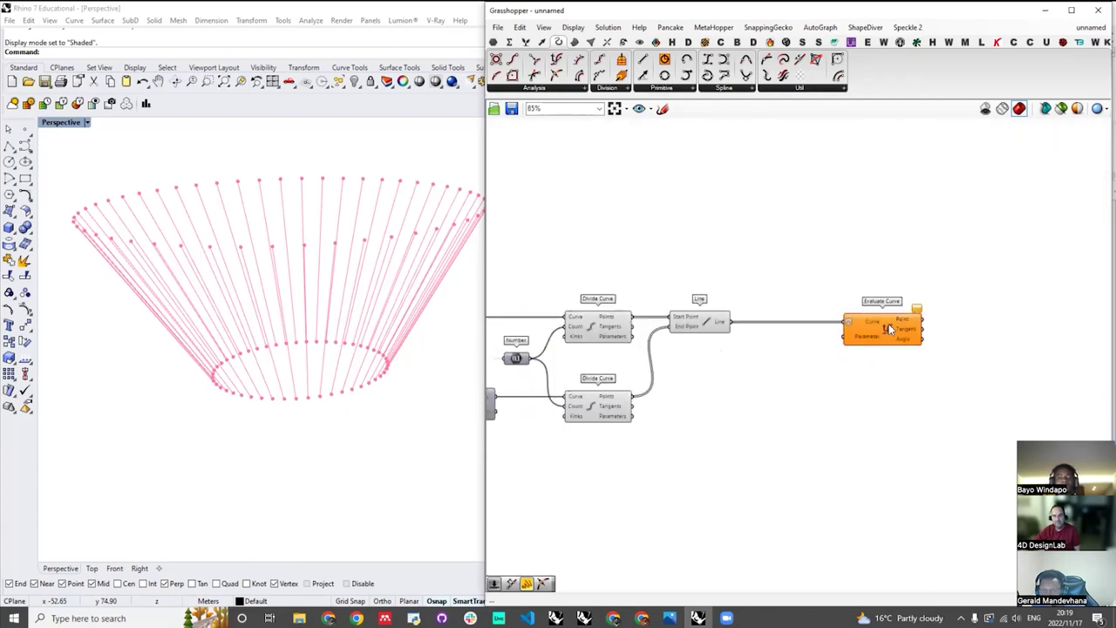
pyautogui.scroll(-2, 902, 339)
pyautogui.scroll(4, 909, 326)
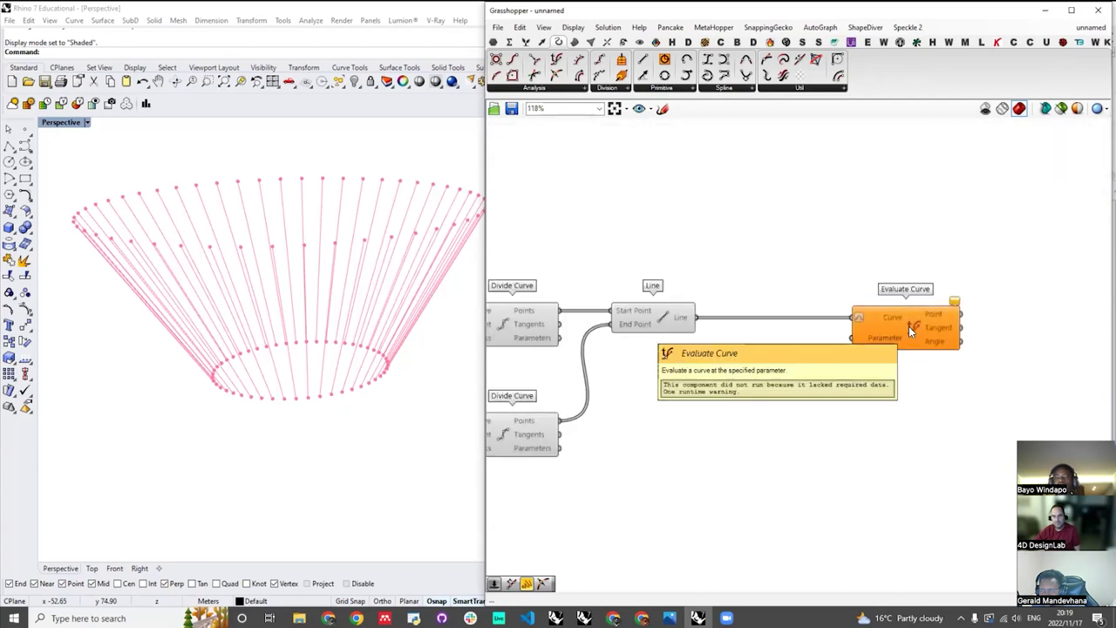
pyautogui.moveTo(908, 326); pyautogui.dragTo(976, 327)
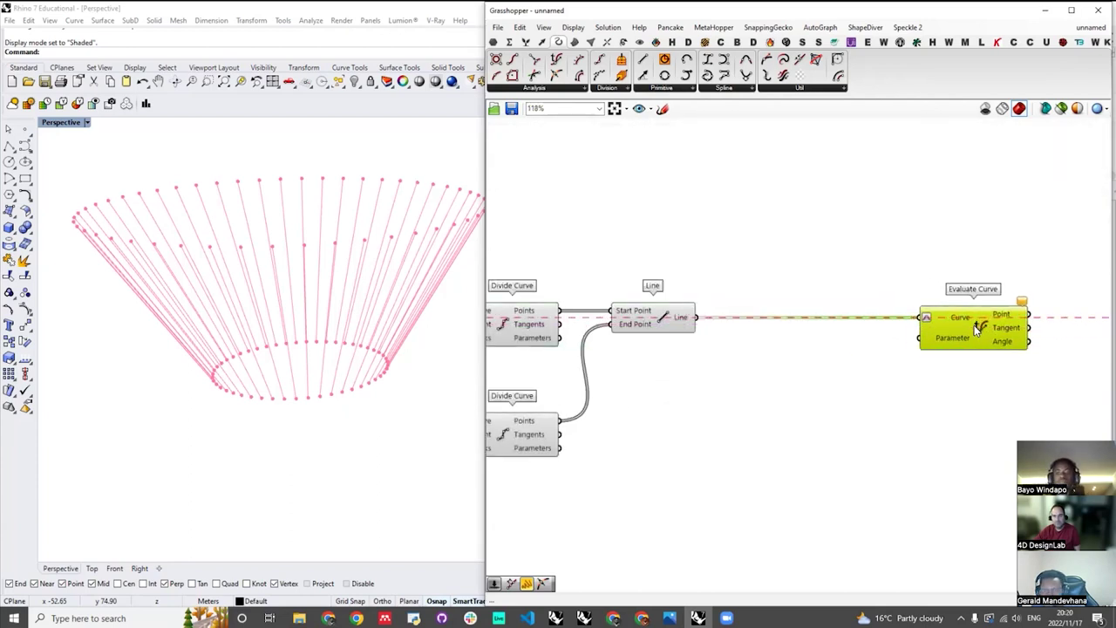
pyautogui.click(854, 277)
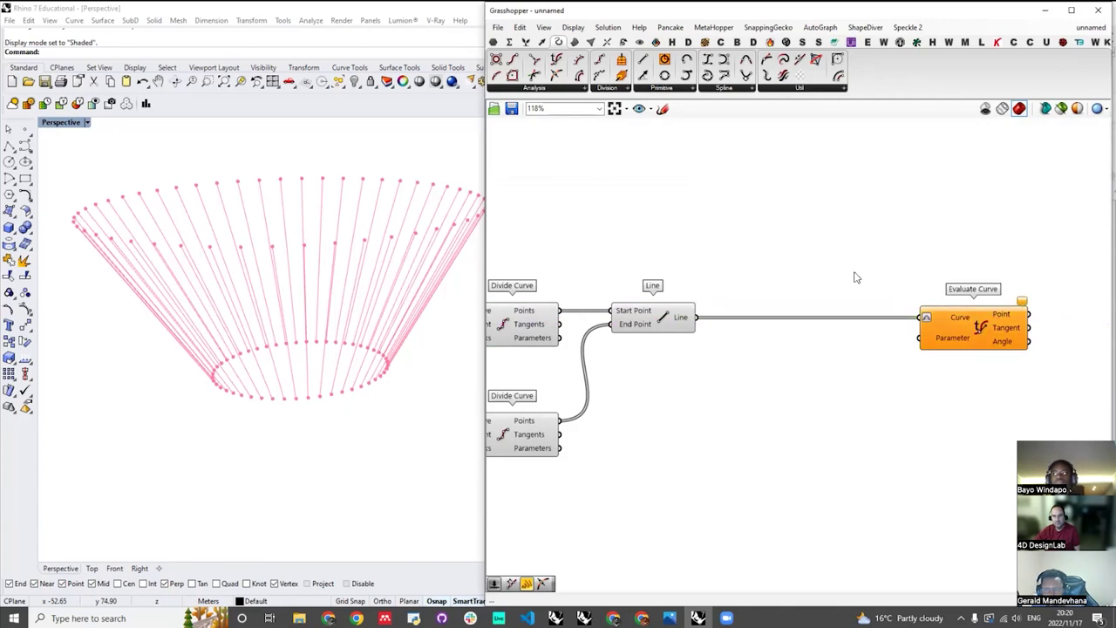
# - Add a Graph Mapper component below the wire that runs between the Line and Evaluate Curve components
pyautogui.scroll(-2, 854, 277)
pyautogui.scroll(2, 767, 335)
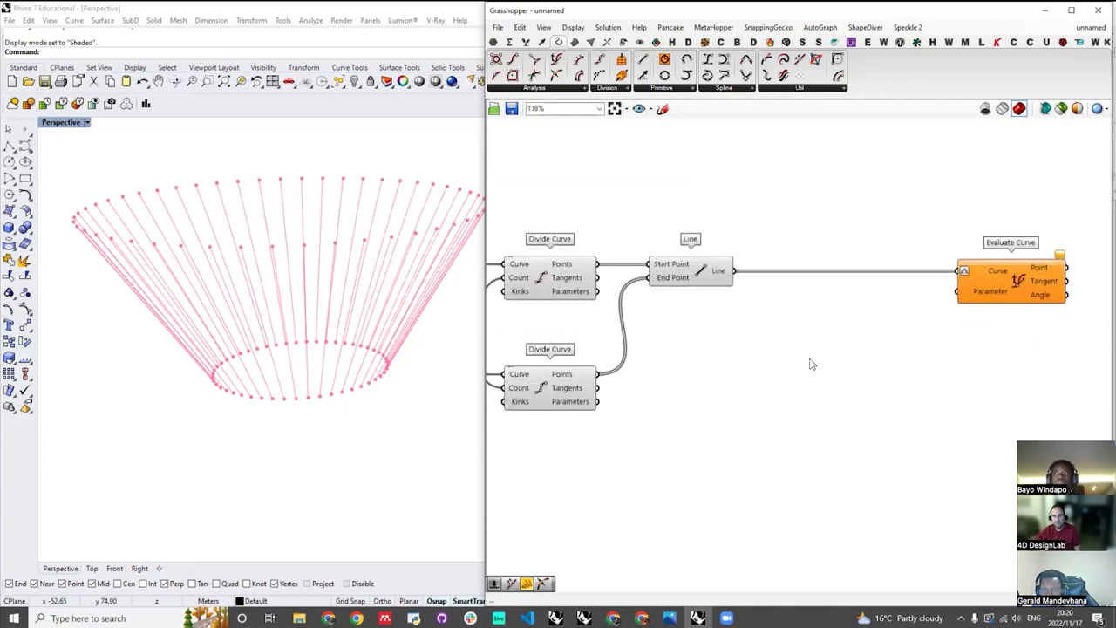
pyautogui.doubleClick(809, 364)
pyautogui.write('gra')
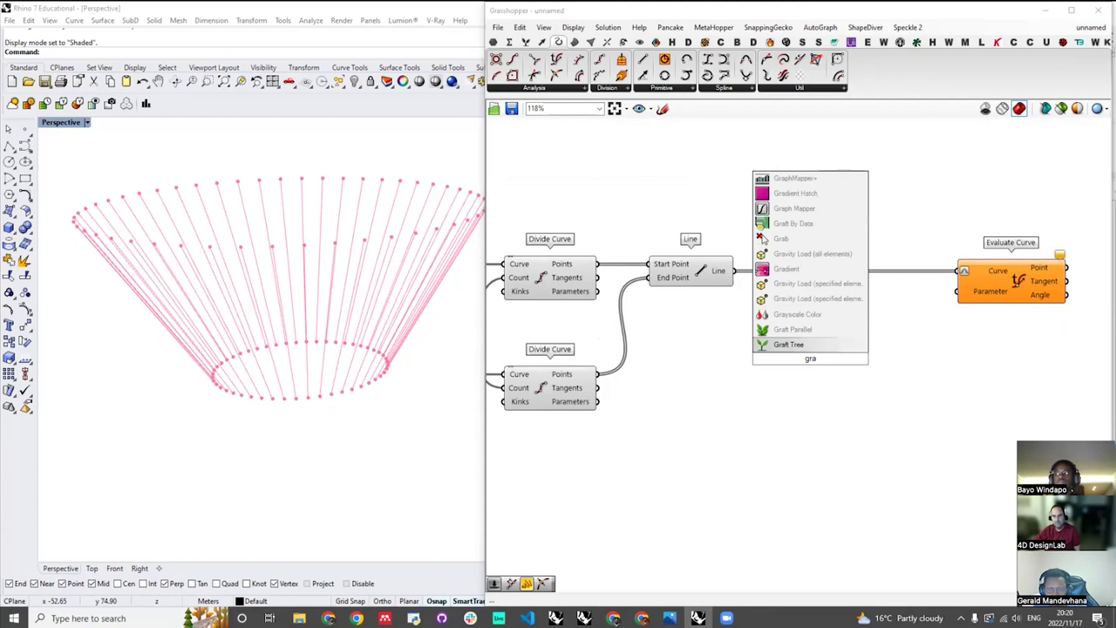
pyautogui.write('ph')
pyautogui.click(808, 329)
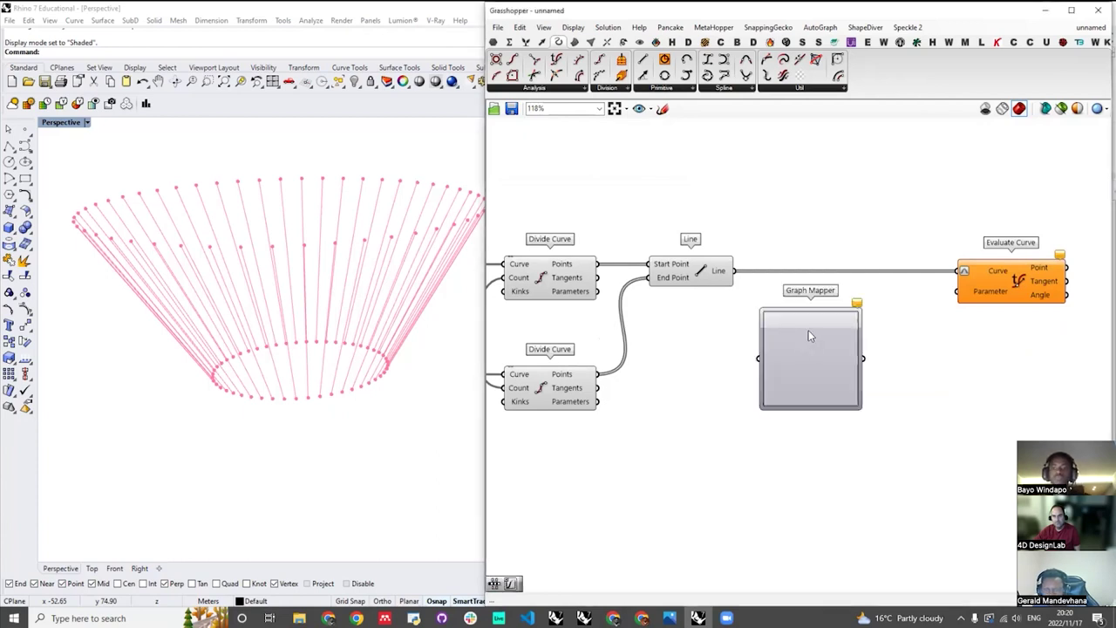
pyautogui.moveTo(830, 373); pyautogui.dragTo(879, 415)
pyautogui.click(776, 393)
pyautogui.scroll(-2, 860, 341)
pyautogui.scroll(3, 860, 343)
# - Add a Remap Numbers component with the Graph Mapper output wired into its Value input, and shift Evaluate Curve farther along
pyautogui.doubleClick(968, 407)
pyautogui.write('remap')
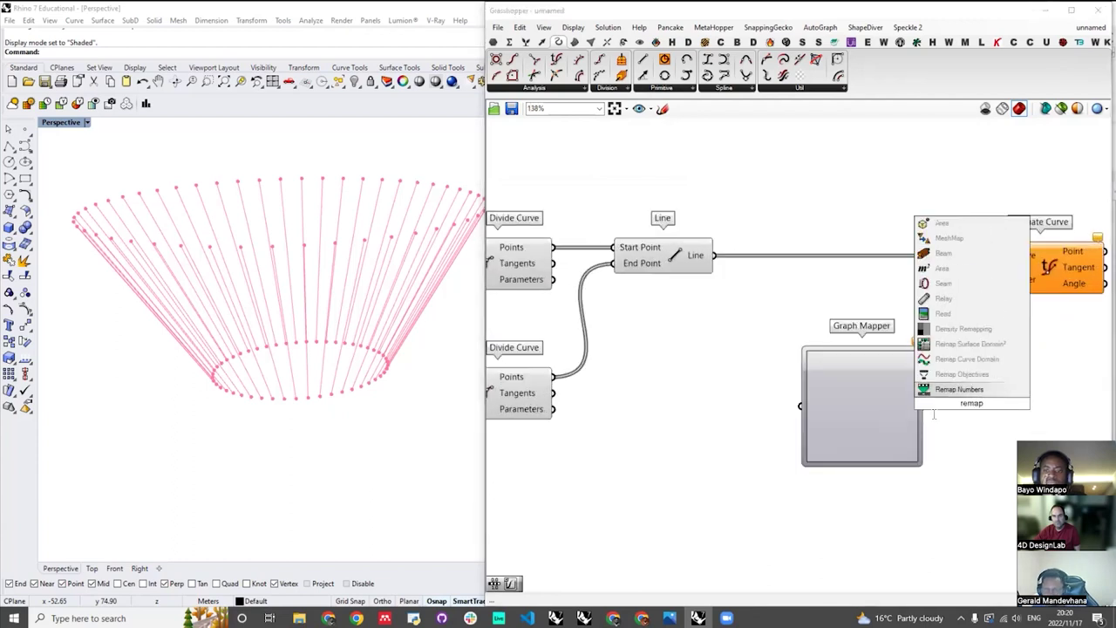
pyautogui.press('Return')
pyautogui.moveTo(920, 407); pyautogui.dragTo(978, 413)
pyautogui.moveTo(1029, 417); pyautogui.dragTo(1019, 413)
pyautogui.scroll(-5, 809, 396)
pyautogui.scroll(4, 878, 379)
pyautogui.moveTo(894, 321); pyautogui.dragTo(994, 309)
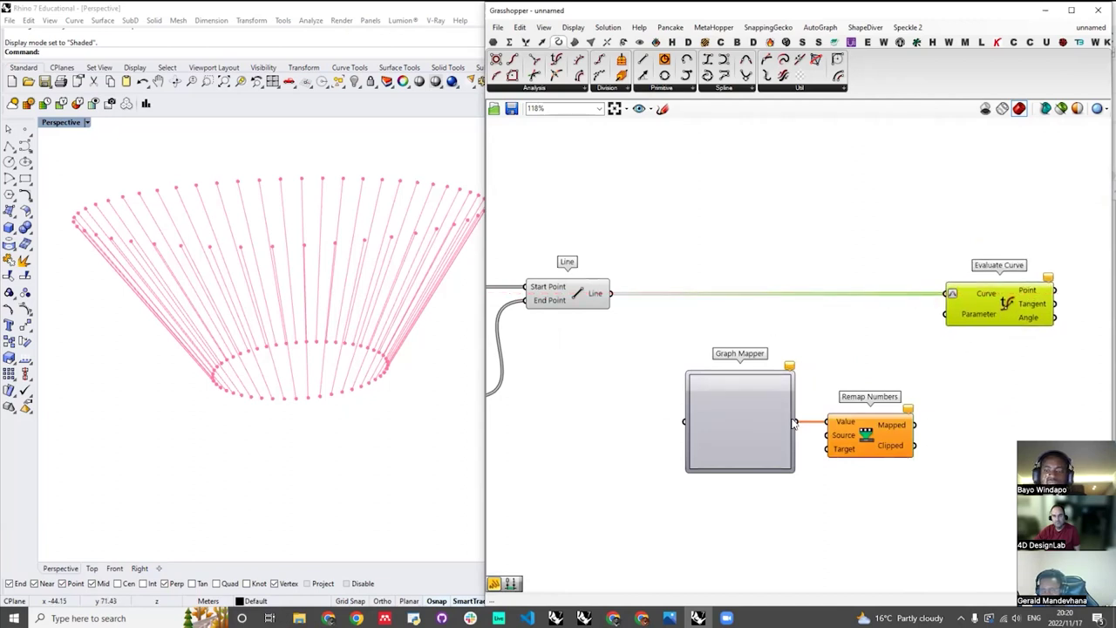
# - Add a Range component before the Graph Mapper and wire the Number parameter feeding the Divide Curve counts into its Steps input
pyautogui.scroll(-3, 827, 374)
pyautogui.scroll(2, 725, 398)
pyautogui.doubleClick(726, 398)
pyautogui.write('range')
pyautogui.press('Return')
pyautogui.scroll(-1, 767, 386)
pyautogui.scroll(1, 767, 387)
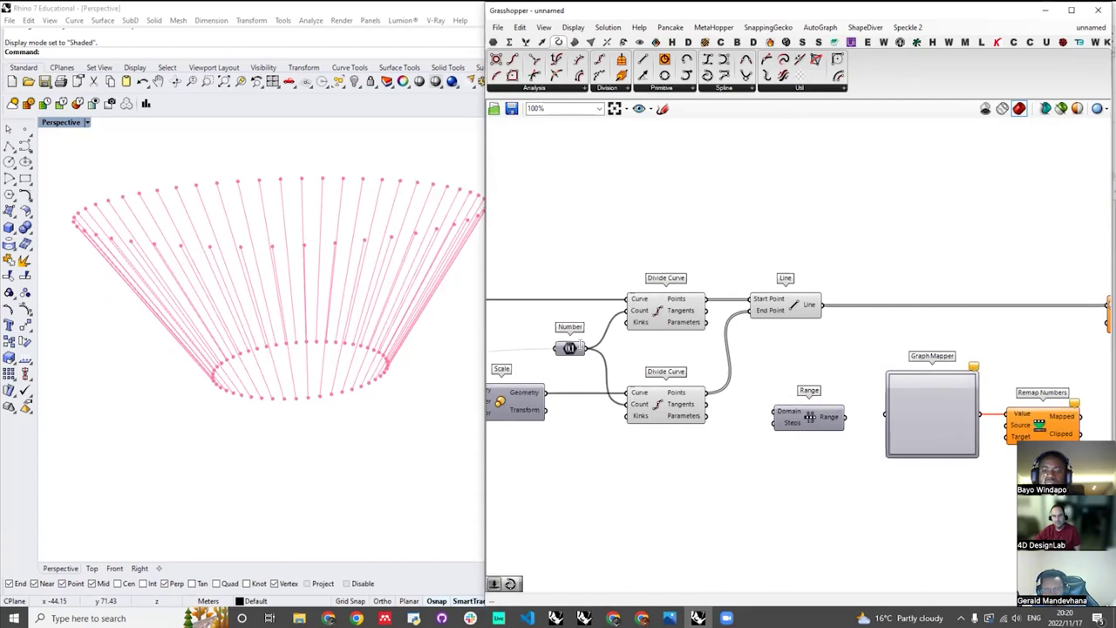
pyautogui.moveTo(590, 349); pyautogui.dragTo(778, 424)
pyautogui.scroll(2, 578, 348)
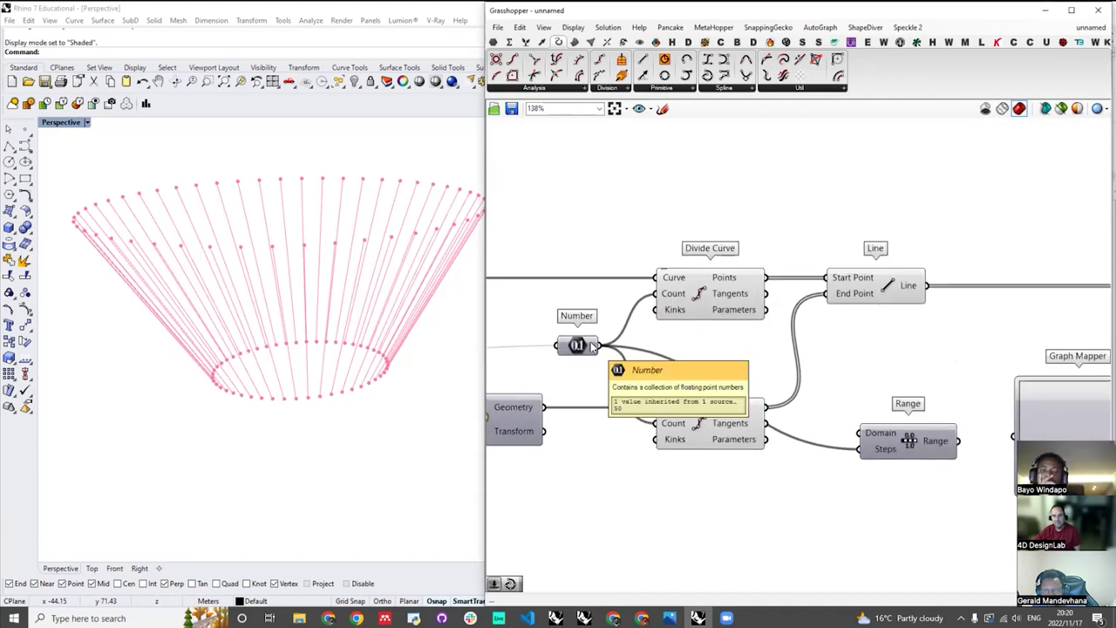
# - Set the expression x-1 on the Steps input of the Range component
pyautogui.scroll(-3, 593, 347)
pyautogui.scroll(3, 762, 398)
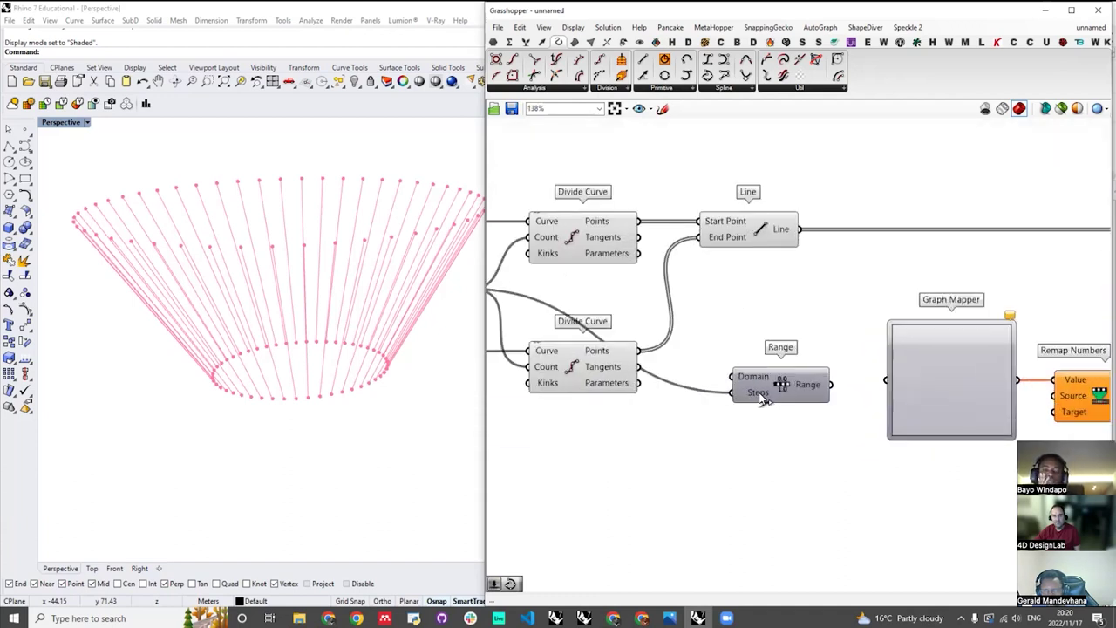
pyautogui.moveTo(818, 390)
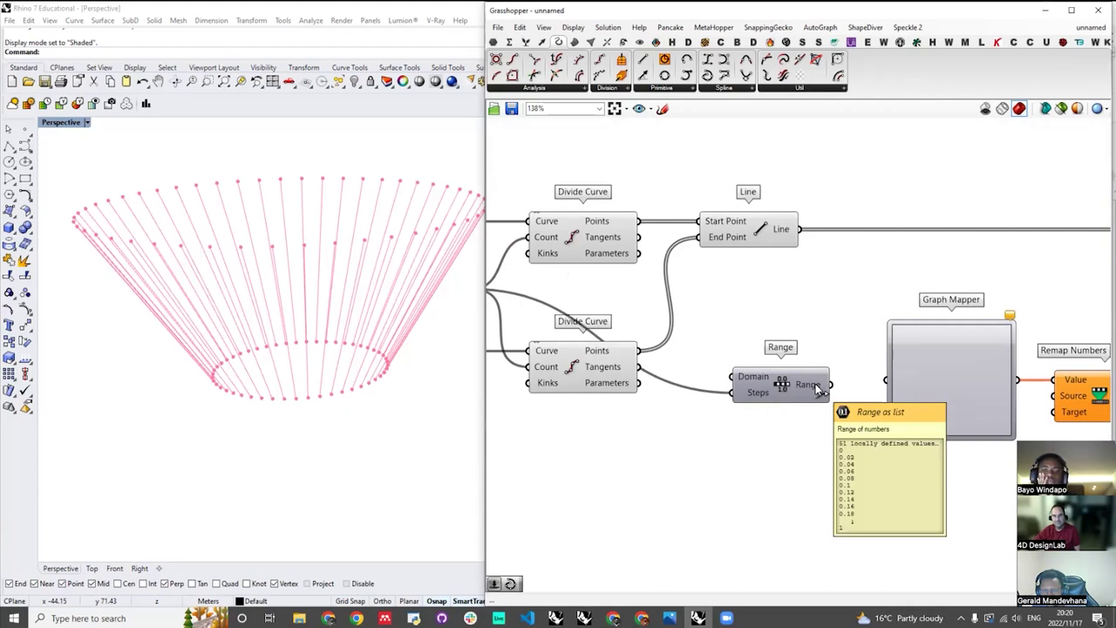
pyautogui.rightClick(756, 390)
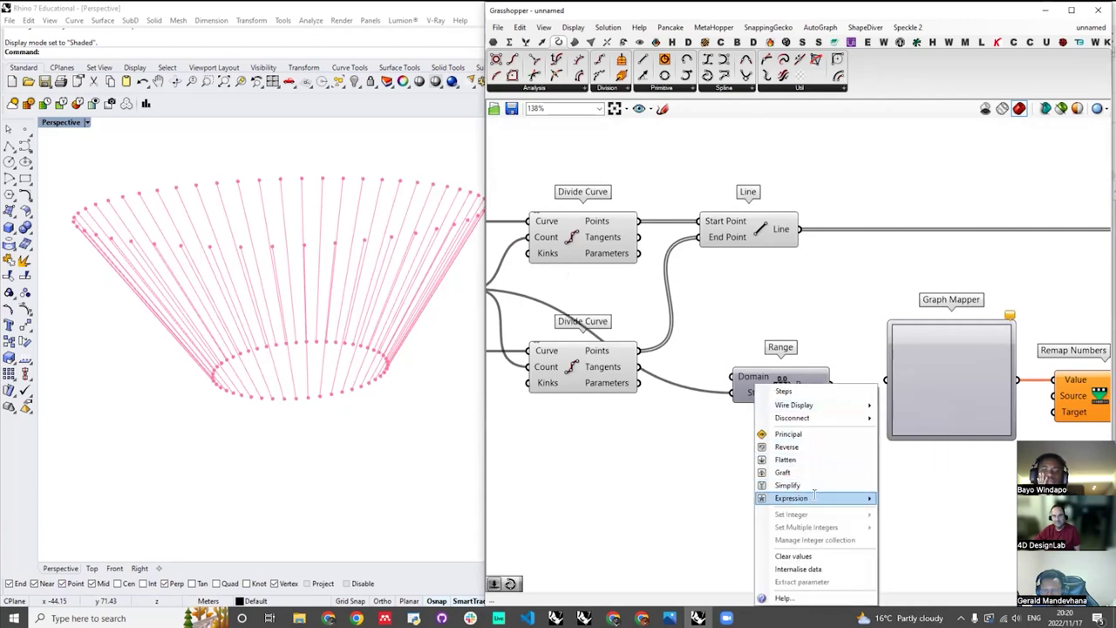
pyautogui.moveTo(843, 496)
pyautogui.click(905, 512)
pyautogui.write('x^2')
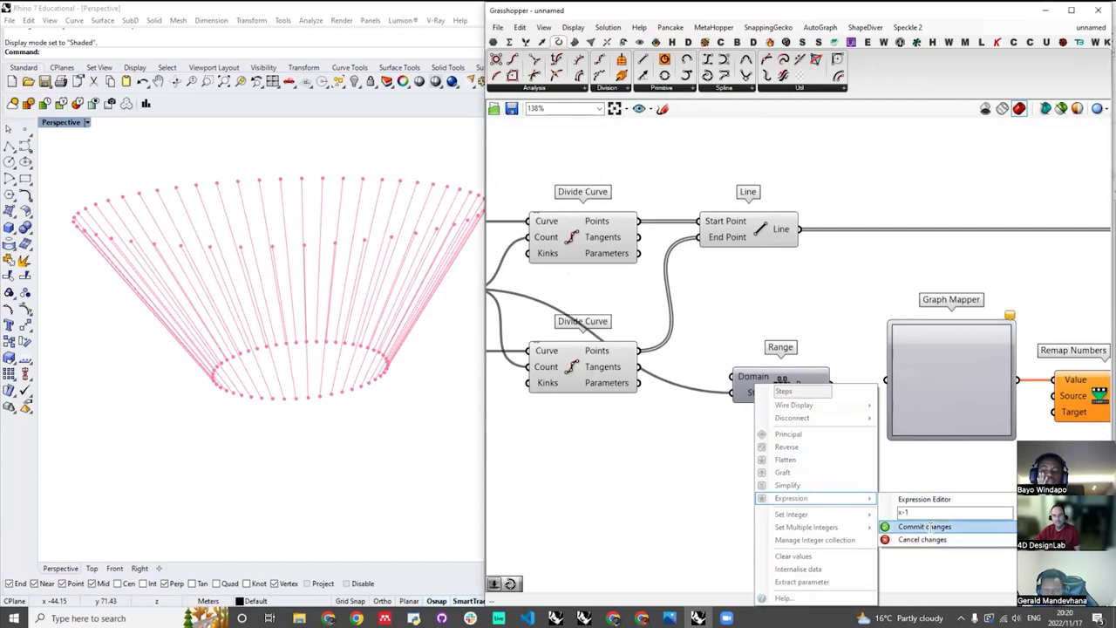
pyautogui.click(920, 525)
# - Check the Range output down to its last value in a temporary panel, and delete the panel
pyautogui.moveTo(816, 389)
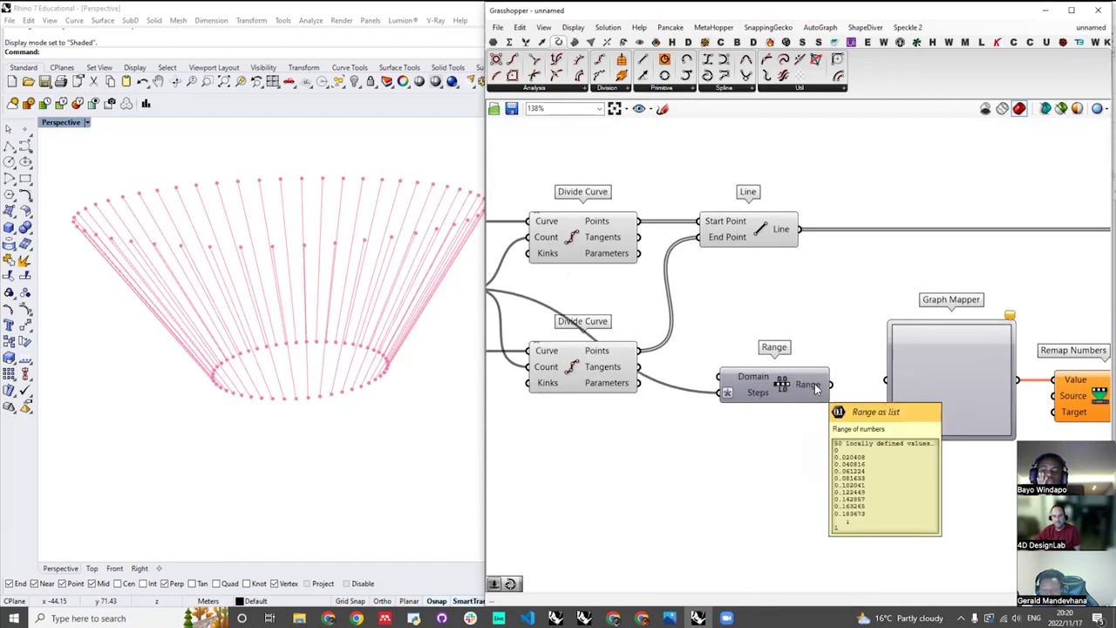
pyautogui.doubleClick(810, 436)
pyautogui.write('panel')
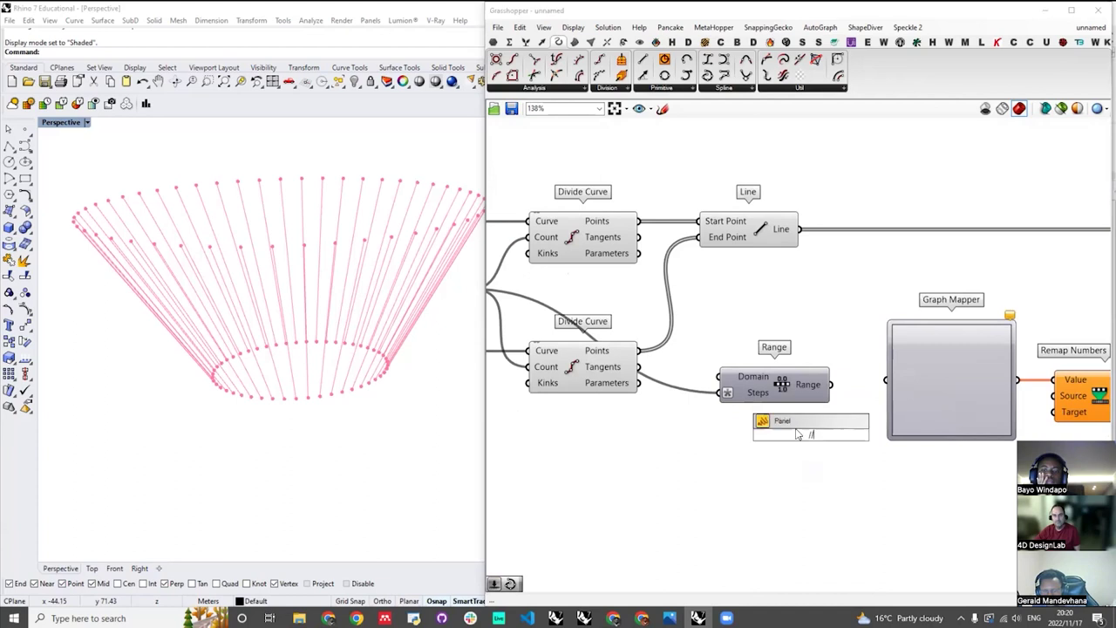
pyautogui.click(767, 427)
pyautogui.moveTo(844, 467); pyautogui.dragTo(957, 513)
pyautogui.moveTo(833, 386); pyautogui.dragTo(888, 485)
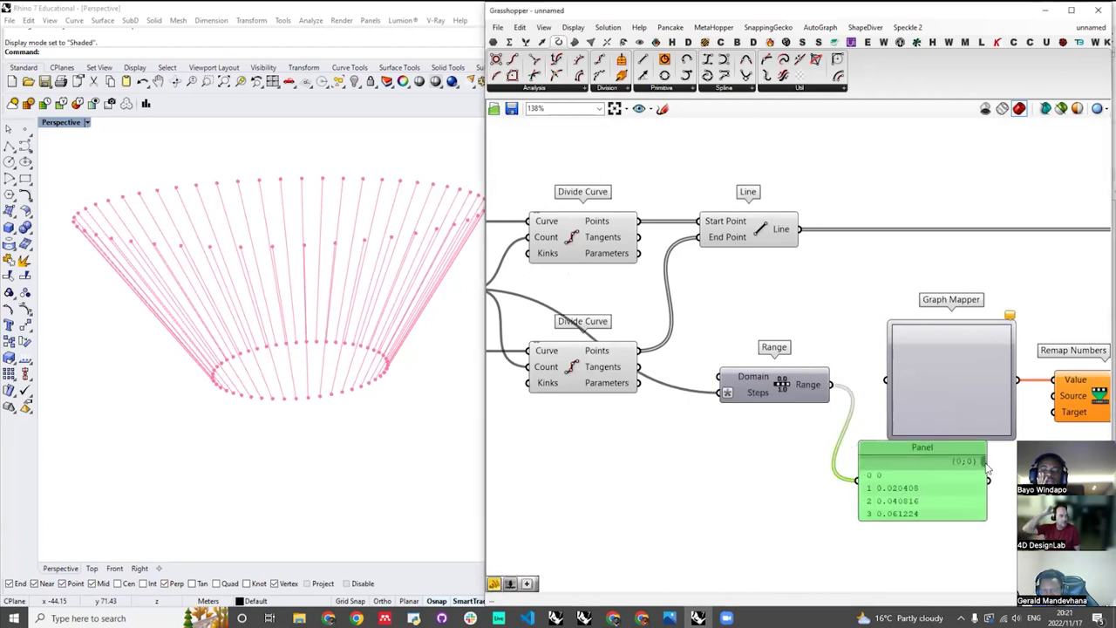
pyautogui.moveTo(983, 484); pyautogui.dragTo(977, 548)
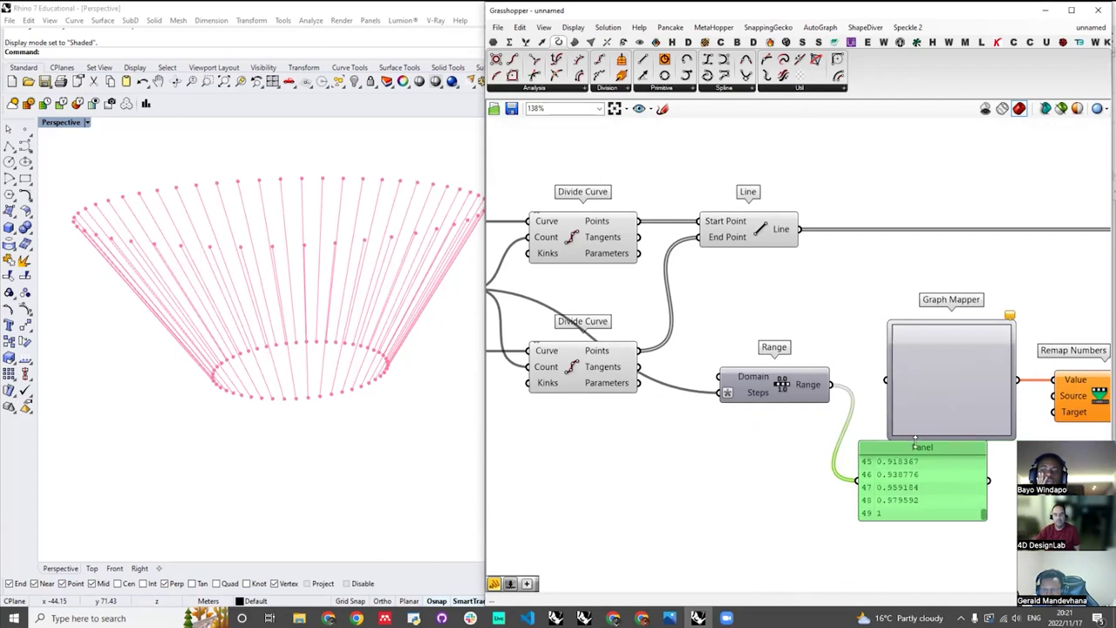
pyautogui.press('Delete')
pyautogui.scroll(-5, 824, 454)
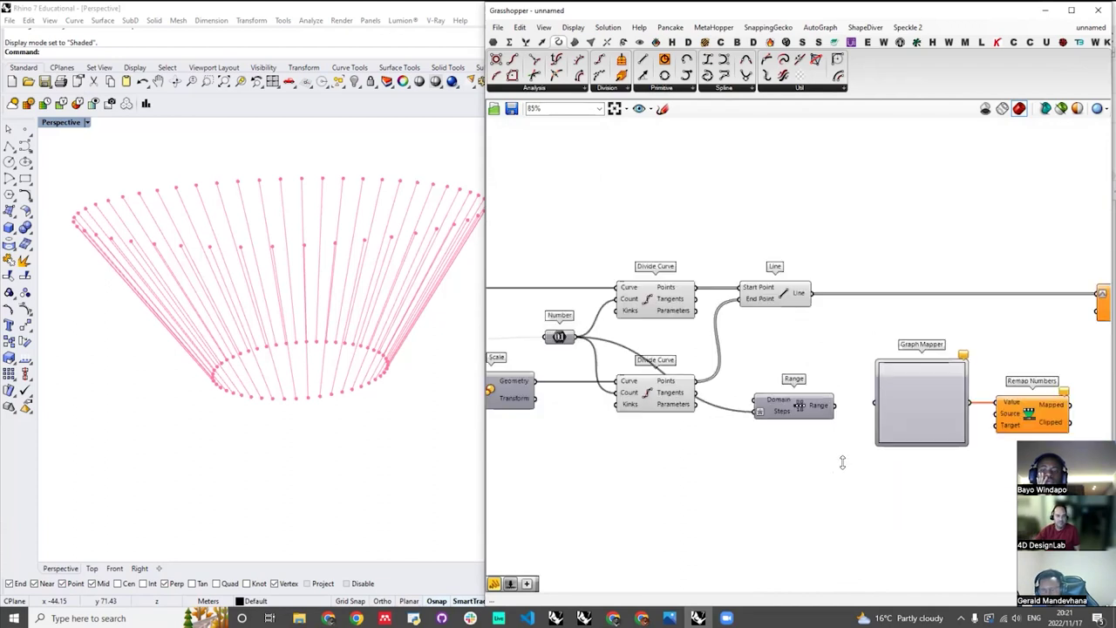
# - Examine the Steps input of the Range component and its connection to the Number parameter
pyautogui.scroll(5, 807, 433)
pyautogui.scroll(-5, 755, 446)
pyautogui.scroll(3, 867, 423)
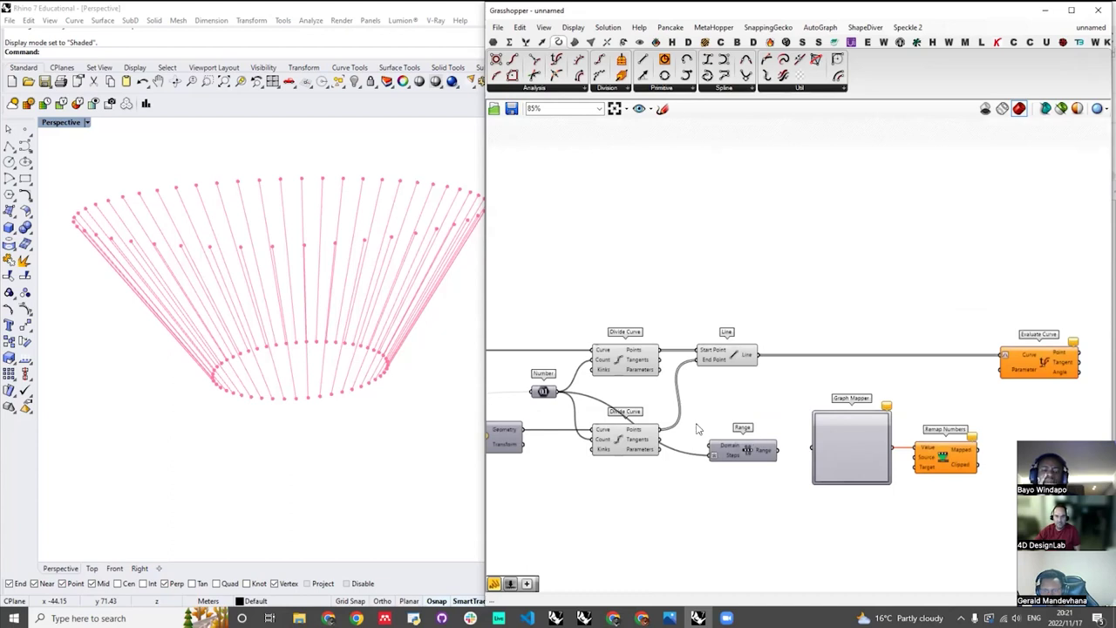
pyautogui.scroll(2, 695, 426)
pyautogui.scroll(-2, 786, 420)
pyautogui.scroll(2, 793, 418)
pyautogui.scroll(-2, 802, 418)
pyautogui.scroll(1, 810, 417)
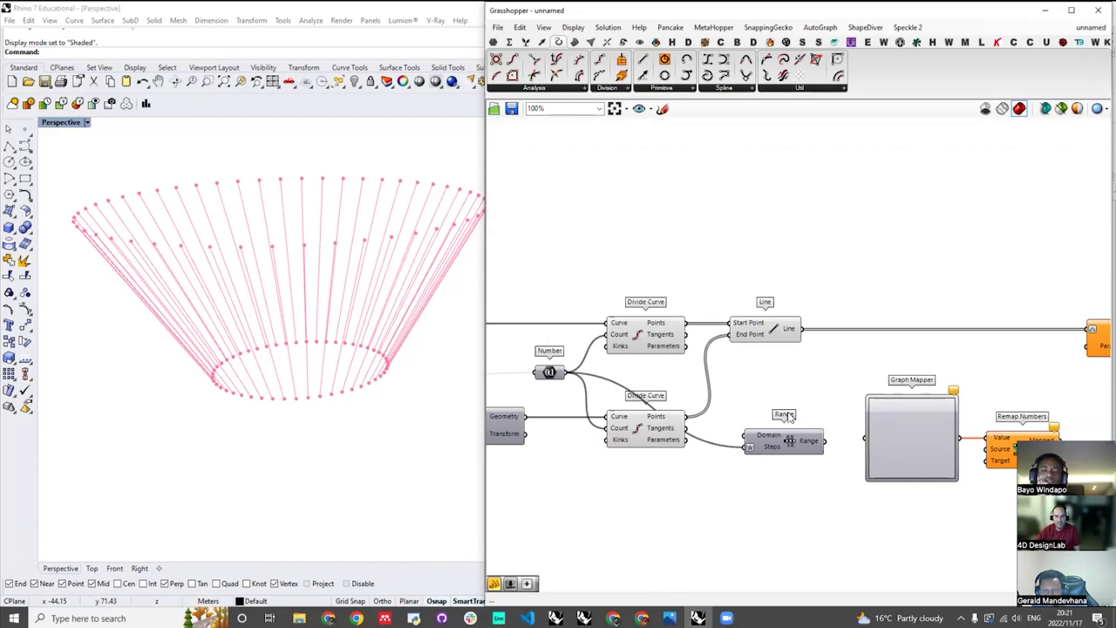
pyautogui.scroll(3, 828, 438)
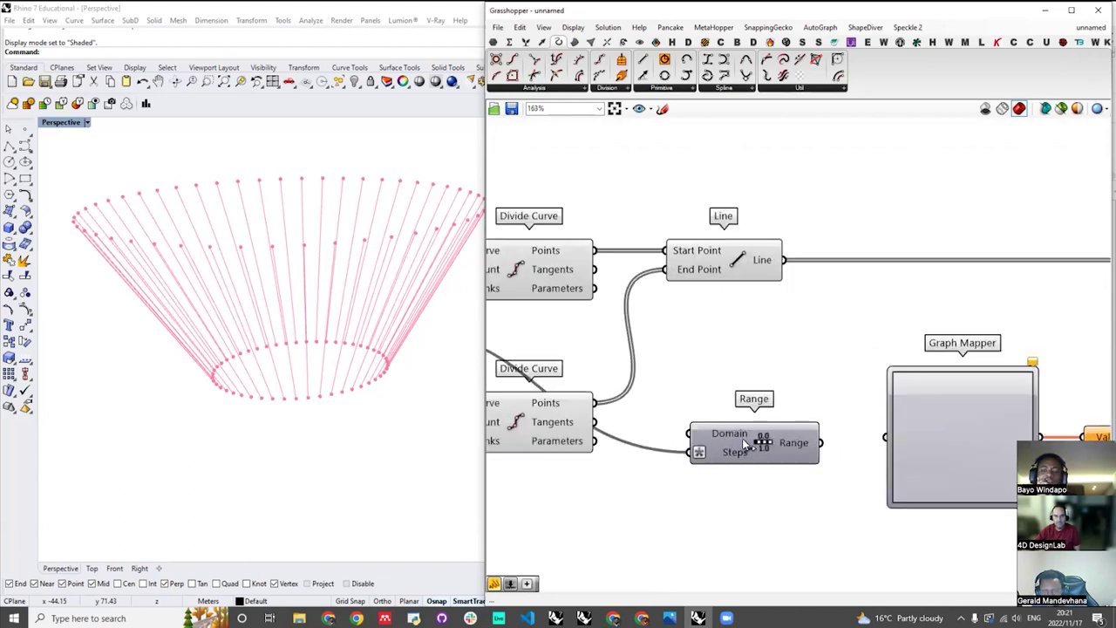
pyautogui.moveTo(737, 455)
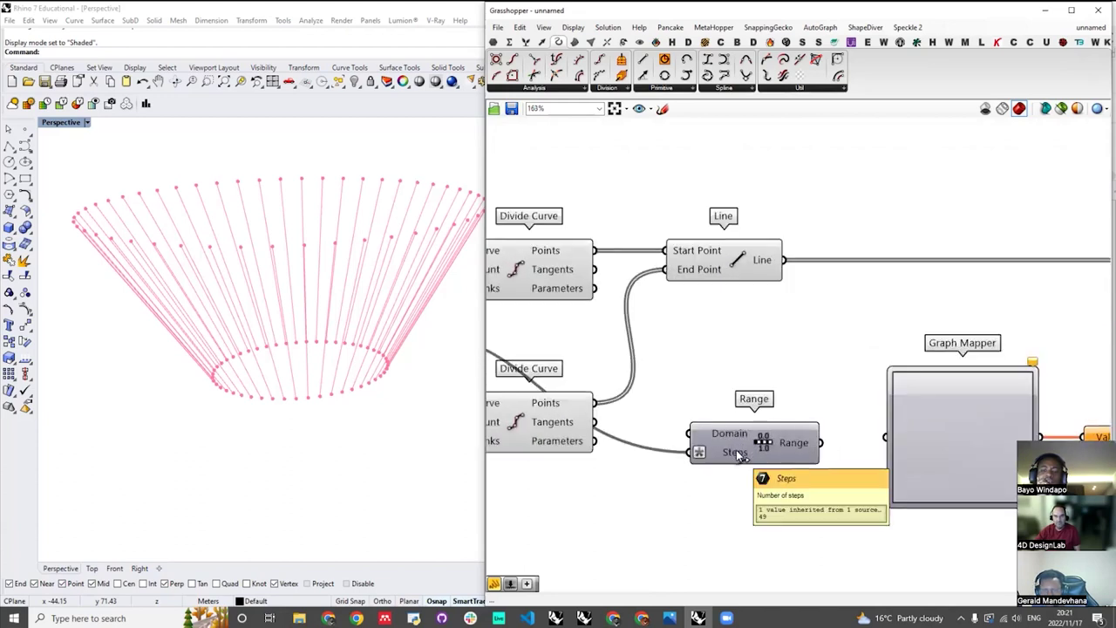
pyautogui.scroll(-4, 786, 436)
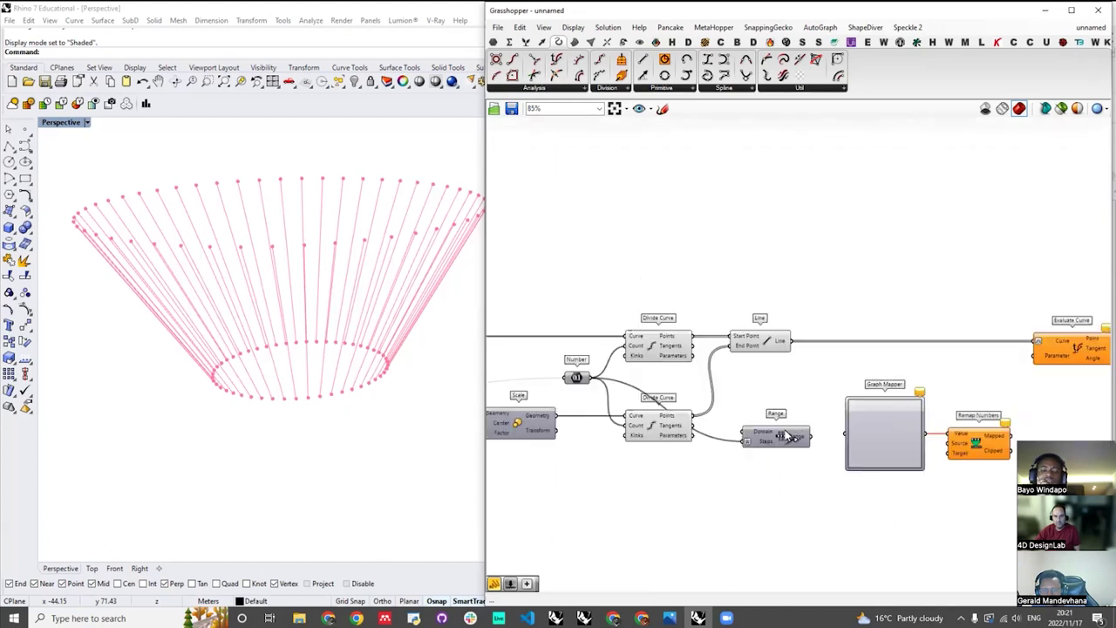
# - Add a second Range component below the first and wire the Number parameter into its Steps input without an expression
pyautogui.scroll(1, 782, 436)
pyautogui.doubleClick(779, 470)
pyautogui.write('range')
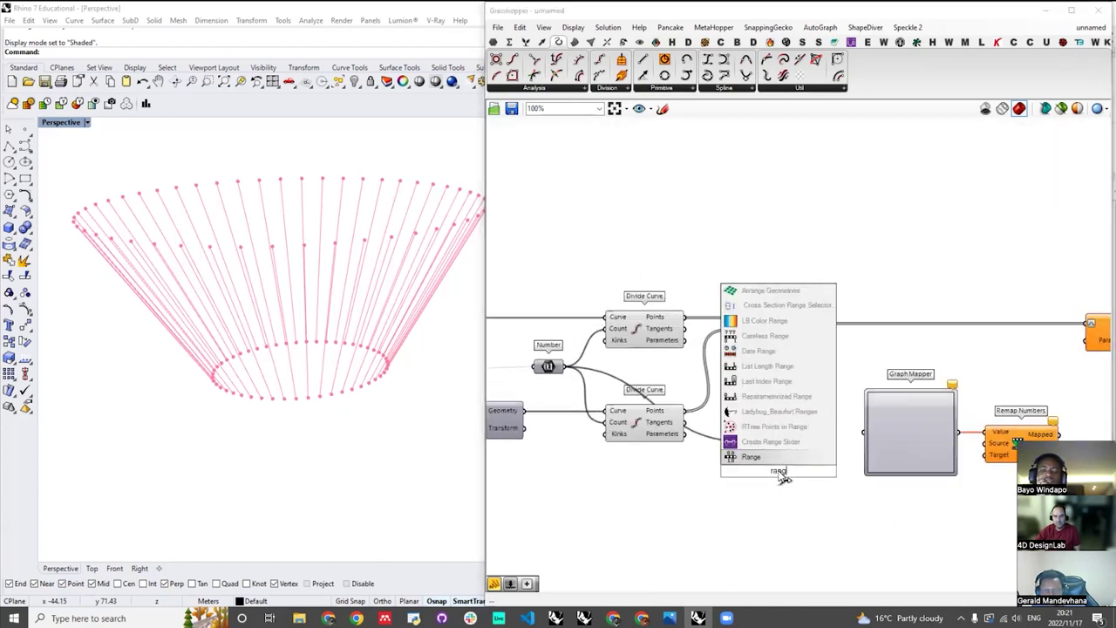
pyautogui.press('Return')
pyautogui.moveTo(774, 473); pyautogui.dragTo(772, 515)
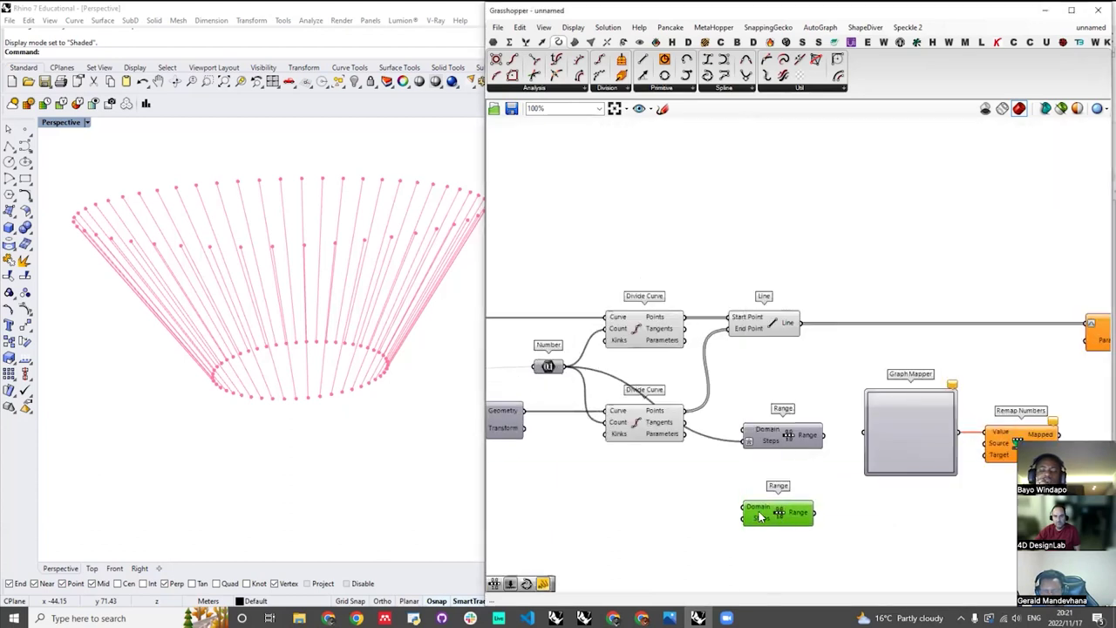
pyautogui.scroll(2, 767, 512)
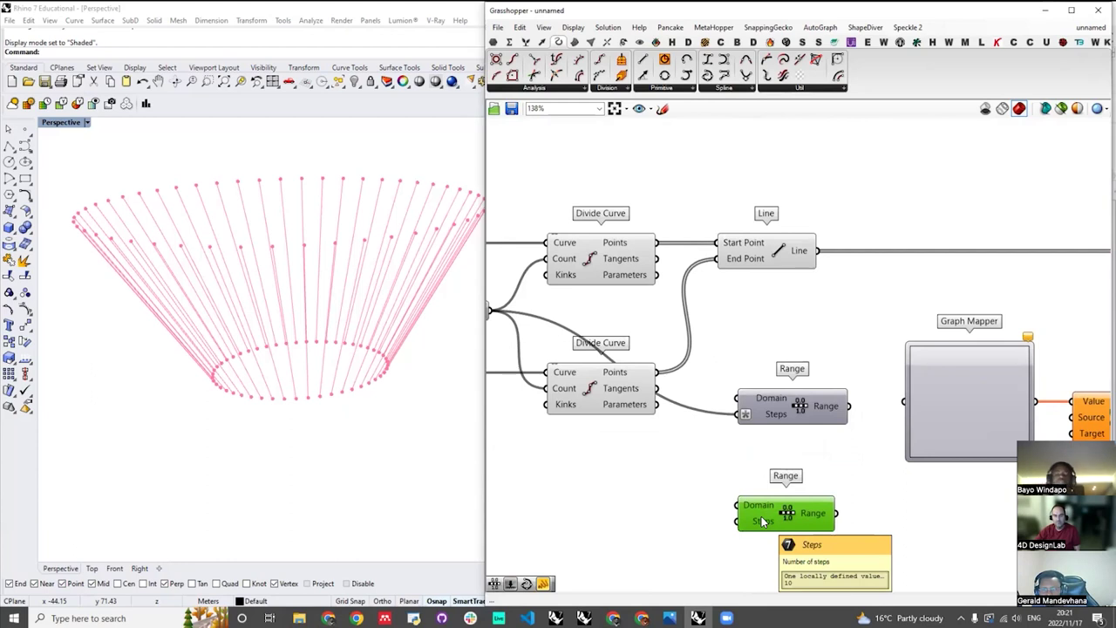
pyautogui.moveTo(804, 445); pyautogui.dragTo(853, 403, button='right')
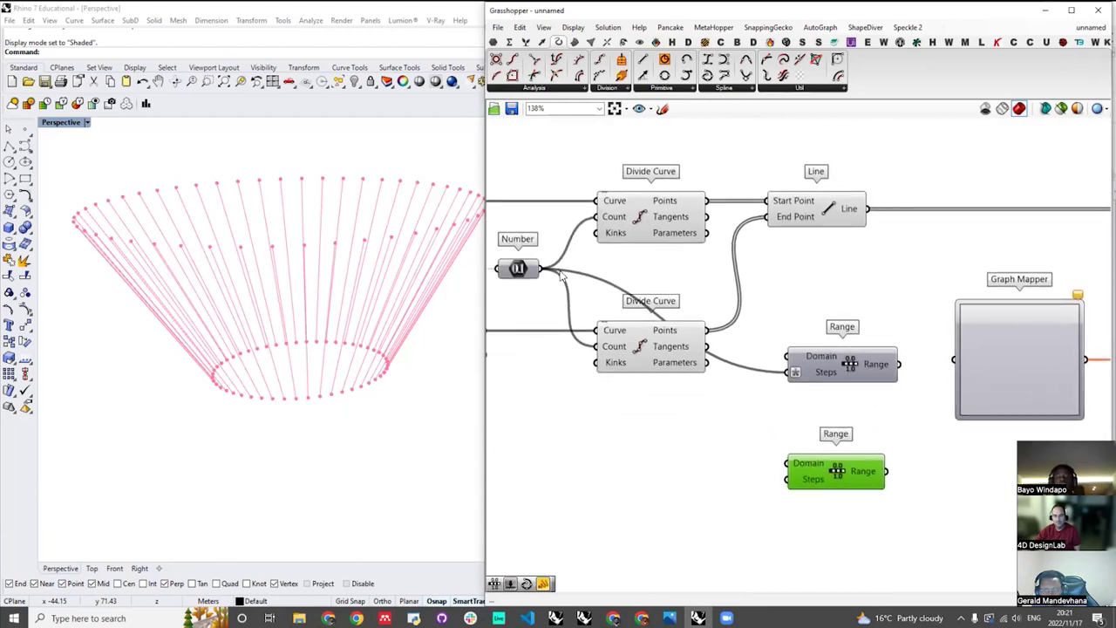
pyautogui.moveTo(551, 273); pyautogui.dragTo(790, 479)
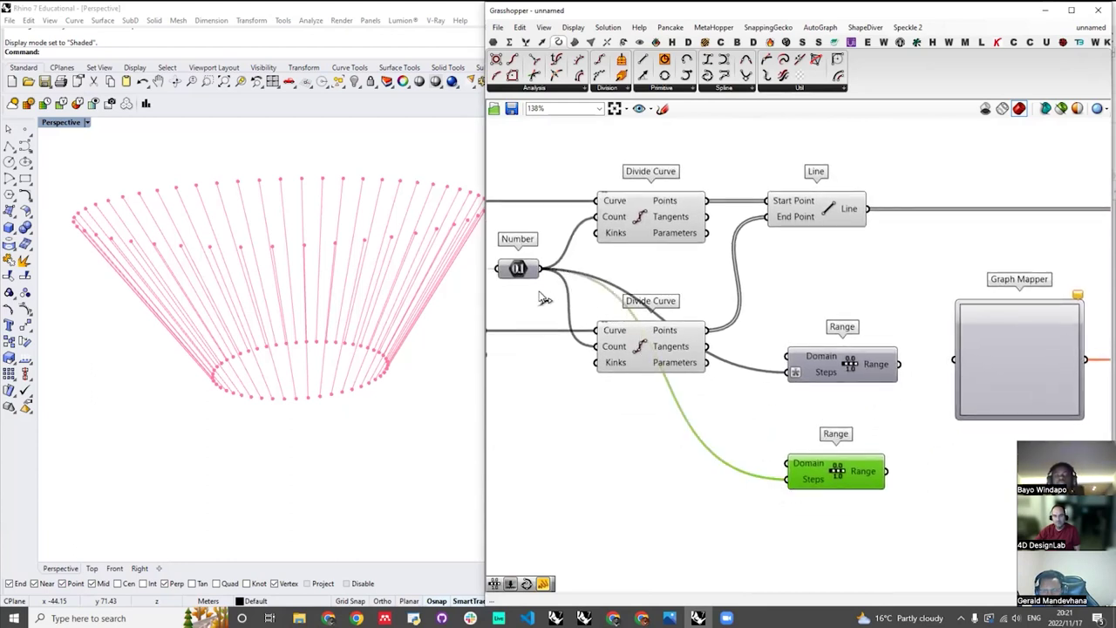
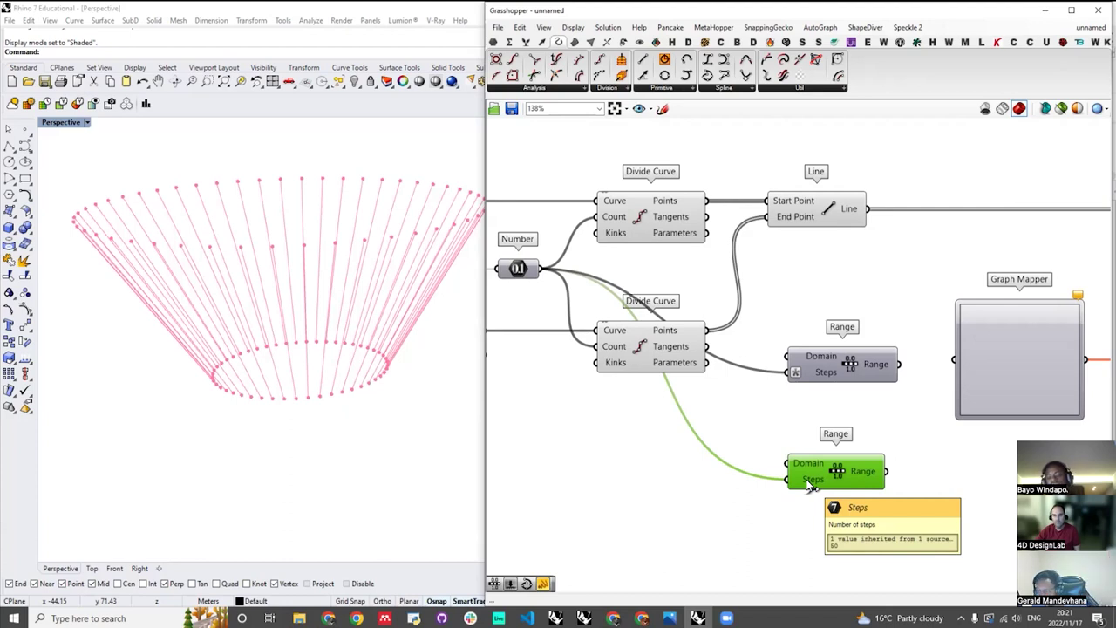
pyautogui.click(950, 458)
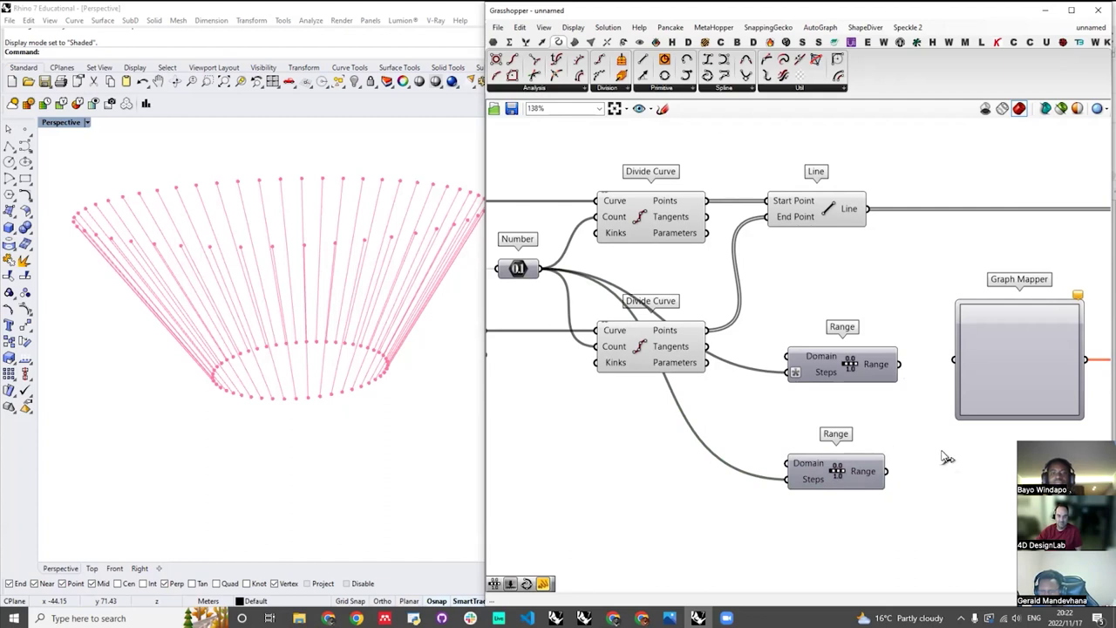
# - Compare the Steps inputs of the two Range components, one with the expression and one without
pyautogui.scroll(2, 871, 344)
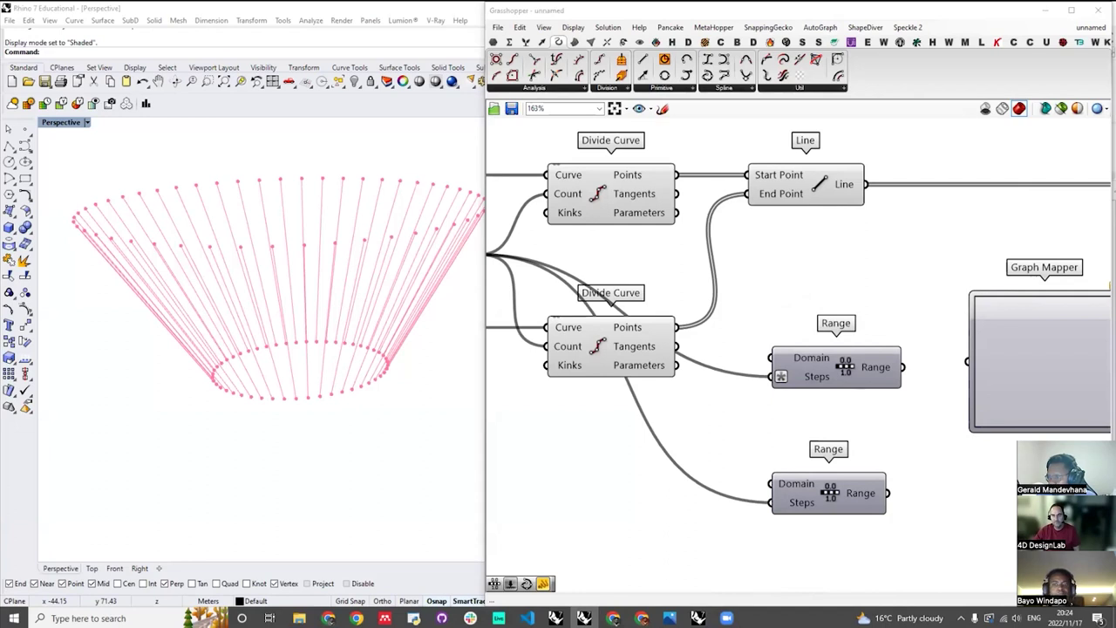
pyautogui.scroll(-5, 772, 309)
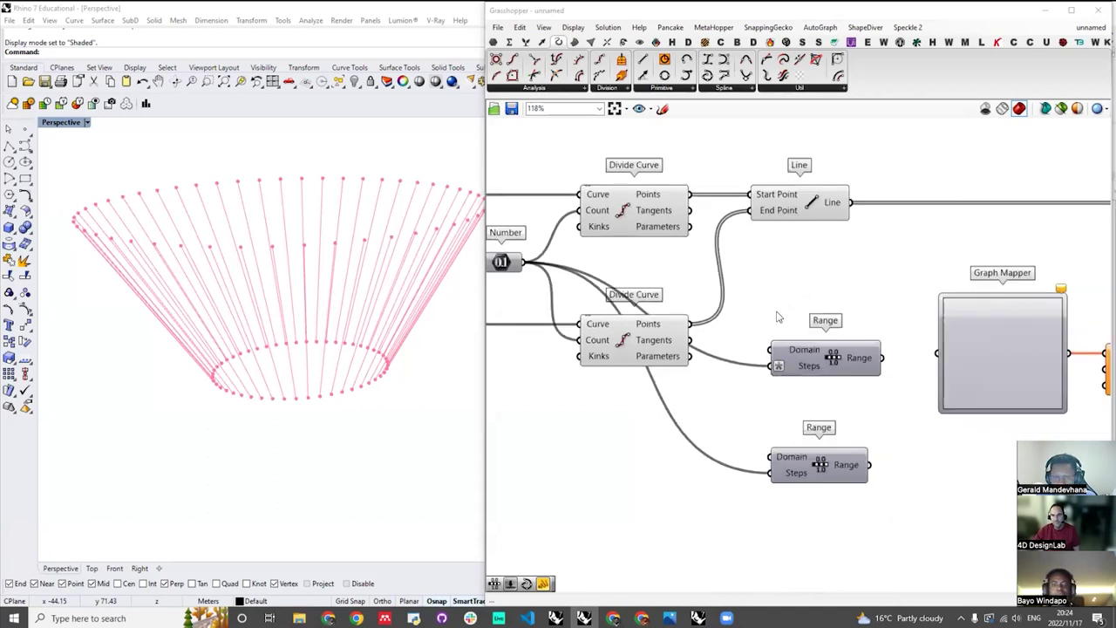
pyautogui.scroll(4, 755, 317)
pyautogui.scroll(-2, 859, 353)
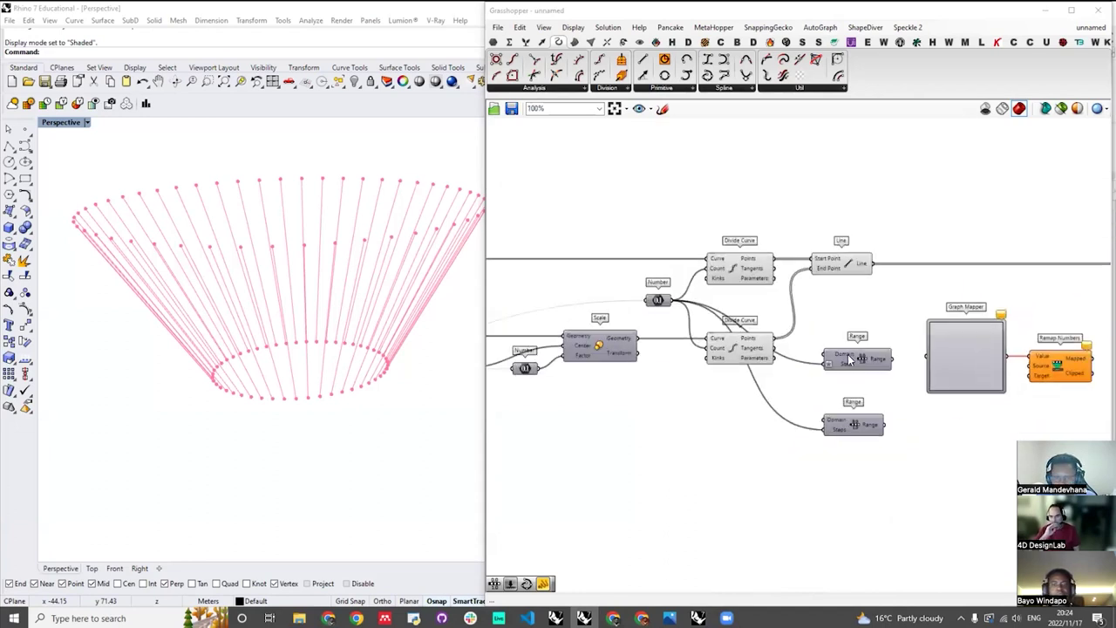
pyautogui.scroll(2, 859, 353)
pyautogui.click(852, 373)
pyautogui.scroll(-2, 855, 388)
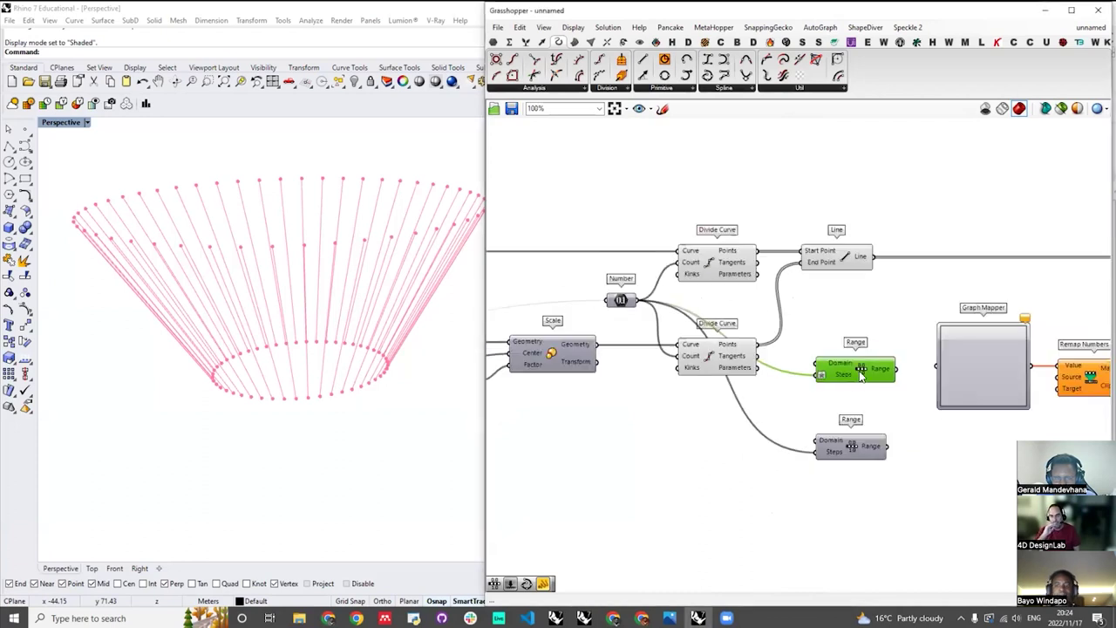
pyautogui.scroll(2, 859, 377)
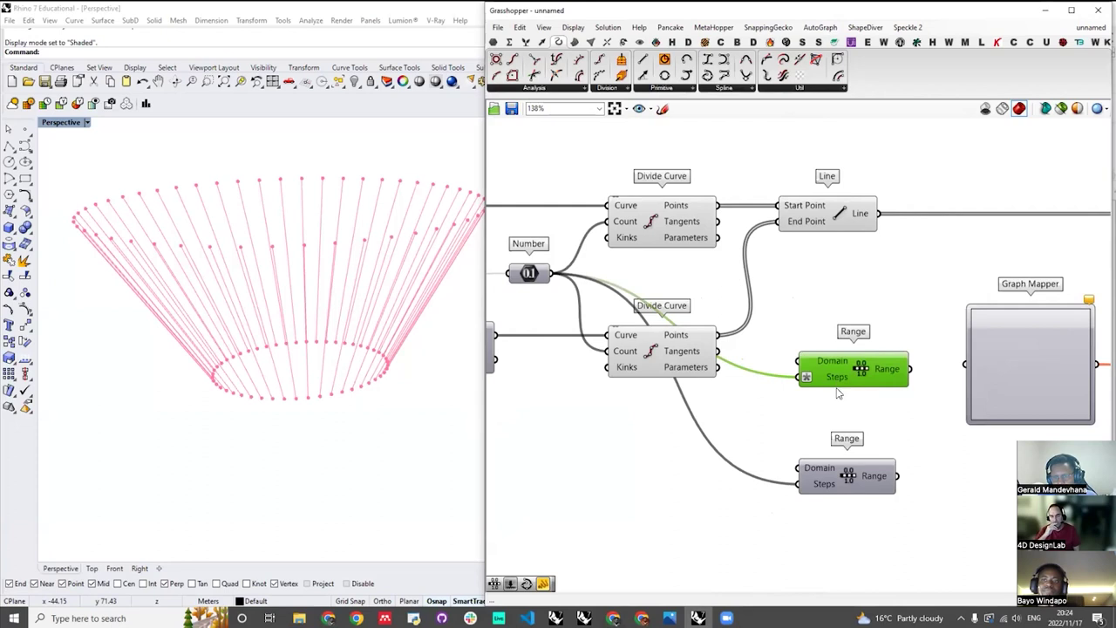
pyautogui.scroll(4, 856, 396)
pyautogui.scroll(-1, 818, 363)
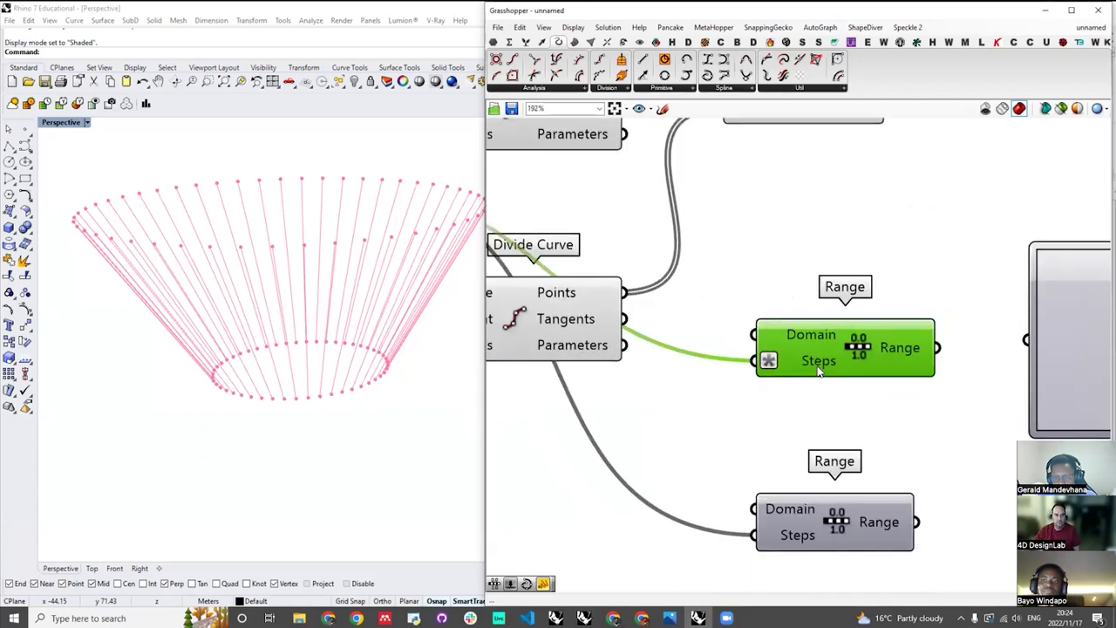
pyautogui.moveTo(797, 556); pyautogui.dragTo(807, 452, button='right')
pyautogui.moveTo(803, 434)
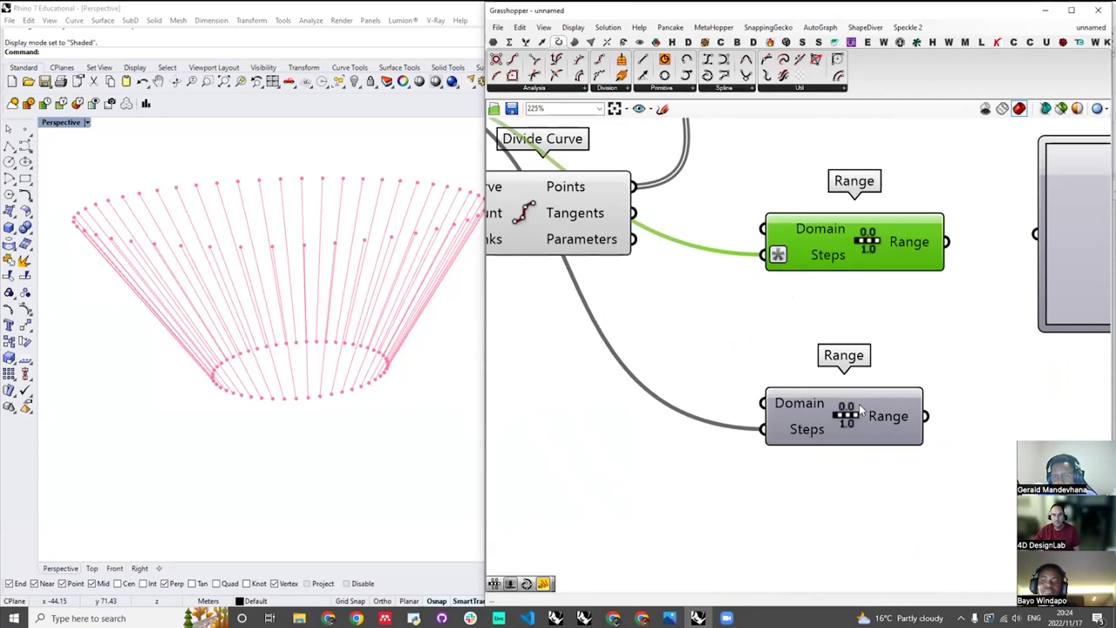
# - Compare the output lists of the two Range components, one with the Steps expression and one without
pyautogui.scroll(1, 814, 431)
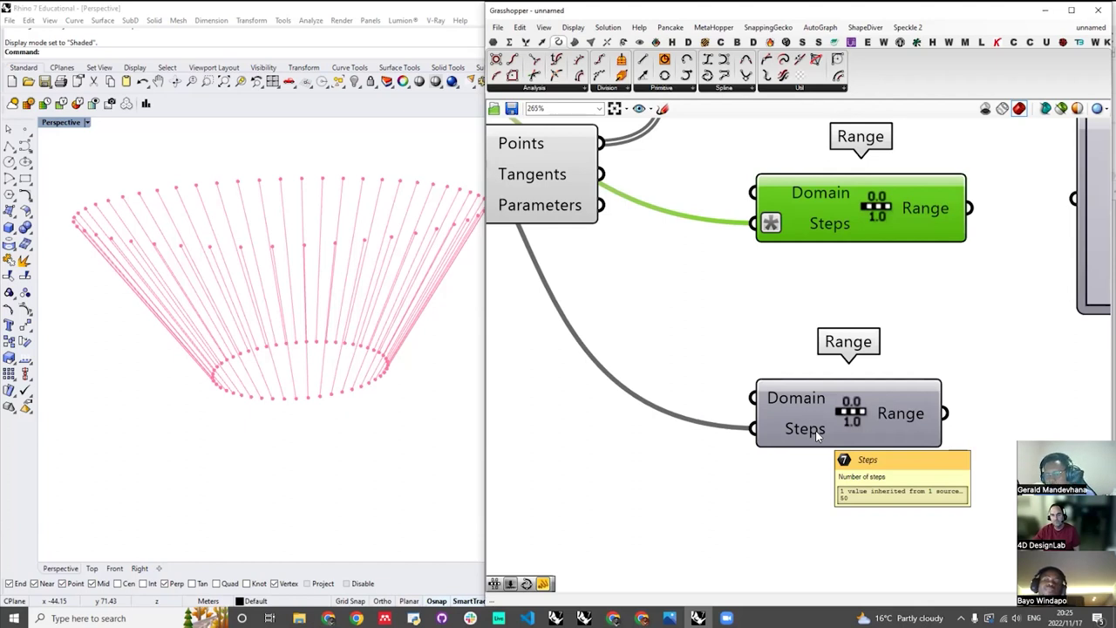
pyautogui.scroll(-4, 817, 435)
pyautogui.scroll(-1, 817, 436)
pyautogui.scroll(1, 594, 277)
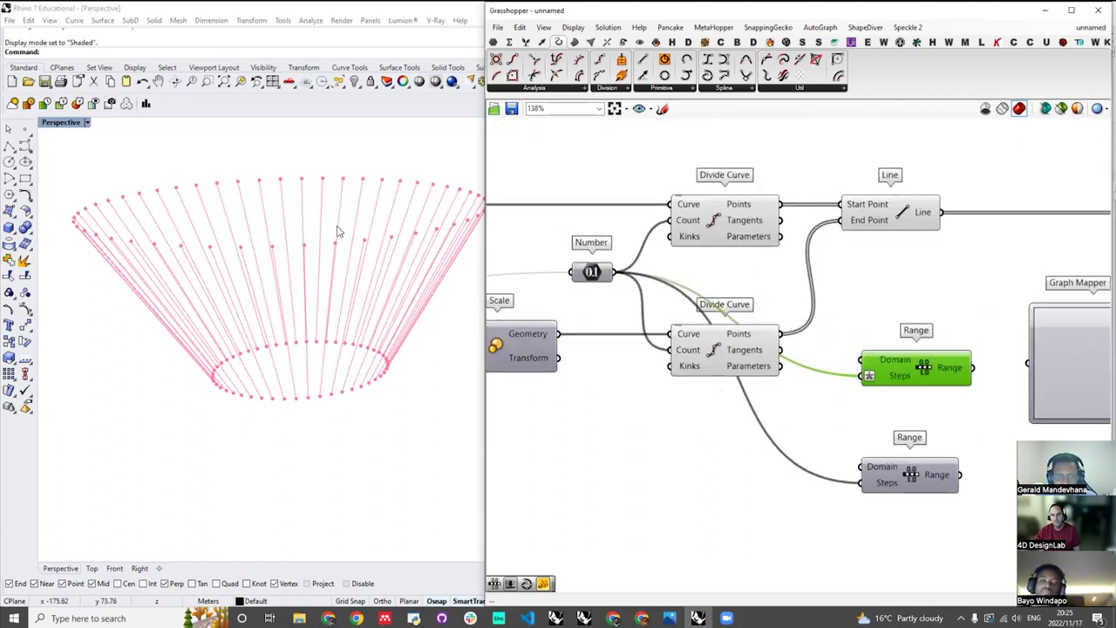
pyautogui.scroll(2, 901, 495)
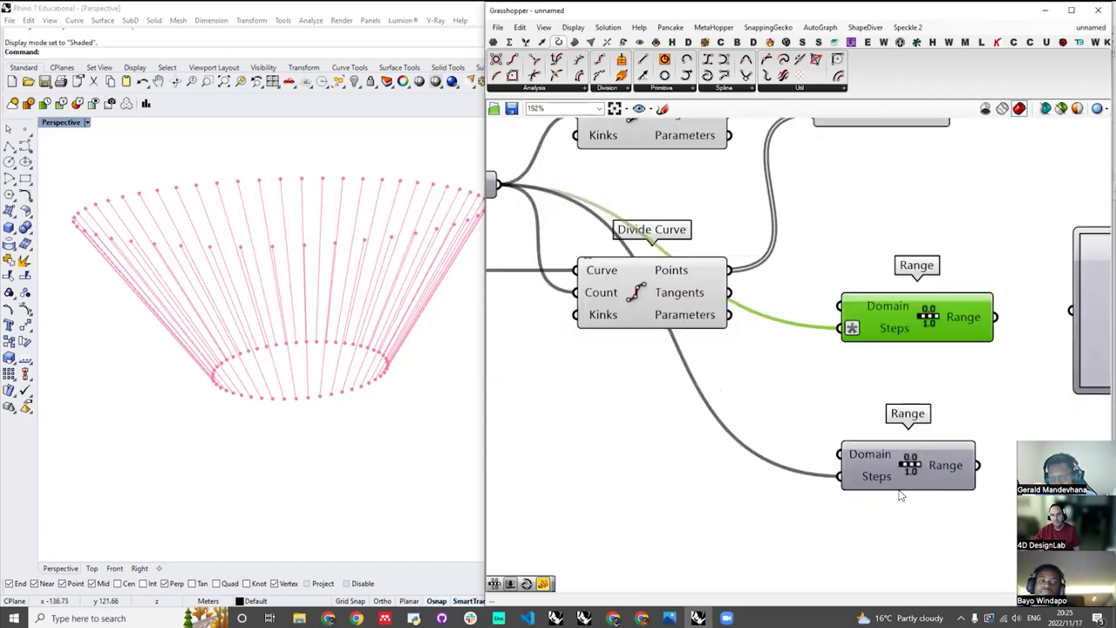
pyautogui.moveTo(943, 469)
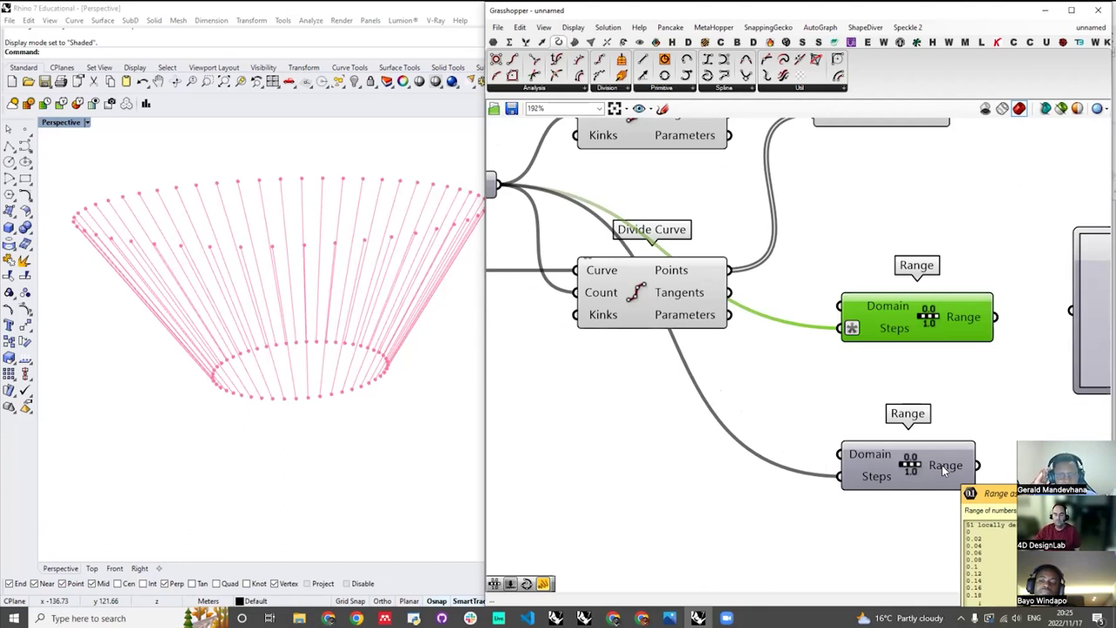
pyautogui.scroll(-5, 811, 359)
pyautogui.scroll(-1, 836, 343)
pyautogui.scroll(3, 860, 336)
pyautogui.scroll(-4, 856, 371)
pyautogui.scroll(3, 832, 313)
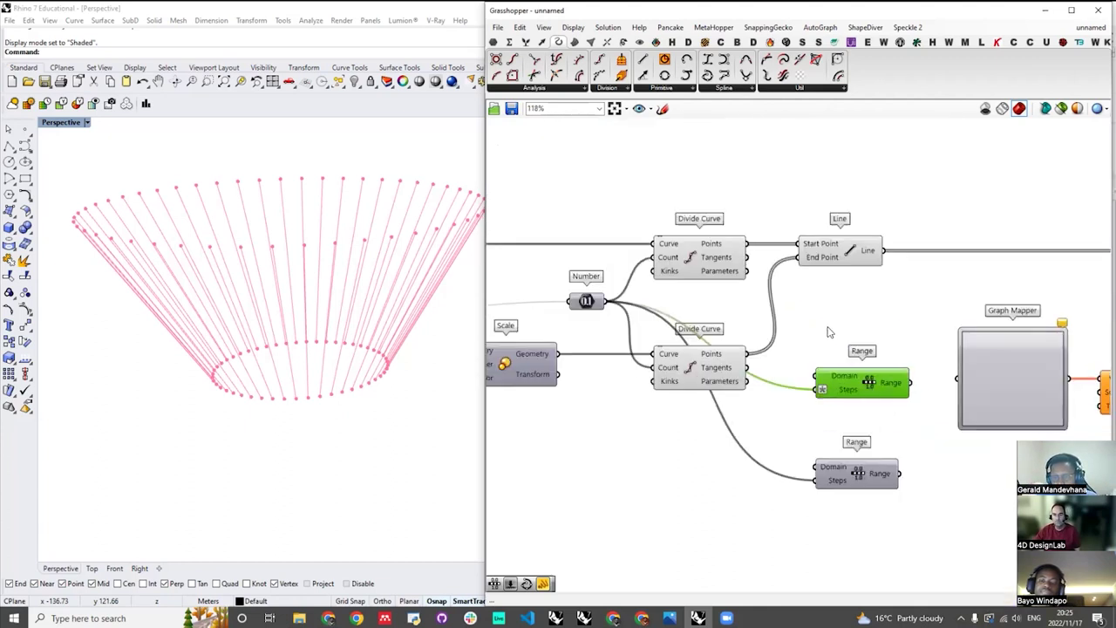
pyautogui.moveTo(847, 394)
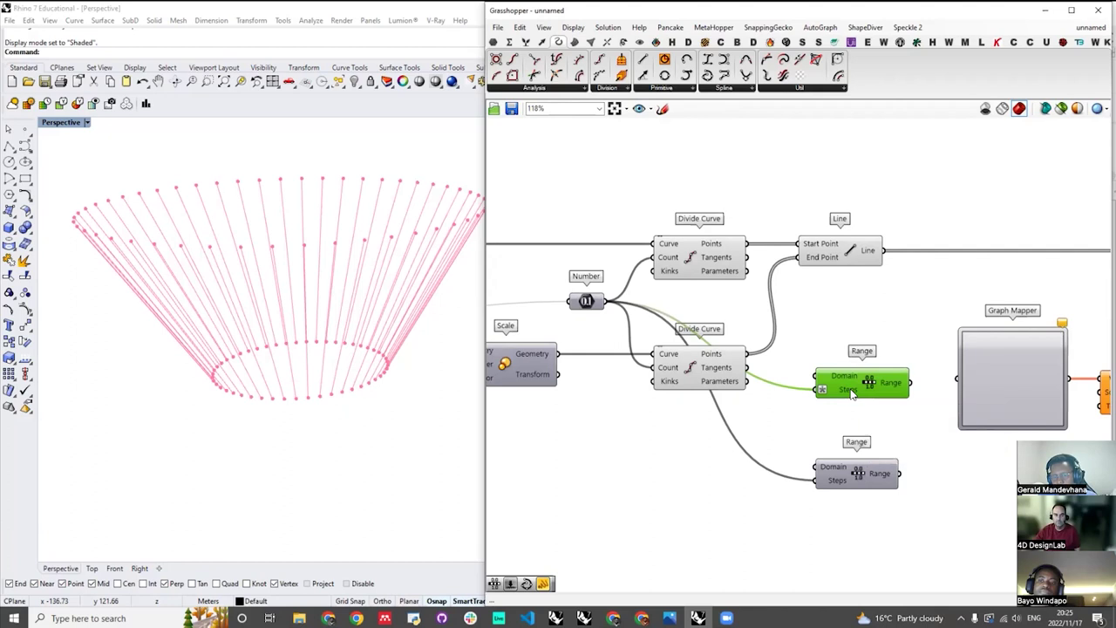
pyautogui.moveTo(893, 384)
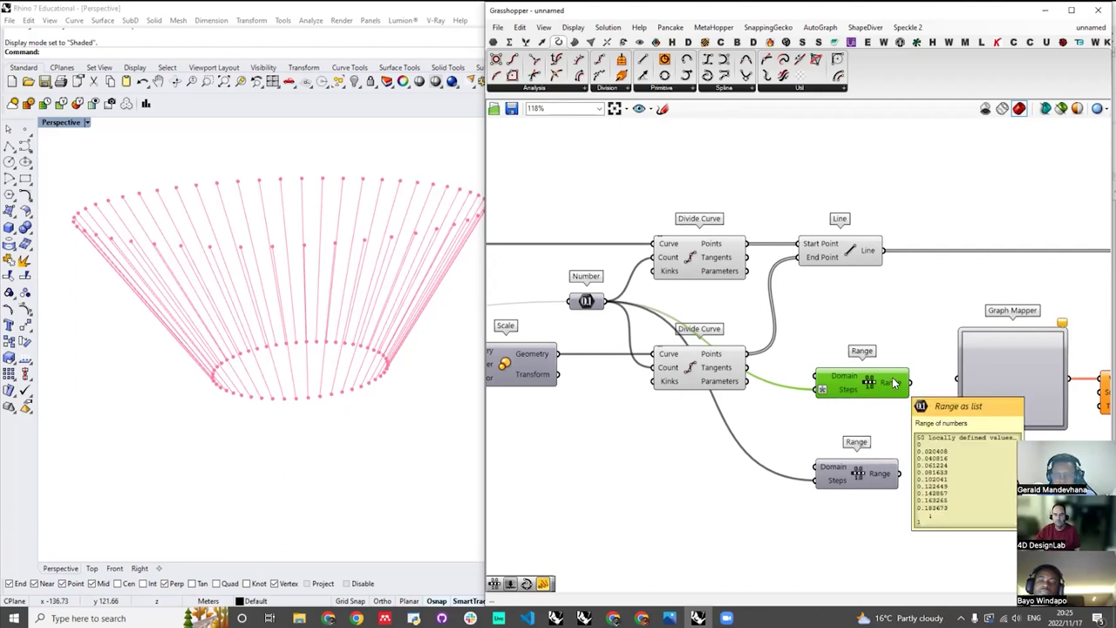
pyautogui.click(876, 421)
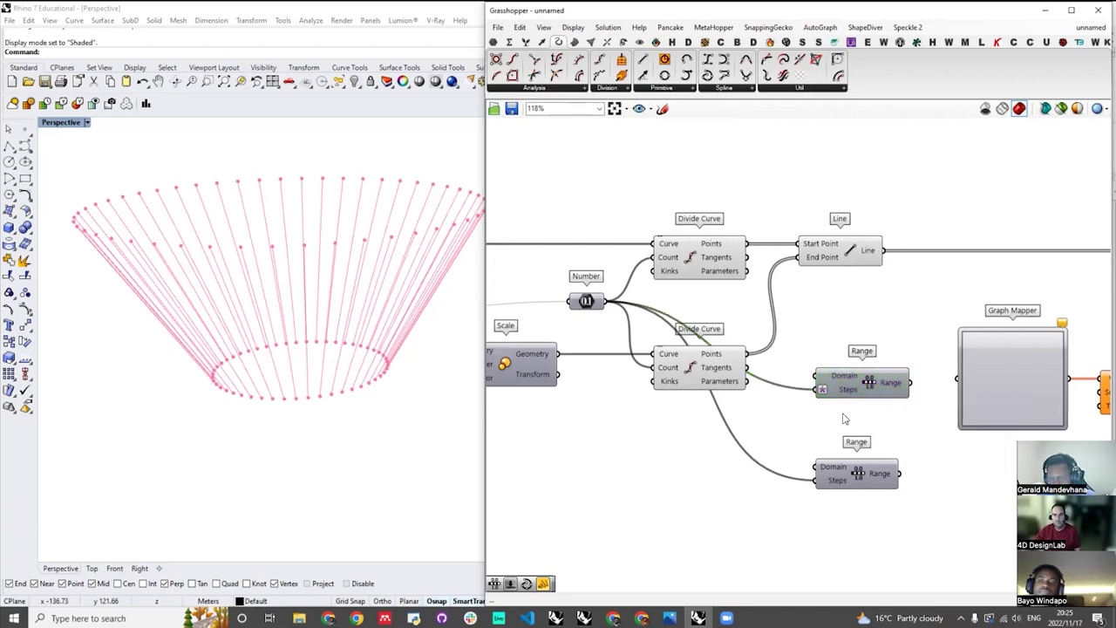
# - Delete the lower Range component that has no expression on its Steps input
pyautogui.scroll(-5, 844, 416)
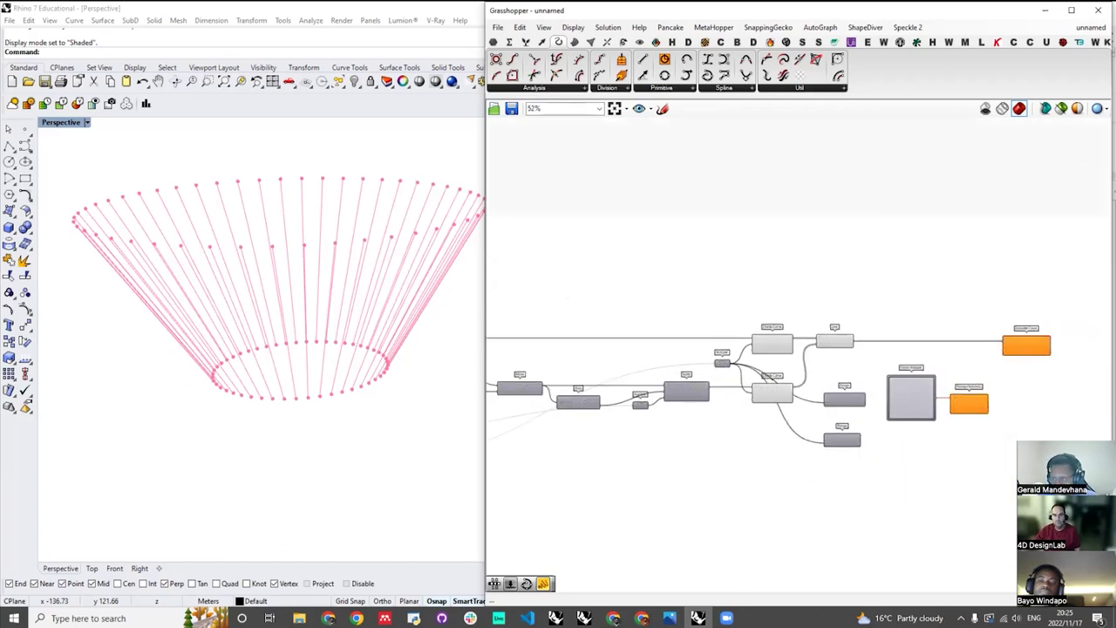
pyautogui.scroll(-3, 774, 369)
pyautogui.scroll(3, 898, 370)
pyautogui.moveTo(918, 373); pyautogui.dragTo(812, 418)
pyautogui.scroll(3, 851, 424)
pyautogui.click(680, 473)
pyautogui.click(678, 455)
pyautogui.press('Delete')
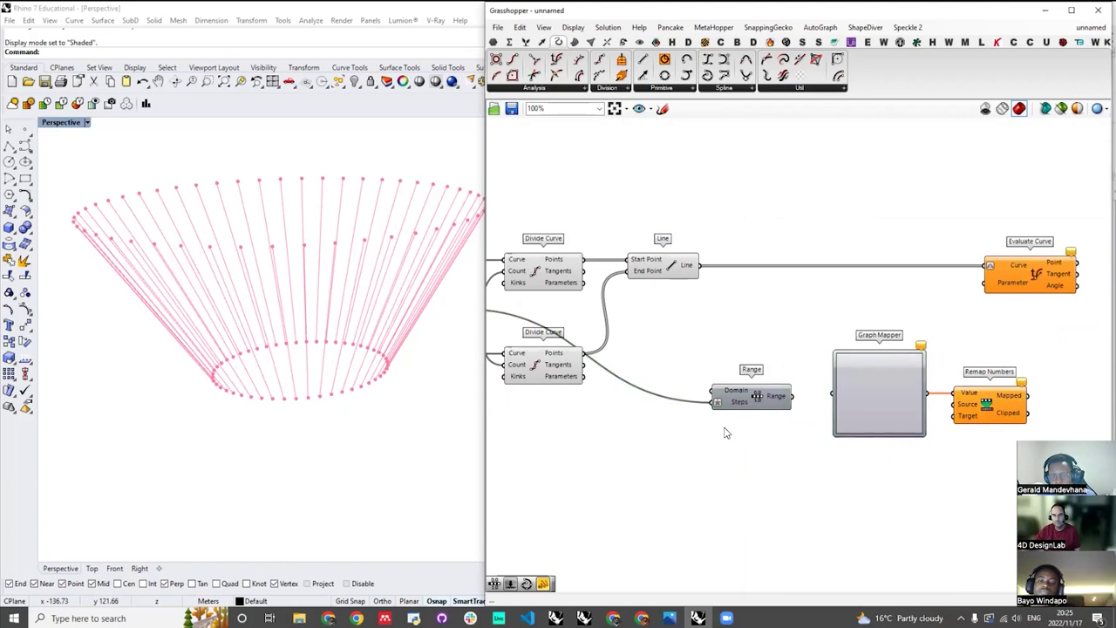
# - Wire the remaining Range component's output into the Graph Mapper and align the Range with the mapper's input
pyautogui.moveTo(781, 405); pyautogui.dragTo(732, 429, button='right')
pyautogui.moveTo(742, 419); pyautogui.dragTo(785, 417)
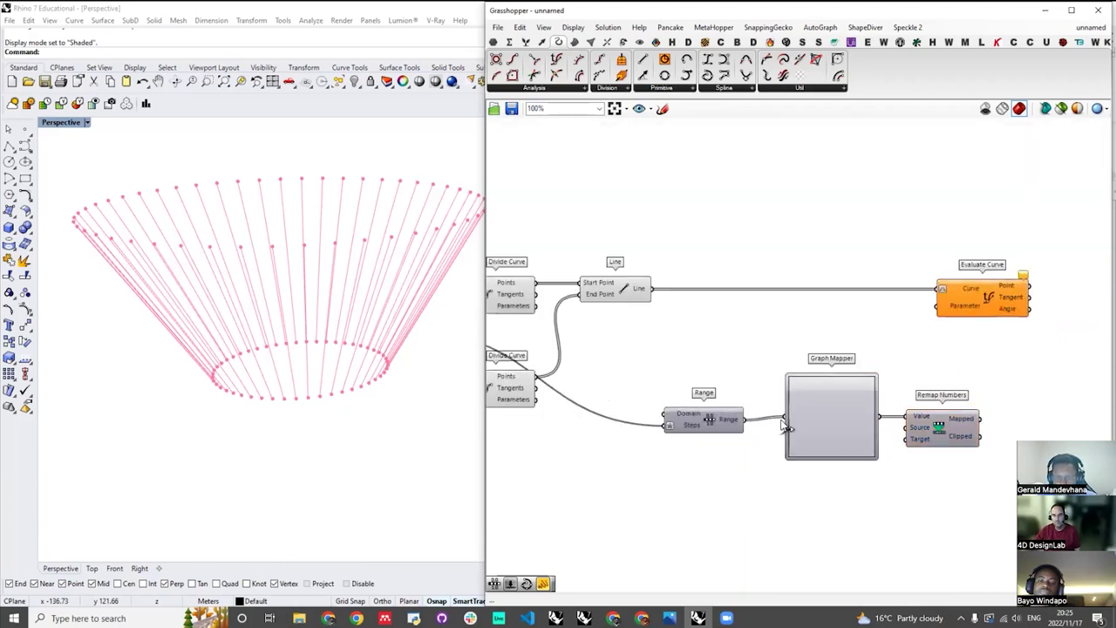
pyautogui.moveTo(710, 422); pyautogui.dragTo(719, 418)
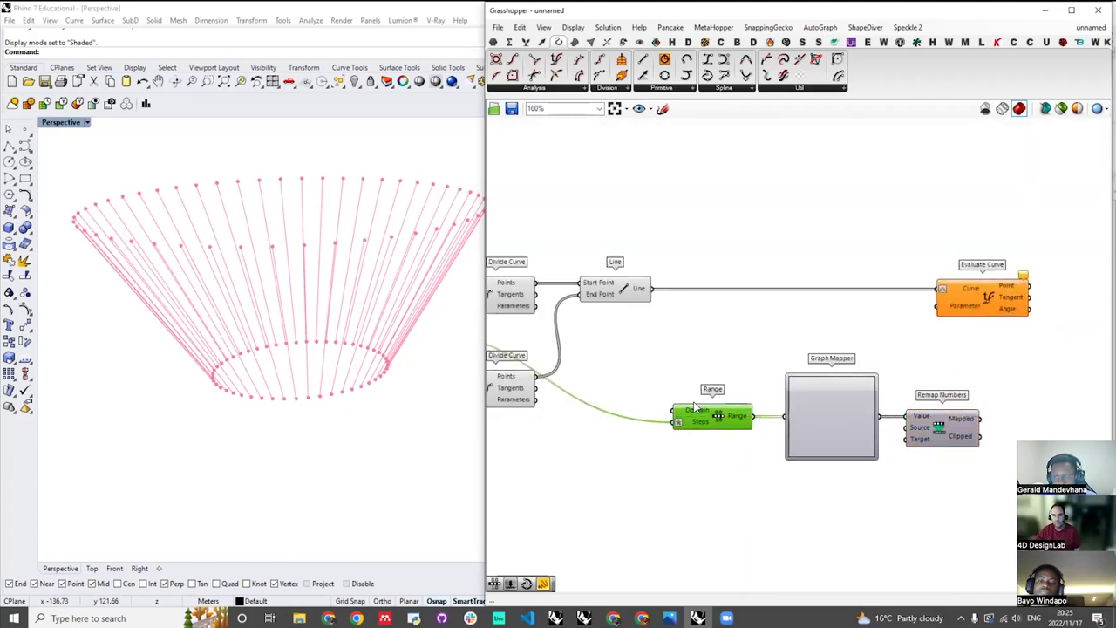
# - Add a number slider with the value 5, wire it into the Range component's Domain input, and align it with that input
pyautogui.doubleClick(641, 395)
pyautogui.write('number slider')
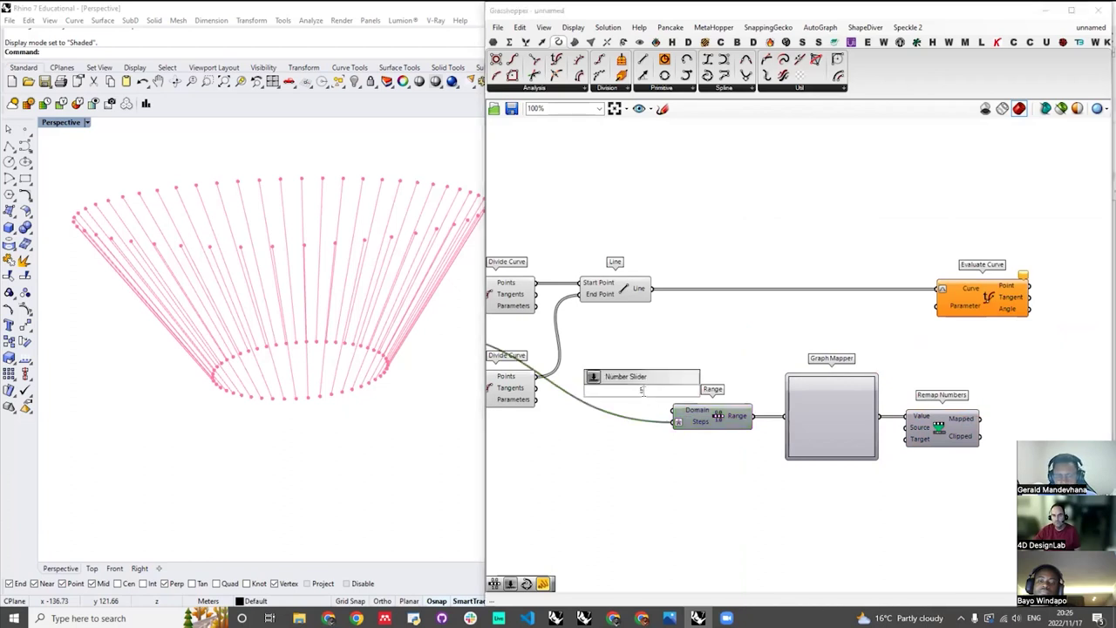
pyautogui.press('Return')
pyautogui.moveTo(610, 395); pyautogui.dragTo(567, 412)
pyautogui.moveTo(979, 370); pyautogui.dragTo(615, 472)
pyautogui.moveTo(699, 421); pyautogui.dragTo(755, 425)
pyautogui.click(765, 516)
pyautogui.scroll(3, 710, 414)
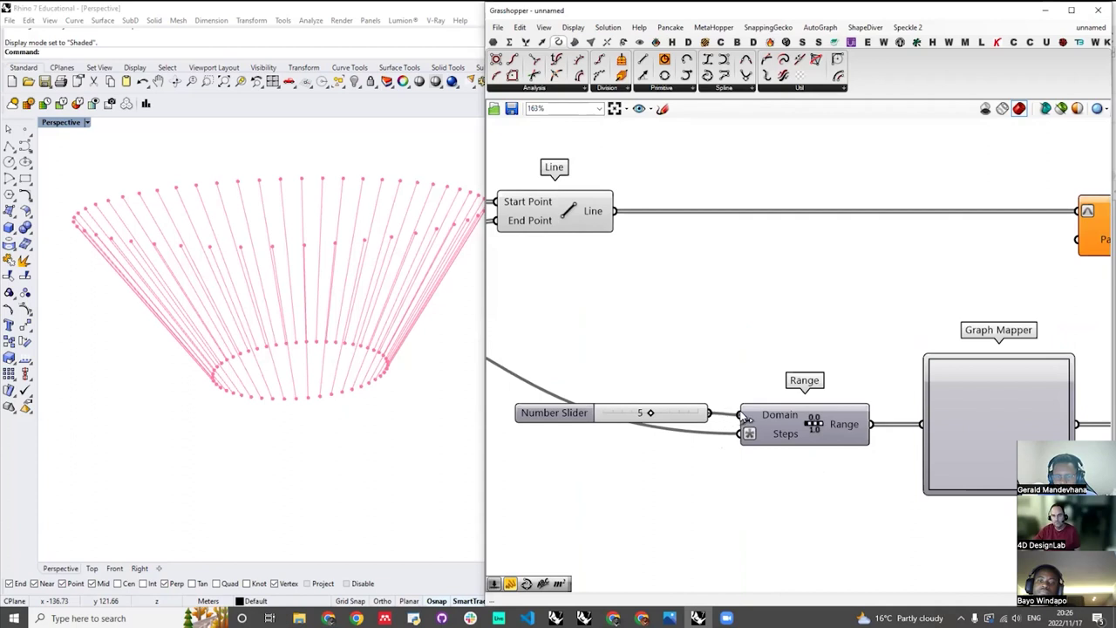
pyautogui.moveTo(740, 415); pyautogui.dragTo(742, 417)
pyautogui.moveTo(583, 417); pyautogui.dragTo(577, 420)
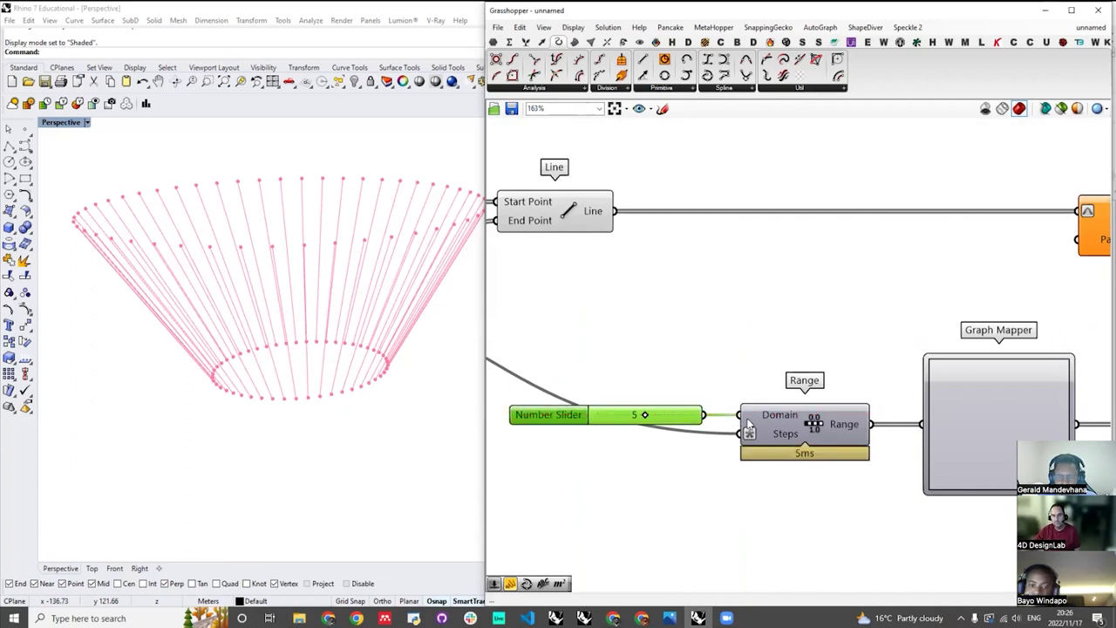
# - Move the Evaluate Curve component beyond Remap Numbers, keeping it level with the Line output
pyautogui.scroll(-4, 671, 415)
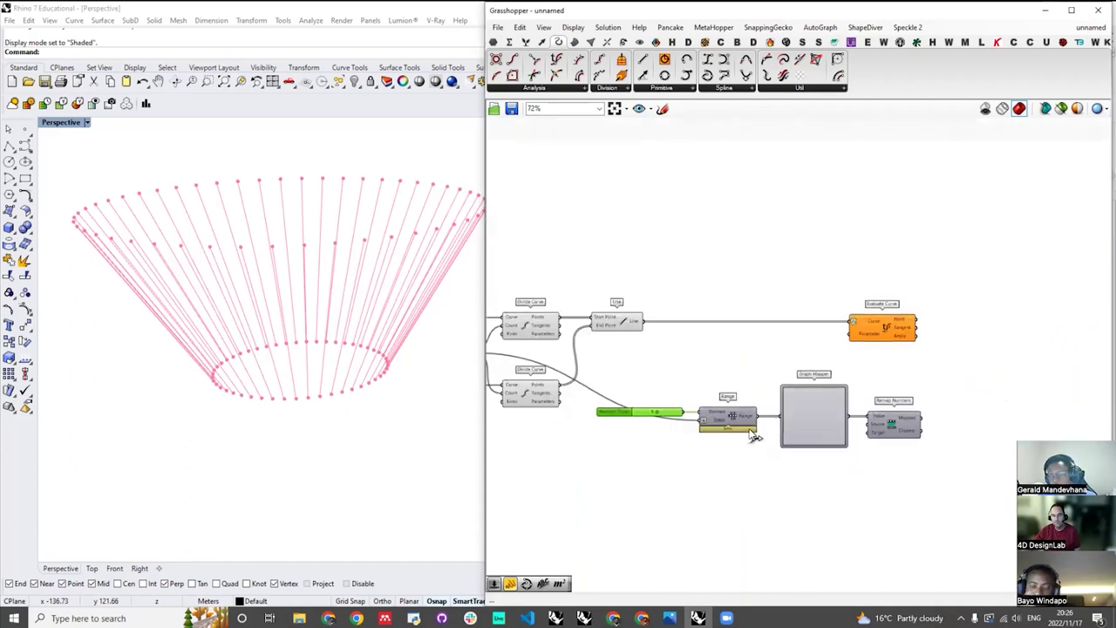
pyautogui.scroll(-2, 697, 357)
pyautogui.scroll(3, 816, 334)
pyautogui.moveTo(814, 334); pyautogui.dragTo(905, 334)
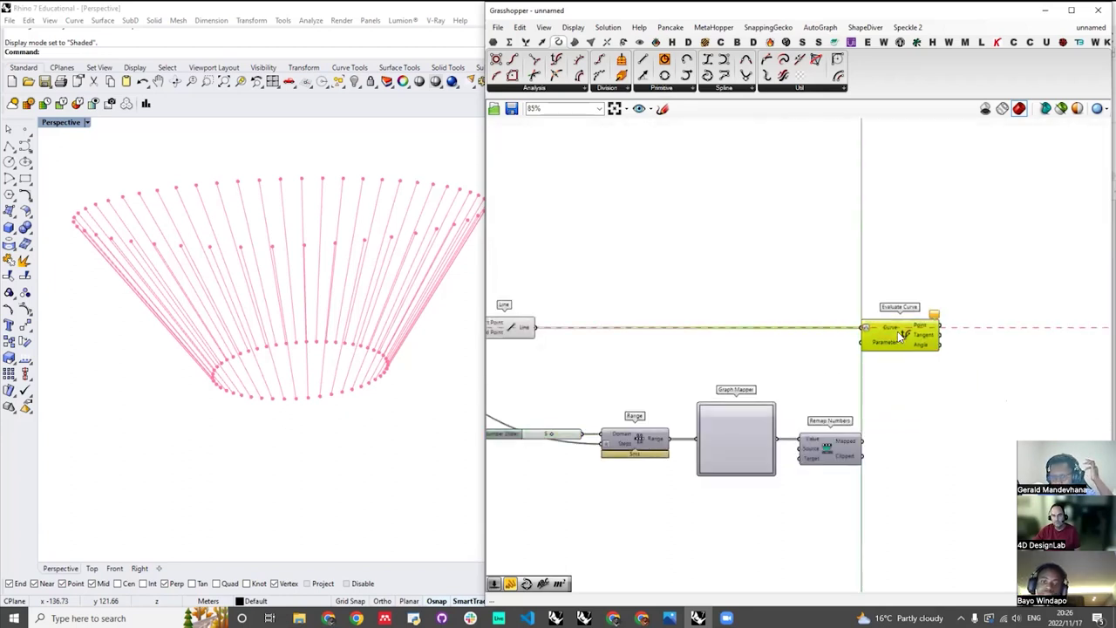
# - Set the Graph Mapper's graph type to Sine
pyautogui.click(726, 430)
pyautogui.rightClick(726, 431)
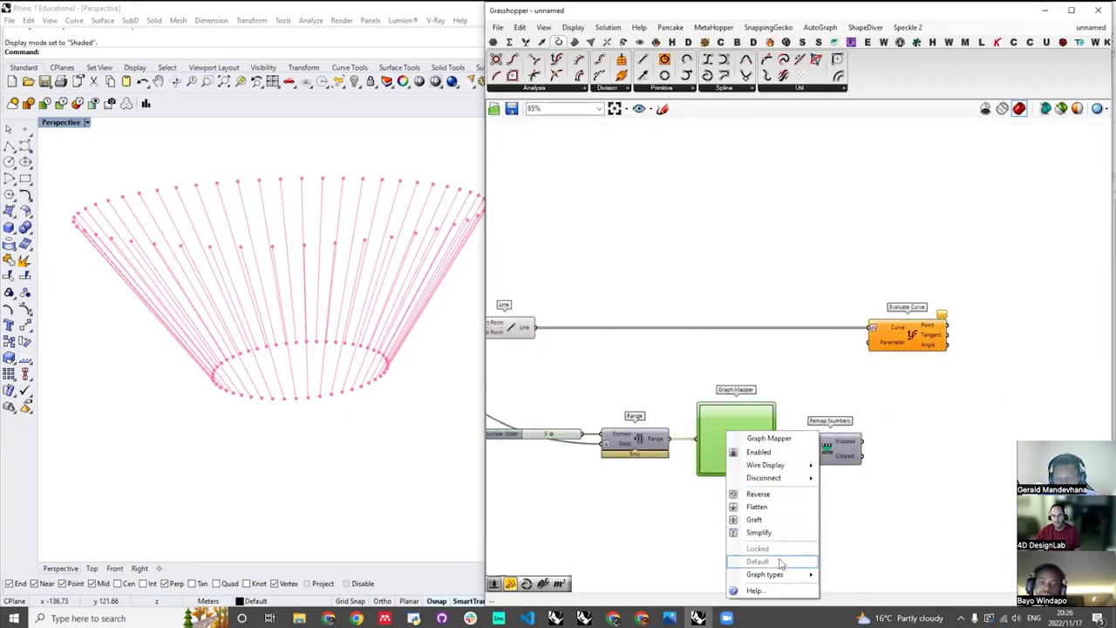
pyautogui.moveTo(782, 574)
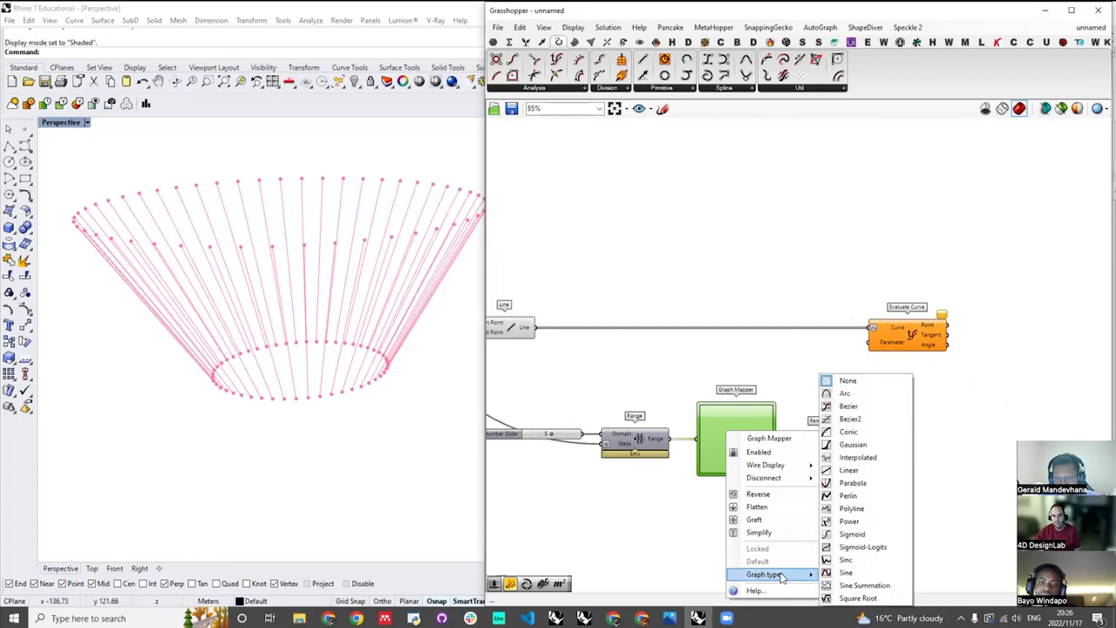
pyautogui.click(847, 572)
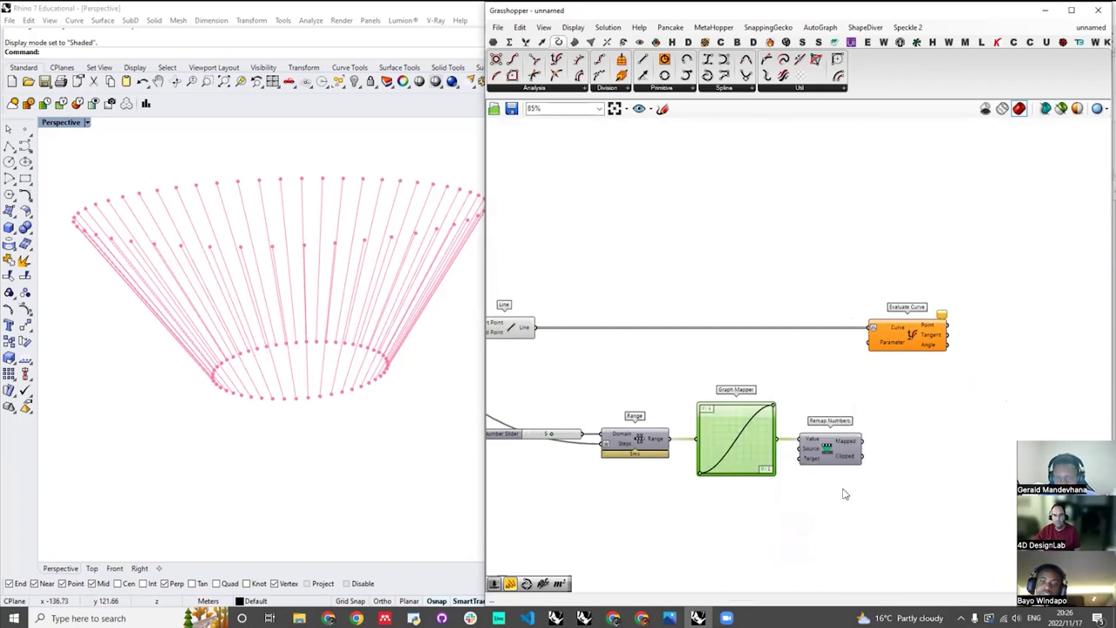
# - Move the sine graph's upper handle to the middle of the Graph Mapper's top edge, forming a single symmetrical hump
pyautogui.scroll(3, 737, 417)
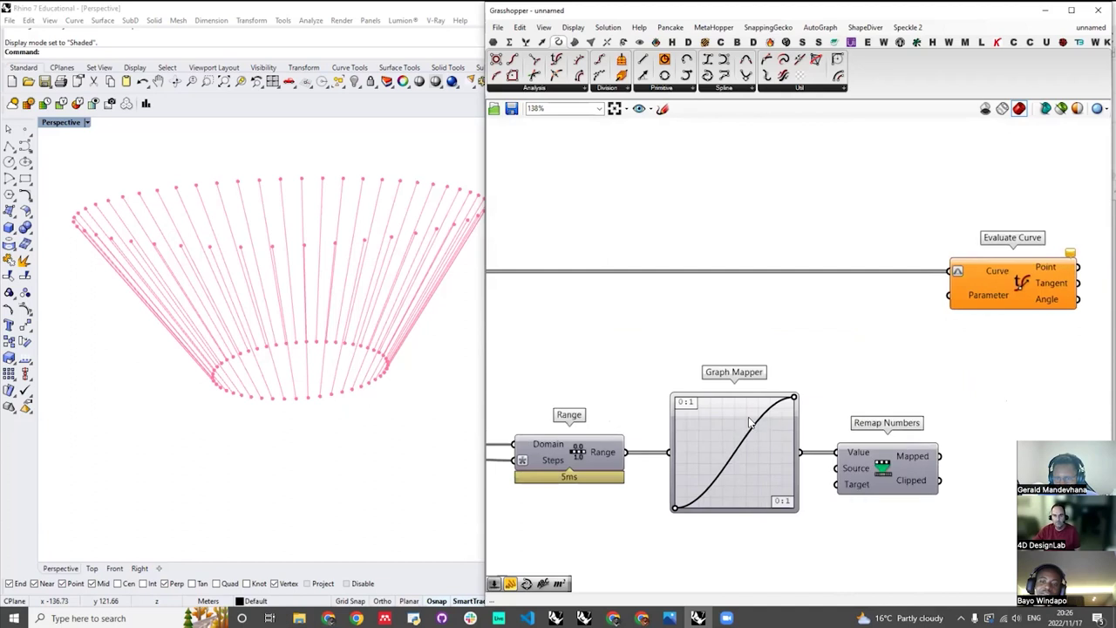
pyautogui.scroll(-3, 802, 416)
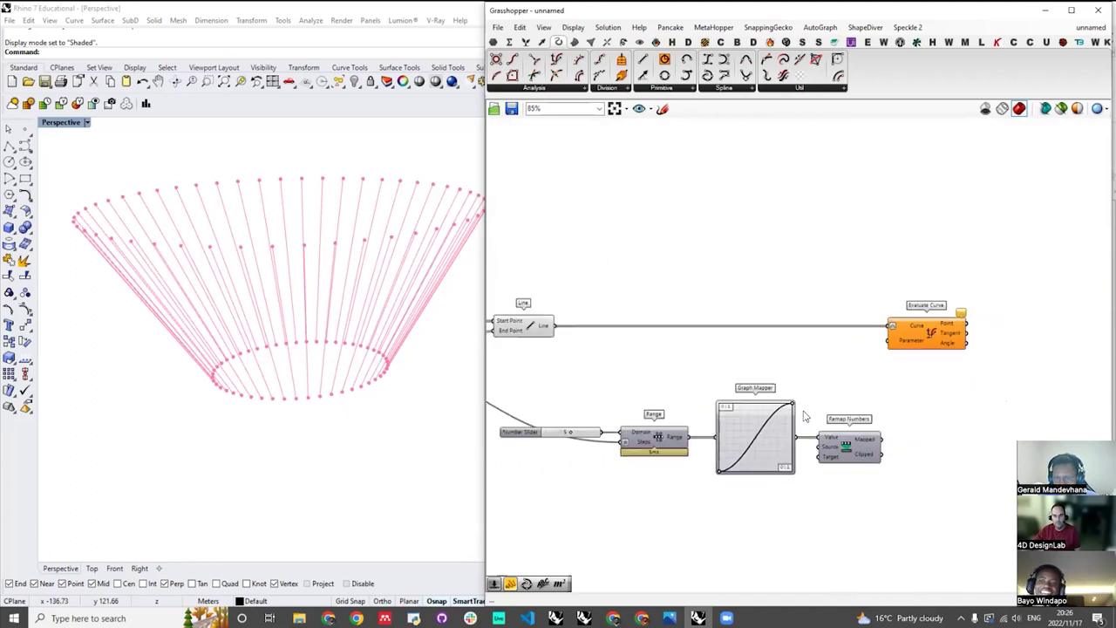
pyautogui.scroll(3, 766, 407)
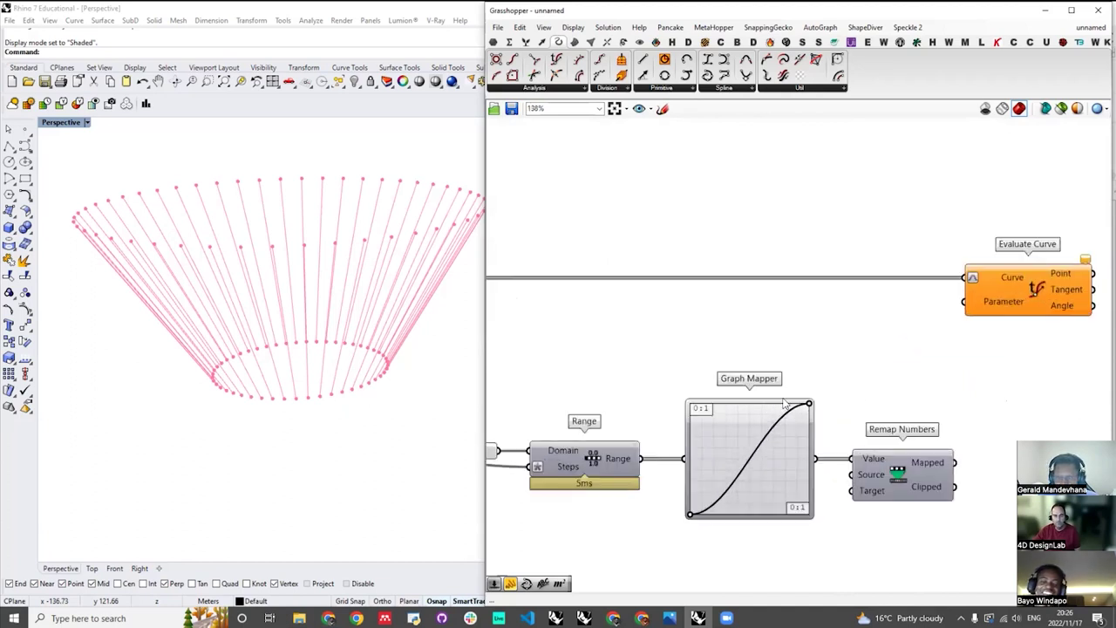
pyautogui.scroll(-3, 750, 412)
pyautogui.scroll(2, 713, 476)
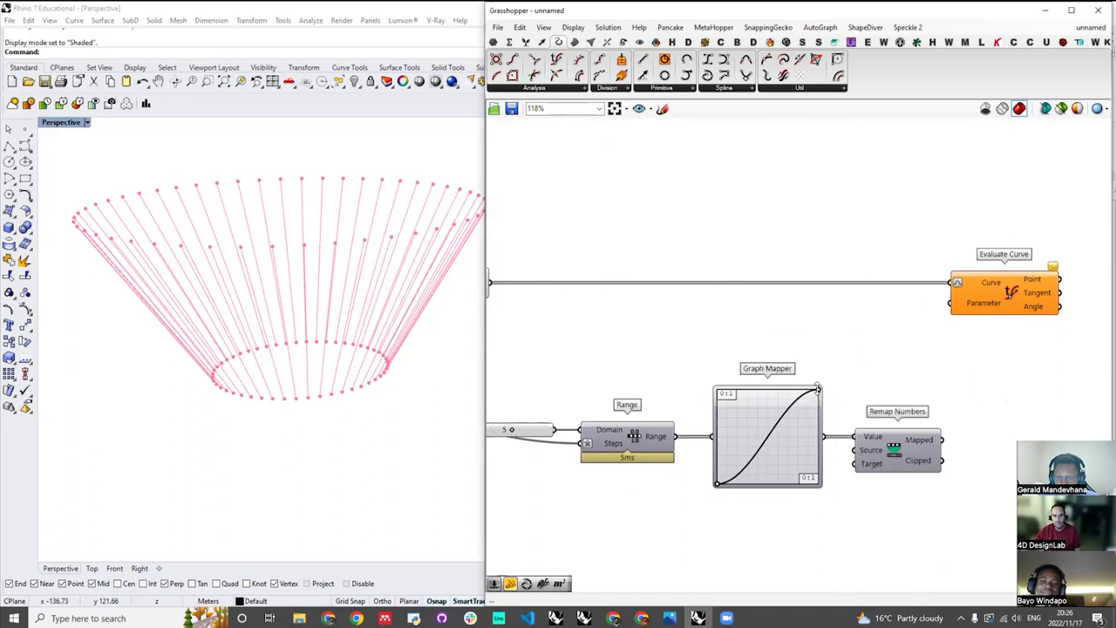
pyautogui.moveTo(818, 391); pyautogui.dragTo(768, 391)
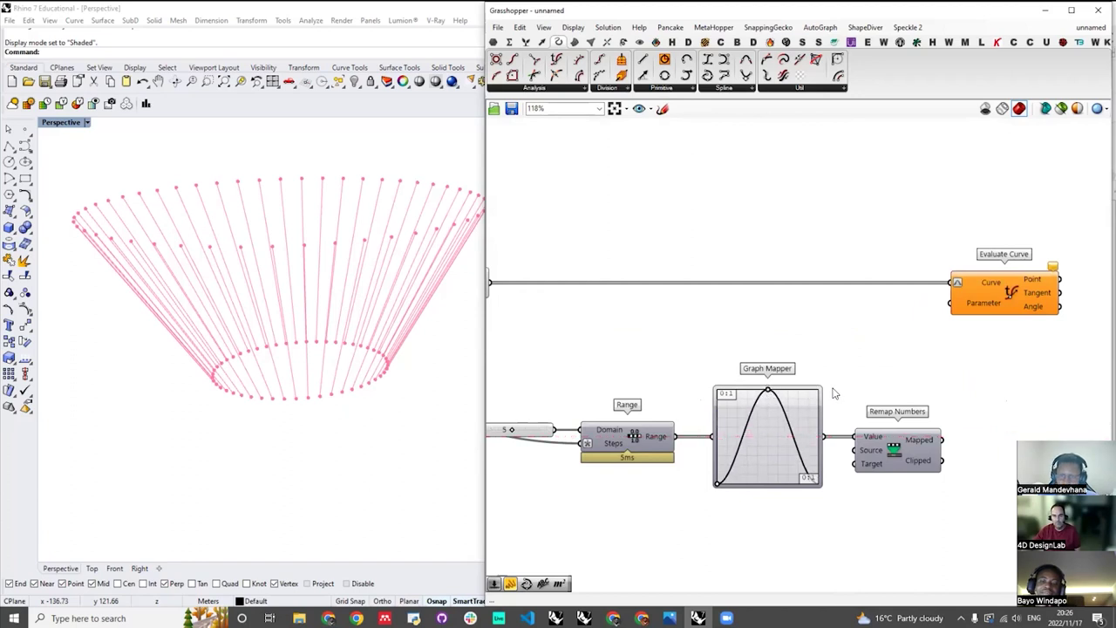
pyautogui.scroll(-2, 900, 374)
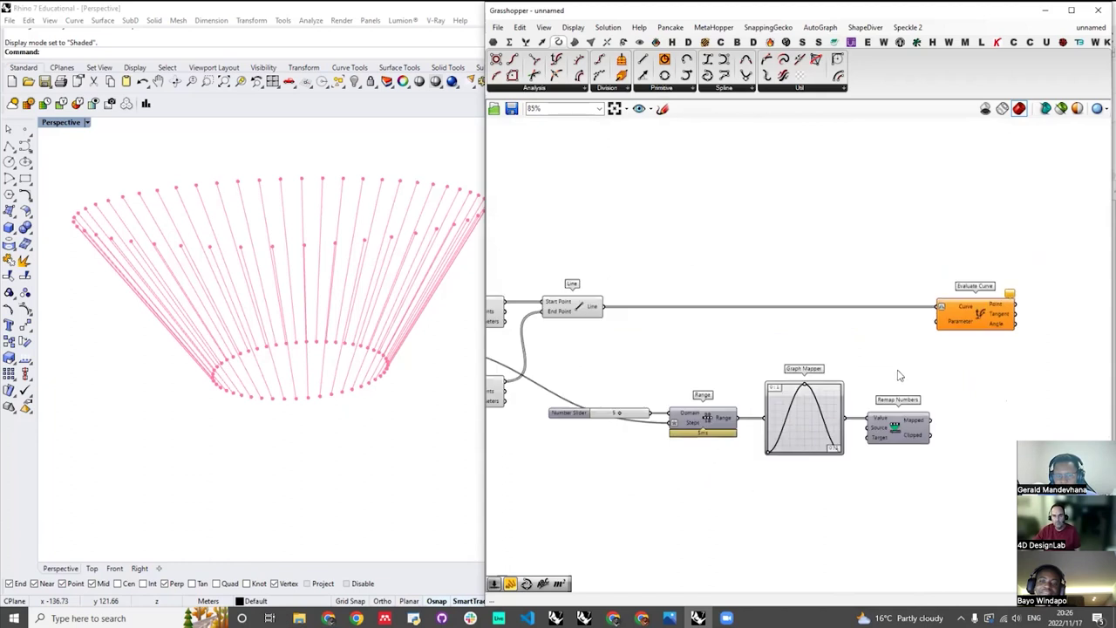
pyautogui.scroll(1, 890, 441)
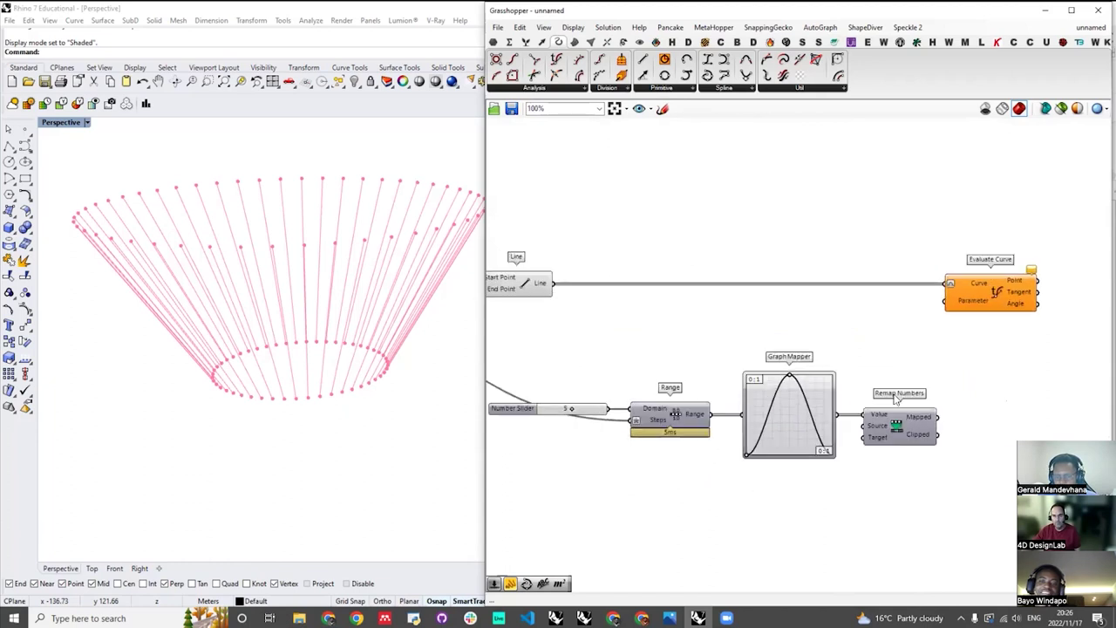
# - Add a Point On Curve component above the Line component and wire the Line output into it
pyautogui.scroll(-4, 894, 399)
pyautogui.scroll(2, 740, 362)
pyautogui.scroll(1, 744, 370)
pyautogui.moveTo(851, 320); pyautogui.dragTo(910, 358, button='right')
pyautogui.doubleClick(748, 280)
pyautogui.write('point on')
pyautogui.click(770, 267)
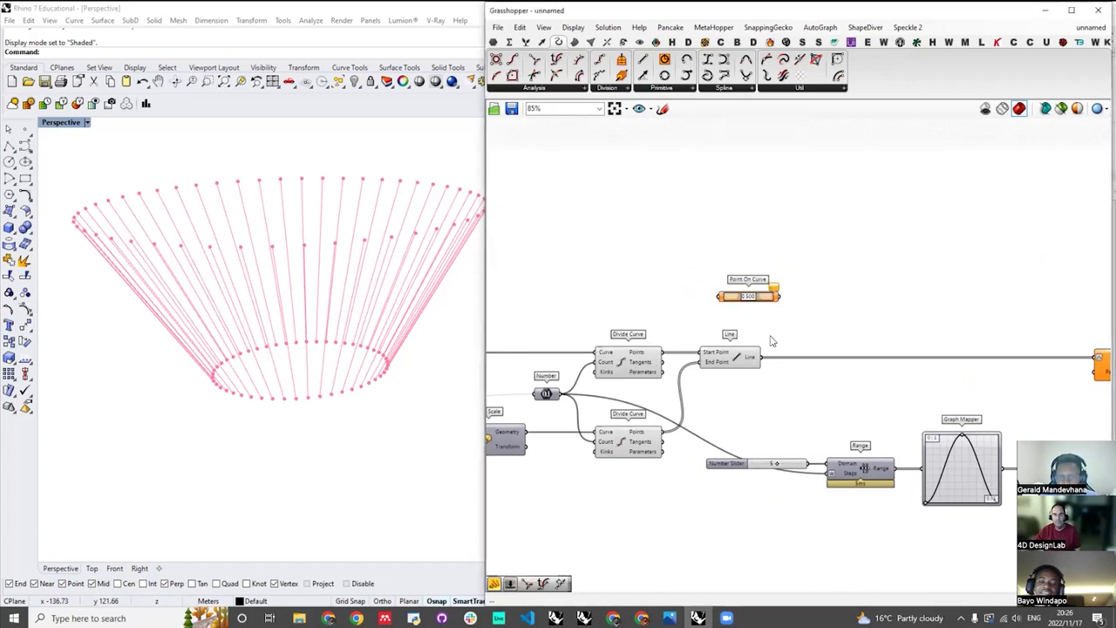
pyautogui.moveTo(761, 357); pyautogui.dragTo(837, 277)
pyautogui.scroll(2, 807, 277)
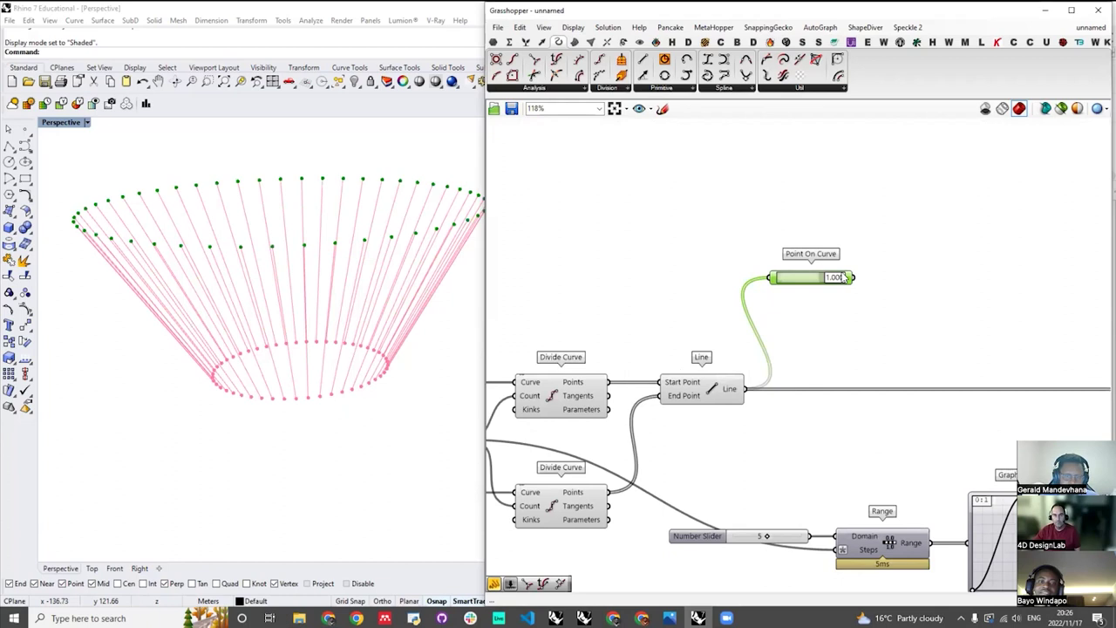
# - Slide the Point On Curve parameter to 0.767, then to 0.715, viewing the points on the lines from a lower angle
pyautogui.moveTo(843, 277); pyautogui.dragTo(820, 282)
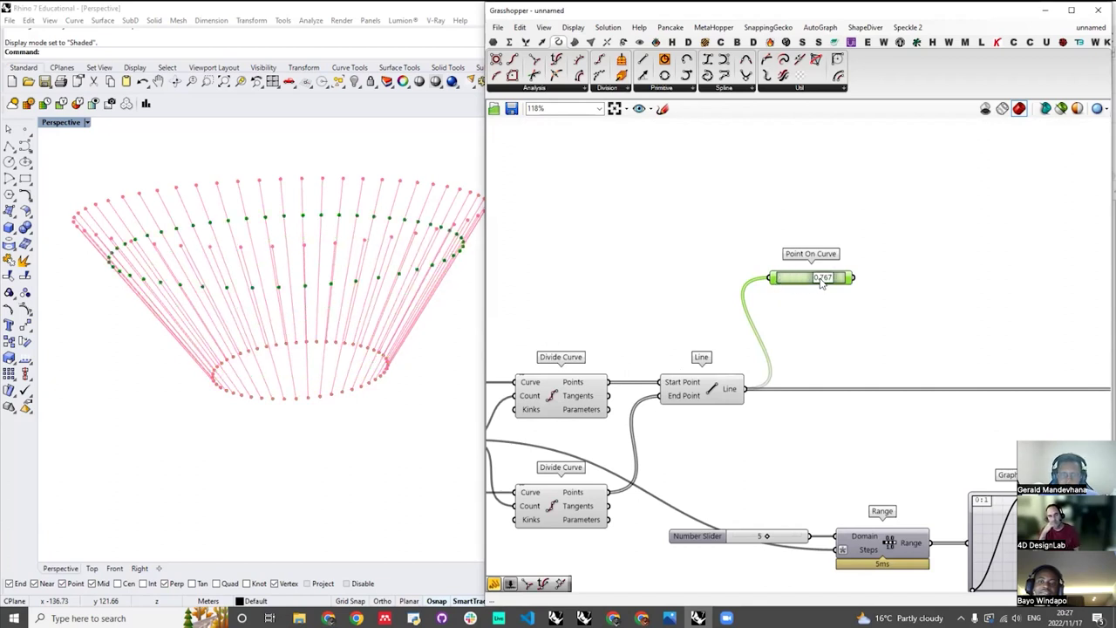
pyautogui.moveTo(312, 320); pyautogui.dragTo(327, 272, button='right')
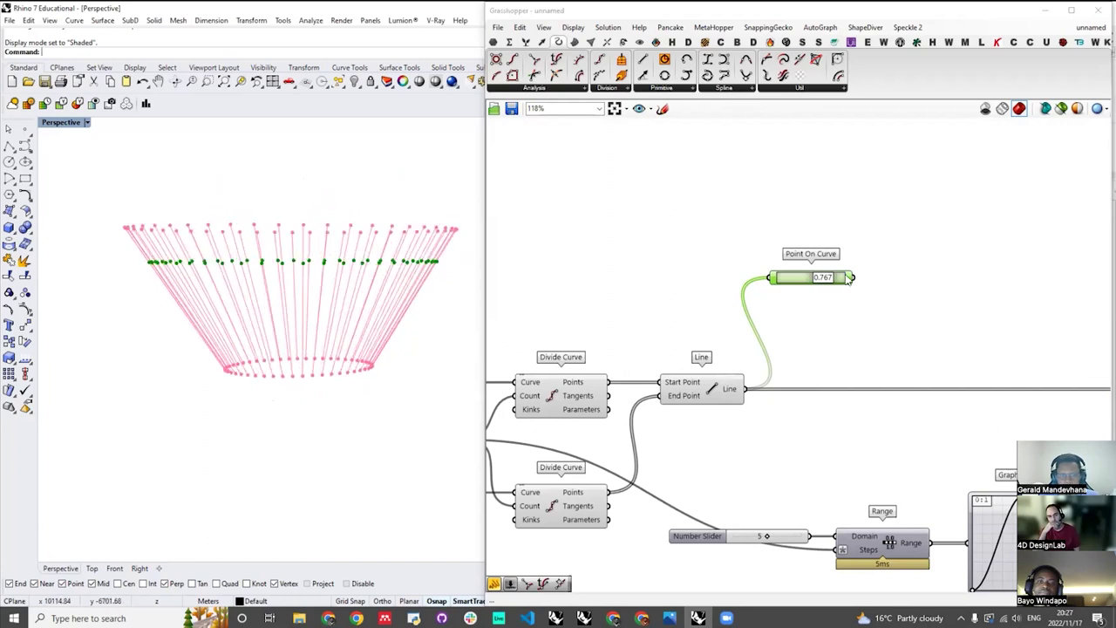
pyautogui.scroll(1, 847, 277)
pyautogui.moveTo(821, 281)
pyautogui.mouseDown()
pyautogui.moveTo(809, 281)
pyautogui.moveTo(824, 280)
pyautogui.mouseUp()
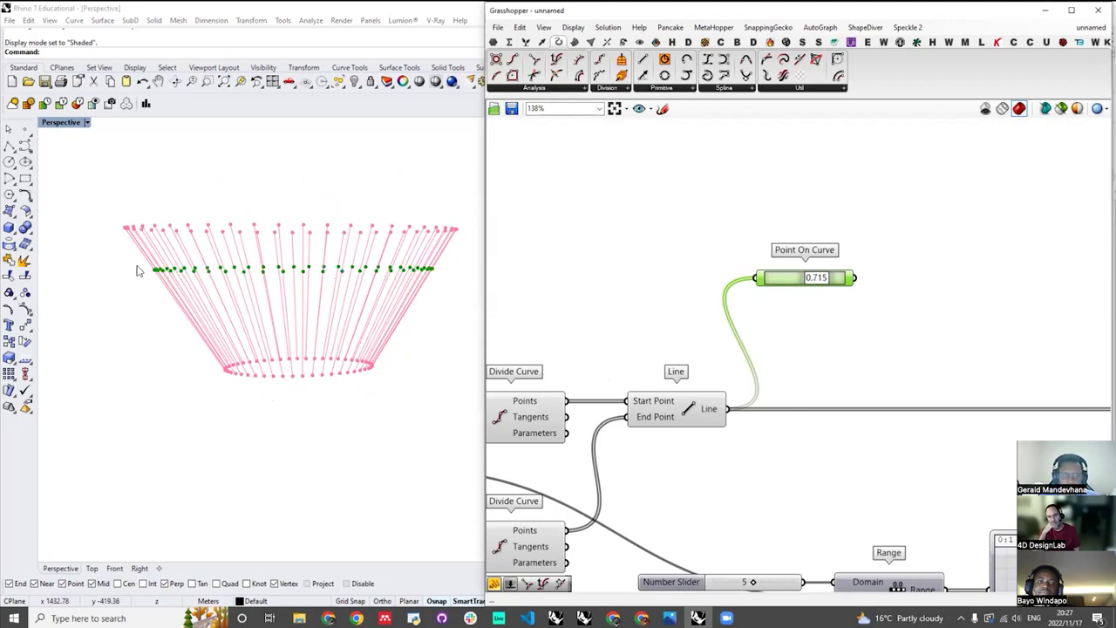
# - Examine the Remap Numbers component's Target input and the Graph Mapper feeding it
pyautogui.scroll(-4, 719, 256)
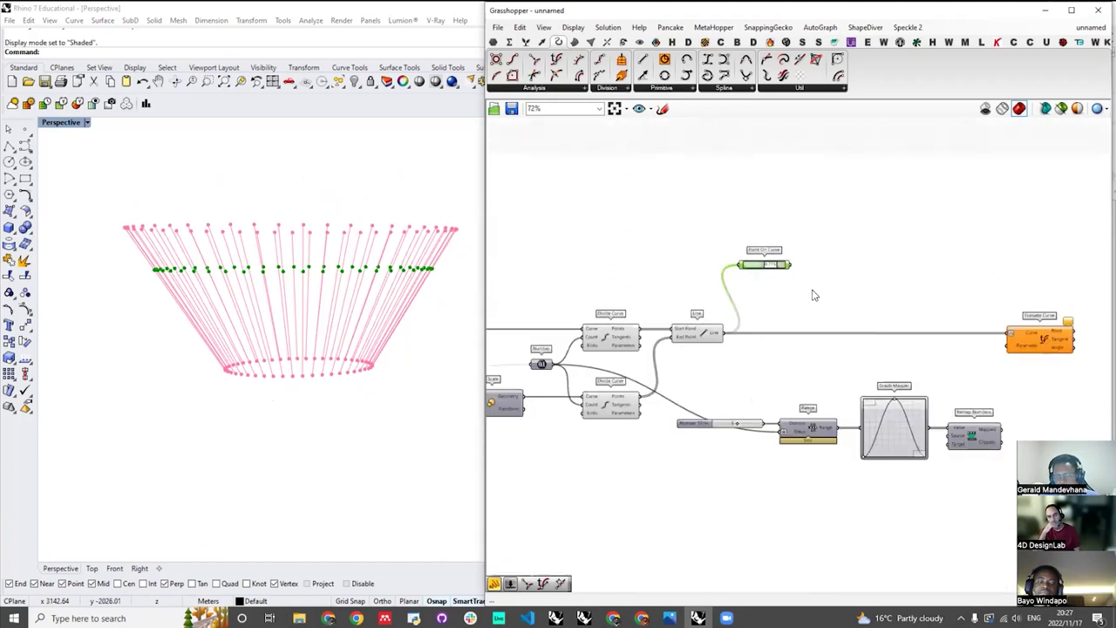
pyautogui.scroll(3, 920, 415)
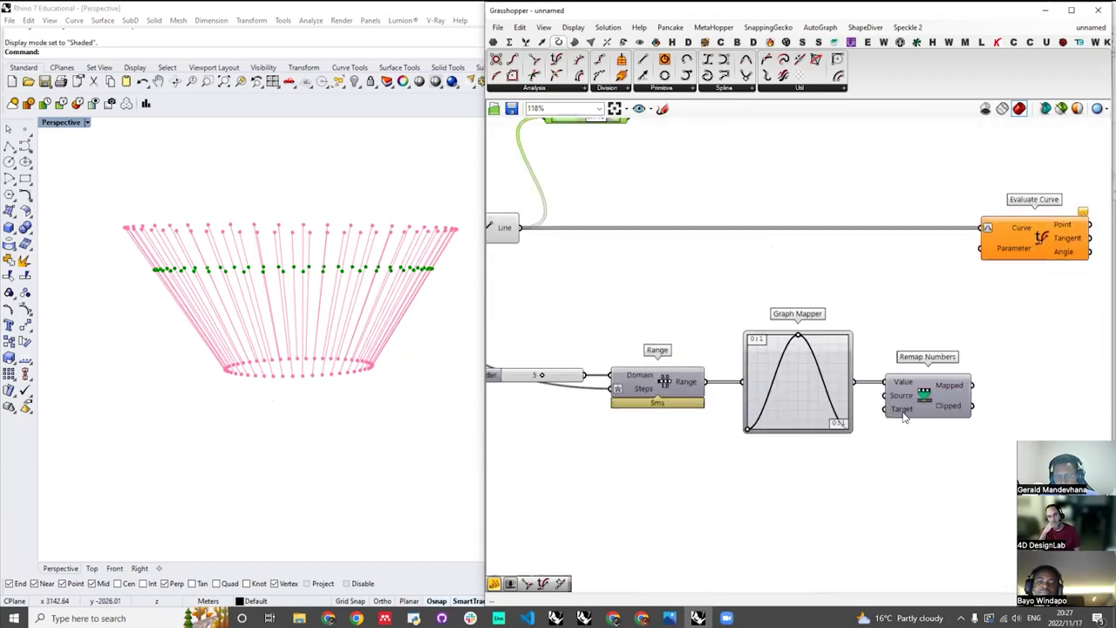
pyautogui.scroll(2, 902, 413)
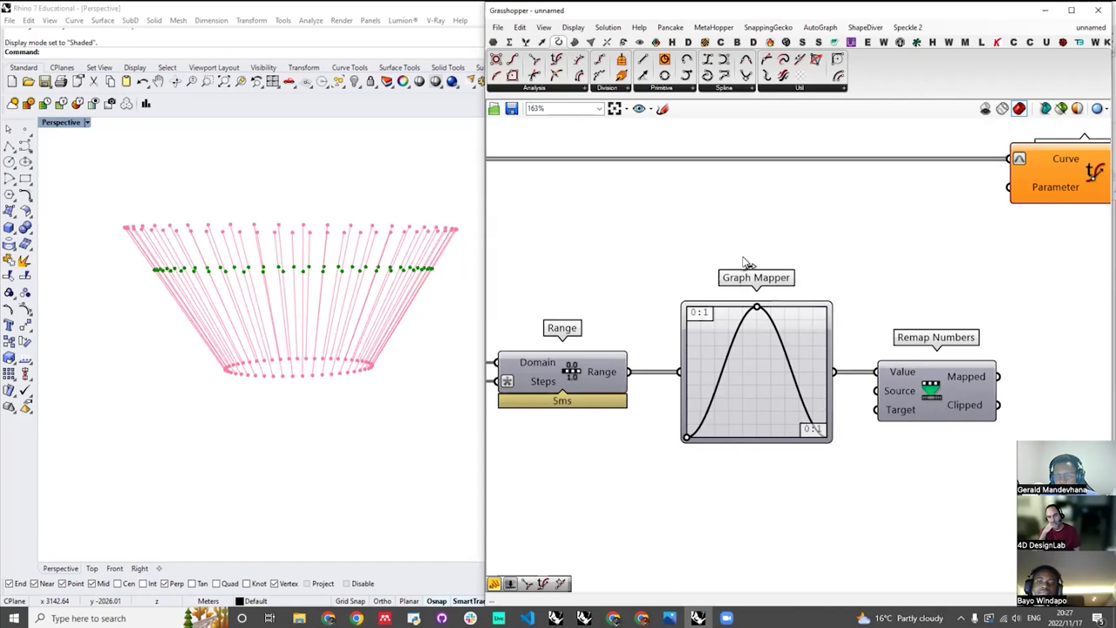
# - Add a Panel beside Remap Numbers, wire the Graph Mapper output into it, and stretch it taller to show more values
pyautogui.scroll(-3, 787, 392)
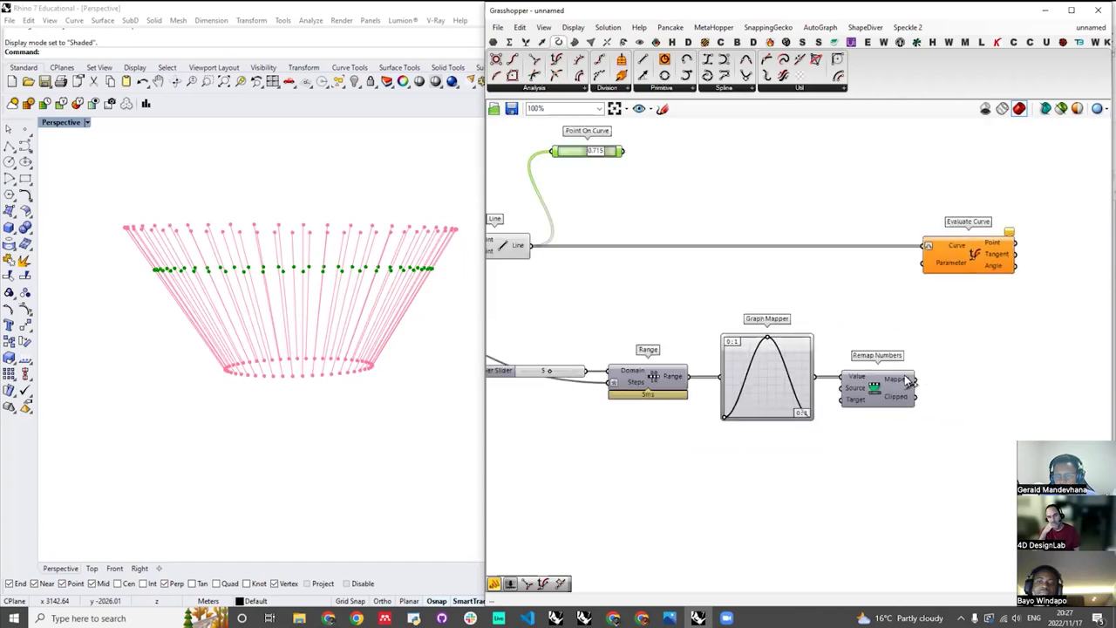
pyautogui.scroll(1, 849, 321)
pyautogui.doubleClick(846, 315)
pyautogui.write('panel')
pyautogui.click(819, 336)
pyautogui.moveTo(789, 379); pyautogui.dragTo(967, 332)
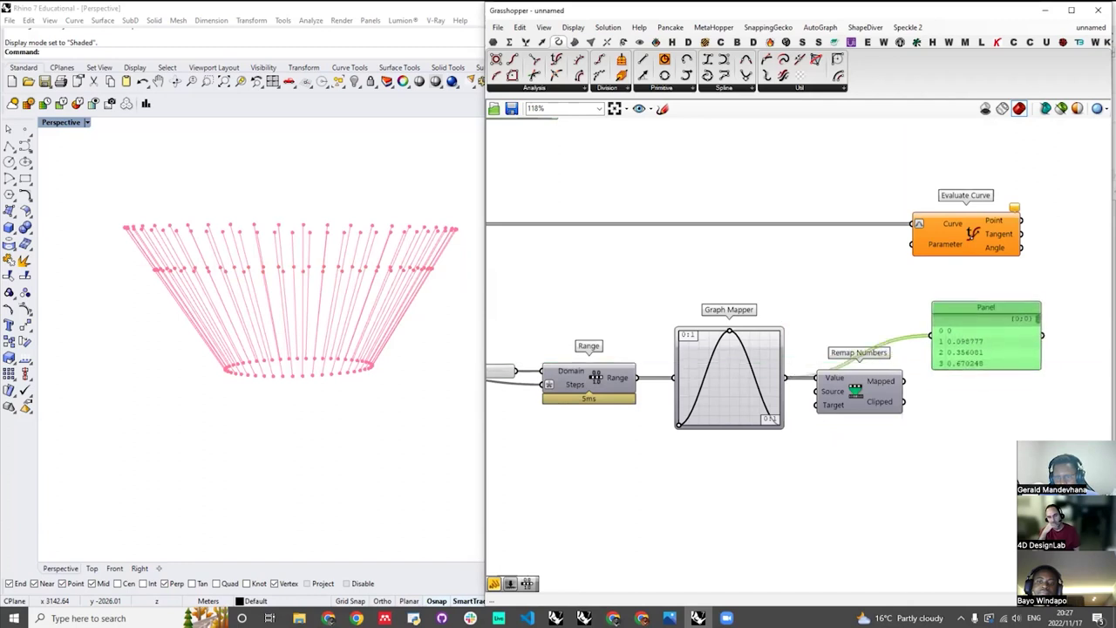
pyautogui.moveTo(985, 369); pyautogui.dragTo(985, 548)
pyautogui.moveTo(872, 471); pyautogui.dragTo(841, 414, button='right')
pyautogui.scroll(3, 1009, 337)
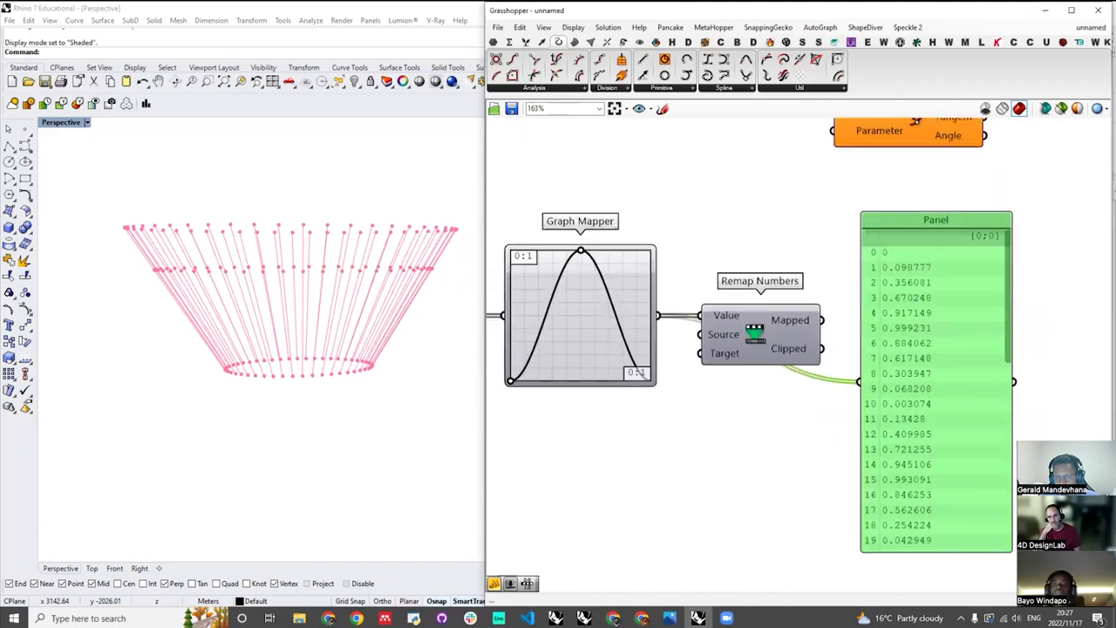
# - Read through the Graph Mapper values listed in the Panel and delete the Panel
pyautogui.scroll(-10, 1009, 336)
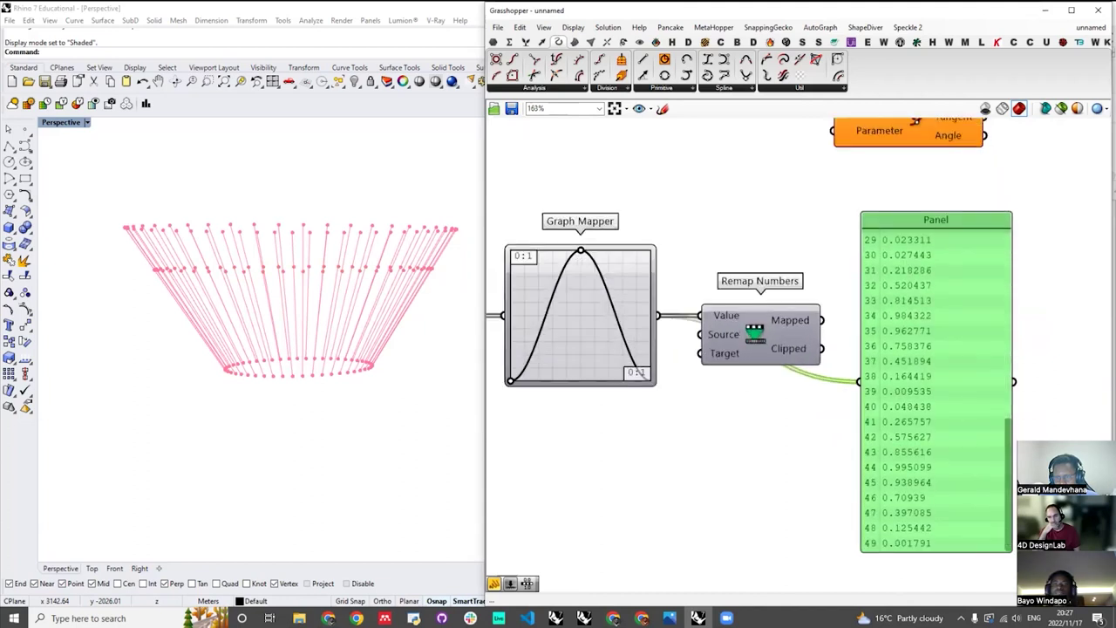
pyautogui.scroll(10, 994, 334)
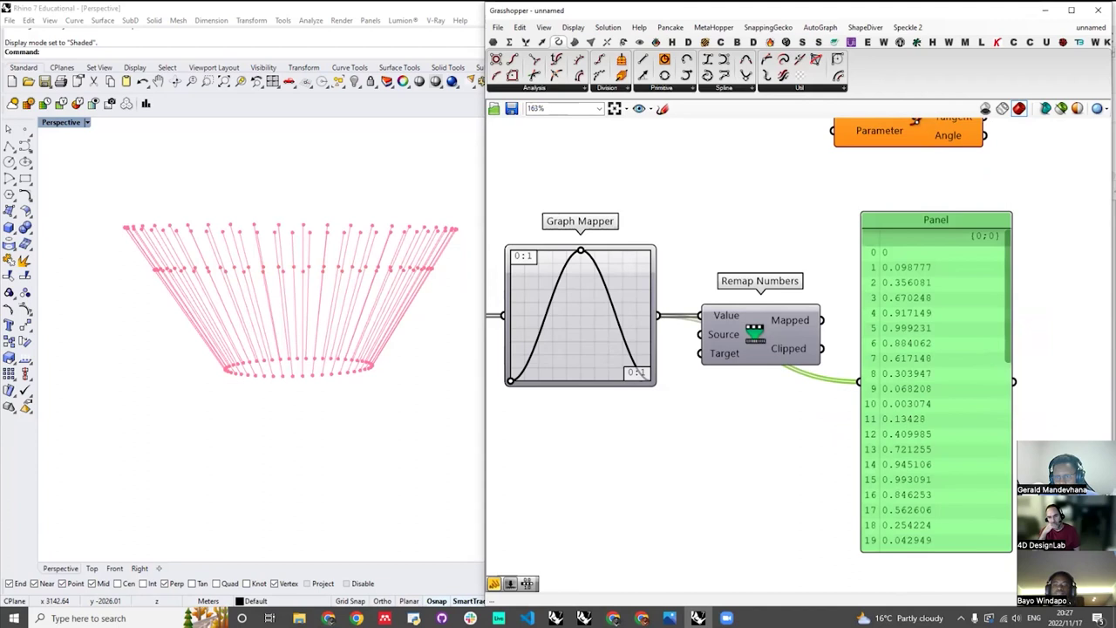
pyautogui.scroll(-3, 993, 334)
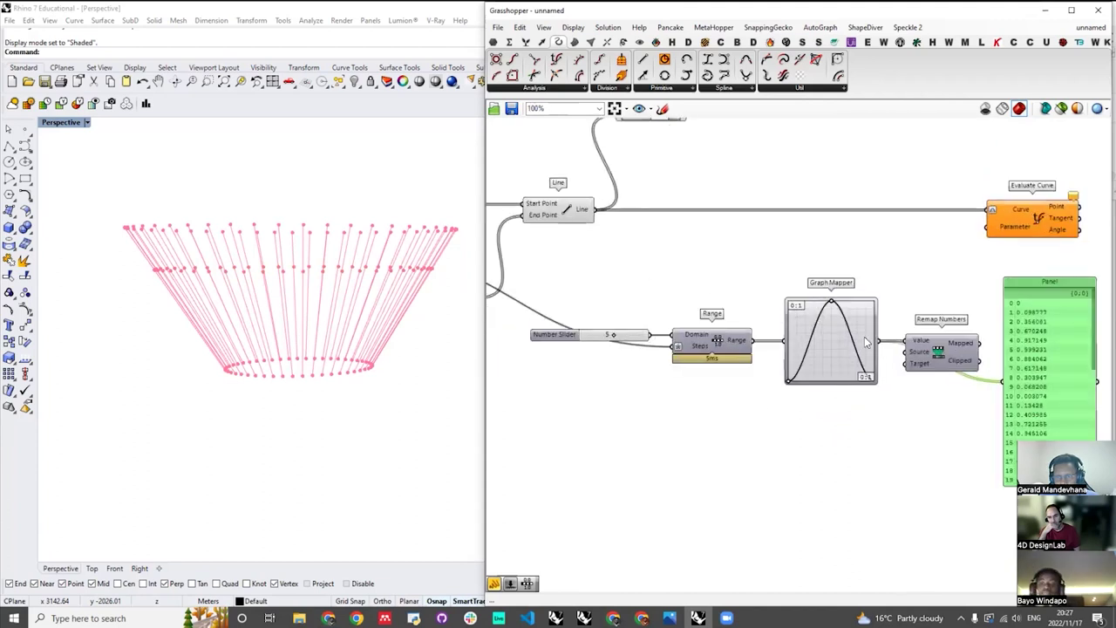
pyautogui.scroll(-2, 802, 326)
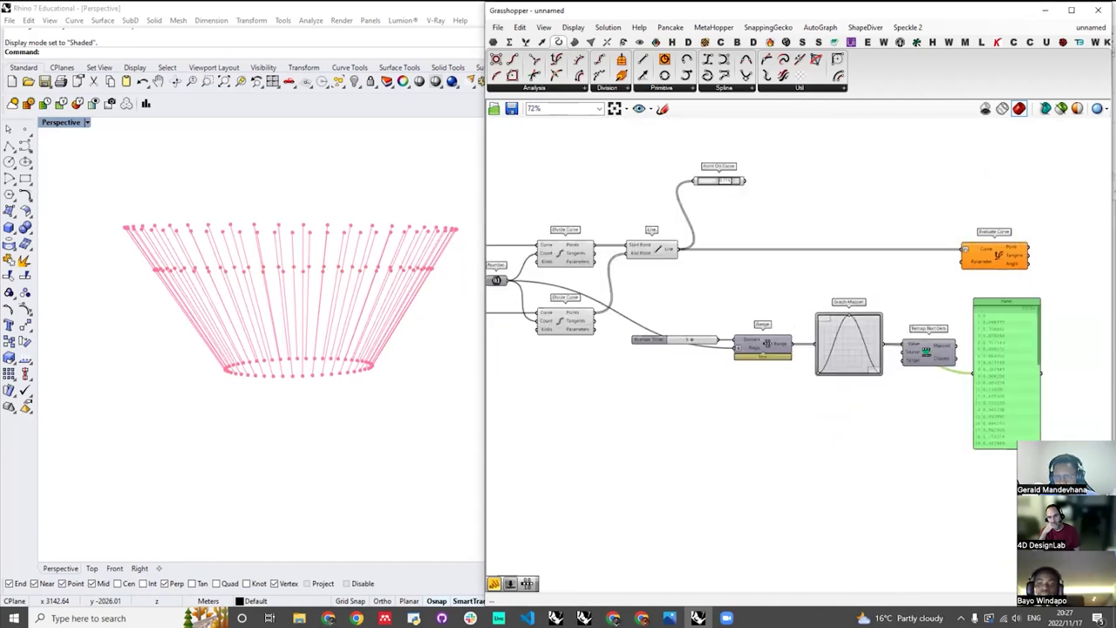
pyautogui.scroll(1, 1011, 349)
pyautogui.press('Delete')
pyautogui.scroll(-1, 886, 334)
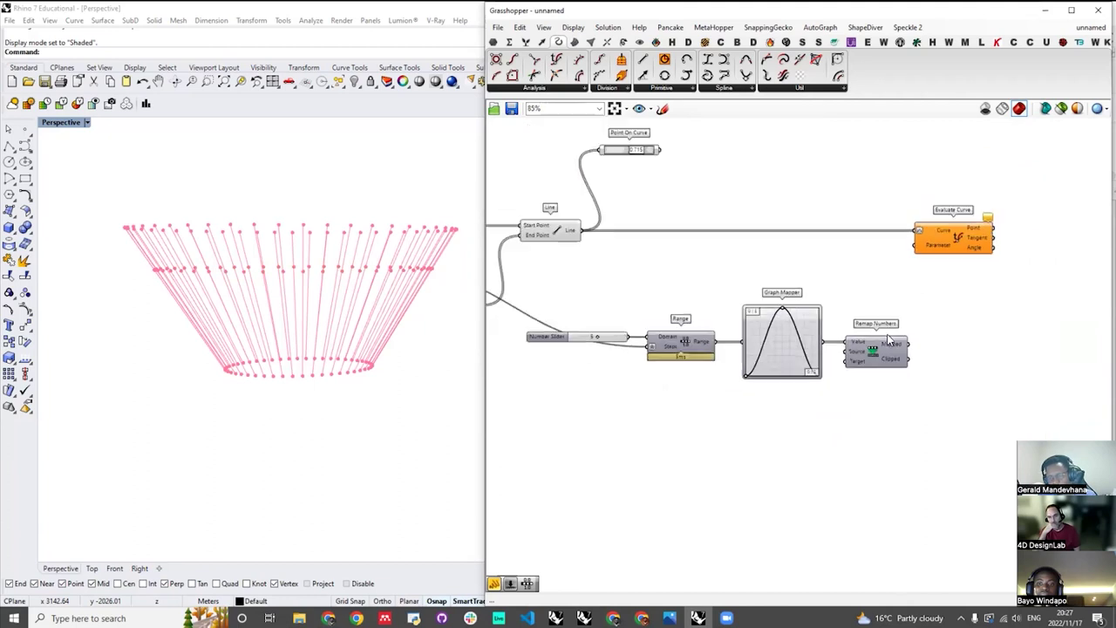
# - Move the Remap Numbers component farther away from the Graph Mapper, widening the gap between them
pyautogui.scroll(-1, 886, 334)
pyautogui.scroll(1, 864, 337)
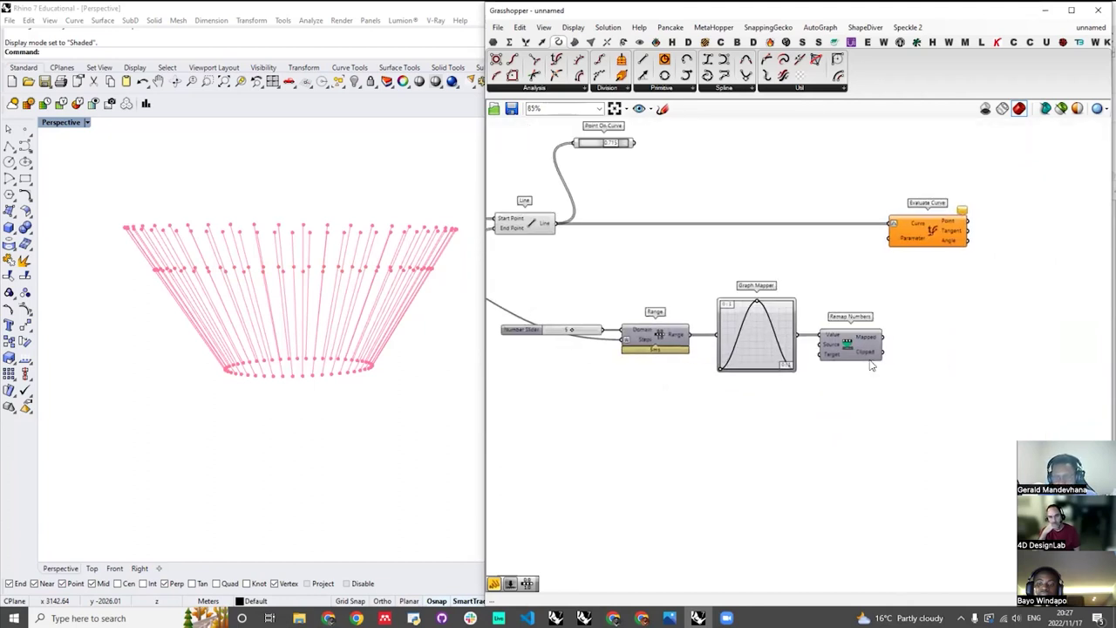
pyautogui.scroll(2, 847, 352)
pyautogui.moveTo(849, 347); pyautogui.dragTo(914, 349)
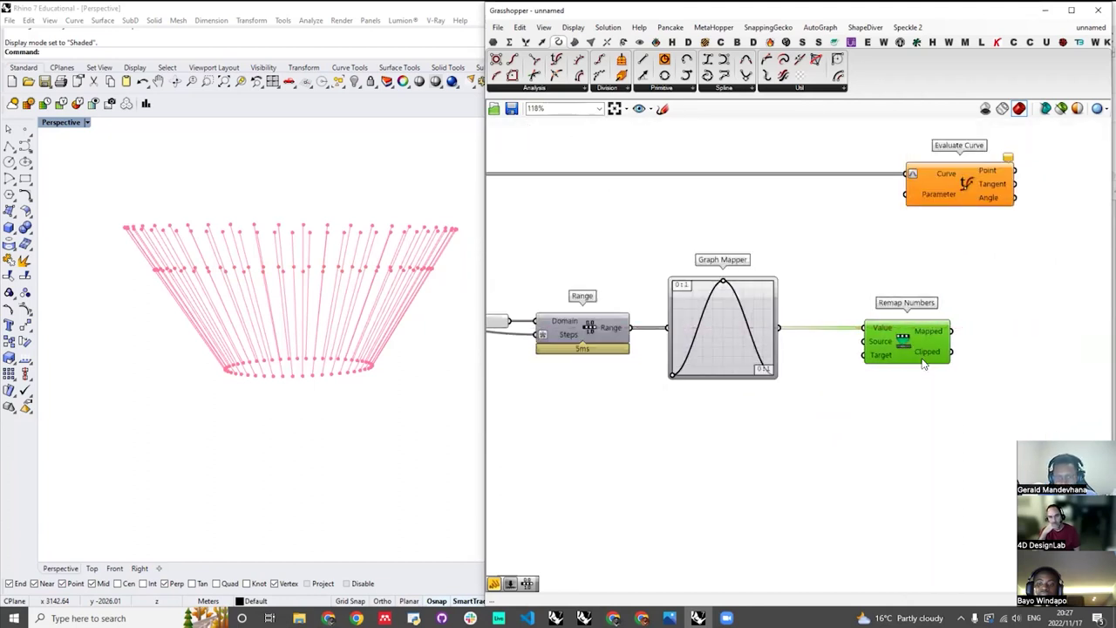
# - Raise the Point On Curve parameter to 1.000
pyautogui.scroll(-4, 922, 363)
pyautogui.scroll(2, 637, 266)
pyautogui.click(740, 170)
pyautogui.moveTo(758, 171); pyautogui.dragTo(787, 177)
# - Add a Construct Domain component and place it below the Graph Mapper
pyautogui.moveTo(1059, 446); pyautogui.dragTo(866, 373, button='right')
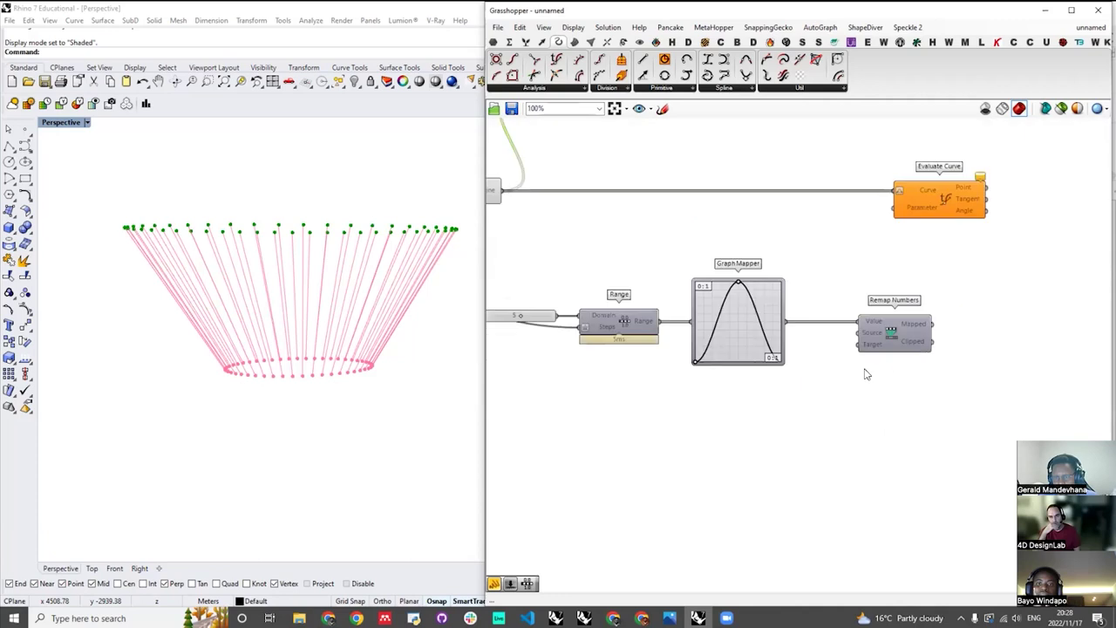
pyautogui.doubleClick(813, 390)
pyautogui.doubleClick(814, 389)
pyautogui.write('do')
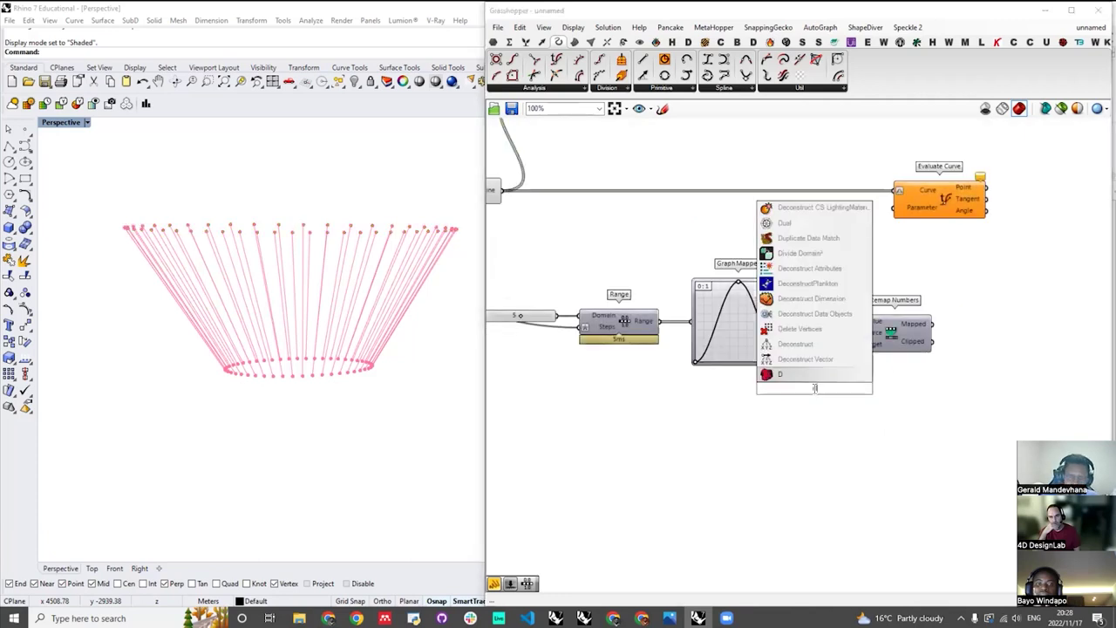
pyautogui.press('BackSpace')
pyautogui.press('BackSpace')
pyautogui.write('con')
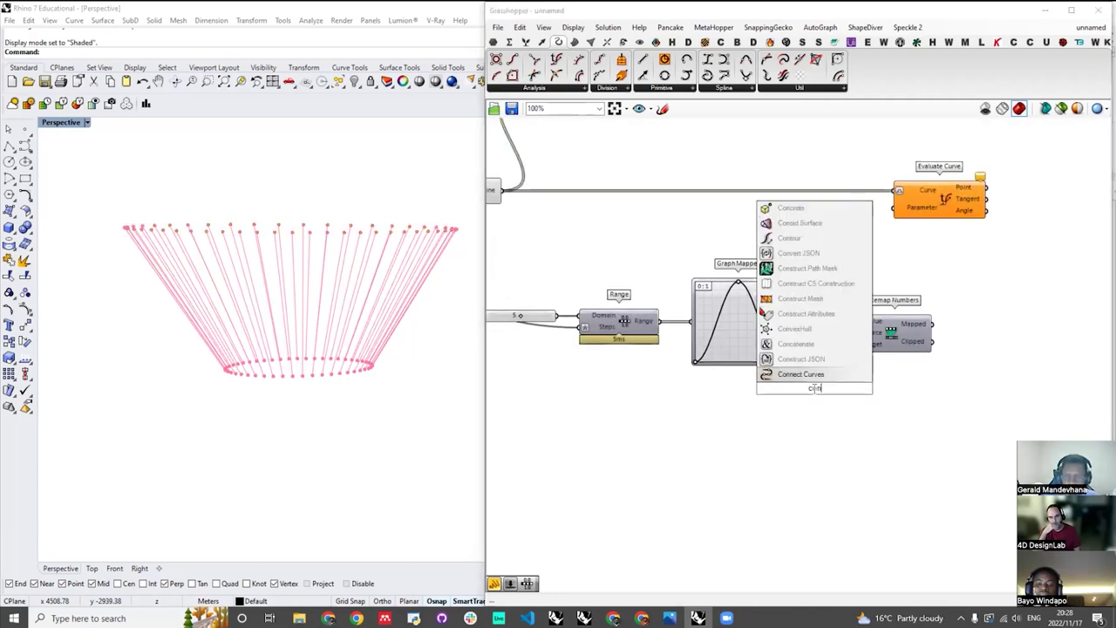
pyautogui.write(' dom')
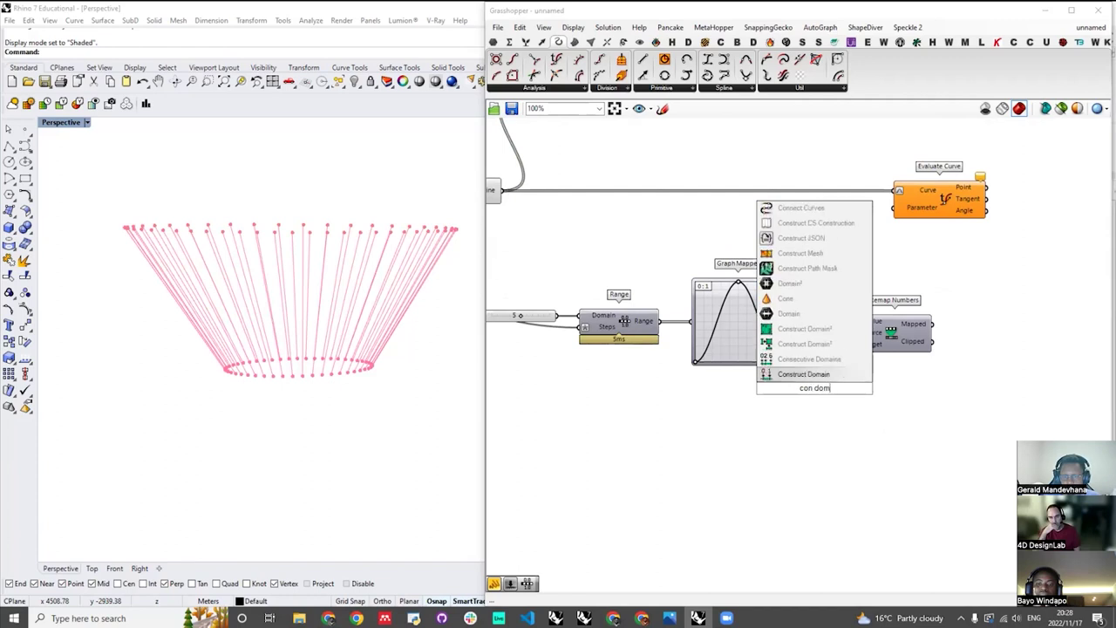
pyautogui.click(817, 377)
pyautogui.moveTo(803, 384); pyautogui.dragTo(810, 419)
pyautogui.scroll(-2, 881, 409)
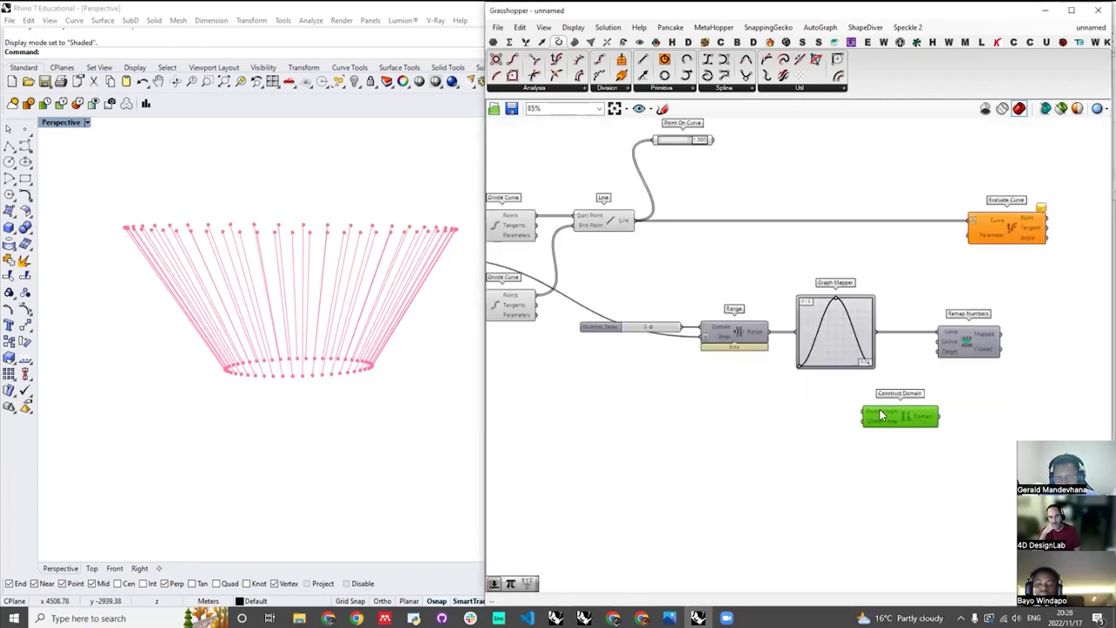
# - Create a Number Slider with the value 0.60 and wire it into the Construct Domain's Domain start input
pyautogui.scroll(3, 760, 409)
pyautogui.click(761, 408)
pyautogui.doubleClick(761, 409)
pyautogui.write('0.6')
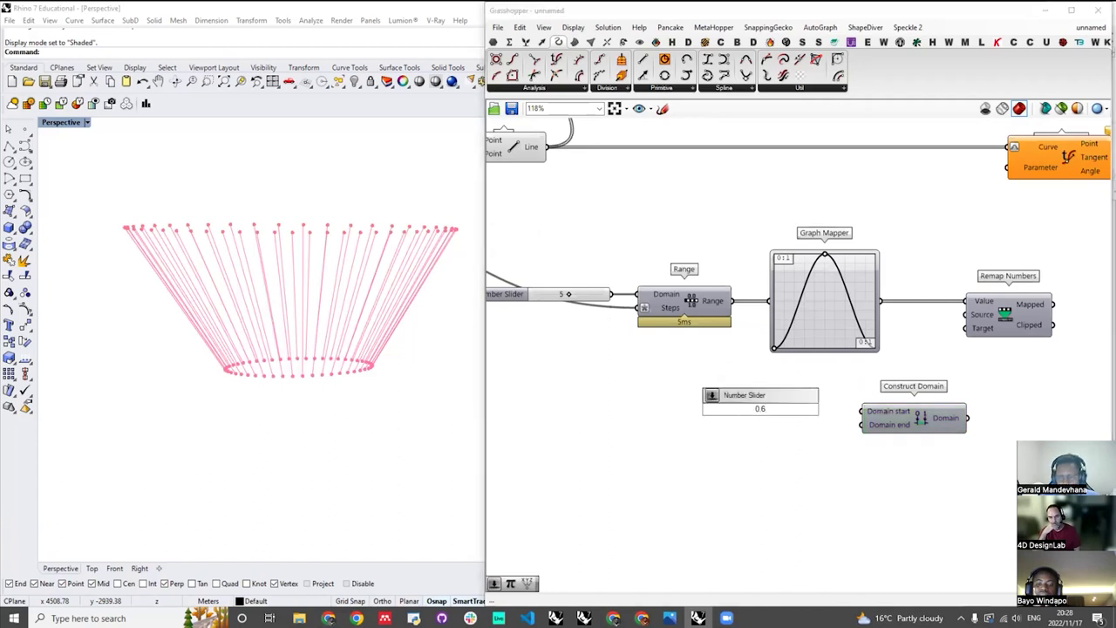
pyautogui.write('0')
pyautogui.press('Return')
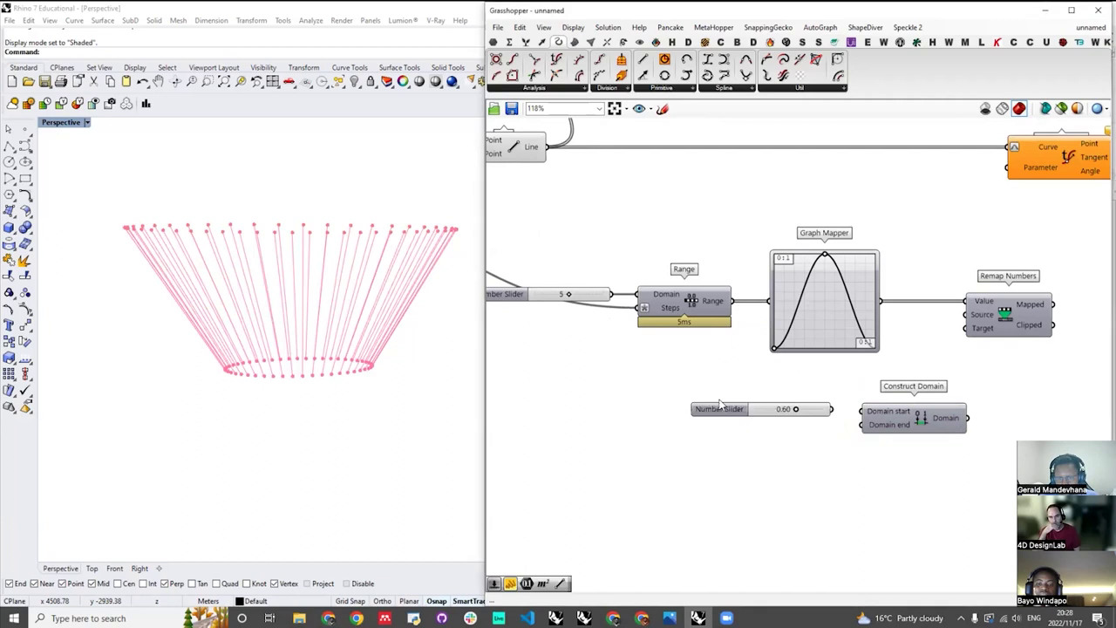
pyautogui.moveTo(726, 409); pyautogui.dragTo(722, 414)
# - Create a second Number Slider with the value 1.20 and place it beneath the 0.60 slider
pyautogui.doubleClick(733, 436)
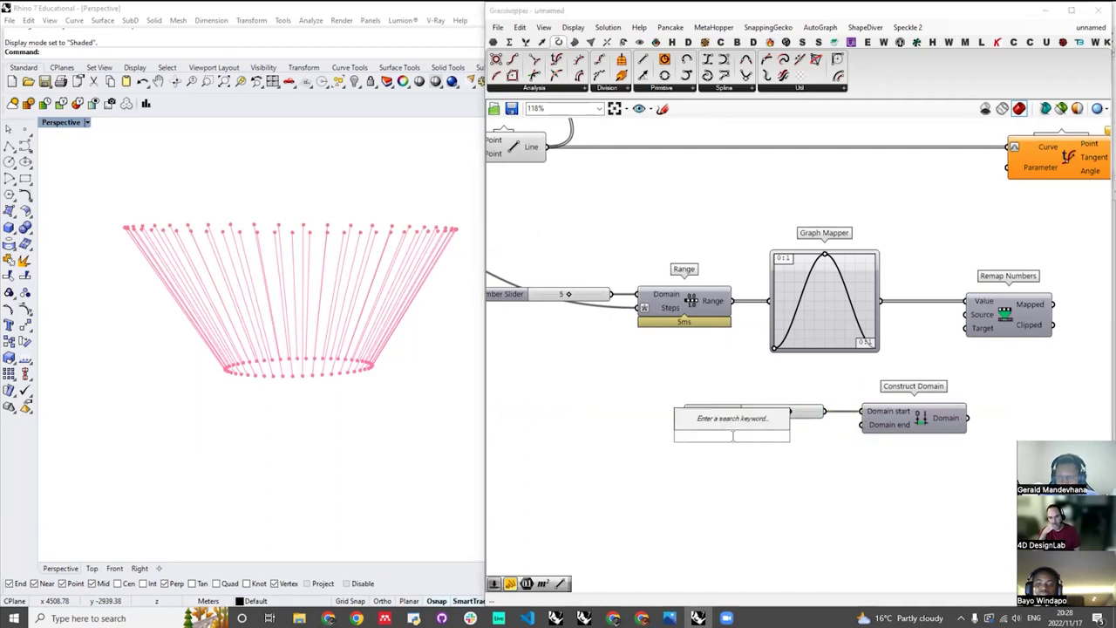
pyautogui.write('1.2')
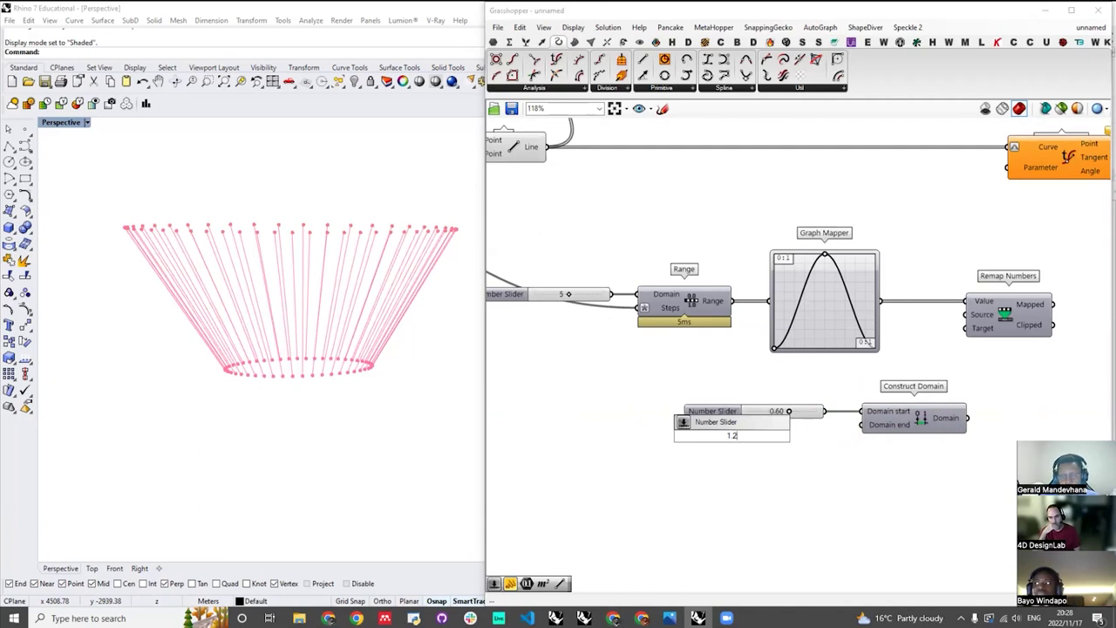
pyautogui.write('0')
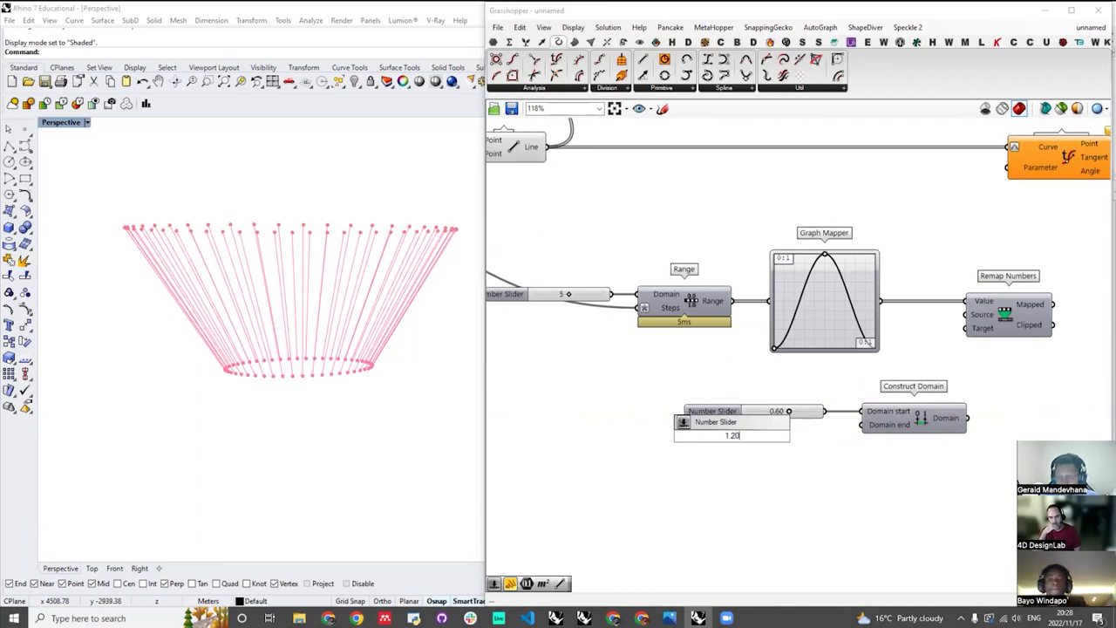
pyautogui.click(683, 423)
pyautogui.moveTo(790, 440); pyautogui.dragTo(801, 436)
# - Set the 1.20 slider's maximum to 1.2 and align the slider under the 0.60 slider
pyautogui.scroll(2, 796, 433)
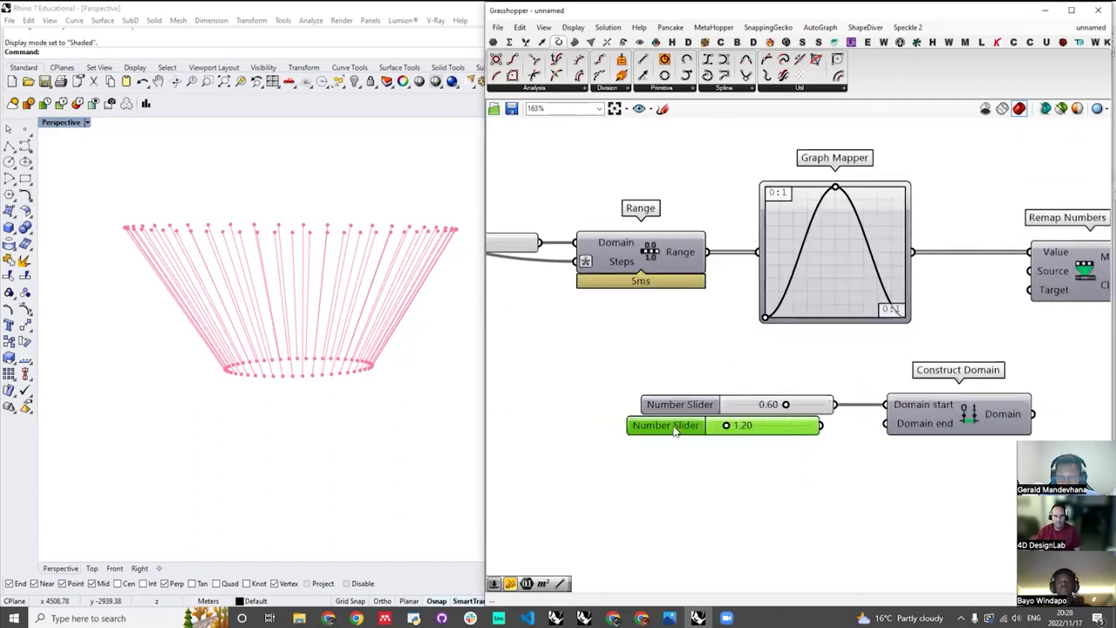
pyautogui.doubleClick(673, 429)
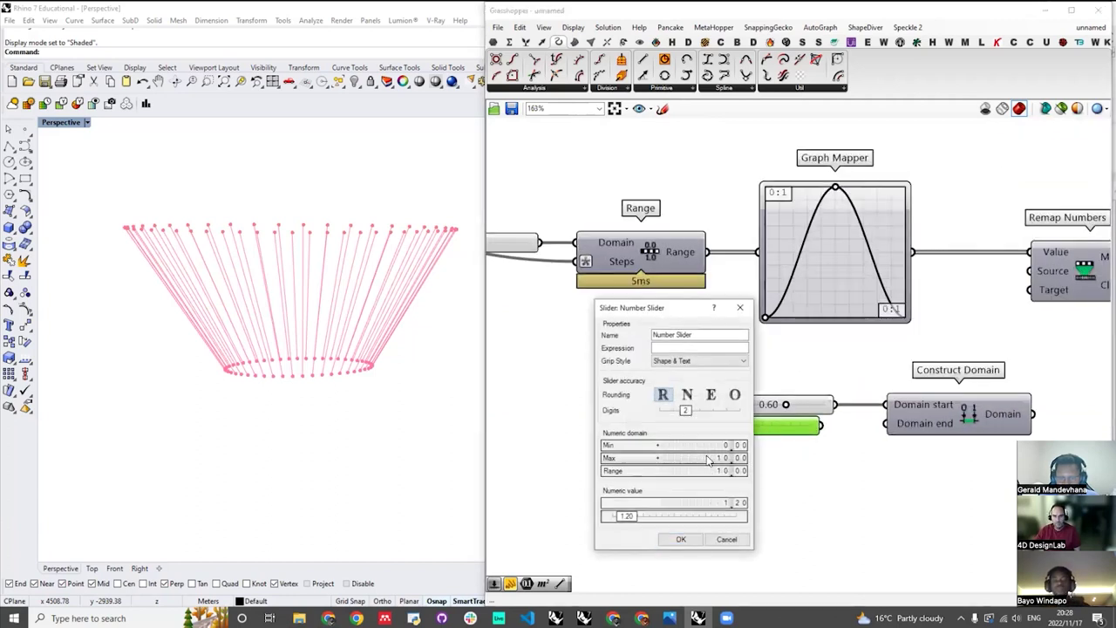
pyautogui.doubleClick(707, 457)
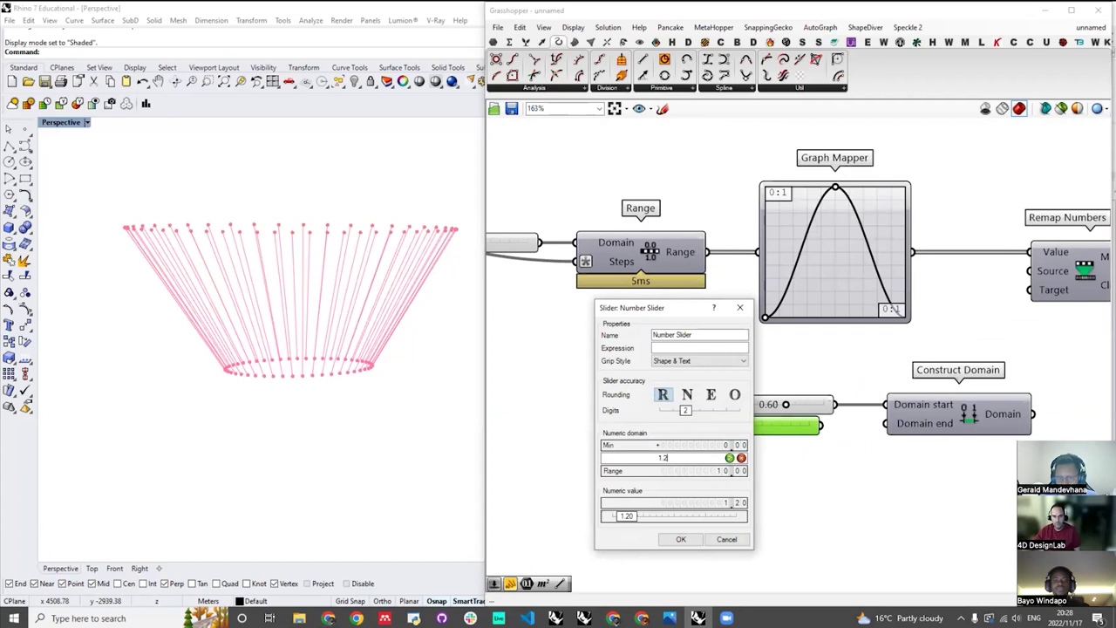
pyautogui.click(728, 458)
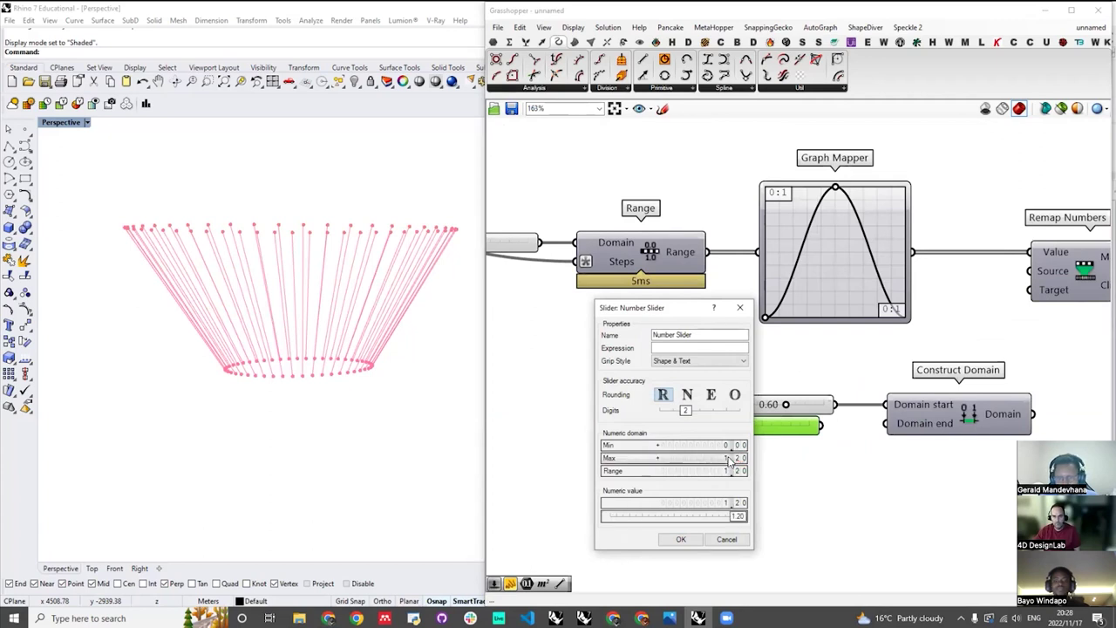
pyautogui.click(681, 539)
pyautogui.moveTo(764, 434); pyautogui.dragTo(771, 440)
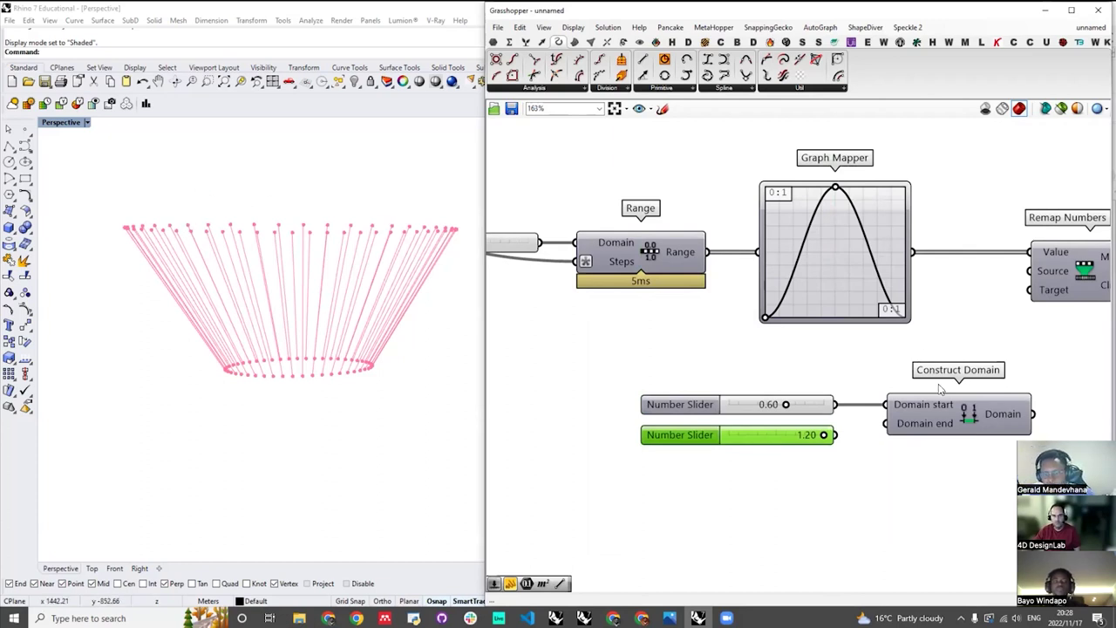
# - Wire the lower Number Slider into the Construct Domain's Domain end input and set it to 0.94
pyautogui.moveTo(835, 434); pyautogui.dragTo(797, 437)
pyautogui.scroll(1, 825, 436)
pyautogui.scroll(1, 825, 436)
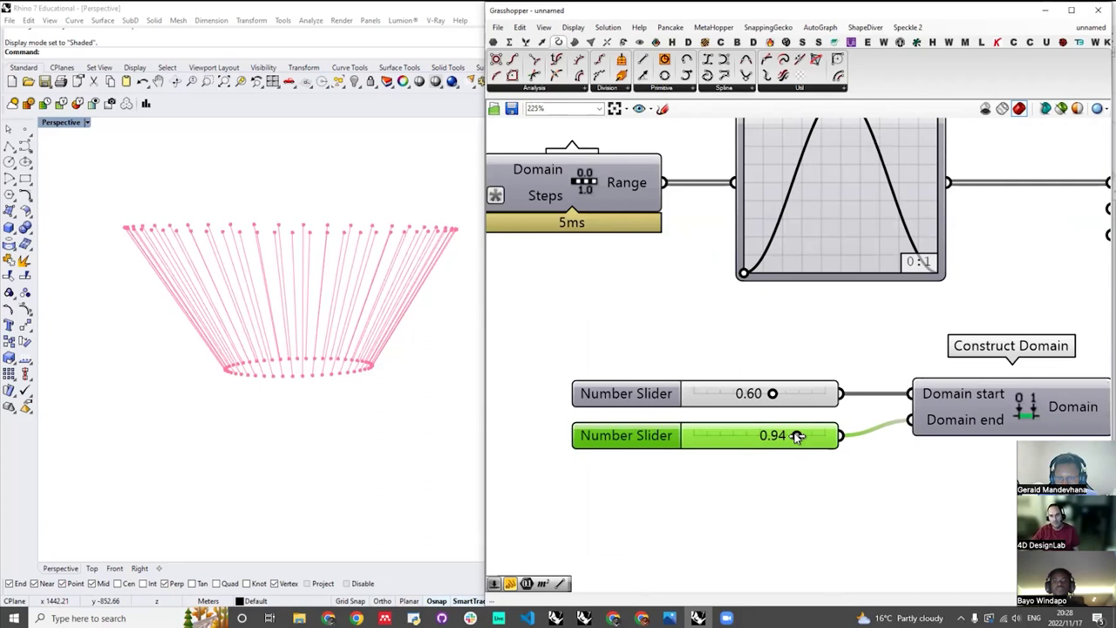
# - Wire the Construct Domain output into the Target input of Remap Numbers
pyautogui.scroll(-4, 660, 387)
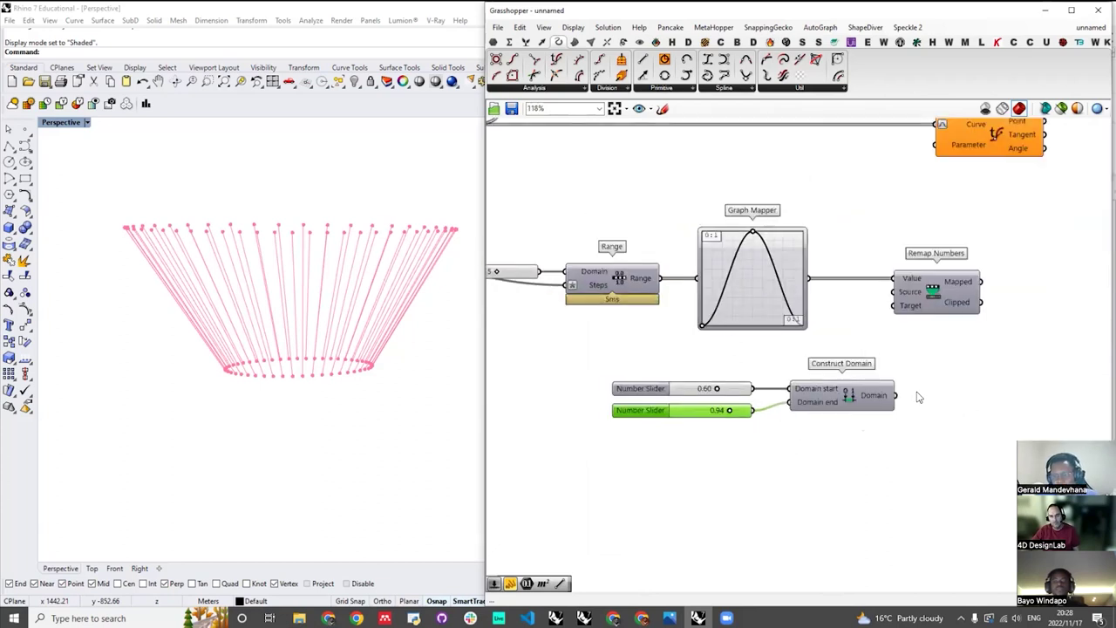
pyautogui.moveTo(897, 395); pyautogui.dragTo(895, 305)
pyautogui.scroll(-4, 936, 357)
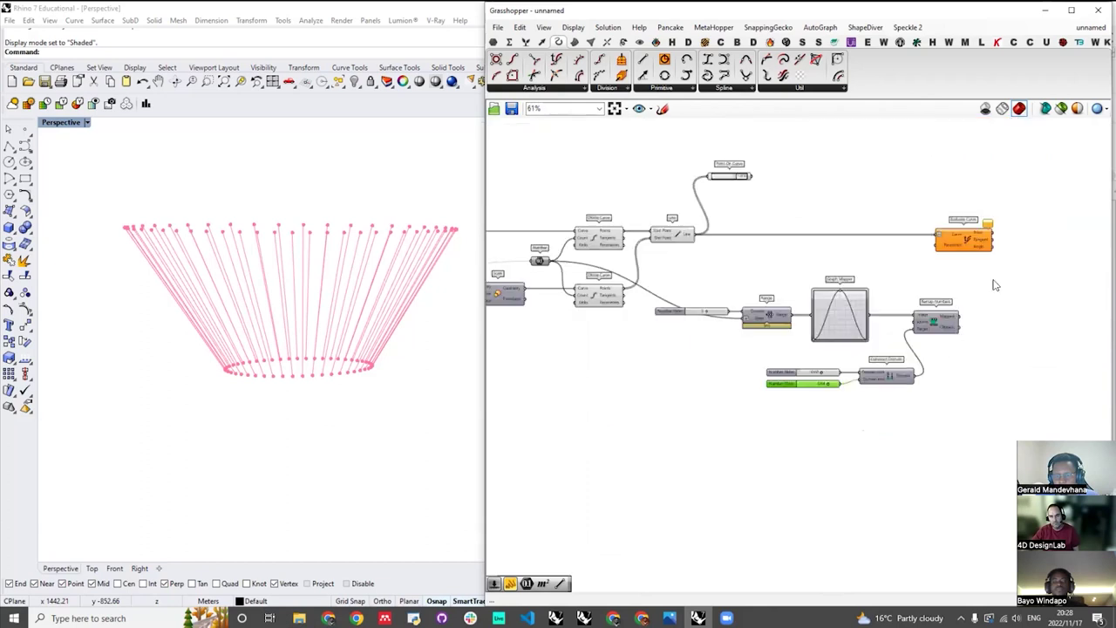
# - Wire the Mapped output of Remap Numbers into Evaluate Curve's Parameter input and view the highlighted points on the lines
pyautogui.scroll(3, 939, 270)
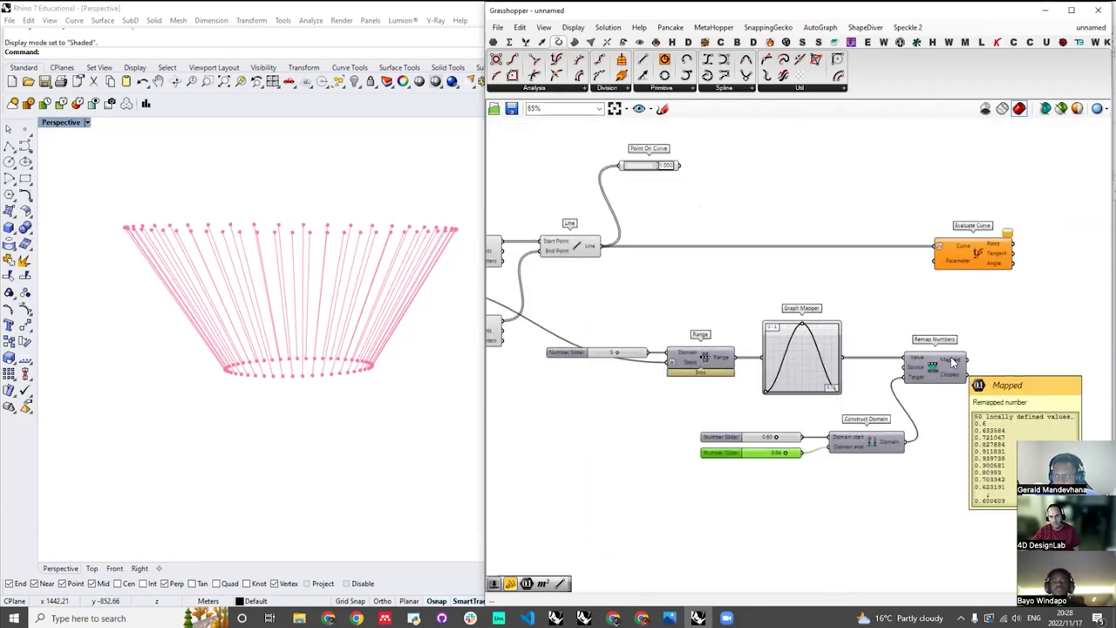
pyautogui.moveTo(969, 360); pyautogui.dragTo(954, 265)
pyautogui.click(968, 253)
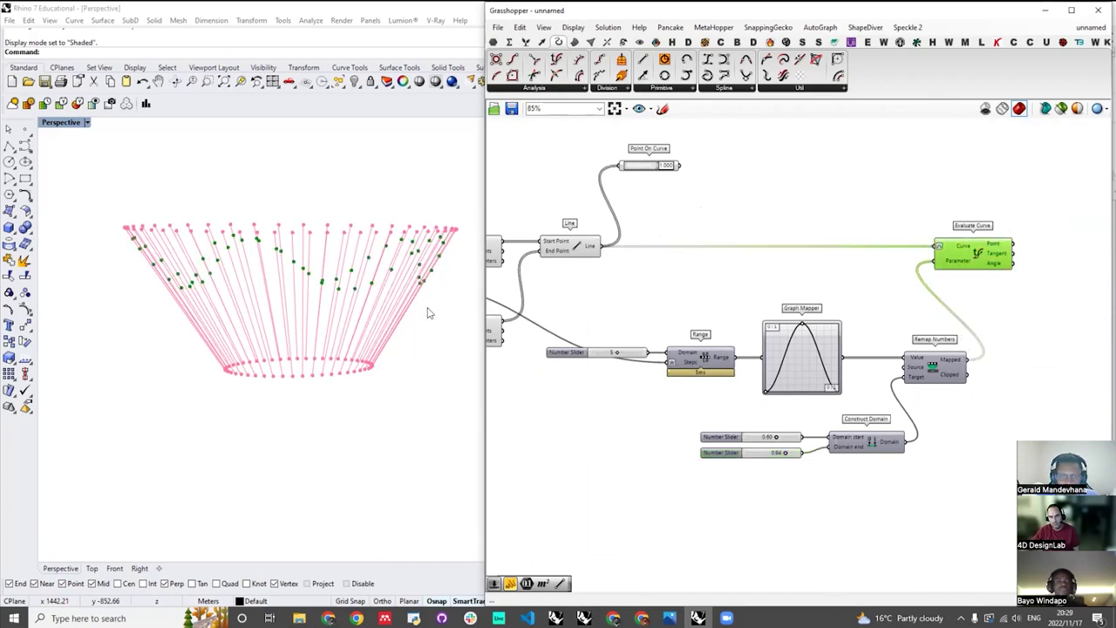
pyautogui.moveTo(364, 342); pyautogui.dragTo(438, 343, button='right')
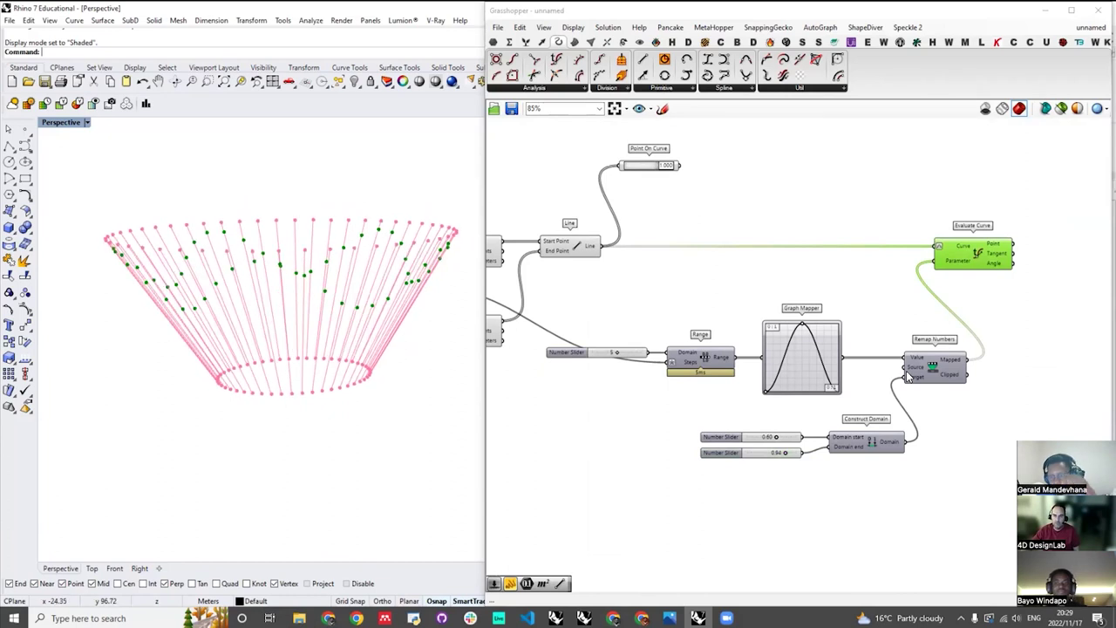
# - Inspect the Source domain of Remap Numbers and highlight the Point On Curve component to compare its points with the evaluated ones
pyautogui.scroll(4, 907, 374)
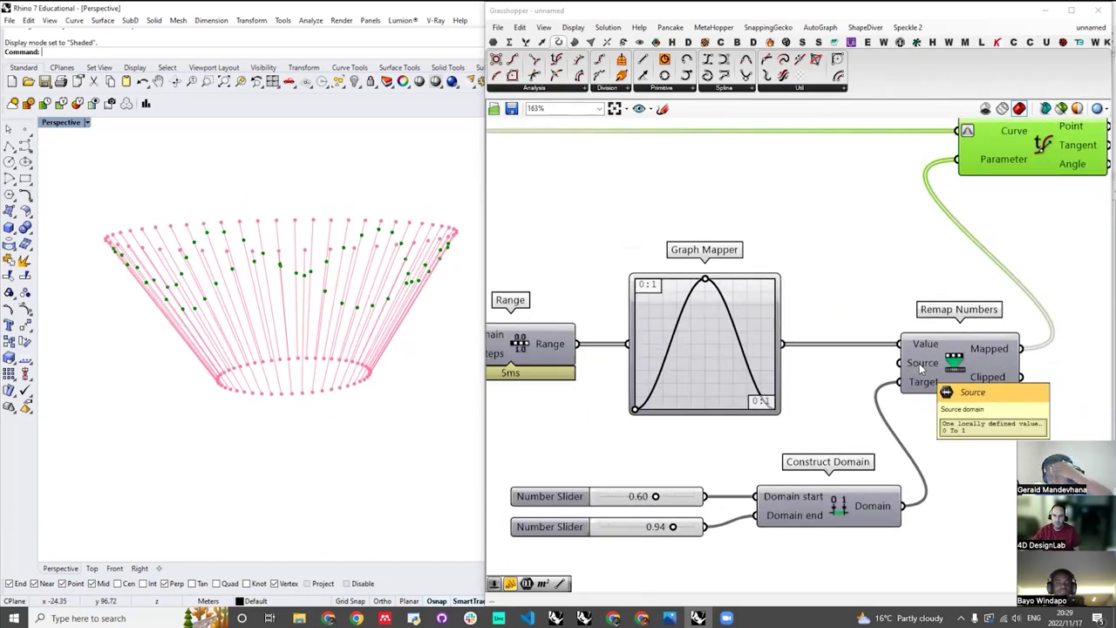
pyautogui.scroll(-4, 1002, 427)
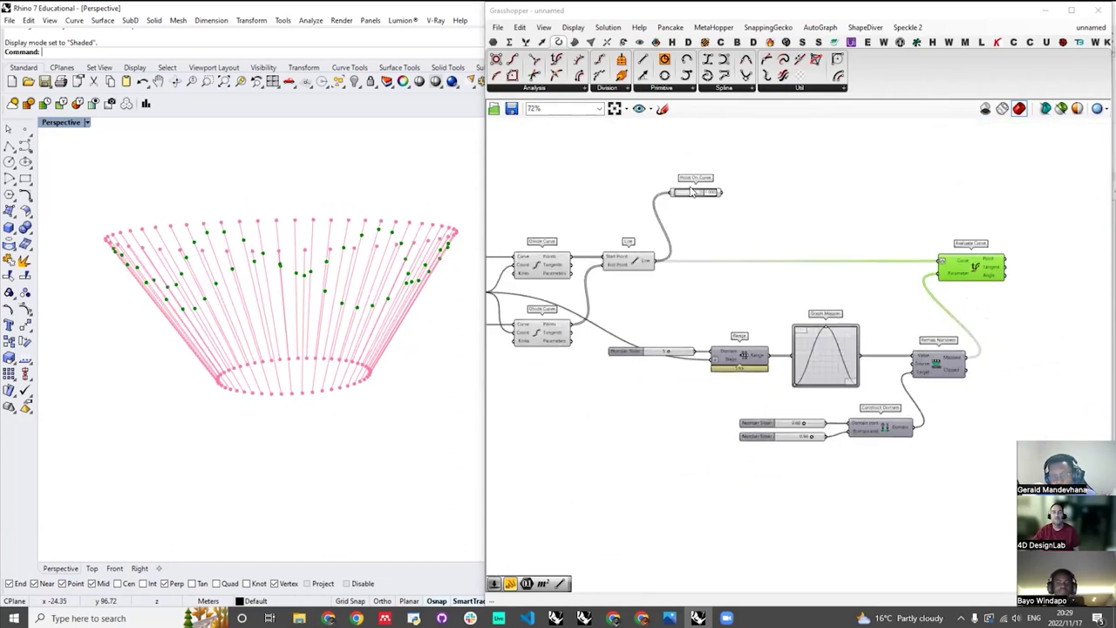
pyautogui.scroll(2, 695, 187)
pyautogui.moveTo(715, 150); pyautogui.dragTo(689, 244)
pyautogui.scroll(-3, 888, 309)
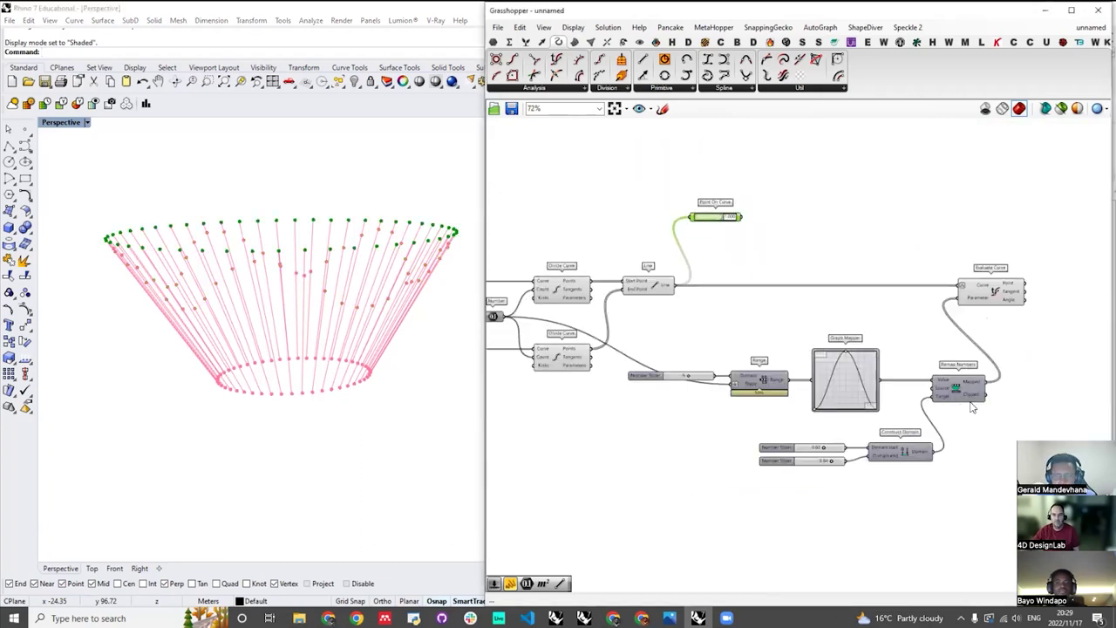
pyautogui.scroll(4, 946, 398)
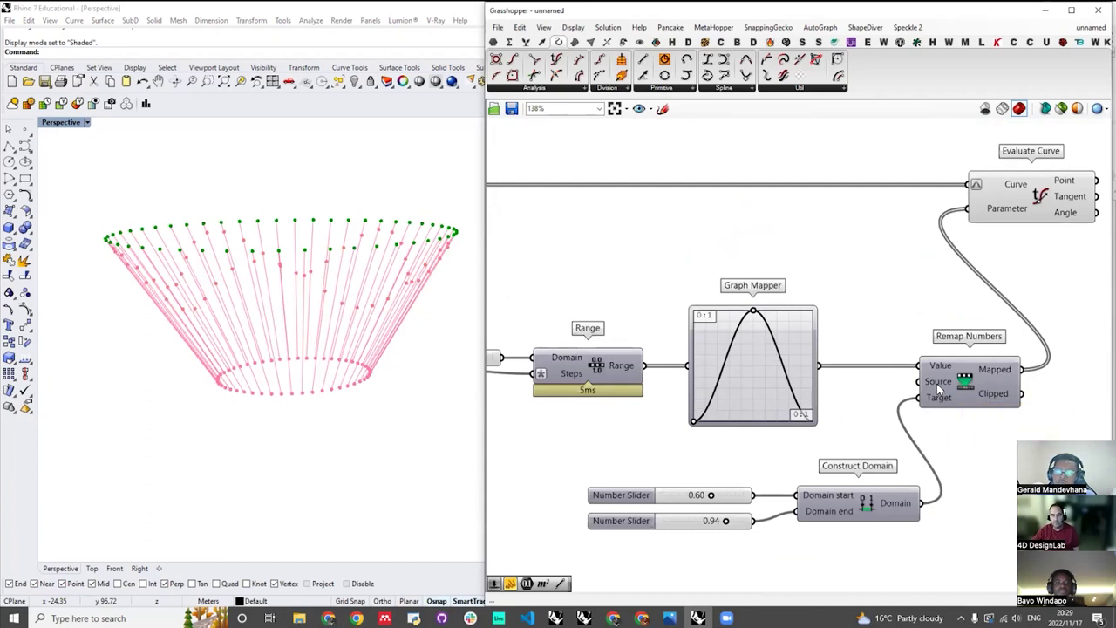
# - Highlight the Range and Graph Mapper components to review how they feed Remap Numbers and Evaluate Curve
pyautogui.scroll(-2, 842, 350)
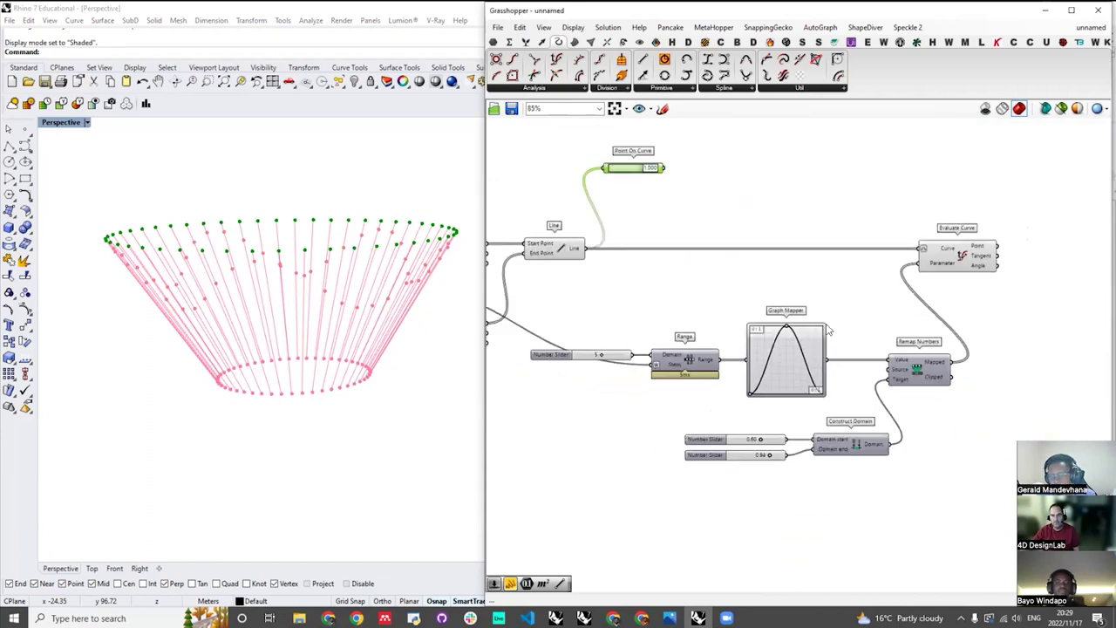
pyautogui.moveTo(865, 297); pyautogui.dragTo(671, 417)
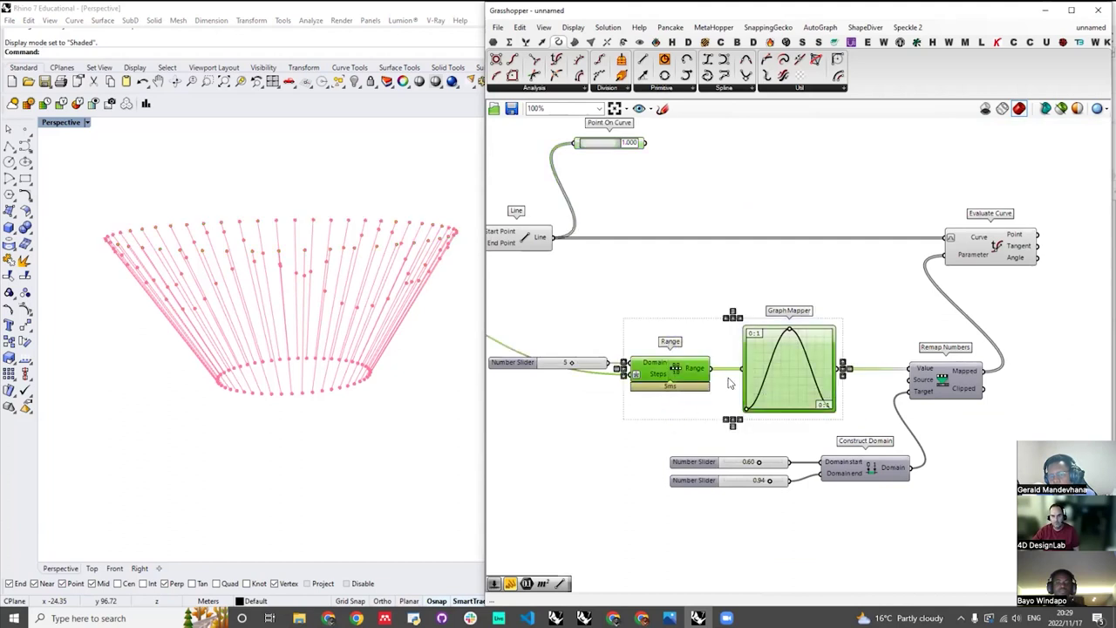
pyautogui.click(793, 294)
pyautogui.scroll(-3, 832, 367)
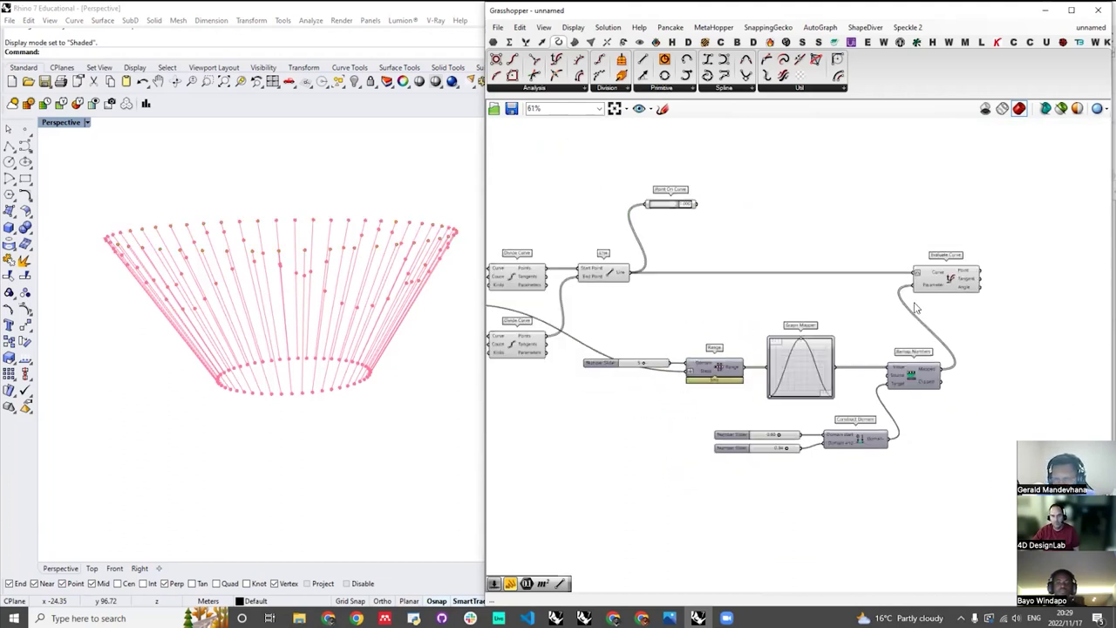
pyautogui.scroll(3, 914, 307)
pyautogui.scroll(-1, 915, 307)
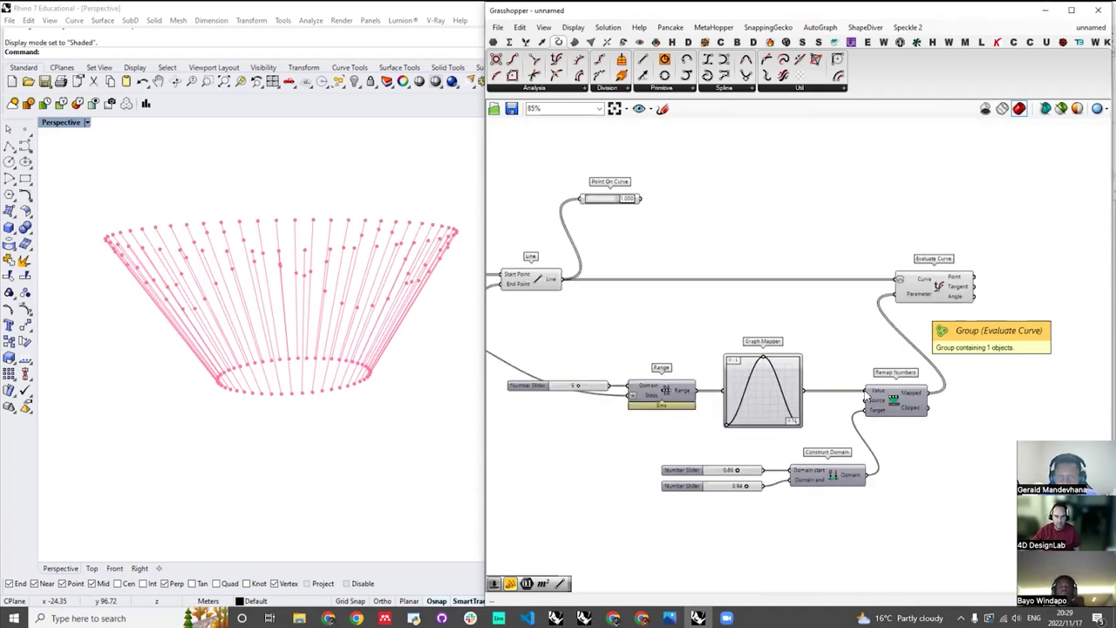
# - Try a Domain end value of 1.20 and examine where the evaluated points fall relative to the lines
pyautogui.scroll(3, 734, 496)
pyautogui.click(650, 486)
pyautogui.scroll(2, 757, 477)
pyautogui.moveTo(755, 475); pyautogui.dragTo(800, 475)
pyautogui.moveTo(262, 303)
pyautogui.mouseDown(button='right')
pyautogui.moveTo(269, 291)
pyautogui.moveTo(243, 322)
pyautogui.moveTo(283, 310)
pyautogui.moveTo(257, 300)
pyautogui.mouseUp(button='right')
pyautogui.scroll(-7, 283, 310)
pyautogui.scroll(4, 259, 301)
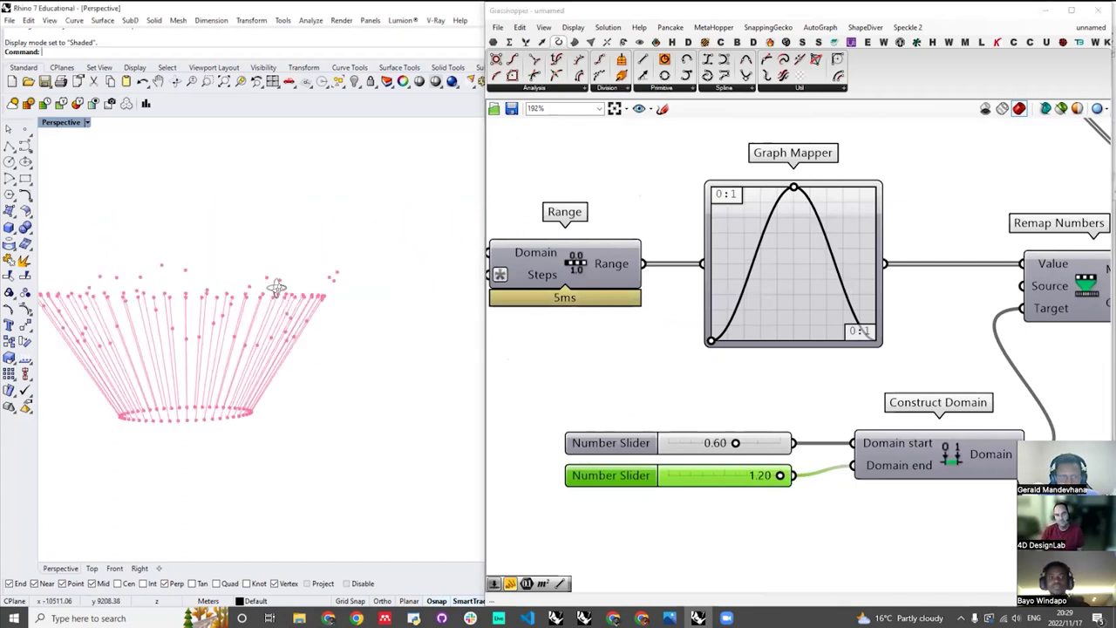
pyautogui.moveTo(262, 314); pyautogui.dragTo(271, 336, button='right')
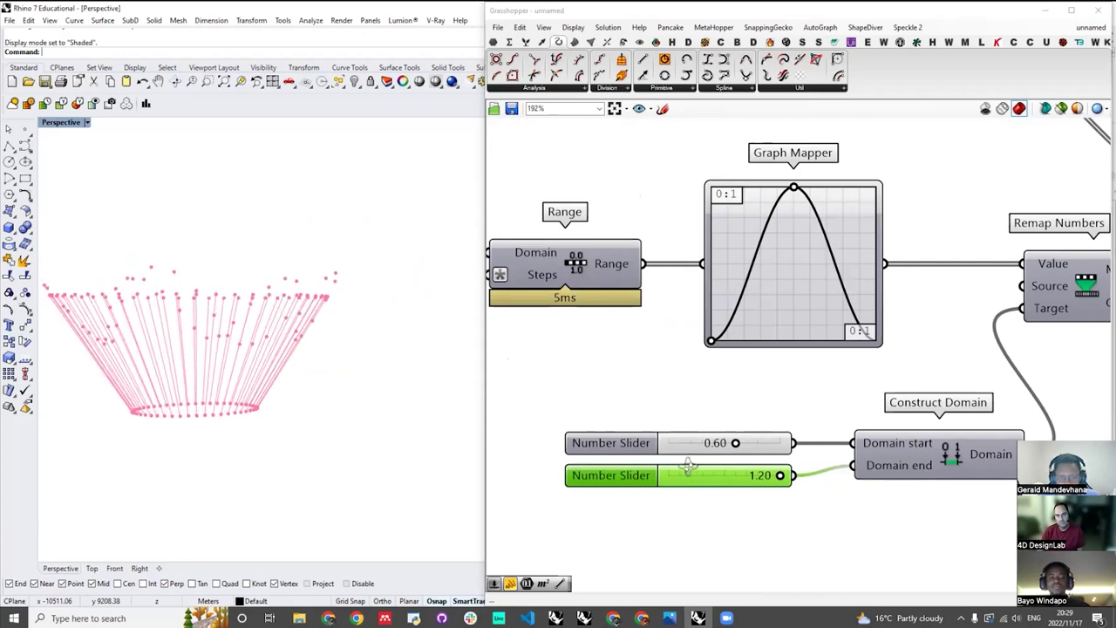
# - Set the Number Slider feeding Construct Domain's Domain end to 0.96
pyautogui.scroll(2, 732, 462)
pyautogui.moveTo(793, 482); pyautogui.dragTo(765, 480)
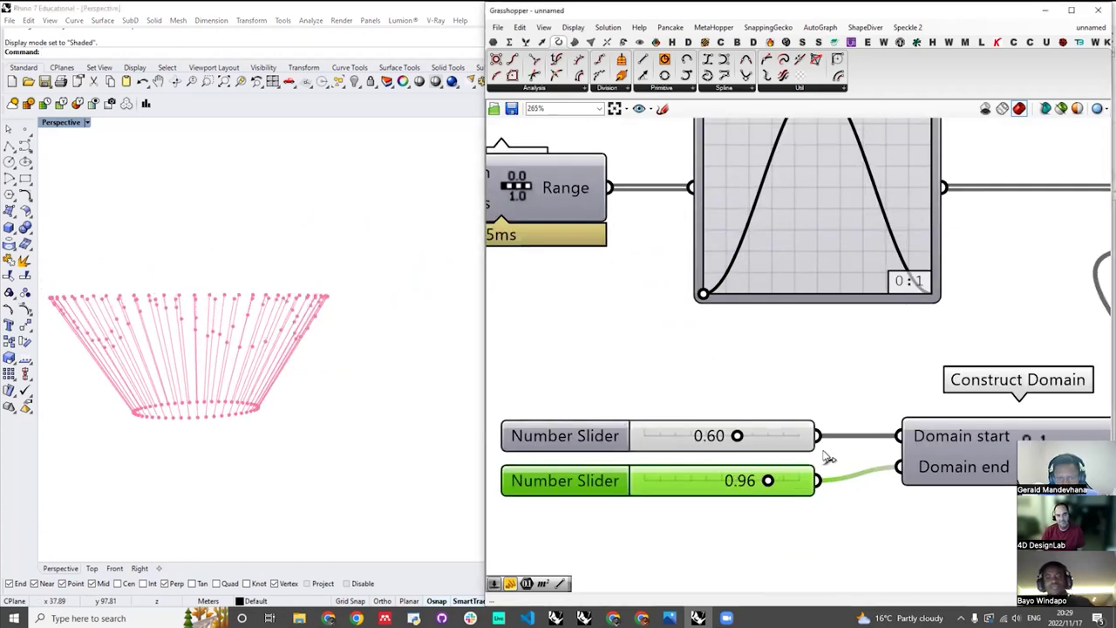
pyautogui.scroll(-3, 883, 375)
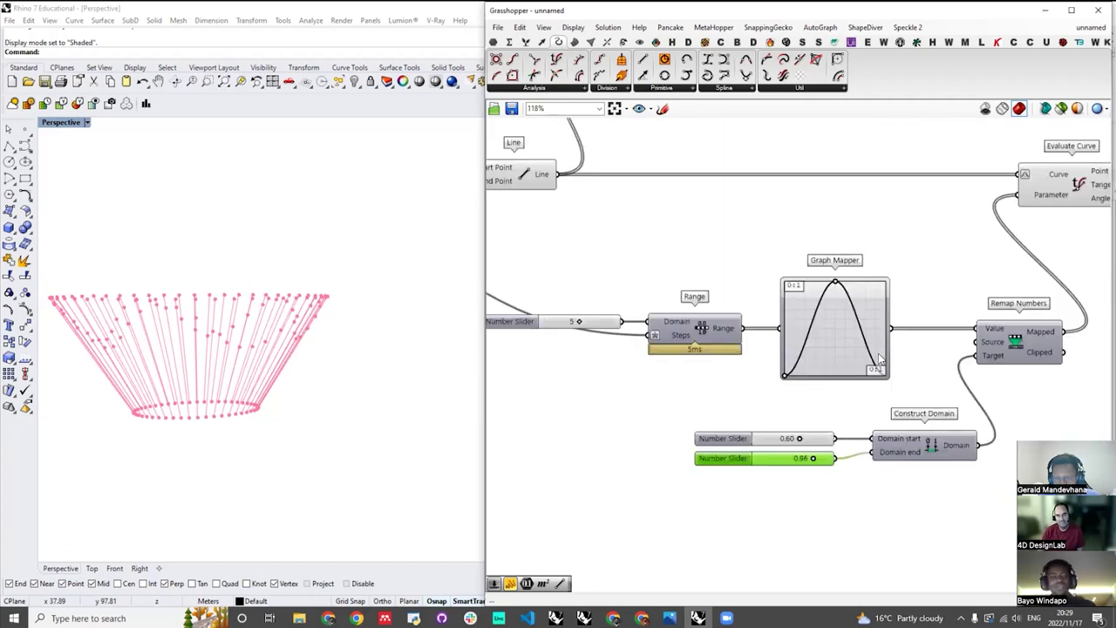
pyautogui.click(854, 409)
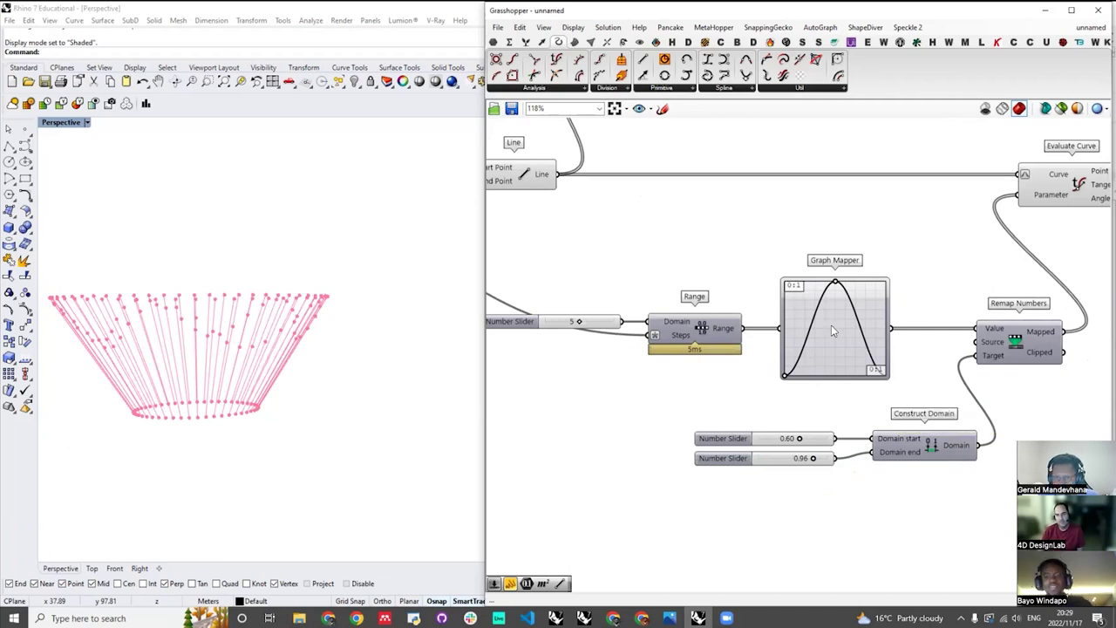
# - Change the Graph Mapper's graph type to Polyline
pyautogui.scroll(-3, 701, 312)
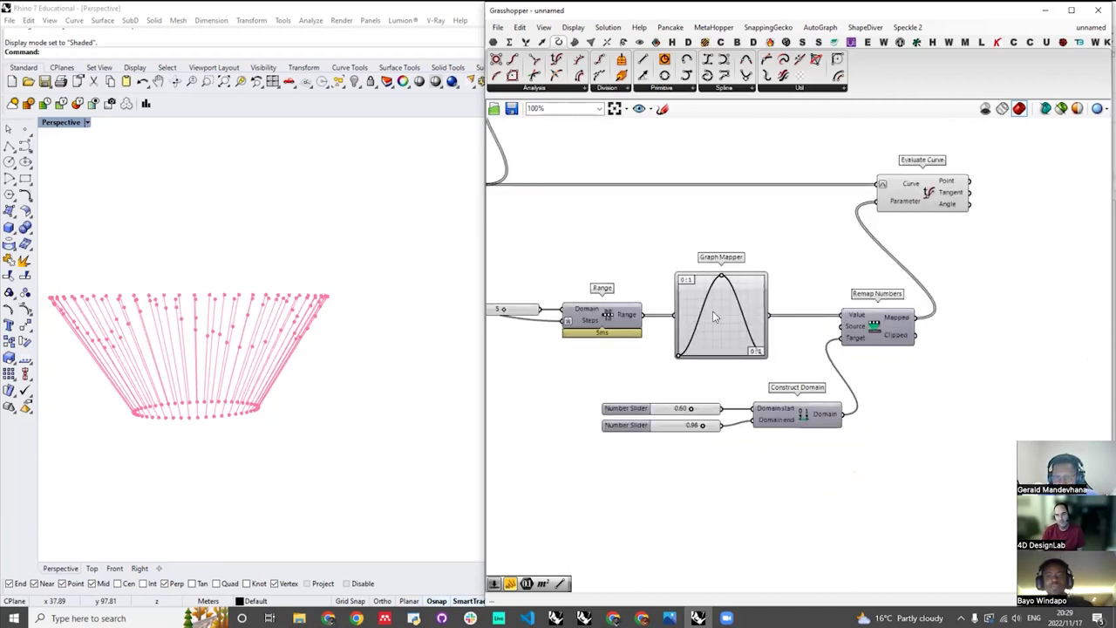
pyautogui.rightClick(713, 312)
pyautogui.moveTo(767, 456)
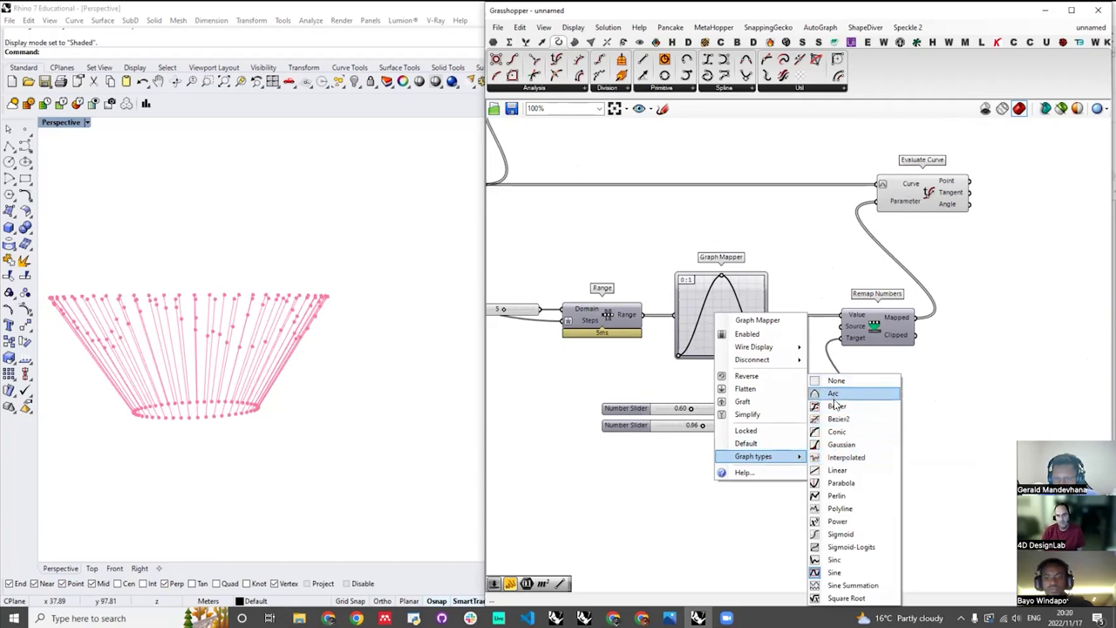
pyautogui.click(839, 511)
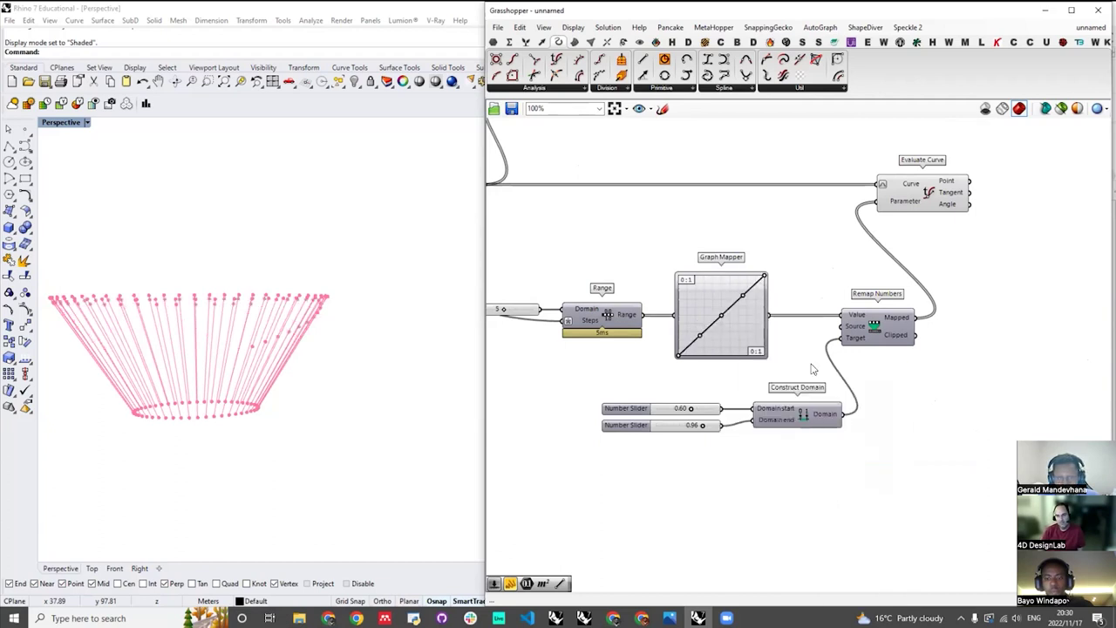
pyautogui.scroll(-1, 883, 332)
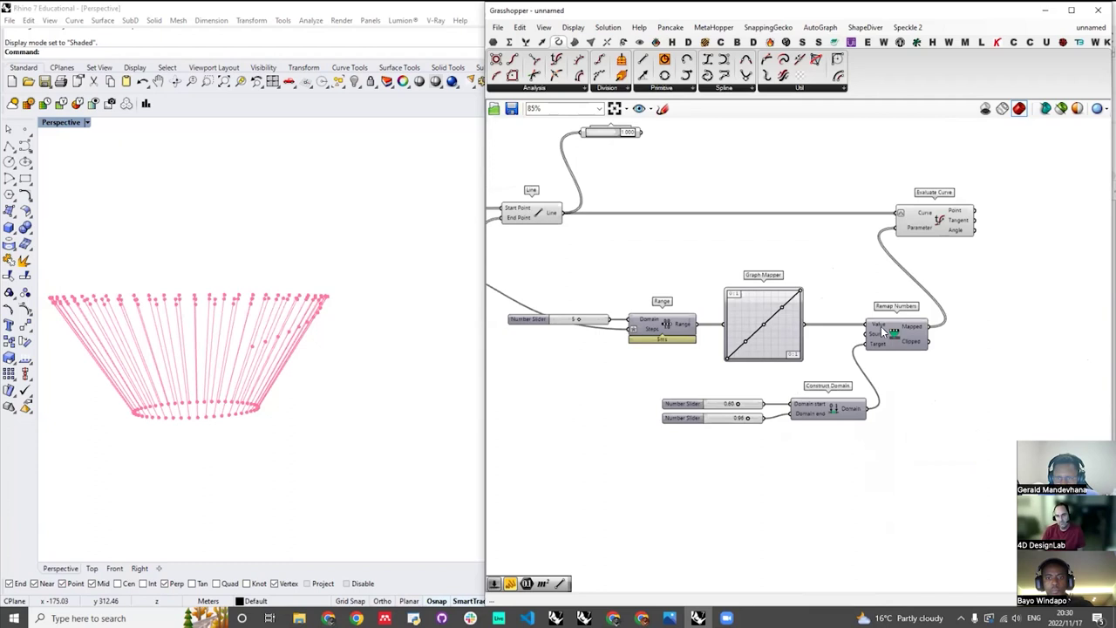
# - Turn off the preview of both Divide Curve components
pyautogui.scroll(-5, 763, 286)
pyautogui.scroll(7, 728, 271)
pyautogui.scroll(-1, 798, 314)
pyautogui.scroll(-2, 782, 306)
pyautogui.scroll(2, 740, 339)
pyautogui.moveTo(695, 460); pyautogui.dragTo(783, 272)
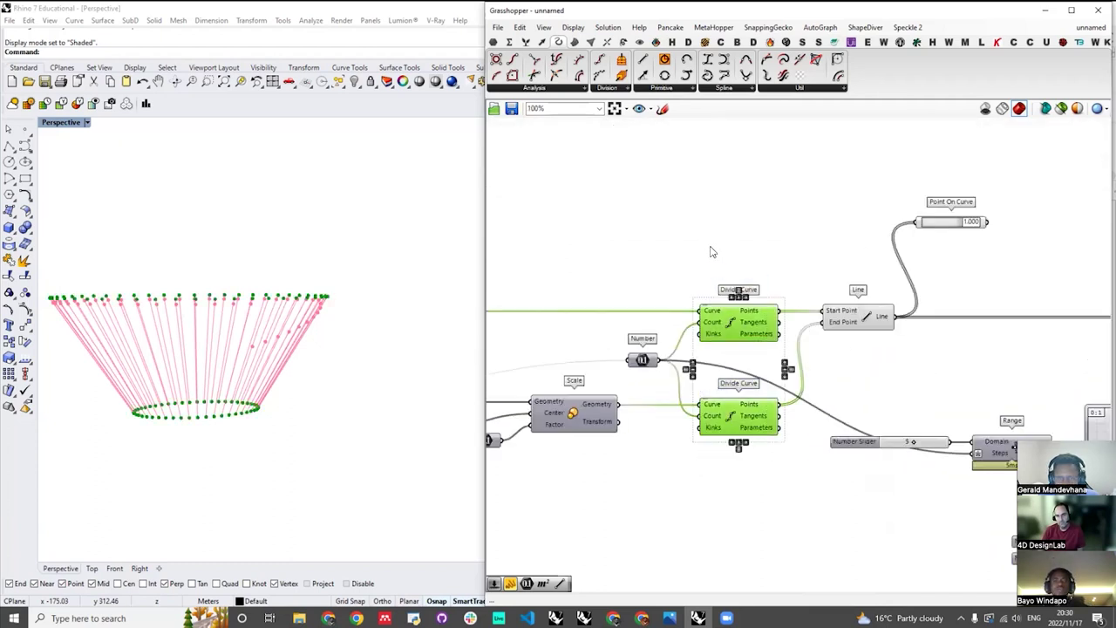
pyautogui.rightClick(709, 249)
pyautogui.click(749, 266)
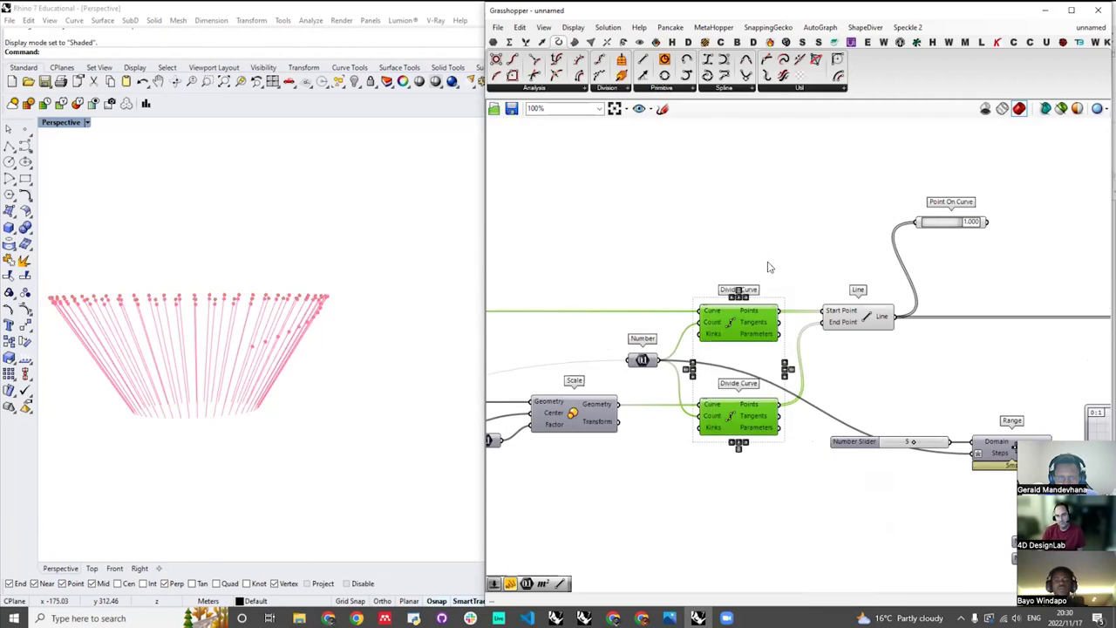
# - Turn on the preview of the Circle and Scale components so both rings show in the viewport
pyautogui.scroll(-4, 732, 319)
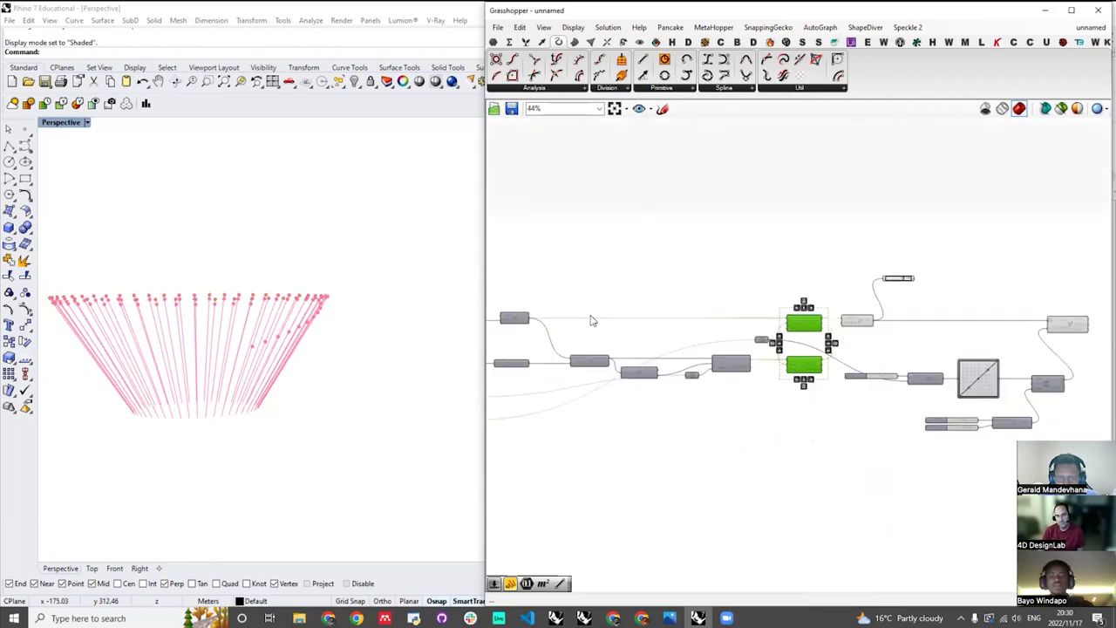
pyautogui.scroll(5, 571, 317)
pyautogui.click(567, 319)
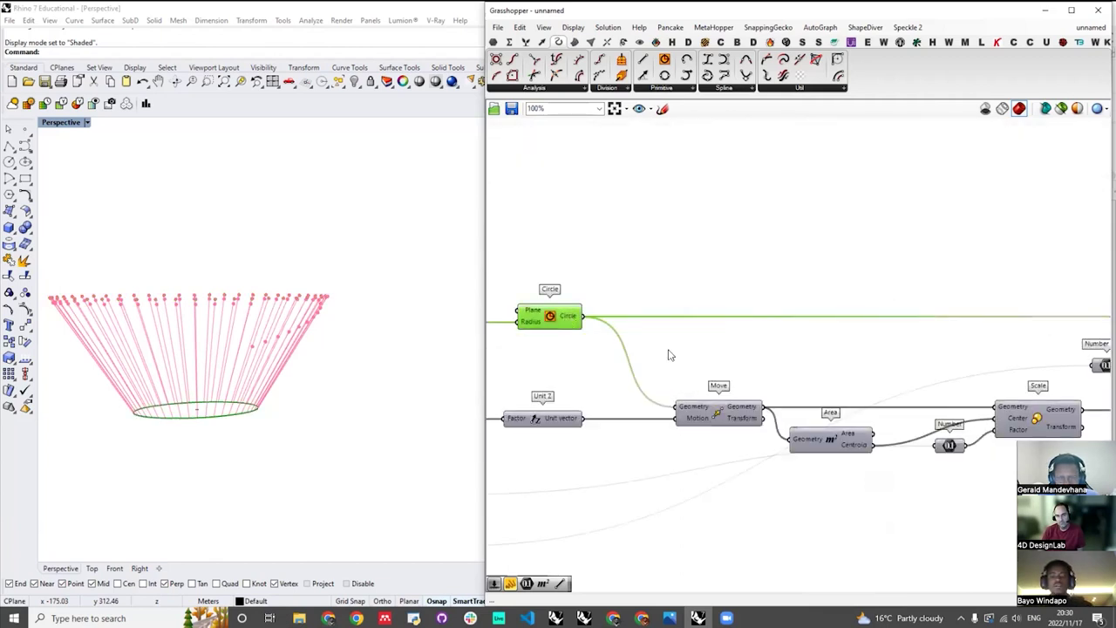
pyautogui.scroll(-1, 842, 406)
pyautogui.click(844, 406)
pyautogui.hotkey('ctrl', 'q')
pyautogui.click(742, 351)
# - Highlight the Line component to check its lines, and turn off the preview of Point On Curve
pyautogui.scroll(-4, 833, 352)
pyautogui.scroll(2, 844, 351)
pyautogui.click(850, 350)
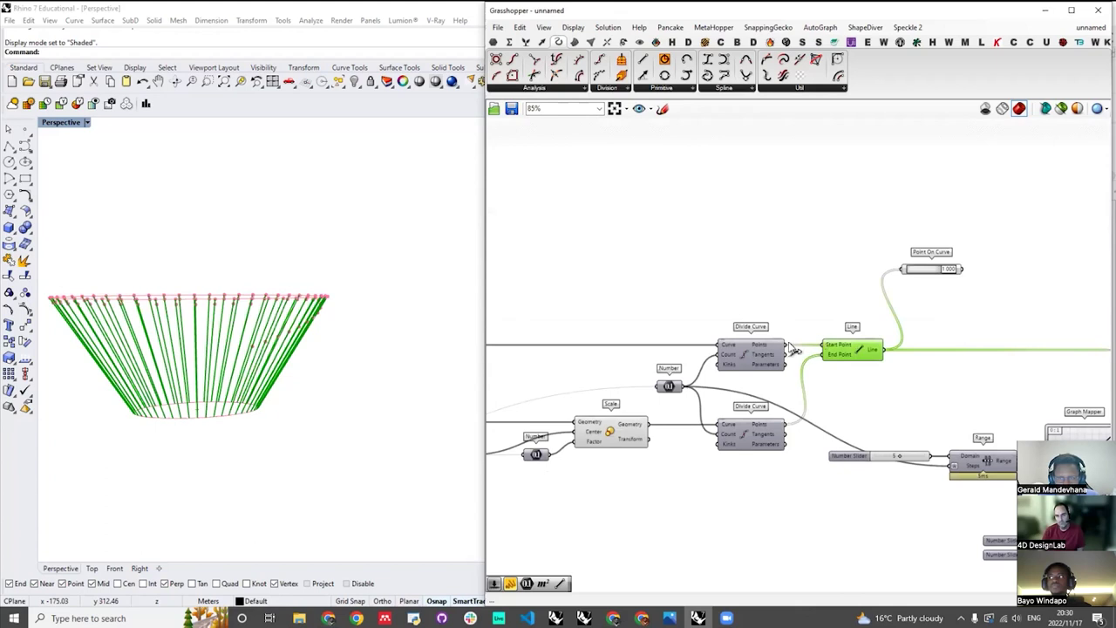
pyautogui.scroll(-1, 846, 351)
pyautogui.scroll(3, 842, 355)
pyautogui.scroll(-2, 842, 383)
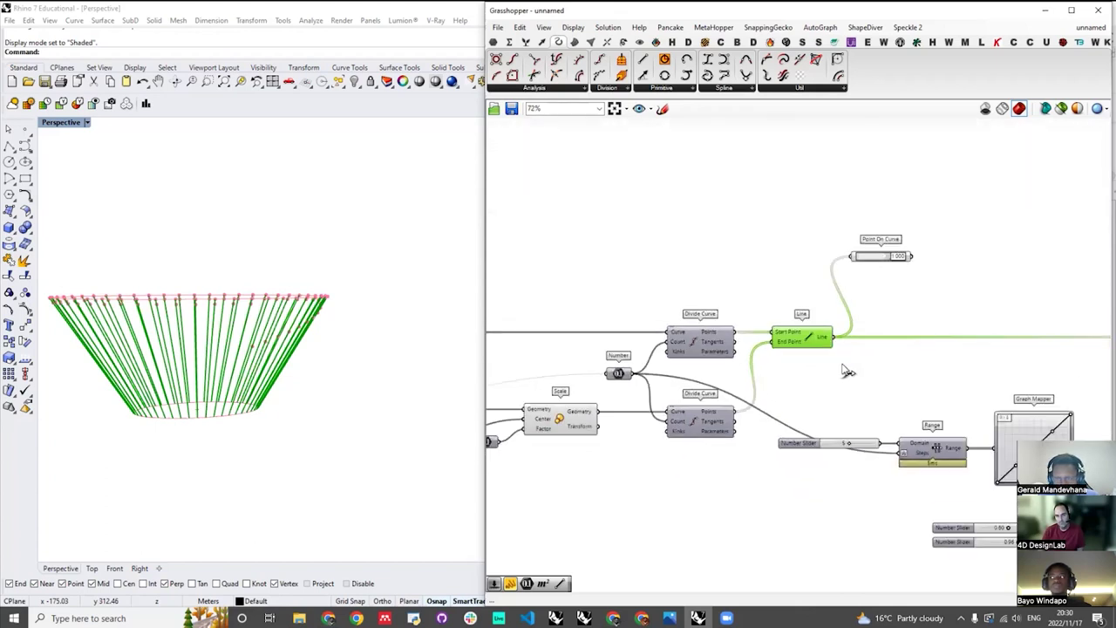
pyautogui.scroll(-2, 830, 266)
pyautogui.scroll(1, 831, 270)
pyautogui.click(832, 263)
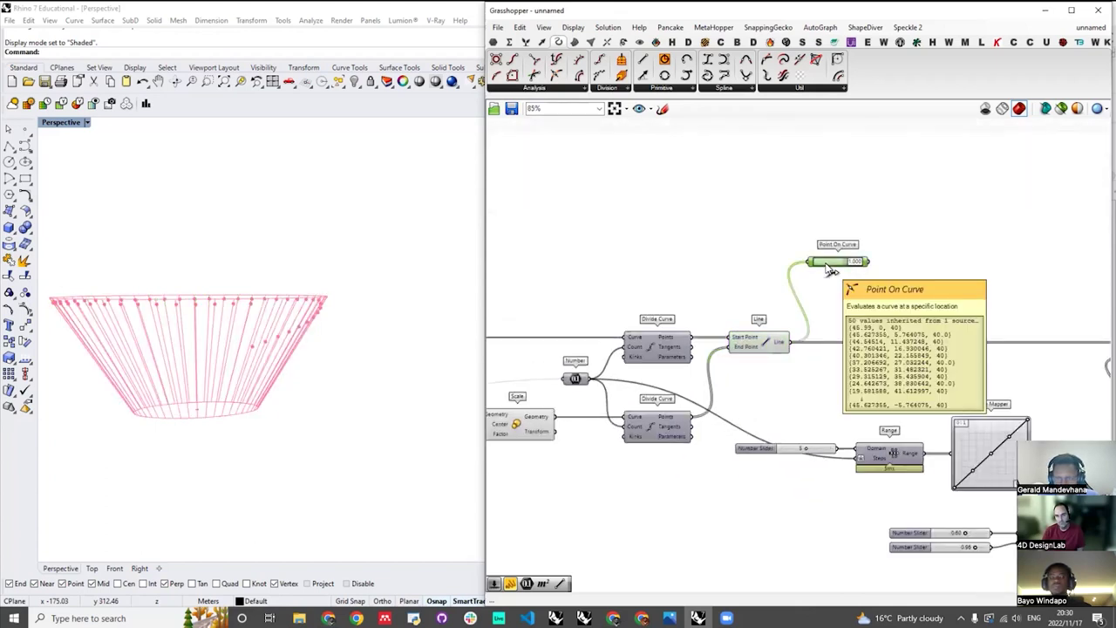
pyautogui.click(979, 364)
# - Highlight the Evaluate Curve component and examine its points along the lines in the Perspective viewport
pyautogui.scroll(-3, 979, 363)
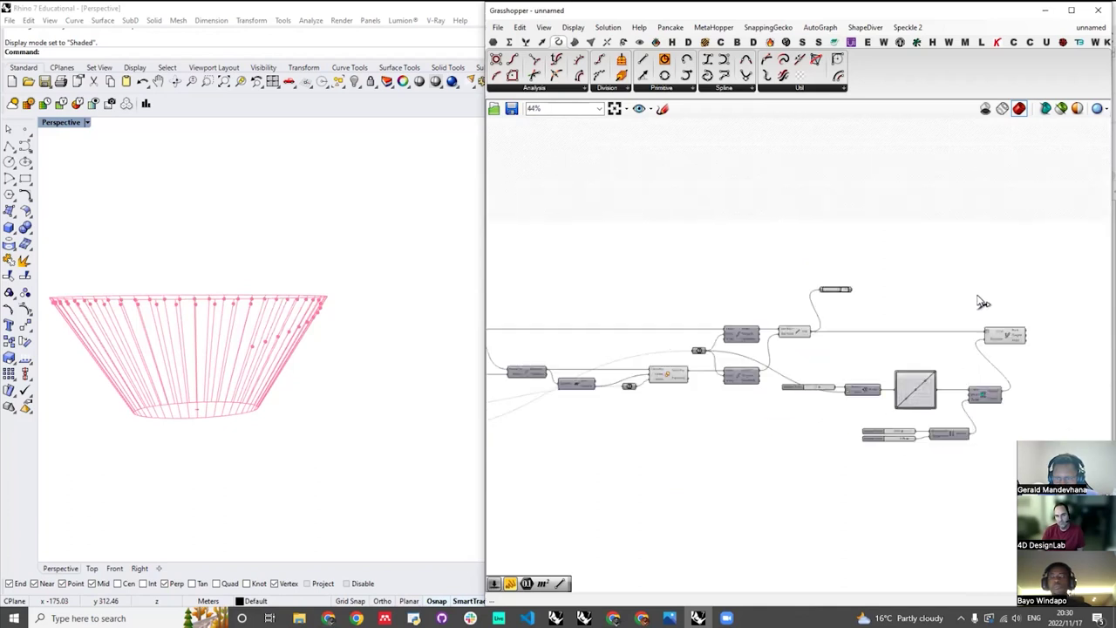
pyautogui.scroll(3, 966, 314)
pyautogui.moveTo(280, 394); pyautogui.dragTo(716, 340, button='right')
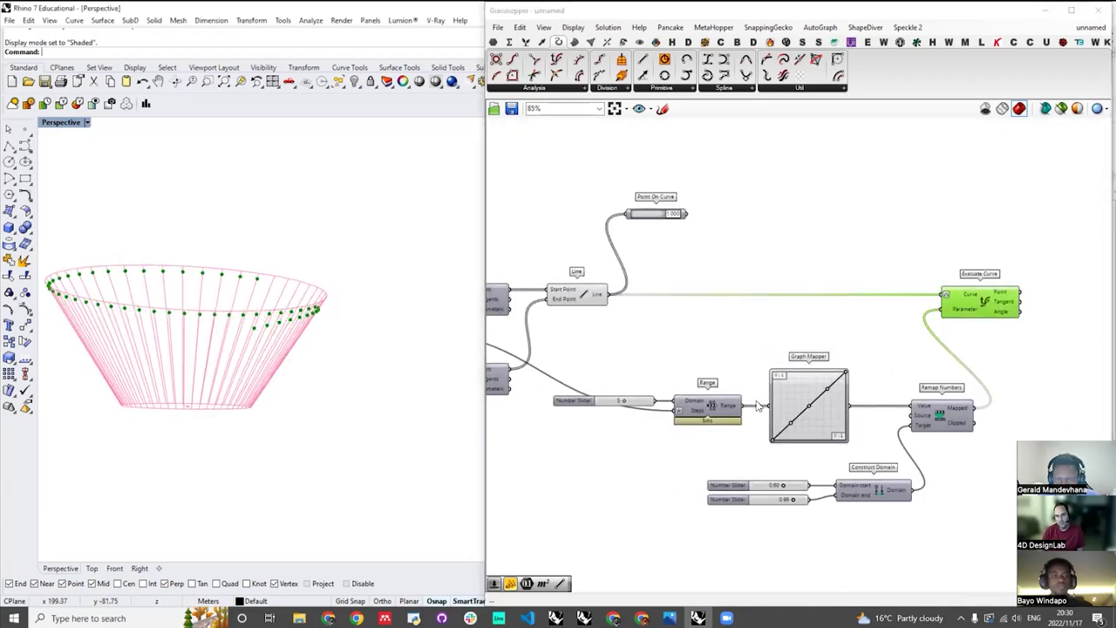
# - Reshape the Graph Mapper's polyline into a zigzag by relocating its three inner points, and view the resulting point pattern
pyautogui.scroll(4, 743, 406)
pyautogui.scroll(1, 745, 412)
pyautogui.moveTo(761, 453); pyautogui.dragTo(766, 452)
pyautogui.moveTo(774, 349); pyautogui.dragTo(748, 292)
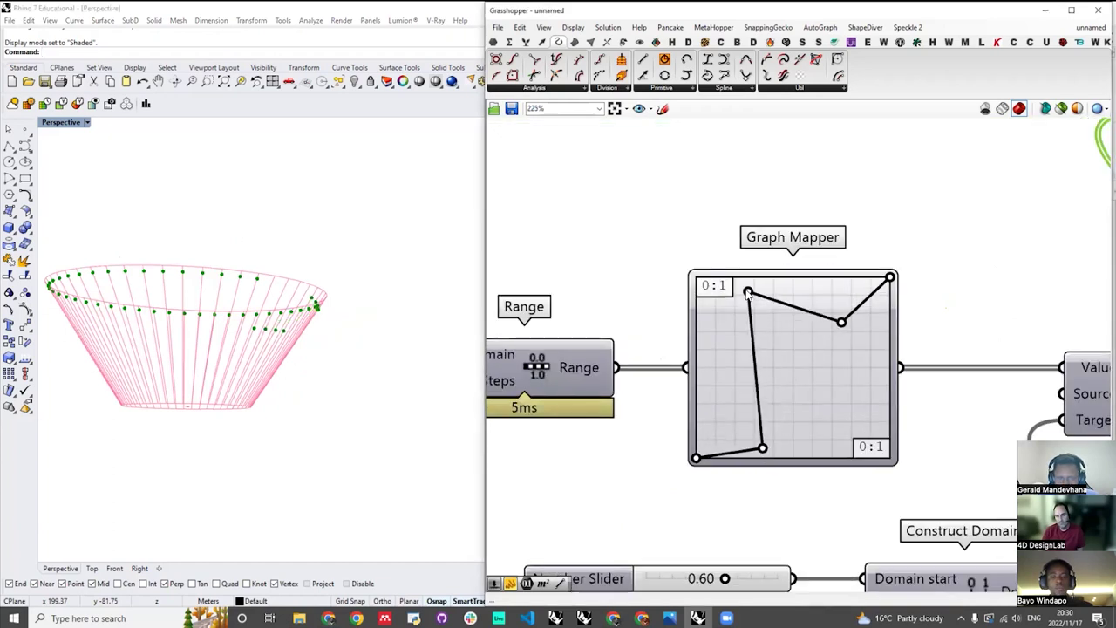
pyautogui.moveTo(841, 328); pyautogui.dragTo(871, 387)
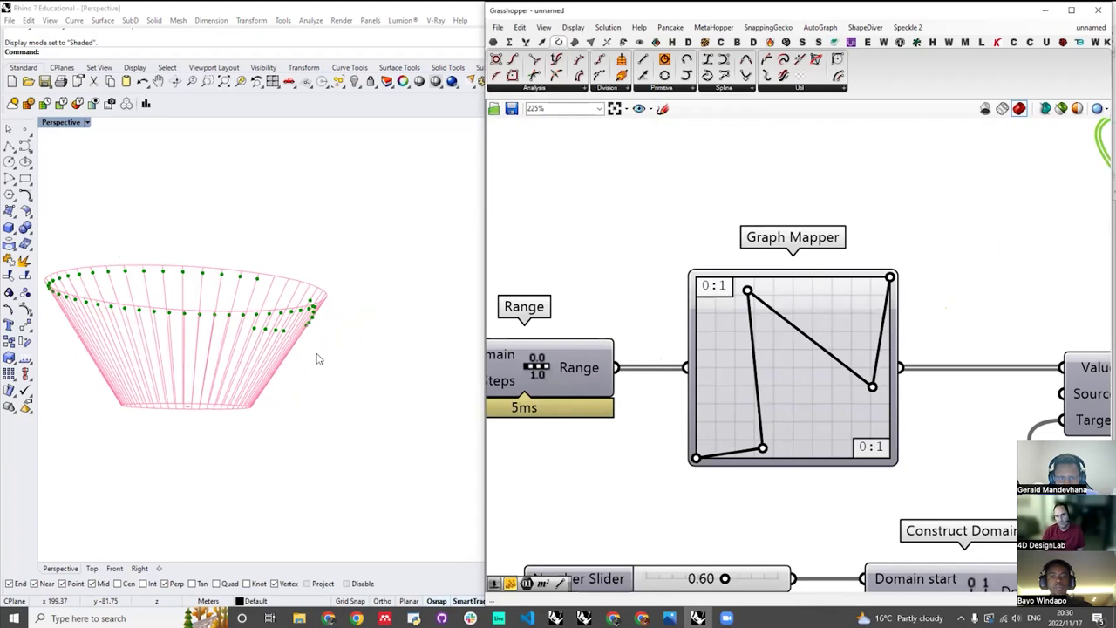
pyautogui.moveTo(365, 408); pyautogui.dragTo(453, 366, button='right')
pyautogui.scroll(4, 740, 341)
pyautogui.scroll(-4, 754, 346)
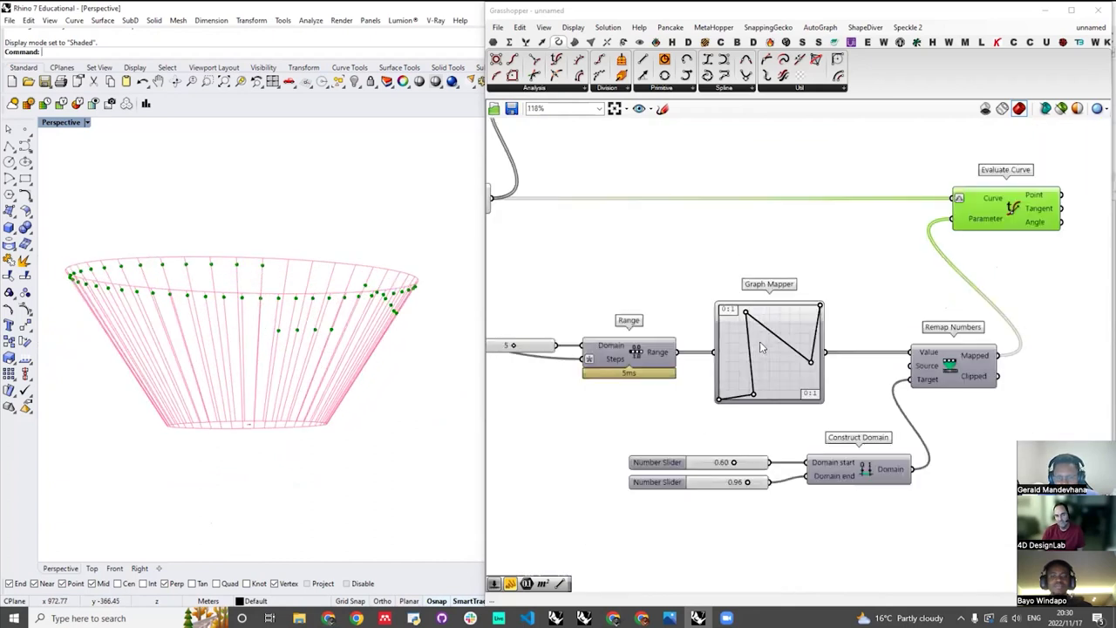
# - Change the Graph Mapper's graph type to Bezier, bend its curve toward the upper-left corner, and view the points
pyautogui.scroll(3, 760, 341)
pyautogui.rightClick(760, 345)
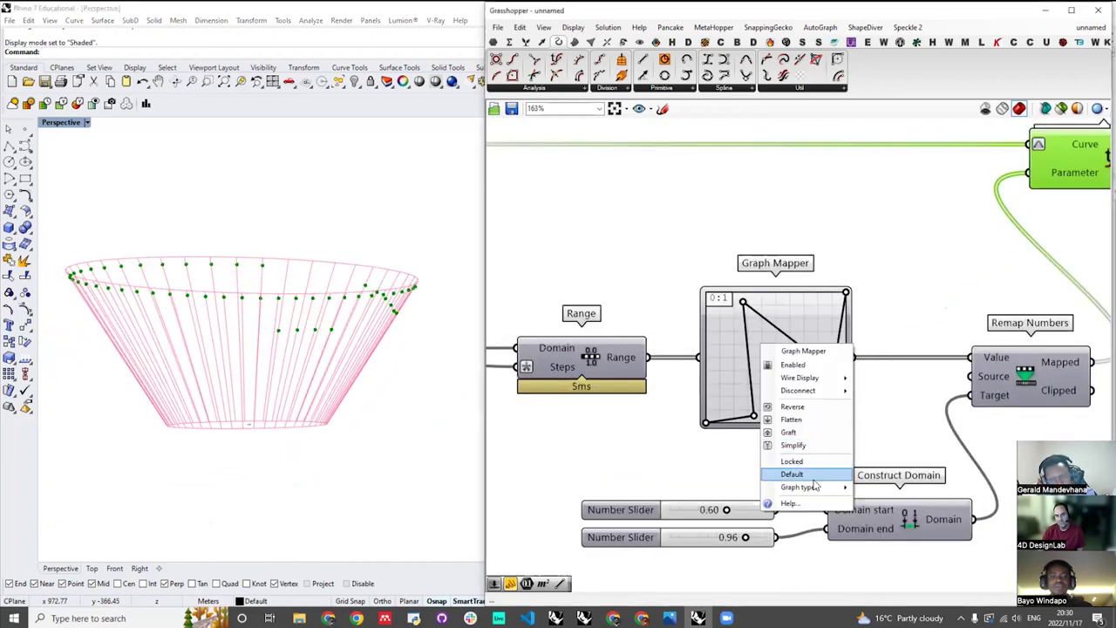
pyautogui.moveTo(812, 489)
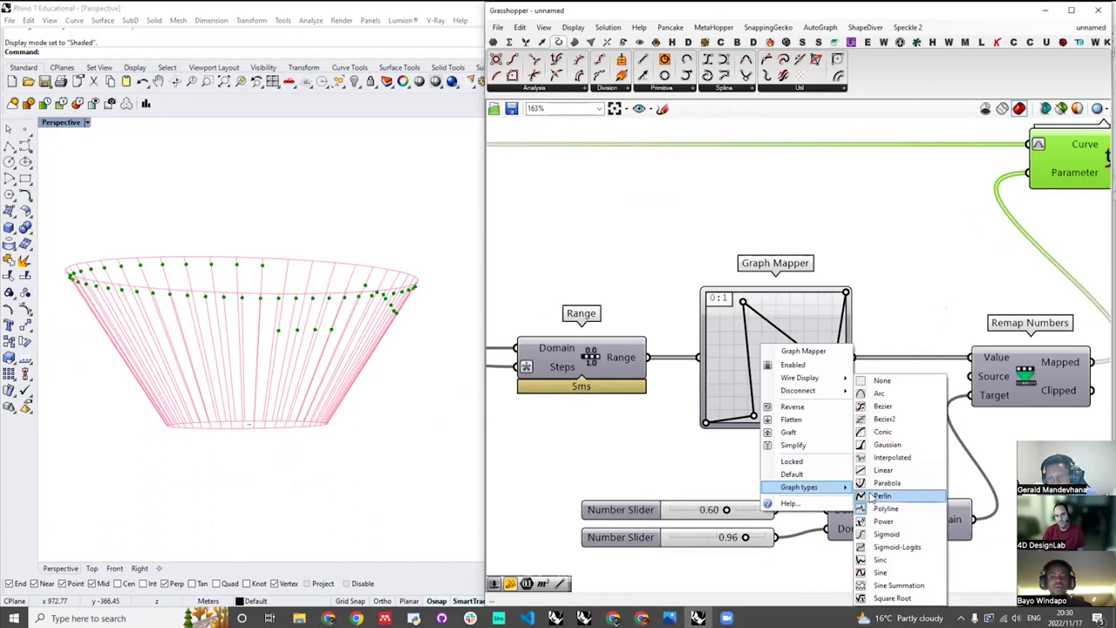
pyautogui.click(885, 419)
pyautogui.moveTo(357, 373); pyautogui.dragTo(716, 338, button='right')
pyautogui.moveTo(809, 325); pyautogui.dragTo(746, 292)
pyautogui.moveTo(407, 318); pyautogui.dragTo(376, 346, button='right')
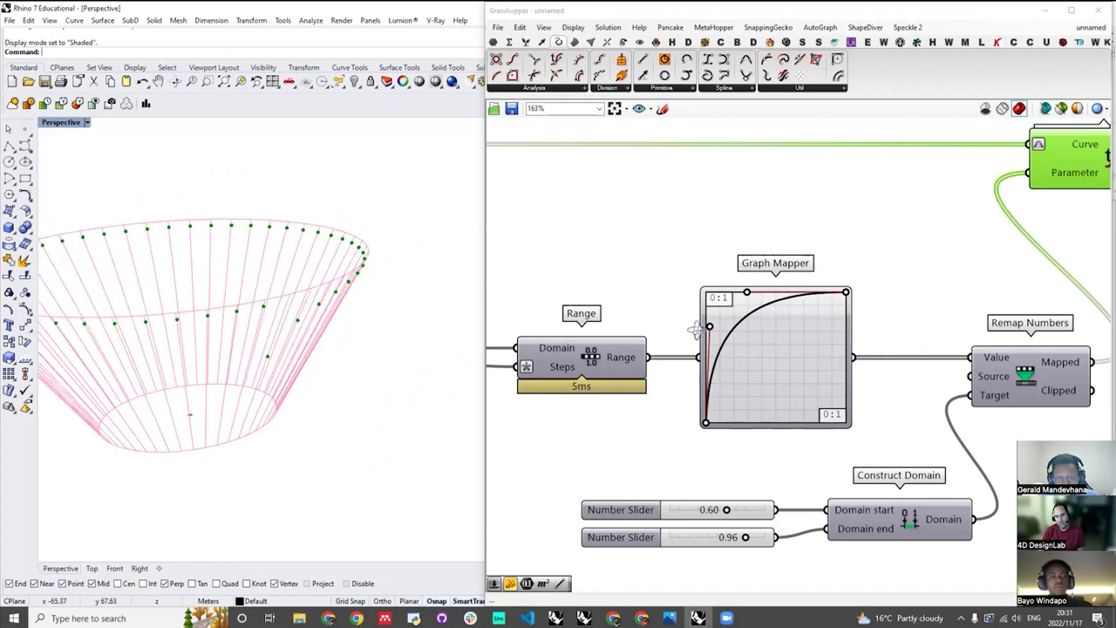
# - Change the Graph Mapper's graph type to Sine Summation and adjust a handle to give the graph more frequent waves
pyautogui.scroll(-3, 802, 321)
pyautogui.scroll(1, 791, 332)
pyautogui.rightClick(789, 333)
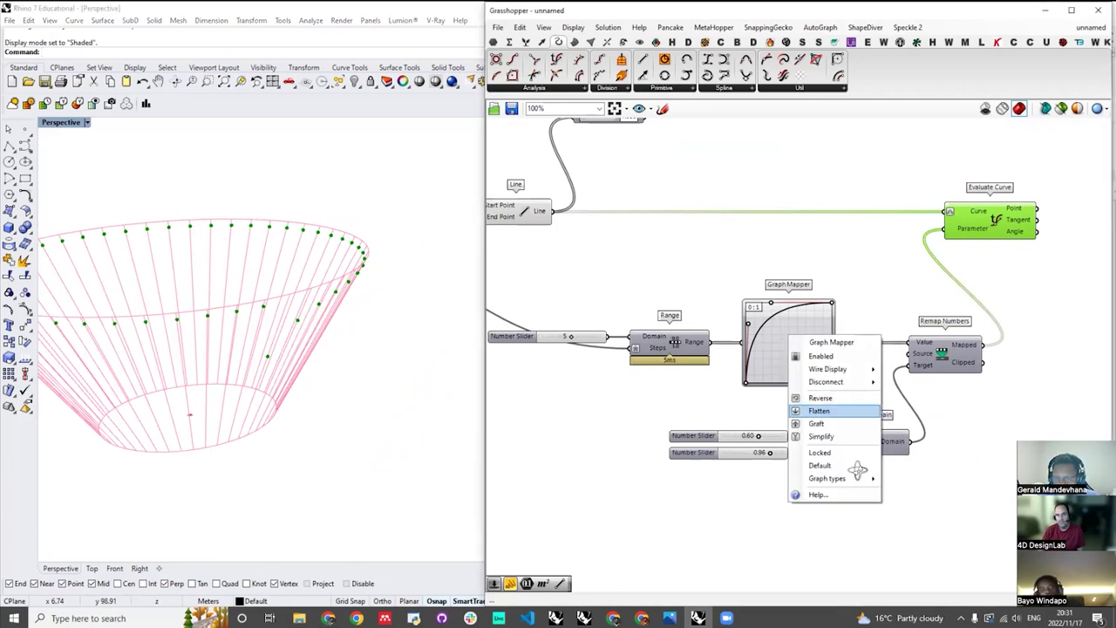
pyautogui.moveTo(858, 478)
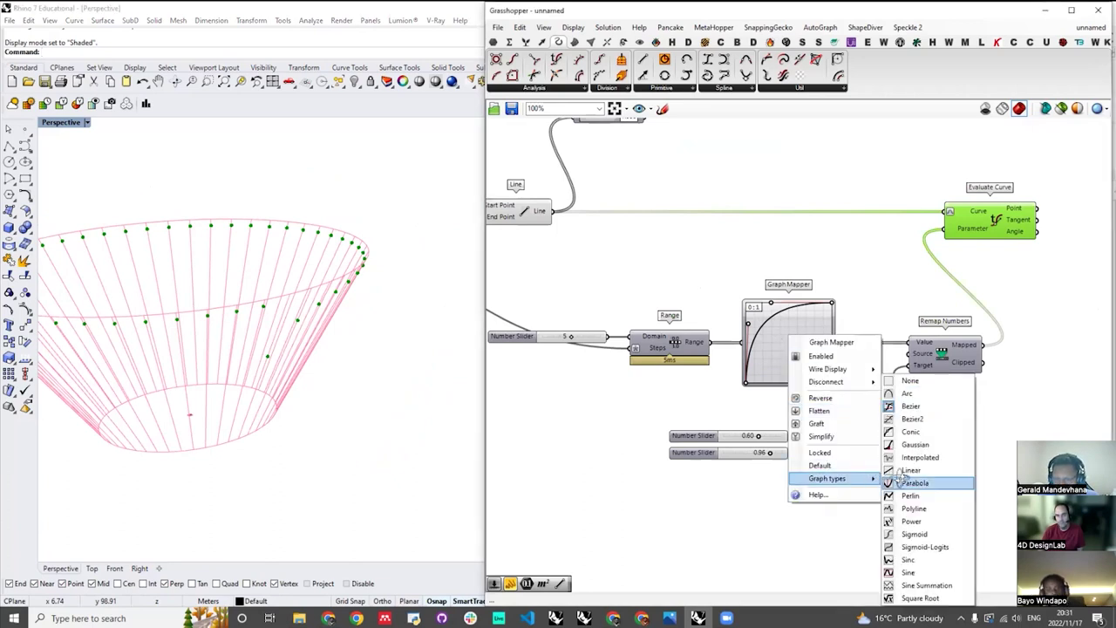
pyautogui.click(922, 585)
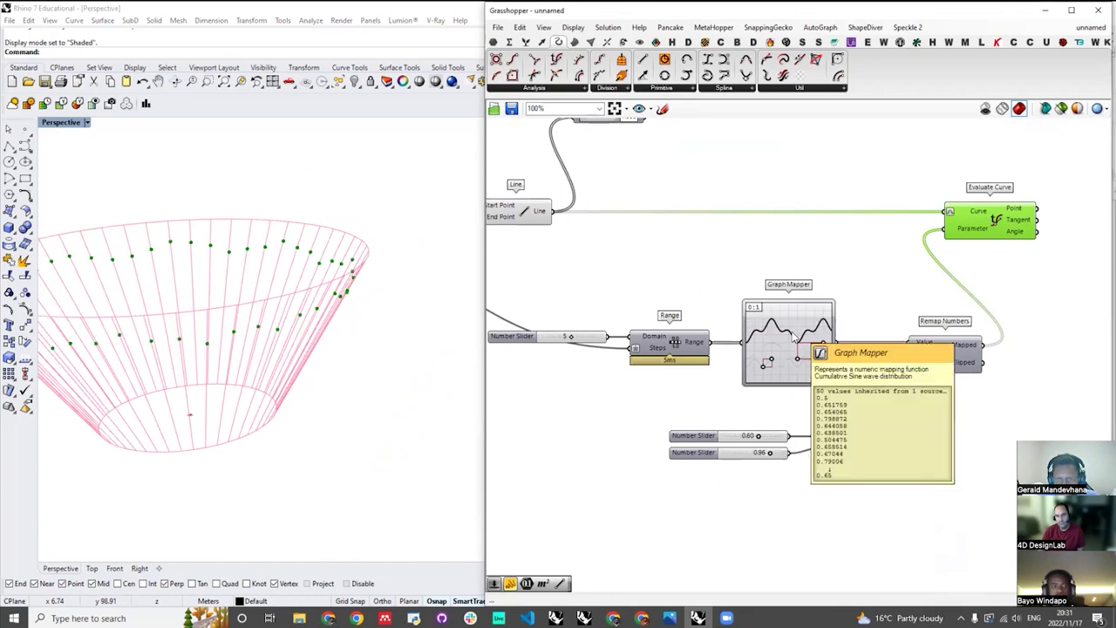
pyautogui.moveTo(306, 426); pyautogui.dragTo(421, 351, button='right')
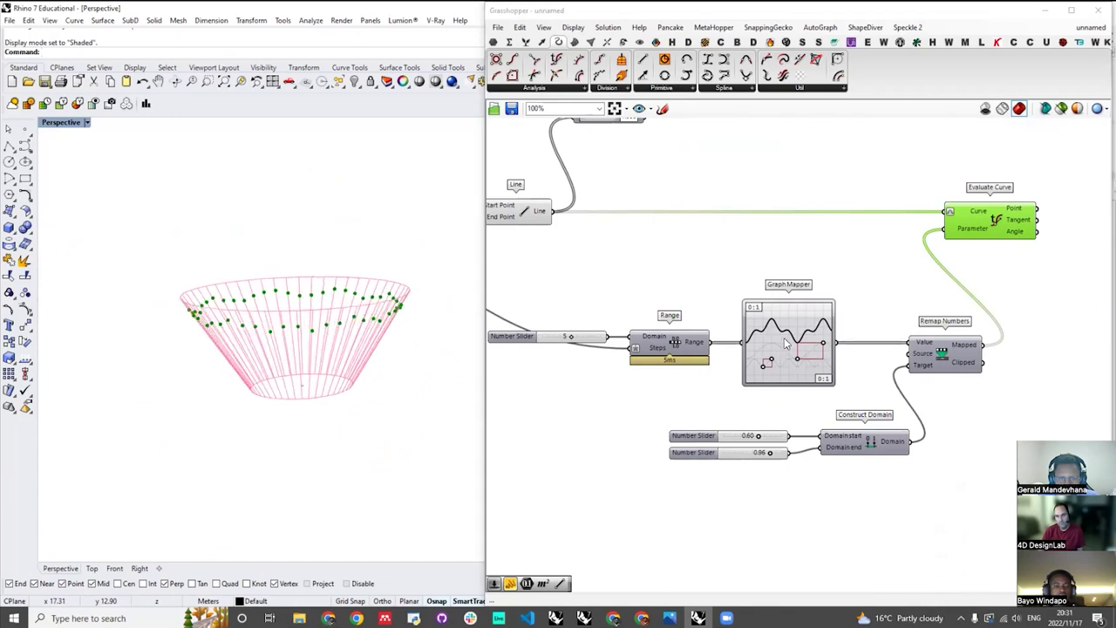
pyautogui.scroll(2, 769, 330)
pyautogui.moveTo(784, 345)
pyautogui.mouseDown()
pyautogui.moveTo(764, 349)
pyautogui.moveTo(769, 324)
pyautogui.moveTo(764, 349)
pyautogui.mouseUp()
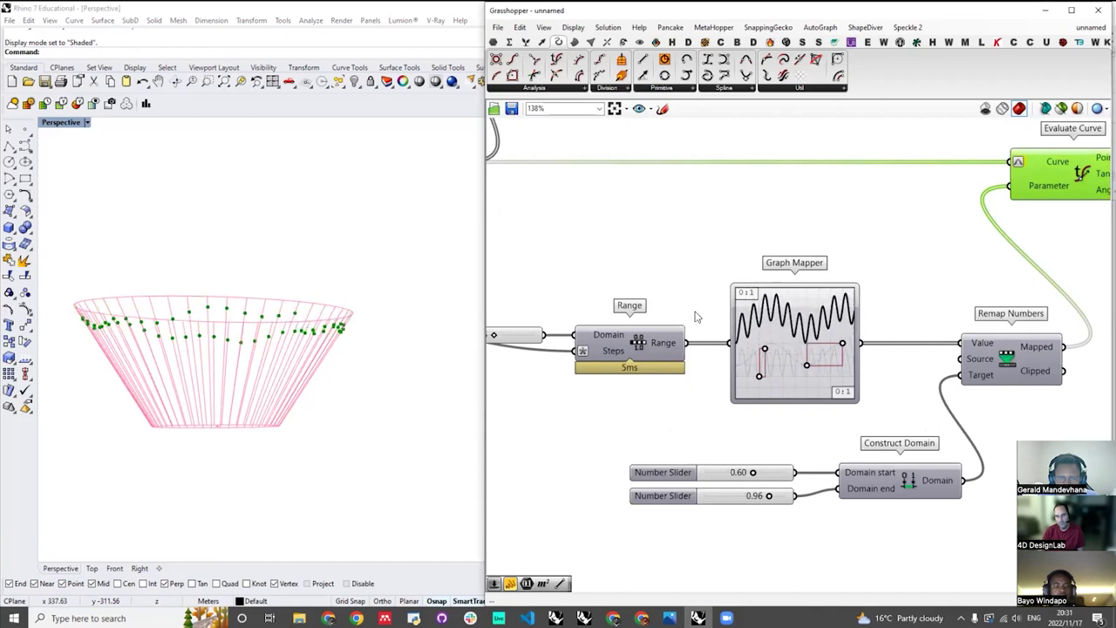
# - Change the Graph Mapper's graph type to Sigmoid
pyautogui.rightClick(785, 339)
pyautogui.moveTo(842, 487)
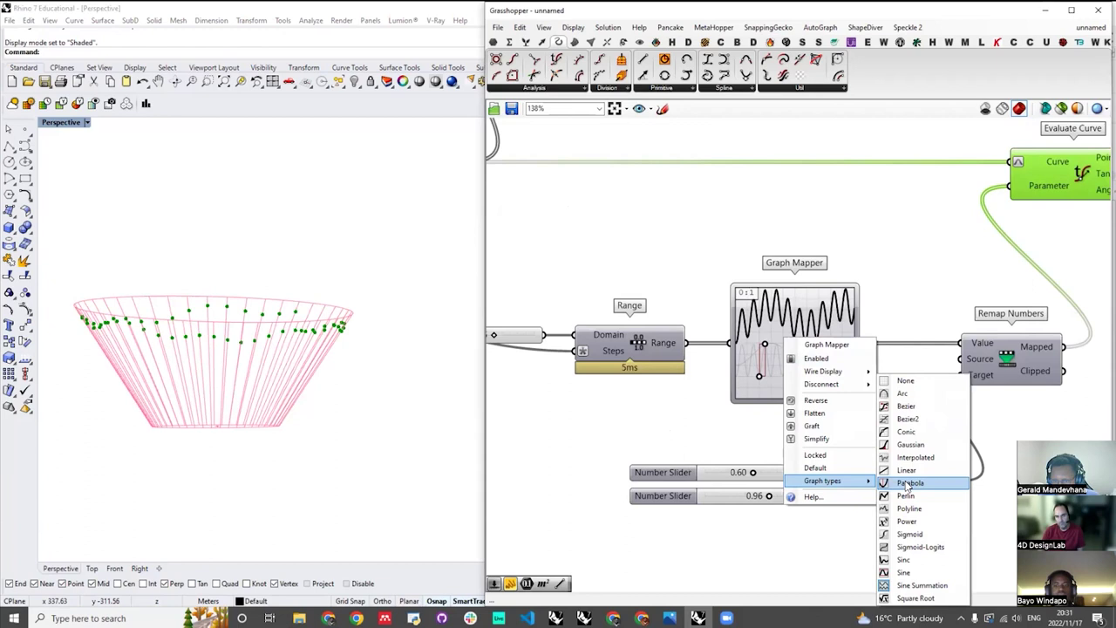
pyautogui.click(911, 534)
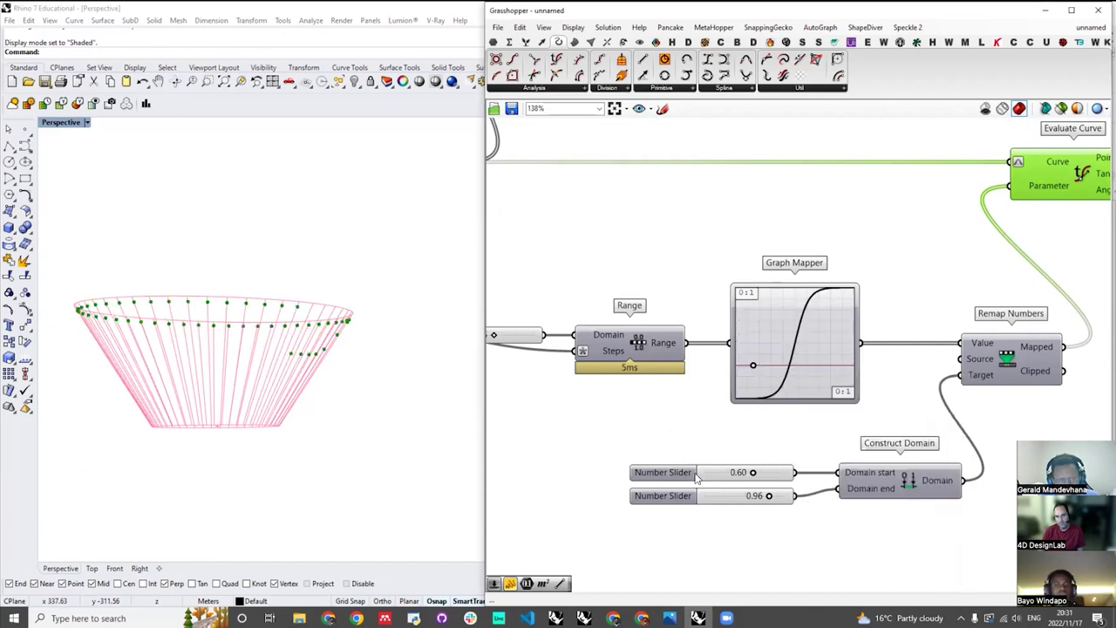
# - Move the handle of the Graph Mapper's Sigmoid curve slightly to the right to change the curve's steepness
pyautogui.moveTo(239, 389); pyautogui.dragTo(281, 316, button='right')
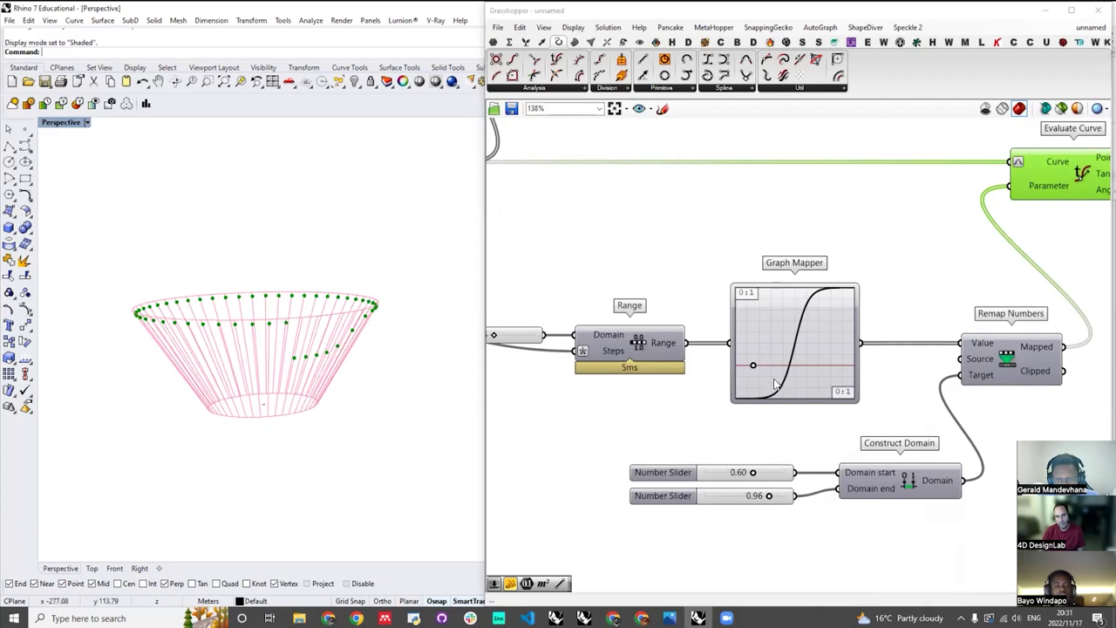
pyautogui.moveTo(755, 367); pyautogui.dragTo(773, 366)
# - Change the Graph Mapper's graph type to Parabola and view the resulting points around the divided circles
pyautogui.rightClick(747, 320)
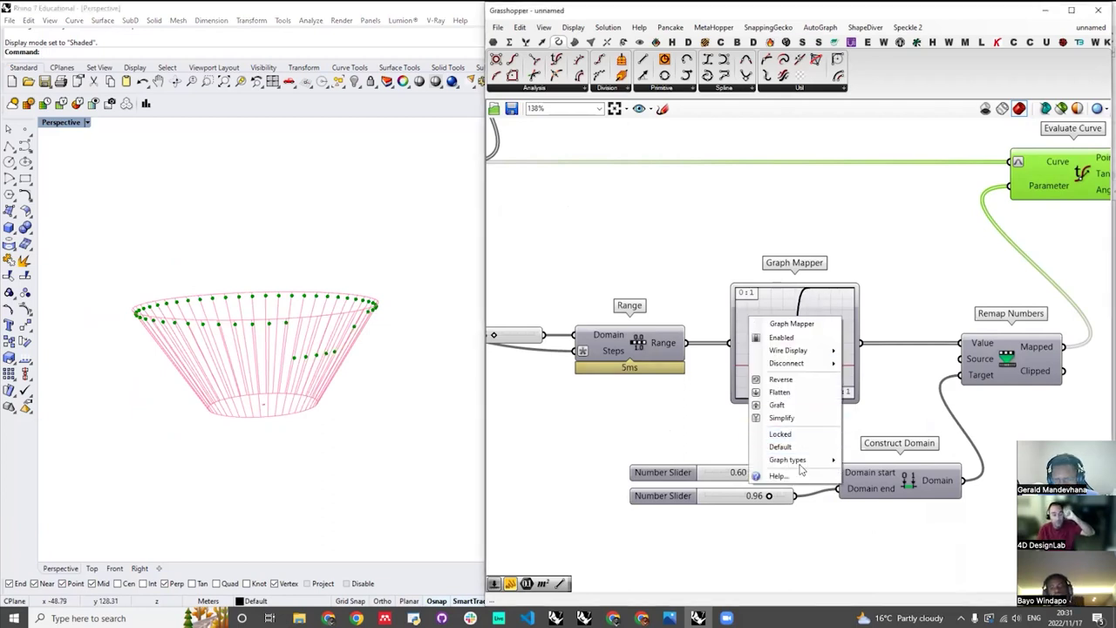
pyautogui.moveTo(815, 459)
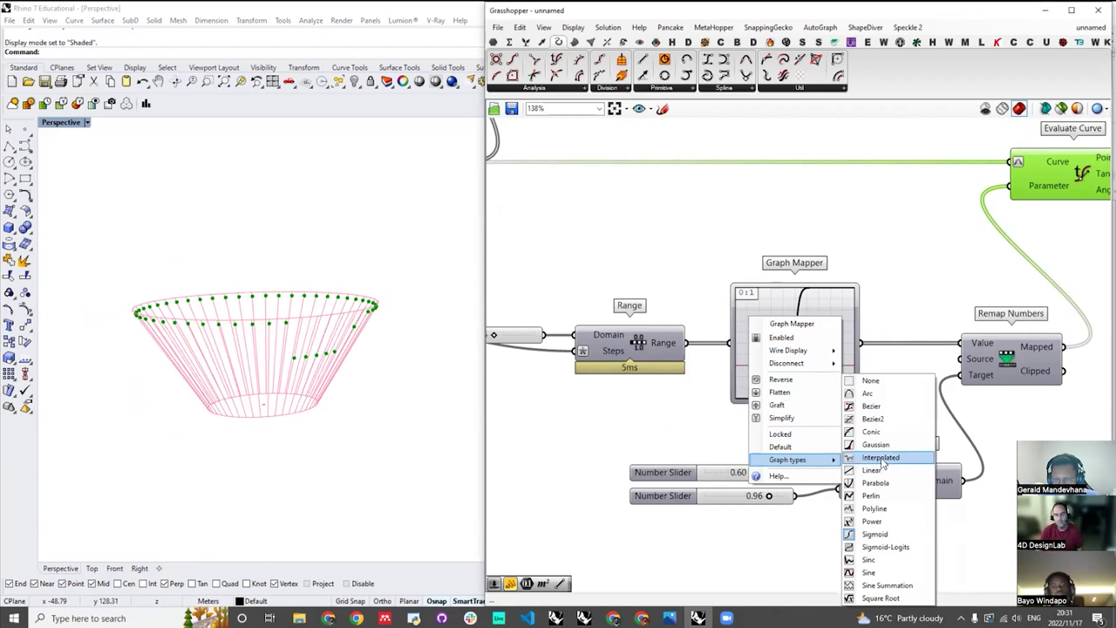
pyautogui.click(872, 483)
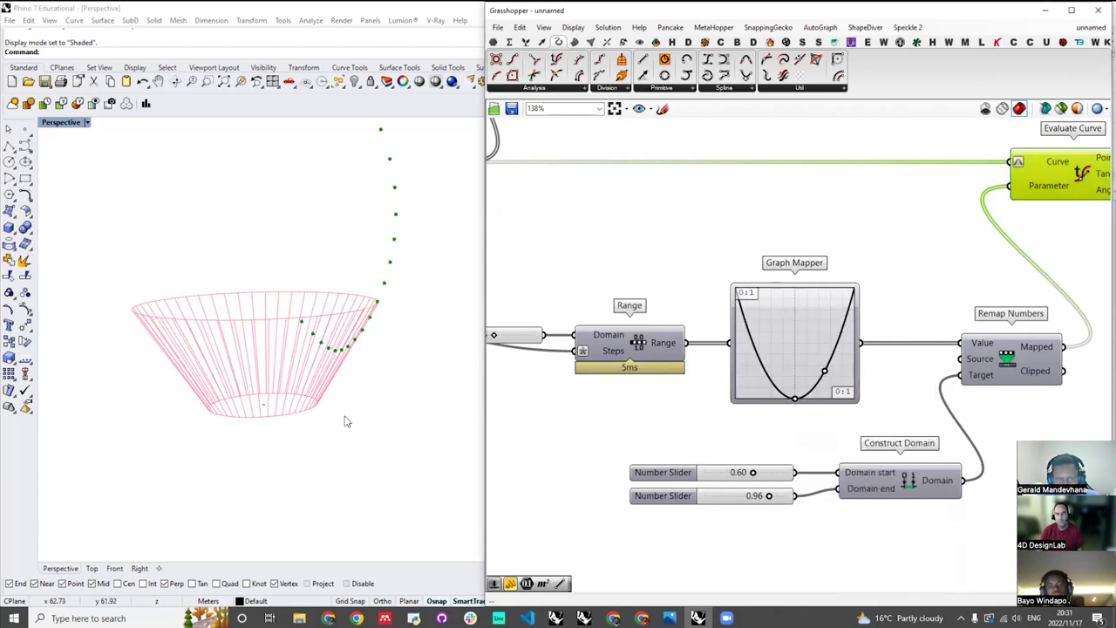
pyautogui.scroll(-7, 292, 403)
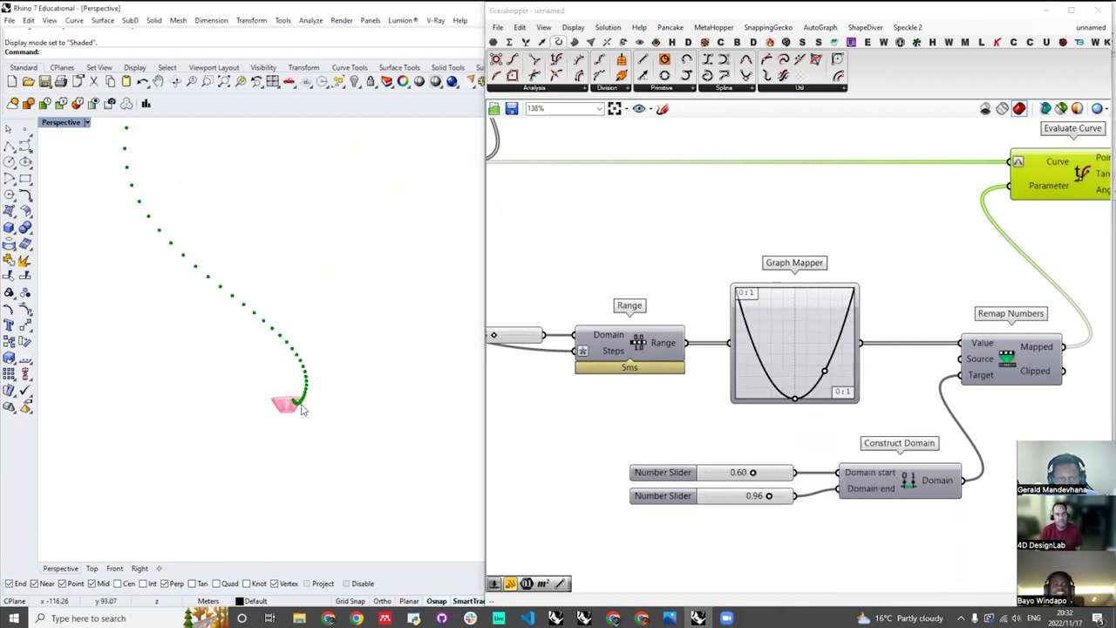
pyautogui.scroll(-9, 333, 421)
pyautogui.moveTo(340, 419); pyautogui.dragTo(325, 415, button='right')
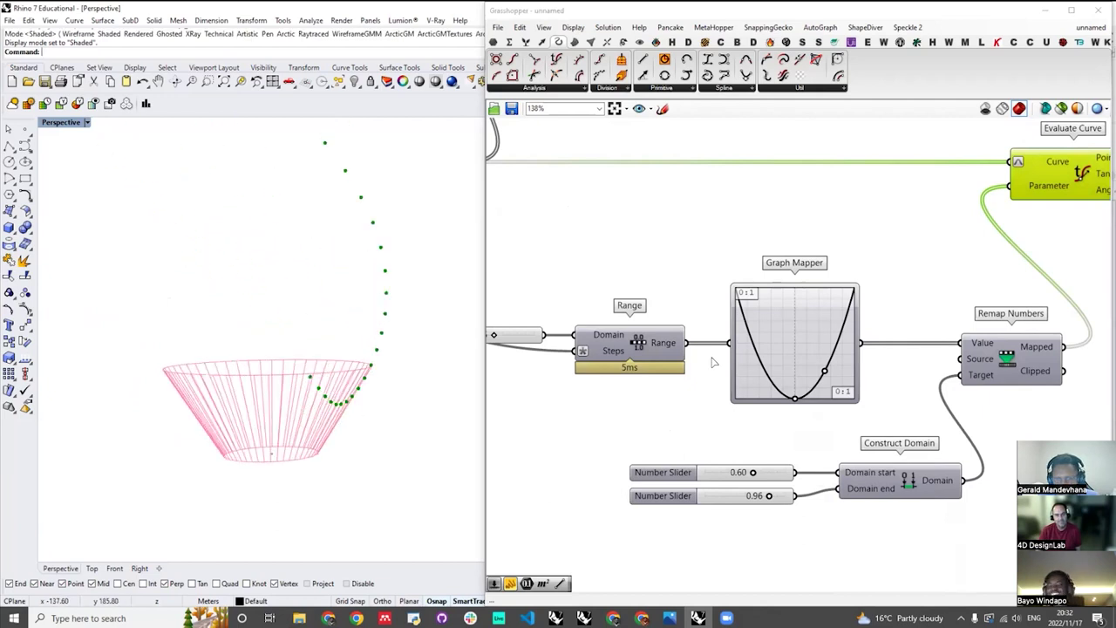
# - Flatten the Graph Mapper's parabola into a nearly level line by relocating its vertex, and view the points
pyautogui.rightClick(774, 322)
pyautogui.click(736, 433)
pyautogui.moveTo(794, 397); pyautogui.dragTo(747, 373)
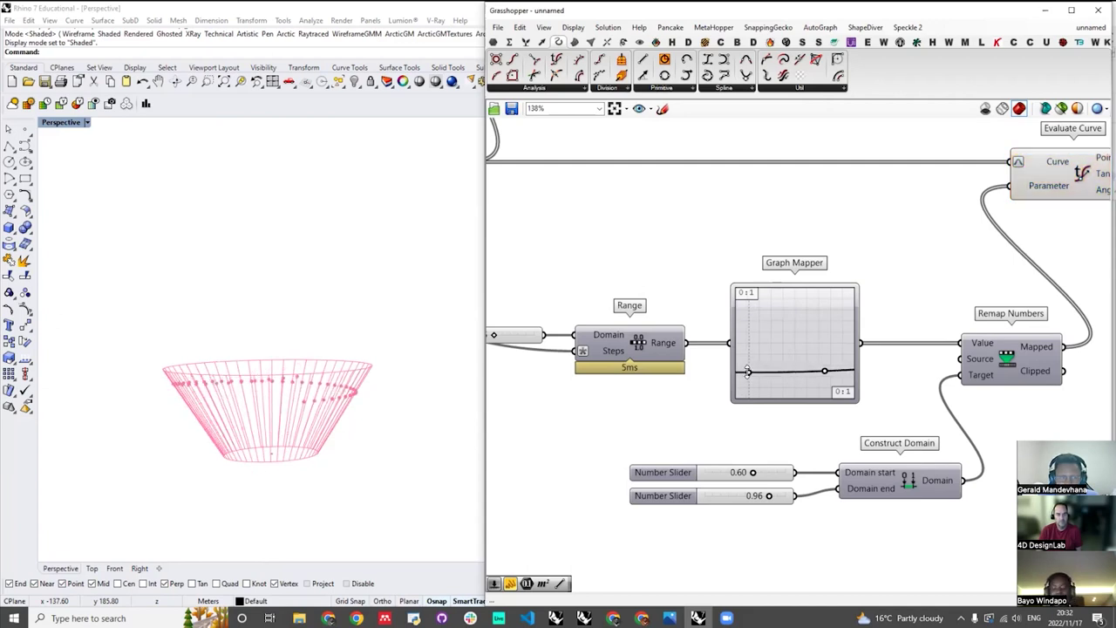
pyautogui.moveTo(255, 381); pyautogui.dragTo(349, 383, button='right')
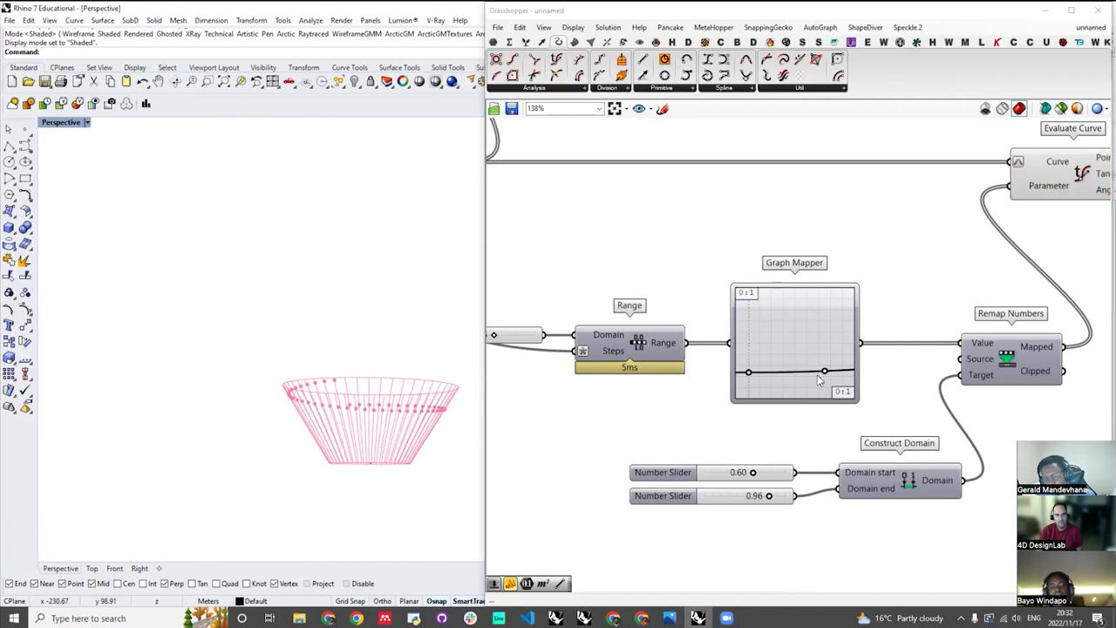
# - Change the Graph Mapper's graph type to Linear and view the resulting point pattern
pyautogui.rightClick(787, 338)
pyautogui.moveTo(822, 477)
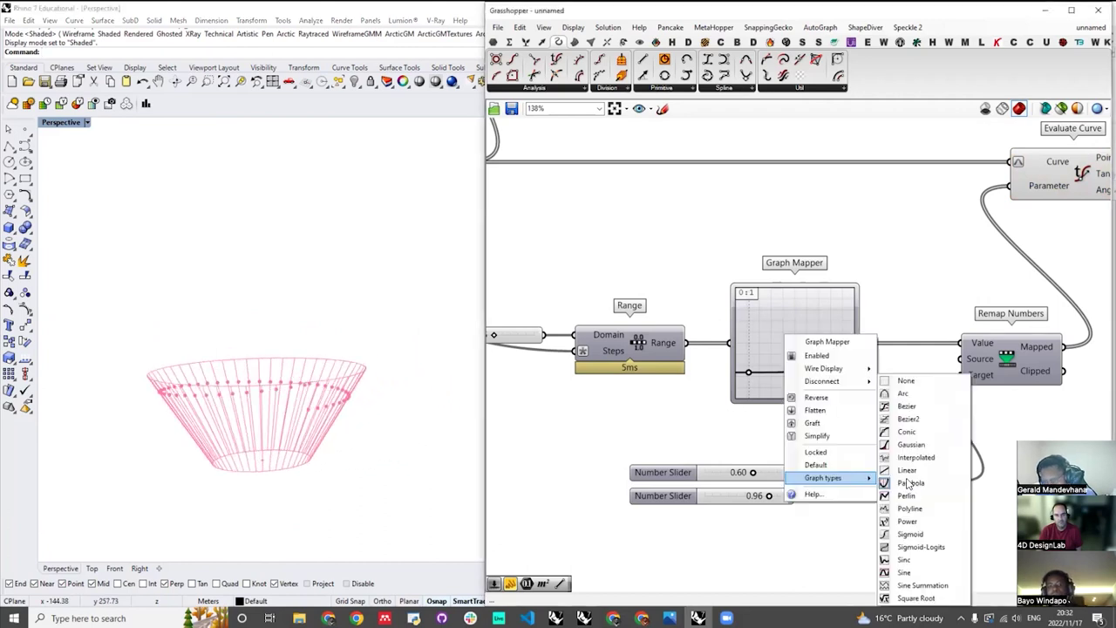
pyautogui.click(907, 470)
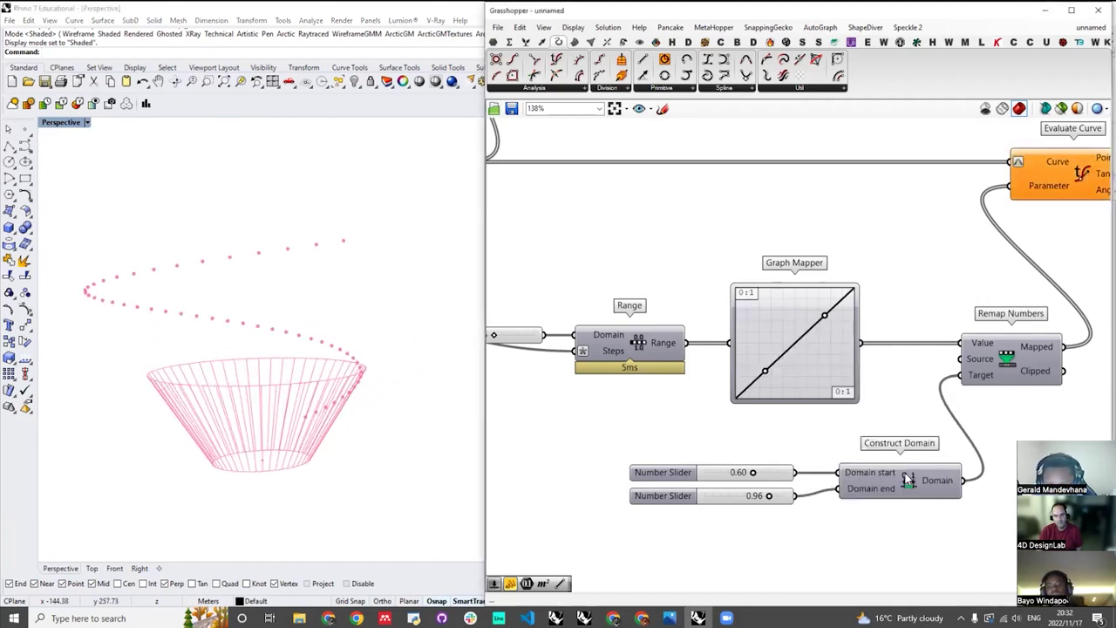
pyautogui.scroll(-3, 273, 380)
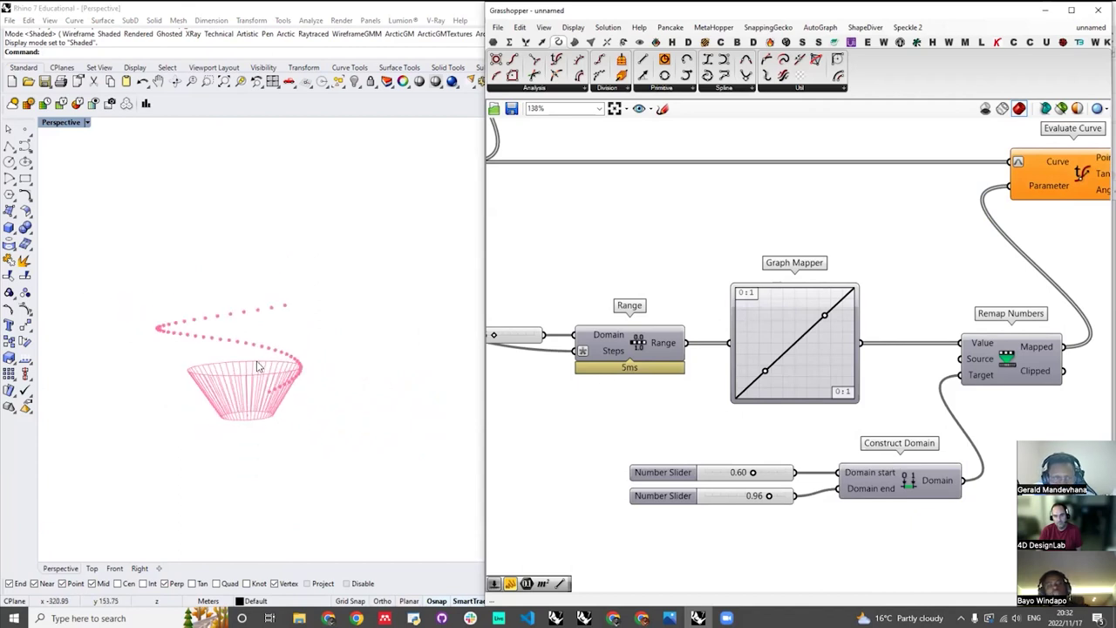
pyautogui.moveTo(336, 358); pyautogui.dragTo(294, 333, button='right')
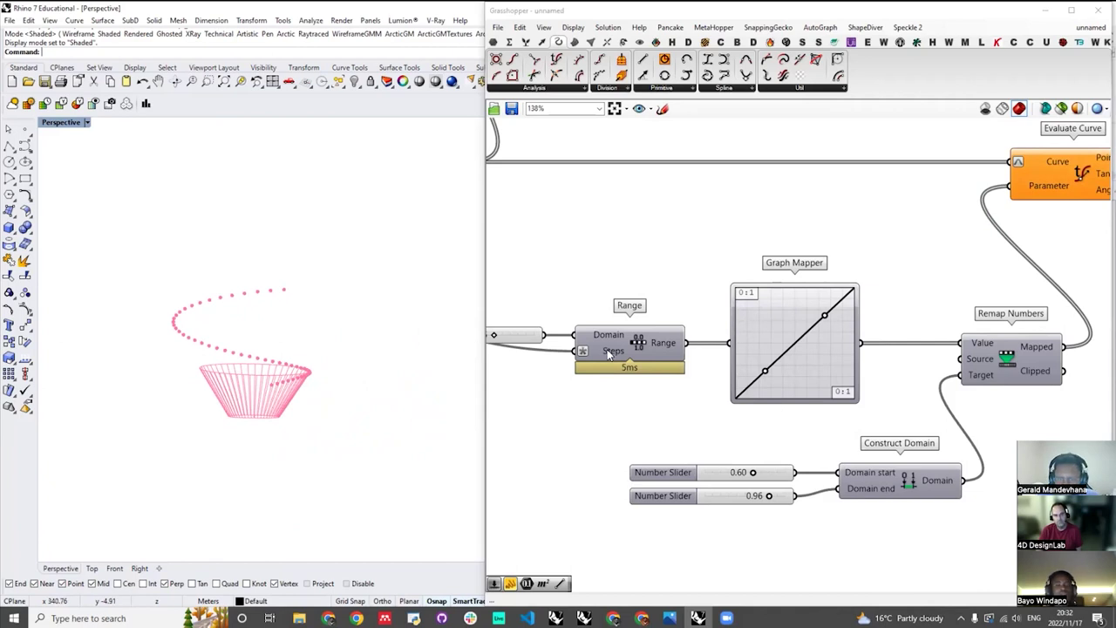
# - Change the Graph Mapper's graph type to Sine and highlight the Evaluate Curve points to view the wave pattern
pyautogui.rightClick(771, 323)
pyautogui.moveTo(828, 451)
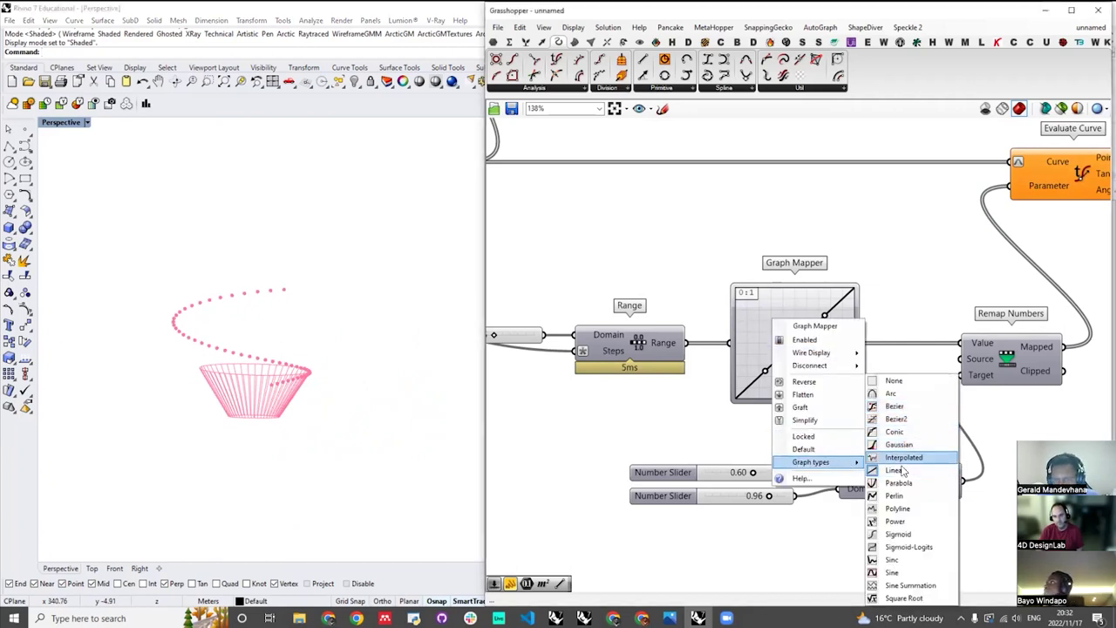
pyautogui.click(898, 570)
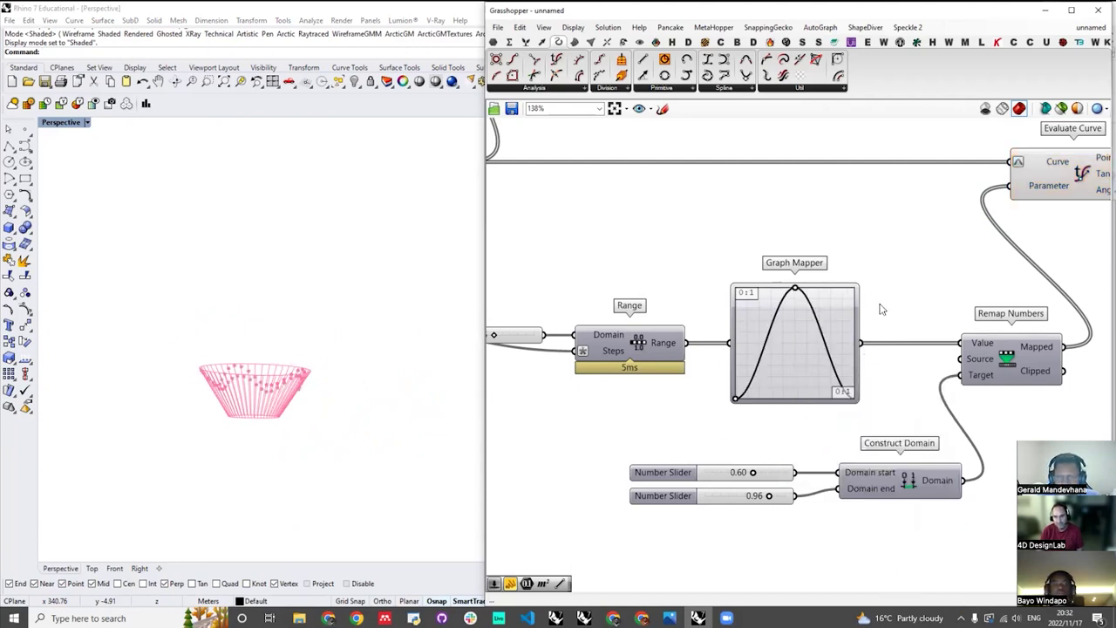
pyautogui.scroll(-4, 881, 308)
pyautogui.scroll(1, 772, 260)
pyautogui.scroll(-3, 772, 260)
pyautogui.scroll(3, 668, 344)
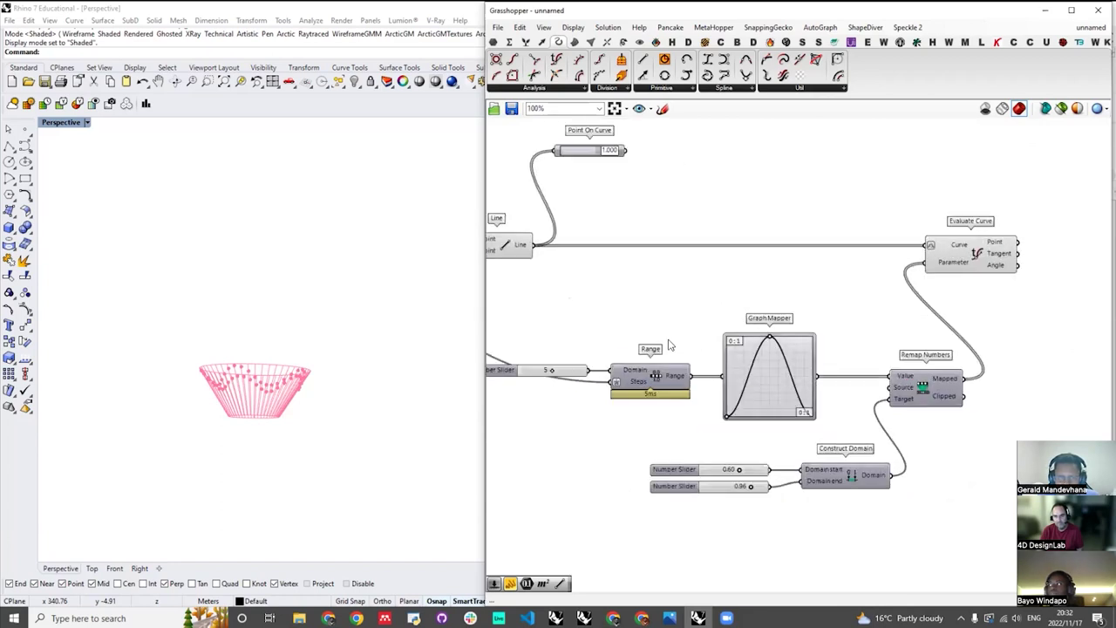
pyautogui.click(970, 253)
pyautogui.moveTo(281, 410); pyautogui.dragTo(745, 361, button='right')
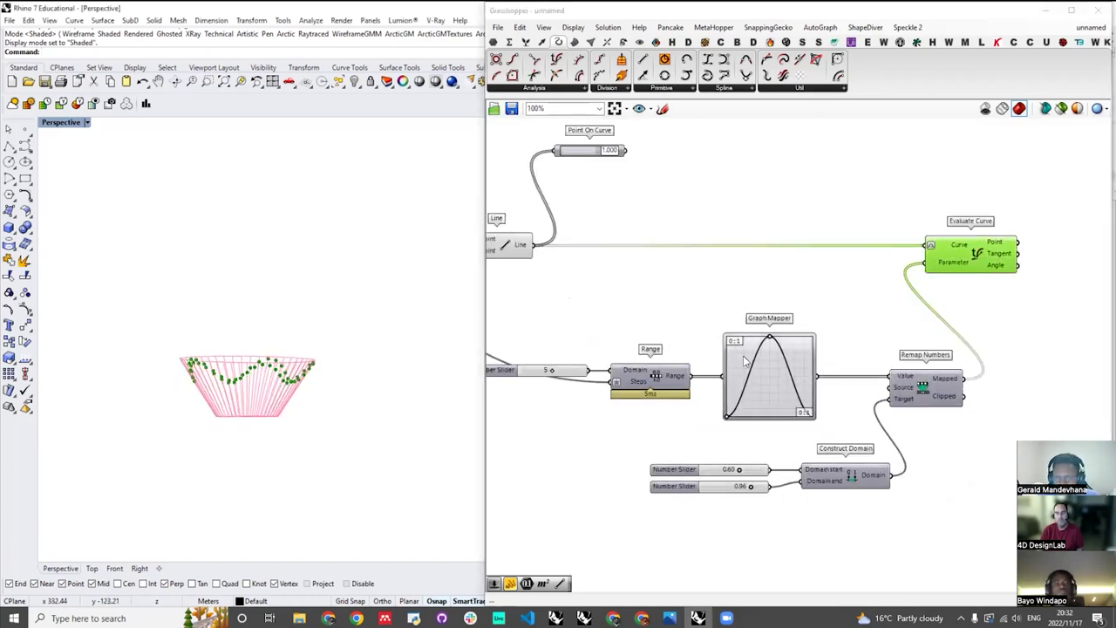
pyautogui.scroll(-5, 876, 330)
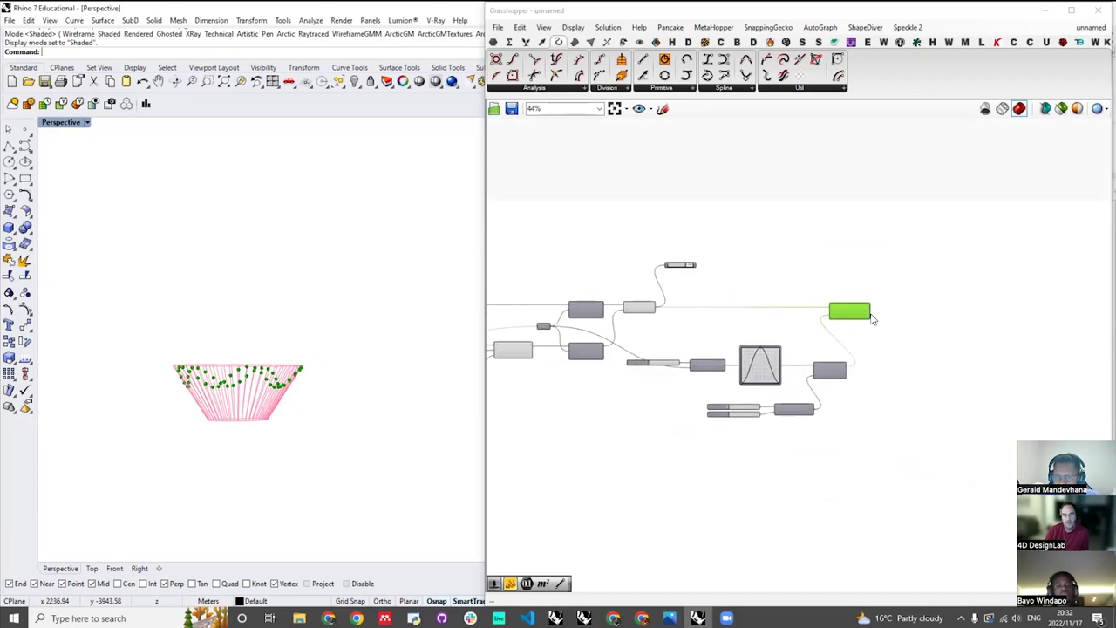
pyautogui.scroll(6, 872, 319)
pyautogui.doubleClick(867, 317)
pyautogui.write('interpo')
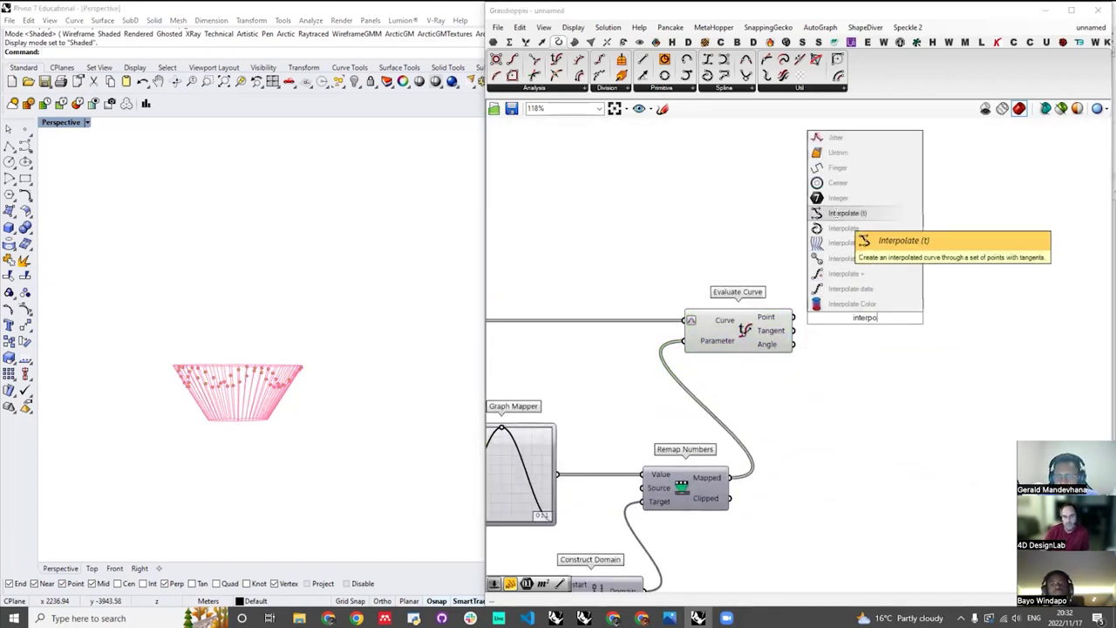
pyautogui.click(740, 227)
# - Set the Sine graph's upper X limit, X[1], to 2 in the Graph Editor and view the points
pyautogui.scroll(-5, 1007, 297)
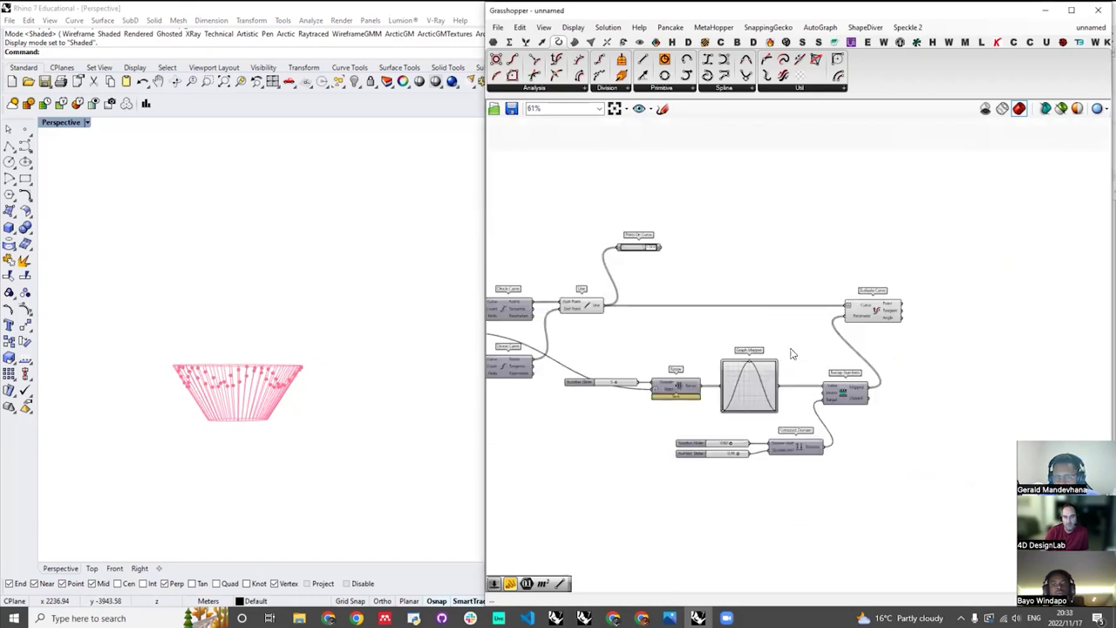
pyautogui.scroll(4, 791, 366)
pyautogui.scroll(2, 794, 373)
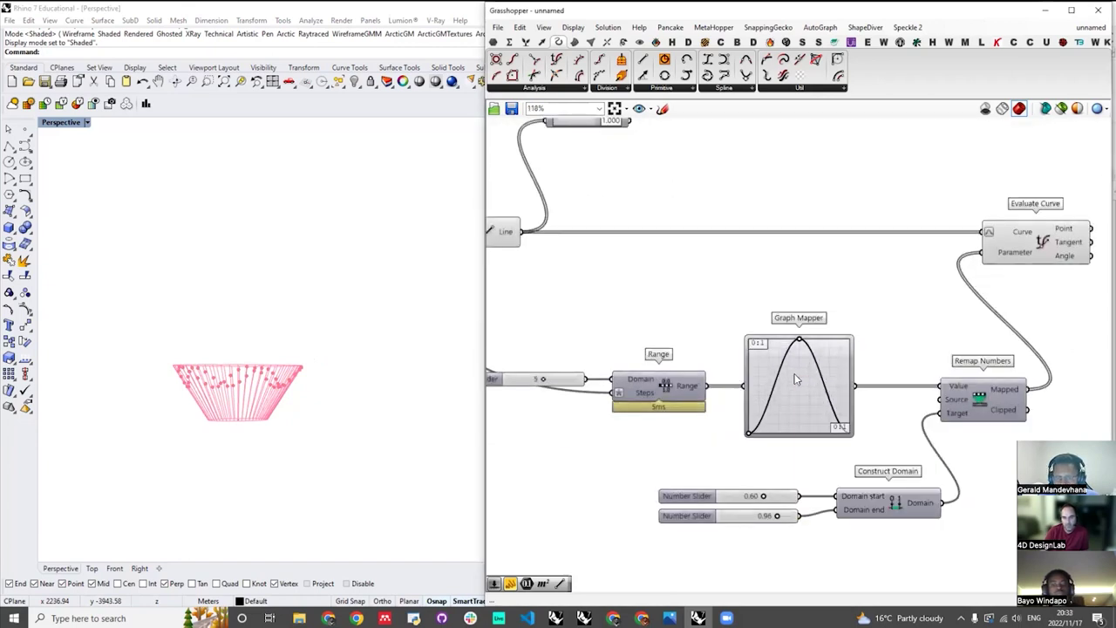
pyautogui.doubleClick(794, 373)
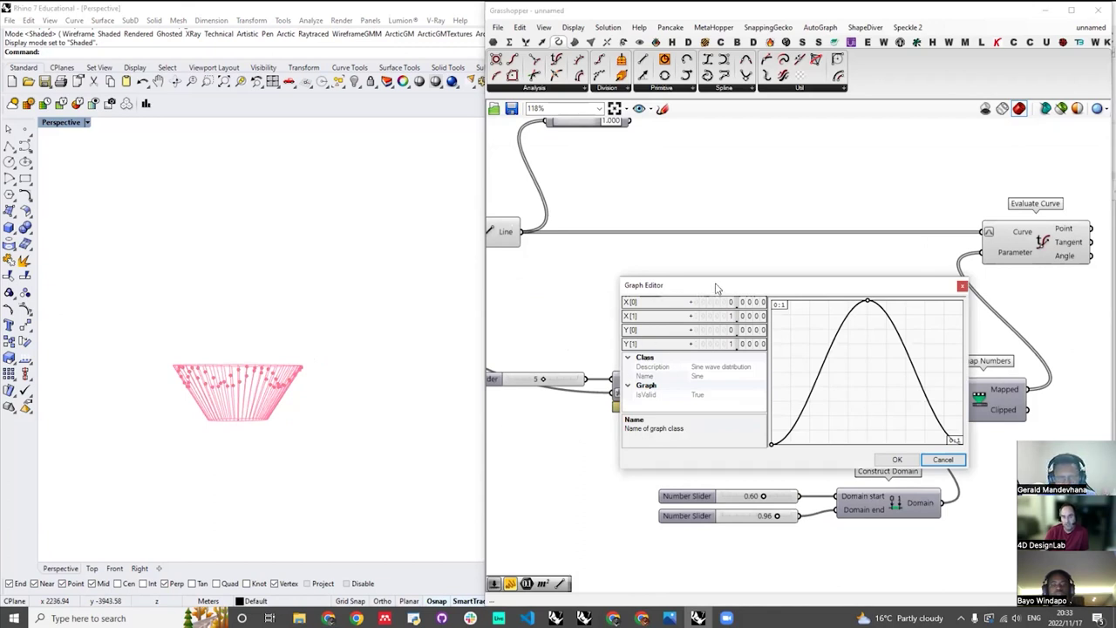
pyautogui.moveTo(722, 285); pyautogui.dragTo(414, 288)
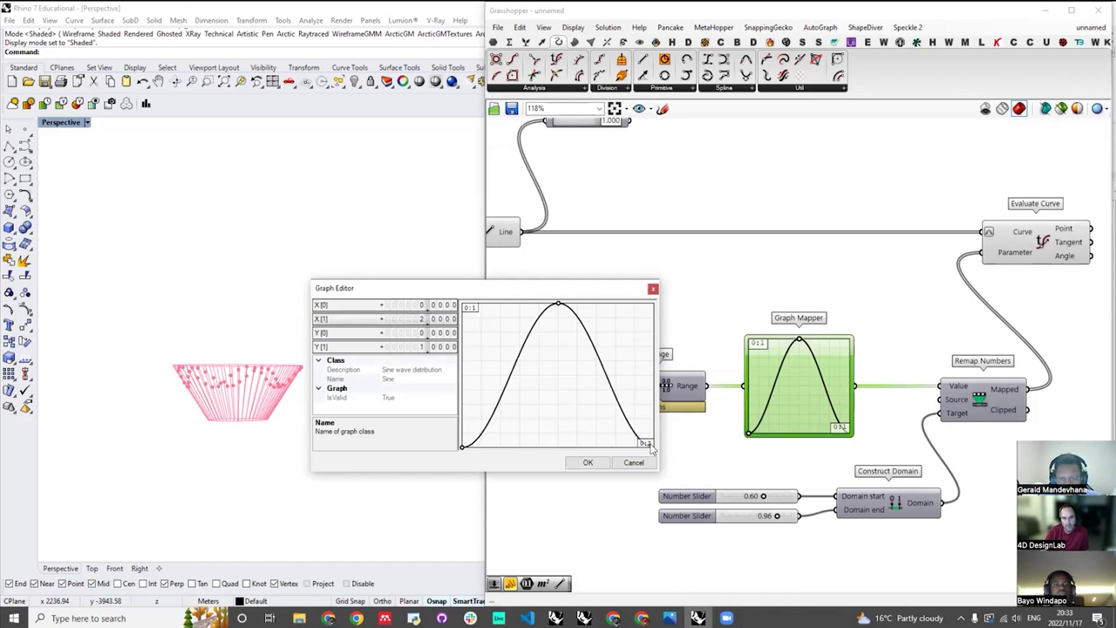
pyautogui.click(586, 466)
pyautogui.moveTo(244, 383); pyautogui.dragTo(277, 389, button='right')
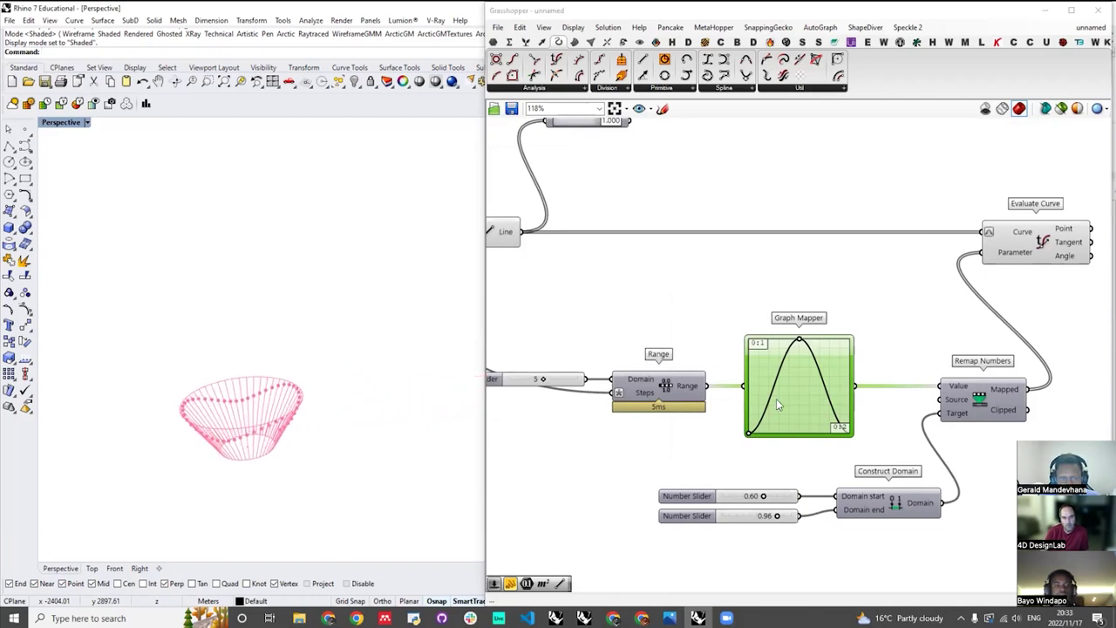
# - Examine the Range component's domain slider, the Graph Mapper's output values and the resulting point pattern
pyautogui.scroll(-3, 825, 391)
pyautogui.scroll(3, 811, 391)
pyautogui.scroll(-3, 678, 386)
pyautogui.scroll(2, 596, 385)
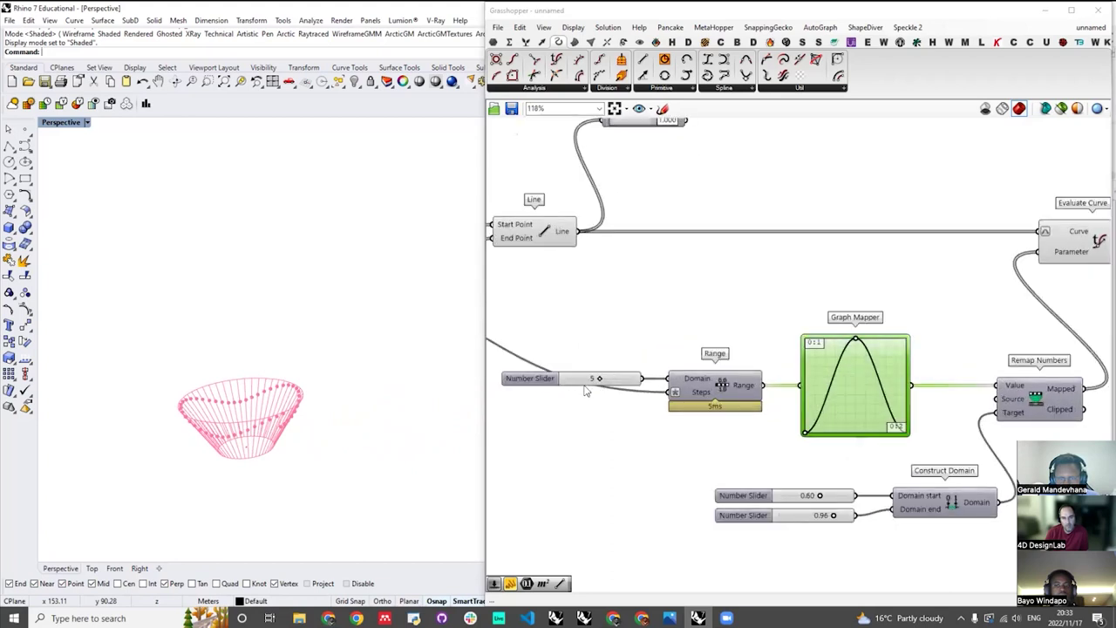
pyautogui.scroll(3, 586, 386)
pyautogui.scroll(-4, 609, 375)
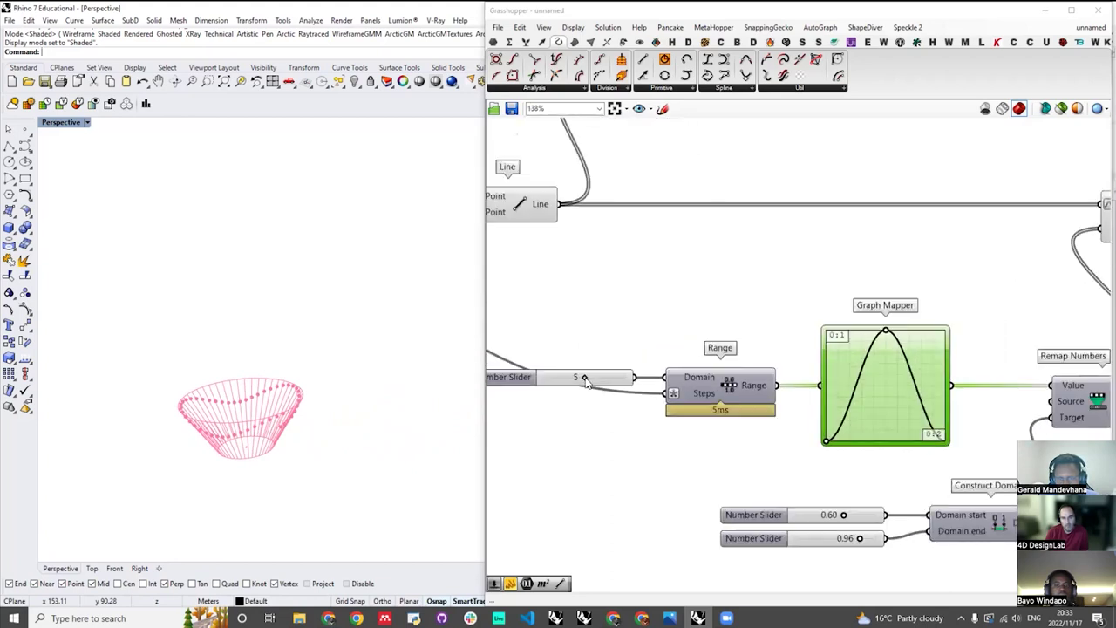
pyautogui.scroll(3, 612, 377)
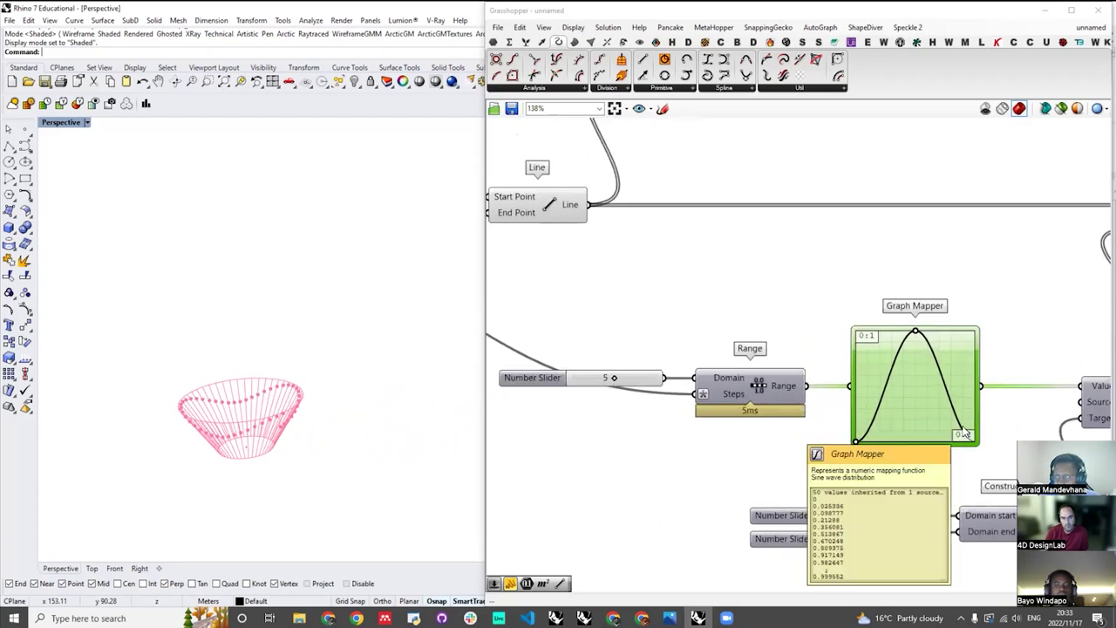
pyautogui.moveTo(202, 393); pyautogui.dragTo(212, 336, button='right')
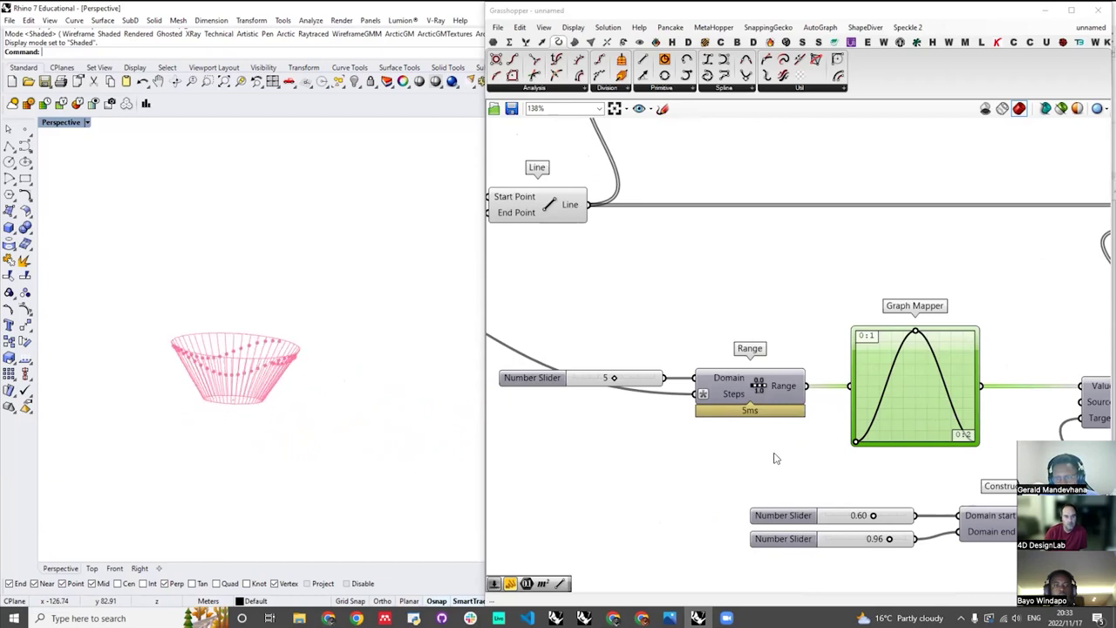
# - Undo the Graph Mapper's latest changes and set its graph type to Sine again with the default 0 to 1 limits
pyautogui.click(818, 452)
pyautogui.hotkey('ctrl', 'z')
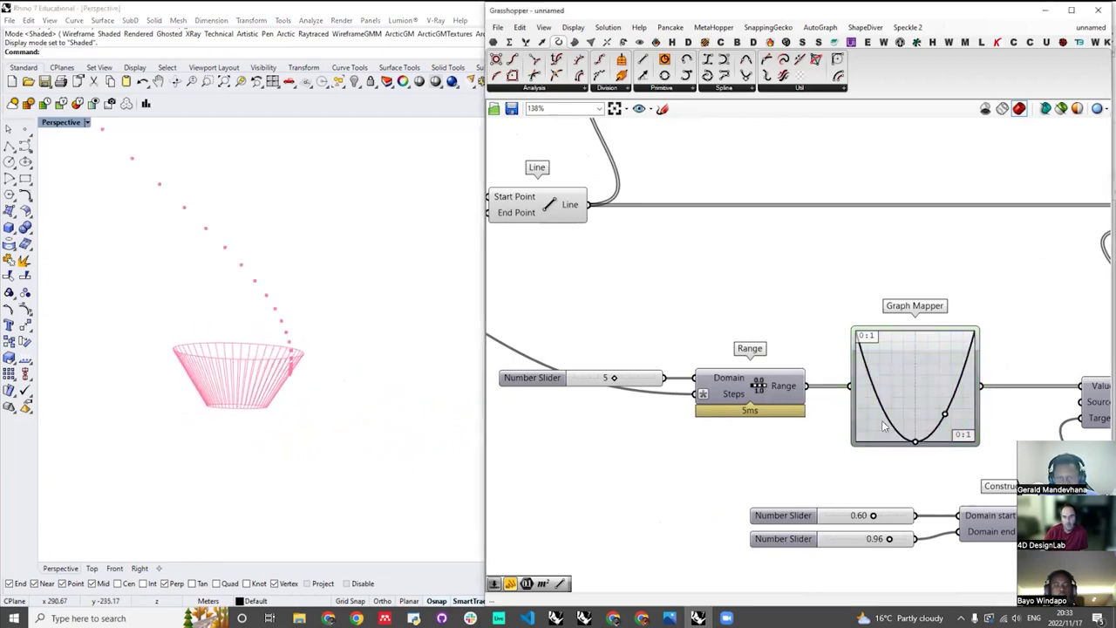
pyautogui.rightClick(892, 384)
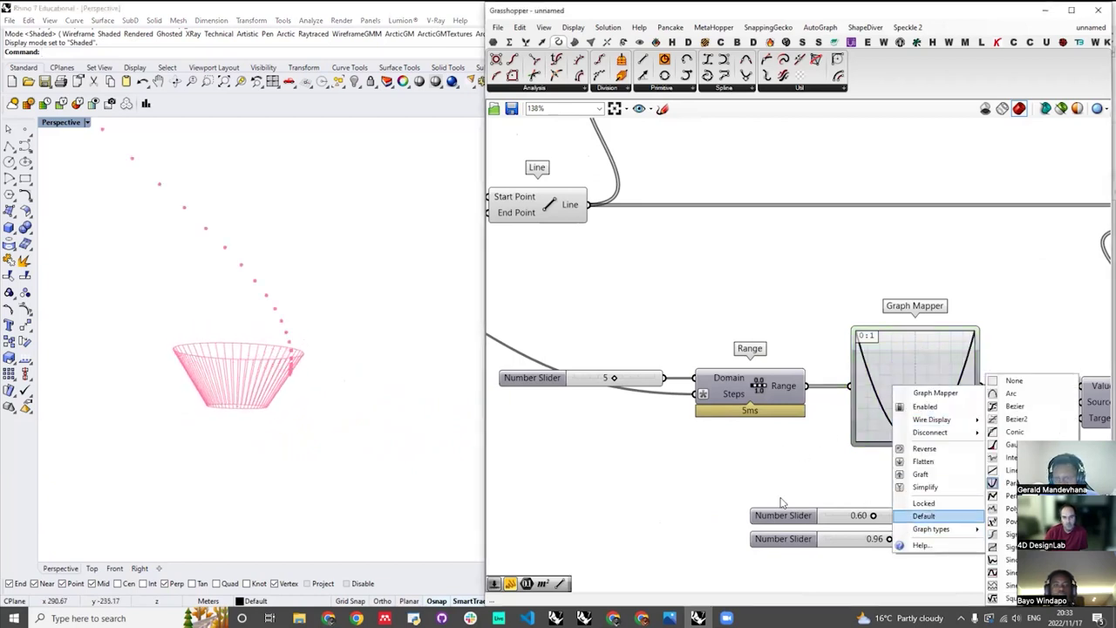
pyautogui.click(780, 500)
pyautogui.rightClick(908, 403)
pyautogui.moveTo(950, 546)
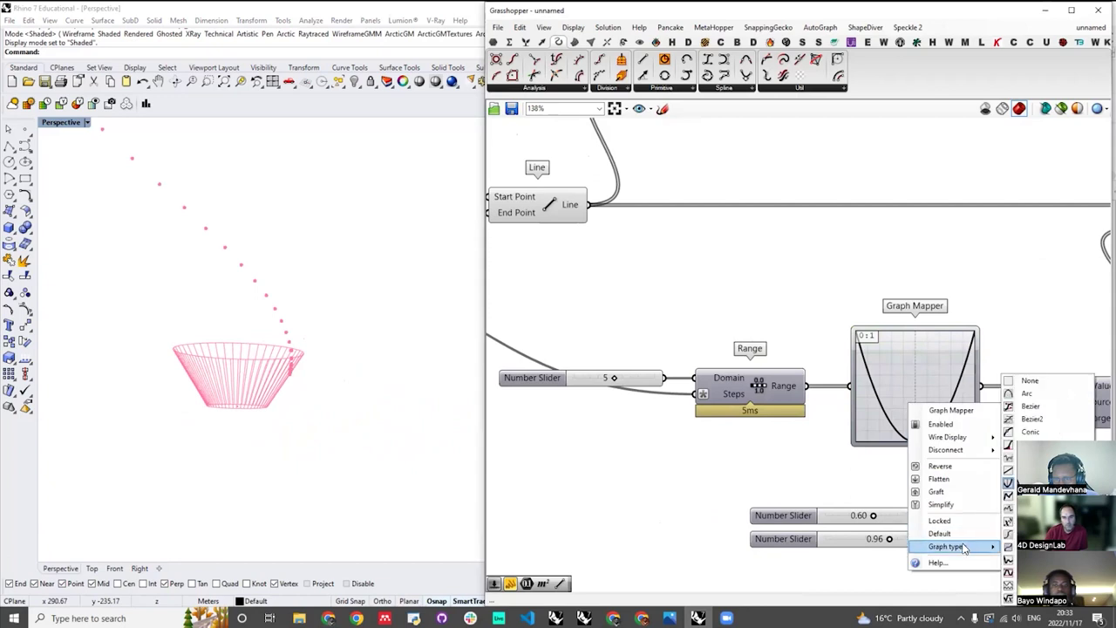
pyautogui.click(1008, 572)
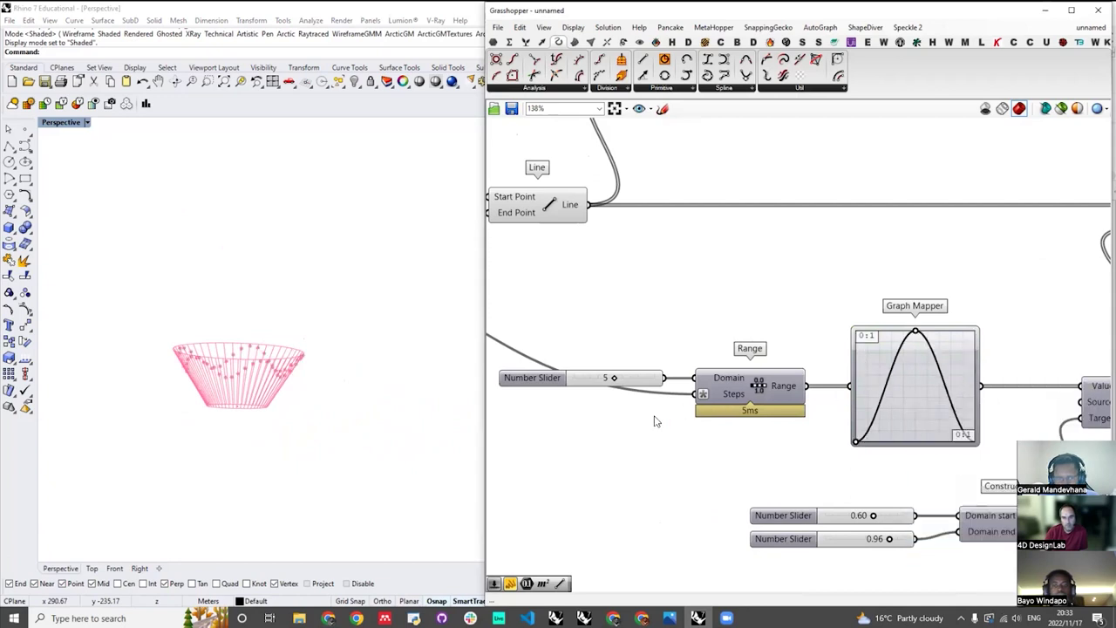
# - Add an Interpolate curve component and place it to the right of Evaluate Curve
pyautogui.scroll(-5, 682, 440)
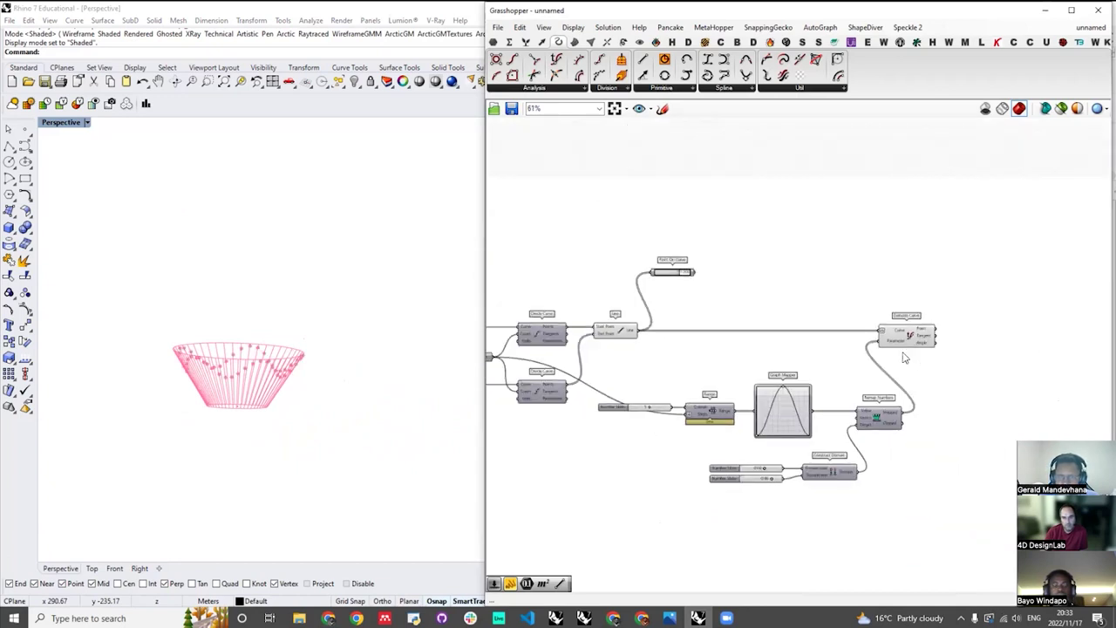
pyautogui.scroll(5, 904, 357)
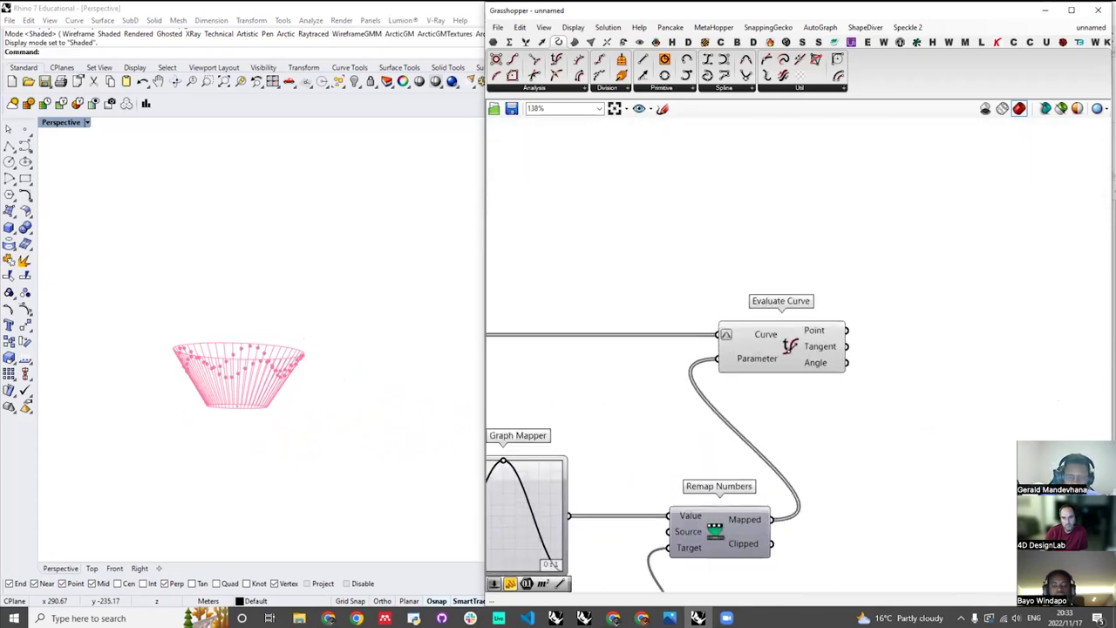
pyautogui.doubleClick(904, 358)
pyautogui.write('interpo')
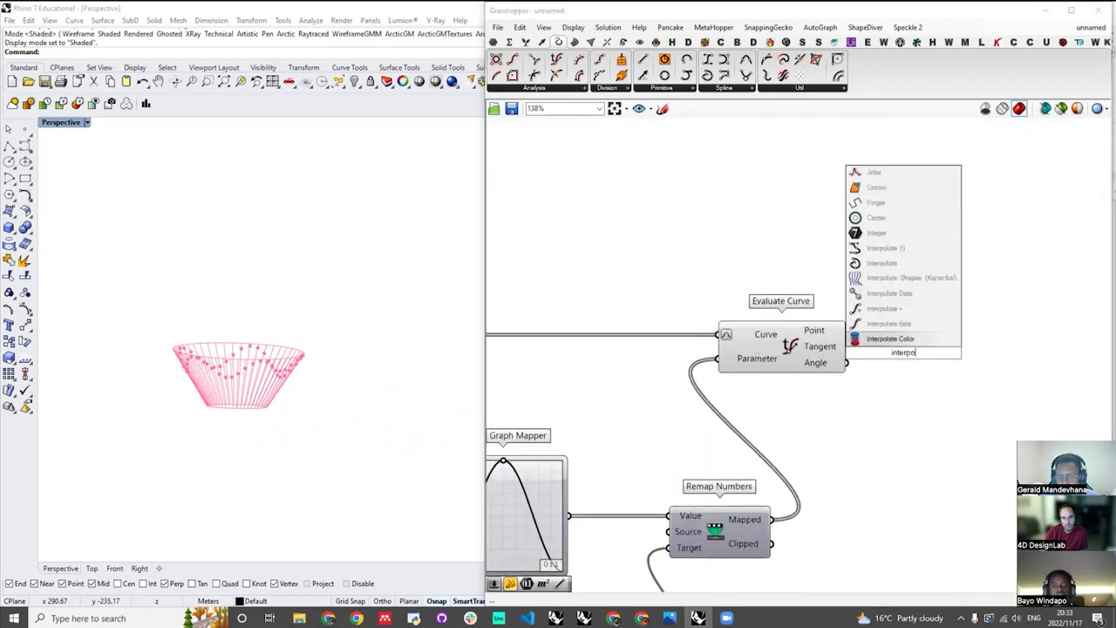
pyautogui.click(881, 262)
pyautogui.moveTo(894, 341); pyautogui.dragTo(1013, 341)
pyautogui.scroll(-2, 651, 344)
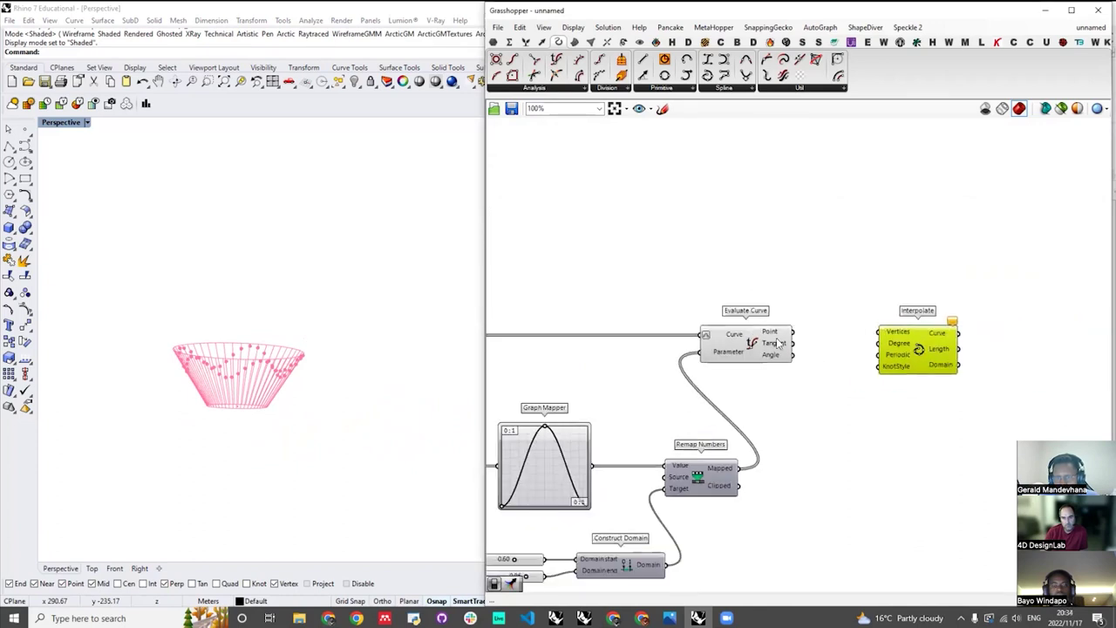
# - Connect Evaluate Curve's Point output to the Interpolate component's Vertices input and view the interpolated curve
pyautogui.scroll(2, 956, 320)
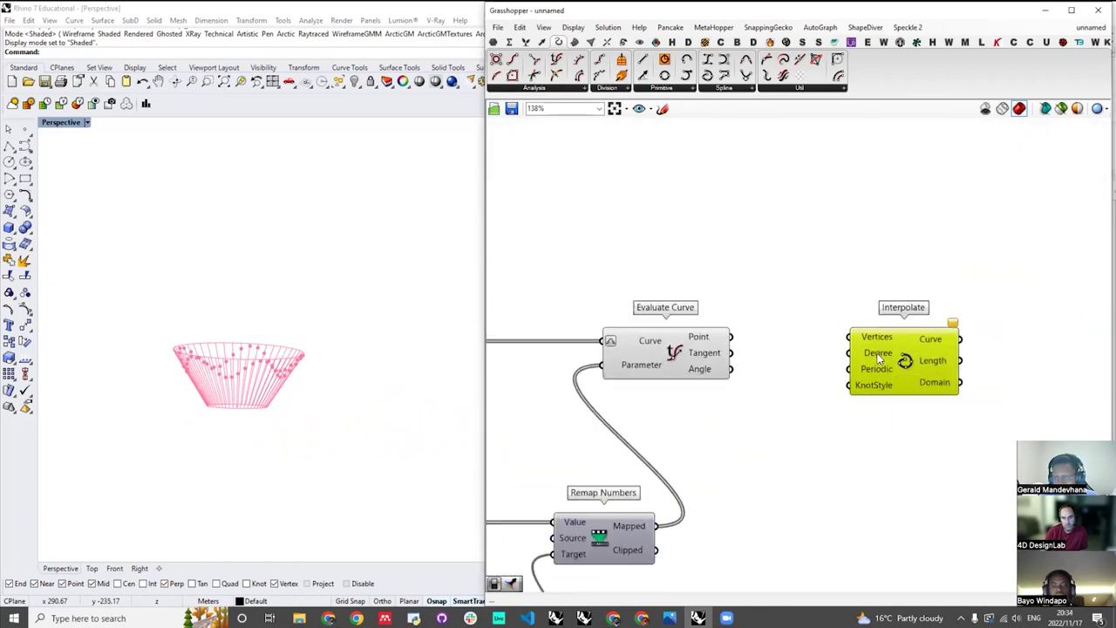
pyautogui.click(769, 404)
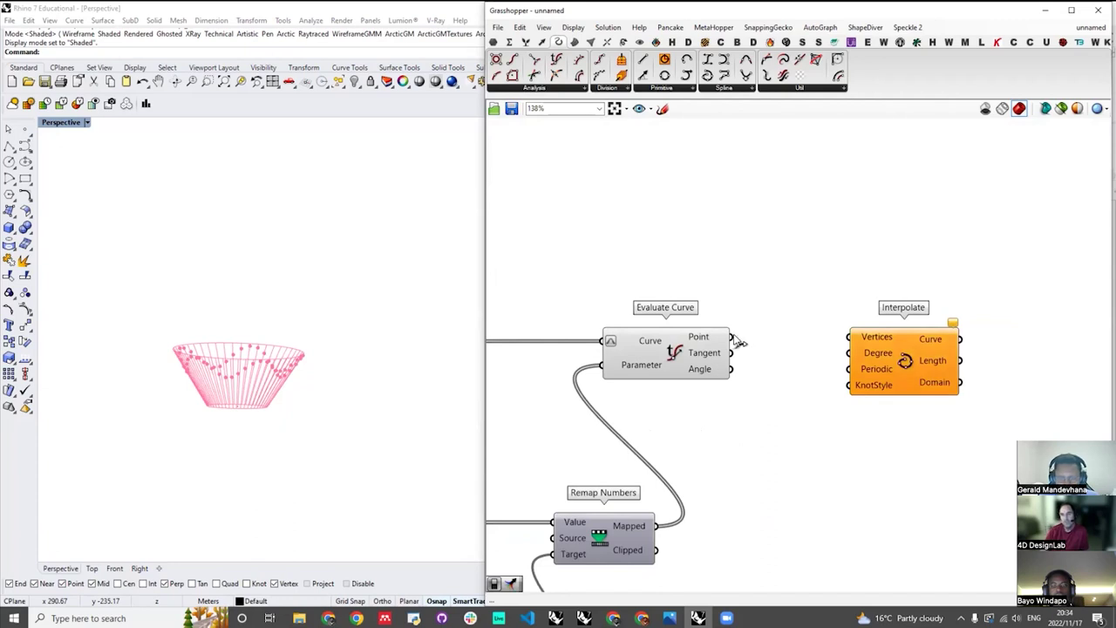
pyautogui.moveTo(860, 336); pyautogui.dragTo(859, 336)
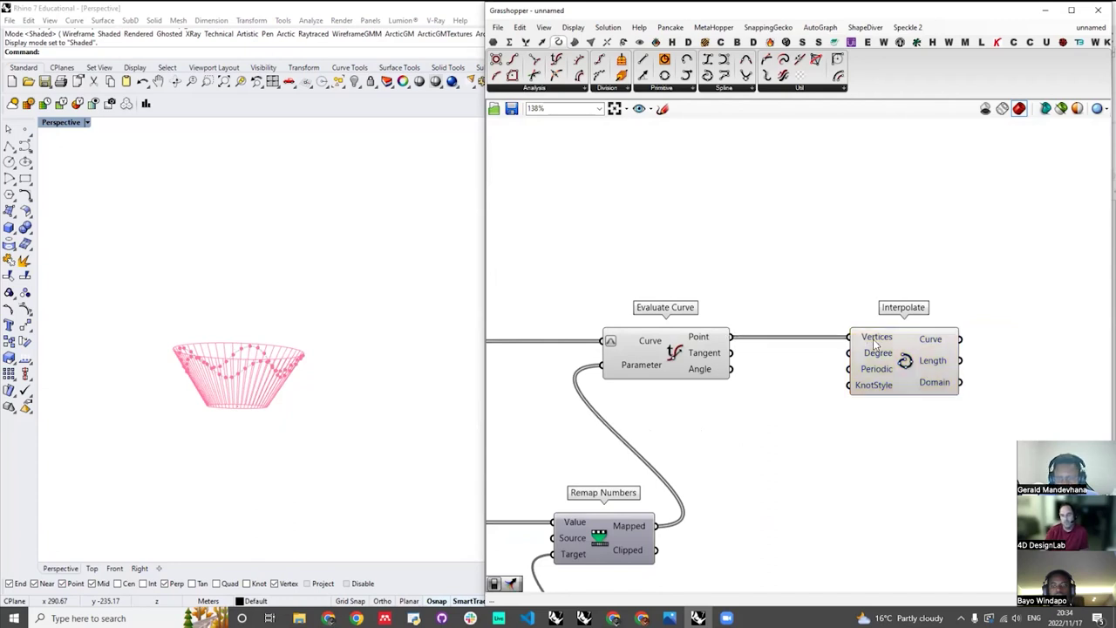
pyautogui.click(894, 346)
pyautogui.moveTo(313, 366); pyautogui.dragTo(401, 374, button='right')
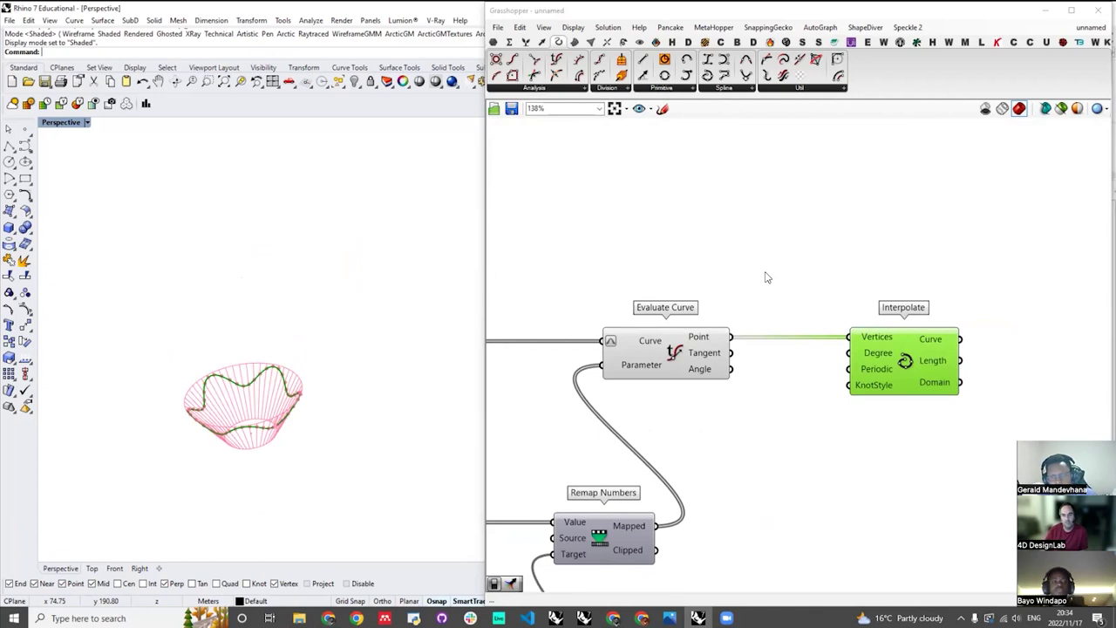
pyautogui.scroll(-2, 802, 279)
pyautogui.scroll(4, 815, 276)
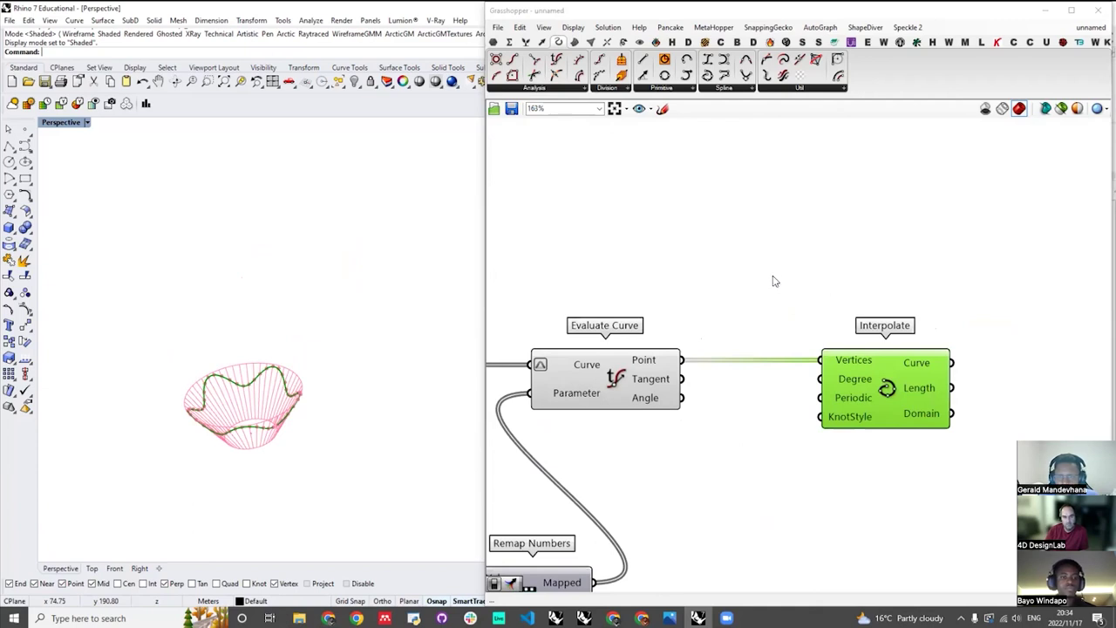
pyautogui.click(781, 283)
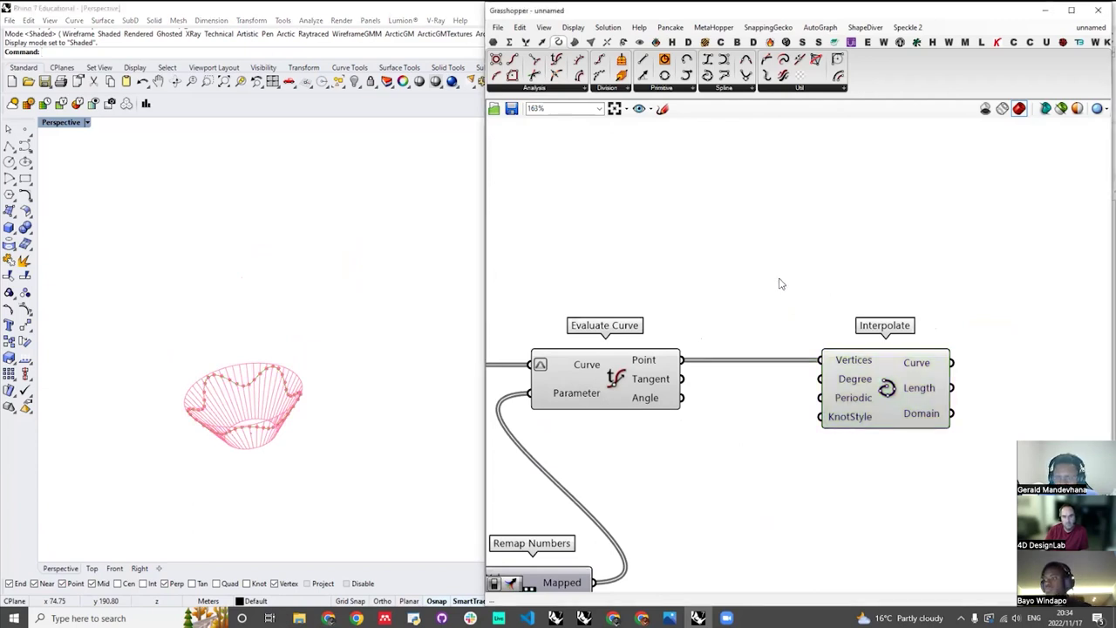
# - Turn off the preview of Evaluate Curve's points and inspect the interpolated curve from different angles
pyautogui.scroll(-3, 782, 285)
pyautogui.scroll(3, 795, 366)
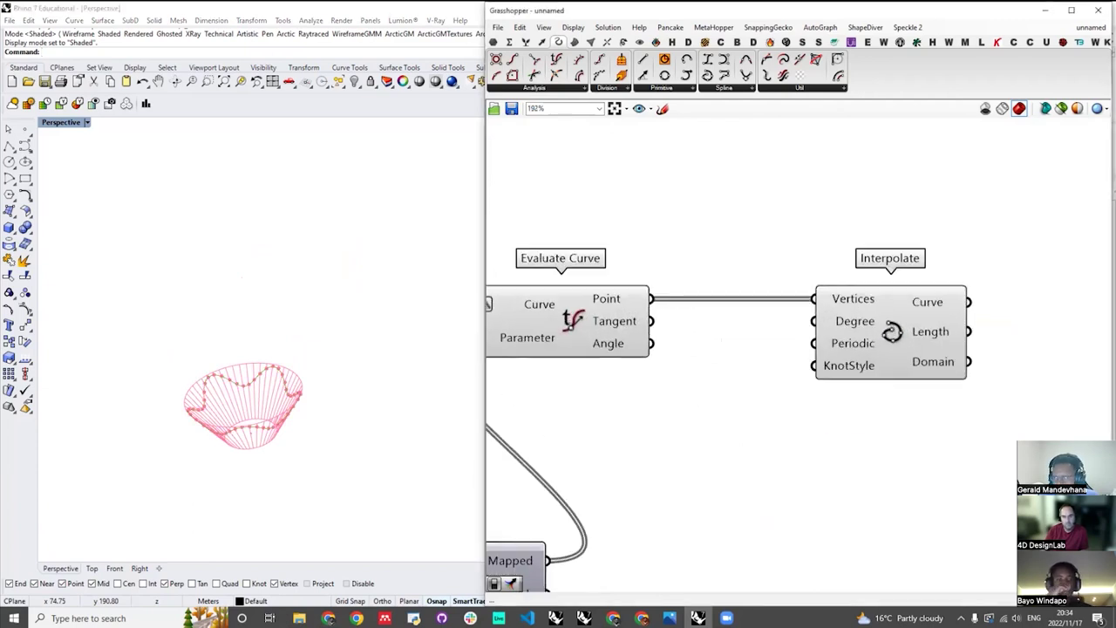
pyautogui.moveTo(302, 423); pyautogui.dragTo(323, 401, button='right')
pyautogui.scroll(-8, 915, 302)
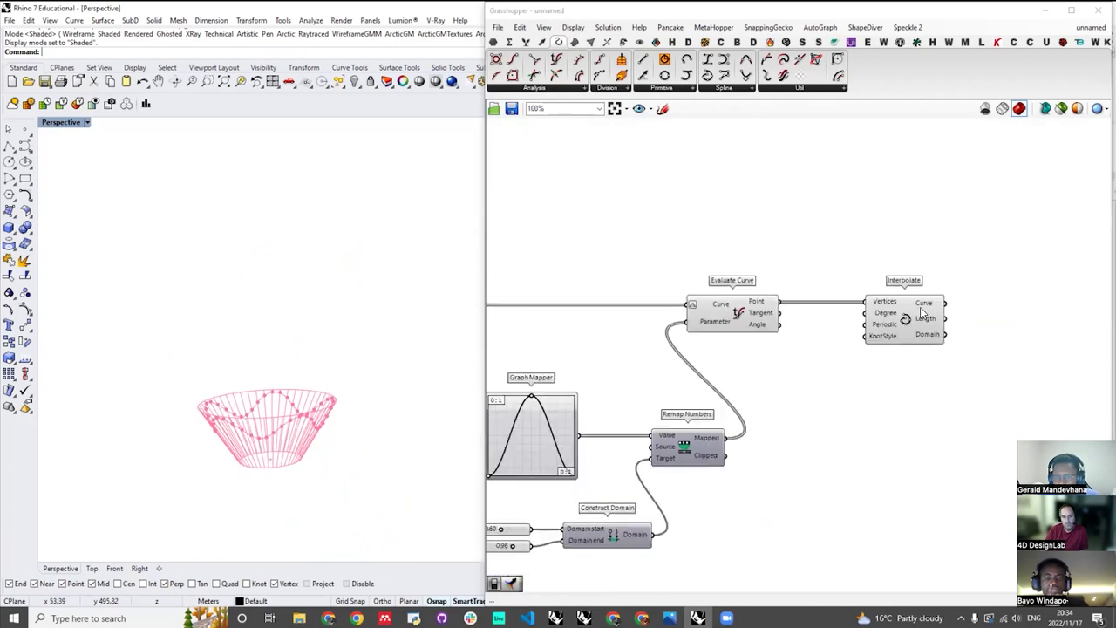
pyautogui.scroll(5, 832, 314)
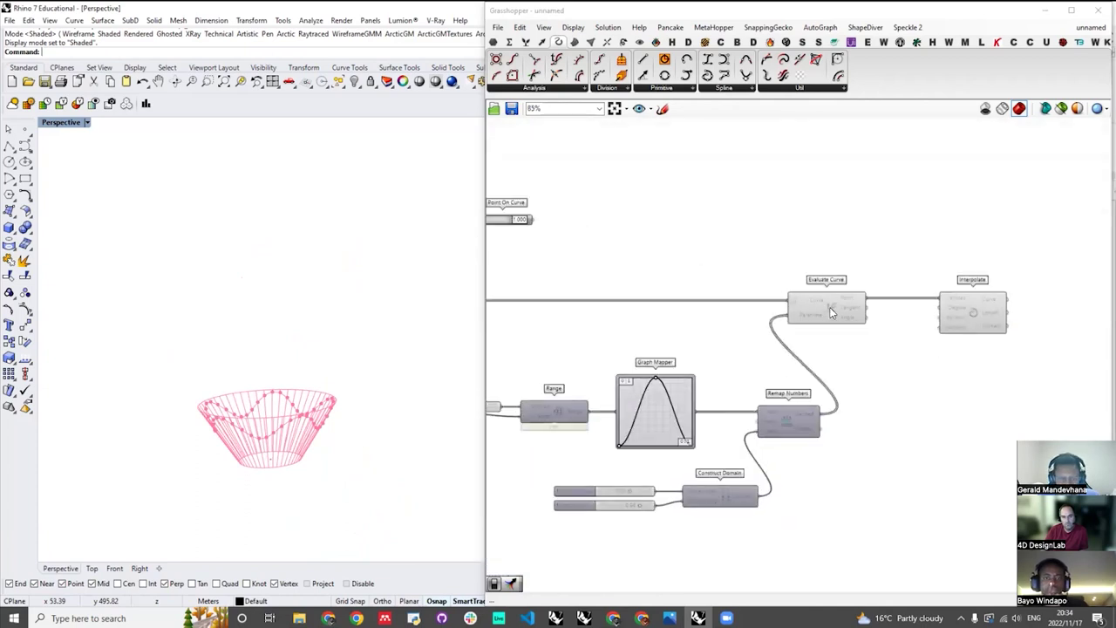
pyautogui.scroll(-3, 902, 234)
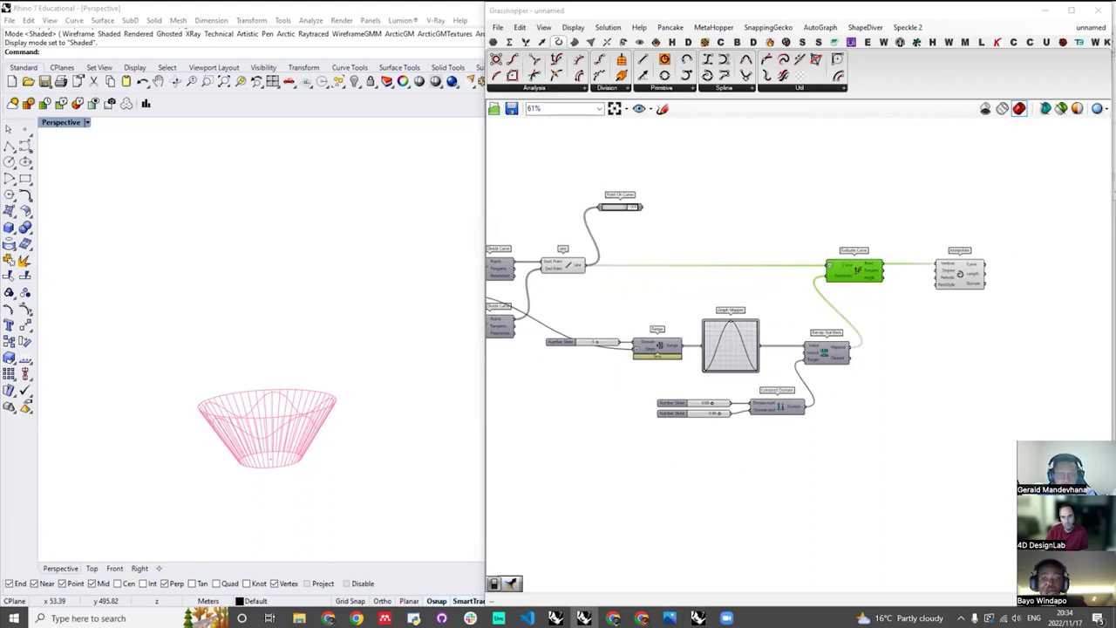
pyautogui.scroll(1, 655, 446)
pyautogui.scroll(4, 282, 433)
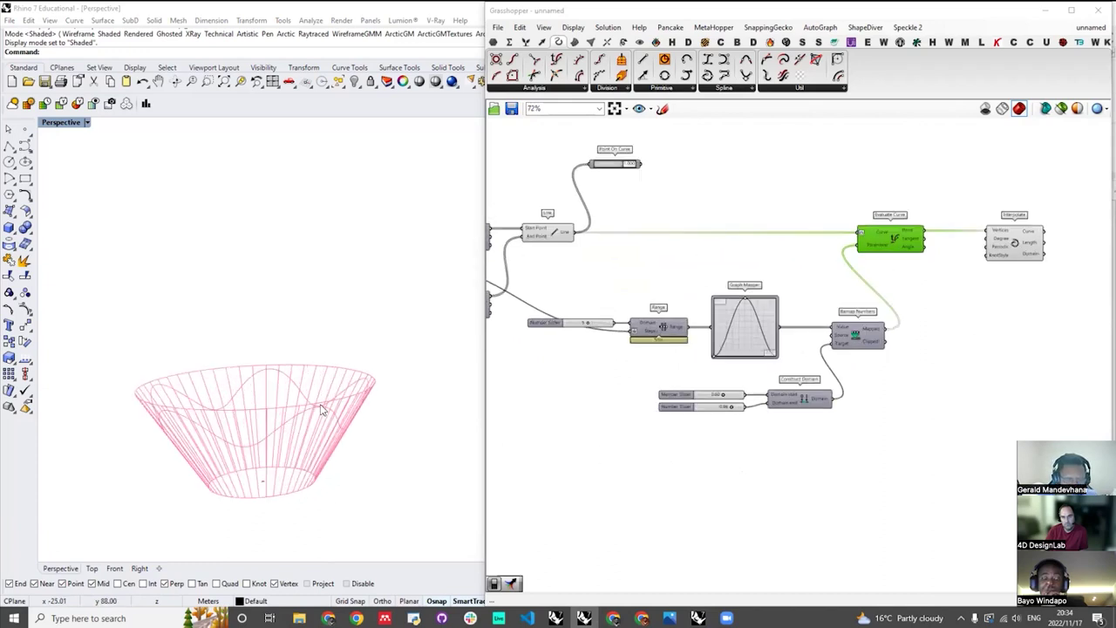
pyautogui.scroll(-2, 308, 439)
pyautogui.moveTo(314, 434); pyautogui.dragTo(250, 511, button='right')
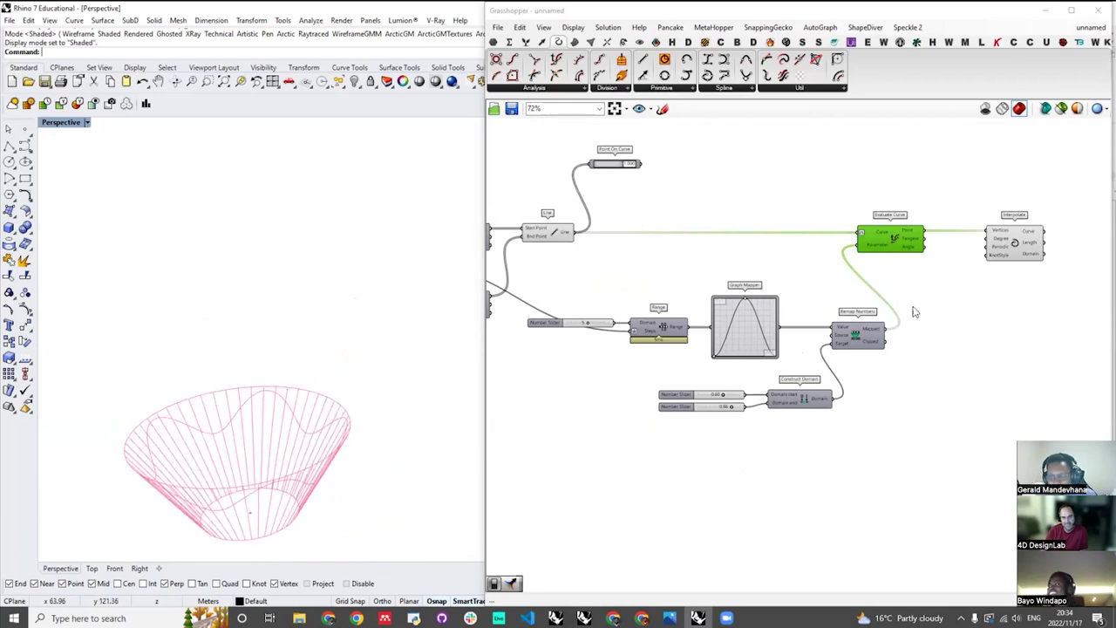
# - Add a Loft component and place it above and to the right of the Interpolate component
pyautogui.scroll(-3, 956, 301)
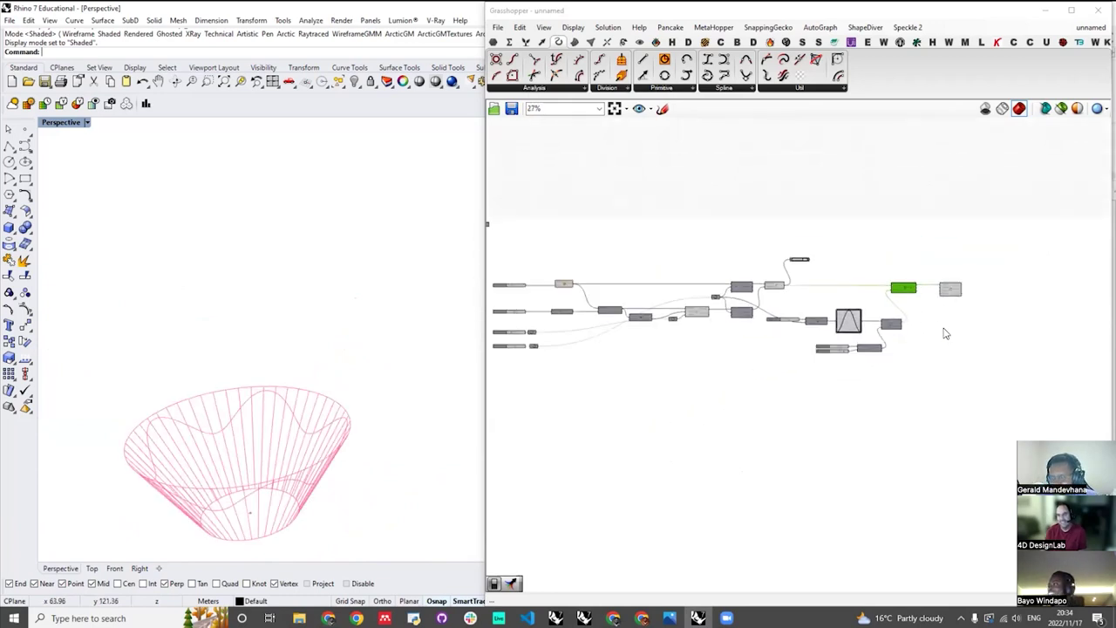
pyautogui.scroll(-2, 937, 305)
pyautogui.scroll(5, 931, 331)
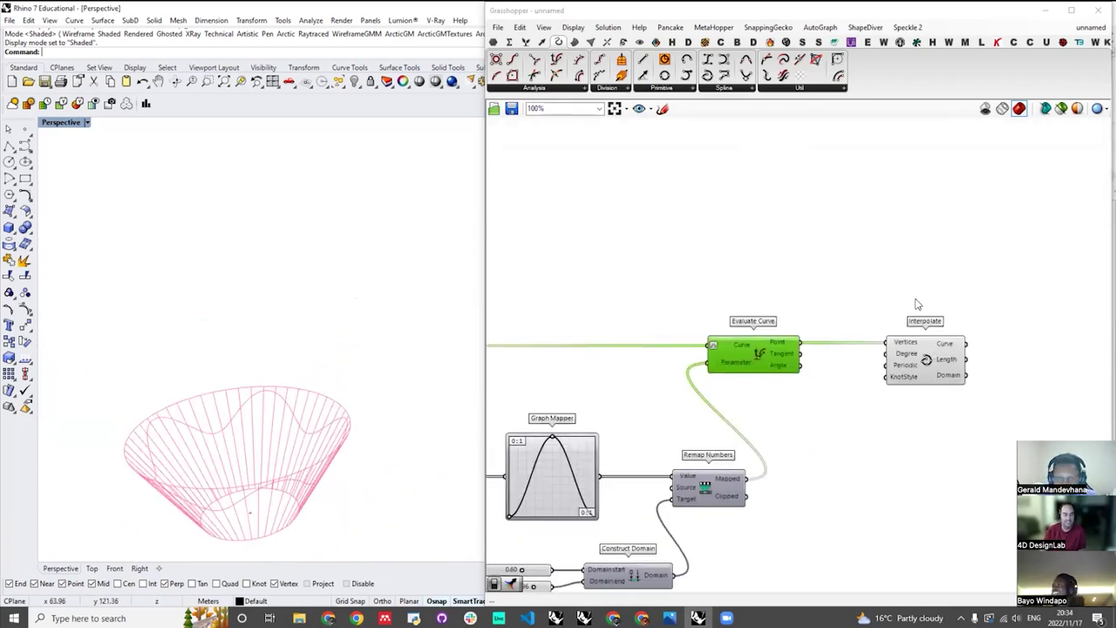
pyautogui.scroll(-3, 857, 284)
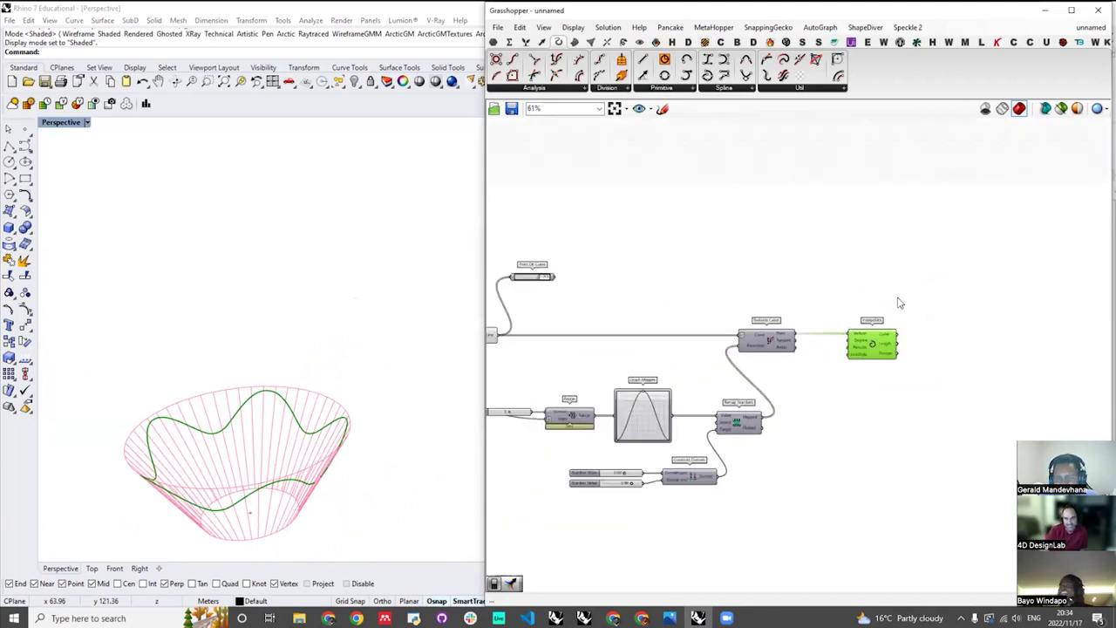
pyautogui.scroll(3, 900, 295)
pyautogui.doubleClick(899, 297)
pyautogui.write('loft')
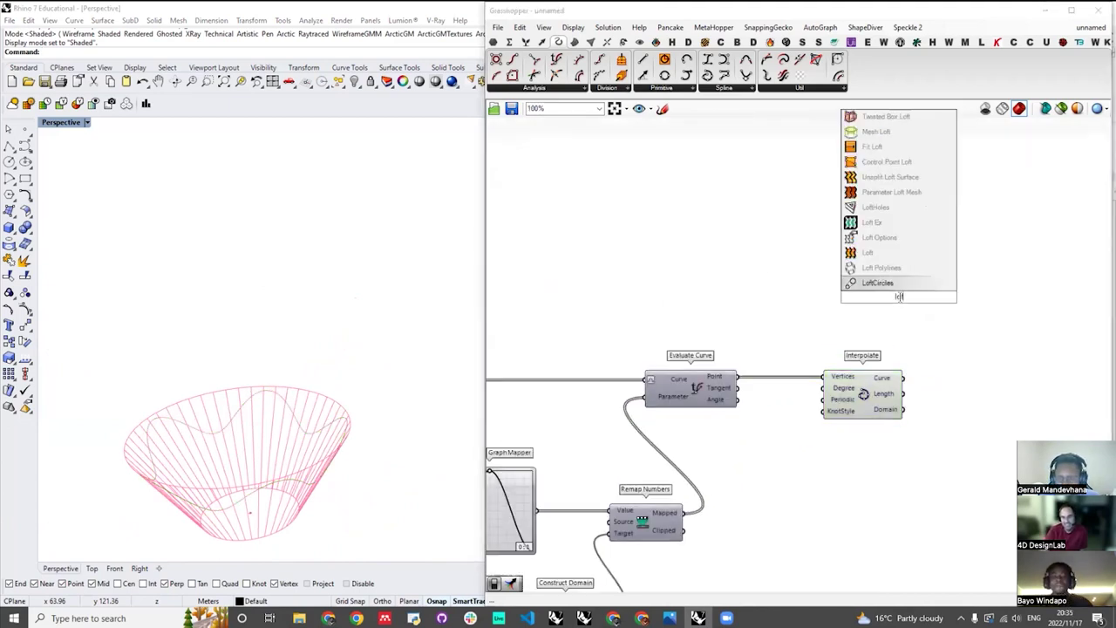
pyautogui.press('Return')
pyautogui.moveTo(895, 286); pyautogui.dragTo(954, 313)
# - Add a Curve parameter above the Circle component and connect the Circle output to it
pyautogui.scroll(-1, 954, 315)
pyautogui.scroll(-4, 717, 367)
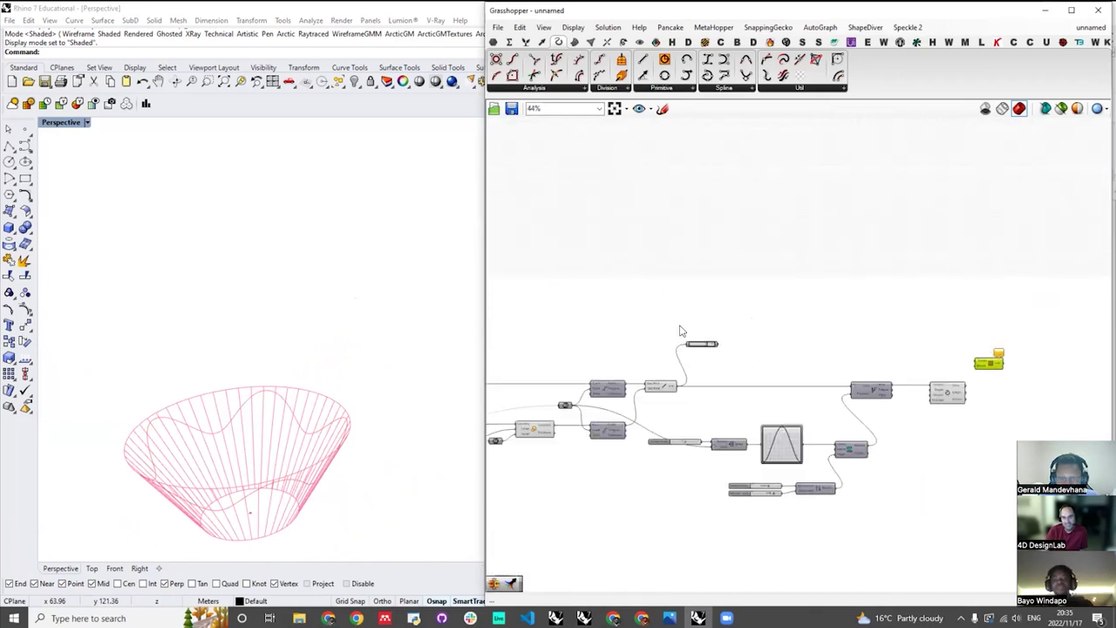
pyautogui.scroll(2, 671, 306)
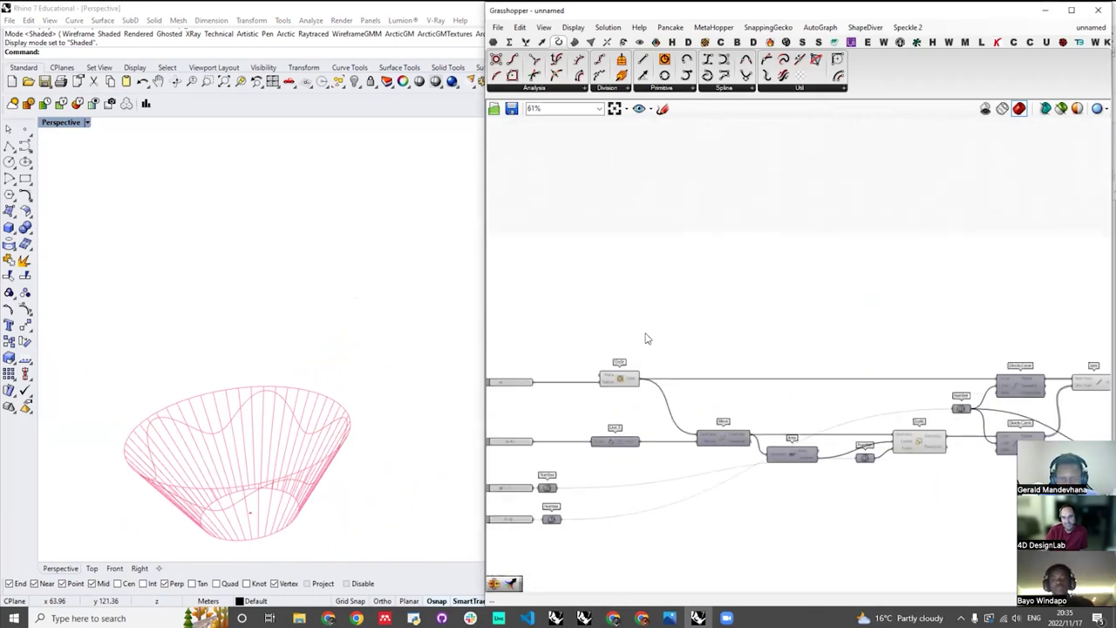
pyautogui.doubleClick(681, 323)
pyautogui.write('crv')
pyautogui.click(661, 294)
pyautogui.click(636, 380)
pyautogui.scroll(4, 641, 365)
pyautogui.moveTo(637, 391); pyautogui.dragTo(727, 278)
# - Rename the new Curve parameter to Bottom_Crv
pyautogui.rightClick(727, 278)
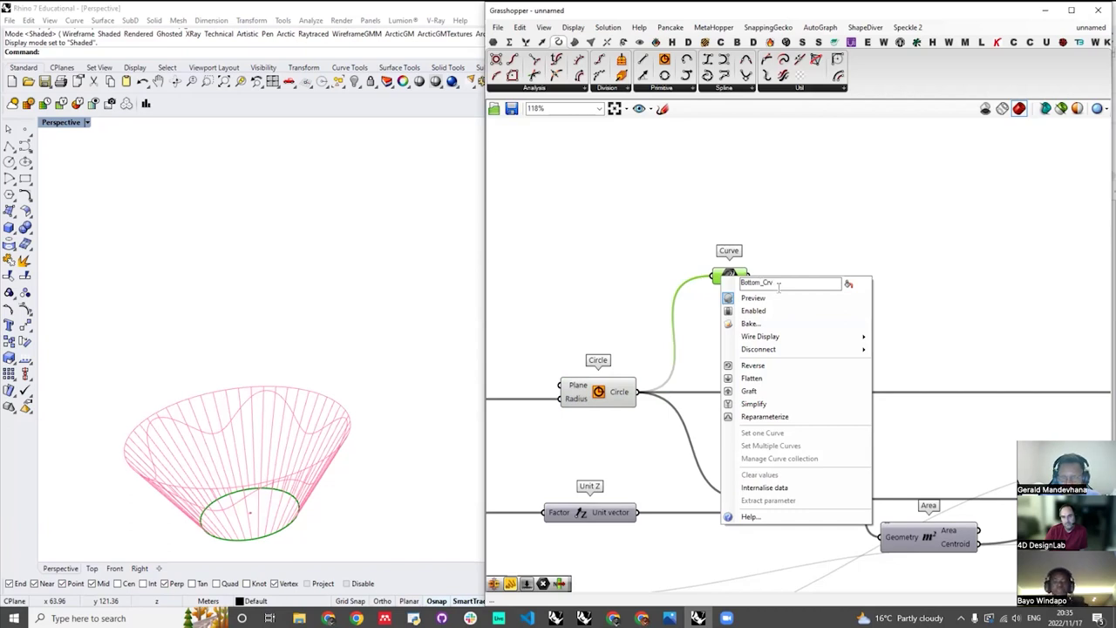
pyautogui.click(847, 286)
pyautogui.click(855, 254)
# - Duplicate the Bottom_Crv parameter beside the original, feed it from the original, and set its wire display to Hidden
pyautogui.moveTo(727, 275); pyautogui.dragTo(823, 277)
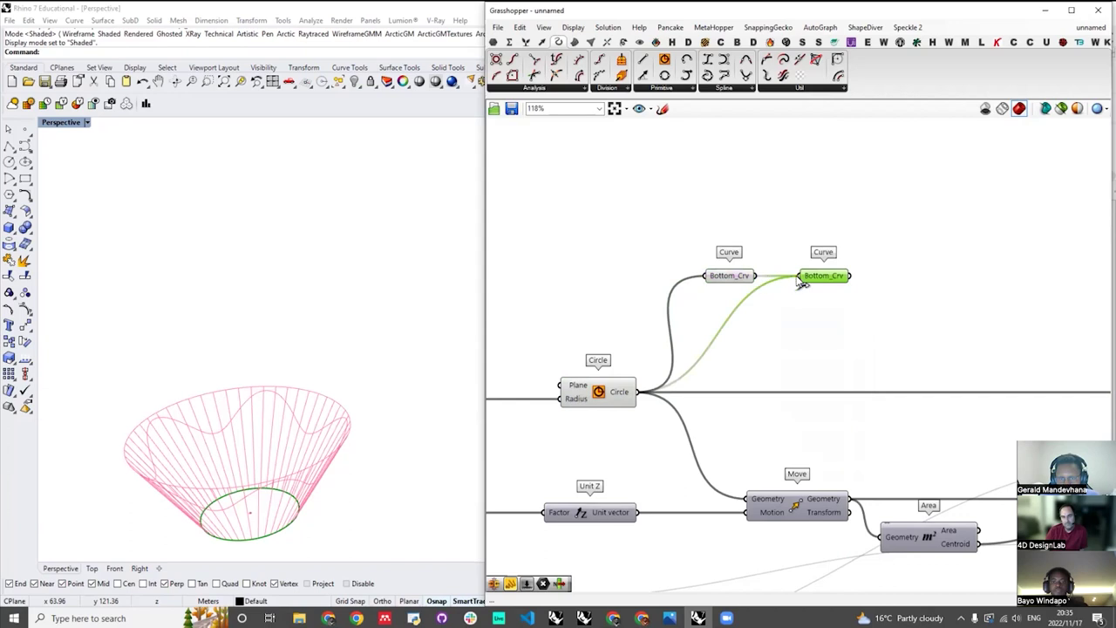
pyautogui.rightClick(805, 279)
pyautogui.moveTo(844, 337)
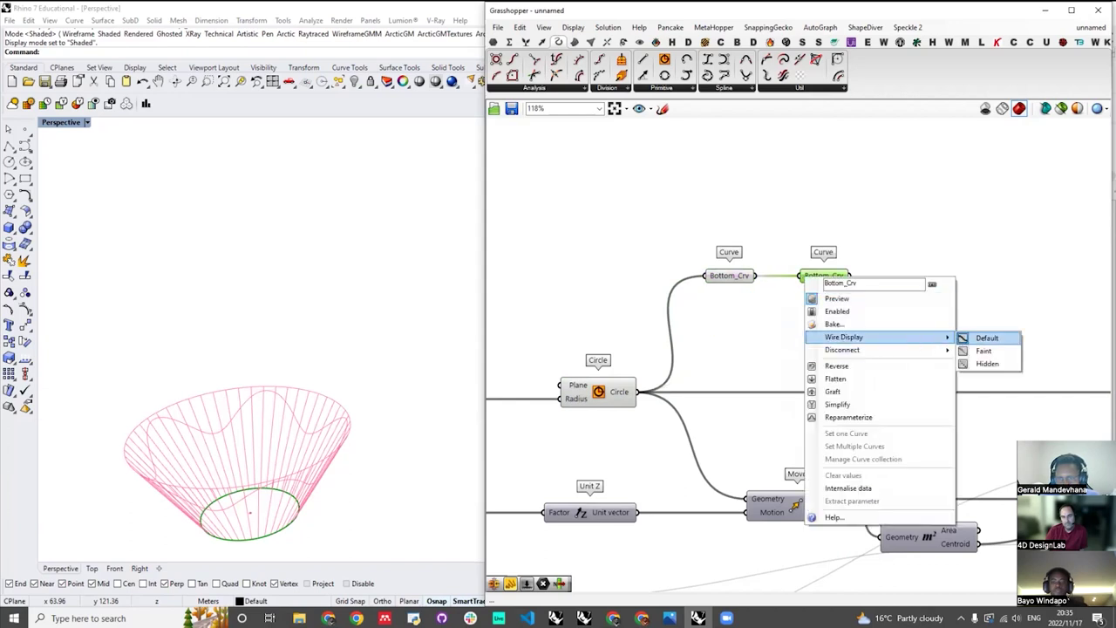
pyautogui.click(987, 363)
pyautogui.click(958, 256)
# - Turn off the preview of the original Bottom_Crv parameter and its duplicate
pyautogui.scroll(-4, 724, 301)
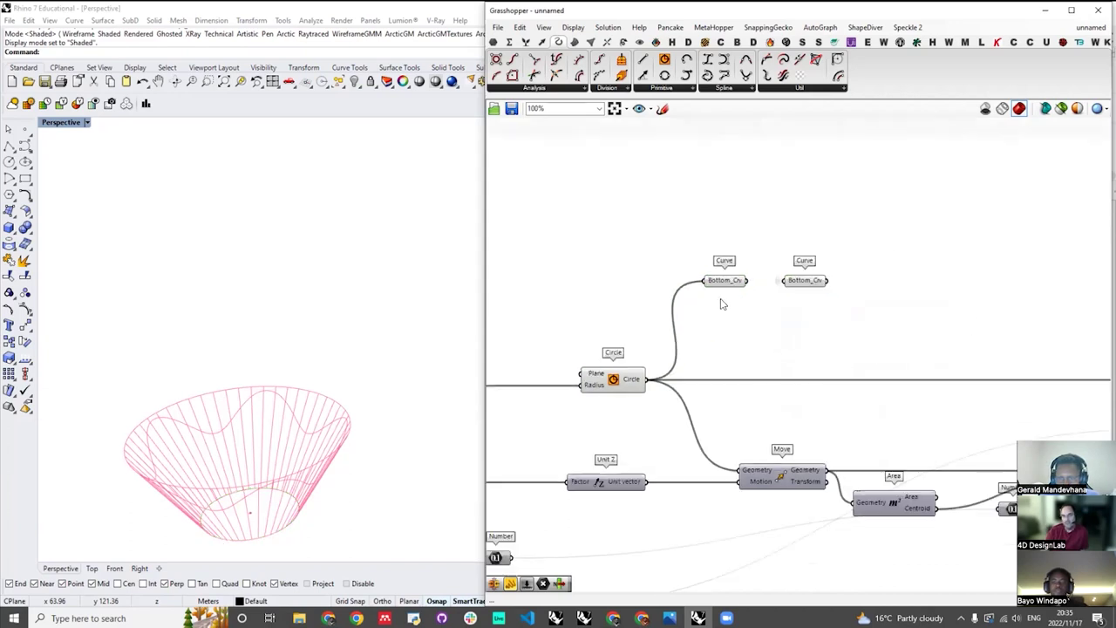
pyautogui.scroll(4, 722, 303)
pyautogui.moveTo(766, 299)
pyautogui.mouseDown()
pyautogui.moveTo(787, 306)
pyautogui.moveTo(768, 303)
pyautogui.mouseUp()
pyautogui.scroll(-2, 732, 305)
pyautogui.scroll(2, 664, 292)
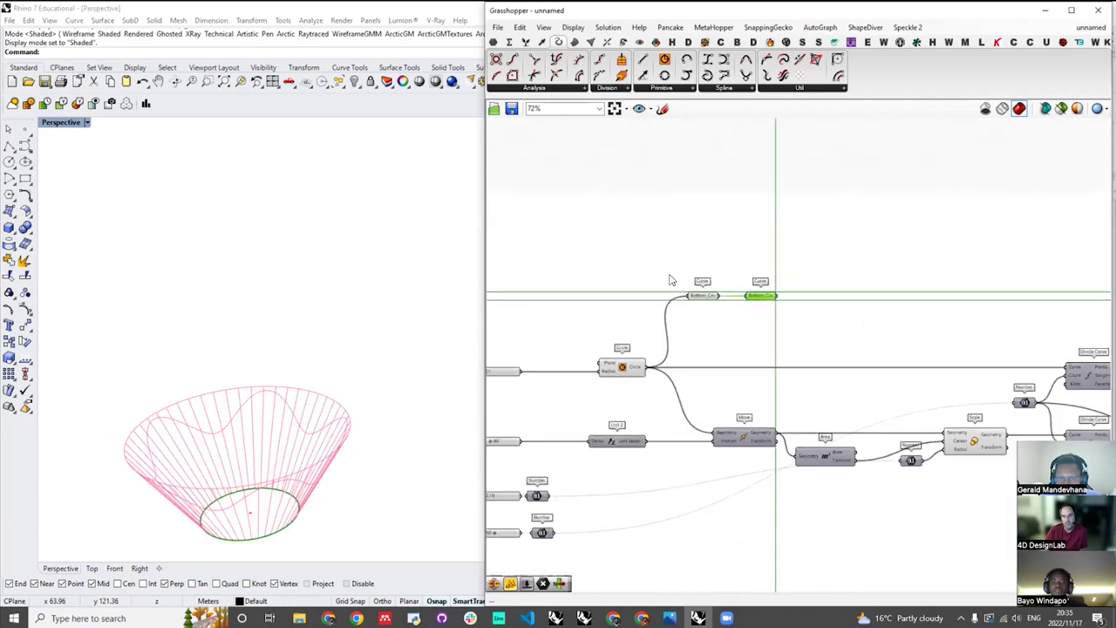
pyautogui.click(660, 299)
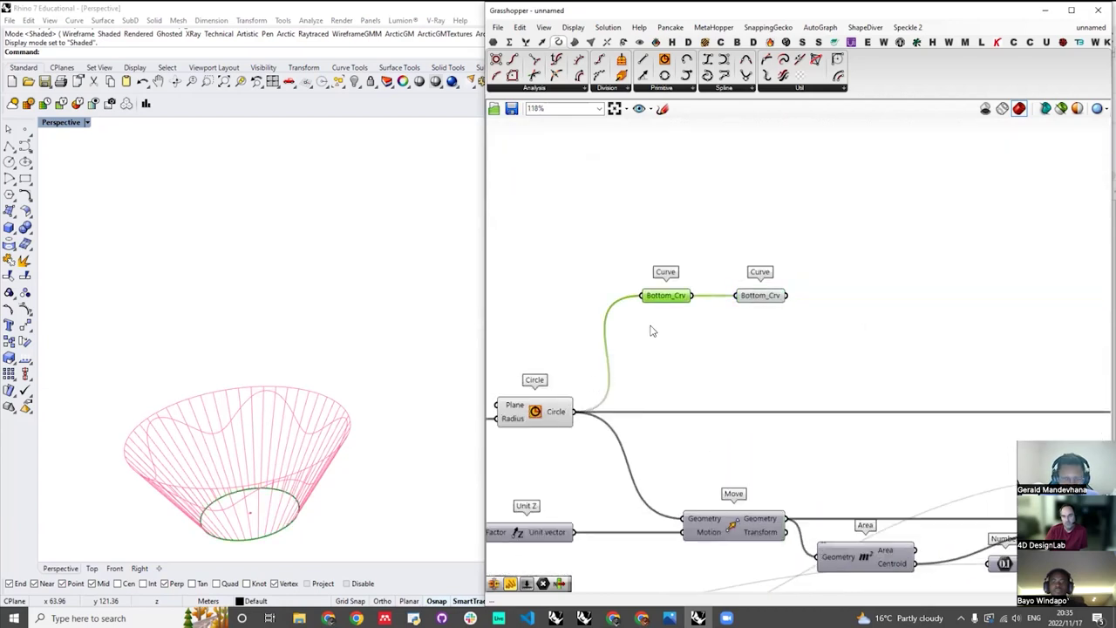
pyautogui.hotkey('ctrl', 'q')
pyautogui.click(780, 298)
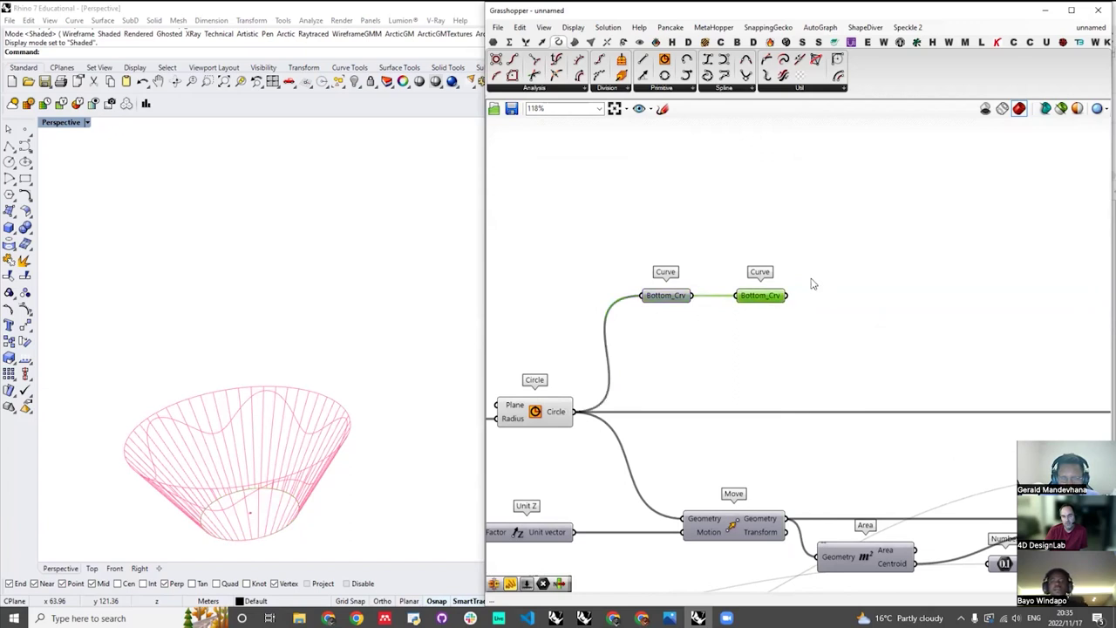
# - Move the duplicate Bottom_Crv parameter across the canvas to sit above Interpolate, ahead of the Loft component
pyautogui.moveTo(771, 301); pyautogui.dragTo(800, 360)
pyautogui.scroll(-6, 617, 364)
pyautogui.scroll(4, 725, 367)
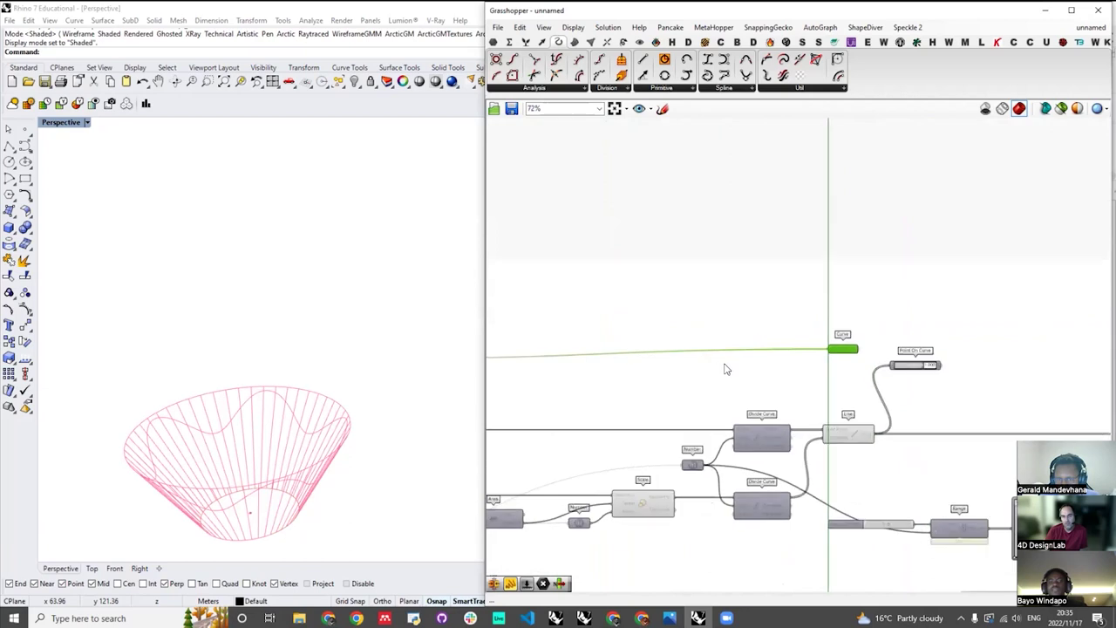
pyautogui.scroll(-5, 767, 366)
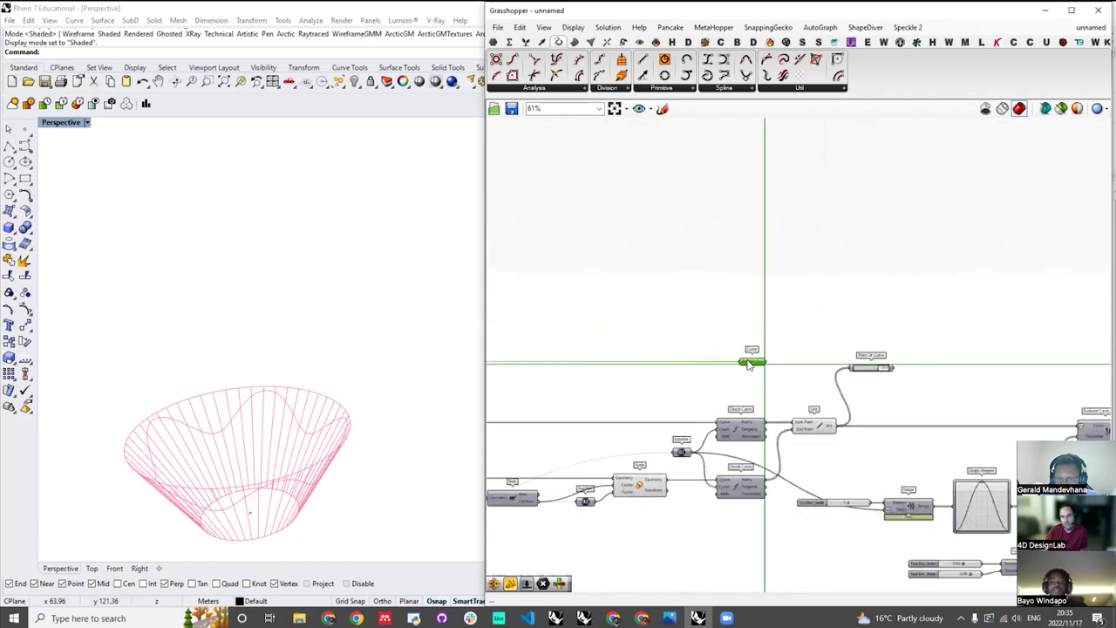
pyautogui.scroll(6, 831, 367)
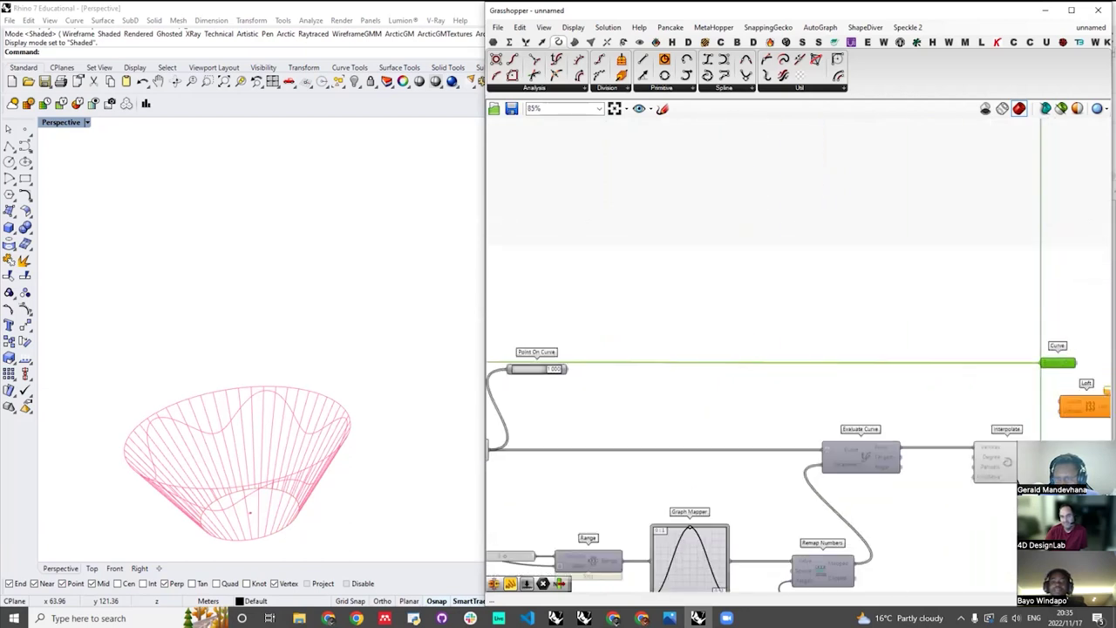
pyautogui.moveTo(1033, 360); pyautogui.dragTo(1008, 360)
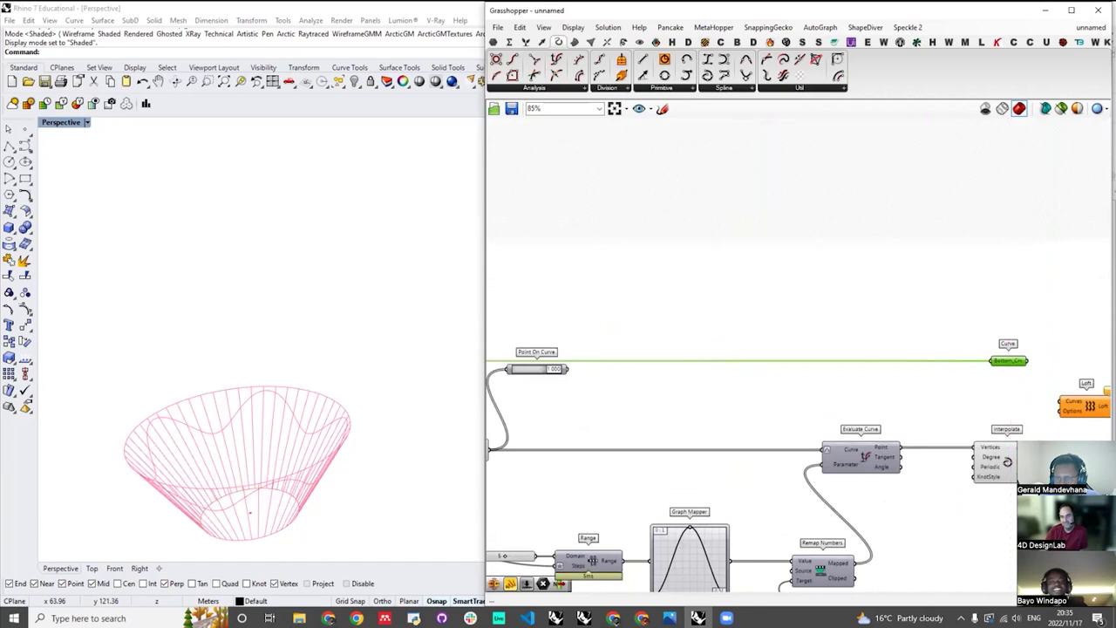
pyautogui.scroll(-4, 986, 355)
pyautogui.scroll(-3, 789, 366)
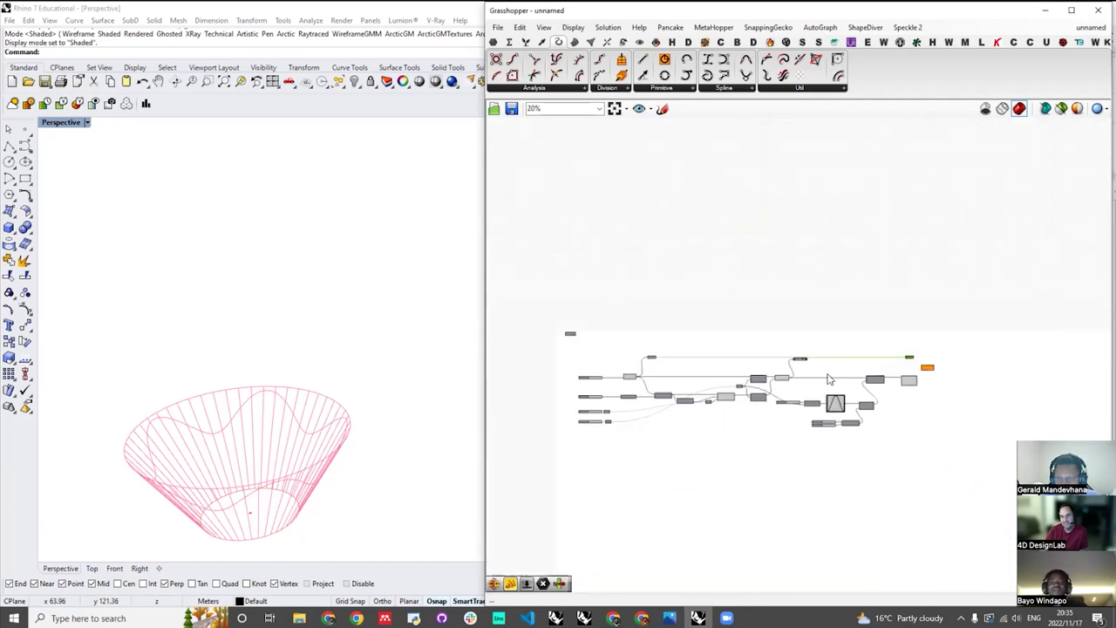
pyautogui.scroll(8, 944, 370)
pyautogui.moveTo(832, 362); pyautogui.dragTo(921, 347)
# - Duplicate the Bottom_Crv parameter near Loft and connect the Interpolate component's Curve output to the copy
pyautogui.scroll(3, 718, 309)
pyautogui.keyDown('alt'); pyautogui.moveTo(738, 283); pyautogui.dragTo(835, 364); pyautogui.keyUp('alt')
pyautogui.click(787, 418)
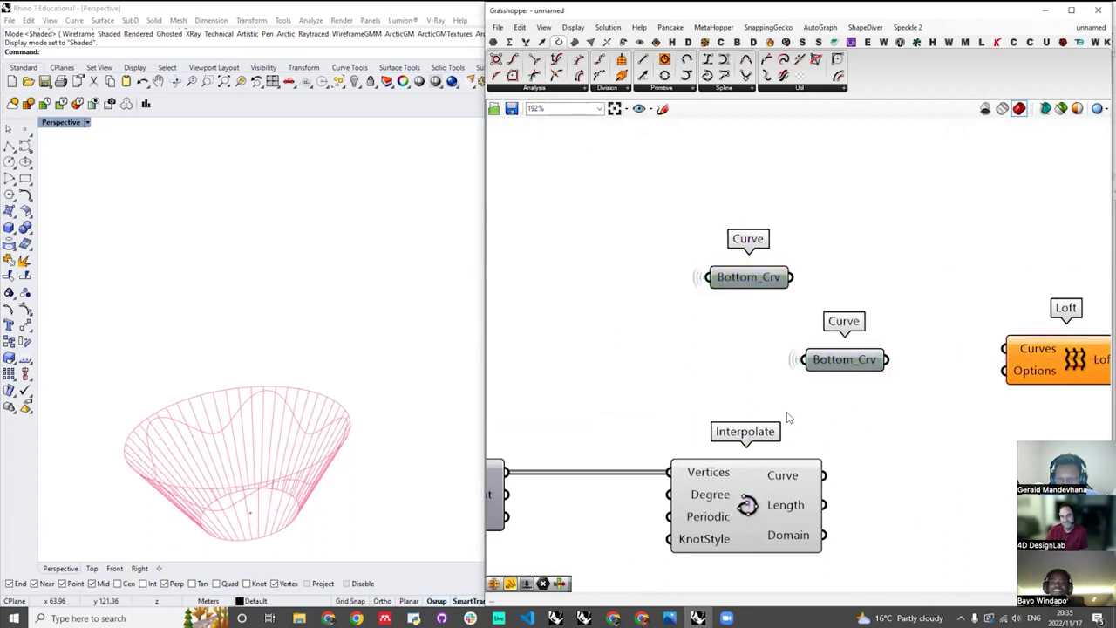
pyautogui.click(792, 493)
pyautogui.moveTo(828, 476); pyautogui.dragTo(929, 360)
pyautogui.click(879, 433)
# - Align the curve parameter fed by Interpolate directly below Bottom_Crv and move the Loft component farther to the right
pyautogui.scroll(-4, 875, 397)
pyautogui.scroll(2, 847, 342)
pyautogui.moveTo(863, 408); pyautogui.dragTo(911, 387)
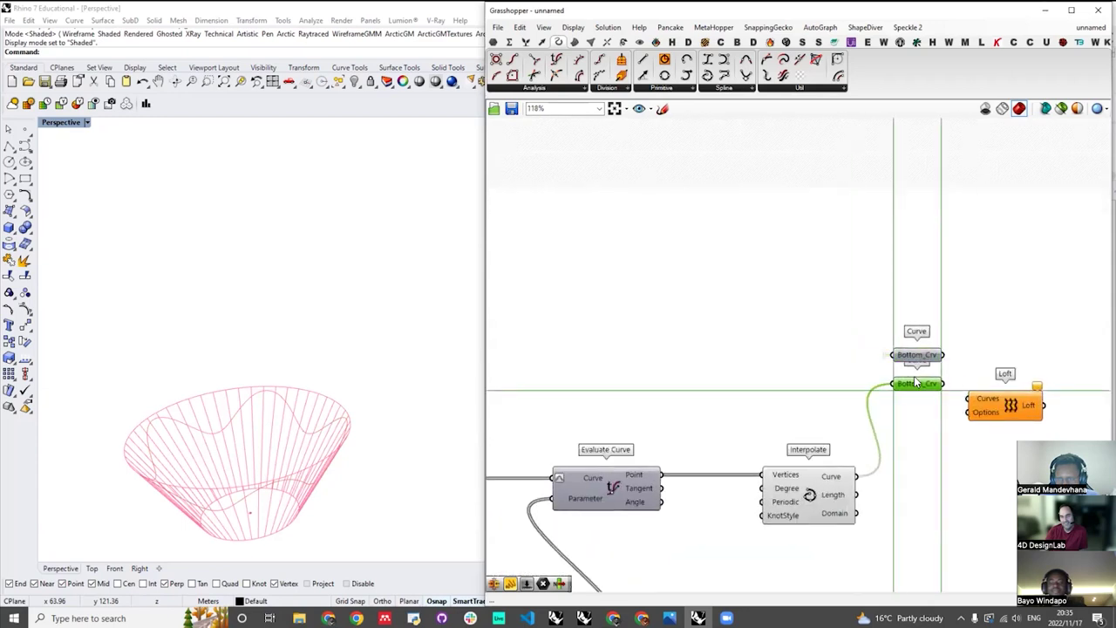
pyautogui.scroll(-2, 898, 375)
pyautogui.scroll(-4, 955, 396)
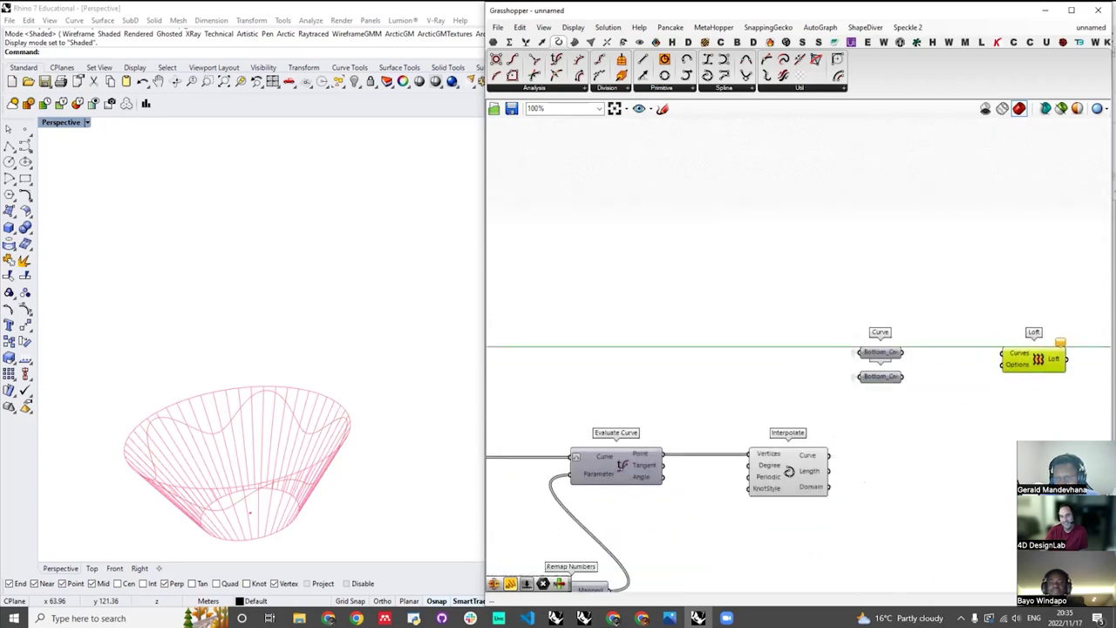
# - Group the four number sliders at the start of the definition that feed Circle, Unit Z and the two Number parameters
pyautogui.scroll(3, 650, 314)
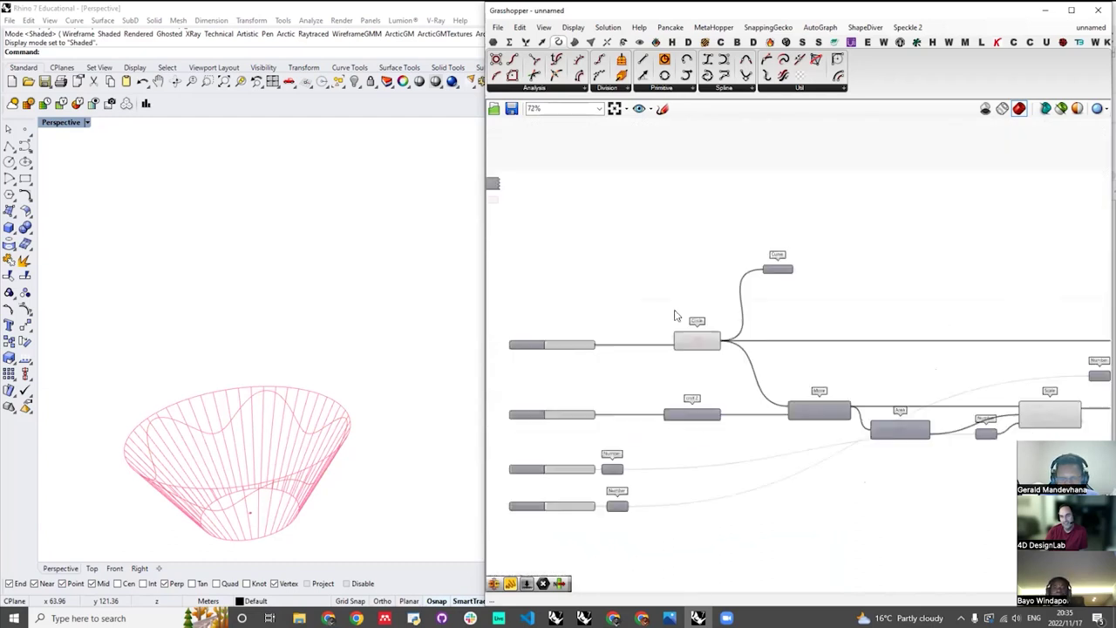
pyautogui.moveTo(614, 299); pyautogui.dragTo(541, 530)
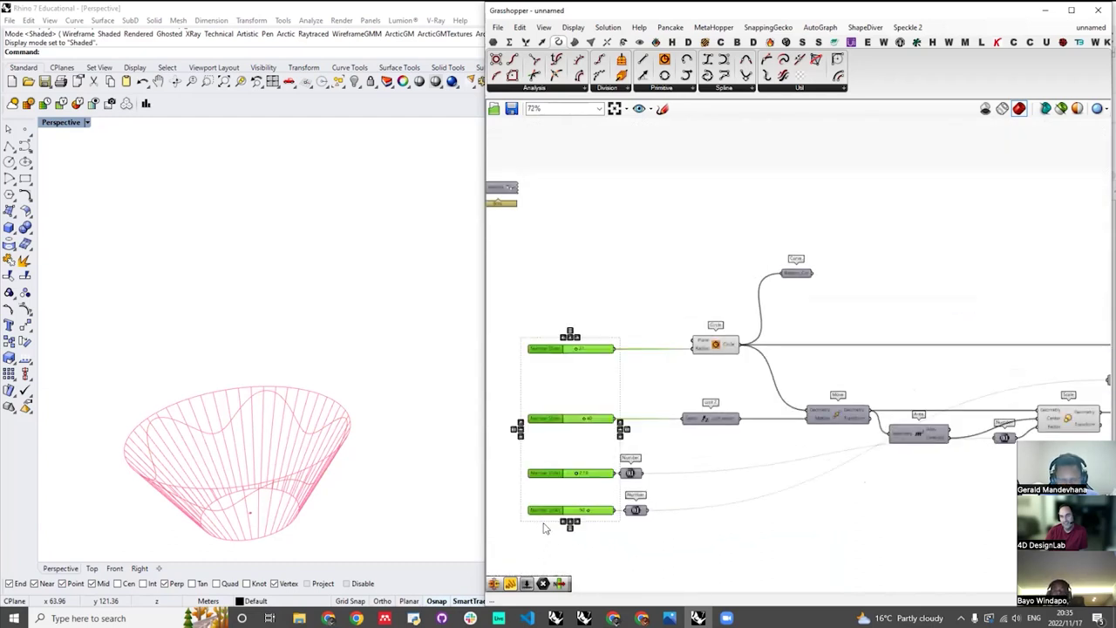
pyautogui.click(692, 299)
# - Add a Scribble above the slider group and set its text to Inputs
pyautogui.scroll(2, 575, 346)
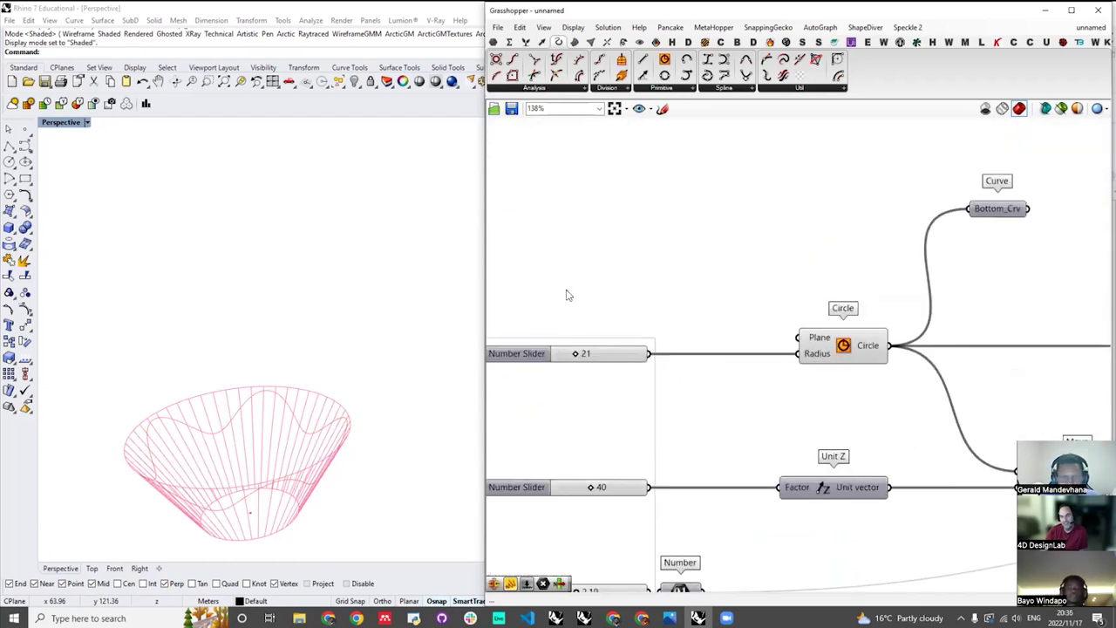
pyautogui.doubleClick(567, 291)
pyautogui.write('s')
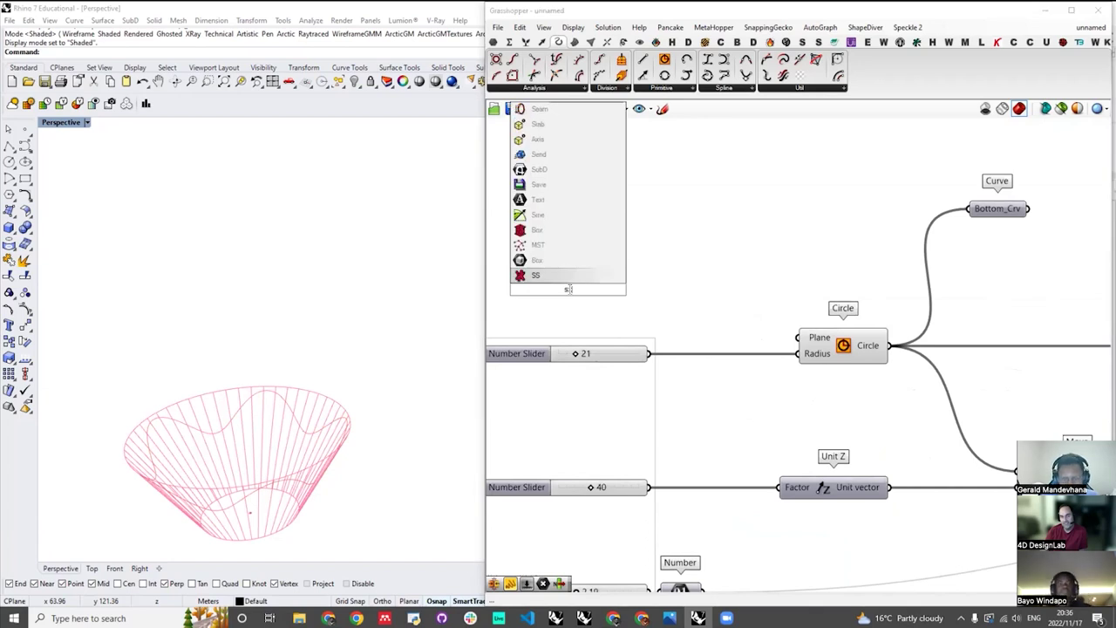
pyautogui.write('cr')
pyautogui.press('Return')
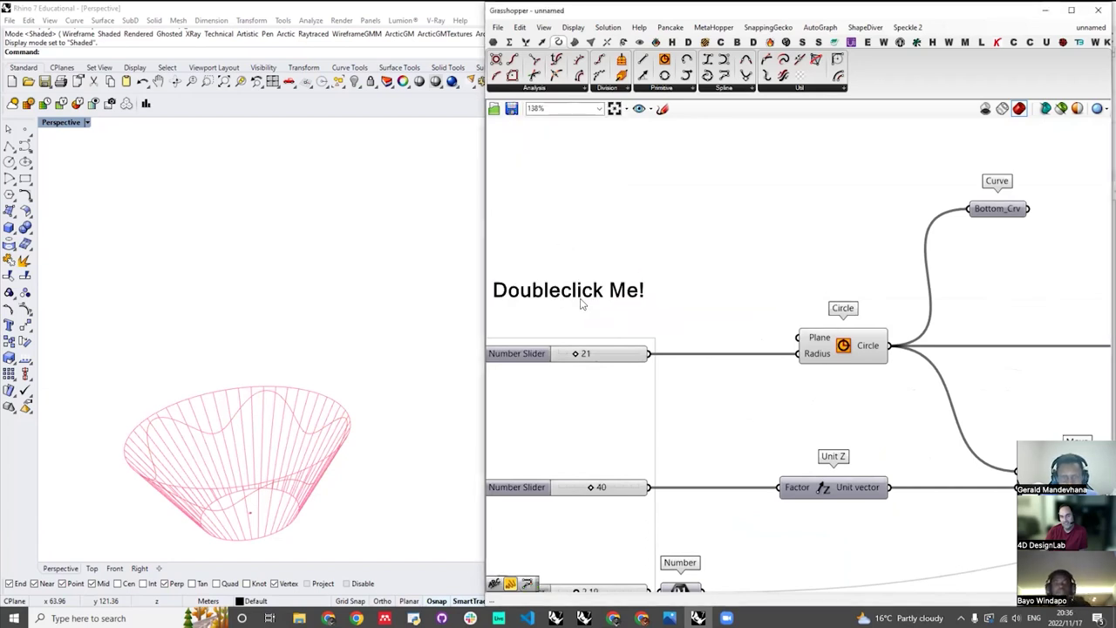
pyautogui.doubleClick(580, 292)
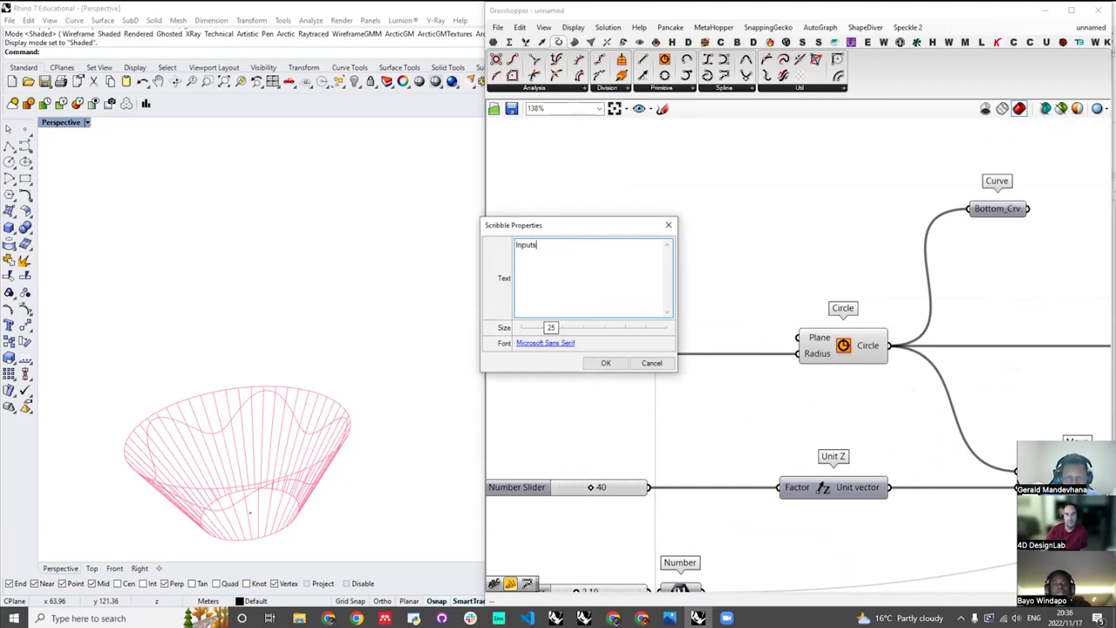
pyautogui.write('Inputs')
pyautogui.click(604, 362)
# - Place the Inputs label directly over the first slider and add it to the slider group
pyautogui.scroll(-3, 759, 241)
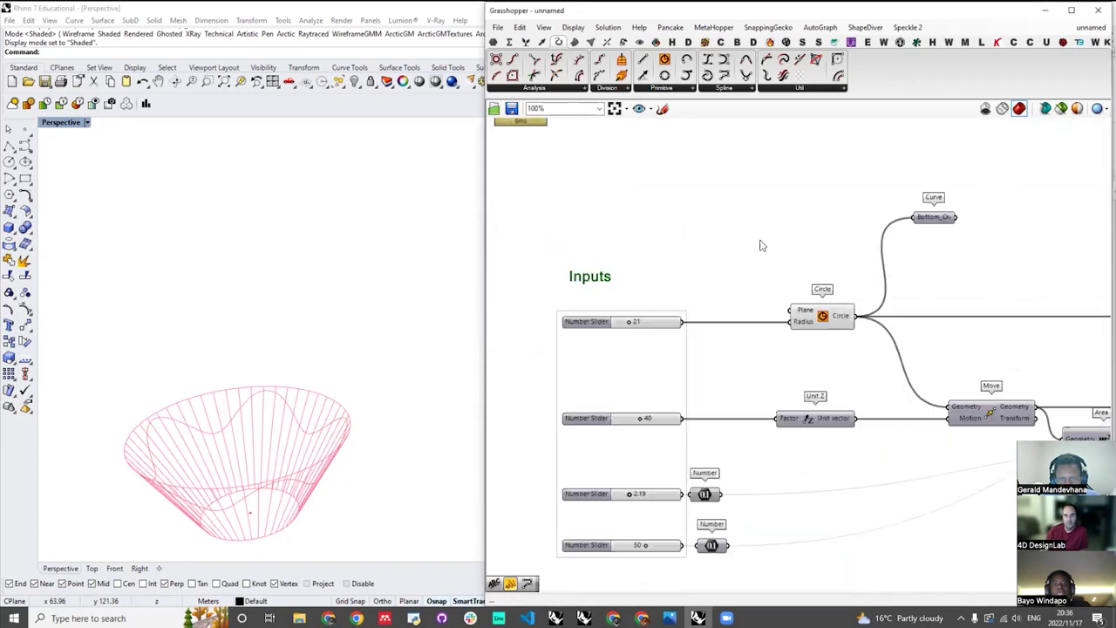
pyautogui.scroll(3, 663, 262)
pyautogui.scroll(1, 684, 260)
pyautogui.moveTo(680, 267); pyautogui.dragTo(671, 304)
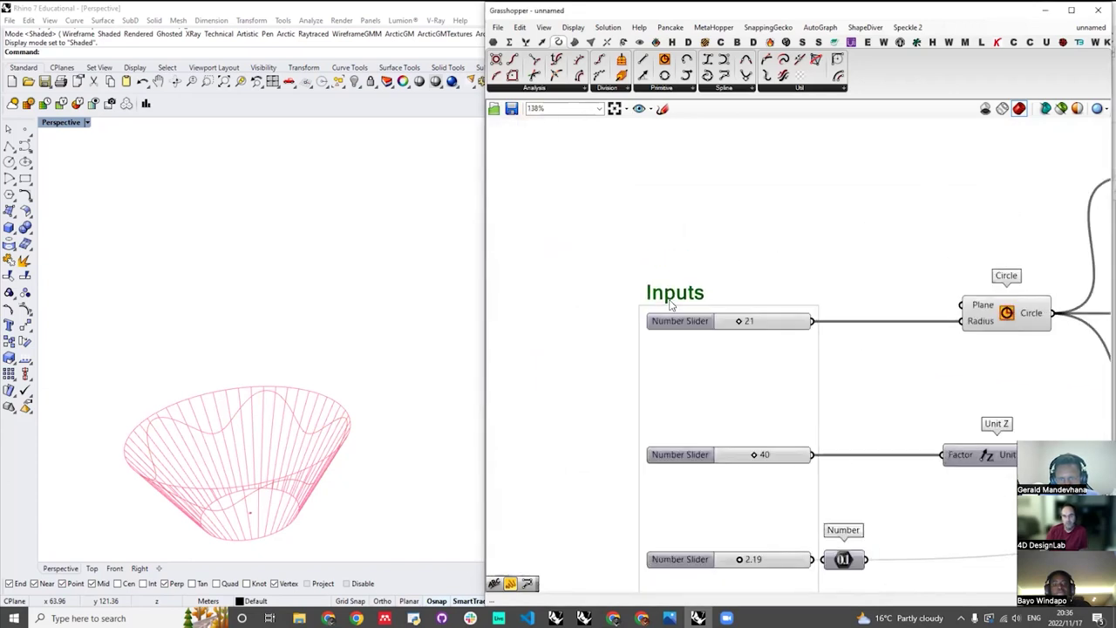
pyautogui.rightClick(664, 374)
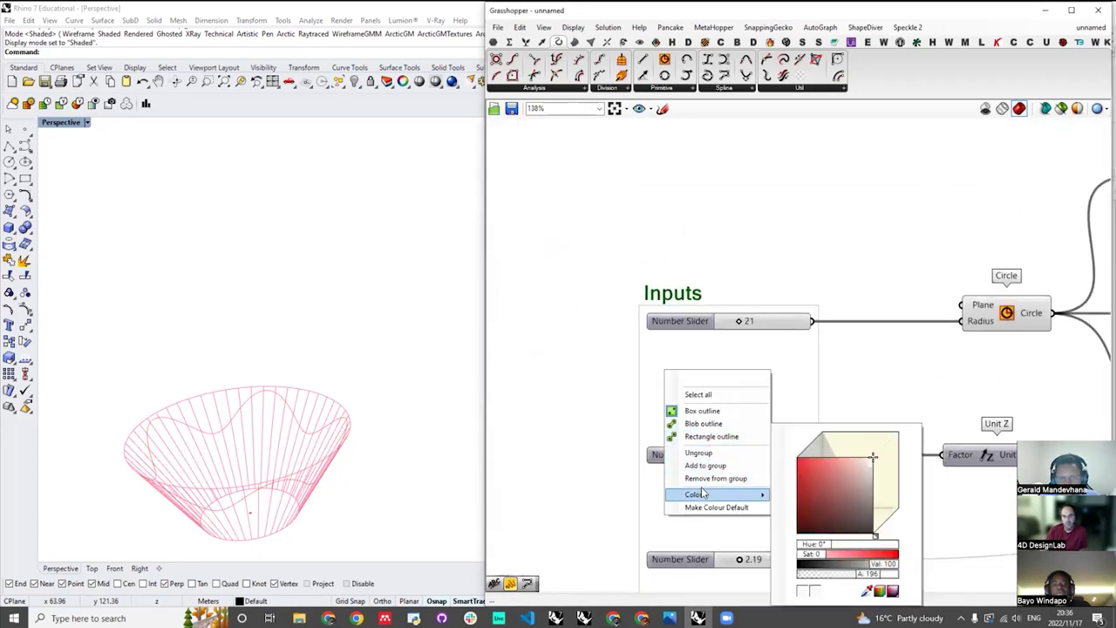
pyautogui.click(706, 467)
pyautogui.scroll(-8, 640, 264)
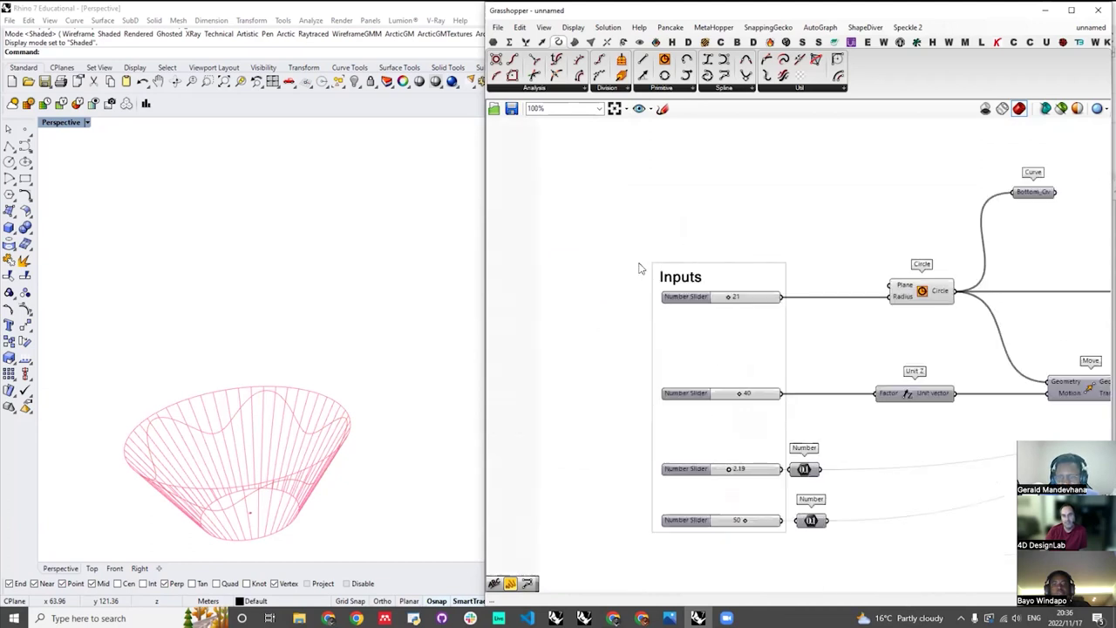
# - Move the three number sliders feeding Range and Construct Domain below the other sliders and add them to the Inputs group
pyautogui.scroll(5, 829, 341)
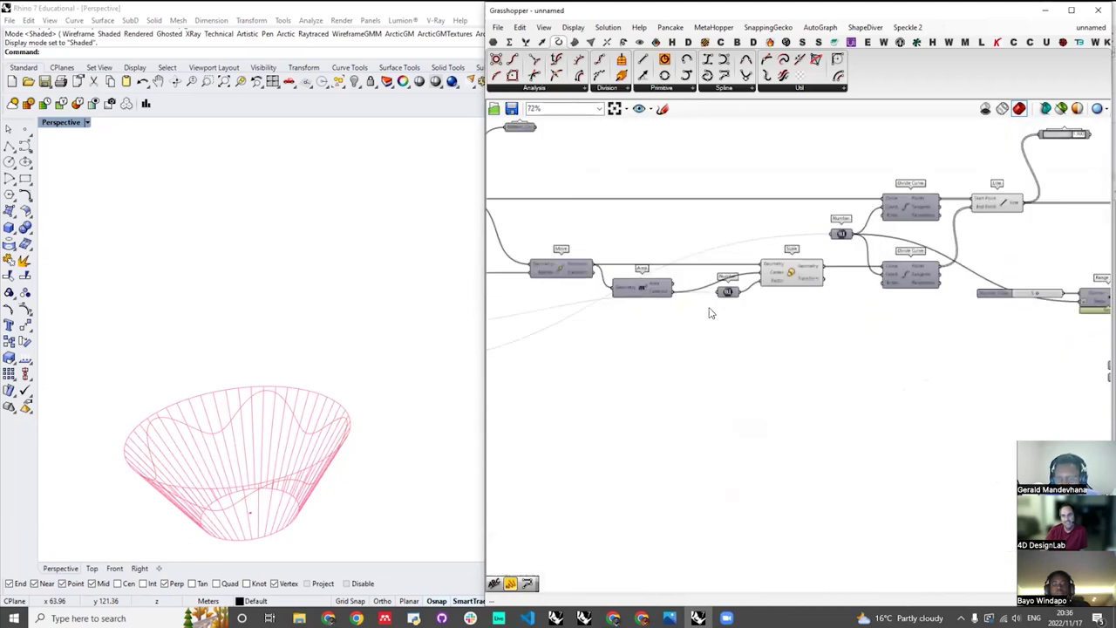
pyautogui.scroll(-3, 709, 311)
pyautogui.scroll(4, 906, 349)
pyautogui.moveTo(907, 409); pyautogui.dragTo(882, 427)
pyautogui.click(769, 303)
pyautogui.moveTo(925, 390); pyautogui.dragTo(684, 407)
pyautogui.moveTo(770, 307); pyautogui.dragTo(684, 393)
pyautogui.moveTo(648, 436); pyautogui.dragTo(646, 436)
pyautogui.moveTo(685, 403); pyautogui.dragTo(570, 377)
pyautogui.scroll(-6, 853, 383)
pyautogui.middleClick(845, 386)
pyautogui.scroll(6, 563, 410)
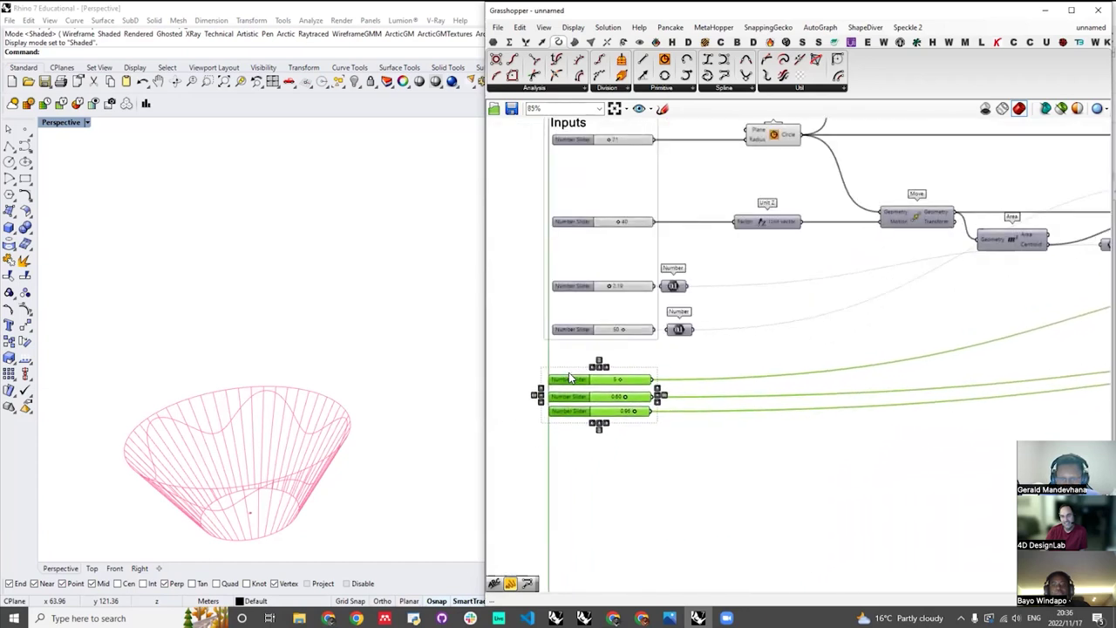
pyautogui.rightClick(572, 247)
pyautogui.click(617, 341)
# - Group the two Bottom_Crv curve parameters located between Interpolate and Loft
pyautogui.scroll(-6, 650, 448)
pyautogui.scroll(5, 965, 361)
pyautogui.scroll(-3, 985, 349)
pyautogui.scroll(3, 945, 332)
pyautogui.scroll(-2, 909, 293)
pyautogui.scroll(2, 901, 293)
pyautogui.moveTo(912, 275); pyautogui.dragTo(860, 347)
pyautogui.click(877, 276)
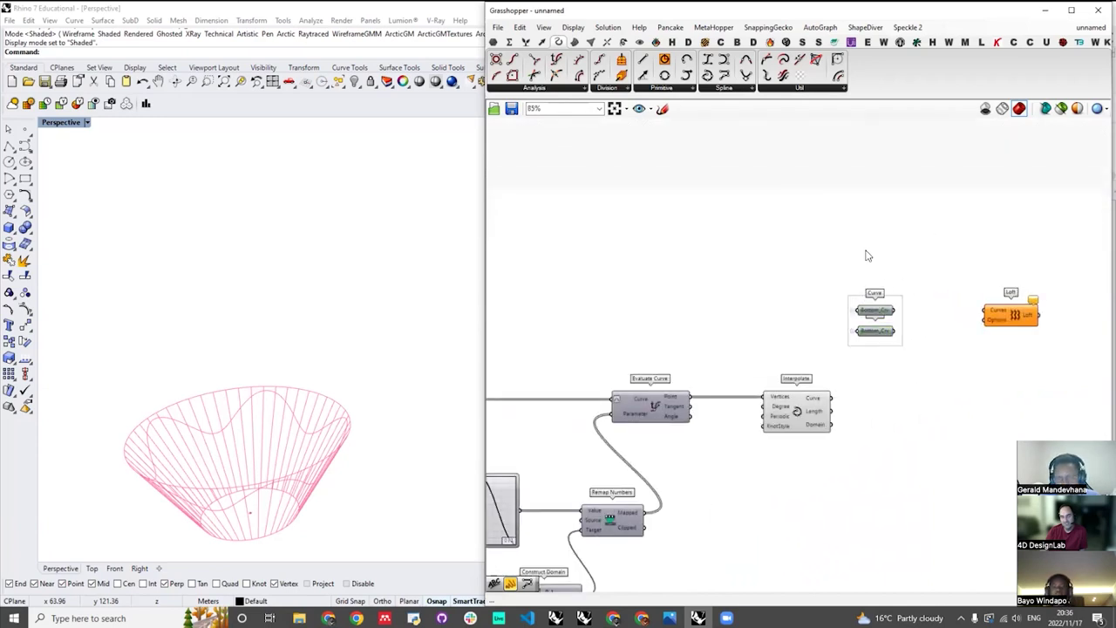
# - Add a Scribble above the grouped curve parameters and set its text to Final Crvs
pyautogui.doubleClick(867, 251)
pyautogui.write('fl')
pyautogui.press('BackSpace')
pyautogui.press('BackSpace')
pyautogui.write('scrib')
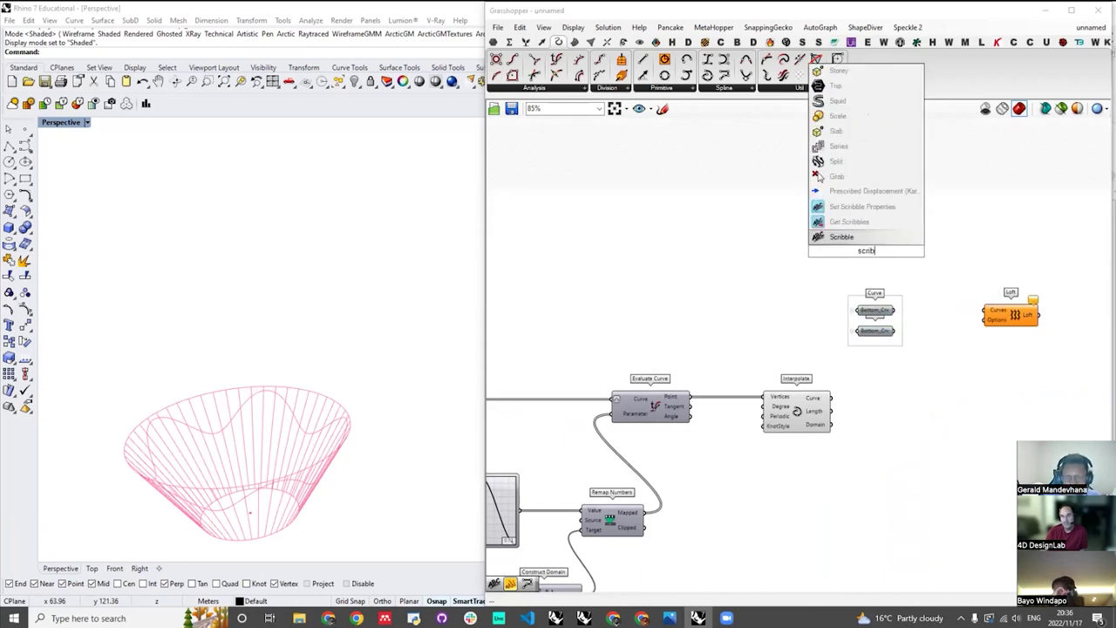
pyautogui.press('Return')
pyautogui.scroll(3, 867, 266)
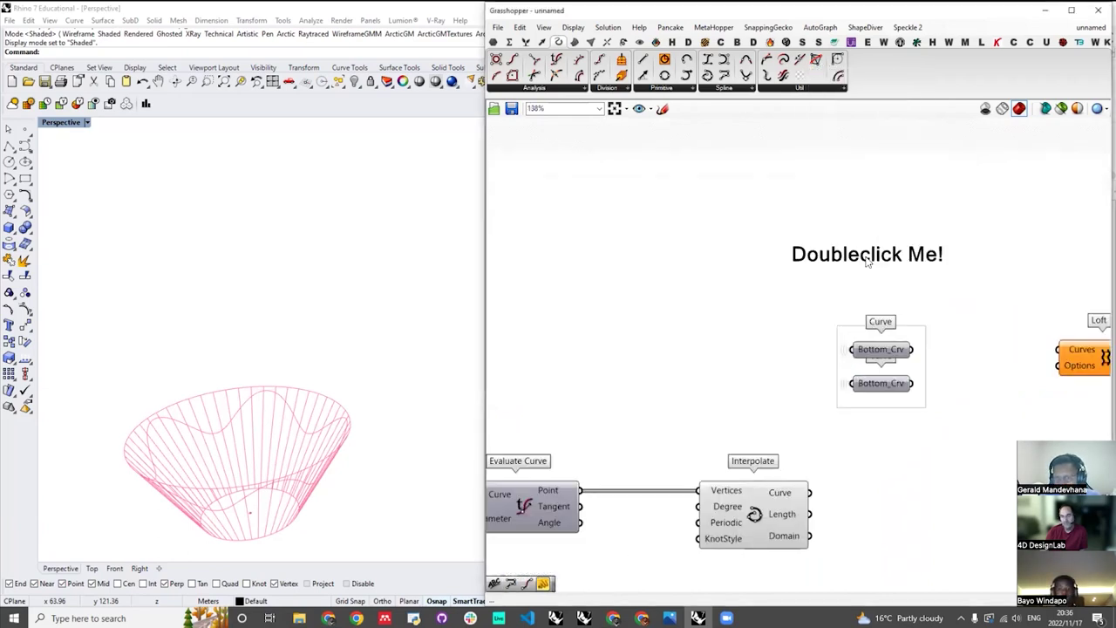
pyautogui.doubleClick(870, 268)
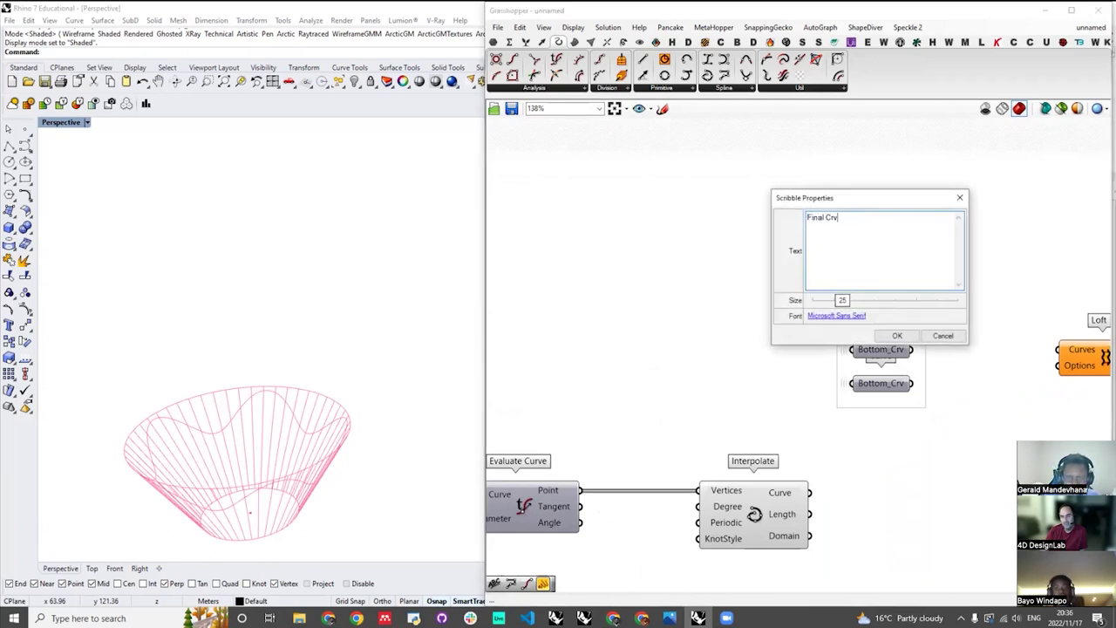
pyautogui.write('Final Crvs')
pyautogui.click(896, 337)
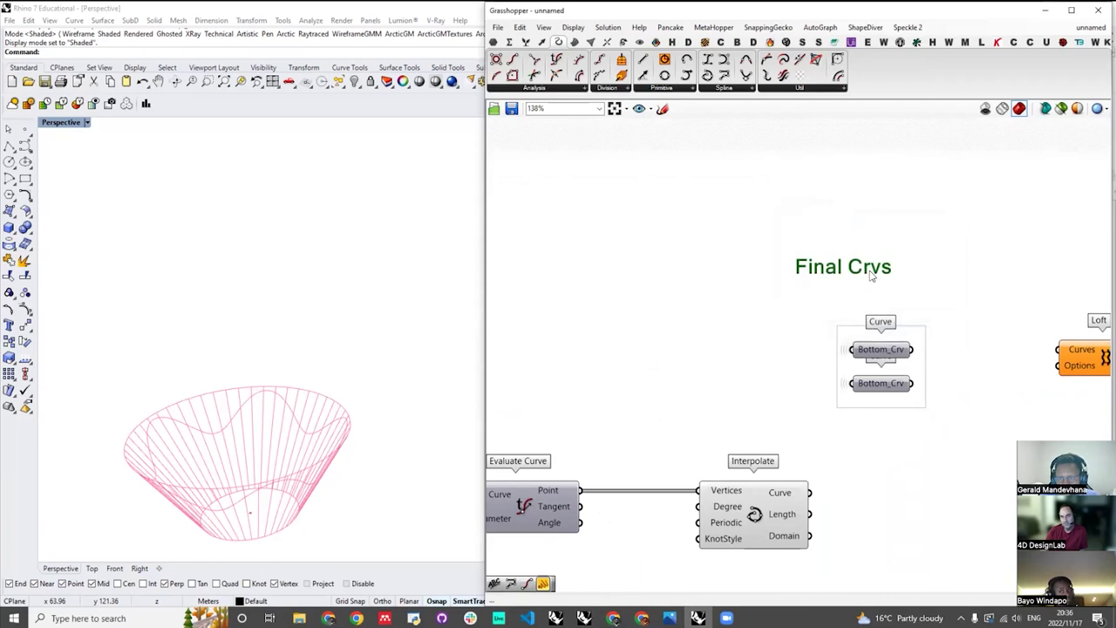
# - Place the Final Crvs label over the two curve parameters, align them, and add the label and both parameters to the group
pyautogui.rightClick(907, 390)
pyautogui.rightClick(876, 396)
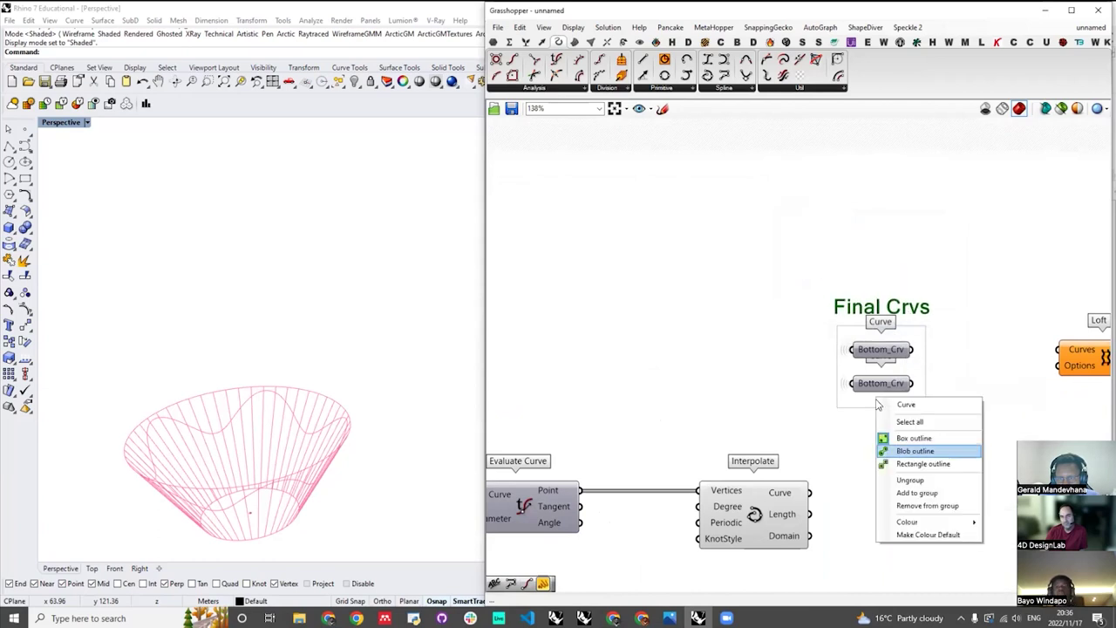
pyautogui.click(917, 493)
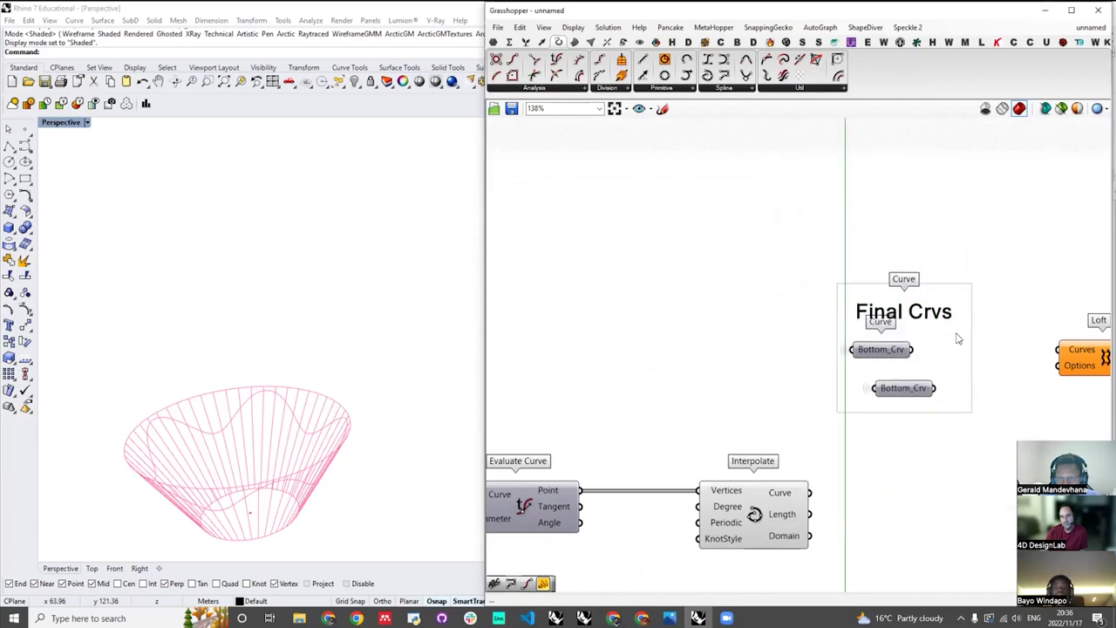
pyautogui.click(878, 349)
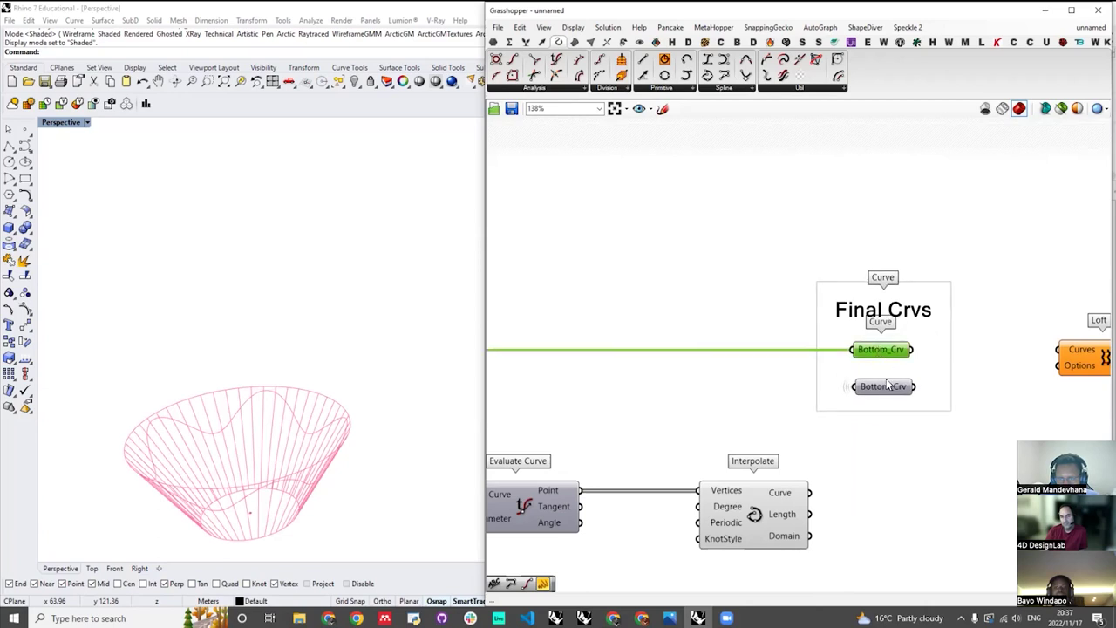
pyautogui.keyDown('shift'); pyautogui.click(887, 387); pyautogui.keyUp('shift')
pyautogui.rightClick(930, 332)
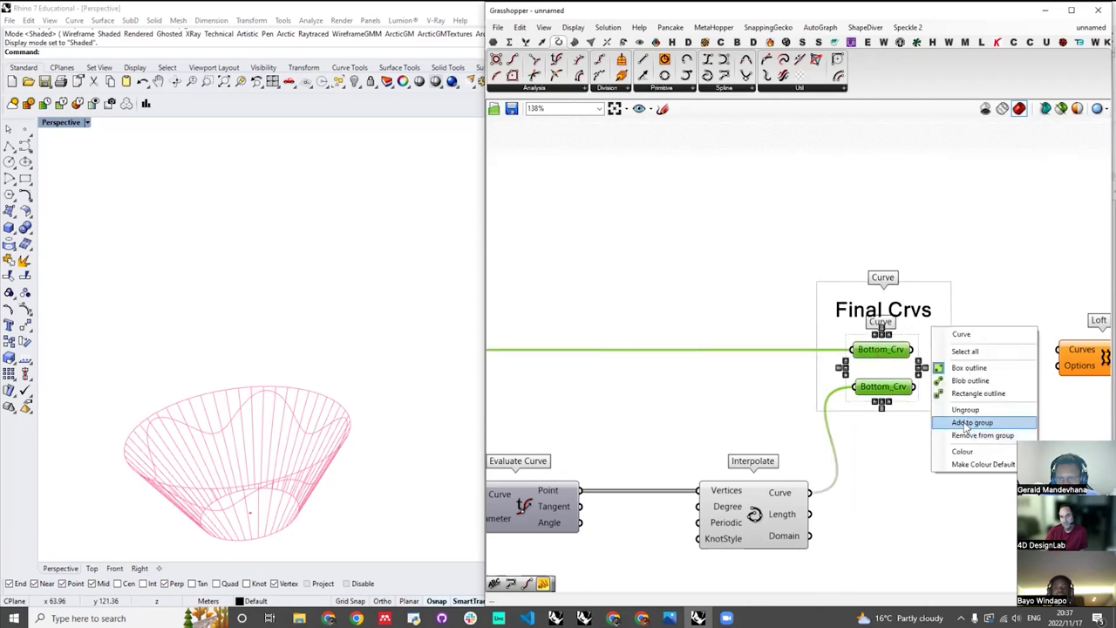
pyautogui.click(966, 426)
# - Move the Final Crvs group farther from Interpolate and shift the Loft component to widen the gap between them
pyautogui.moveTo(904, 338); pyautogui.dragTo(934, 342)
pyautogui.scroll(-4, 911, 297)
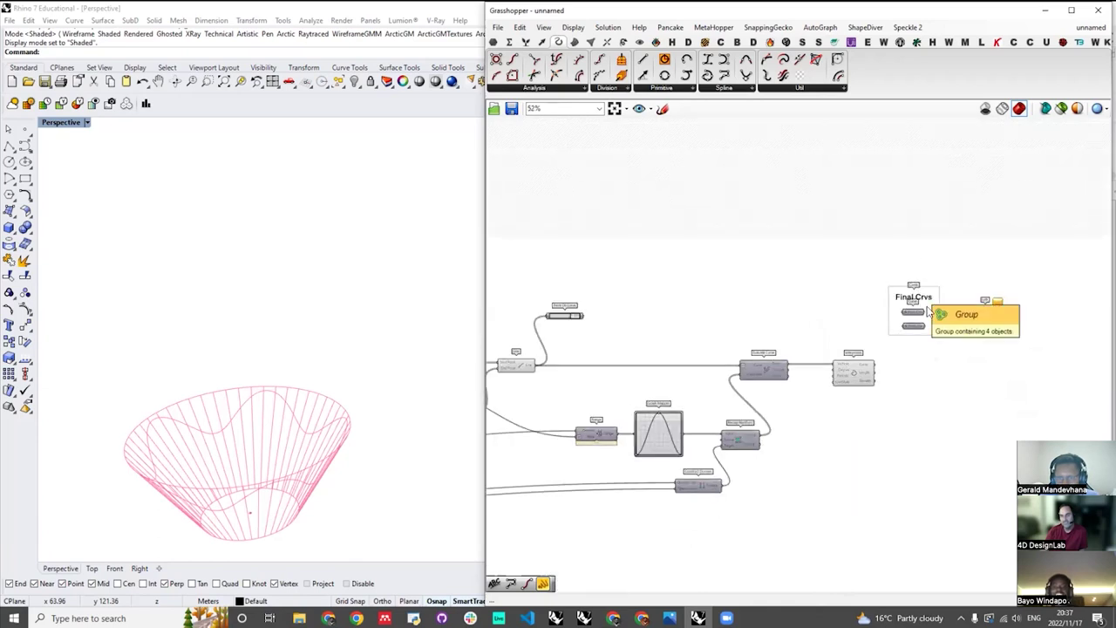
pyautogui.scroll(2, 911, 305)
pyautogui.scroll(-3, 742, 324)
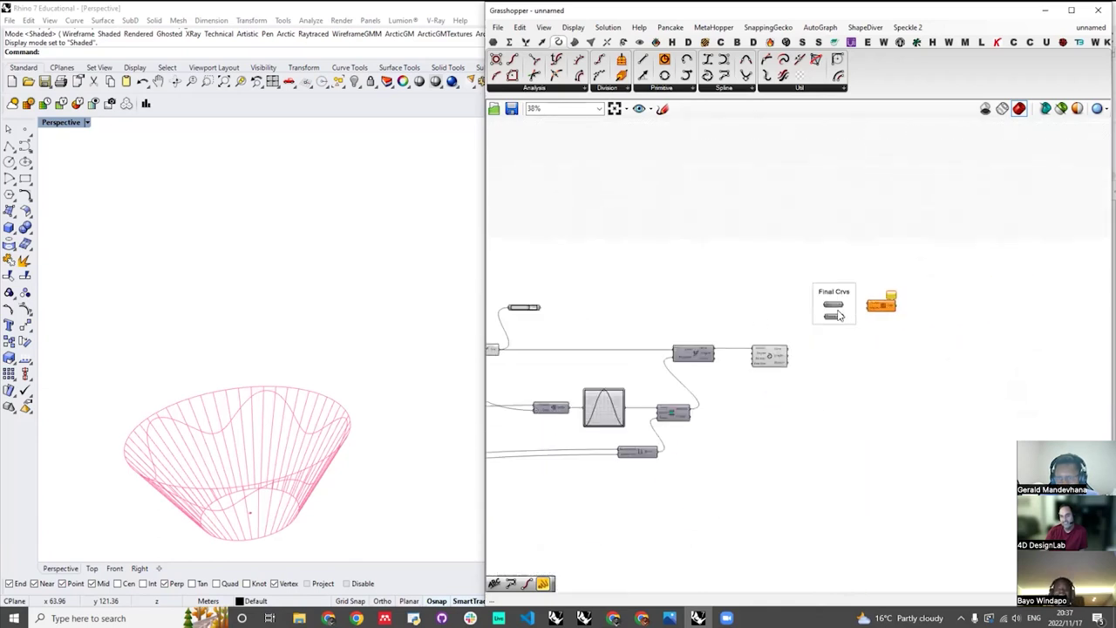
pyautogui.scroll(3, 898, 309)
pyautogui.moveTo(826, 307); pyautogui.dragTo(891, 323)
pyautogui.scroll(-3, 864, 319)
pyautogui.scroll(3, 782, 328)
pyautogui.moveTo(785, 330); pyautogui.dragTo(810, 330)
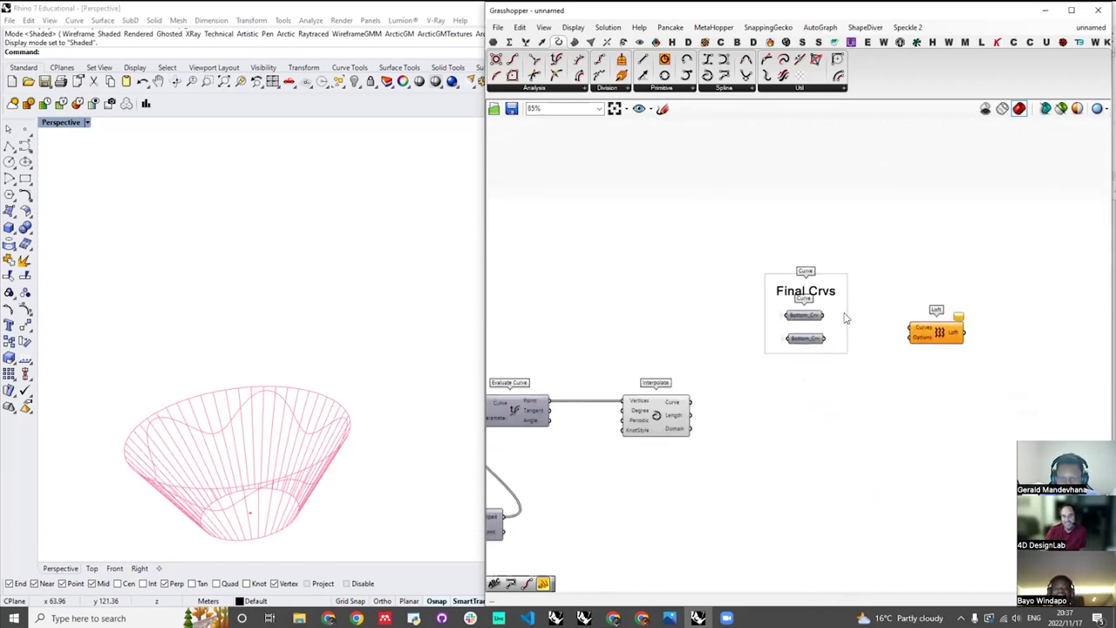
# - Select Interpolate and each Final Crvs parameter in turn to check which curve each one carries in the viewport
pyautogui.scroll(-3, 841, 315)
pyautogui.moveTo(735, 374); pyautogui.dragTo(770, 356, button='right')
pyautogui.scroll(3, 771, 361)
pyautogui.click(771, 361)
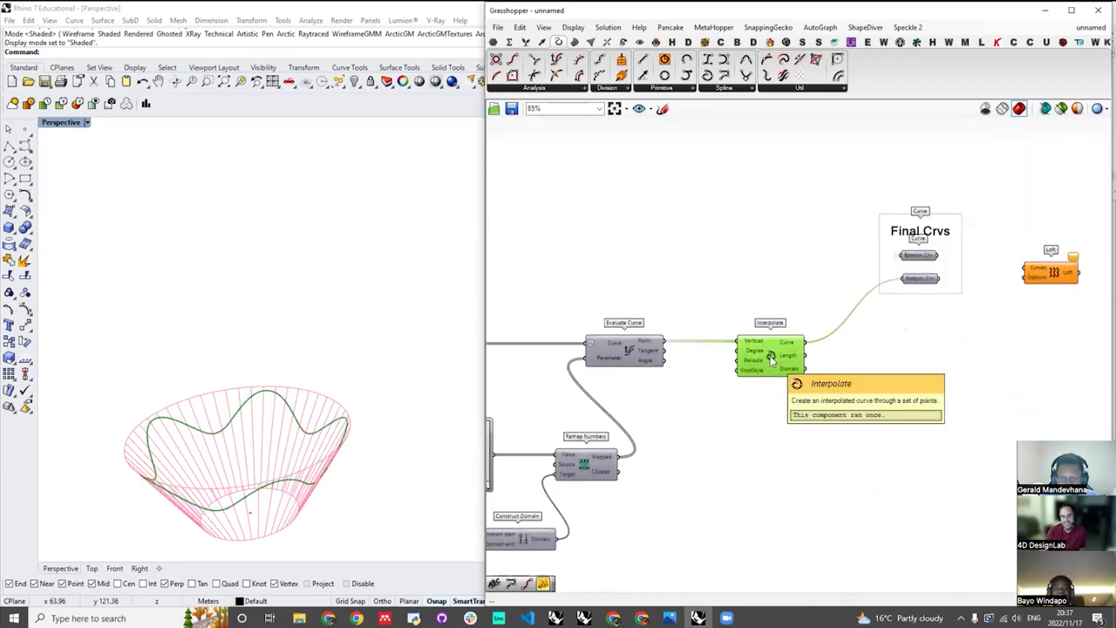
pyautogui.scroll(2, 900, 269)
pyautogui.click(931, 247)
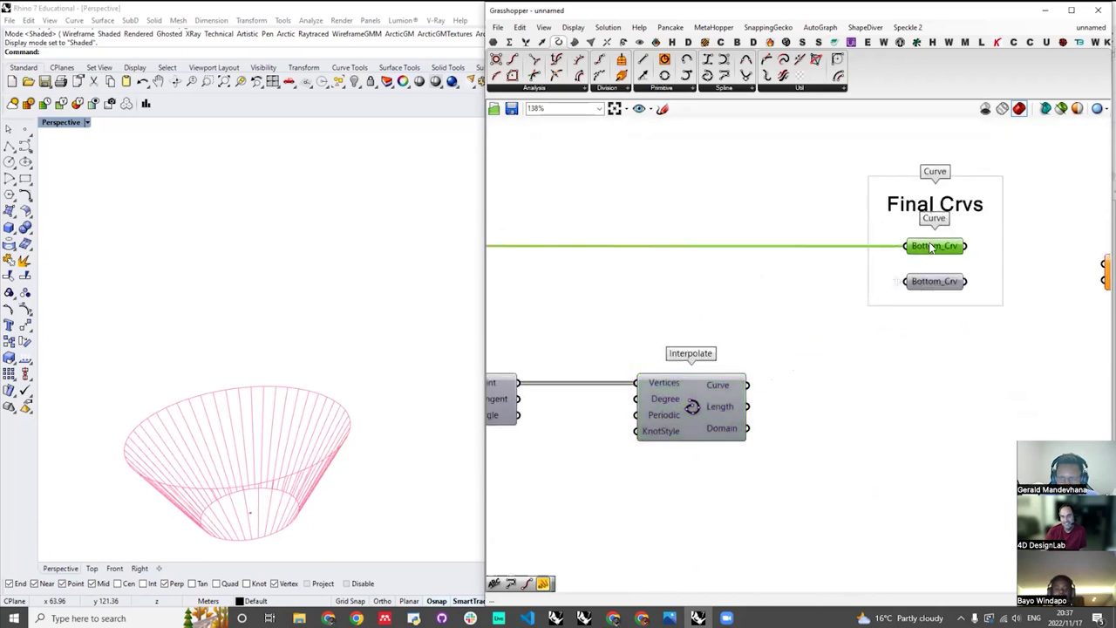
pyautogui.click(933, 281)
# - Turn off the preview of all components upstream of the Final Crvs group
pyautogui.scroll(-8, 851, 247)
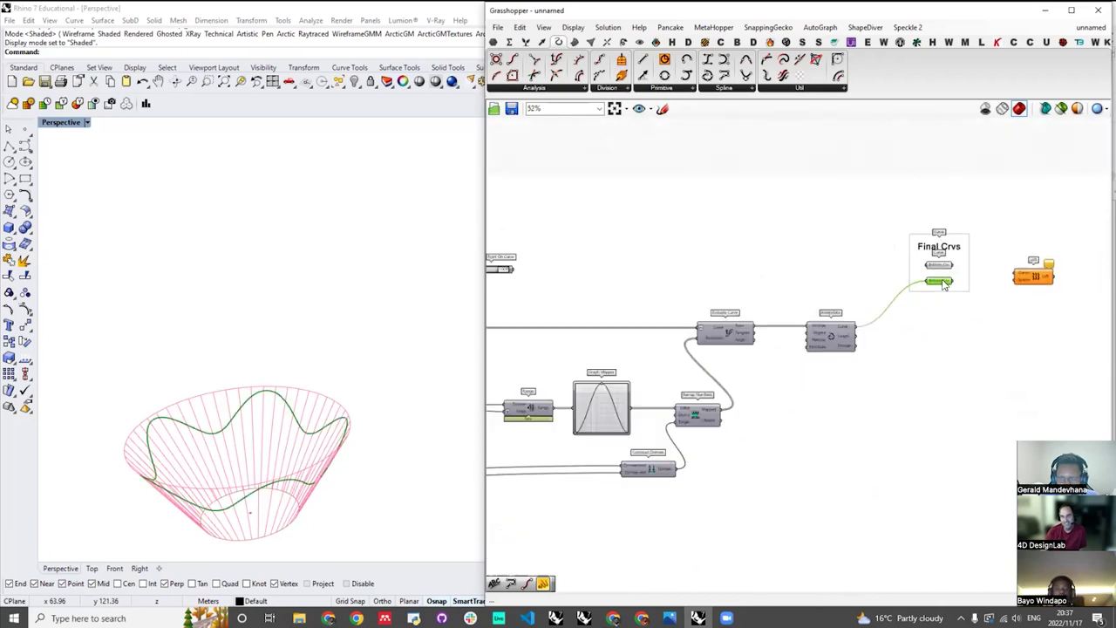
pyautogui.moveTo(851, 246); pyautogui.dragTo(618, 440)
pyautogui.rightClick(667, 251)
pyautogui.click(717, 269)
pyautogui.click(917, 353)
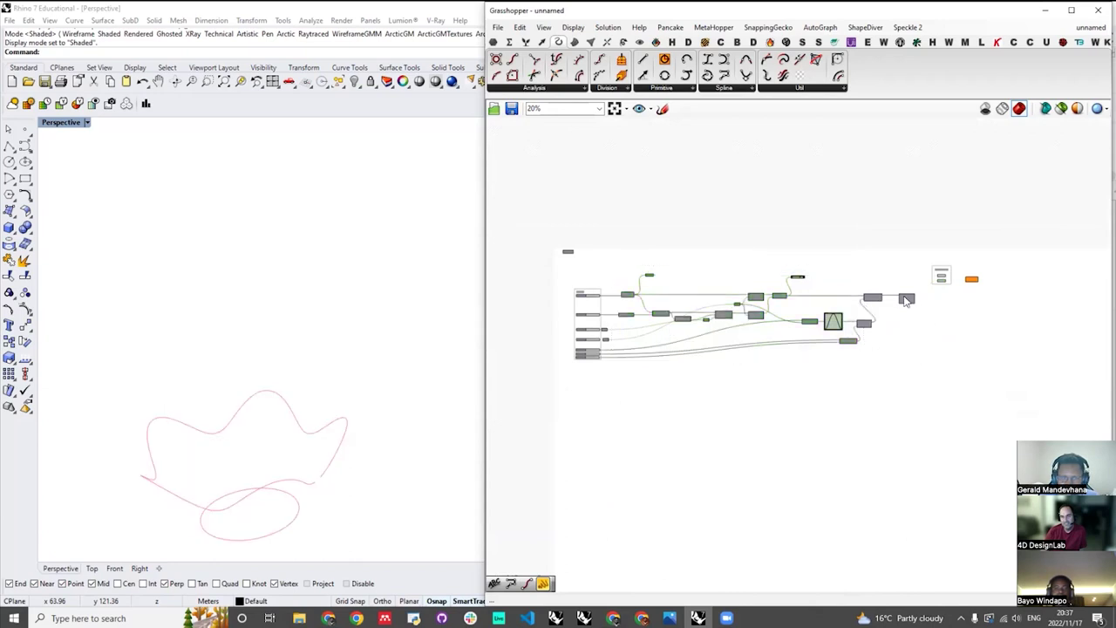
# - Add a Boolean Toggle below Interpolate, connect it to the Periodic input and set it to True
pyautogui.scroll(5, 323, 449)
pyautogui.scroll(-2, 319, 490)
pyautogui.scroll(3, 298, 506)
pyautogui.scroll(-2, 298, 505)
pyautogui.scroll(4, 945, 281)
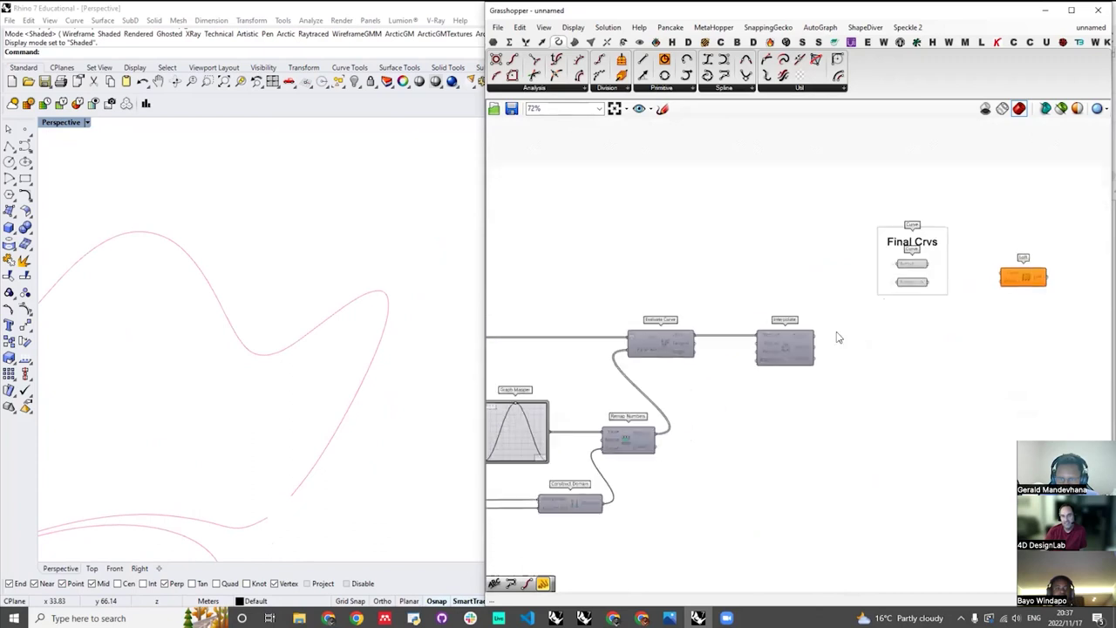
pyautogui.scroll(4, 760, 355)
pyautogui.click(785, 349)
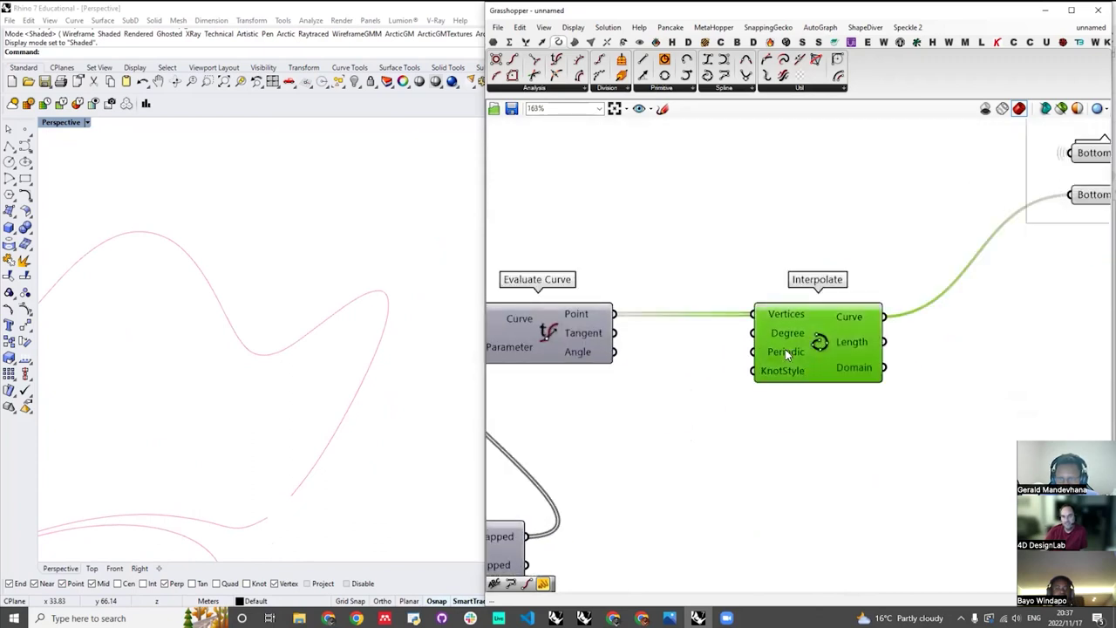
pyautogui.doubleClick(731, 421)
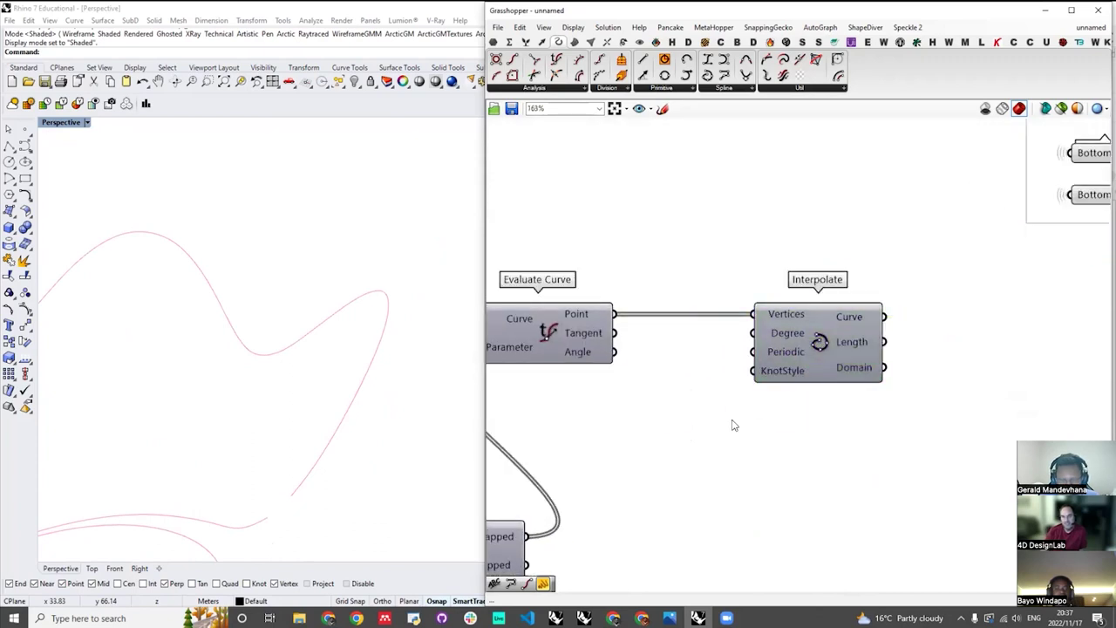
pyautogui.write('toggle')
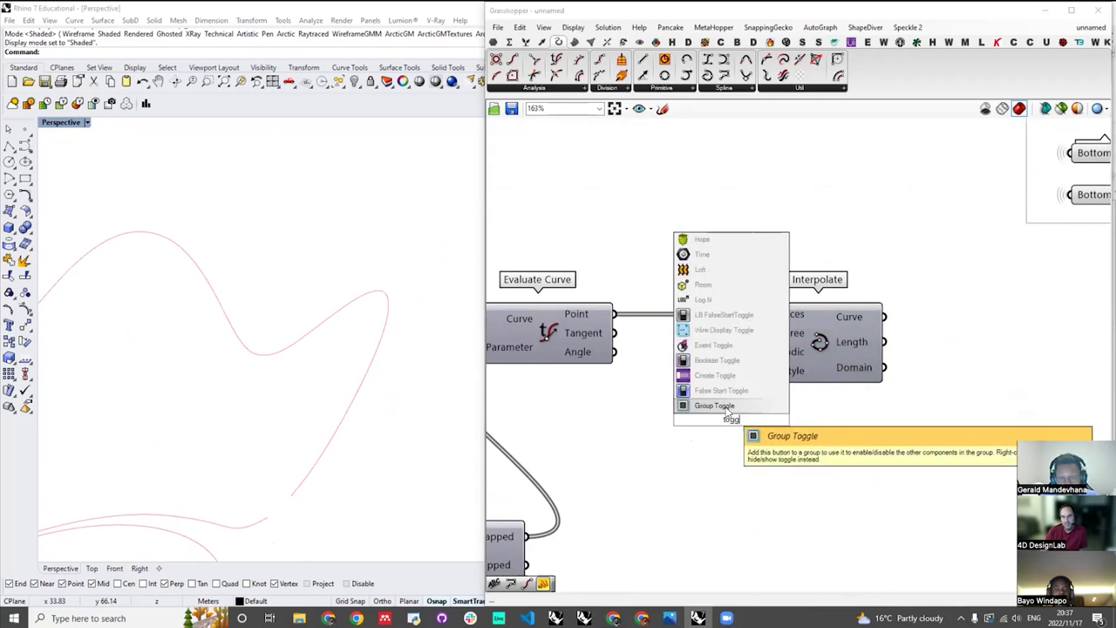
pyautogui.click(713, 361)
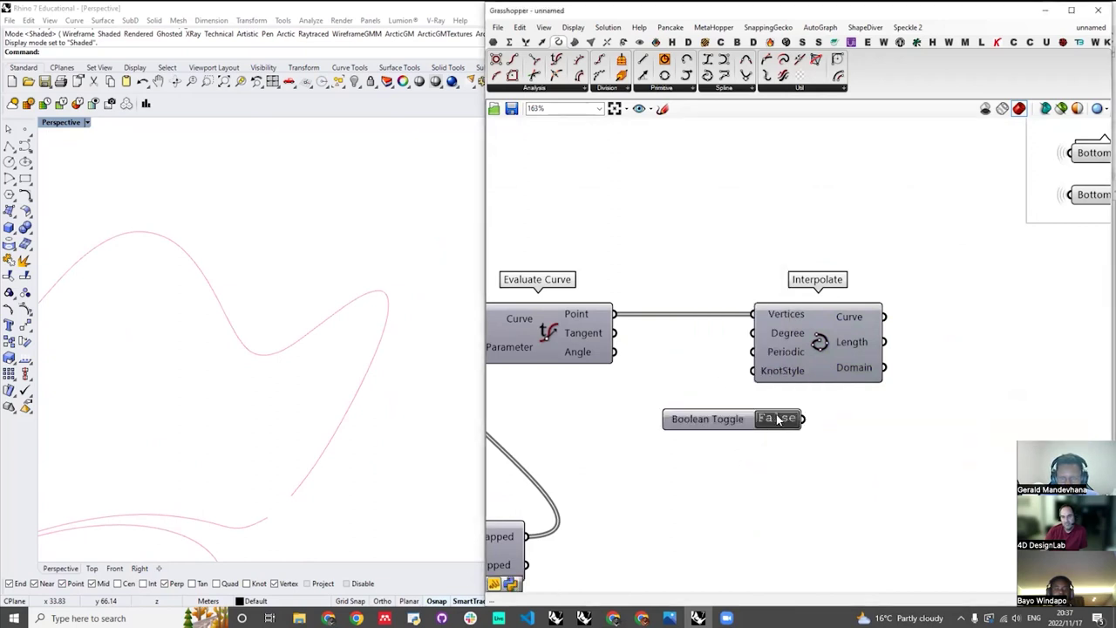
pyautogui.moveTo(731, 425); pyautogui.dragTo(652, 423)
pyautogui.click(818, 340)
# - Inspect the interpolated curve from several angles in the Perspective viewport and move Loft farther from the Final Crvs group
pyautogui.scroll(-12, 241, 403)
pyautogui.moveTo(222, 420); pyautogui.dragTo(239, 435, button='right')
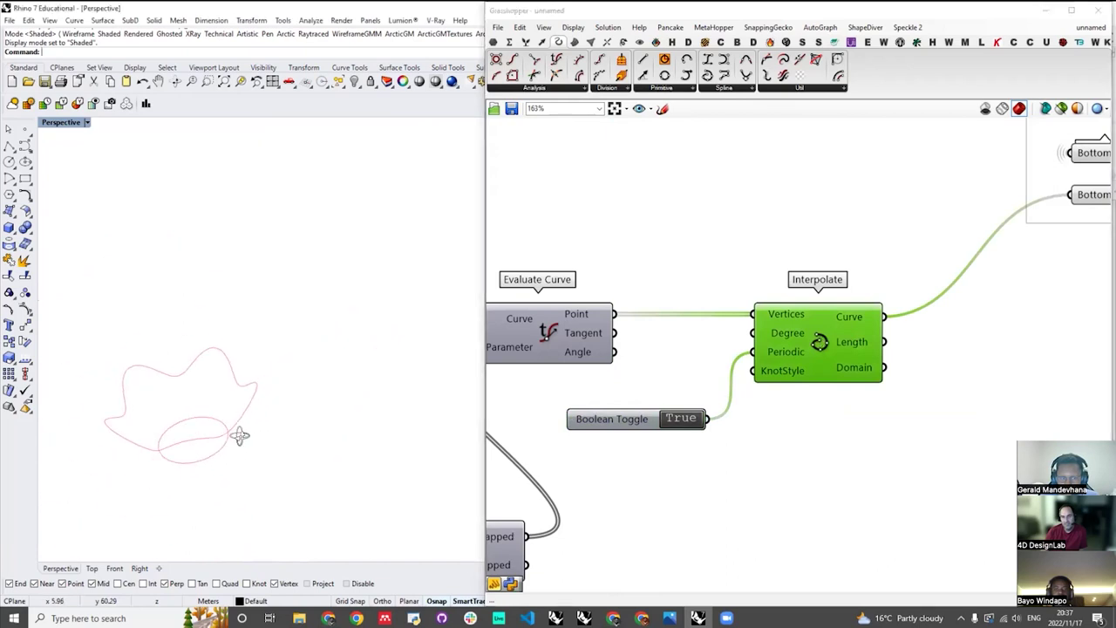
pyautogui.scroll(-6, 890, 352)
pyautogui.scroll(6, 890, 352)
pyautogui.moveTo(898, 361); pyautogui.dragTo(971, 356)
pyautogui.moveTo(310, 410); pyautogui.dragTo(330, 363, button='right')
pyautogui.scroll(1, 945, 366)
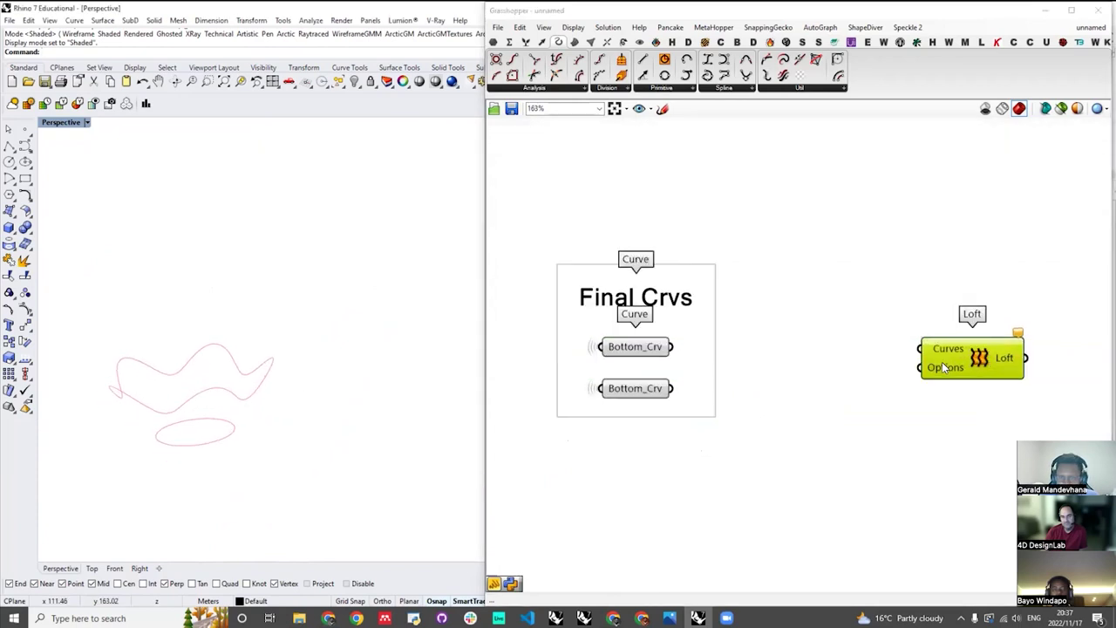
# - Connect both curve parameters in the Final Crvs group to the Loft component's Curves input and flatten that input
pyautogui.moveTo(672, 346); pyautogui.dragTo(919, 348)
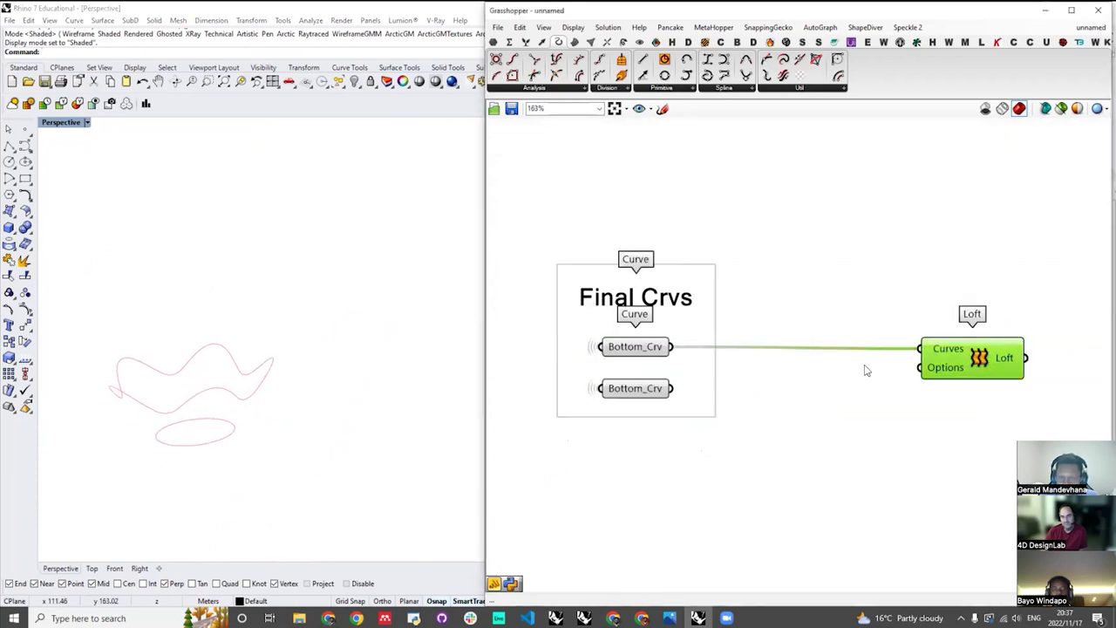
pyautogui.keyDown('shift'); pyautogui.moveTo(673, 389); pyautogui.dragTo(872, 357); pyautogui.keyUp('shift')
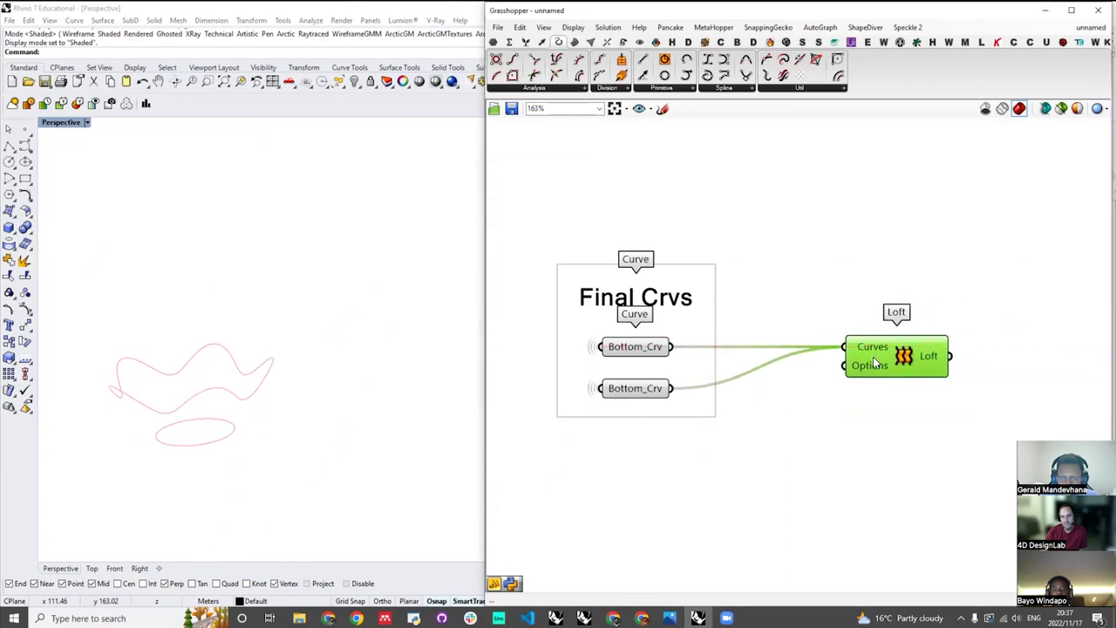
pyautogui.click(953, 293)
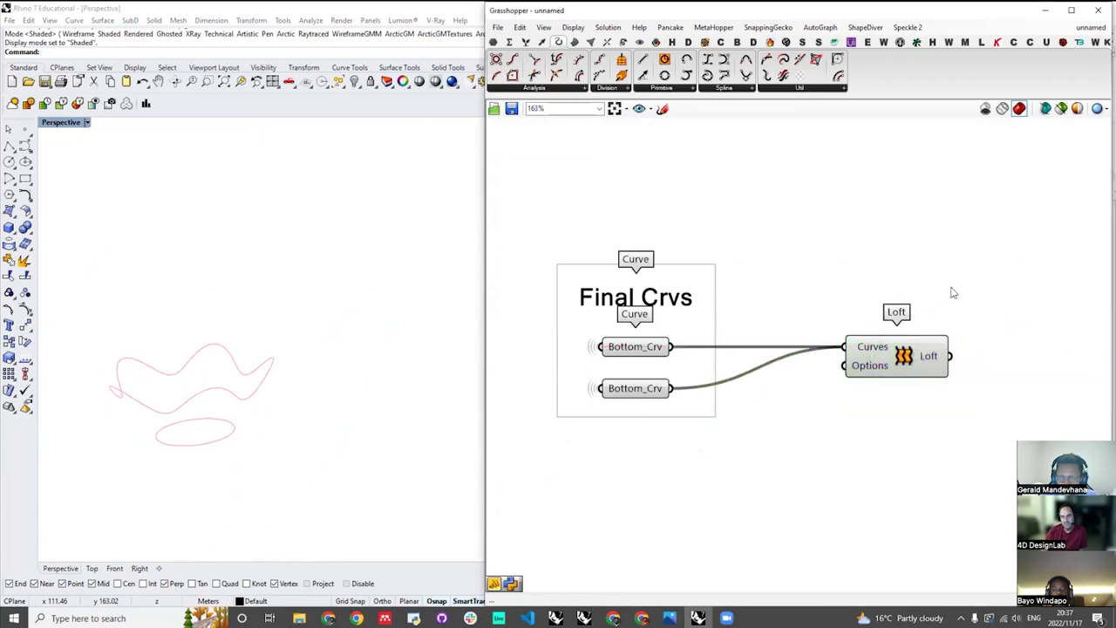
pyautogui.rightClick(858, 349)
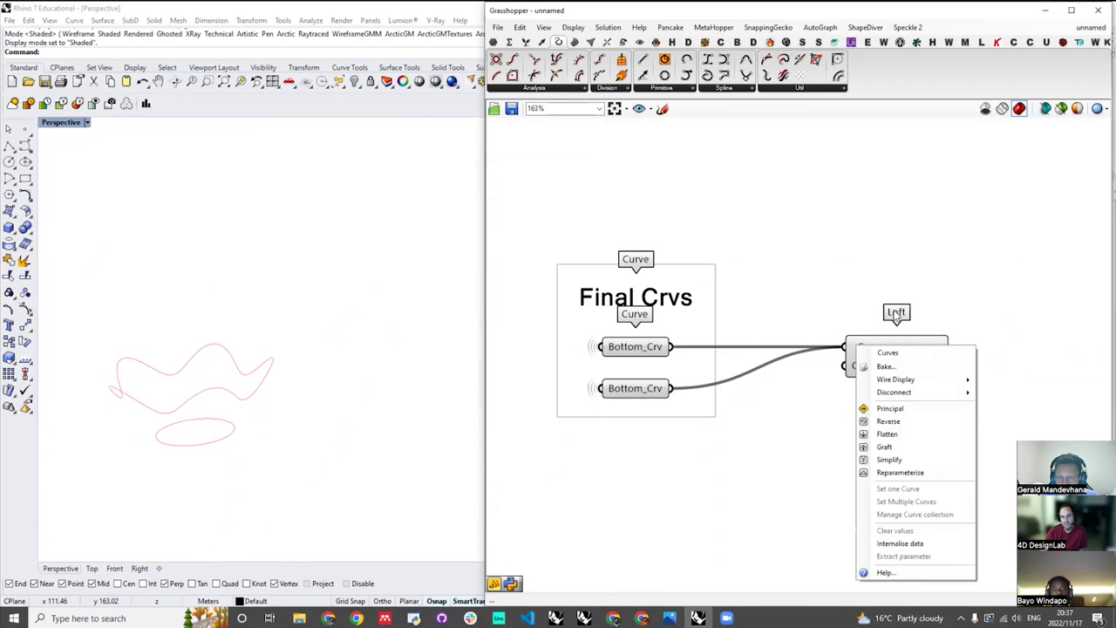
pyautogui.click(887, 433)
# - Examine the lofted surface from several angles along with its Loft component and the neighbouring definition
pyautogui.moveTo(107, 442); pyautogui.dragTo(130, 409, button='right')
pyautogui.scroll(5, 400, 300)
pyautogui.scroll(-3, 395, 301)
pyautogui.moveTo(394, 302); pyautogui.dragTo(381, 327, button='right')
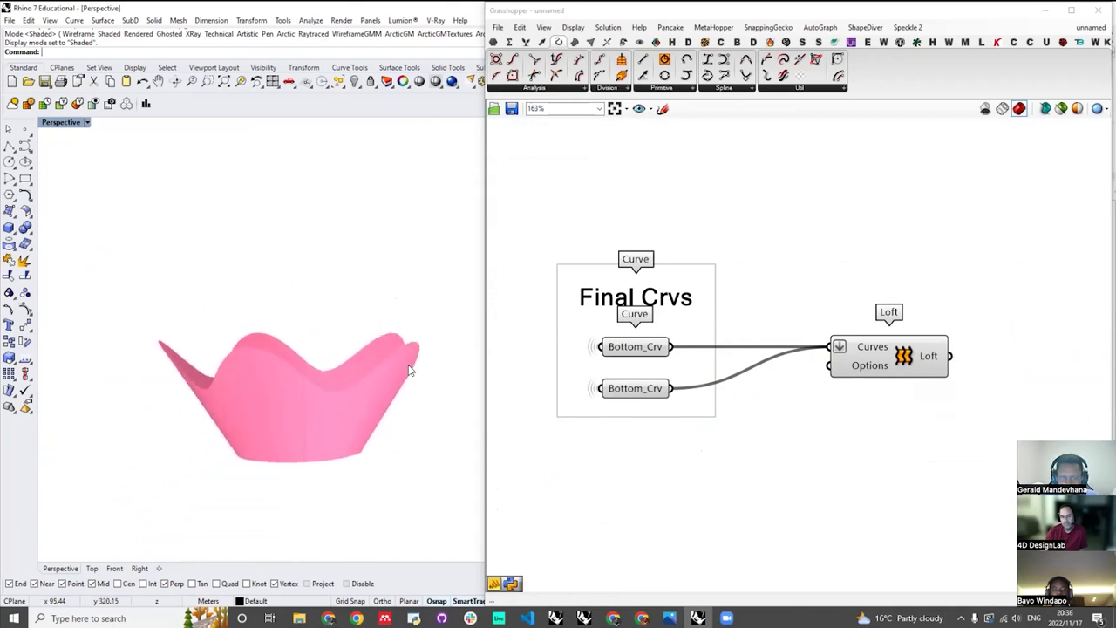
pyautogui.moveTo(445, 378); pyautogui.dragTo(403, 410, button='right')
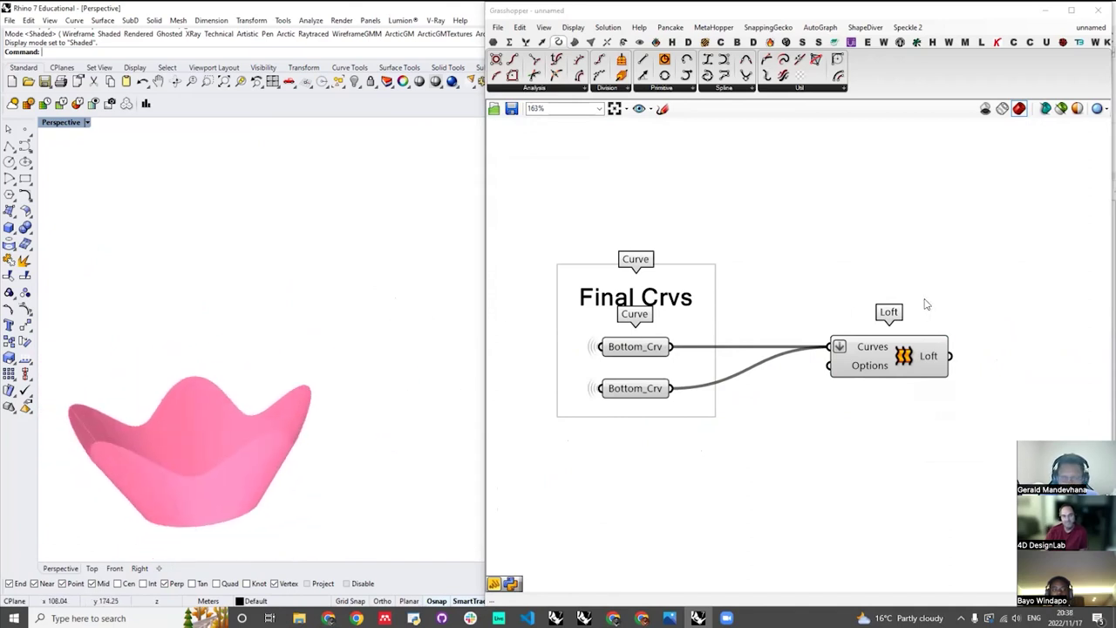
pyautogui.scroll(-3, 854, 314)
pyautogui.scroll(-2, 855, 317)
pyautogui.scroll(2, 842, 335)
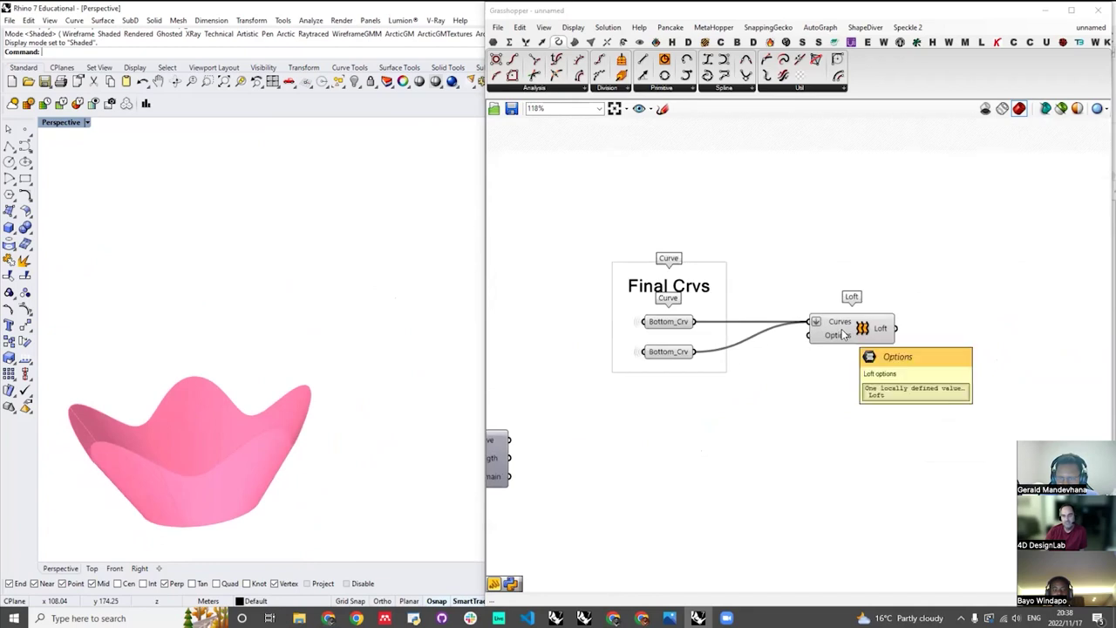
pyautogui.click(843, 335)
pyautogui.click(887, 276)
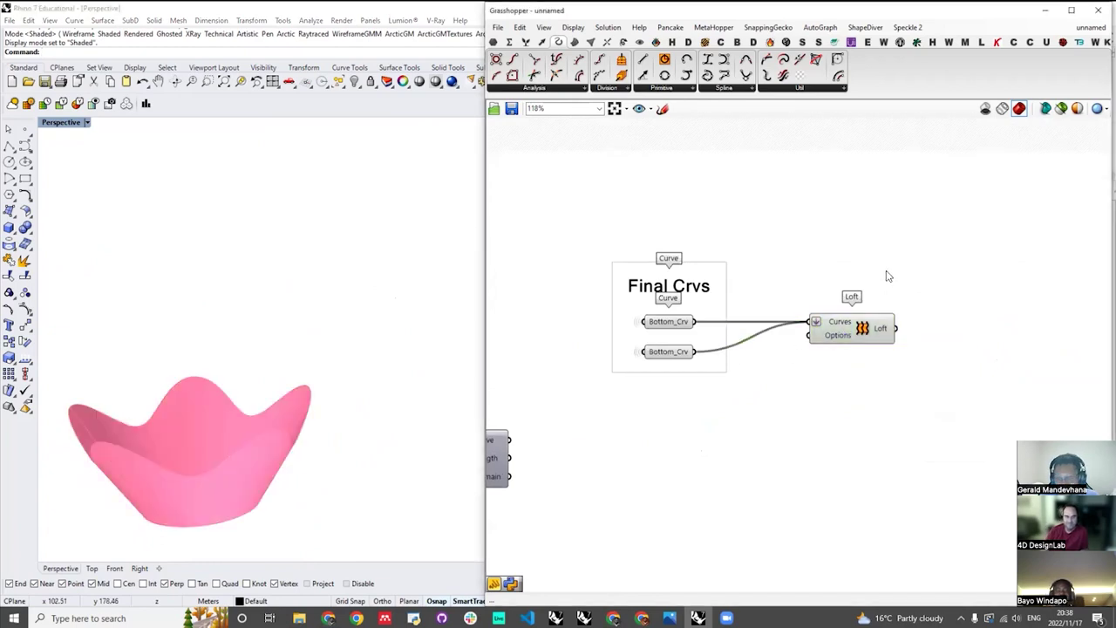
pyautogui.scroll(-1, 879, 281)
pyautogui.scroll(3, 863, 313)
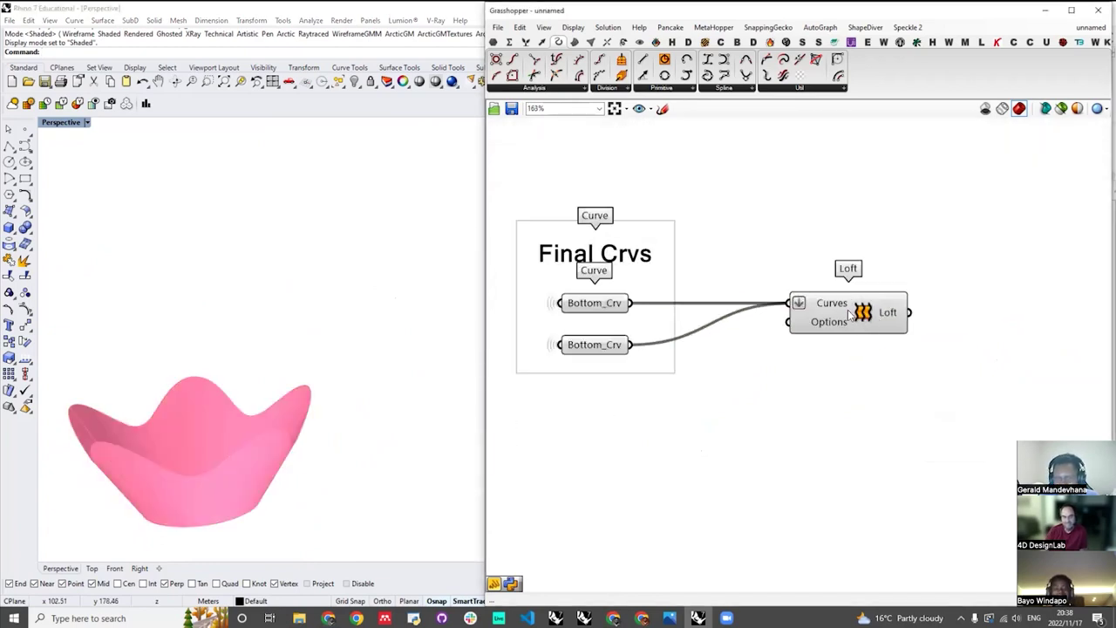
pyautogui.click(850, 316)
pyautogui.scroll(-3, 814, 300)
pyautogui.moveTo(55, 422); pyautogui.dragTo(81, 397, button='right')
pyautogui.moveTo(248, 378); pyautogui.dragTo(222, 404, button='right')
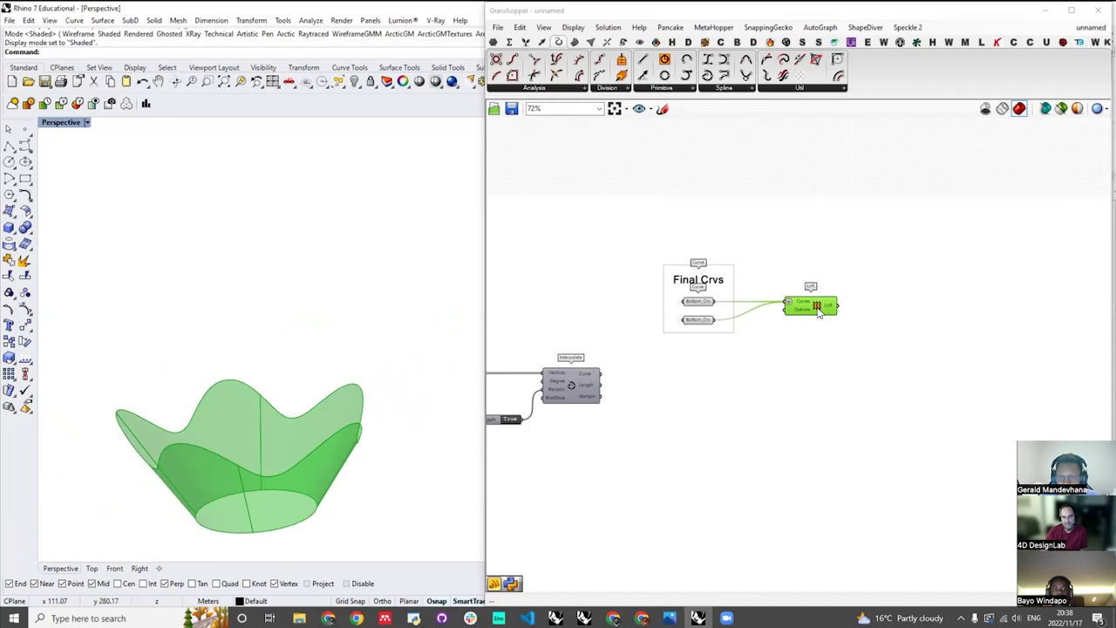
pyautogui.scroll(-2, 818, 313)
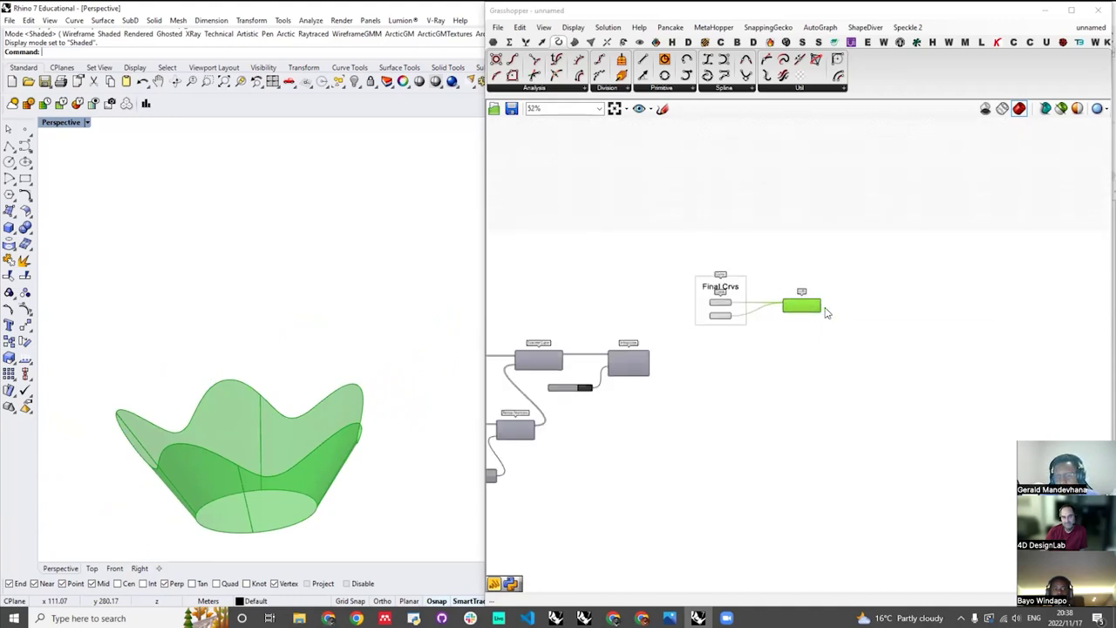
pyautogui.scroll(3, 826, 312)
# - Add a Deconstruct Brep component, feed it the Loft output, and place it beside the Loft component
pyautogui.doubleClick(859, 324)
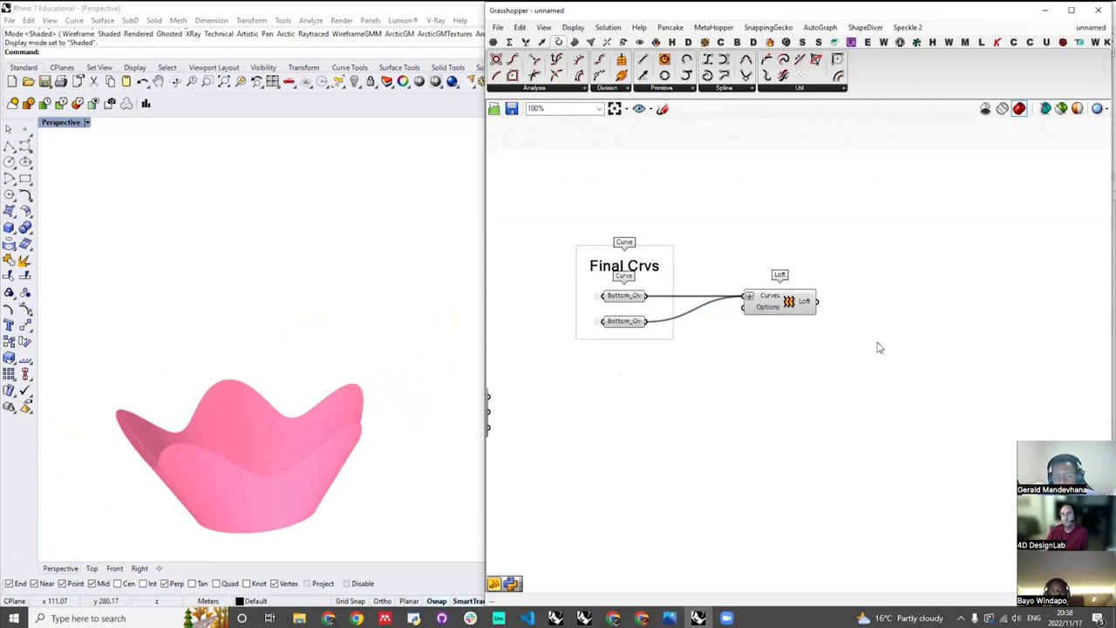
pyautogui.doubleClick(878, 347)
pyautogui.write('dec')
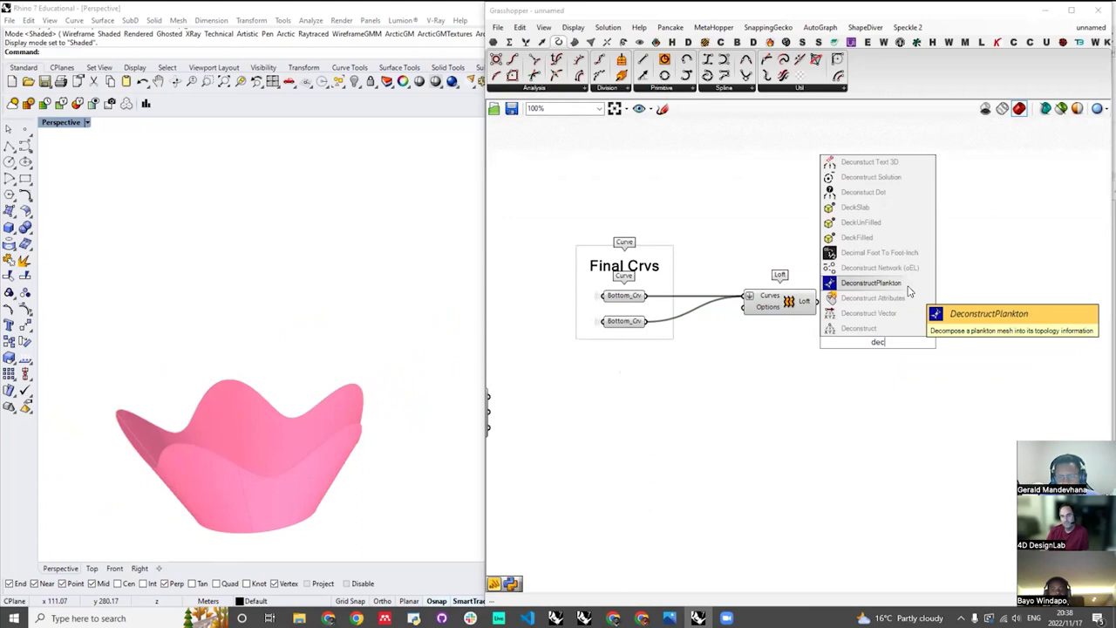
pyautogui.write(' brep')
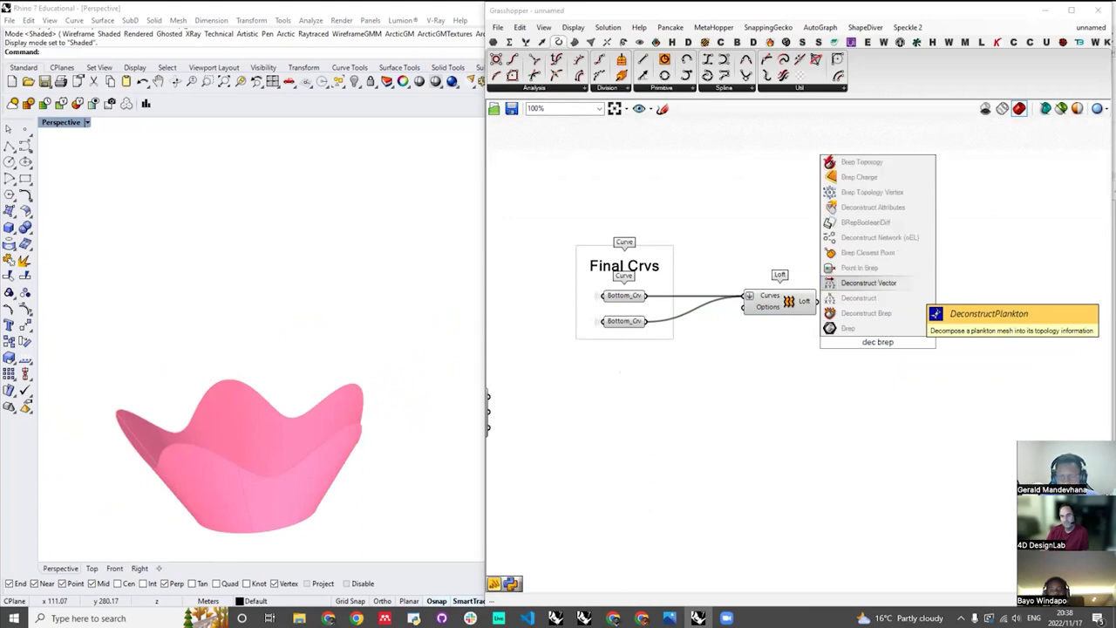
pyautogui.click(865, 312)
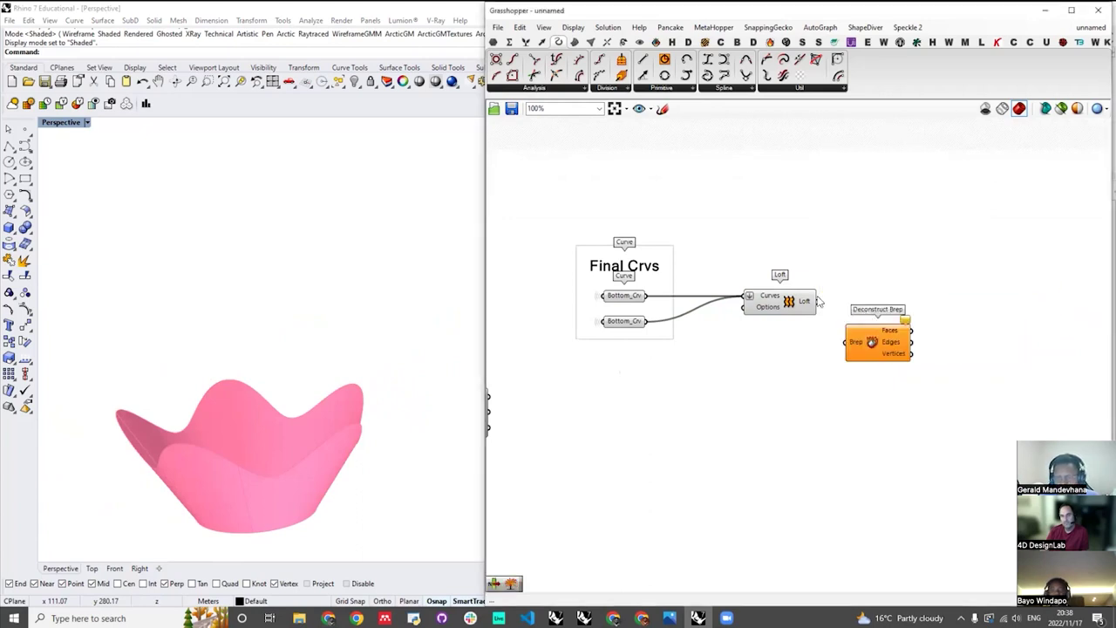
pyautogui.moveTo(844, 342); pyautogui.dragTo(893, 307)
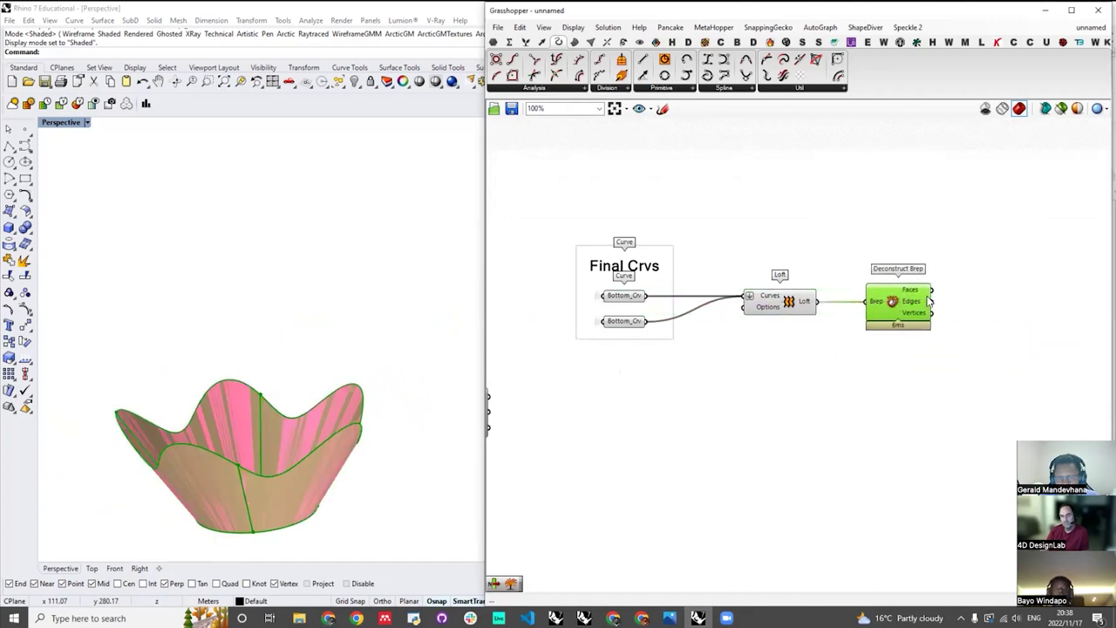
# - Examine Deconstruct Brep's Vertices output and the surface's edges and vertices from several angles
pyautogui.scroll(3, 929, 300)
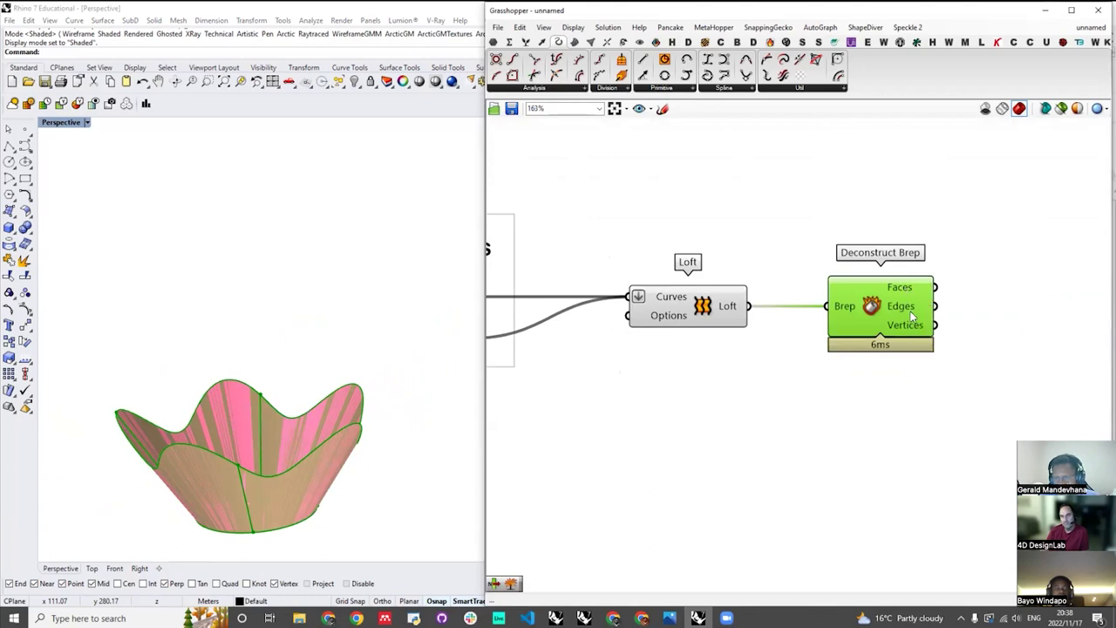
pyautogui.moveTo(907, 326)
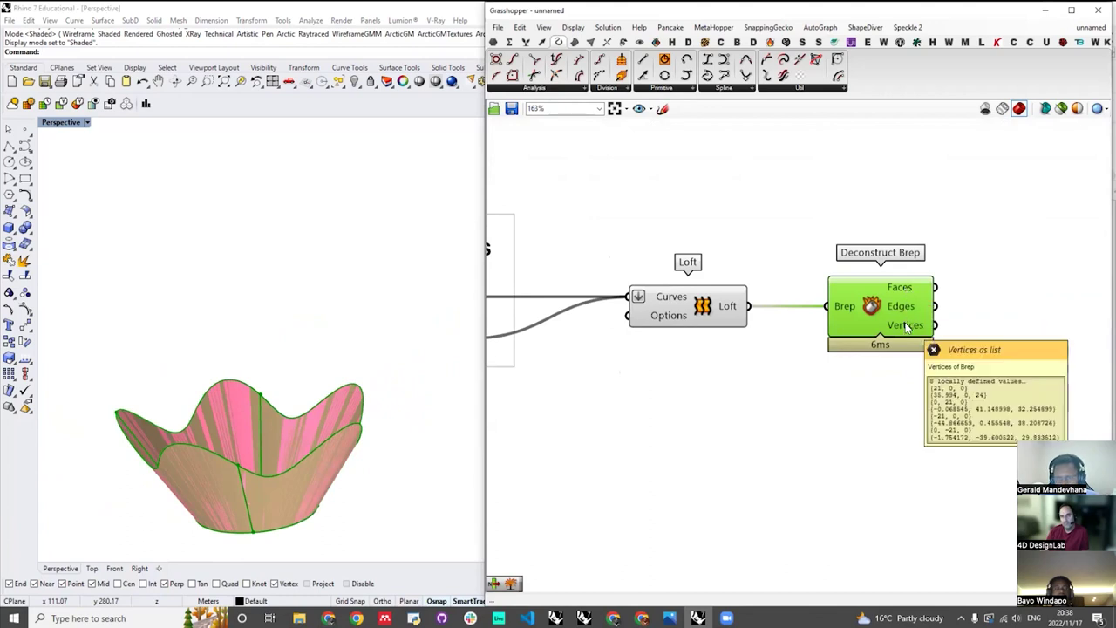
pyautogui.moveTo(272, 409)
pyautogui.mouseDown(button='right')
pyautogui.moveTo(288, 483)
pyautogui.moveTo(258, 412)
pyautogui.mouseUp(button='right')
pyautogui.scroll(-7, 259, 412)
pyautogui.moveTo(192, 453); pyautogui.dragTo(214, 448, button='right')
pyautogui.scroll(11, 229, 366)
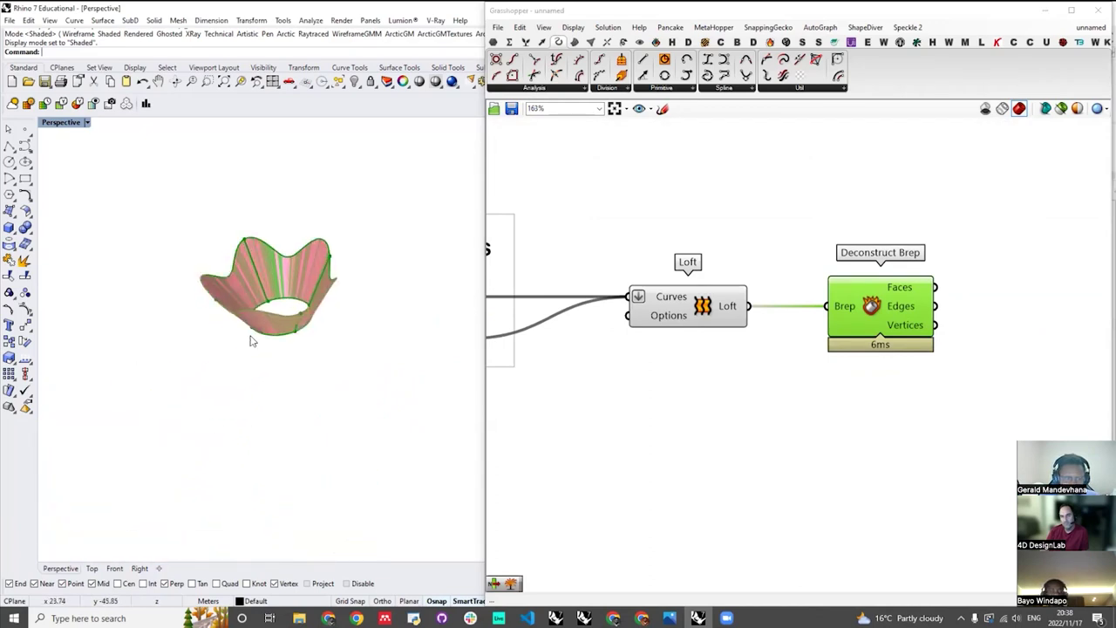
pyautogui.moveTo(217, 364); pyautogui.dragTo(323, 467, button='right')
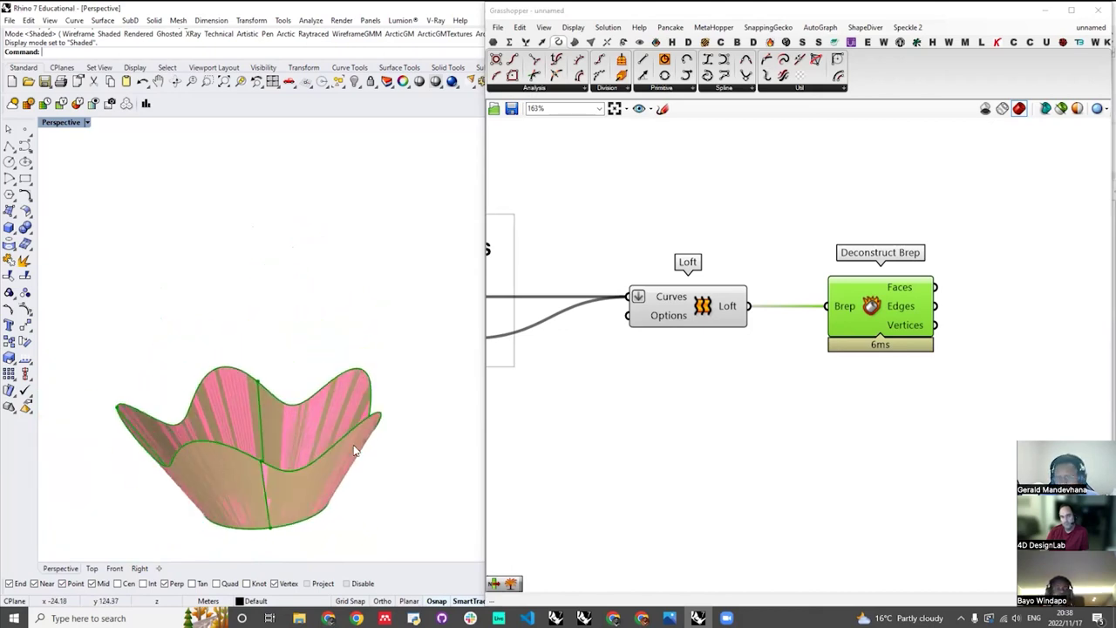
pyautogui.moveTo(317, 429); pyautogui.dragTo(300, 405, button='right')
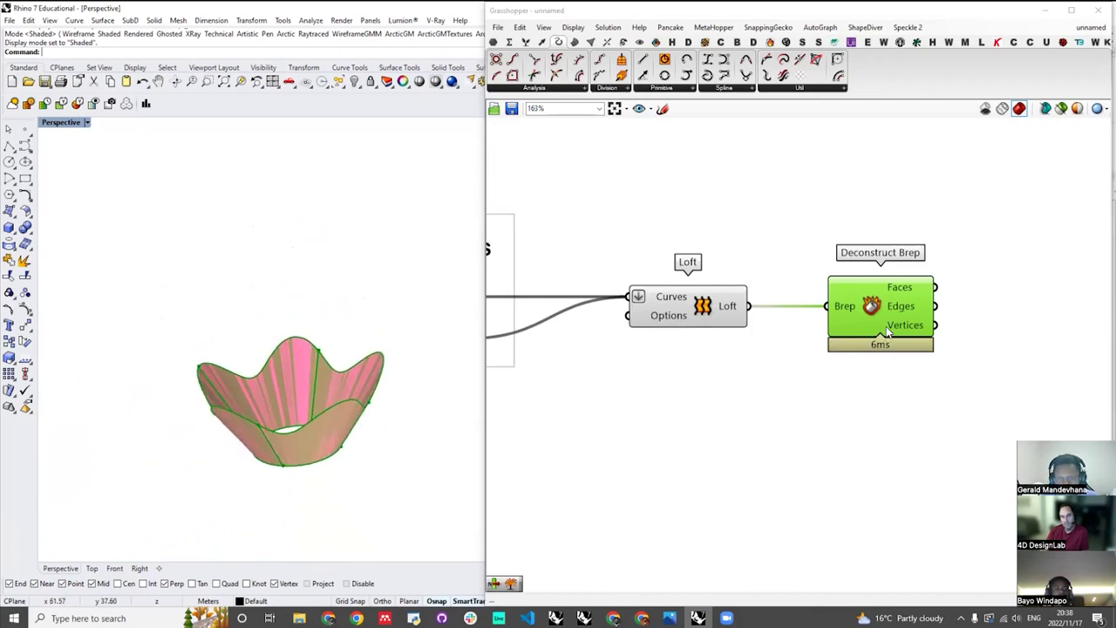
# - Add a Ruled Surface component below Loft and connect the two final curves to its Curve A and Curve B inputs
pyautogui.scroll(-4, 886, 326)
pyautogui.scroll(2, 745, 413)
pyautogui.doubleClick(747, 404)
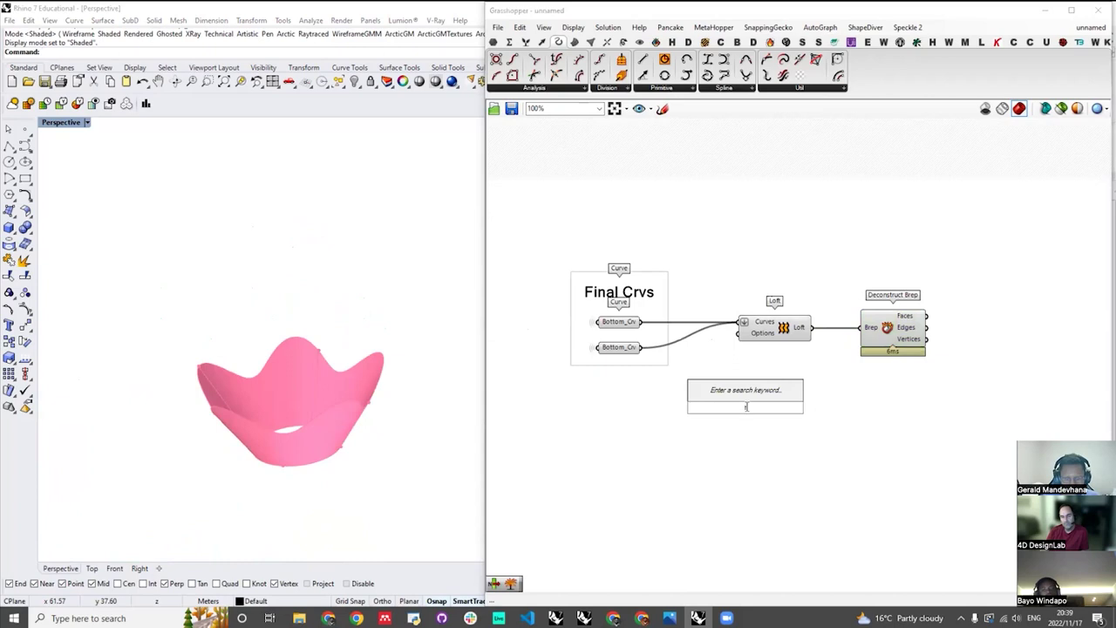
pyautogui.write('ruled')
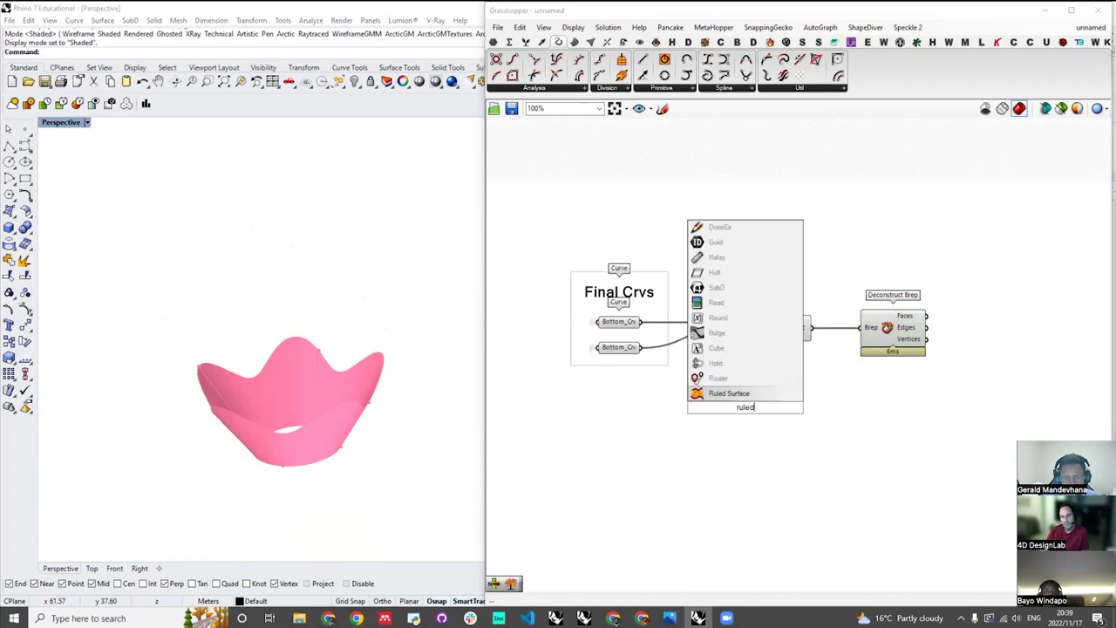
pyautogui.click(736, 393)
pyautogui.moveTo(745, 400); pyautogui.dragTo(783, 405)
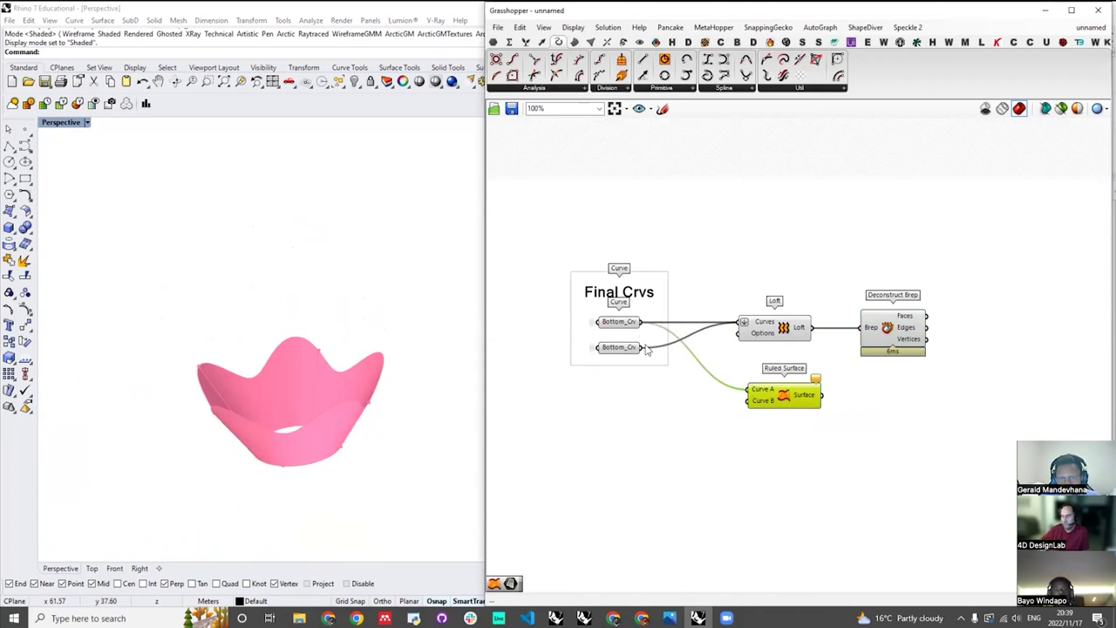
pyautogui.moveTo(745, 417); pyautogui.dragTo(750, 400)
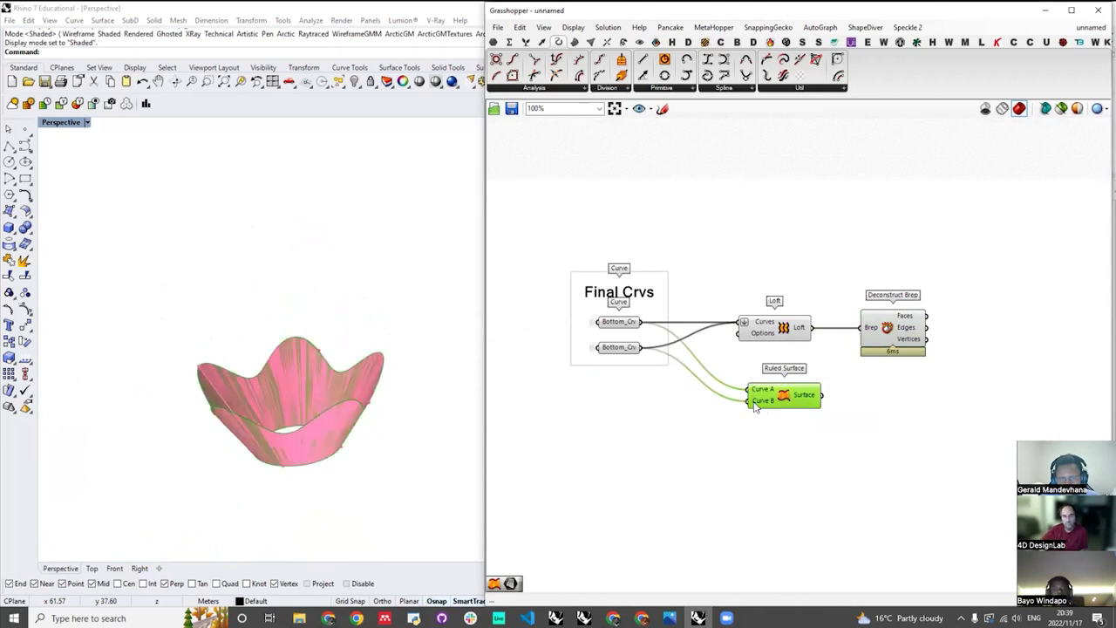
# - Turn off the preview of the Loft component and both final curve parameters, and inspect the ruled surface
pyautogui.click(781, 330)
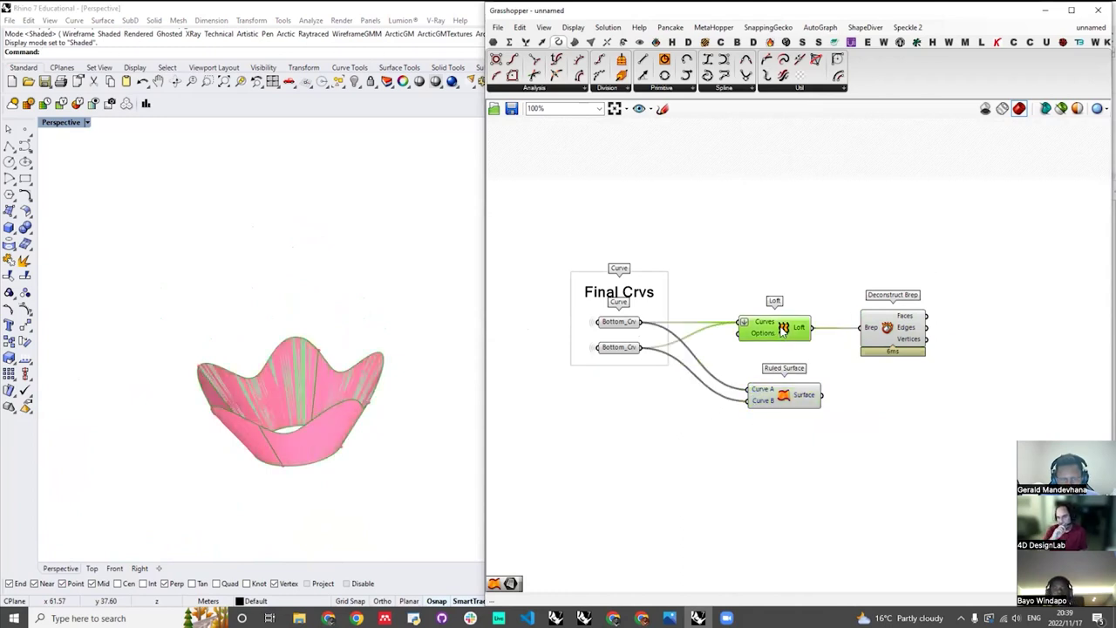
pyautogui.click(797, 396)
pyautogui.scroll(3, 800, 395)
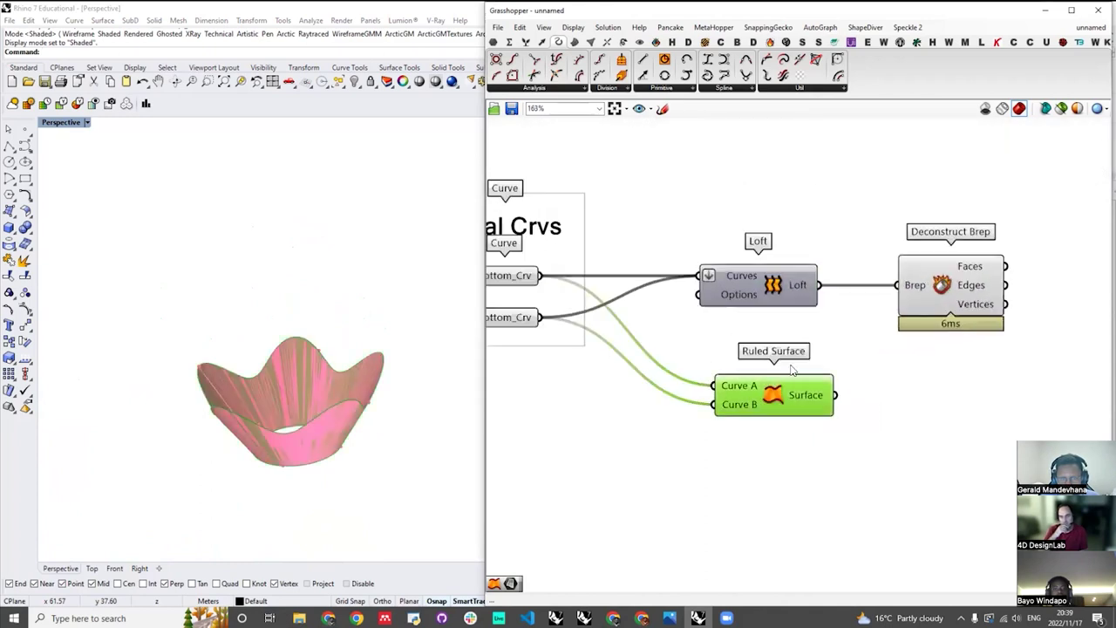
pyautogui.scroll(-3, 968, 252)
pyautogui.click(674, 276)
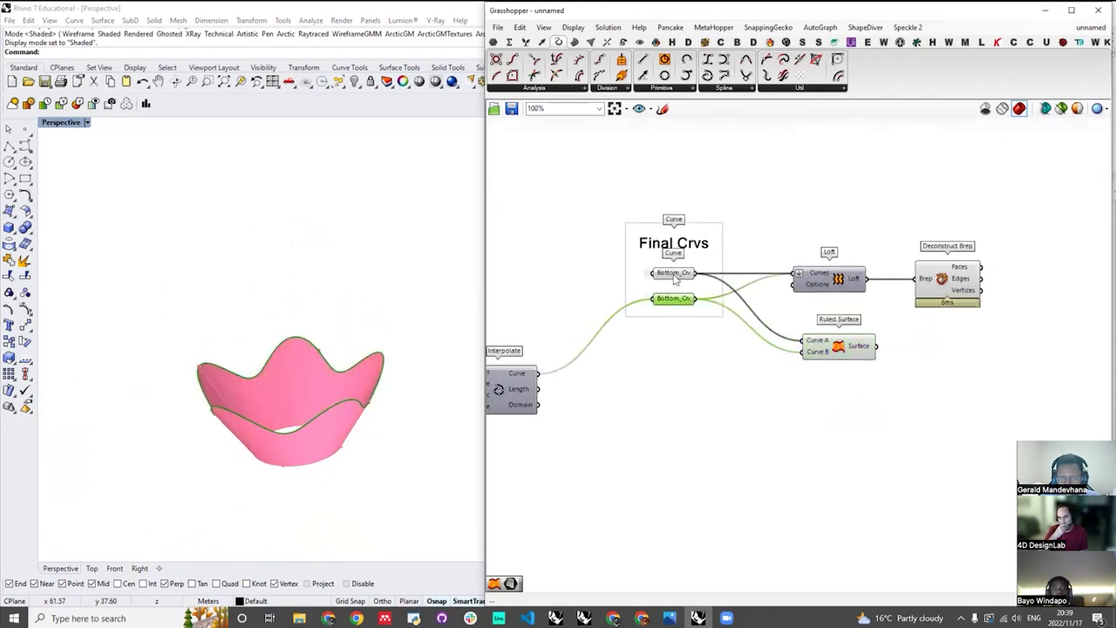
pyautogui.click(788, 396)
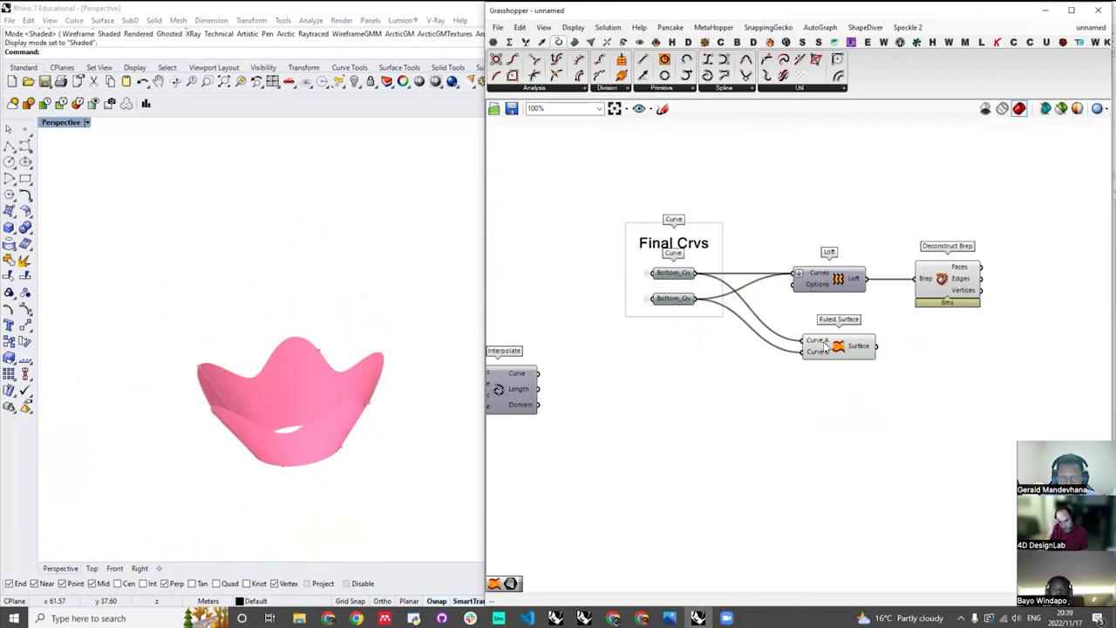
pyautogui.click(828, 347)
pyautogui.moveTo(340, 460); pyautogui.dragTo(384, 436, button='right')
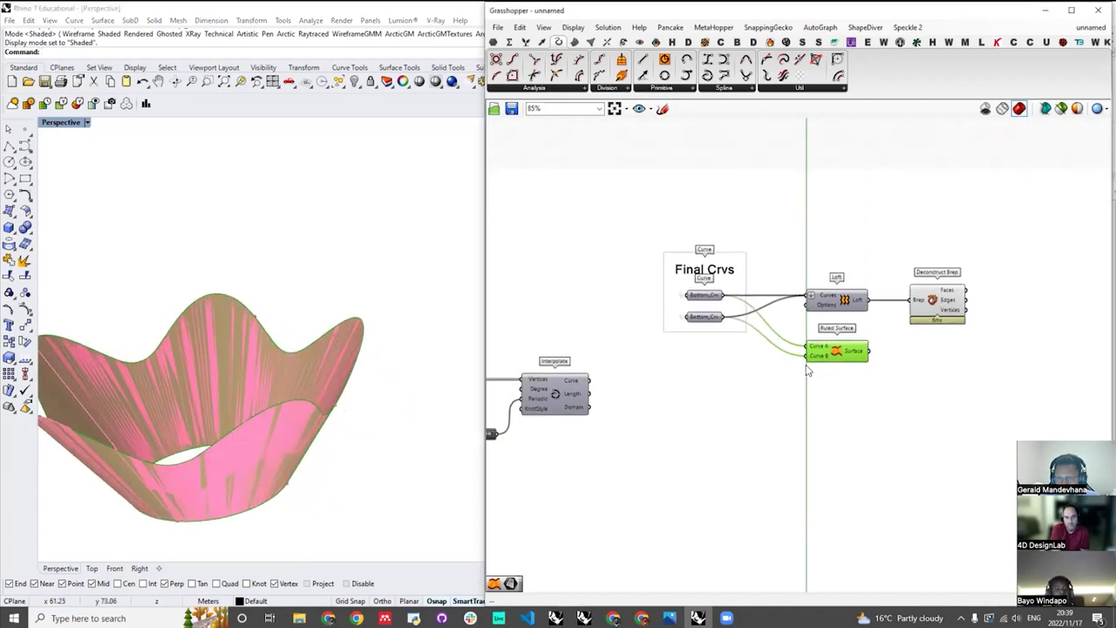
pyautogui.scroll(4, 845, 332)
pyautogui.scroll(-4, 845, 338)
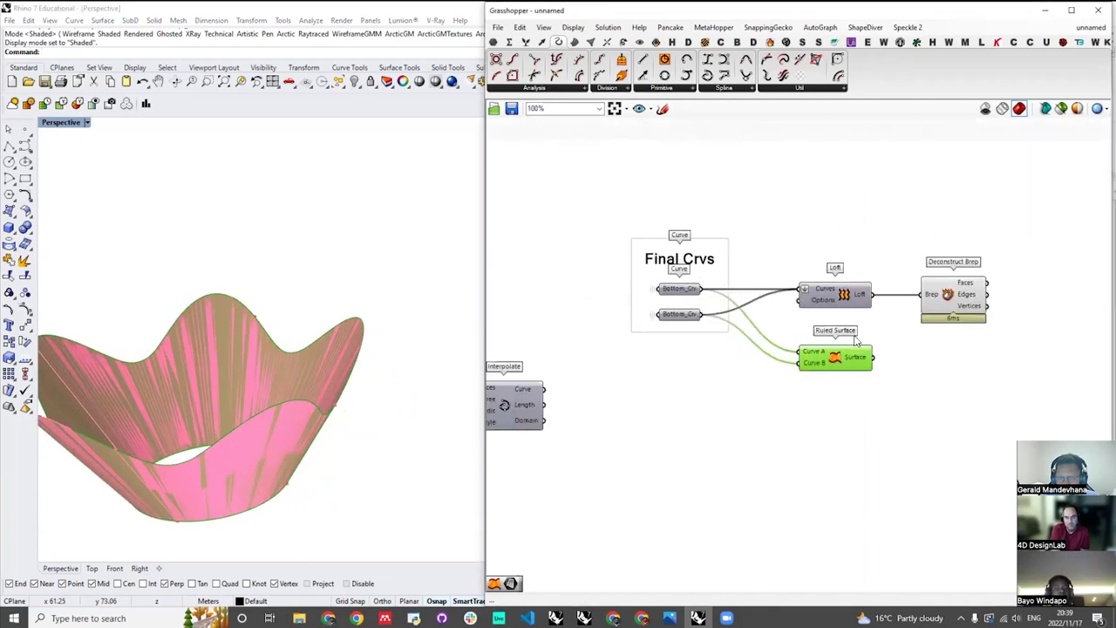
pyautogui.click(882, 221)
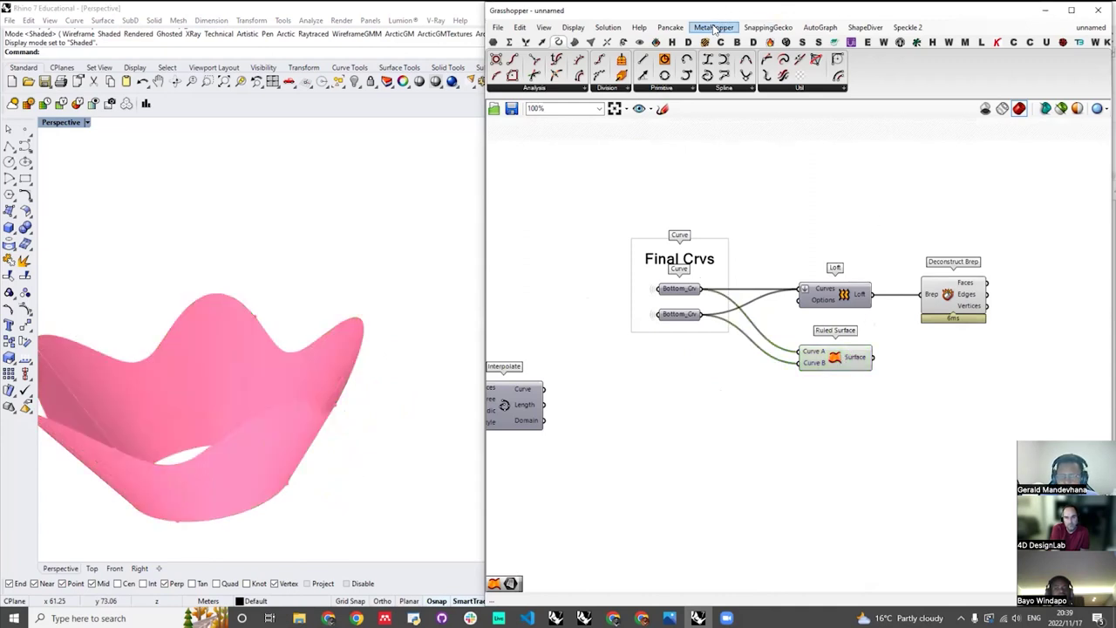
# - Launch MetaHopper's Bottleneck Navigator to review the computation times of the components, and close it
pyautogui.click(713, 29)
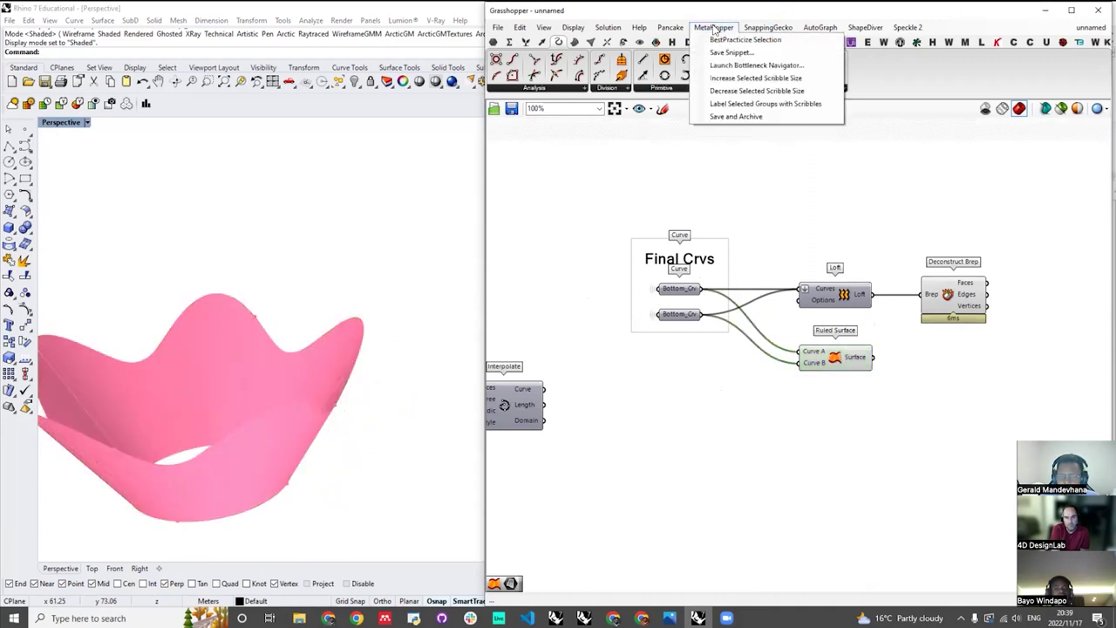
pyautogui.click(738, 66)
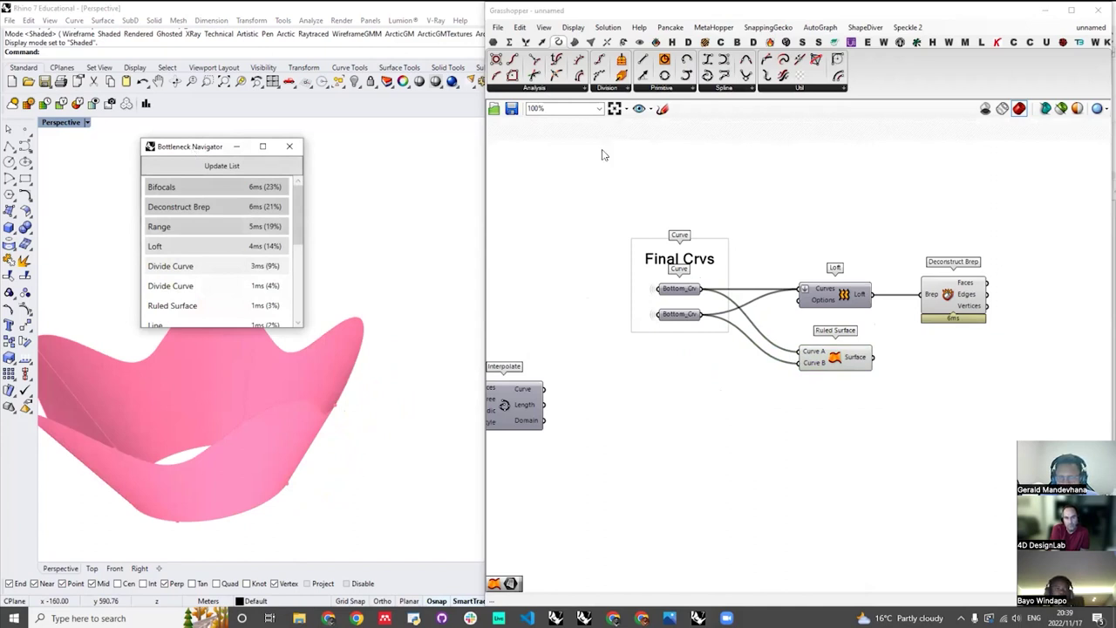
pyautogui.click(705, 146)
pyautogui.scroll(3, 977, 331)
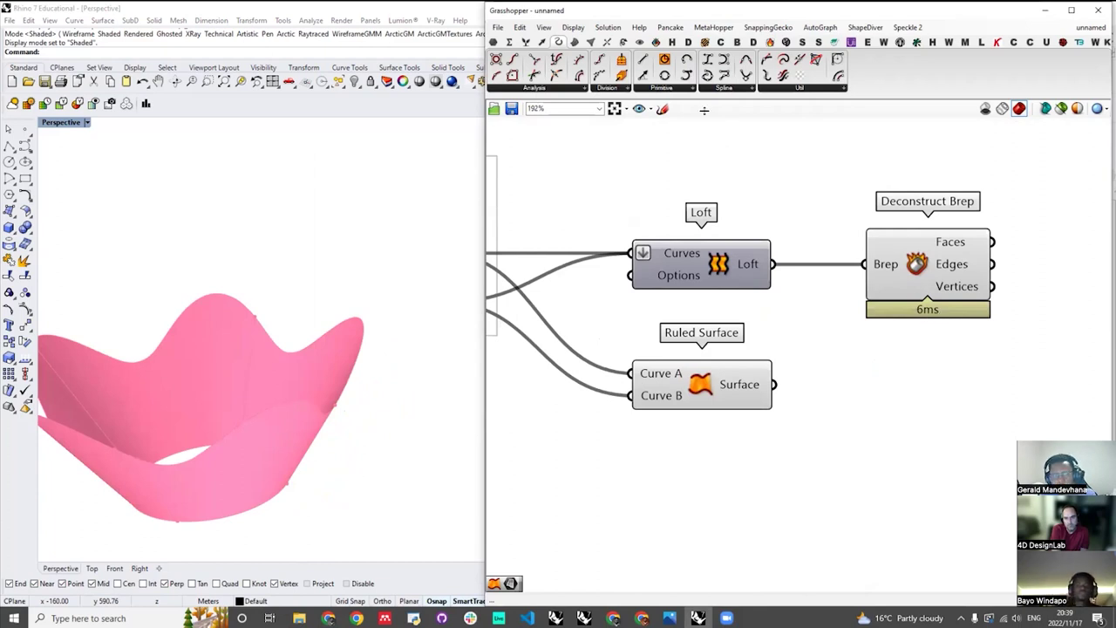
# - Turn the Profiler canvas widget off and back on to compare the canvas with and without component timings
pyautogui.click(573, 27)
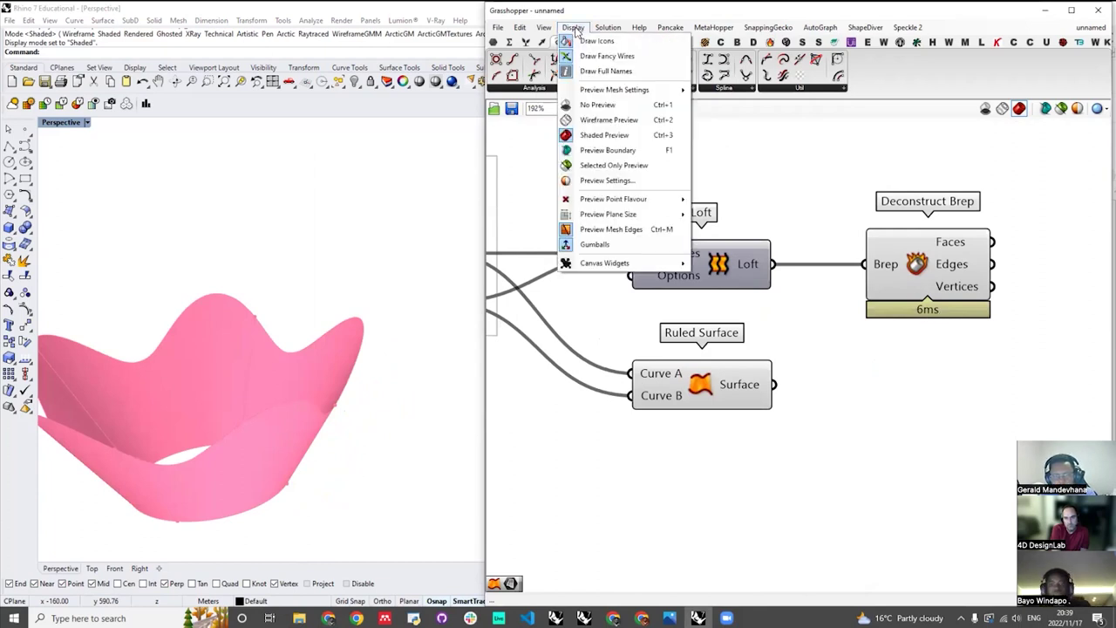
pyautogui.moveTo(626, 266)
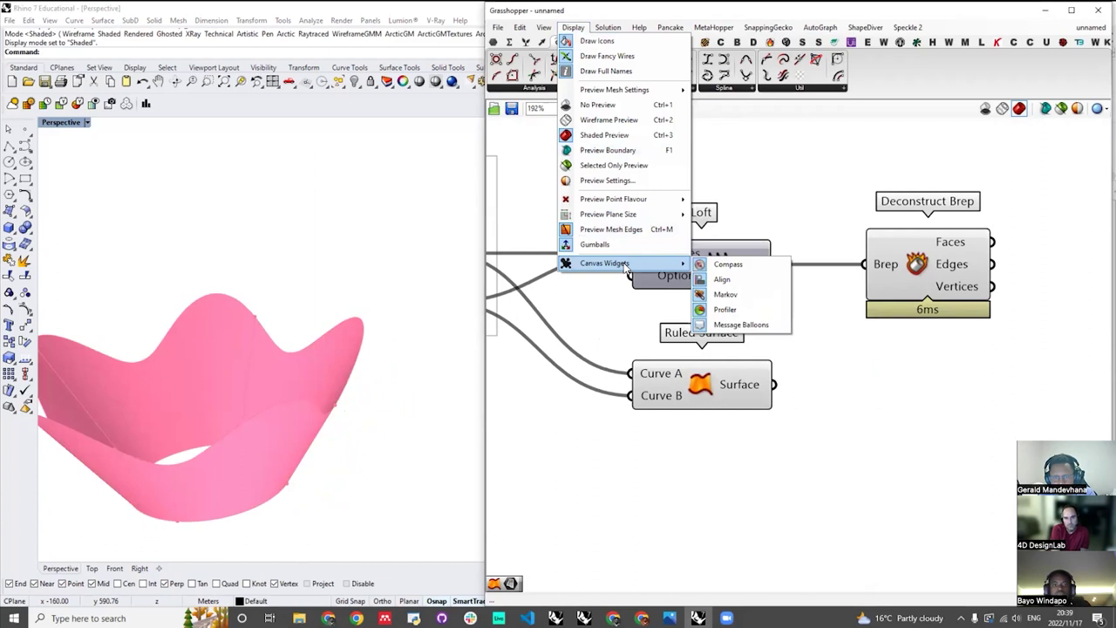
pyautogui.click(740, 310)
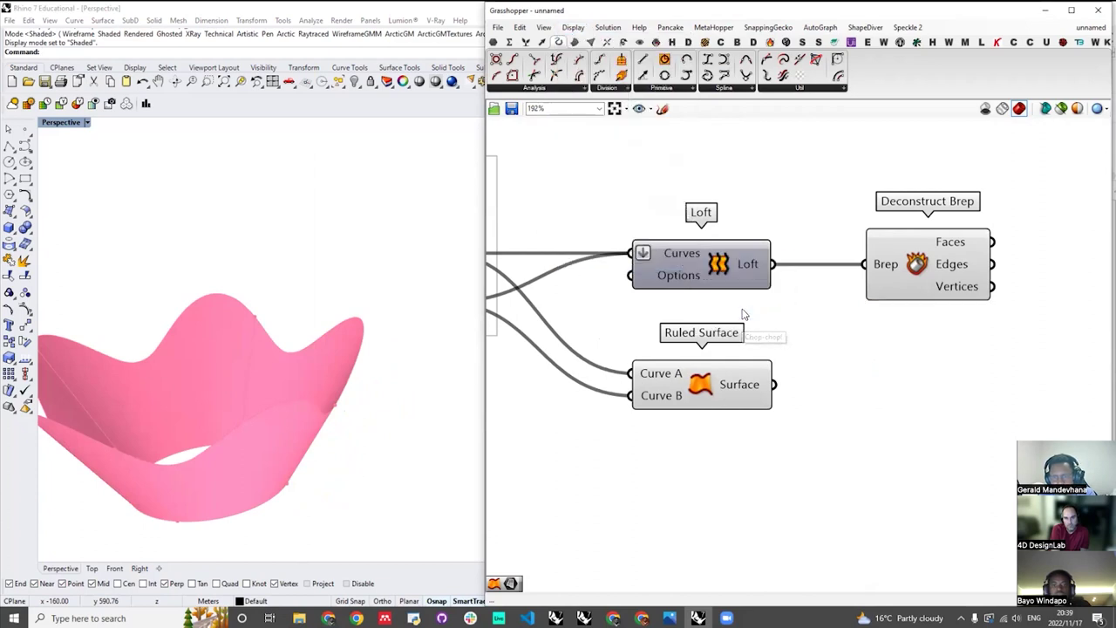
pyautogui.click(574, 28)
pyautogui.moveTo(627, 266)
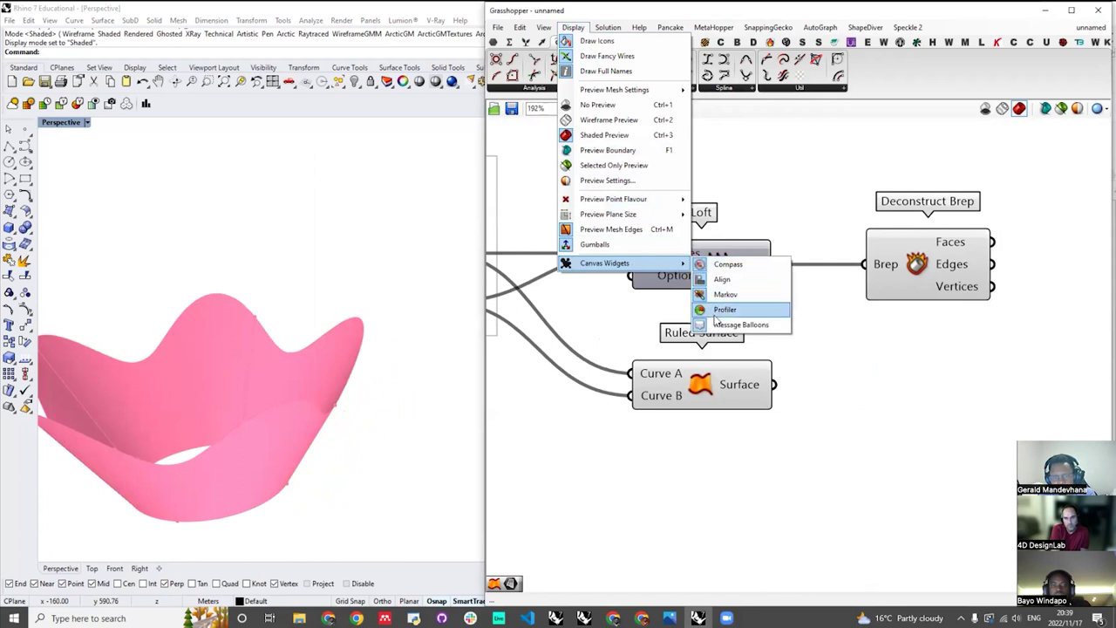
pyautogui.click(723, 310)
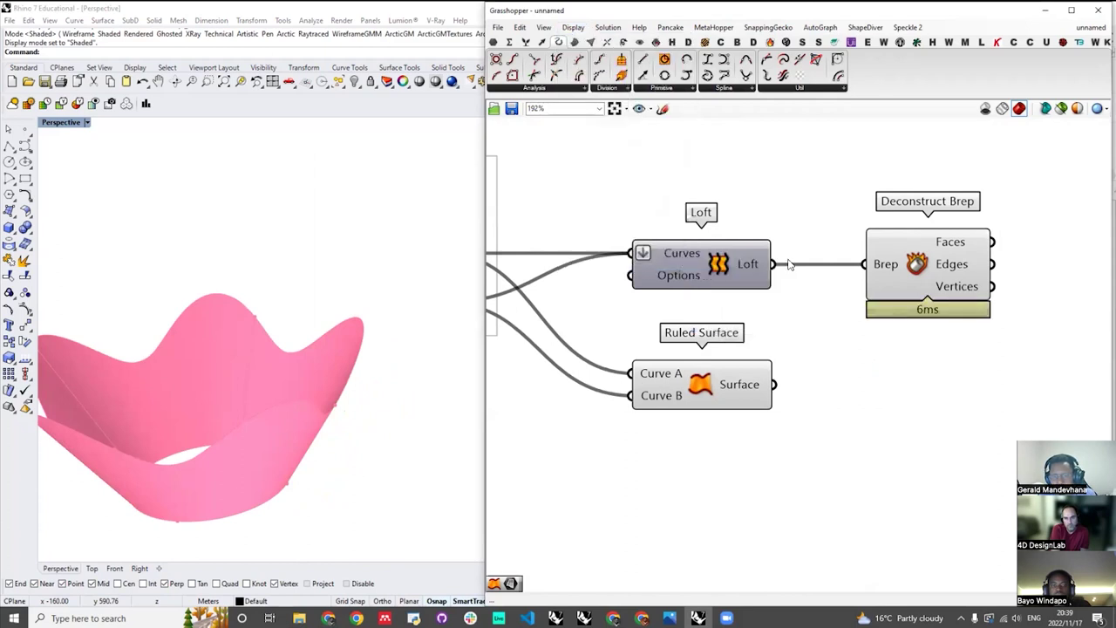
pyautogui.scroll(-3, 793, 258)
pyautogui.scroll(3, 697, 266)
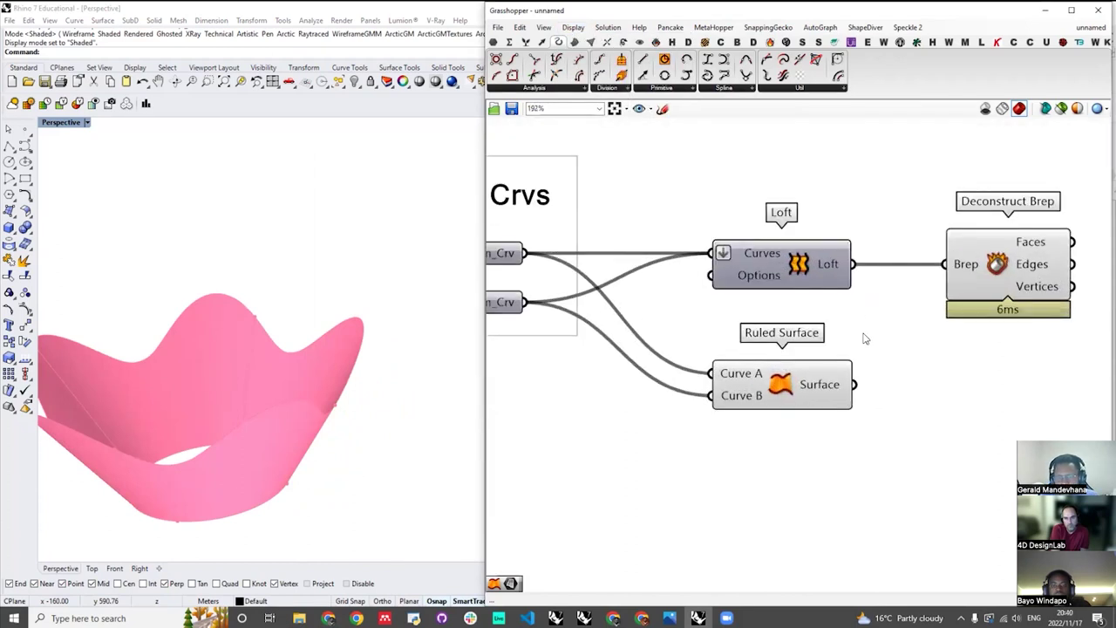
# - Launch MetaHopper's Bottleneck Navigator again and enlarge its window to review more component computation times
pyautogui.click(726, 29)
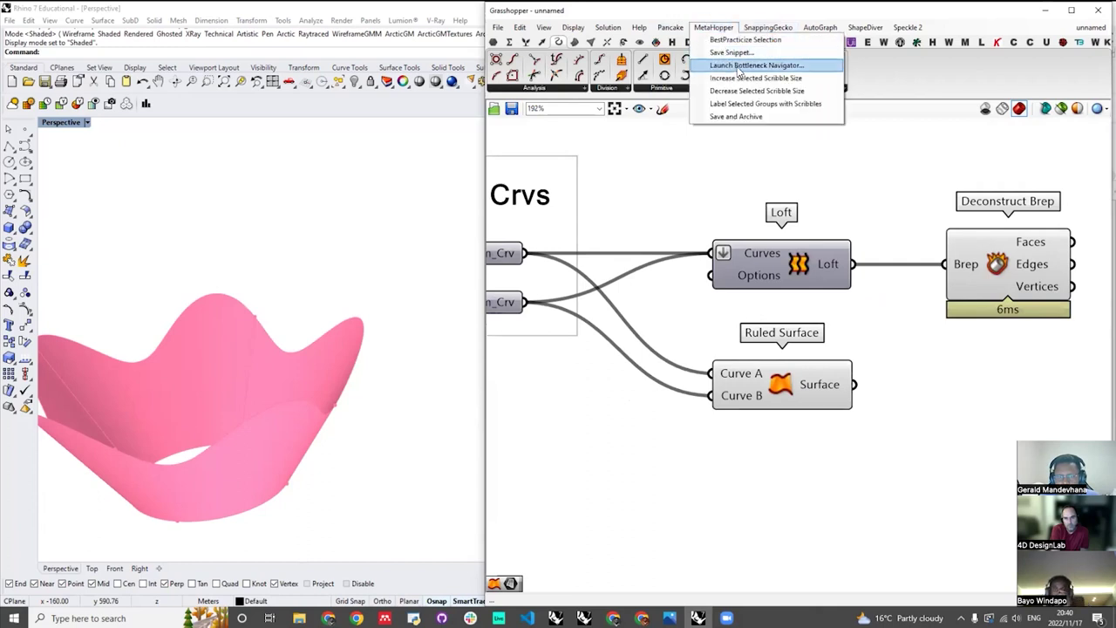
pyautogui.click(740, 67)
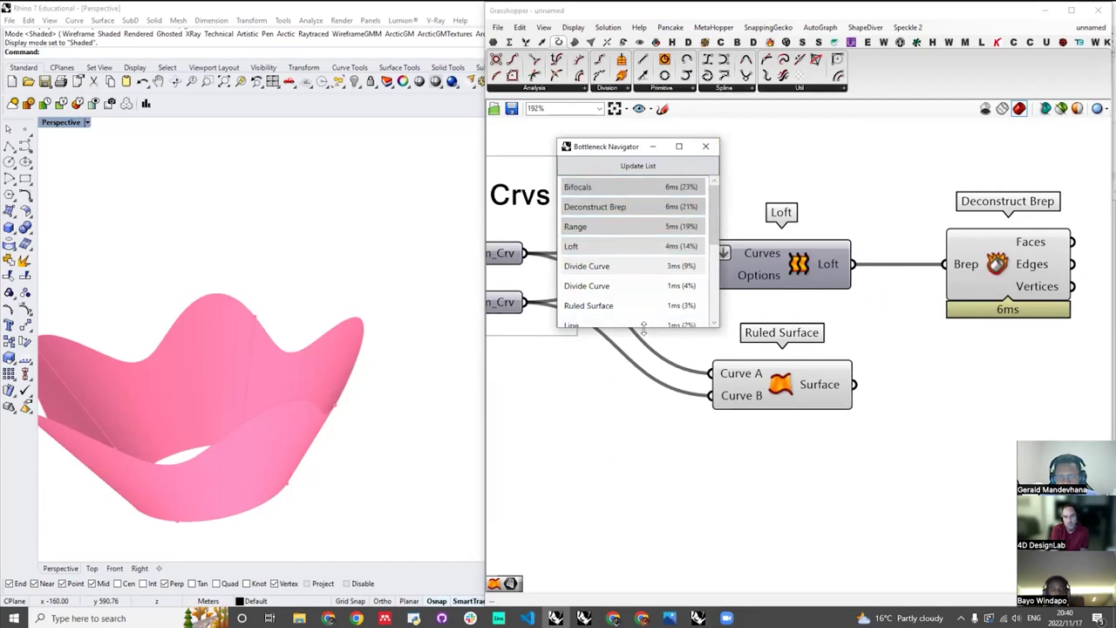
pyautogui.moveTo(643, 328); pyautogui.dragTo(642, 472)
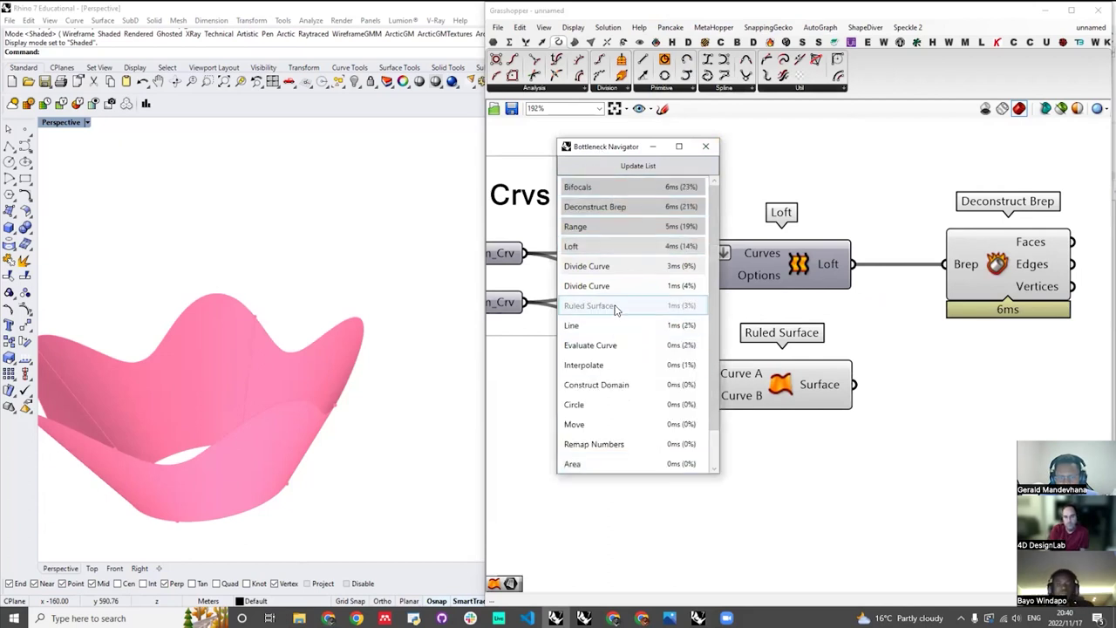
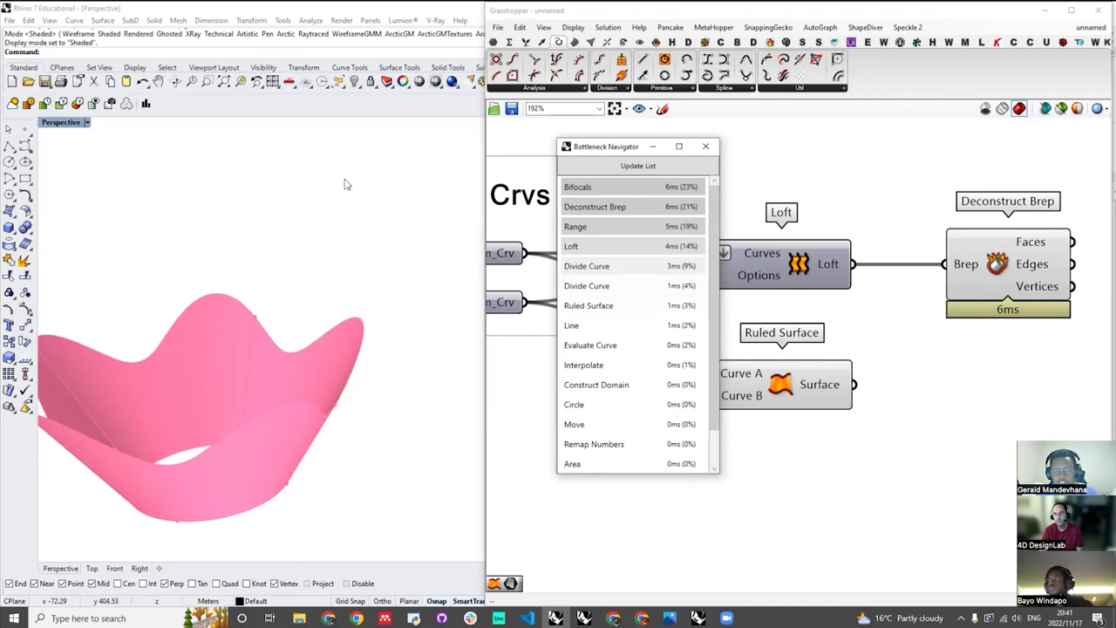
# - Look through the Intersect components in the Mathematical, Physical, Region and Shape groups
pyautogui.click(520, 145)
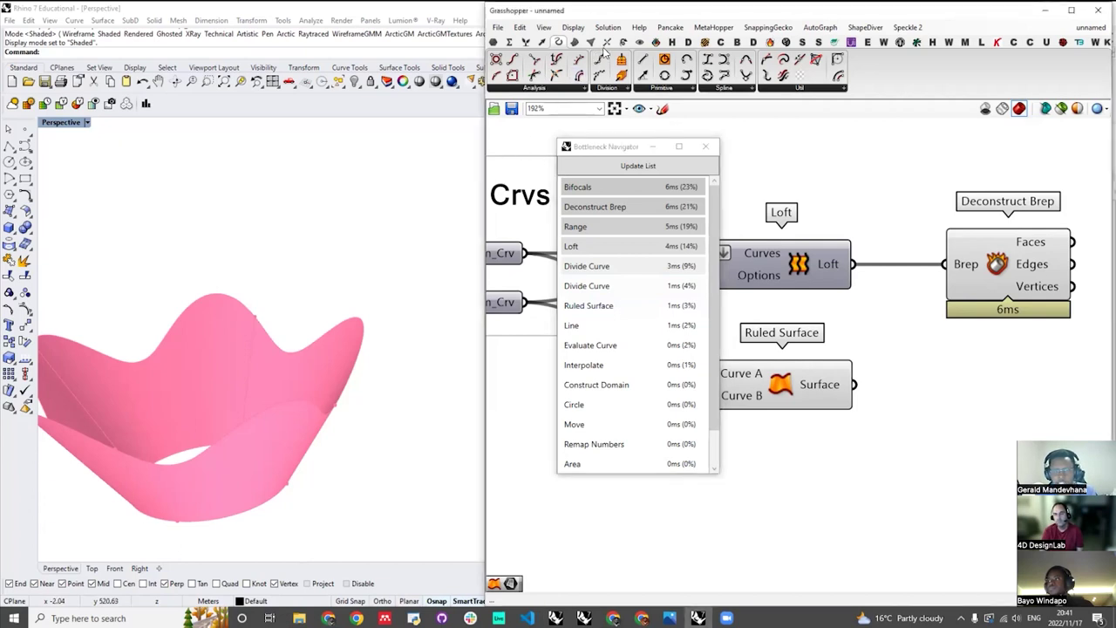
pyautogui.click(608, 41)
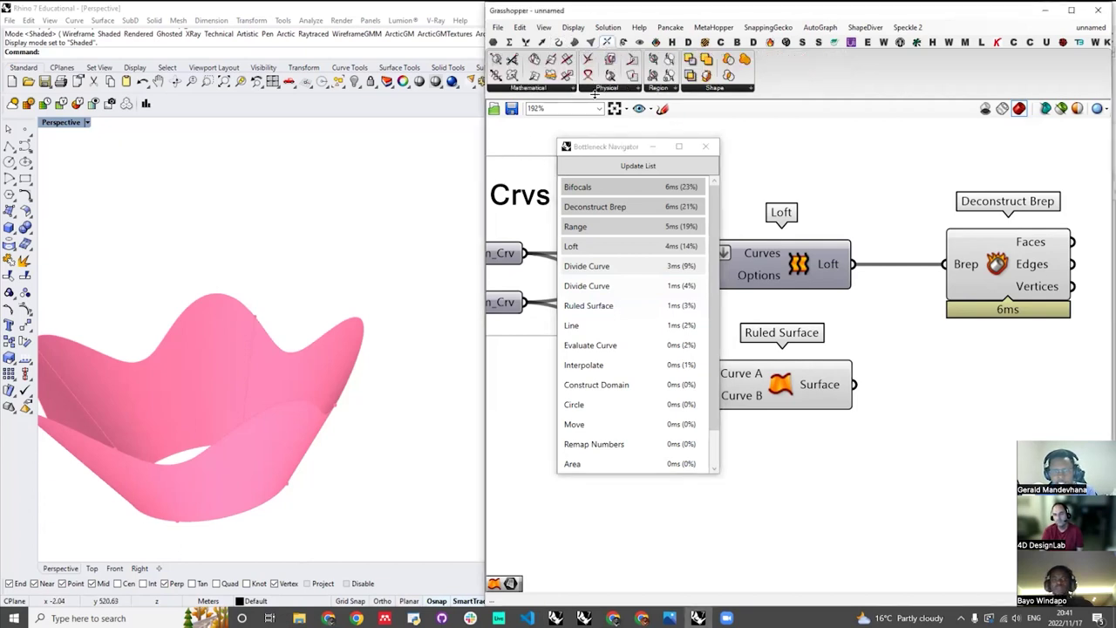
pyautogui.click(558, 90)
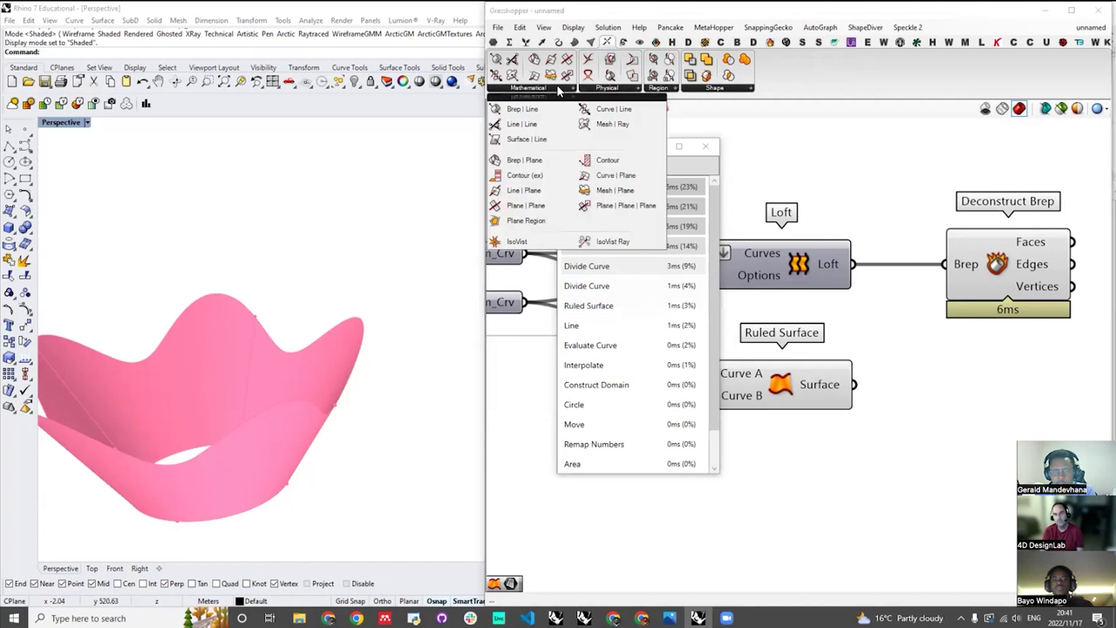
pyautogui.click(606, 91)
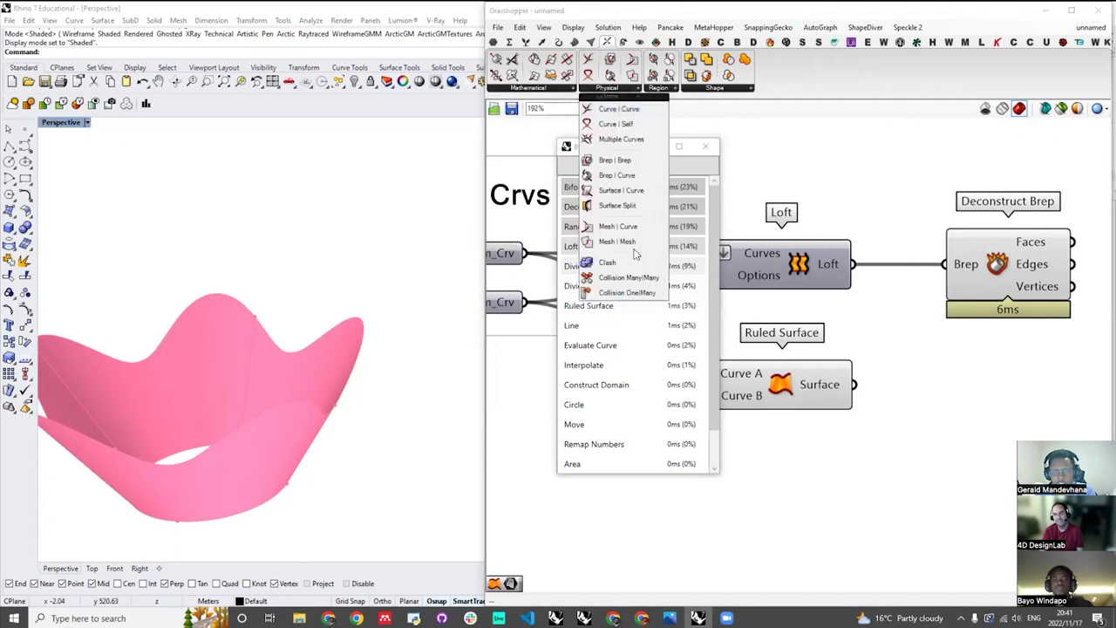
pyautogui.click(671, 91)
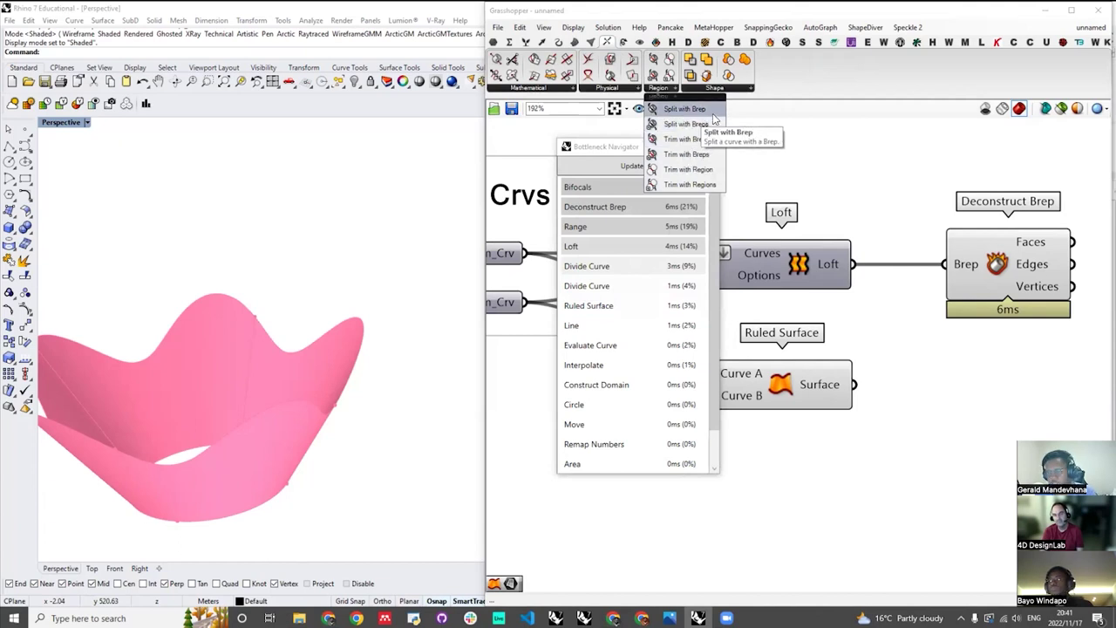
pyautogui.click(707, 89)
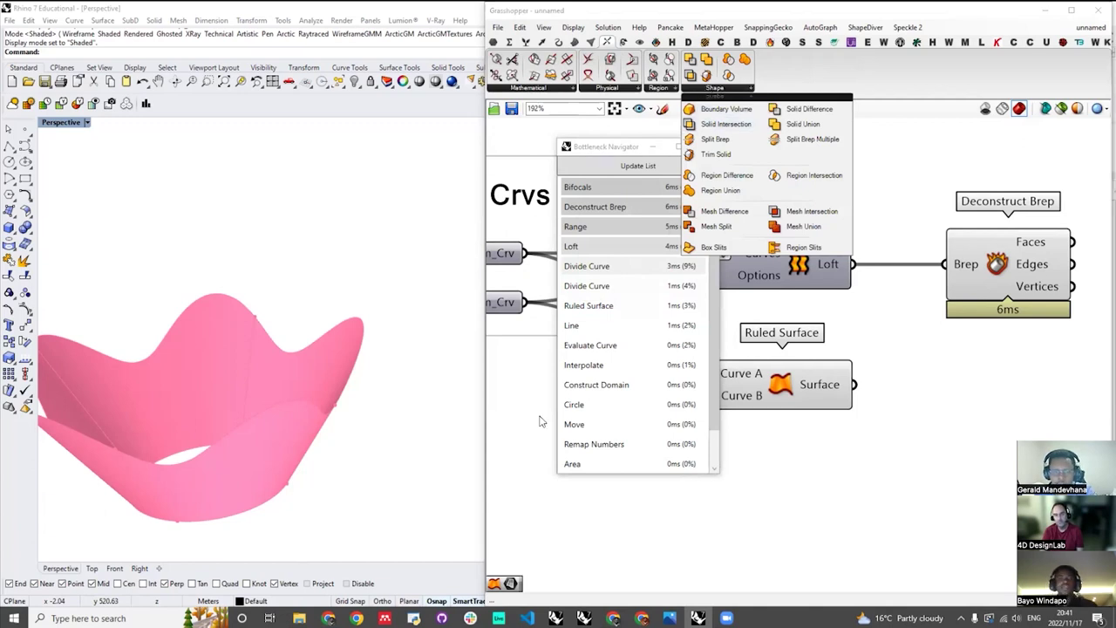
# - Move the Bottleneck Navigator over the Rhino viewport, locate Loft and Ruled Surface through its list, and close it
pyautogui.click(604, 148)
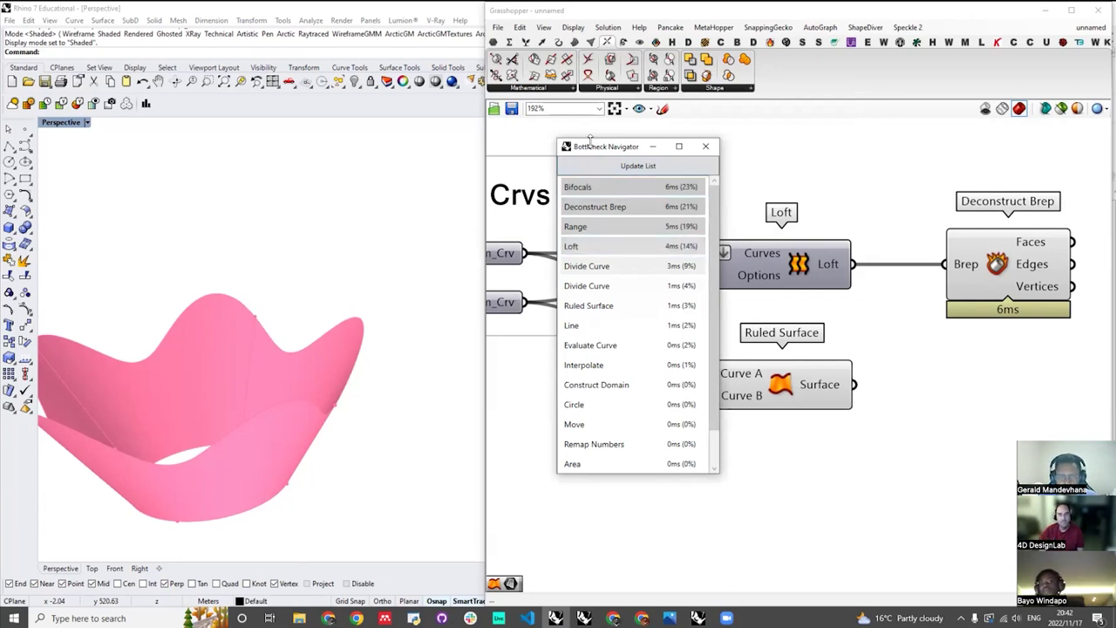
pyautogui.moveTo(591, 142); pyautogui.dragTo(590, 149)
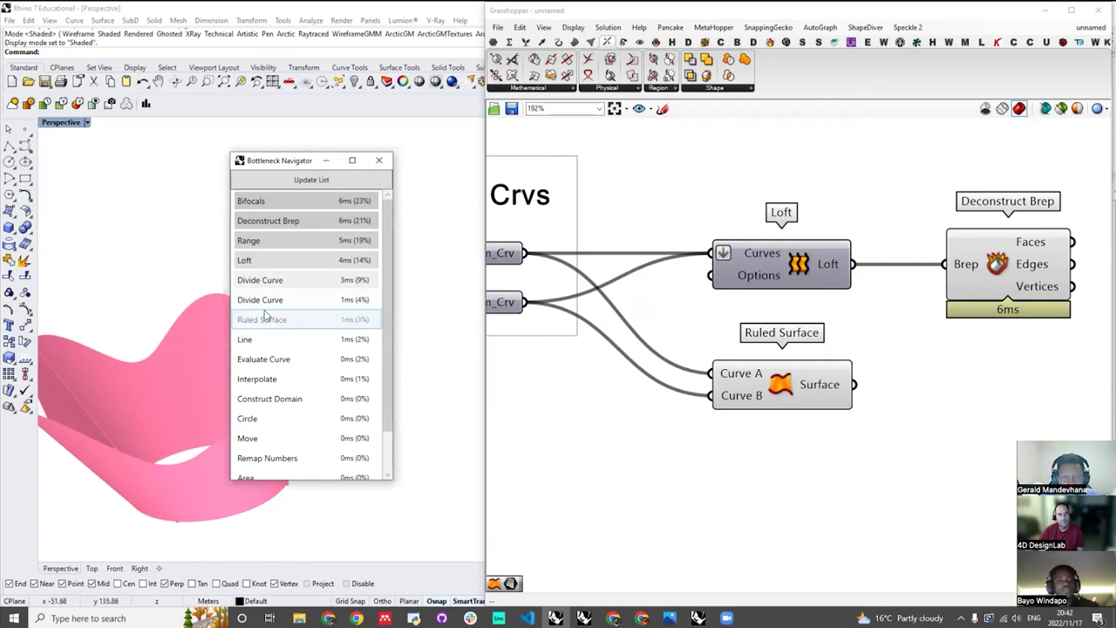
pyautogui.click(270, 261)
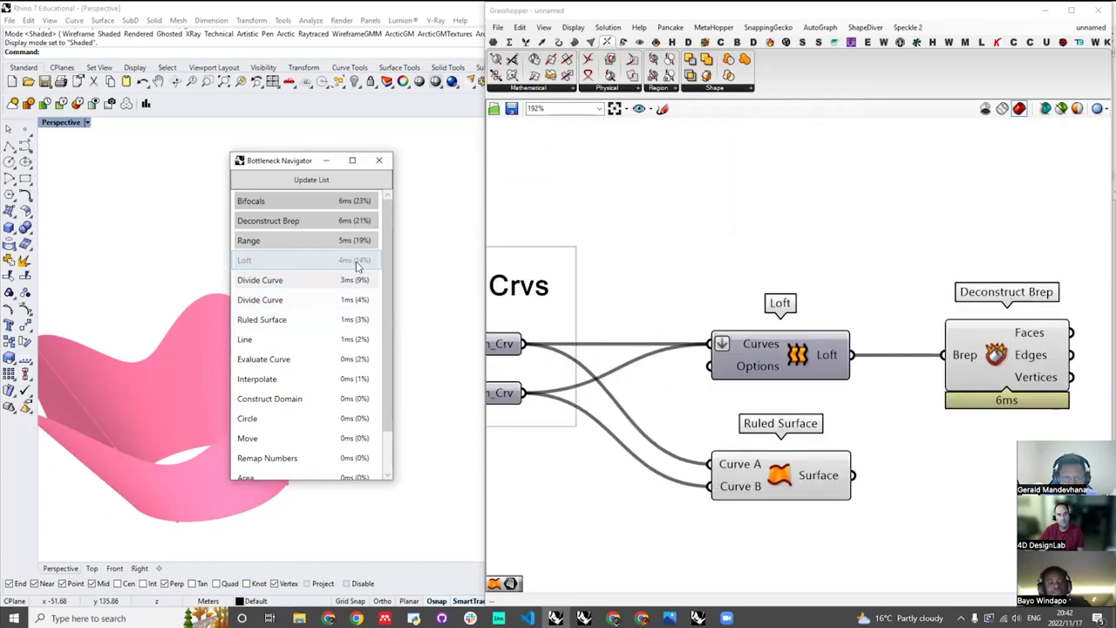
pyautogui.click(266, 322)
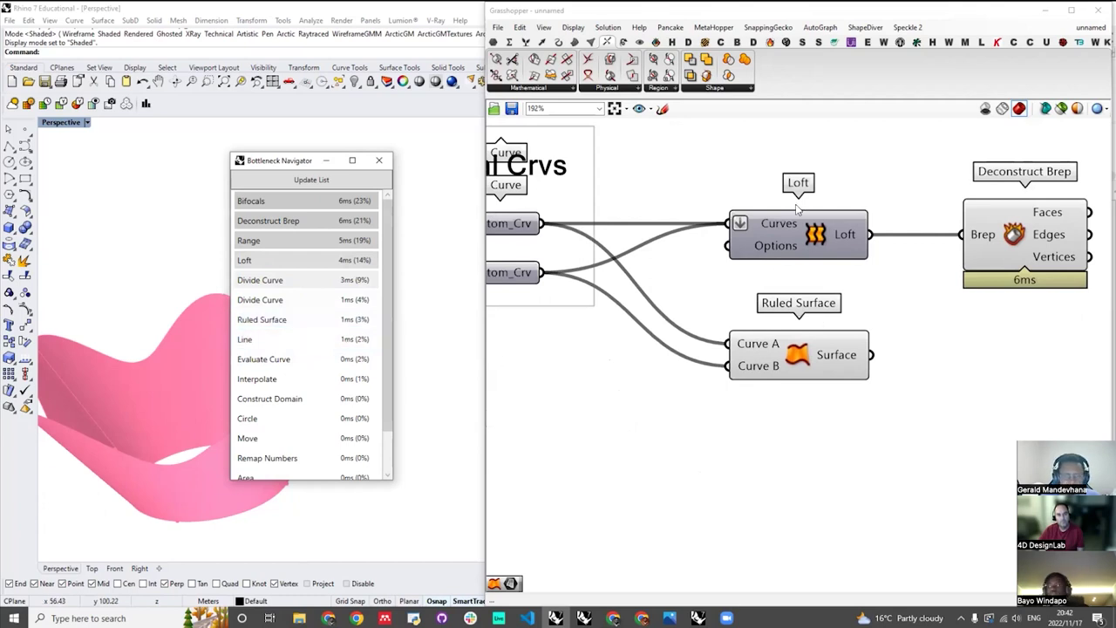
pyautogui.click(380, 163)
# - Replace Loft with the Ruled Surface output as the Brep input of Deconstruct Brep
pyautogui.scroll(-5, 916, 386)
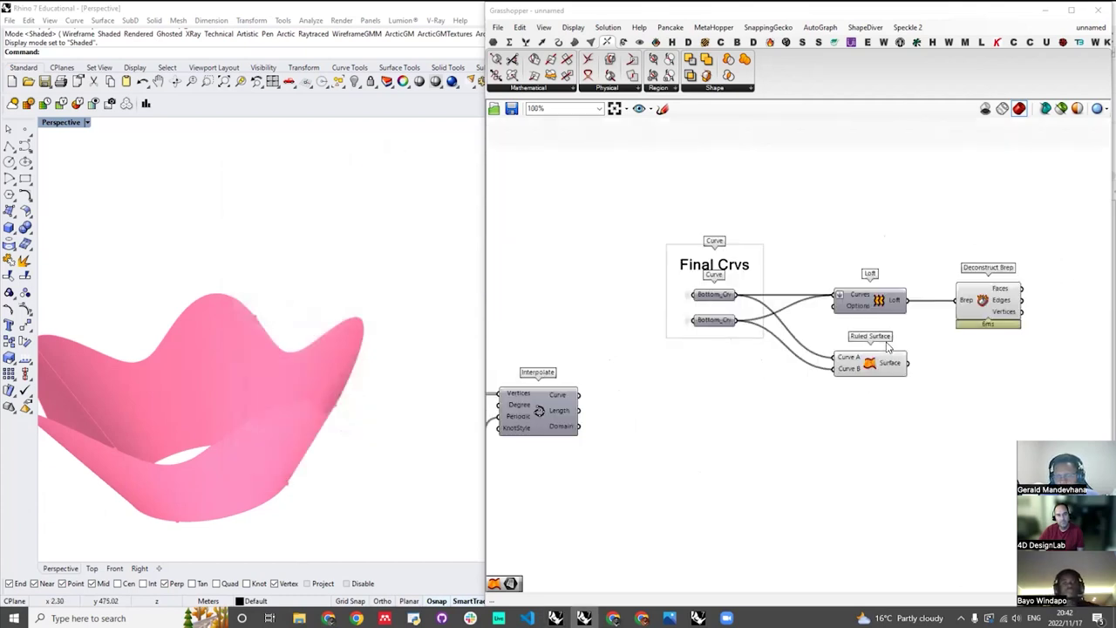
pyautogui.scroll(2, 870, 324)
pyautogui.scroll(2, 924, 321)
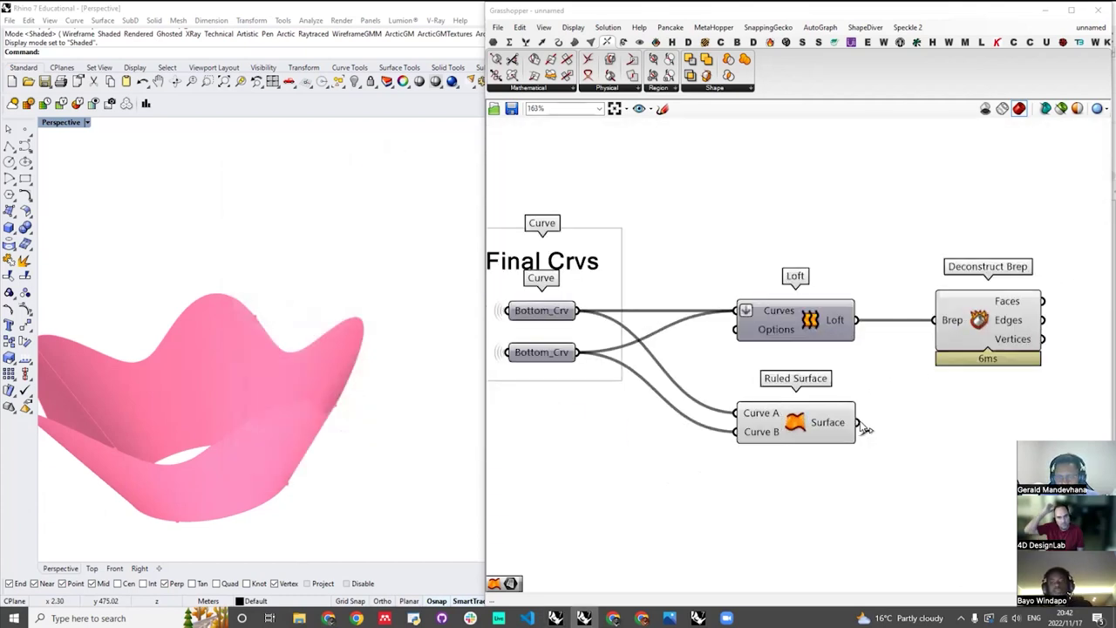
pyautogui.moveTo(938, 319); pyautogui.dragTo(936, 320)
pyautogui.moveTo(947, 423); pyautogui.dragTo(872, 371, button='right')
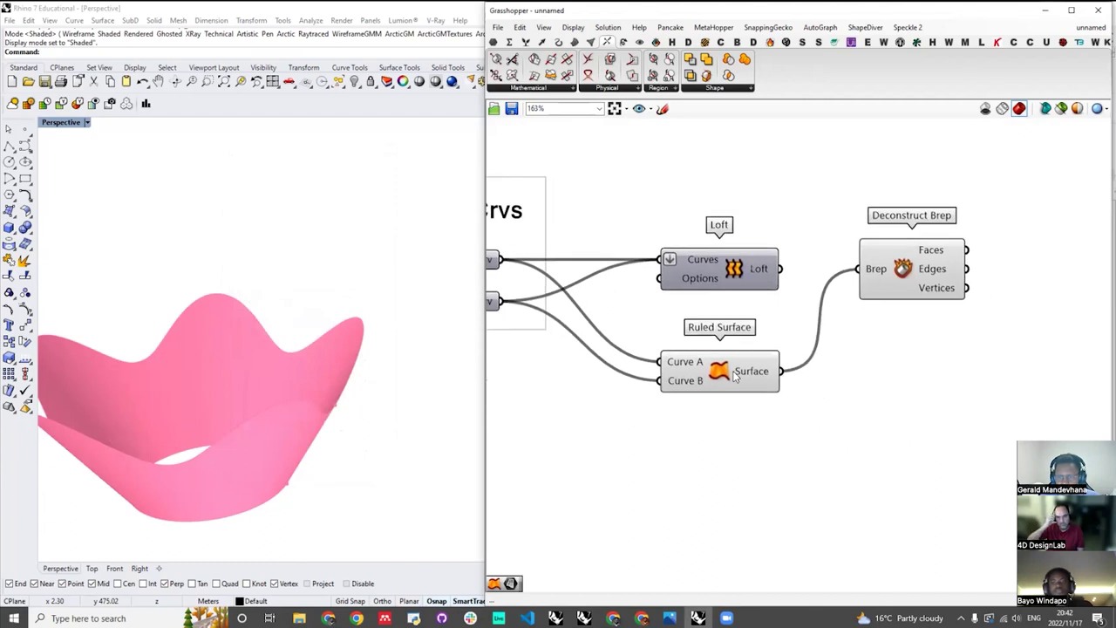
# - Highlight the ruled surface and examine its seam and Deconstruct Brep's Vertices output from several angles
pyautogui.click(740, 372)
pyautogui.moveTo(279, 357)
pyautogui.mouseDown(button='right')
pyautogui.moveTo(235, 365)
pyautogui.moveTo(196, 395)
pyautogui.moveTo(228, 360)
pyautogui.moveTo(287, 350)
pyautogui.mouseUp(button='right')
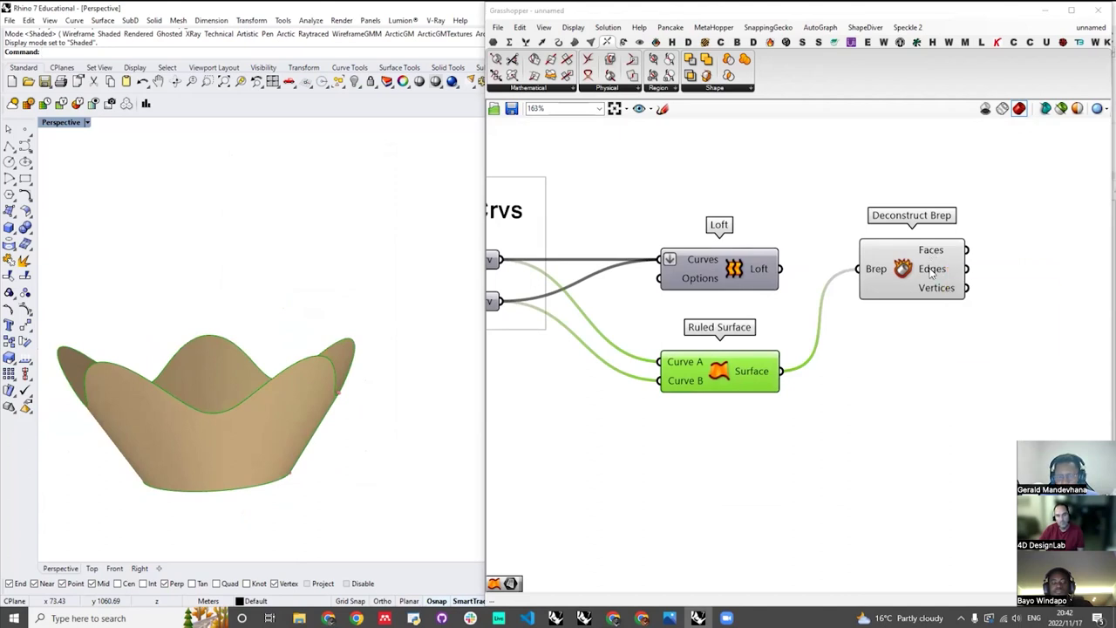
pyautogui.moveTo(931, 271)
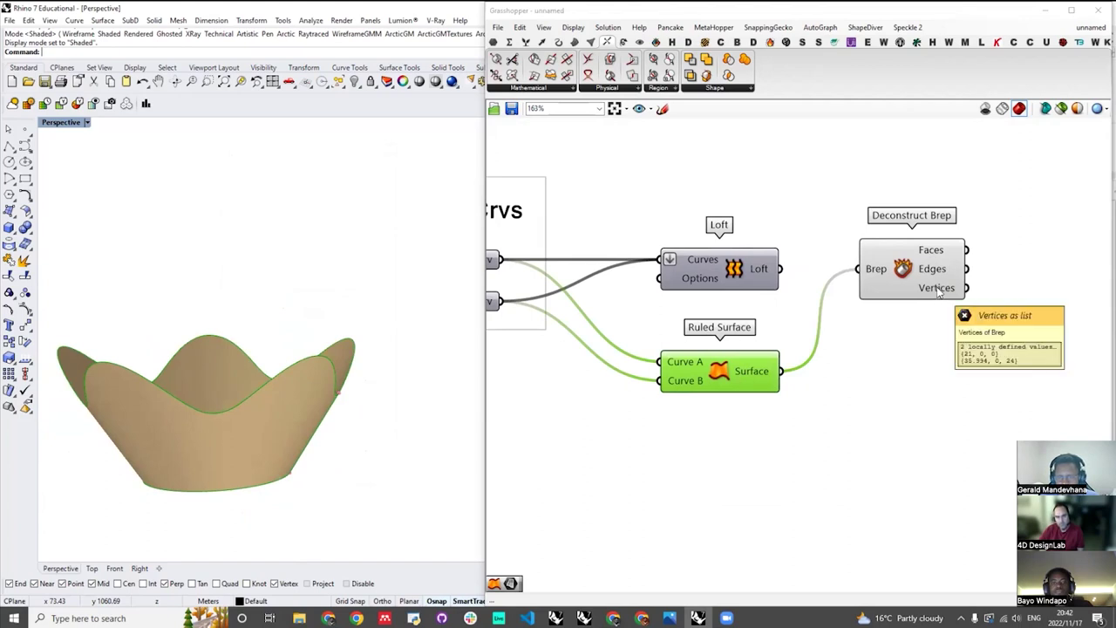
pyautogui.moveTo(352, 404); pyautogui.dragTo(378, 370, button='right')
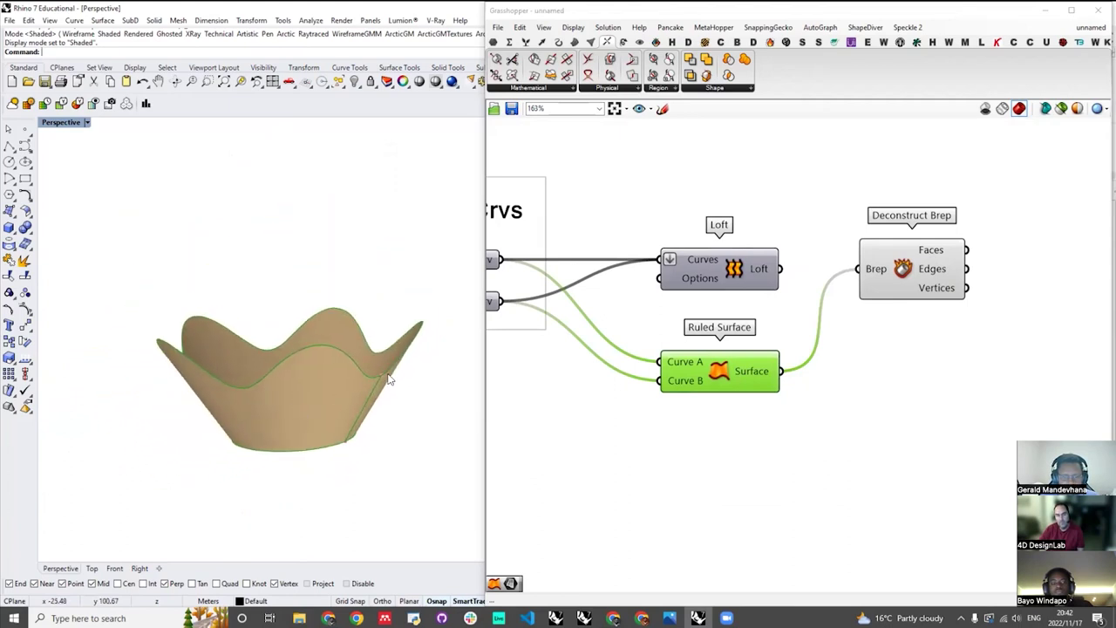
pyautogui.moveTo(383, 411)
pyautogui.mouseDown(button='right')
pyautogui.moveTo(326, 428)
pyautogui.moveTo(381, 406)
pyautogui.mouseUp(button='right')
pyautogui.scroll(-3, 427, 340)
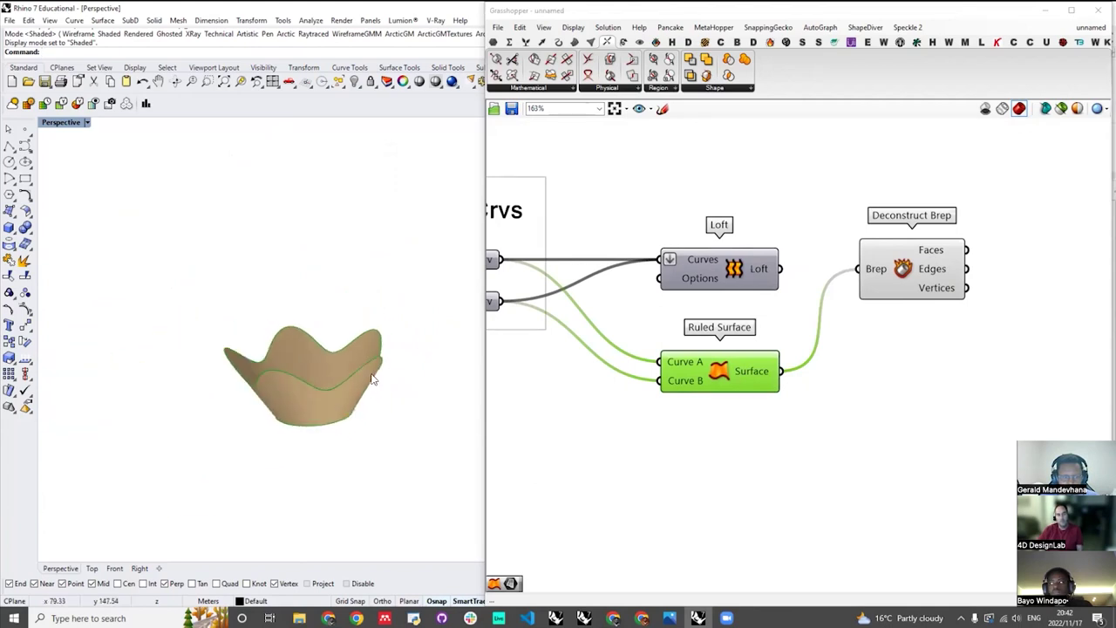
pyautogui.moveTo(332, 358); pyautogui.dragTo(326, 369, button='right')
# - Delete the Loft component and move Ruled Surface up into its place between the final curves and Deconstruct Brep
pyautogui.click(767, 273)
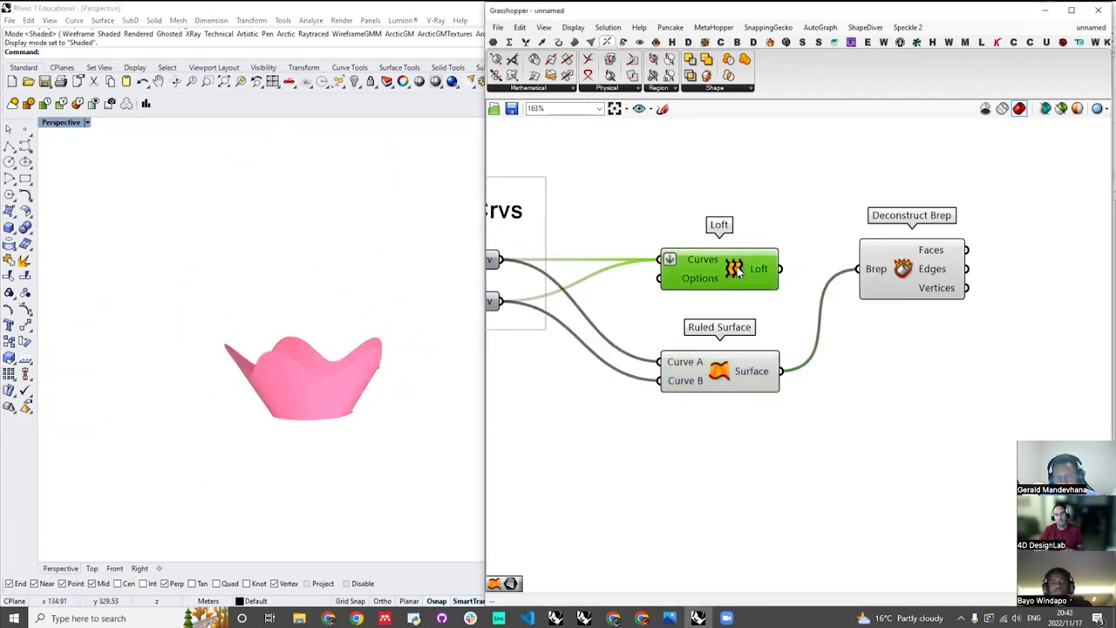
pyautogui.press('Delete')
pyautogui.moveTo(716, 371); pyautogui.dragTo(718, 277)
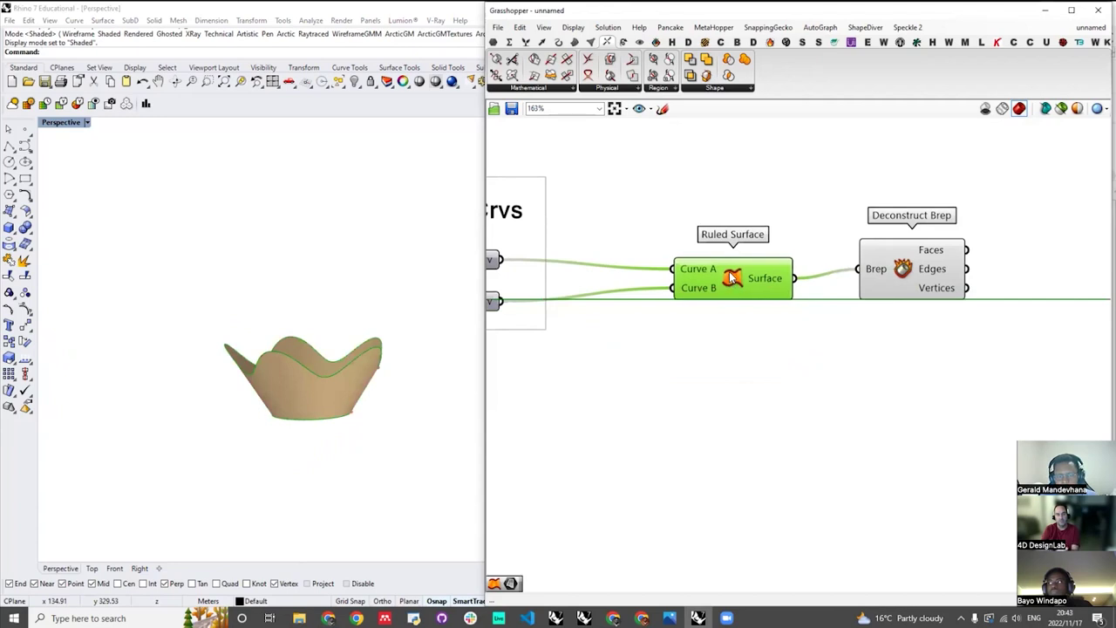
# - Highlight the Deconstruct Brep geometry and examine the simplified definition and the surface's edges from different views
pyautogui.click(883, 281)
pyautogui.scroll(-5, 874, 284)
pyautogui.moveTo(955, 240); pyautogui.dragTo(929, 253, button='right')
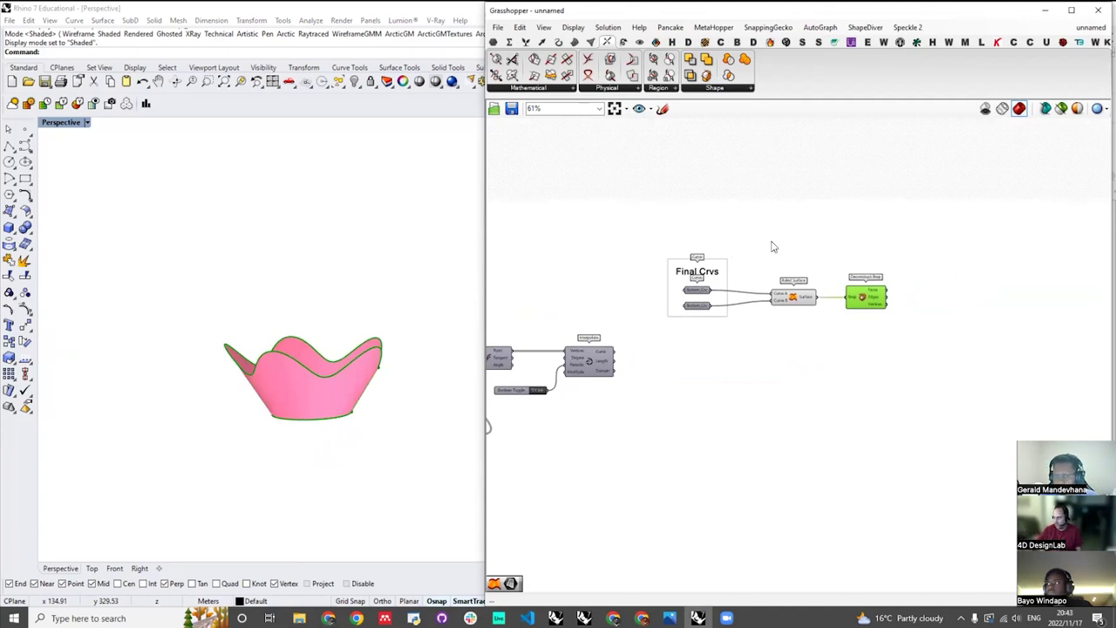
pyautogui.scroll(4, 854, 261)
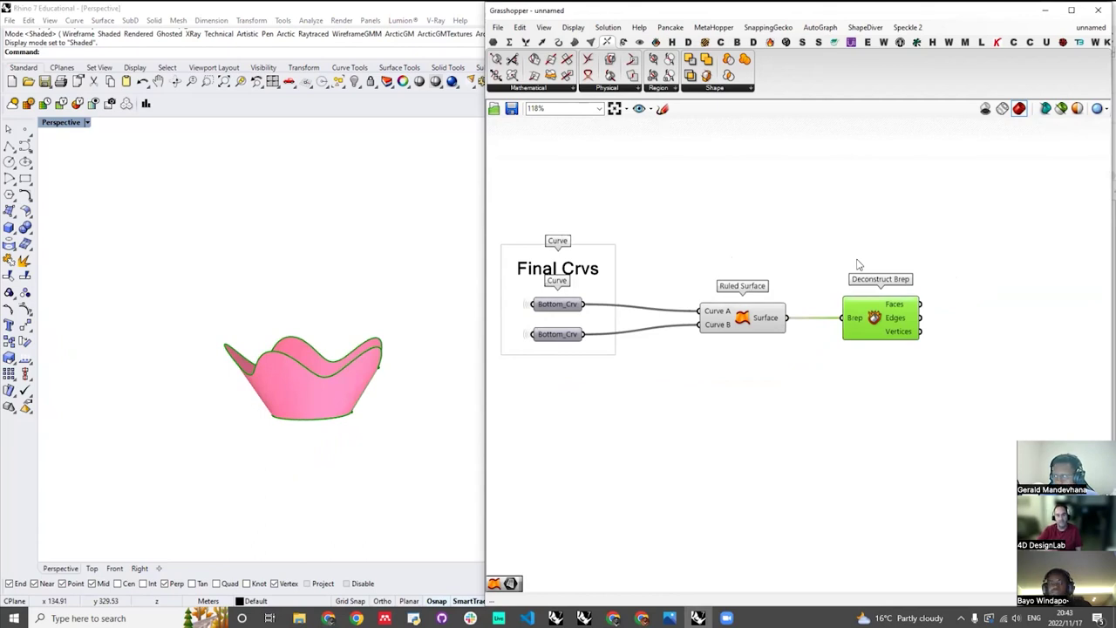
pyautogui.scroll(-5, 708, 294)
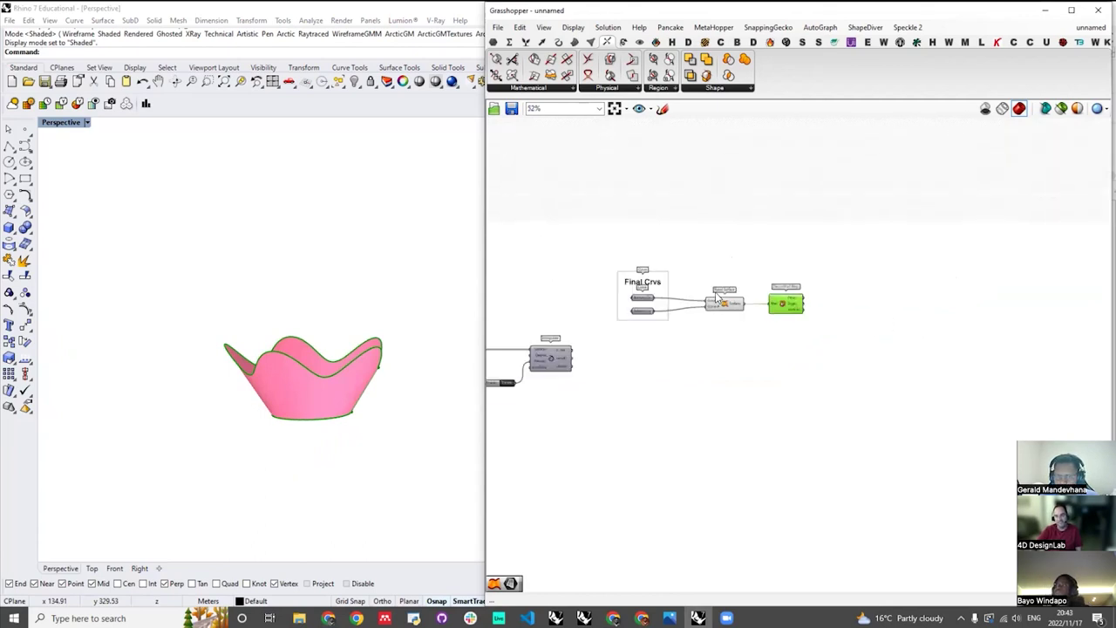
pyautogui.scroll(4, 713, 295)
pyautogui.scroll(-3, 880, 310)
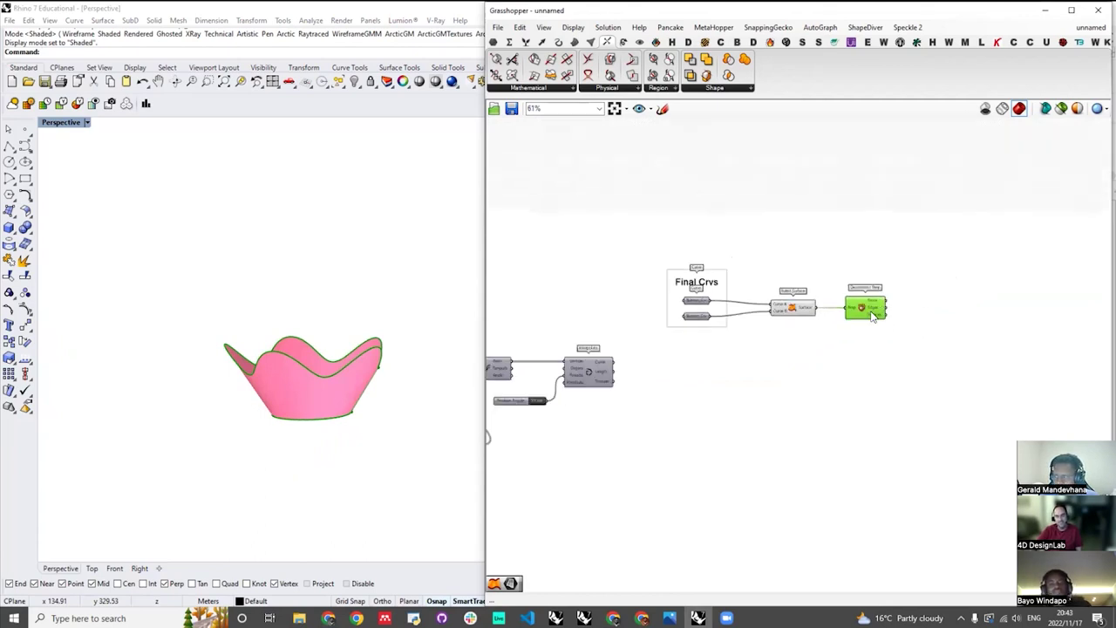
pyautogui.scroll(3, 867, 319)
pyautogui.moveTo(402, 368); pyautogui.dragTo(410, 358, button='right')
pyautogui.scroll(3, 751, 295)
pyautogui.scroll(-3, 748, 298)
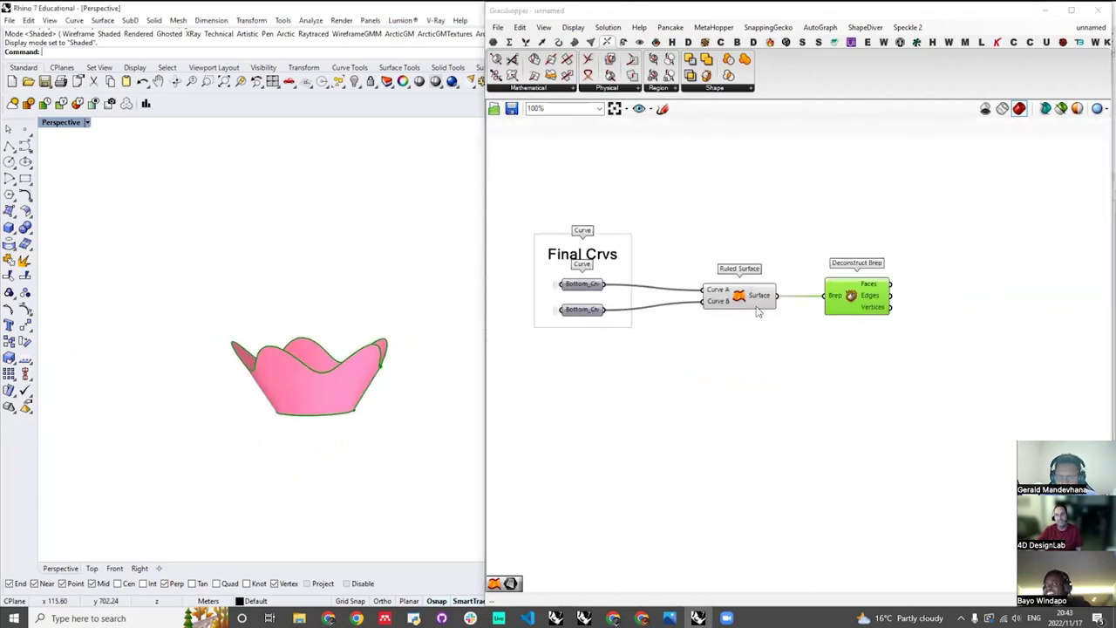
pyautogui.moveTo(338, 366); pyautogui.dragTo(433, 331, button='right')
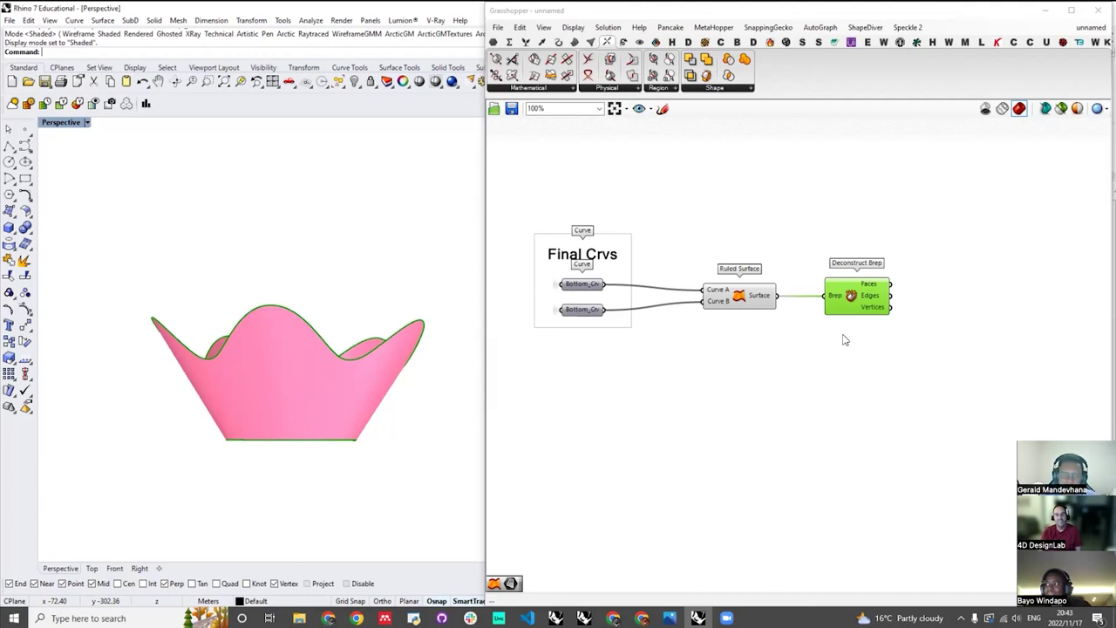
# - Add a Param Viewer above the Line component and connect Line's output to it
pyautogui.scroll(-3, 879, 321)
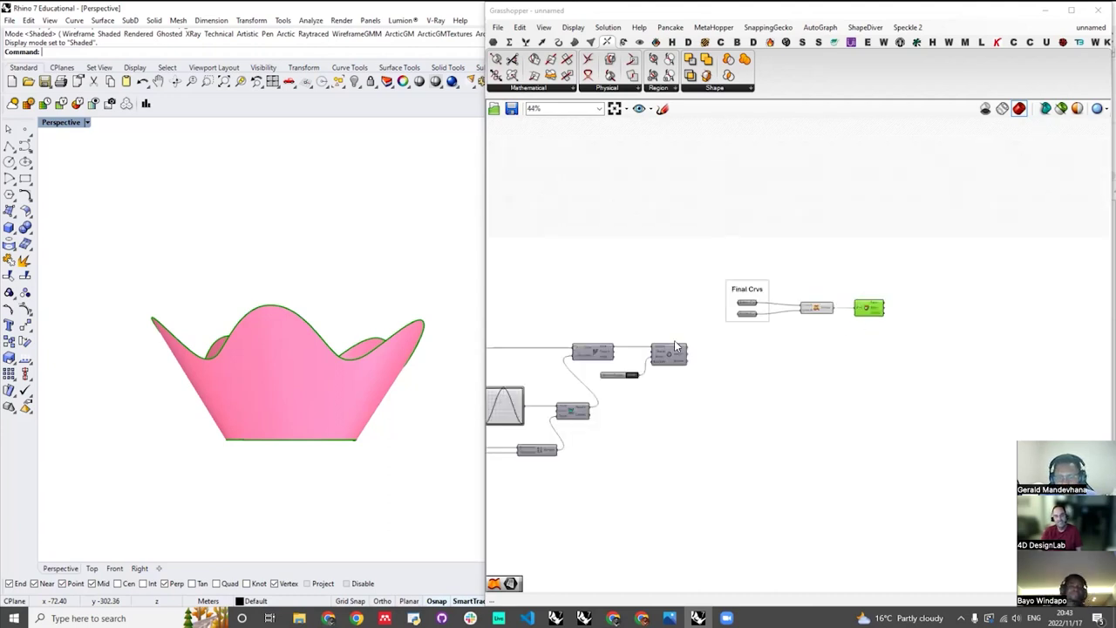
pyautogui.scroll(-2, 872, 299)
pyautogui.scroll(2, 876, 240)
pyautogui.scroll(4, 876, 241)
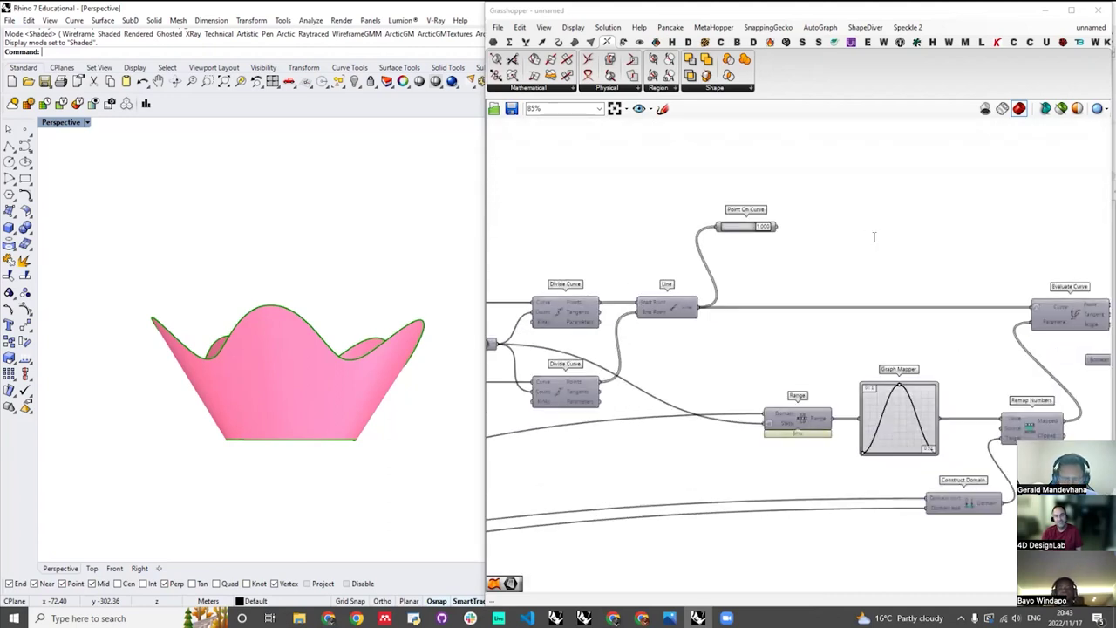
pyautogui.doubleClick(873, 236)
pyautogui.write('parameter view')
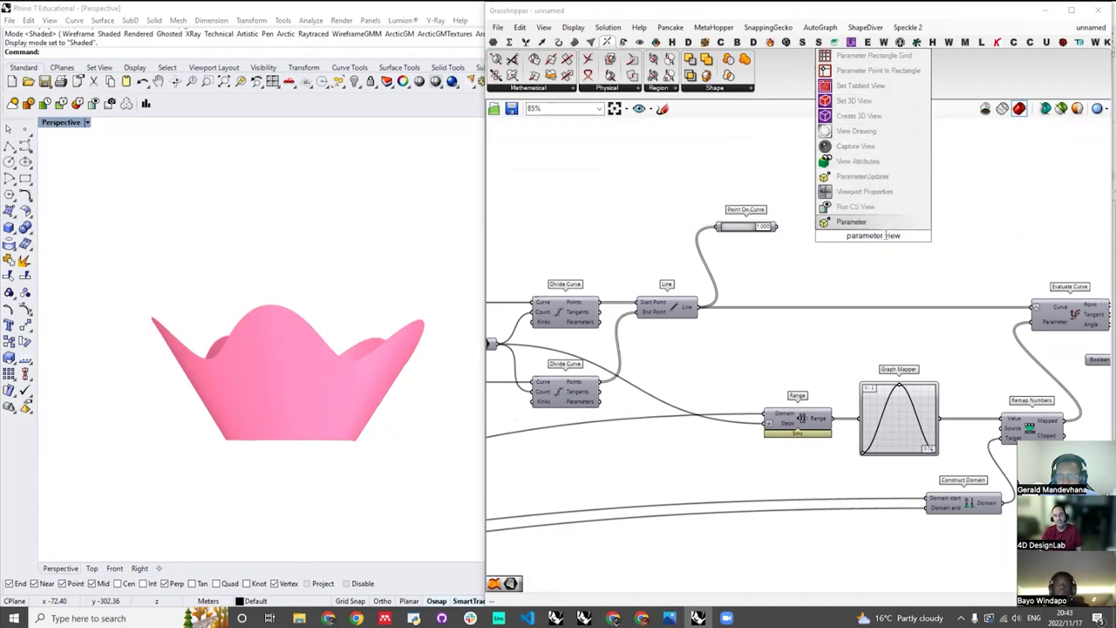
pyautogui.press('BackSpace')
pyautogui.press('BackSpace')
pyautogui.press('BackSpace')
pyautogui.press('BackSpace')
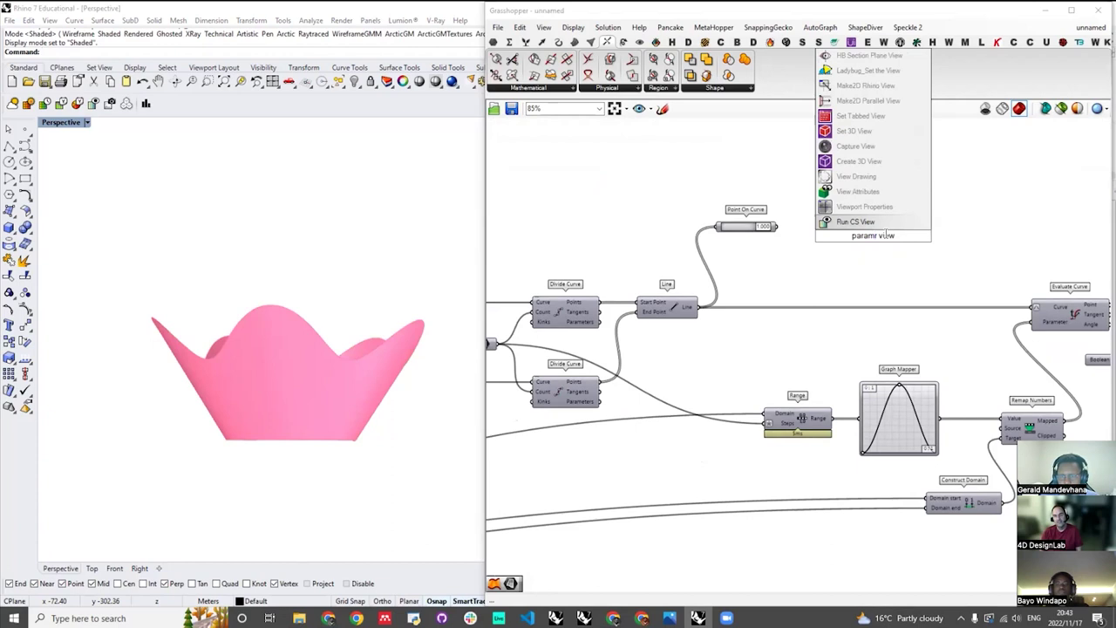
pyautogui.press('BackSpace')
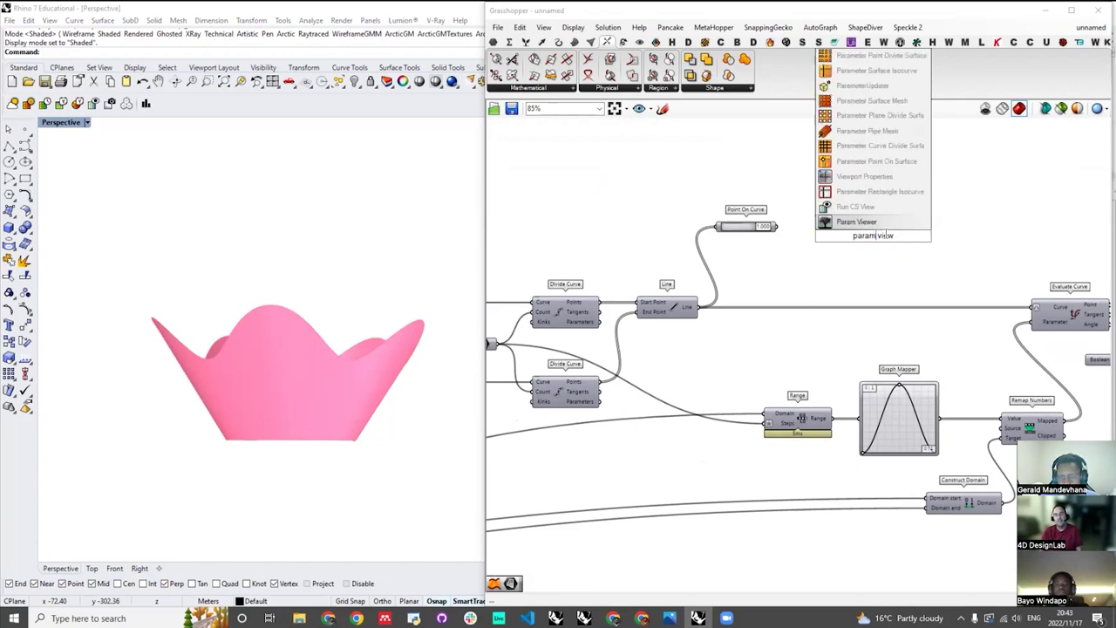
pyautogui.click(886, 224)
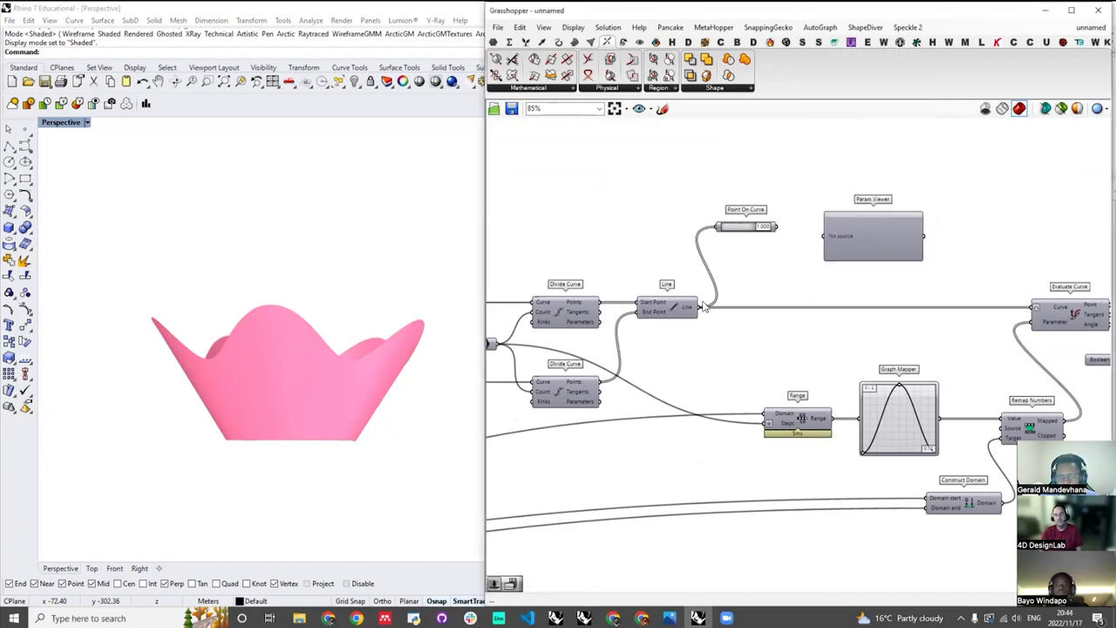
pyautogui.moveTo(699, 307); pyautogui.dragTo(817, 247)
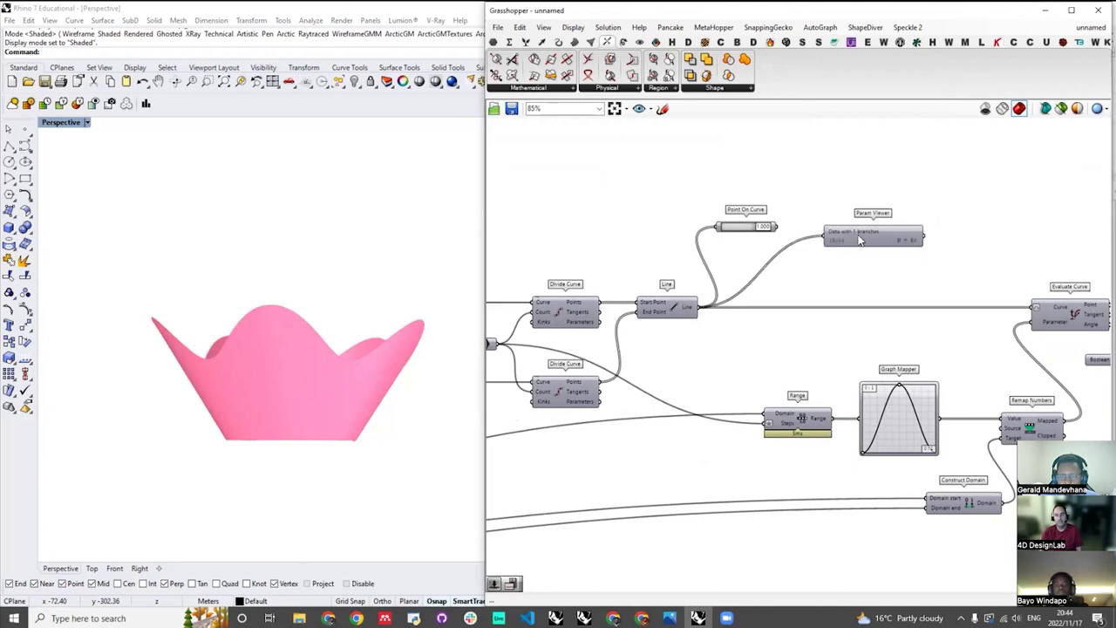
# - Show the Param Viewer's data as a tree diagram, examine it and delete the viewer
pyautogui.rightClick(864, 236)
pyautogui.click(901, 271)
pyautogui.scroll(6, 877, 245)
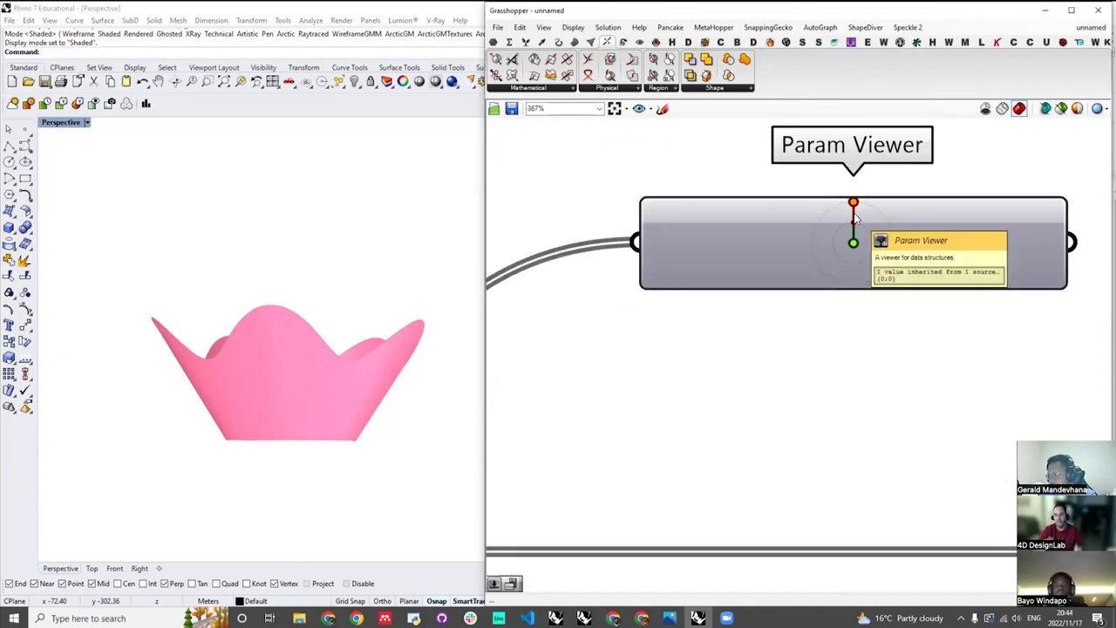
pyautogui.scroll(-4, 854, 219)
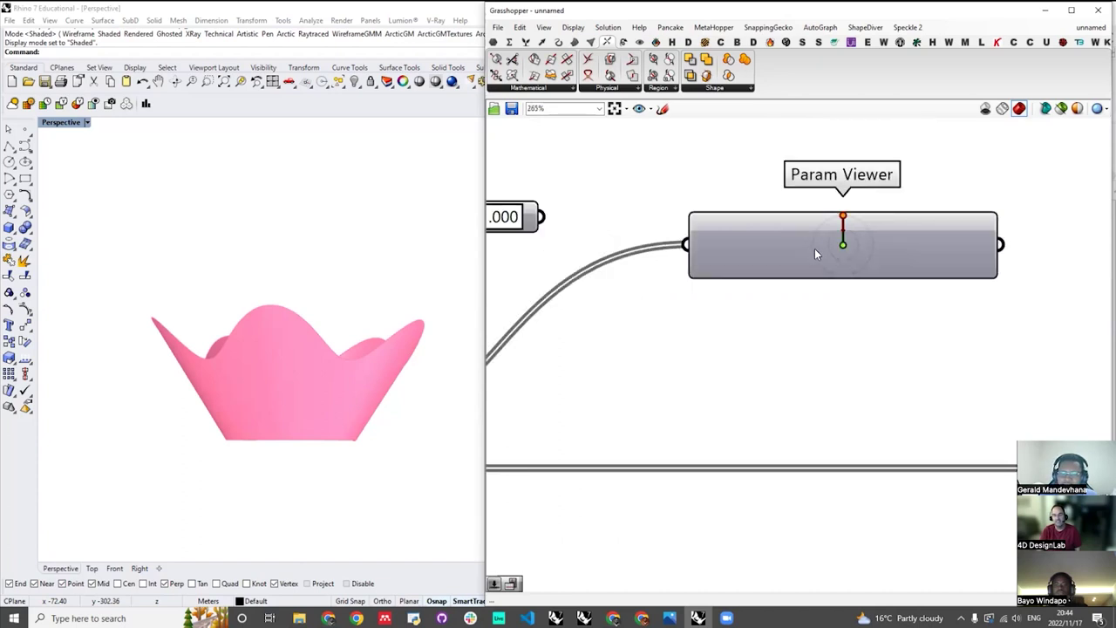
pyautogui.click(829, 246)
pyautogui.press('Delete')
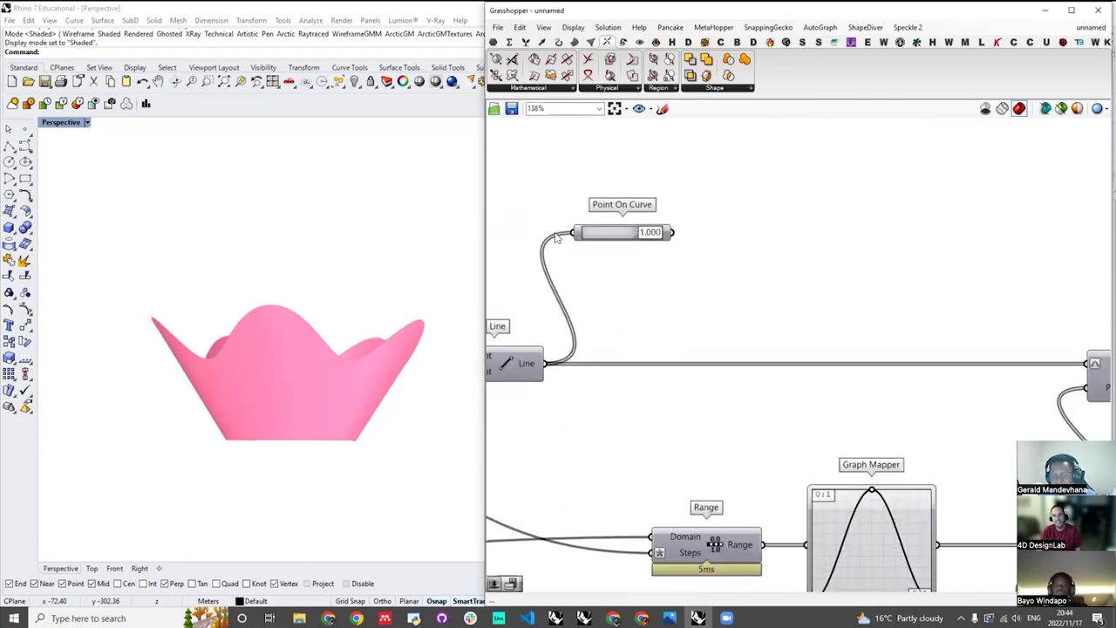
# - Examine the surface from a new angle along with the Final Crvs, Ruled Surface and Deconstruct Brep components
pyautogui.scroll(-4, 641, 239)
pyautogui.scroll(-3, 634, 244)
pyautogui.scroll(2, 776, 241)
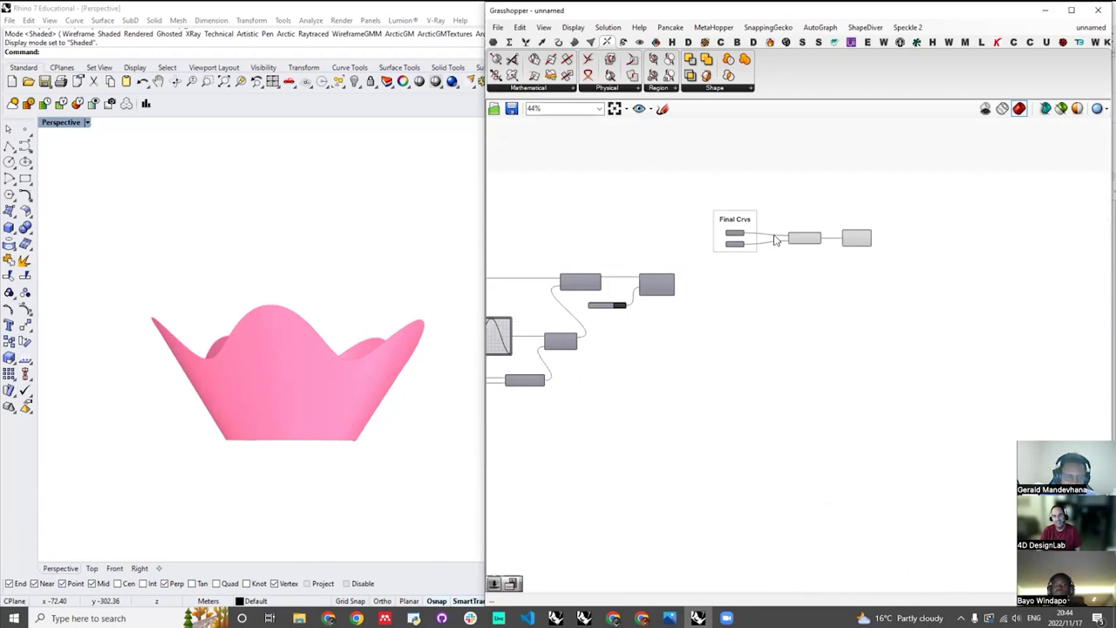
pyautogui.moveTo(319, 313); pyautogui.dragTo(289, 334, button='right')
pyautogui.scroll(2, 872, 232)
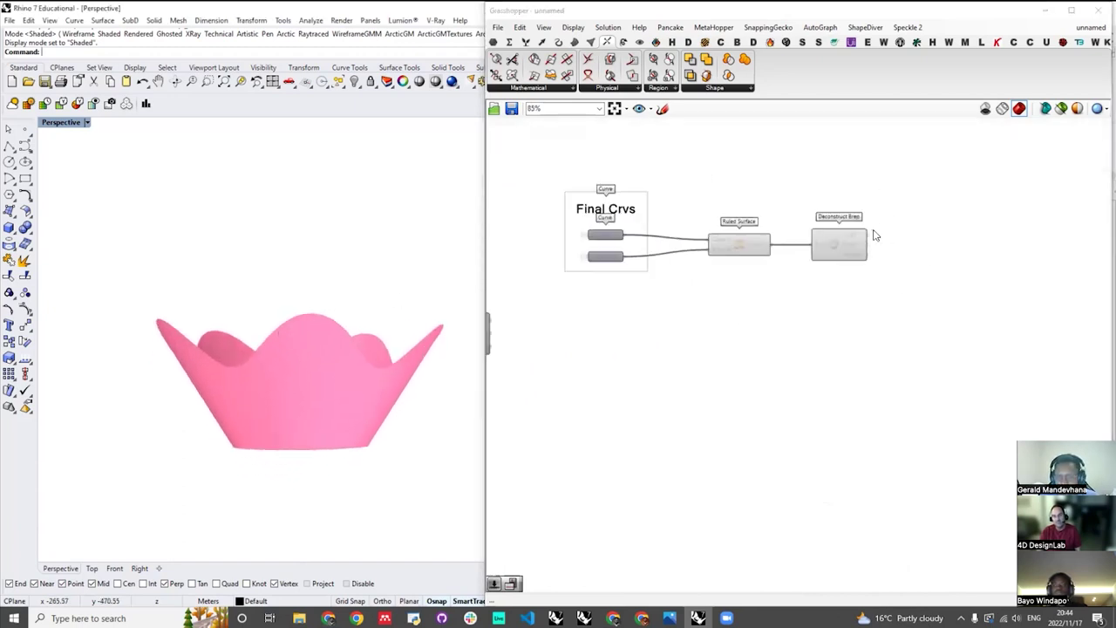
pyautogui.scroll(-2, 891, 269)
pyautogui.scroll(4, 888, 267)
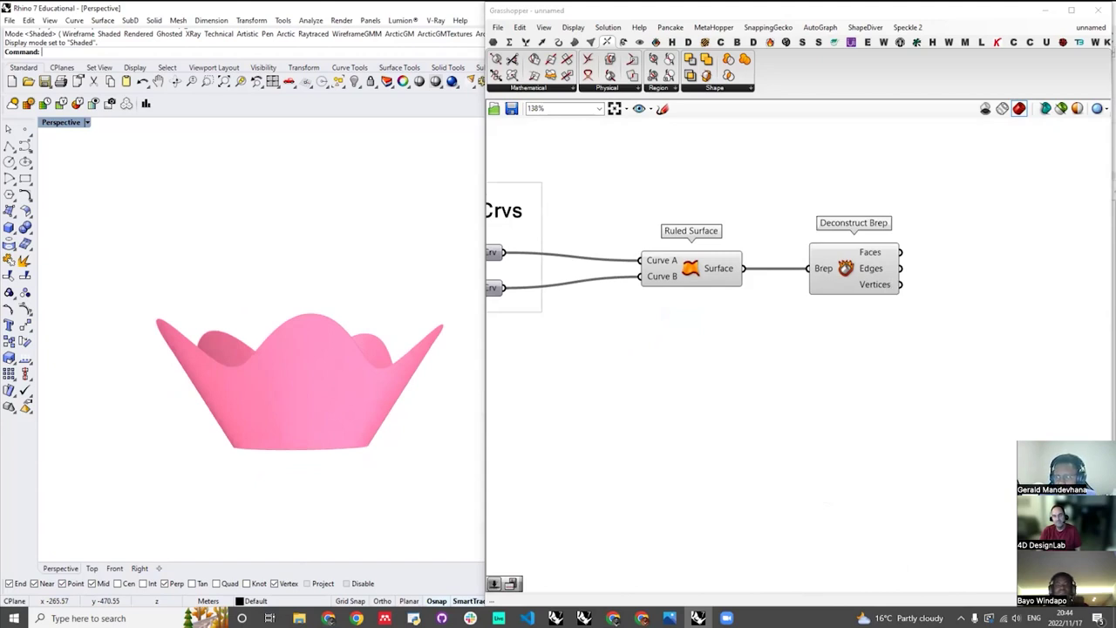
pyautogui.scroll(-2, 835, 249)
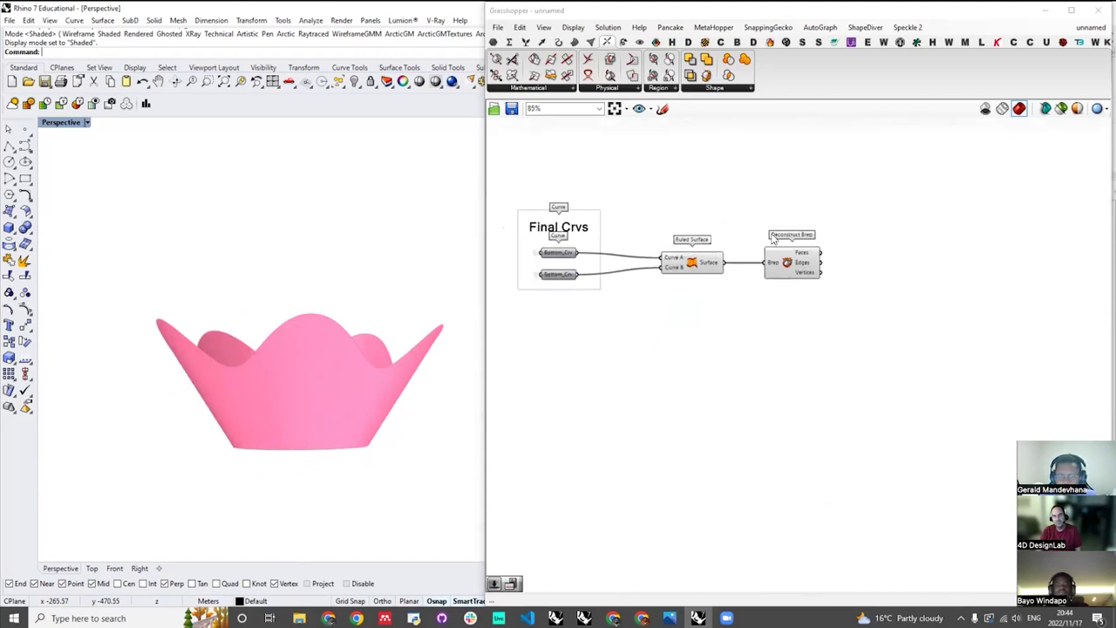
# - Add a Quad Remesh component after Deconstruct Brep, leaving a gap between the two
pyautogui.scroll(2, 850, 239)
pyautogui.doubleClick(873, 260)
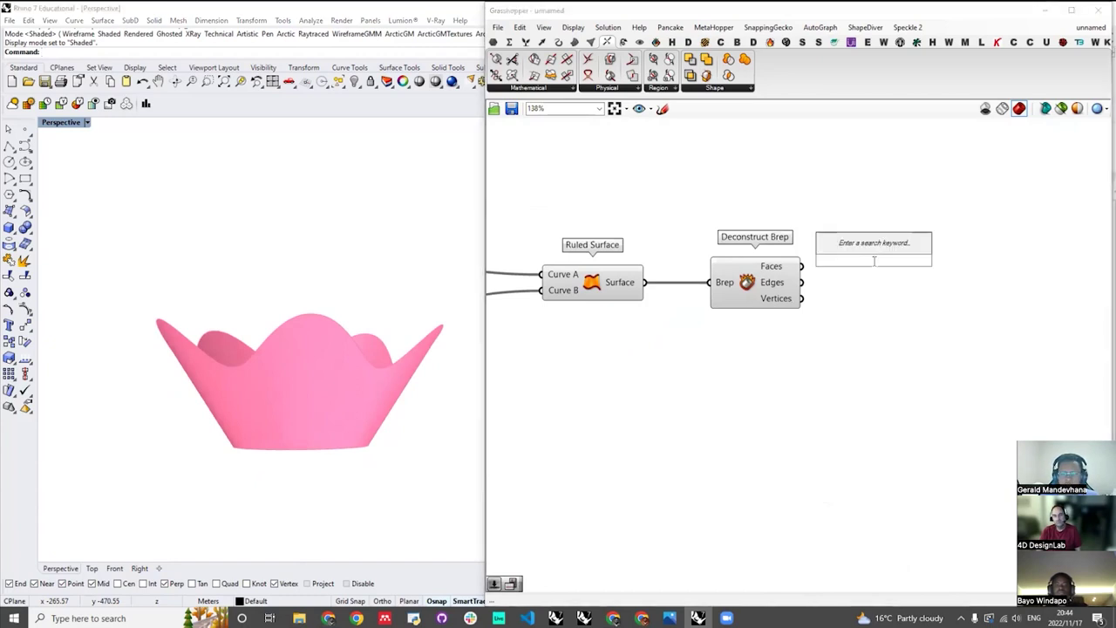
pyautogui.write('quad')
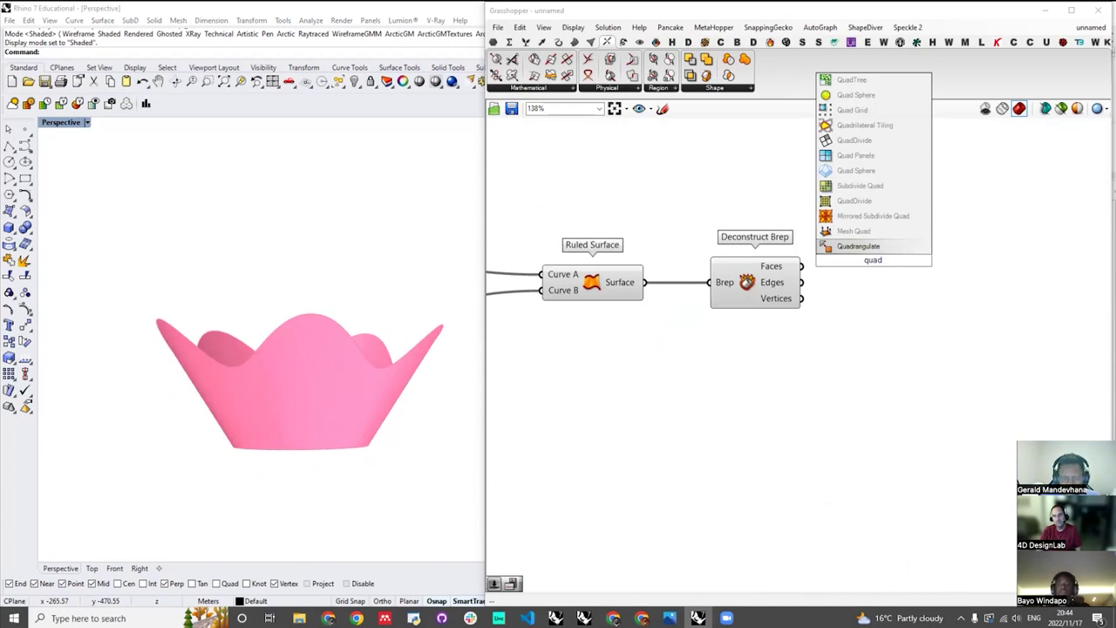
pyautogui.write(' re,m')
pyautogui.press('BackSpace')
pyautogui.press('BackSpace')
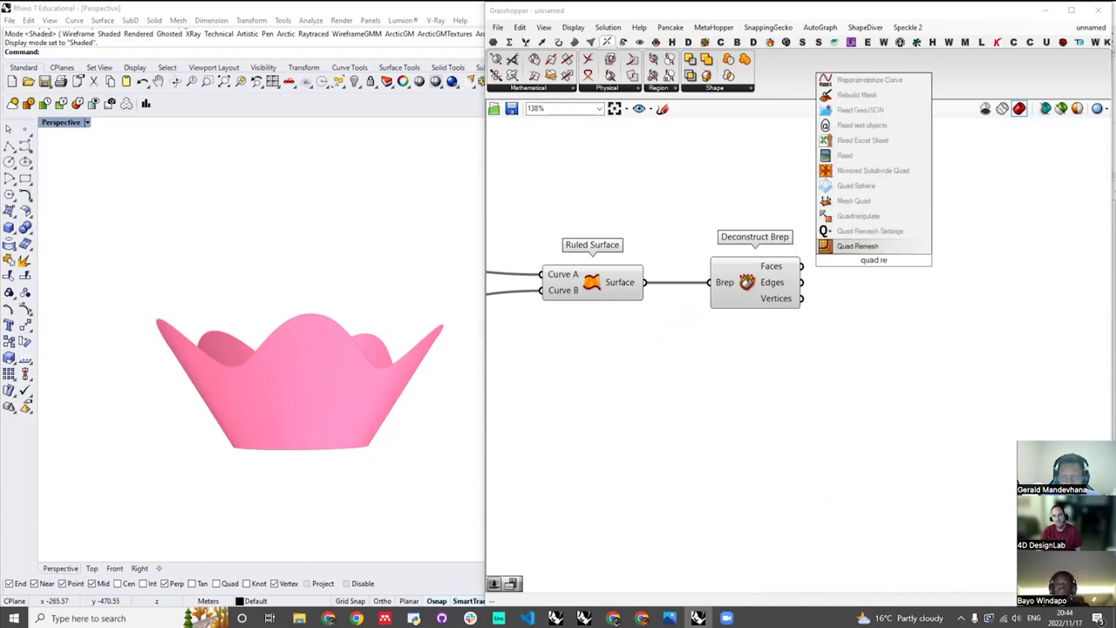
pyautogui.press('Return')
pyautogui.moveTo(891, 277); pyautogui.dragTo(968, 279)
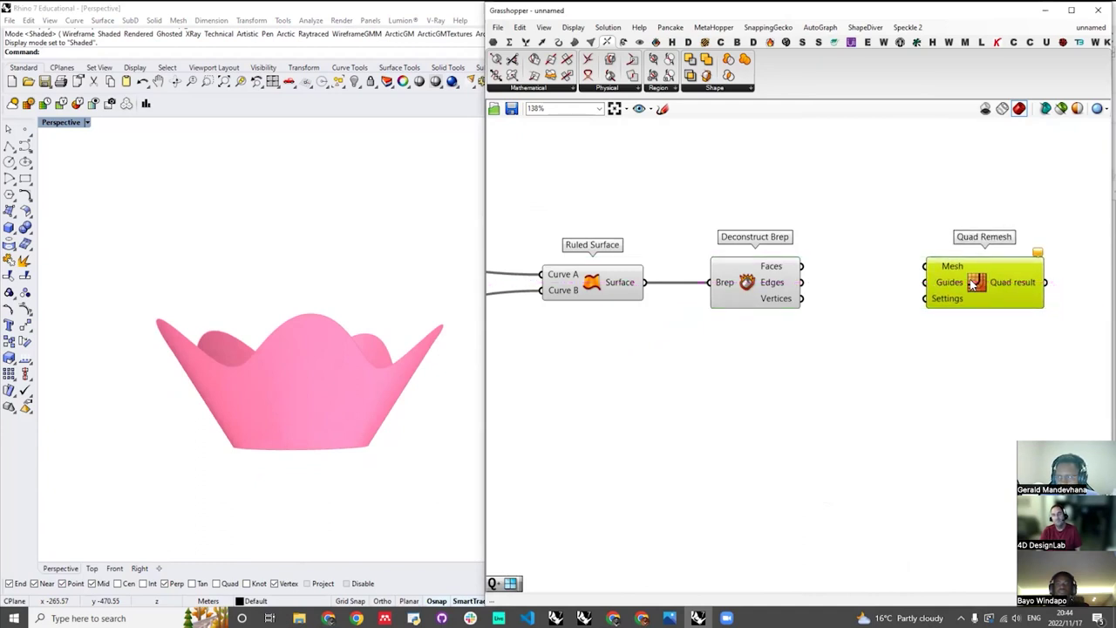
# - Add a Mesh parameter between Deconstruct Brep and Quad Remesh and connect Deconstruct Brep's Faces output to it
pyautogui.scroll(-4, 861, 315)
pyautogui.scroll(4, 861, 316)
pyautogui.moveTo(861, 316); pyautogui.dragTo(957, 319)
pyautogui.doubleClick(805, 288)
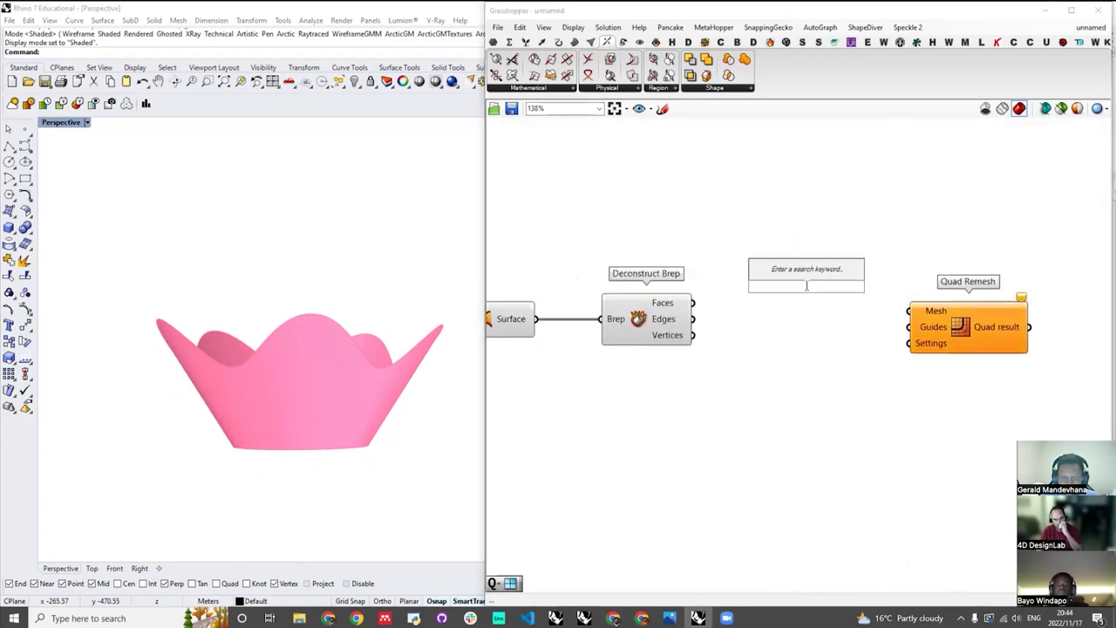
pyautogui.write('mesh')
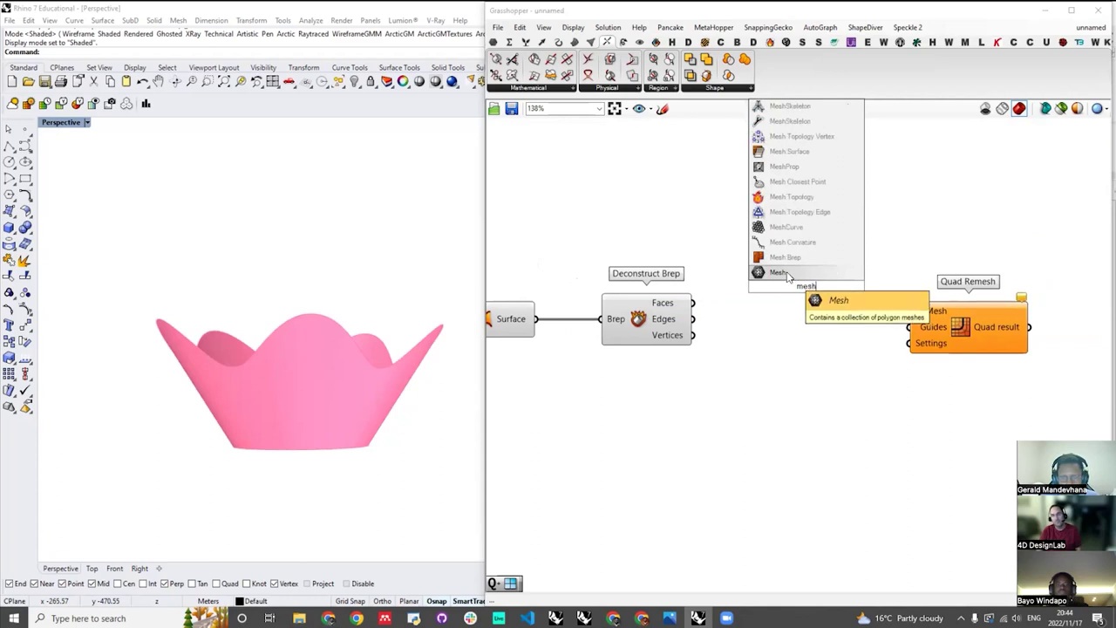
pyautogui.press('Return')
pyautogui.moveTo(695, 302); pyautogui.dragTo(786, 287)
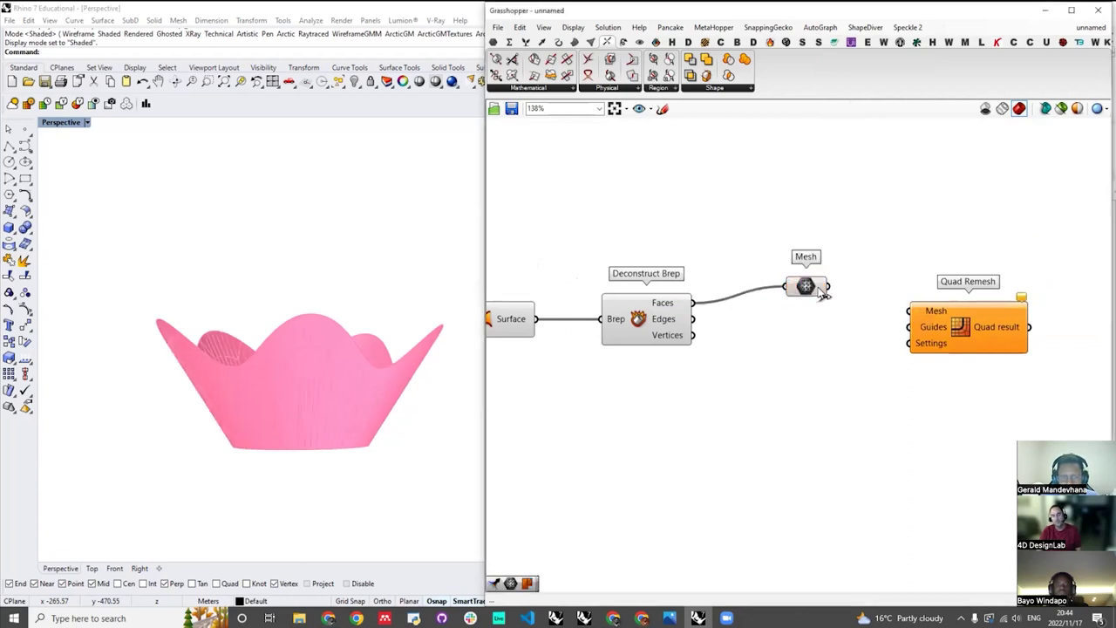
# - Hide the previews of Ruled Surface and Deconstruct Brep and highlight the Mesh parameter to show its triangulation
pyautogui.click(807, 296)
pyautogui.scroll(-3, 802, 295)
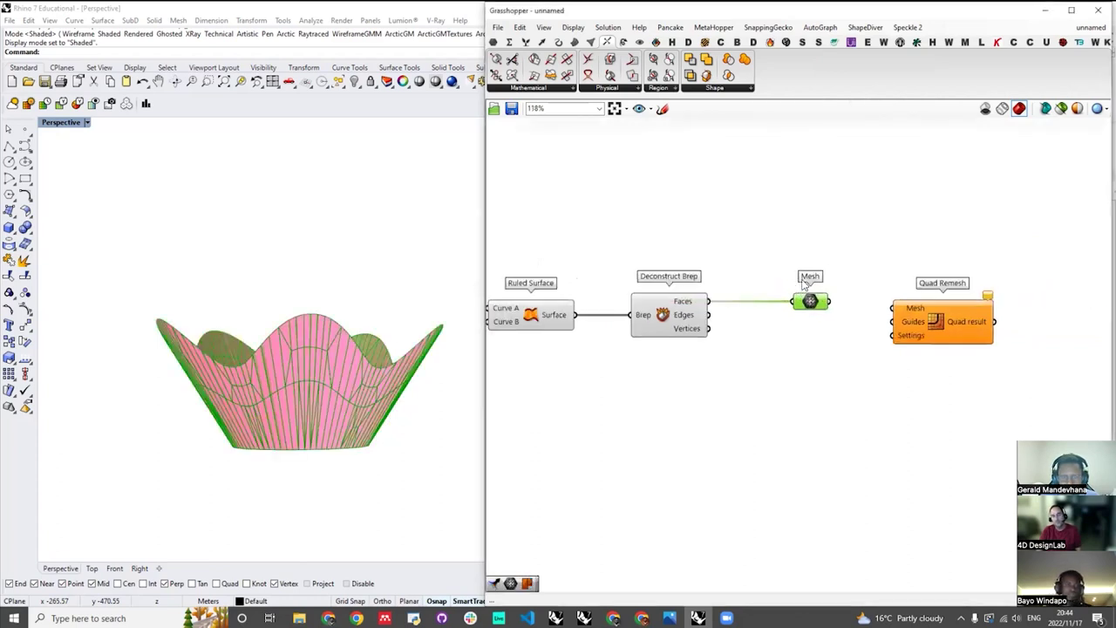
pyautogui.moveTo(737, 265); pyautogui.dragTo(563, 375)
pyautogui.click(759, 267)
pyautogui.scroll(3, 798, 305)
pyautogui.click(801, 304)
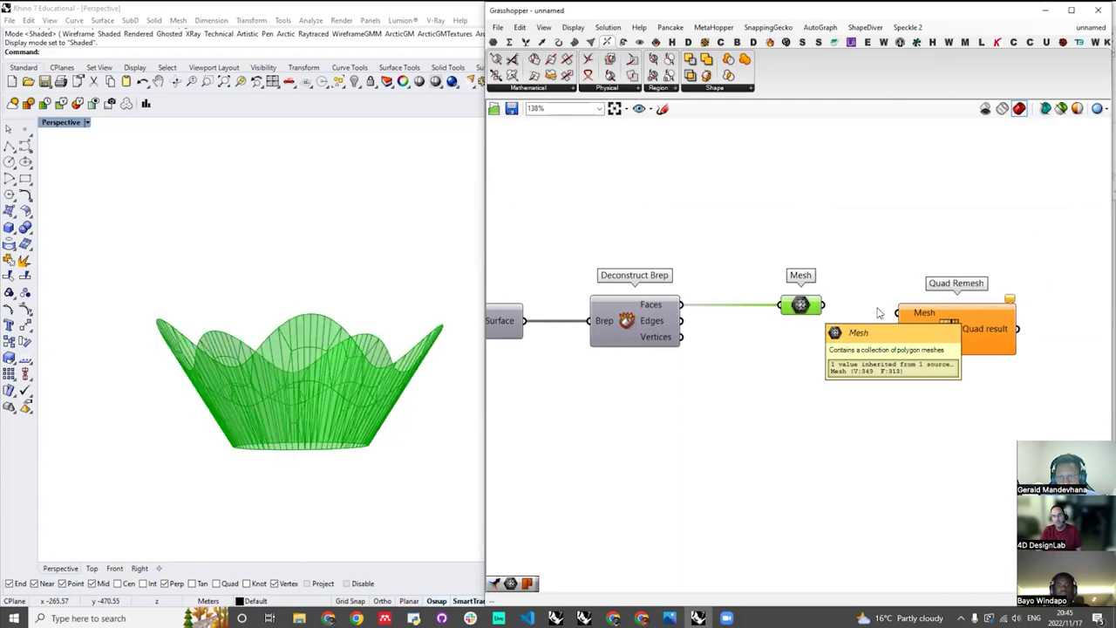
# - Connect the Mesh parameter to Quad Remesh's Mesh input and hide the Mesh parameter's preview
pyautogui.click(953, 321)
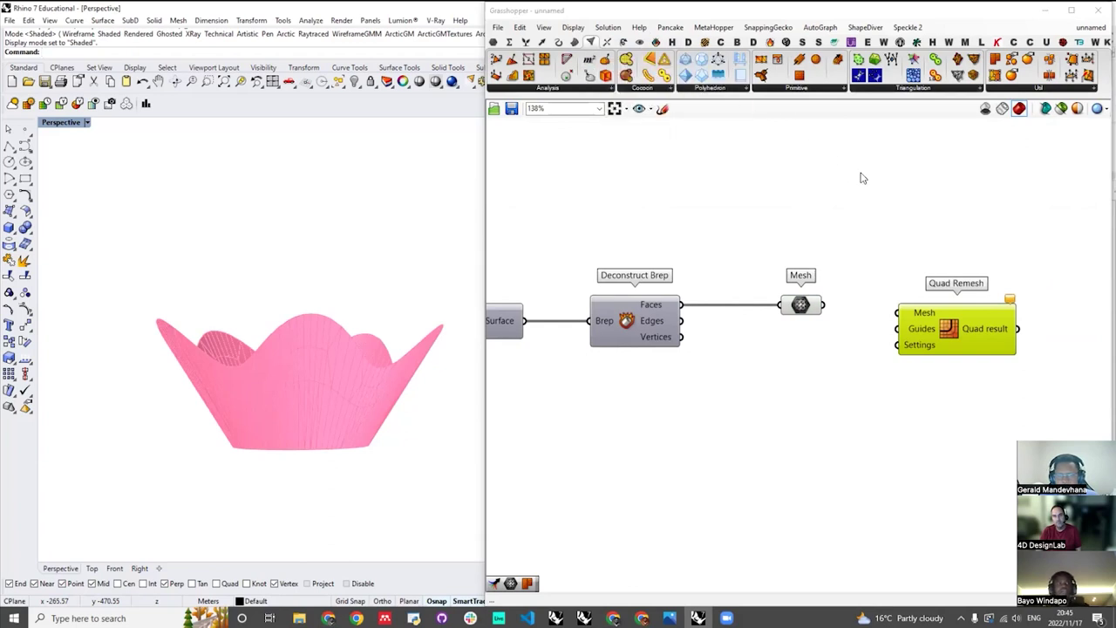
pyautogui.rightClick(879, 178)
pyautogui.click(704, 190)
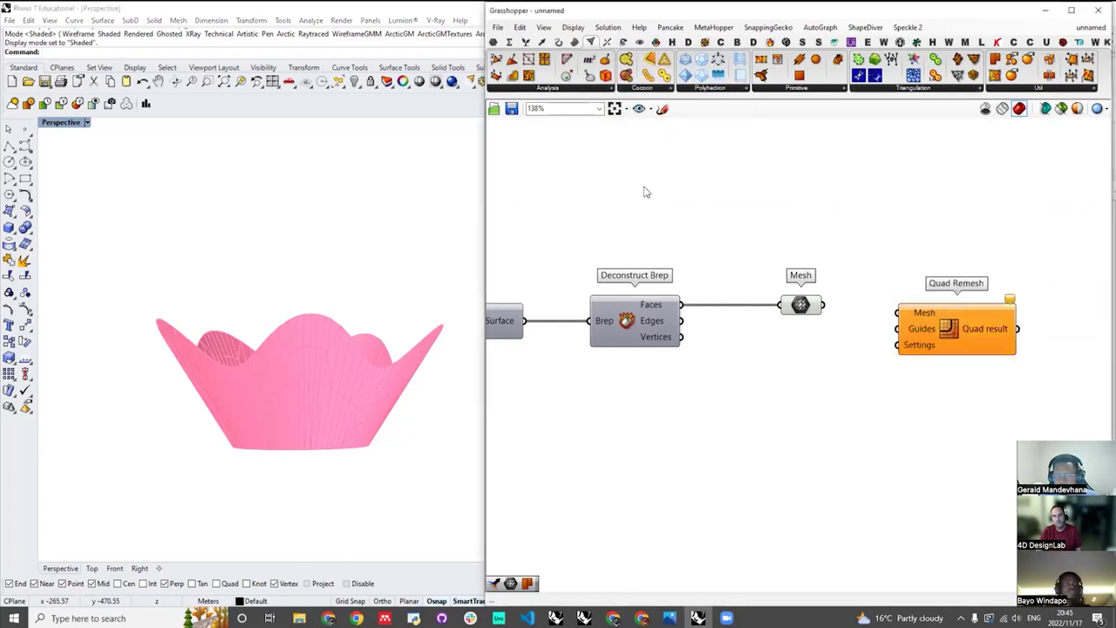
pyautogui.scroll(-2, 735, 192)
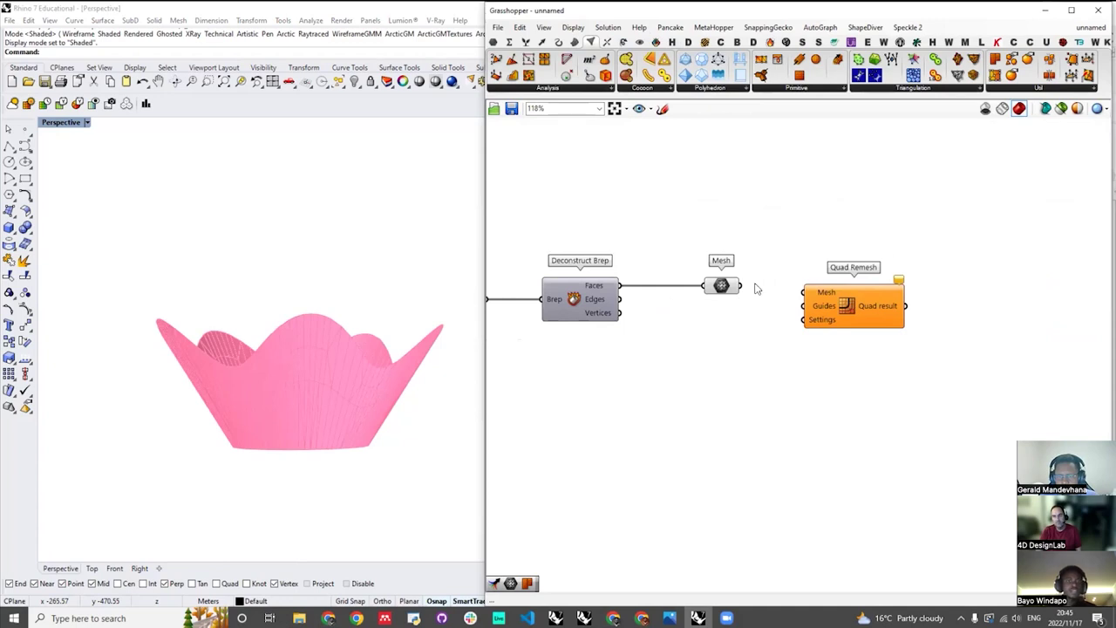
pyautogui.moveTo(740, 285); pyautogui.dragTo(873, 298)
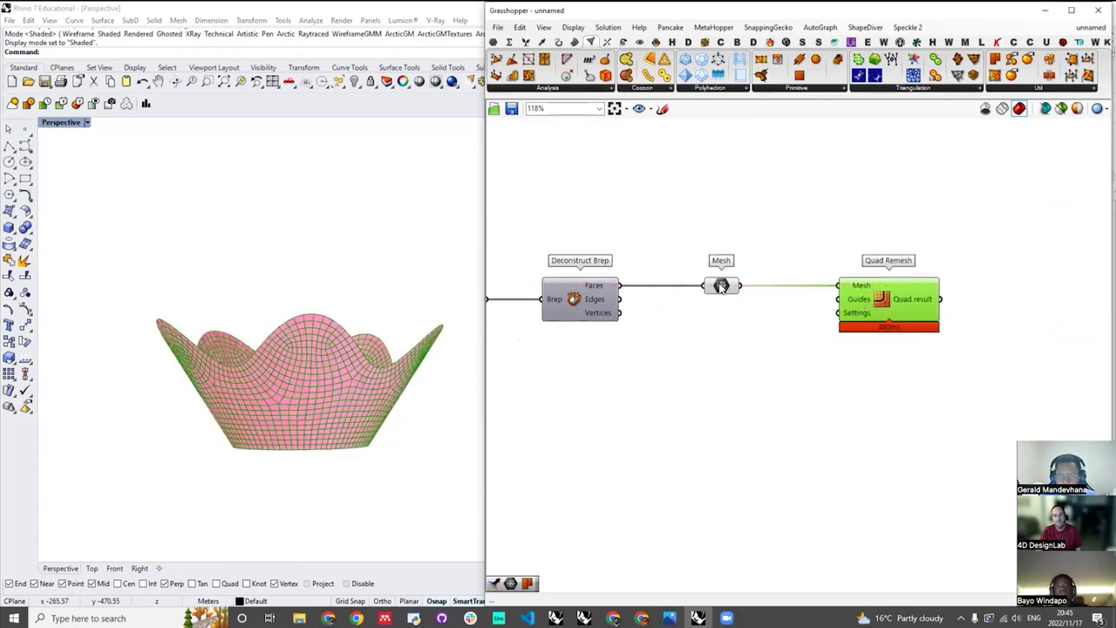
pyautogui.click(720, 286)
pyautogui.hotkey('ctrl', 'q')
pyautogui.click(835, 216)
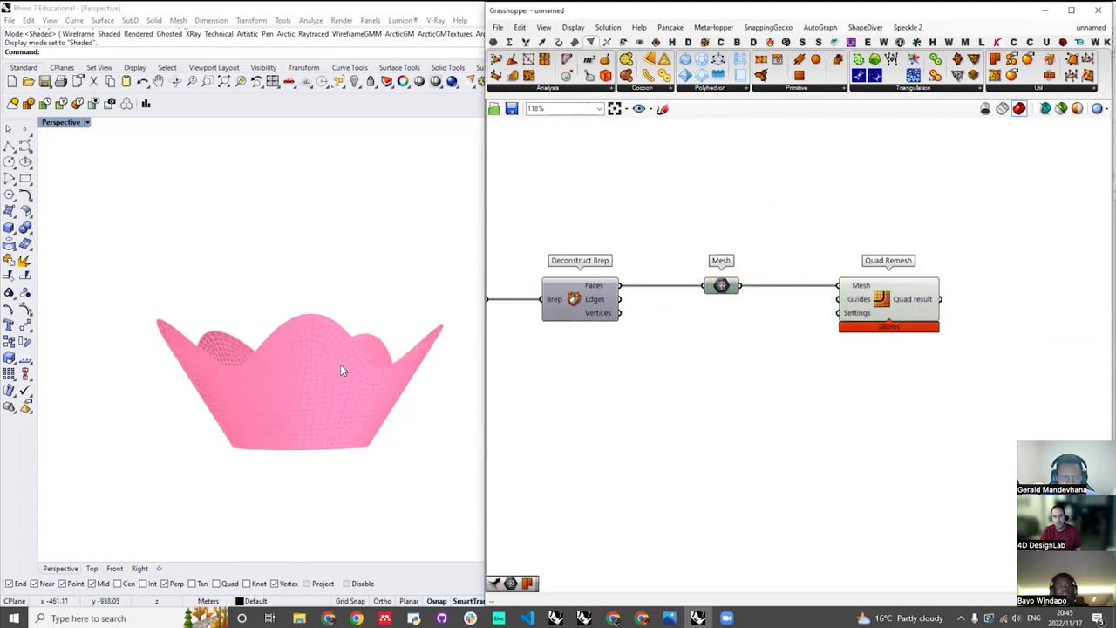
# - Highlight the Quad Remesh result and examine its quad layout around the petals and base from several angles
pyautogui.scroll(2, 342, 364)
pyautogui.scroll(6, 341, 364)
pyautogui.scroll(-6, 316, 377)
pyautogui.moveTo(314, 381); pyautogui.dragTo(402, 417, button='right')
pyautogui.moveTo(273, 207); pyautogui.dragTo(282, 232, button='right')
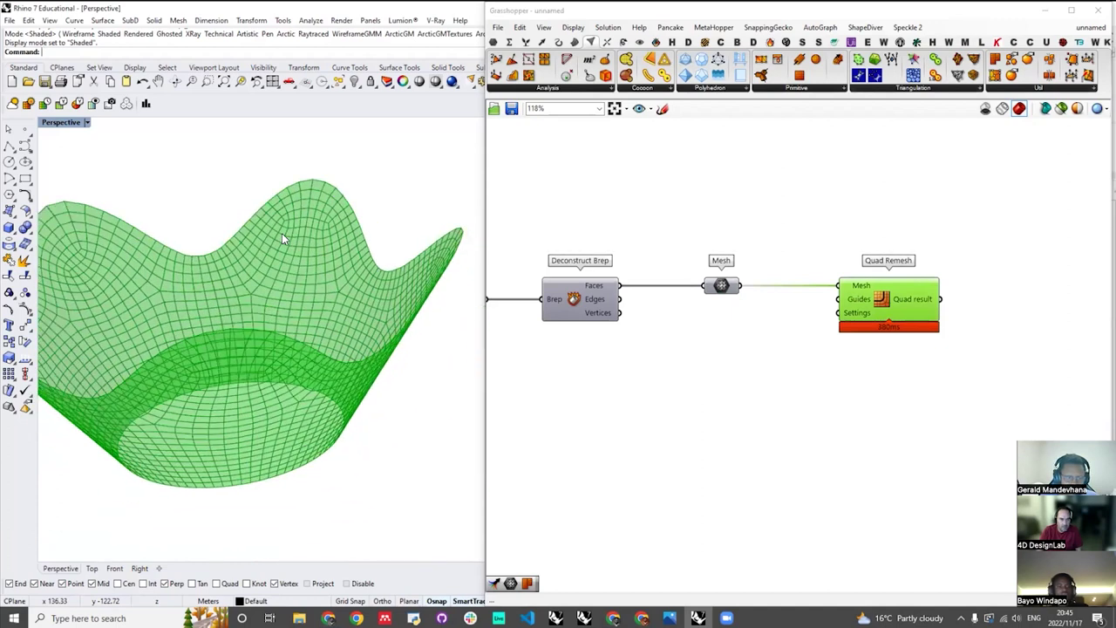
pyautogui.scroll(5, 286, 229)
pyautogui.scroll(-3, 290, 229)
pyautogui.moveTo(348, 336); pyautogui.dragTo(339, 437, button='right')
pyautogui.scroll(-6, 373, 347)
pyautogui.moveTo(577, 302); pyautogui.dragTo(595, 285, button='right')
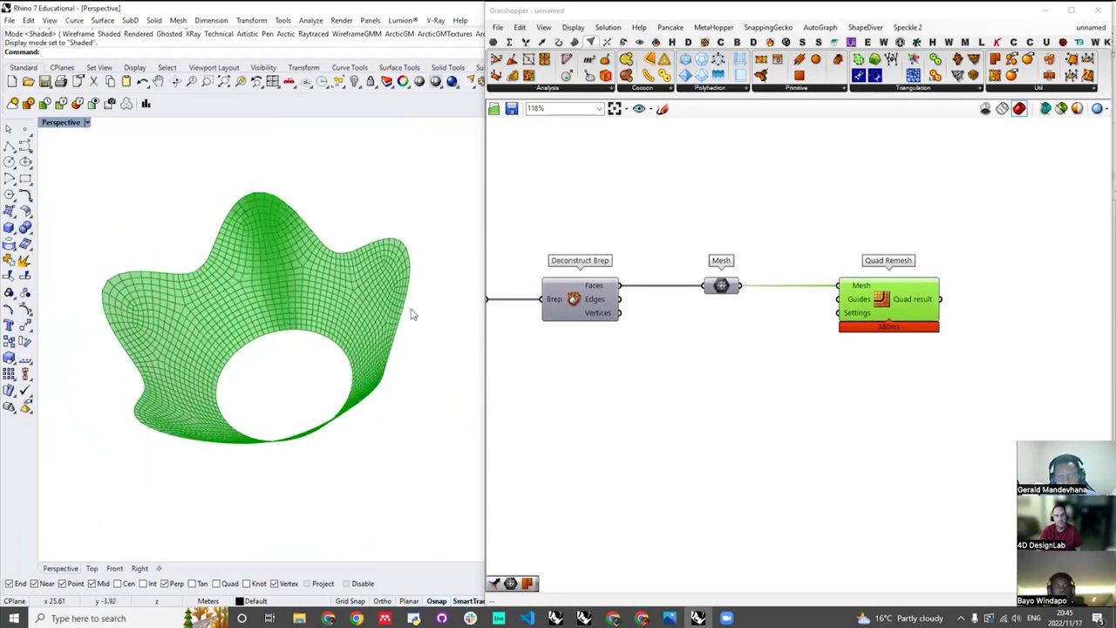
pyautogui.scroll(2, 407, 317)
pyautogui.moveTo(316, 253); pyautogui.dragTo(311, 224, button='right')
pyautogui.scroll(-3, 279, 224)
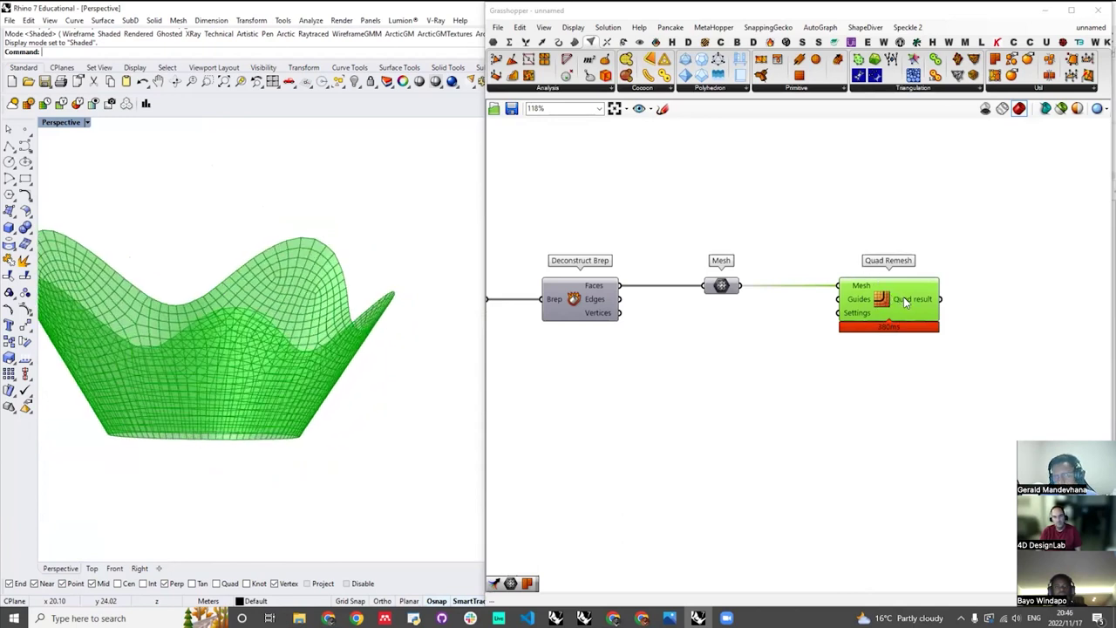
# - Examine the Quad Remesh component's computation time and its Settings input within the definition
pyautogui.scroll(3, 903, 297)
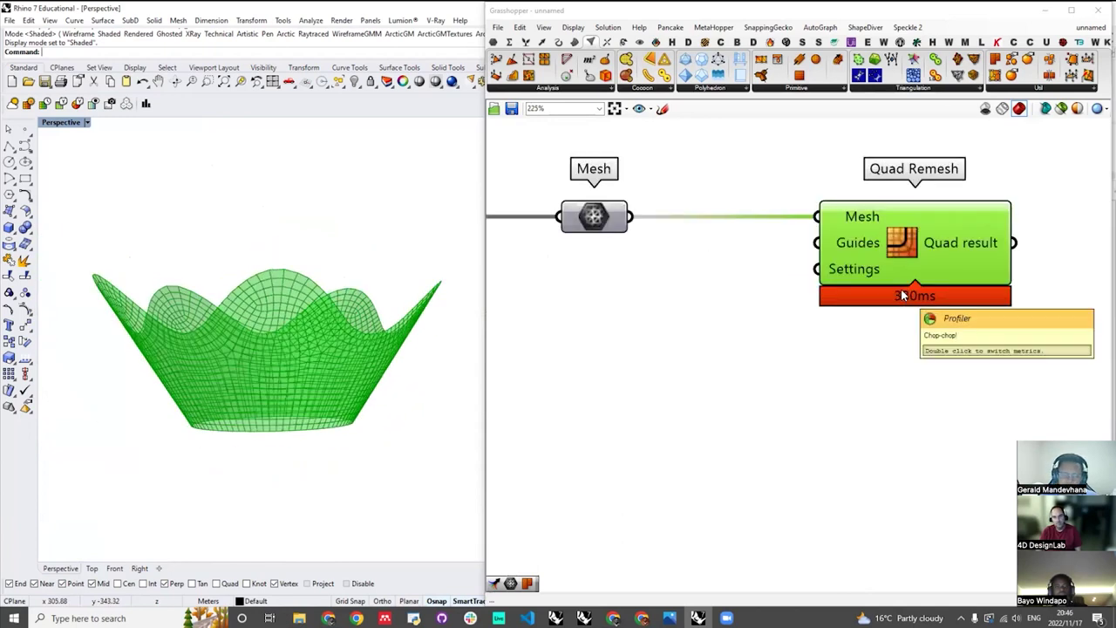
pyautogui.scroll(-3, 854, 285)
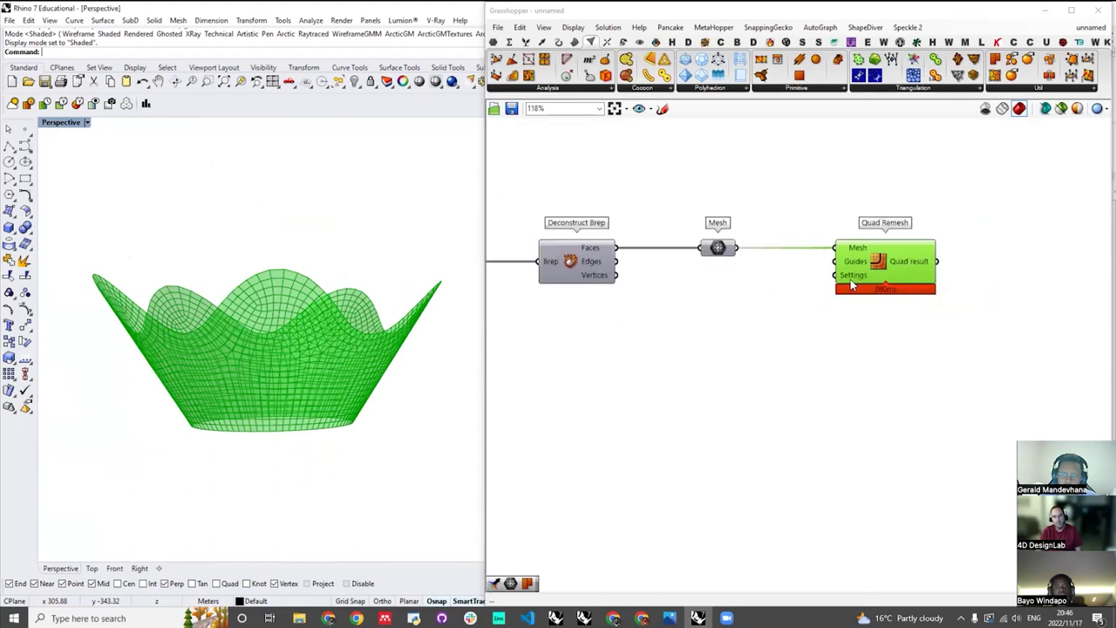
pyautogui.scroll(2, 819, 264)
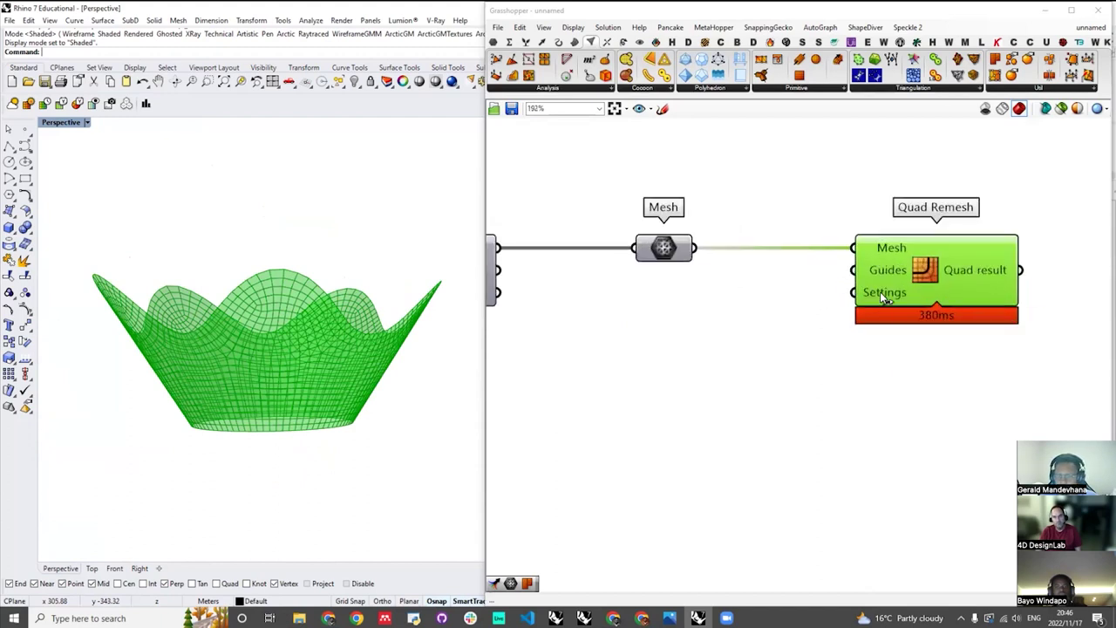
pyautogui.moveTo(880, 291)
pyautogui.scroll(-3, 880, 288)
pyautogui.scroll(-5, 852, 293)
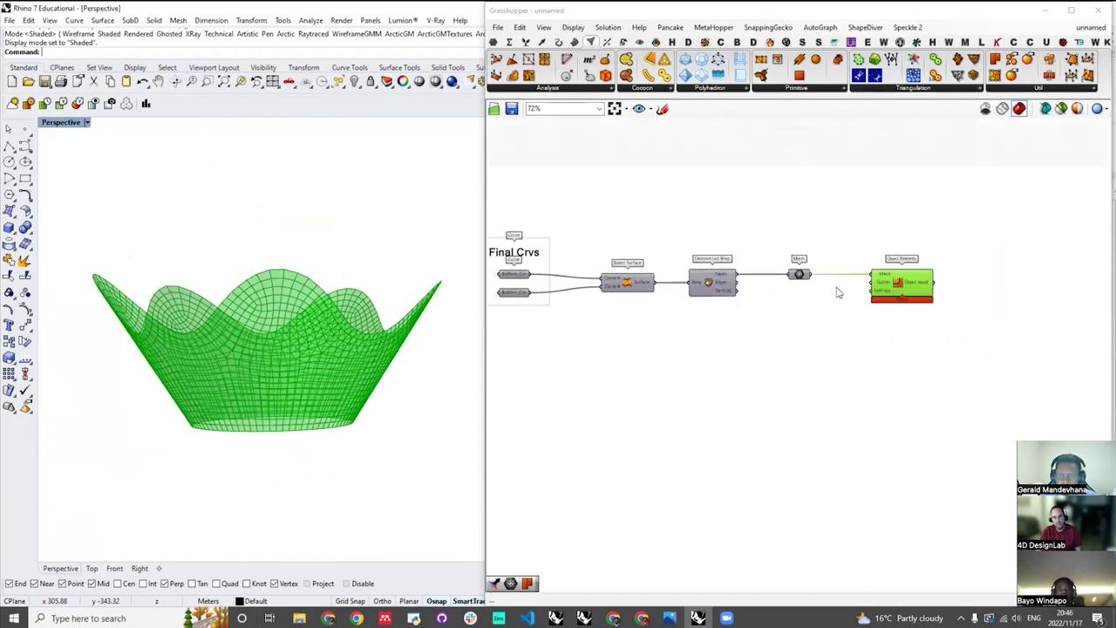
# - Show the Ruled Surface preview again and hide the Quad Remesh preview, highlighting the ruled surface to check it
pyautogui.scroll(3, 772, 302)
pyautogui.scroll(1, 727, 311)
pyautogui.scroll(-2, 727, 311)
pyautogui.scroll(2, 727, 311)
pyautogui.click(520, 318)
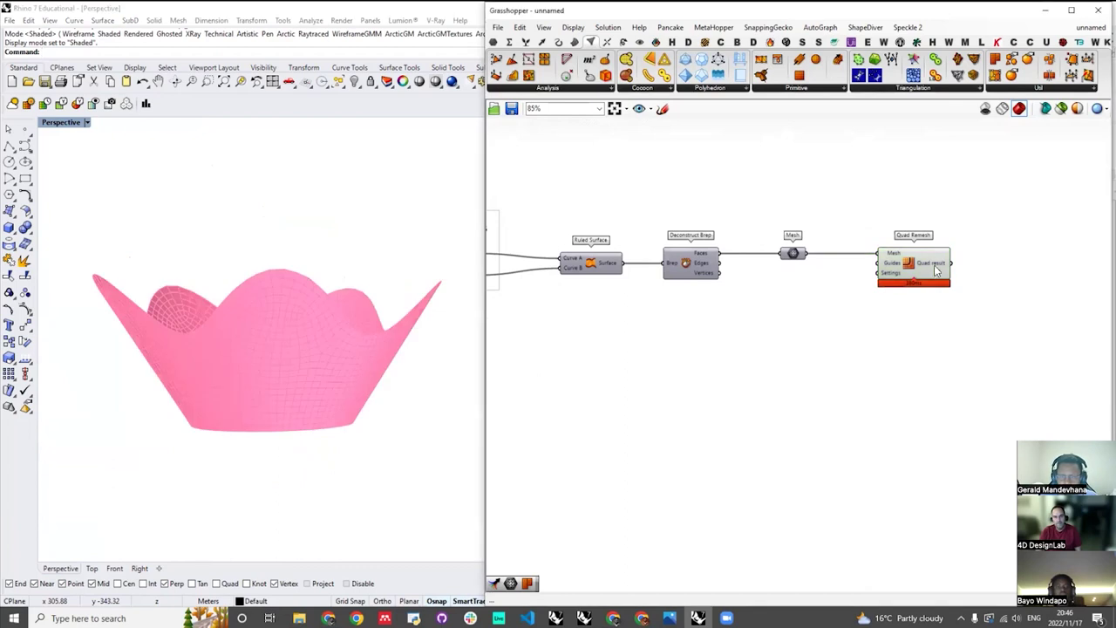
pyautogui.click(919, 265)
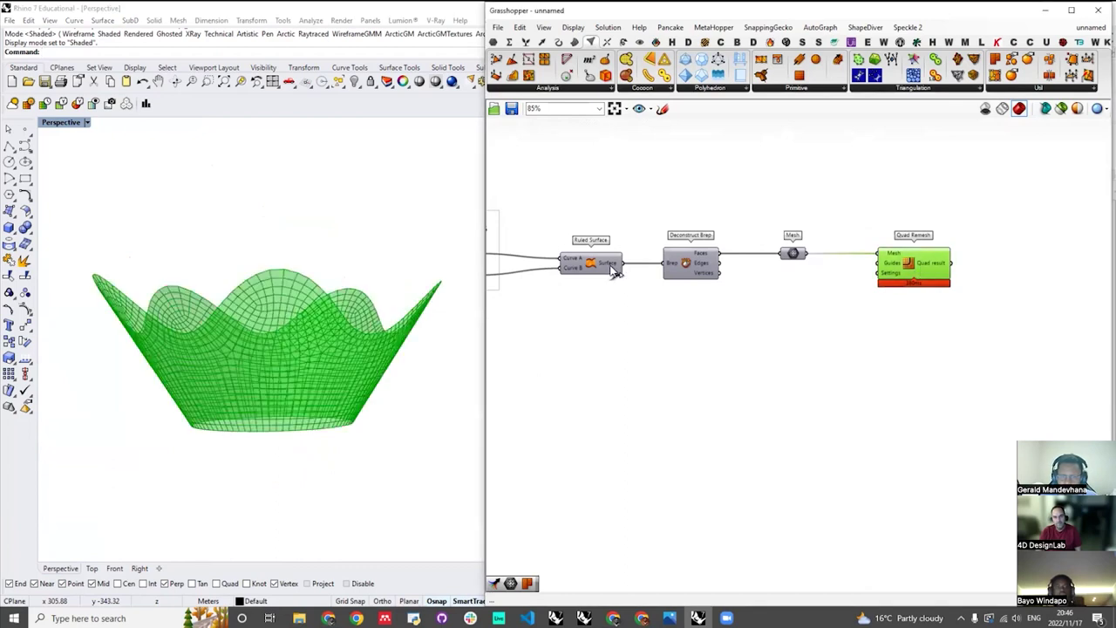
pyautogui.click(610, 266)
pyautogui.hotkey('ctrl', 'q')
pyautogui.click(920, 269)
pyautogui.hotkey('ctrl', 'q')
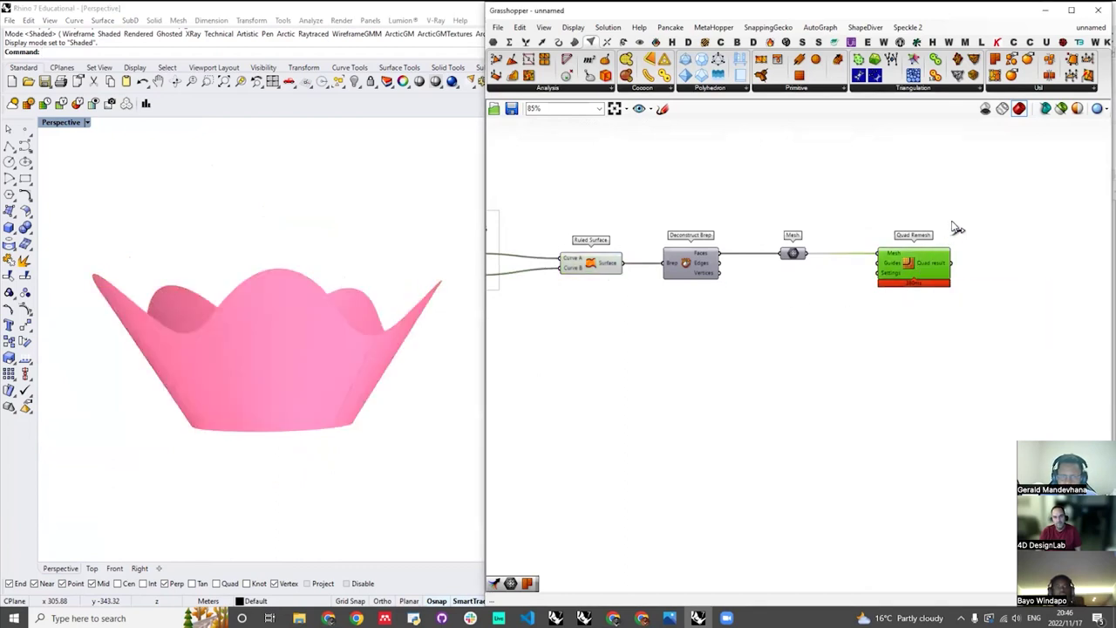
pyautogui.click(600, 272)
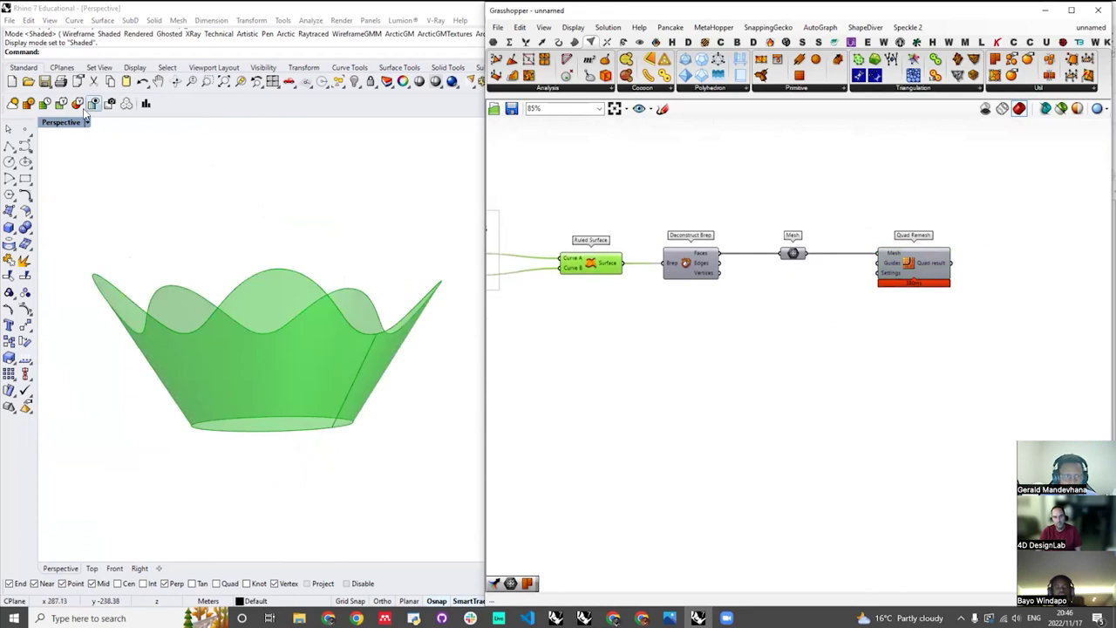
pyautogui.click(711, 295)
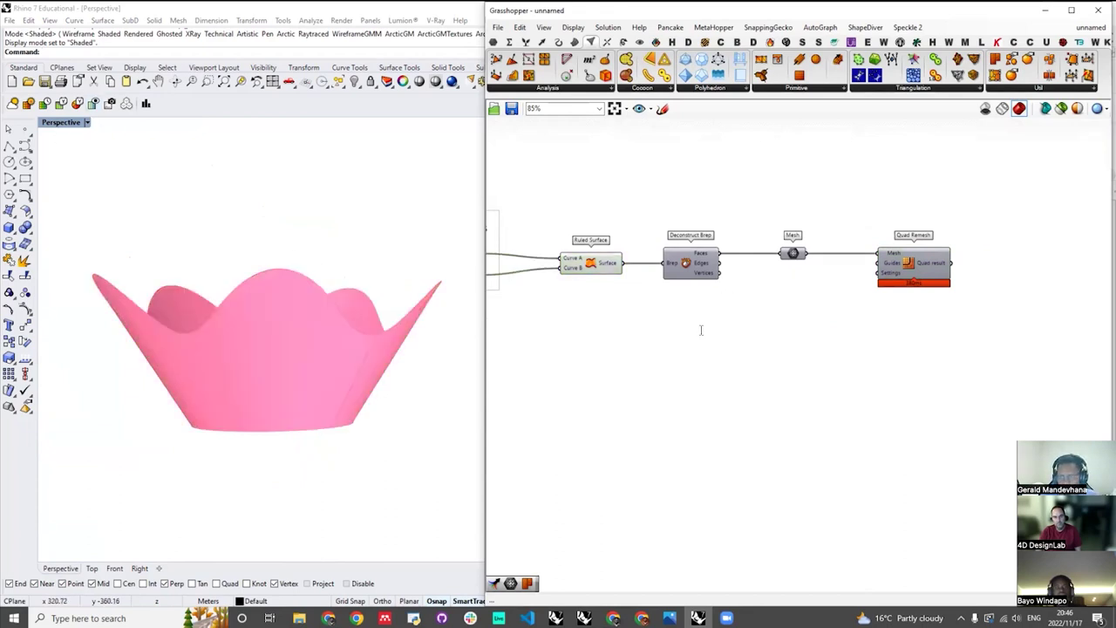
# - Add an Isotrim component and place it below the Mesh parameter
pyautogui.doubleClick(700, 330)
pyautogui.write('isotri')
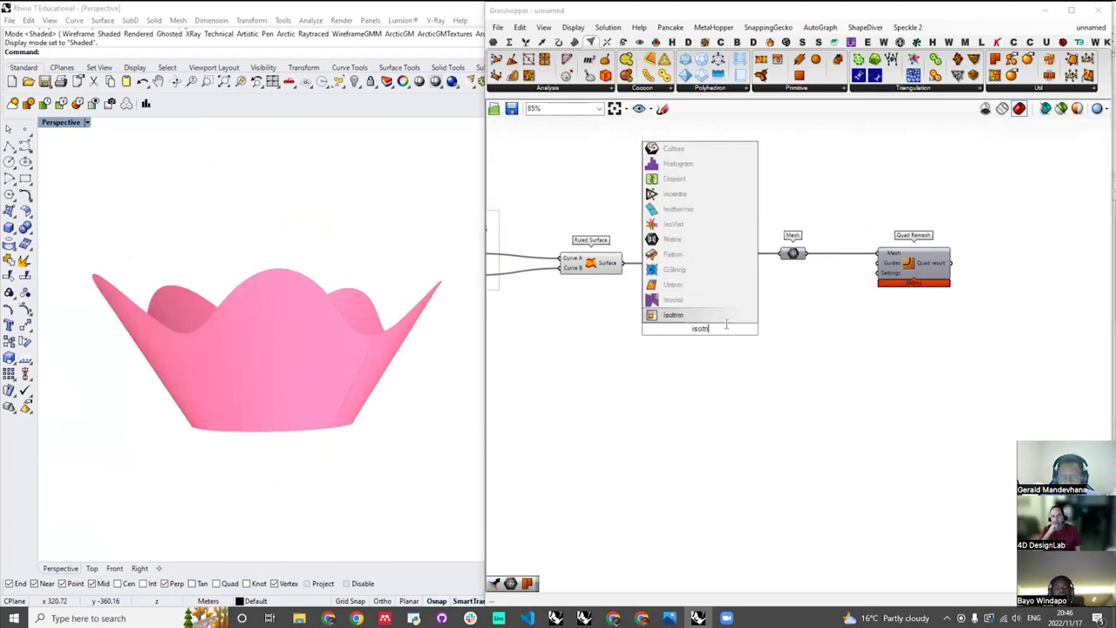
pyautogui.press('Return')
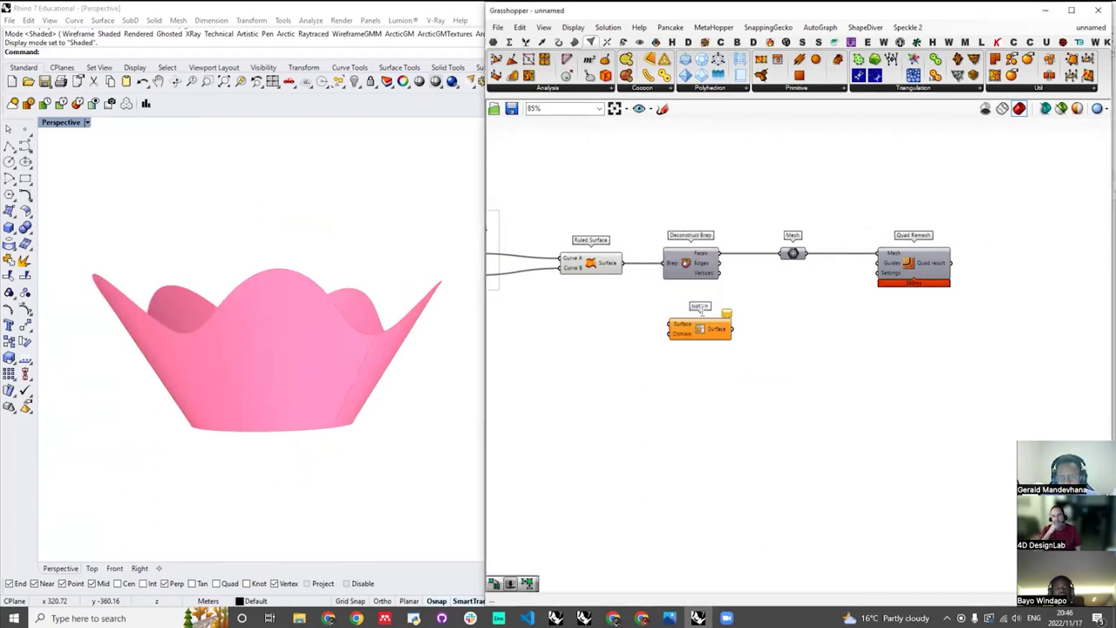
pyautogui.moveTo(697, 327); pyautogui.dragTo(811, 330)
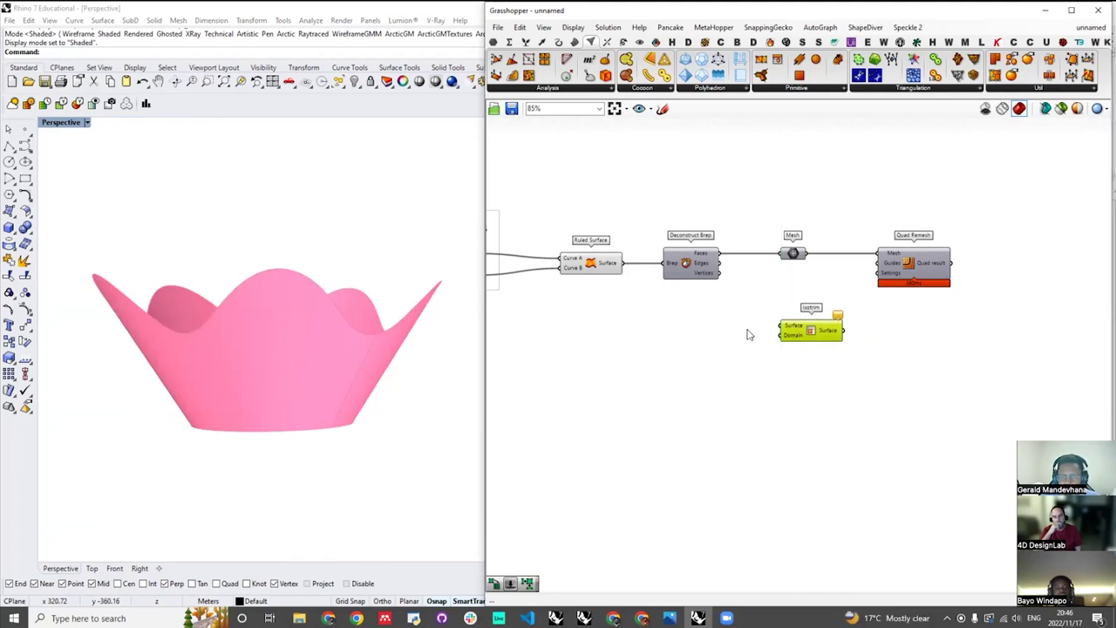
# - Add a Divide Domain² component below Deconstruct Brep and feed the Ruled Surface output into its Domain input
pyautogui.doubleClick(710, 352)
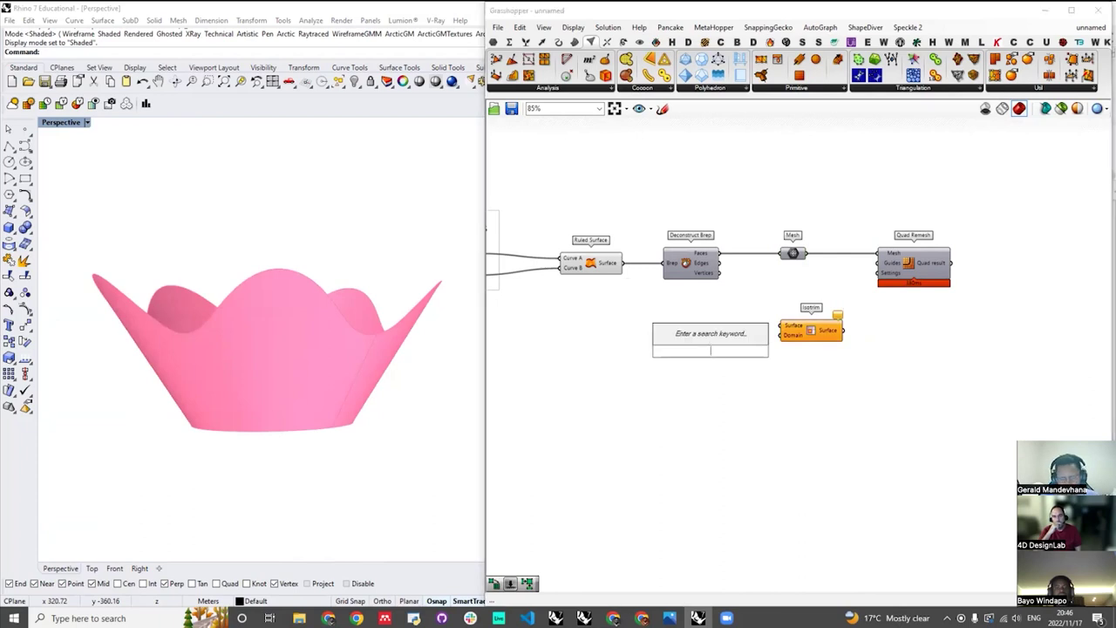
pyautogui.write('divide')
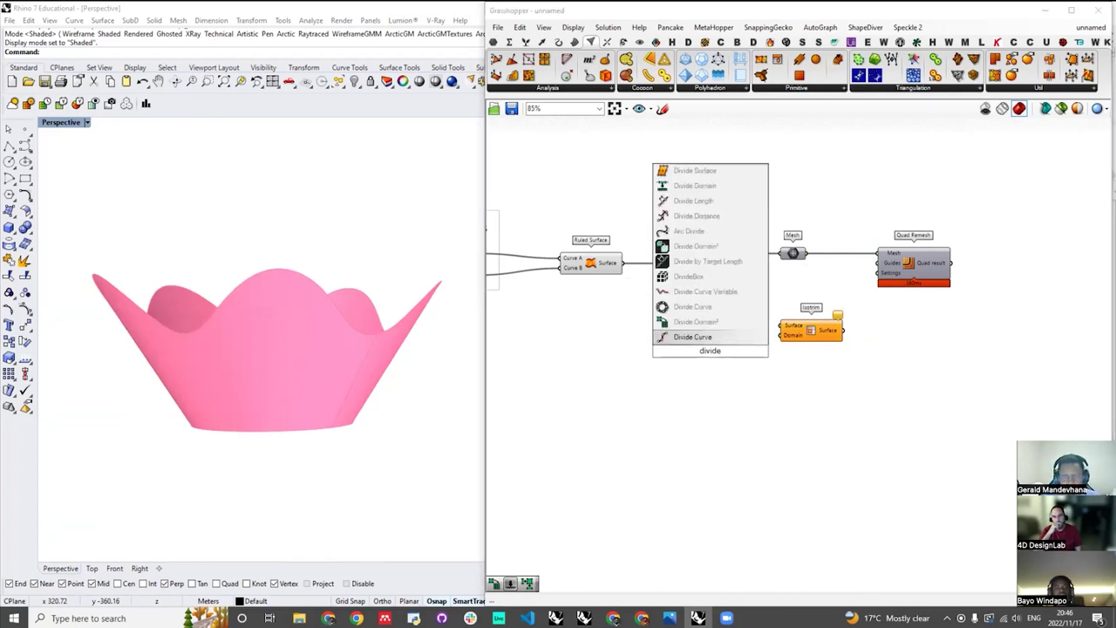
pyautogui.click(711, 320)
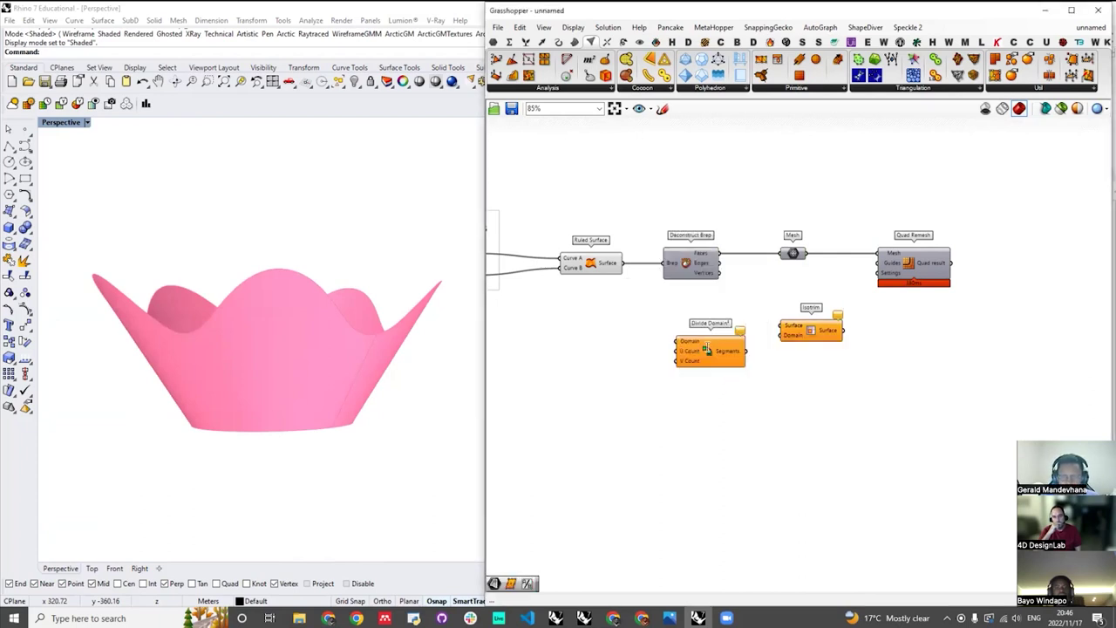
pyautogui.moveTo(707, 349); pyautogui.dragTo(695, 356)
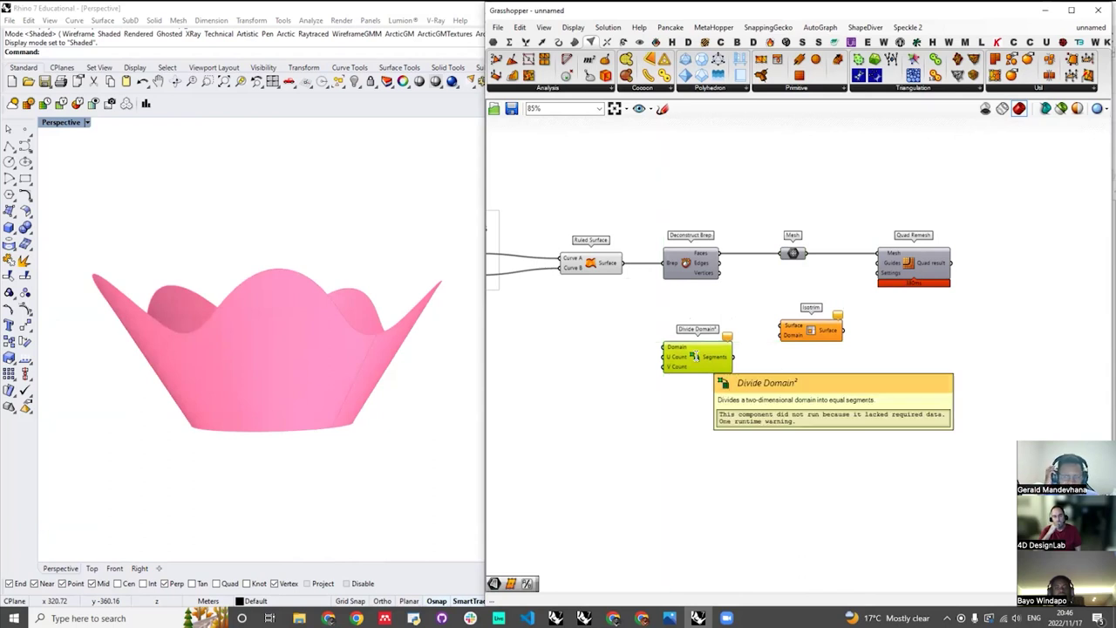
pyautogui.scroll(3, 694, 356)
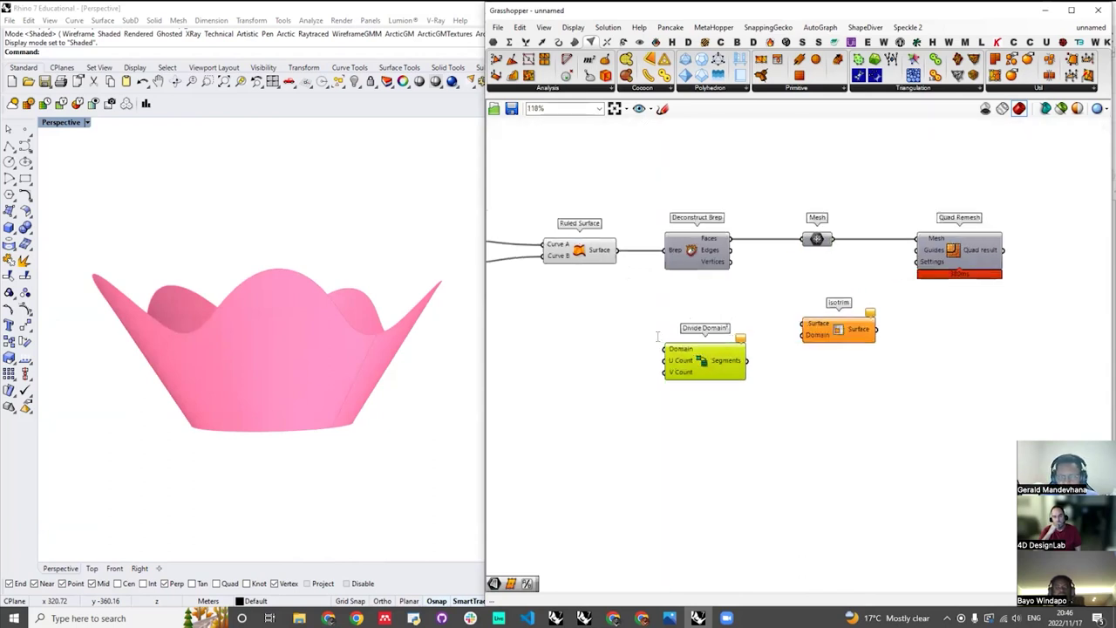
pyautogui.moveTo(601, 218); pyautogui.dragTo(669, 355)
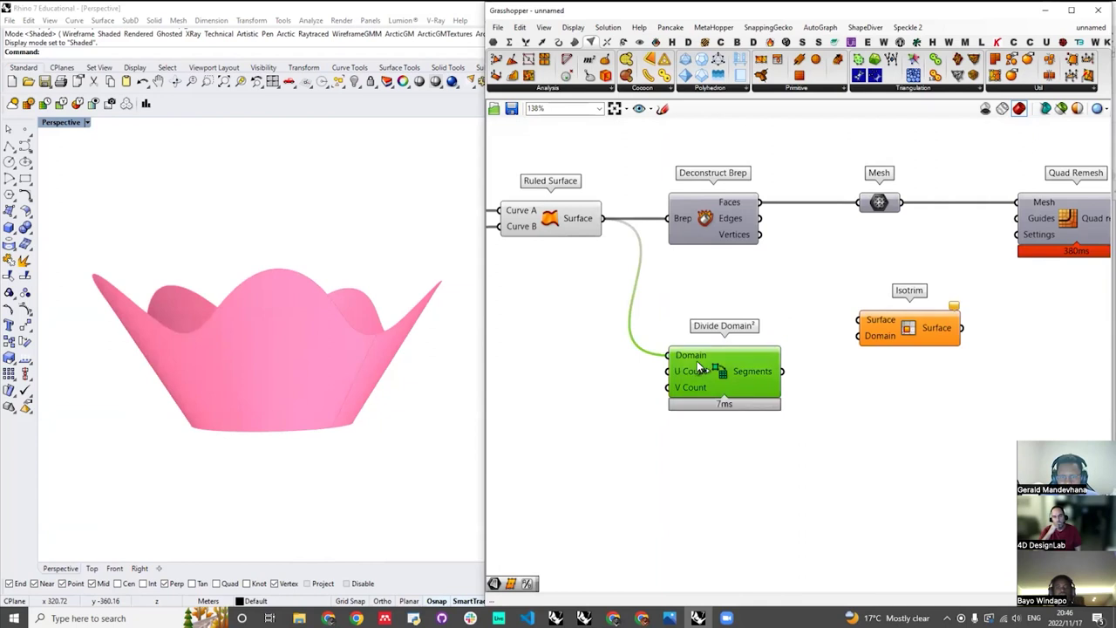
pyautogui.scroll(-3, 757, 292)
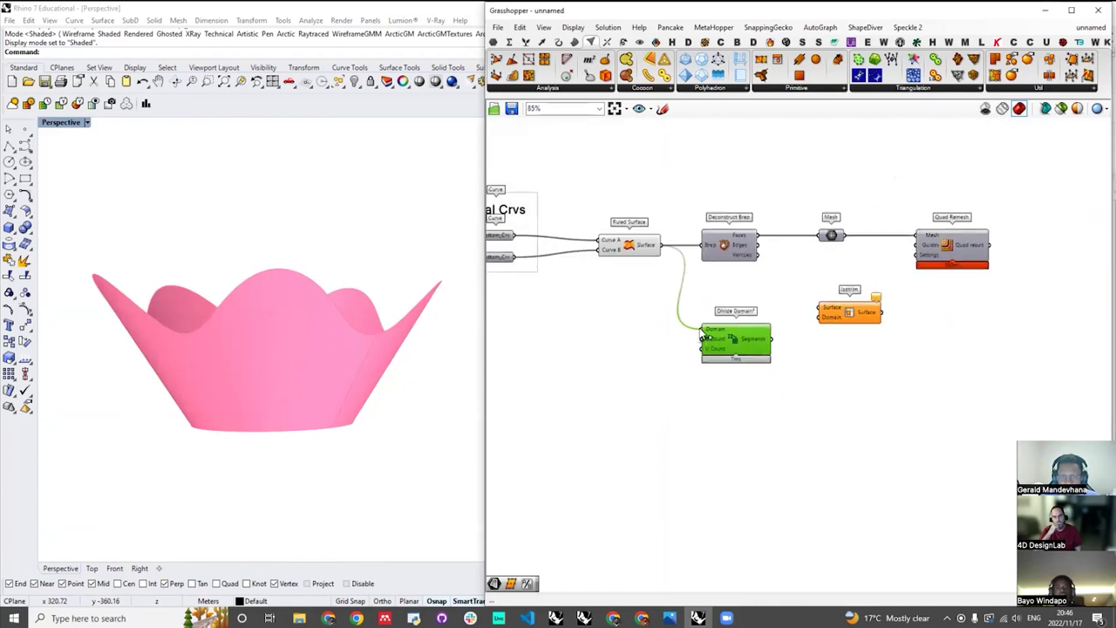
# - Create a number slider with value 20 beside Divide Domain² and duplicate it directly below
pyautogui.doubleClick(637, 343)
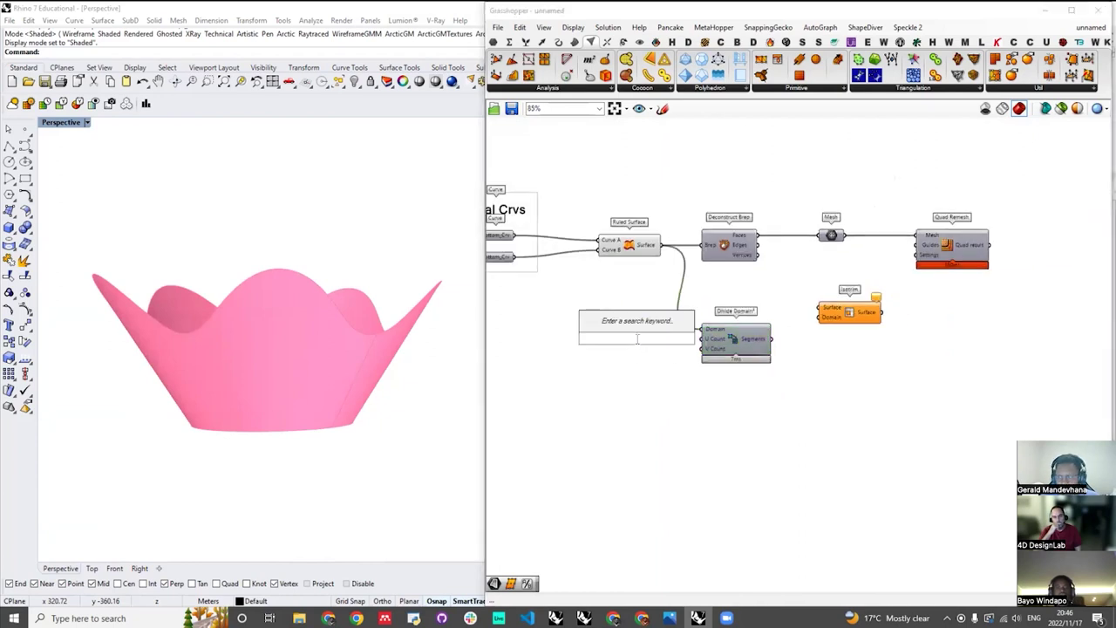
pyautogui.write('20')
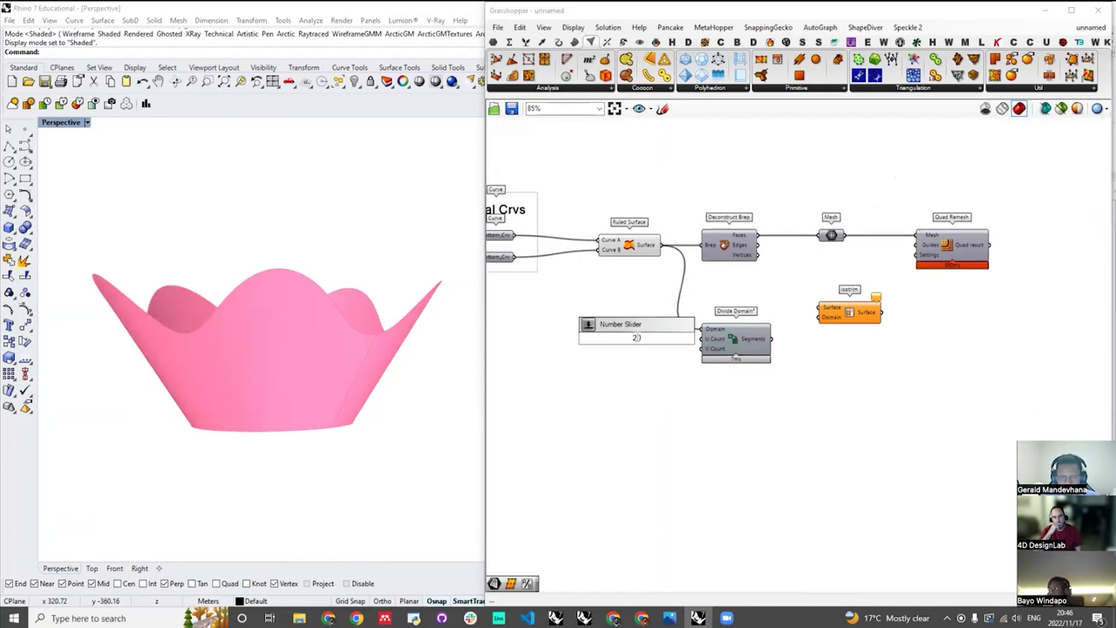
pyautogui.press('Return')
pyautogui.moveTo(614, 343); pyautogui.dragTo(606, 362)
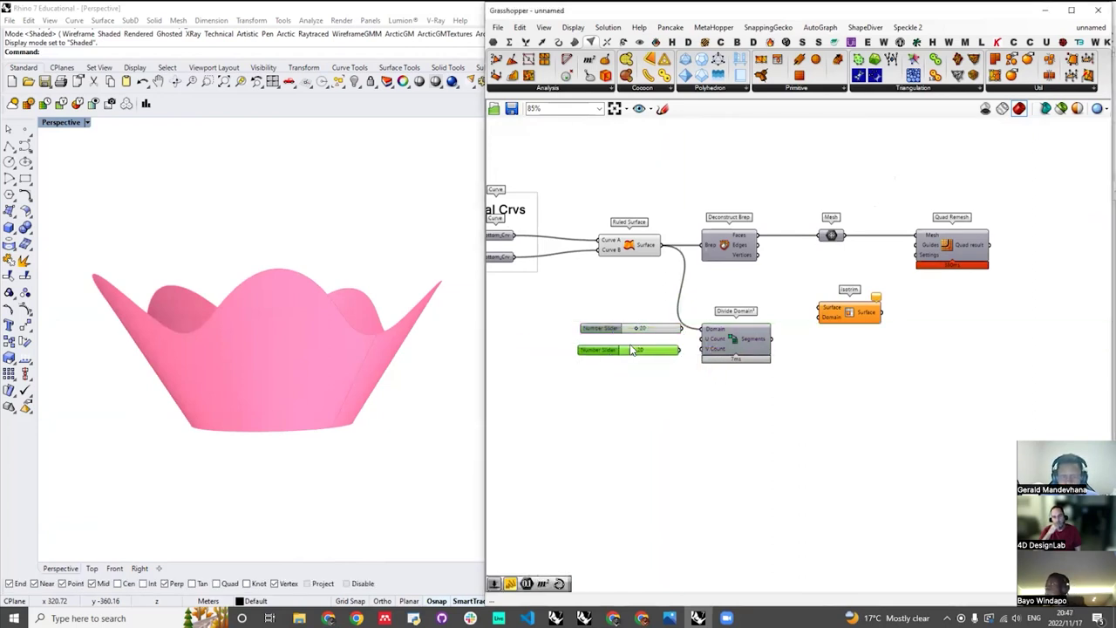
# - Connect the two sliders to Divide Domain²'s U Count and V Count, setting the U Count slider to 48
pyautogui.scroll(2, 643, 347)
pyautogui.scroll(2, 642, 350)
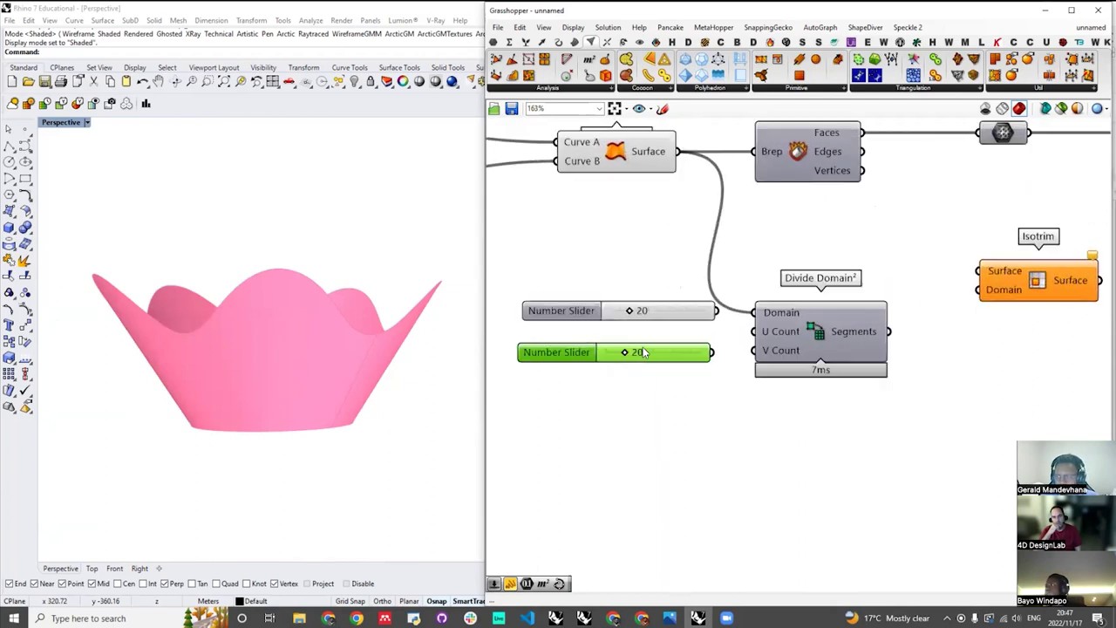
pyautogui.scroll(2, 642, 336)
pyautogui.moveTo(615, 298); pyautogui.dragTo(667, 320)
pyautogui.moveTo(769, 324); pyautogui.dragTo(824, 363)
# - Connect the Ruled Surface output to Isotrim's Surface input and the Divide Domain² segments to its Domain input
pyautogui.scroll(-3, 741, 366)
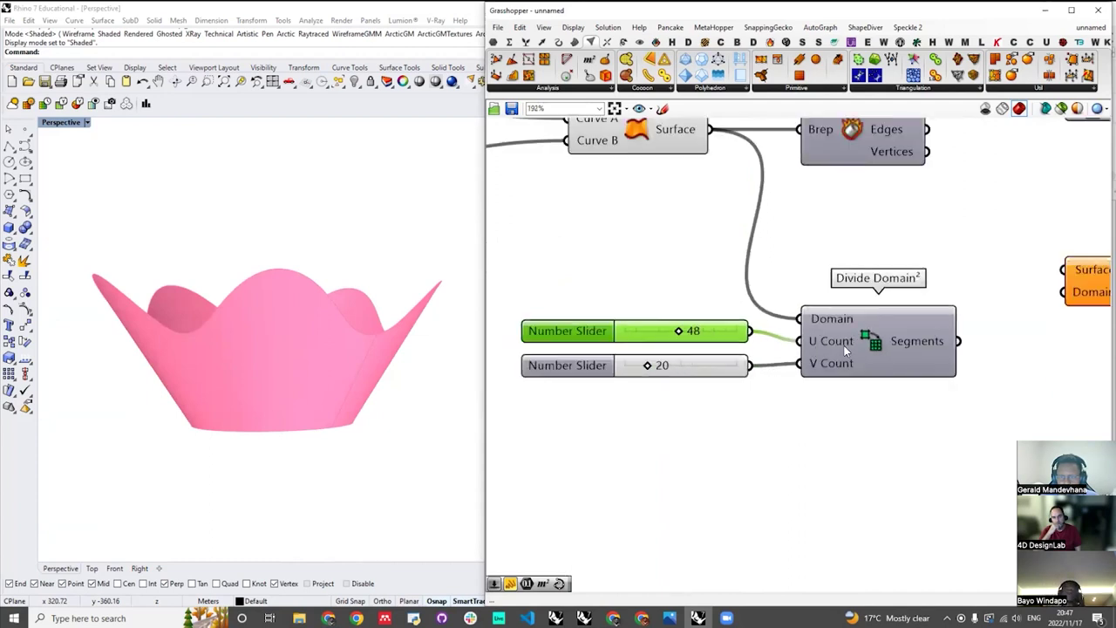
pyautogui.moveTo(720, 220); pyautogui.dragTo(870, 351)
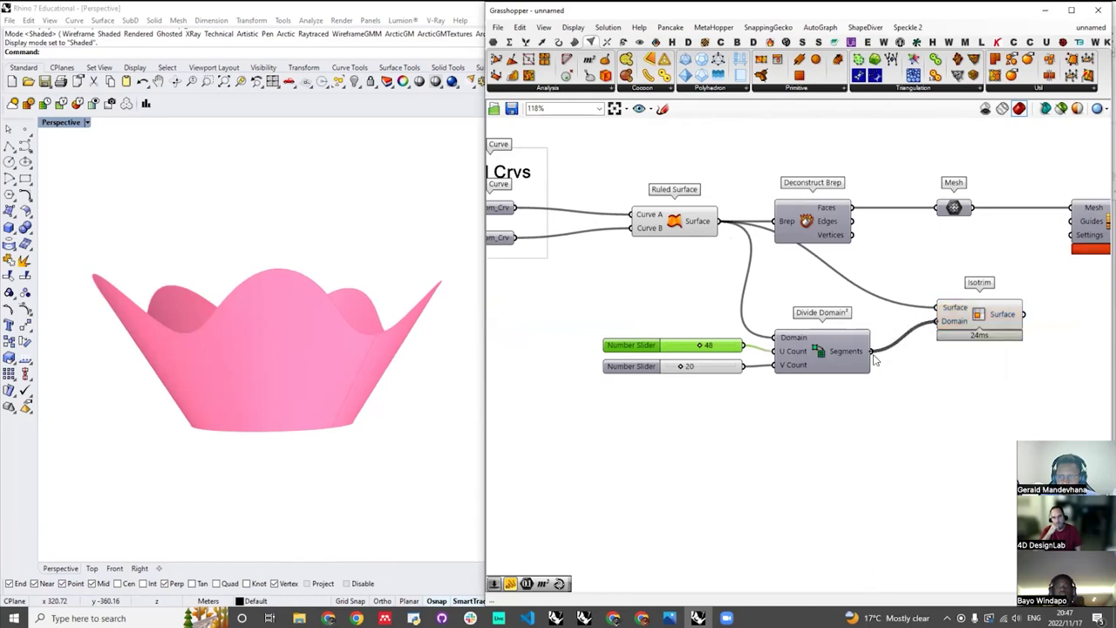
pyautogui.click(974, 316)
pyautogui.scroll(-5, 820, 230)
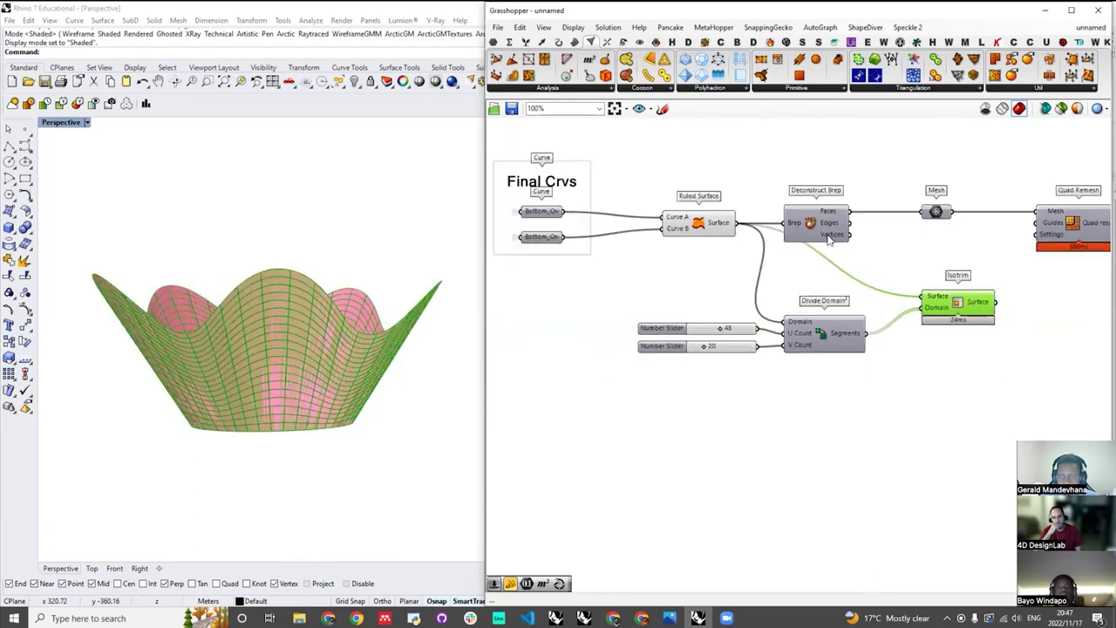
# - Hide the Ruled Surface preview and highlight the Isotrim result to inspect its subdivided panels from another angle
pyautogui.scroll(4, 793, 225)
pyautogui.click(723, 241)
pyautogui.hotkey('ctrl', 'q')
pyautogui.click(954, 285)
pyautogui.click(974, 305)
pyautogui.moveTo(319, 318); pyautogui.dragTo(385, 307, button='right')
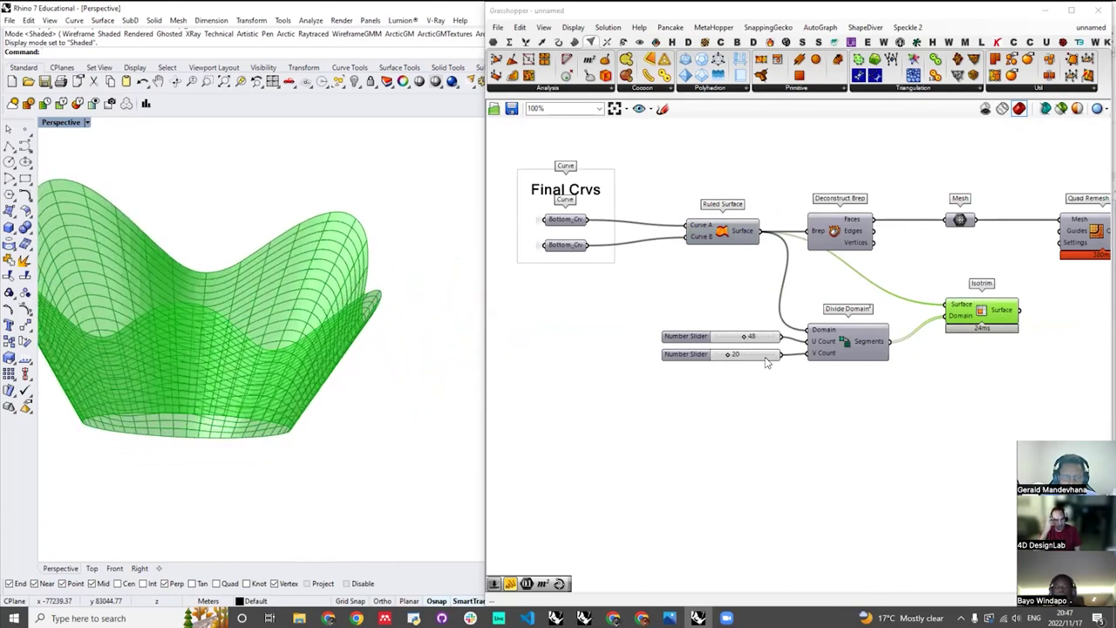
# - Set the U Count slider to 80 for a finer subdivision around the crown shape
pyautogui.scroll(3, 785, 363)
pyautogui.moveTo(743, 357); pyautogui.dragTo(782, 358)
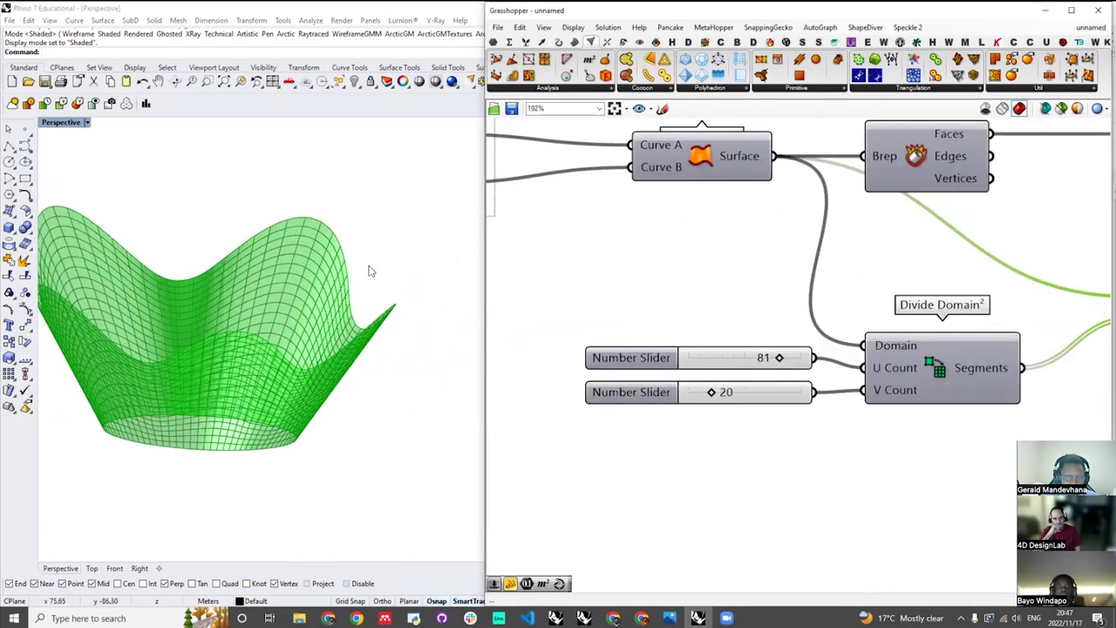
pyautogui.click(270, 357)
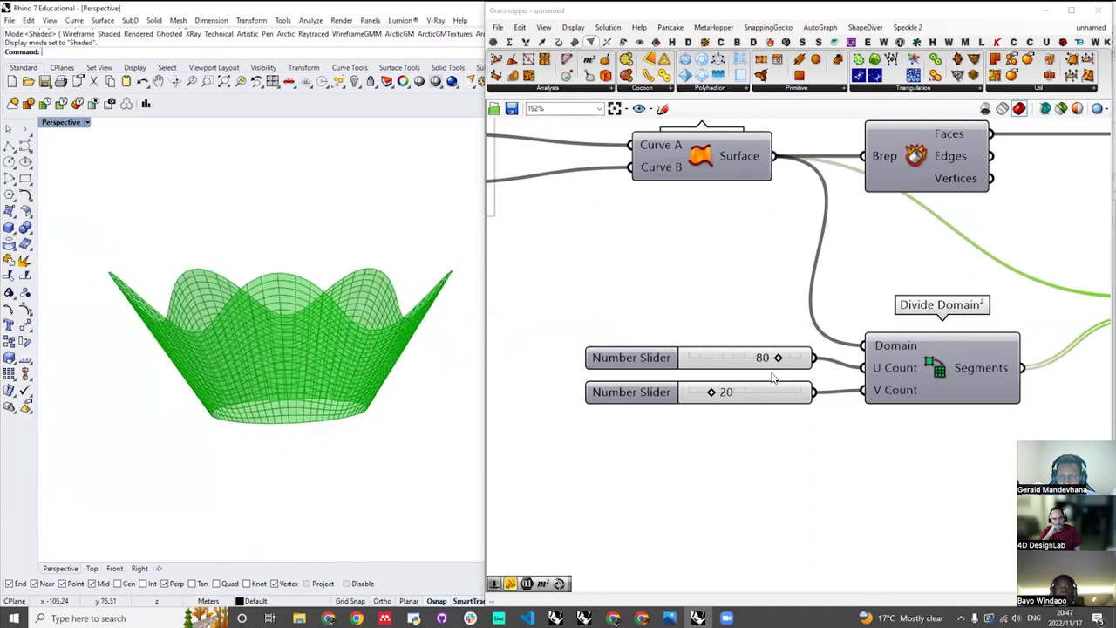
# - Compare the Isotrim subdivision branch with the Quad Remesh branch, including their computation times, within the definition
pyautogui.scroll(-4, 773, 376)
pyautogui.scroll(4, 949, 324)
pyautogui.scroll(-5, 977, 218)
pyautogui.scroll(4, 975, 235)
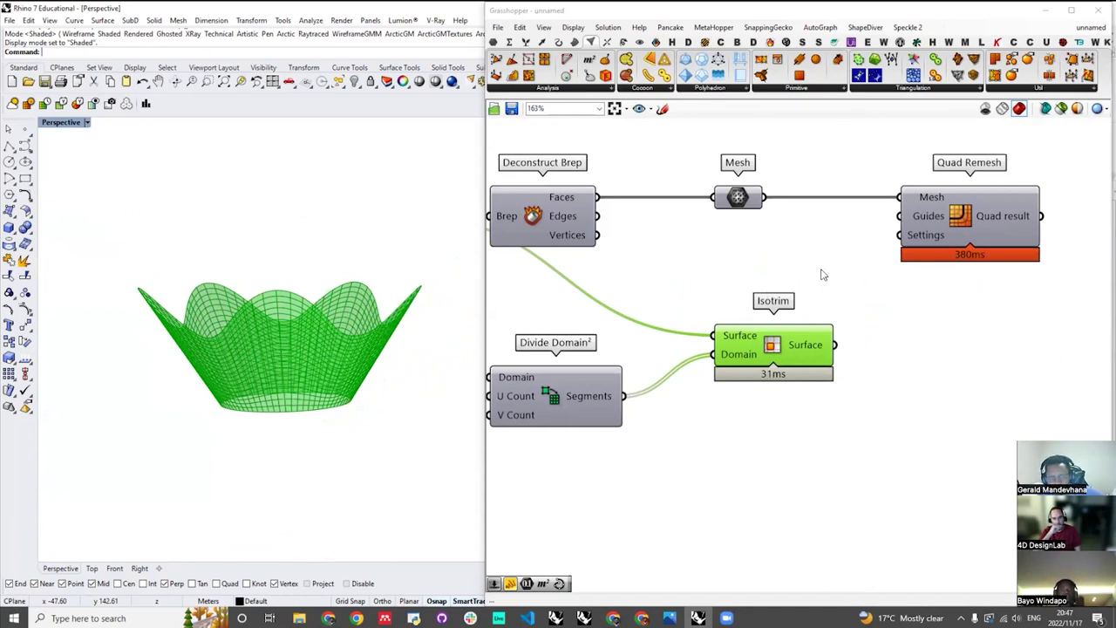
pyautogui.scroll(-4, 785, 340)
pyautogui.scroll(3, 793, 342)
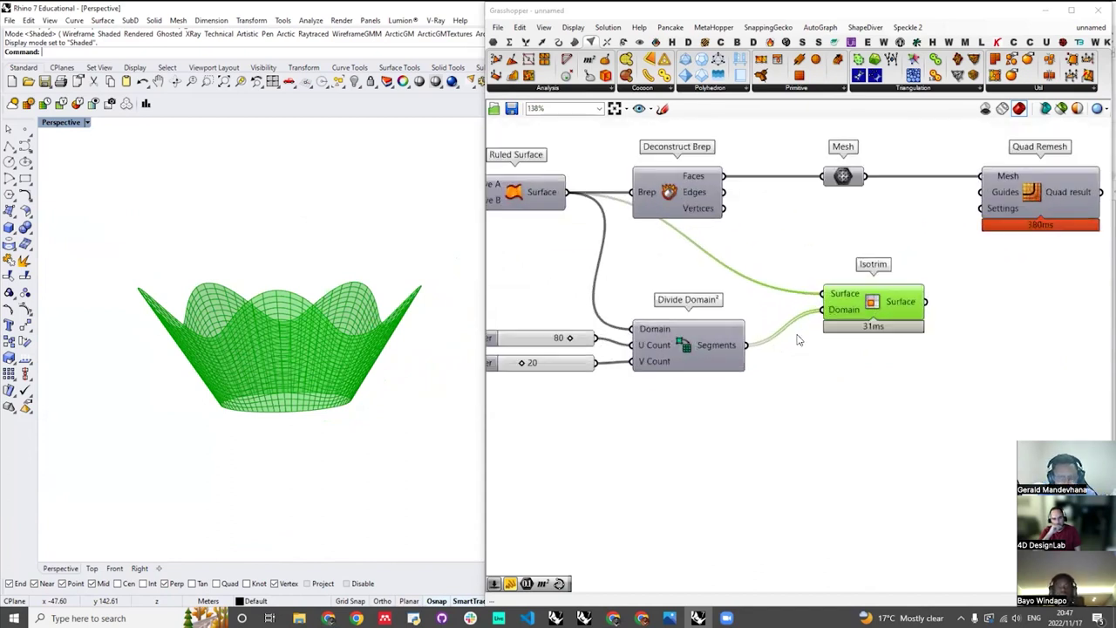
pyautogui.scroll(-2, 812, 326)
pyautogui.scroll(2, 694, 320)
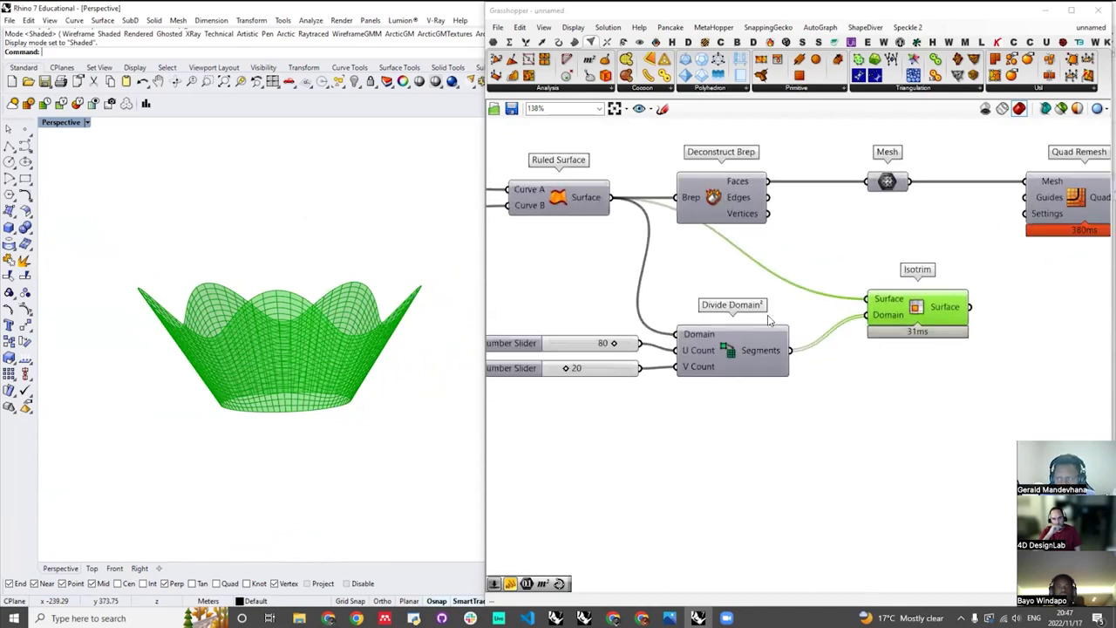
pyautogui.scroll(-4, 762, 326)
pyautogui.scroll(2, 635, 302)
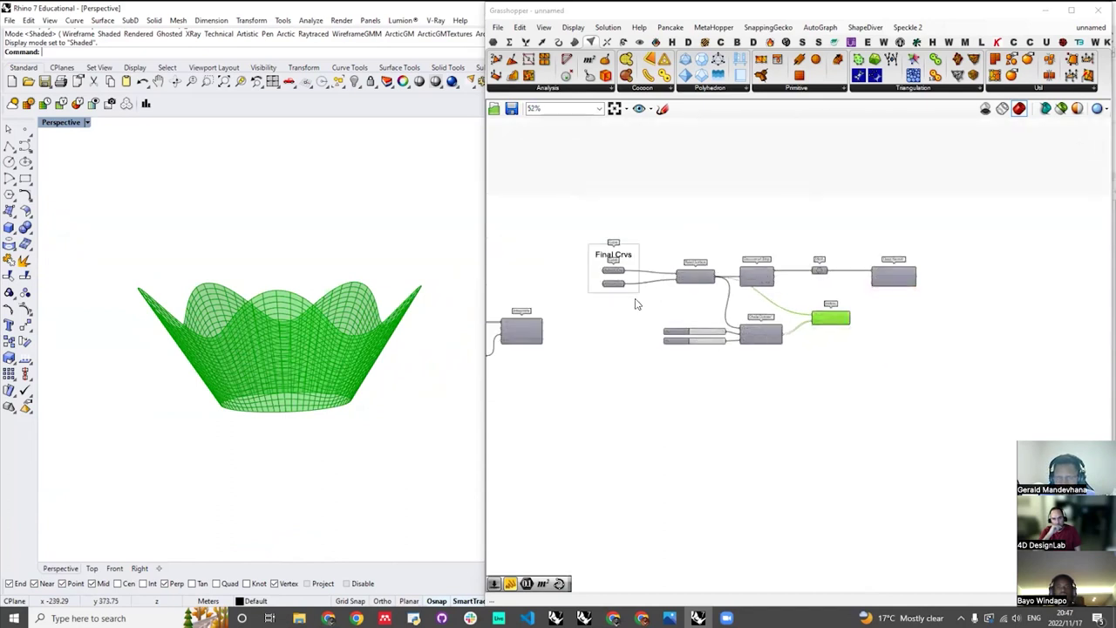
# - Hide the Isotrim preview and display only the two Final Crvs curves in the viewport
pyautogui.moveTo(337, 371); pyautogui.dragTo(349, 349, button='right')
pyautogui.click(776, 317)
pyautogui.scroll(-1, 774, 317)
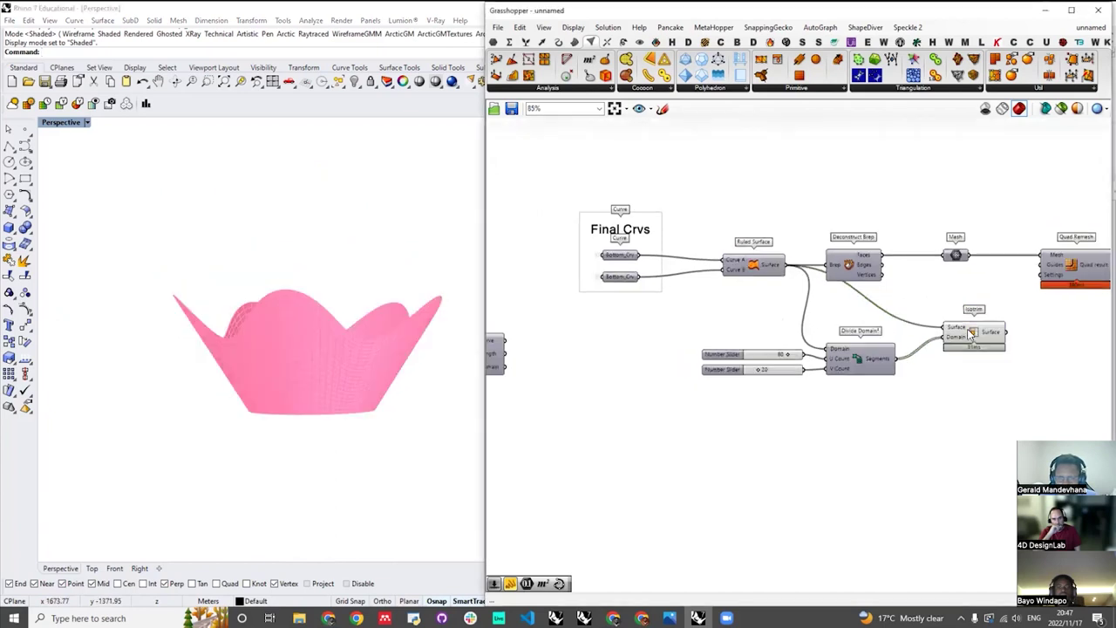
pyautogui.scroll(3, 960, 347)
pyautogui.click(970, 322)
pyautogui.hotkey('ctrl', 'q')
pyautogui.scroll(-3, 892, 267)
pyautogui.scroll(2, 755, 293)
pyautogui.moveTo(742, 406); pyautogui.dragTo(700, 272)
pyautogui.click(565, 297)
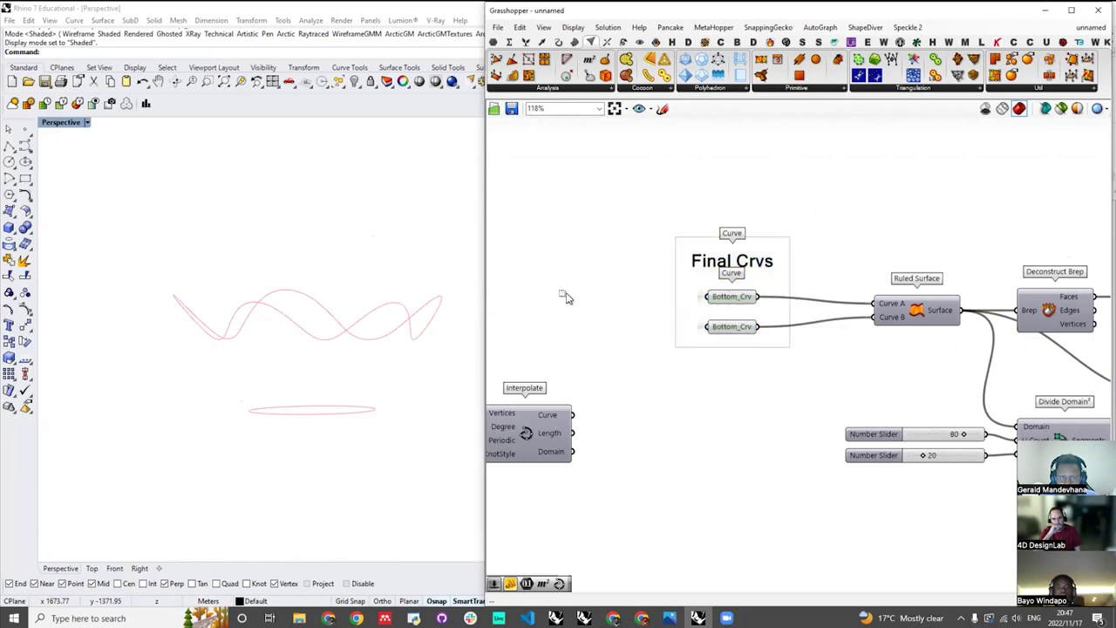
# - Add a Tween Two Curves component below the Isotrim branch
pyautogui.scroll(-4, 852, 319)
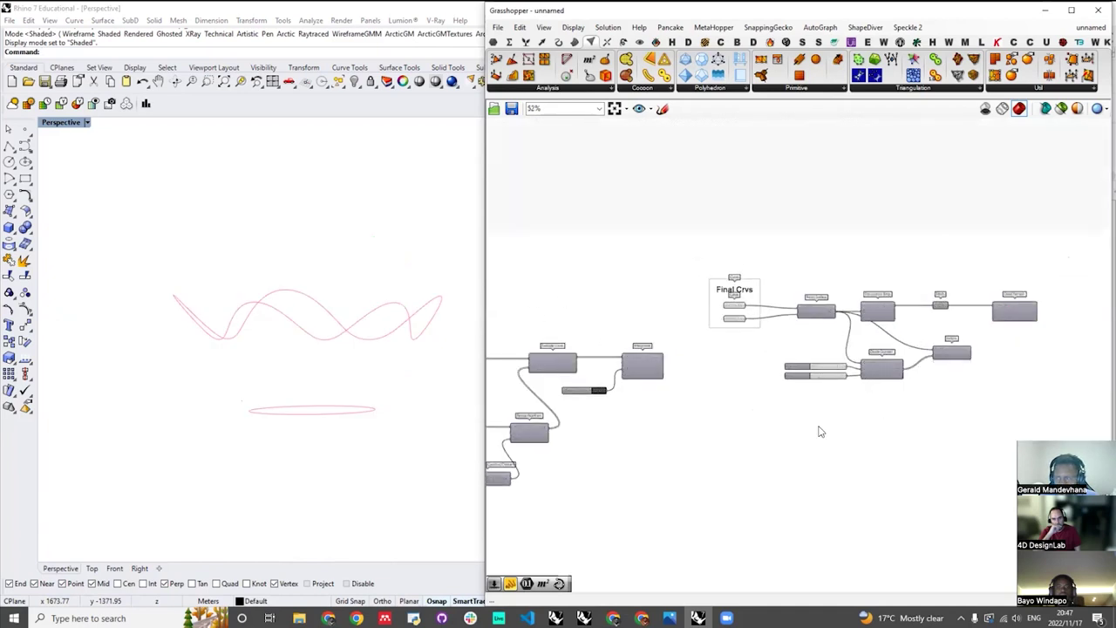
pyautogui.scroll(1, 817, 431)
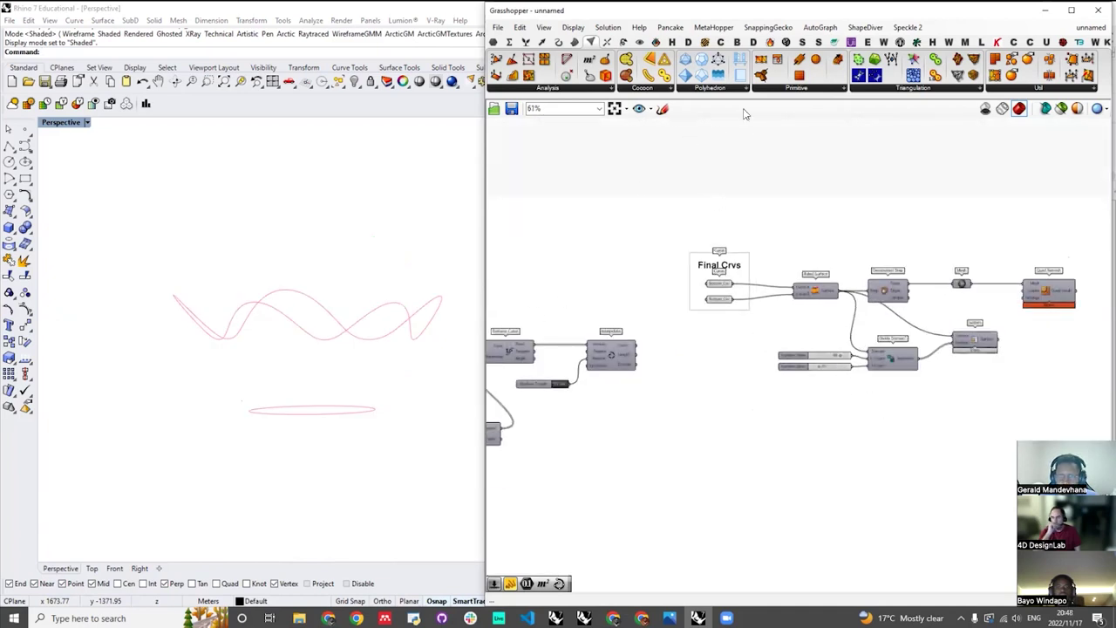
pyautogui.click(830, 45)
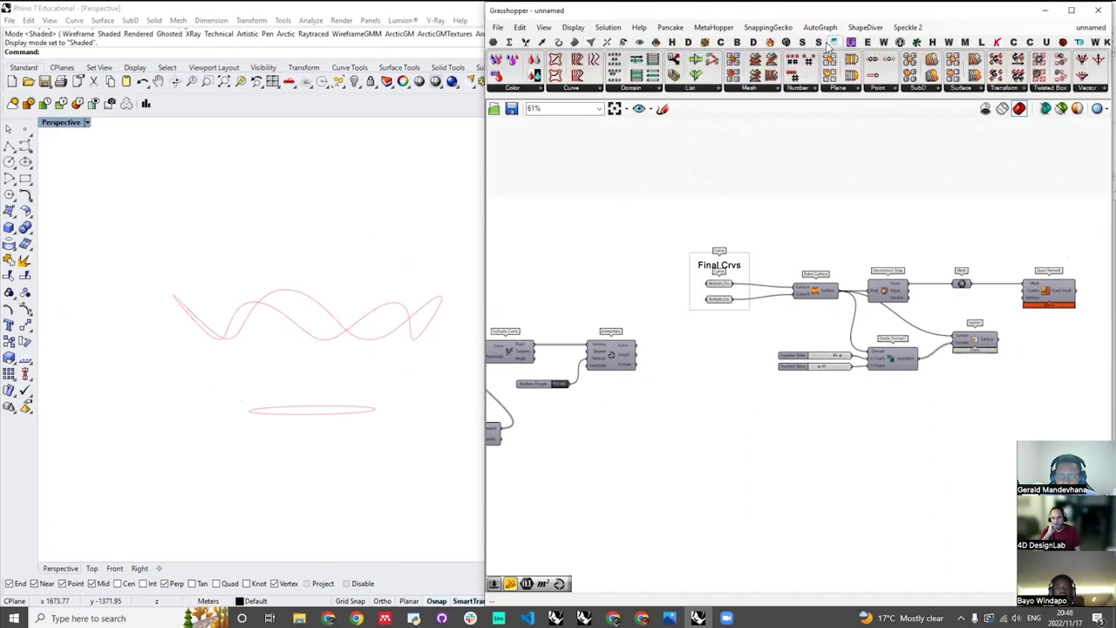
pyautogui.click(568, 89)
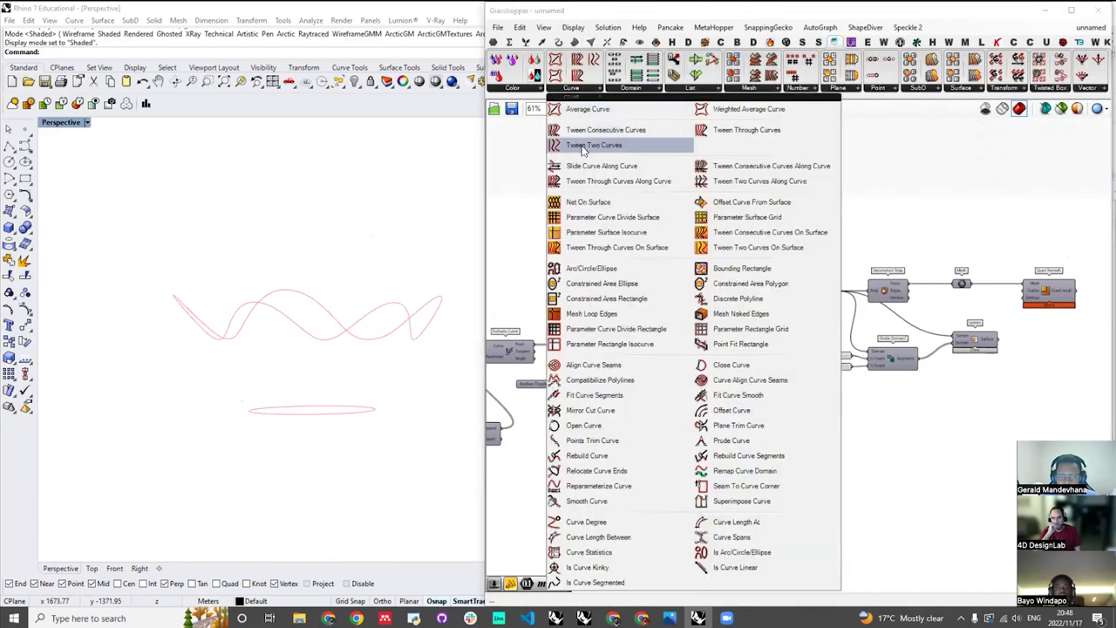
pyautogui.click(957, 436)
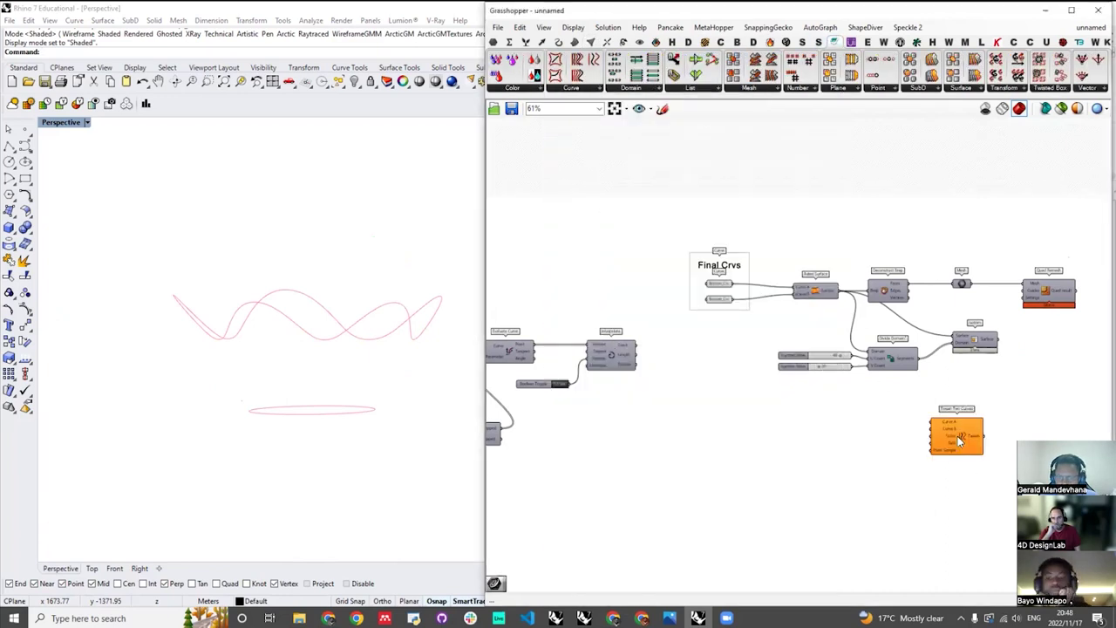
# - Connect the two Final Crvs curves to Curve A and Curve B of Tween Two Curves and check the tweened curve in the viewport
pyautogui.scroll(2, 924, 427)
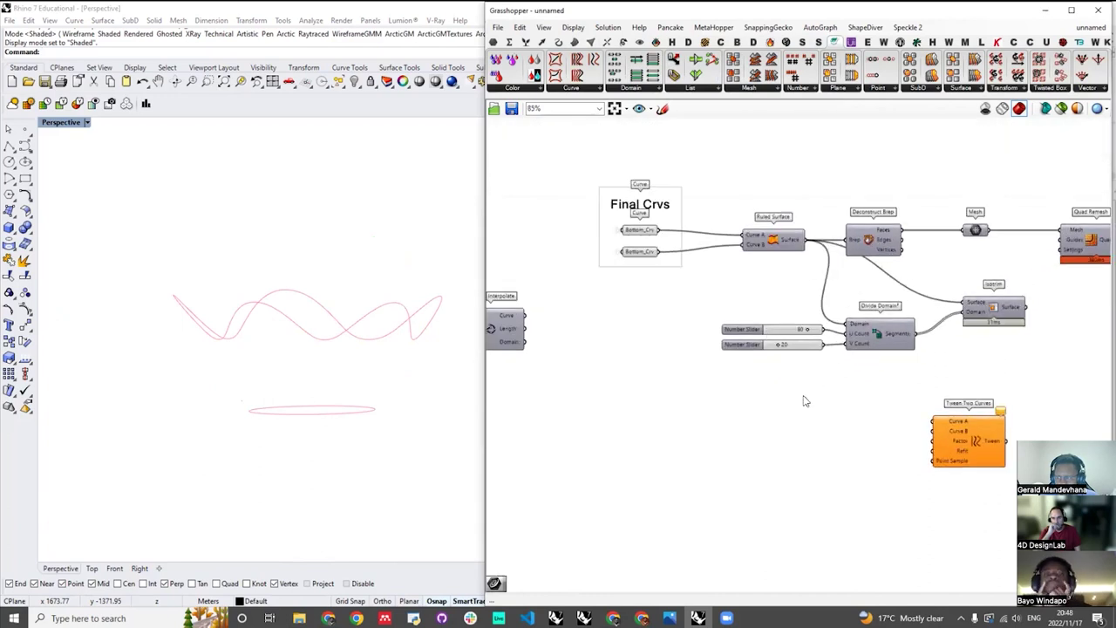
pyautogui.scroll(-2, 806, 398)
pyautogui.scroll(2, 807, 398)
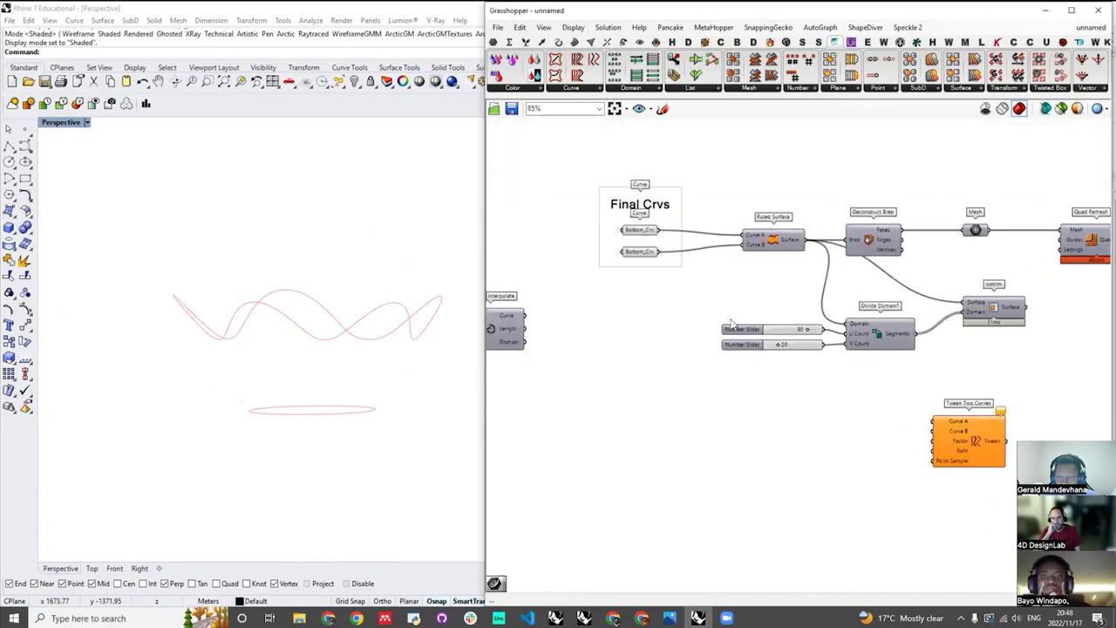
pyautogui.moveTo(660, 230); pyautogui.dragTo(926, 414)
pyautogui.moveTo(741, 305); pyautogui.dragTo(660, 252)
pyautogui.click(973, 442)
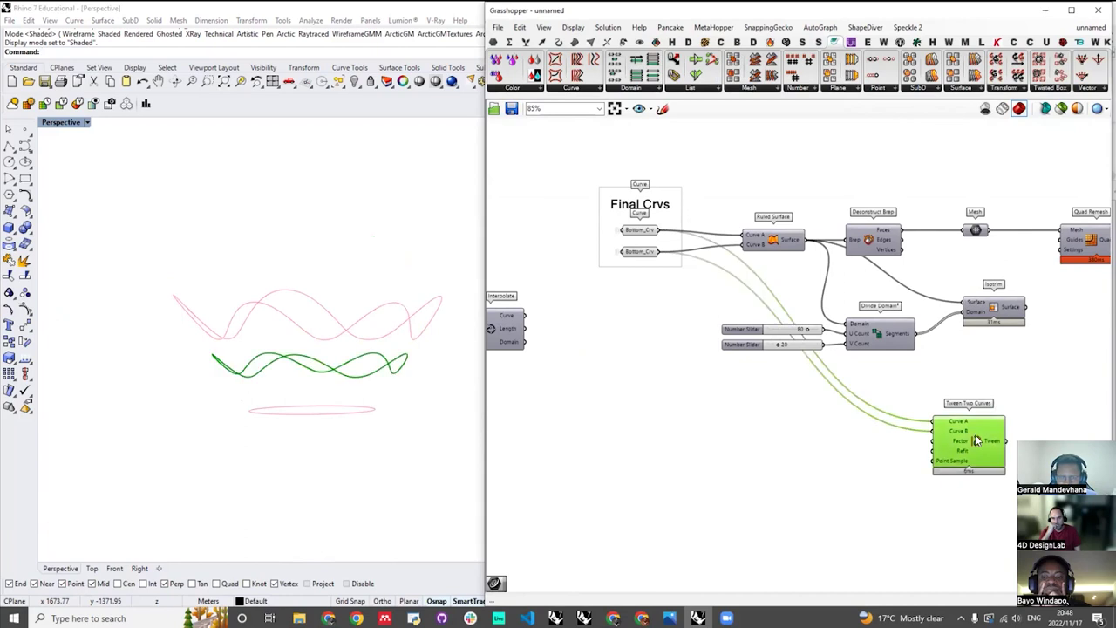
pyautogui.moveTo(288, 289); pyautogui.dragTo(353, 343, button='right')
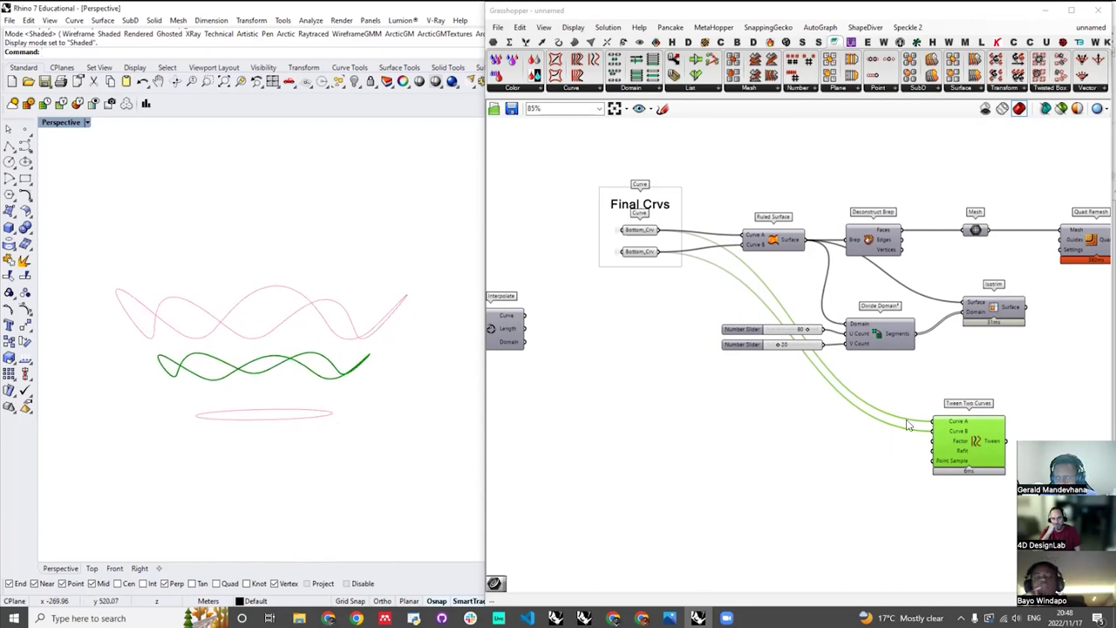
pyautogui.scroll(-3, 876, 429)
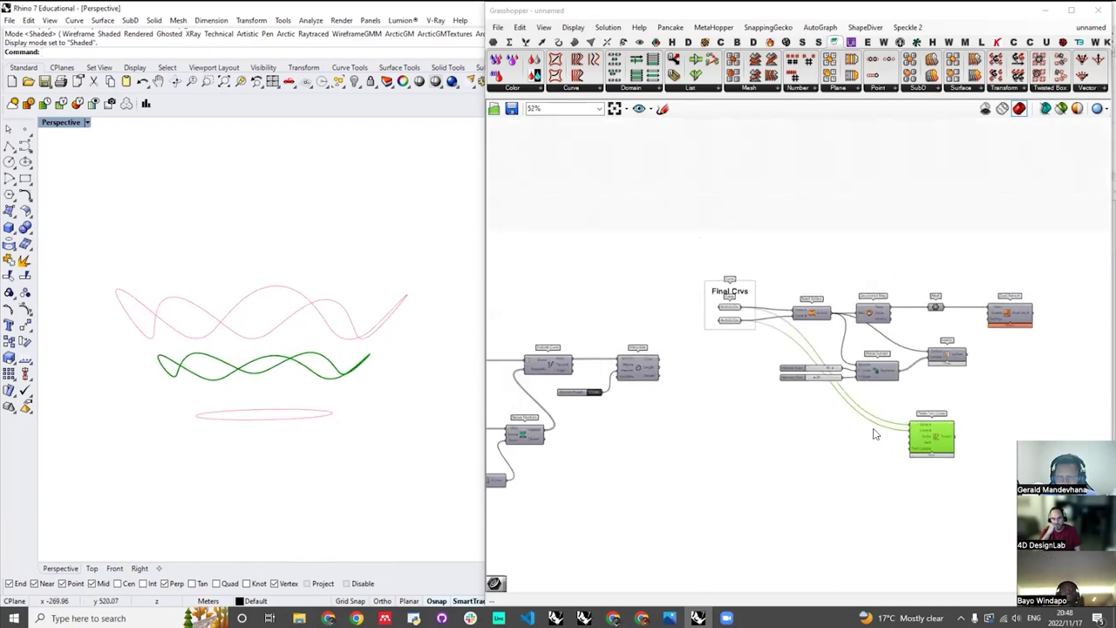
pyautogui.scroll(2, 875, 433)
pyautogui.moveTo(336, 351); pyautogui.dragTo(130, 235, button='right')
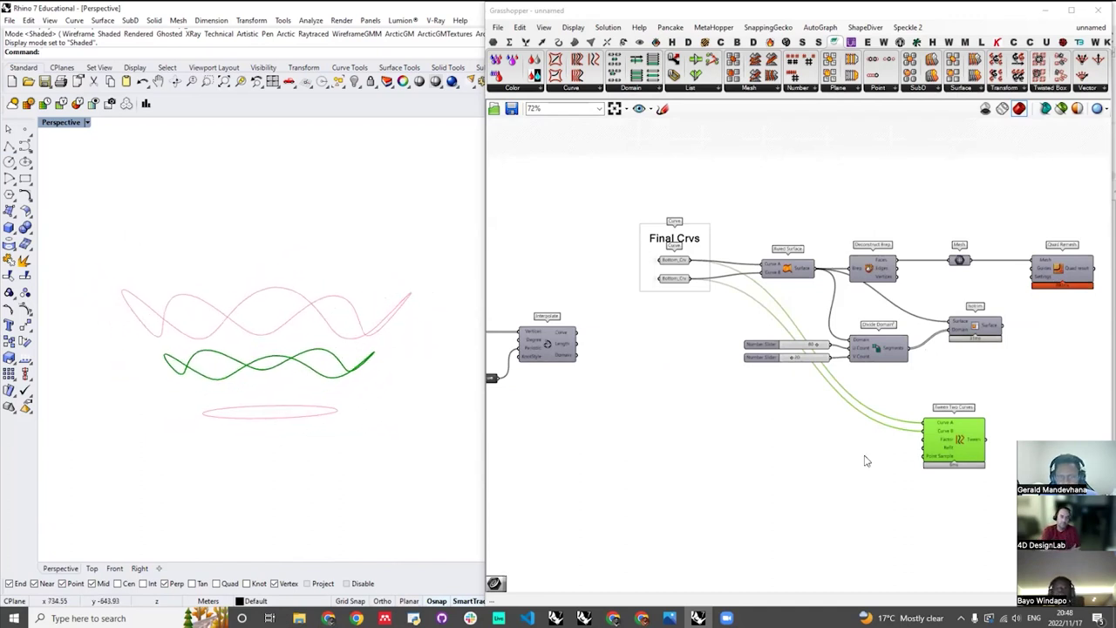
# - Add a Graph Mapper and place it just before the Tween Two Curves component
pyautogui.scroll(2, 865, 448)
pyautogui.doubleClick(805, 458)
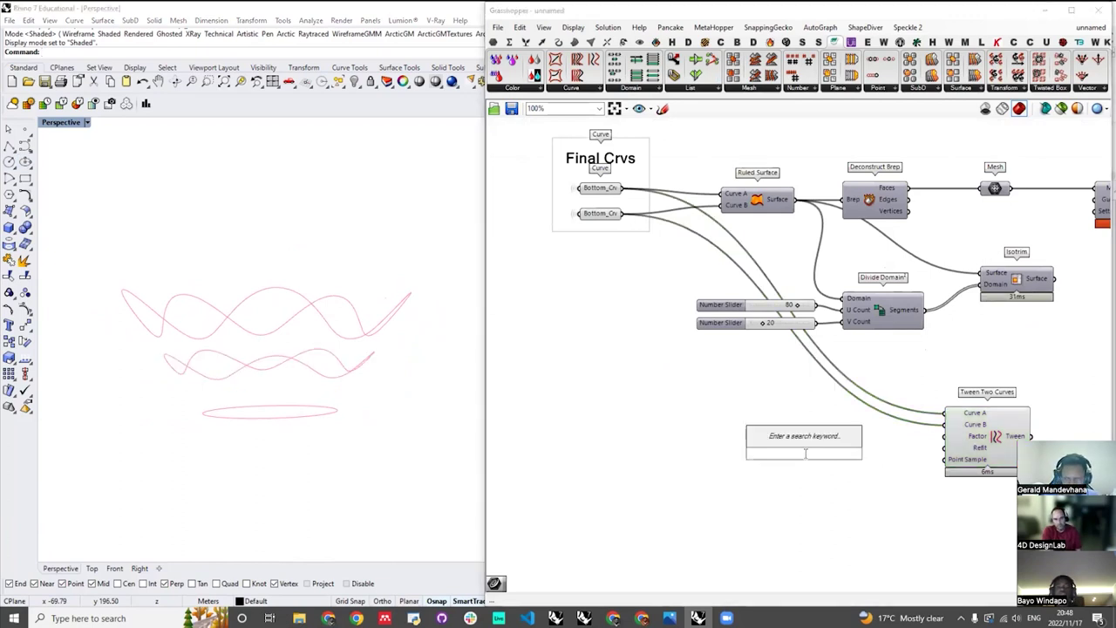
pyautogui.write('grab')
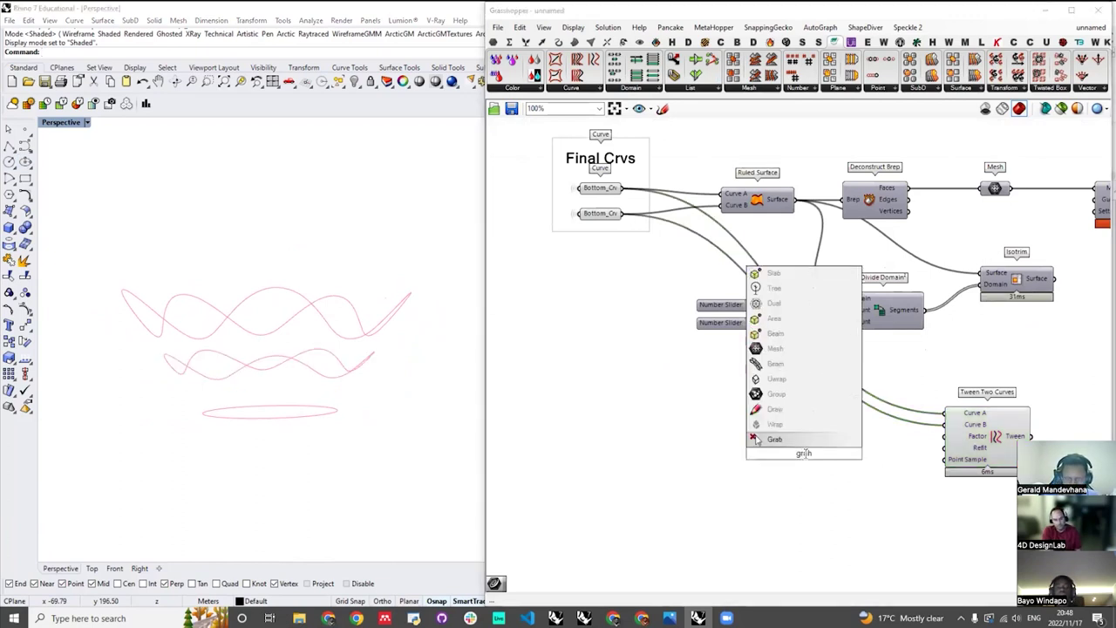
pyautogui.write('ap')
pyautogui.press('BackSpace')
pyautogui.press('BackSpace')
pyautogui.write('ph')
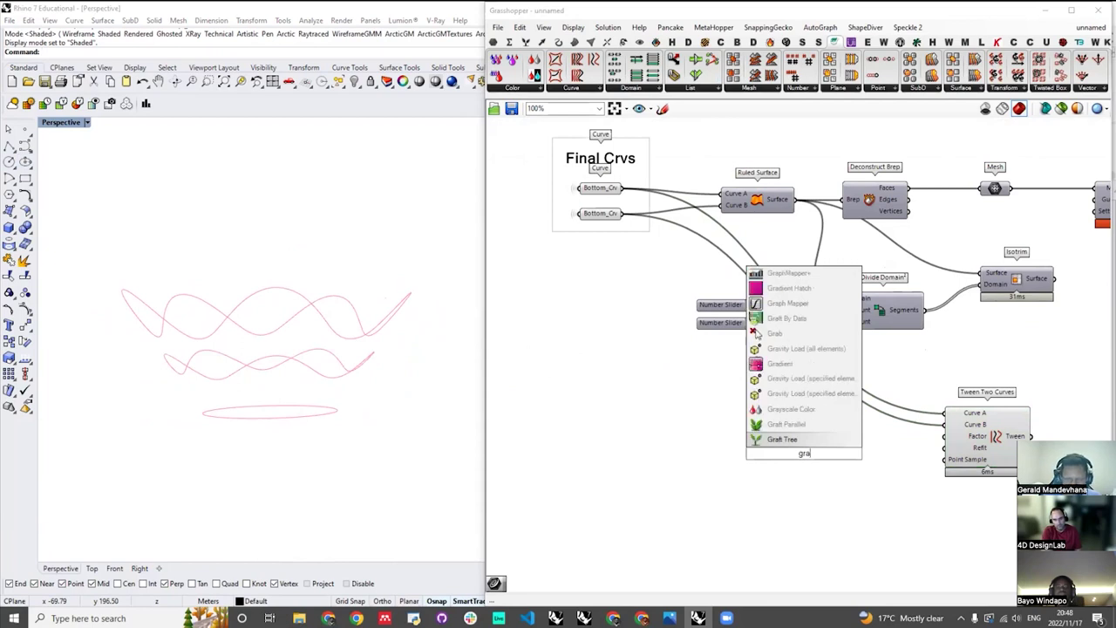
pyautogui.click(787, 423)
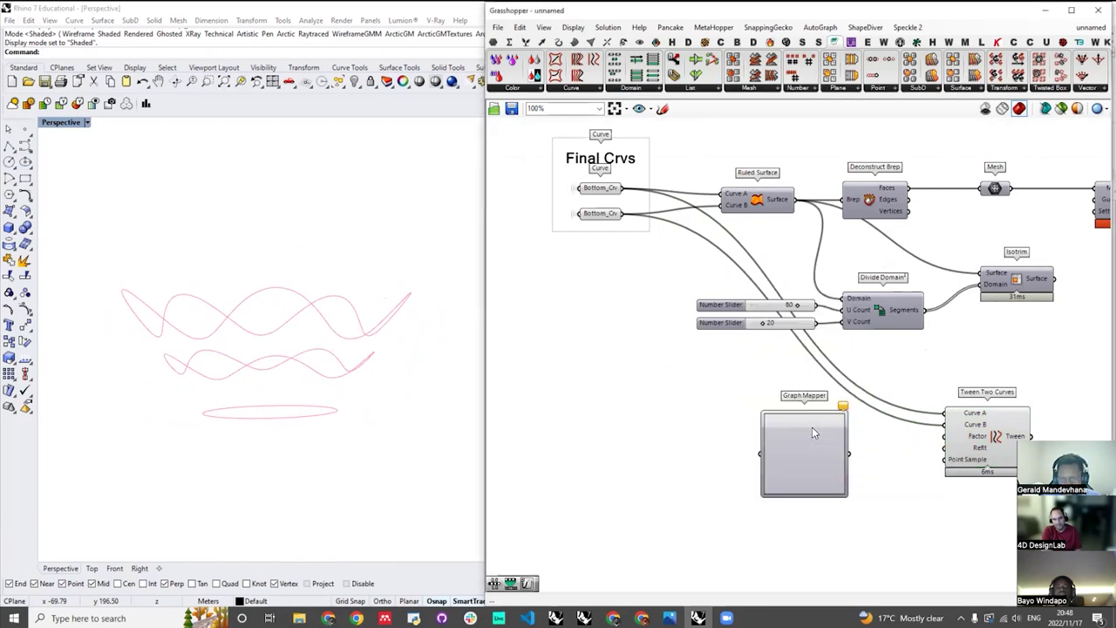
pyautogui.moveTo(808, 450); pyautogui.dragTo(828, 497)
# - Add a Range component and position it ahead of the Graph Mapper
pyautogui.doubleClick(686, 443)
pyautogui.write('range')
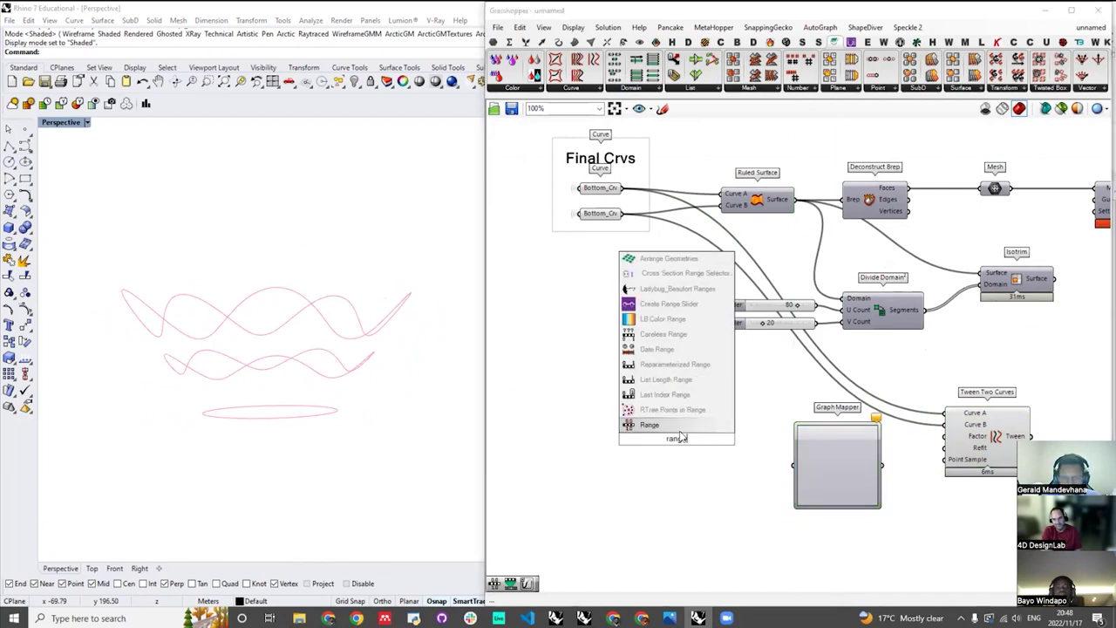
pyautogui.press('Return')
pyautogui.moveTo(678, 442); pyautogui.dragTo(730, 461)
# - Create a number slider set to 20 and connect it to the Steps input of the Range component
pyautogui.scroll(2, 708, 460)
pyautogui.scroll(-2, 732, 460)
pyautogui.scroll(2, 645, 451)
pyautogui.click(643, 451)
pyautogui.doubleClick(642, 449)
pyautogui.write('2')
pyautogui.click(624, 433)
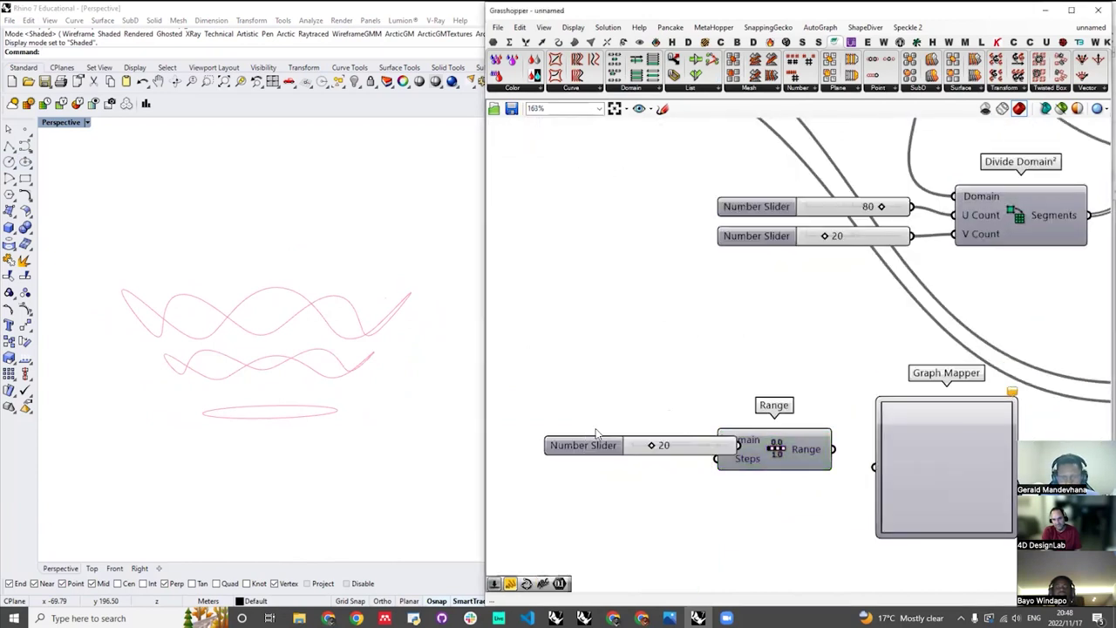
pyautogui.scroll(-3, 591, 466)
pyautogui.moveTo(684, 460); pyautogui.dragTo(647, 469)
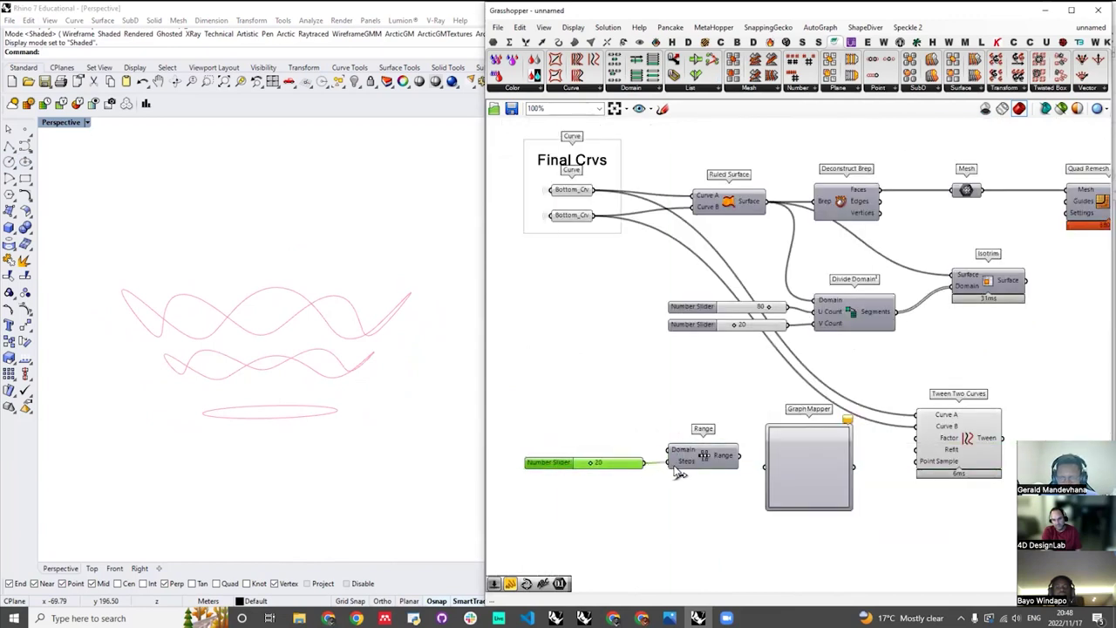
pyautogui.moveTo(555, 464); pyautogui.dragTo(561, 462)
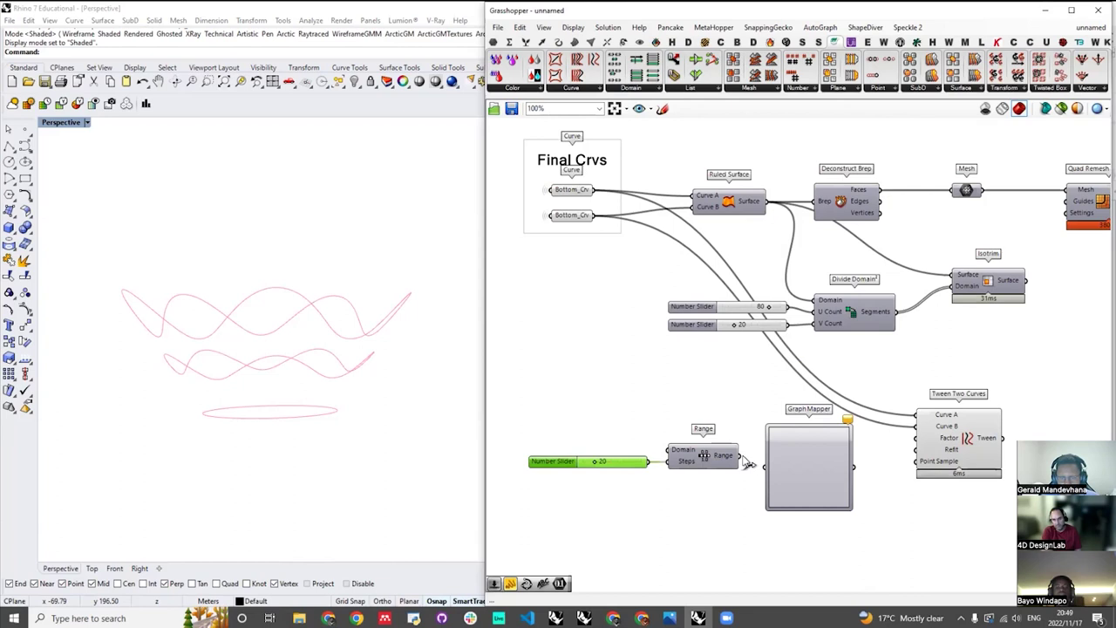
# - Feed the Range output into the Graph Mapper and set its graph type to Bezier2
pyautogui.moveTo(793, 463); pyautogui.dragTo(801, 455, button='right')
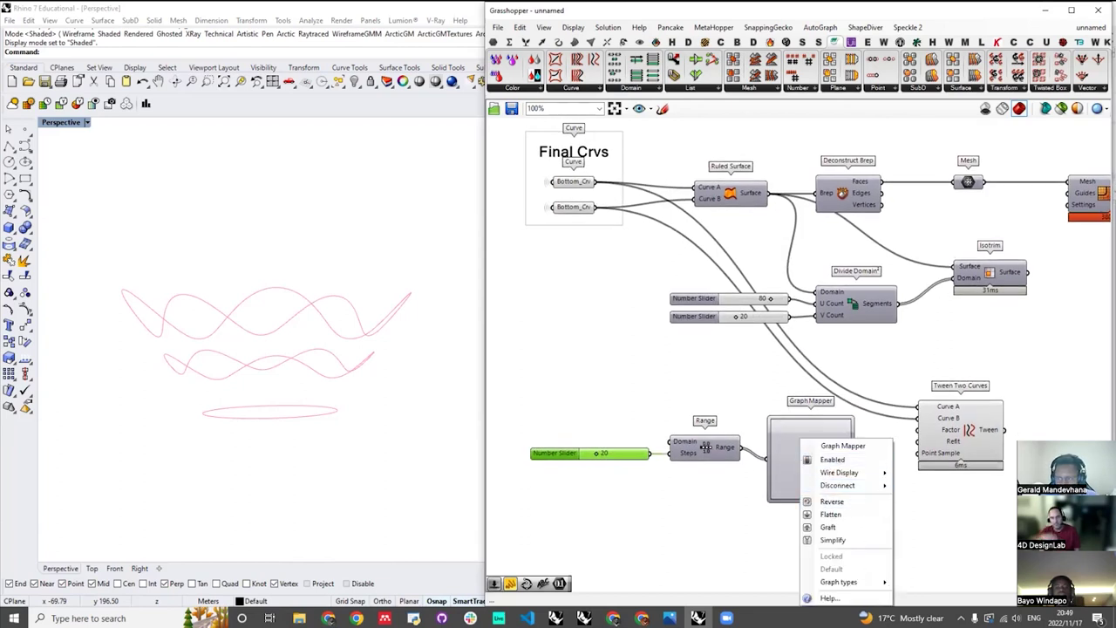
pyautogui.click(867, 502)
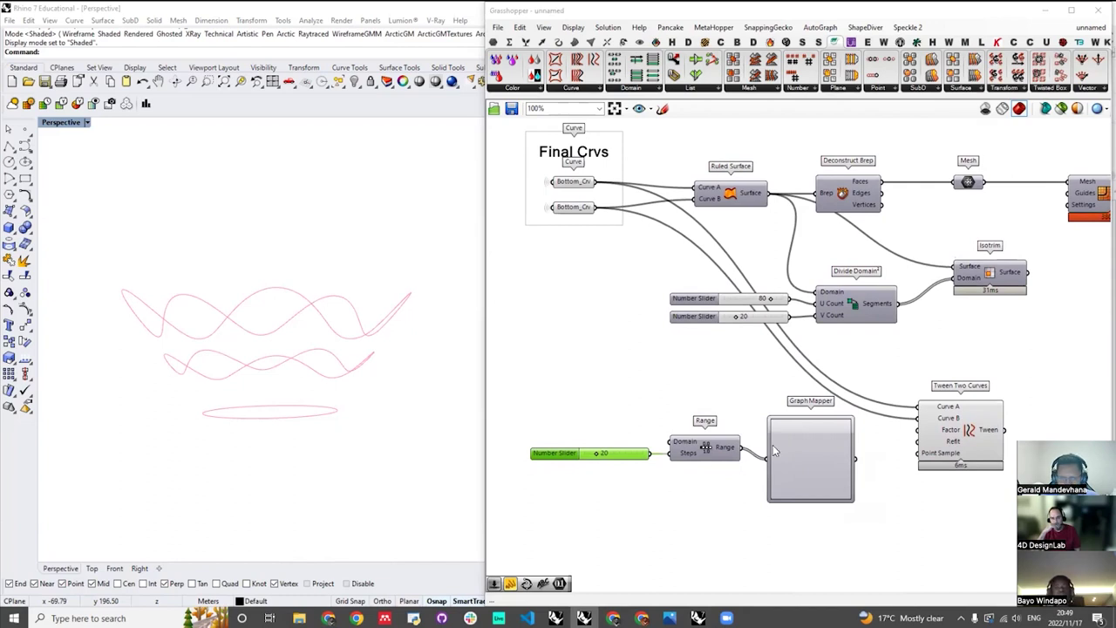
pyautogui.rightClick(806, 440)
pyautogui.moveTo(859, 581)
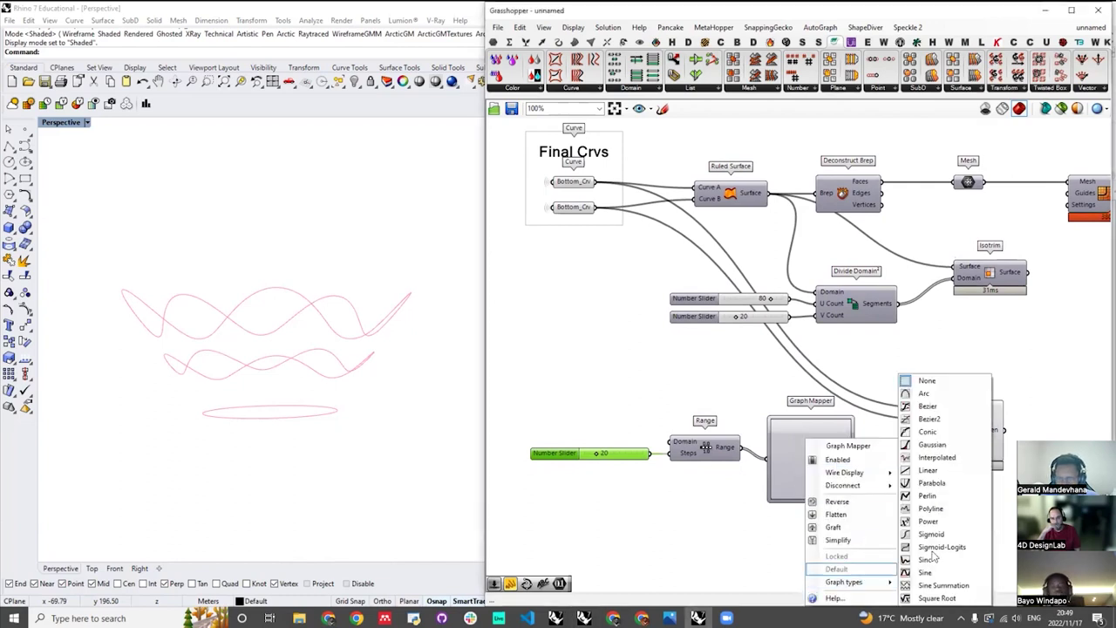
pyautogui.click(929, 418)
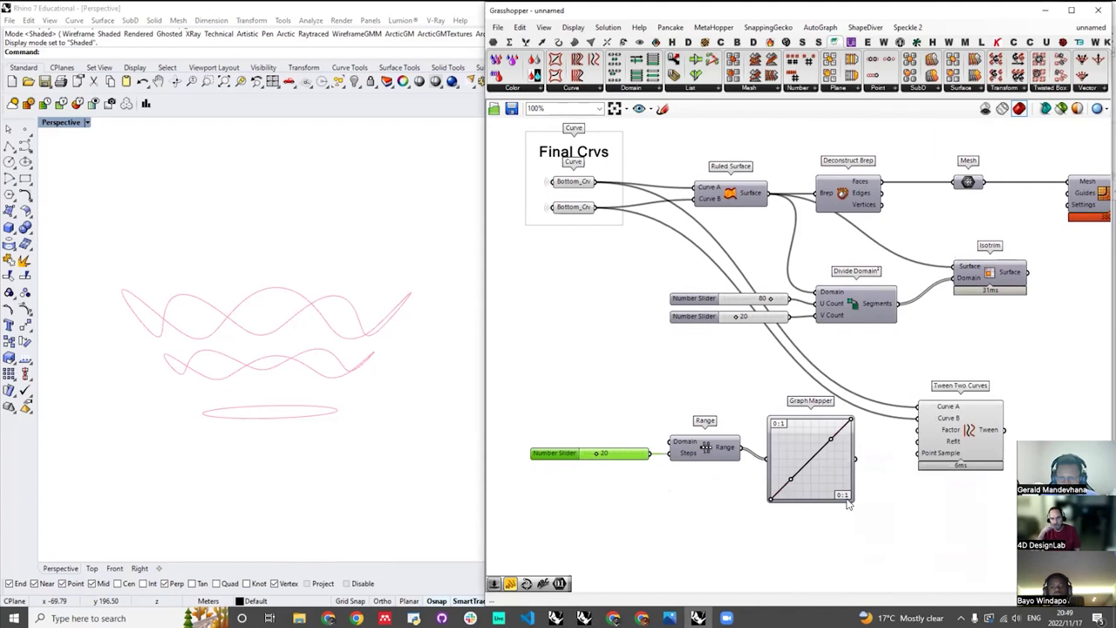
# - Shape the Graph Mapper curve into an S, with the lower handle about two thirds along the base and the upper handle about halfway along the upper edge
pyautogui.scroll(2, 789, 474)
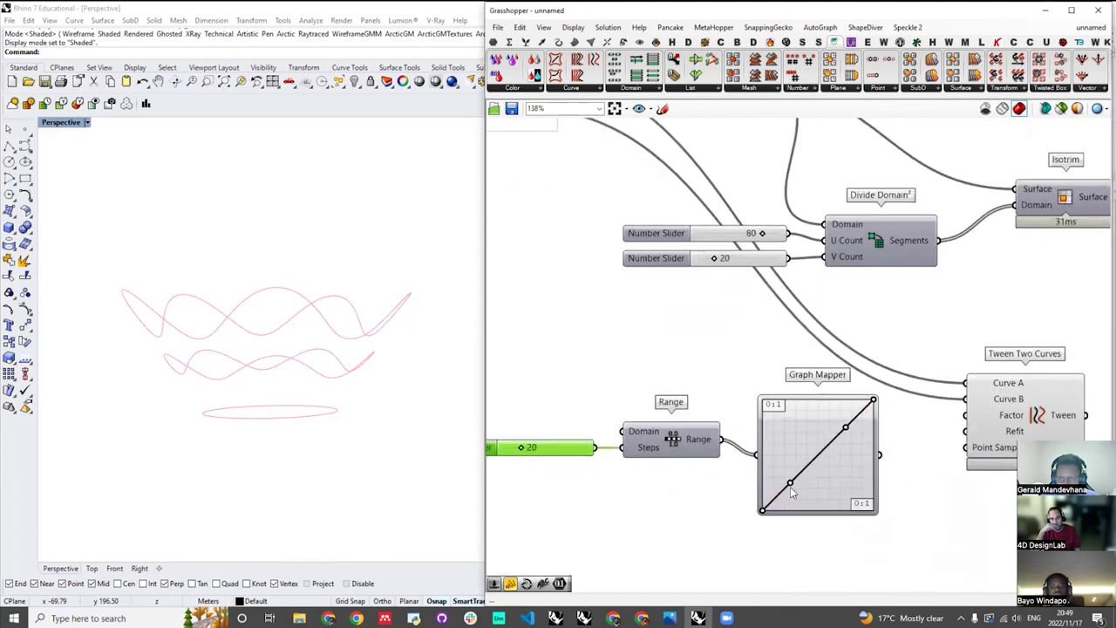
pyautogui.moveTo(790, 490); pyautogui.dragTo(816, 509)
pyautogui.moveTo(844, 428); pyautogui.dragTo(821, 399)
pyautogui.moveTo(816, 509); pyautogui.dragTo(838, 511)
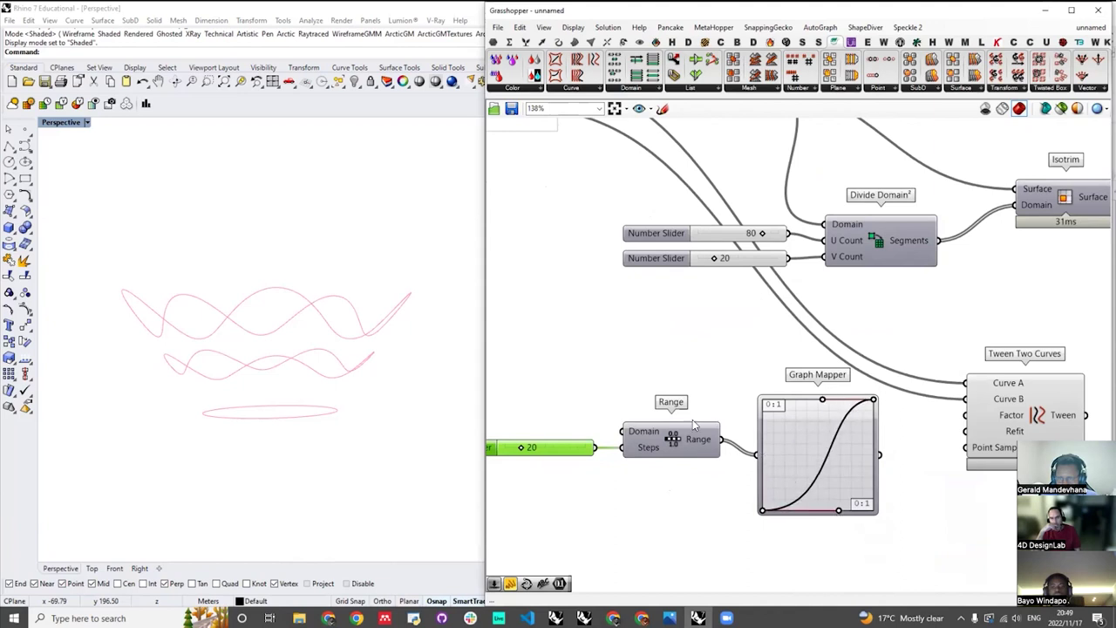
# - Connect the Graph Mapper output to the Factor input of Tween Two Curves and view the tweened curves from above
pyautogui.scroll(-3, 694, 425)
pyautogui.scroll(3, 882, 407)
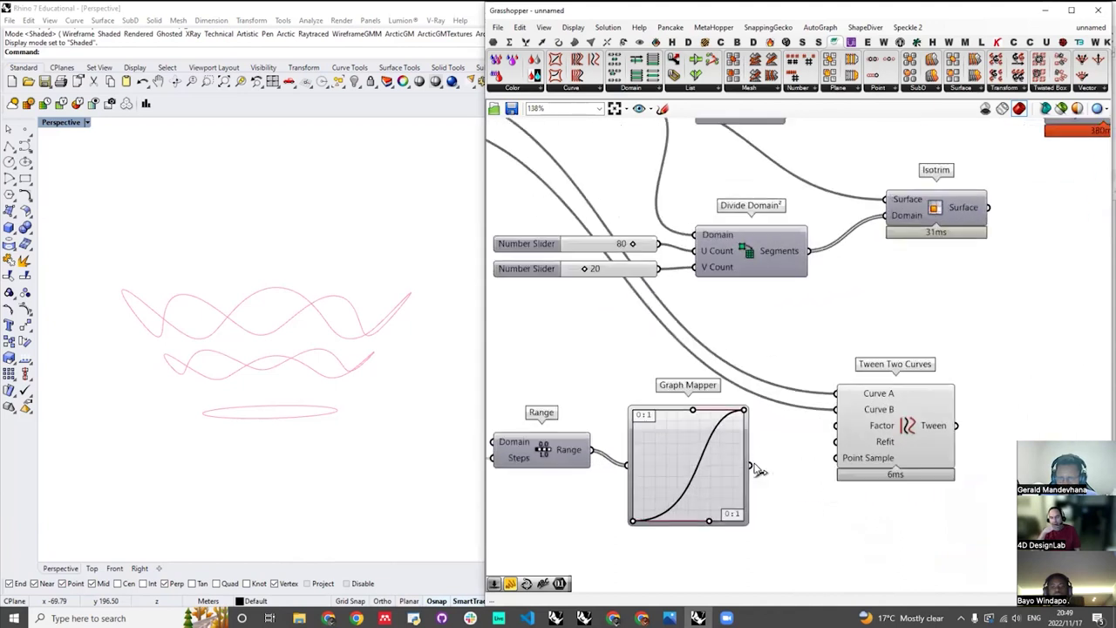
pyautogui.moveTo(749, 465); pyautogui.dragTo(835, 425)
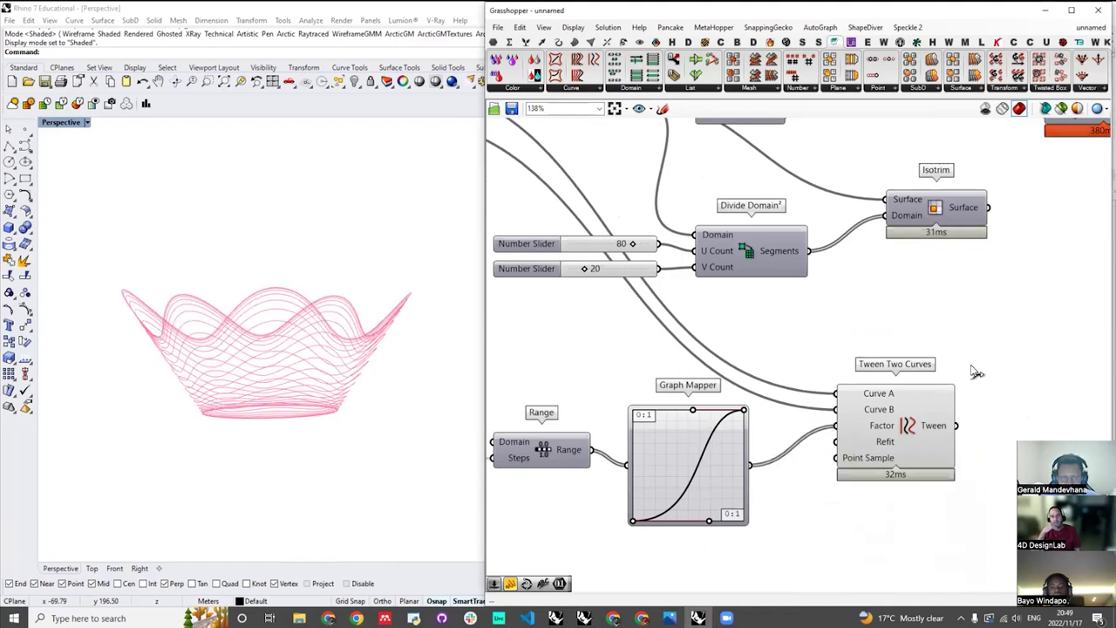
pyautogui.scroll(-5, 722, 319)
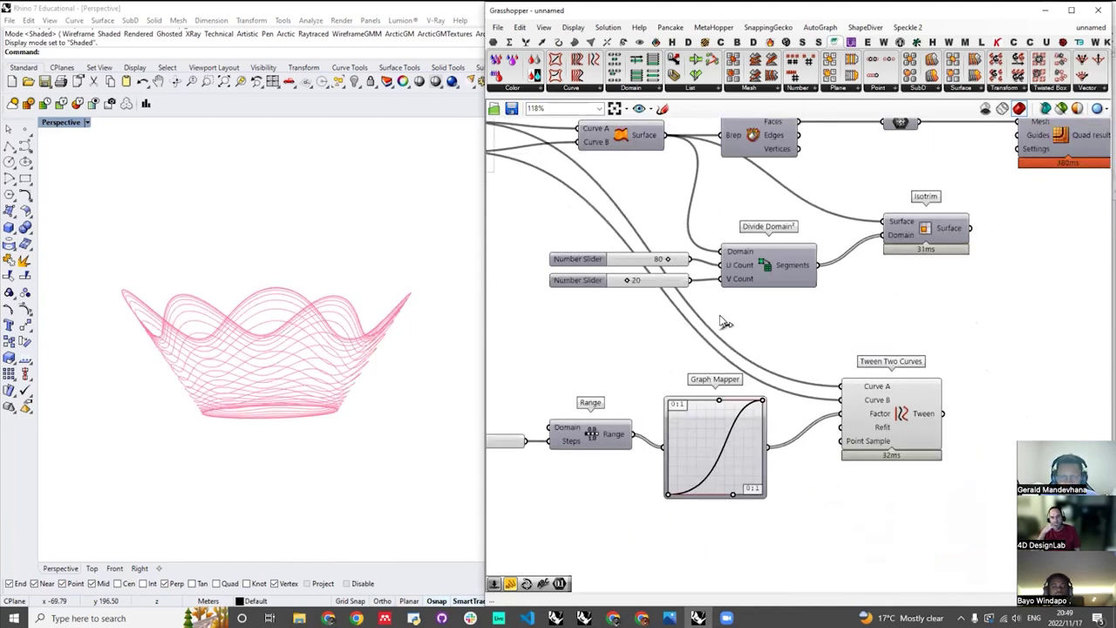
pyautogui.moveTo(415, 318); pyautogui.dragTo(266, 218, button='right')
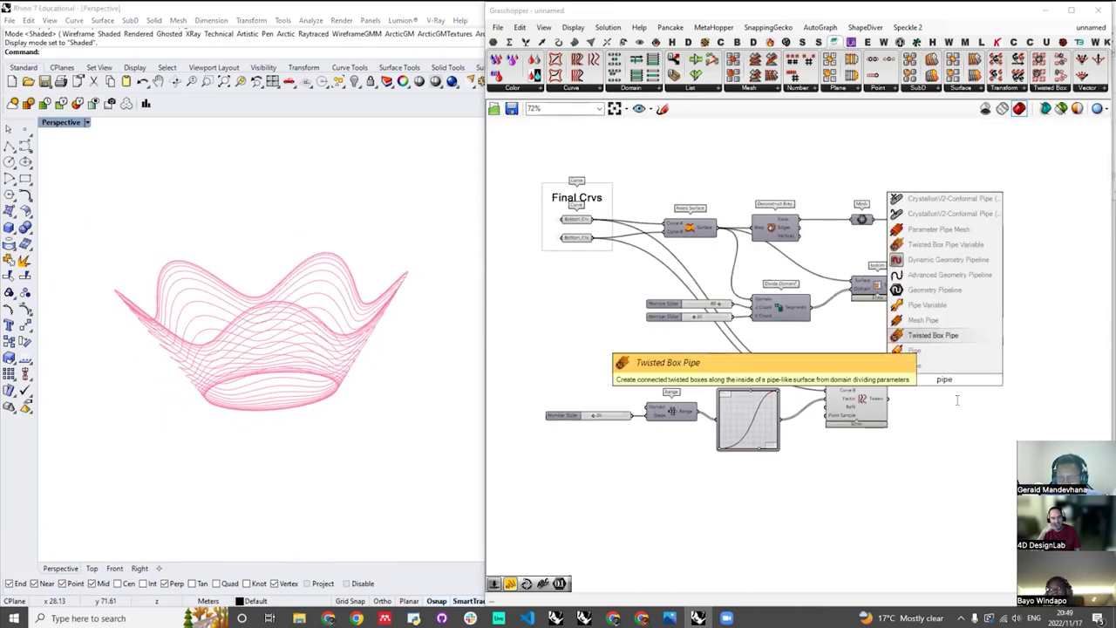
# - Add the Pipe component that builds a pipe surface around a rail curve, placing it beyond Tween Two Curves
pyautogui.press('Up')
pyautogui.press('Up')
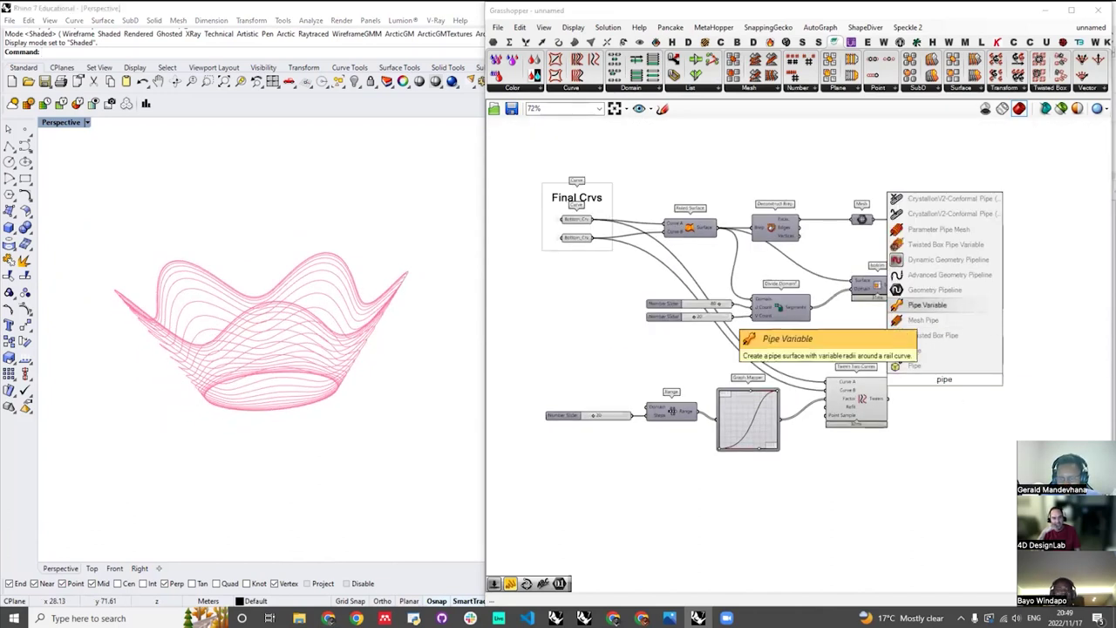
pyautogui.press('Down')
pyautogui.press('Down')
pyautogui.press('Down')
pyautogui.press('Down')
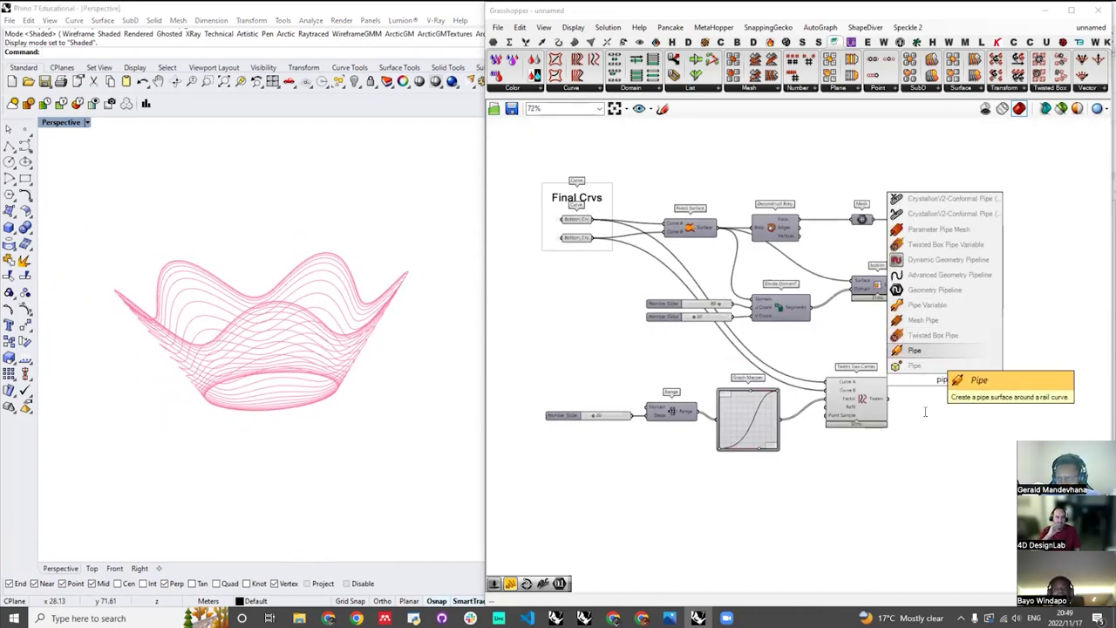
pyautogui.press('Return')
pyautogui.scroll(1, 925, 411)
pyautogui.scroll(4, 937, 376)
pyautogui.moveTo(938, 376); pyautogui.dragTo(997, 376)
# - Create a number slider set to 0.20 and connect it to the Pipe component's Radius input
pyautogui.doubleClick(877, 403)
pyautogui.write('0.20')
pyautogui.press('Return')
pyautogui.scroll(-4, 770, 400)
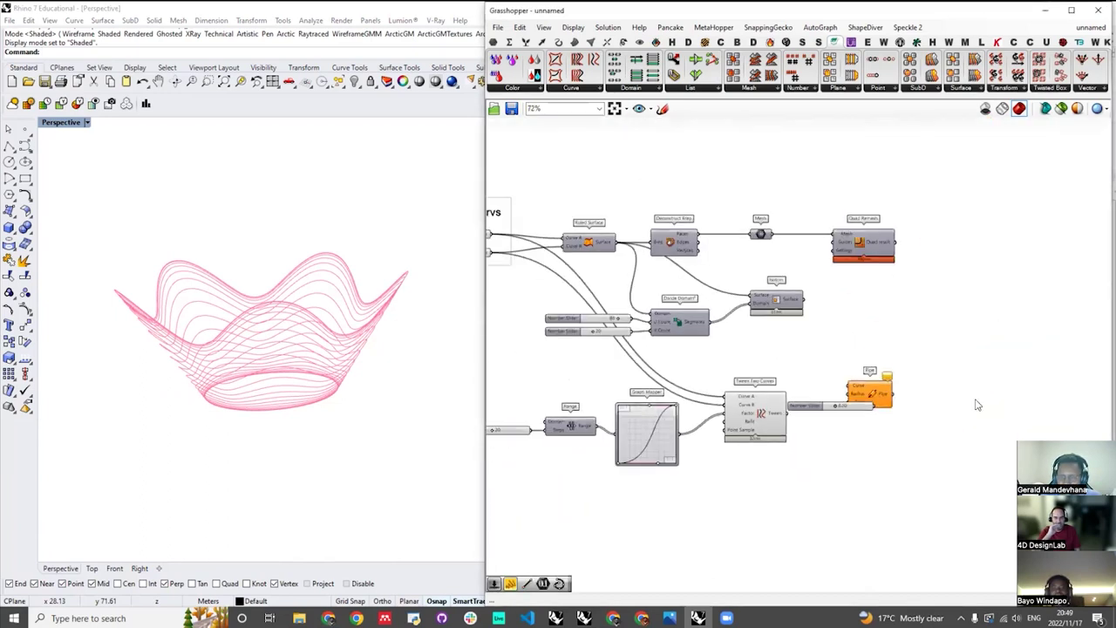
pyautogui.scroll(4, 779, 419)
pyautogui.moveTo(870, 427); pyautogui.dragTo(917, 437)
pyautogui.moveTo(914, 437); pyautogui.dragTo(939, 407)
# - Connect the Tween output to the Pipe component's Curve input and inspect the piped curves from the side
pyautogui.moveTo(717, 435); pyautogui.dragTo(937, 387)
pyautogui.moveTo(977, 422); pyautogui.dragTo(979, 434)
pyautogui.moveTo(271, 333); pyautogui.dragTo(227, 344, button='right')
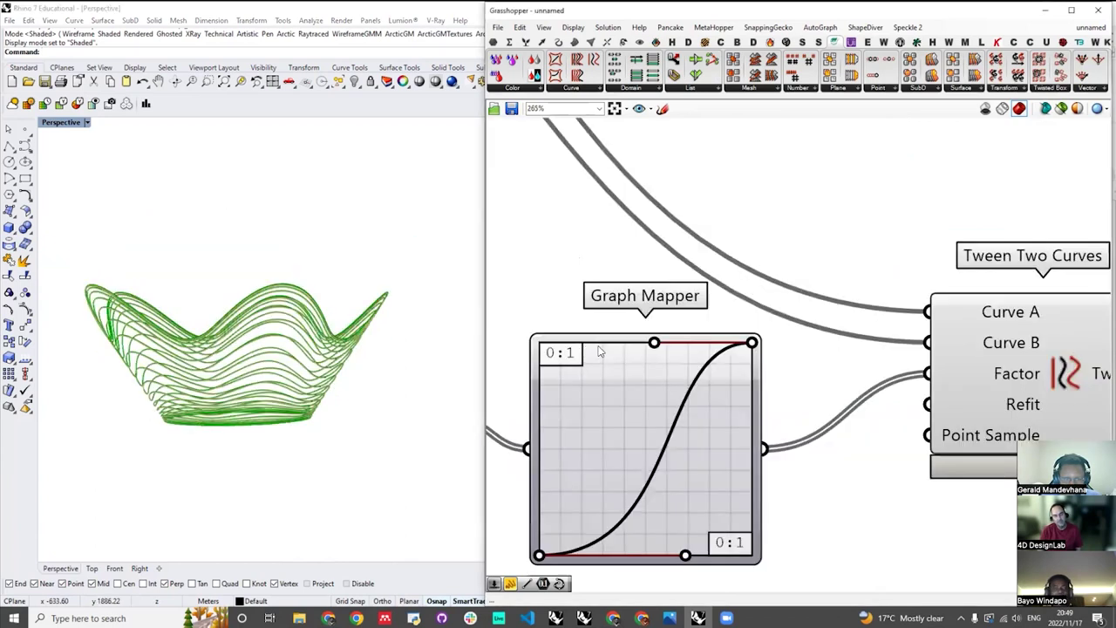
# - Redistribute the tweened pipes by moving the Graph Mapper's upper handle to about one third of the graph's width
pyautogui.moveTo(655, 341); pyautogui.dragTo(589, 344)
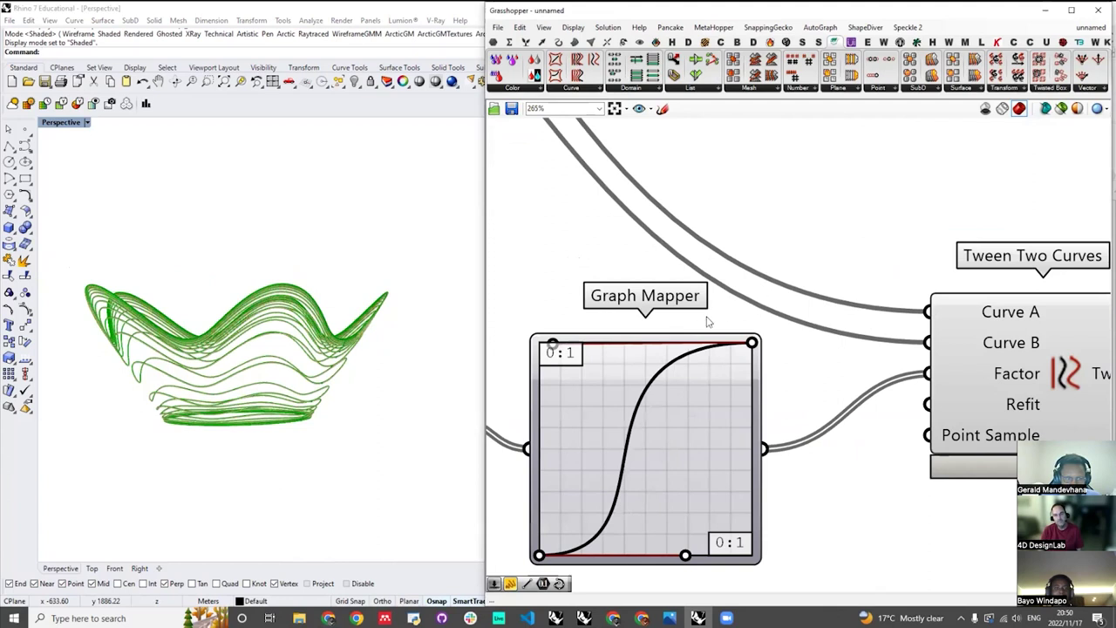
pyautogui.moveTo(555, 344); pyautogui.dragTo(617, 343)
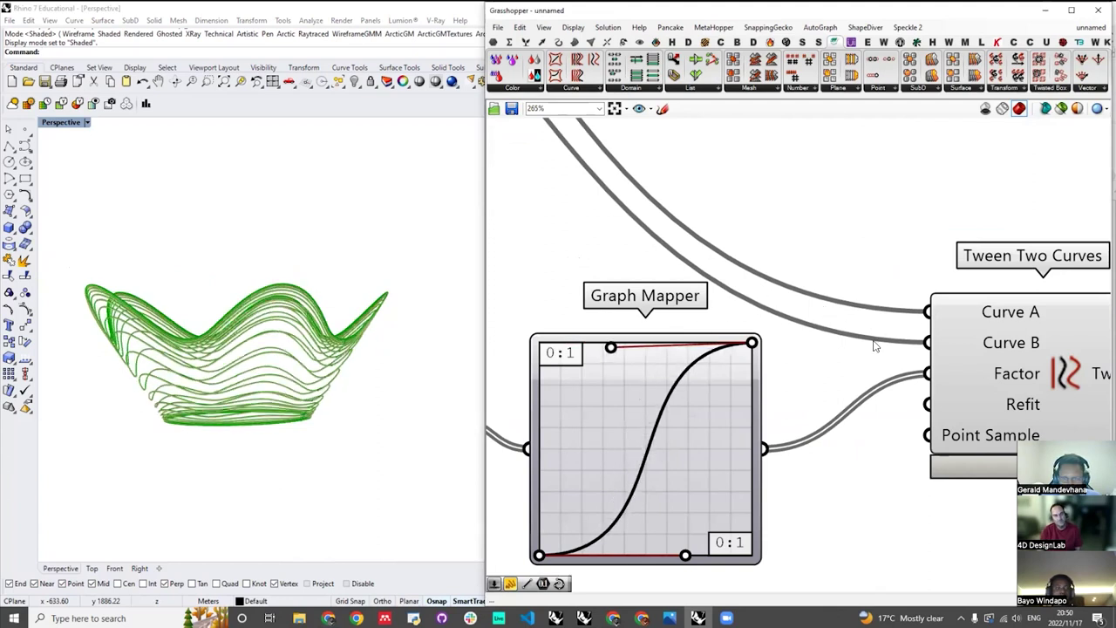
# - Clear the selection and inspect the redistributed tweened pipes from the side and at a lower angle
pyautogui.click(911, 350)
pyautogui.scroll(-3, 938, 359)
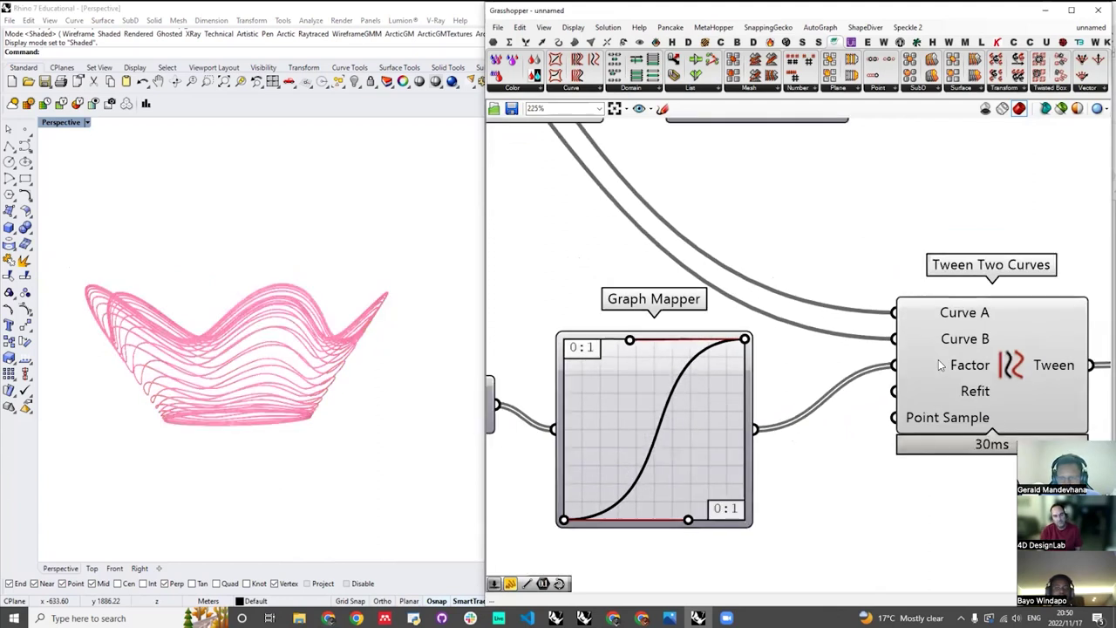
pyautogui.scroll(-4, 938, 359)
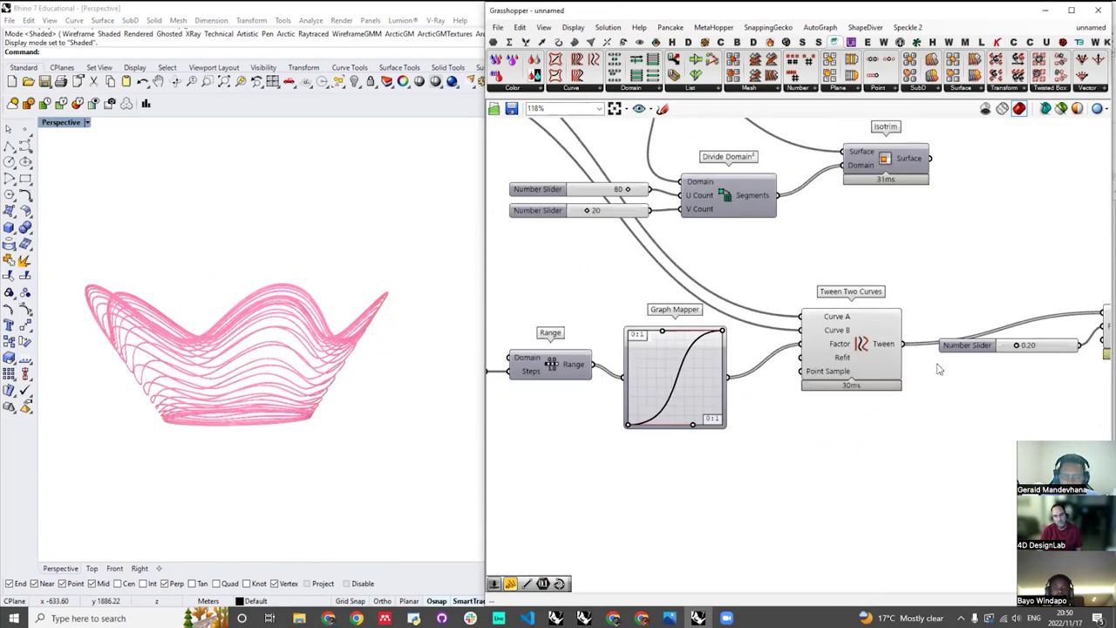
pyautogui.scroll(-5, 938, 368)
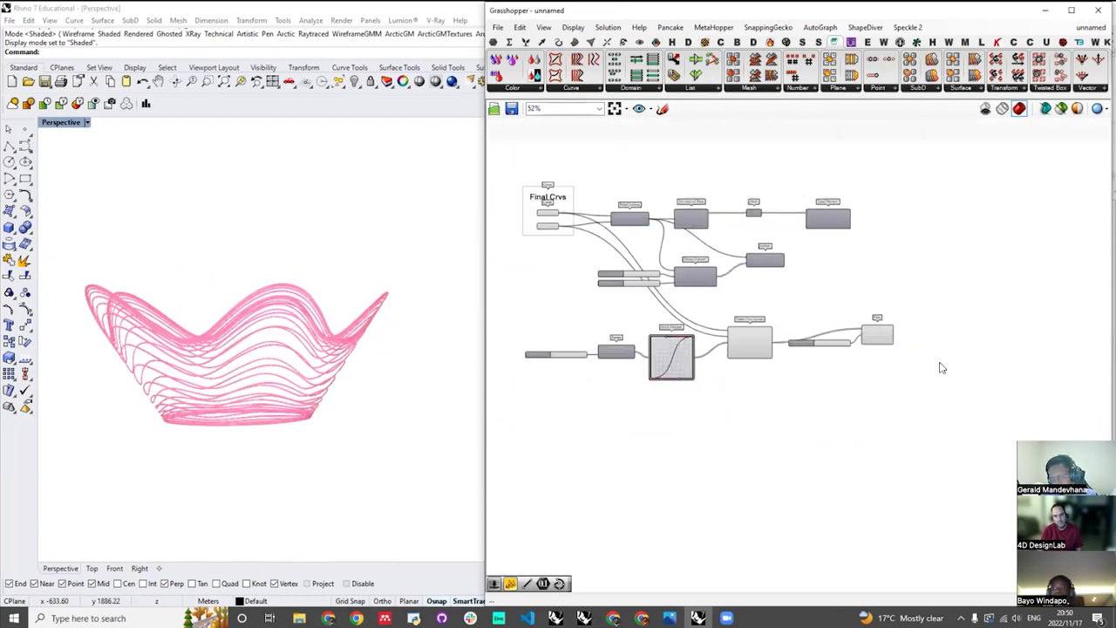
pyautogui.scroll(6, 939, 367)
pyautogui.moveTo(174, 342); pyautogui.dragTo(194, 433, button='right')
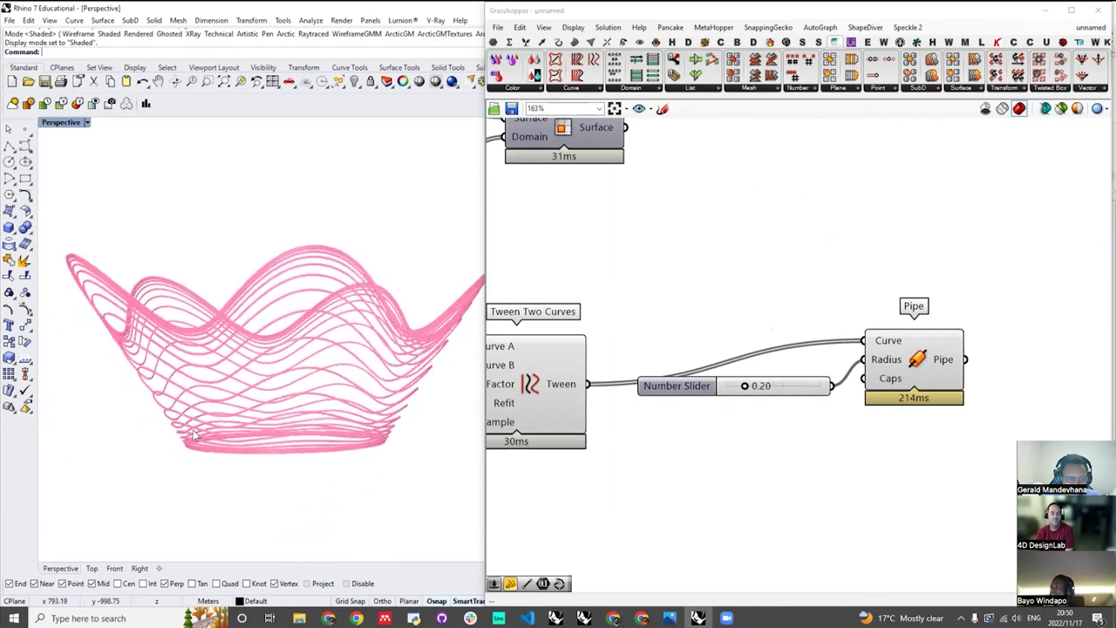
pyautogui.moveTo(271, 365); pyautogui.dragTo(309, 371, button='right')
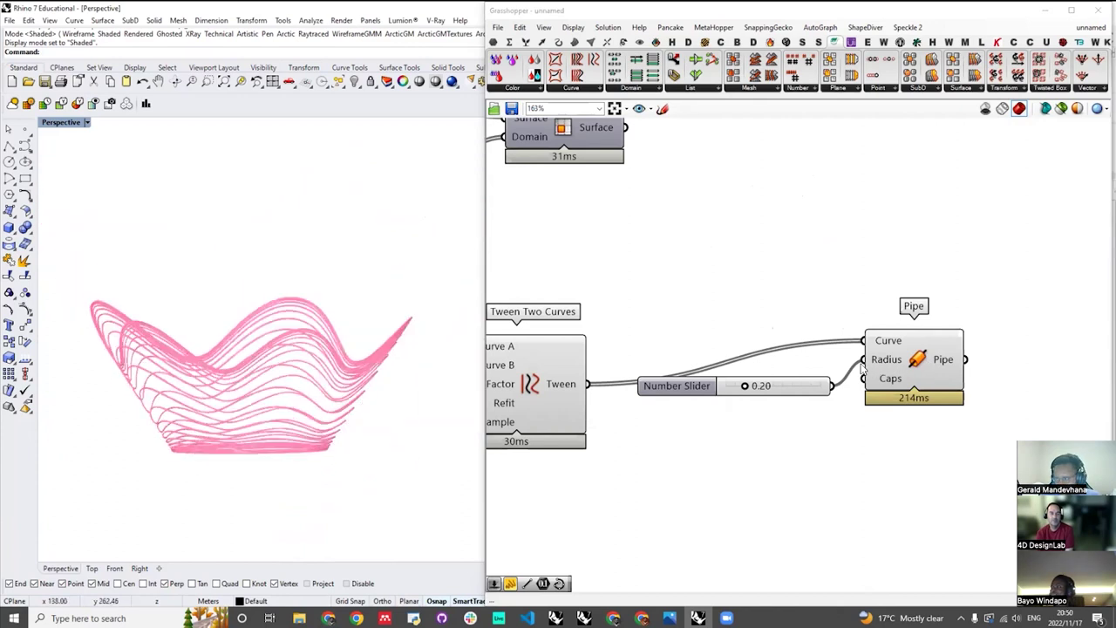
# - Review the whole definition from the Final Crvs group through the Quad Remesh, Isotrim and Tween Two Curves branches to Pipe
pyautogui.scroll(-3, 860, 368)
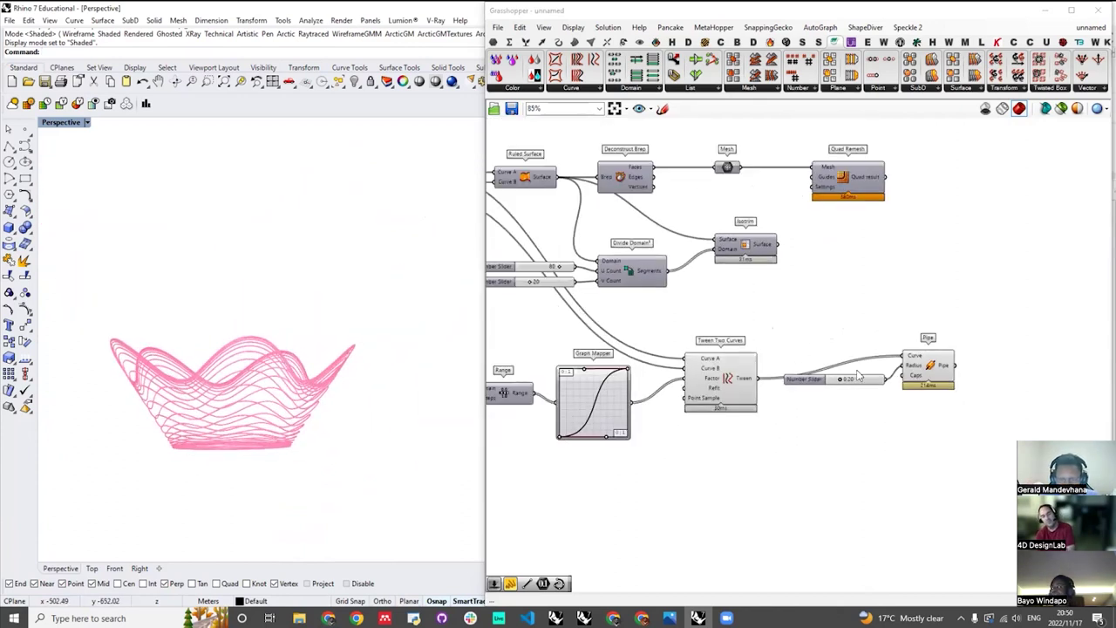
pyautogui.scroll(1, 946, 414)
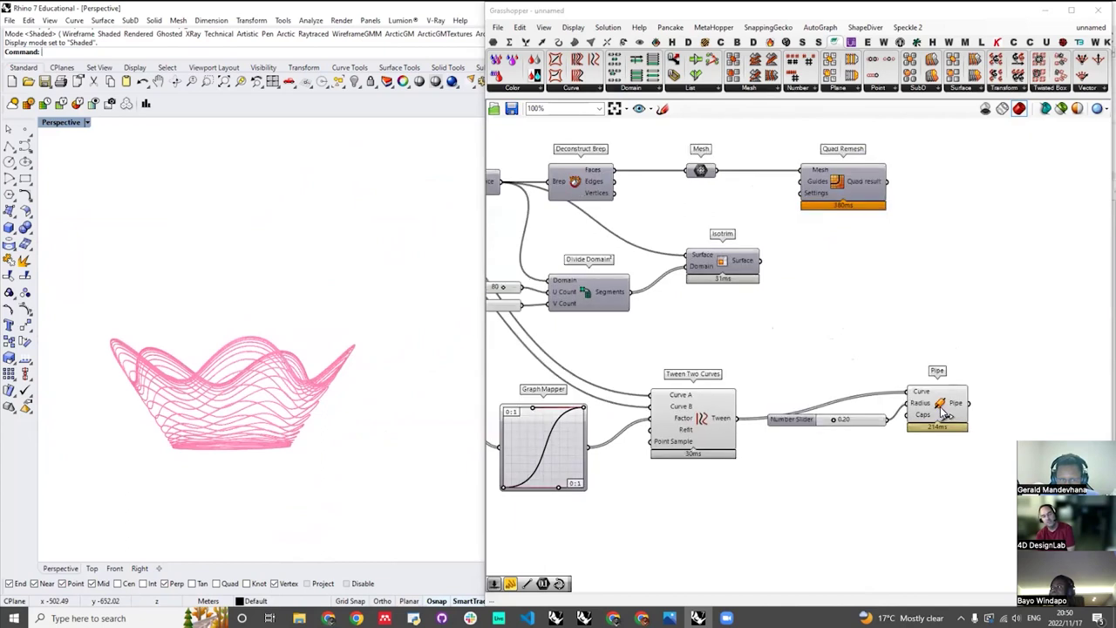
pyautogui.scroll(1, 747, 364)
pyautogui.scroll(2, 808, 347)
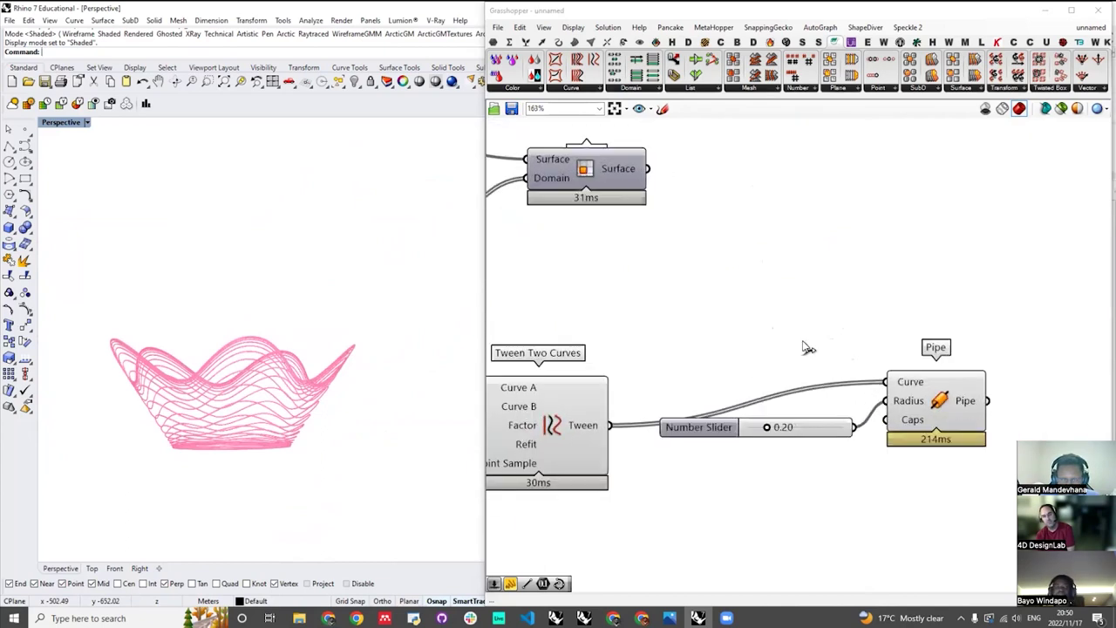
pyautogui.scroll(-3, 863, 365)
pyautogui.scroll(3, 866, 363)
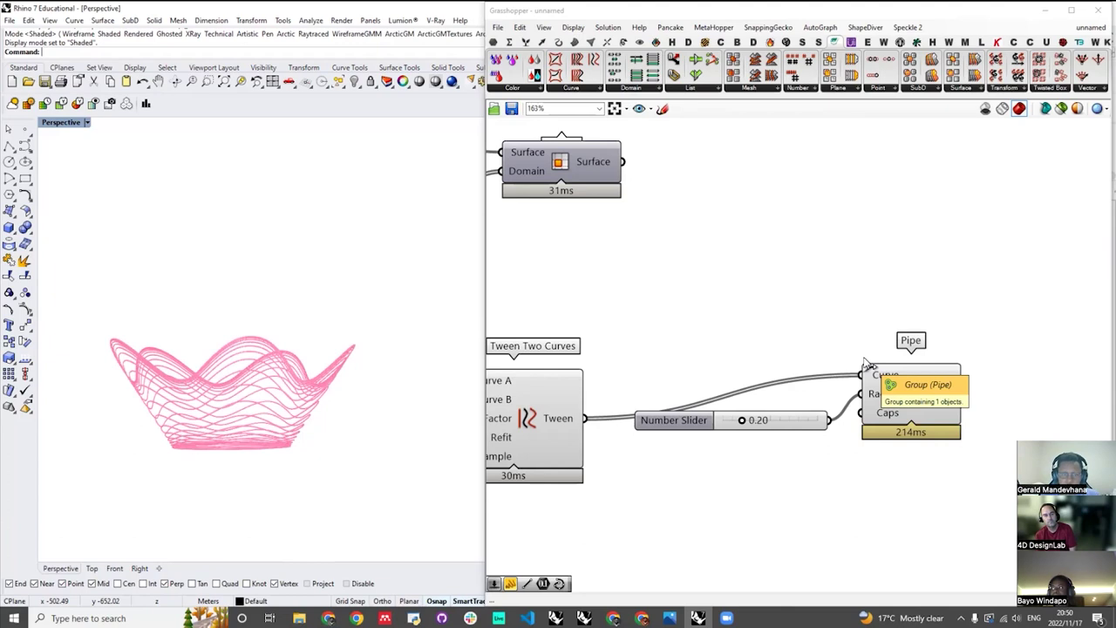
pyautogui.scroll(-3, 770, 346)
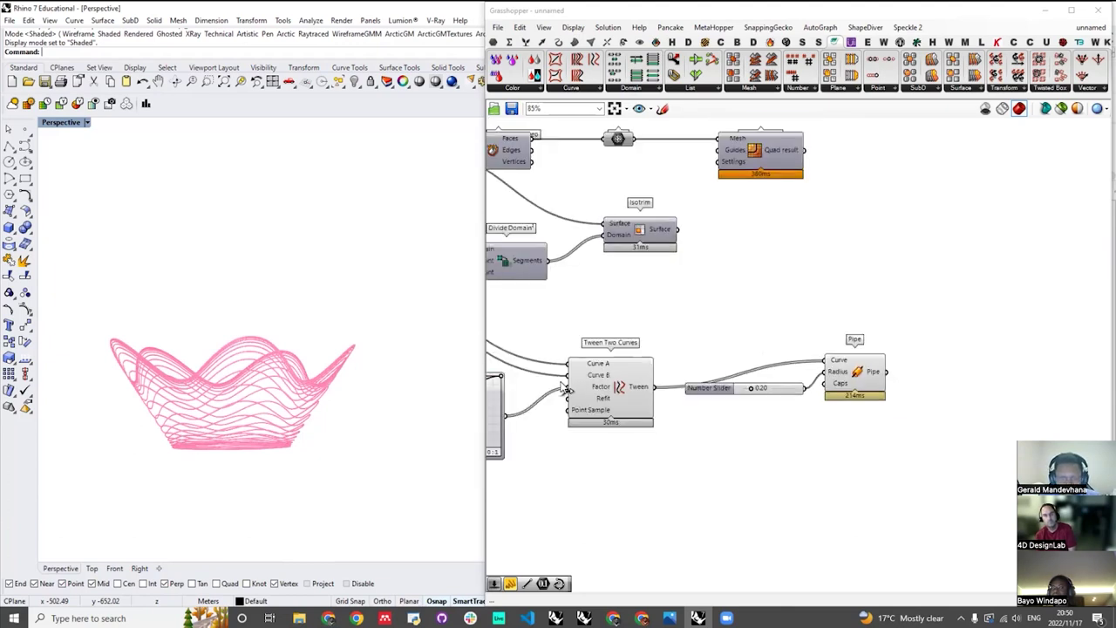
pyautogui.scroll(-3, 687, 394)
pyautogui.scroll(2, 677, 253)
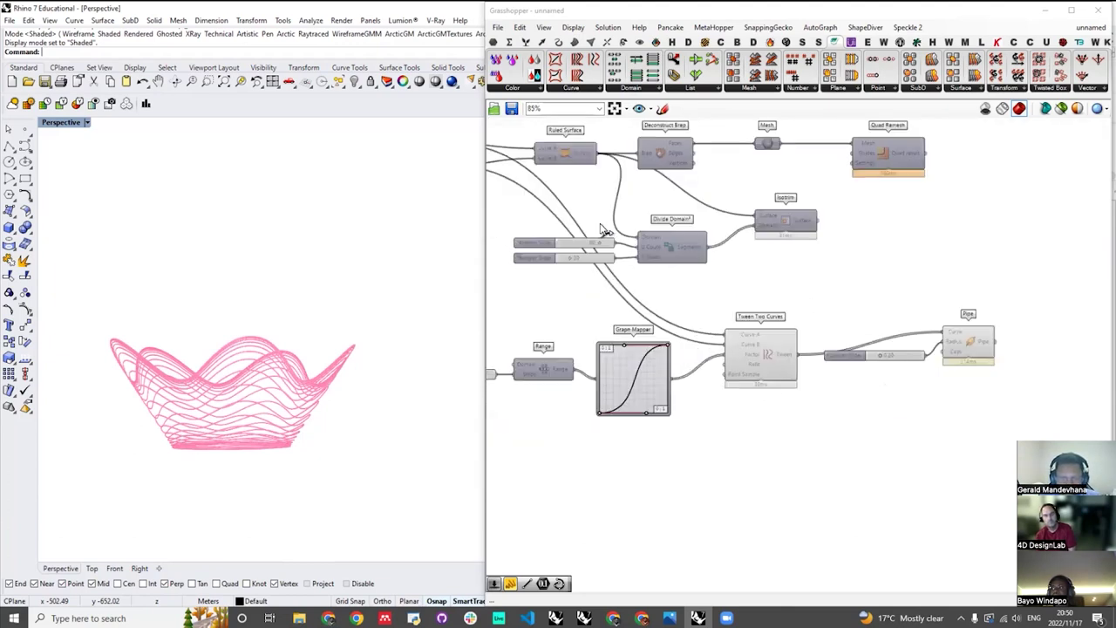
pyautogui.scroll(1, 602, 230)
pyautogui.scroll(-3, 837, 419)
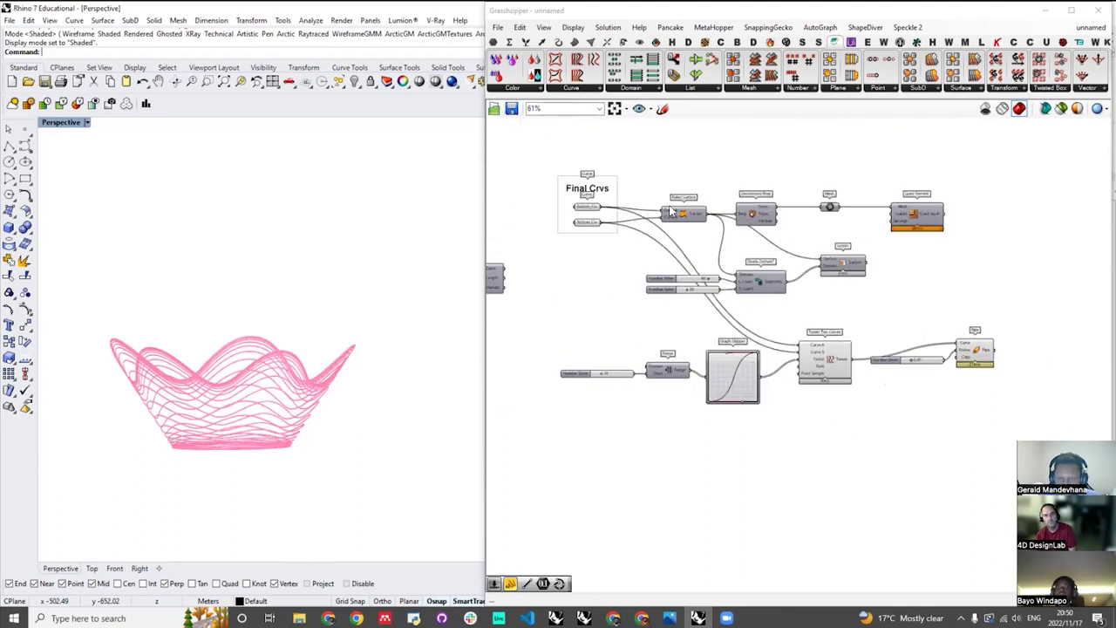
pyautogui.scroll(3, 592, 189)
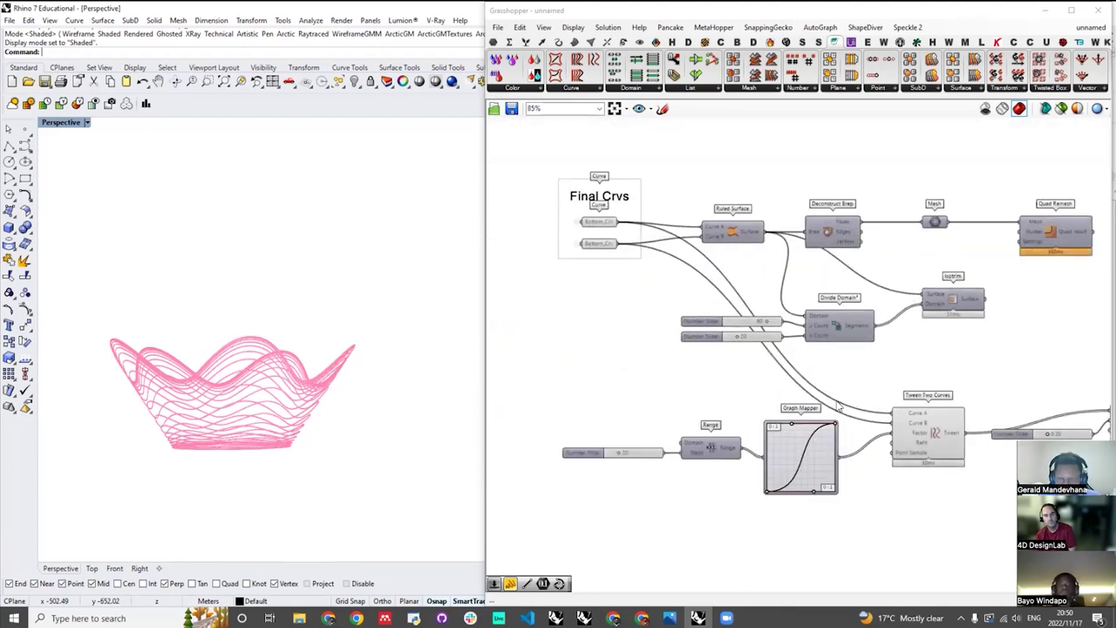
pyautogui.scroll(-1, 815, 432)
pyautogui.moveTo(815, 431); pyautogui.dragTo(723, 428, button='right')
pyautogui.click(539, 228)
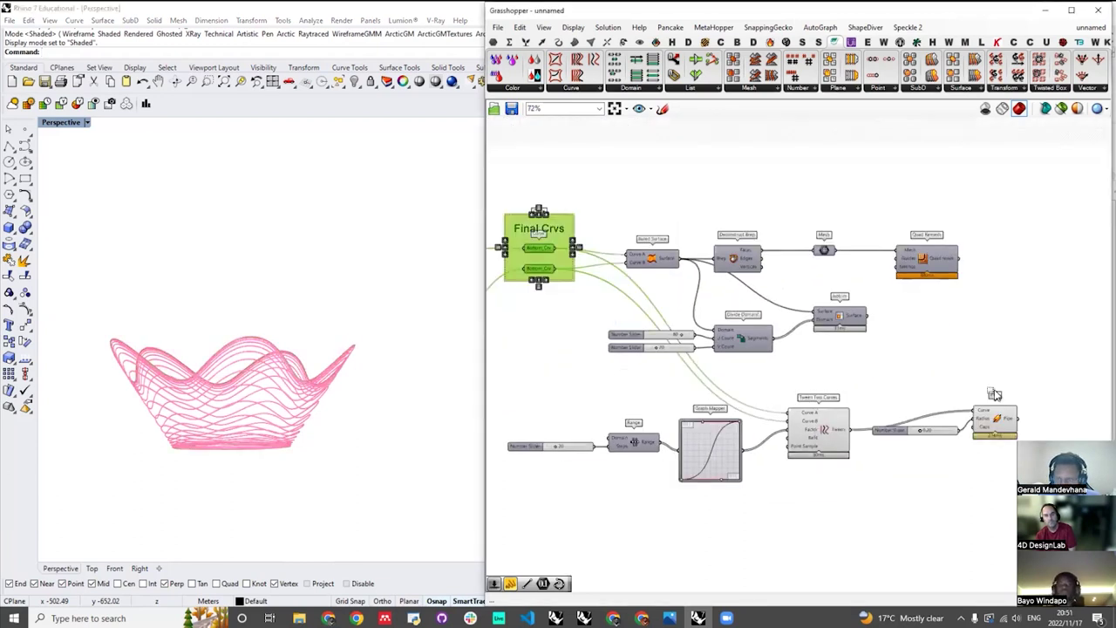
# - Highlight the Tween Two Curves output and examine its curves up close along the wavy upper edge
pyautogui.scroll(3, 941, 457)
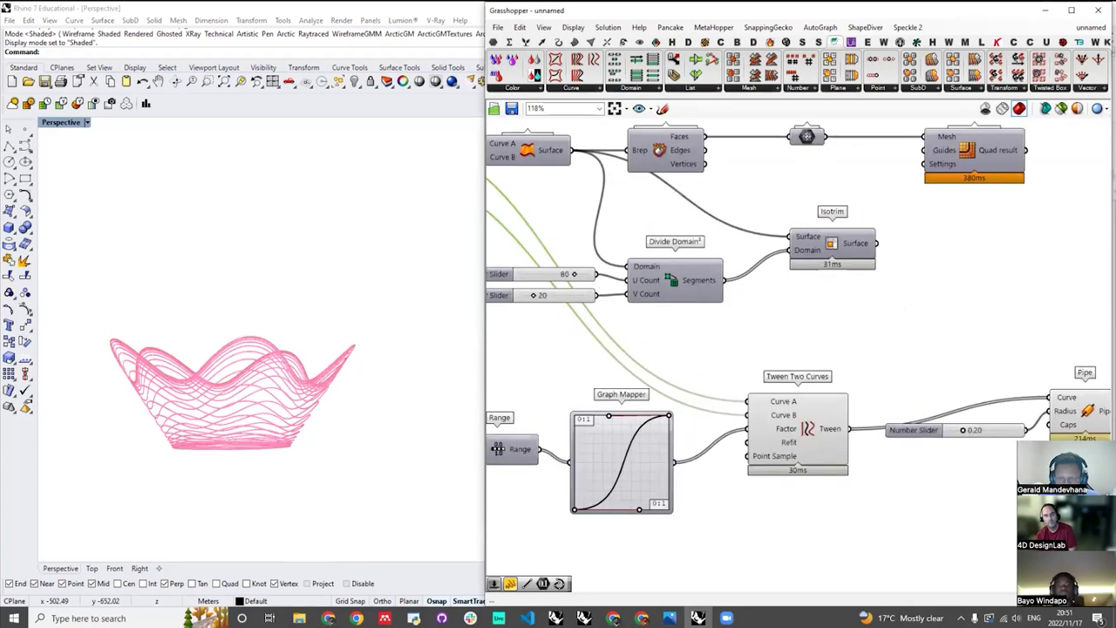
pyautogui.click(767, 422)
pyautogui.scroll(-2, 797, 349)
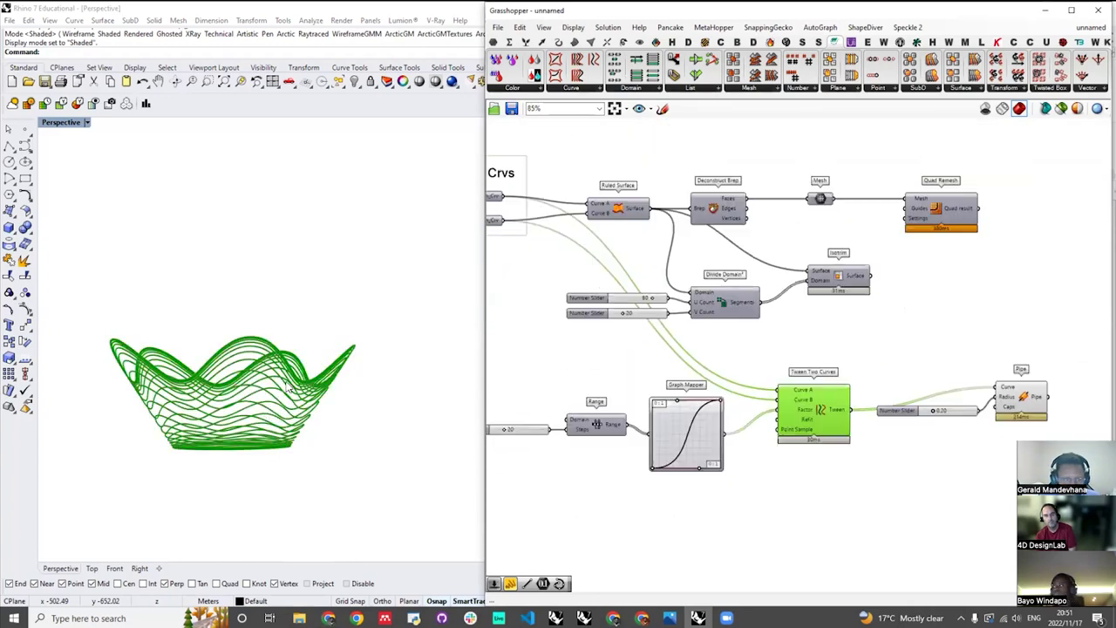
pyautogui.scroll(2, 1016, 359)
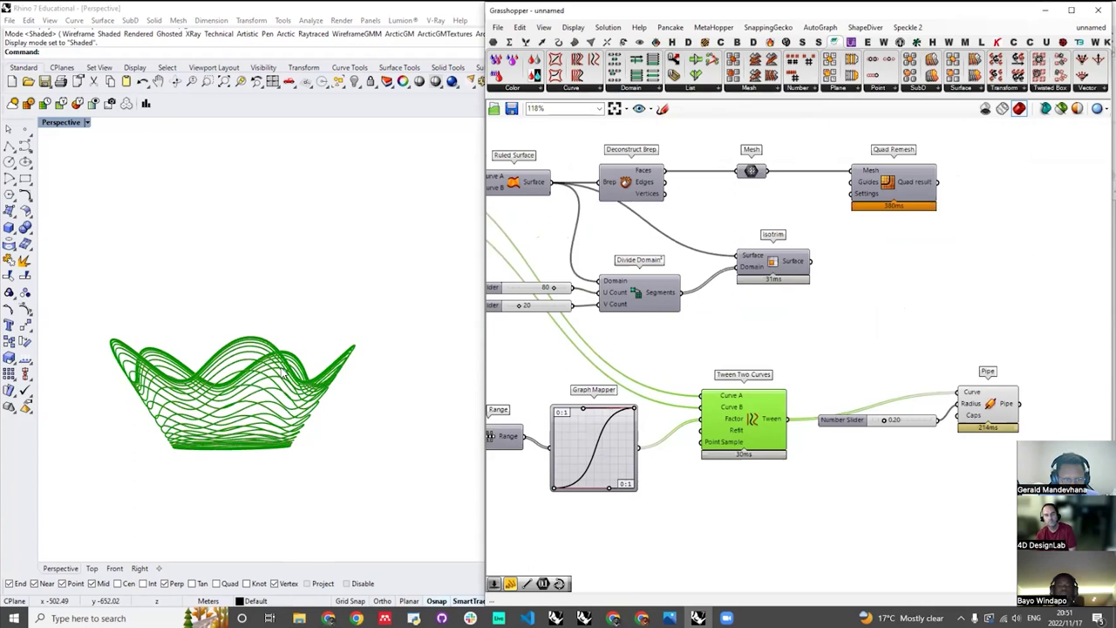
pyautogui.scroll(5, 375, 294)
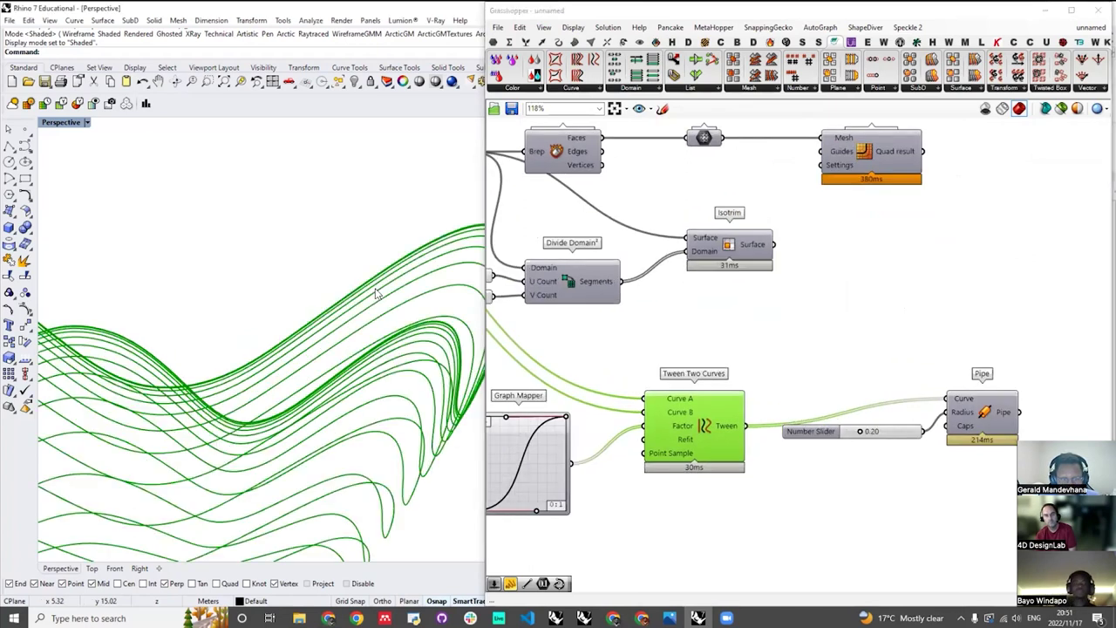
pyautogui.scroll(-2, 377, 298)
pyautogui.scroll(-2, 377, 298)
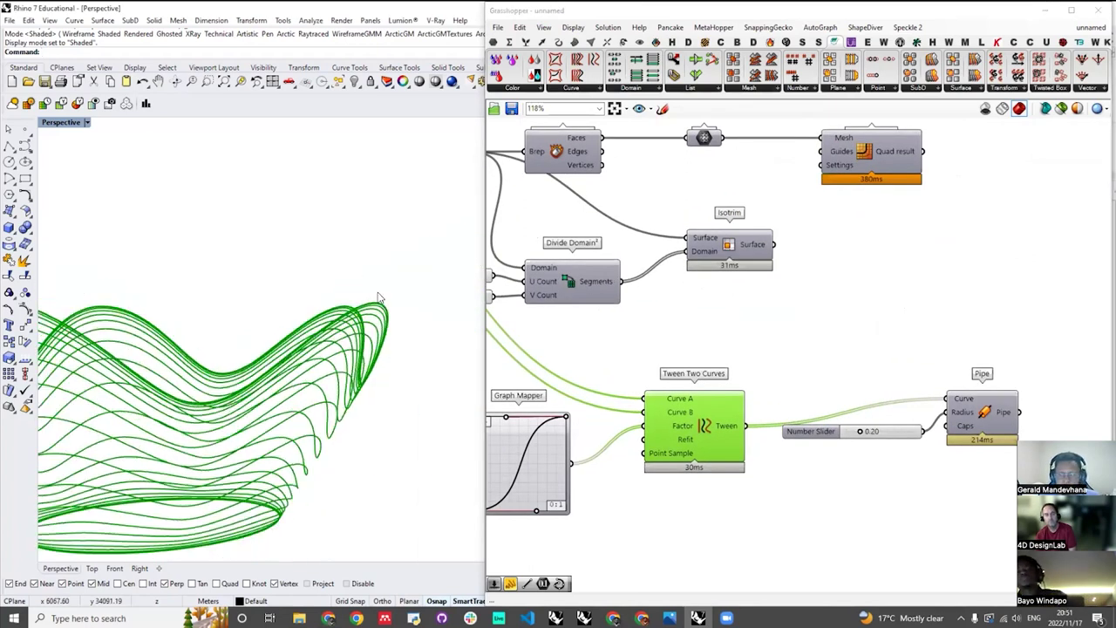
pyautogui.scroll(2, 378, 297)
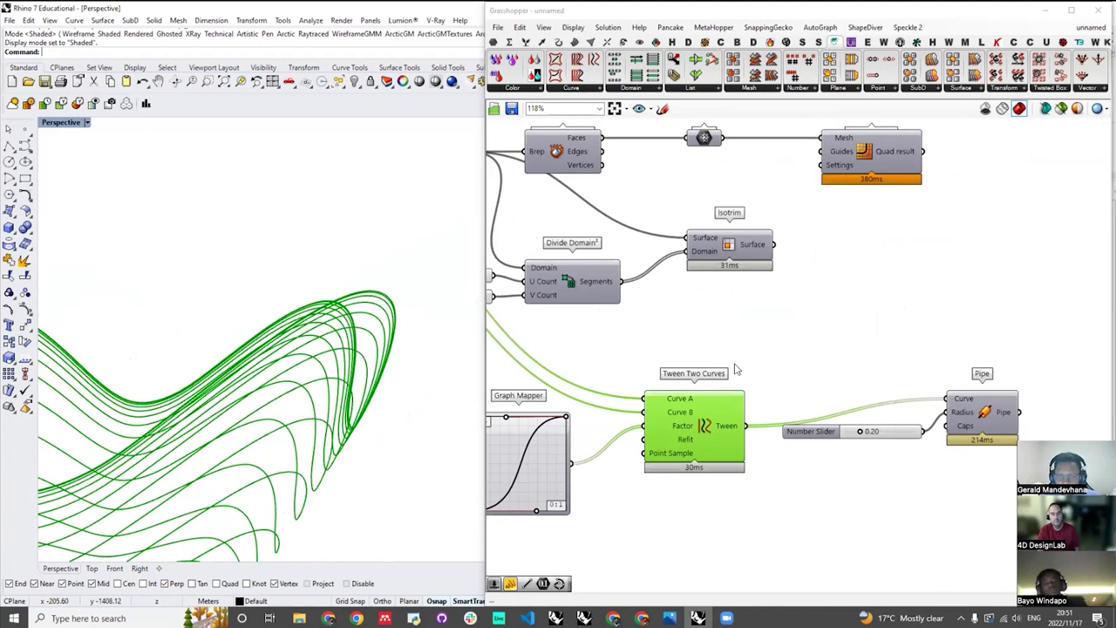
pyautogui.click(844, 346)
# - Add a List Item component beyond Tween Two Curves and connect the Tween output to its List input
pyautogui.scroll(-2, 789, 384)
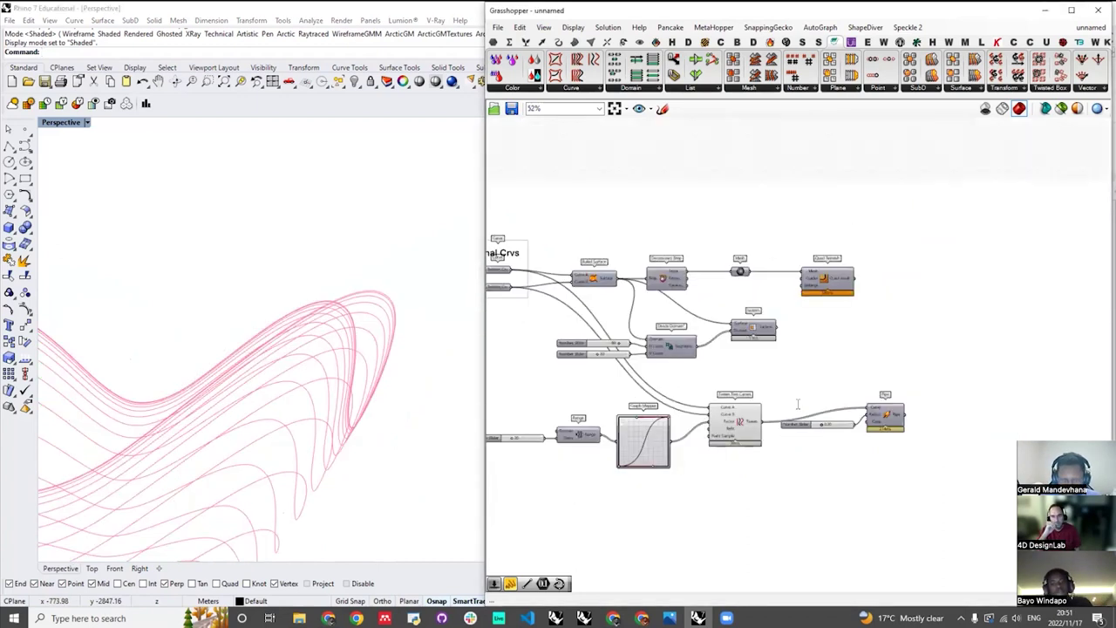
pyautogui.scroll(-2, 796, 403)
pyautogui.scroll(2, 797, 404)
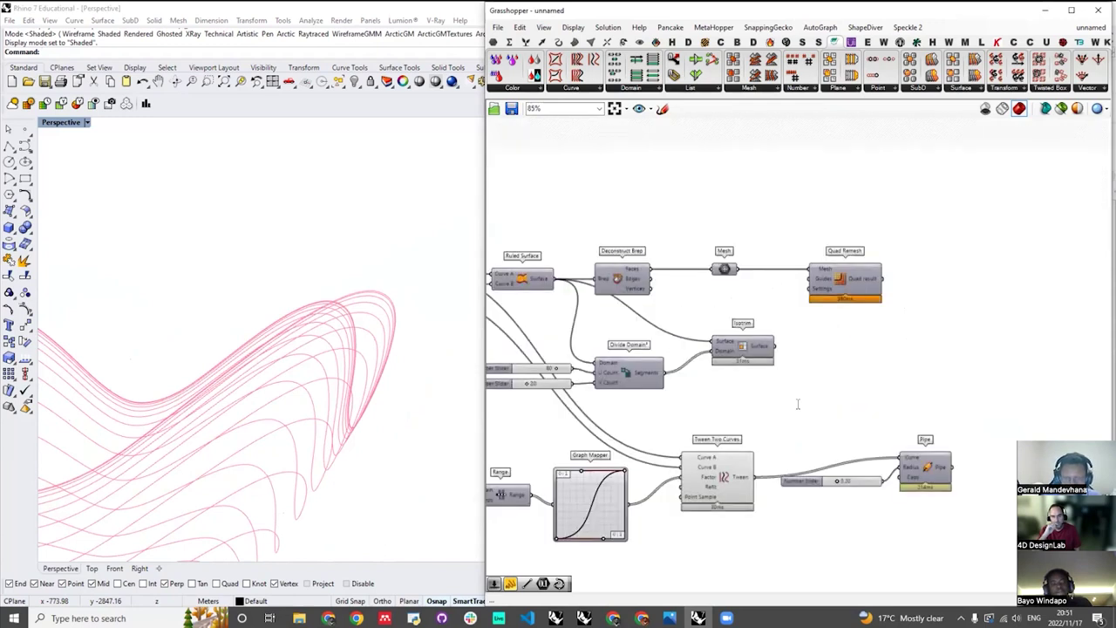
pyautogui.doubleClick(796, 403)
pyautogui.write('list item')
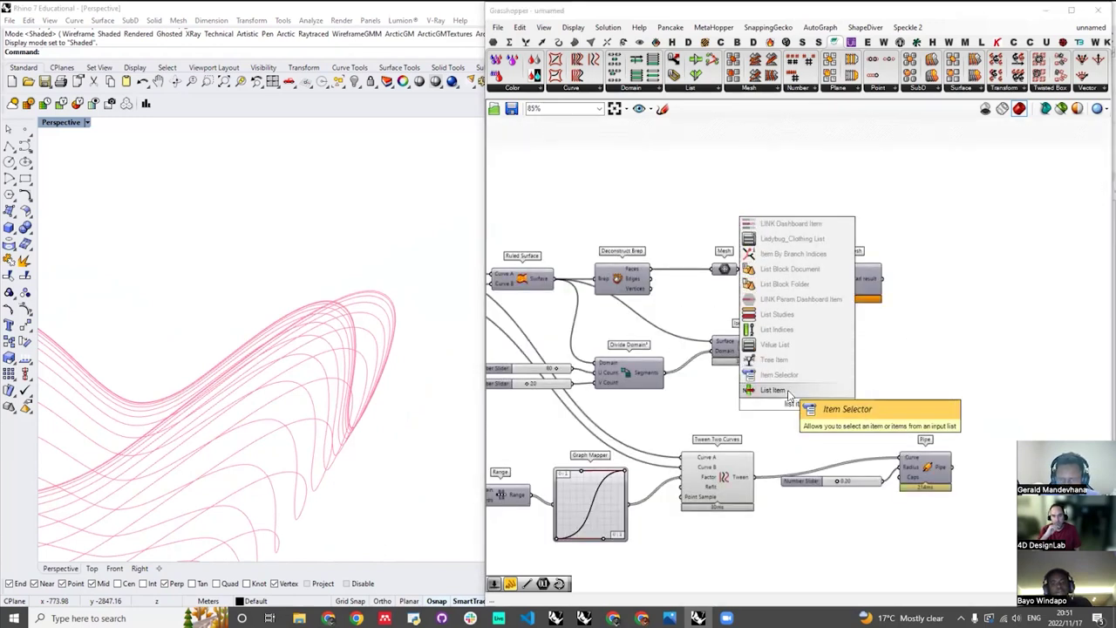
pyautogui.press('Return')
pyautogui.moveTo(755, 477); pyautogui.dragTo(976, 381)
pyautogui.moveTo(428, 369)
pyautogui.mouseDown(button='right')
pyautogui.moveTo(374, 451)
pyautogui.moveTo(388, 433)
pyautogui.mouseUp(button='right')
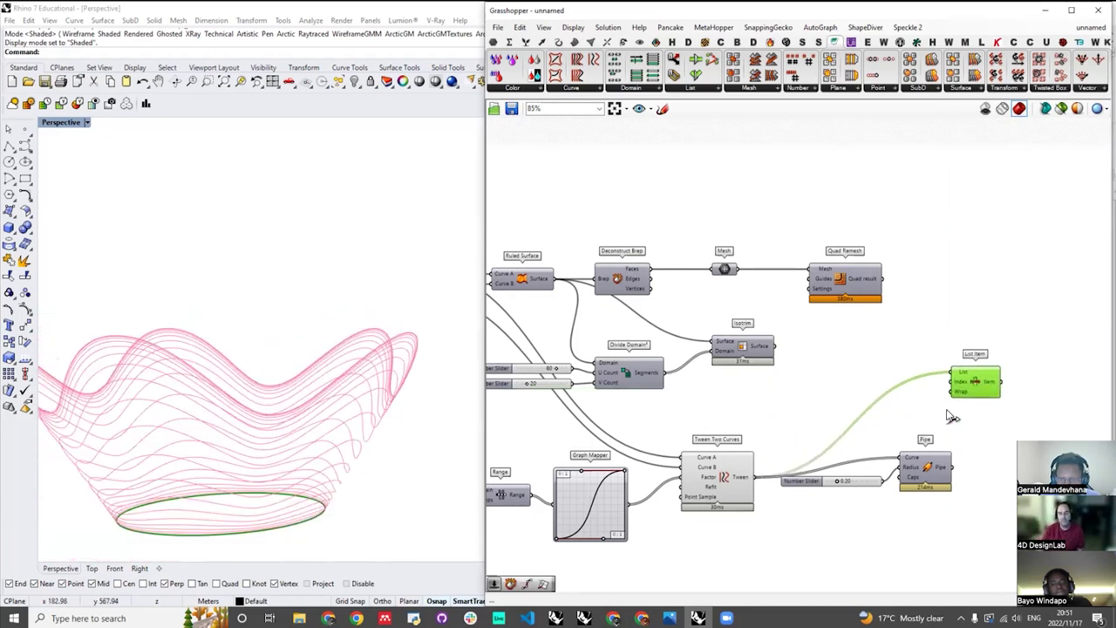
pyautogui.moveTo(388, 409); pyautogui.dragTo(390, 432, button='right')
# - Create an integer number slider ranging from 0 to 5, connect it to List Item's Index input and set it to 3
pyautogui.scroll(3, 982, 389)
pyautogui.doubleClick(931, 439)
pyautogui.write('0')
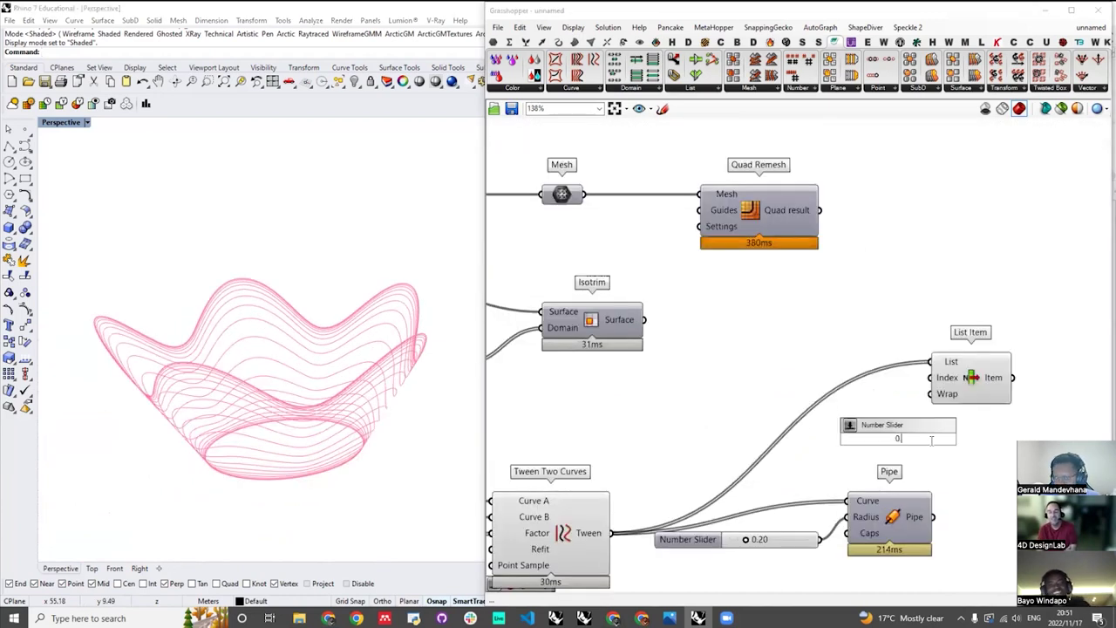
pyautogui.write('.5')
pyautogui.press('Return')
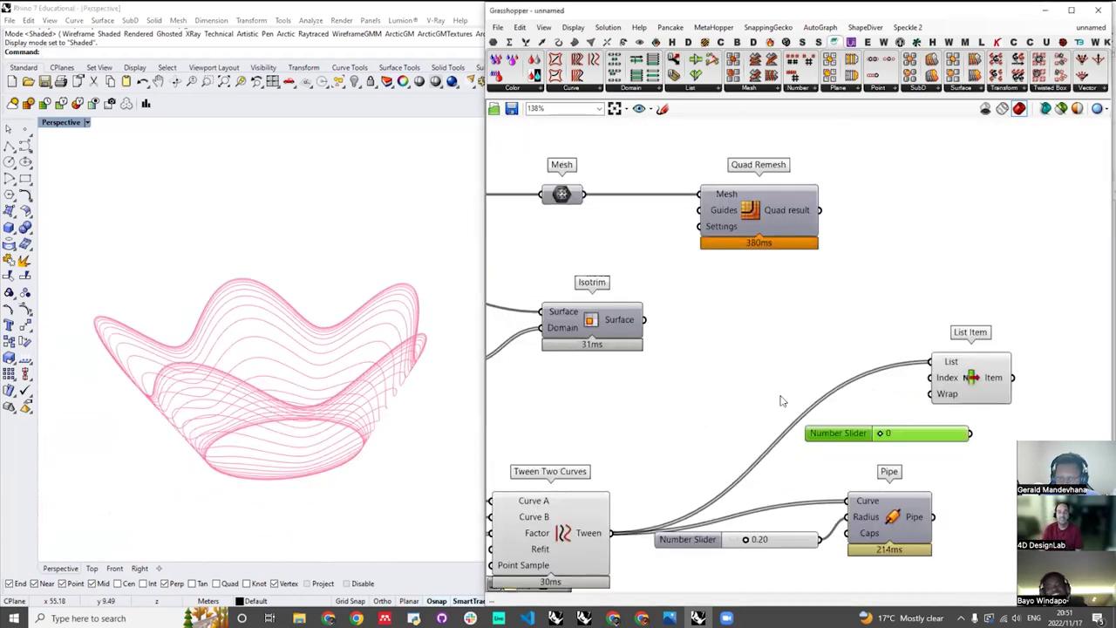
pyautogui.moveTo(841, 435); pyautogui.dragTo(739, 398)
pyautogui.moveTo(867, 395); pyautogui.dragTo(929, 376)
pyautogui.moveTo(739, 398); pyautogui.dragTo(739, 388)
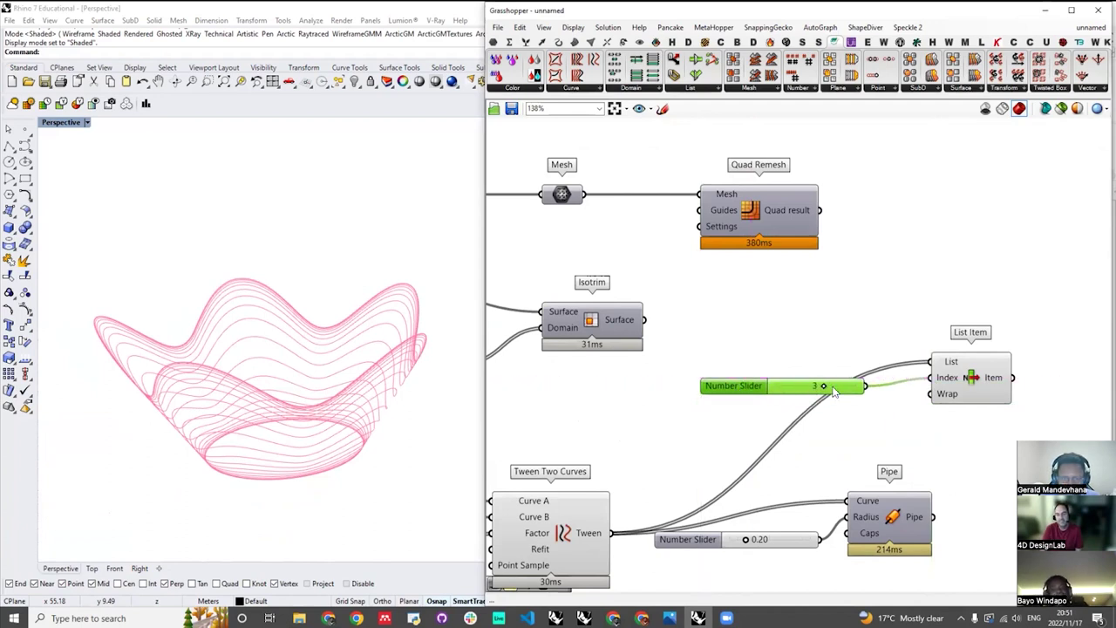
# - Highlight the List Item result, inspect the picked curve from the side and raise the index slider to 5
pyautogui.click(966, 378)
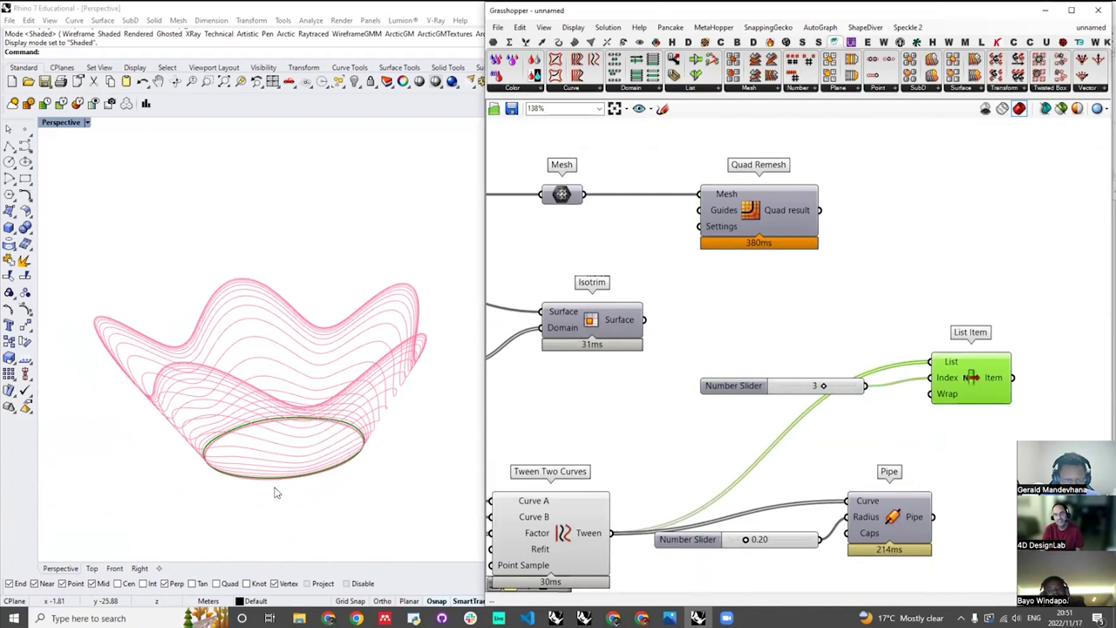
pyautogui.scroll(2, 288, 435)
pyautogui.moveTo(861, 392); pyautogui.dragTo(820, 422, button='right')
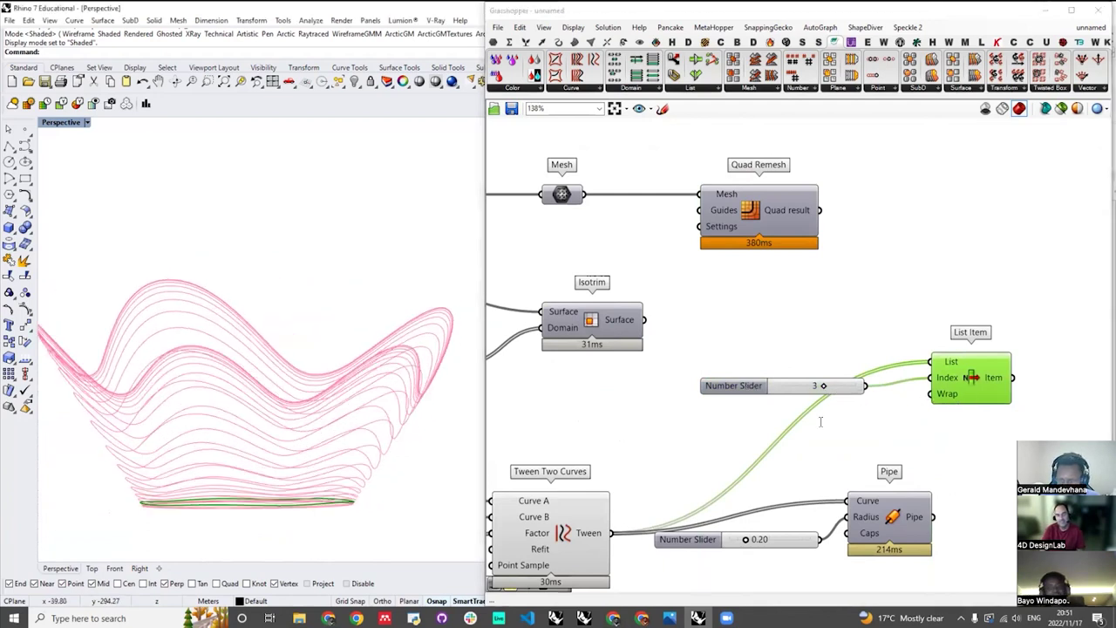
pyautogui.scroll(3, 792, 375)
pyautogui.moveTo(842, 393); pyautogui.dragTo(892, 393)
pyautogui.scroll(-1, 749, 386)
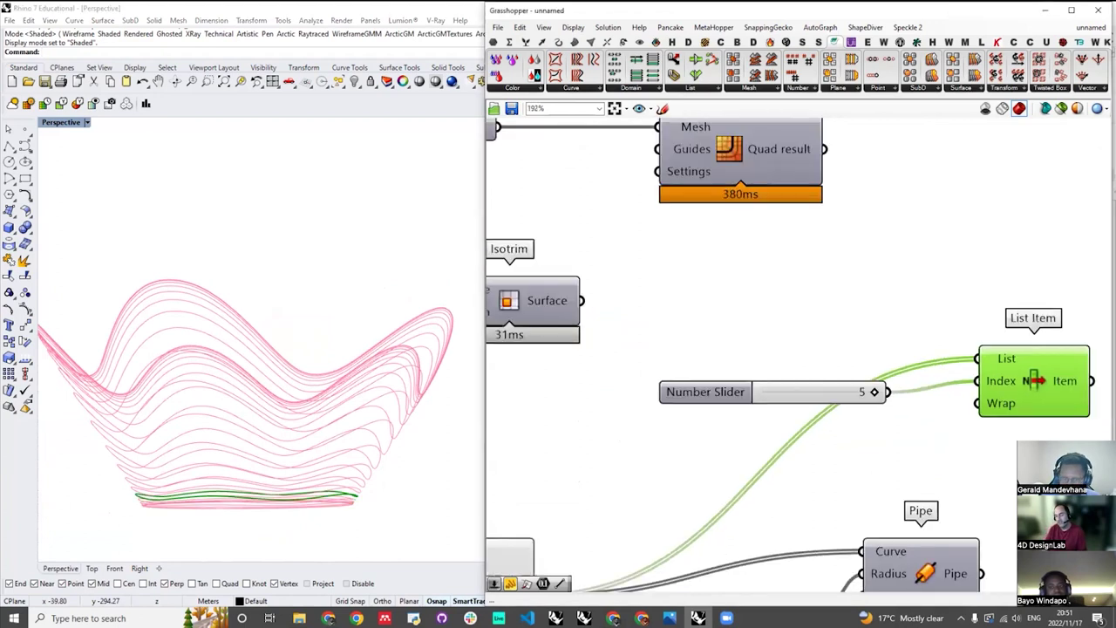
# - Replace the index slider with a panel containing -1 connected to List Item's Index input, aligned beside the component
pyautogui.scroll(-3, 758, 392)
pyautogui.scroll(3, 819, 418)
pyautogui.doubleClick(818, 416)
pyautogui.write('-1')
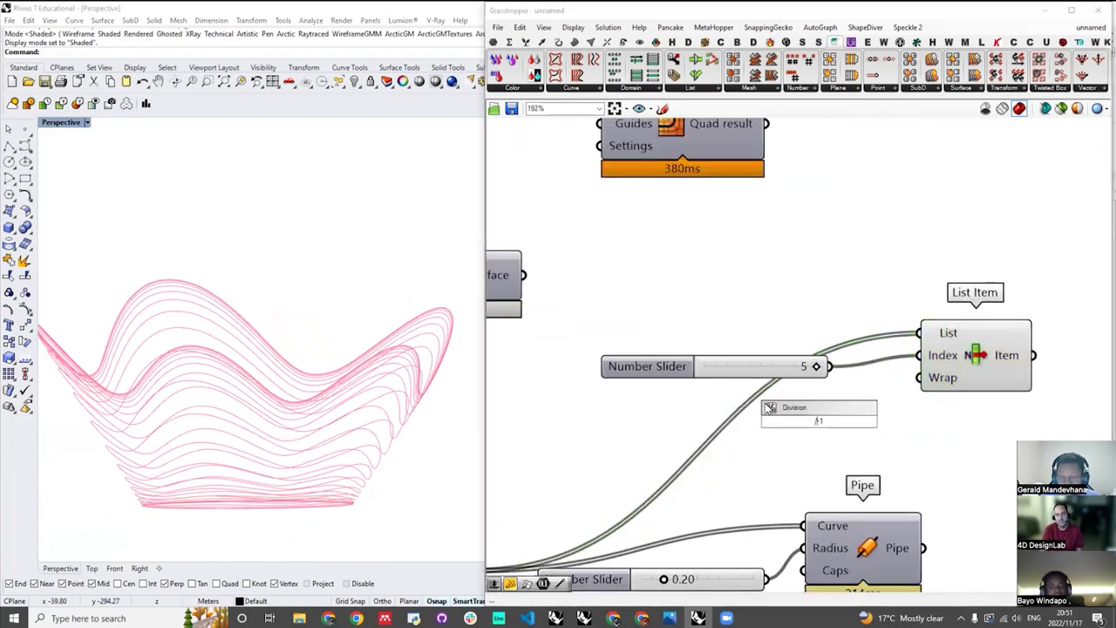
pyautogui.click(852, 430)
pyautogui.moveTo(906, 378); pyautogui.dragTo(918, 355)
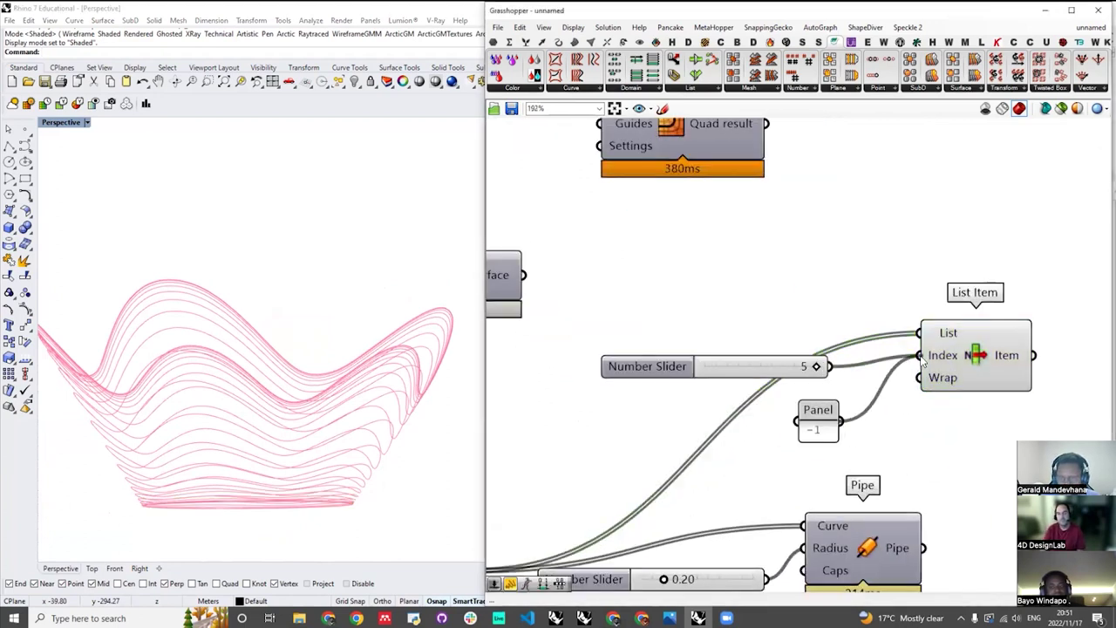
pyautogui.click(663, 370)
pyautogui.press('Delete')
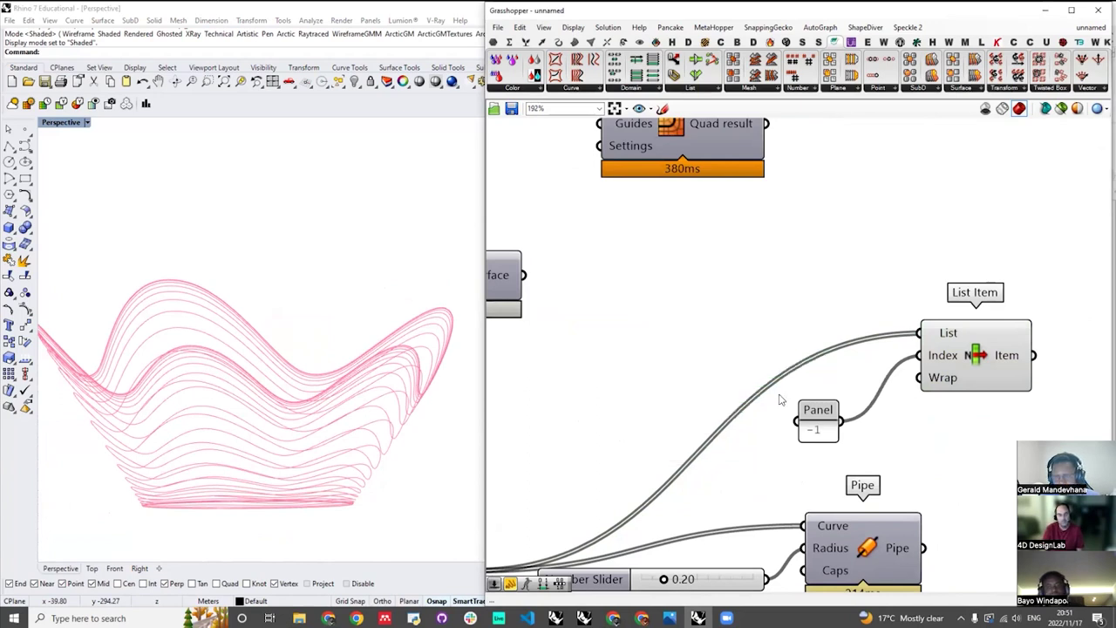
pyautogui.moveTo(816, 417); pyautogui.dragTo(823, 351)
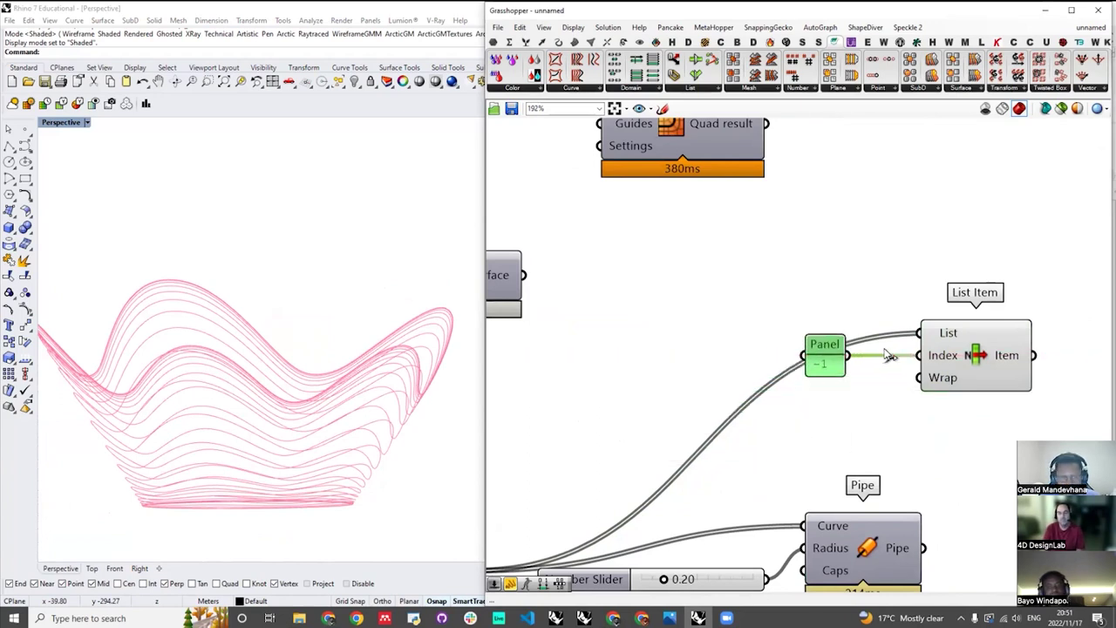
# - Highlight the List Item output and inspect the picked curve on the model from a higher angle
pyautogui.click(934, 353)
pyautogui.scroll(-8, 177, 378)
pyautogui.moveTo(250, 438); pyautogui.dragTo(723, 281, button='right')
# - Add a Perp Frames component beside List Item and connect the Item output to its Curve input
pyautogui.scroll(-4, 715, 279)
pyautogui.scroll(3, 863, 275)
pyautogui.scroll(1, 873, 269)
pyautogui.doubleClick(899, 287)
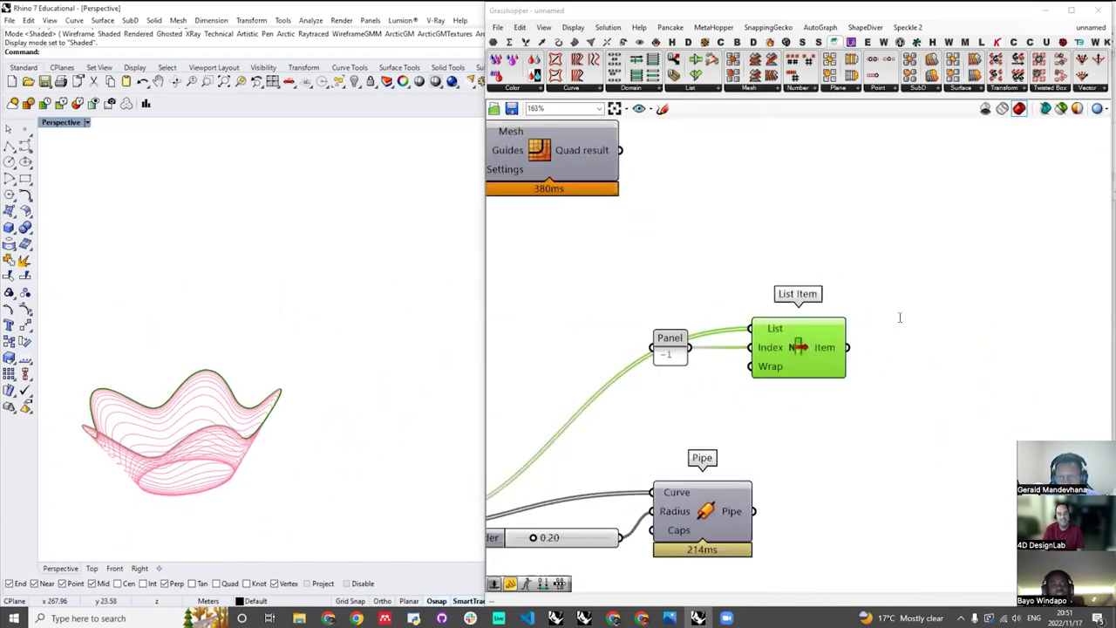
pyautogui.write('perp')
pyautogui.click(889, 271)
pyautogui.moveTo(885, 316); pyautogui.dragTo(999, 346)
pyautogui.moveTo(845, 347); pyautogui.dragTo(982, 373)
# - Examine the perpendicular frames placed along the last tweened curve, up close and across the whole model
pyautogui.scroll(10, 319, 391)
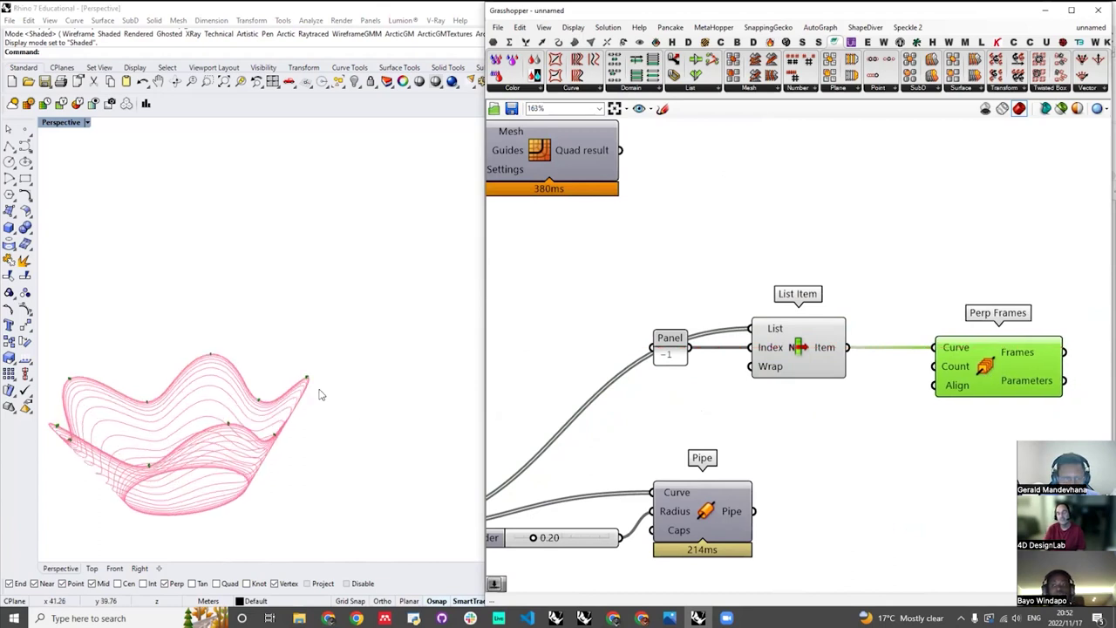
pyautogui.moveTo(354, 360); pyautogui.dragTo(257, 295, button='right')
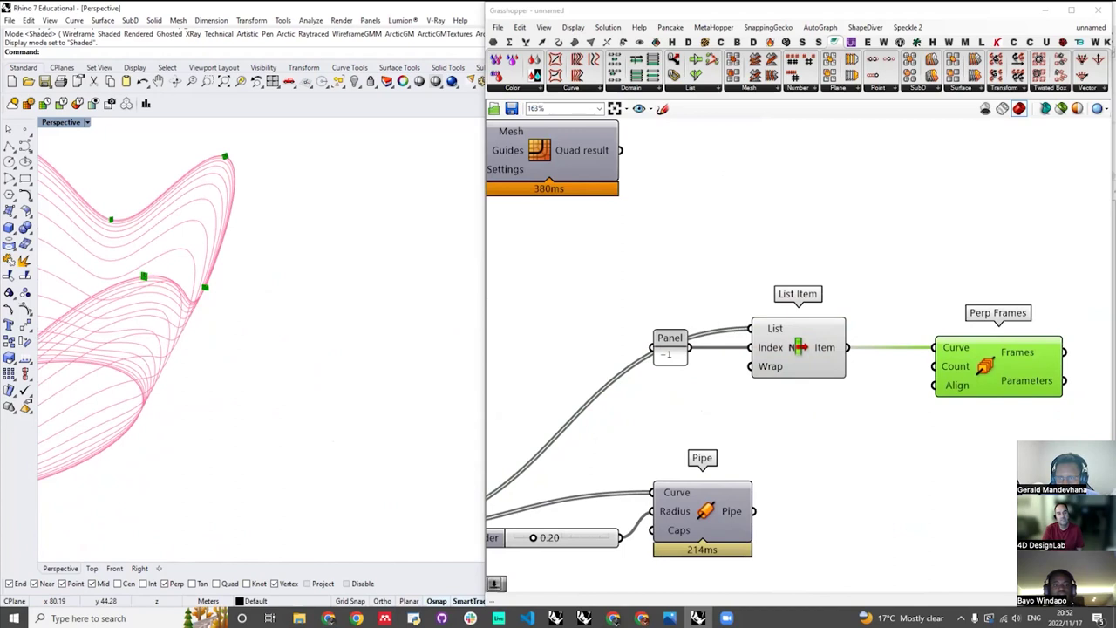
pyautogui.moveTo(993, 273); pyautogui.dragTo(937, 260, button='right')
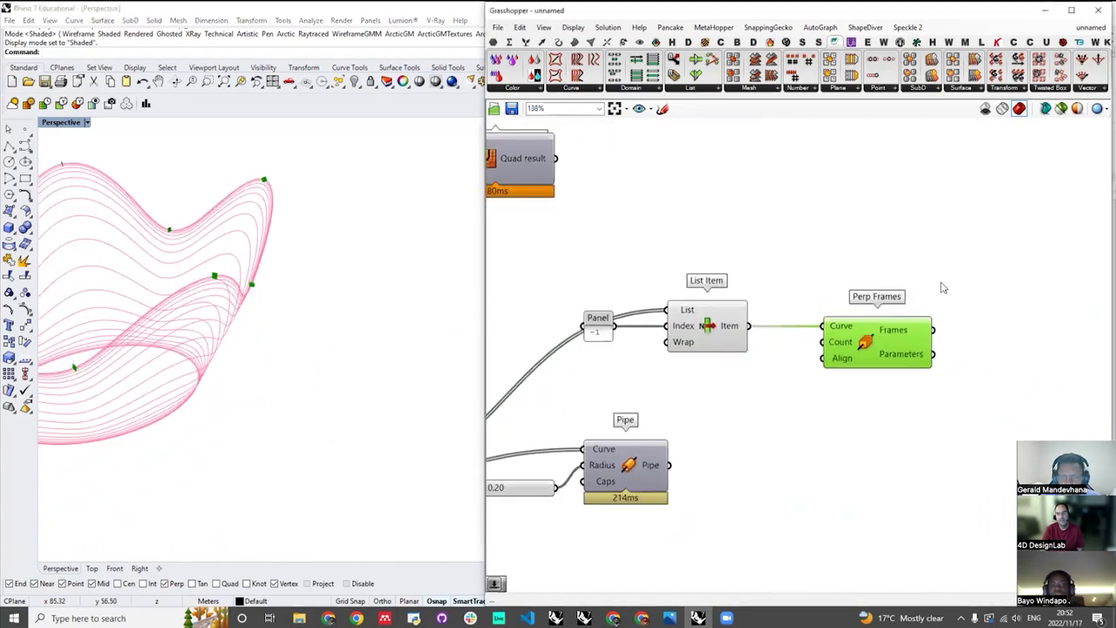
pyautogui.scroll(-3, 867, 282)
pyautogui.scroll(3, 867, 281)
pyautogui.scroll(-3, 899, 285)
pyautogui.moveTo(177, 287); pyautogui.dragTo(332, 267, button='right')
pyautogui.scroll(-3, 359, 276)
pyautogui.scroll(10, 358, 276)
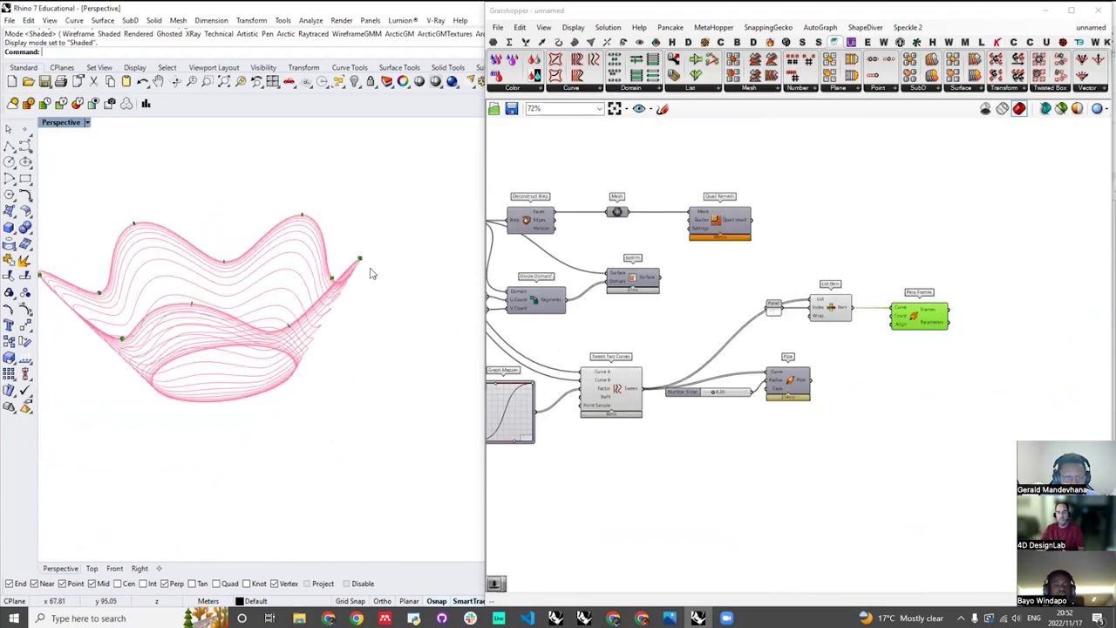
# - Set the preview plane size to 5 for easier viewing of the frames
pyautogui.click(918, 218)
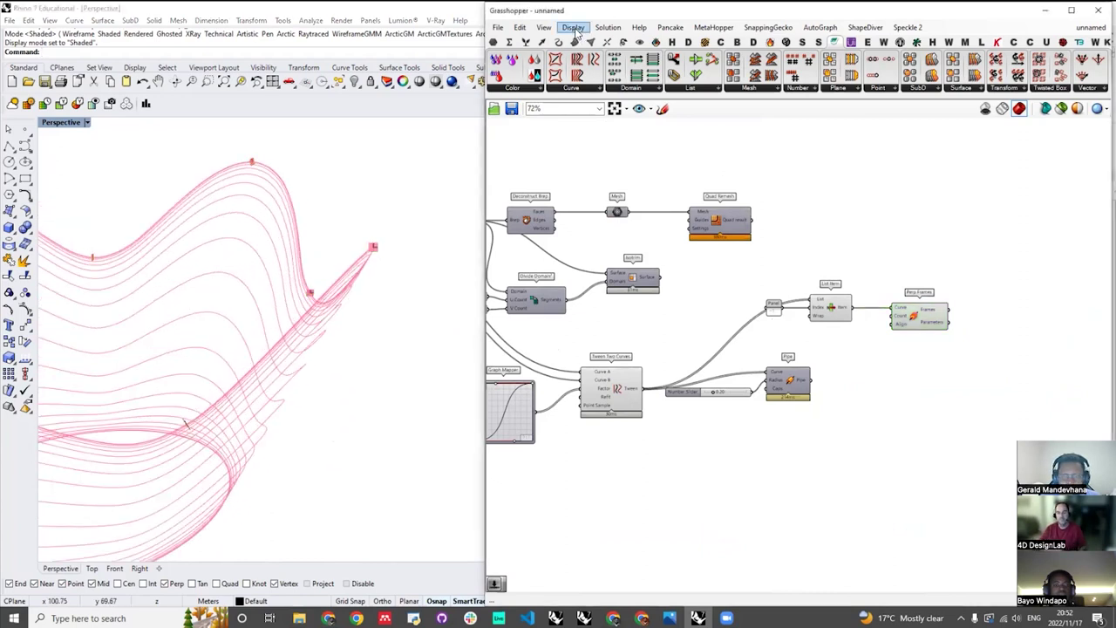
pyautogui.click(573, 27)
pyautogui.moveTo(640, 215)
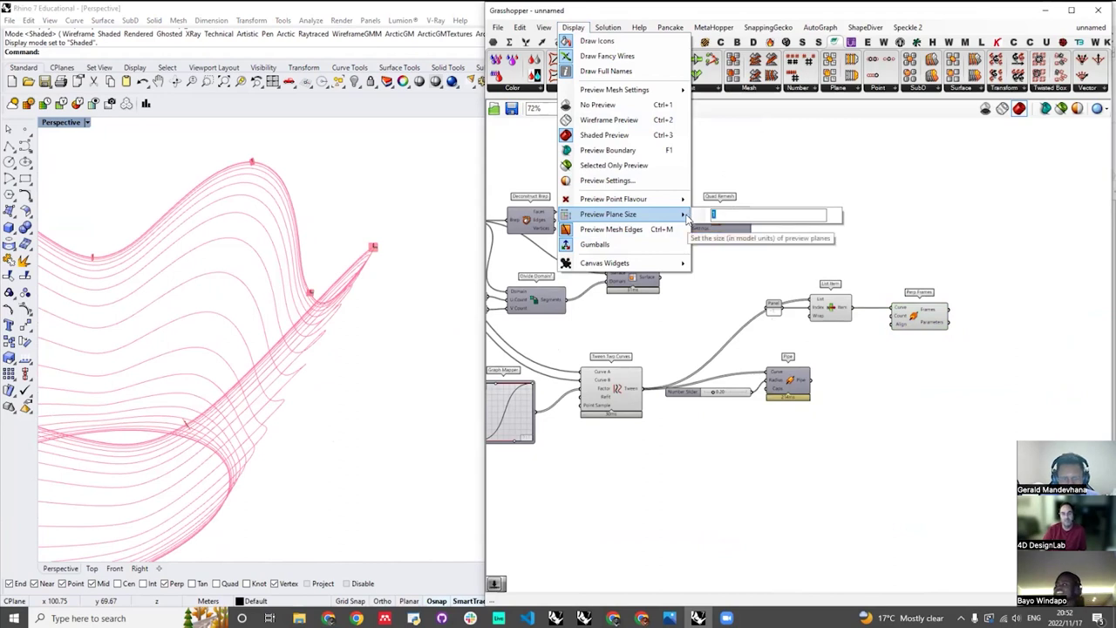
pyautogui.write('5')
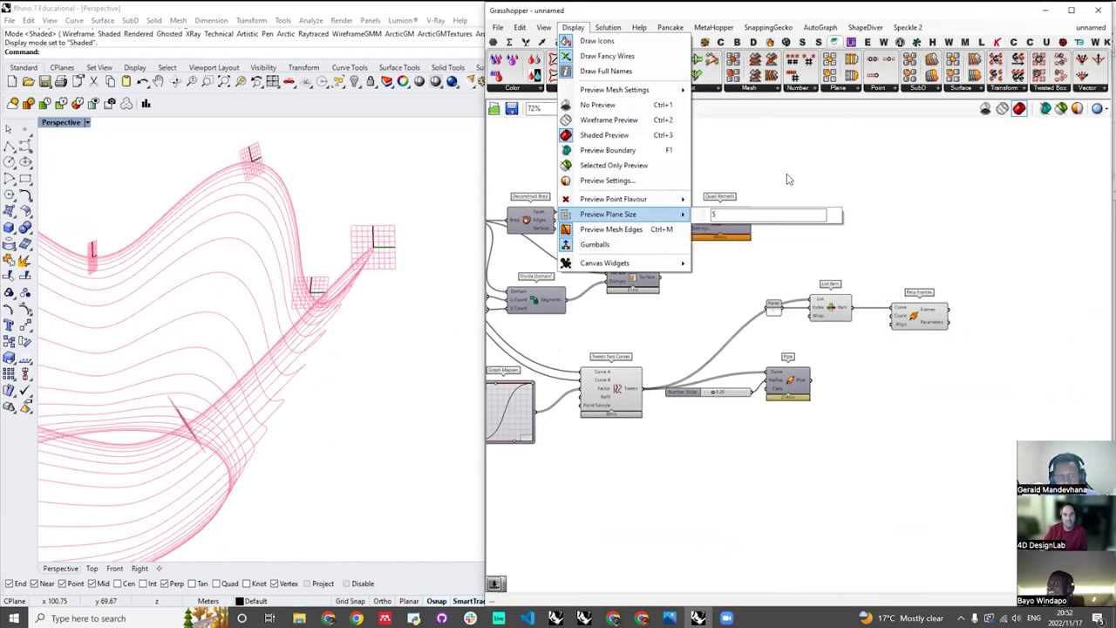
pyautogui.click(916, 175)
# - Highlight the Perp Frames component and examine the orientation of individual enlarged frames along the upper curve
pyautogui.scroll(-3, 925, 296)
pyautogui.scroll(3, 915, 315)
pyautogui.click(914, 316)
pyautogui.moveTo(339, 373); pyautogui.dragTo(186, 331, button='right')
pyautogui.scroll(-2, 296, 297)
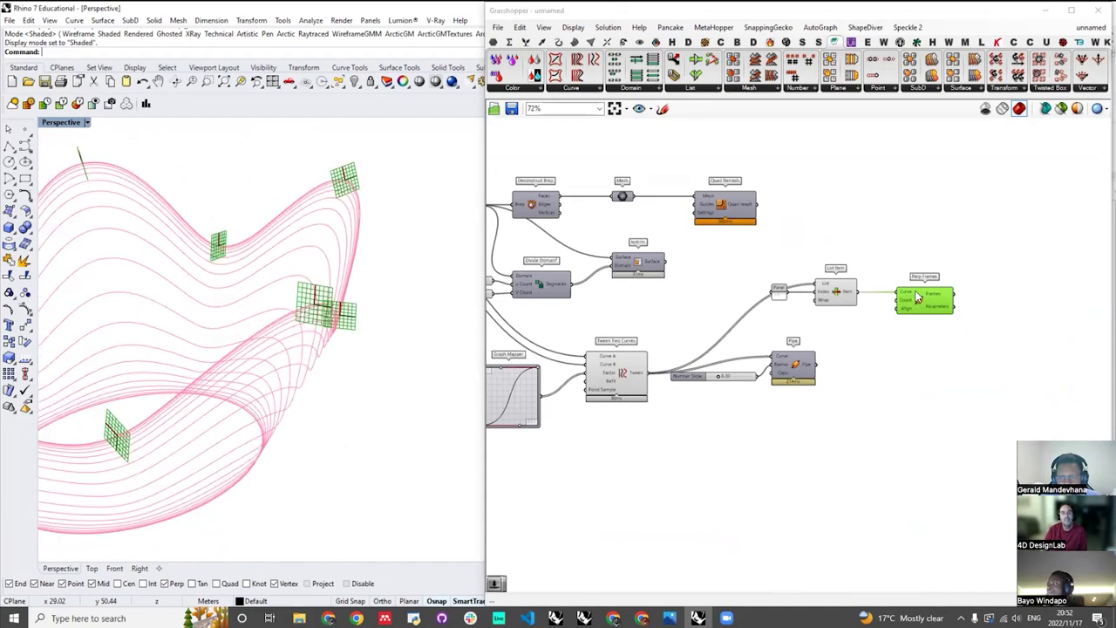
pyautogui.moveTo(305, 218); pyautogui.dragTo(204, 307, button='right')
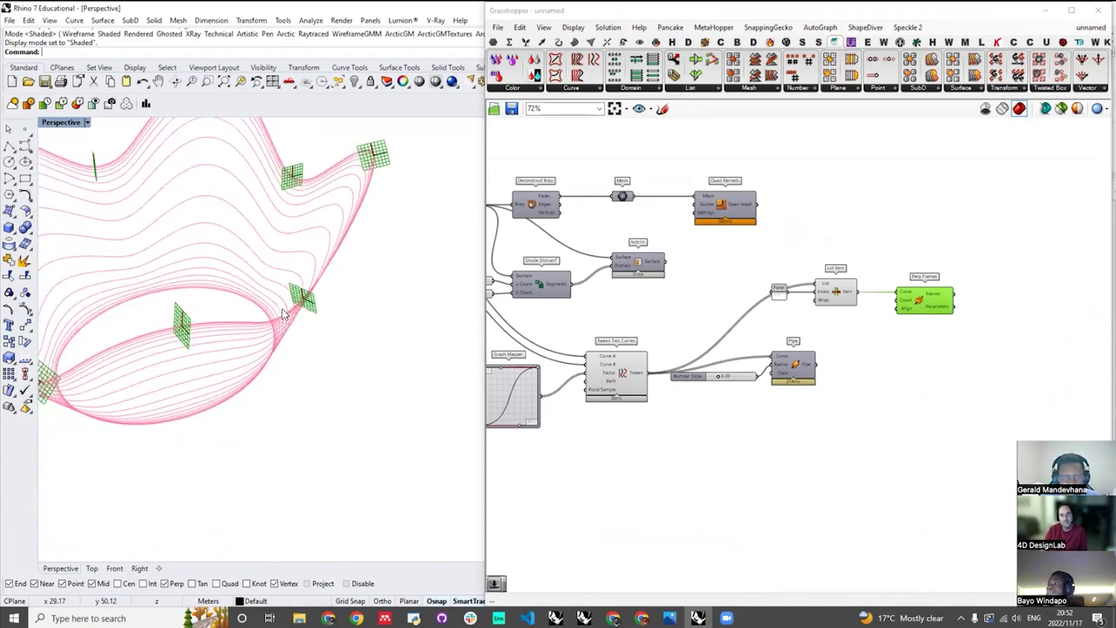
pyautogui.scroll(2, 242, 316)
pyautogui.scroll(2, 236, 322)
pyautogui.scroll(3, 951, 295)
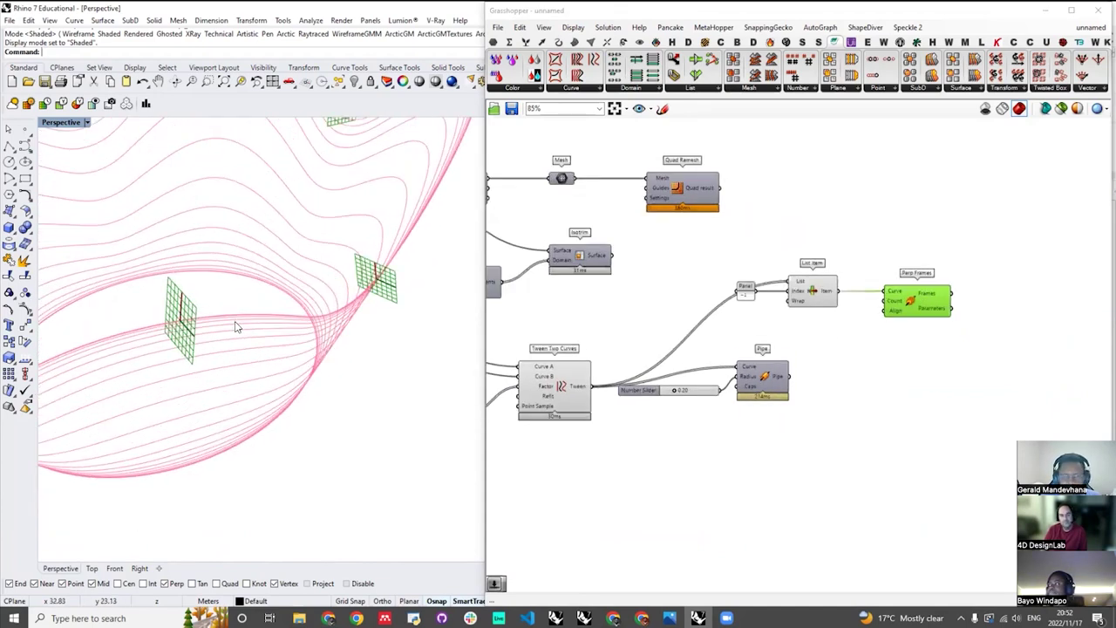
pyautogui.scroll(-2, 234, 327)
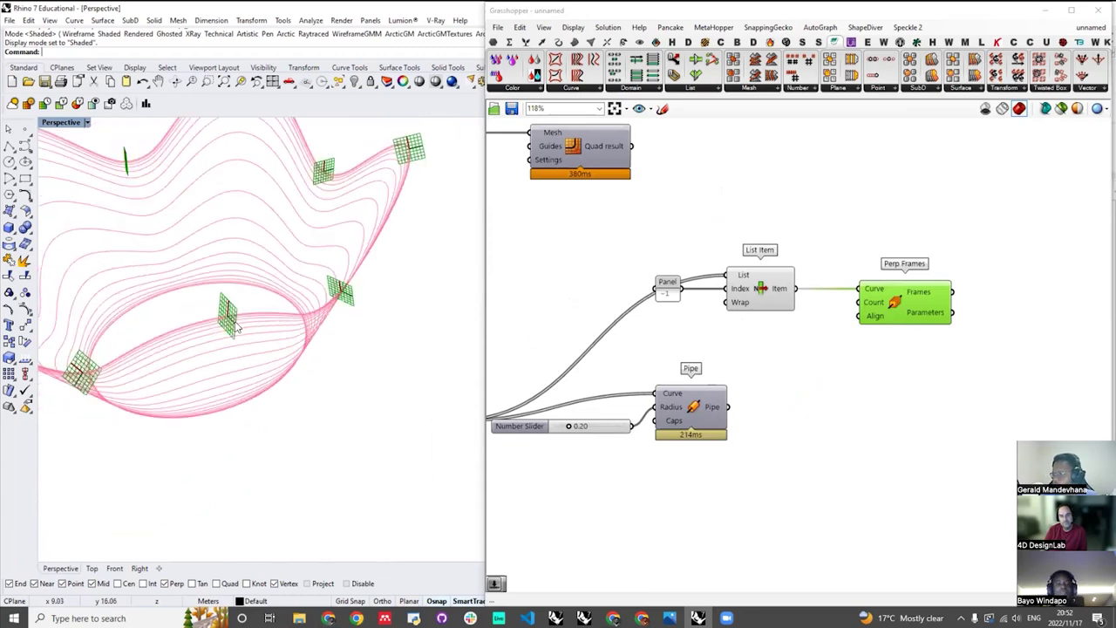
pyautogui.scroll(2, 233, 325)
pyautogui.scroll(1, 254, 329)
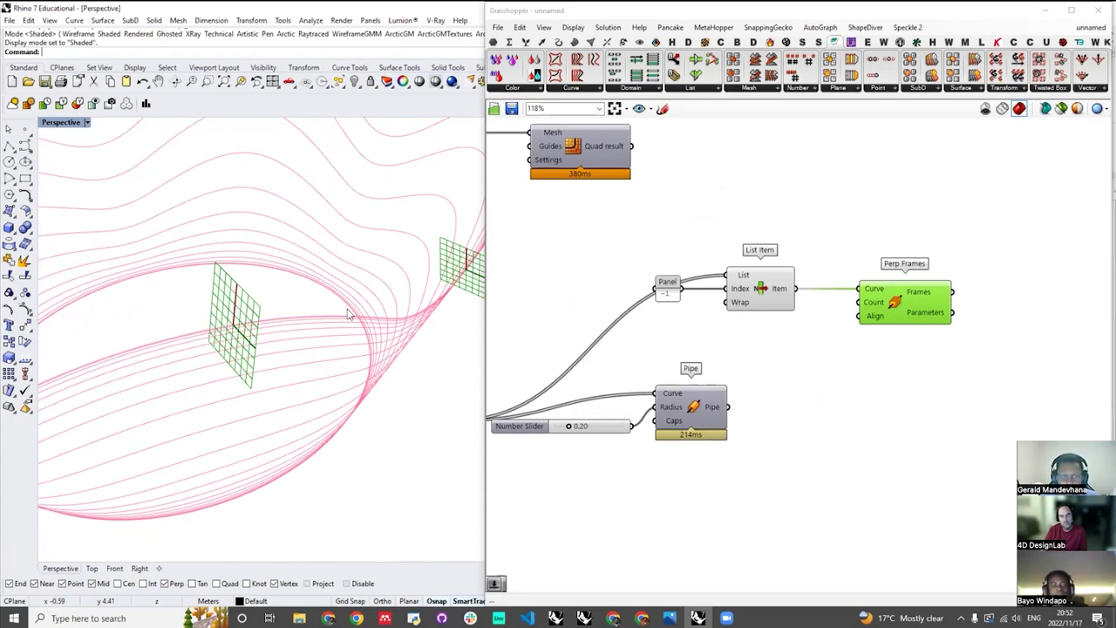
# - Check the frames' distribution around the whole rim and look over the Perp Frames component's inputs and outputs
pyautogui.moveTo(348, 315); pyautogui.dragTo(346, 170, button='right')
pyautogui.moveTo(162, 421); pyautogui.dragTo(112, 337, button='right')
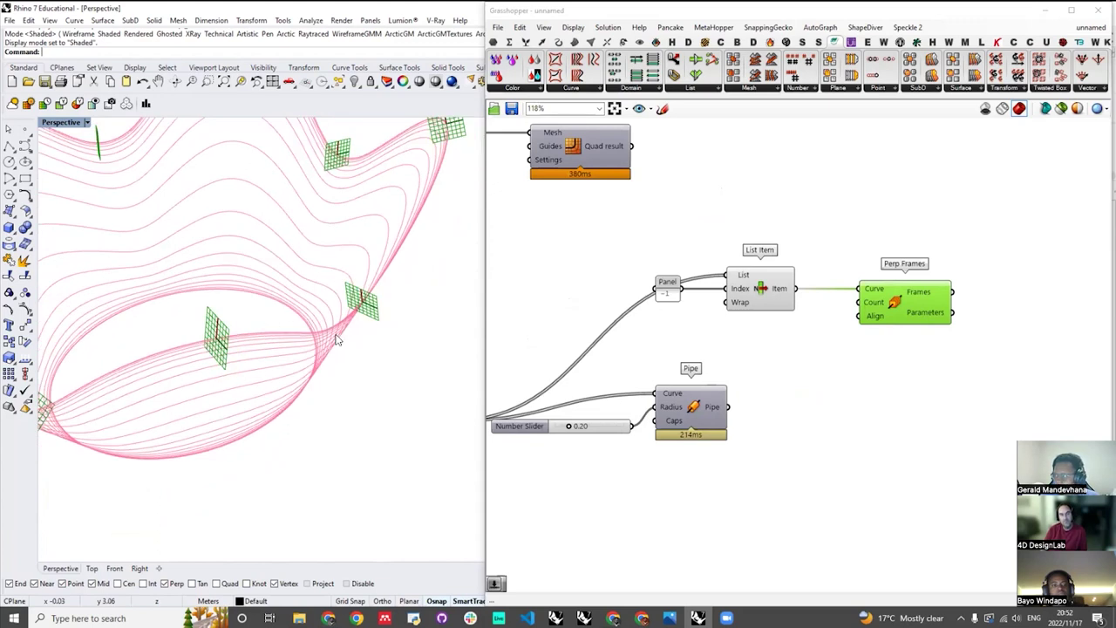
pyautogui.moveTo(337, 340); pyautogui.dragTo(219, 349, button='right')
pyautogui.moveTo(186, 302); pyautogui.dragTo(252, 277, button='right')
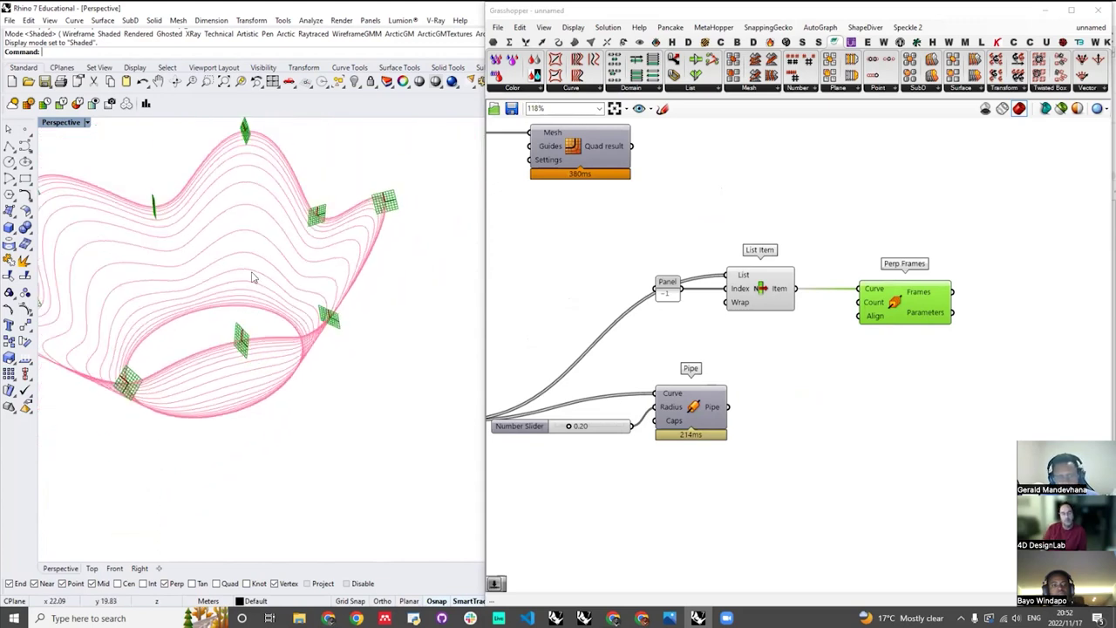
pyautogui.scroll(-6, 337, 333)
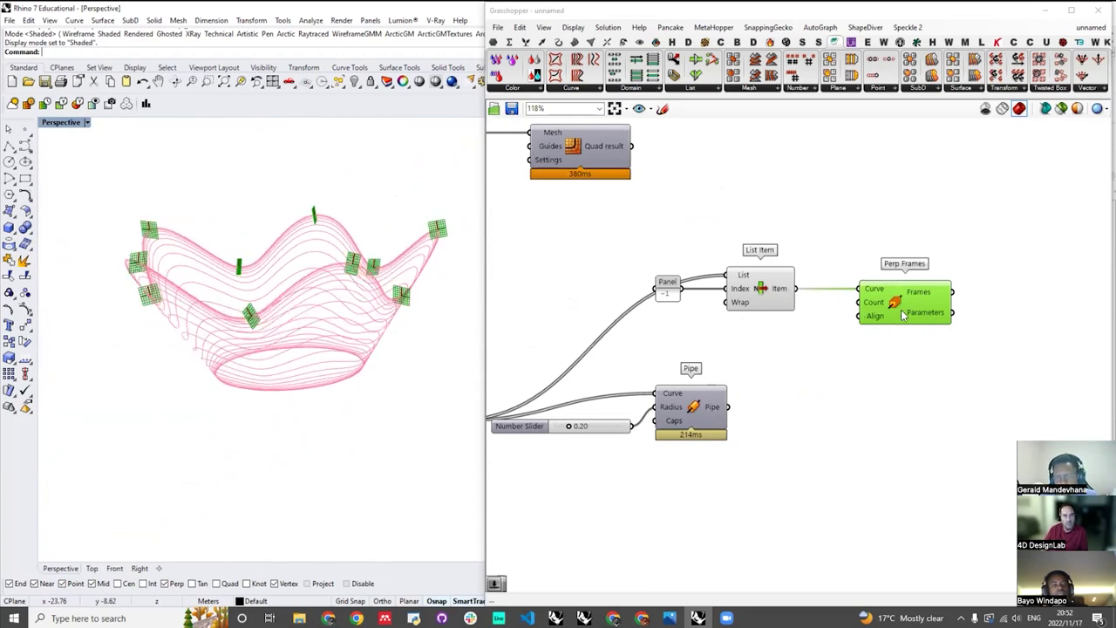
pyautogui.scroll(4, 903, 315)
pyautogui.moveTo(903, 315)
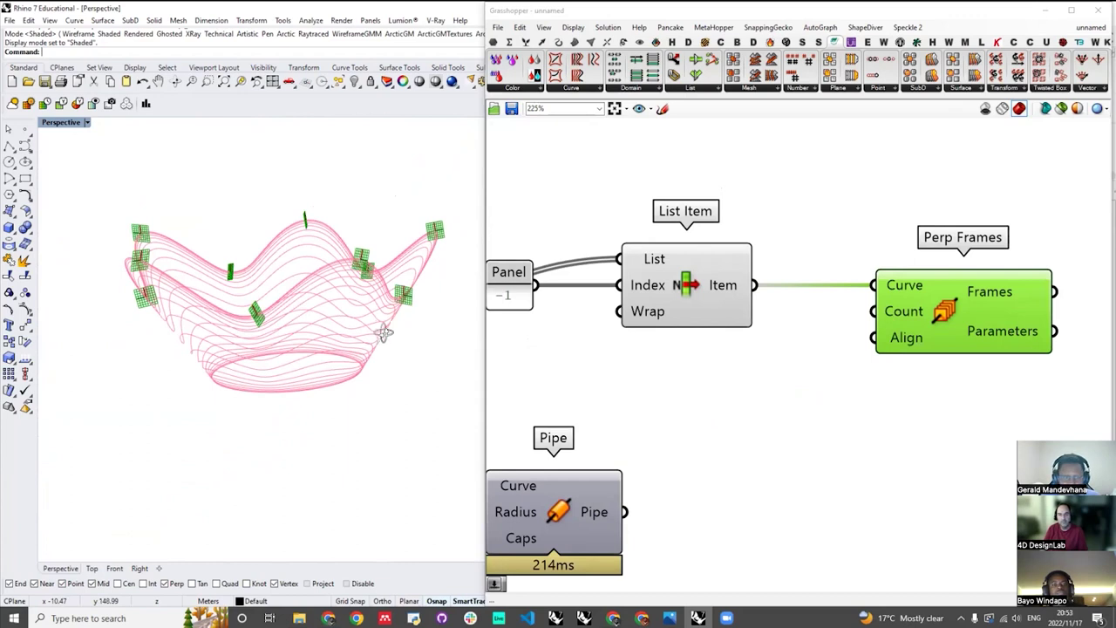
# - Orbit around the model and examine up close how the frames sit perpendicular to the rim curve
pyautogui.moveTo(427, 339)
pyautogui.mouseDown(button='right')
pyautogui.moveTo(419, 328)
pyautogui.moveTo(395, 368)
pyautogui.moveTo(408, 332)
pyautogui.mouseUp(button='right')
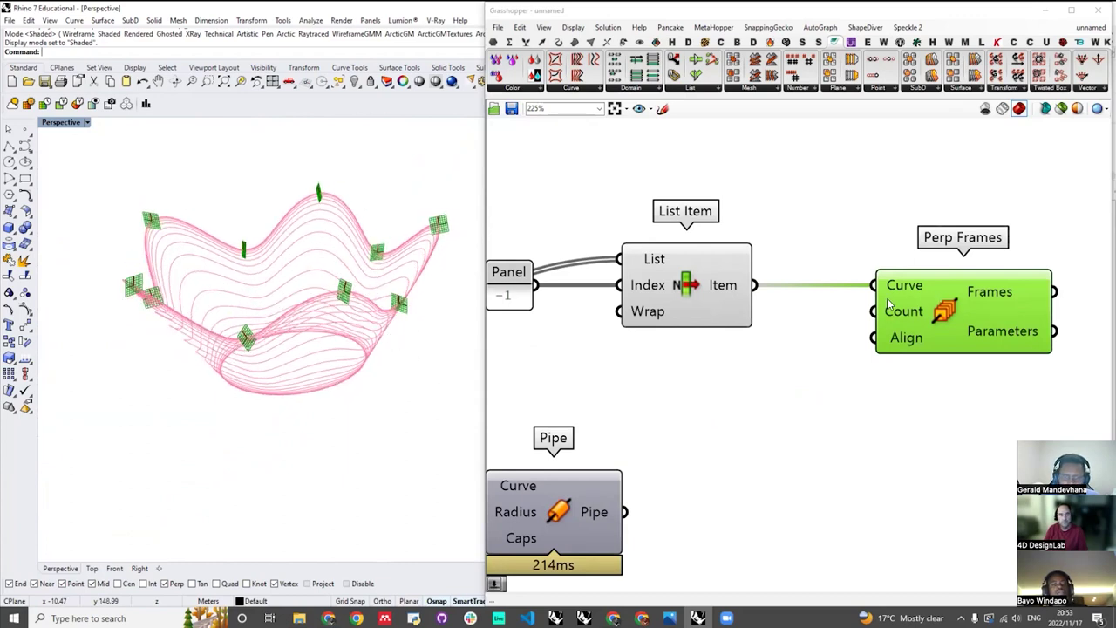
pyautogui.moveTo(232, 307); pyautogui.dragTo(279, 276, button='right')
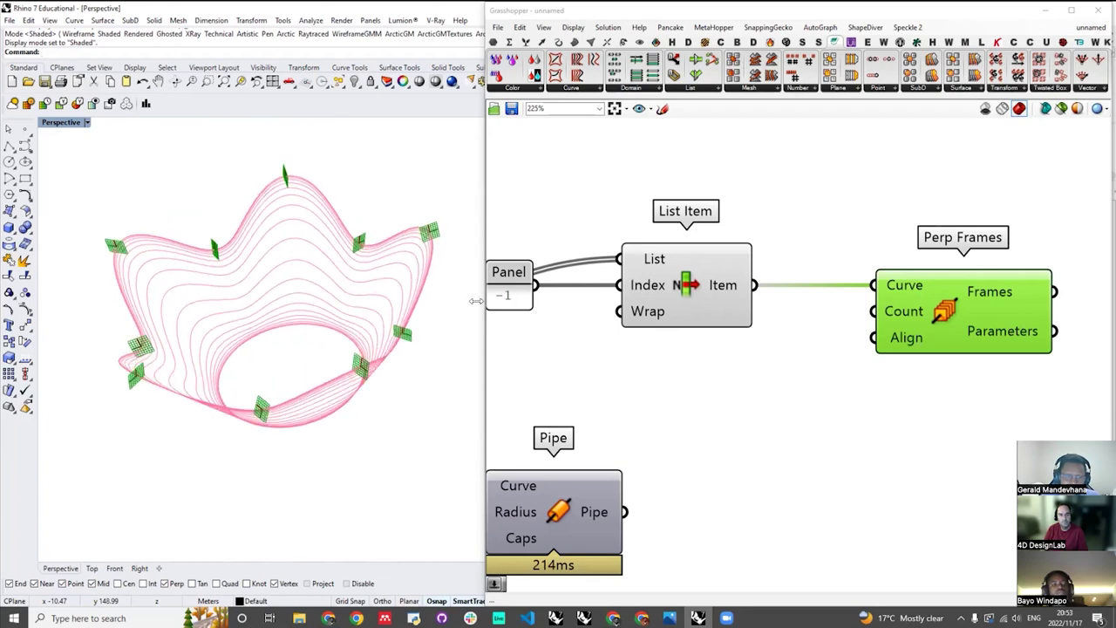
pyautogui.moveTo(424, 324); pyautogui.dragTo(285, 302, button='right')
pyautogui.scroll(4, 373, 315)
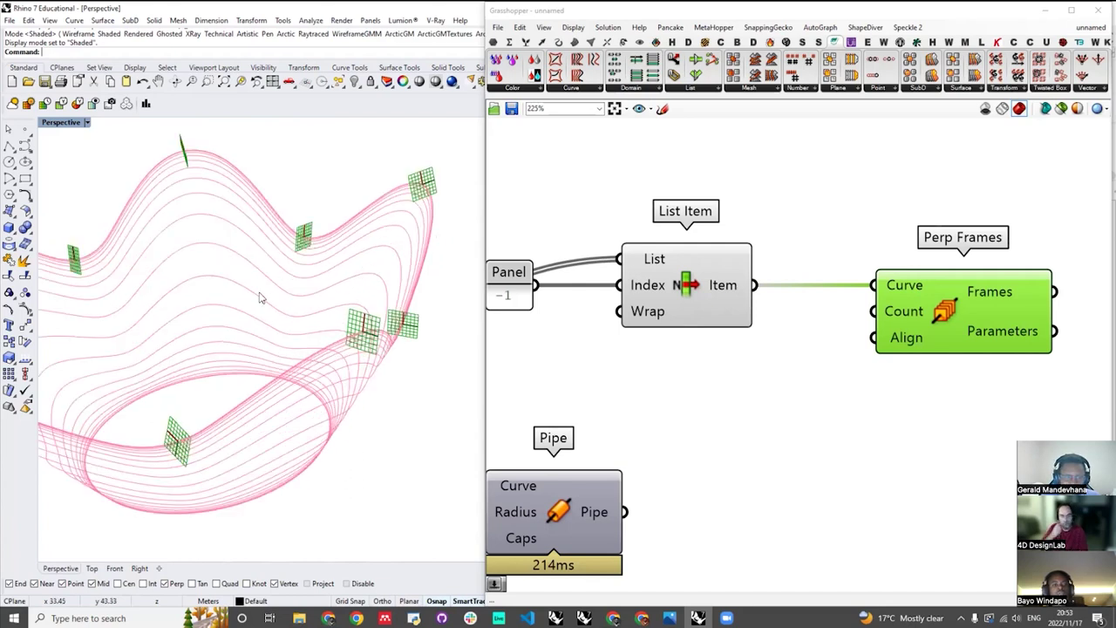
pyautogui.scroll(3, 272, 284)
pyautogui.scroll(2, 284, 300)
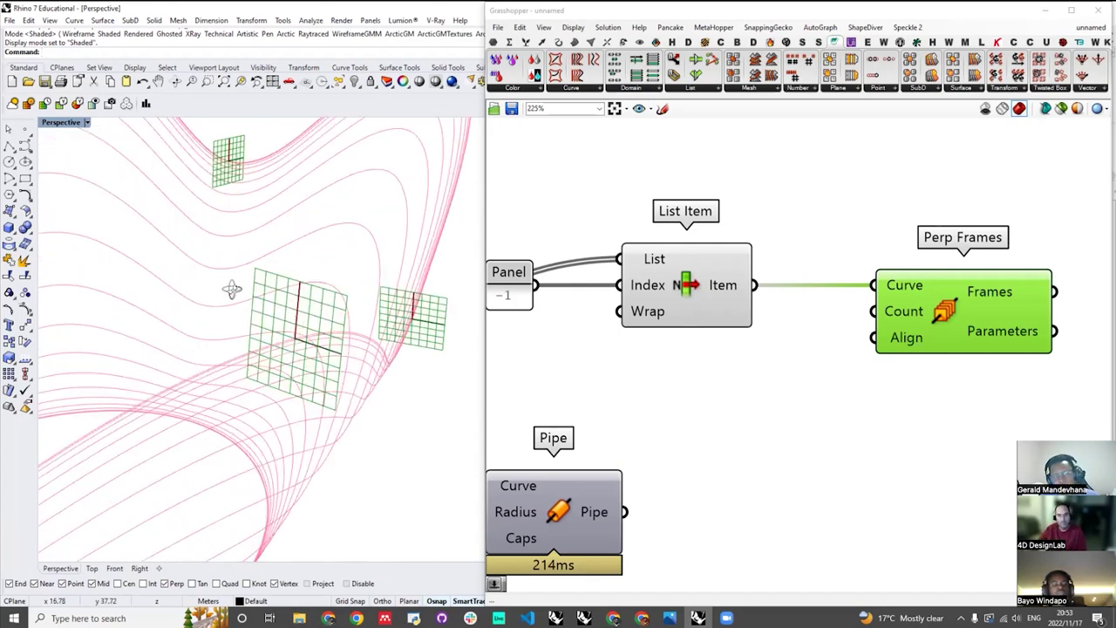
pyautogui.moveTo(274, 252); pyautogui.dragTo(320, 217, button='right')
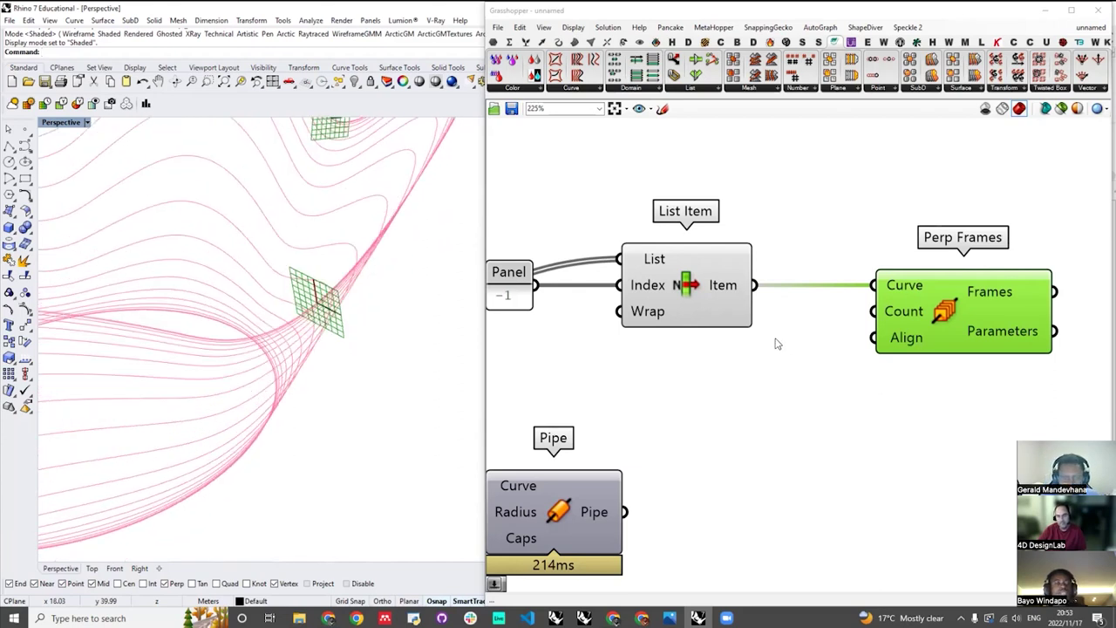
# - Highlight the Tween Two Curves result and inspect the tweened curves from different sides of the model
pyautogui.scroll(-2, 772, 336)
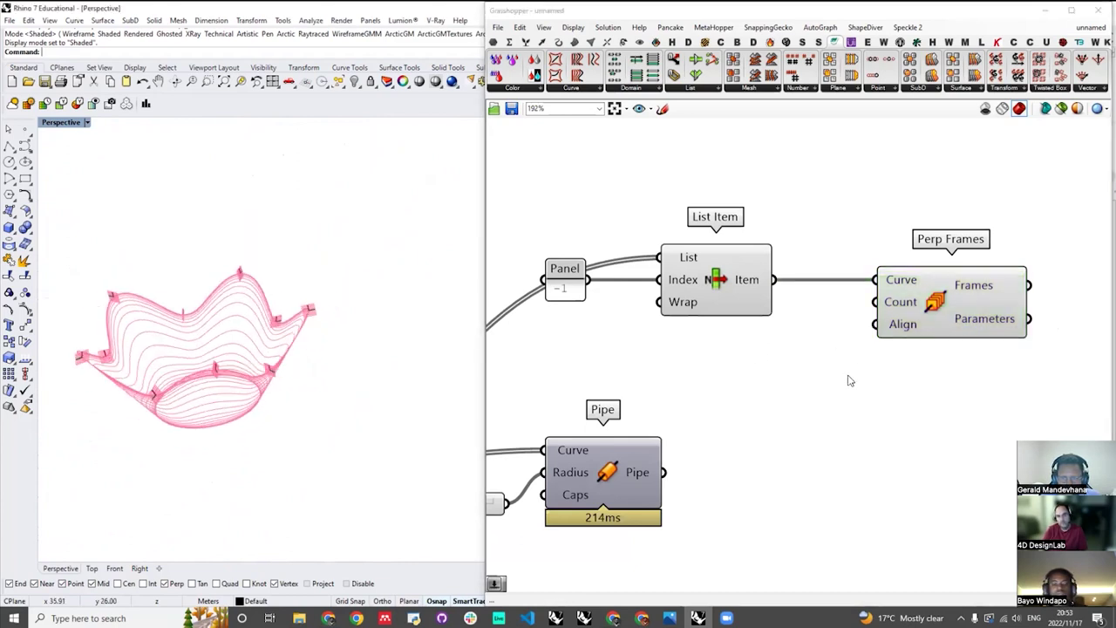
pyautogui.scroll(-5, 672, 366)
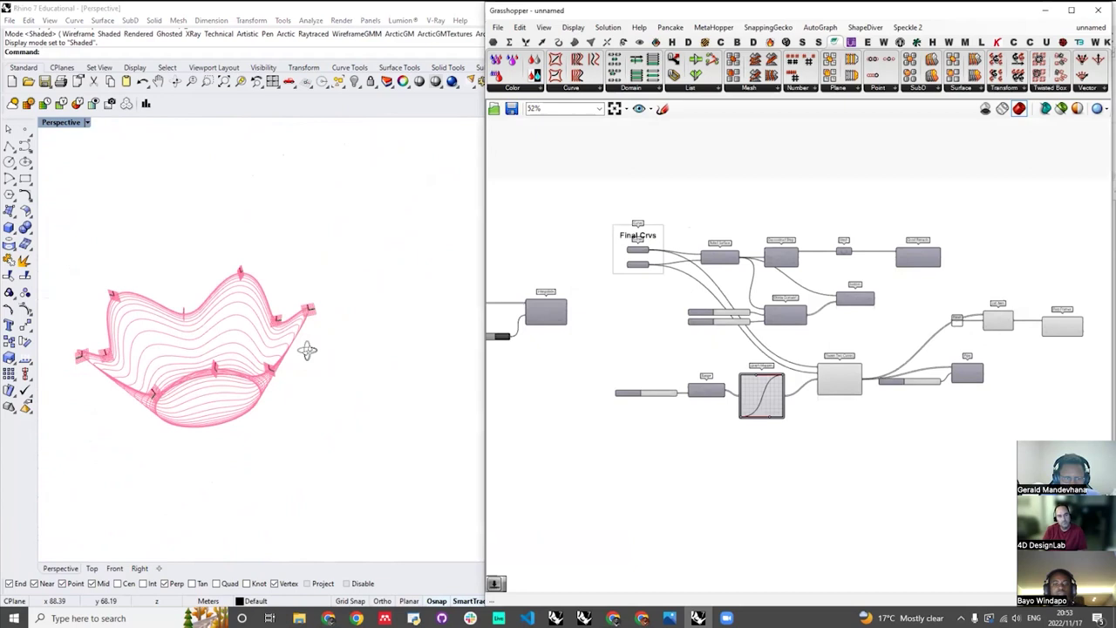
pyautogui.scroll(1, 697, 343)
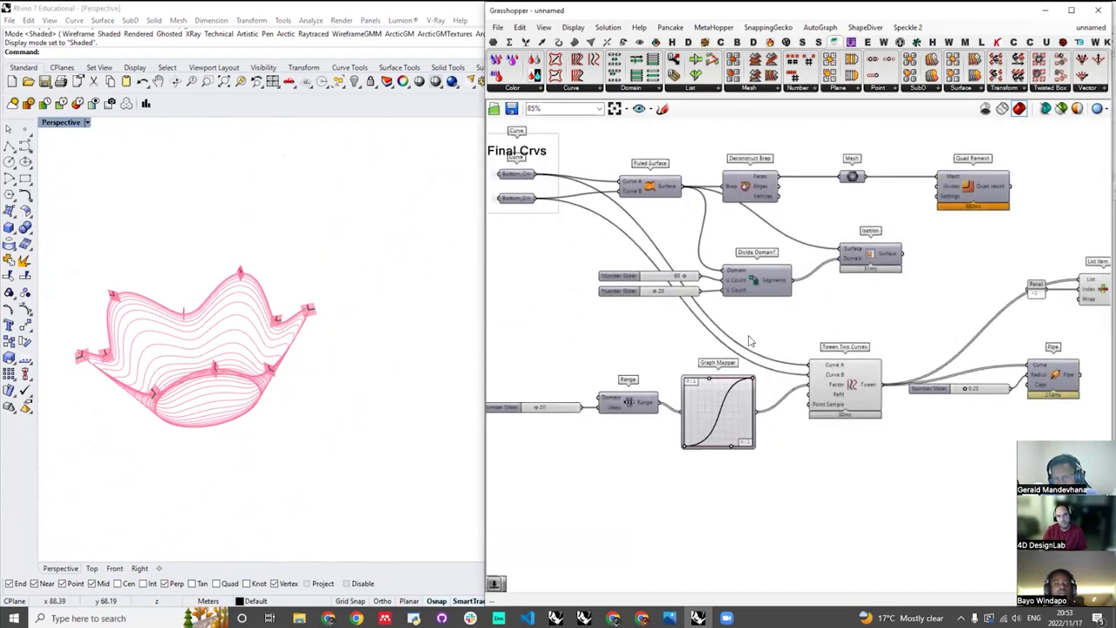
pyautogui.click(820, 383)
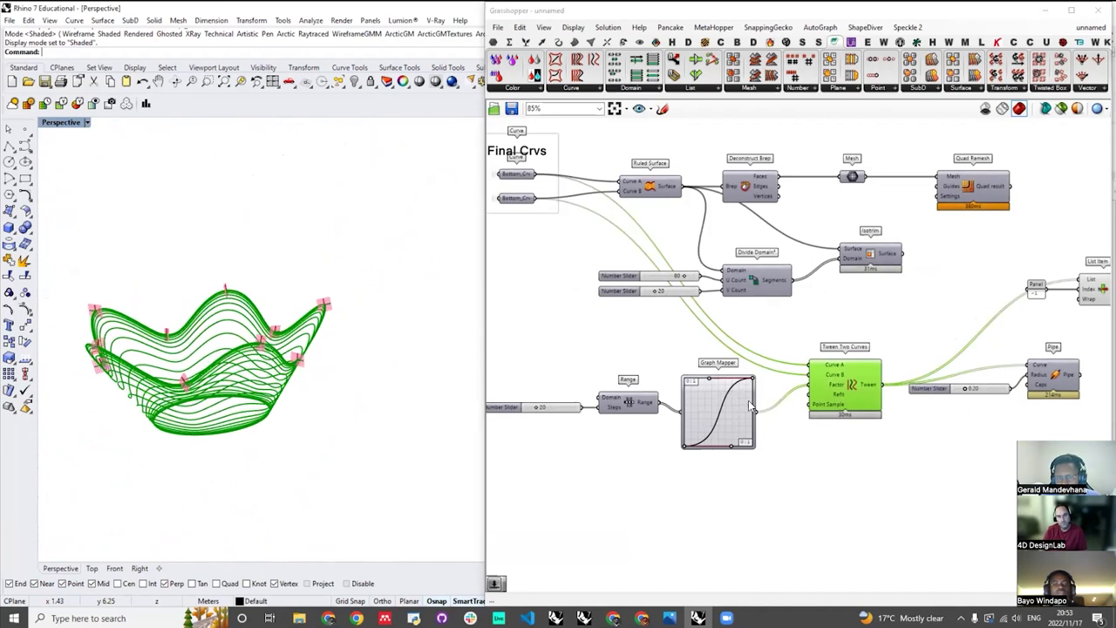
pyautogui.moveTo(757, 377); pyautogui.dragTo(287, 324, button='right')
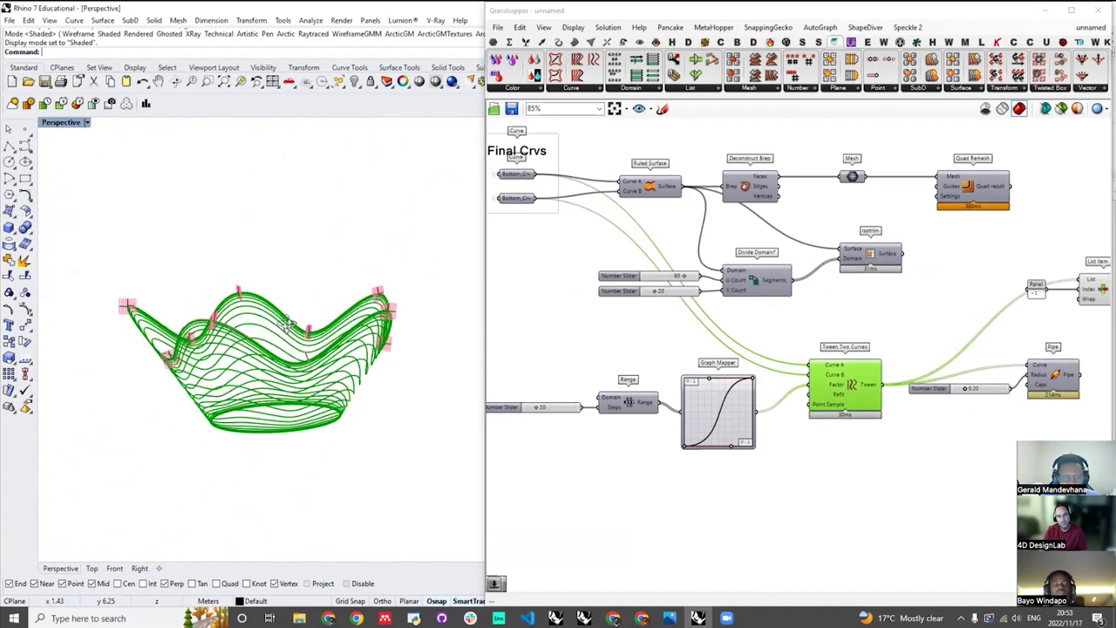
pyautogui.scroll(3, 755, 410)
pyautogui.scroll(1, 732, 382)
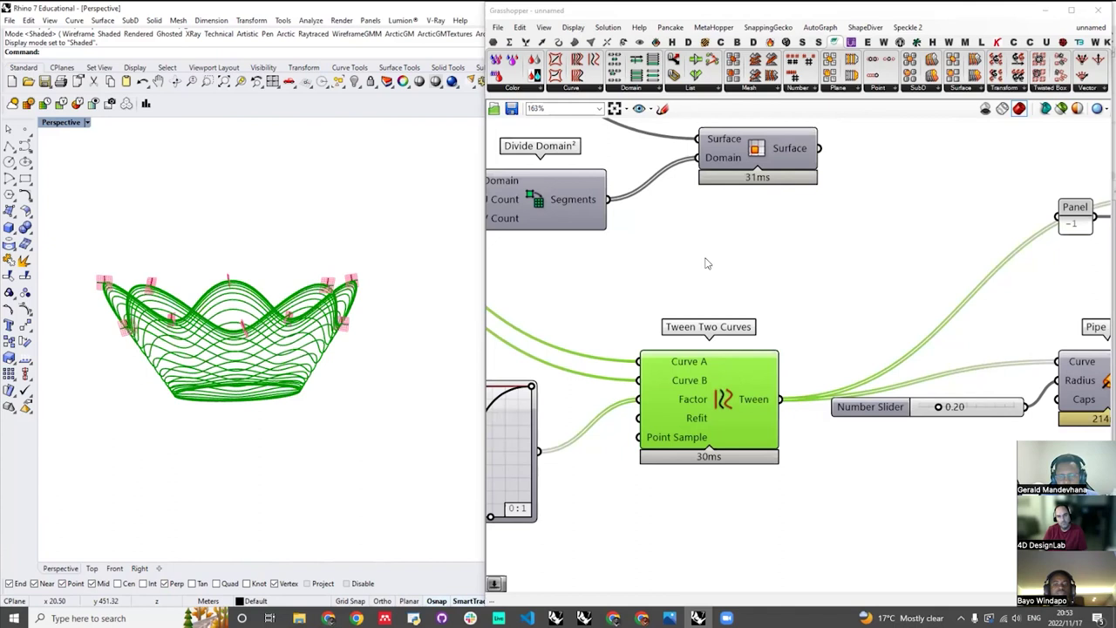
# - Trace the connections from the Final Crvs group's curves through to the Tween Two Curves component
pyautogui.scroll(-4, 697, 271)
pyautogui.scroll(-1, 669, 241)
pyautogui.scroll(3, 660, 261)
pyautogui.scroll(3, 660, 267)
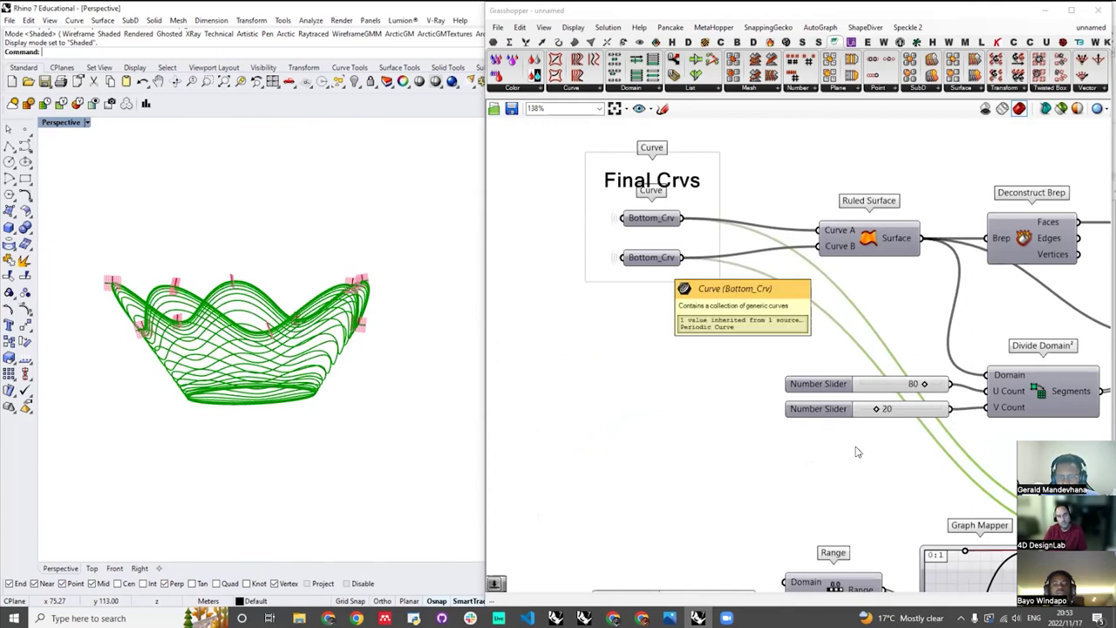
pyautogui.scroll(-1, 857, 449)
pyautogui.scroll(-3, 861, 449)
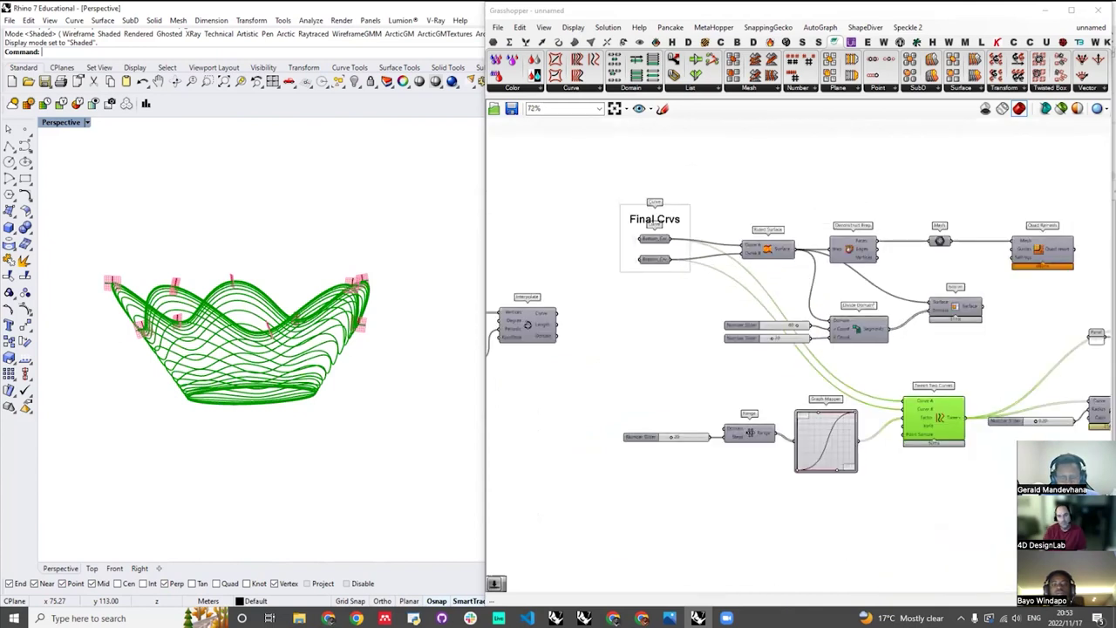
pyautogui.moveTo(931, 382); pyautogui.dragTo(819, 361, button='right')
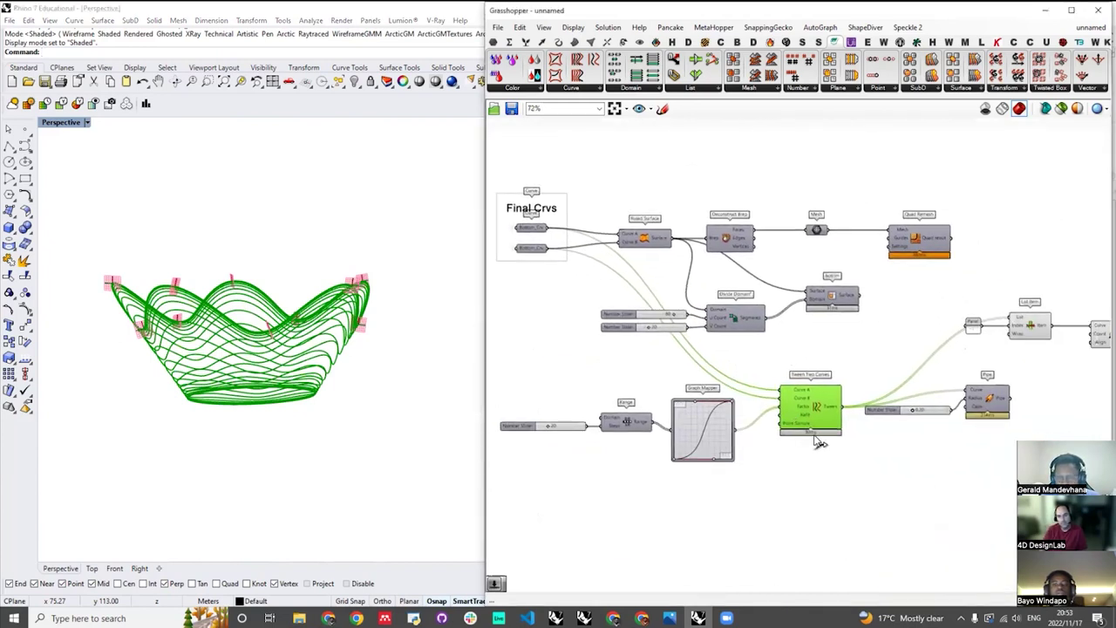
# - Delete the Loft component connected to the Tween Two Curves output
pyautogui.scroll(2, 851, 433)
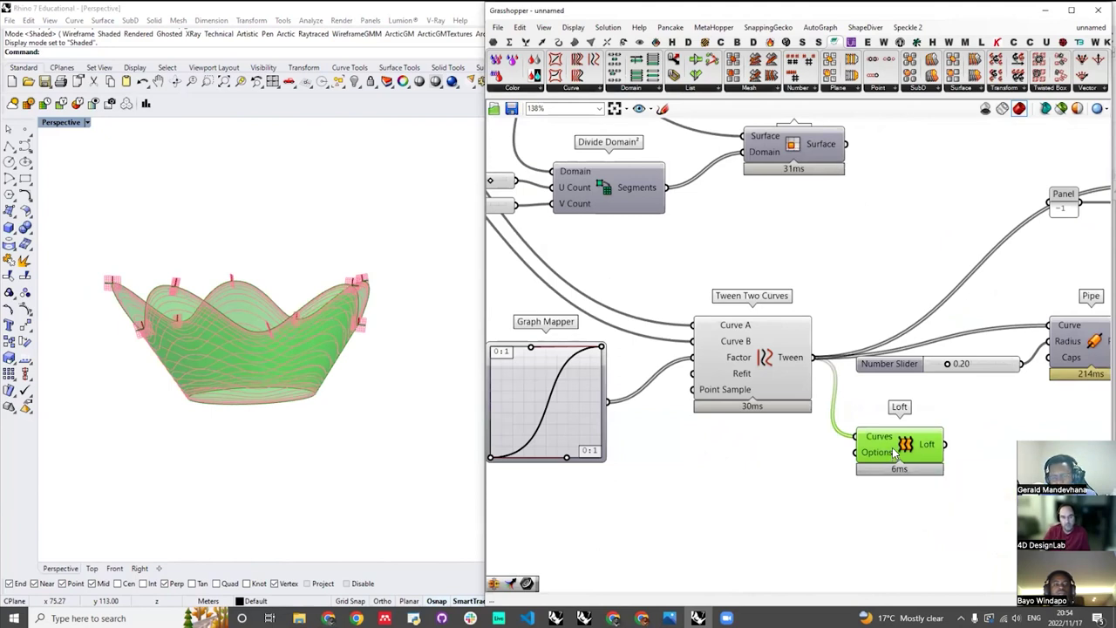
pyautogui.press('Delete')
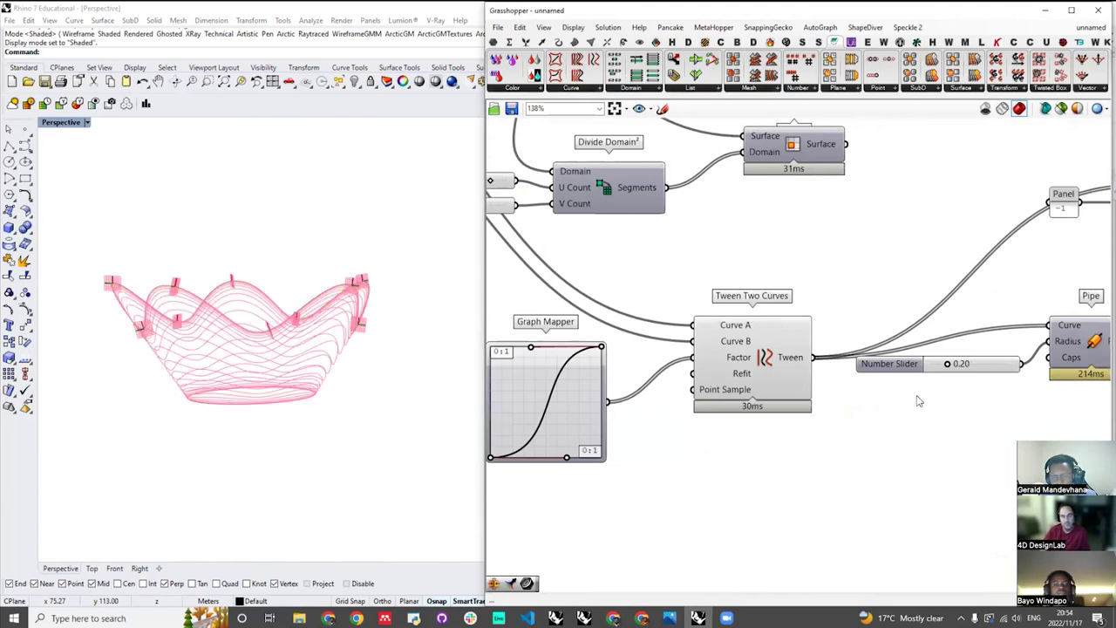
pyautogui.scroll(-3, 916, 399)
pyautogui.scroll(-2, 625, 429)
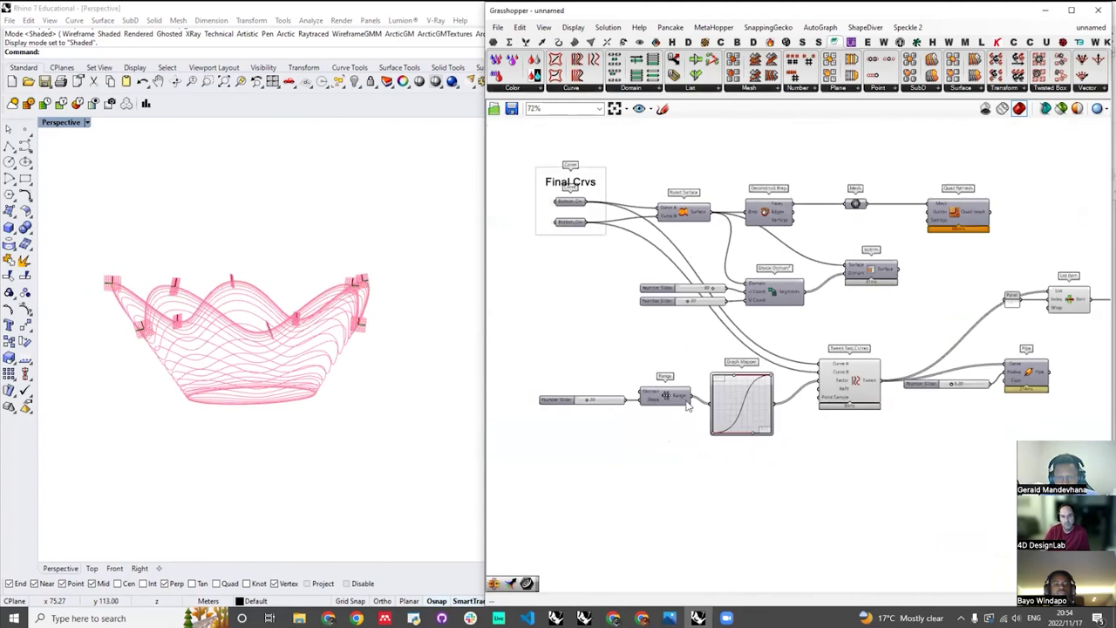
pyautogui.scroll(1, 732, 389)
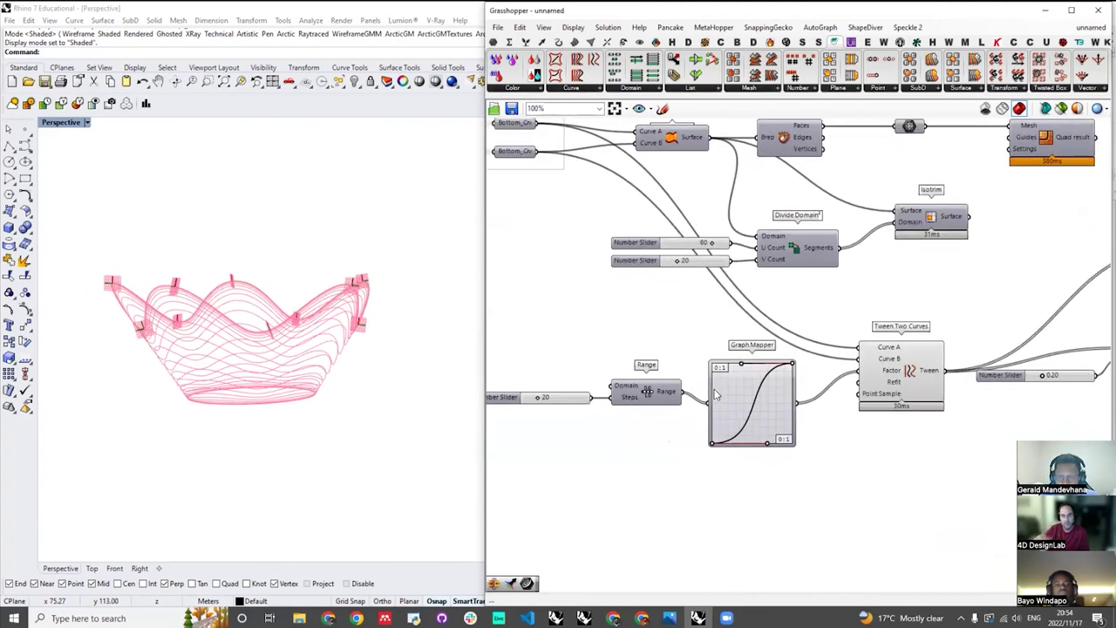
# - Set the number slider feeding the Range component's steps to 10
pyautogui.scroll(-1, 846, 386)
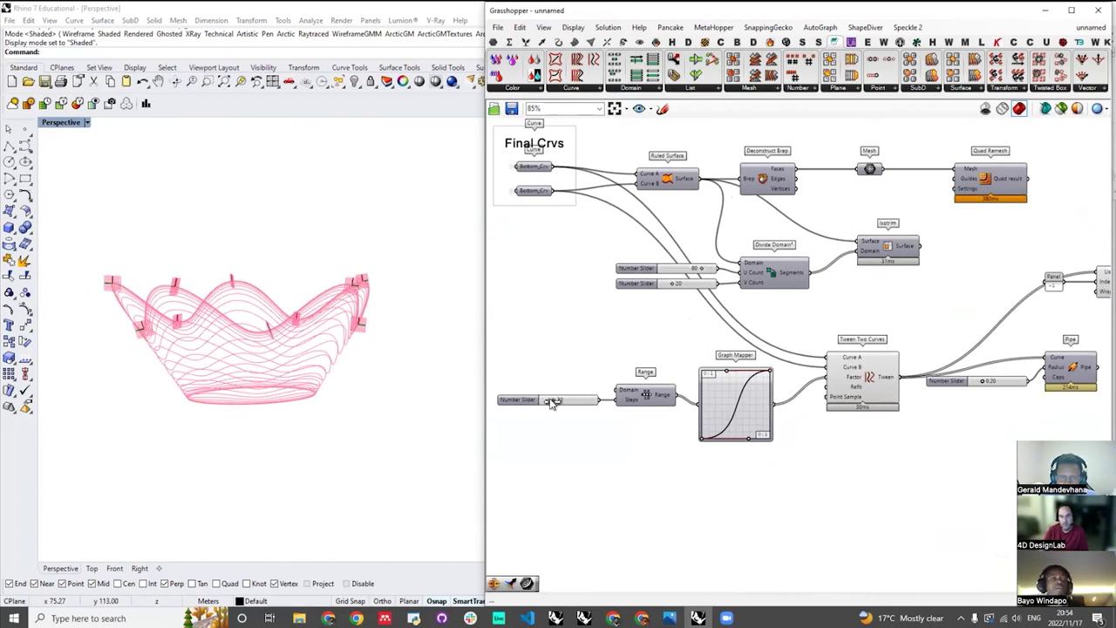
pyautogui.scroll(3, 556, 401)
pyautogui.moveTo(543, 402); pyautogui.dragTo(542, 398)
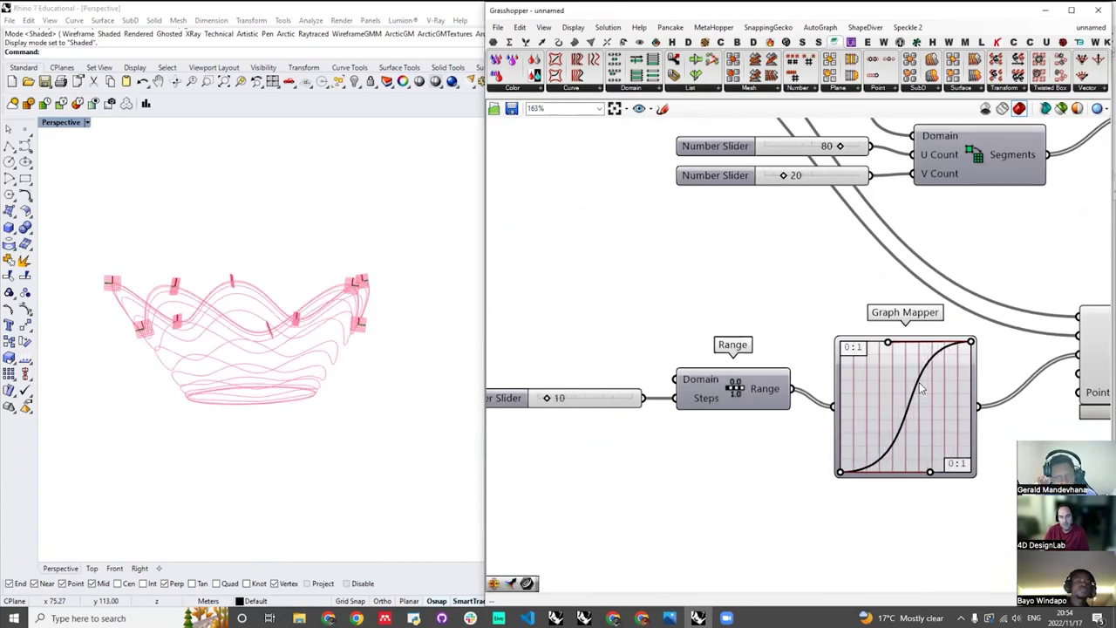
pyautogui.scroll(-2, 922, 388)
pyautogui.scroll(-1, 921, 388)
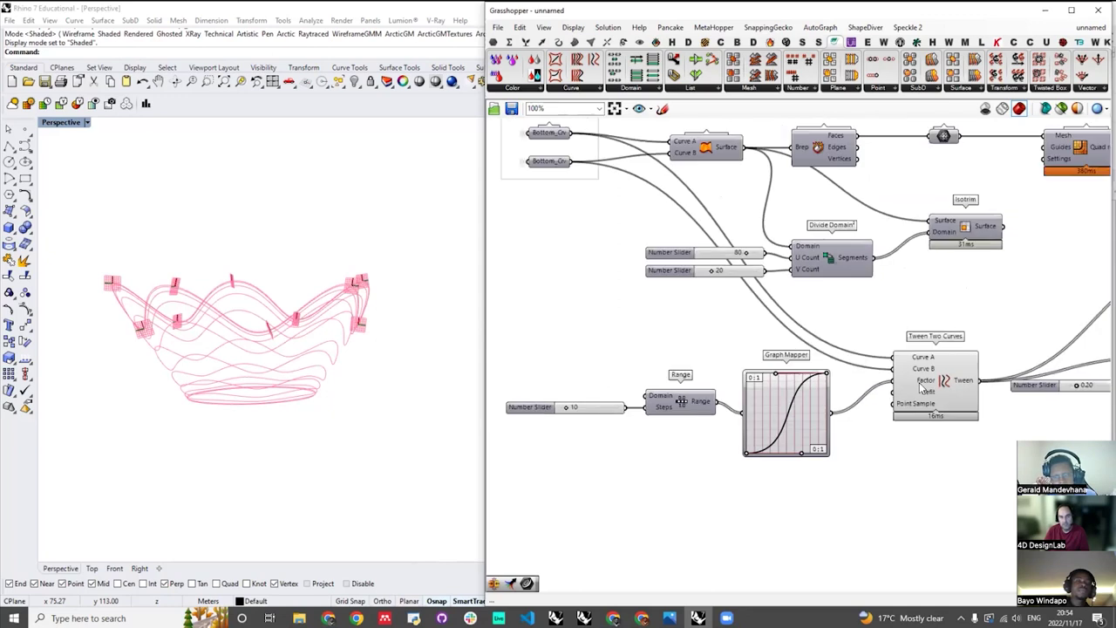
# - Examine how the Final Crvs group feeds the ruled surface and tween branches, and view the tweened curves from several angles
pyautogui.scroll(-3, 606, 414)
pyautogui.scroll(1, 977, 375)
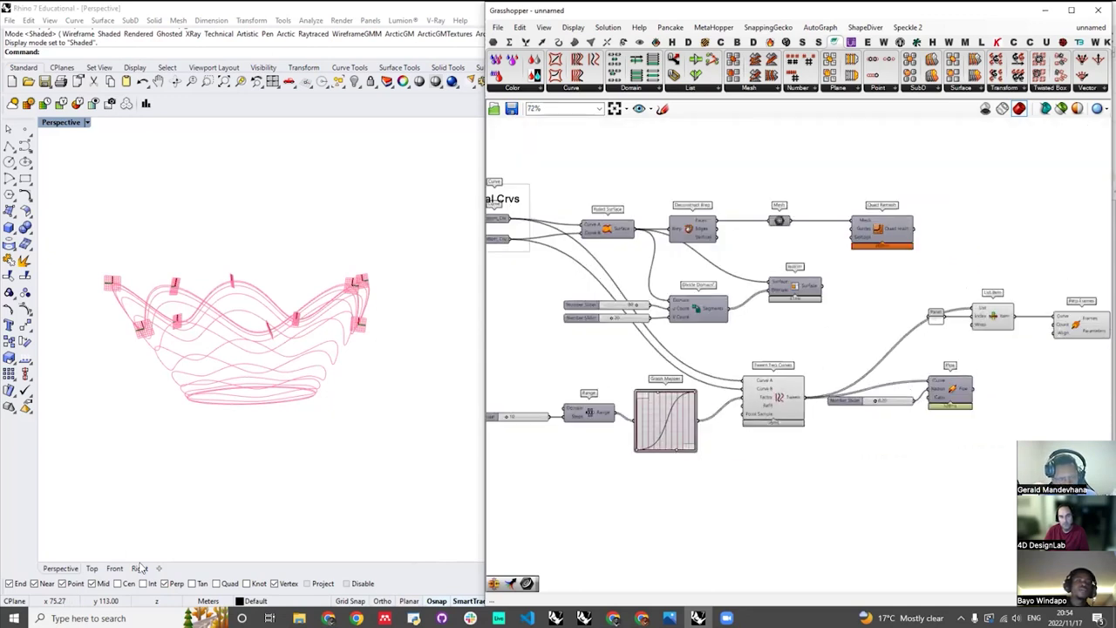
pyautogui.scroll(3, 983, 389)
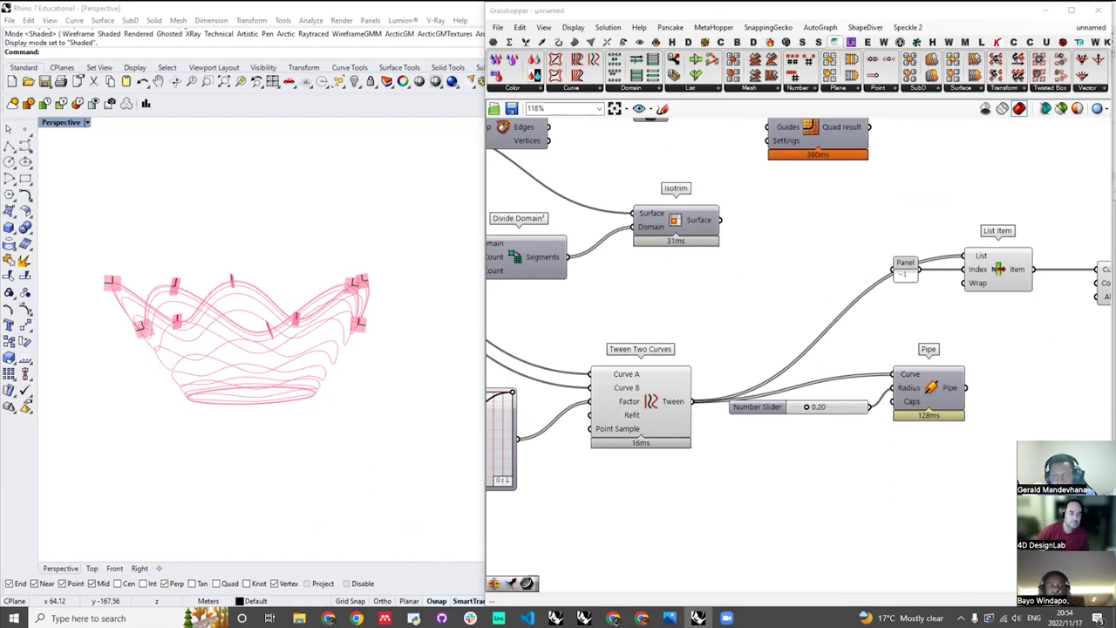
pyautogui.scroll(-1, 739, 378)
pyautogui.scroll(-1, 783, 399)
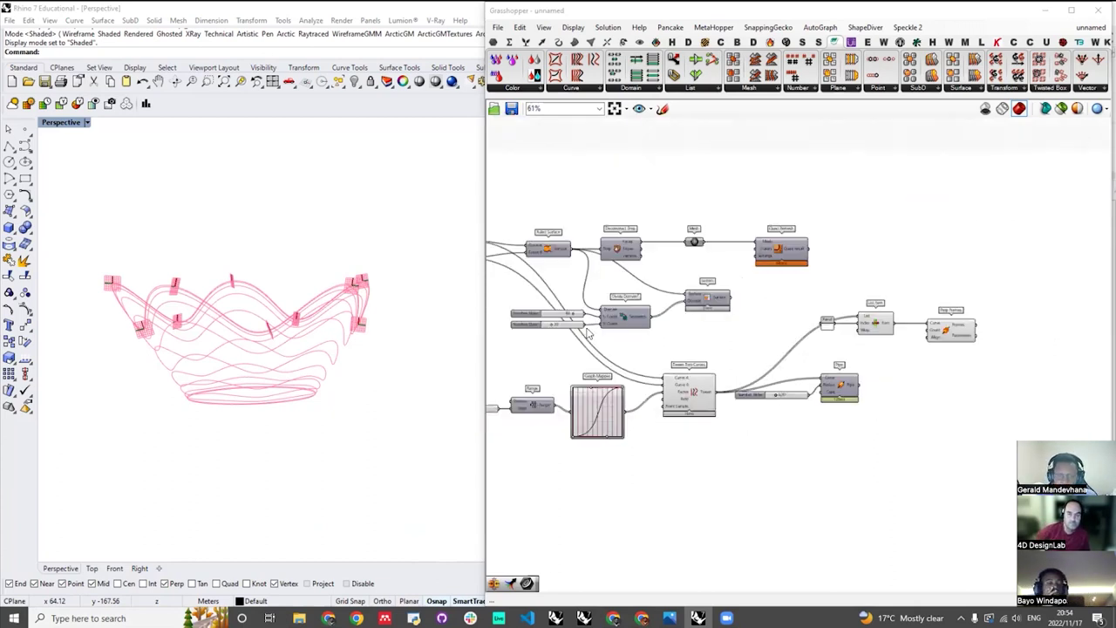
pyautogui.scroll(2, 766, 384)
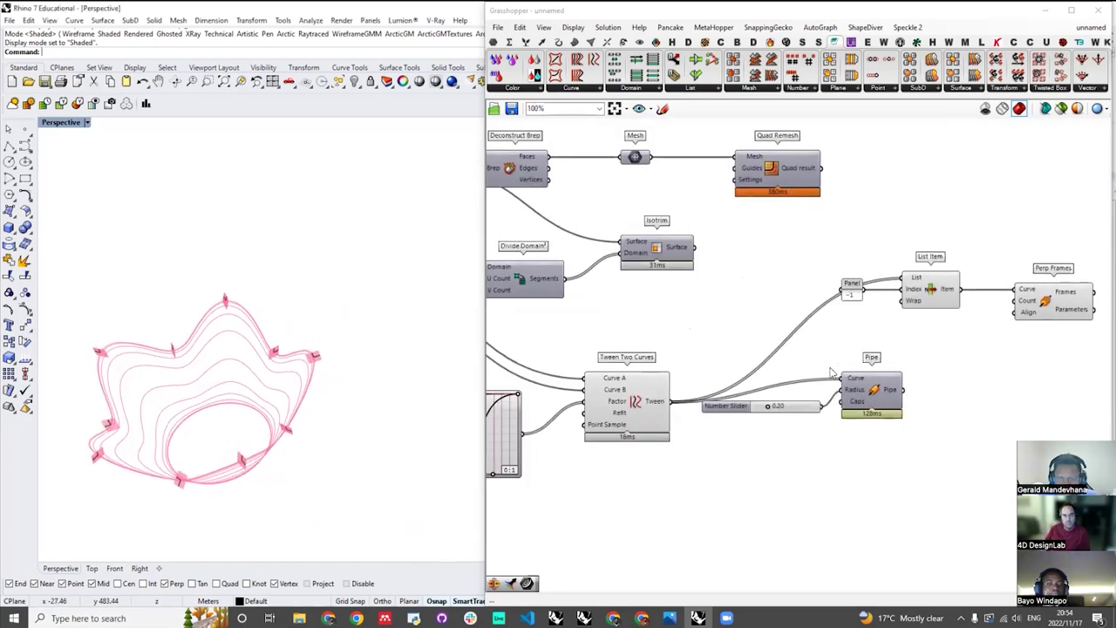
pyautogui.scroll(-3, 769, 329)
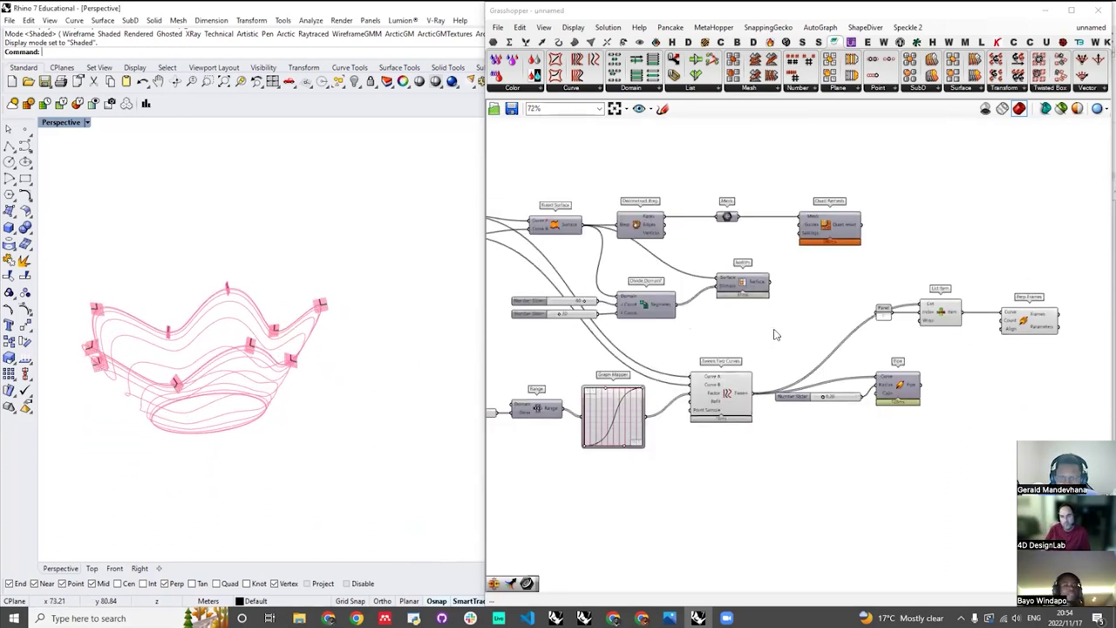
pyautogui.scroll(1, 828, 361)
pyautogui.scroll(-4, 831, 357)
pyautogui.scroll(3, 780, 335)
pyautogui.scroll(1, 710, 373)
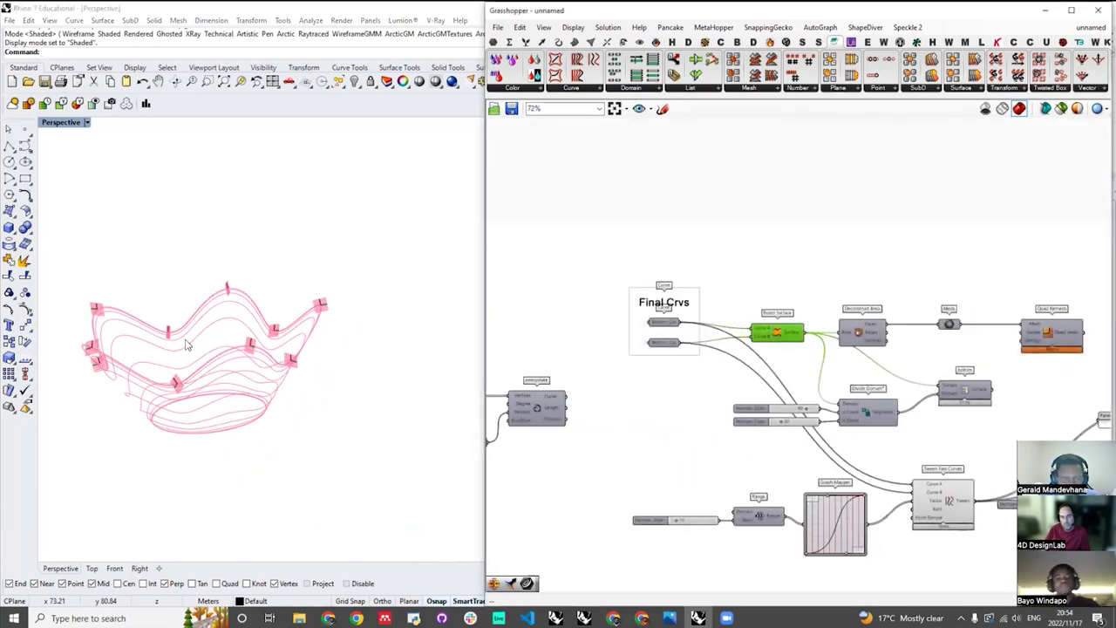
pyautogui.scroll(-1, 698, 332)
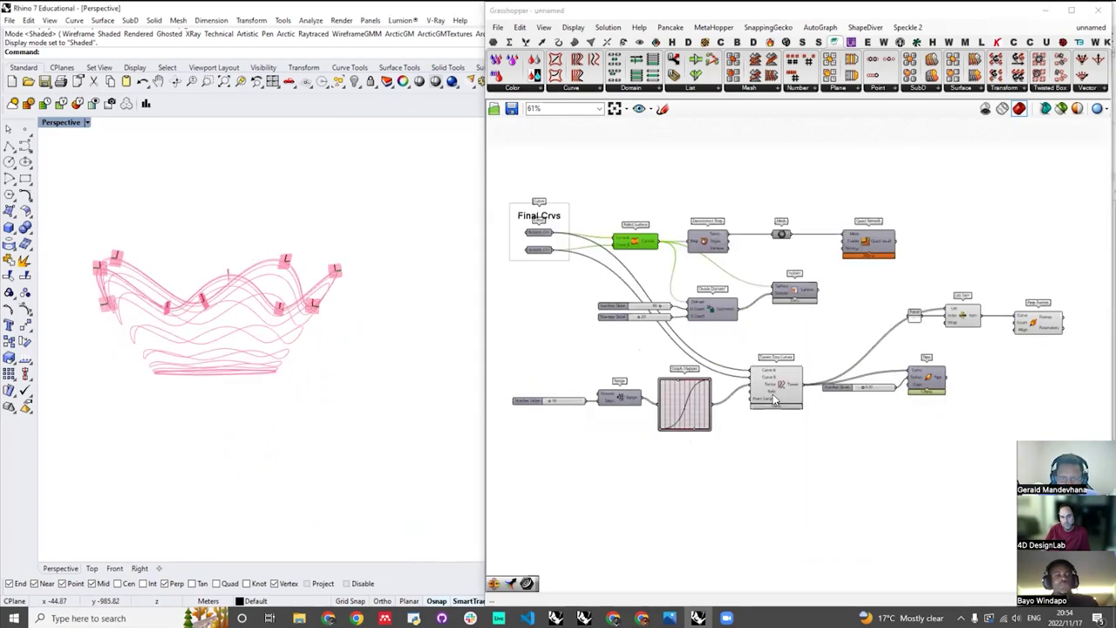
# - Highlight the tweened curves in the model and follow the Tween Two Curves connections between its inputs and the Pipe and List Item components
pyautogui.scroll(3, 787, 370)
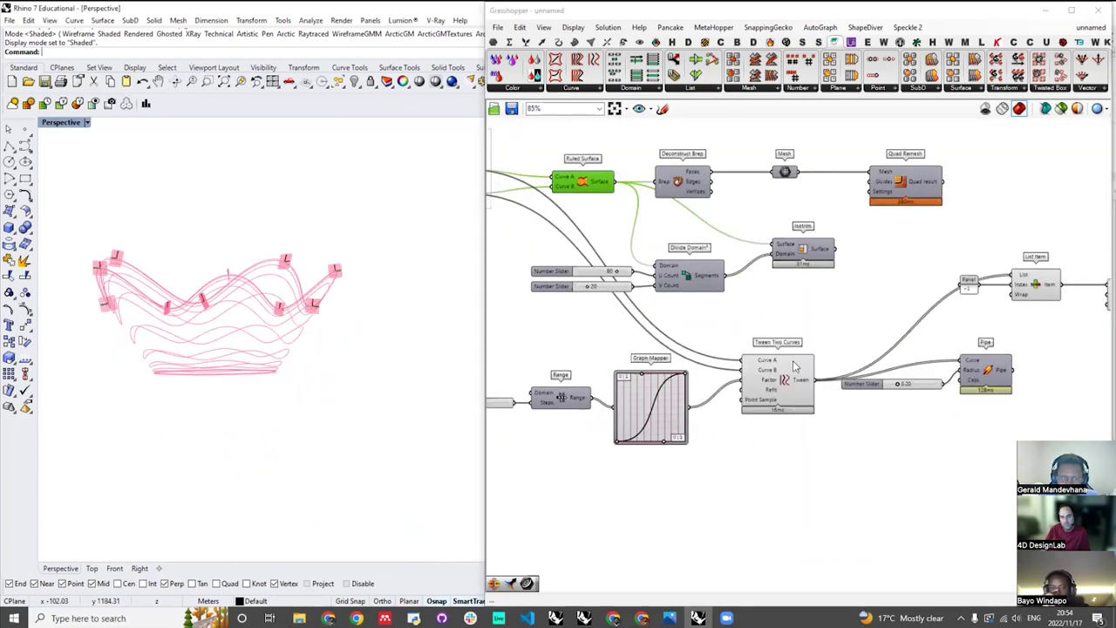
pyautogui.click(750, 360)
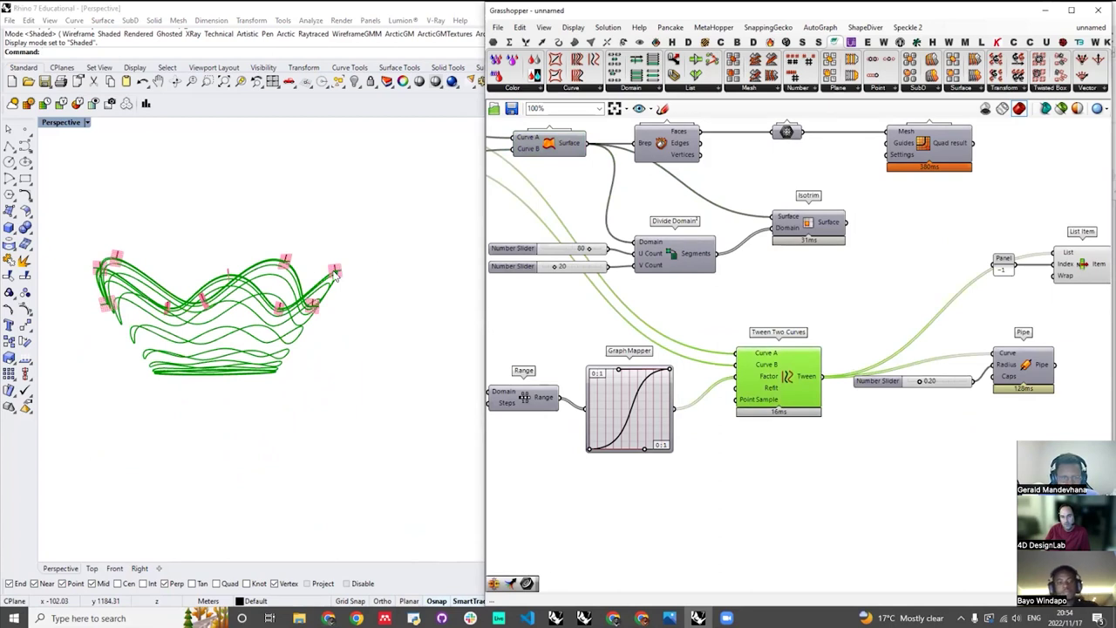
pyautogui.scroll(-3, 689, 398)
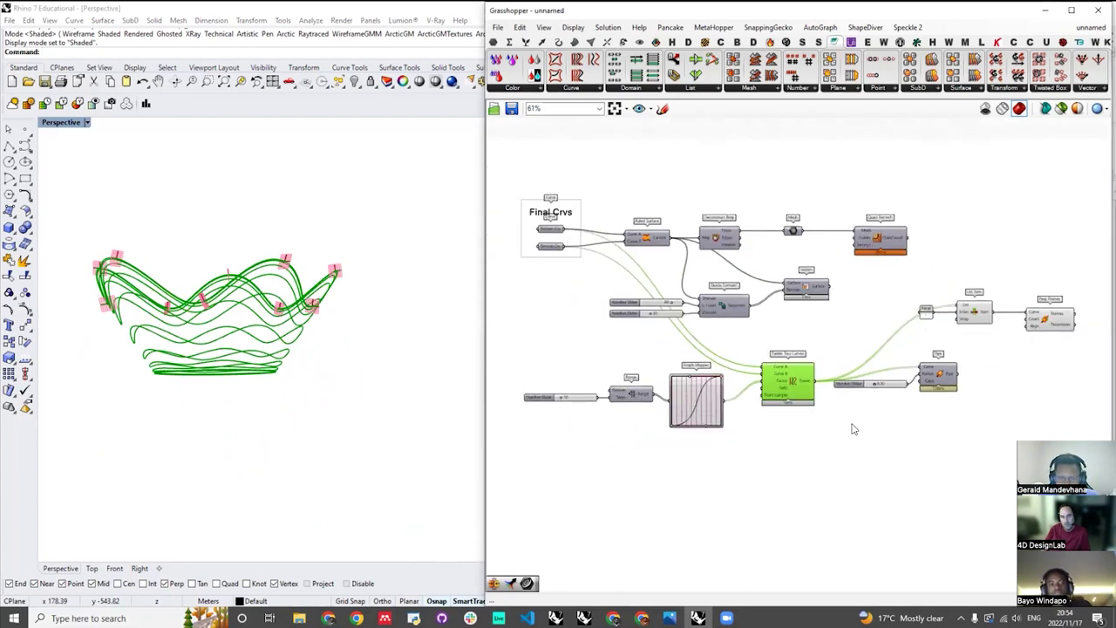
pyautogui.scroll(2, 719, 366)
pyautogui.scroll(2, 719, 366)
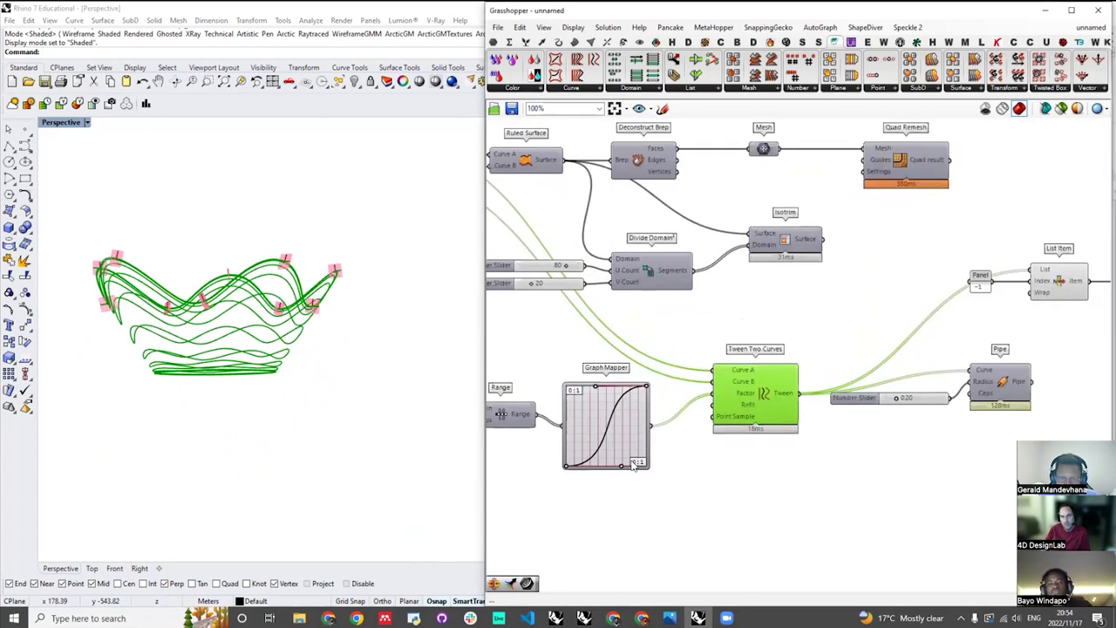
pyautogui.moveTo(698, 418); pyautogui.dragTo(831, 416, button='right')
pyautogui.scroll(-1, 831, 417)
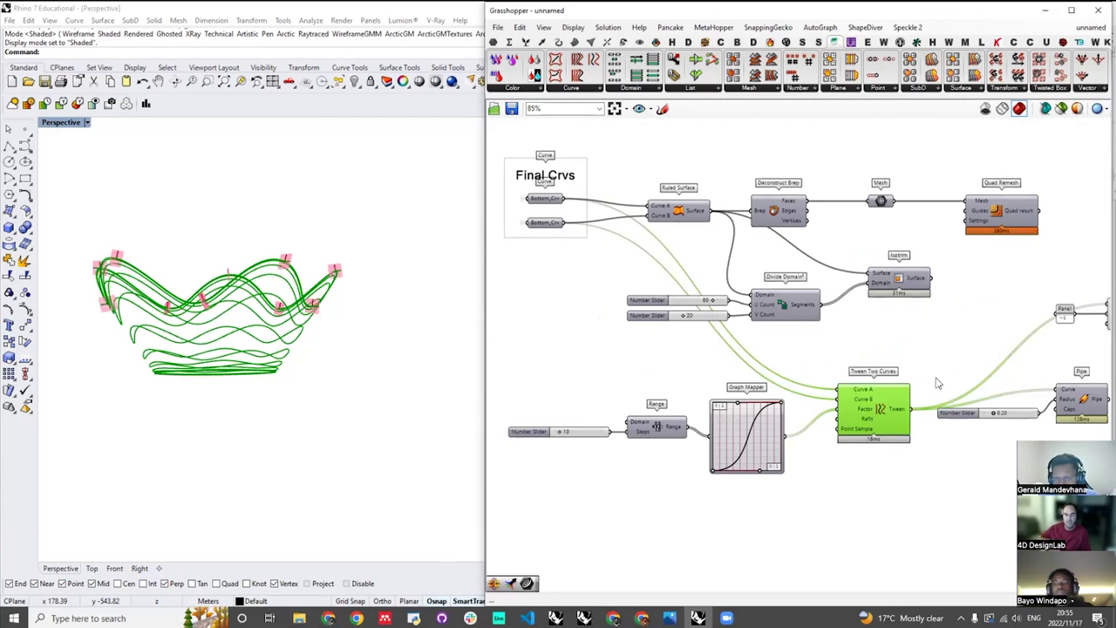
pyautogui.scroll(-3, 937, 385)
pyautogui.scroll(3, 886, 375)
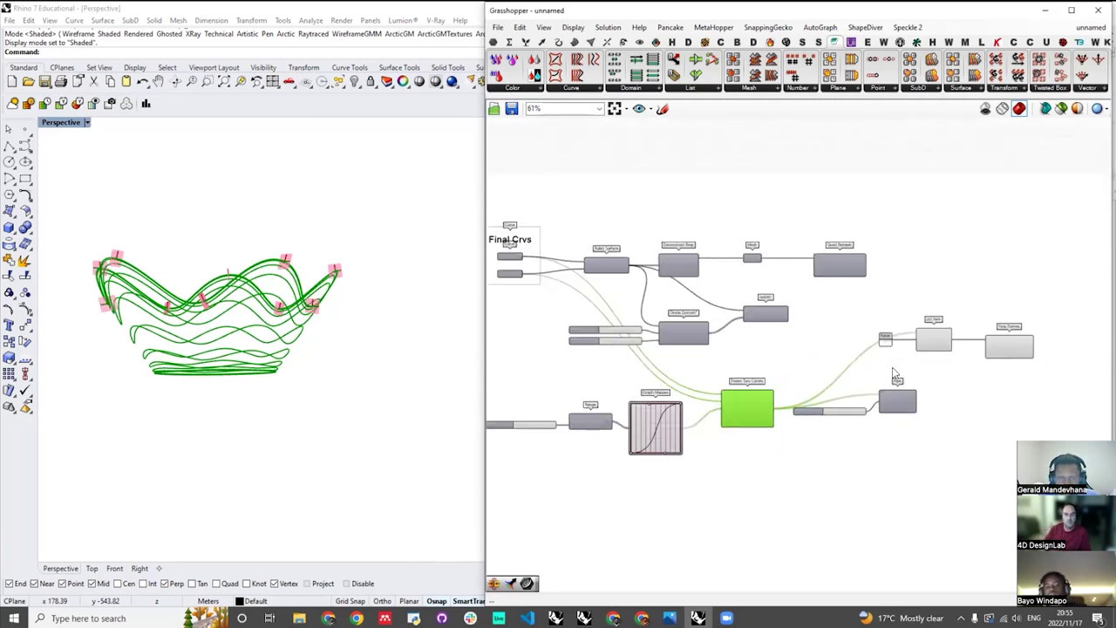
# - Highlight the Perp Frames result and inspect the frames along the last tweened curve at the rim
pyautogui.moveTo(359, 402); pyautogui.dragTo(949, 365, button='right')
pyautogui.click(961, 328)
pyautogui.scroll(-2, 962, 330)
pyautogui.scroll(3, 969, 347)
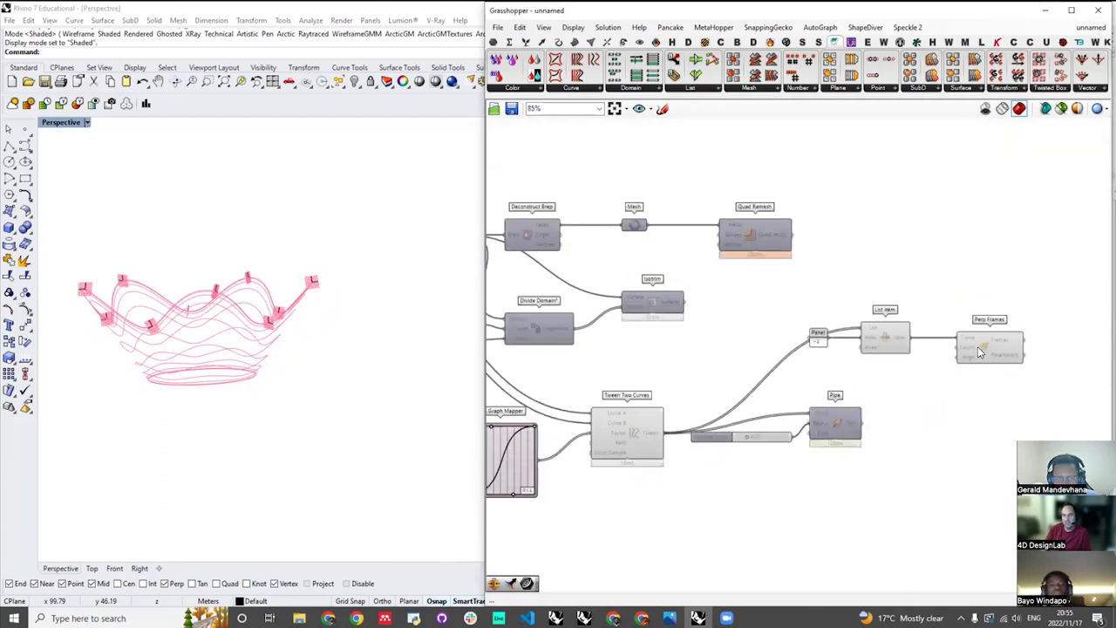
pyautogui.click(979, 350)
pyautogui.scroll(3, 978, 348)
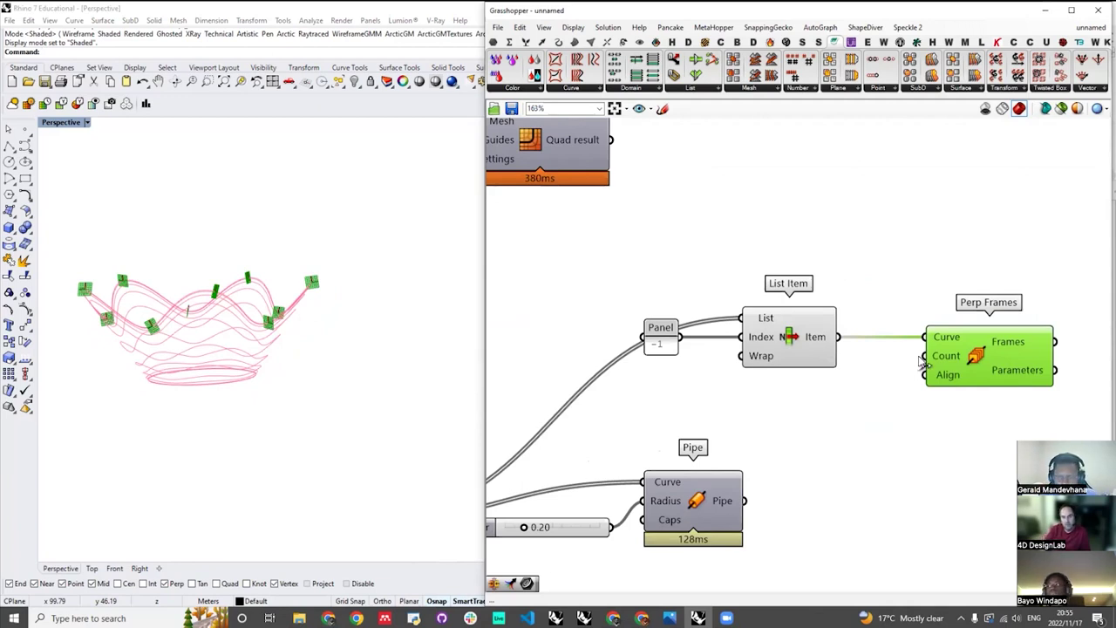
pyautogui.click(762, 247)
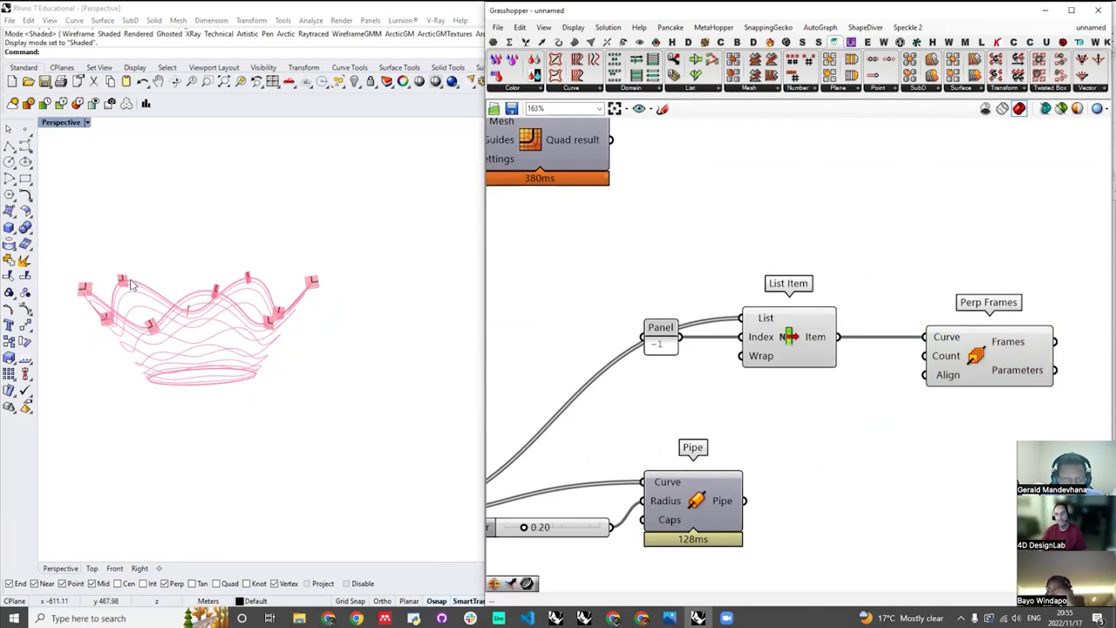
pyautogui.moveTo(343, 349); pyautogui.dragTo(227, 307, button='right')
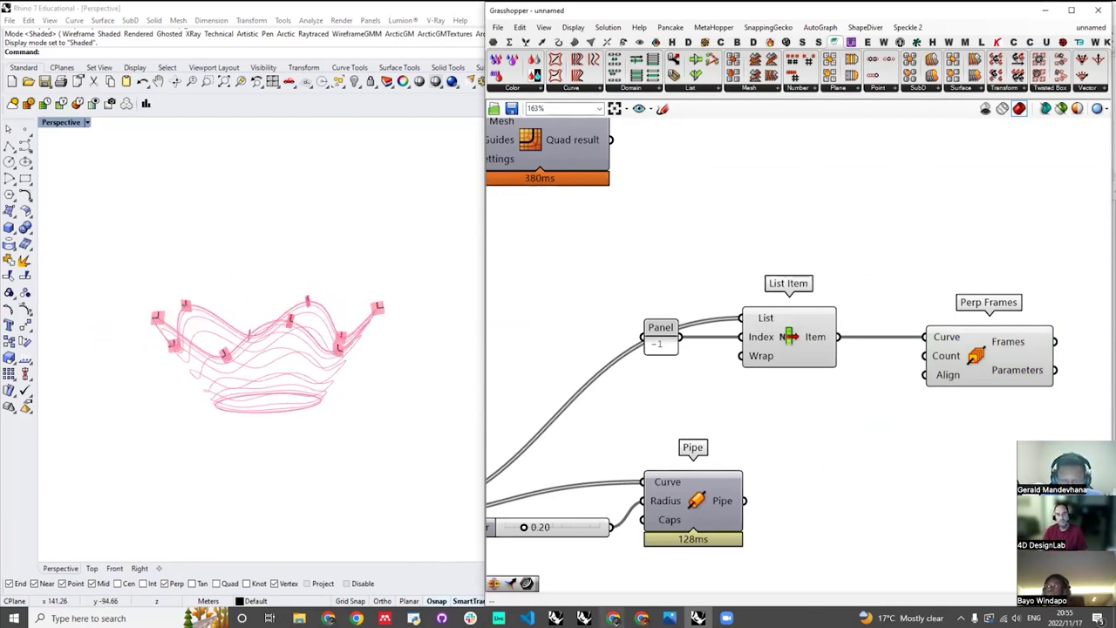
# - Switch to the Photos app and go back through the reference images to Zhiye-Library-1.jpg
pyautogui.click(670, 617)
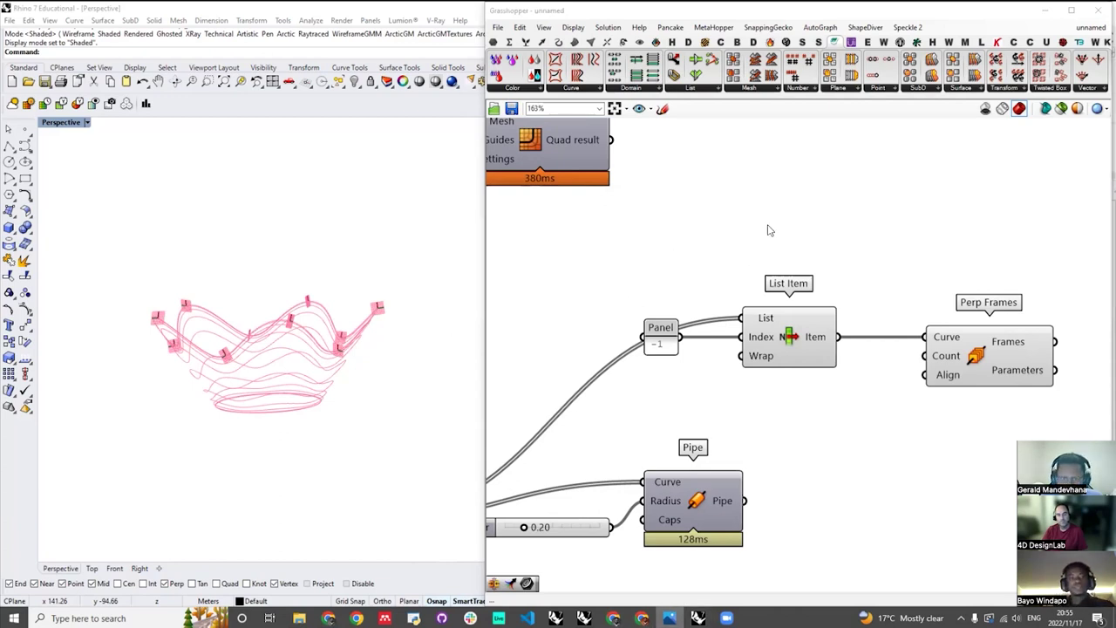
pyautogui.hotkey('alt', 'Tab')
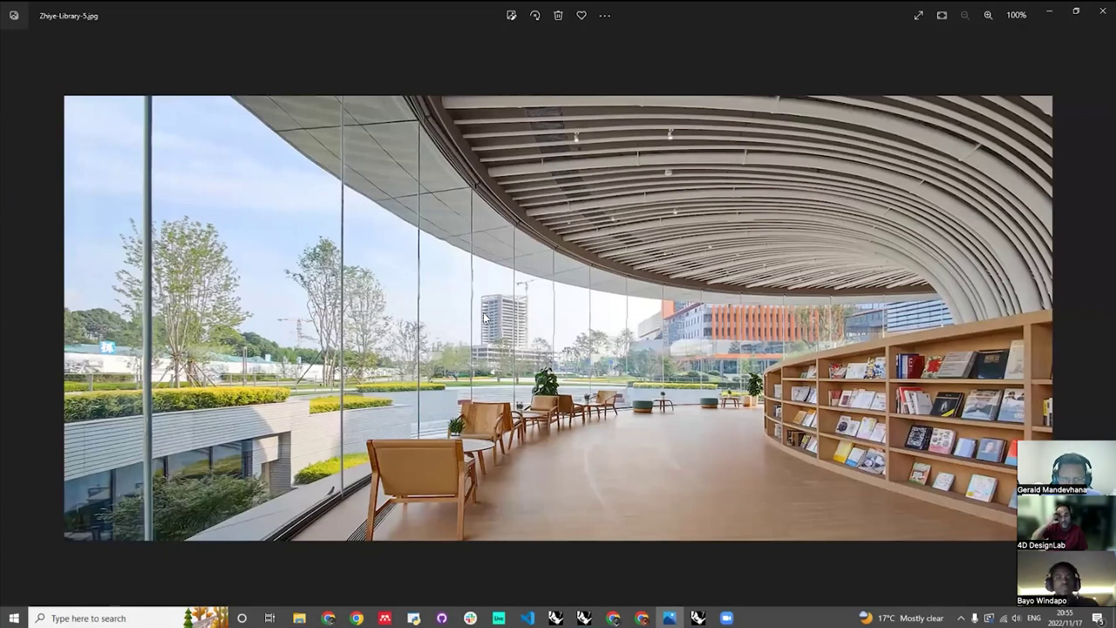
pyautogui.press('Left')
pyautogui.press('Left')
pyautogui.press('Left')
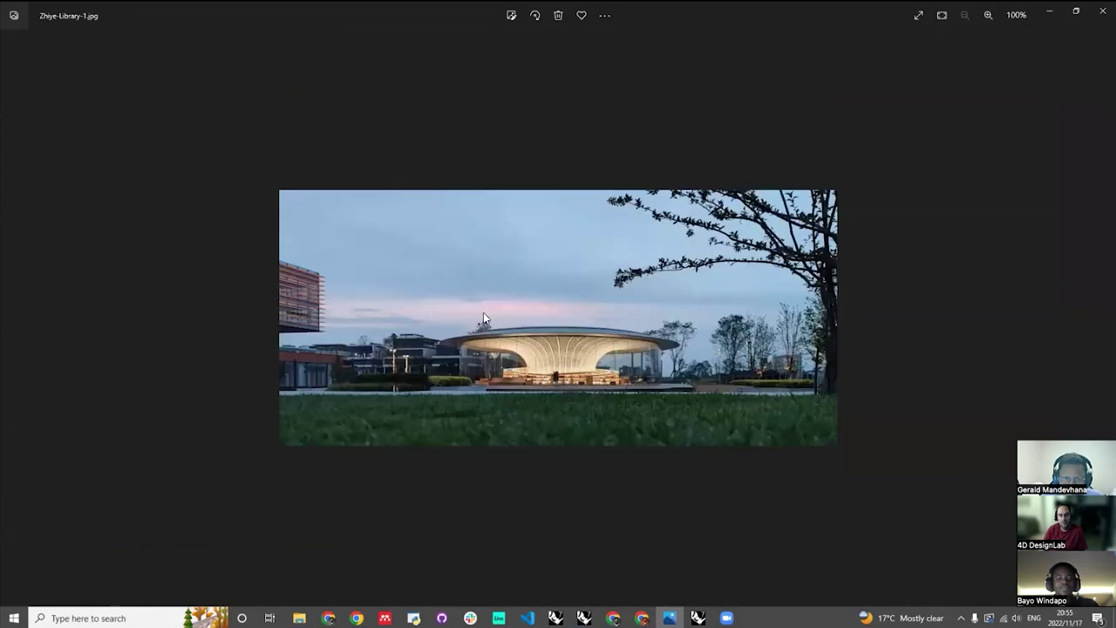
# - Examine the library's flared ribbed core up close in the reference photo, and close the image viewer
pyautogui.scroll(3, 609, 389)
pyautogui.scroll(2, 608, 389)
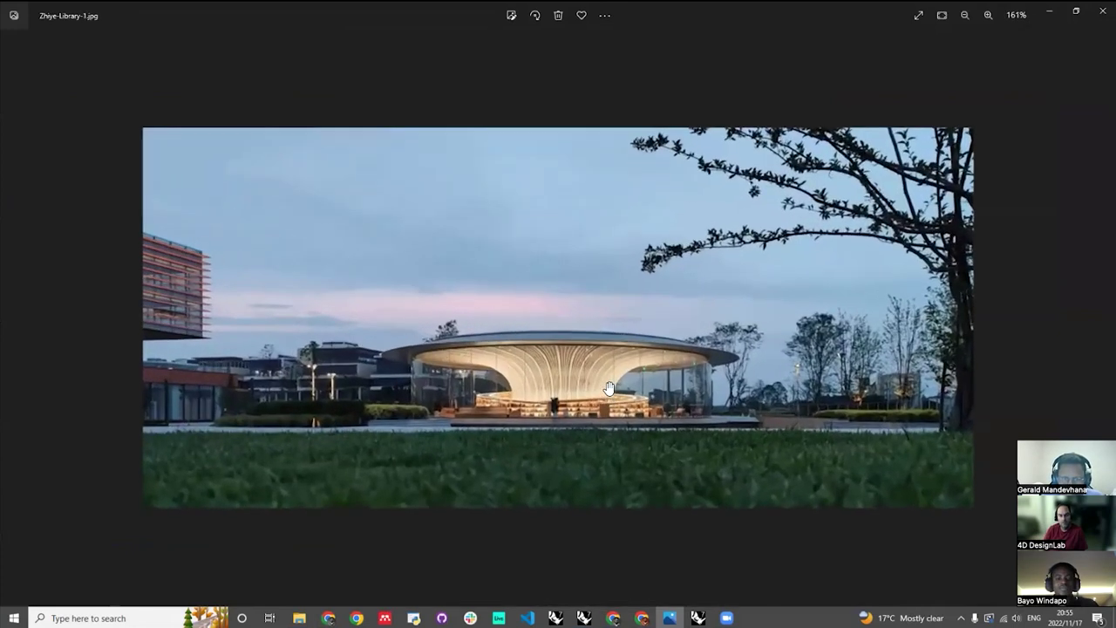
pyautogui.scroll(2, 609, 389)
pyautogui.scroll(2, 609, 388)
pyautogui.scroll(-1, 608, 389)
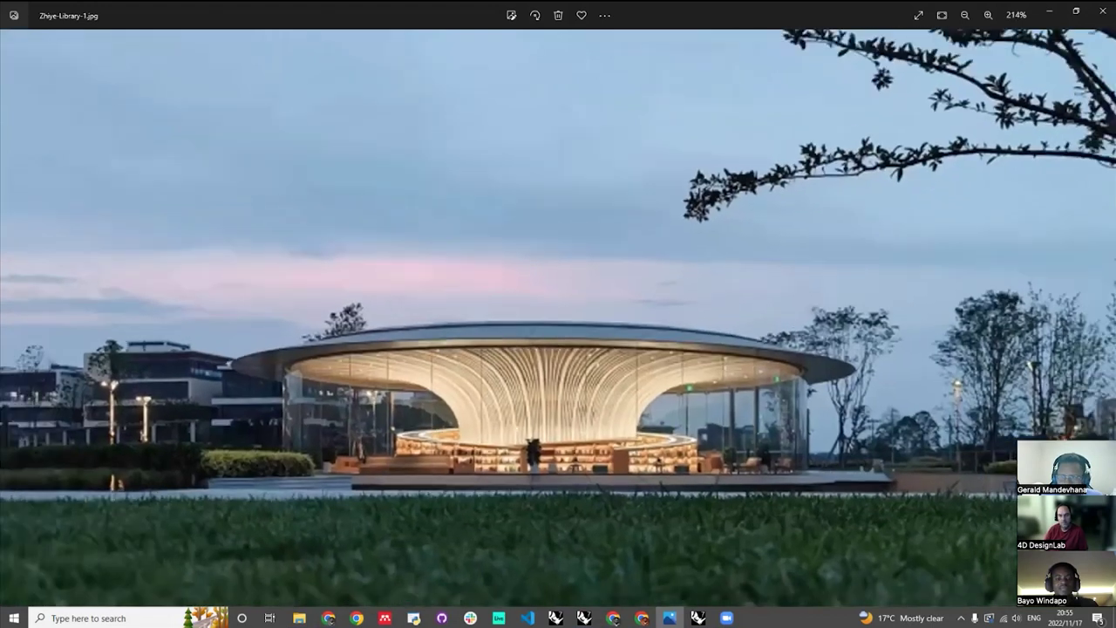
pyautogui.scroll(-1, 645, 252)
pyautogui.scroll(-1, 754, 219)
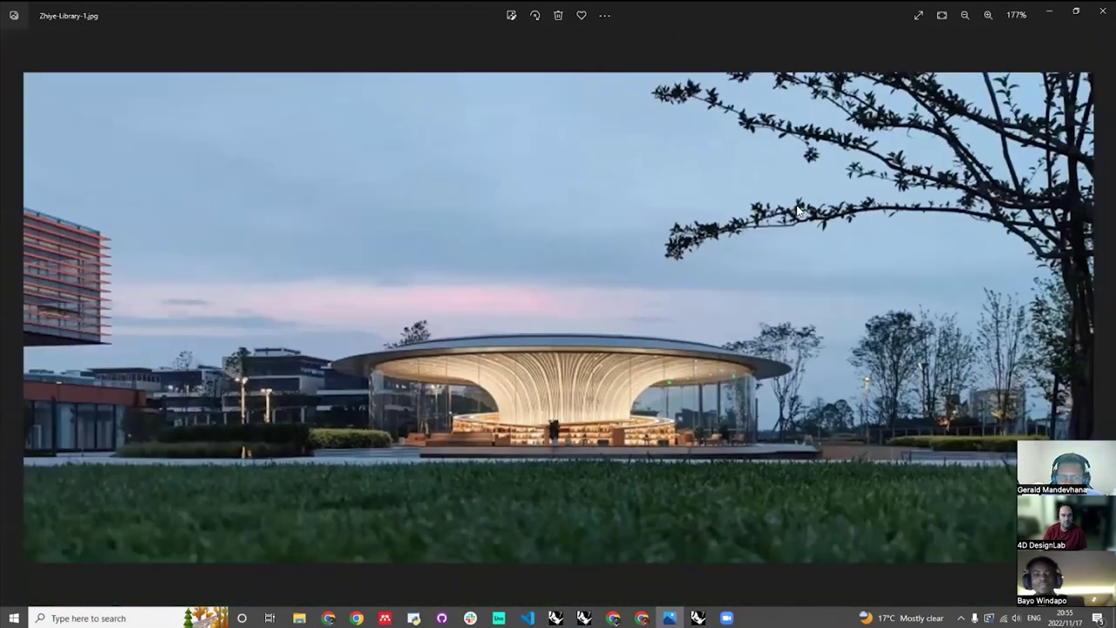
pyautogui.hotkey('alt', 'F4')
# - Open the recent Grasshopper definition Zhiye Library_WIP.gh
pyautogui.scroll(-8, 795, 209)
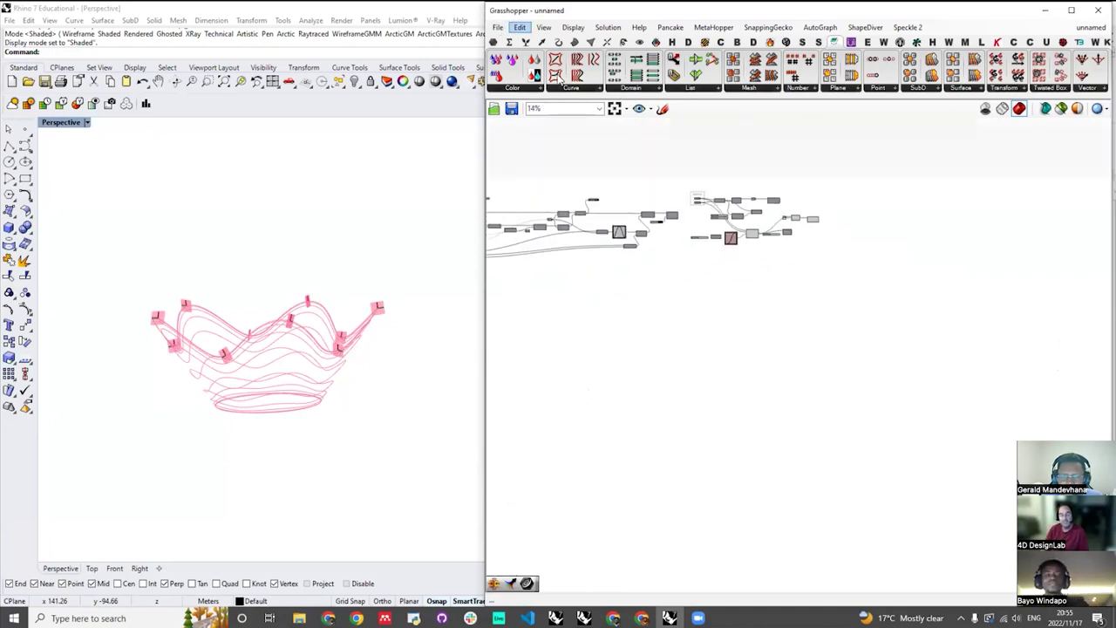
pyautogui.click(497, 27)
pyautogui.moveTo(632, 71)
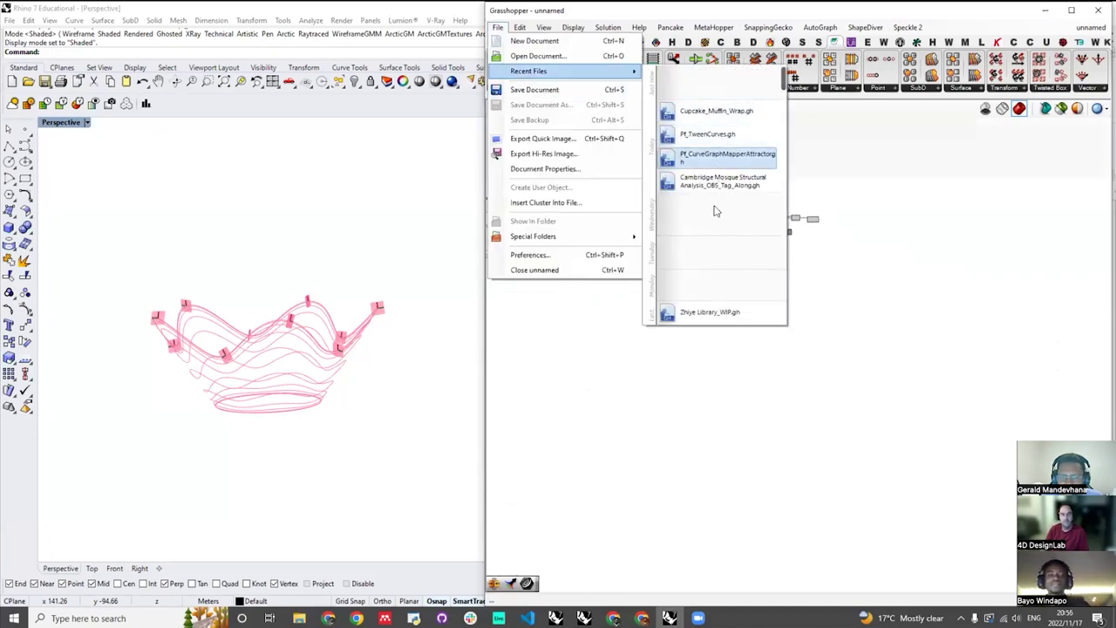
pyautogui.click(711, 313)
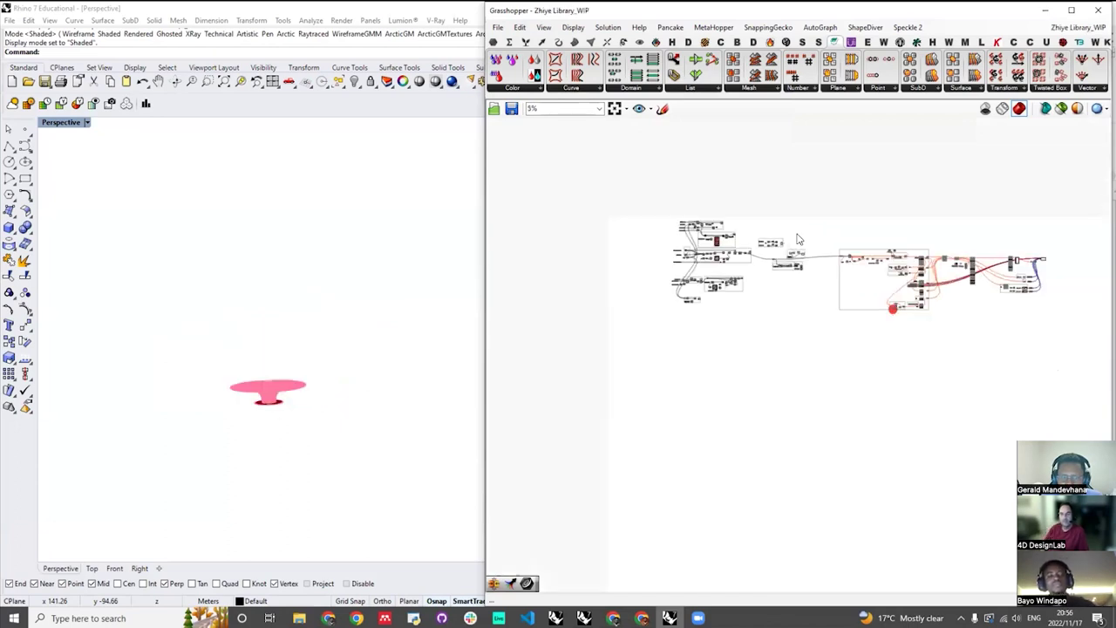
# - Inspect the library model's flared ribs and circular base up close from different angles
pyautogui.scroll(5, 296, 351)
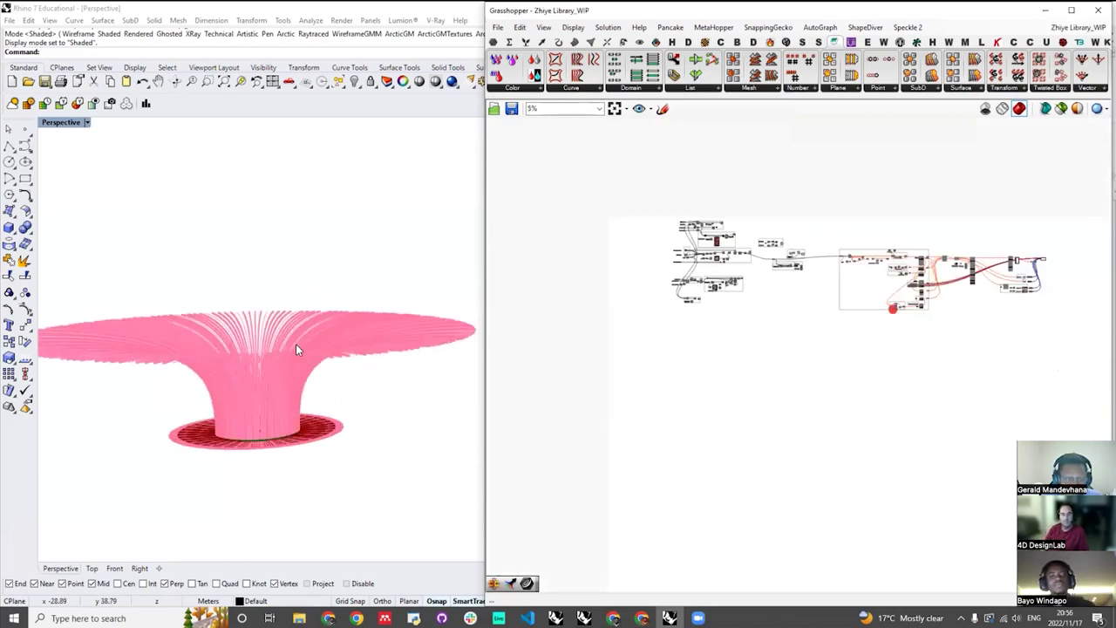
pyautogui.scroll(2, 240, 372)
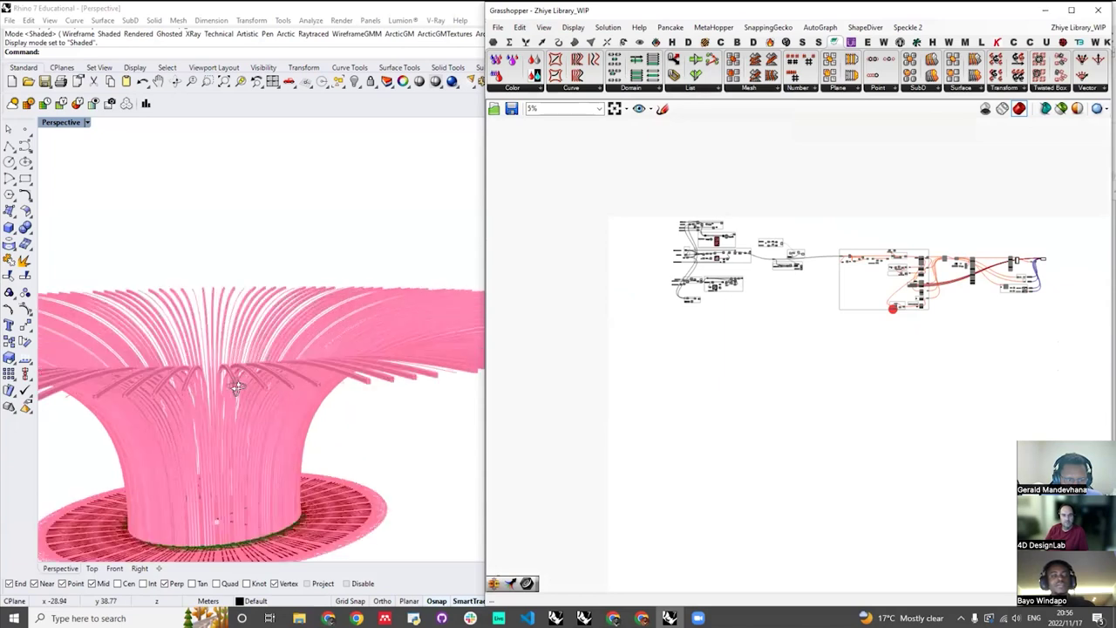
pyautogui.scroll(-2, 233, 386)
pyautogui.moveTo(232, 387); pyautogui.dragTo(223, 376, button='right')
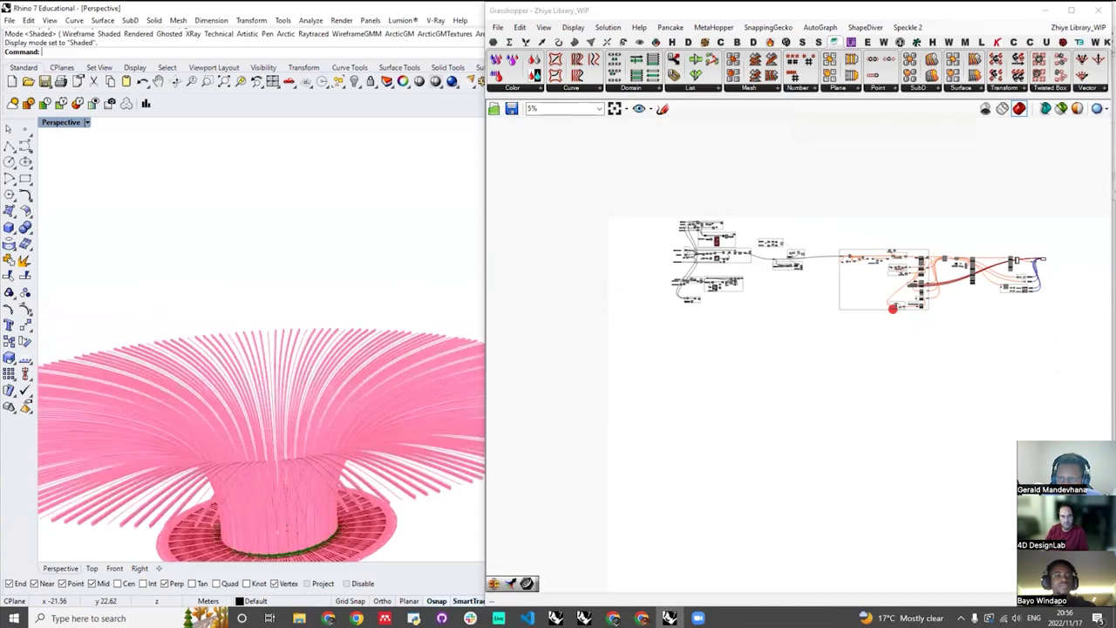
# - Isolate the preview of the two Pipe components in the RAIL PIPES group and inspect the curved rail pipes in the model
pyautogui.scroll(8, 975, 302)
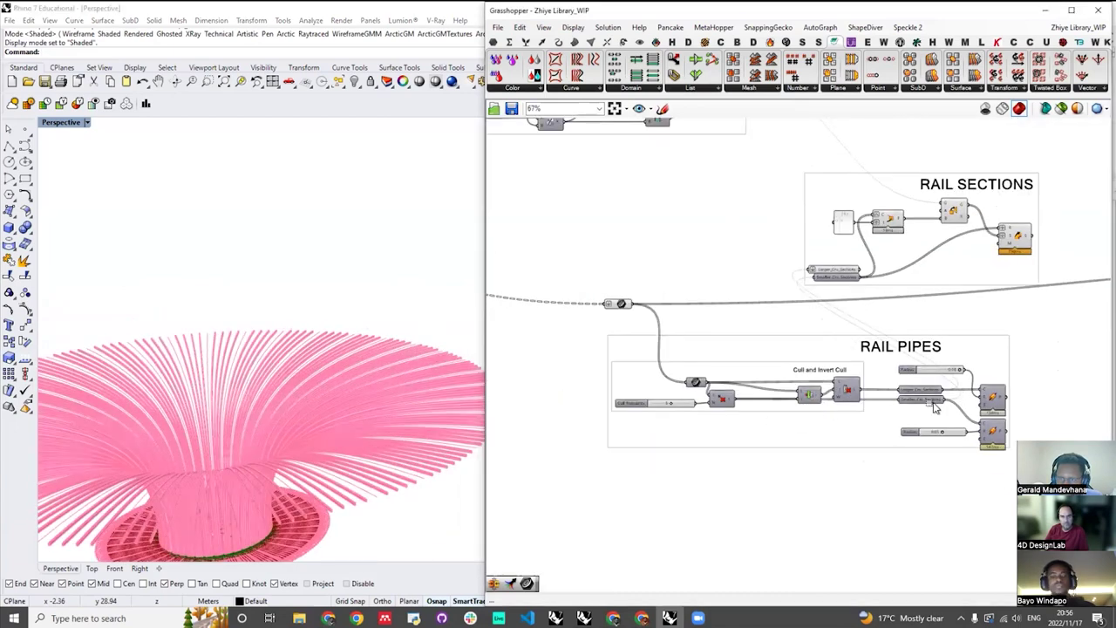
pyautogui.scroll(-3, 976, 300)
pyautogui.moveTo(1010, 312); pyautogui.dragTo(973, 424)
pyautogui.scroll(-10, 317, 377)
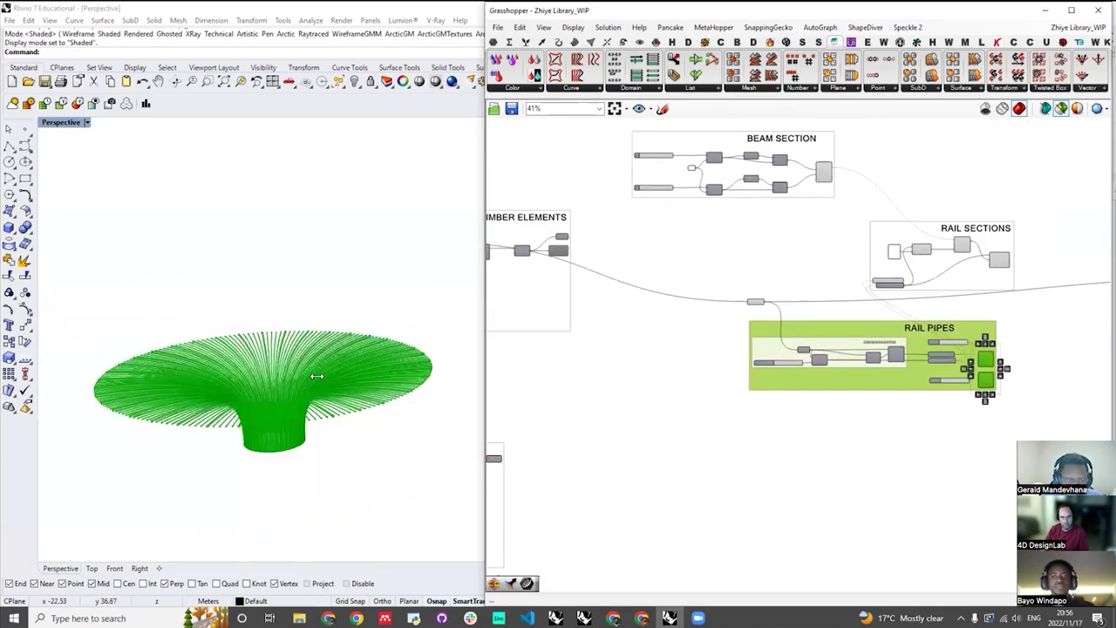
pyautogui.scroll(2, 490, 396)
pyautogui.scroll(3, 345, 366)
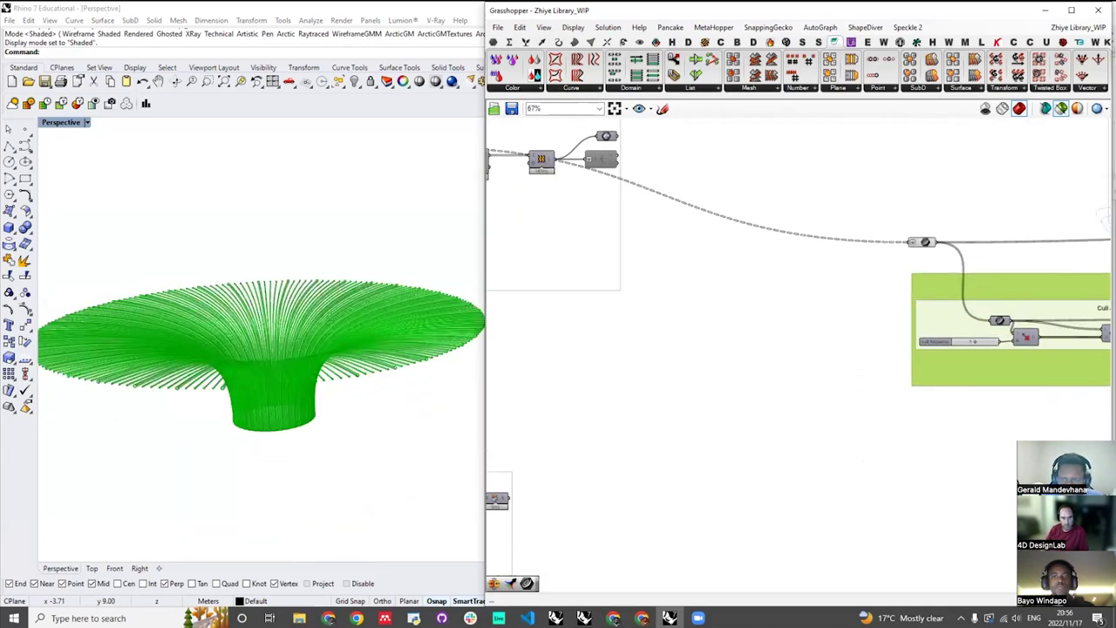
# - Turn on the preview of the two Pipe components in the RAIL PIPES group
pyautogui.scroll(2, 345, 366)
pyautogui.scroll(3, 345, 366)
pyautogui.click(723, 399)
pyautogui.scroll(-5, 723, 399)
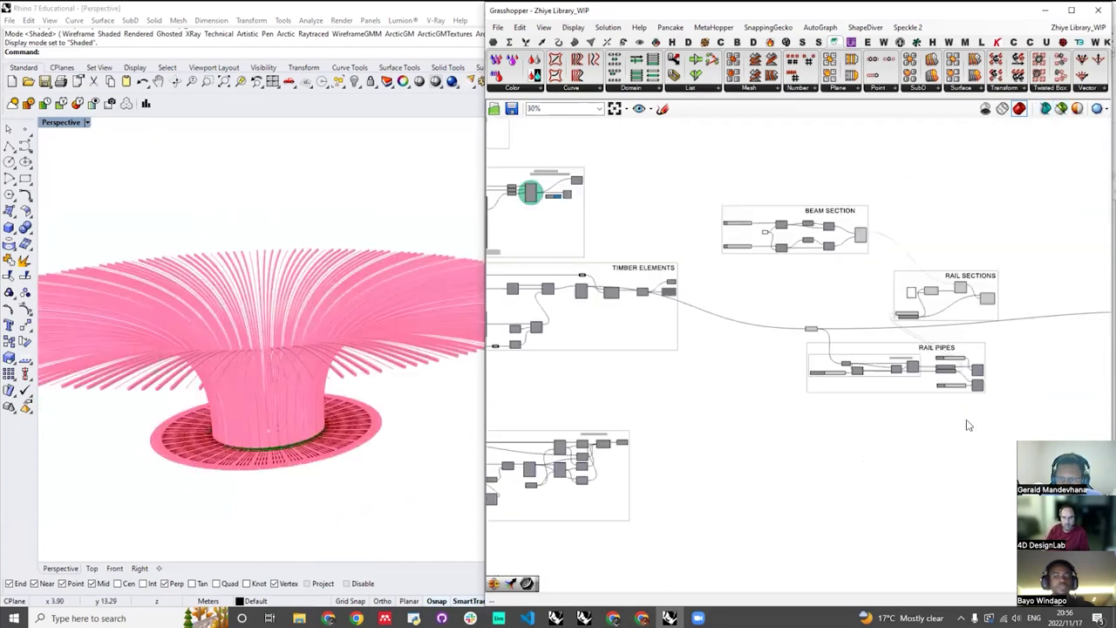
pyautogui.scroll(4, 966, 425)
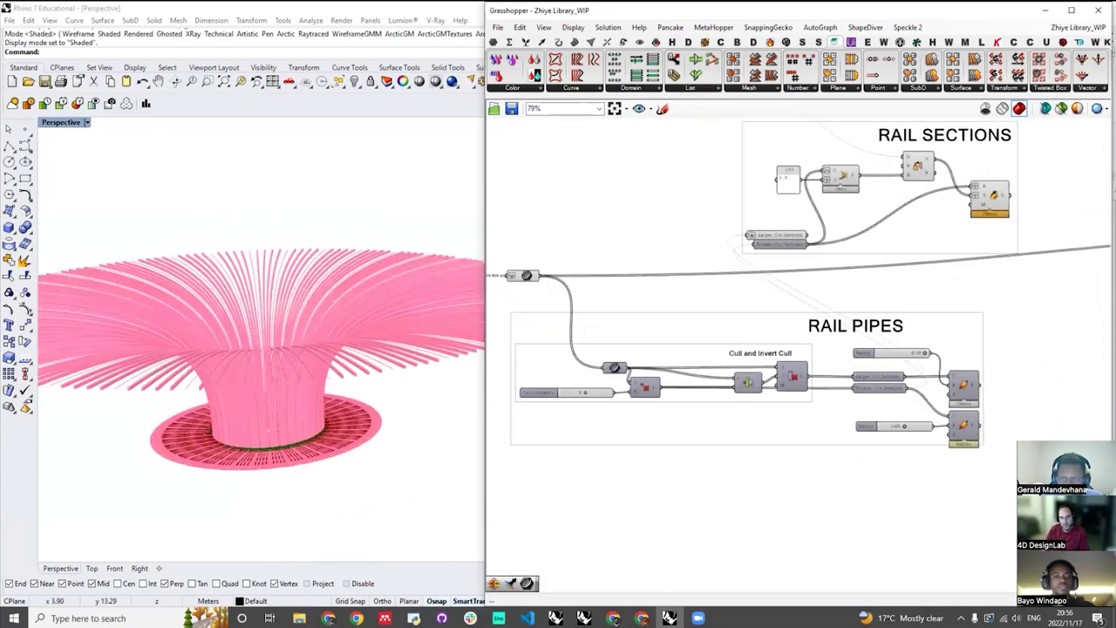
pyautogui.click(963, 384)
pyautogui.keyDown('shift'); pyautogui.click(964, 425); pyautogui.keyUp('shift')
pyautogui.hotkey('ctrl', 'q')
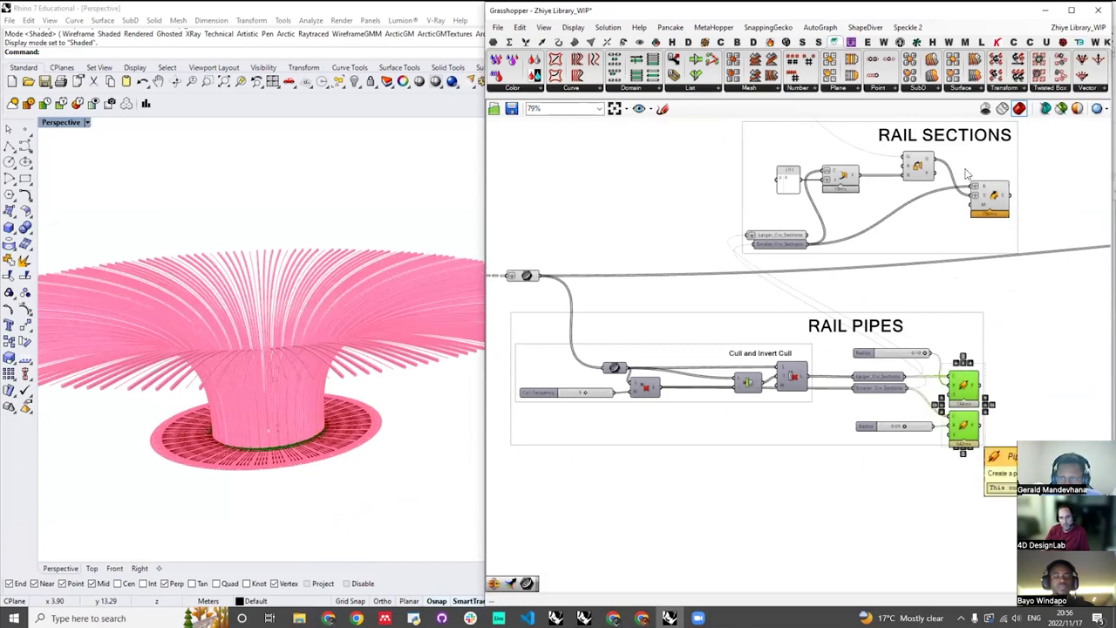
pyautogui.click(974, 224)
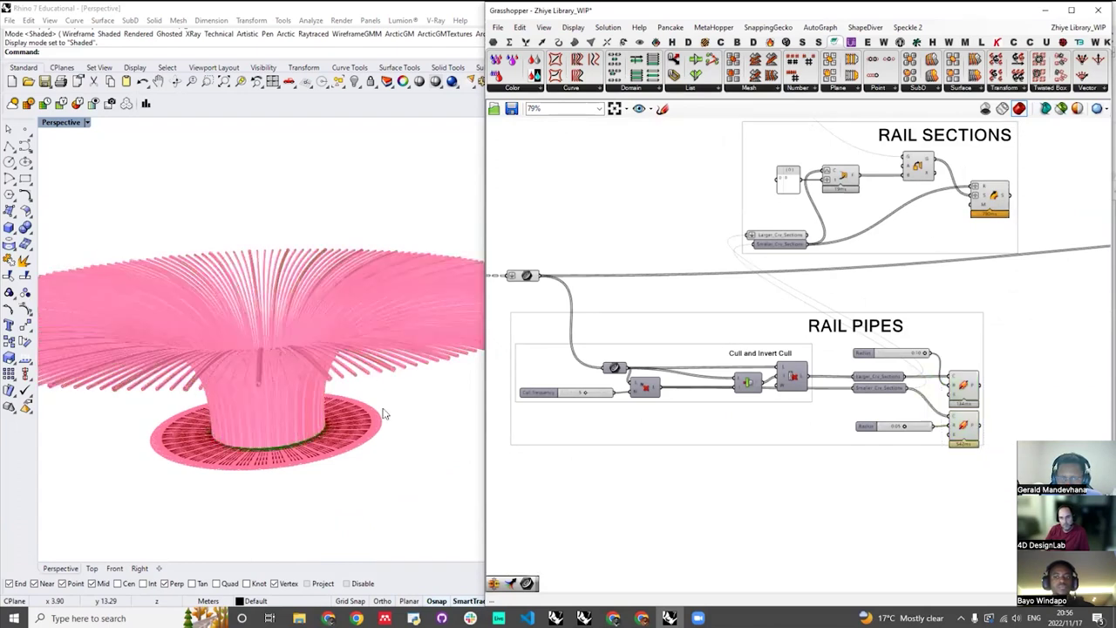
# - Highlight the Sweep component in the RAIL SECTIONS group and inspect the swept beams up close in the model
pyautogui.scroll(-4, 981, 337)
pyautogui.scroll(-1, 977, 339)
pyautogui.moveTo(1040, 143); pyautogui.dragTo(753, 319)
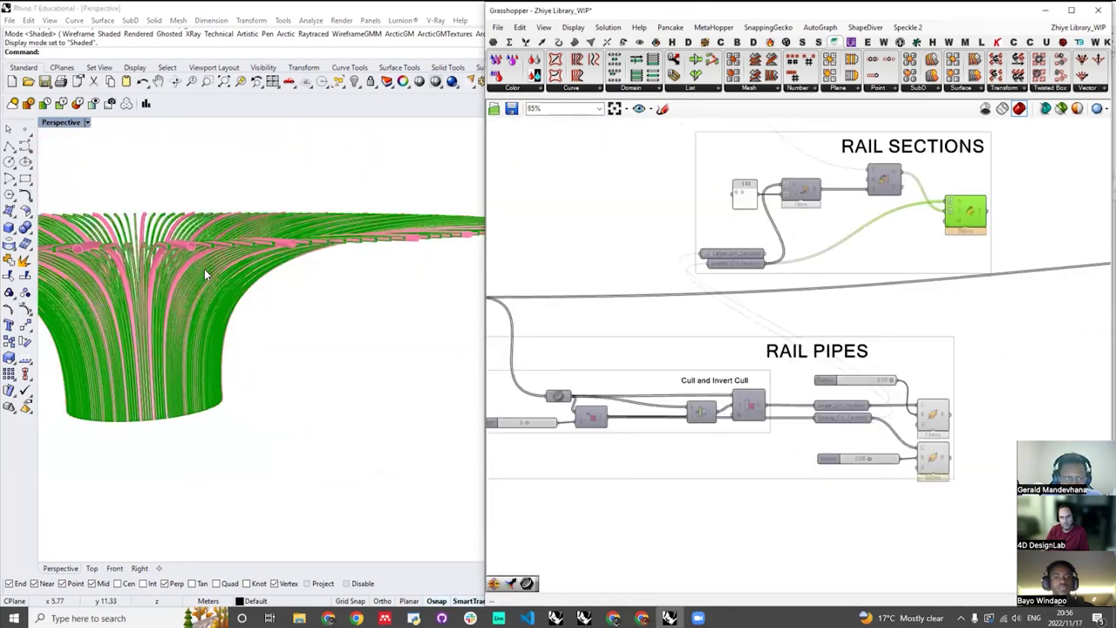
pyautogui.moveTo(301, 342); pyautogui.dragTo(295, 342, button='right')
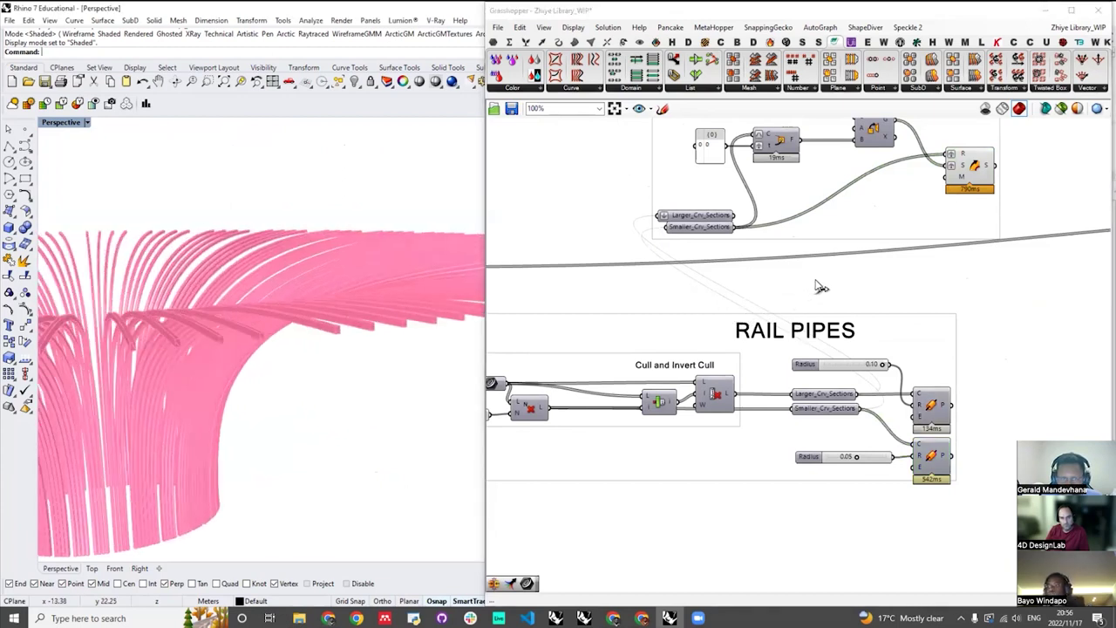
# - Highlight the Rectangle component in the BEAM SECTION group and follow its wire to the Orient component in RAIL SECTIONS
pyautogui.scroll(-4, 815, 290)
pyautogui.scroll(5, 827, 282)
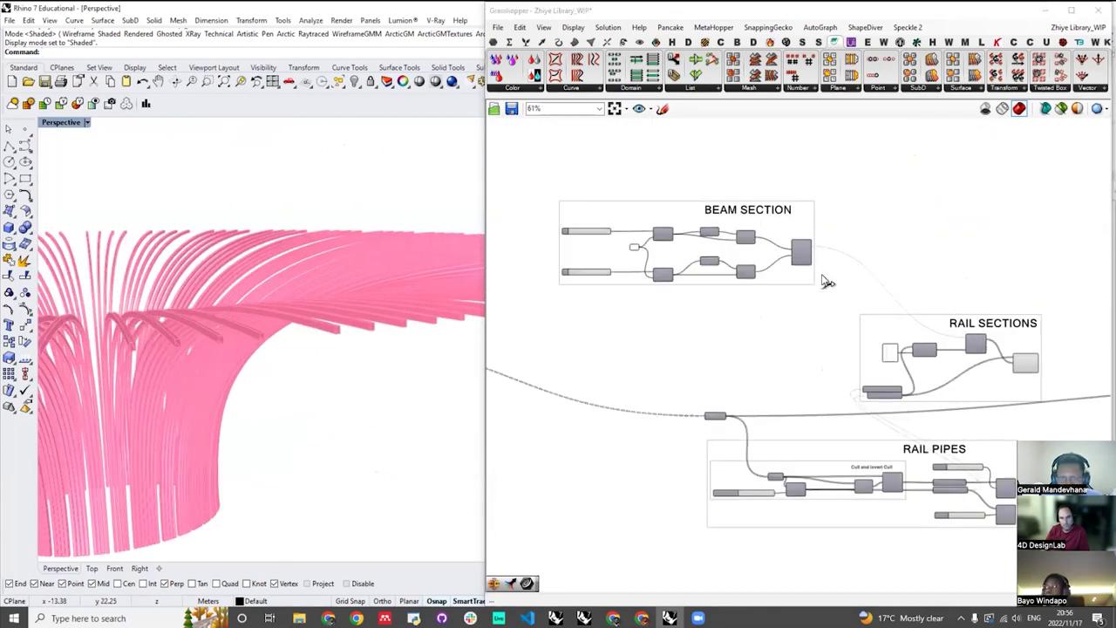
pyautogui.scroll(-2, 745, 318)
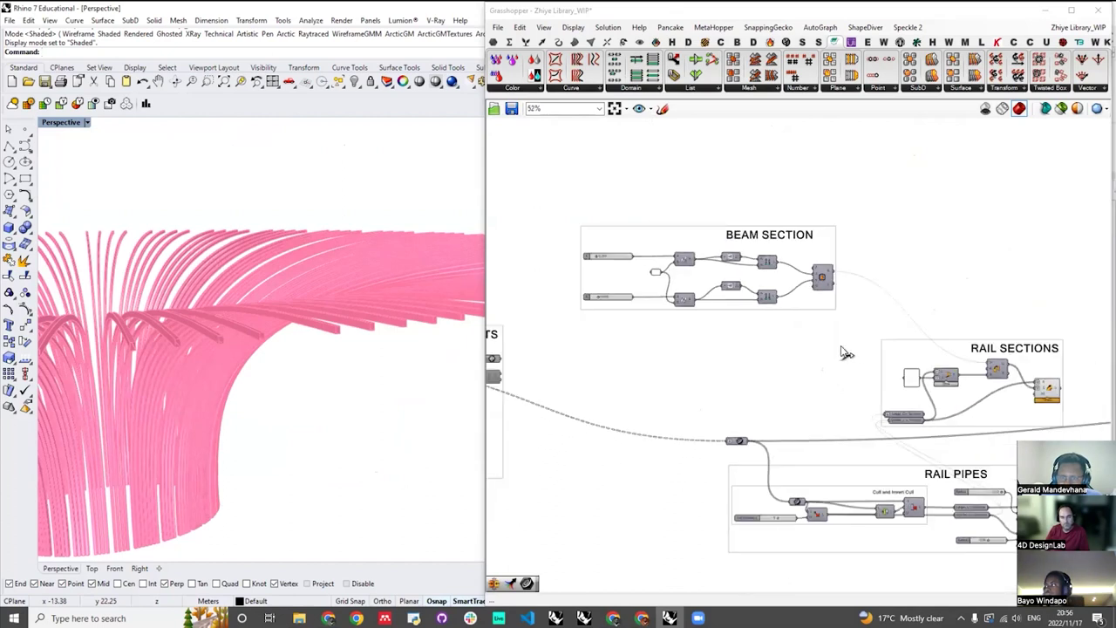
pyautogui.click(821, 274)
pyautogui.scroll(2, 930, 389)
pyautogui.moveTo(931, 389); pyautogui.dragTo(829, 352, button='right')
pyautogui.scroll(1, 823, 335)
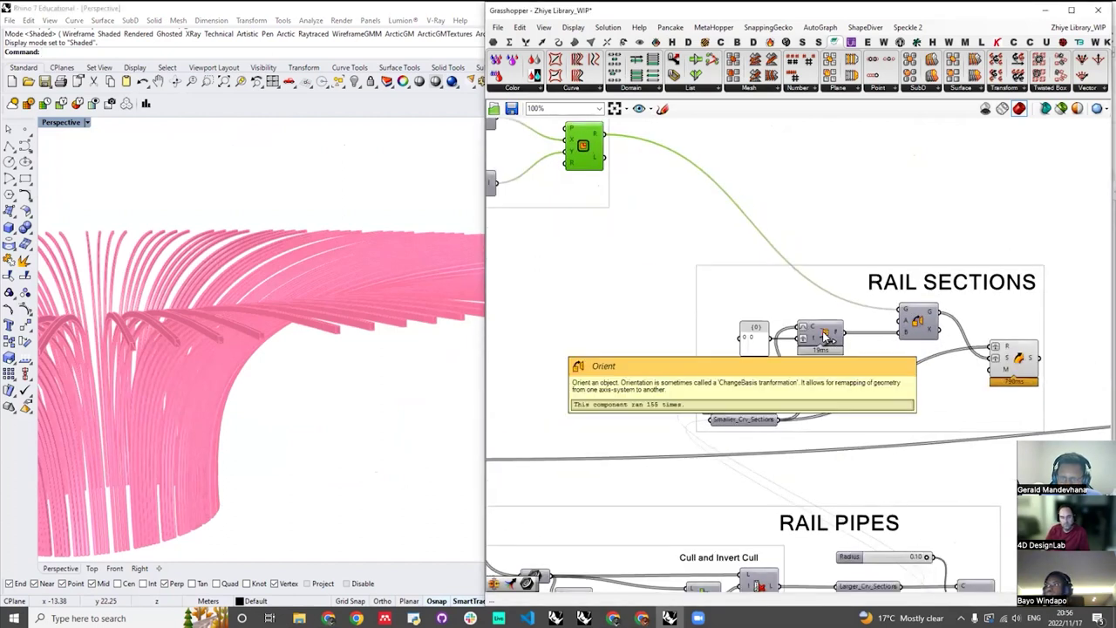
# - Highlight the Perp Frame component in the RAIL SECTIONS group and inspect its frames on the whole flared model
pyautogui.scroll(2, 826, 339)
pyautogui.scroll(1, 825, 339)
pyautogui.click(826, 339)
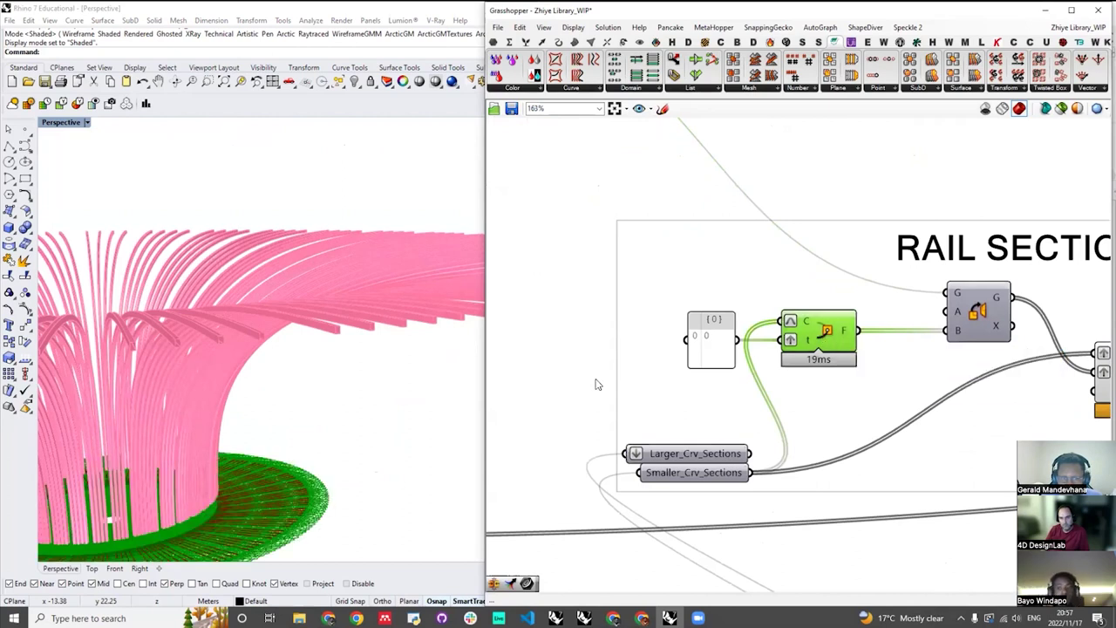
pyautogui.scroll(-5, 730, 316)
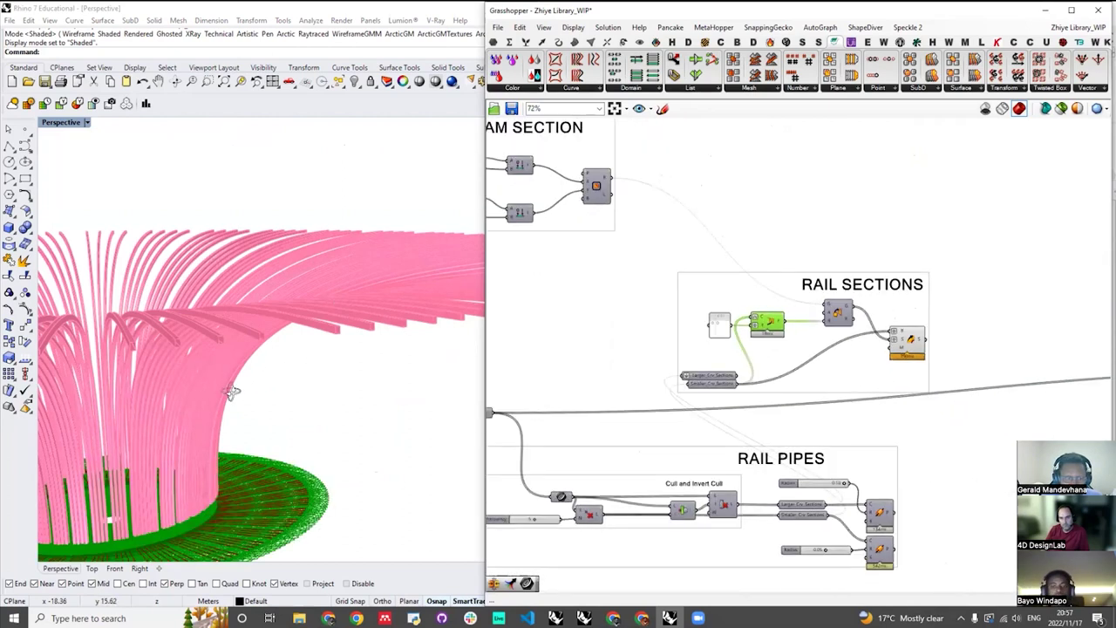
pyautogui.scroll(-2, 153, 544)
pyautogui.scroll(-5, 156, 543)
pyautogui.scroll(3, 159, 517)
pyautogui.moveTo(316, 392); pyautogui.dragTo(251, 412, button='right')
pyautogui.moveTo(295, 367); pyautogui.dragTo(295, 364, button='right')
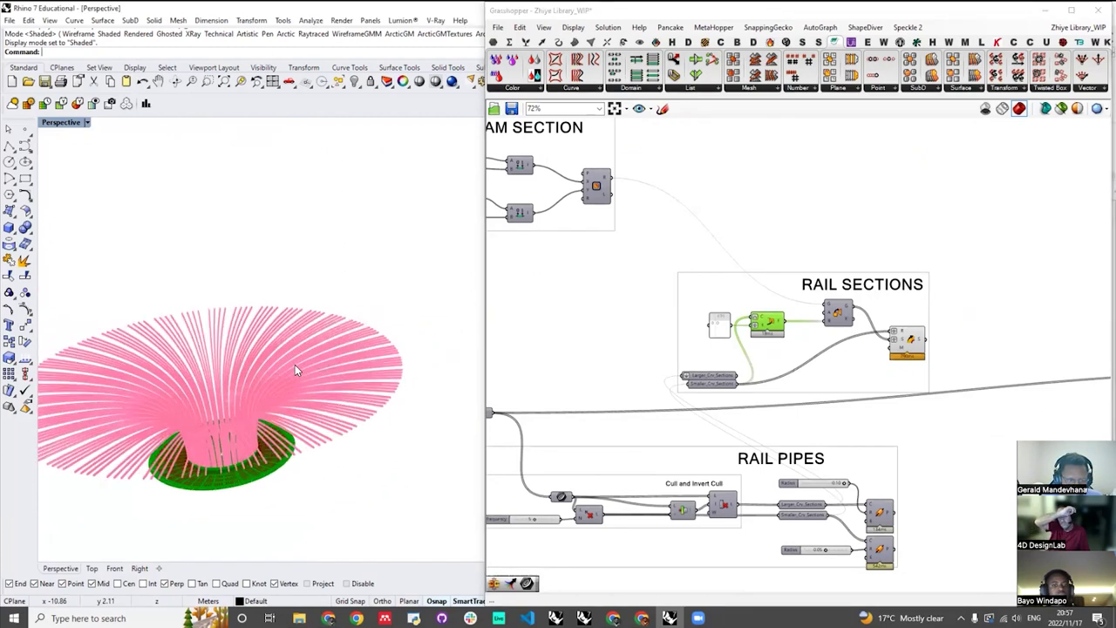
# - View the model from the top and reroute the Perp Frame and Sweep wires from Smaller_Crv_Sections to Larger_Crv_Sections
pyautogui.hotkey('ctrl', 'F1')
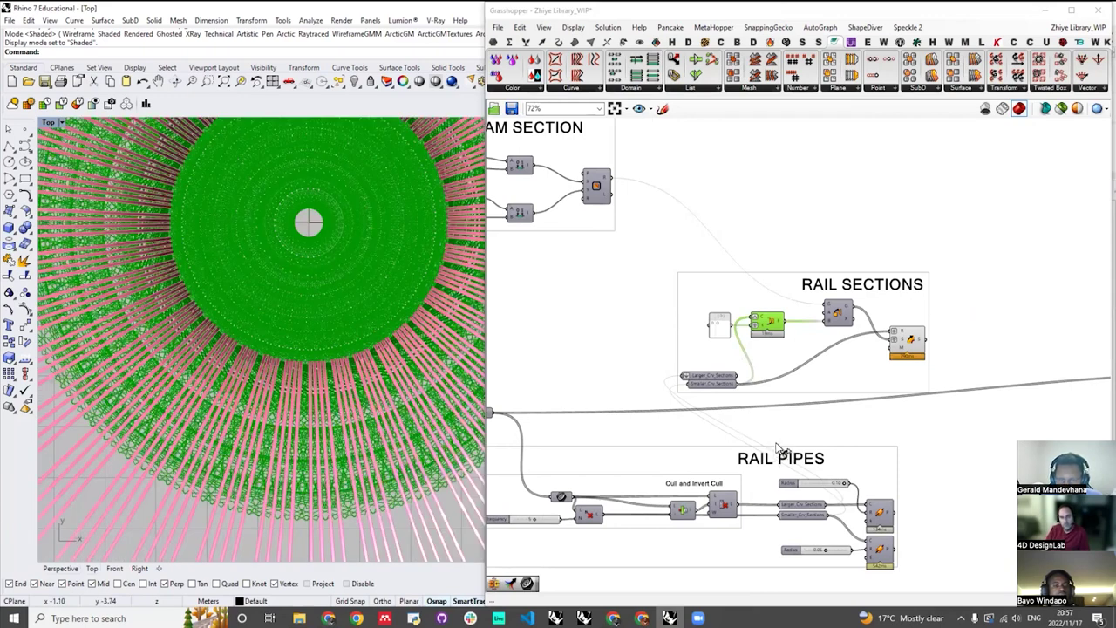
pyautogui.scroll(4, 778, 447)
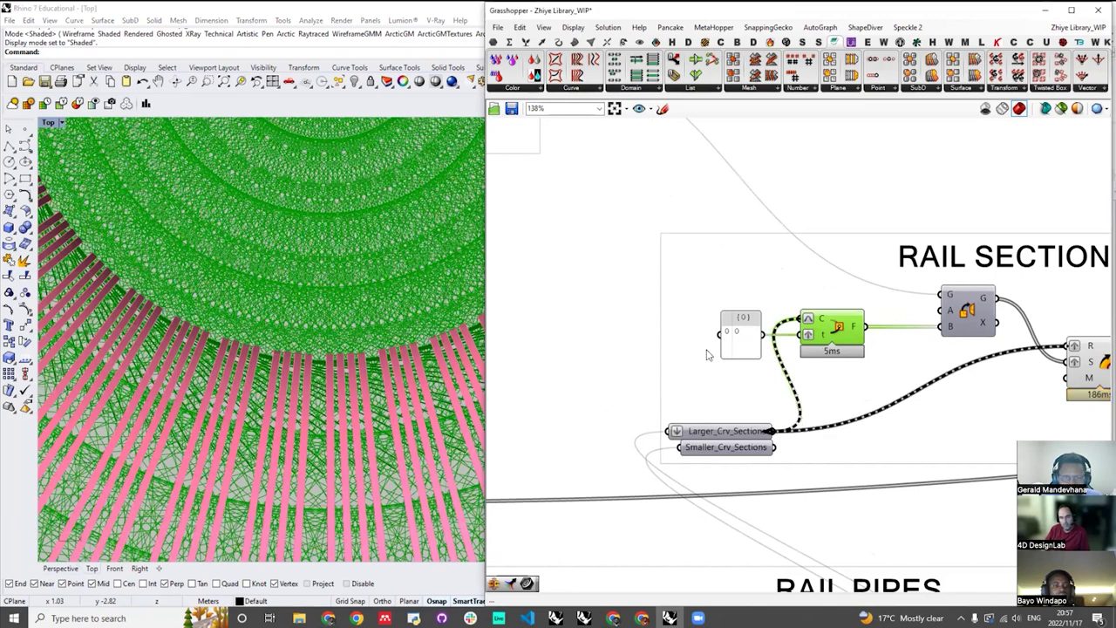
pyautogui.click(707, 361)
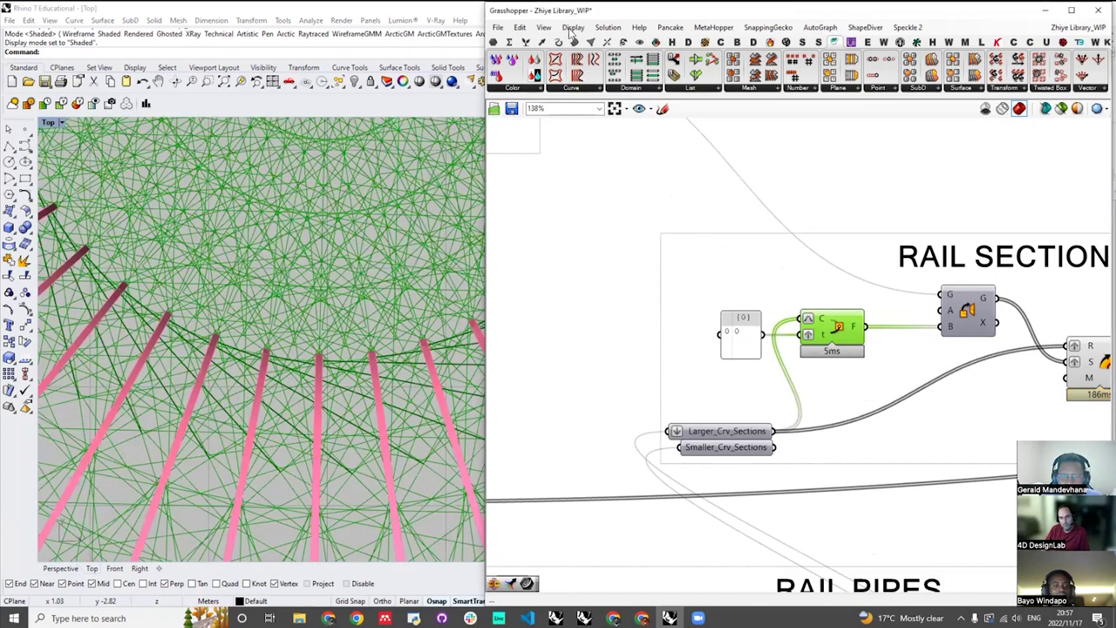
pyautogui.rightClick(775, 431)
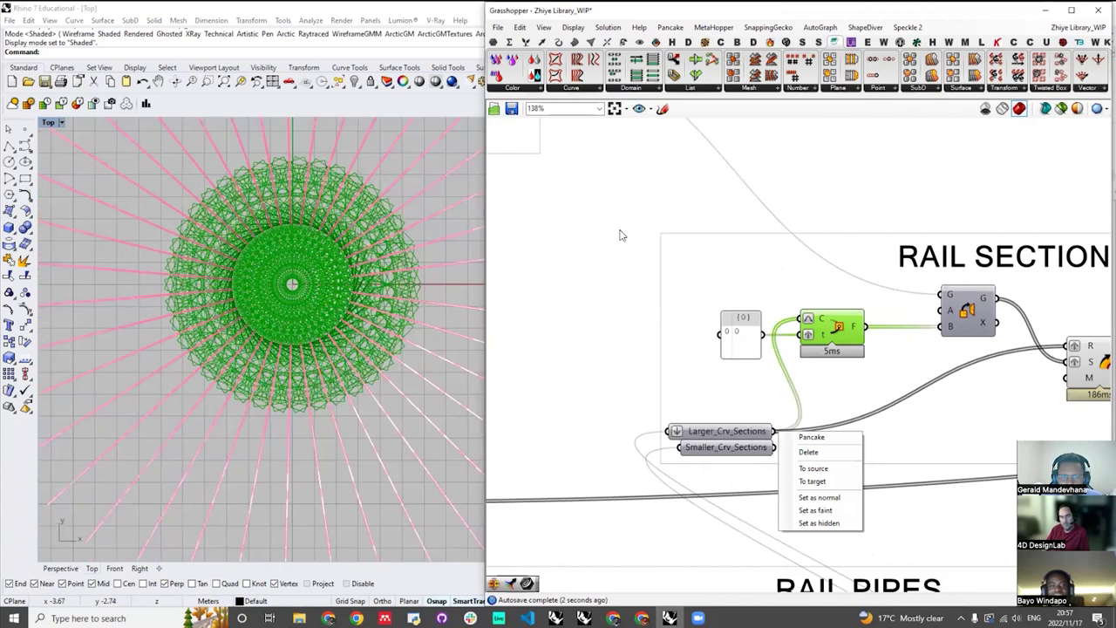
pyautogui.scroll(-2, 628, 227)
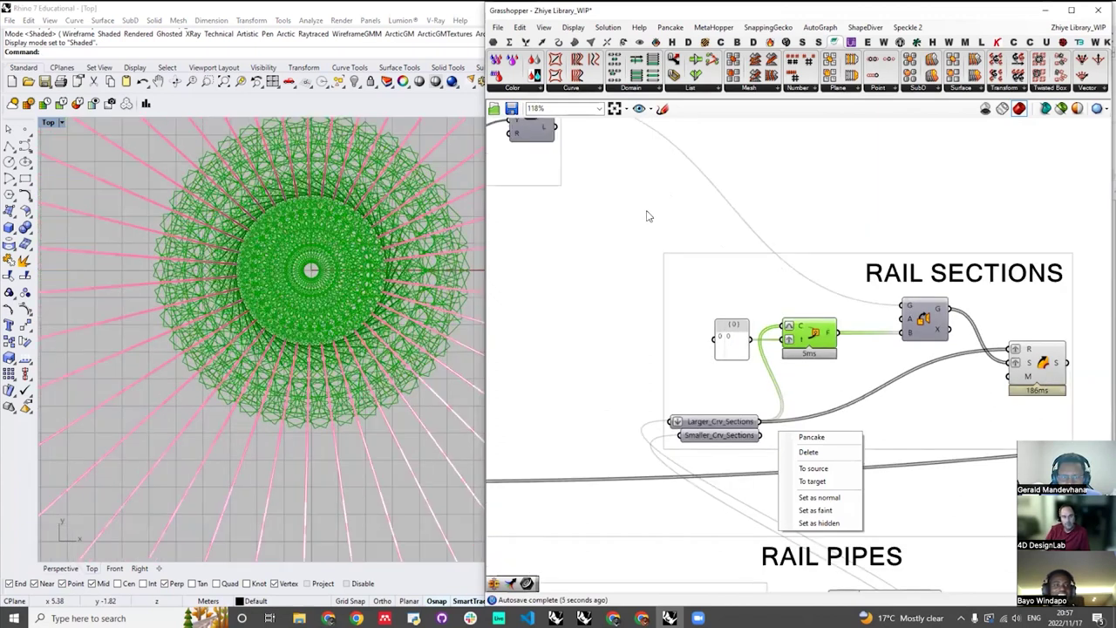
# - Set the preview plane size to 0.2
pyautogui.click(572, 27)
pyautogui.moveTo(684, 215)
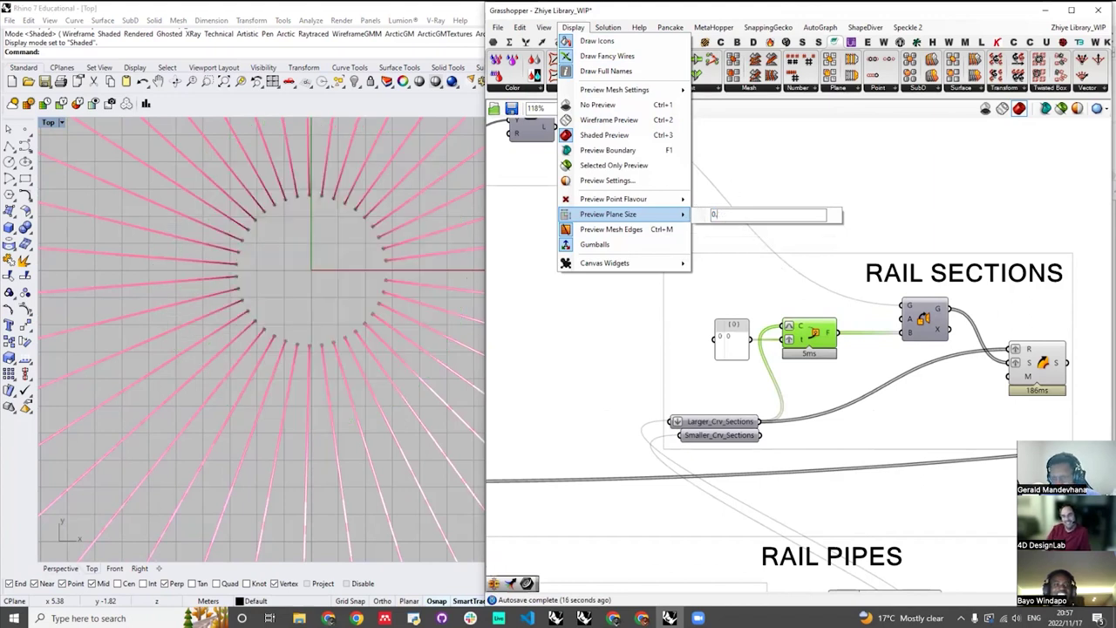
pyautogui.scroll(6, 395, 326)
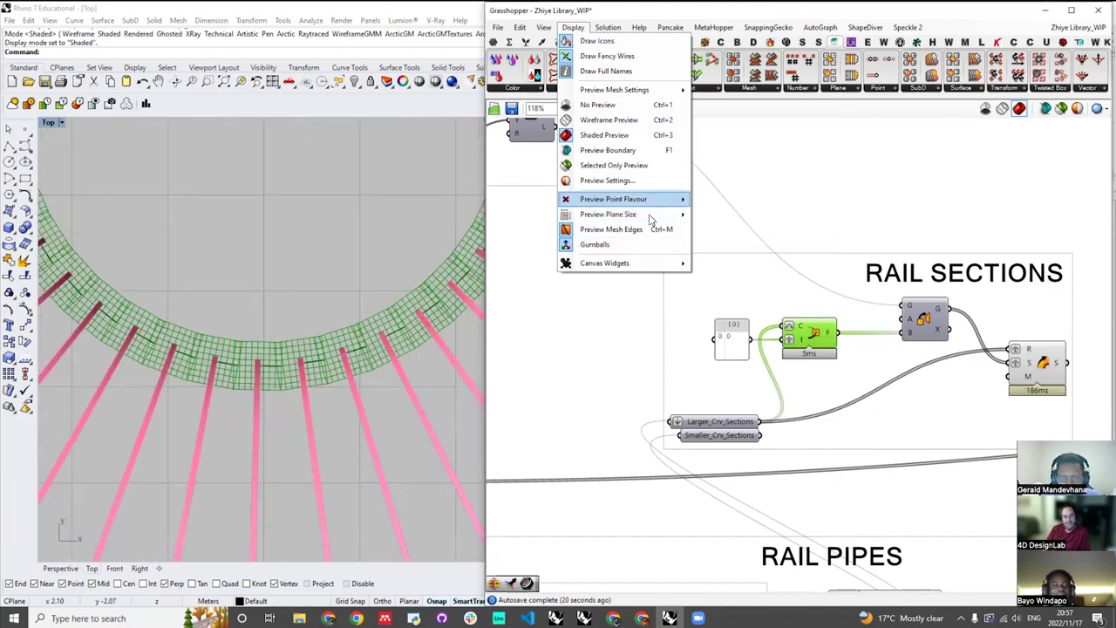
pyautogui.moveTo(649, 214)
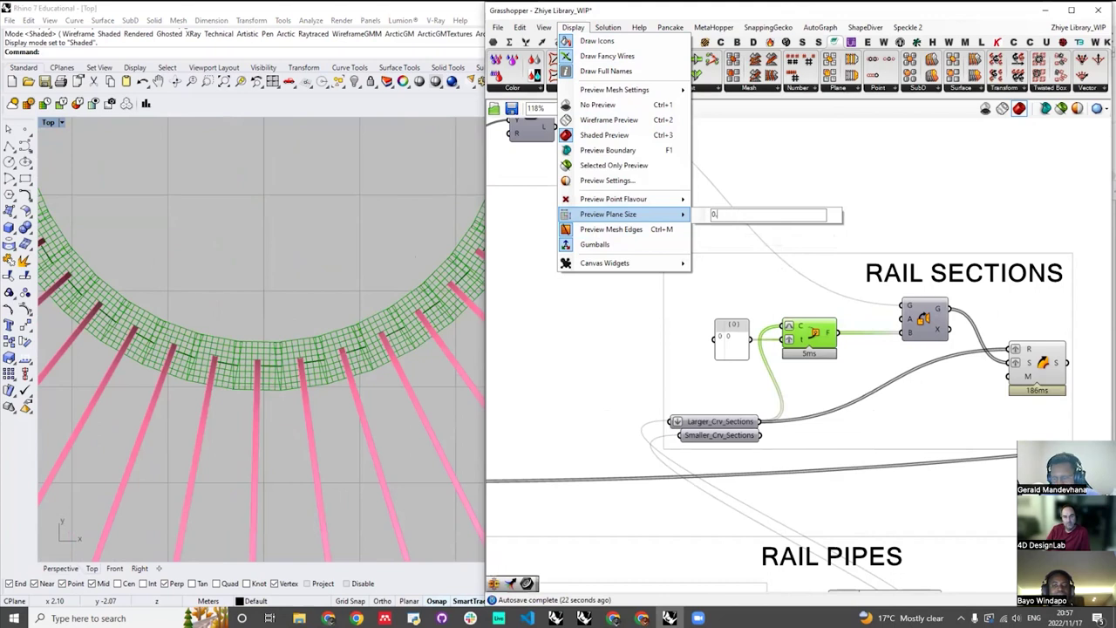
pyautogui.scroll(-4, 226, 369)
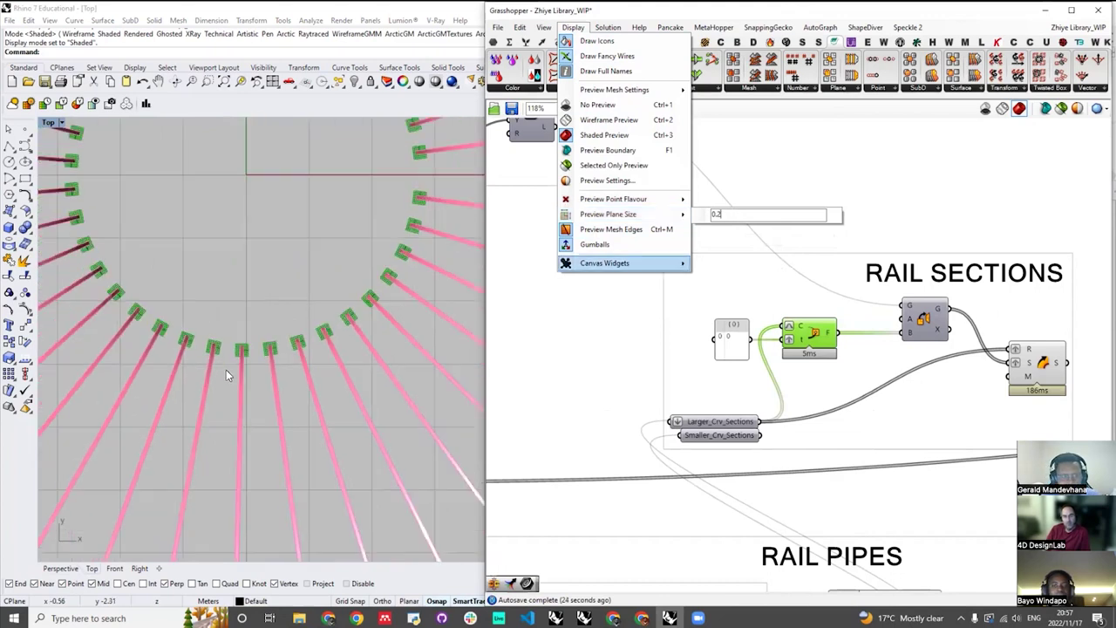
# - Examine the orientation of the perpendicular frames around the ring of rail start points in the top view
pyautogui.scroll(-6, 251, 357)
pyautogui.scroll(6, 239, 252)
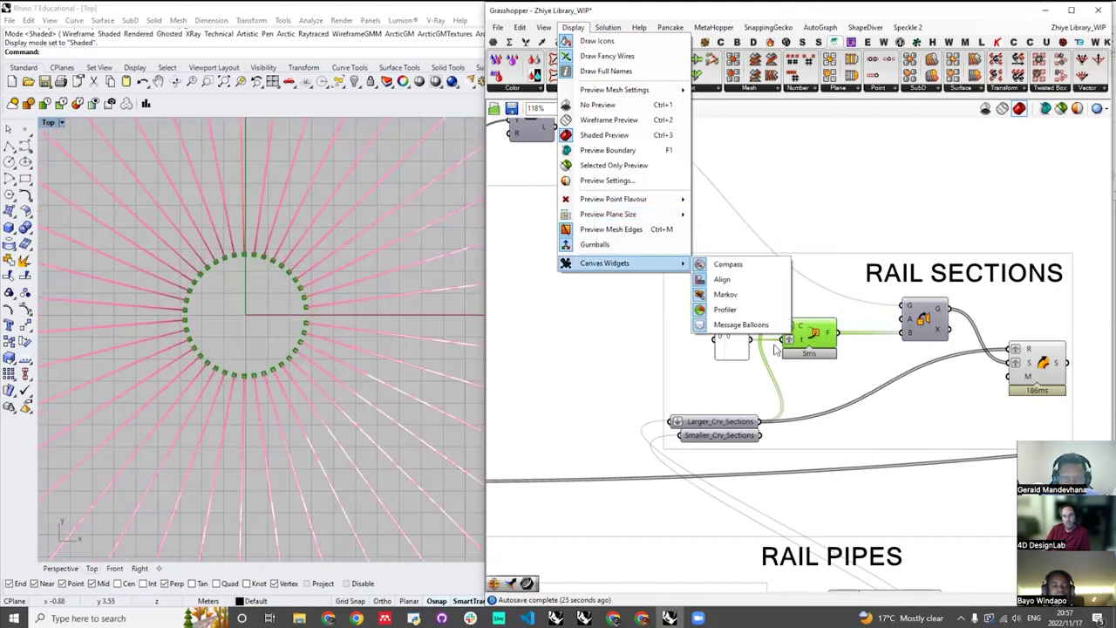
pyautogui.scroll(2, 803, 340)
pyautogui.scroll(5, 366, 330)
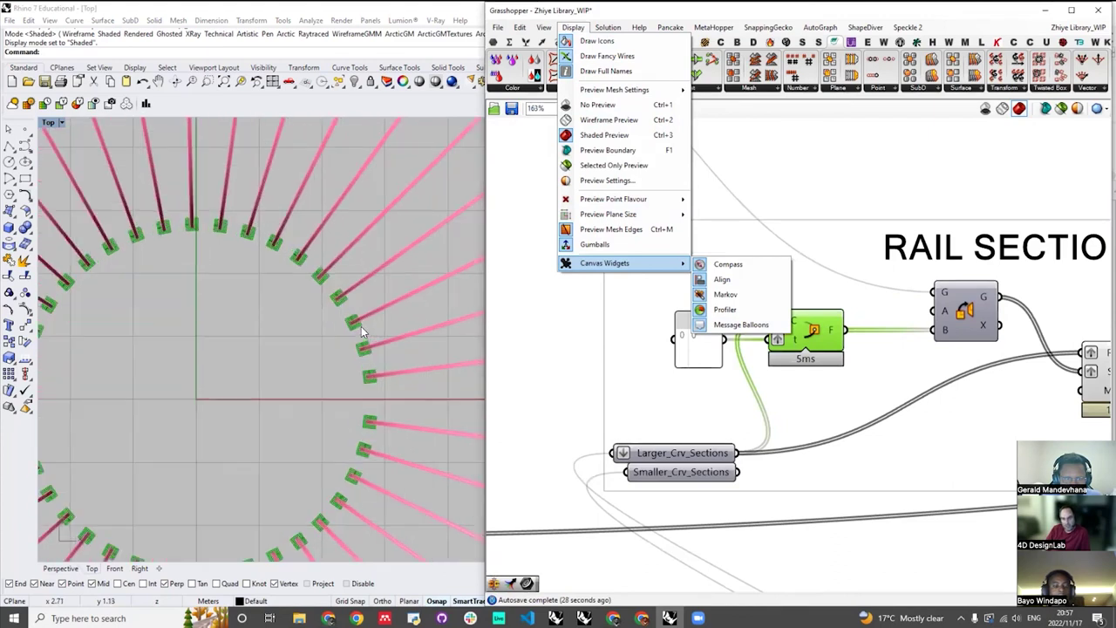
pyautogui.scroll(2, 324, 311)
pyautogui.scroll(-4, 348, 323)
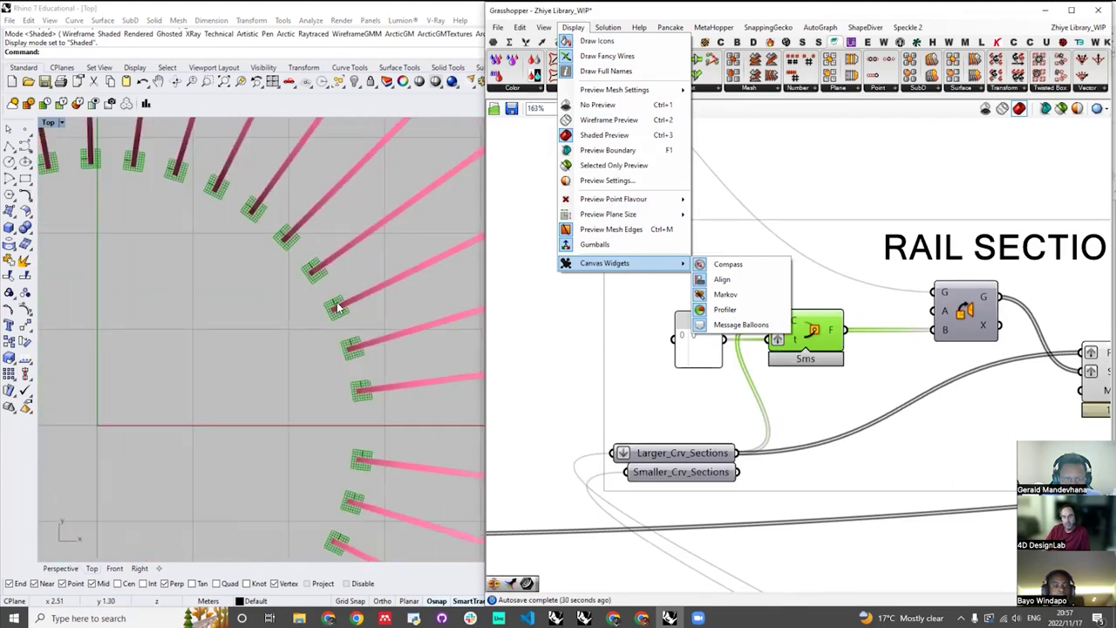
pyautogui.scroll(-6, 338, 303)
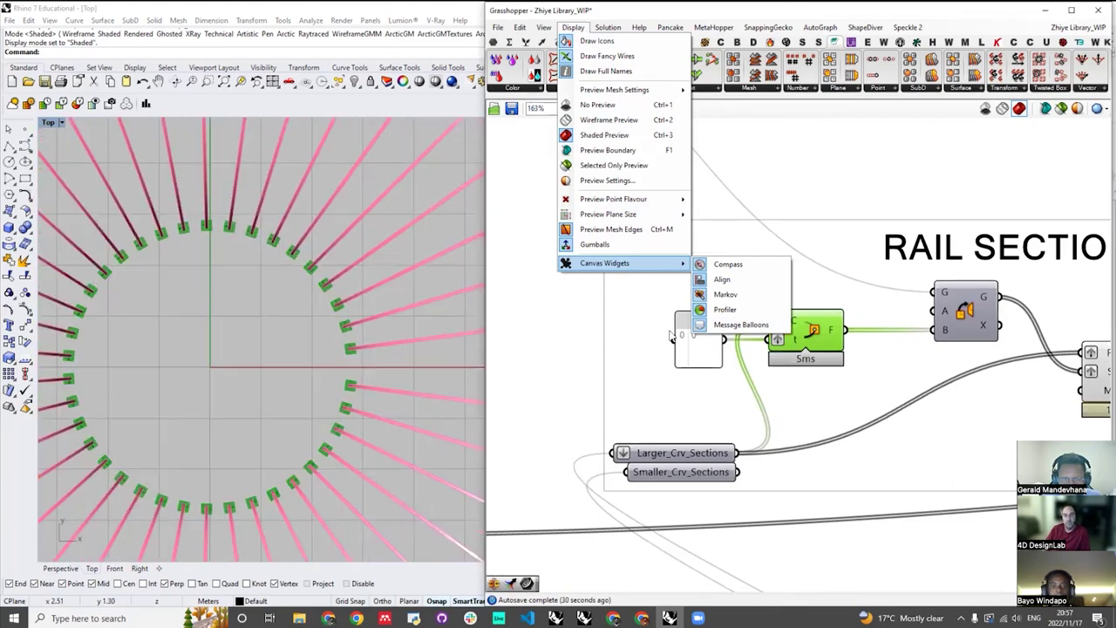
pyautogui.click(668, 331)
pyautogui.scroll(5, 329, 333)
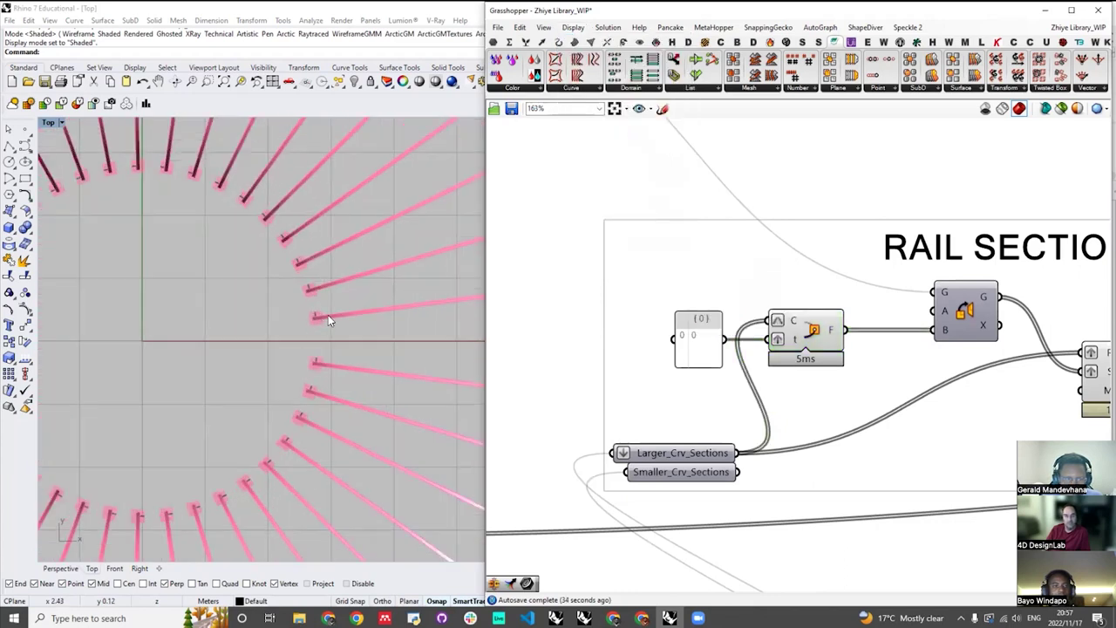
pyautogui.scroll(-3, 323, 296)
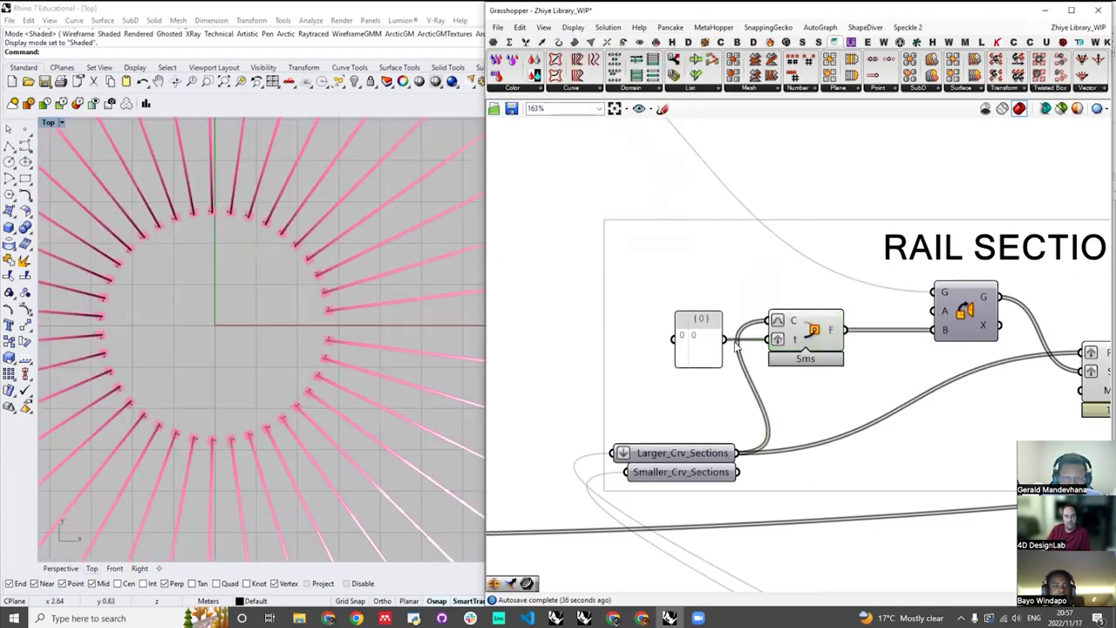
# - Highlight the Perp Frame component again and examine its ring of frames against the full radial rail layout from above
pyautogui.click(809, 333)
pyautogui.scroll(-8, 318, 359)
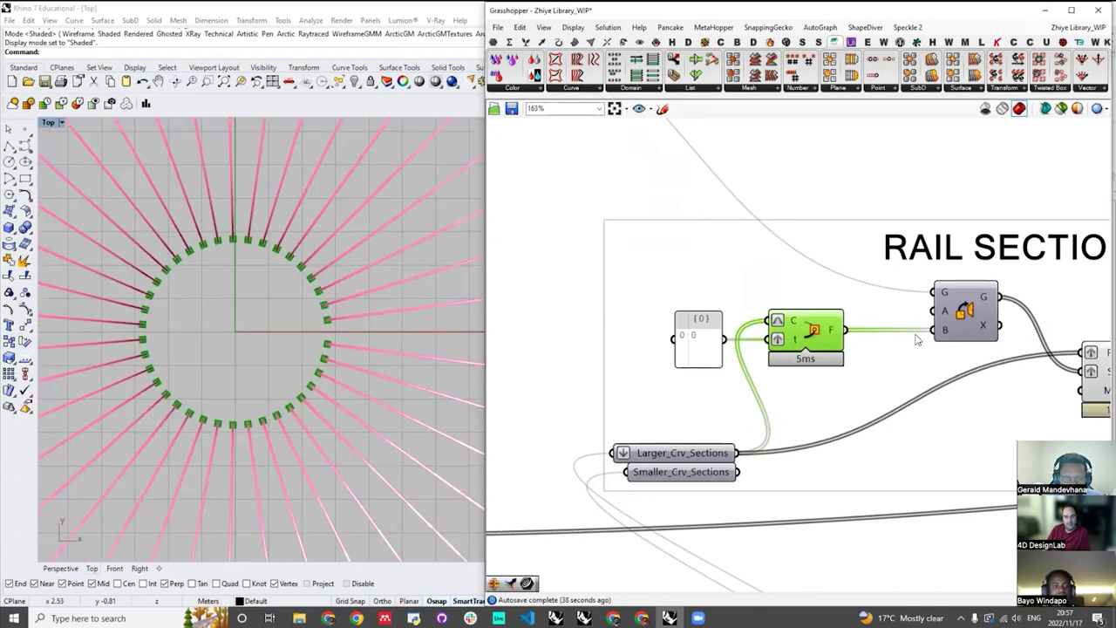
pyautogui.scroll(-3, 746, 341)
pyautogui.scroll(3, 715, 427)
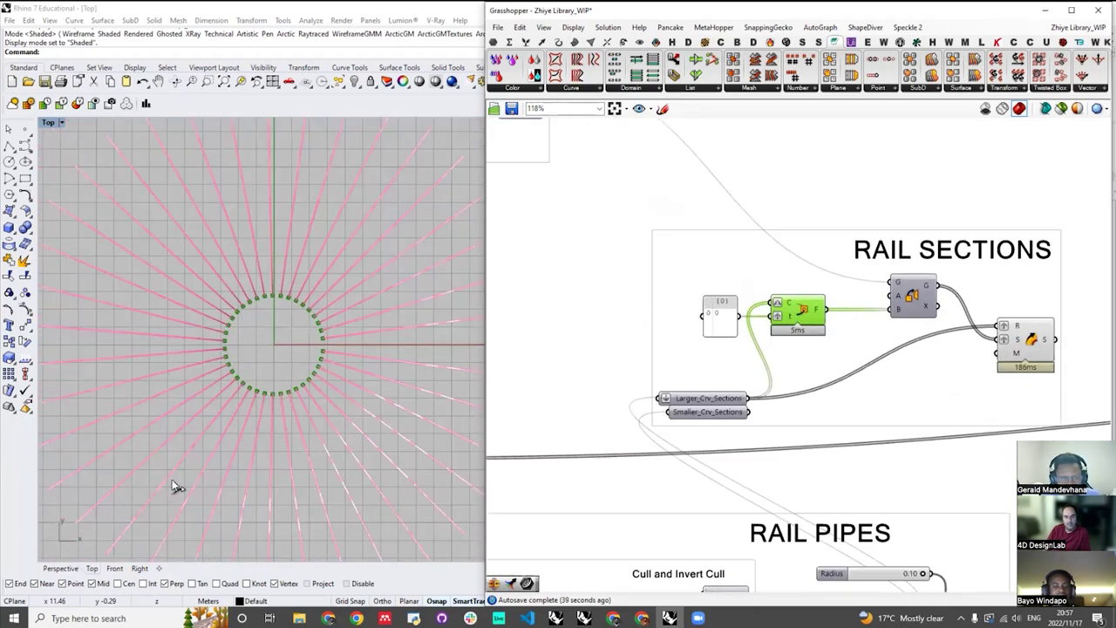
pyautogui.scroll(-8, 227, 398)
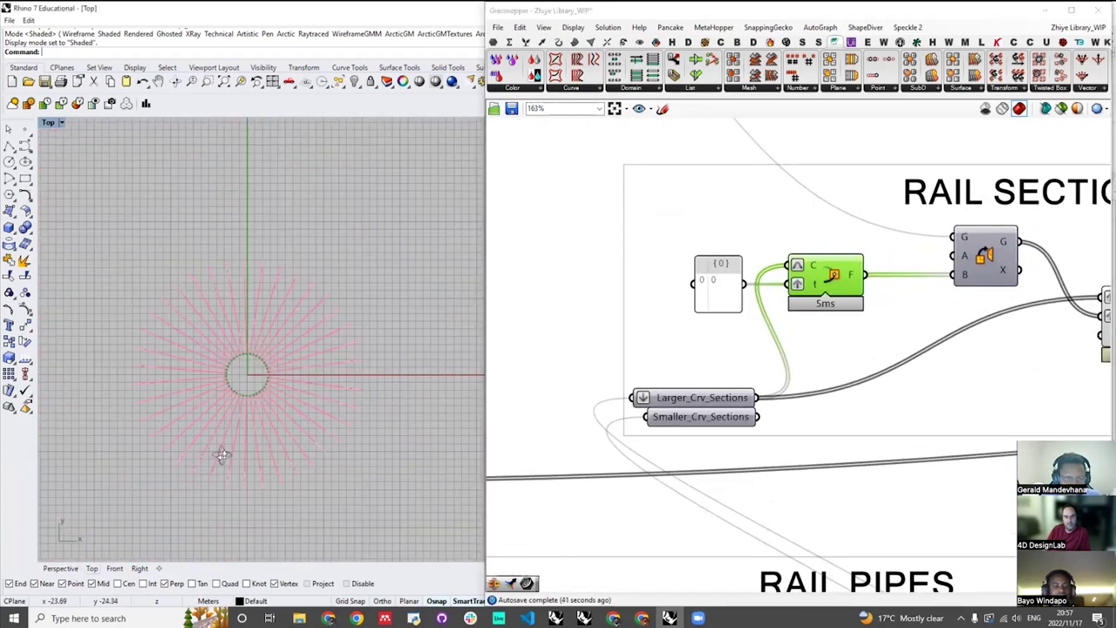
# - Return to the perspective view and highlight the Larger_Crv_Sections curves in the model
pyautogui.hotkey('ctrl', 'F4')
pyautogui.click(708, 397)
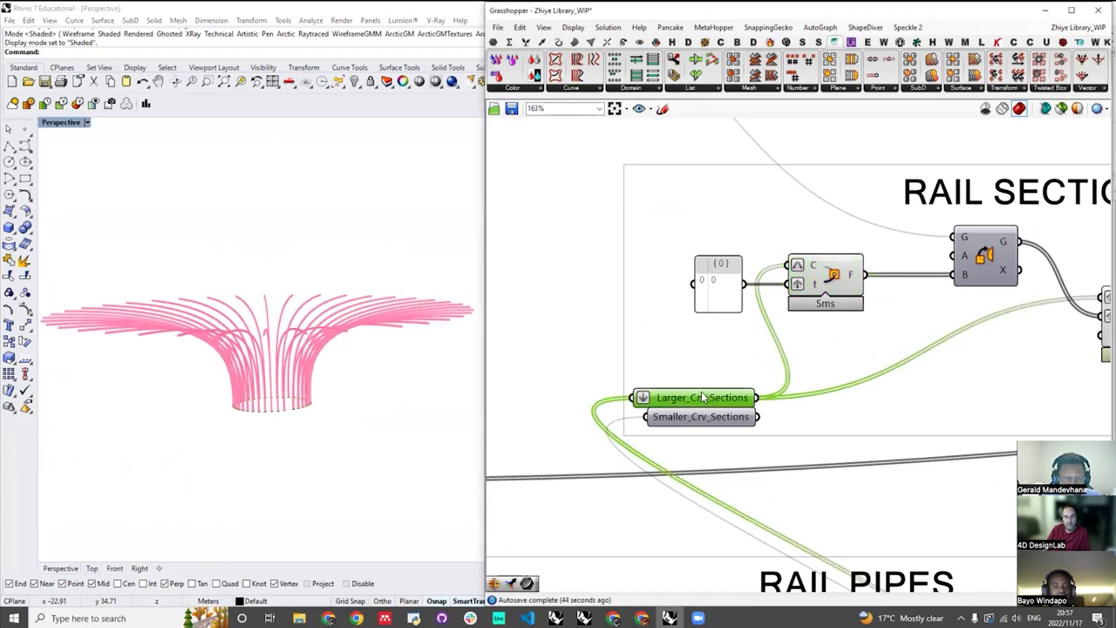
pyautogui.moveTo(288, 382); pyautogui.dragTo(810, 305, button='right')
pyautogui.scroll(3, 810, 290)
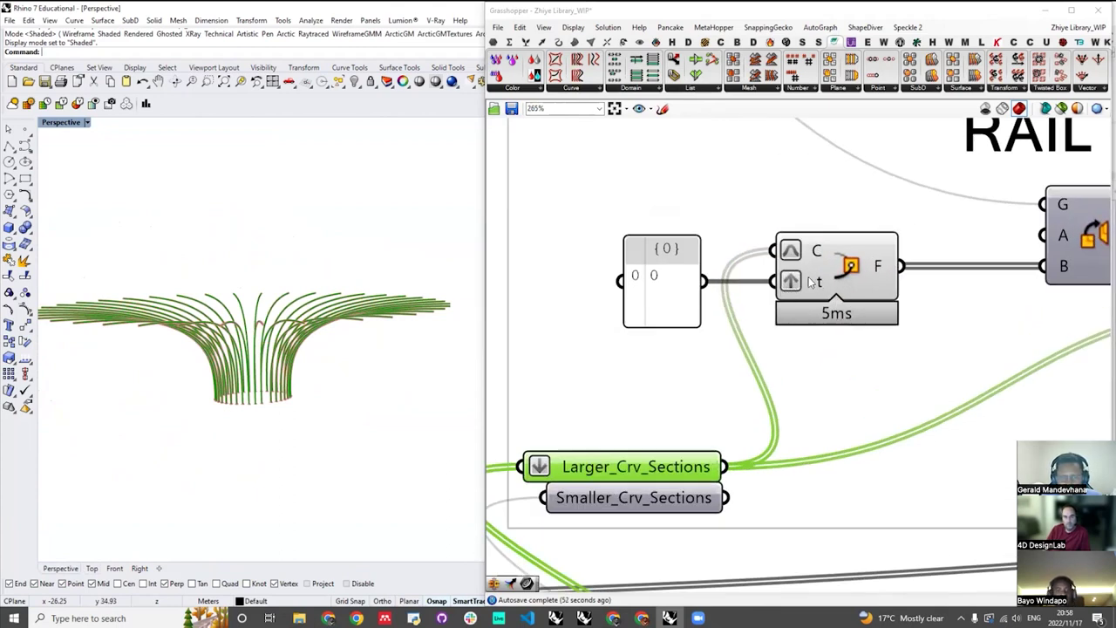
# - Highlight the Perp Frame component and inspect the frames at the feet of the rails up close
pyautogui.click(830, 277)
pyautogui.scroll(5, 248, 410)
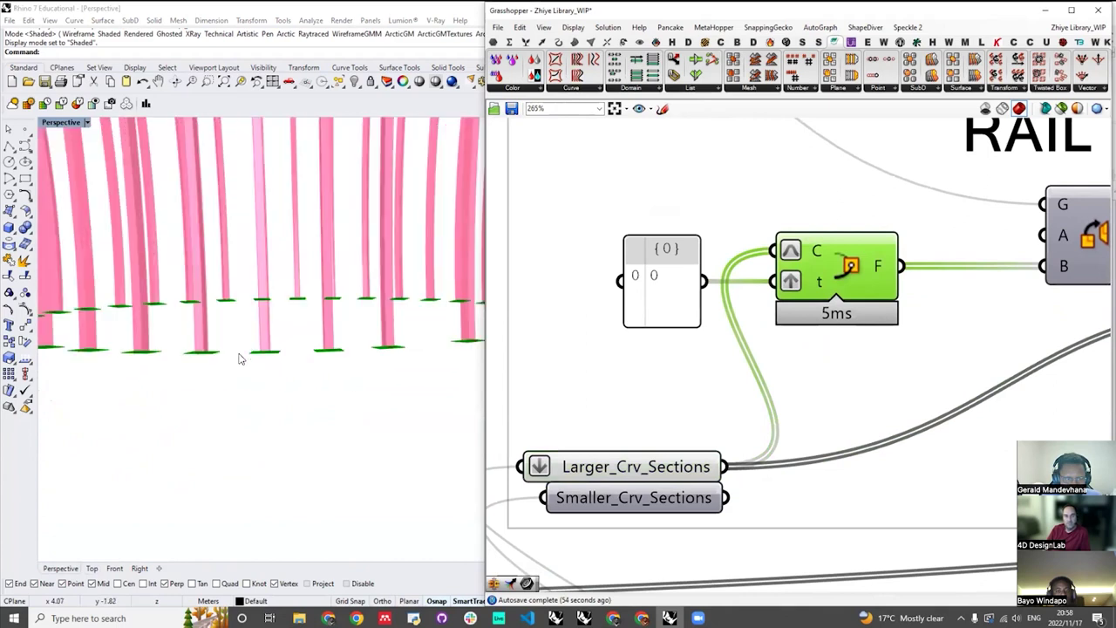
pyautogui.scroll(-5, 832, 288)
pyautogui.scroll(3, 830, 329)
pyautogui.scroll(-6, 276, 341)
# - Highlight the Rectangle component that supplies the beam profile in the BEAM SECTION group
pyautogui.scroll(-3, 882, 364)
pyautogui.scroll(-2, 651, 215)
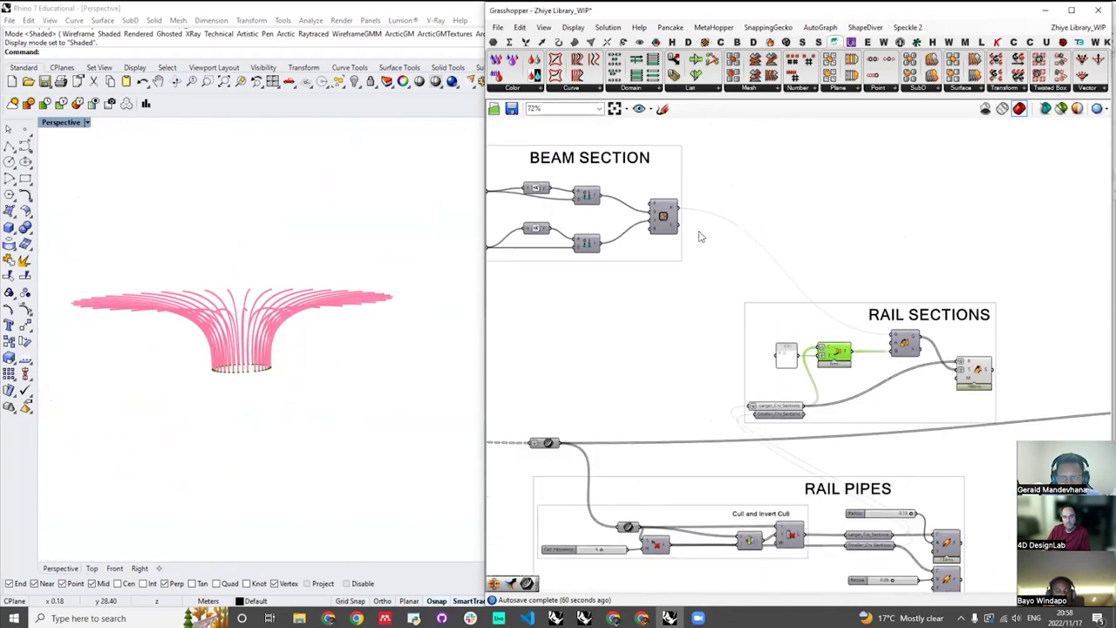
pyautogui.scroll(4, 660, 218)
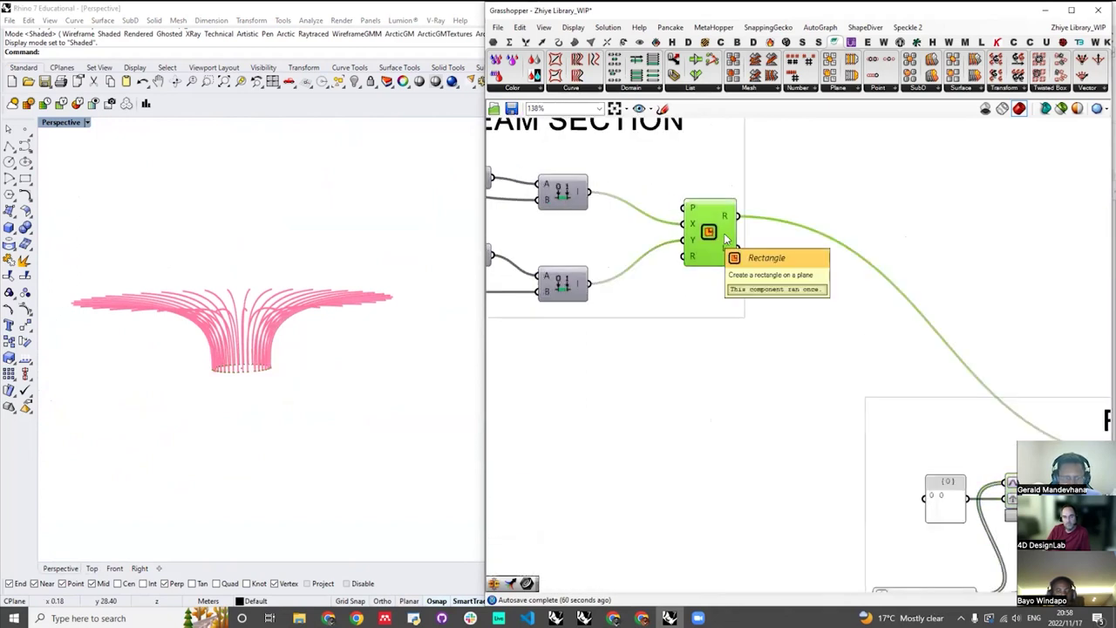
# - Examine the rectangular beam profile on its base plane at the origin up close
pyautogui.moveTo(311, 417); pyautogui.dragTo(249, 485, button='right')
pyautogui.scroll(5, 236, 466)
pyautogui.scroll(6, 226, 451)
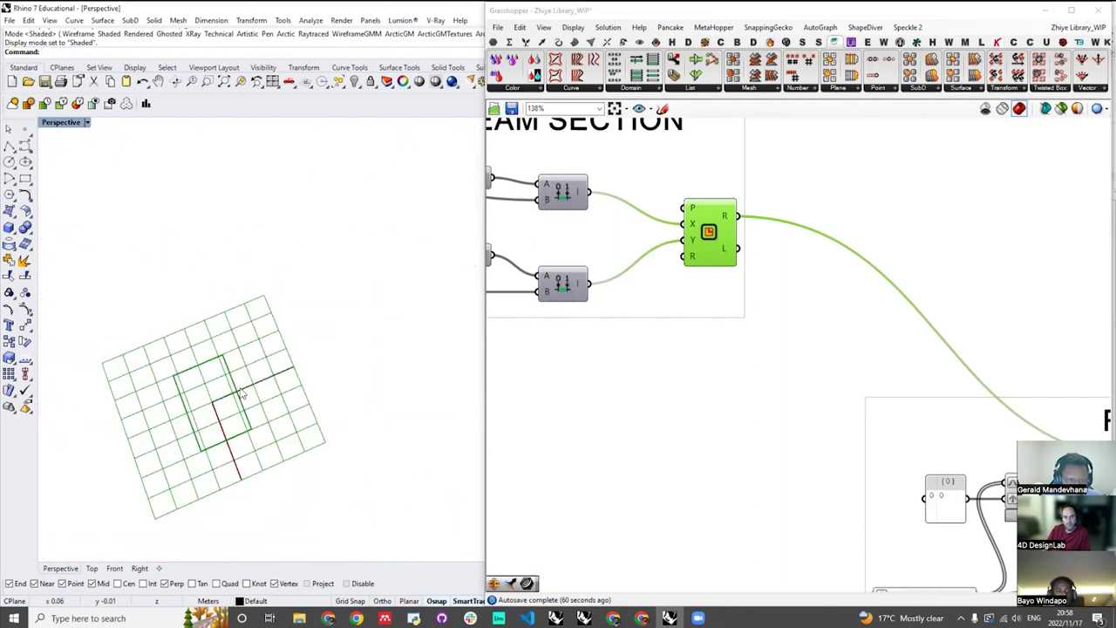
# - Highlight the Orient component in the RAIL SECTIONS group and examine the profiles at the feet of the rails
pyautogui.scroll(-3, 741, 252)
pyautogui.scroll(-2, 746, 258)
pyautogui.scroll(6, 802, 301)
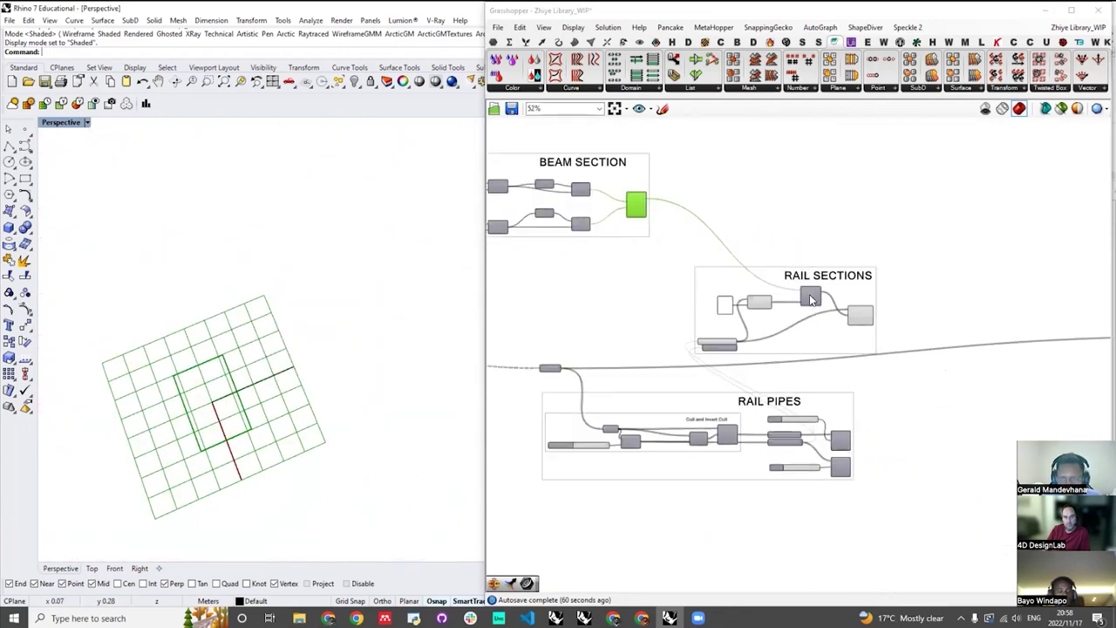
pyautogui.click(802, 304)
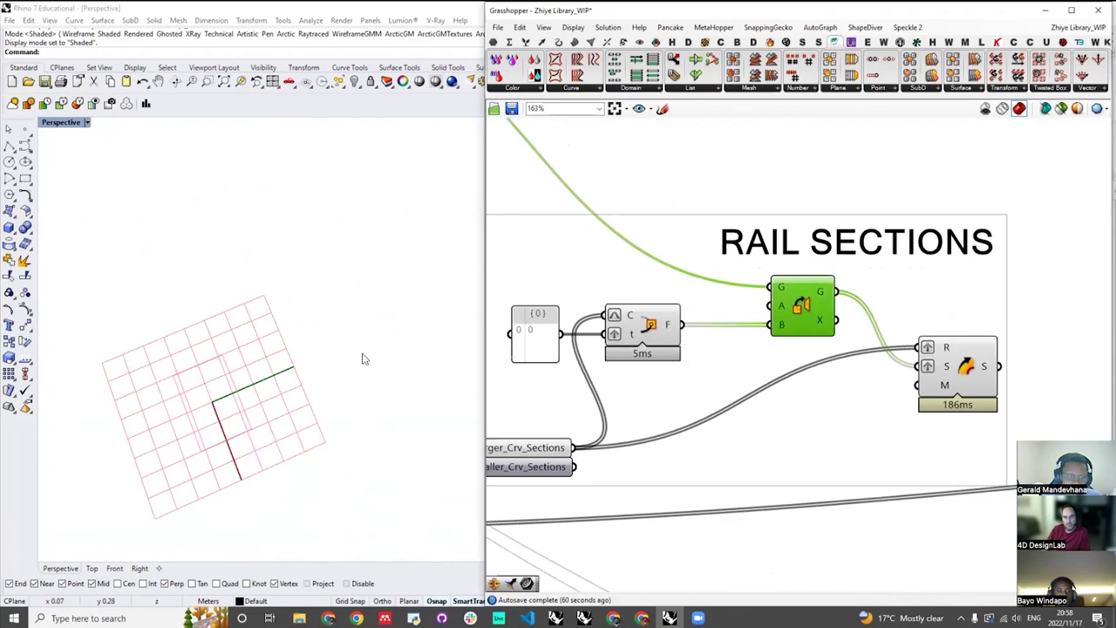
pyautogui.scroll(-10, 363, 359)
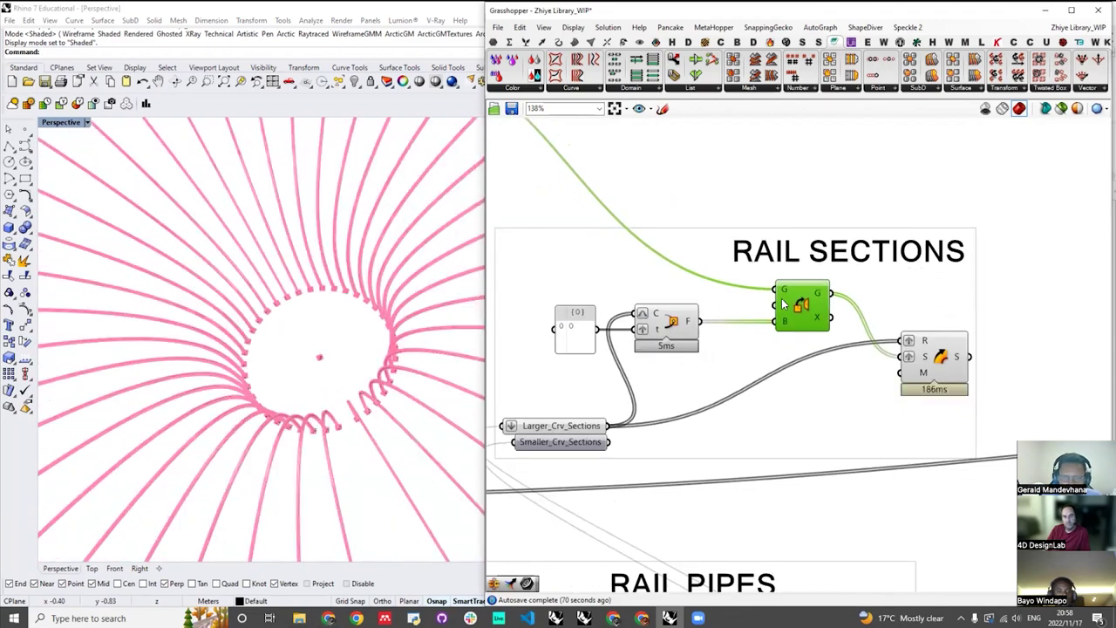
pyautogui.scroll(3, 798, 304)
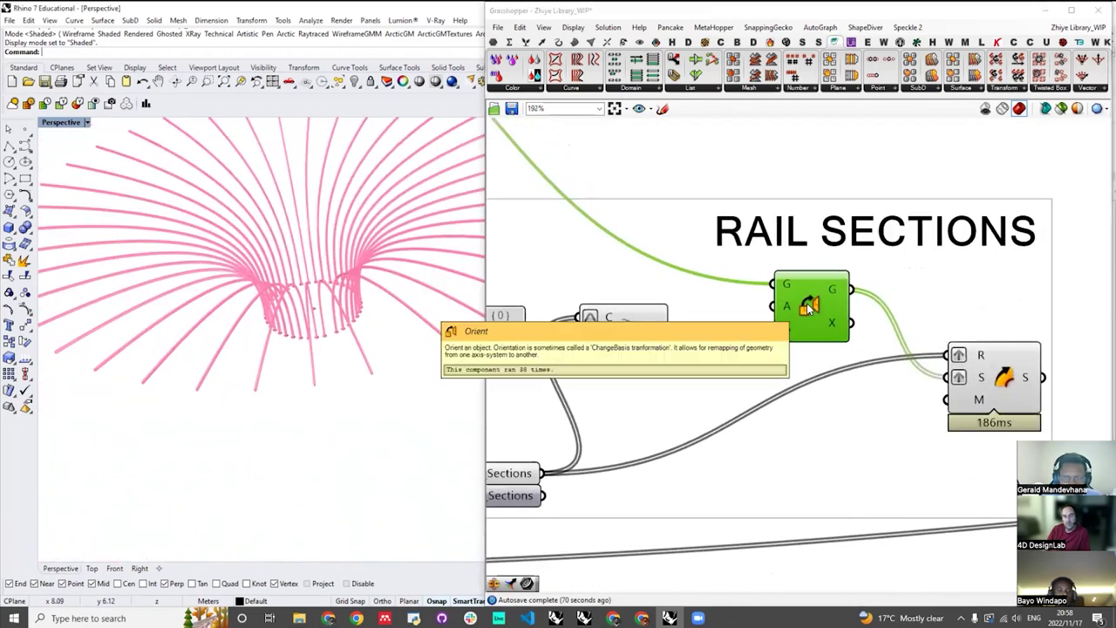
# - Try to toggle the preview of the Orient component in the RAIL SECTIONS group
pyautogui.hotkey('ctrl', 'q')
pyautogui.click(808, 308)
pyautogui.hotkey('ctrl', 'q')
# - Examine the full ring of rails and their base profiles from several angles
pyautogui.scroll(-2, 295, 327)
pyautogui.scroll(-5, 295, 327)
pyautogui.moveTo(387, 279); pyautogui.dragTo(266, 334, button='right')
pyautogui.scroll(6, 266, 338)
pyautogui.moveTo(220, 326); pyautogui.dragTo(286, 346, button='right')
pyautogui.press('Down')
pyautogui.press('Down')
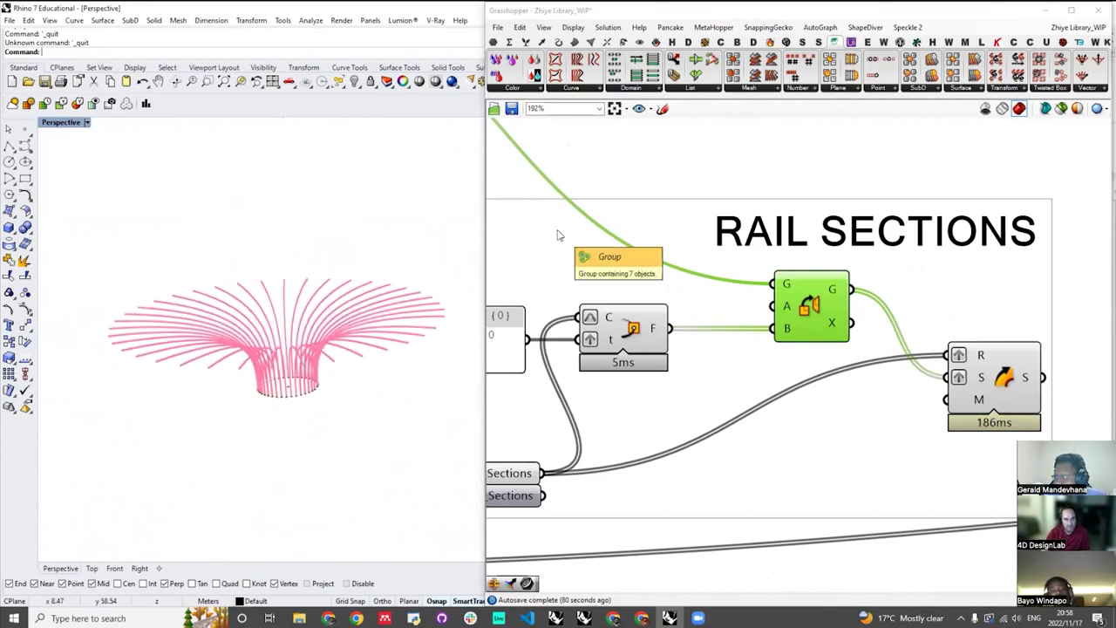
pyautogui.scroll(4, 342, 338)
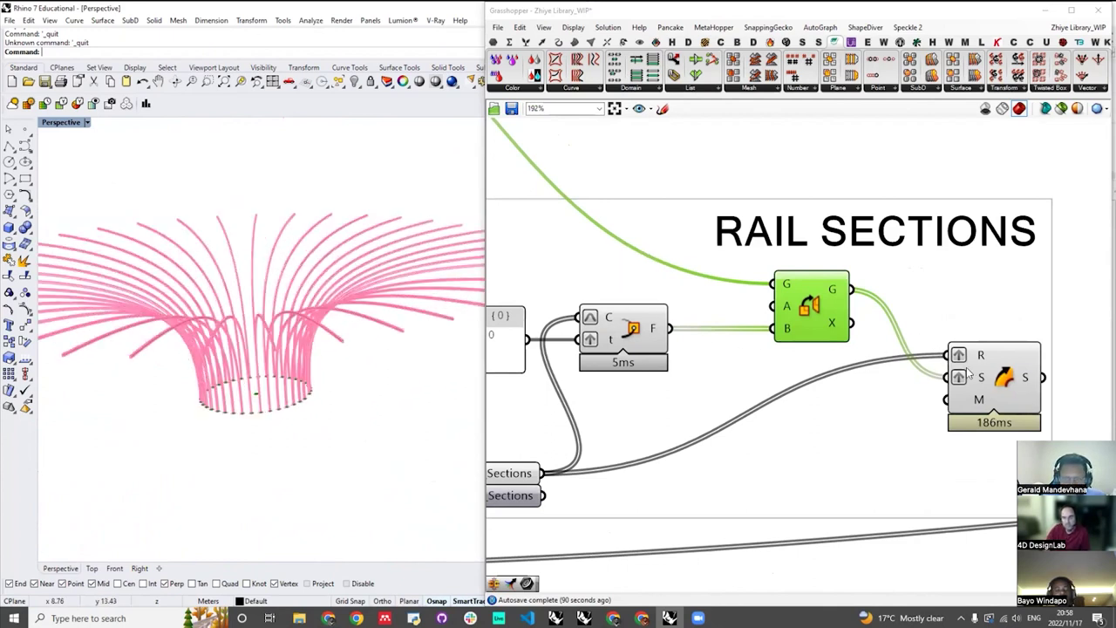
# - Highlight the sweep component in the RAIL SECTIONS group, view the swept rails from the side and clear the selection
pyautogui.click(994, 383)
pyautogui.moveTo(237, 343)
pyautogui.mouseDown(button='right')
pyautogui.moveTo(232, 368)
pyautogui.moveTo(234, 349)
pyautogui.mouseUp(button='right')
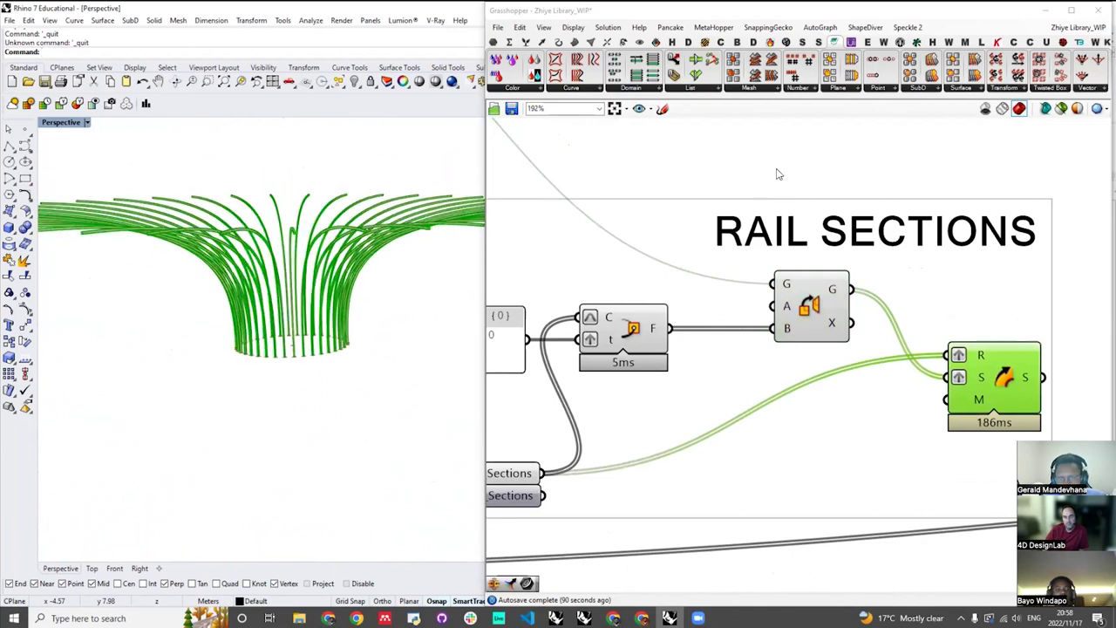
pyautogui.click(771, 172)
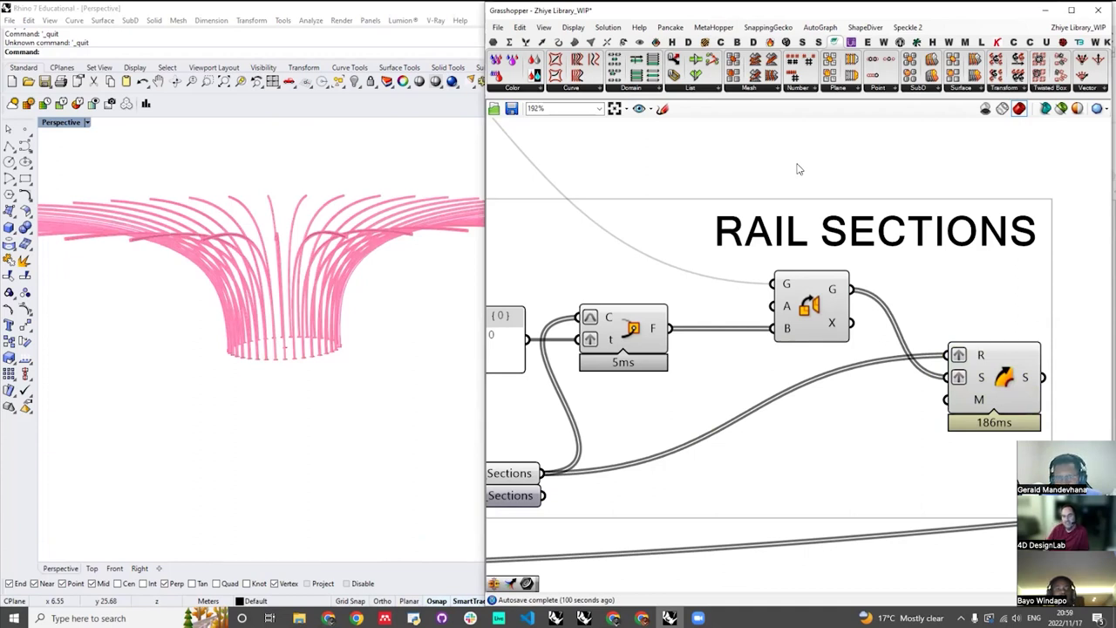
# - Examine the swept rails from a higher angle and highlight the Rectangle component in the BEAM SECTION group
pyautogui.scroll(-5, 834, 226)
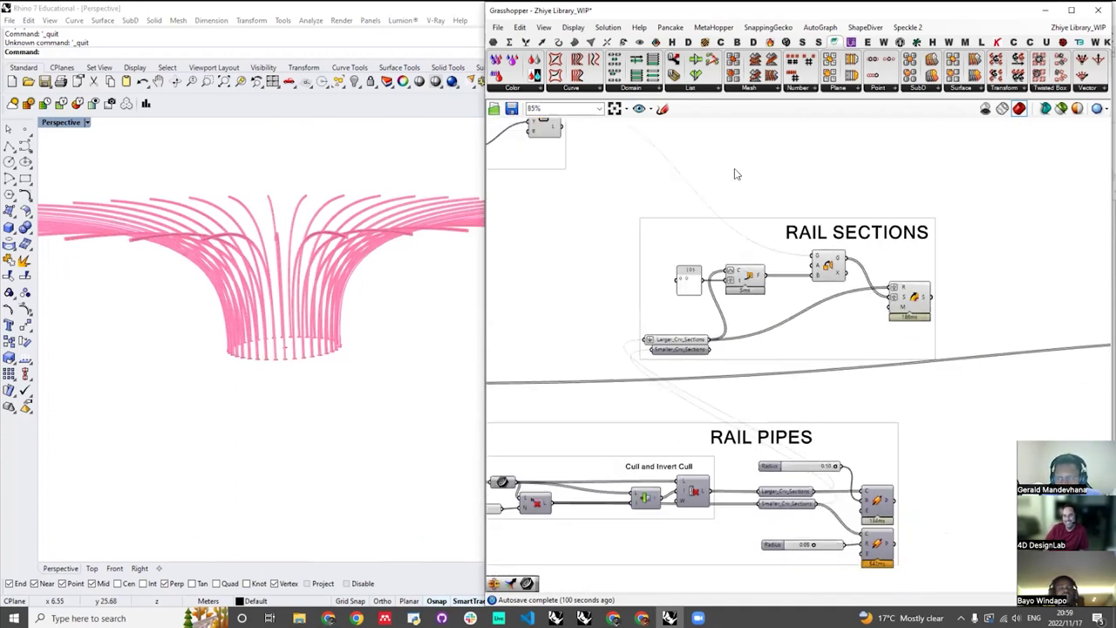
pyautogui.moveTo(350, 283); pyautogui.dragTo(351, 421, button='right')
pyautogui.scroll(4, 369, 410)
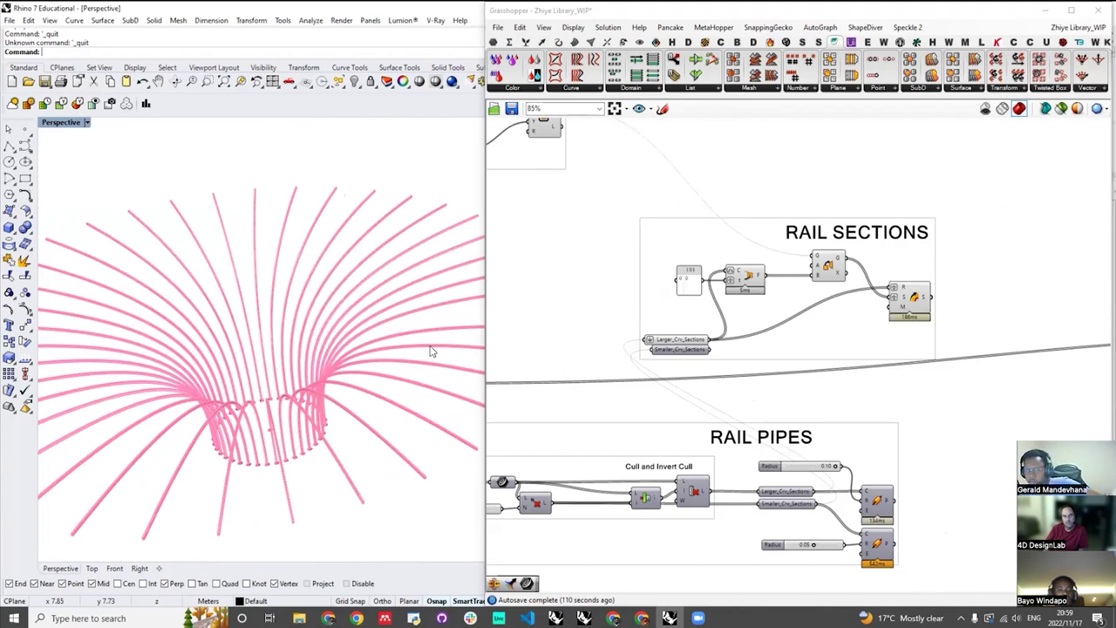
pyautogui.scroll(-3, 767, 349)
pyautogui.scroll(5, 624, 262)
pyautogui.click(624, 261)
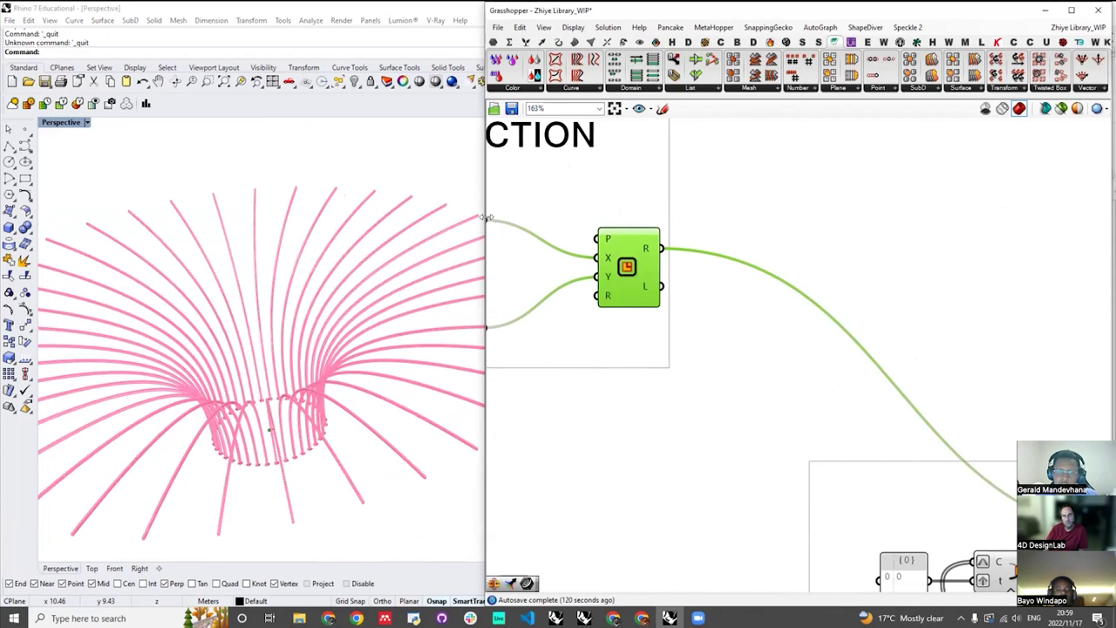
# - Widen the modelling viewport and show the beam profile at the origin in a Shaded Top view
pyautogui.moveTo(669, 181); pyautogui.dragTo(671, 181)
pyautogui.scroll(-4, 951, 340)
pyautogui.moveTo(408, 324); pyautogui.dragTo(412, 488, button='right')
pyautogui.scroll(-5, 406, 333)
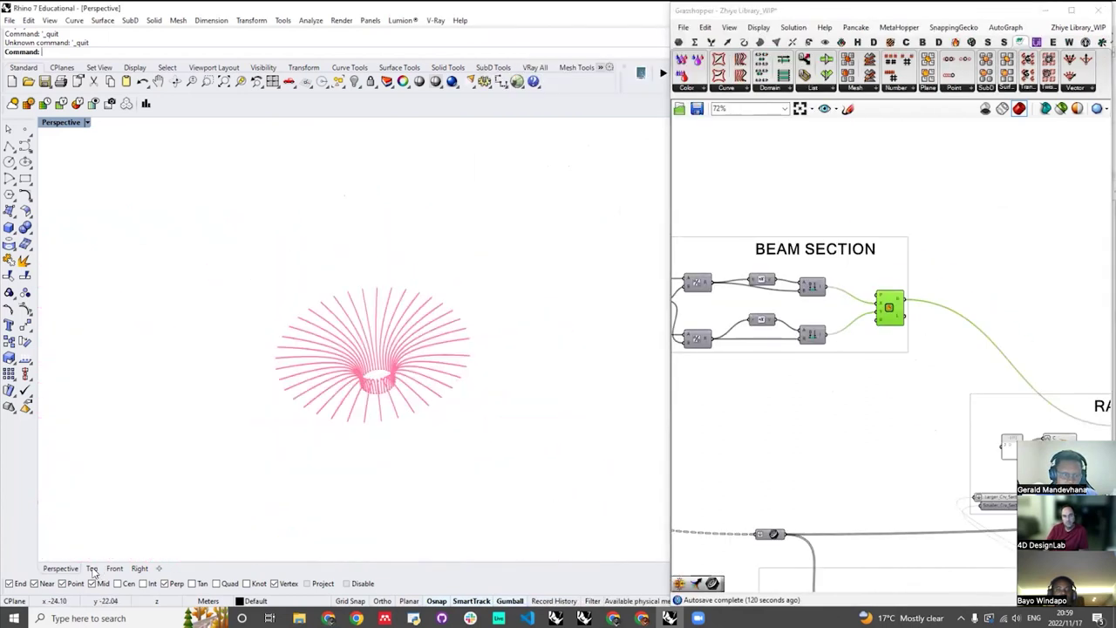
pyautogui.scroll(8, 210, 353)
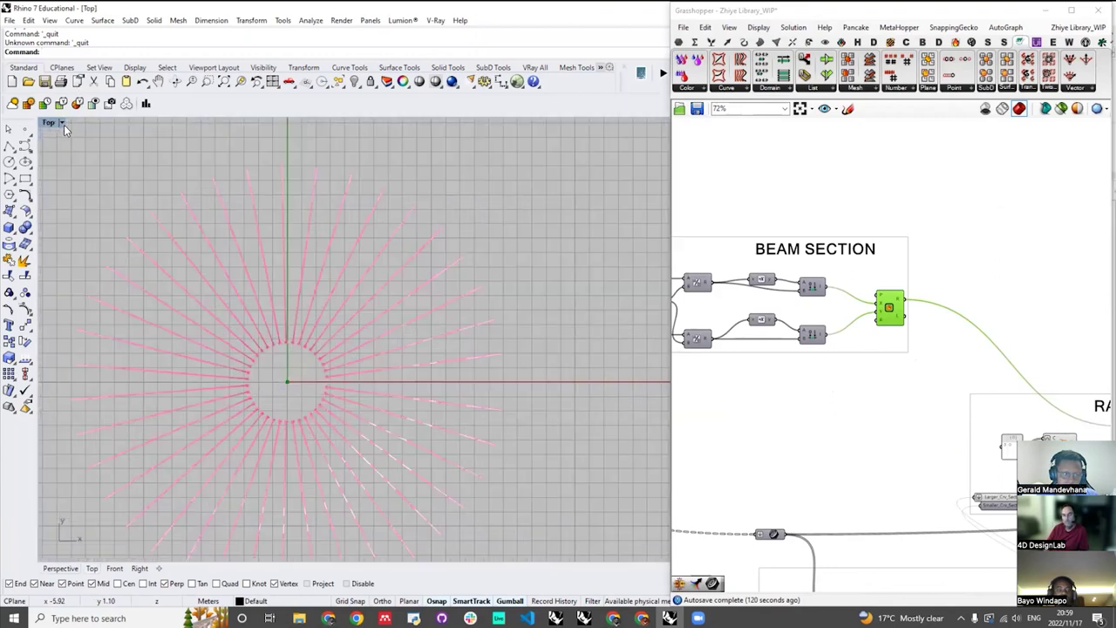
pyautogui.click(62, 122)
pyautogui.click(113, 53)
pyautogui.scroll(4, 411, 414)
pyautogui.scroll(8, 413, 417)
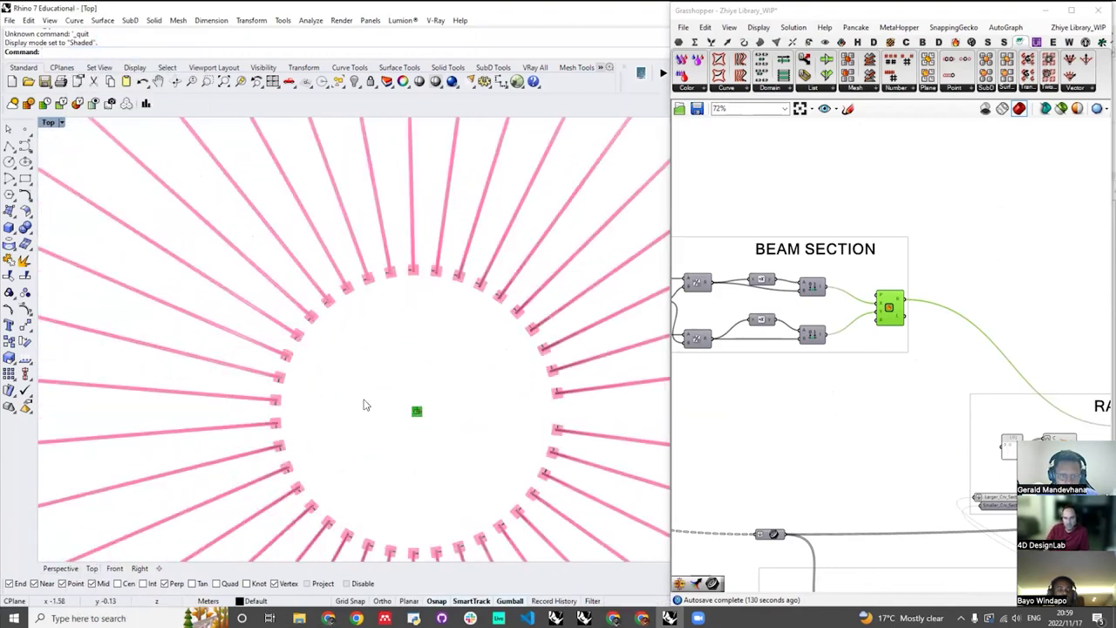
# - Draw an inscribed six-sided polygon centred on the origin, slightly larger than the rectangular beam profile
pyautogui.click(9, 196)
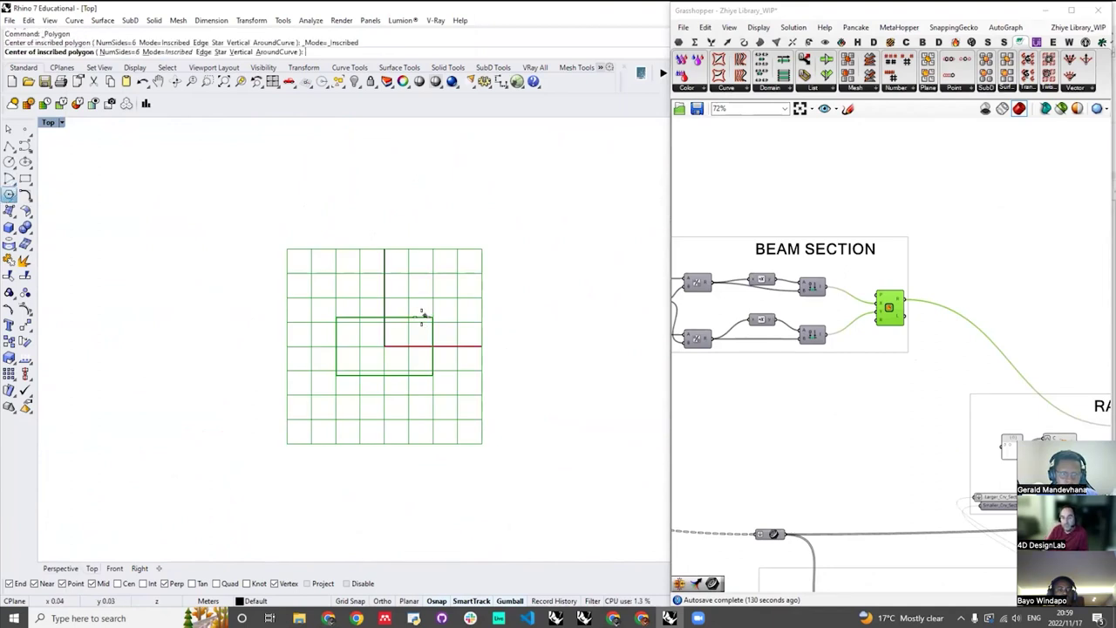
pyautogui.click(390, 345)
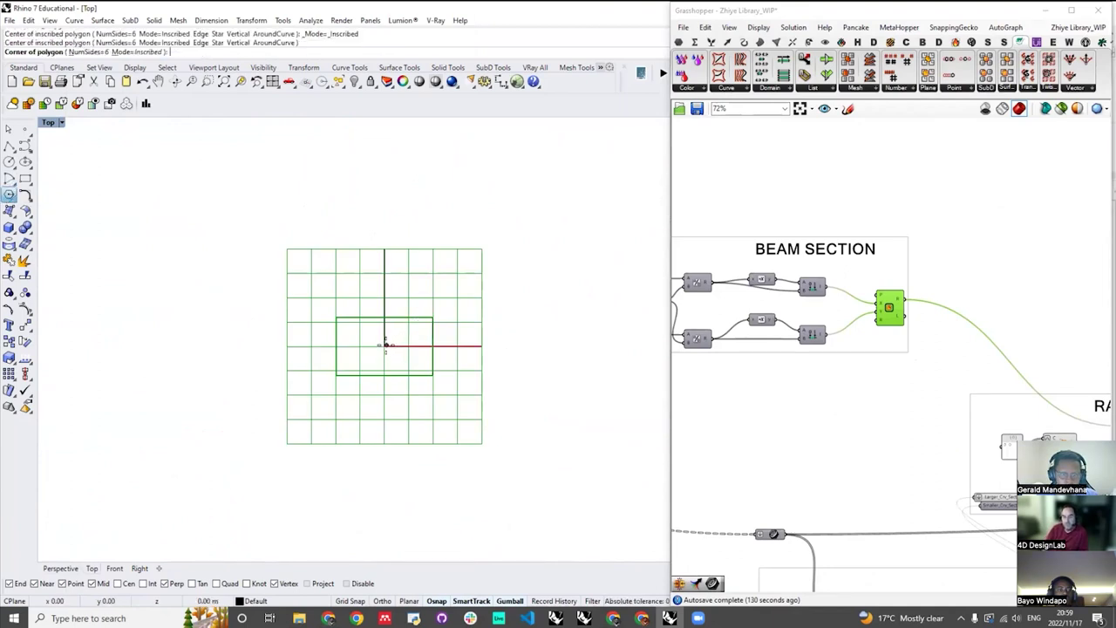
pyautogui.click(434, 391)
# - Add a Curve parameter above the BEAM SECTION group and set the drawn hexagon as its one curve
pyautogui.click(450, 331)
pyautogui.doubleClick(837, 209)
pyautogui.write('crv')
pyautogui.press('Return')
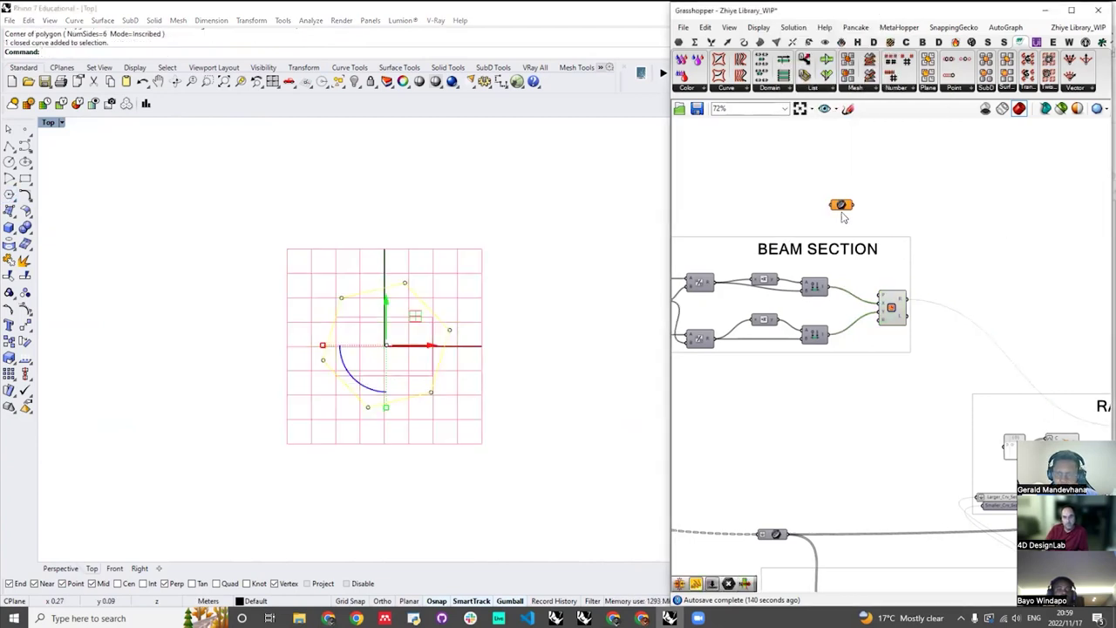
pyautogui.rightClick(842, 206)
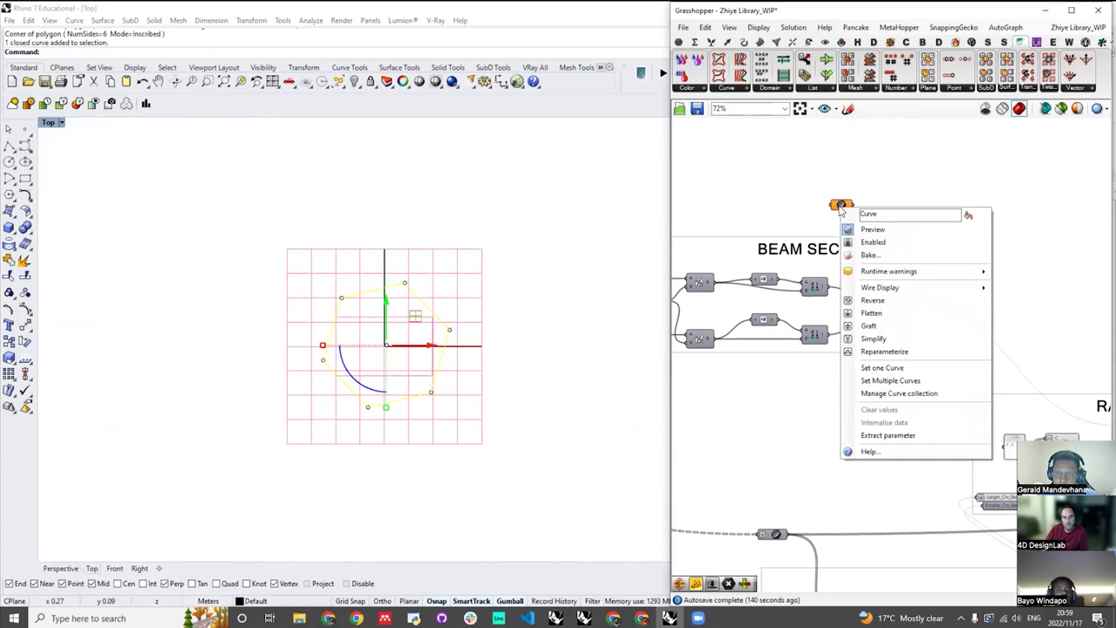
pyautogui.click(878, 368)
pyautogui.click(494, 211)
# - Feed the hexagon curve into the Orient component's geometry input instead of the rectangle, and return to the Perspective view
pyautogui.scroll(-2, 791, 208)
pyautogui.scroll(4, 741, 184)
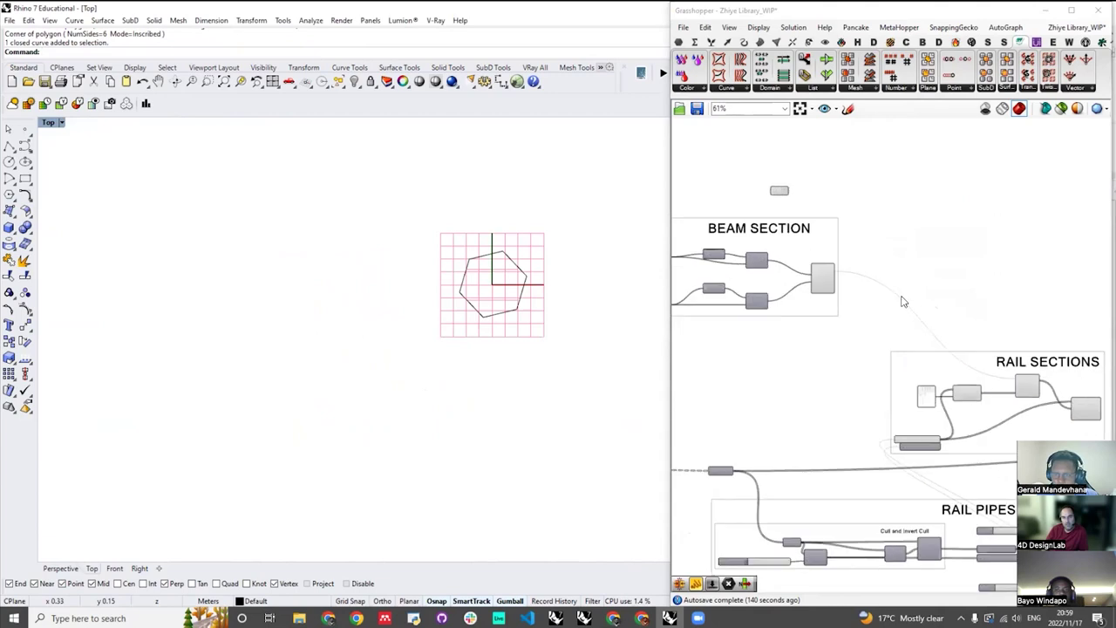
pyautogui.click(60, 568)
pyautogui.click(725, 171)
pyautogui.scroll(-3, 791, 257)
pyautogui.scroll(4, 967, 379)
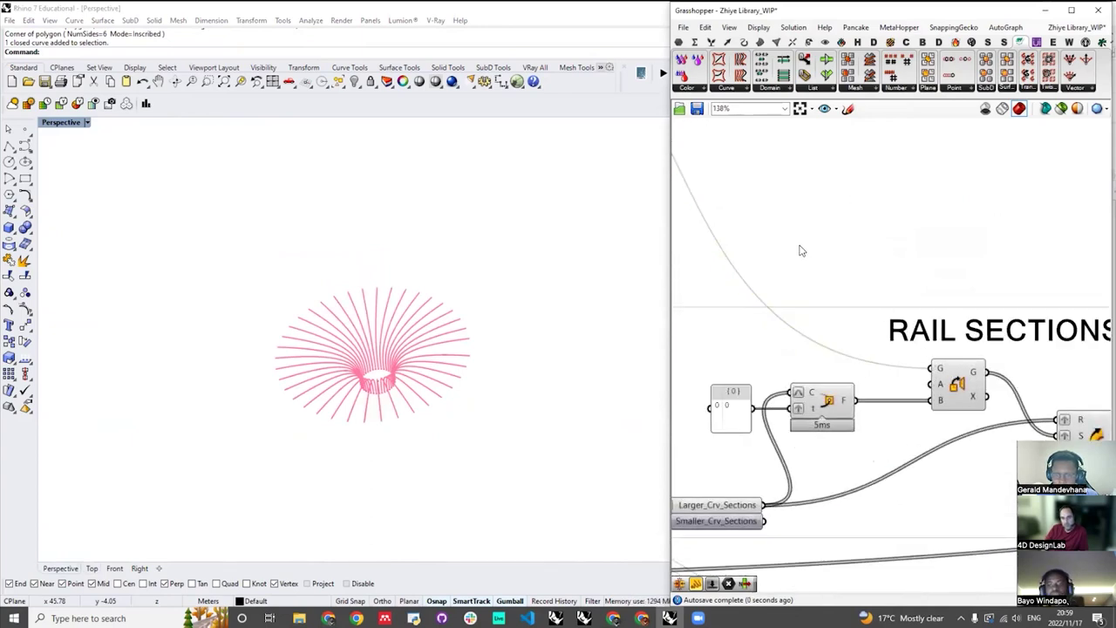
# - Highlight the sweep component in RAIL SECTIONS and inspect the hexagonal rails and their ends up close
pyautogui.scroll(-4, 800, 249)
pyautogui.scroll(3, 927, 311)
pyautogui.click(913, 345)
pyautogui.scroll(10, 403, 415)
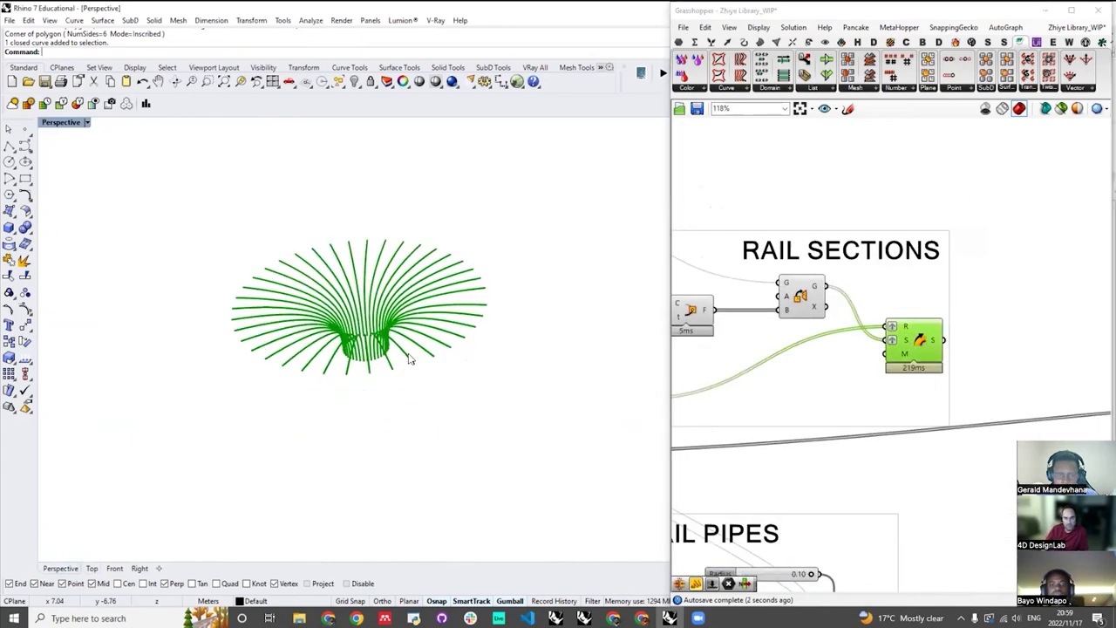
pyautogui.scroll(-5, 375, 332)
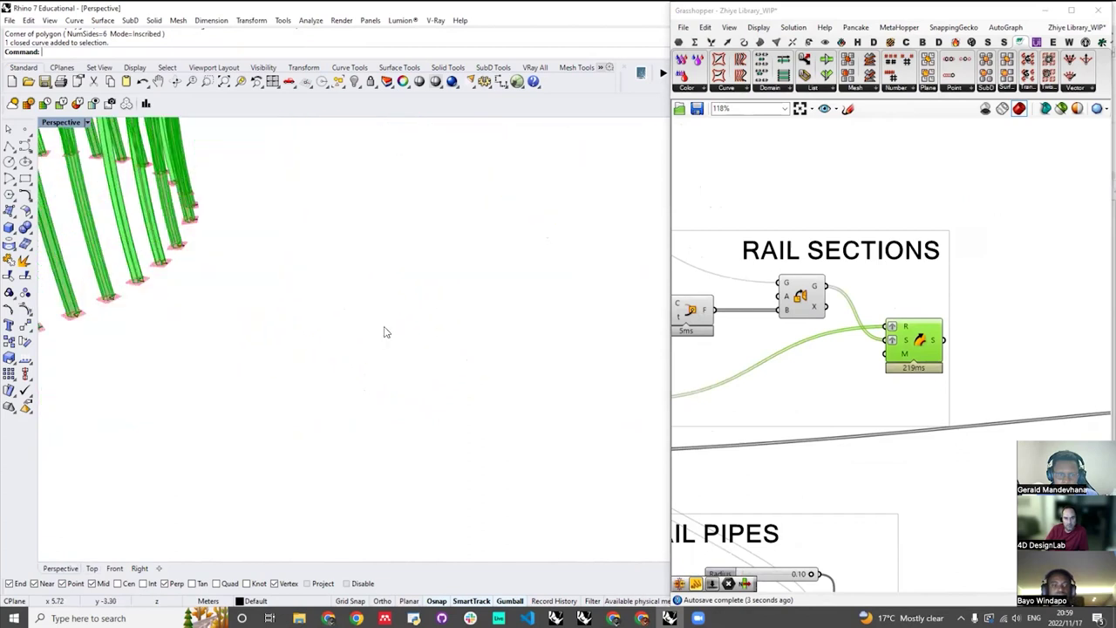
pyautogui.scroll(-4, 497, 275)
pyautogui.scroll(1, 500, 272)
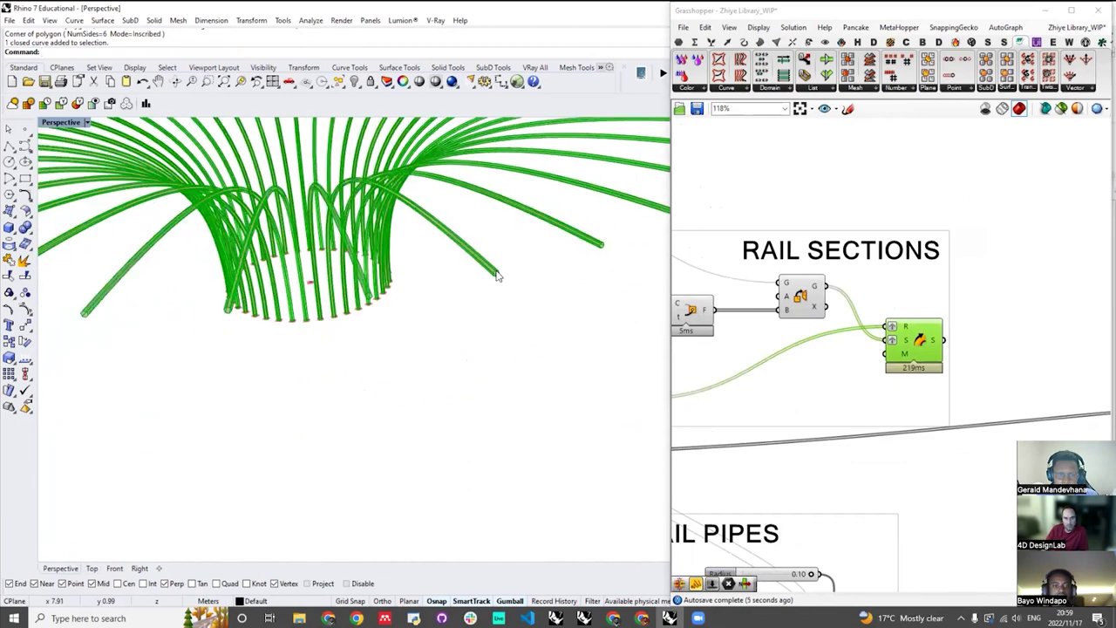
pyautogui.scroll(3, 496, 271)
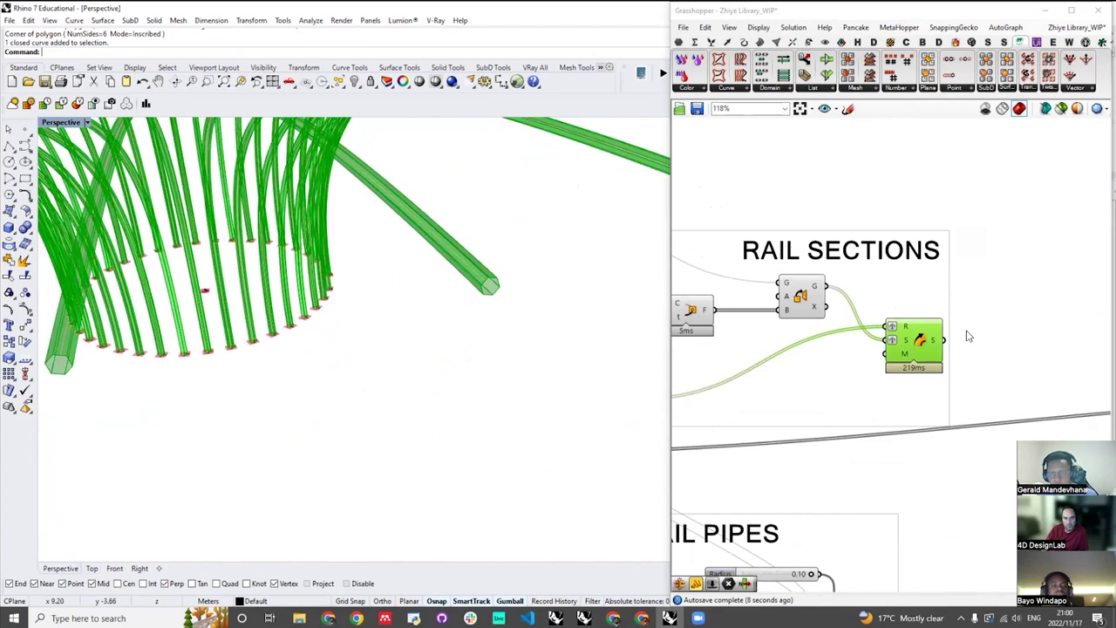
# - Clear the selection, view the whole Zhiye Library definition and switch to the unnamed definition
pyautogui.click(994, 314)
pyautogui.scroll(-10, 997, 314)
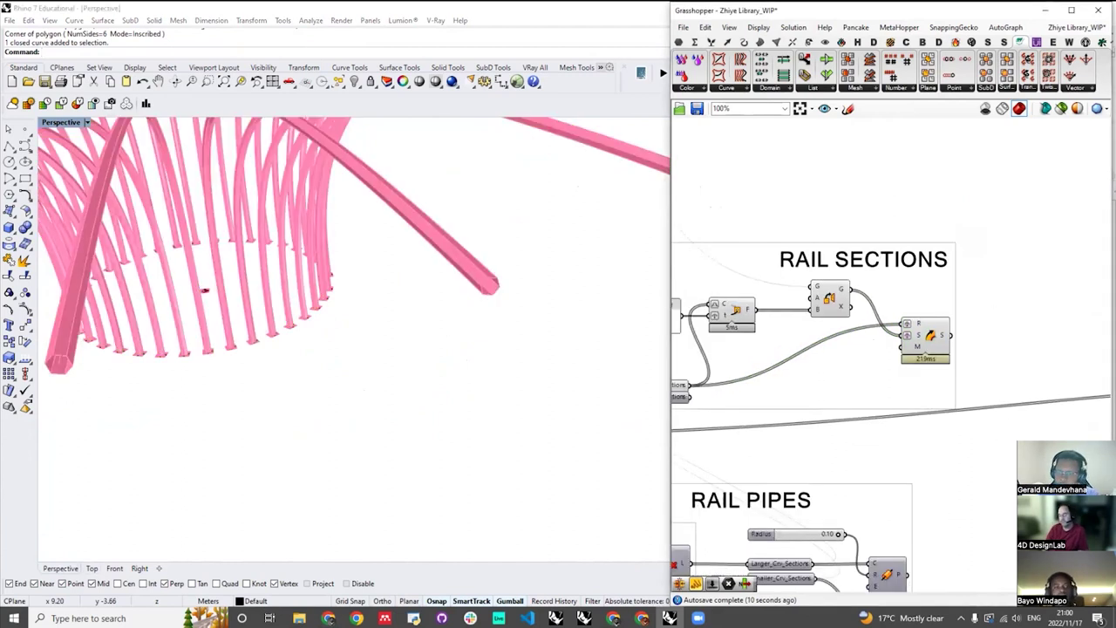
pyautogui.scroll(-3, 960, 277)
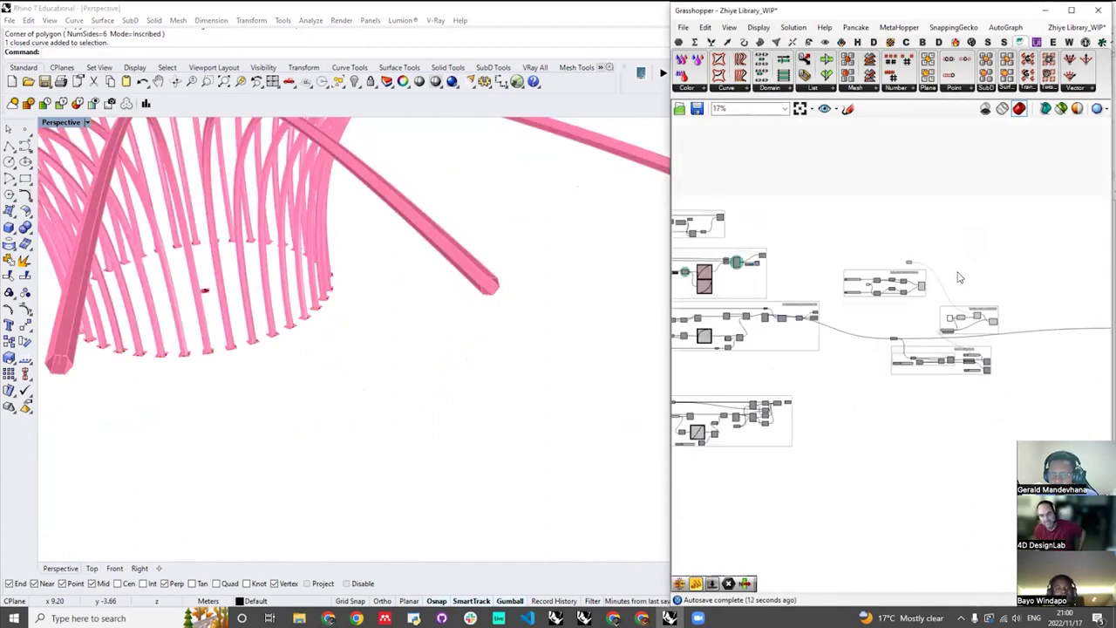
pyautogui.moveTo(852, 320); pyautogui.dragTo(845, 288, button='right')
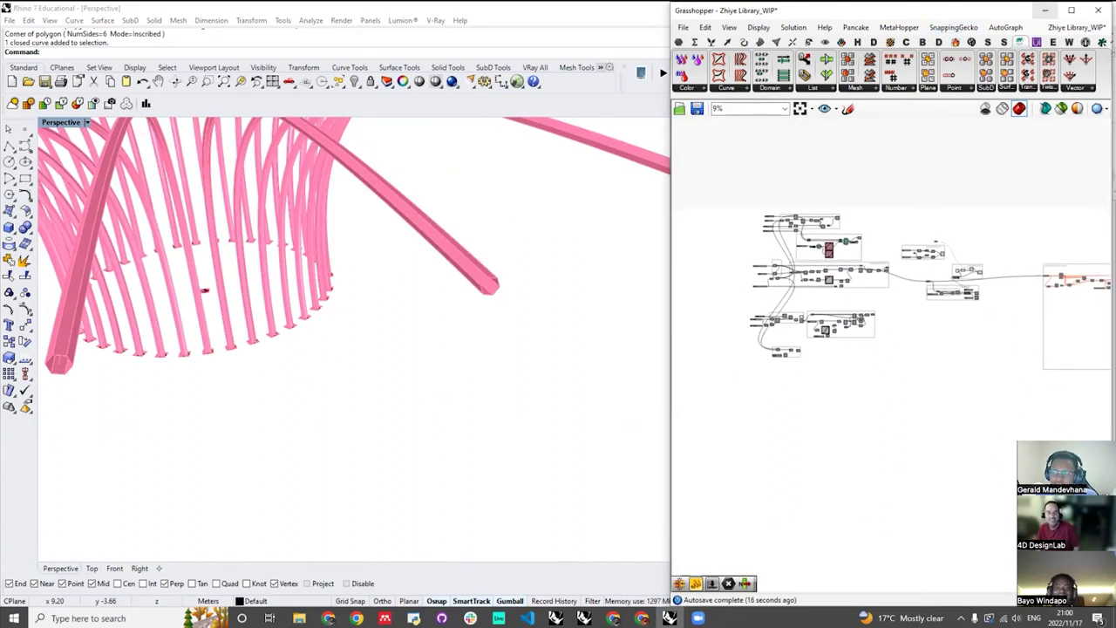
pyautogui.click(1077, 27)
pyautogui.click(1048, 140)
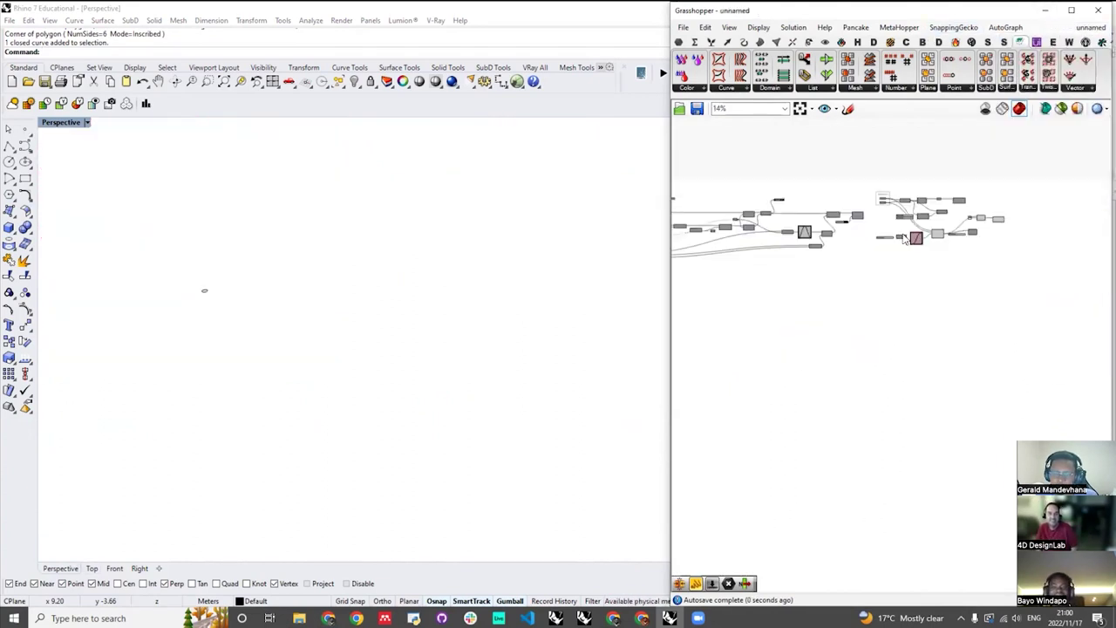
# - Zoom the model view to the Perp Frames component's geometry, clear the selection and examine the tweened curves
pyautogui.scroll(5, 966, 230)
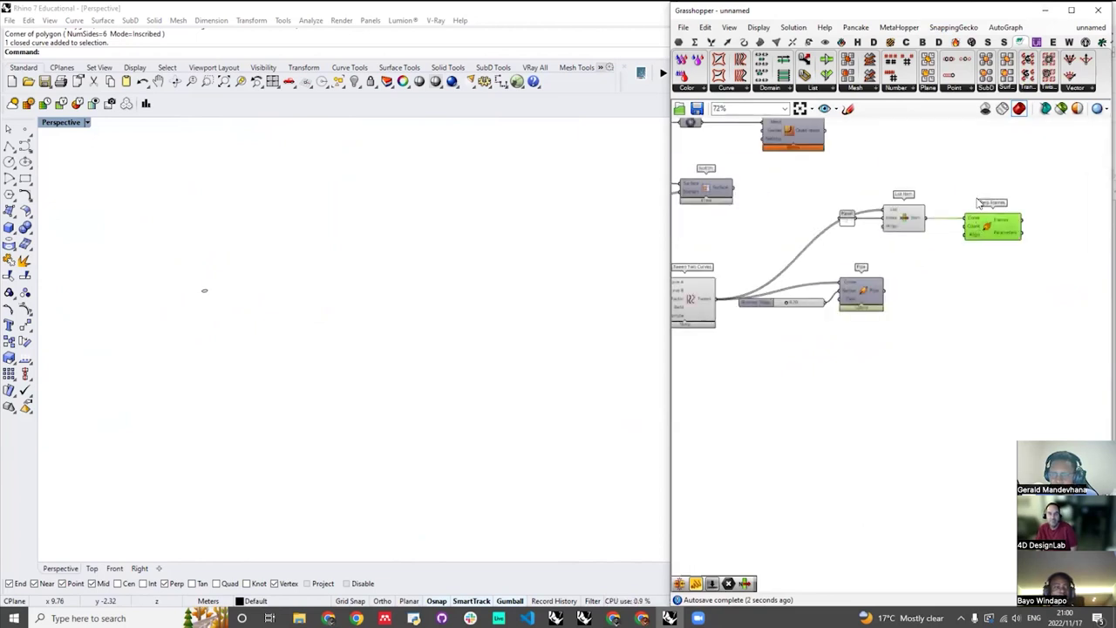
pyautogui.rightClick(965, 166)
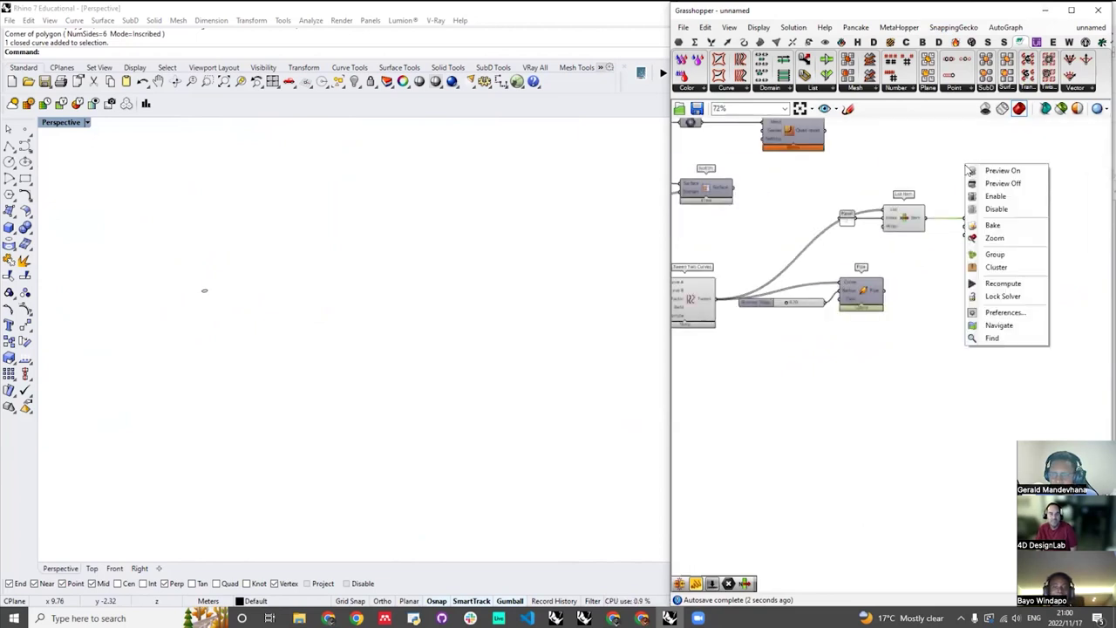
pyautogui.click(995, 238)
pyautogui.scroll(-4, 272, 277)
pyautogui.moveTo(371, 321); pyautogui.dragTo(970, 361, button='right')
pyautogui.click(970, 360)
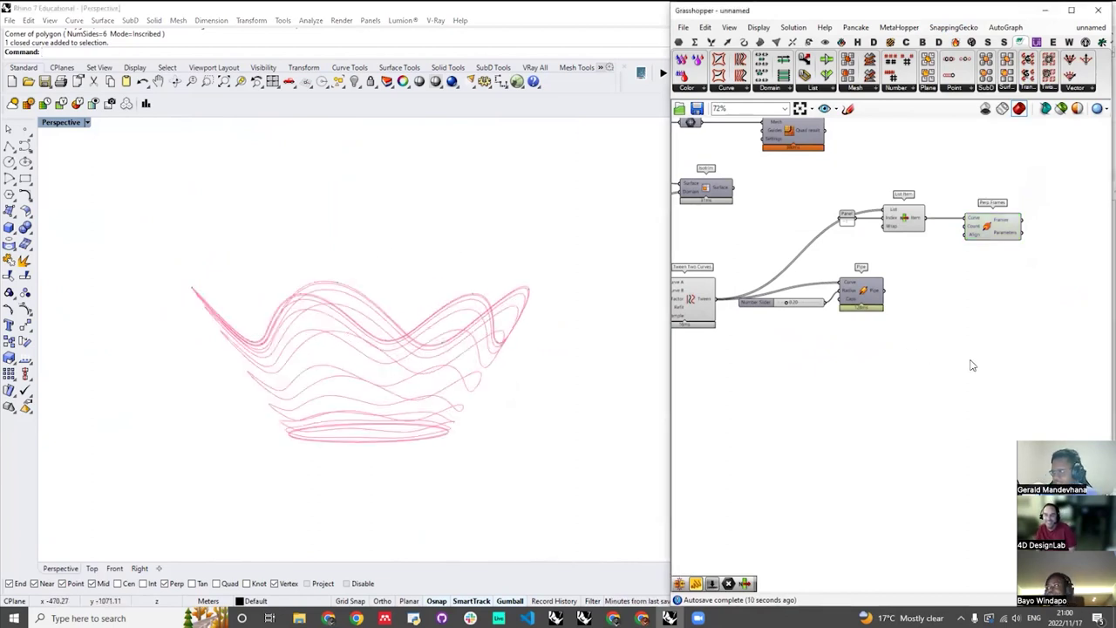
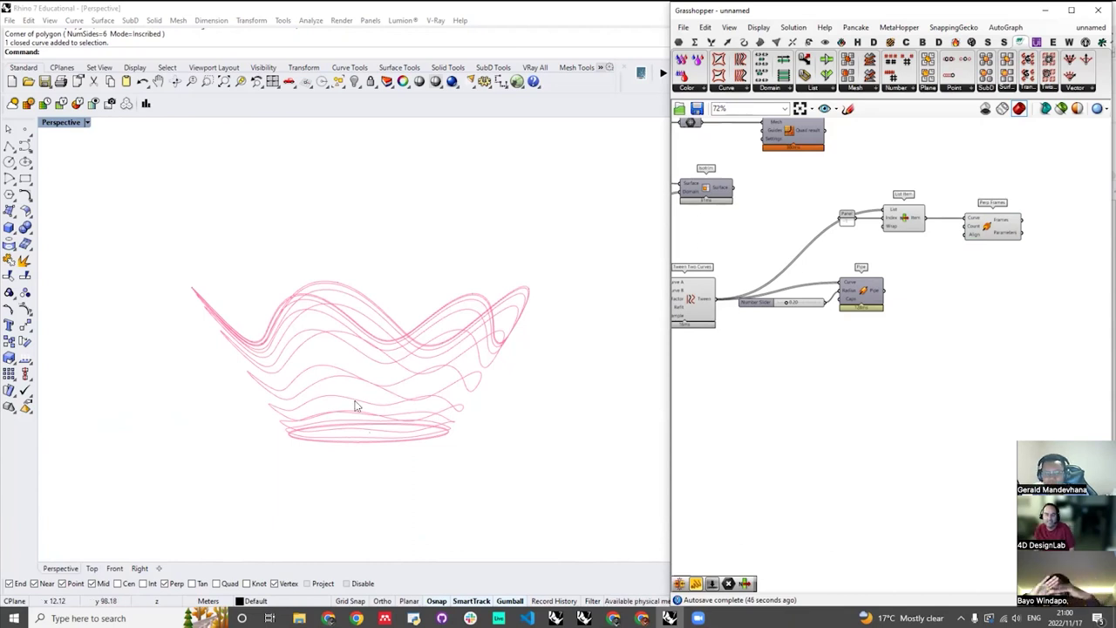
pyautogui.scroll(1, 401, 450)
pyautogui.scroll(1, 410, 446)
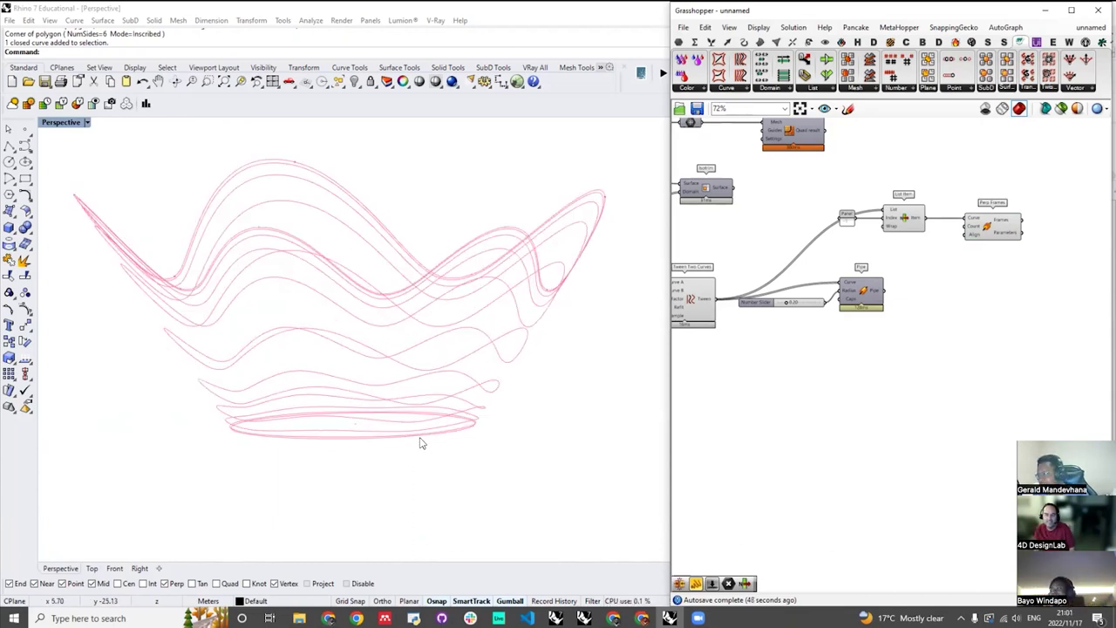